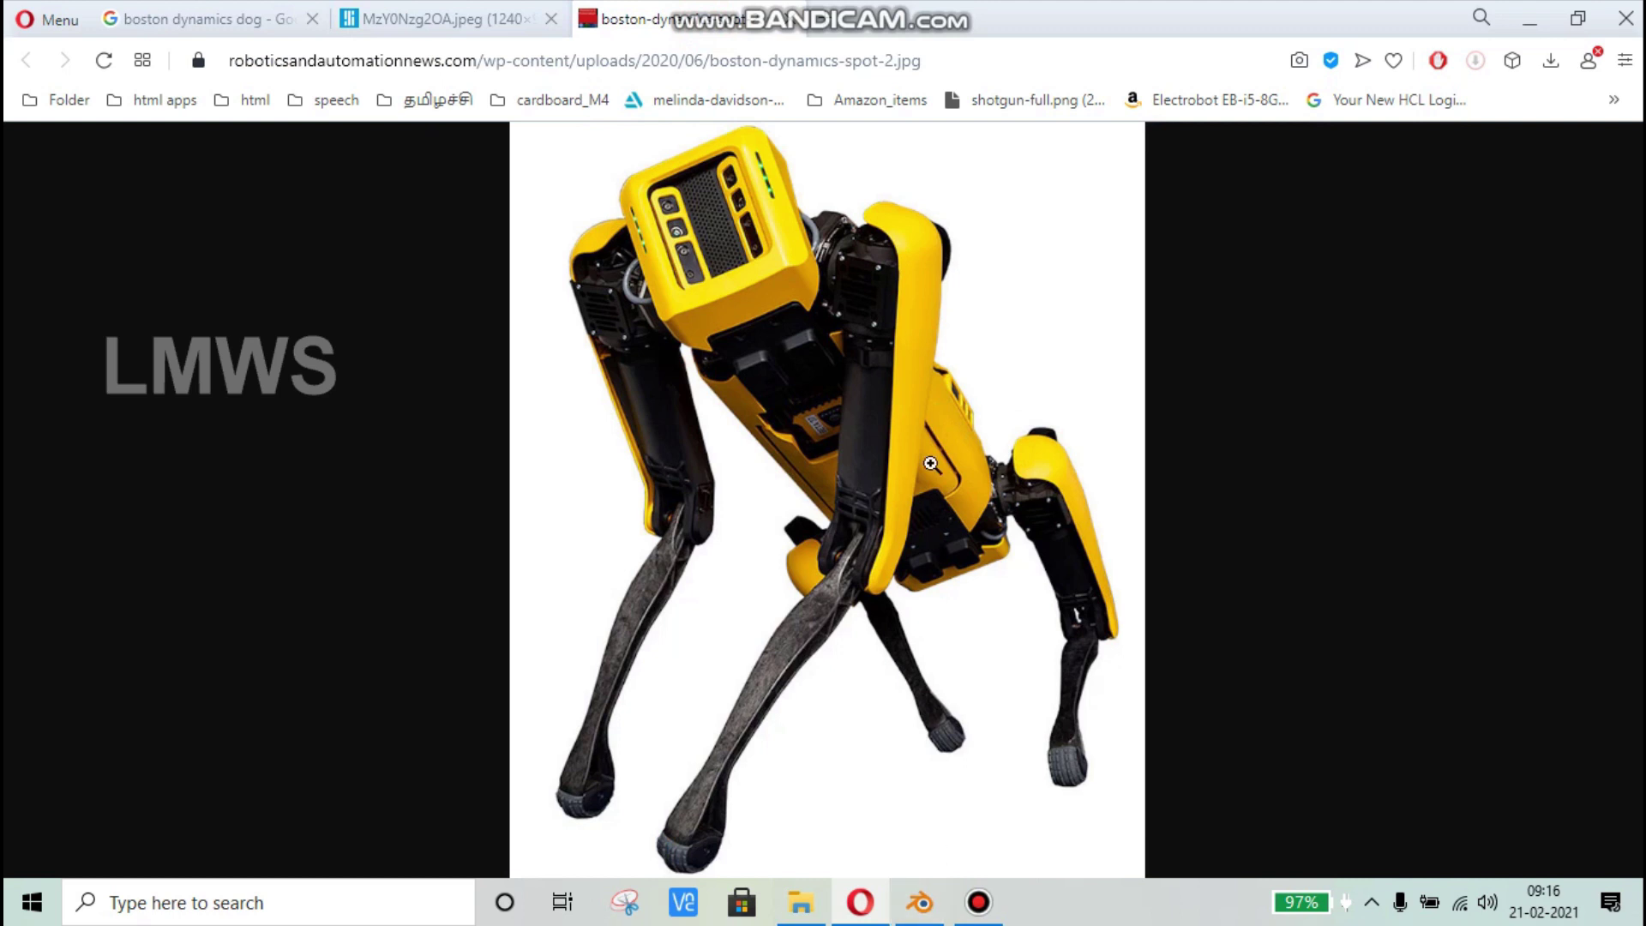
Step: Compare the side-view and front-view Boston Dynamics robot dog reference images in the browser
left_click(471, 21)
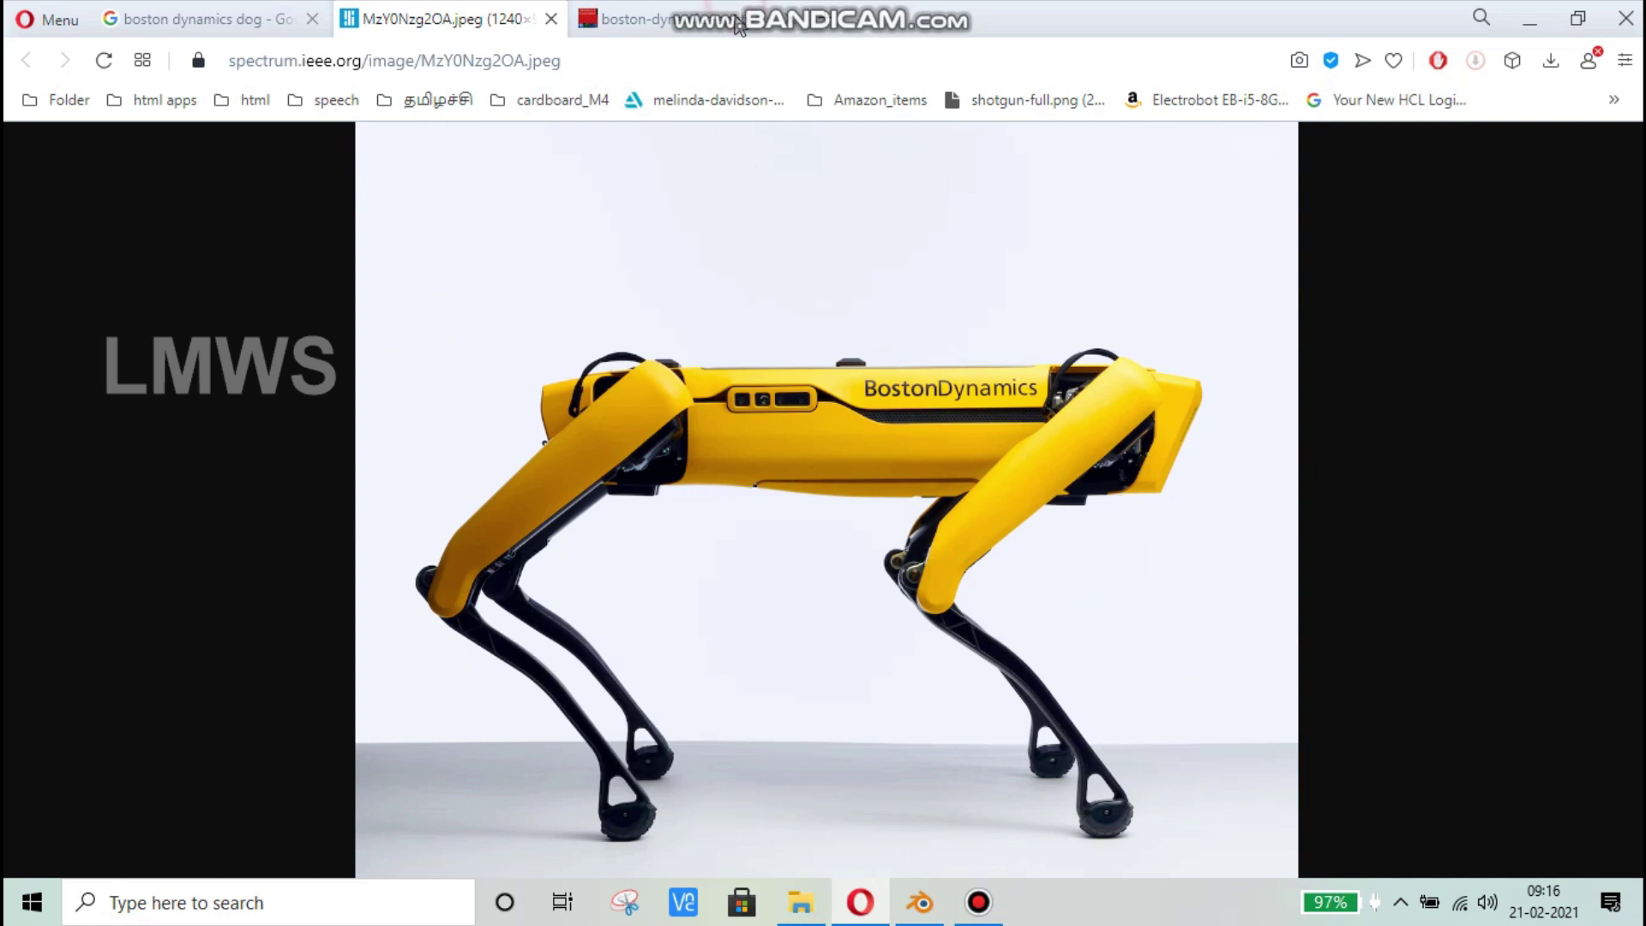
left_click(735, 17)
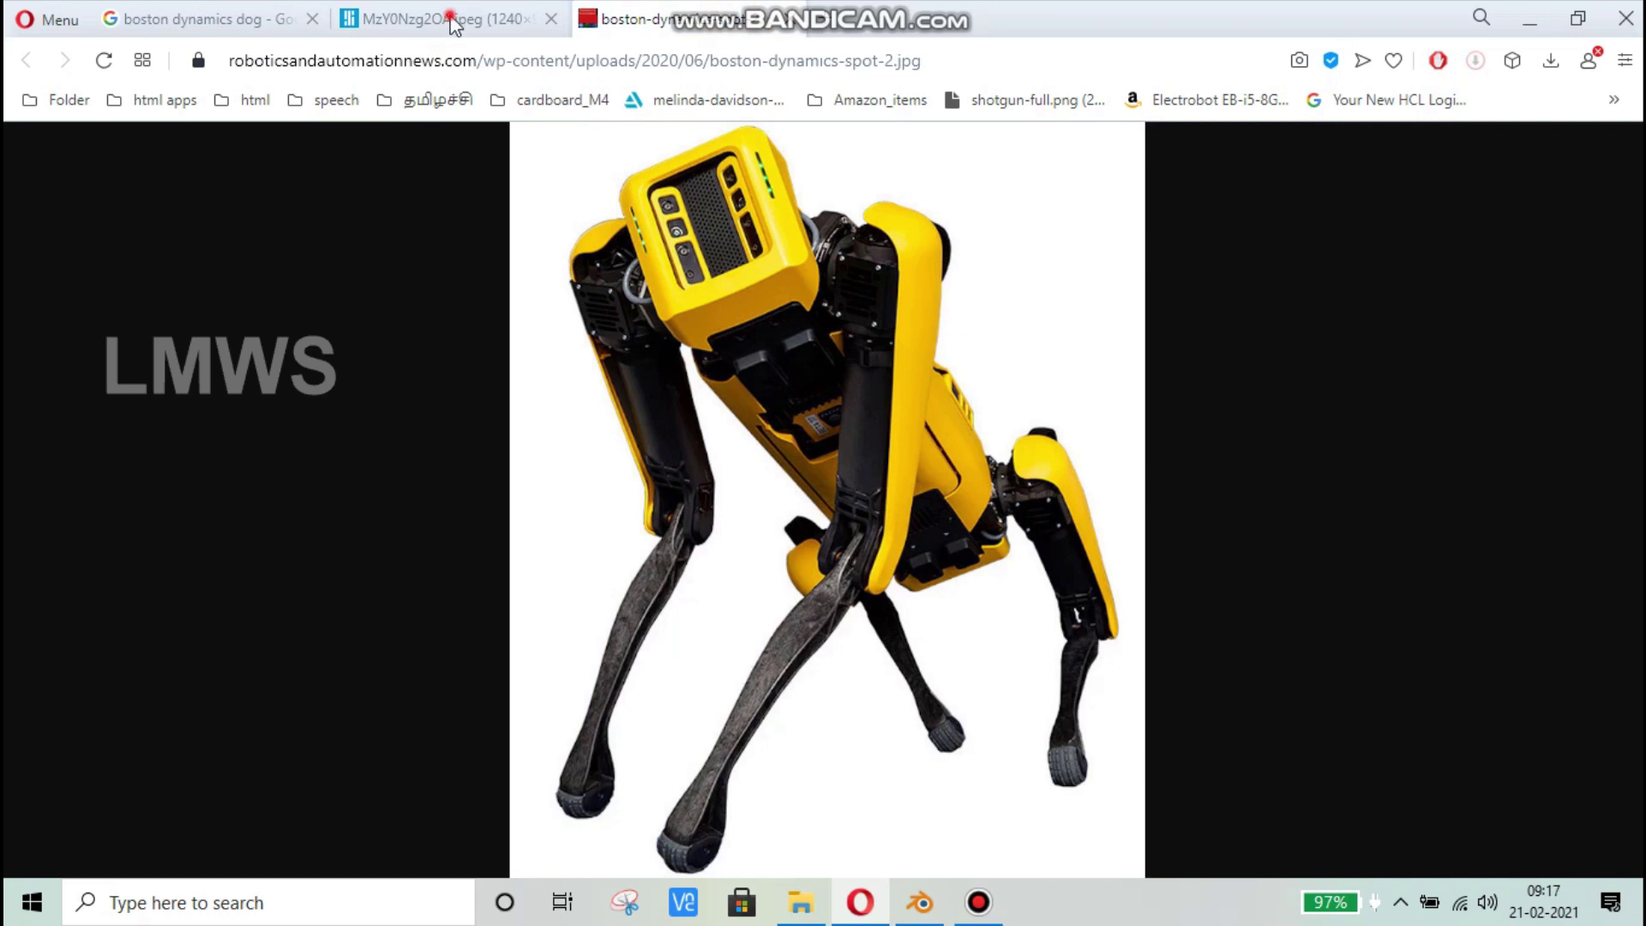
left_click(451, 17)
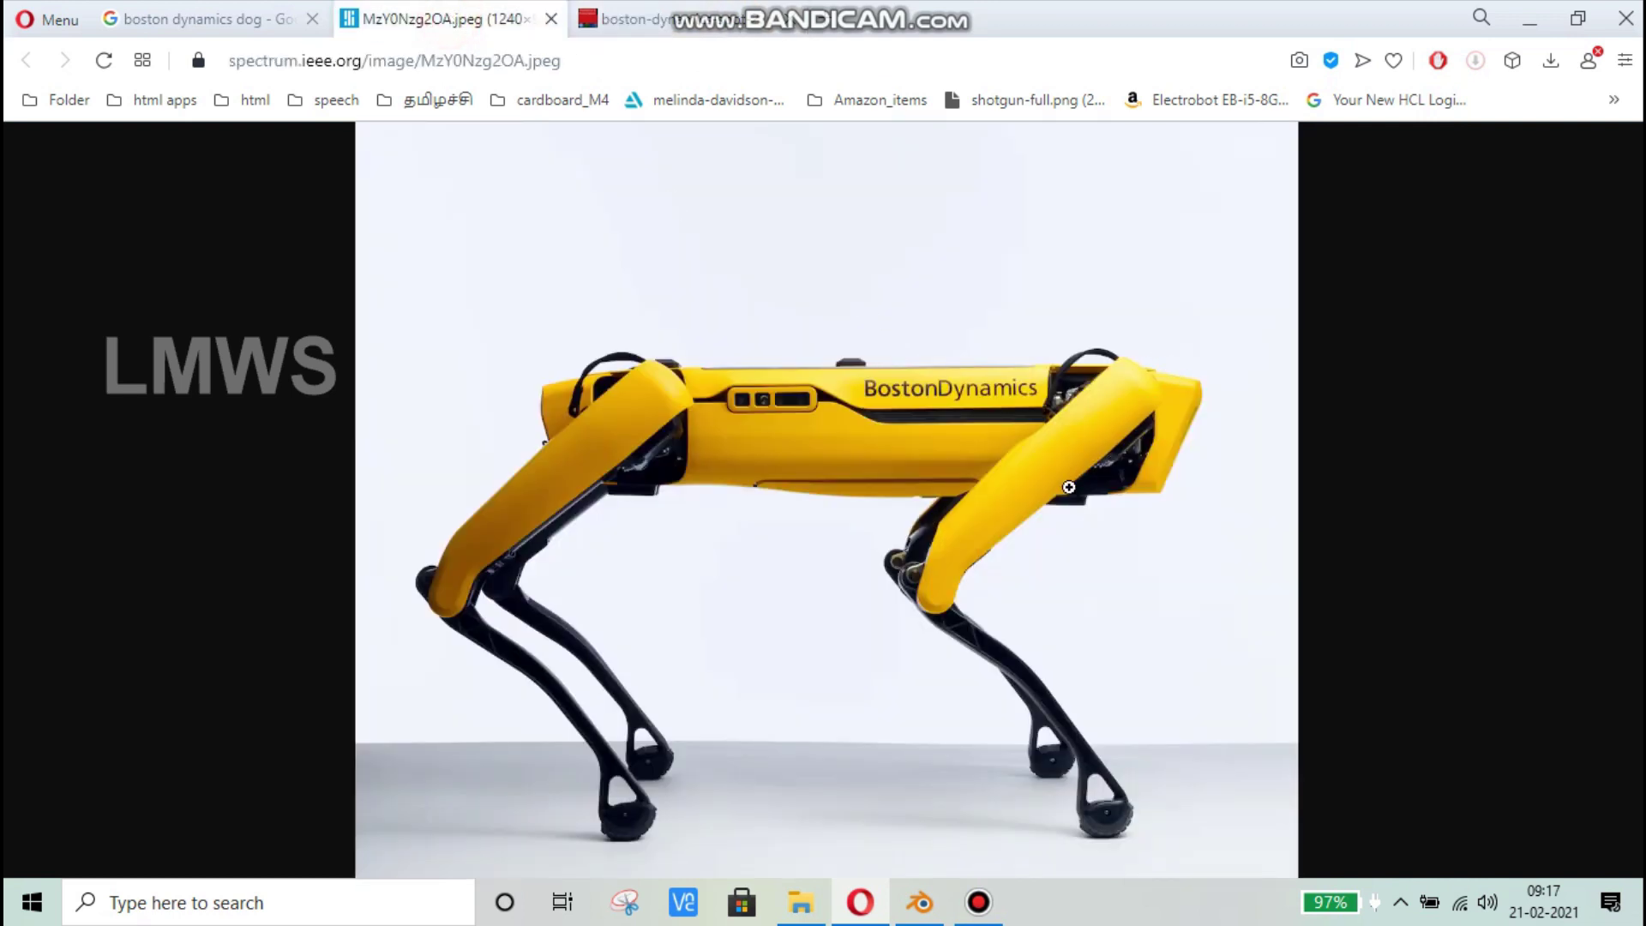
left_click(717, 17)
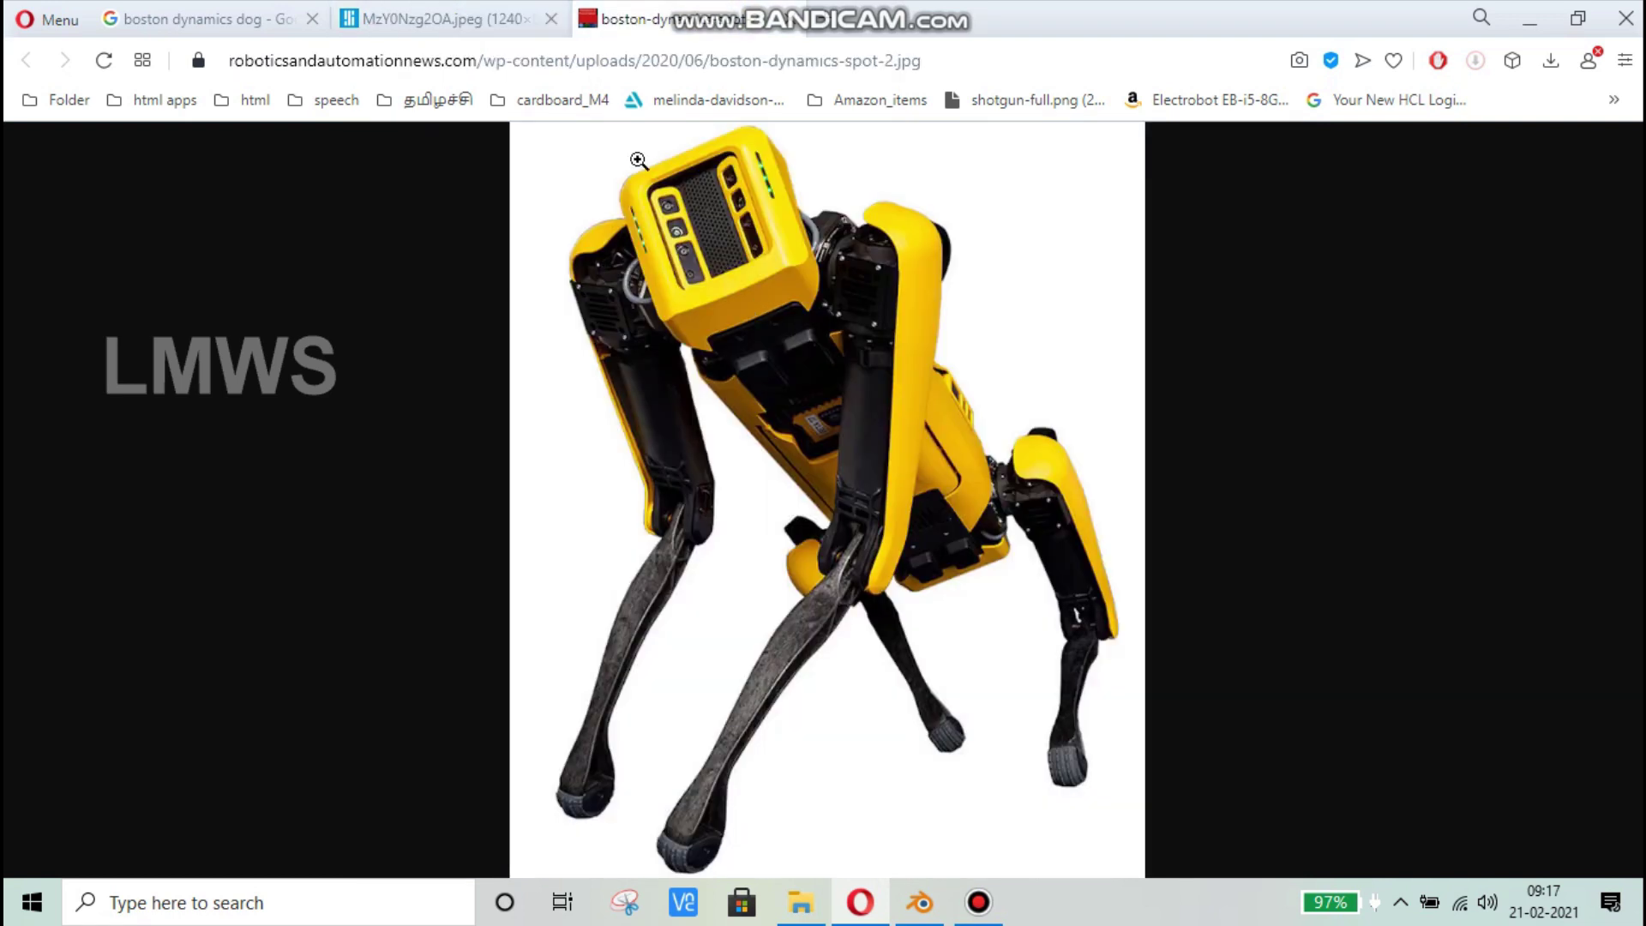
left_click(446, 19)
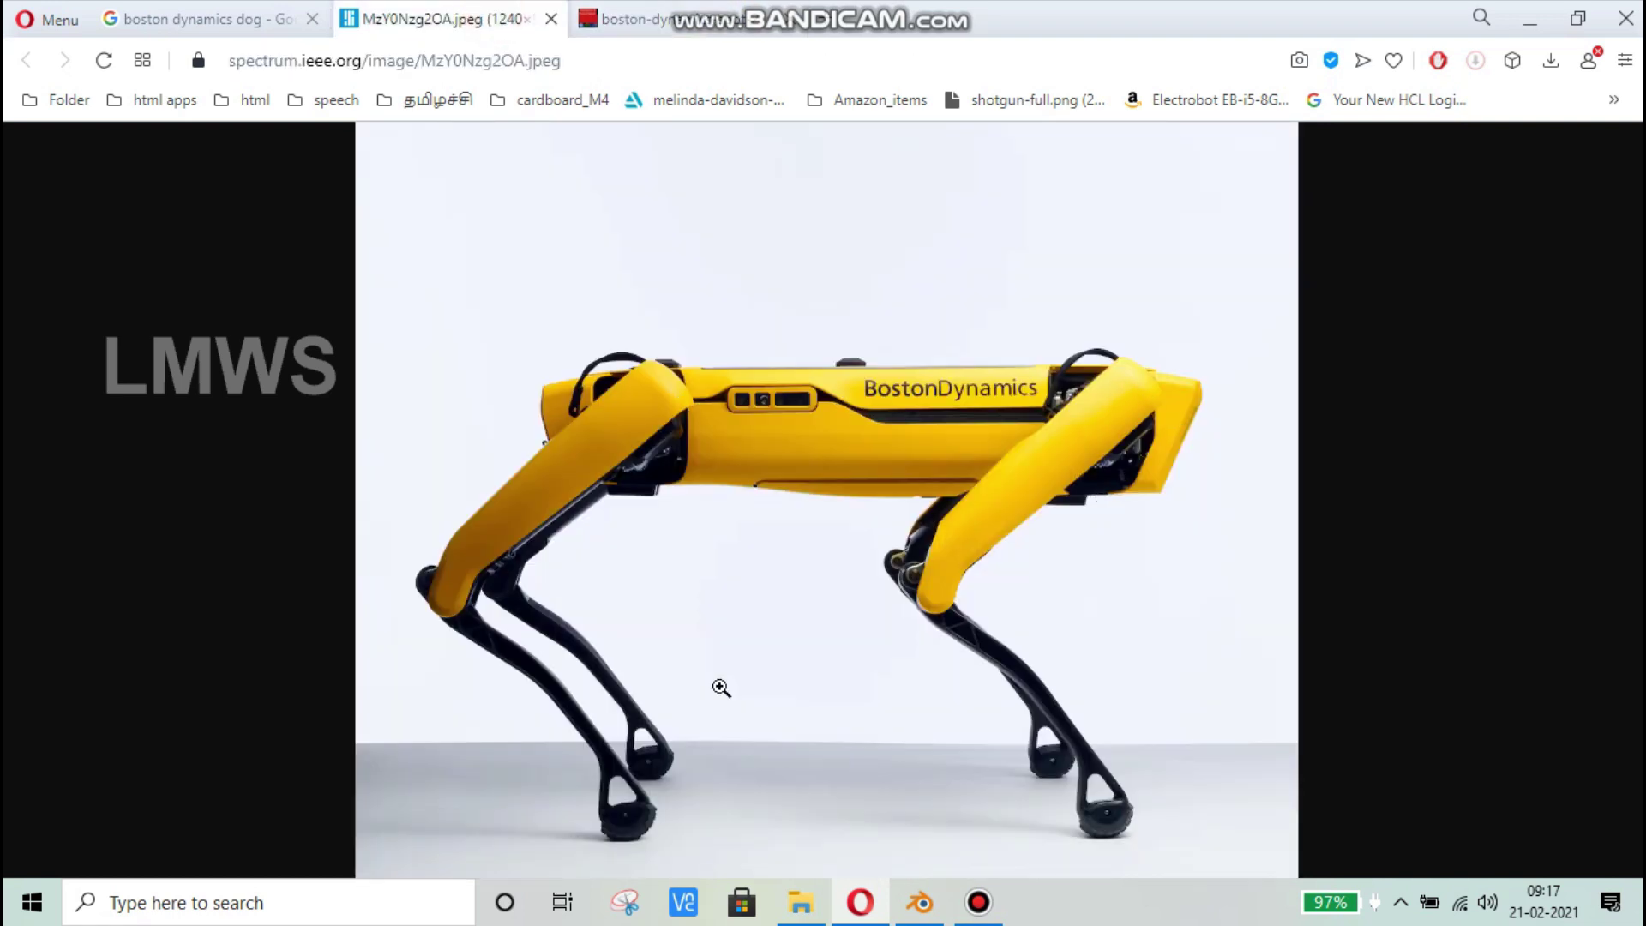
Step: Switch to Blender, add a new collection named Refer to the scene, and save the file
mouse_move(931, 900)
key("alt+Tab")
middle_click_drag(985, 550, 988, 663)
middle_click_drag(914, 468, 755, 557)
right_click(1507, 260)
left_click(1507, 260)
double_click(1535, 225)
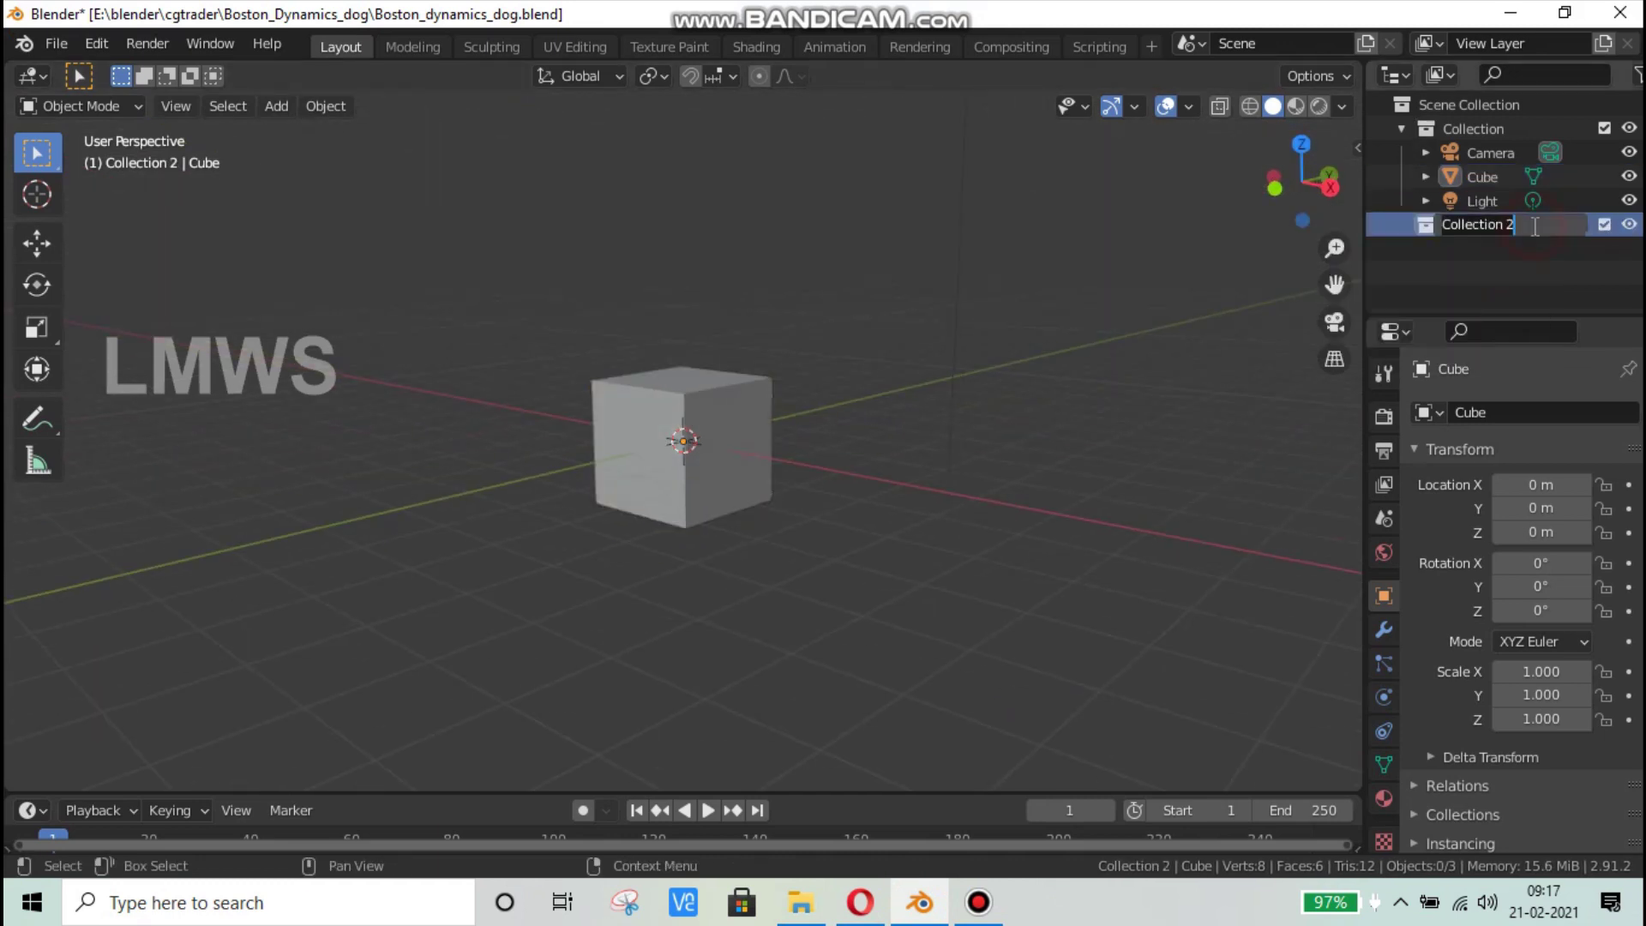
type("Refer")
key("Return")
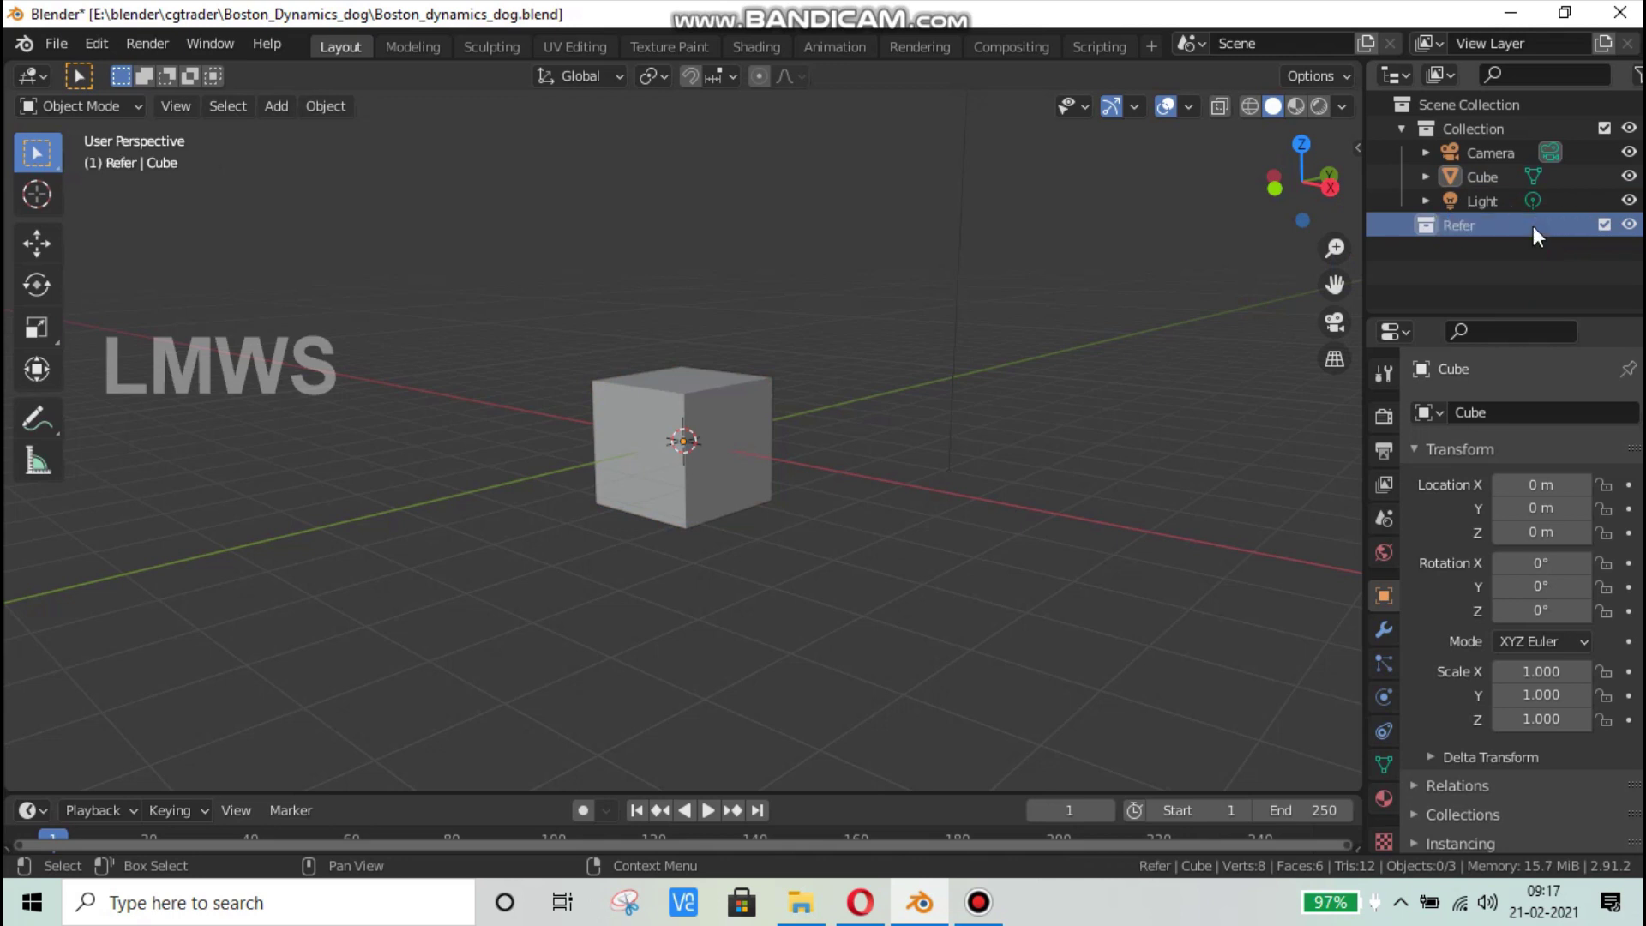
key("ctrl+s")
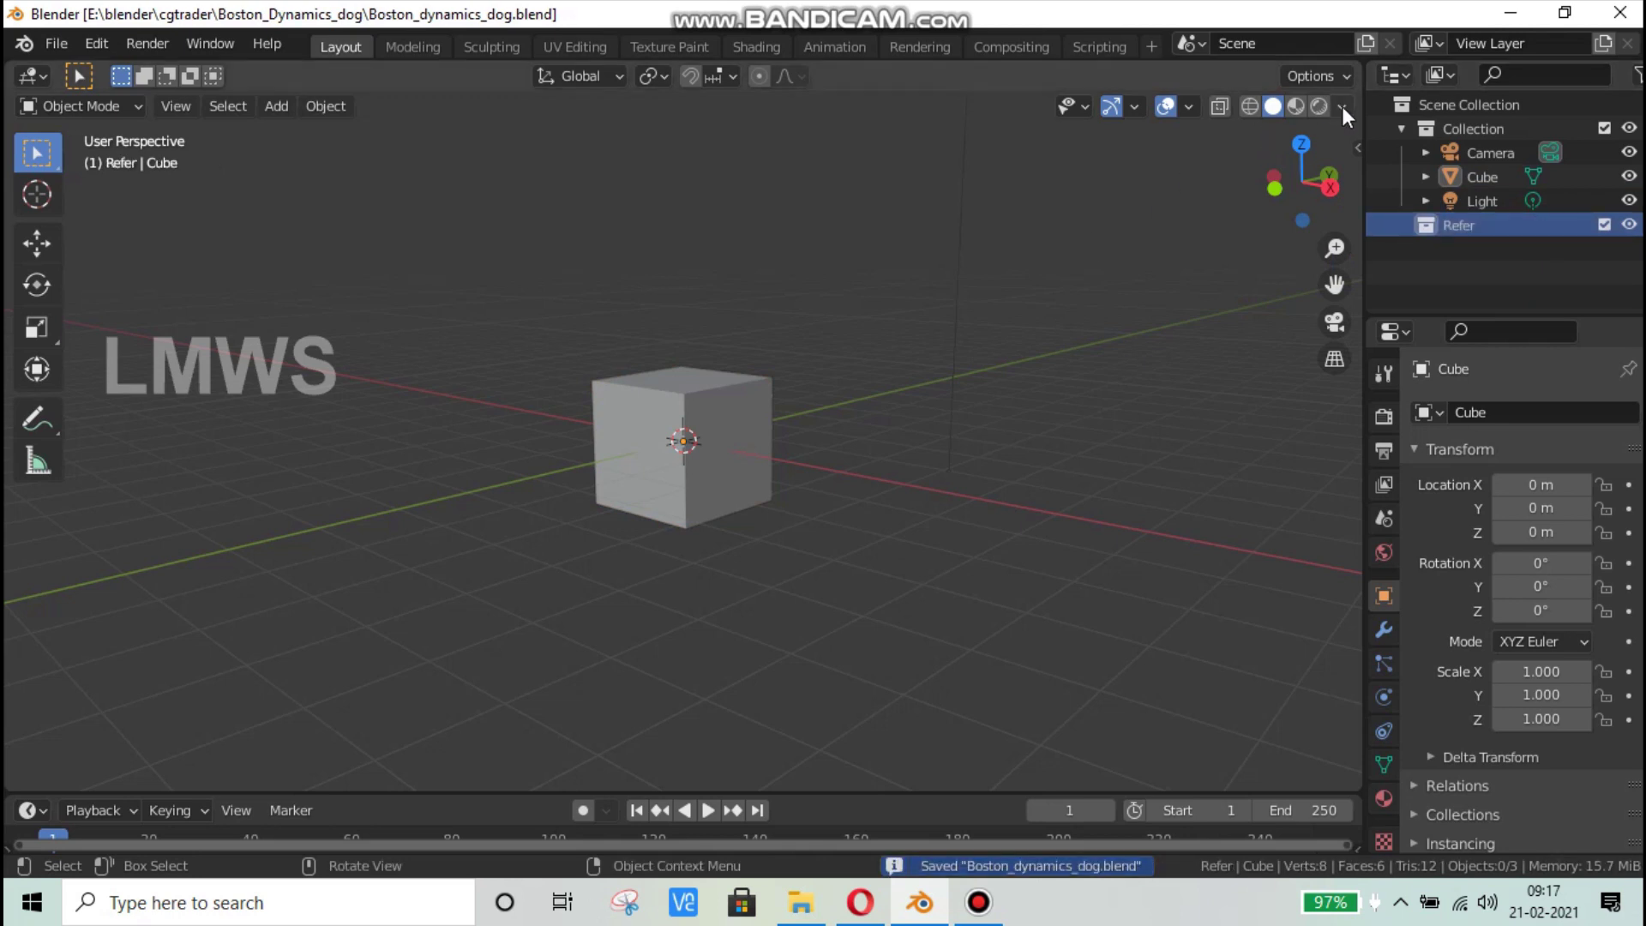
Step: Enable Cavity in the viewport shading options and set the shading colour to Texture
left_click(1341, 107)
left_click(1203, 647)
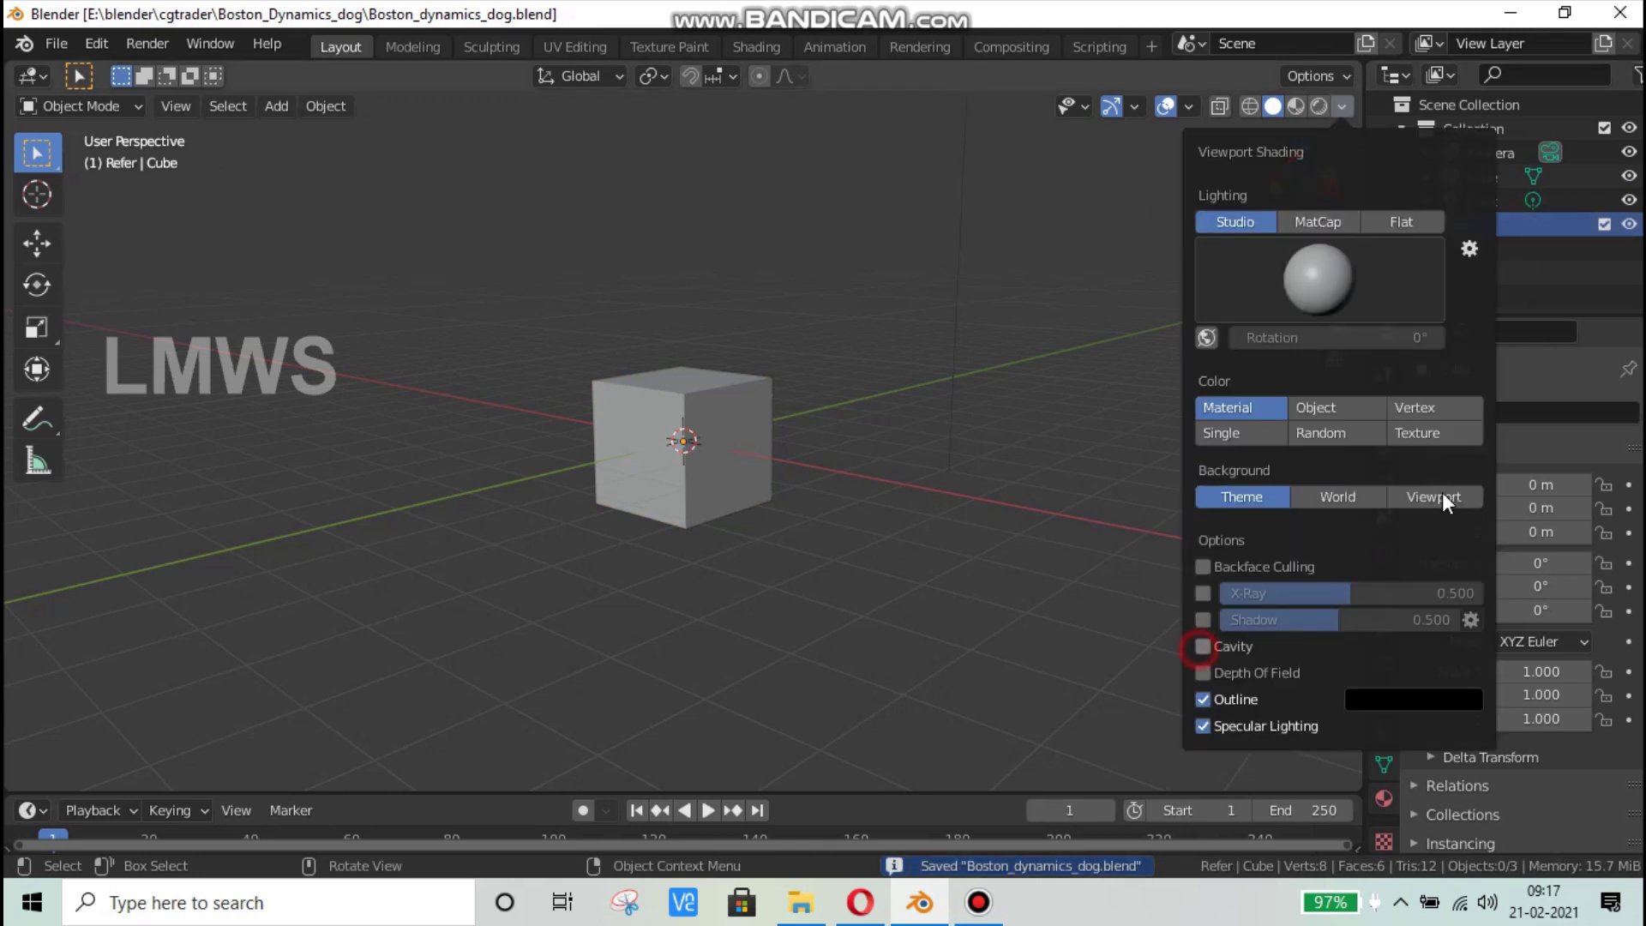
left_click(1419, 433)
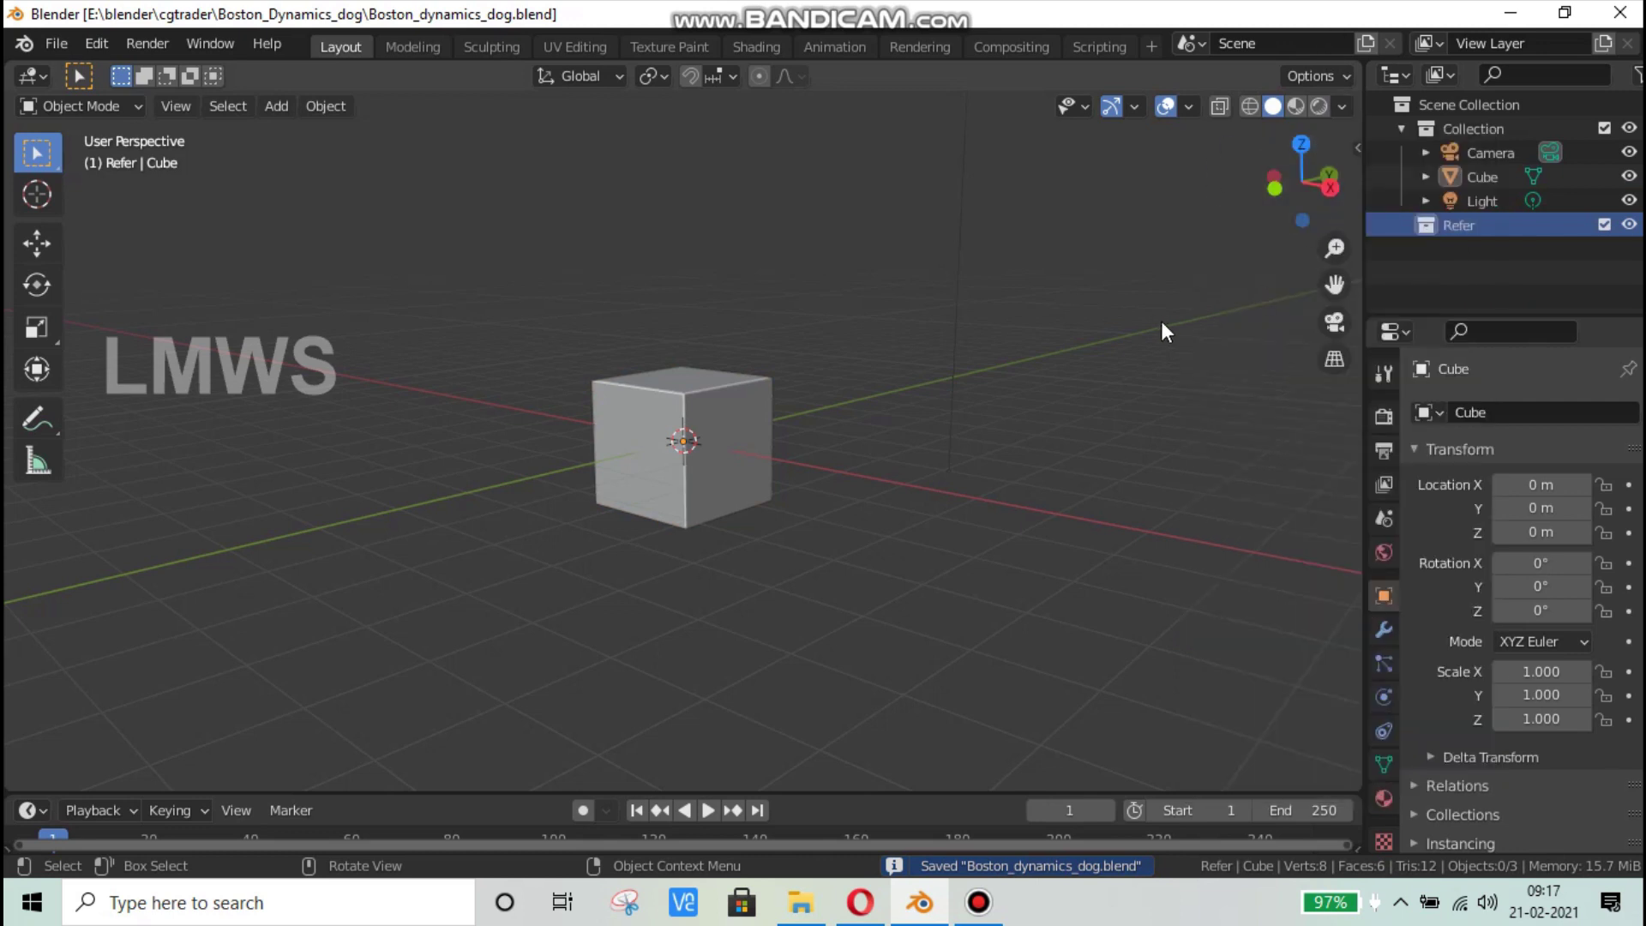
Step: Start the Shortcut VUr on-screen key display and save the file
key("n")
left_click(1348, 347)
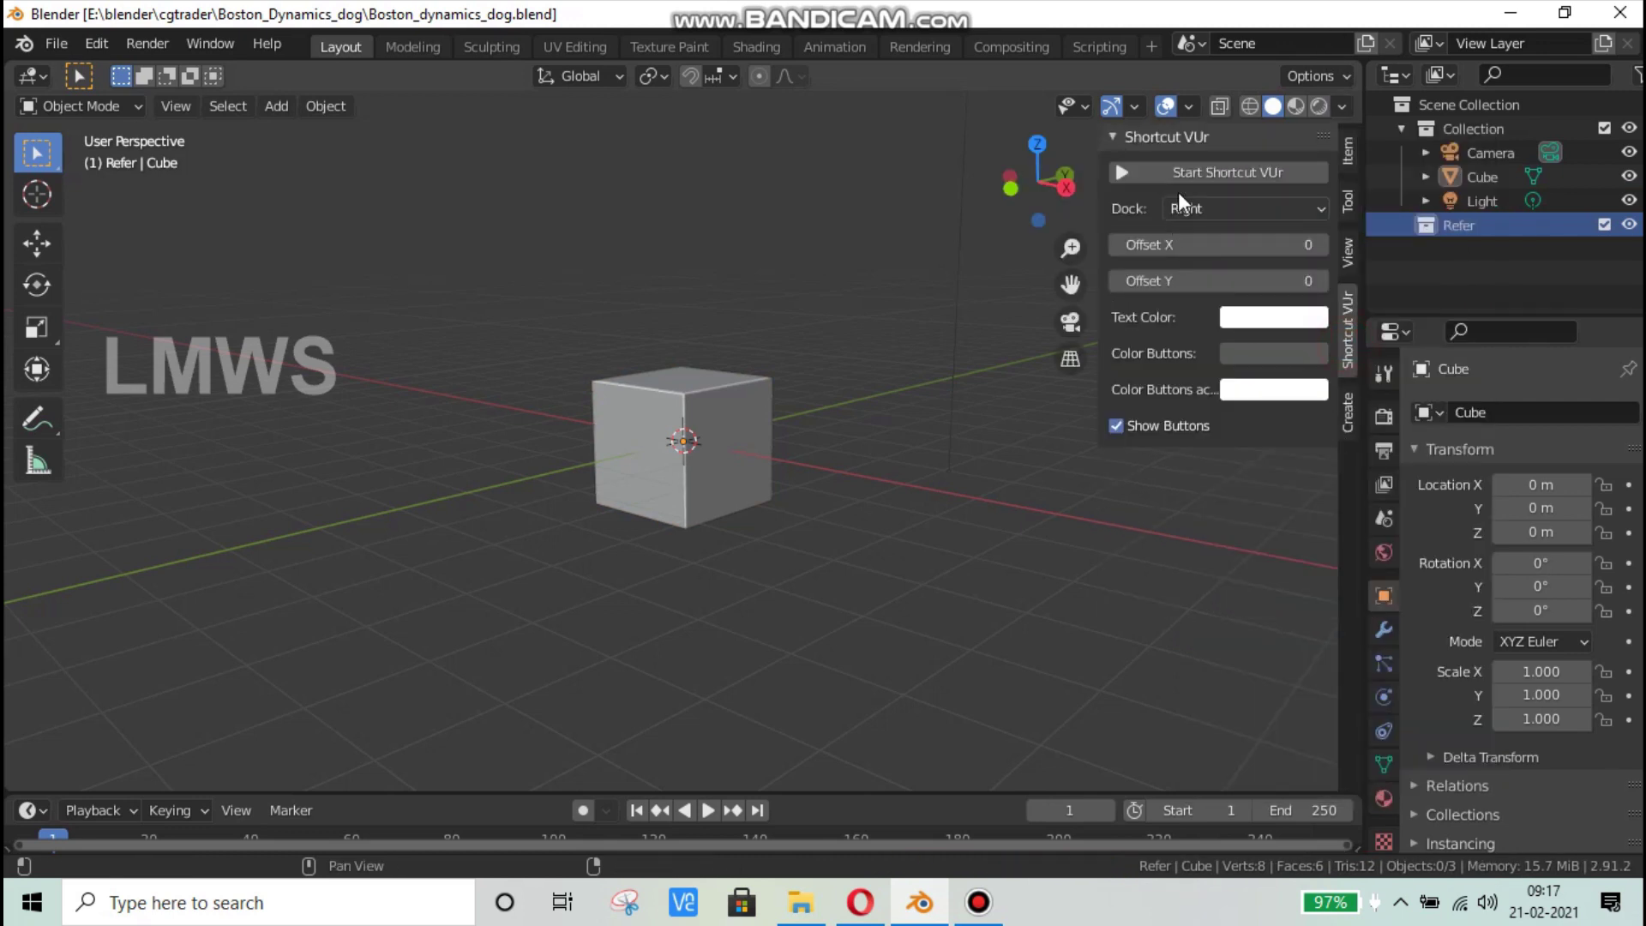
left_click(1227, 173)
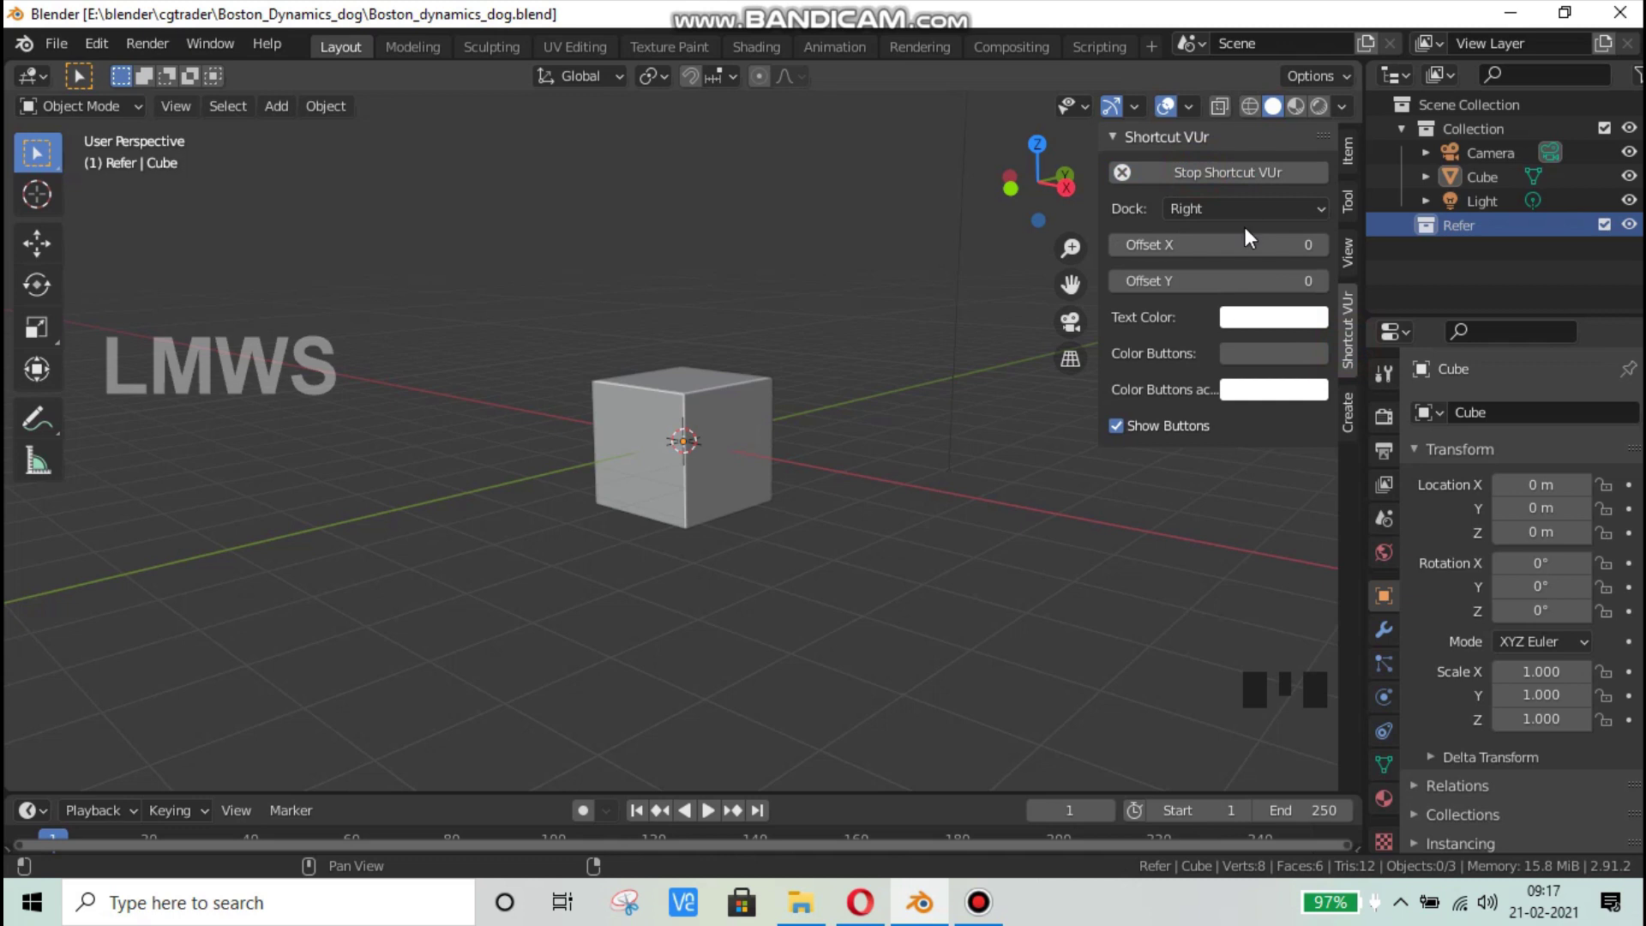
key("n")
key("ctrl+s")
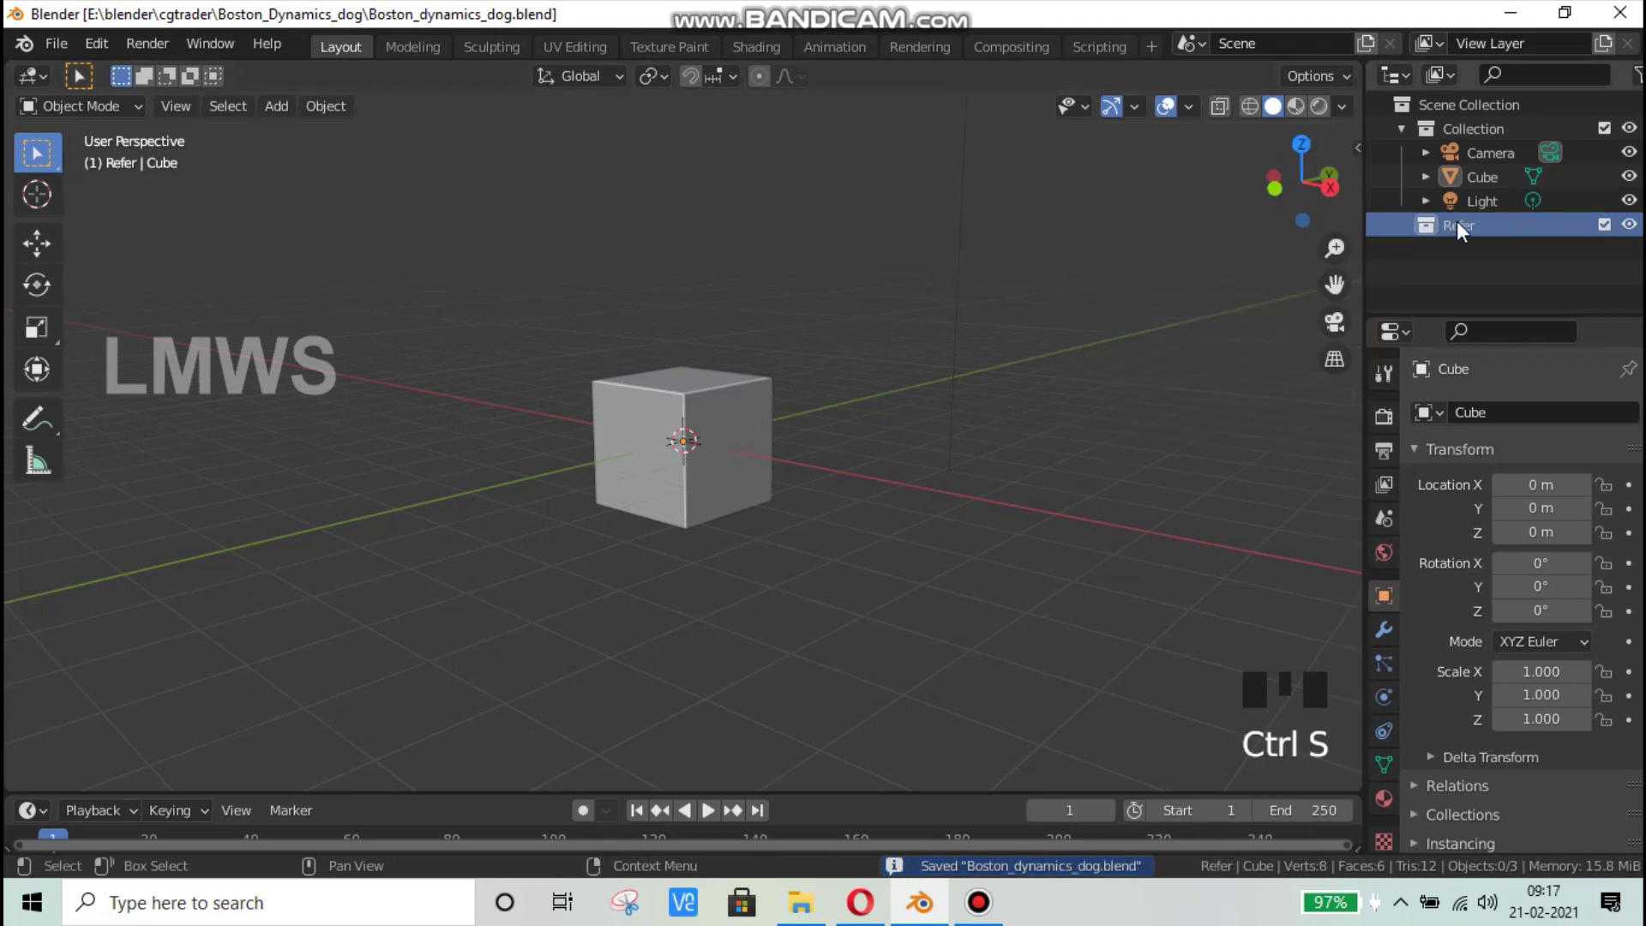
Step: Search the add-on preferences for "image" to check whether Import Images as Planes is enabled
left_click(55, 44)
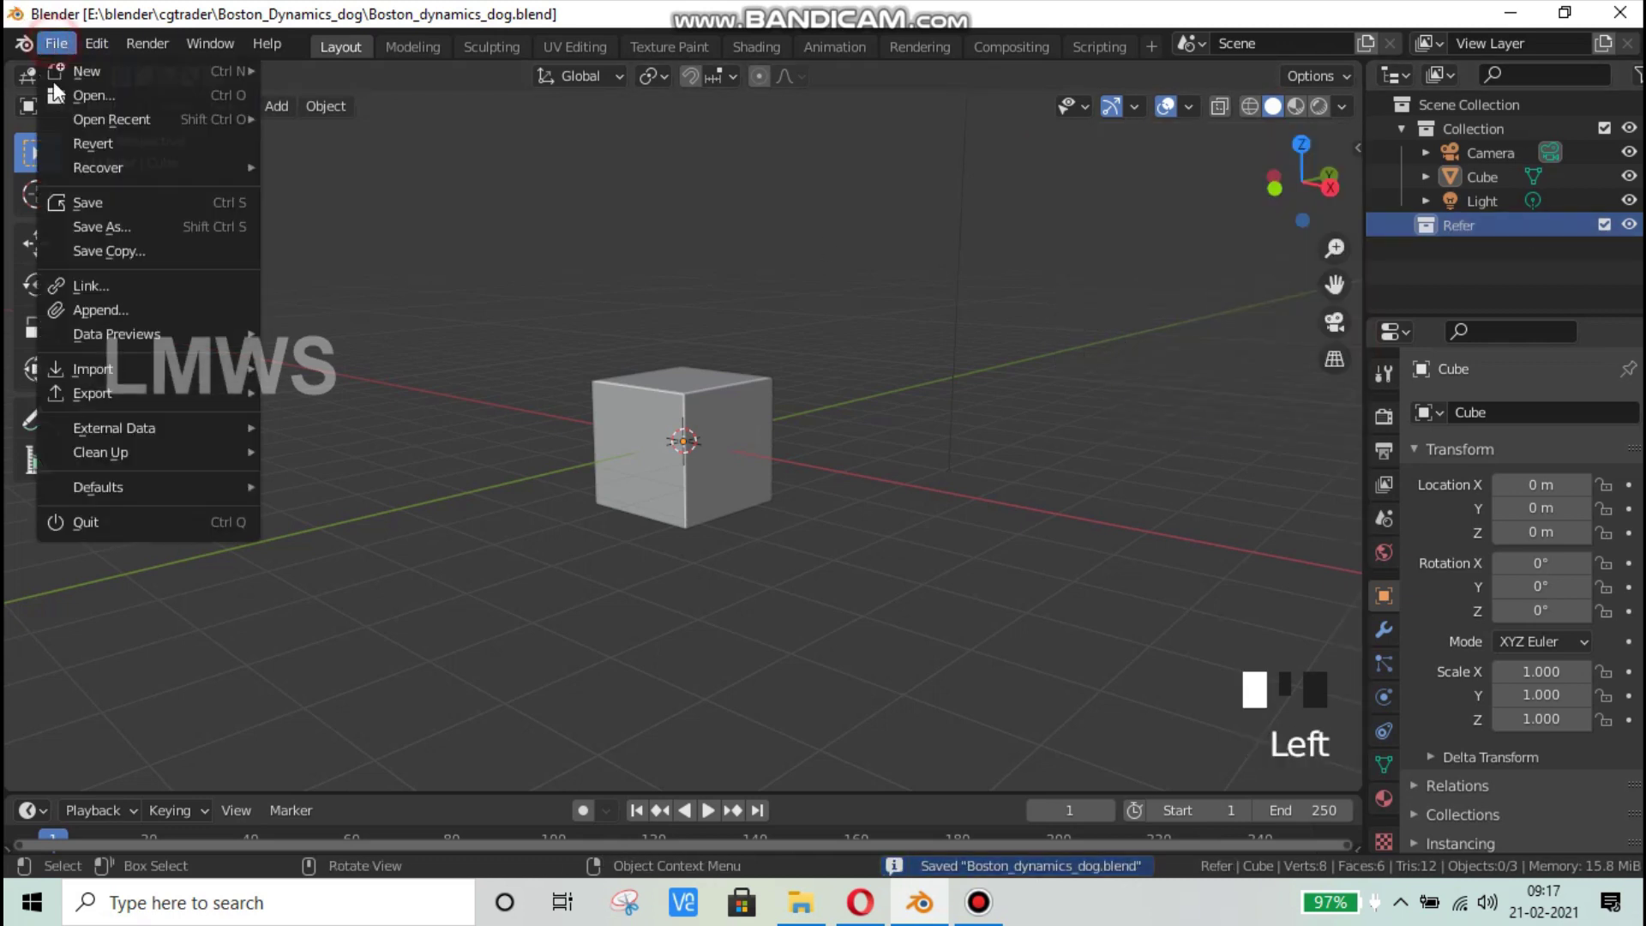
mouse_move(93, 369)
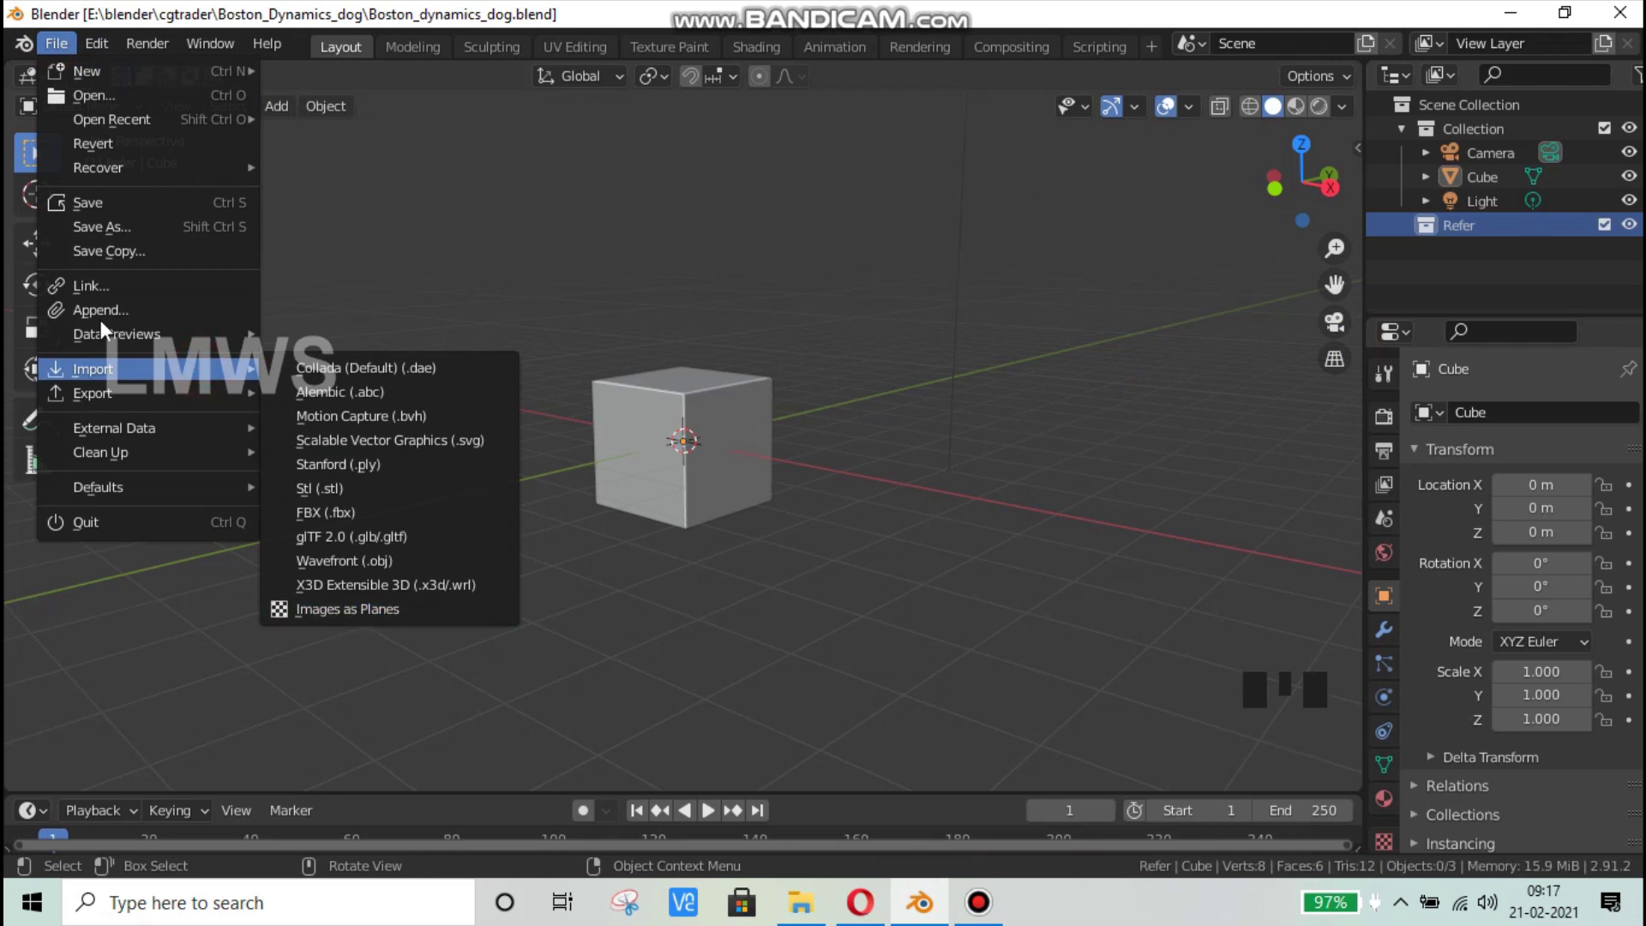
mouse_move(92, 41)
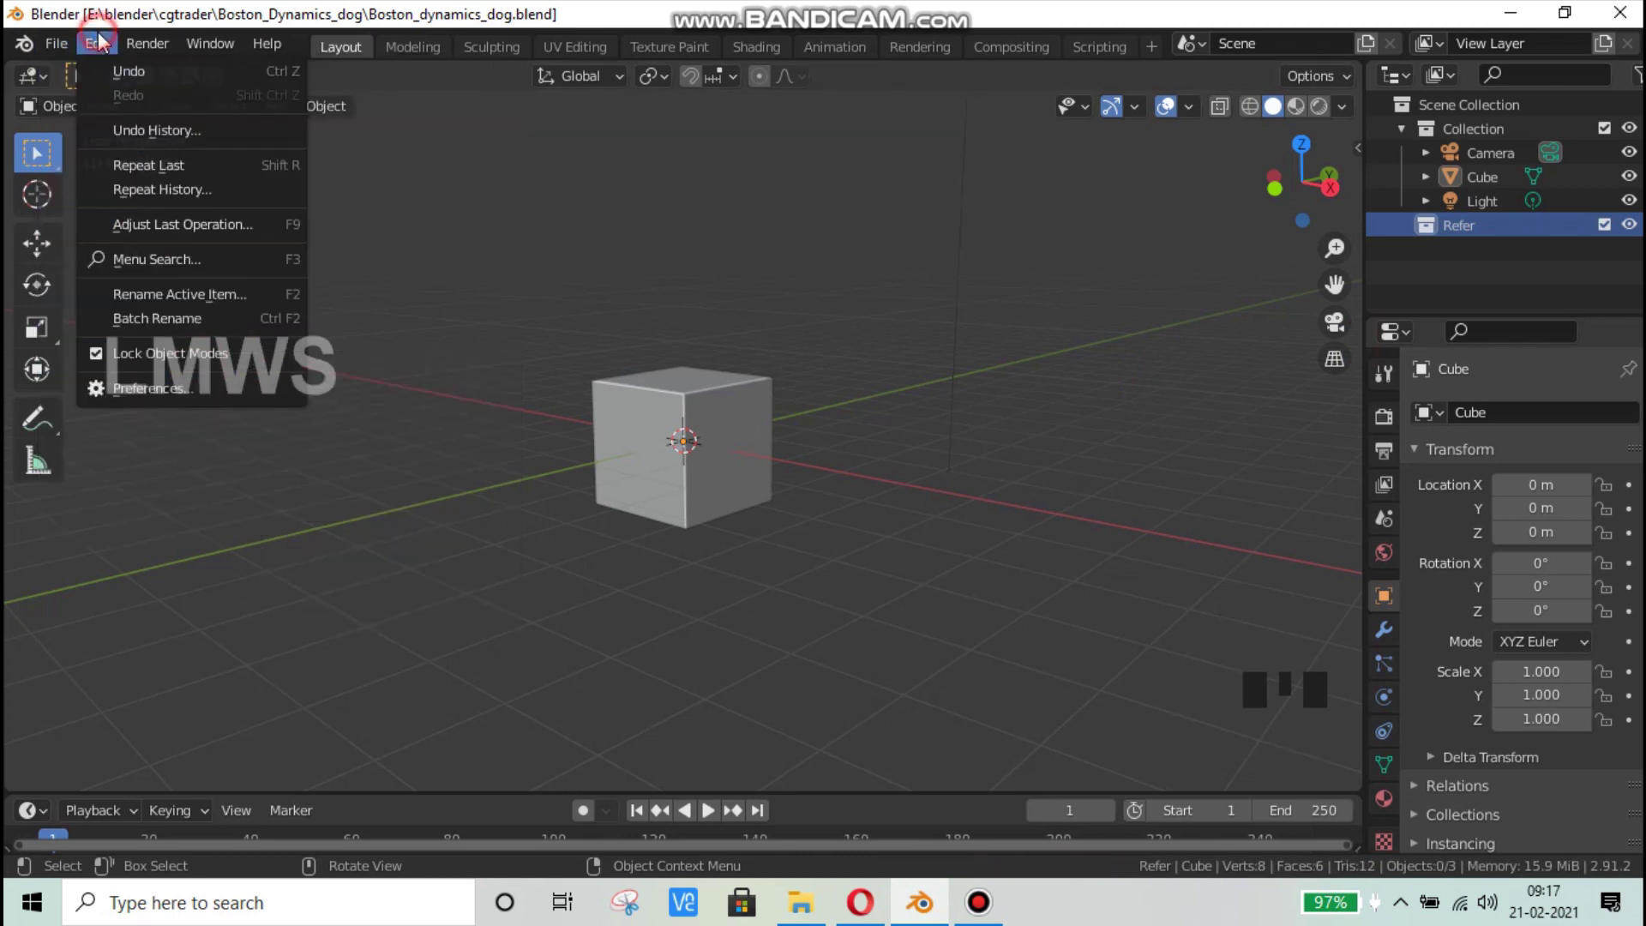
left_click(154, 389)
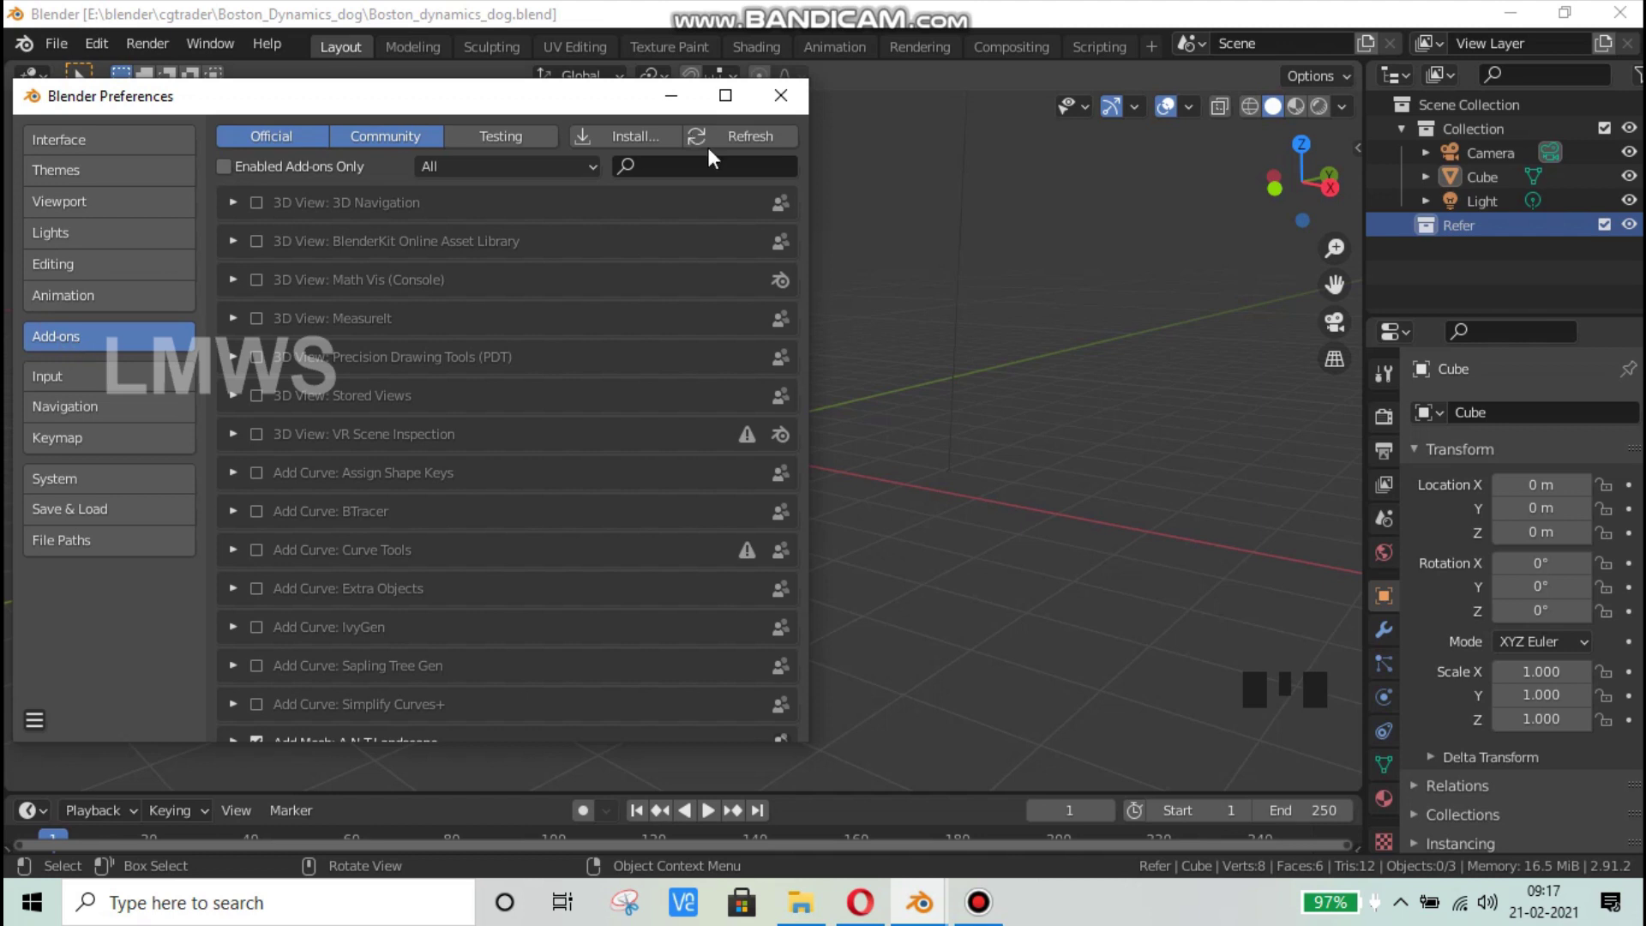
left_click(693, 165)
type("image")
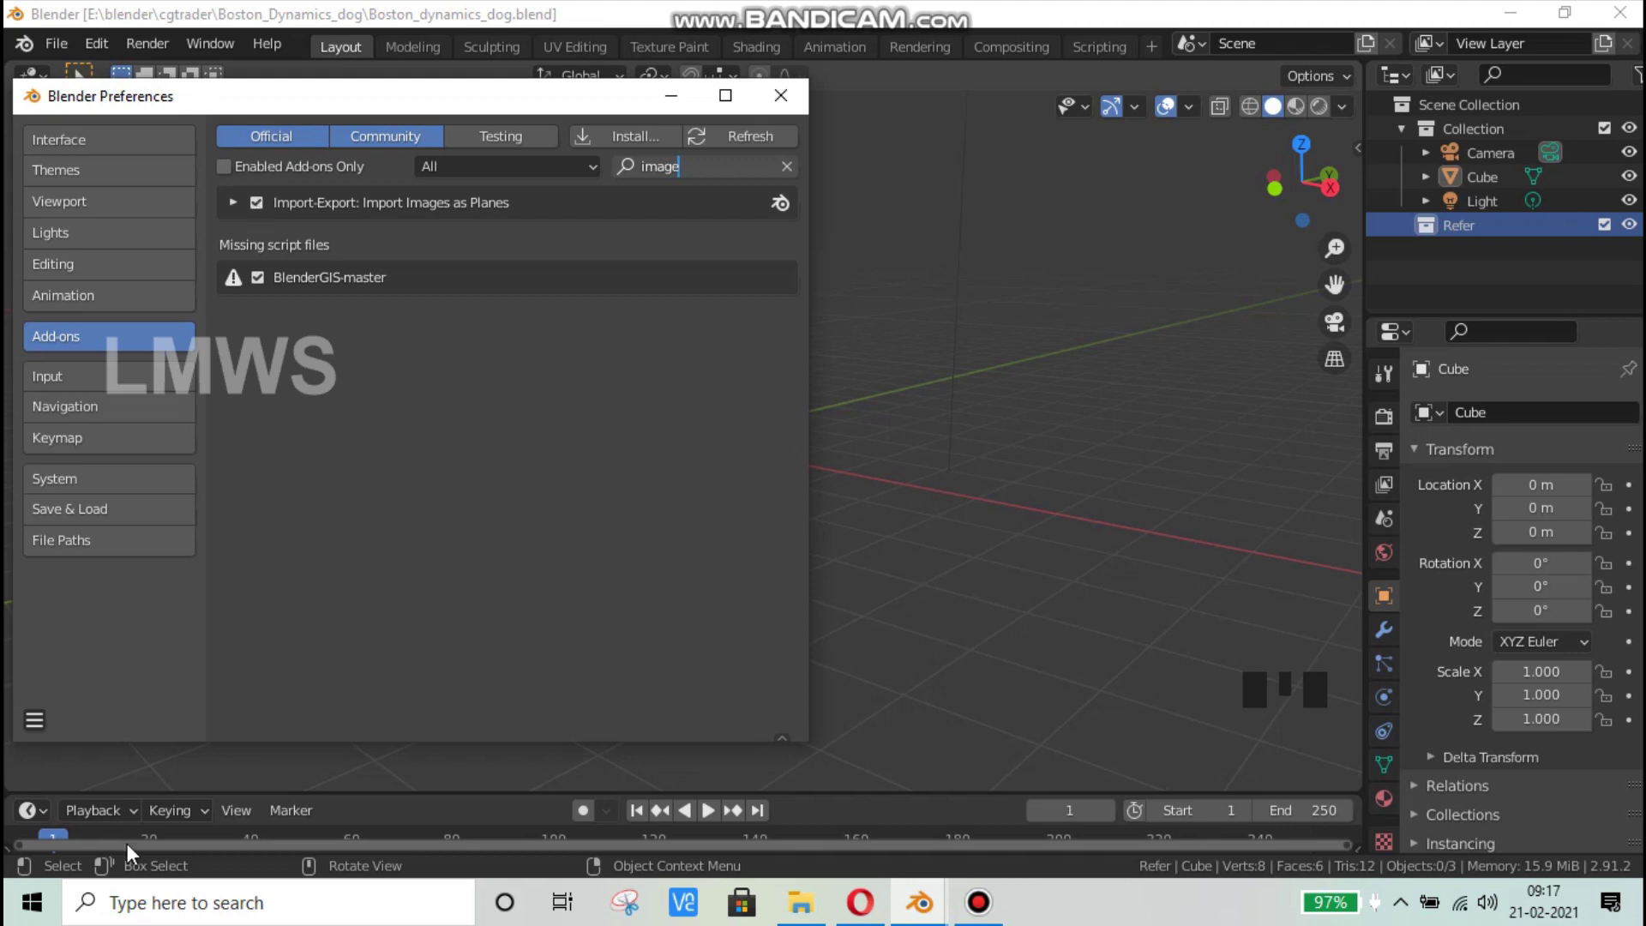
left_click(34, 720)
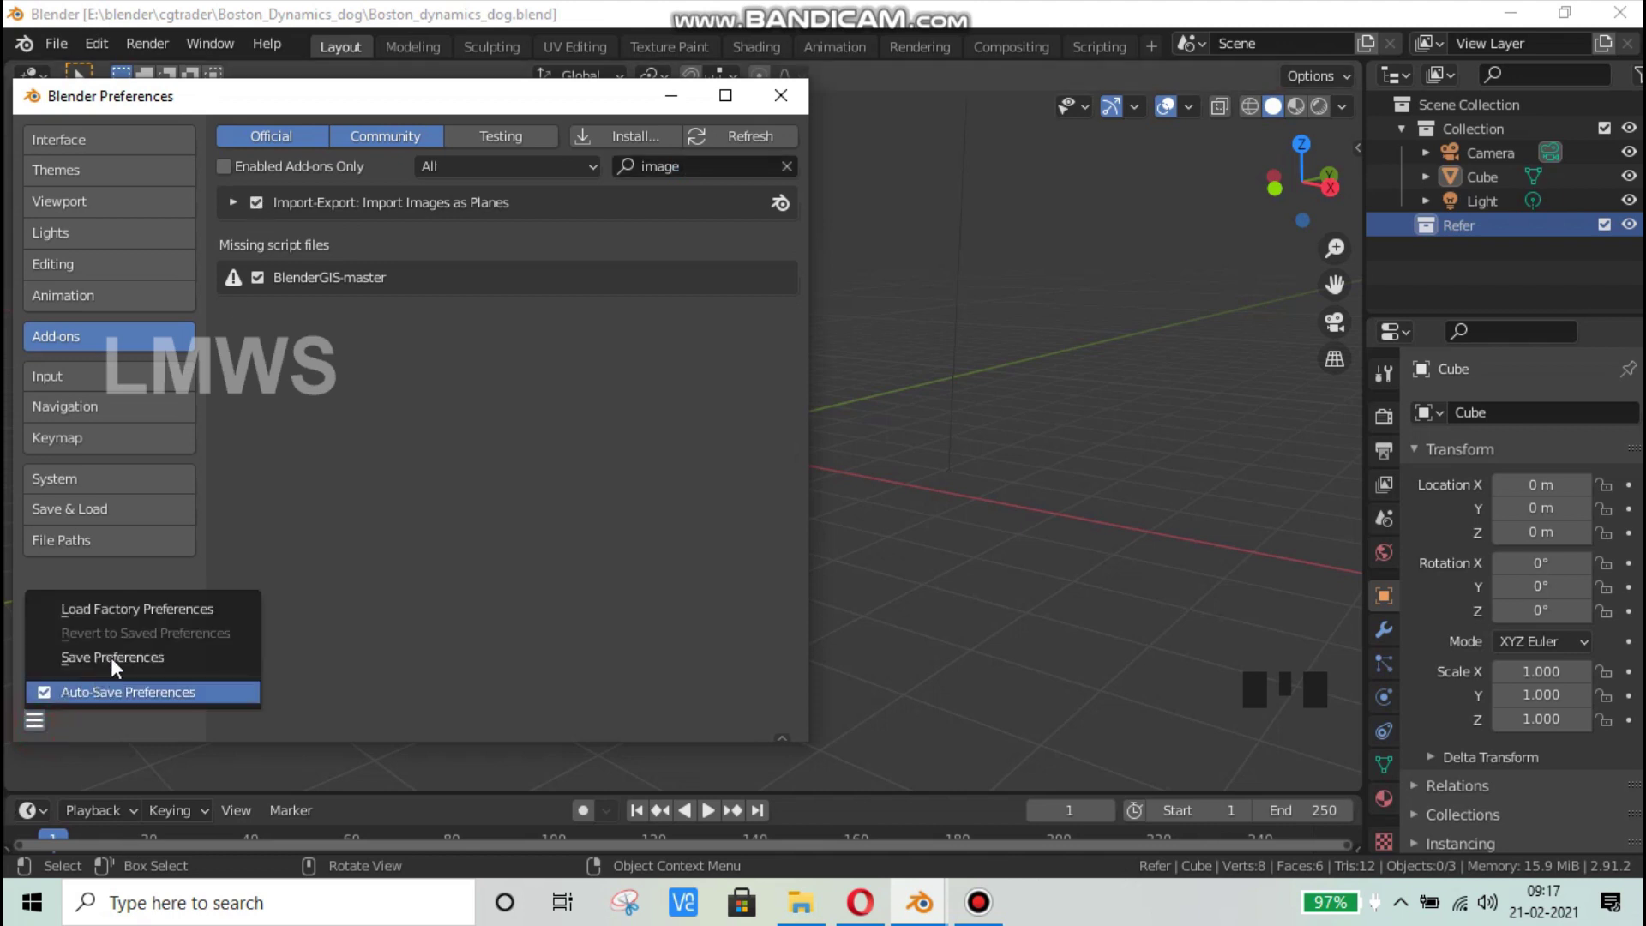
left_click(781, 94)
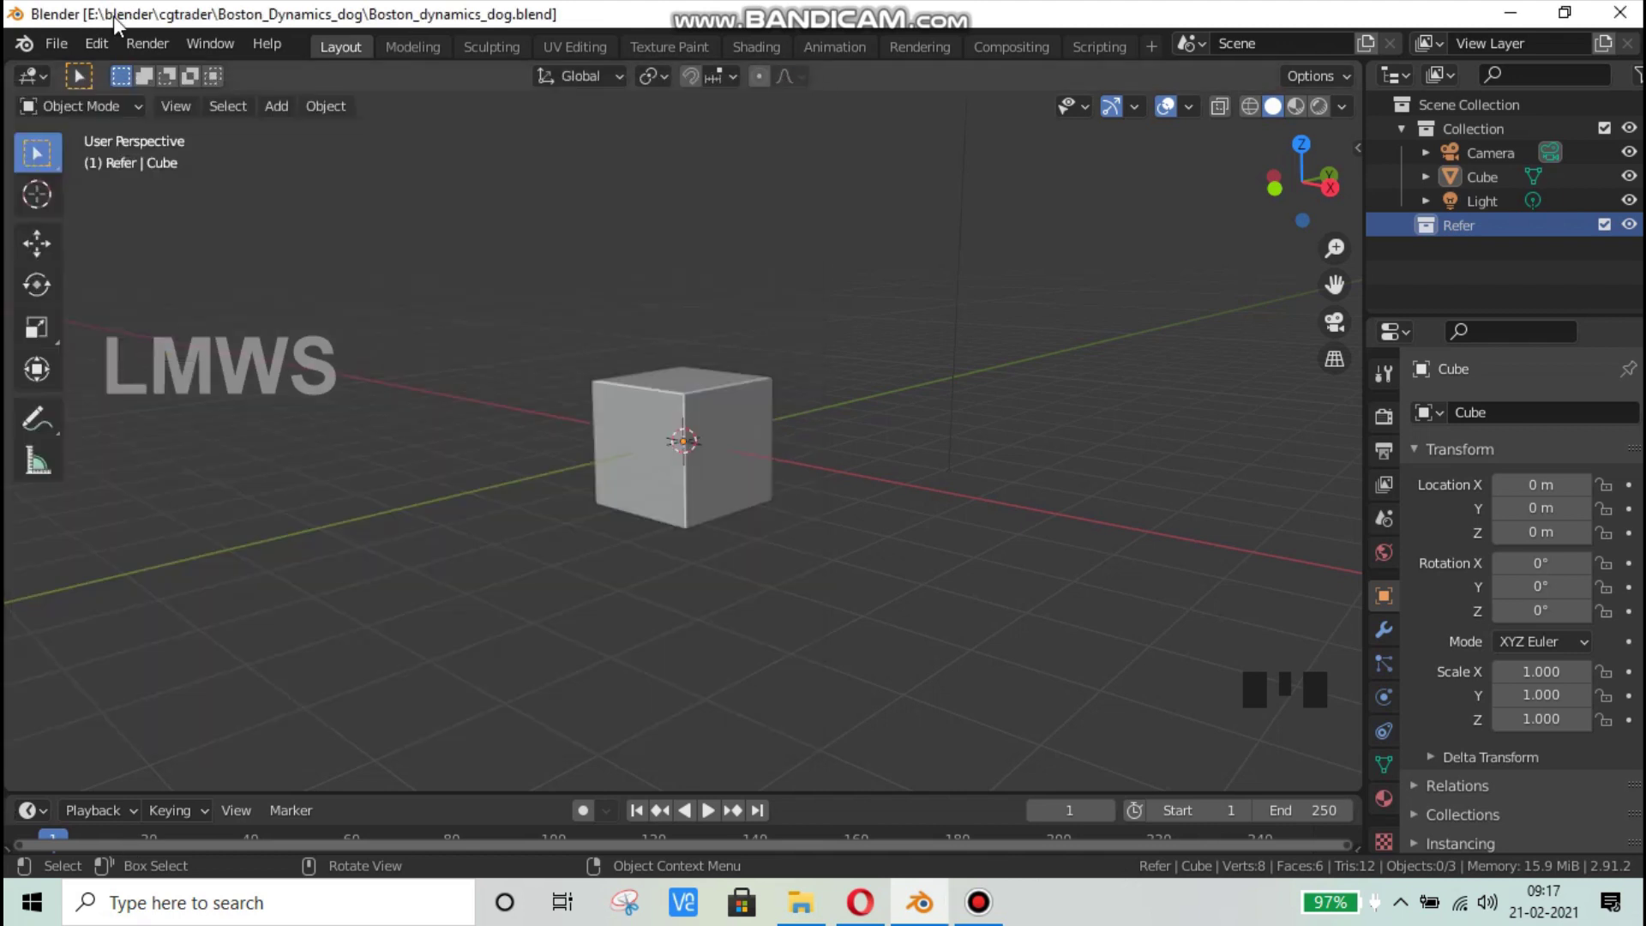
Step: Import the hypebeast boston-dynamics-spotmini-robot-dog-2019-for-sale-1.jpg image as a plane into the Refer collection
left_click(56, 43)
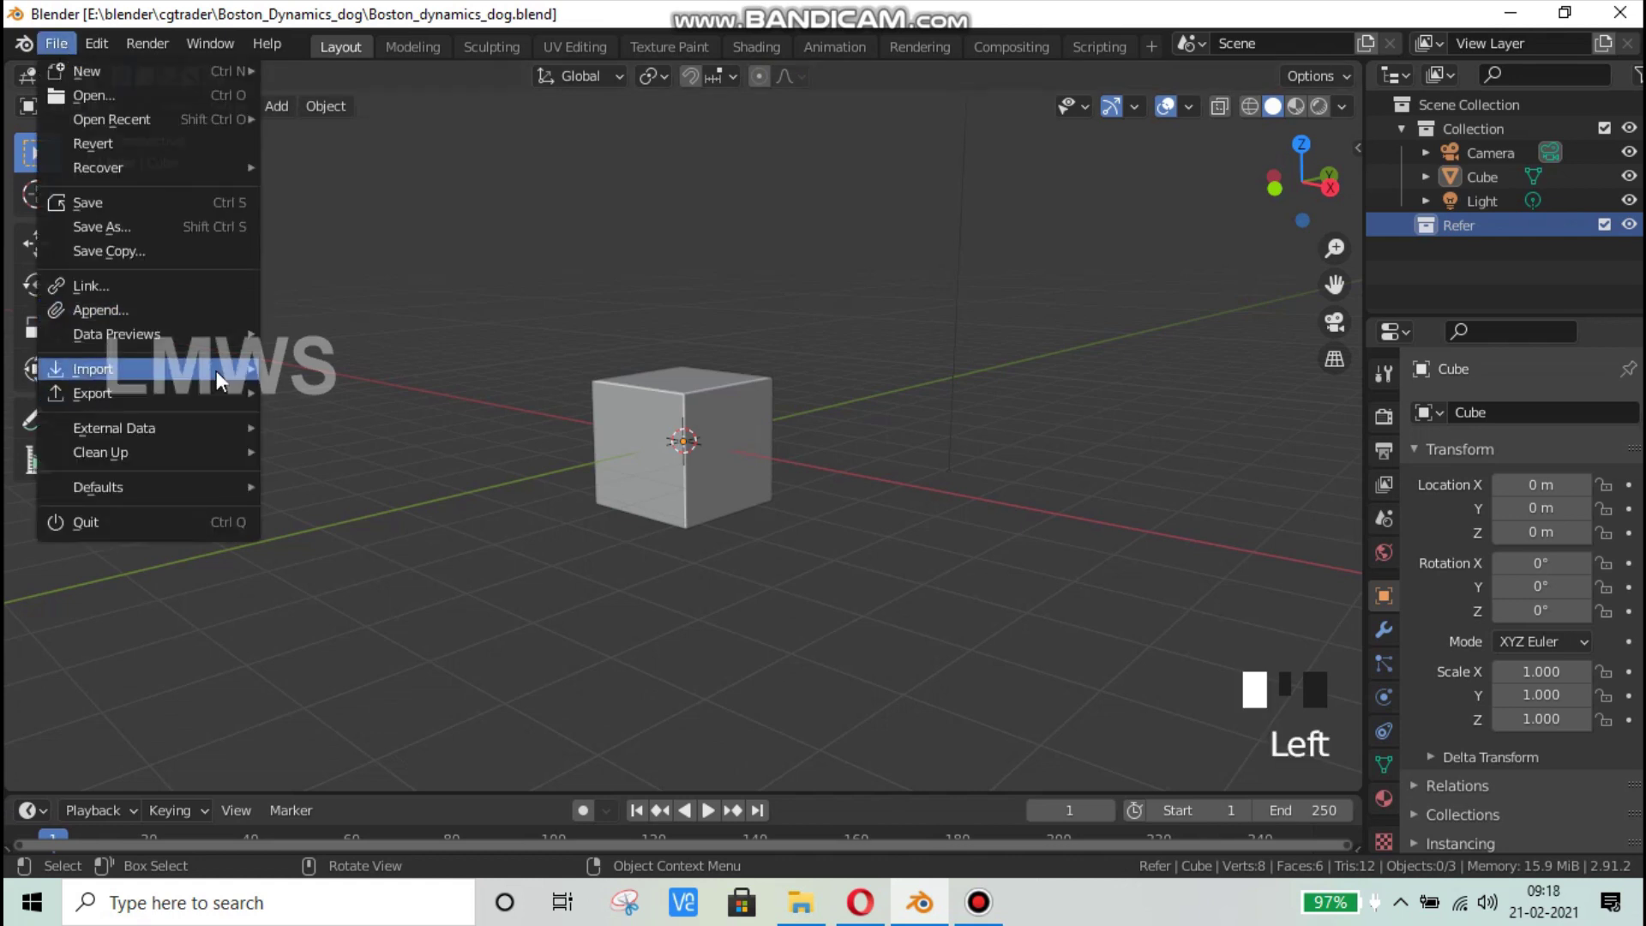
mouse_move(216, 368)
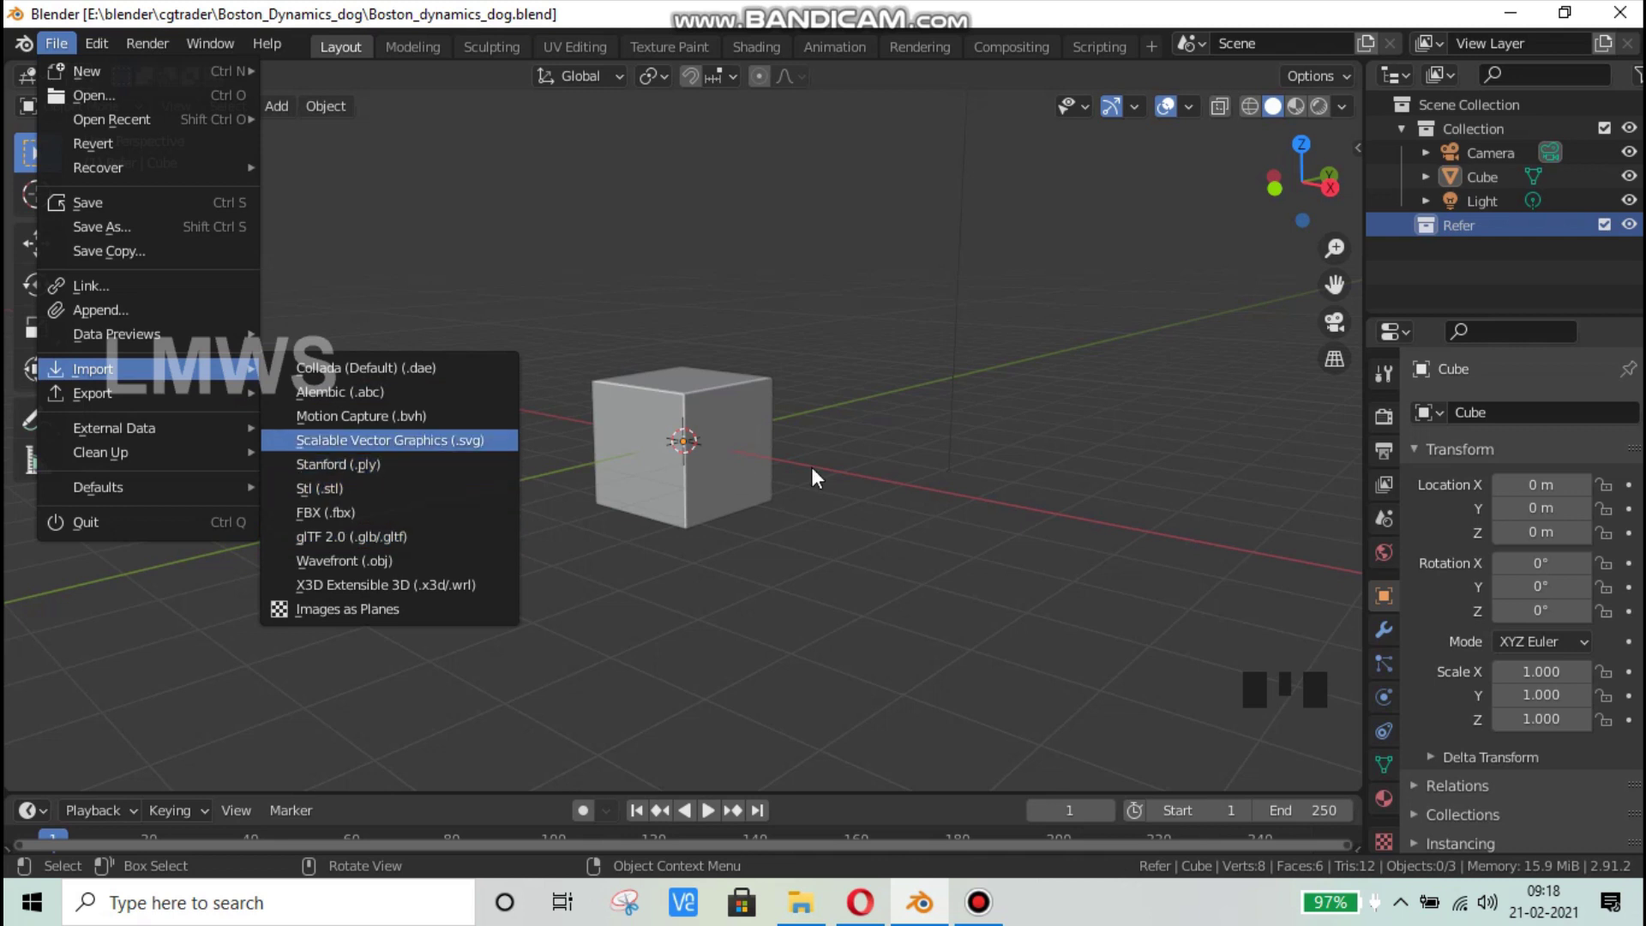
left_click(57, 42)
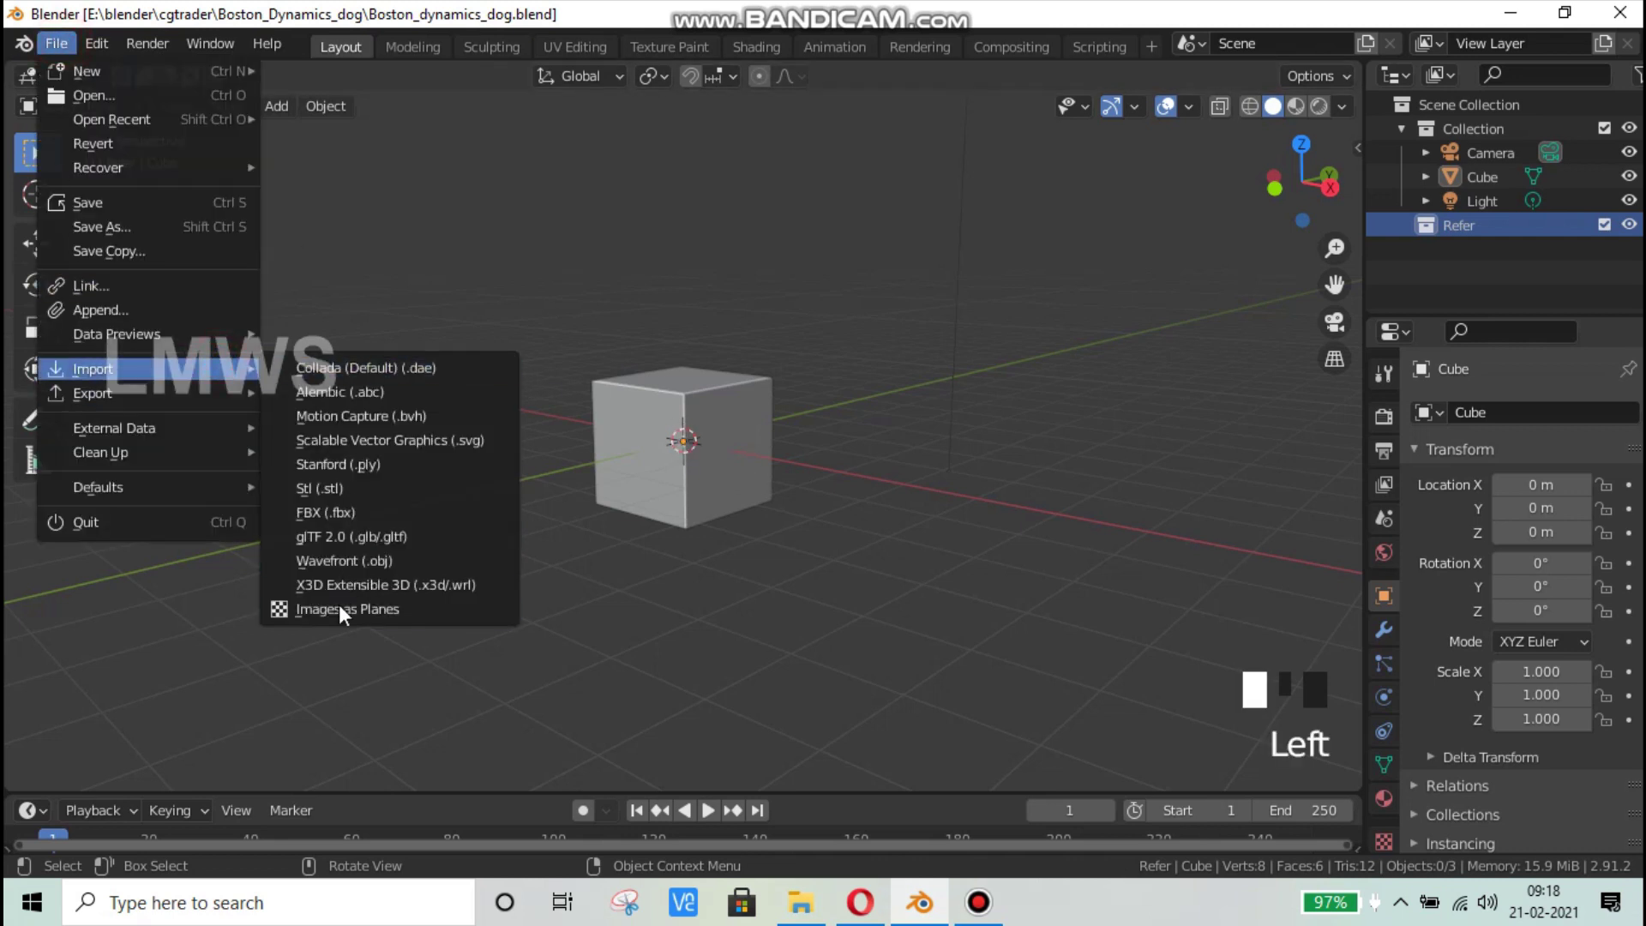
left_click(326, 607)
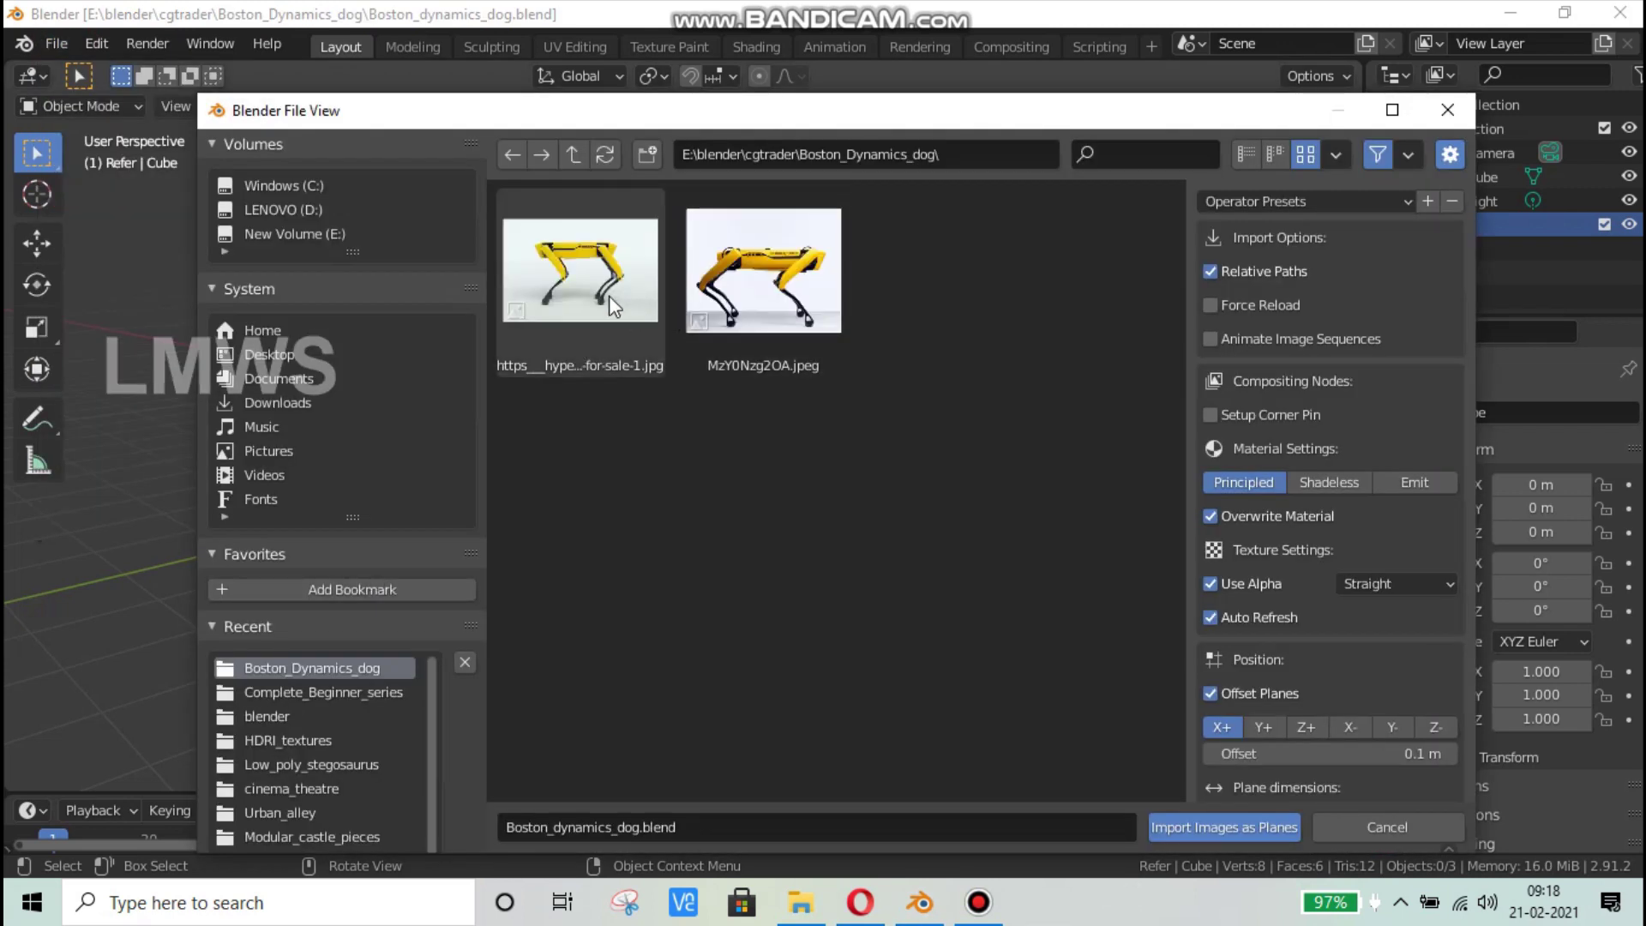
left_click(765, 287)
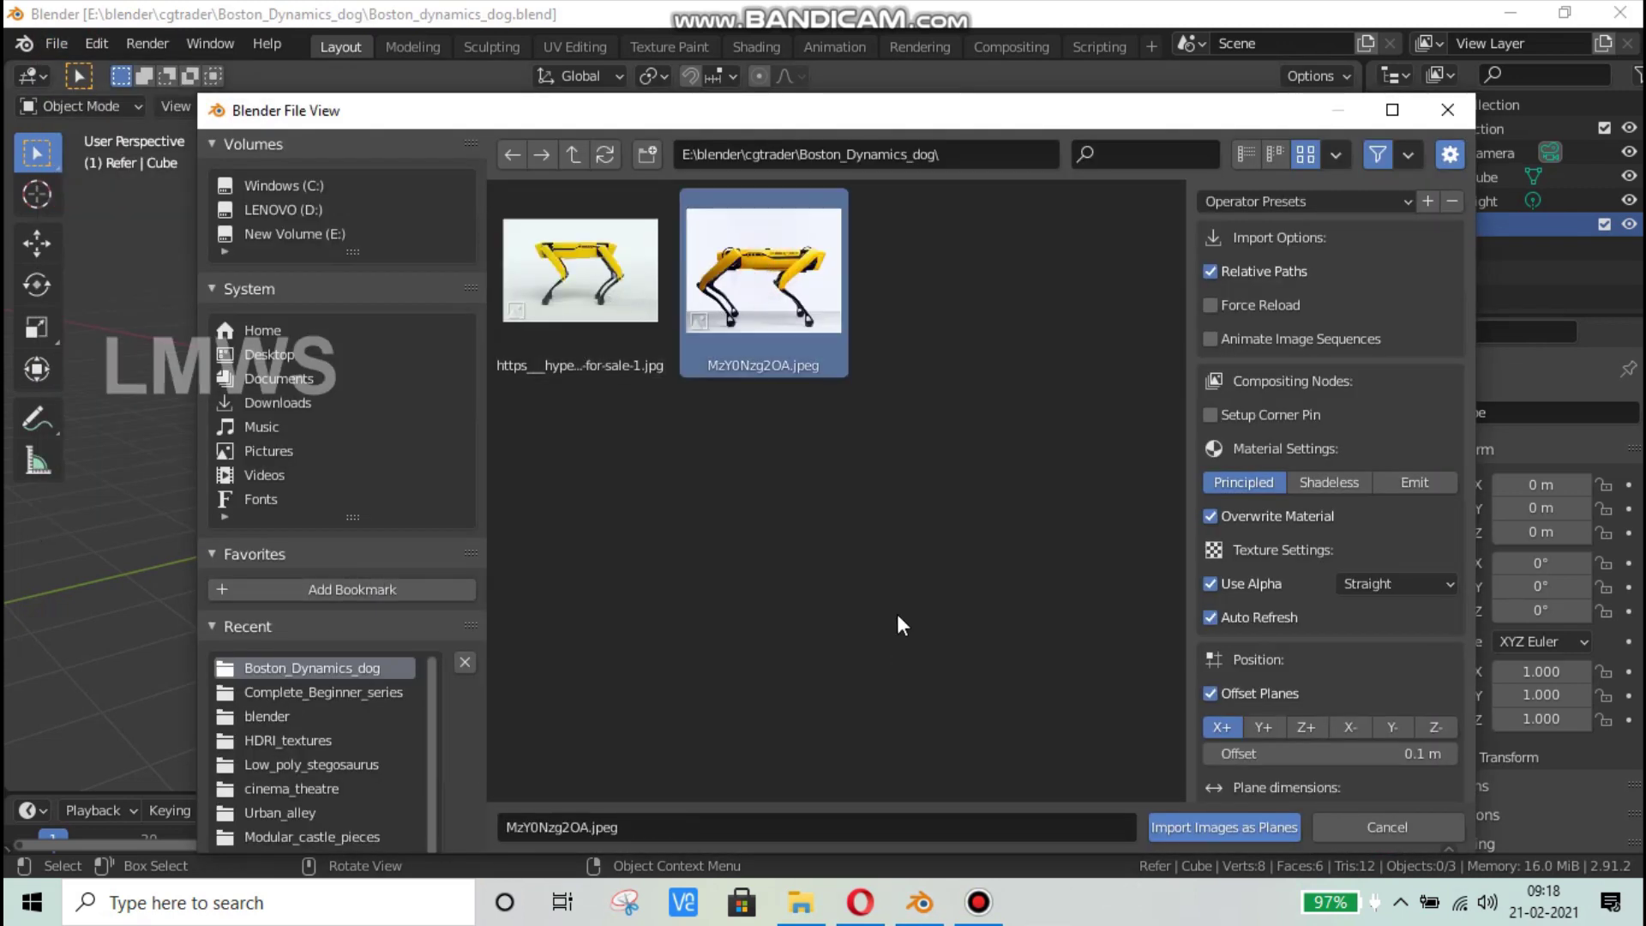
left_click(576, 273)
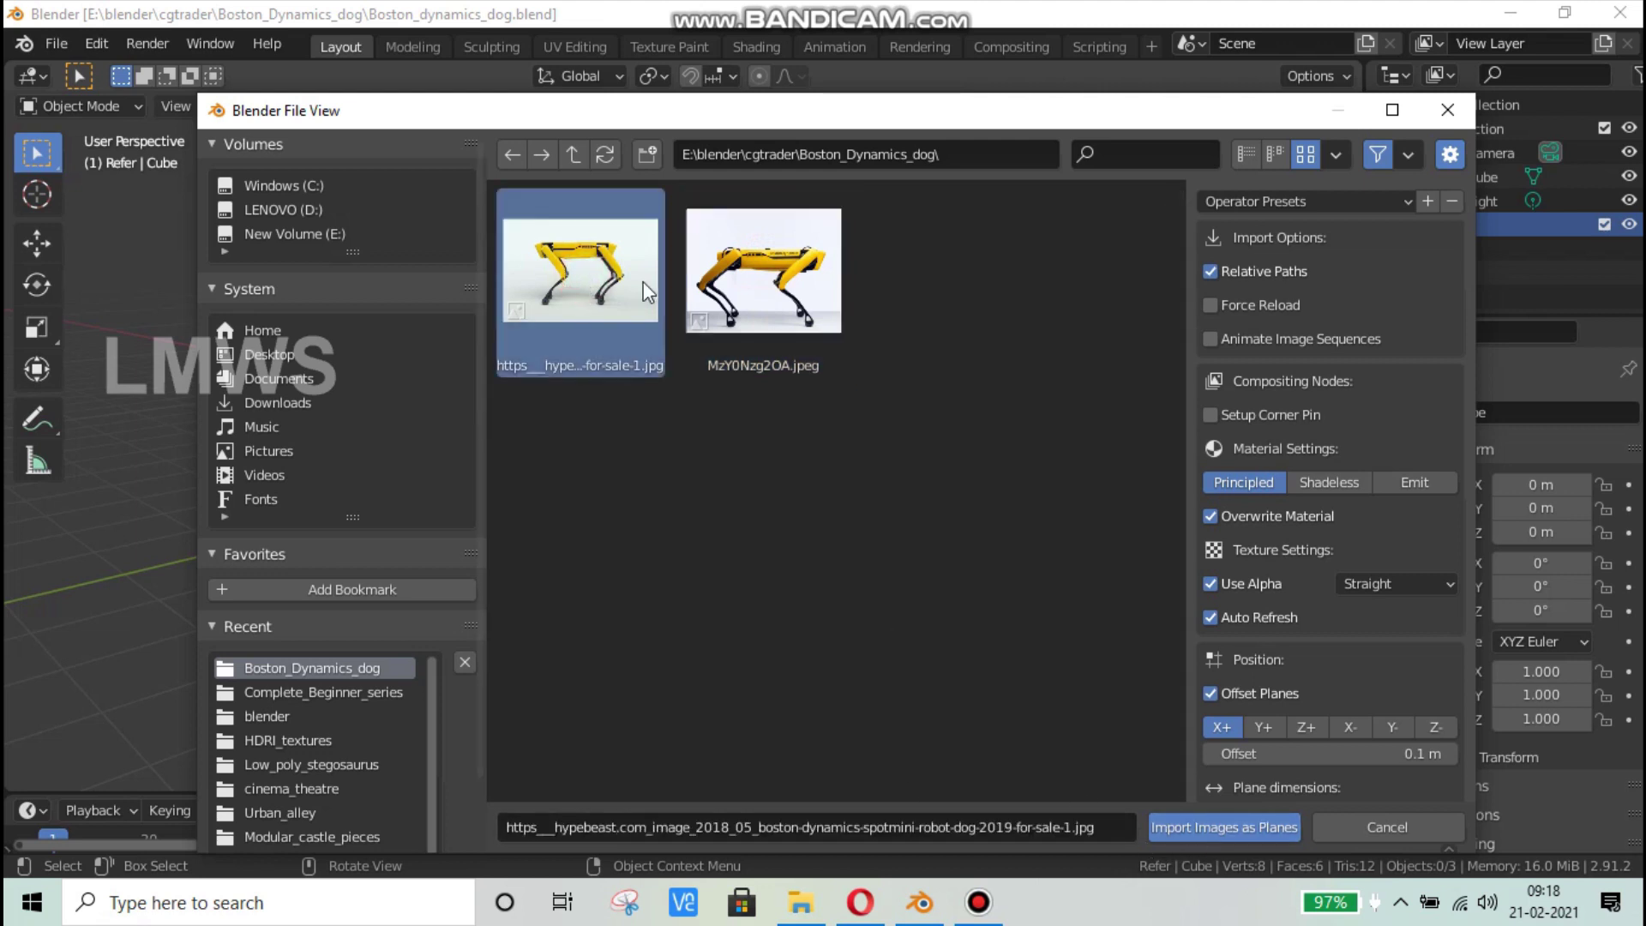
left_click(1219, 831)
Step: Scale the imported reference image plane up uniformly to about 7.55
scroll(853, 511, "down", 1)
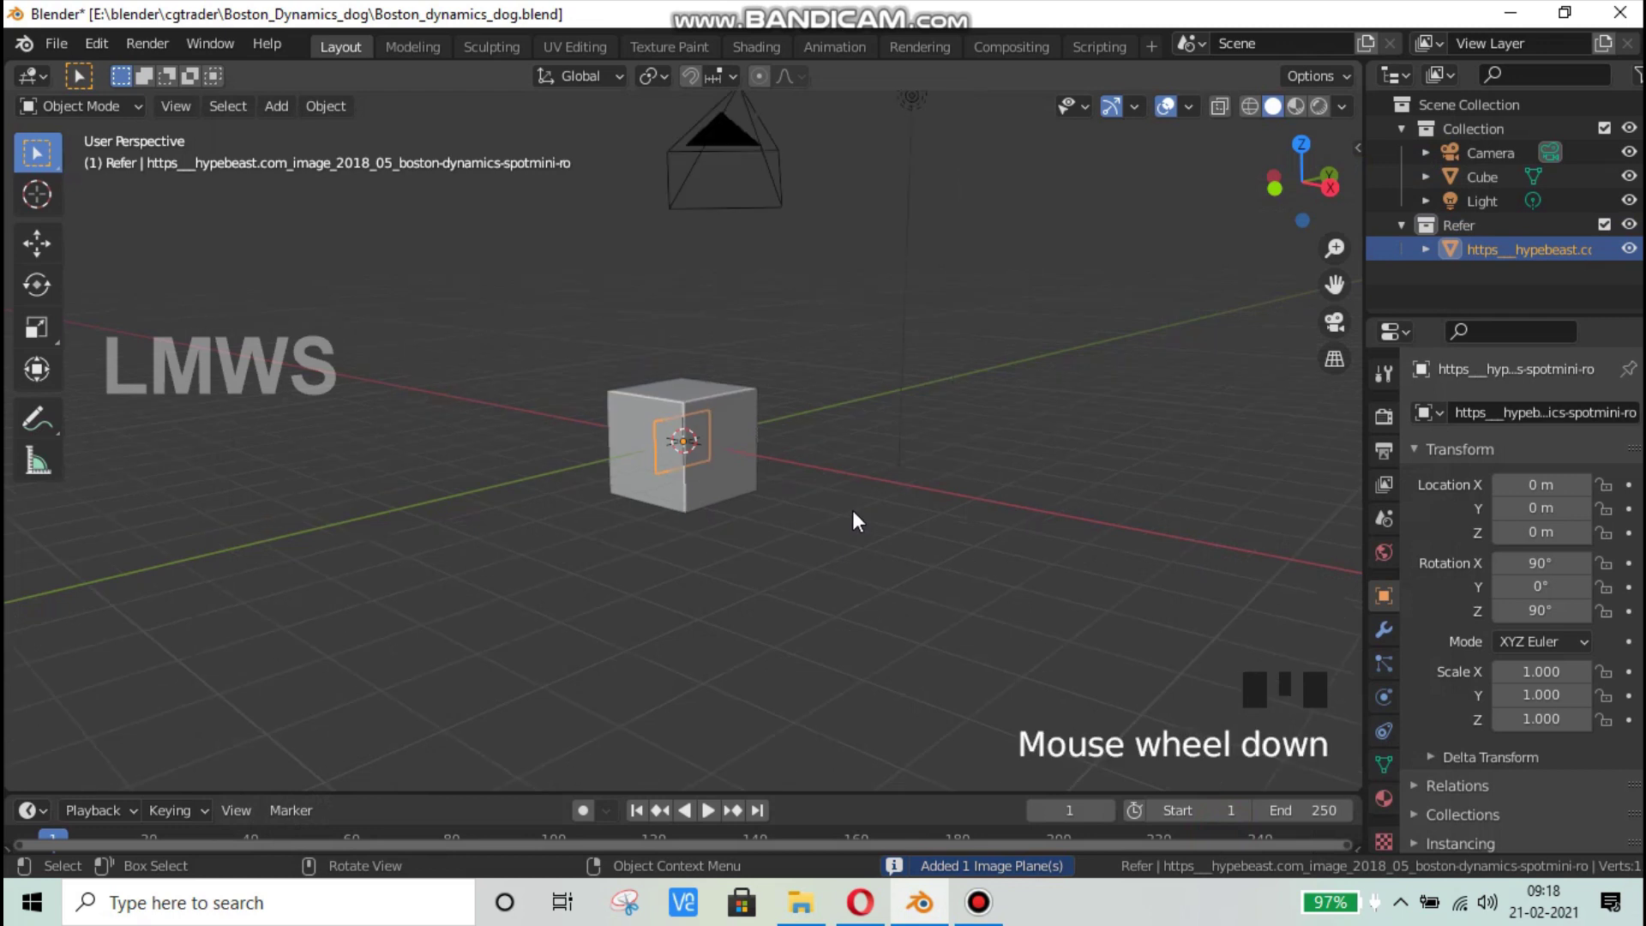
key("KP_1")
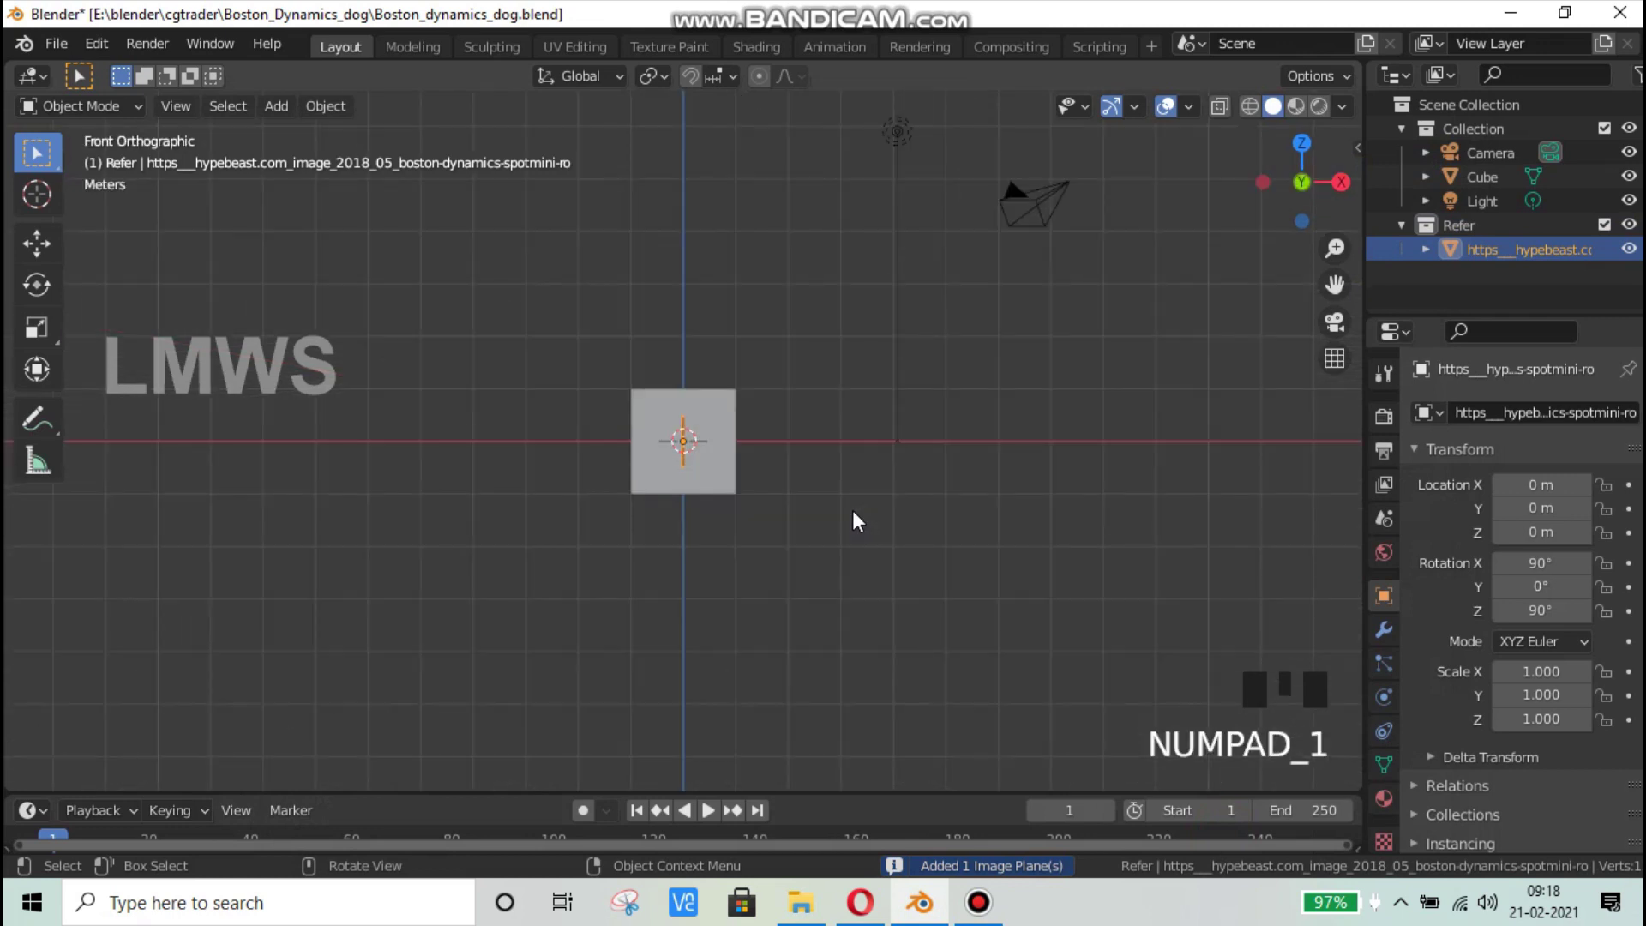
key("s")
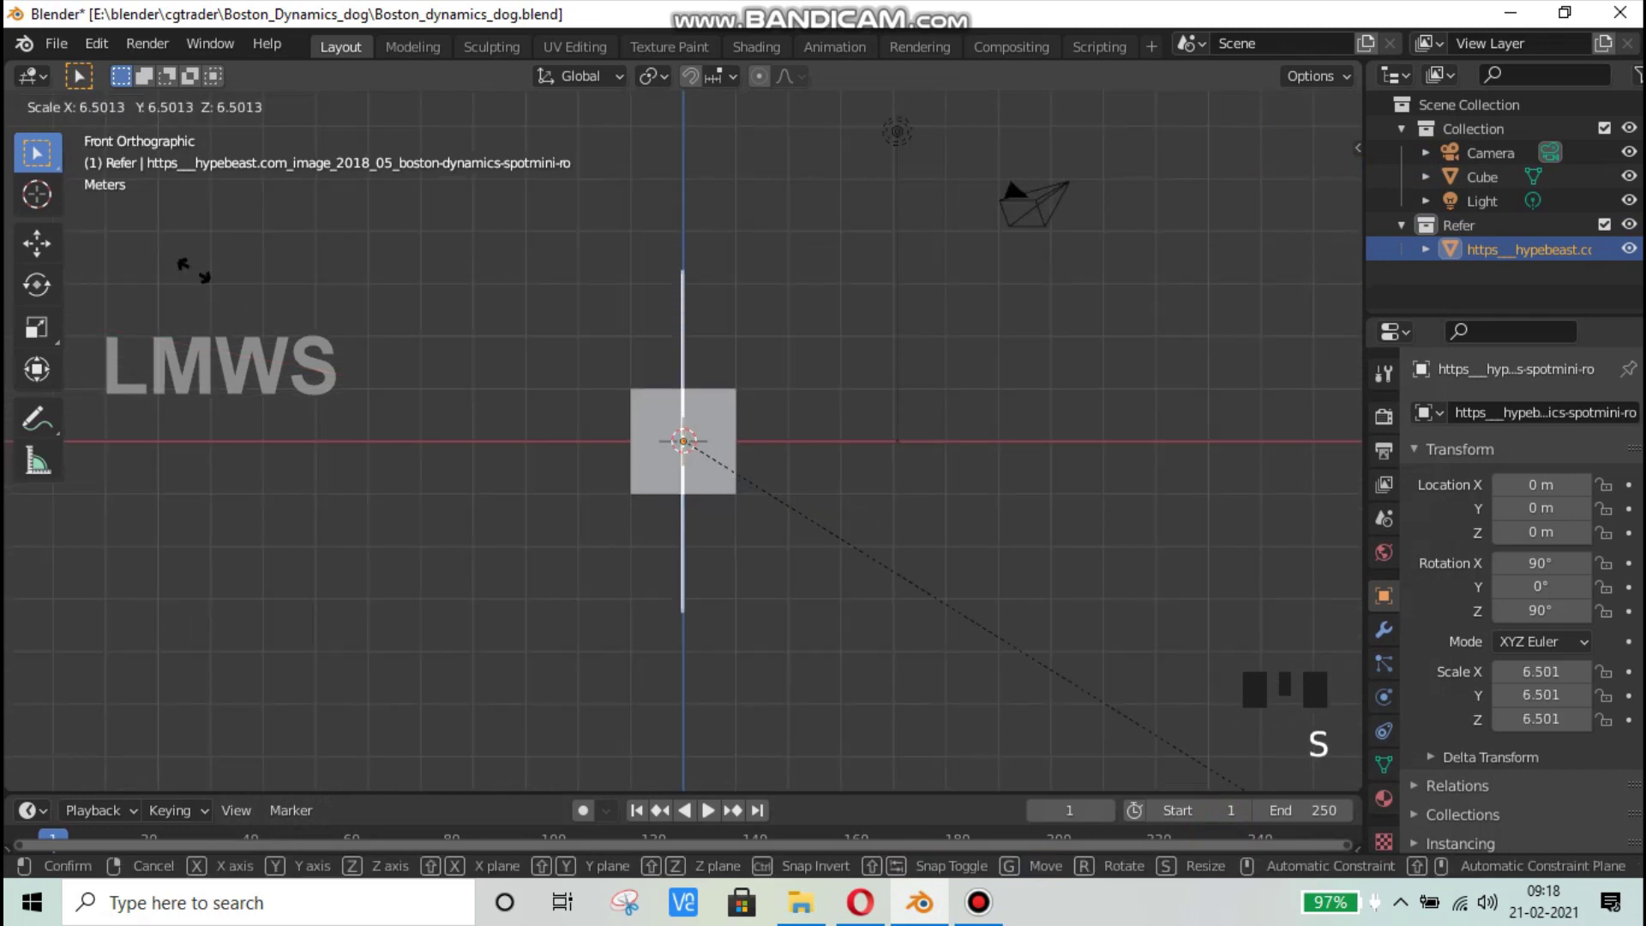
left_click(857, 403)
middle_click_drag(767, 465, 857, 532)
scroll(749, 540, "down", 2)
middle_click_drag(750, 540, 1015, 498)
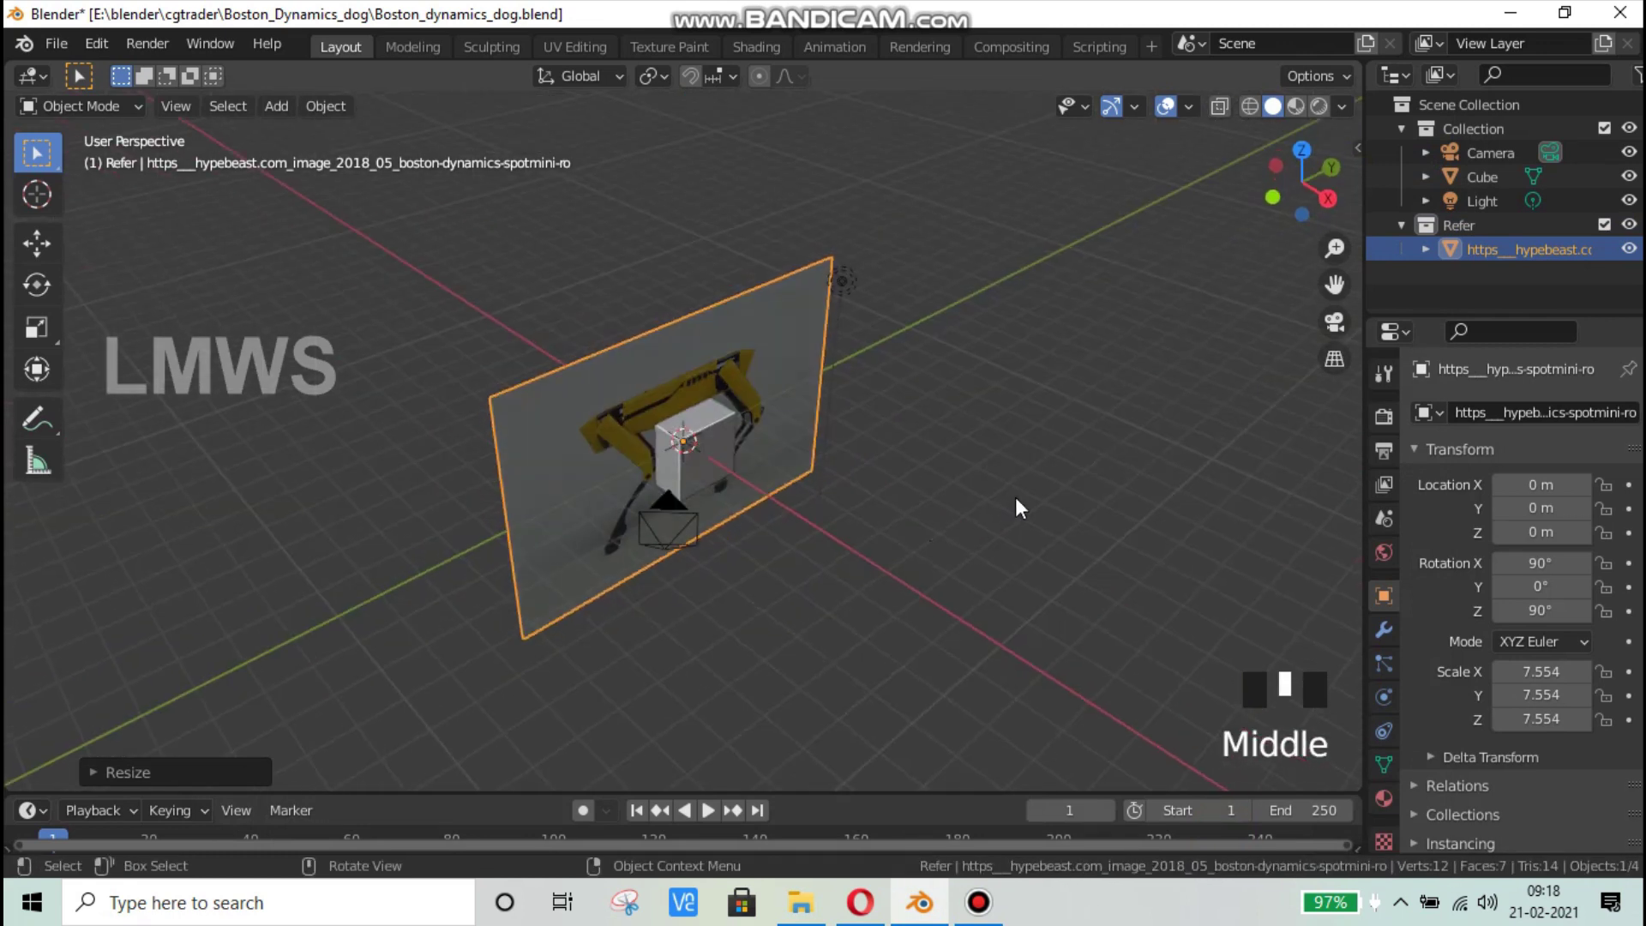
Step: Rotate the reference image plane 270° about the global Z axis and check it from the front
key("r")
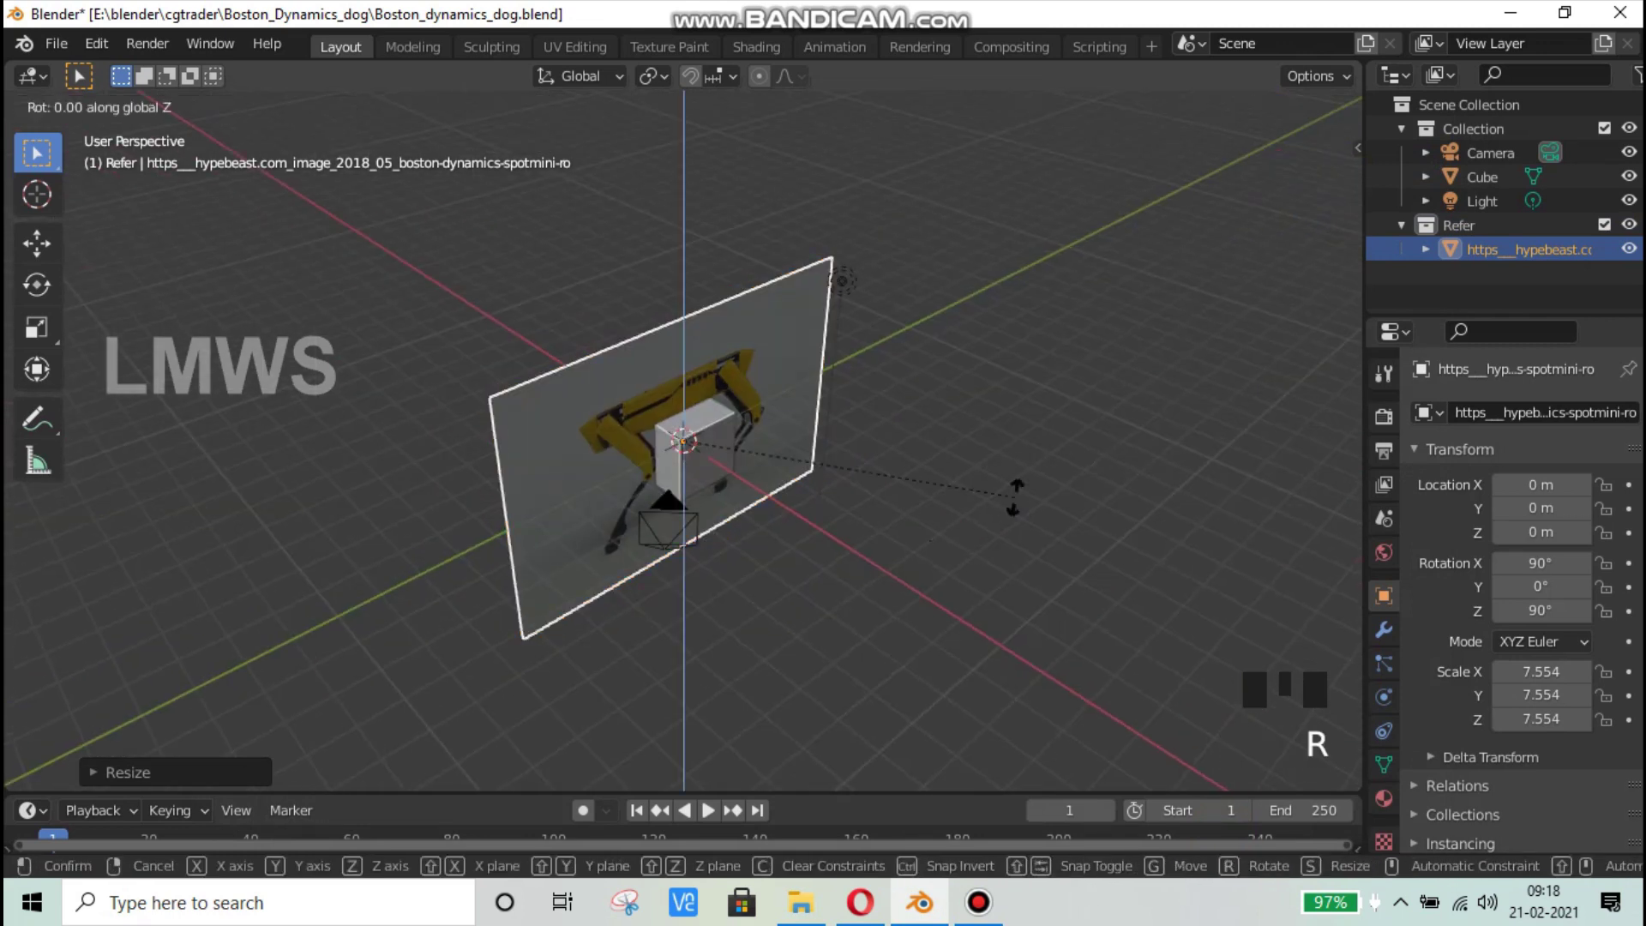
type("270")
key("Return")
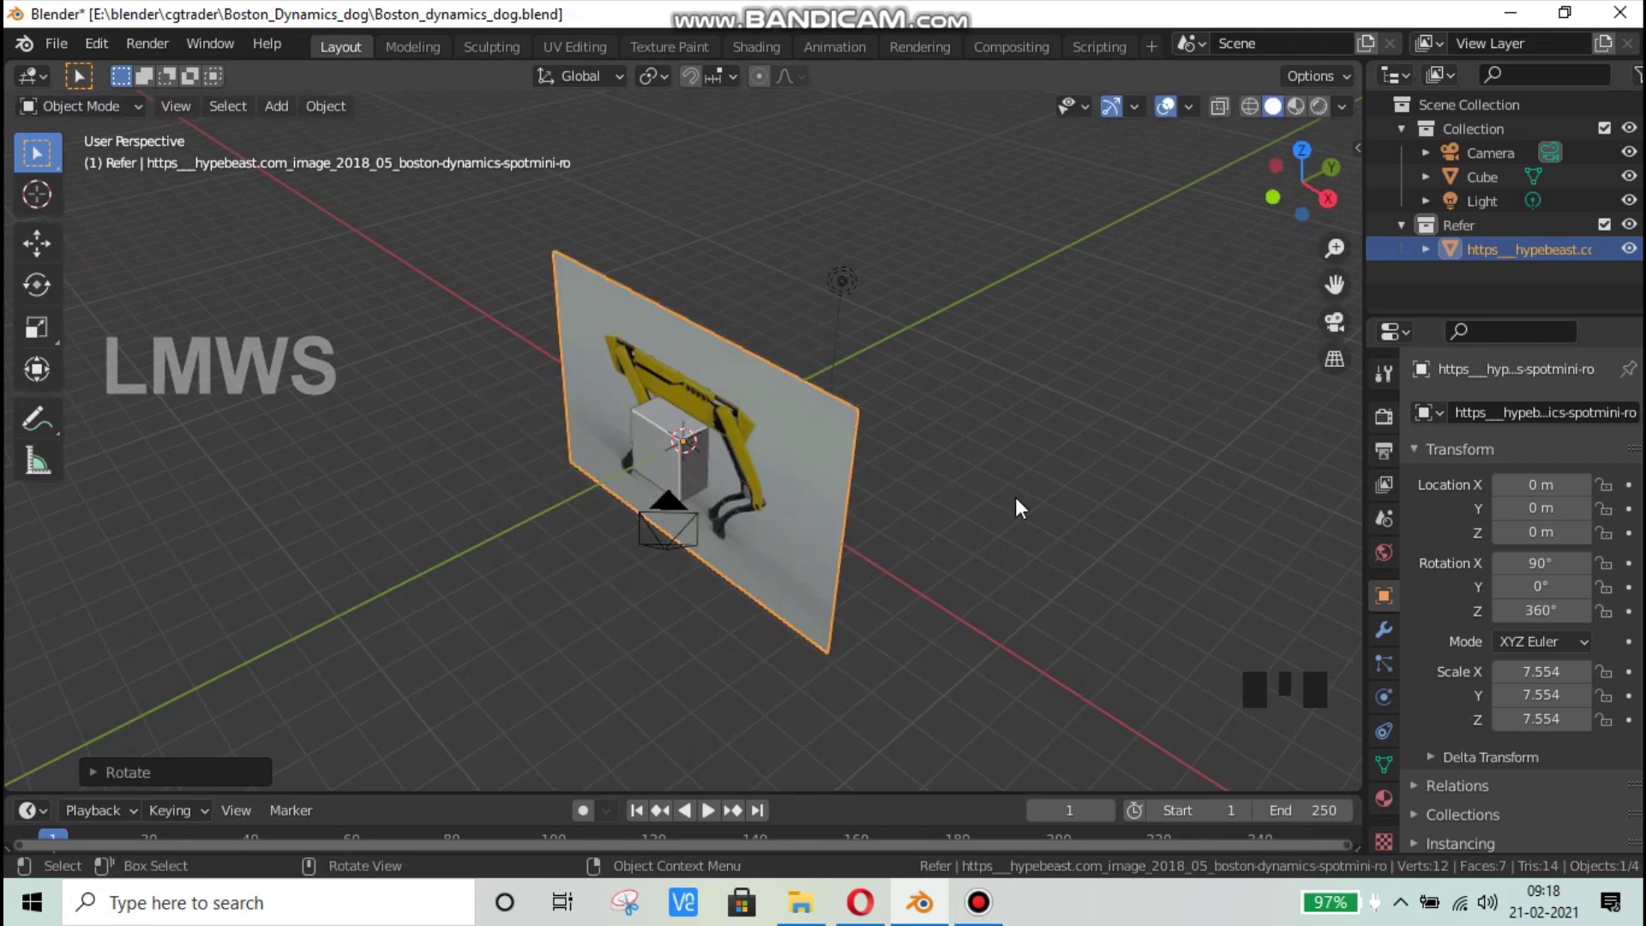
key("KP_1")
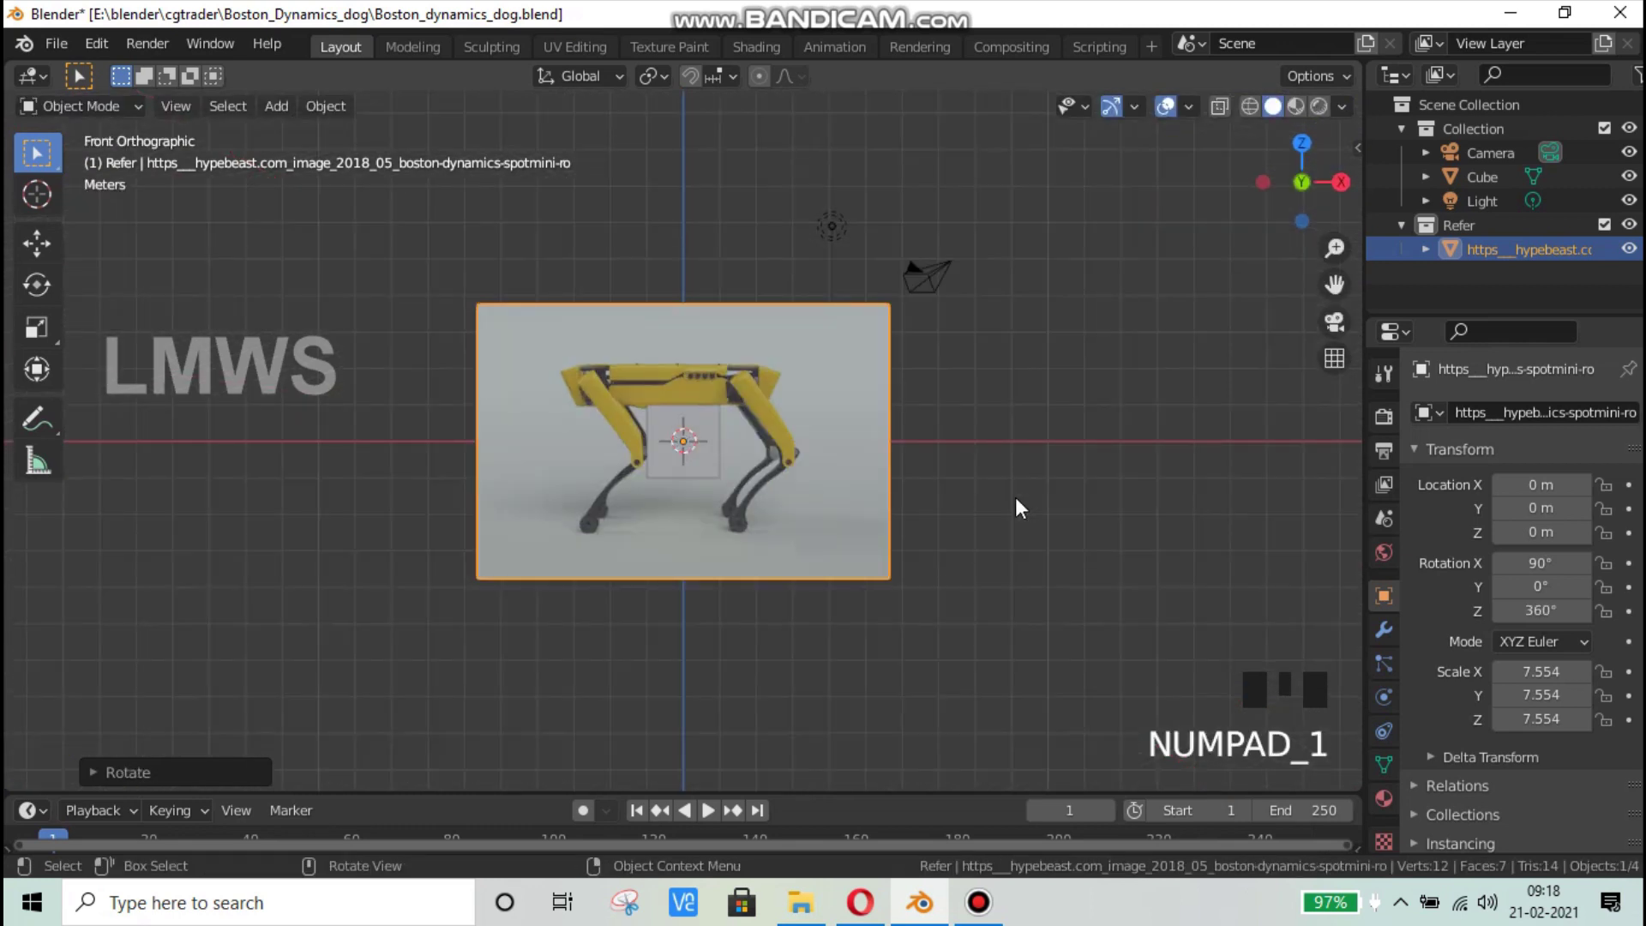
Step: Rotate the reference image plane another 90° about the global Z axis and view it from the front
middle_click_drag(888, 439, 918, 465)
type("r")
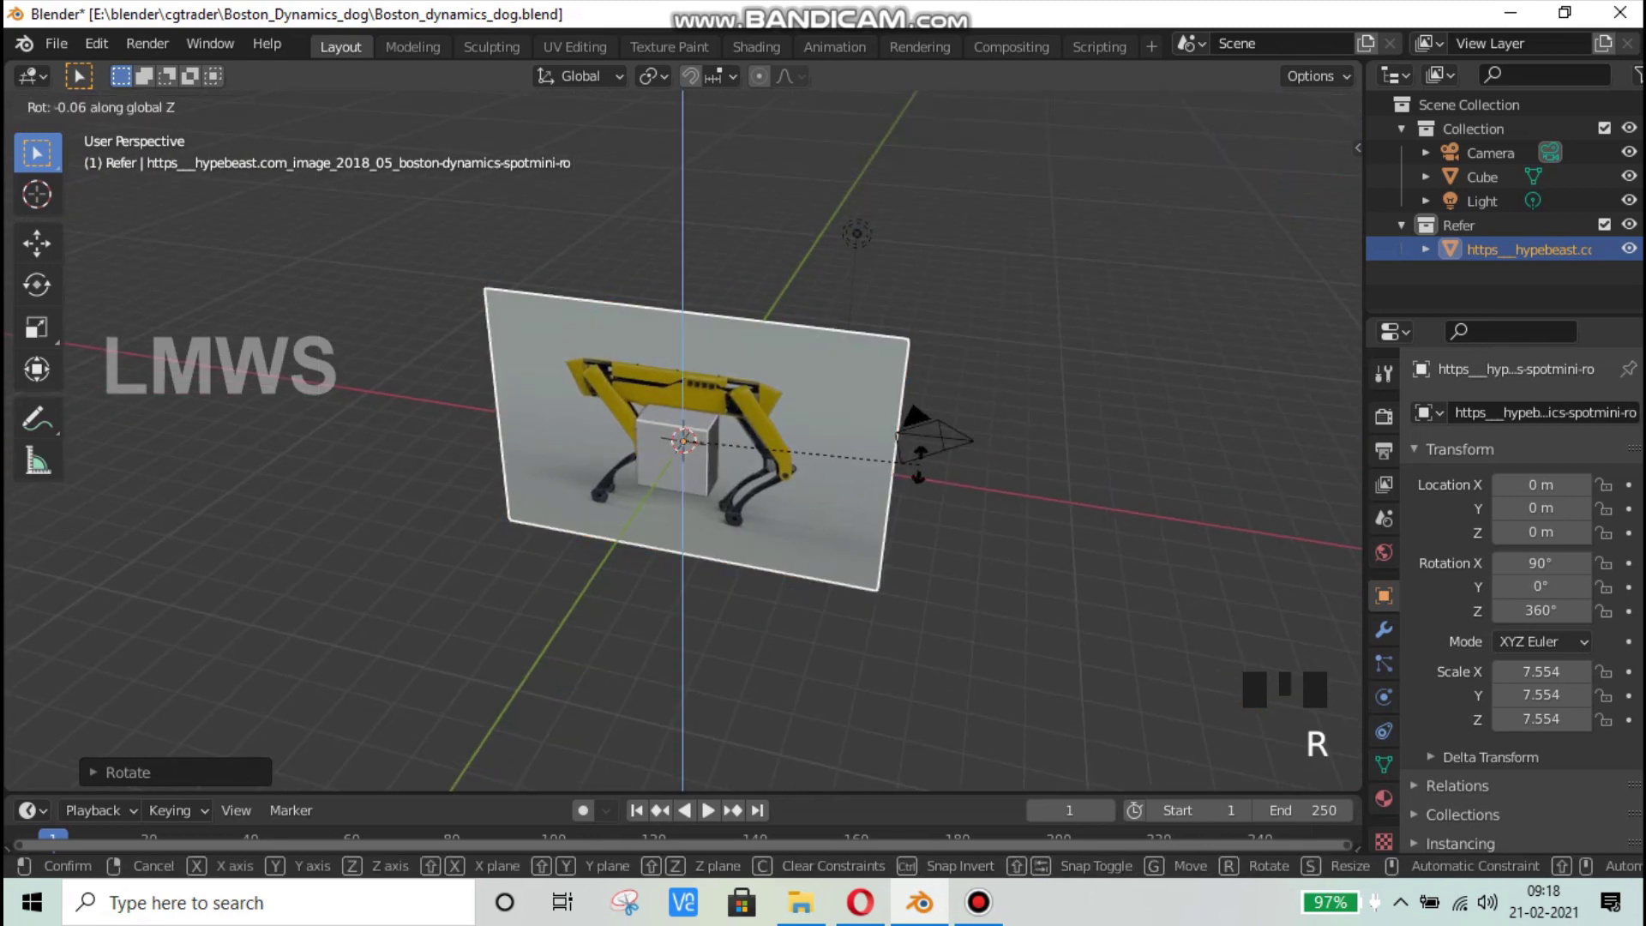
type("90")
key("Return")
key("KP_1")
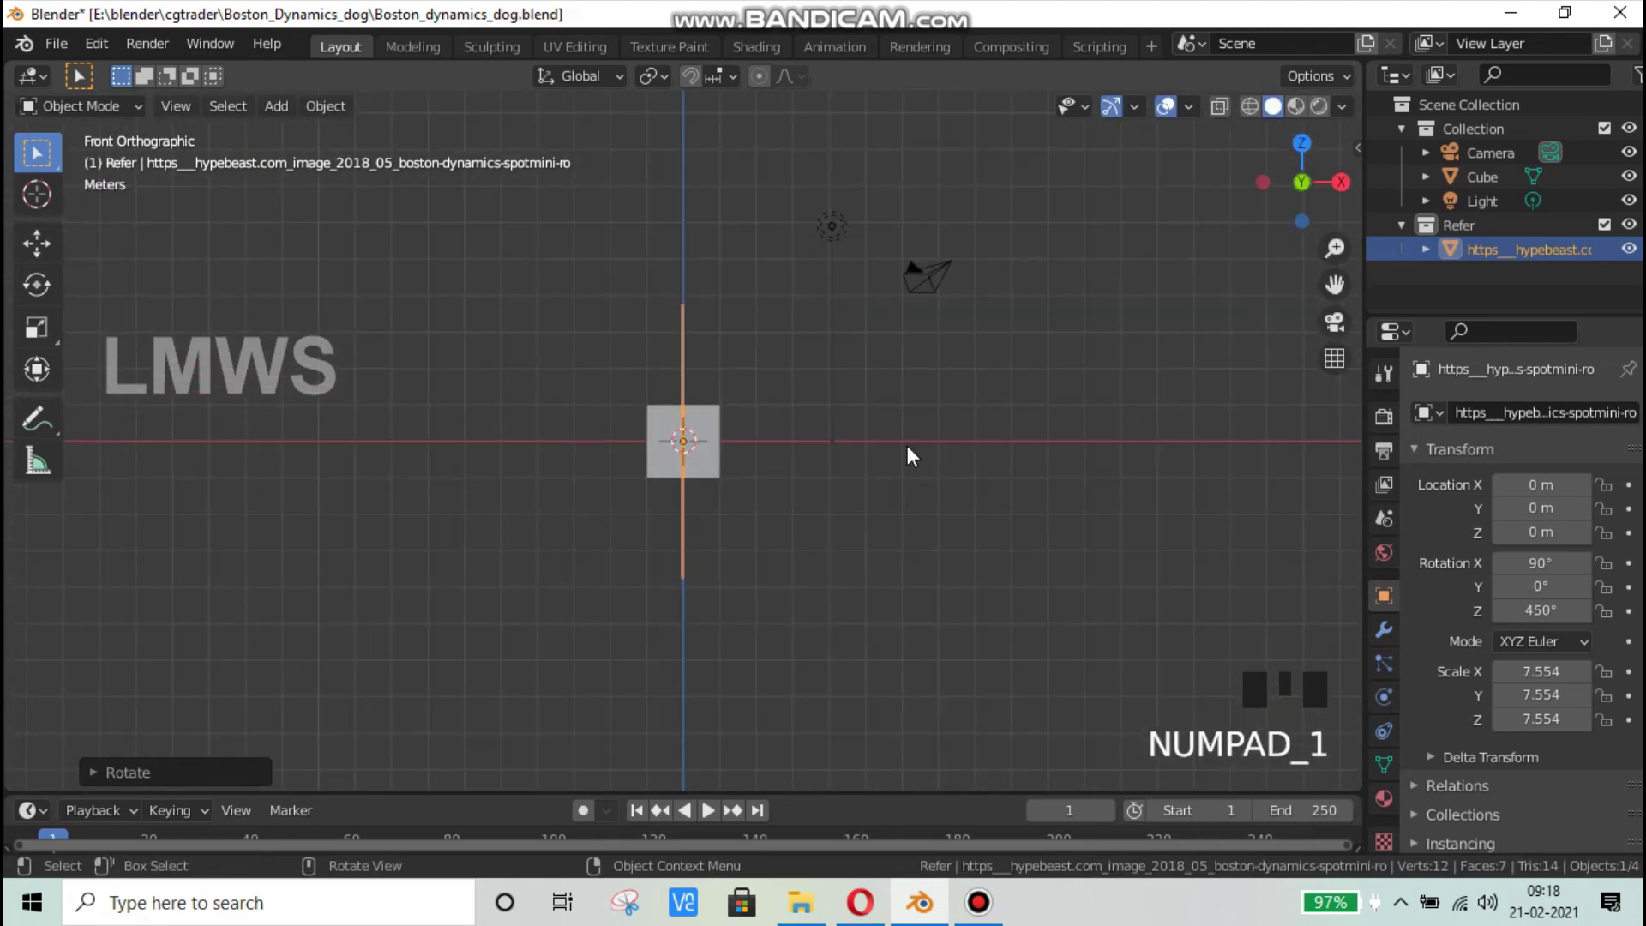
Step: Check the reference image plane in the right orthographic view and save the file
key("KP_3")
scroll(907, 446, "up", 5)
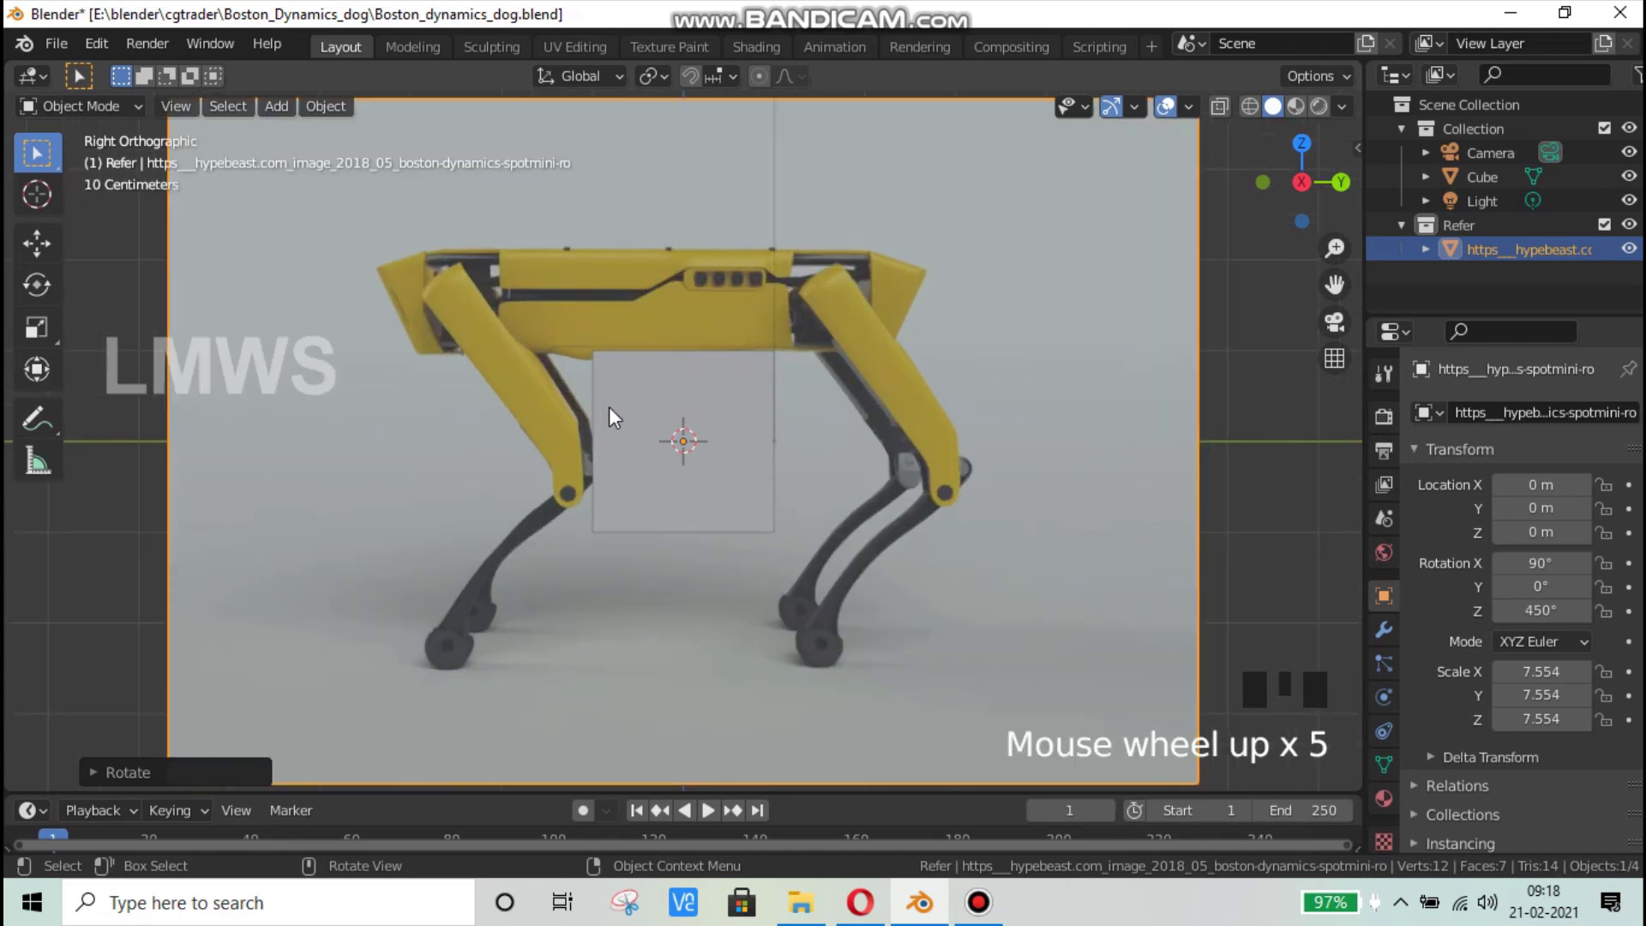
scroll(768, 471, "down", 4)
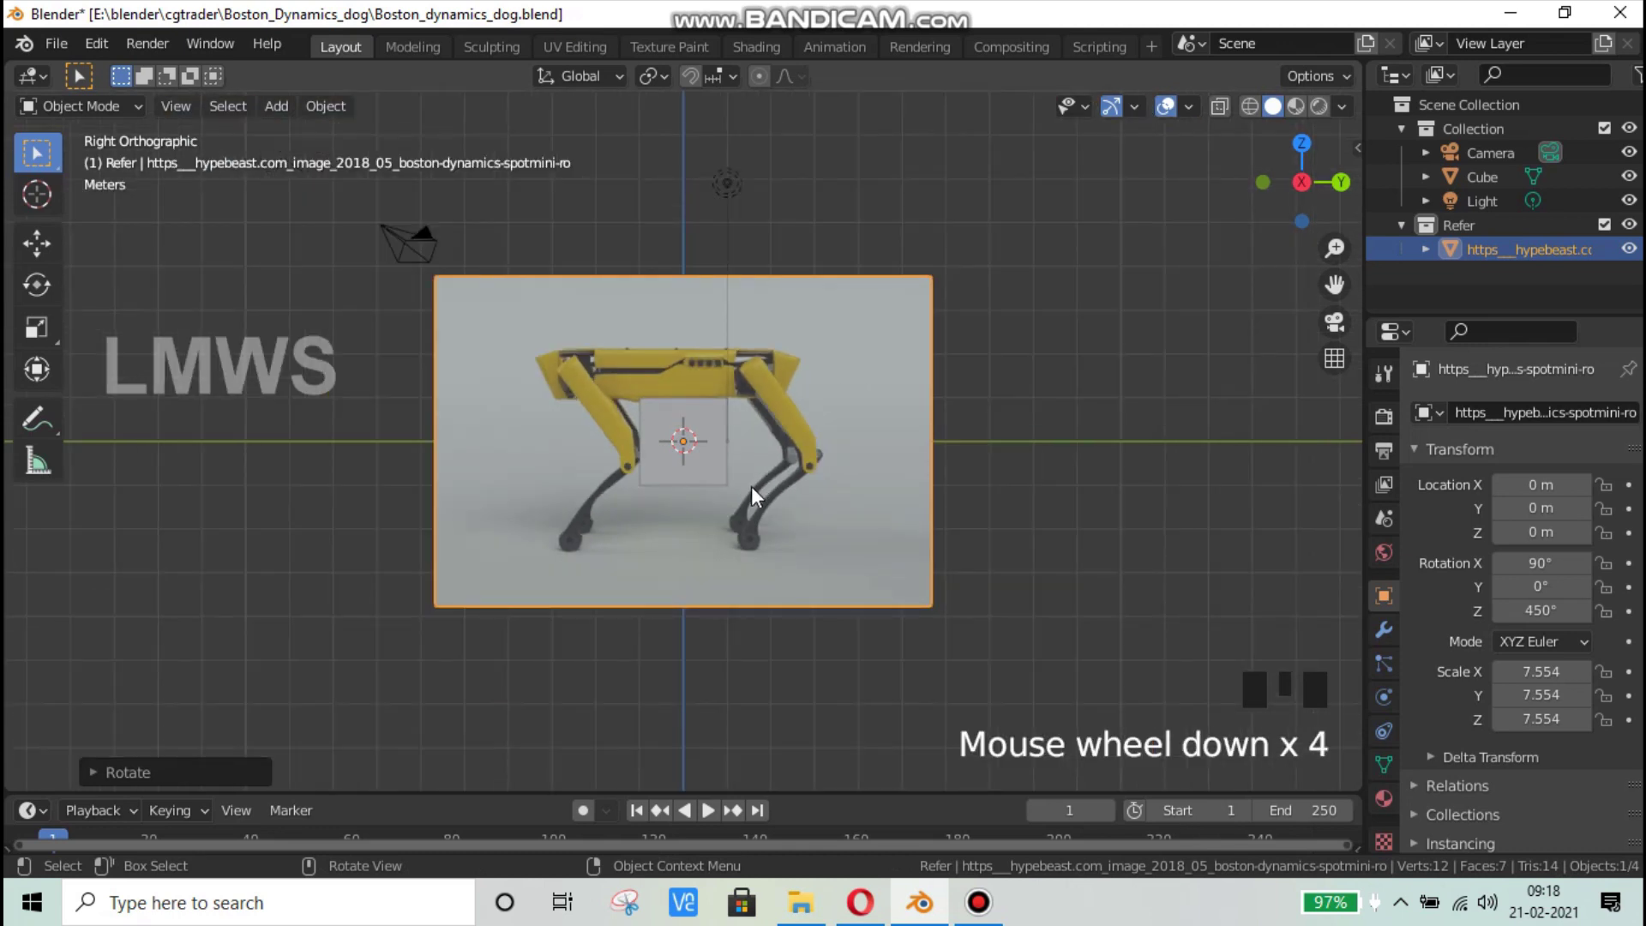
key("ctrl+s")
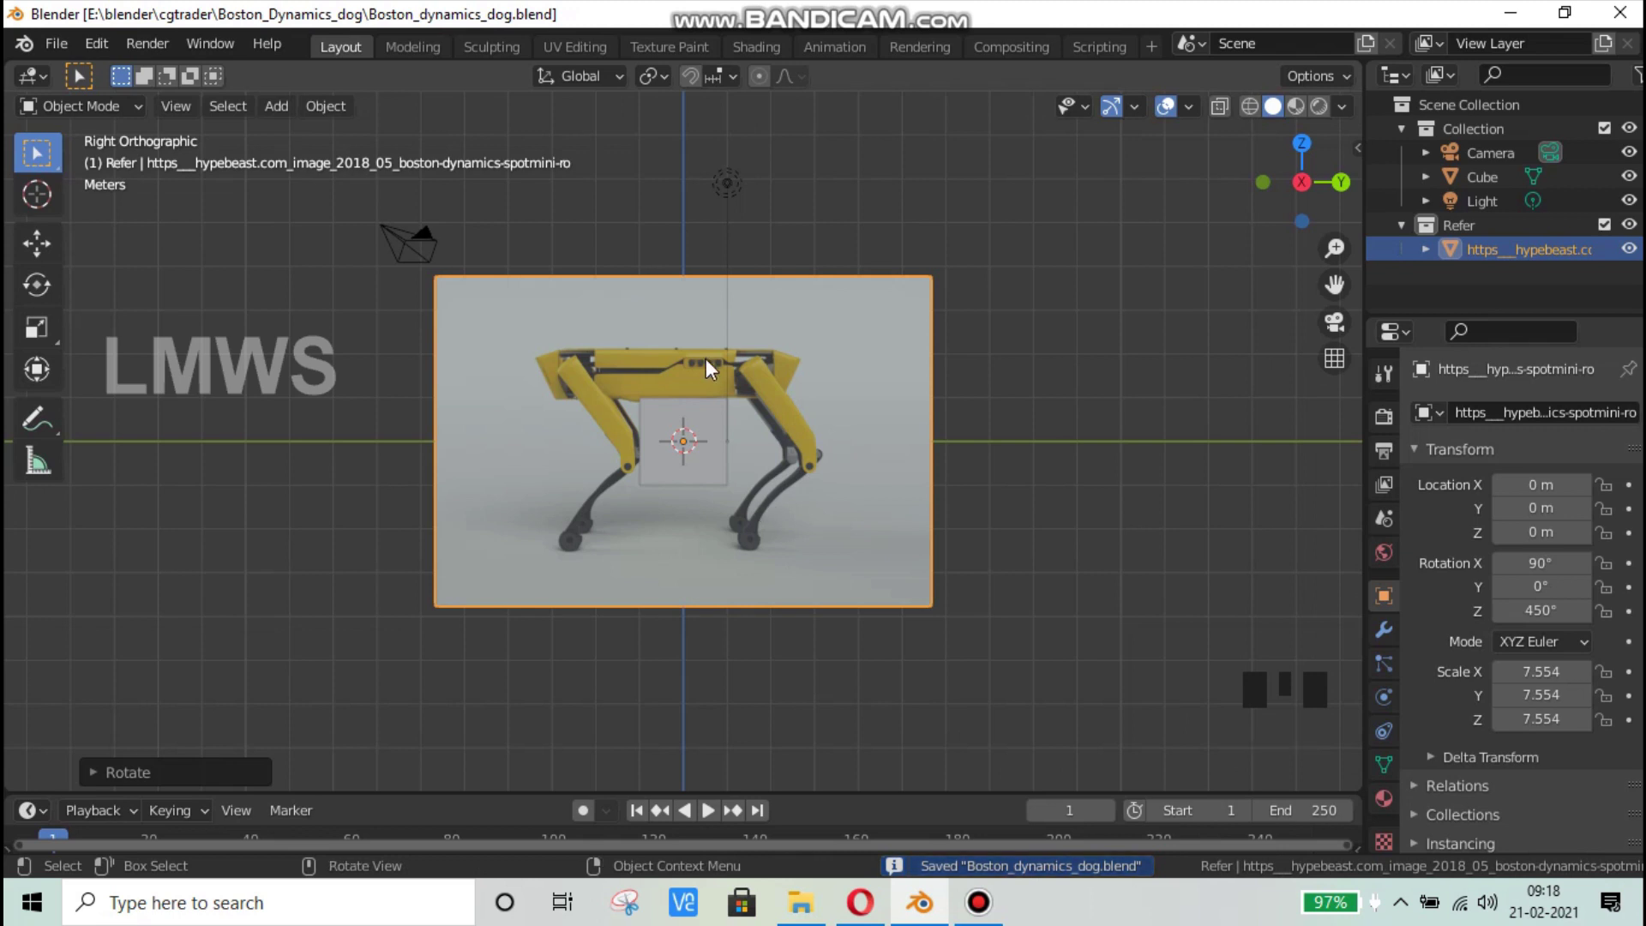
Step: Compare the reference image plane with the Boston Dynamics side photo in the browser, and inspect the plane's orientation relative to the cube in Blender
scroll(707, 358, "up", 3)
key("alt+Tab")
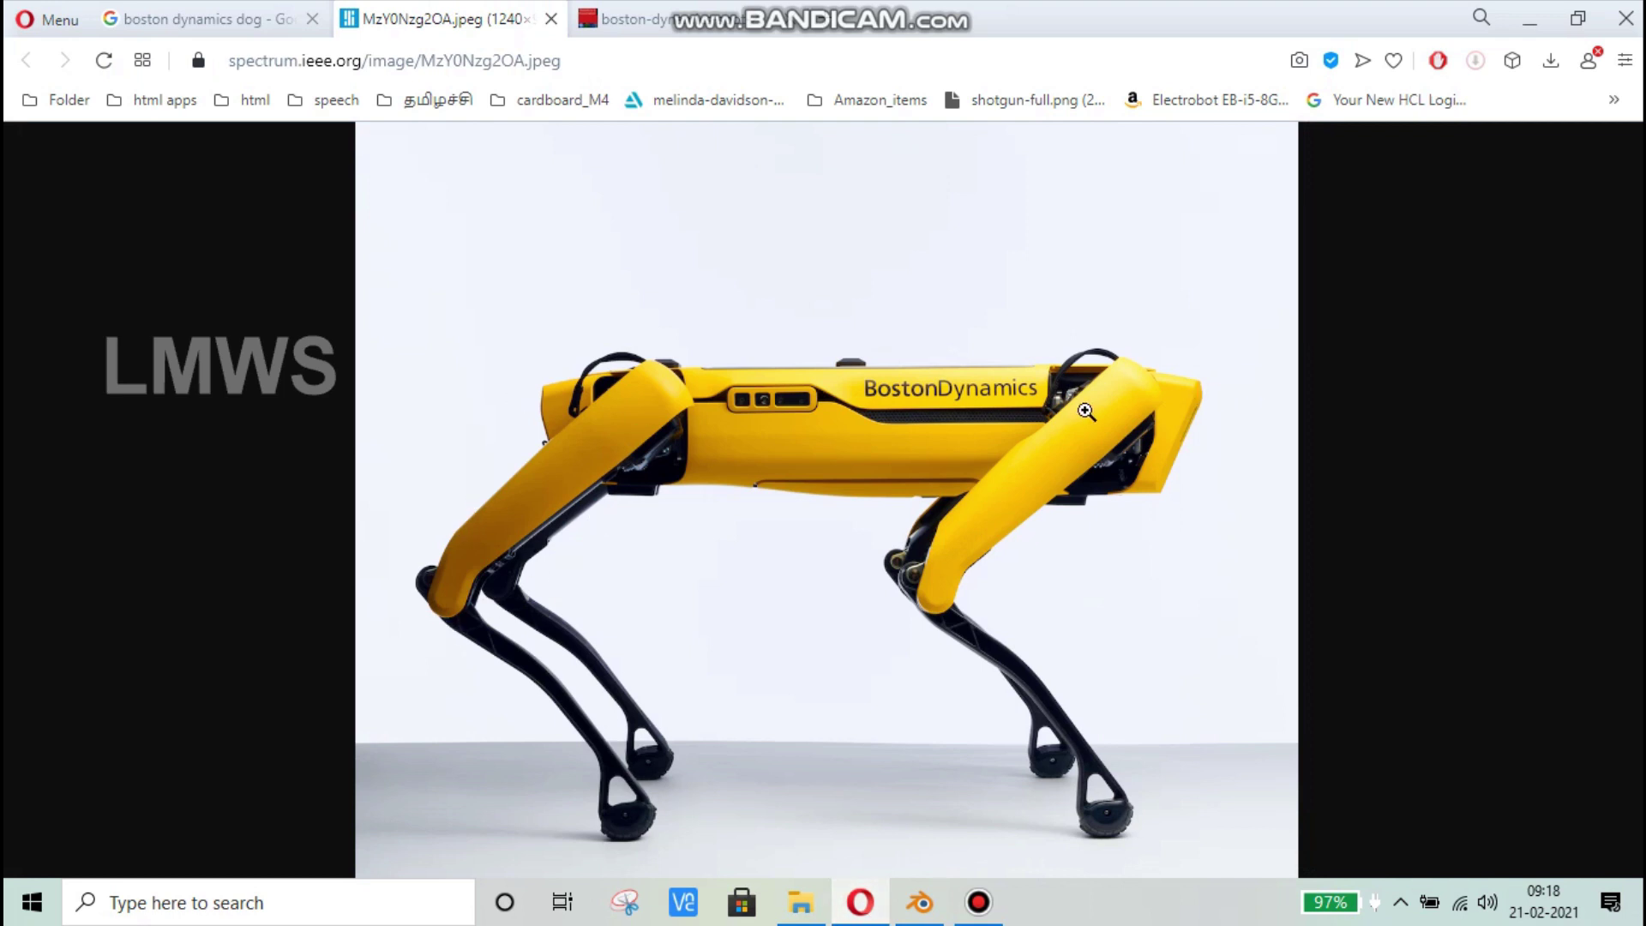
left_click(917, 904)
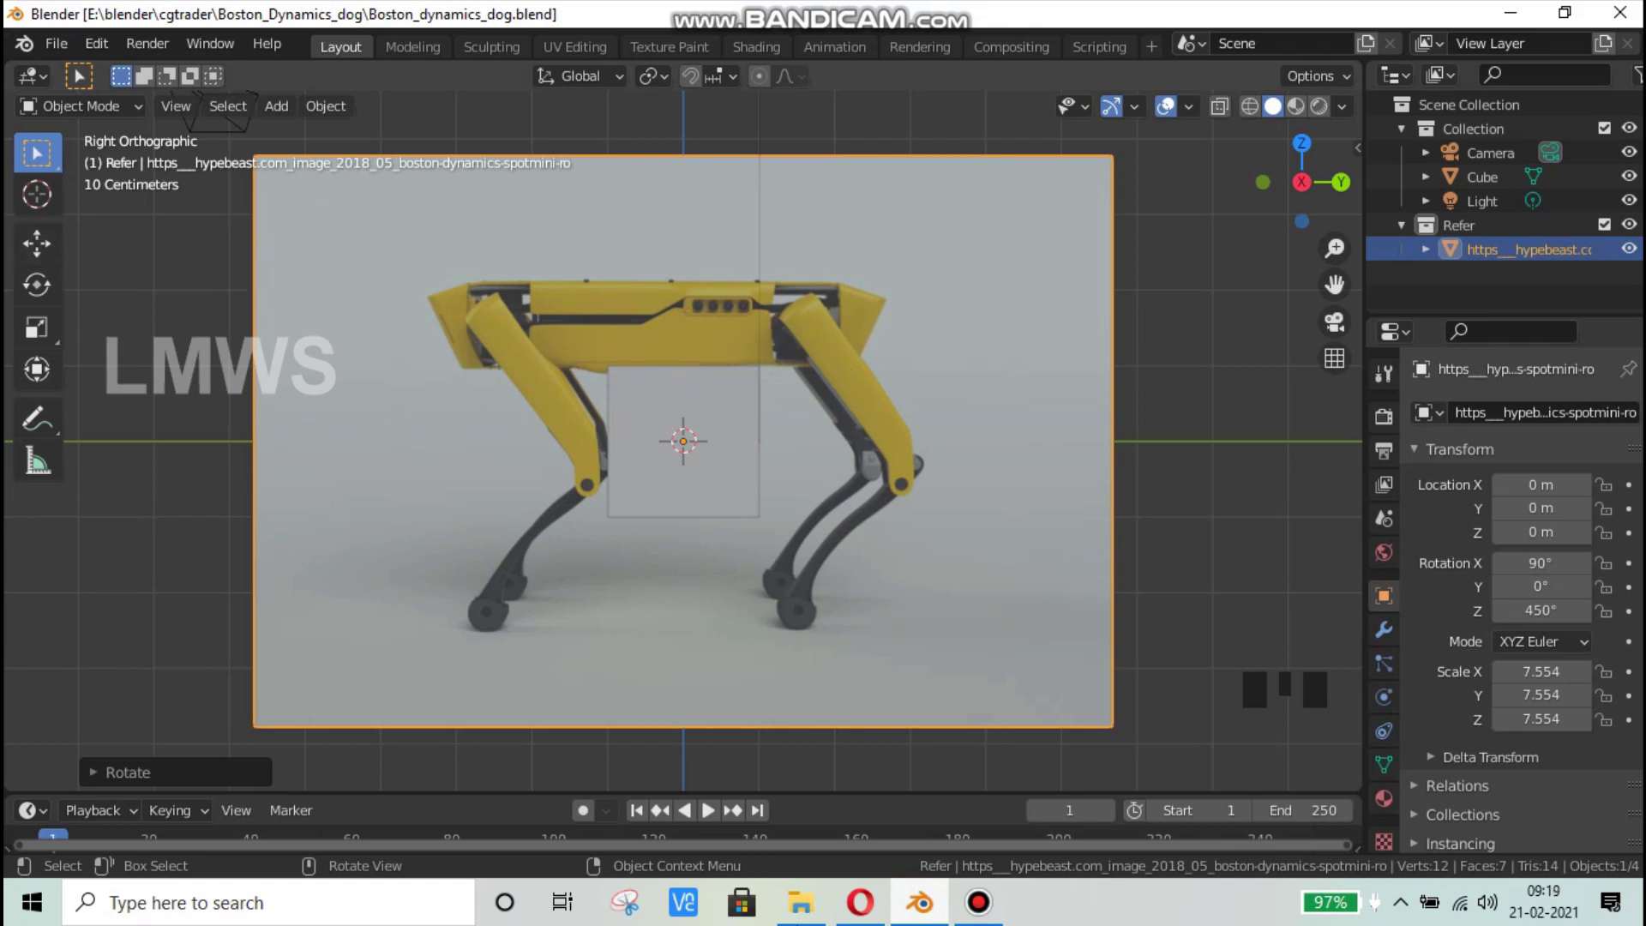
left_click(860, 902)
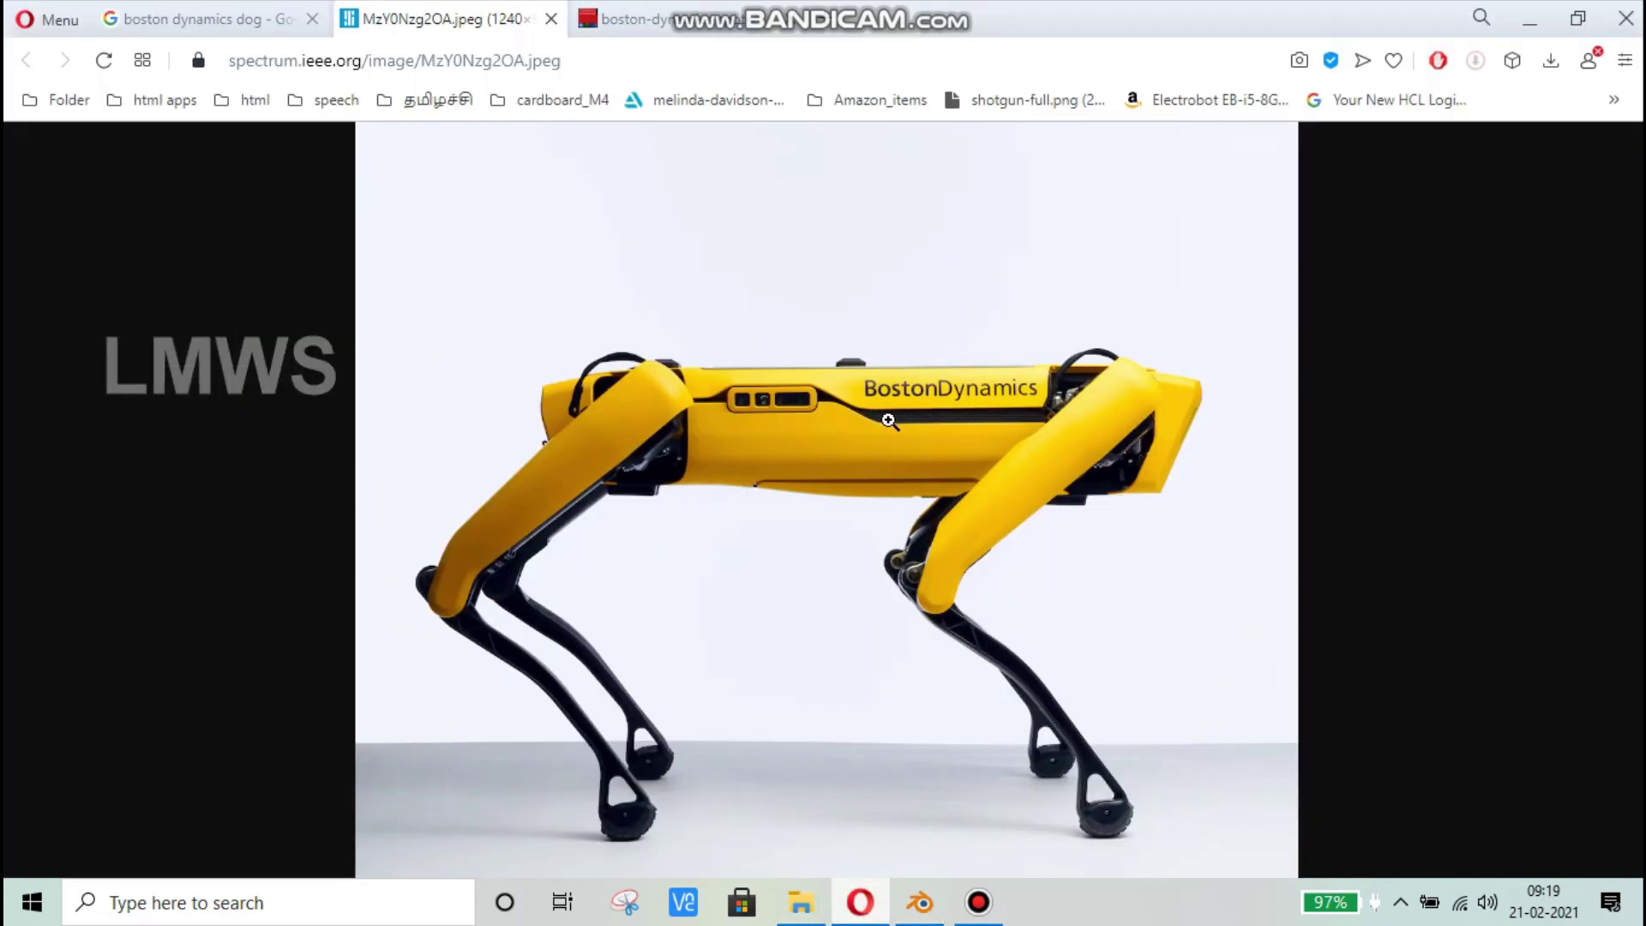
left_click(920, 902)
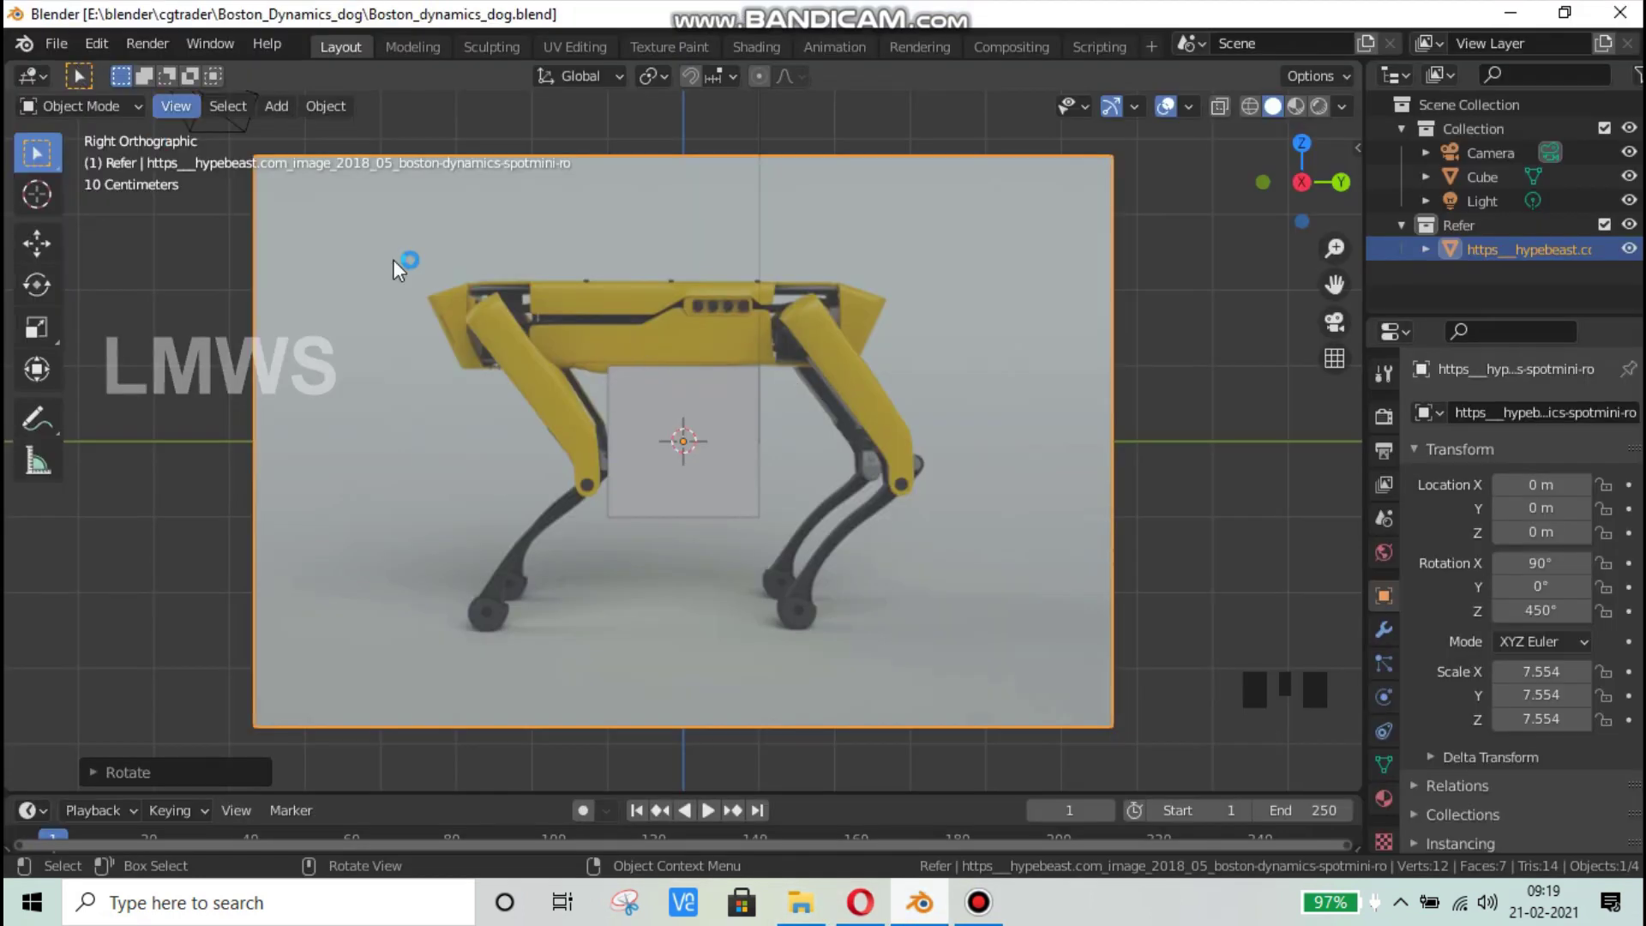
left_click(883, 911)
left_click(919, 902)
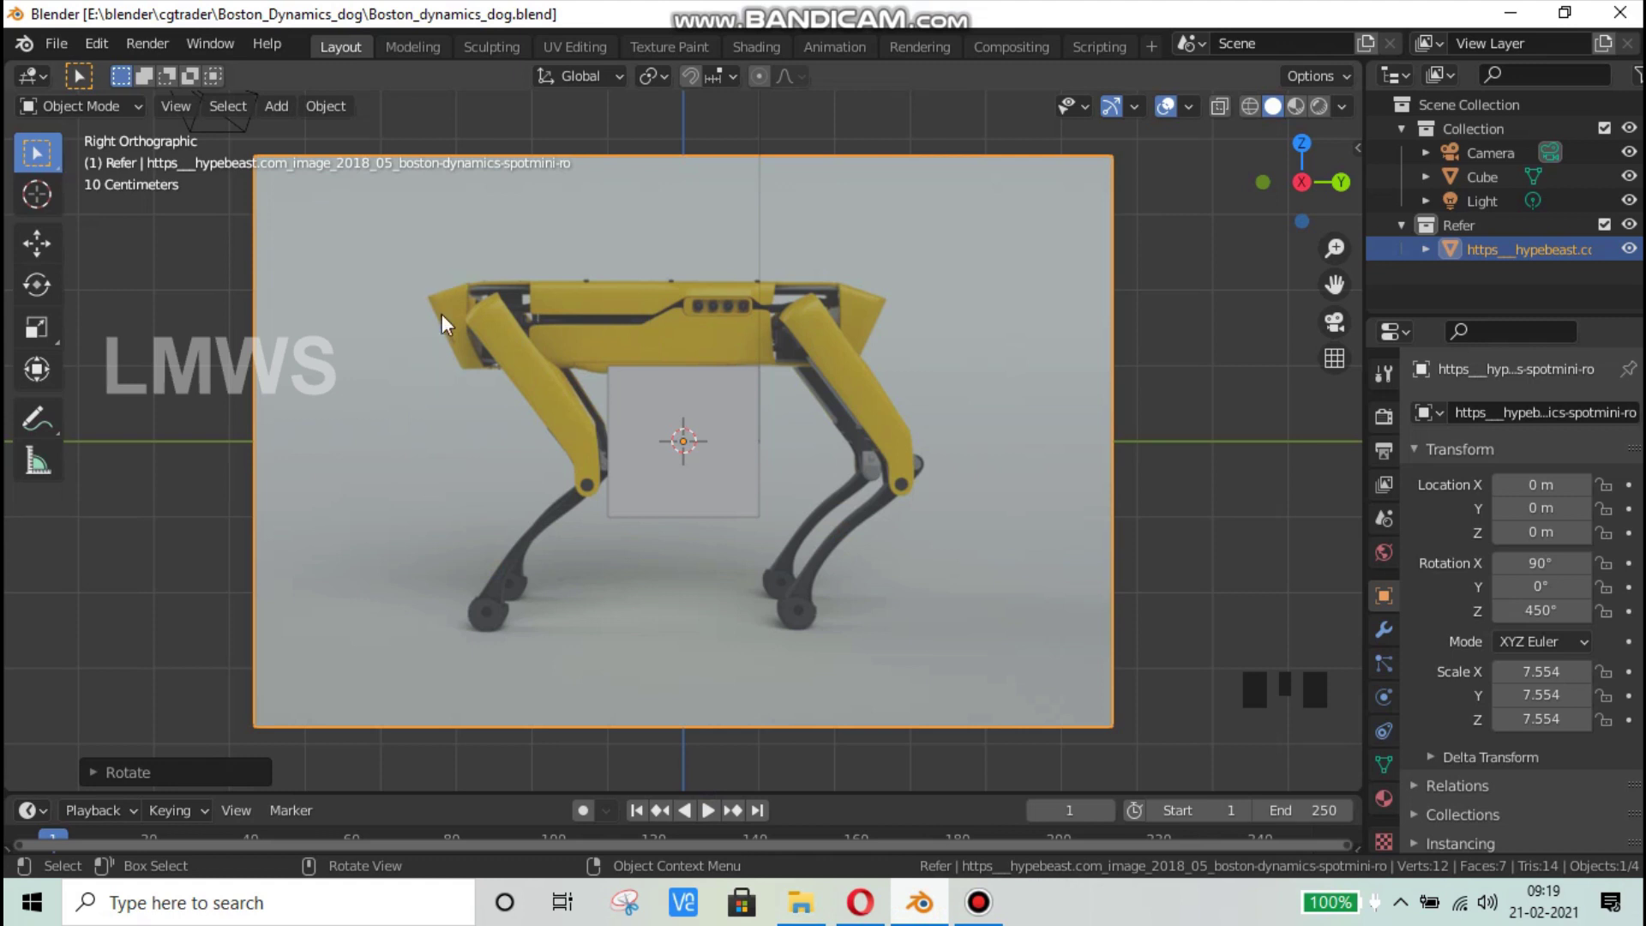
middle_click_drag(465, 386, 599, 380)
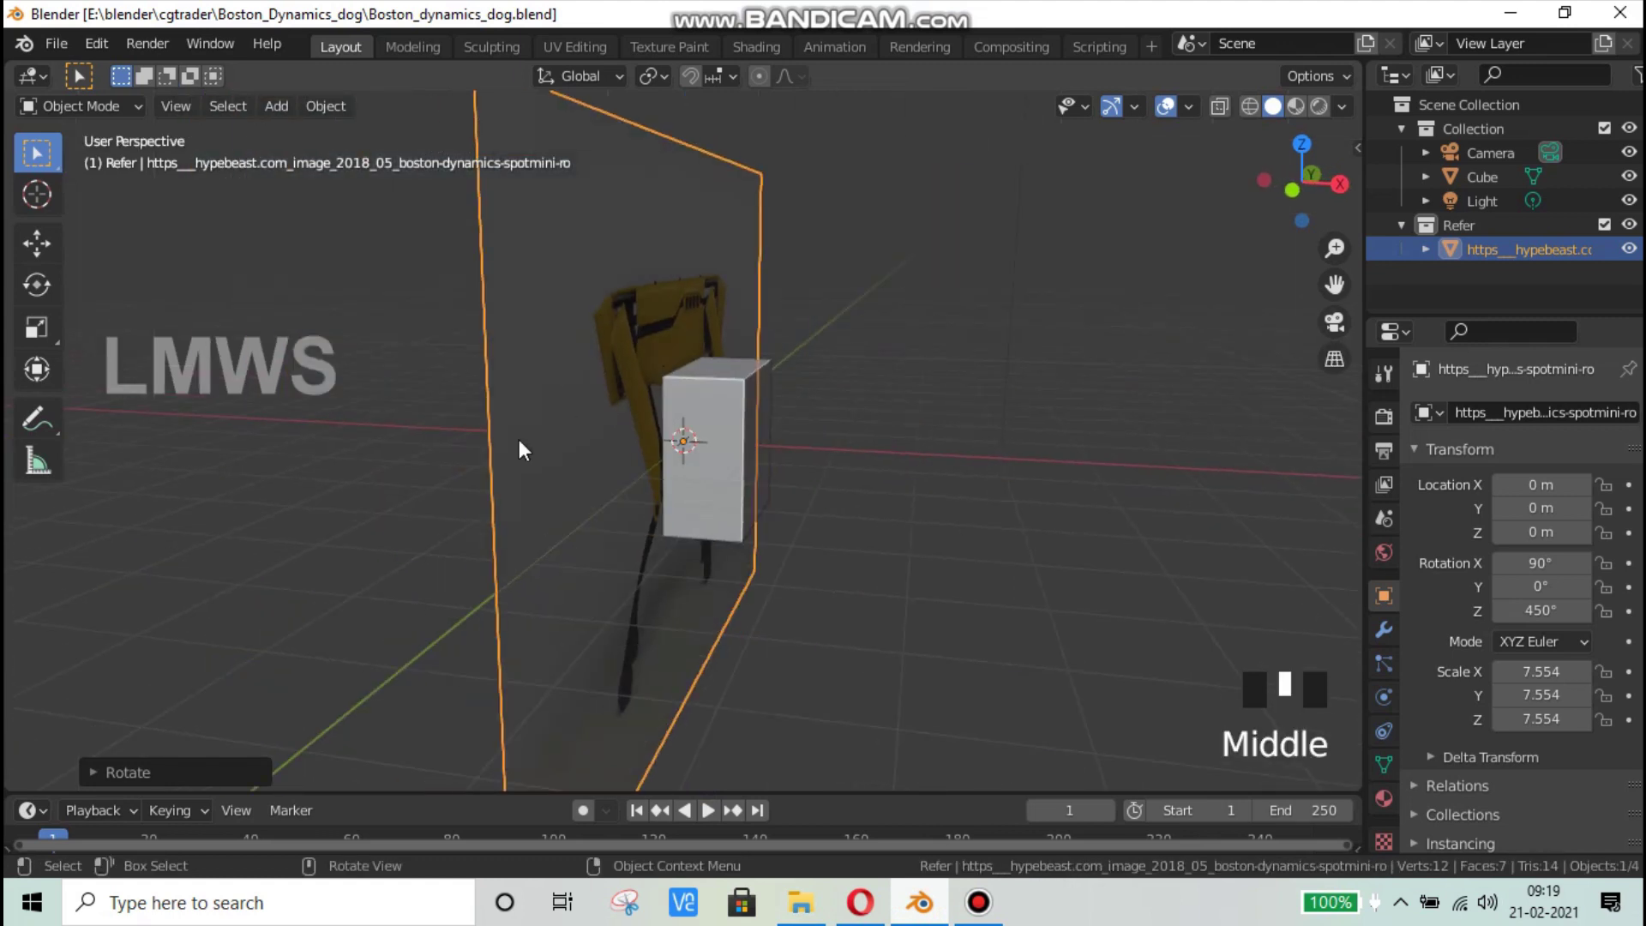
middle_click_drag(522, 449, 603, 380)
key("KP_3")
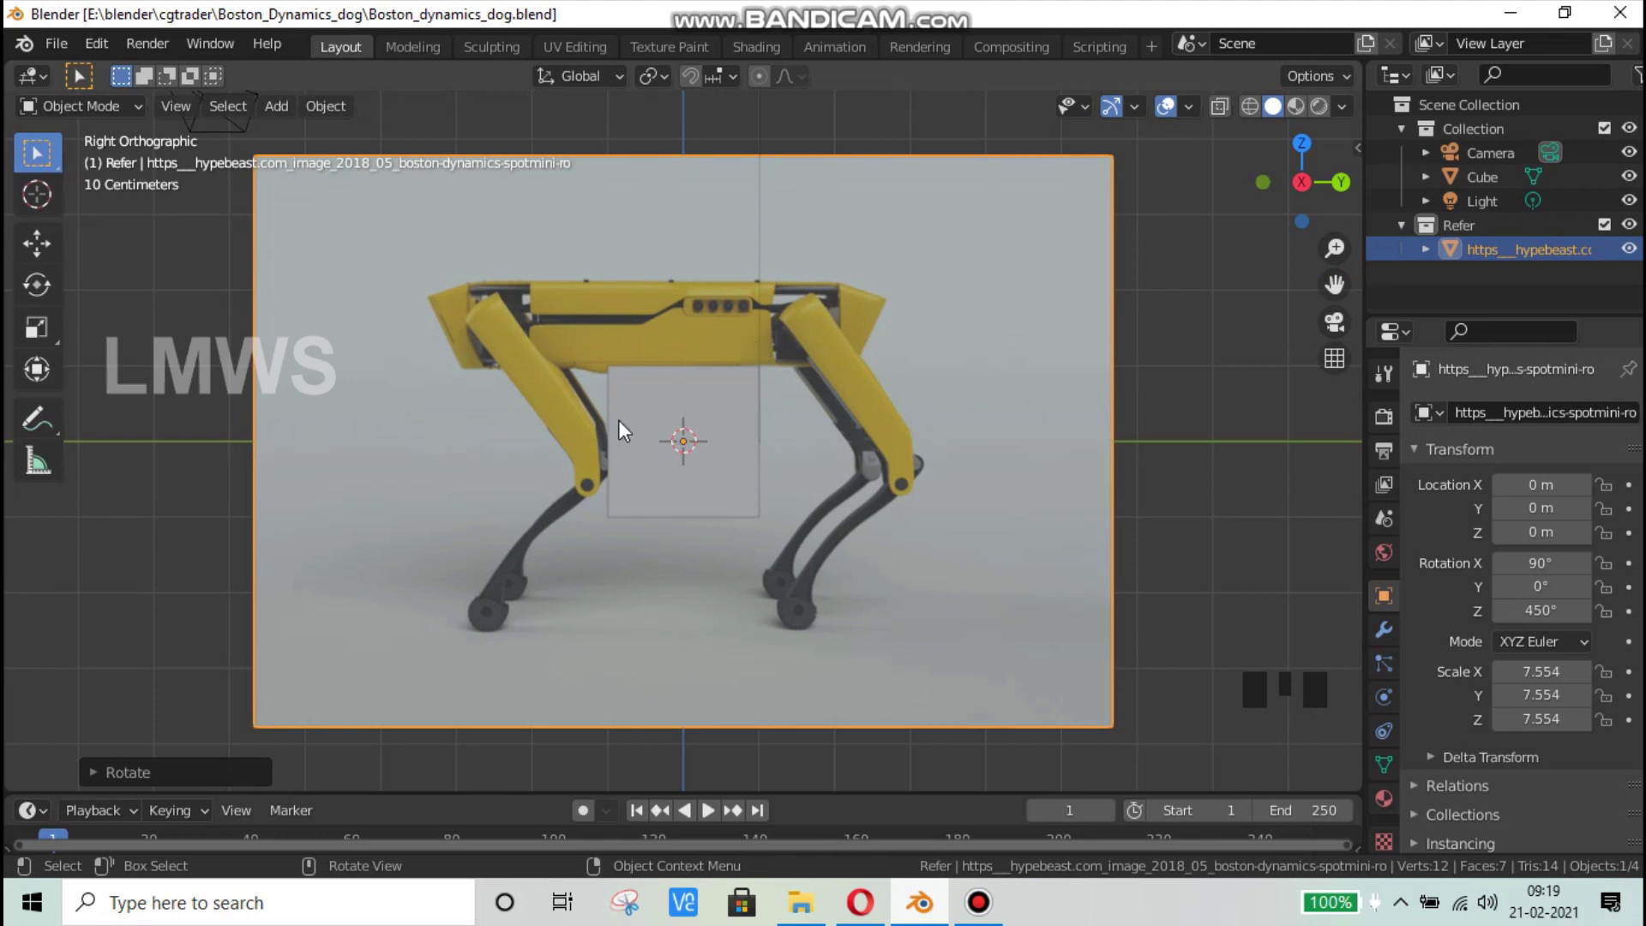
Step: Try rotating the reference image plane 180° about the global Z axis, and undo the rotation
scroll(620, 393, "down", 3)
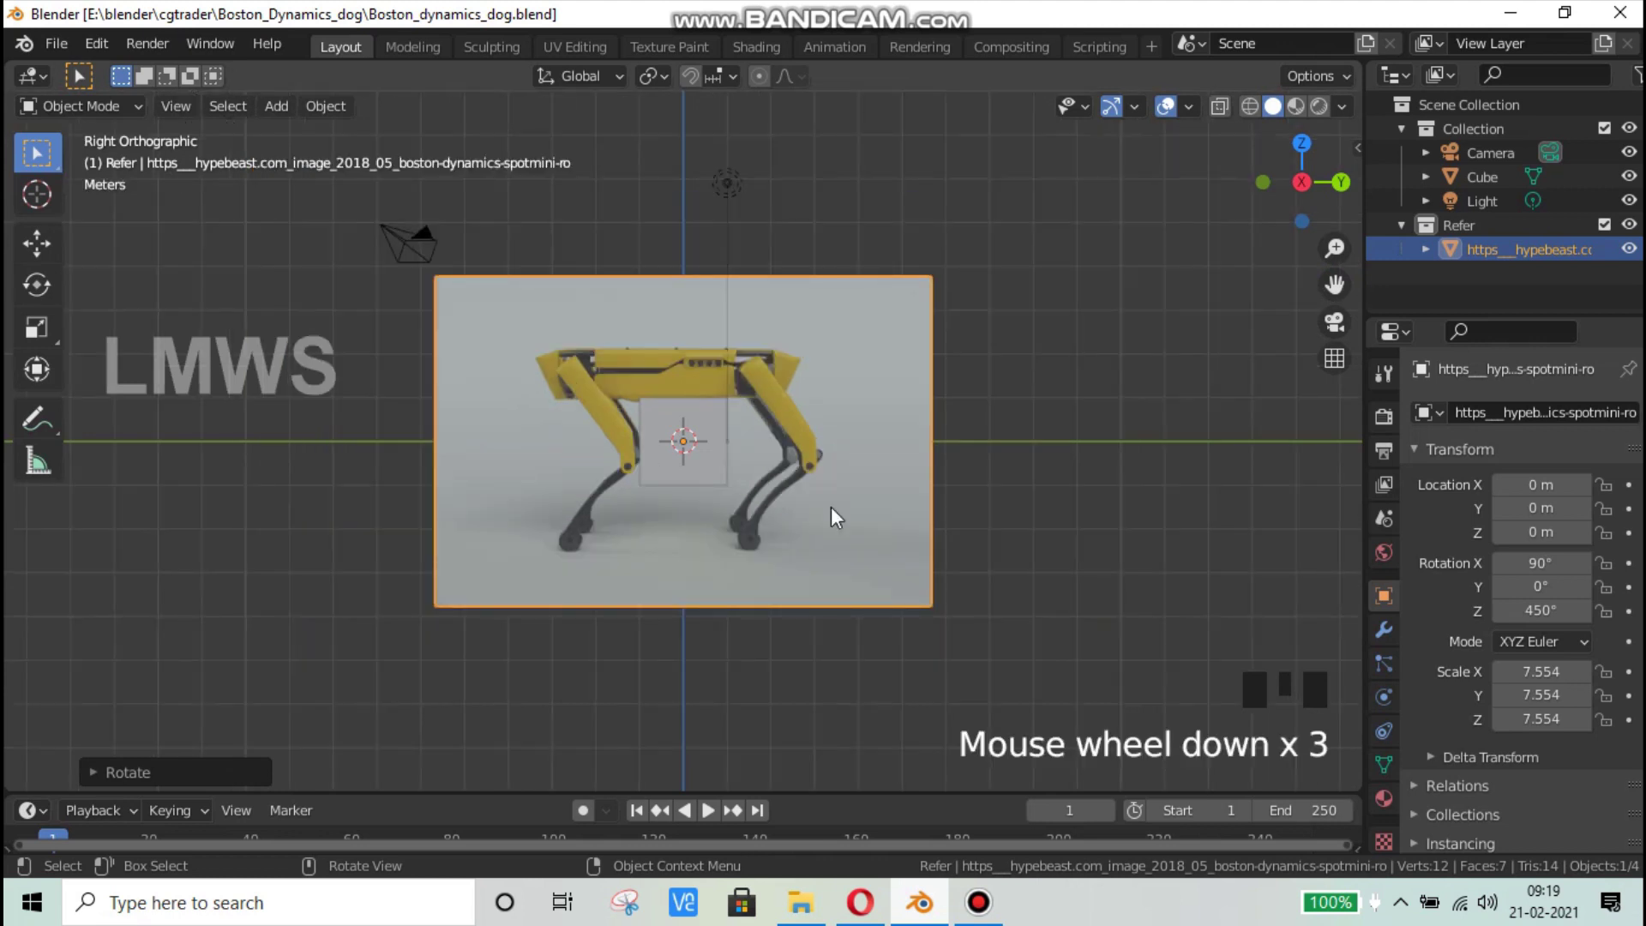
middle_click_drag(831, 507, 872, 516)
key("r")
key("z")
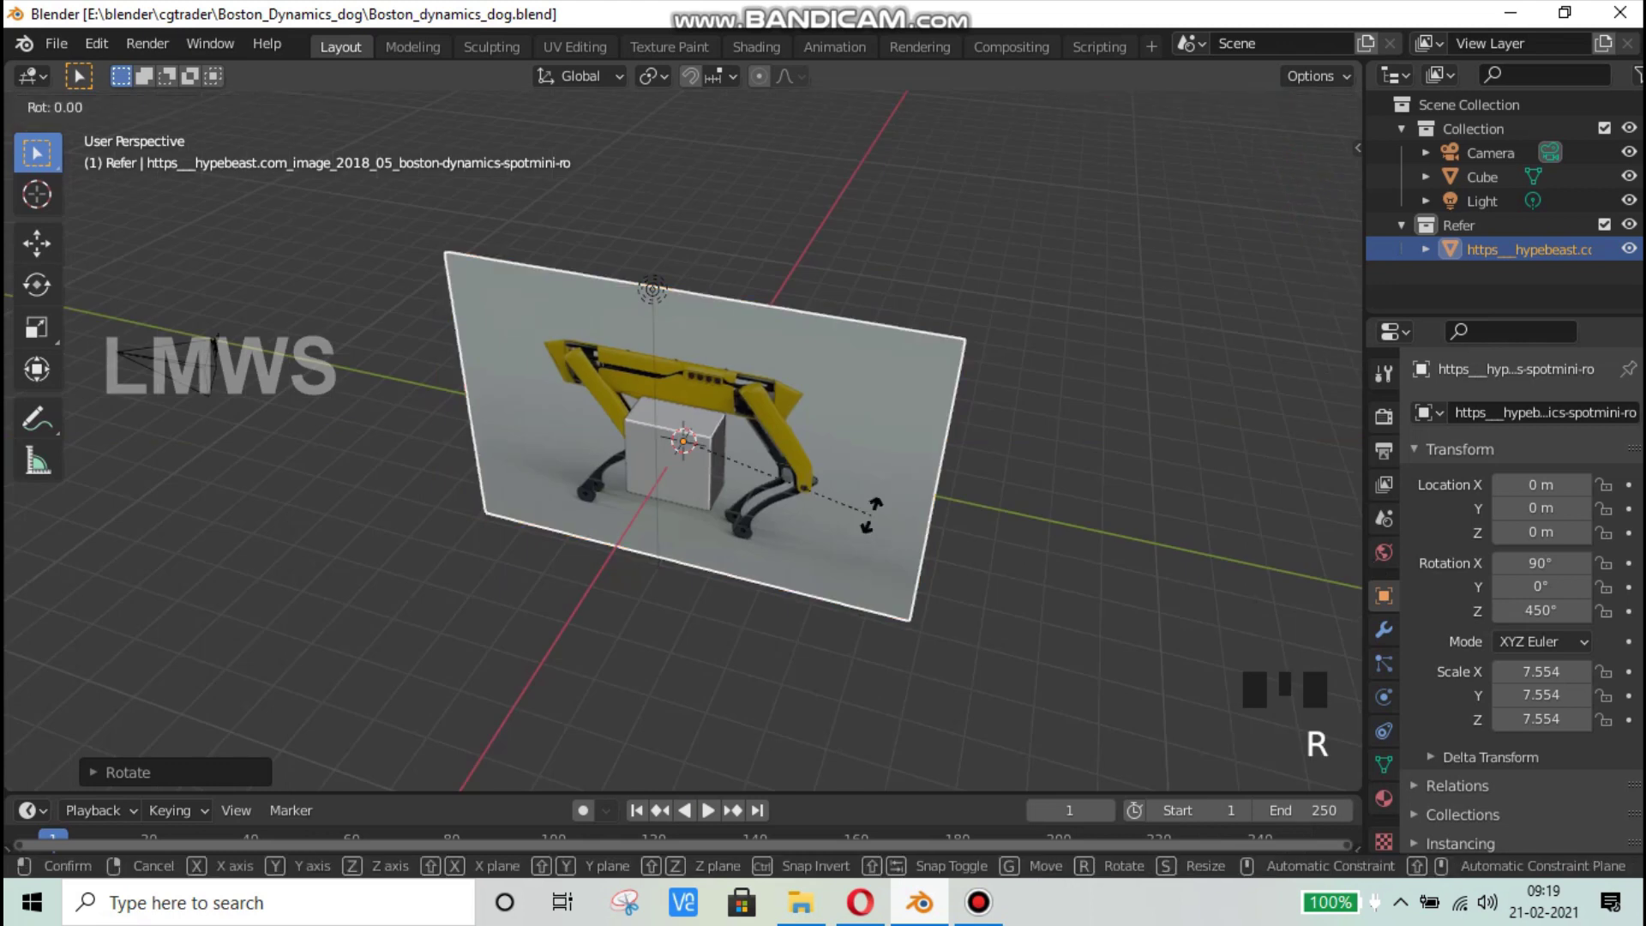
key("1")
key("8")
key("0")
key("Return")
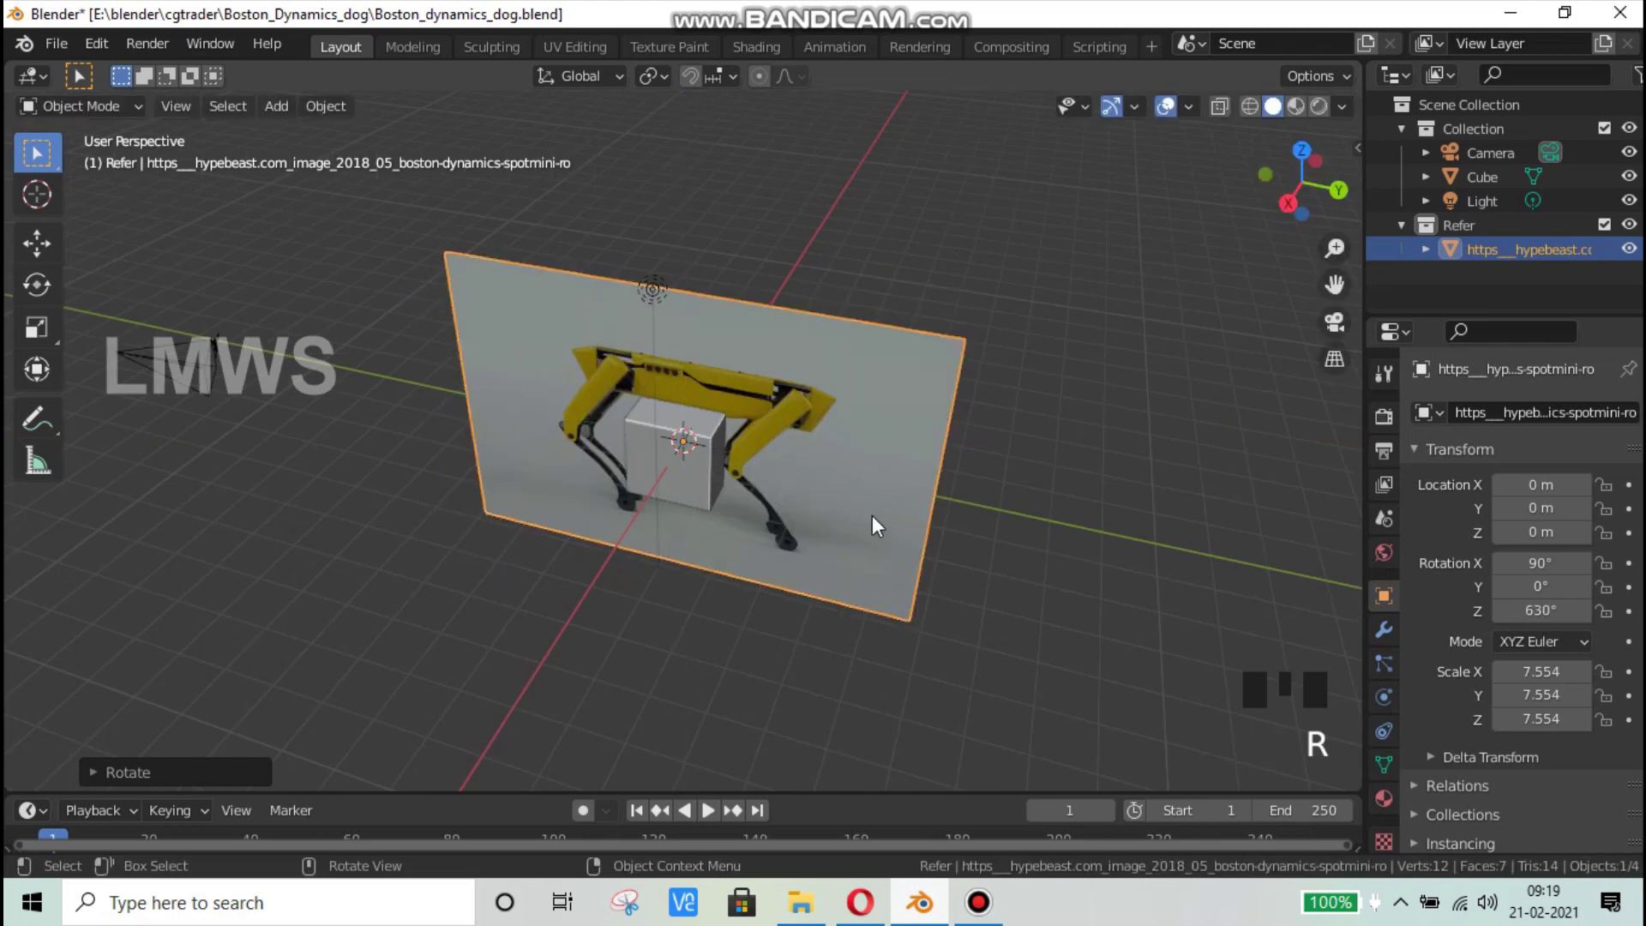
key("ctrl+z")
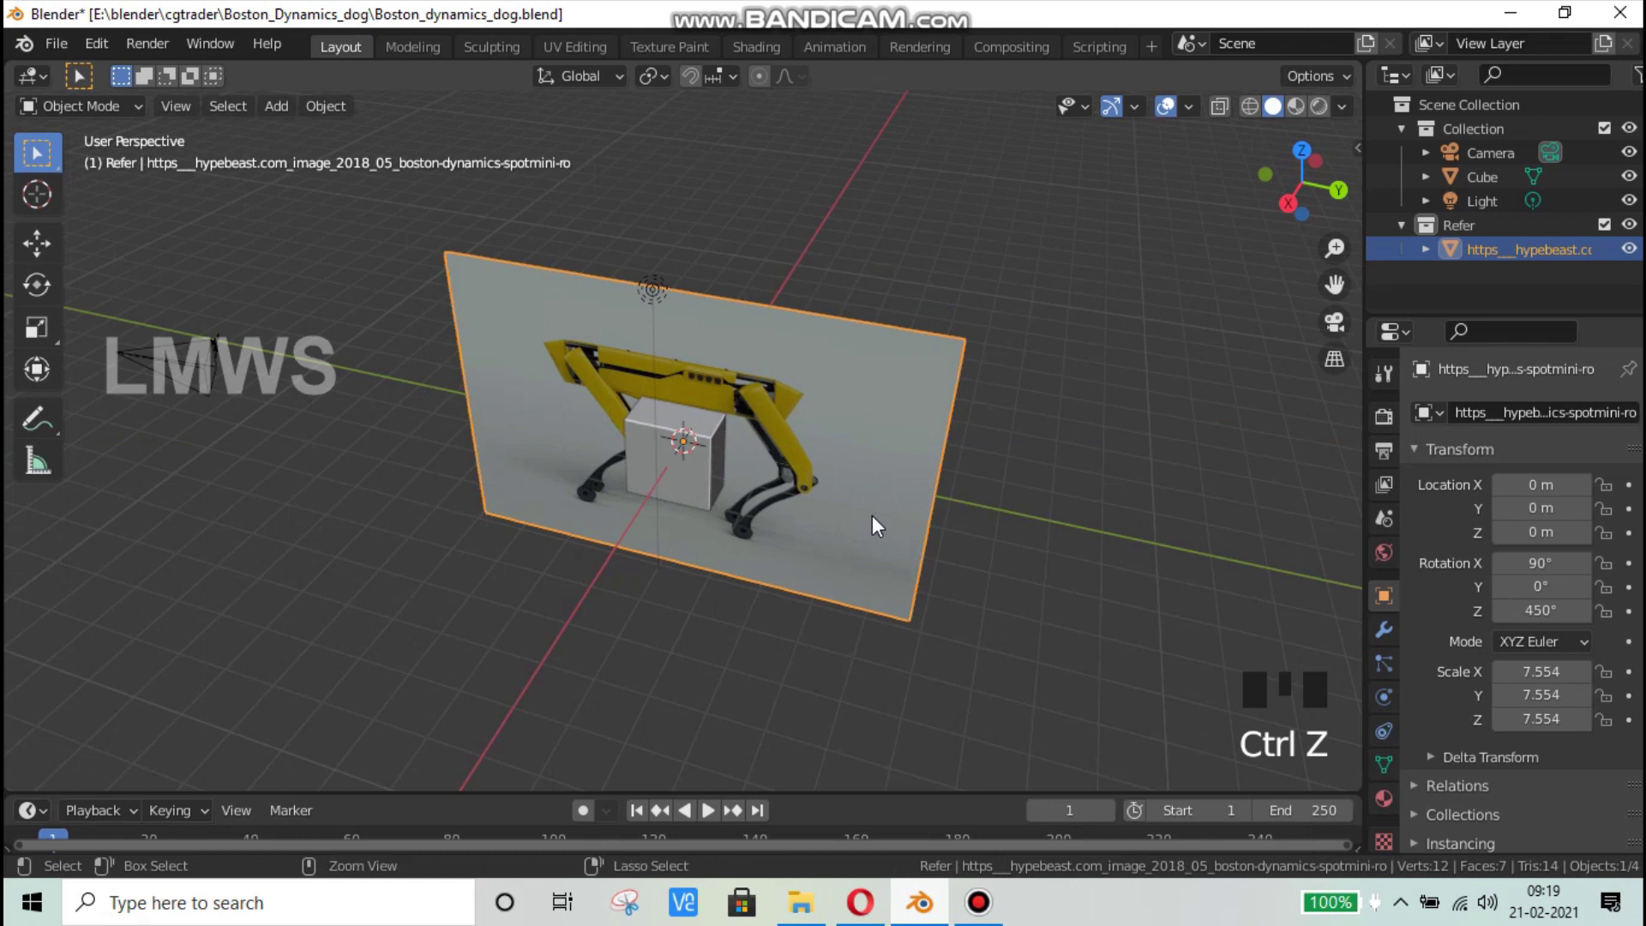
Step: Save the file and put the default cube into Edit Mode in the front orthographic view
key("ctrl+s")
scroll(977, 566, "up", 2)
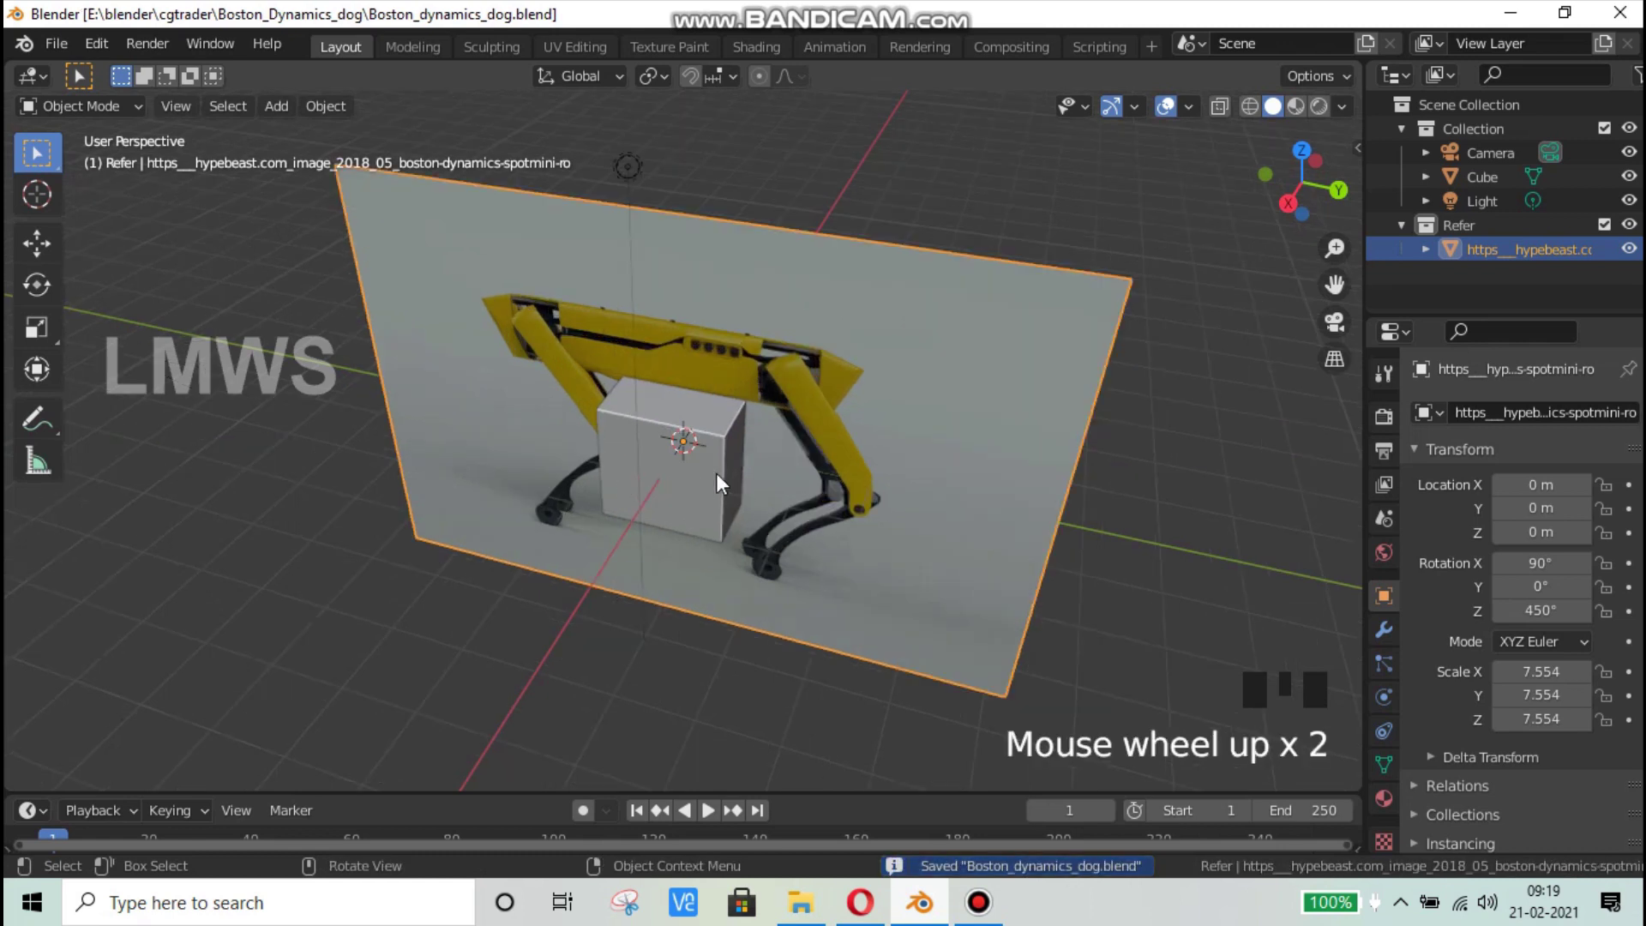
left_click(1482, 177)
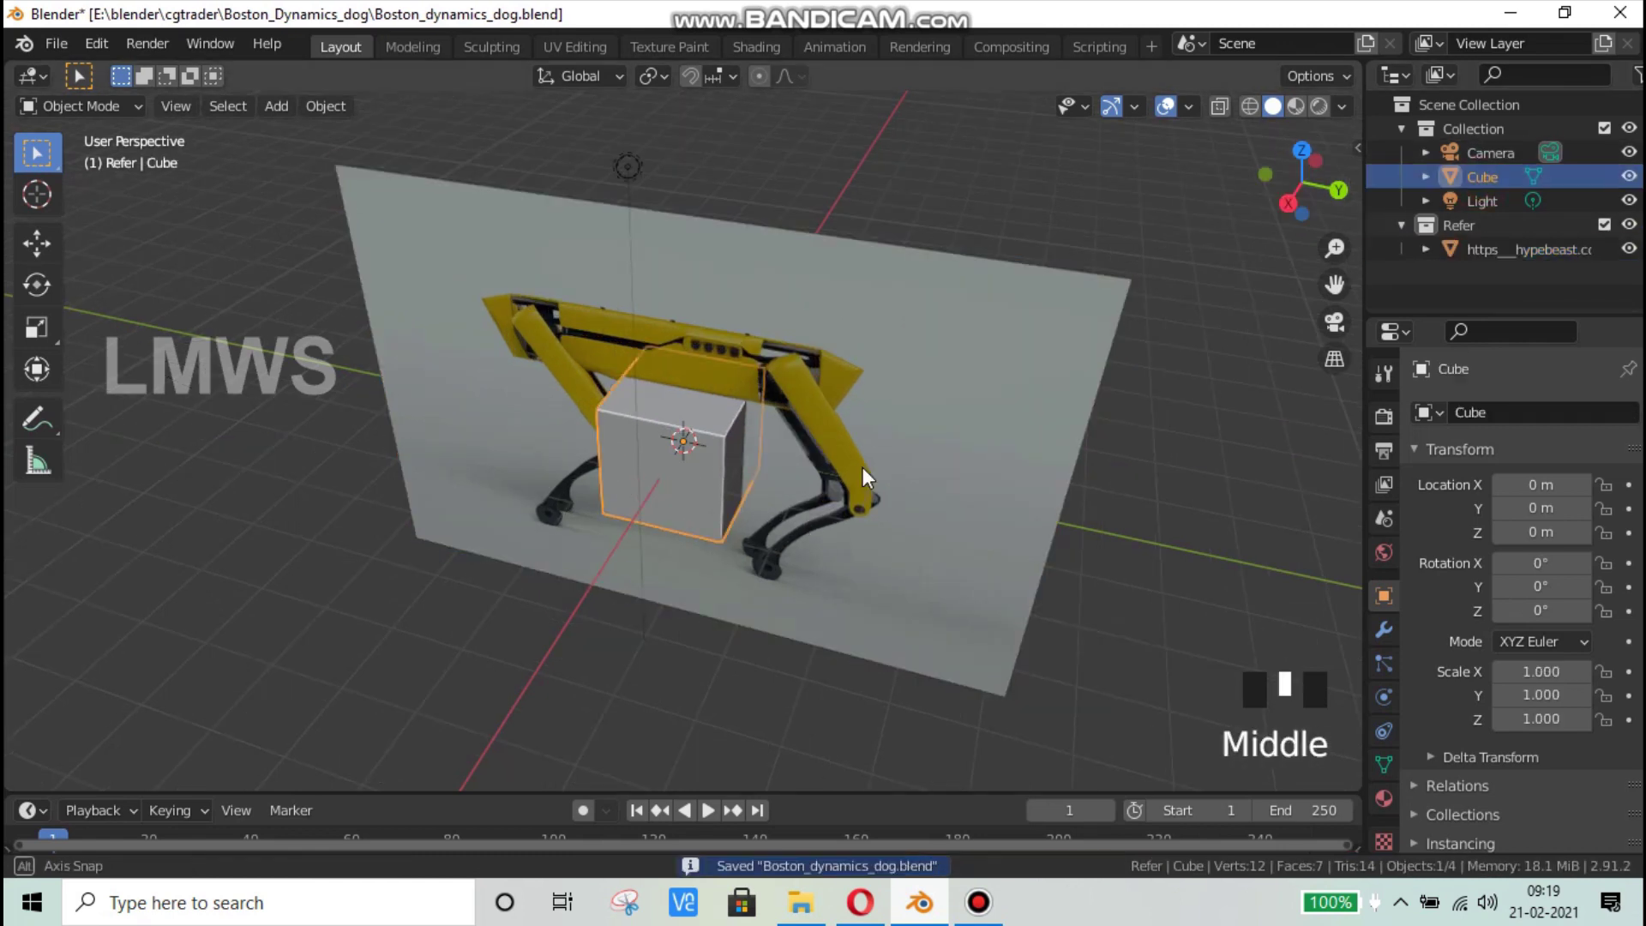
middle_click_drag(862, 466, 907, 439)
scroll(744, 454, "up", 1)
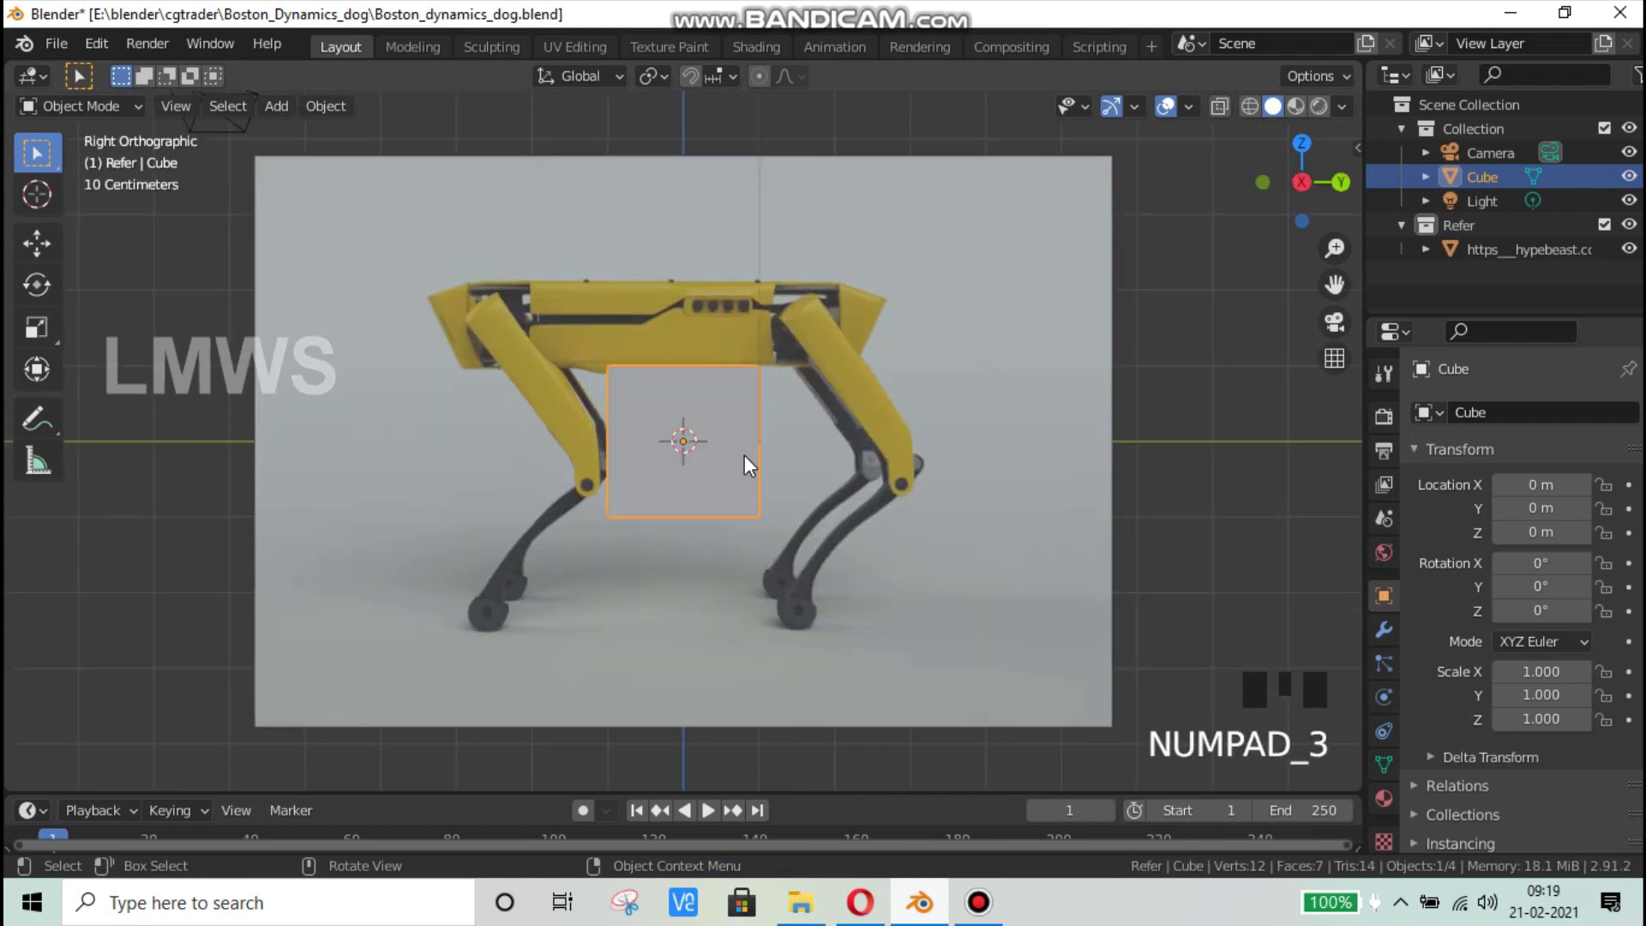
key("KP_1")
scroll(778, 381, "up", 4)
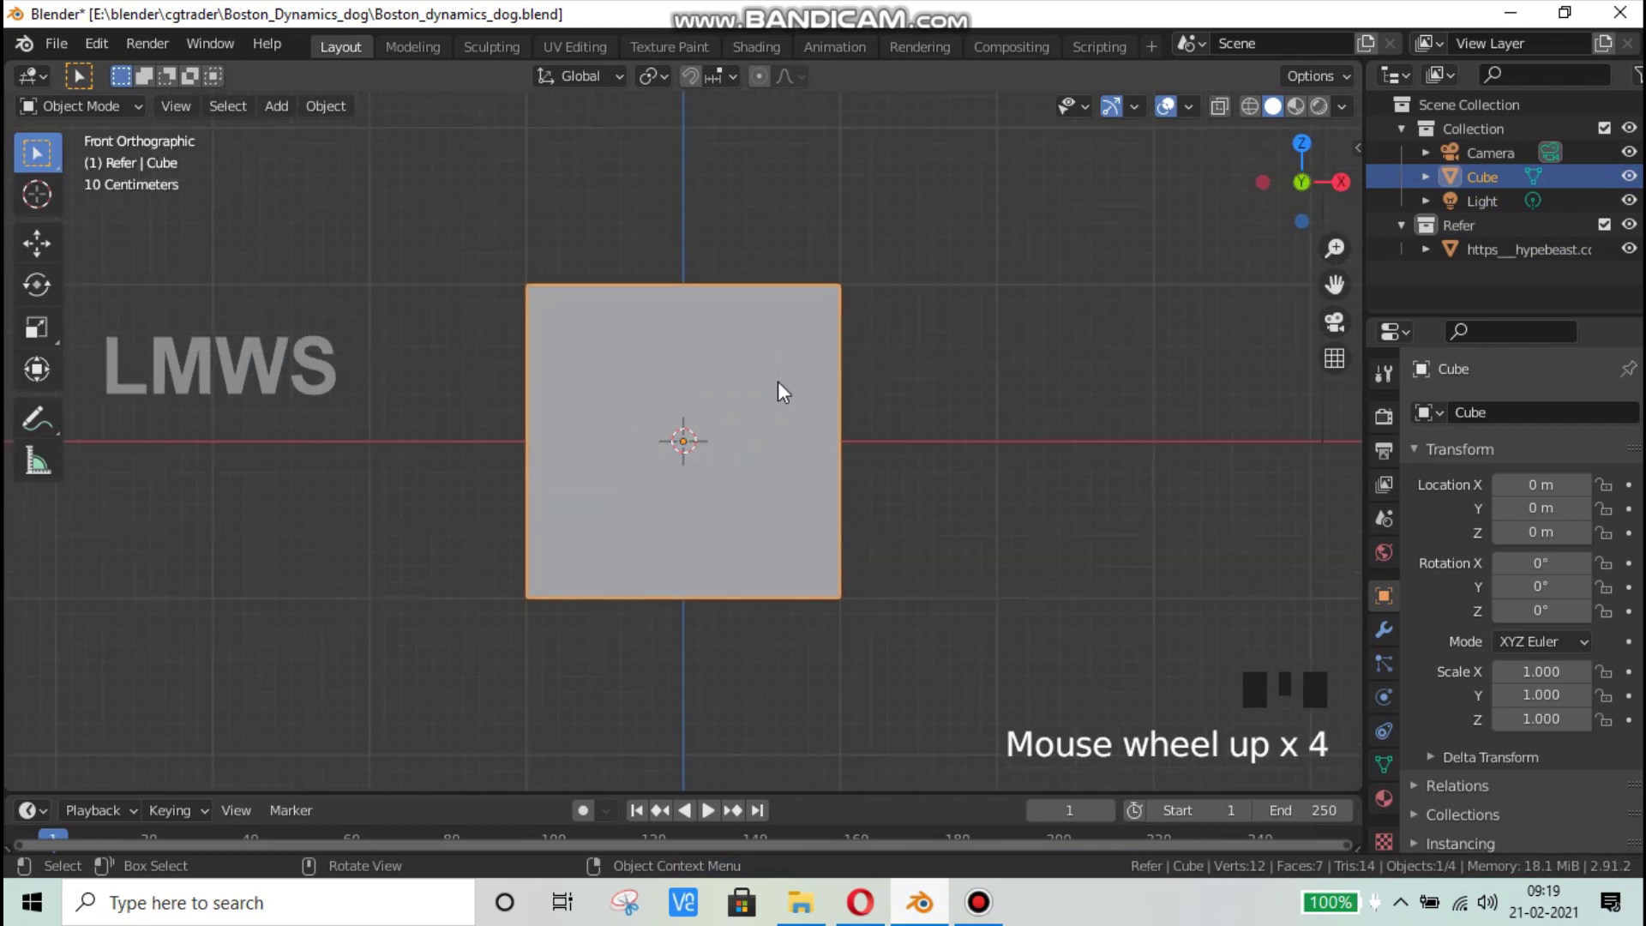
left_click(101, 101)
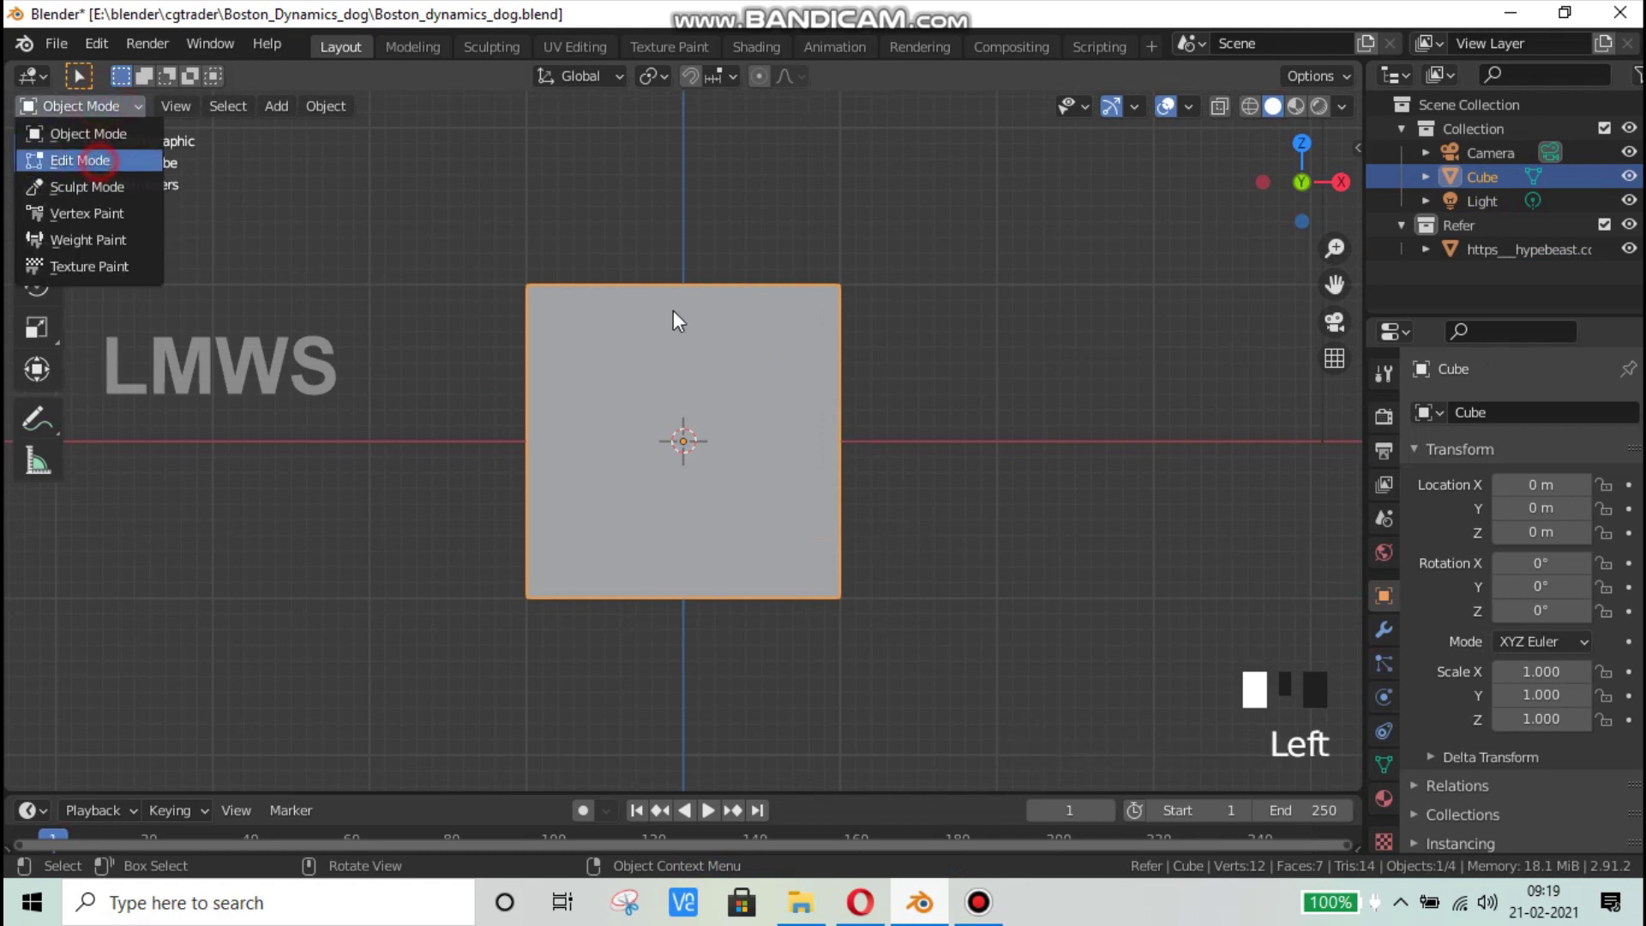
key("Return")
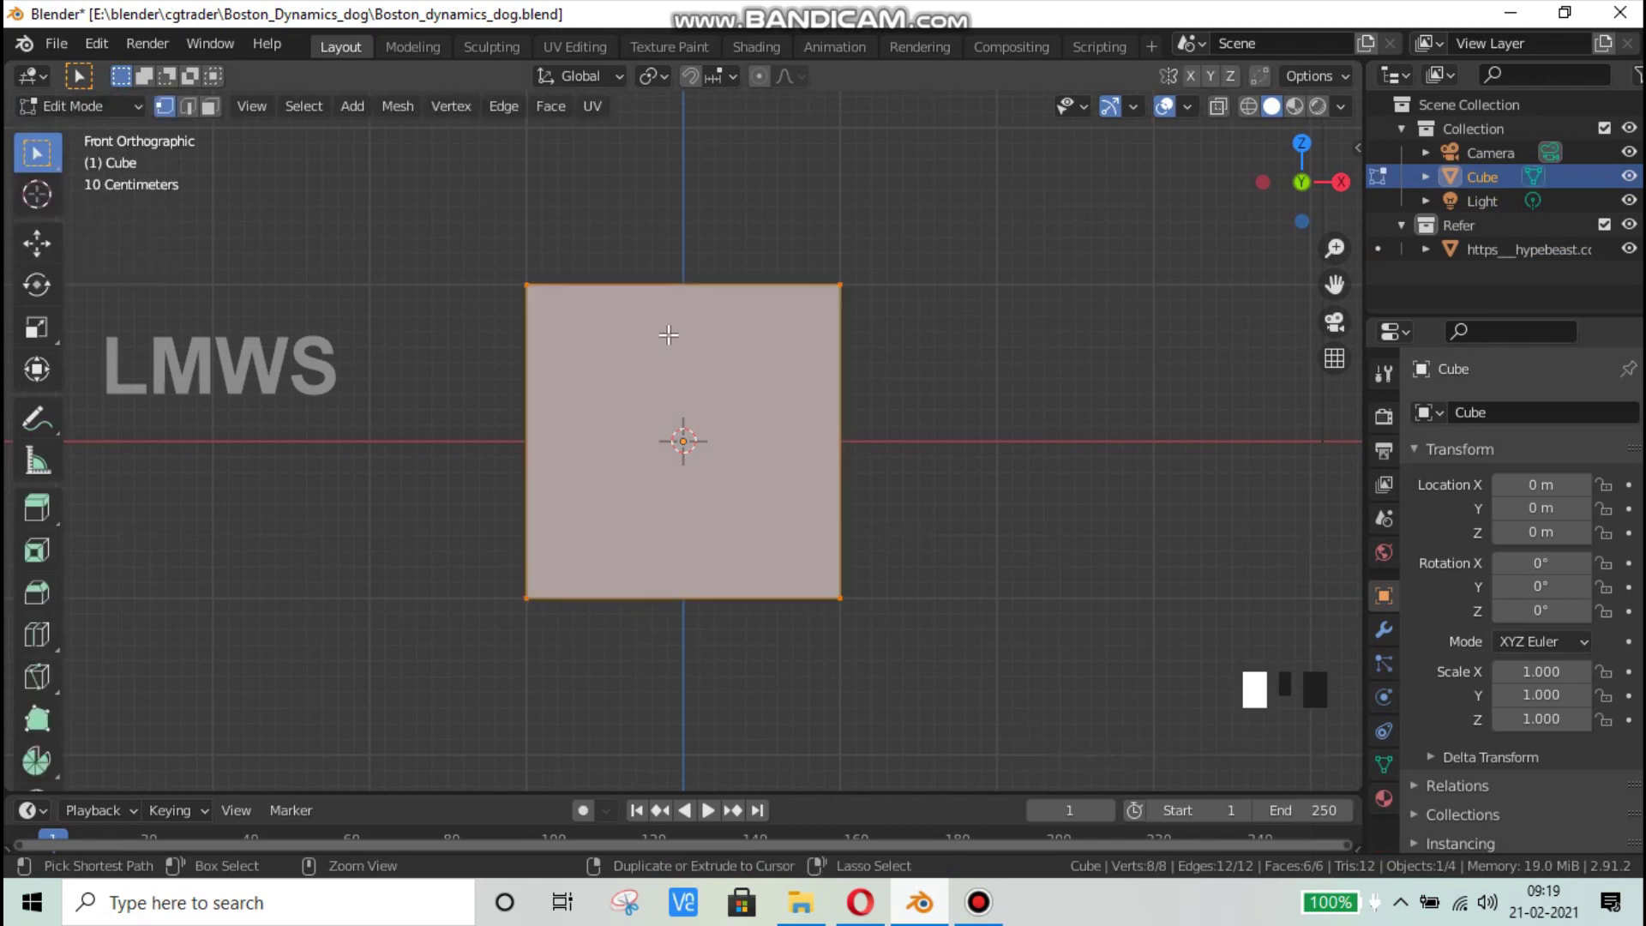
Step: Try a vertical loop cut through the middle of the cube and undo it
key("ctrl+r")
left_click(683, 302)
key("Escape")
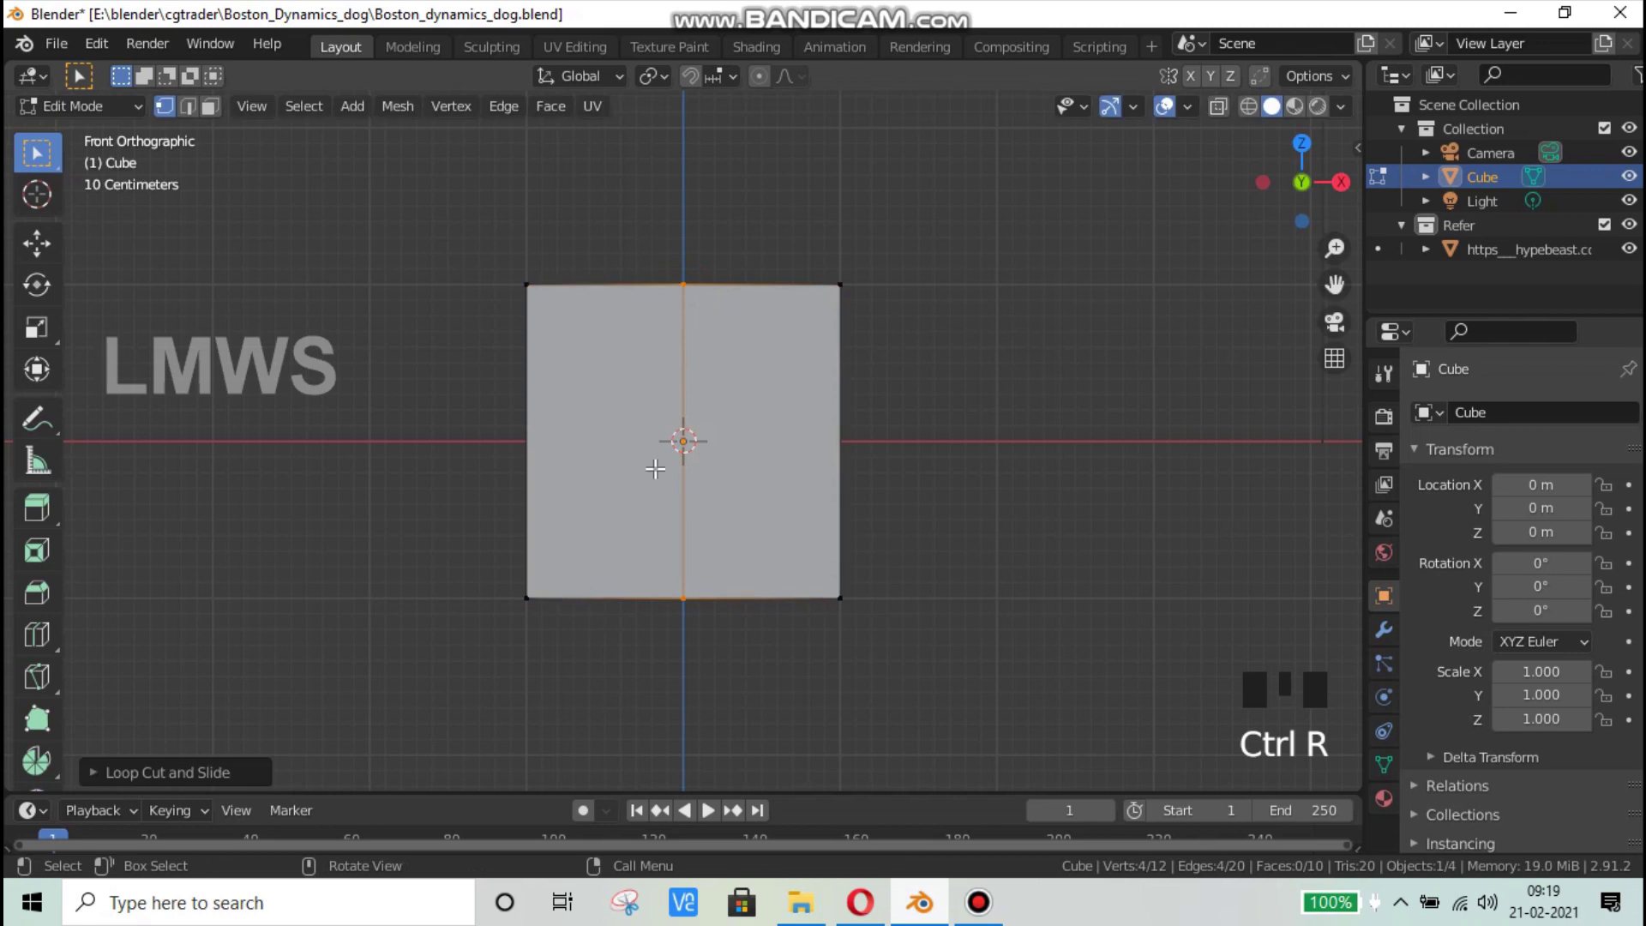
key("ctrl+z")
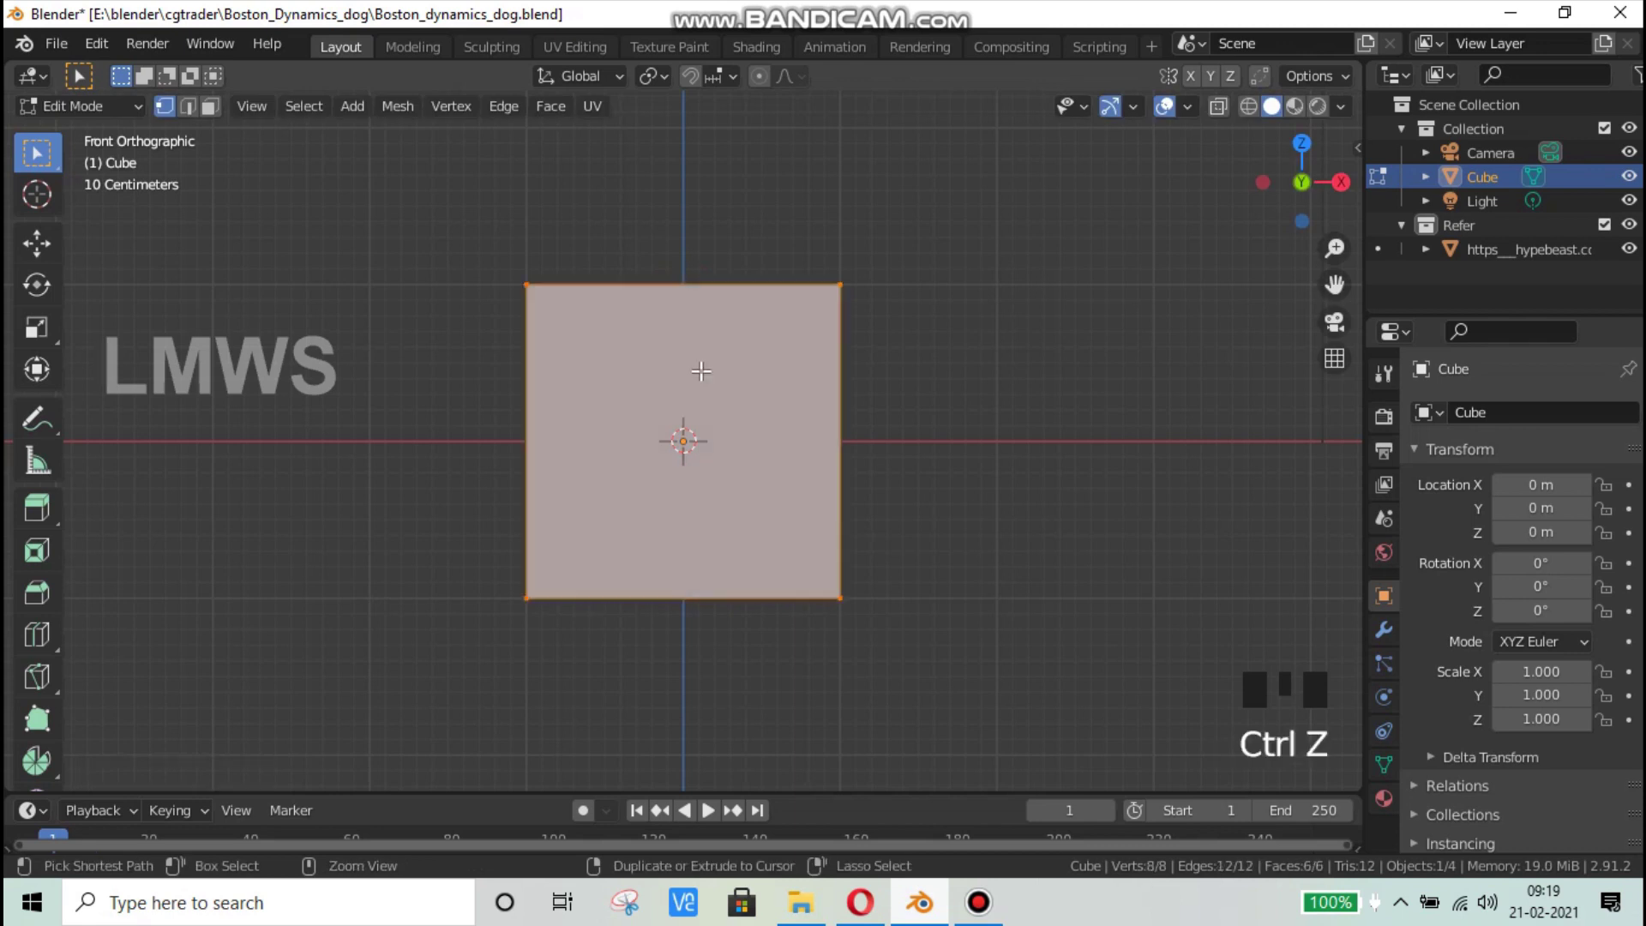
Step: Add one vertical loop cut exactly centred on the cube's X width and clear the selection
key("ctrl+r")
left_click(684, 298)
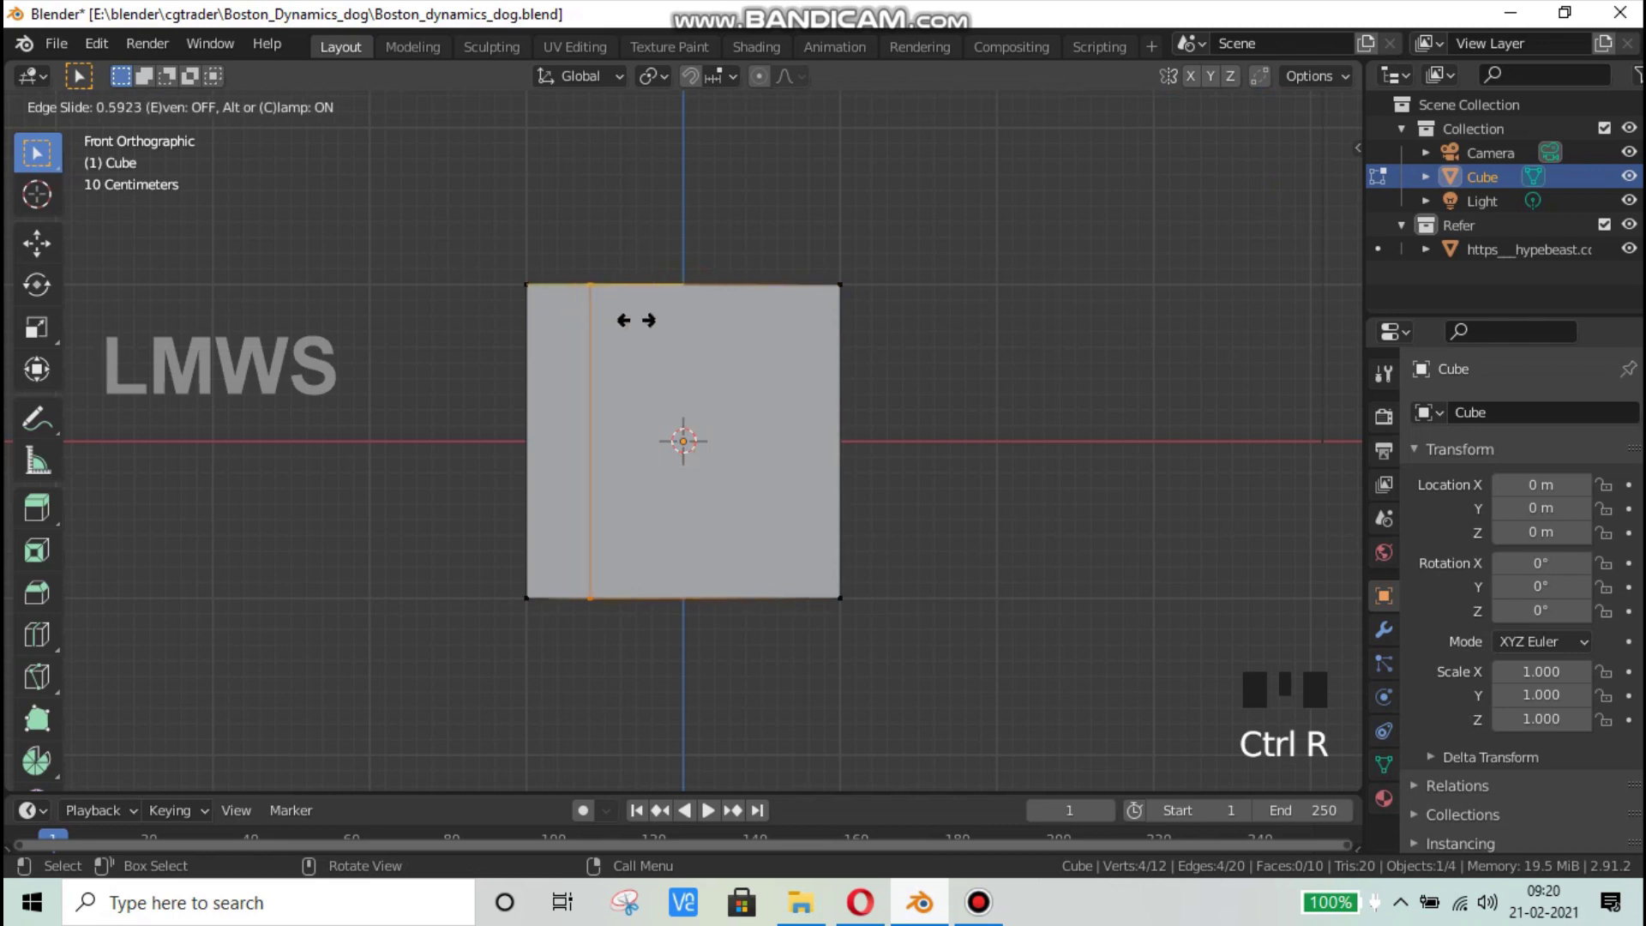
right_click(731, 348)
left_click(986, 377)
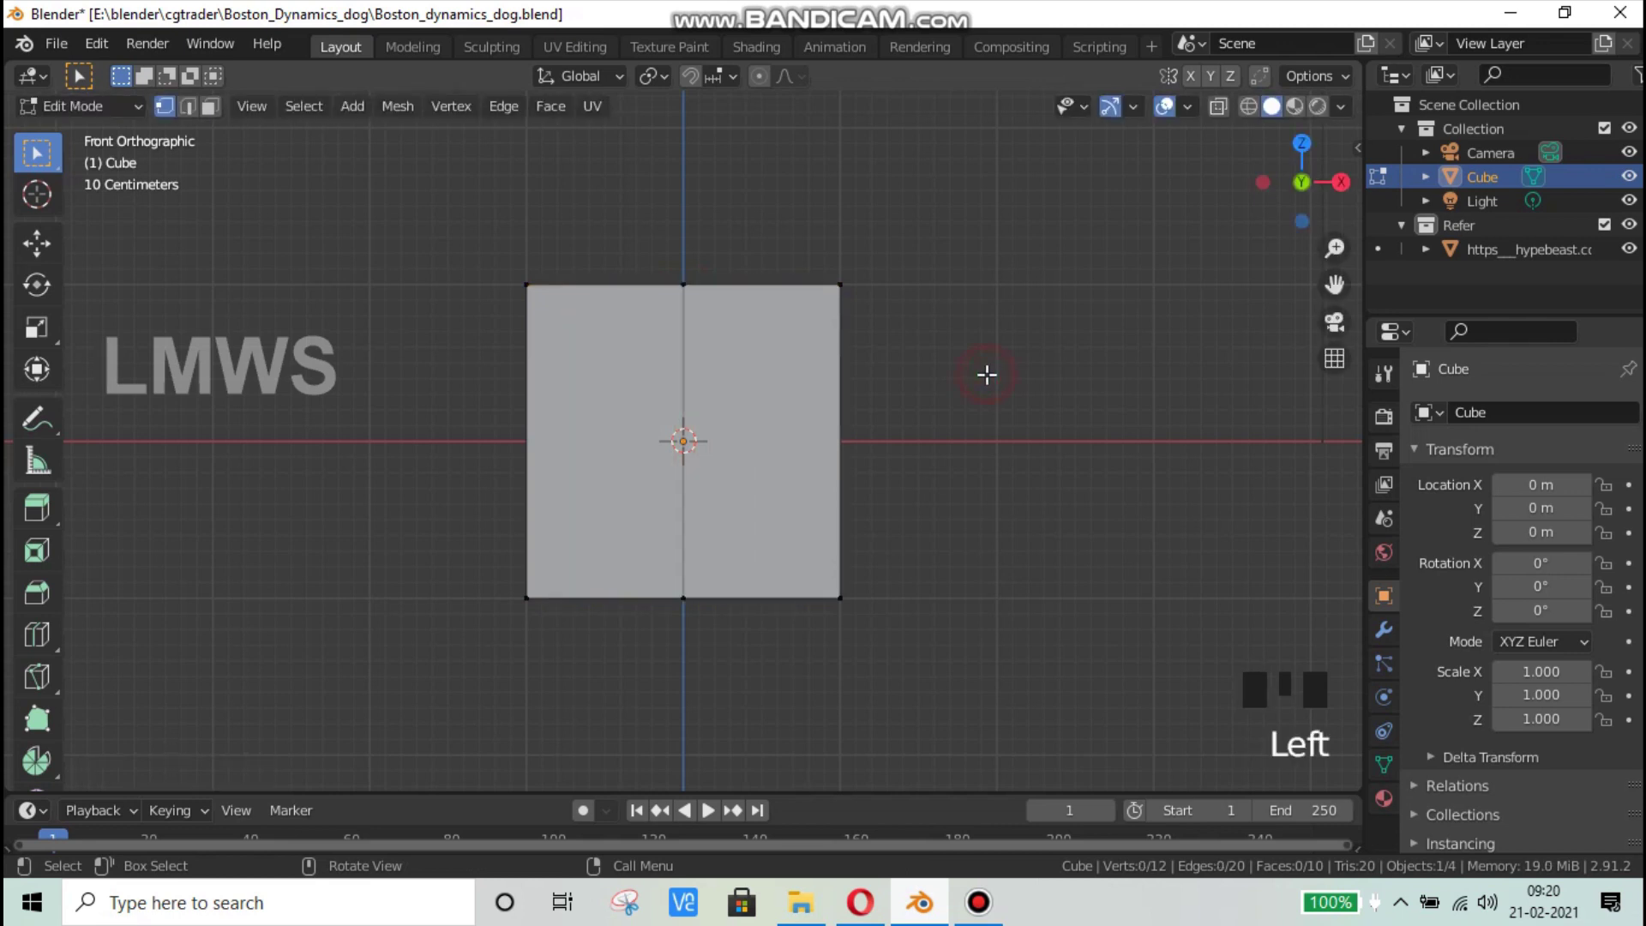
Step: Delete all faces of the cube's negative-X half, using face selection in wireframe display
left_click(209, 107)
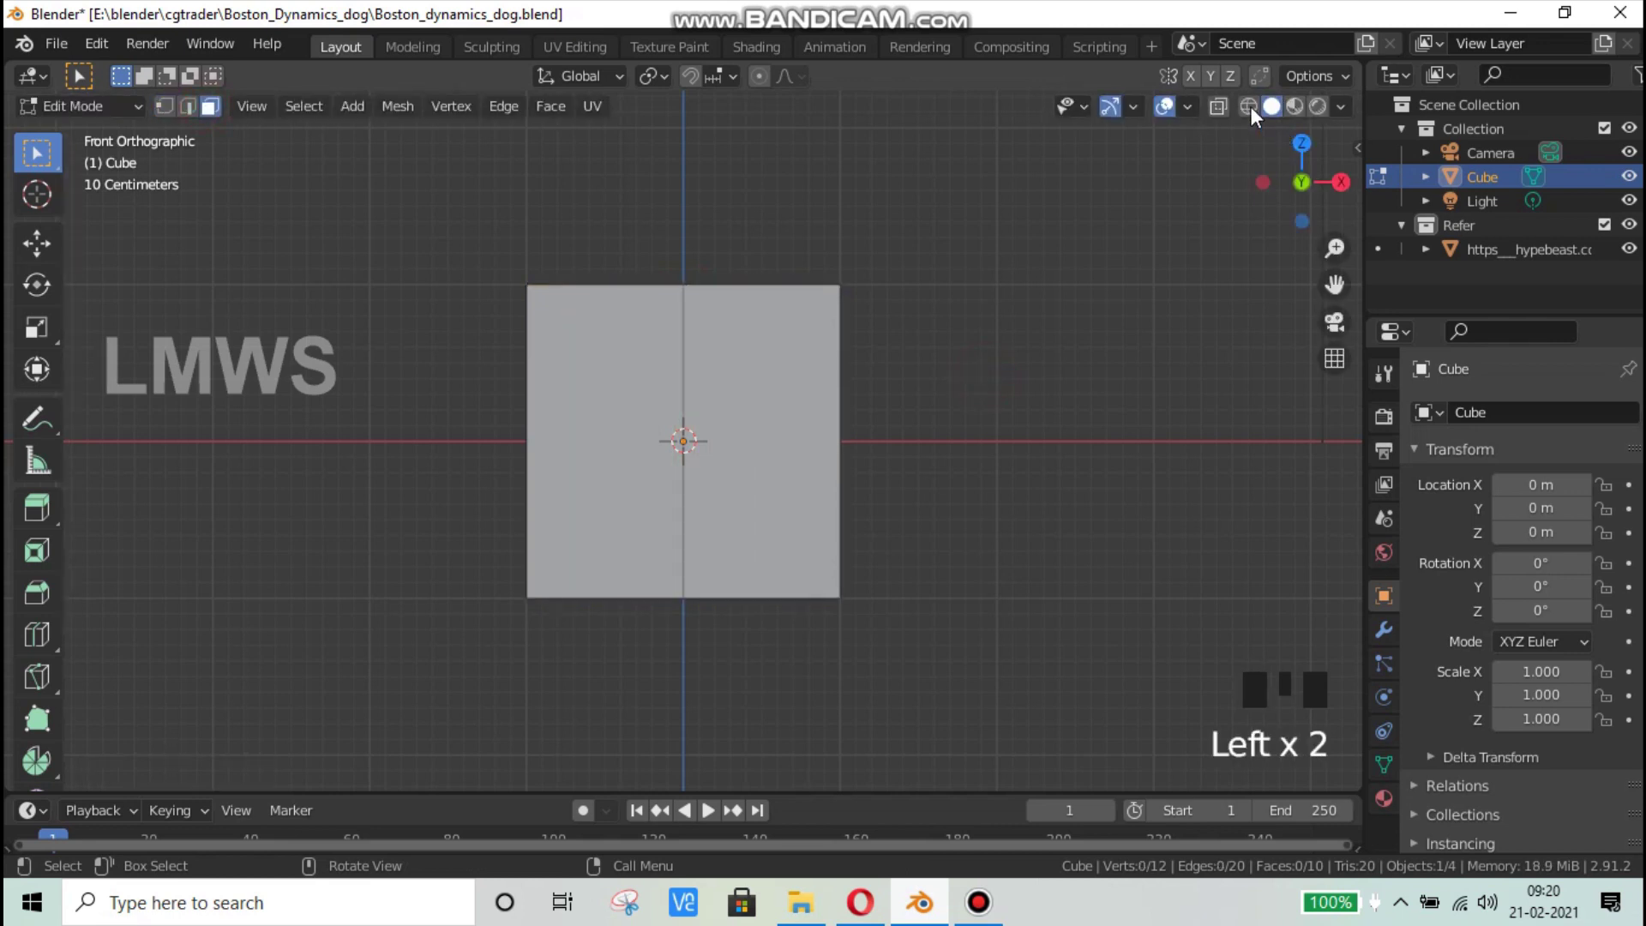
left_click(1249, 107)
left_click_drag(645, 200, 471, 692)
key("x")
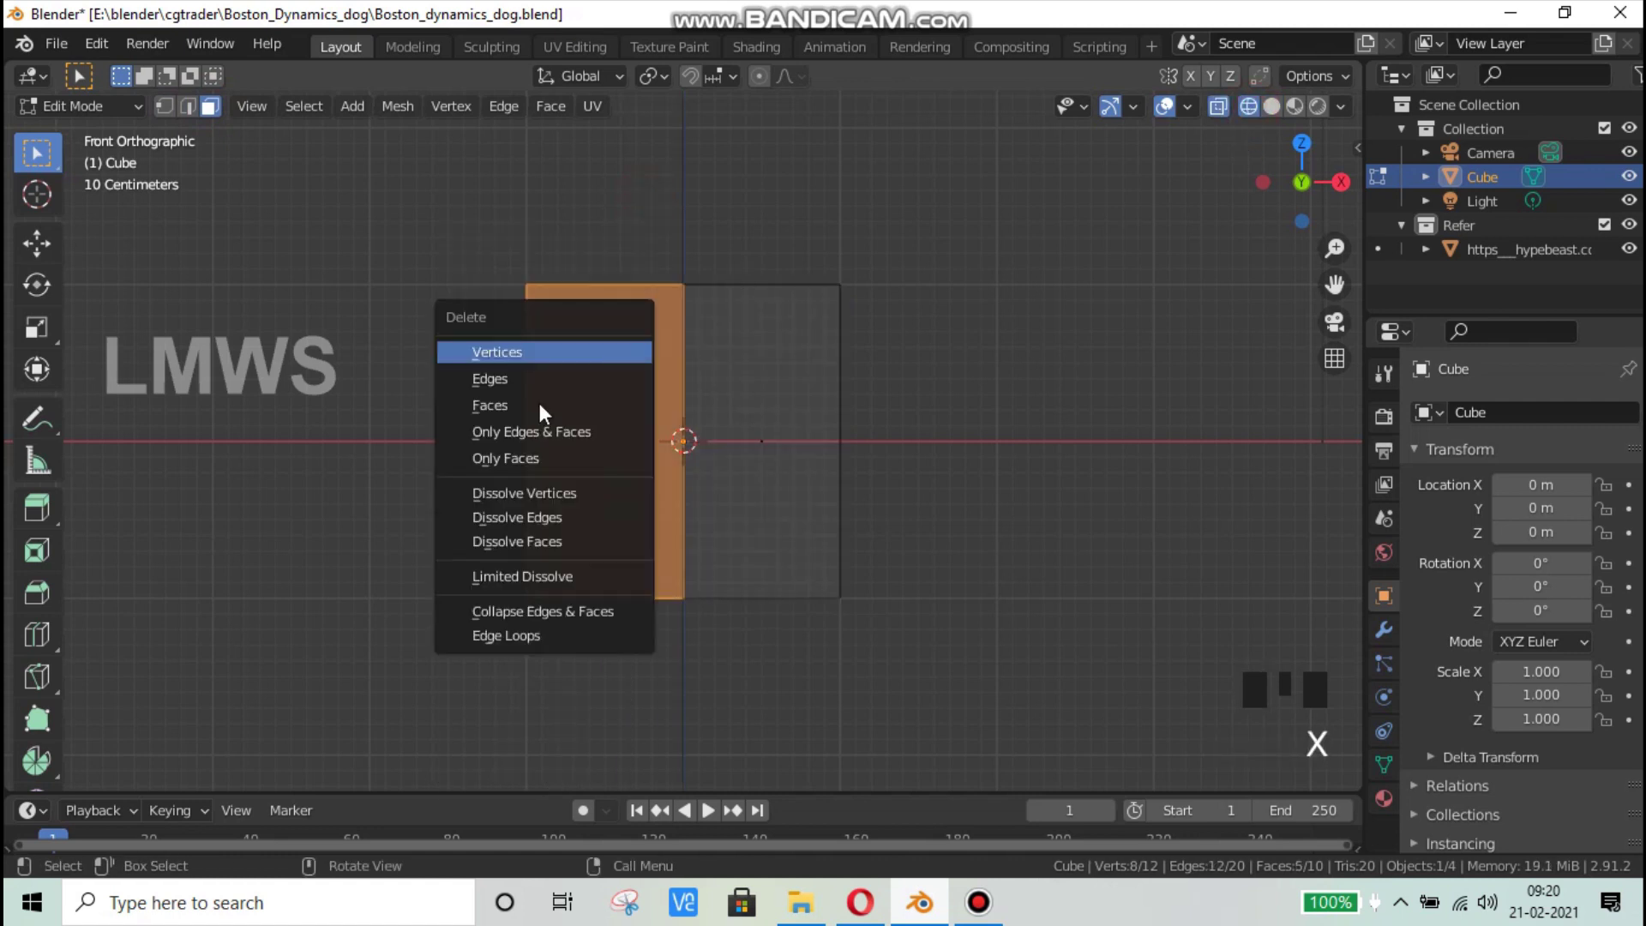
left_click(515, 404)
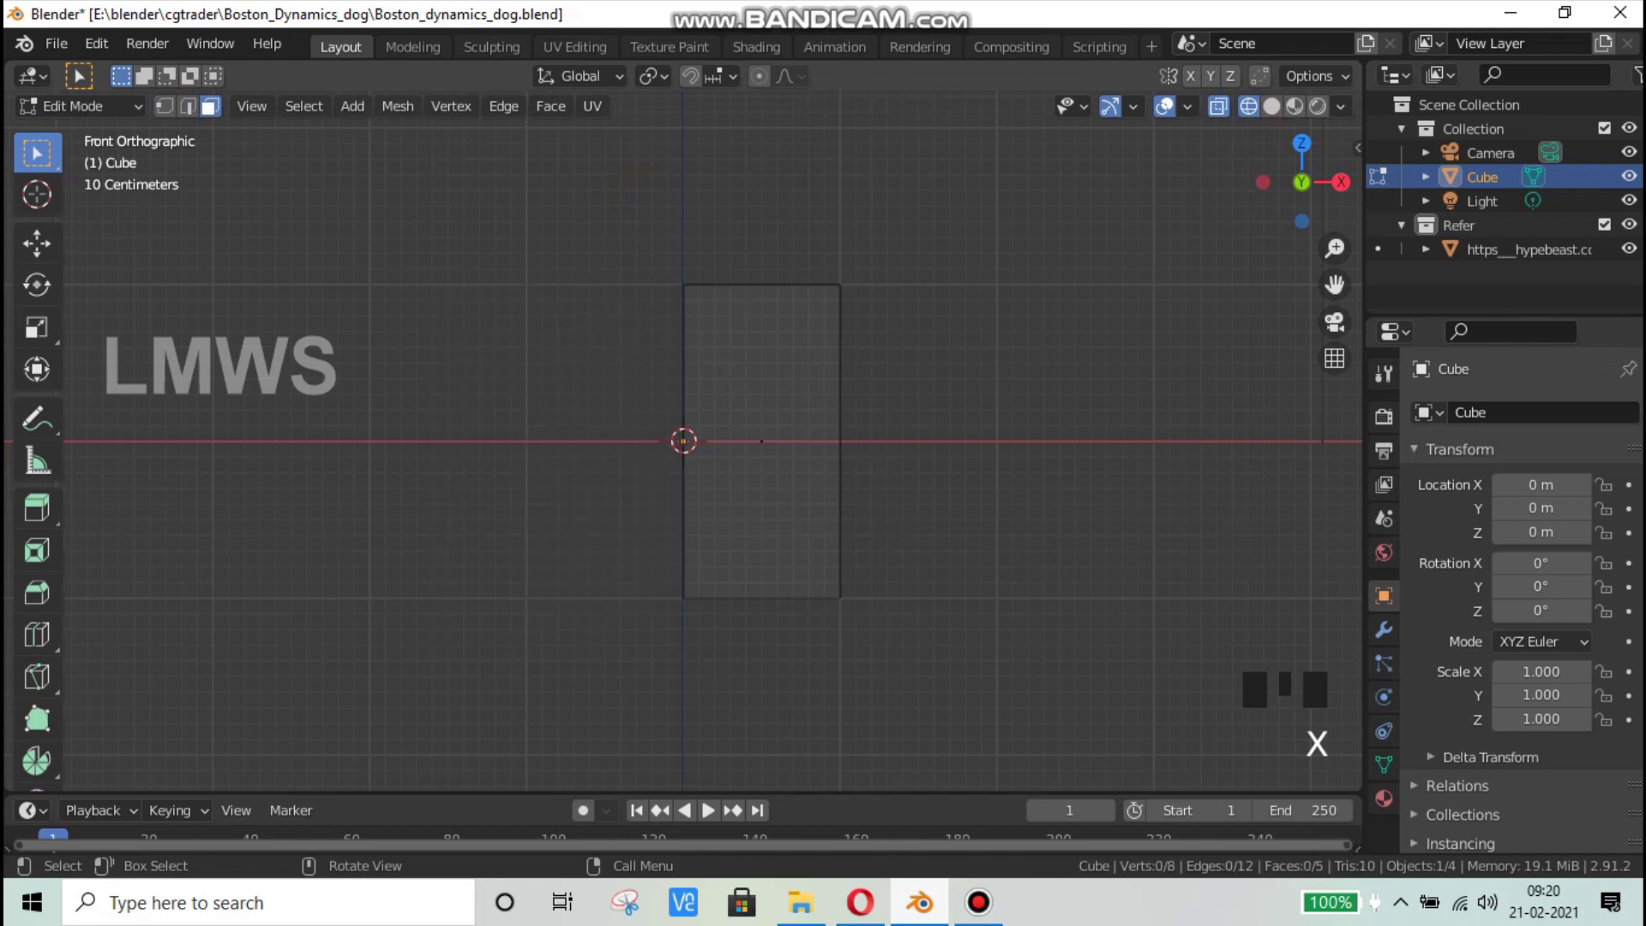
Step: Add a Mirror modifier on the X axis to the half cube with Clipping and On Cage enabled, and save the file
left_click(1525, 413)
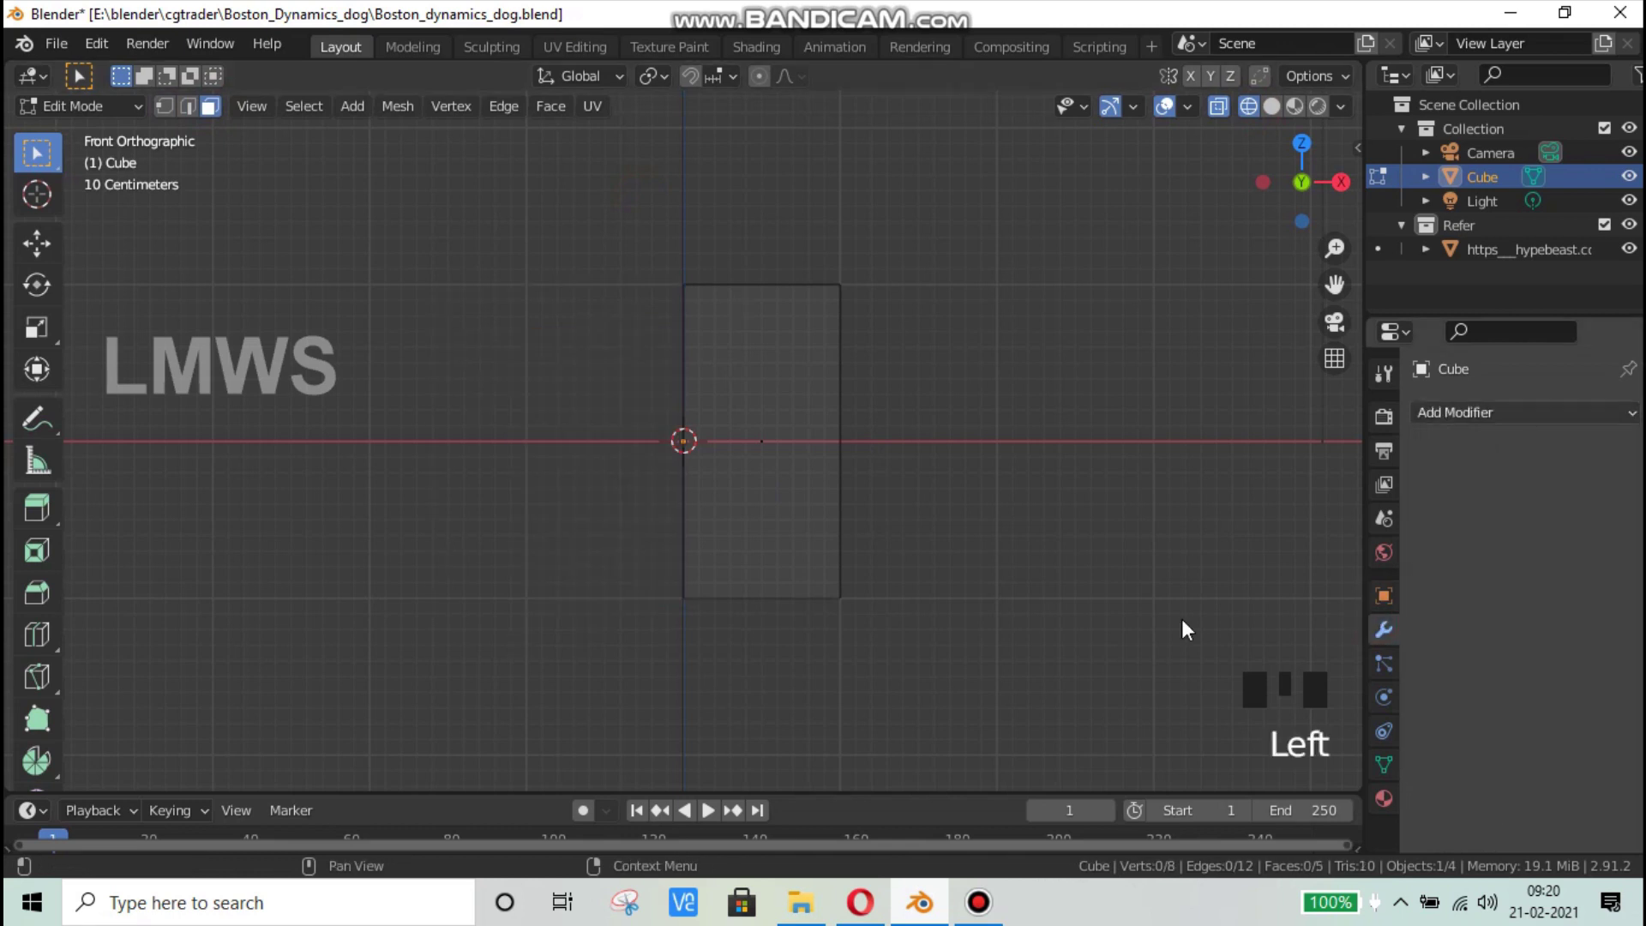
left_click(1151, 662)
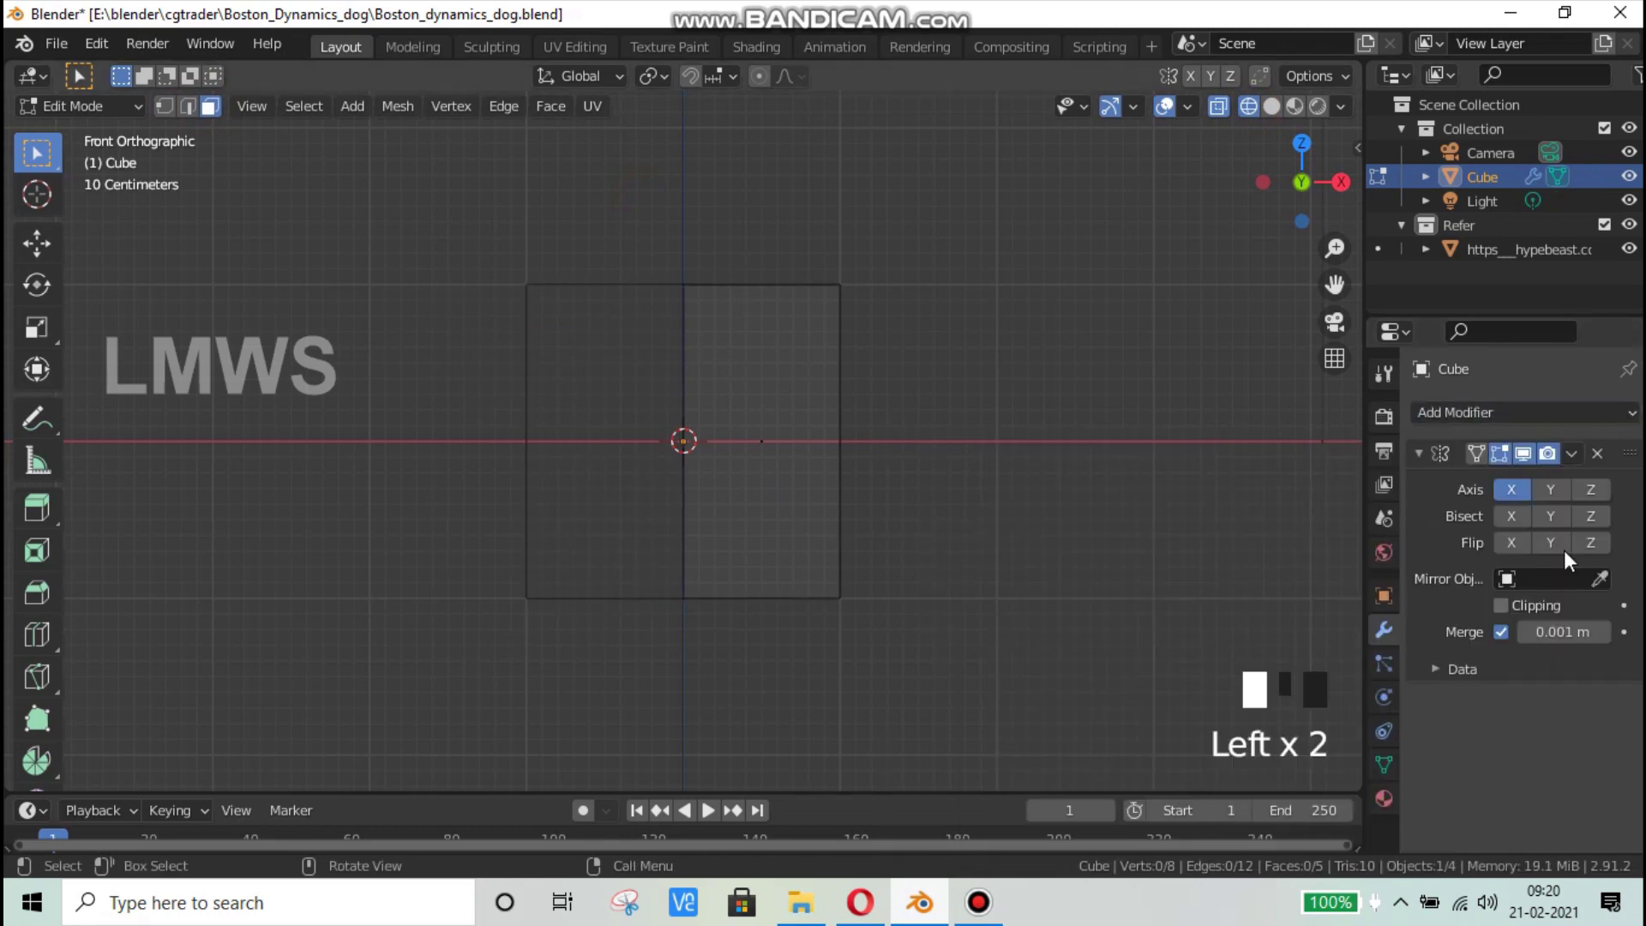
left_click(1502, 605)
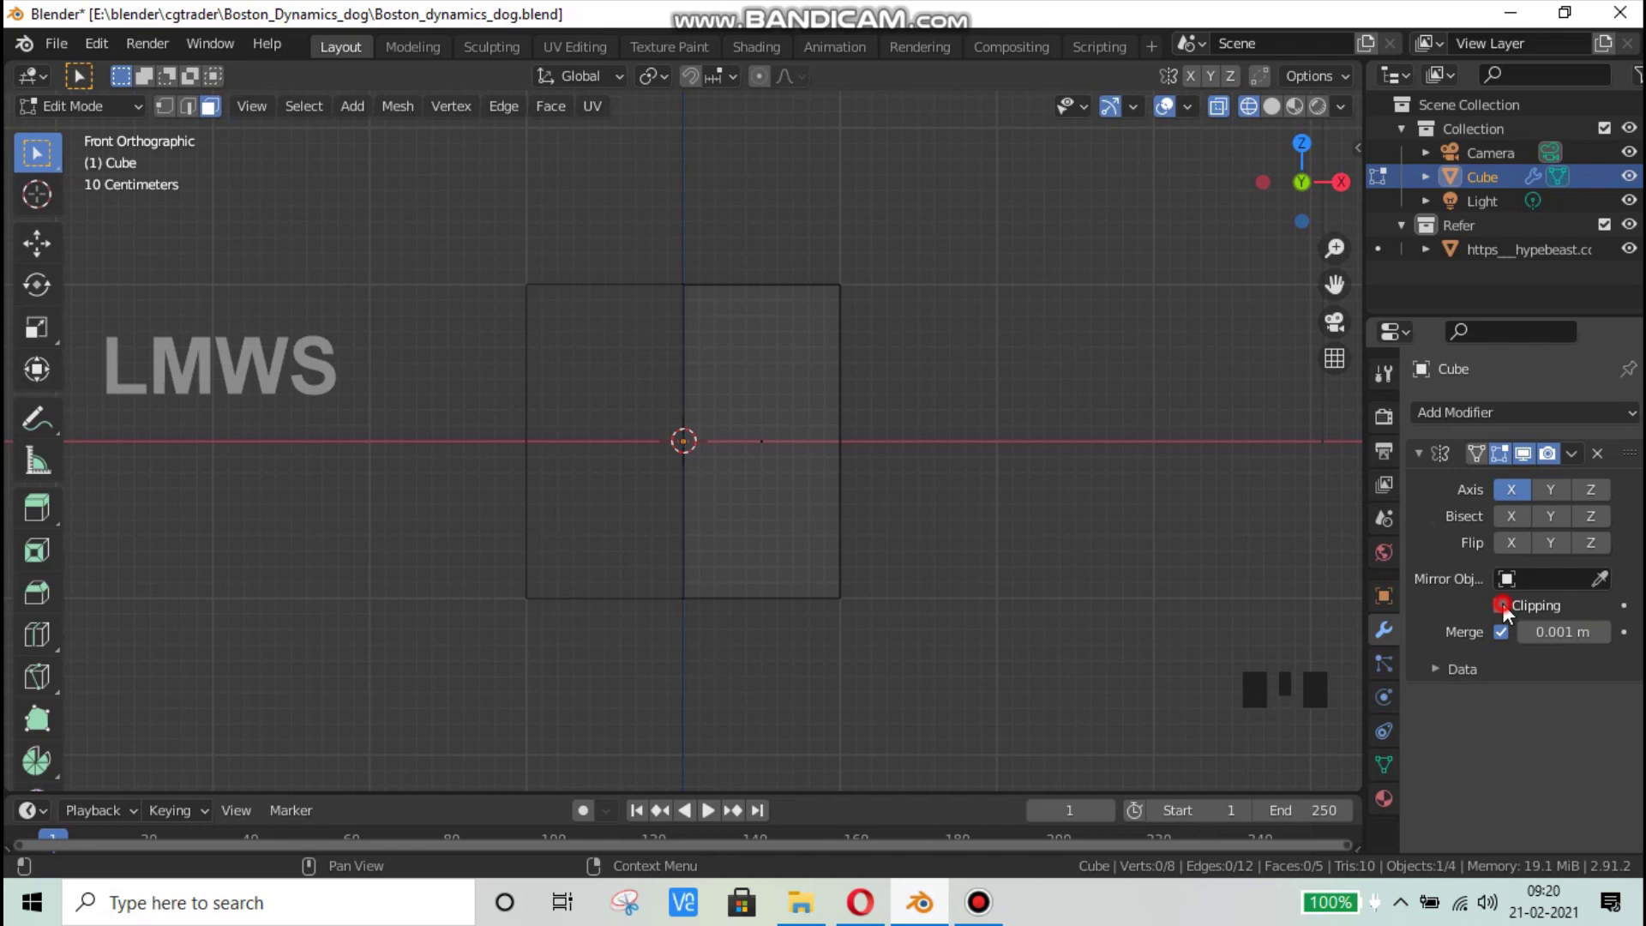
left_click(1478, 455)
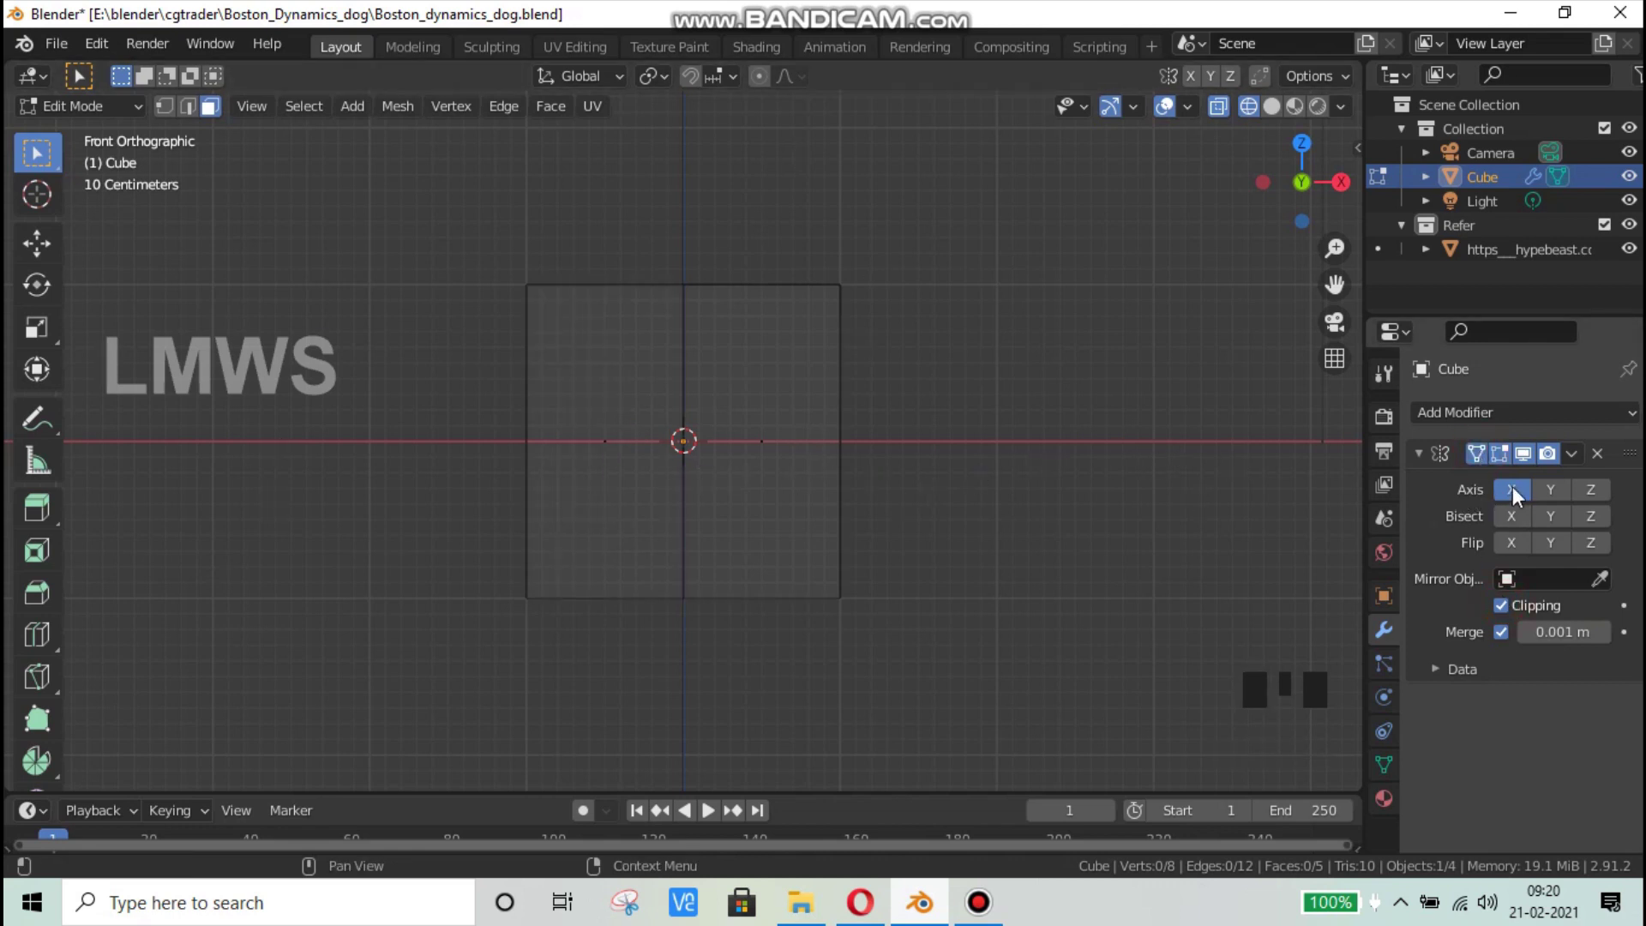
scroll(738, 614, "down", 1)
middle_click_drag(739, 614, 735, 583)
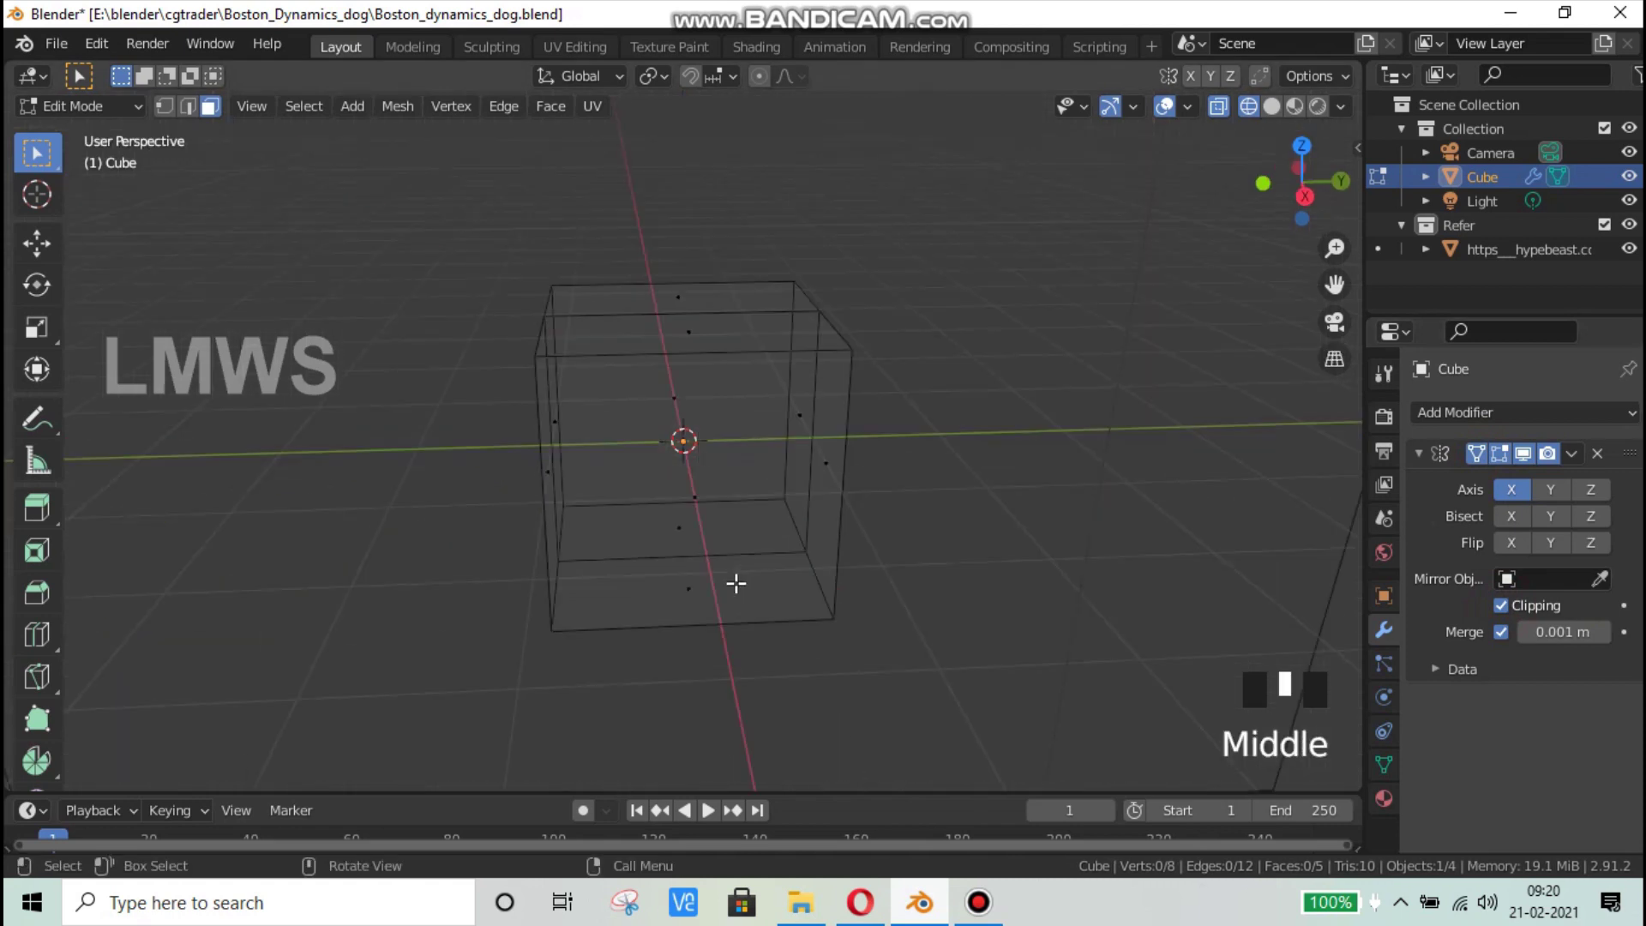
key("ctrl+s")
Step: Show the right orthographic view in solid shading with texture colour so the reference image is visible, and save the file
key("KP_3")
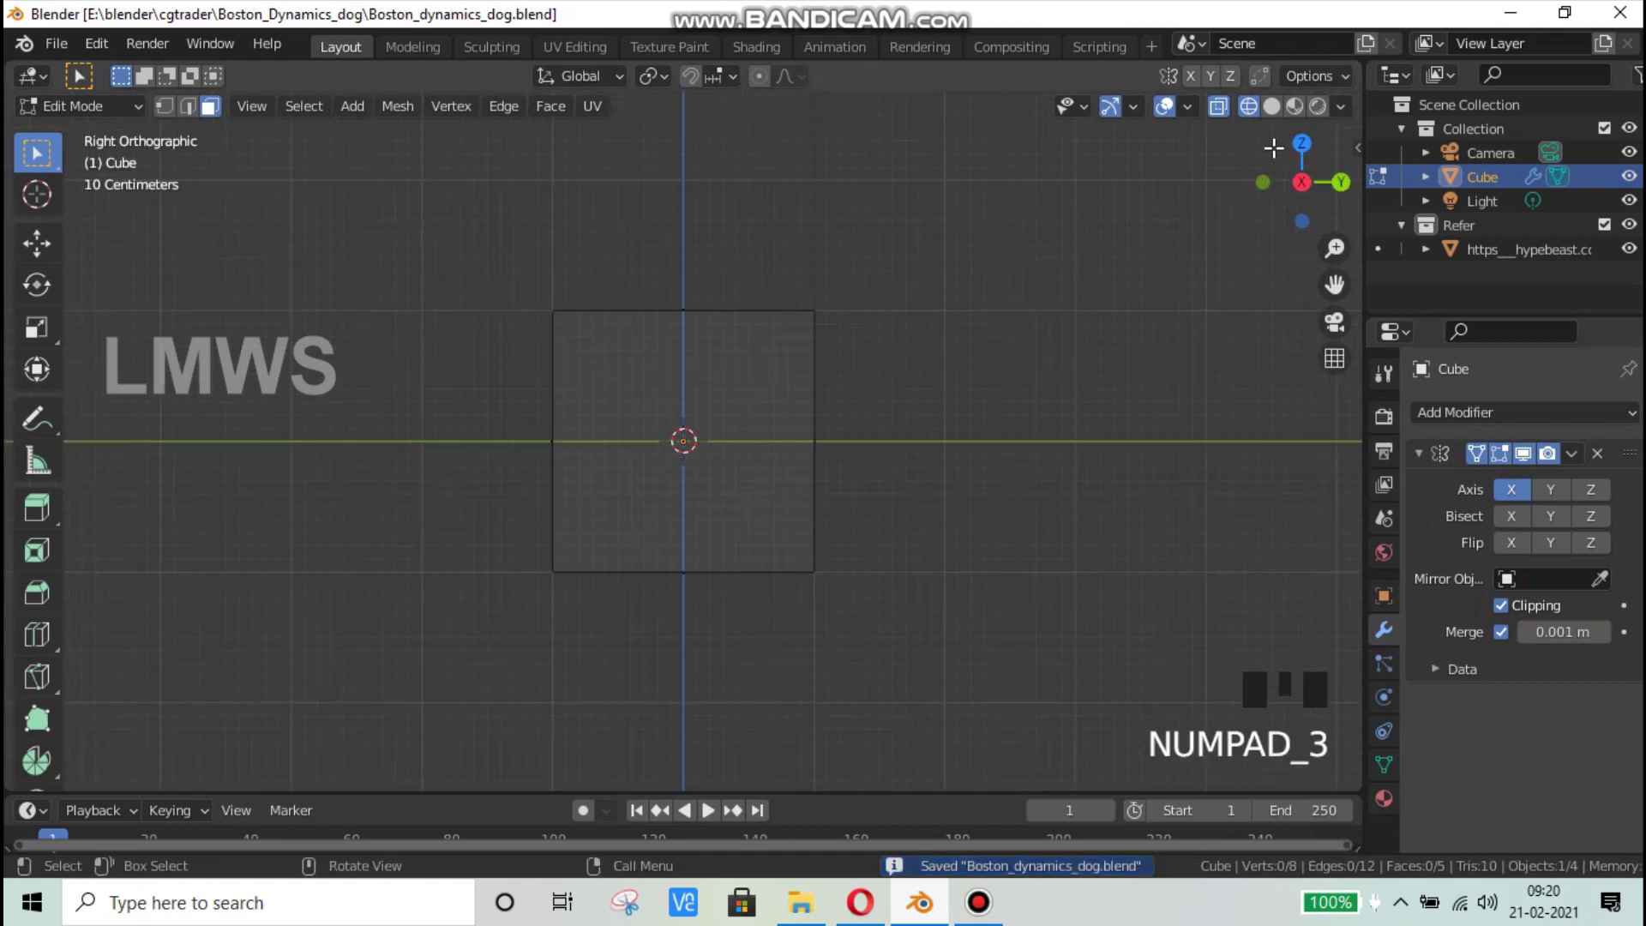
scroll(762, 469, "down", 3)
scroll(761, 469, "up", 1)
left_click(1276, 107)
left_click(1303, 107)
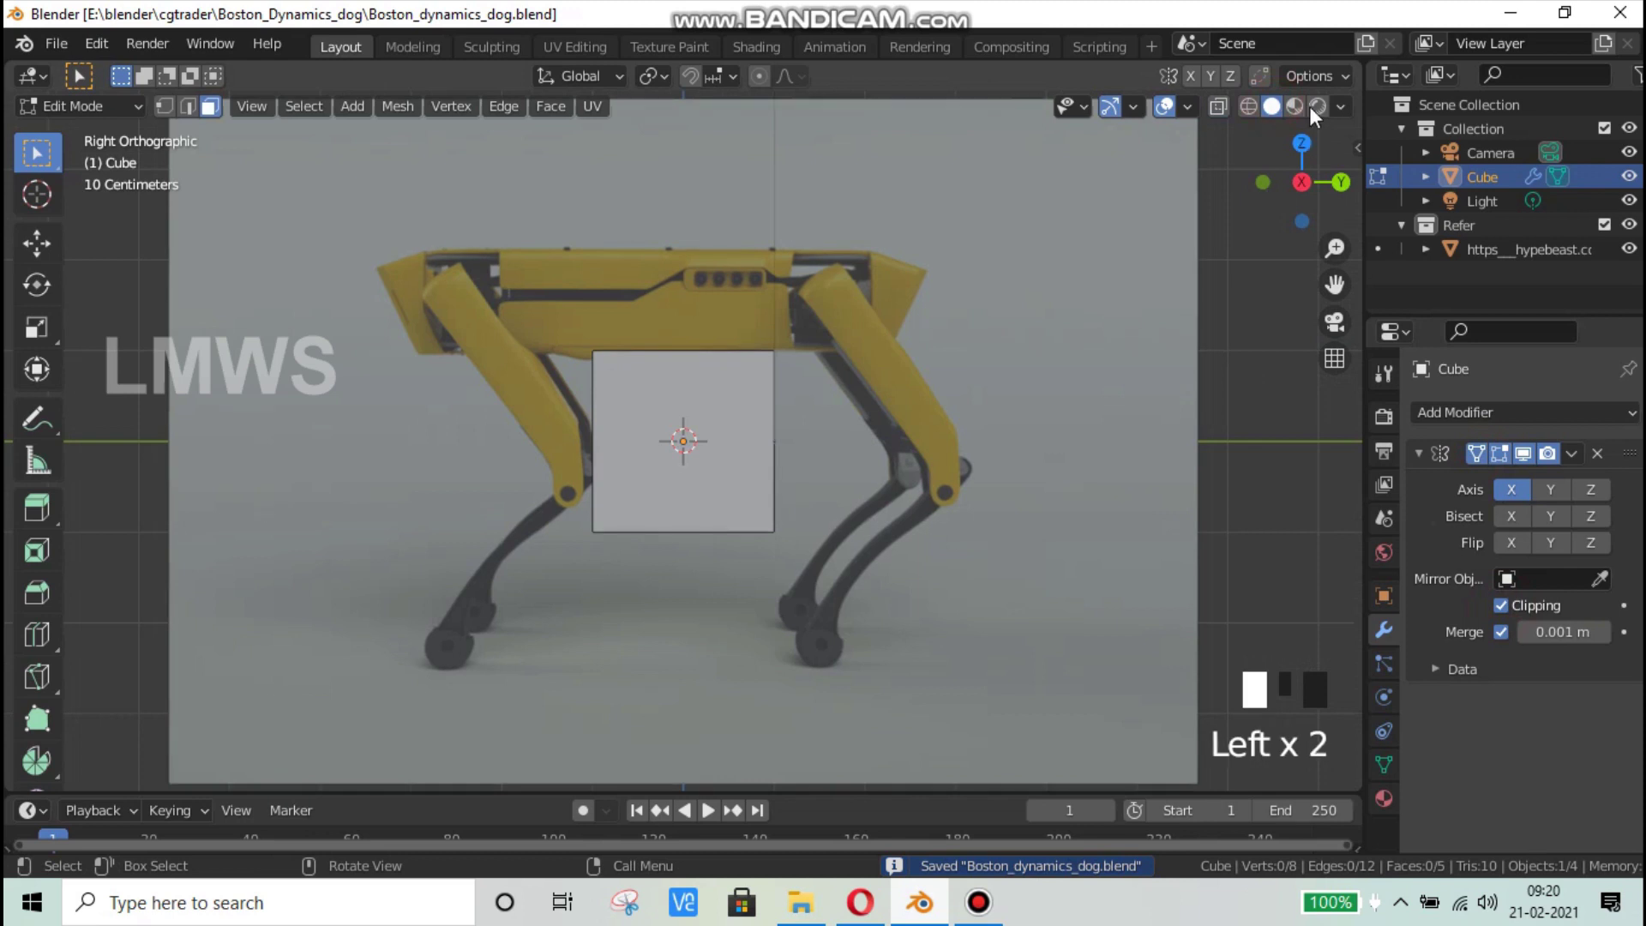
left_click(1343, 107)
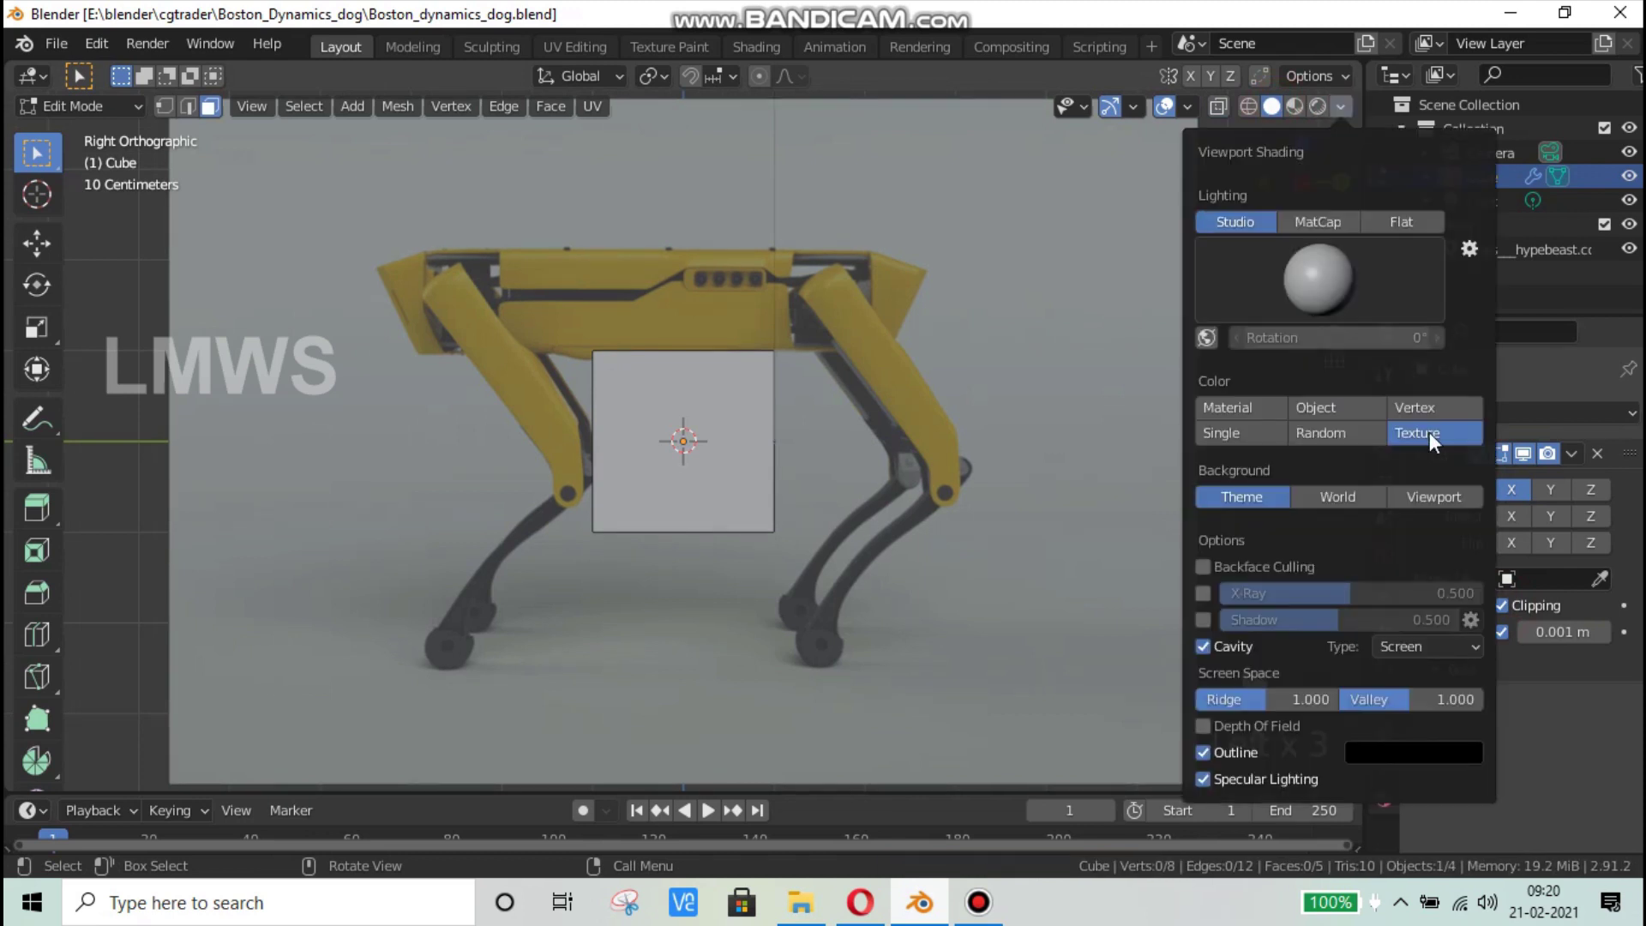
scroll(516, 359, "down", 1)
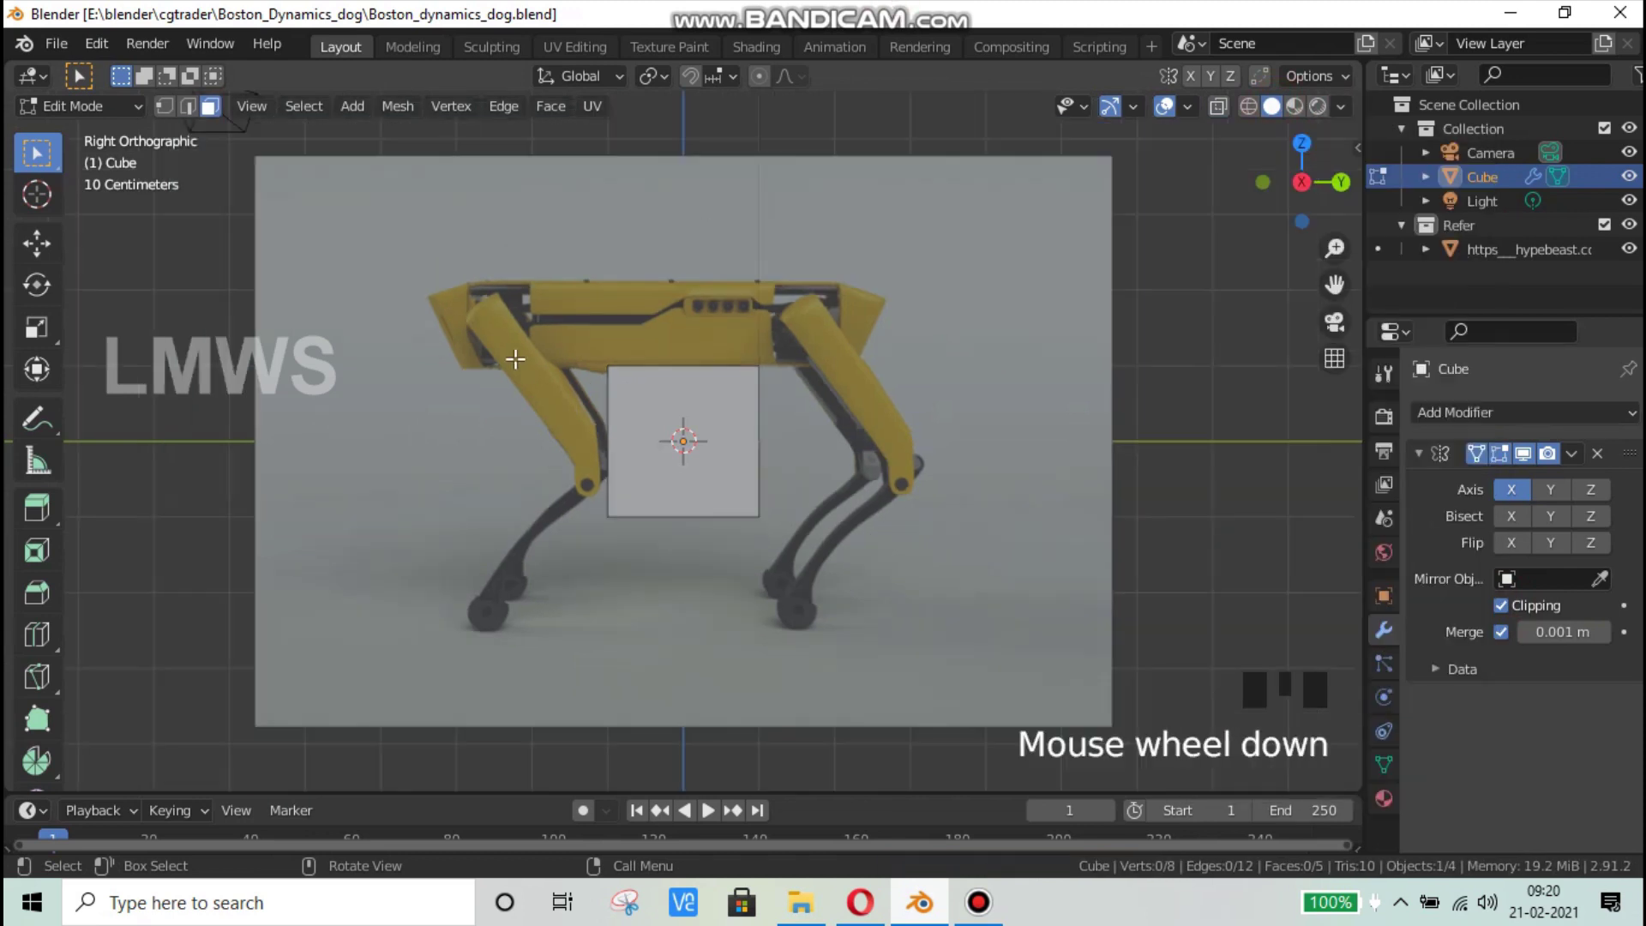
scroll(787, 361, "down", 2)
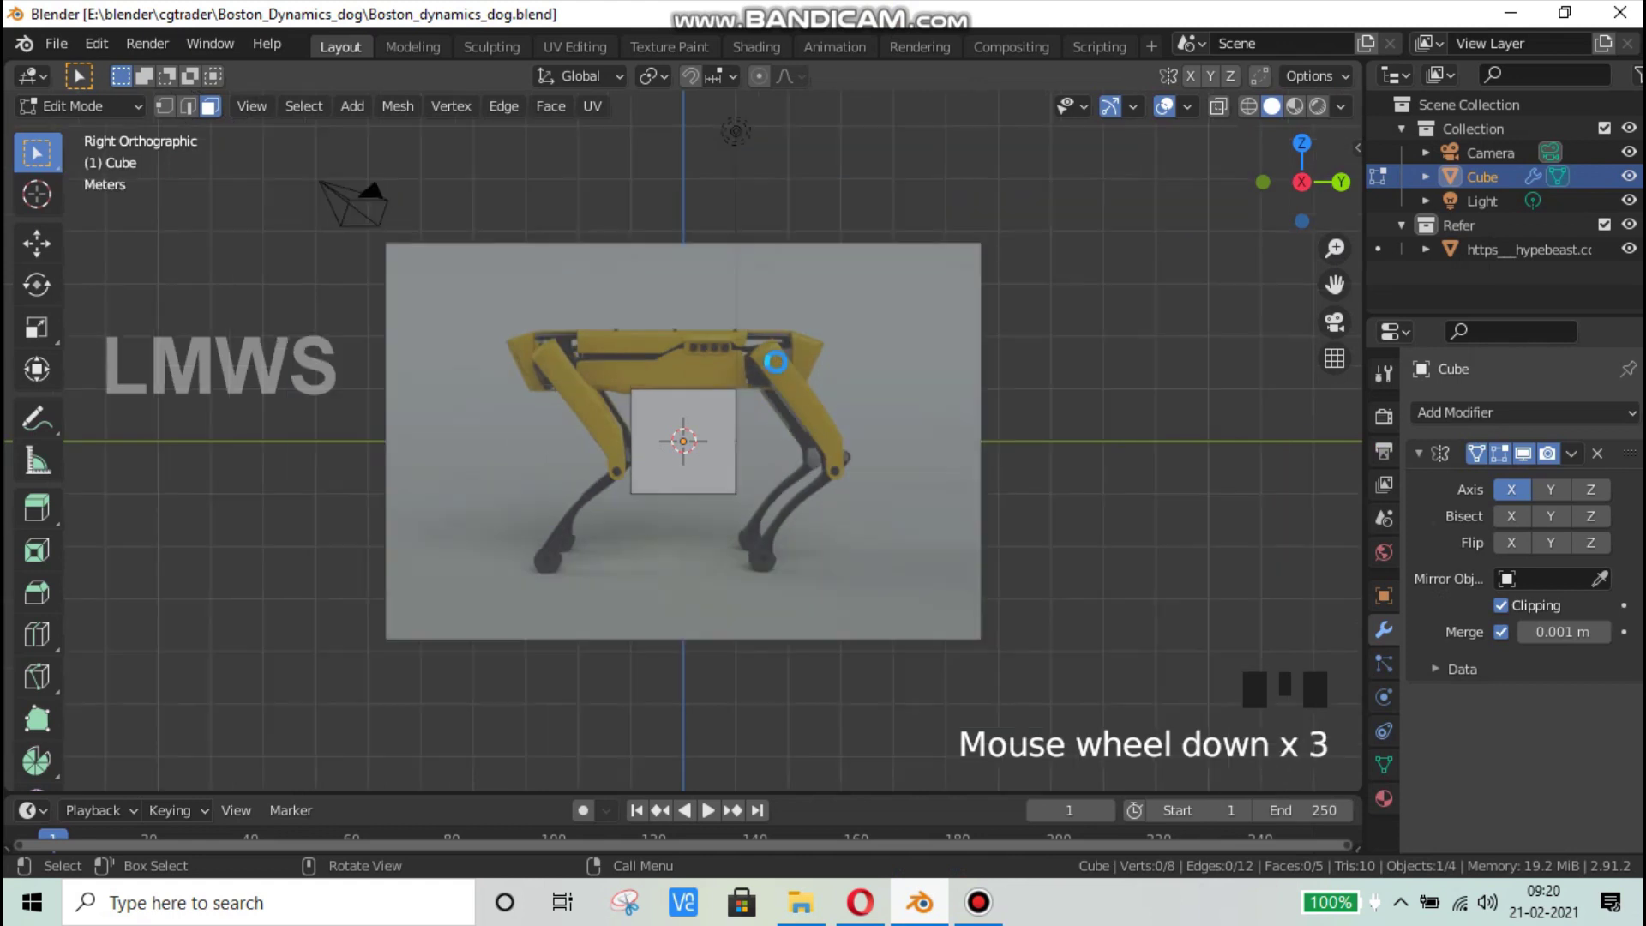
key("ctrl")
scroll(758, 395, "up", 1)
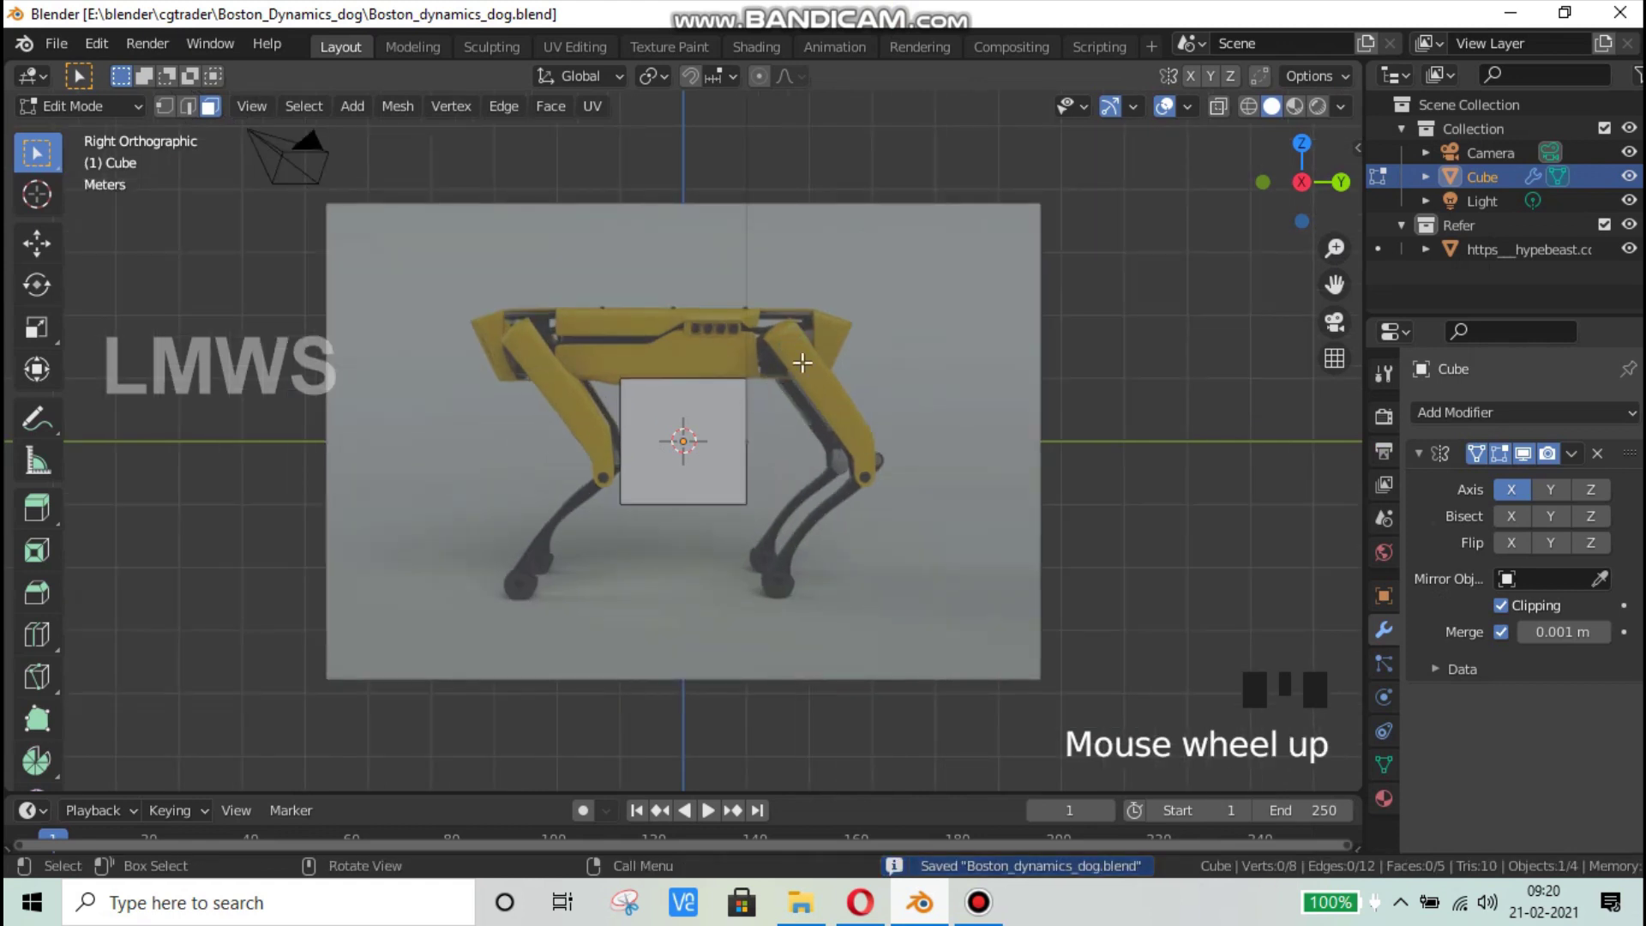
Step: Raise the reference image plane about 2.5 m along Z until the robot's feet stand on the Y axis, and return to editing the cube
key("Tab")
left_click(920, 306)
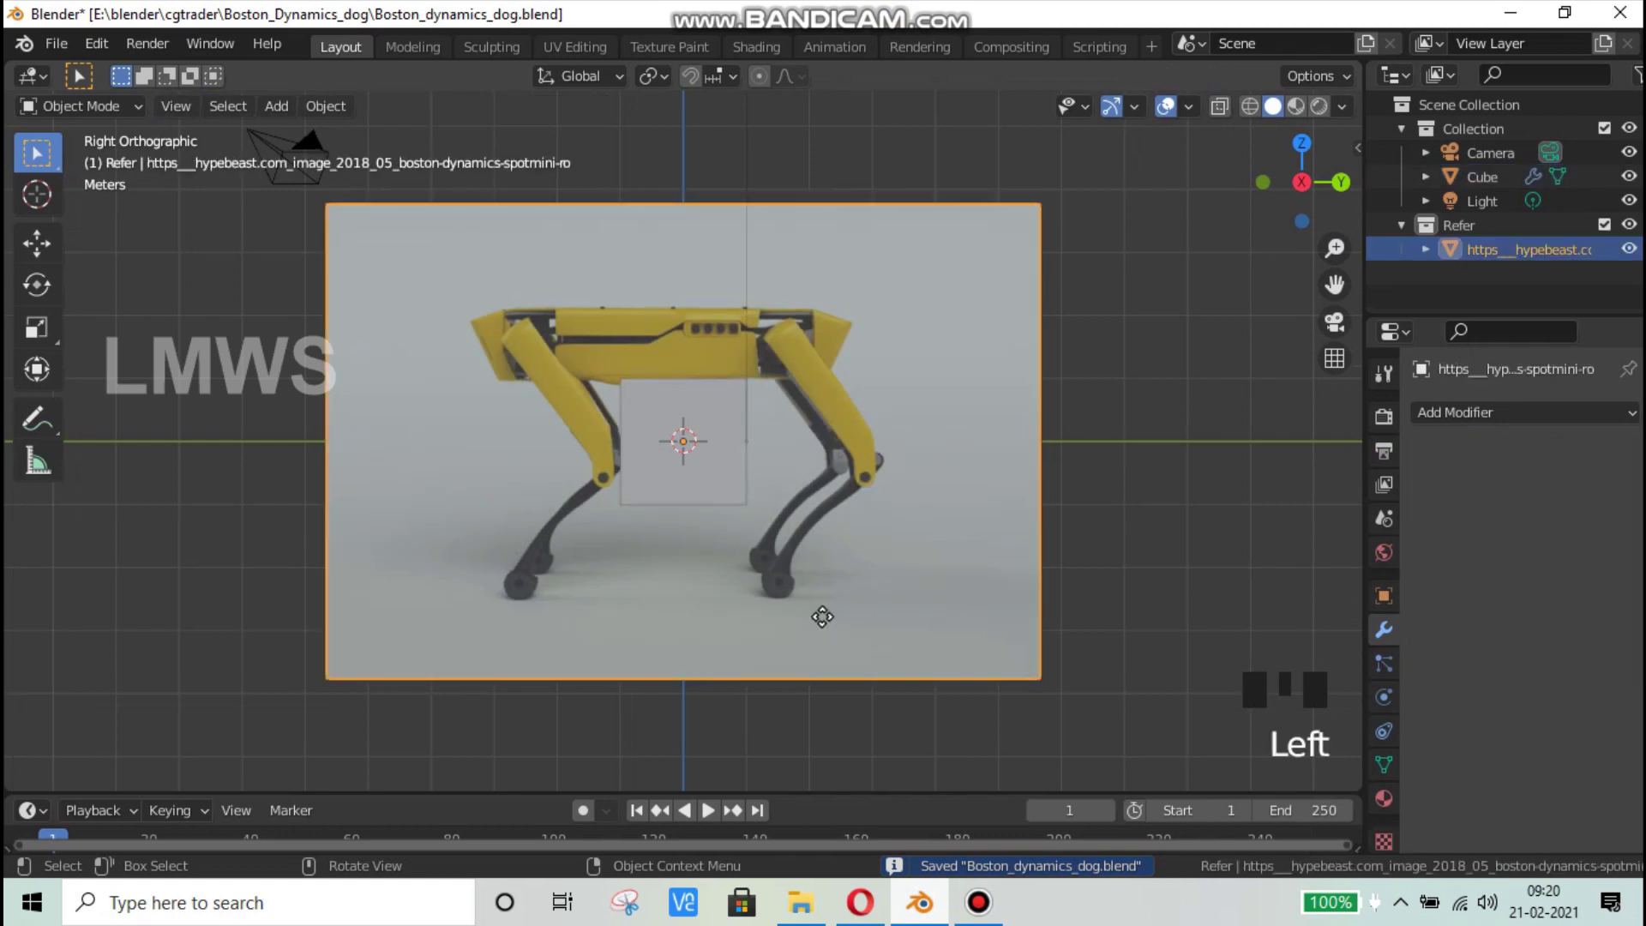
key("g")
key("z")
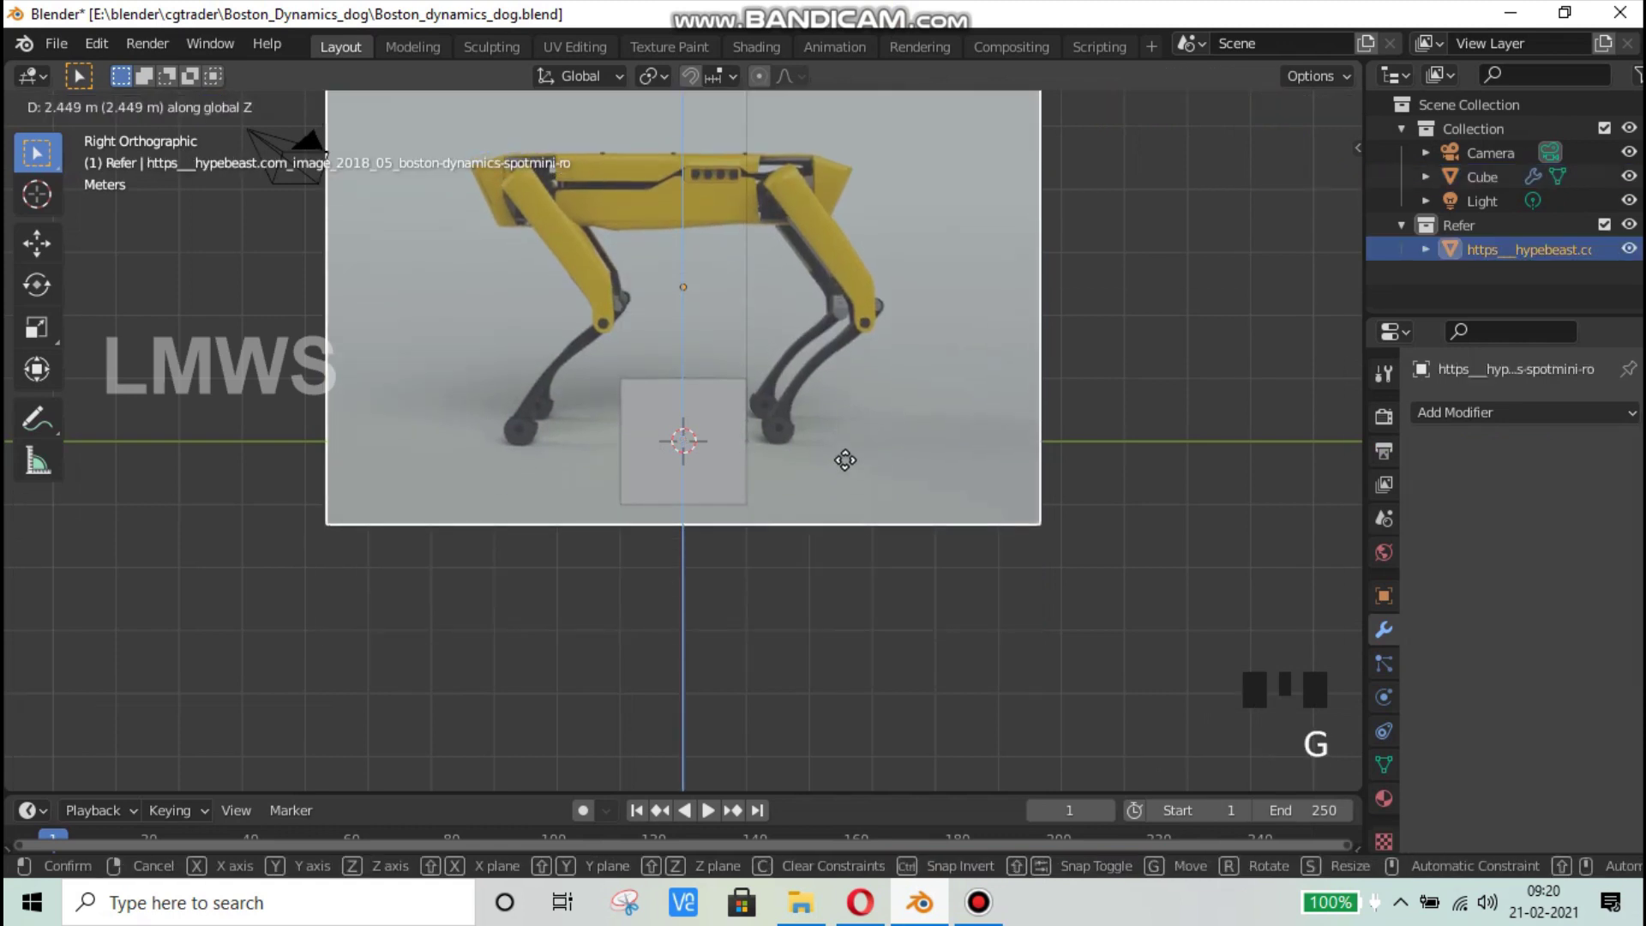
left_click(846, 462)
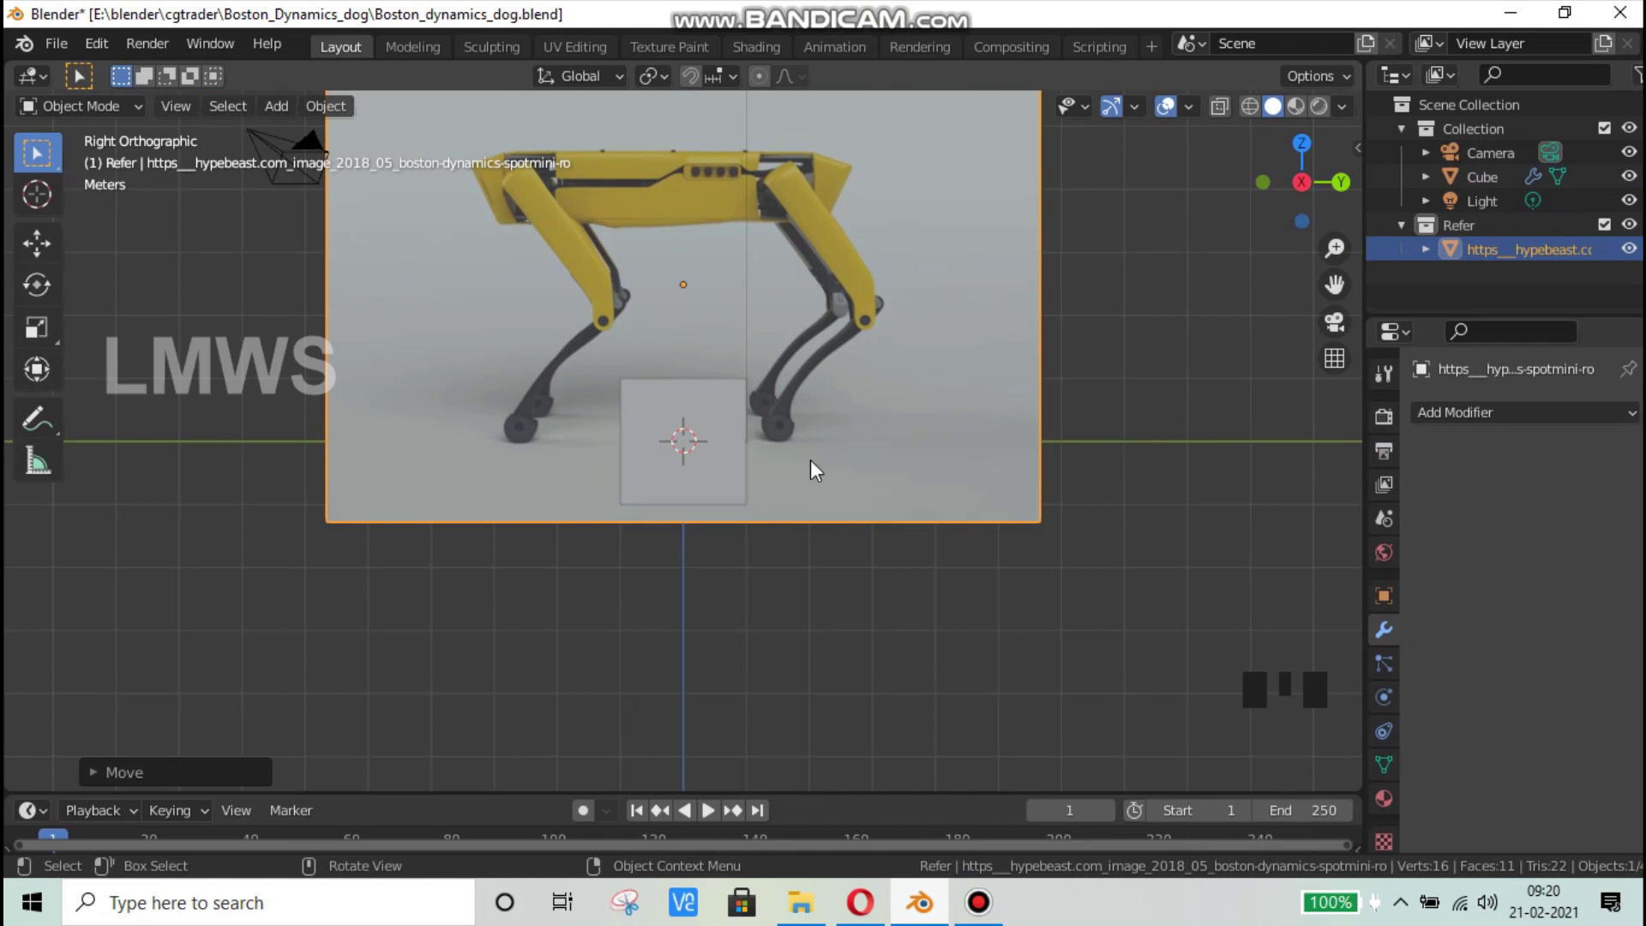
key("g")
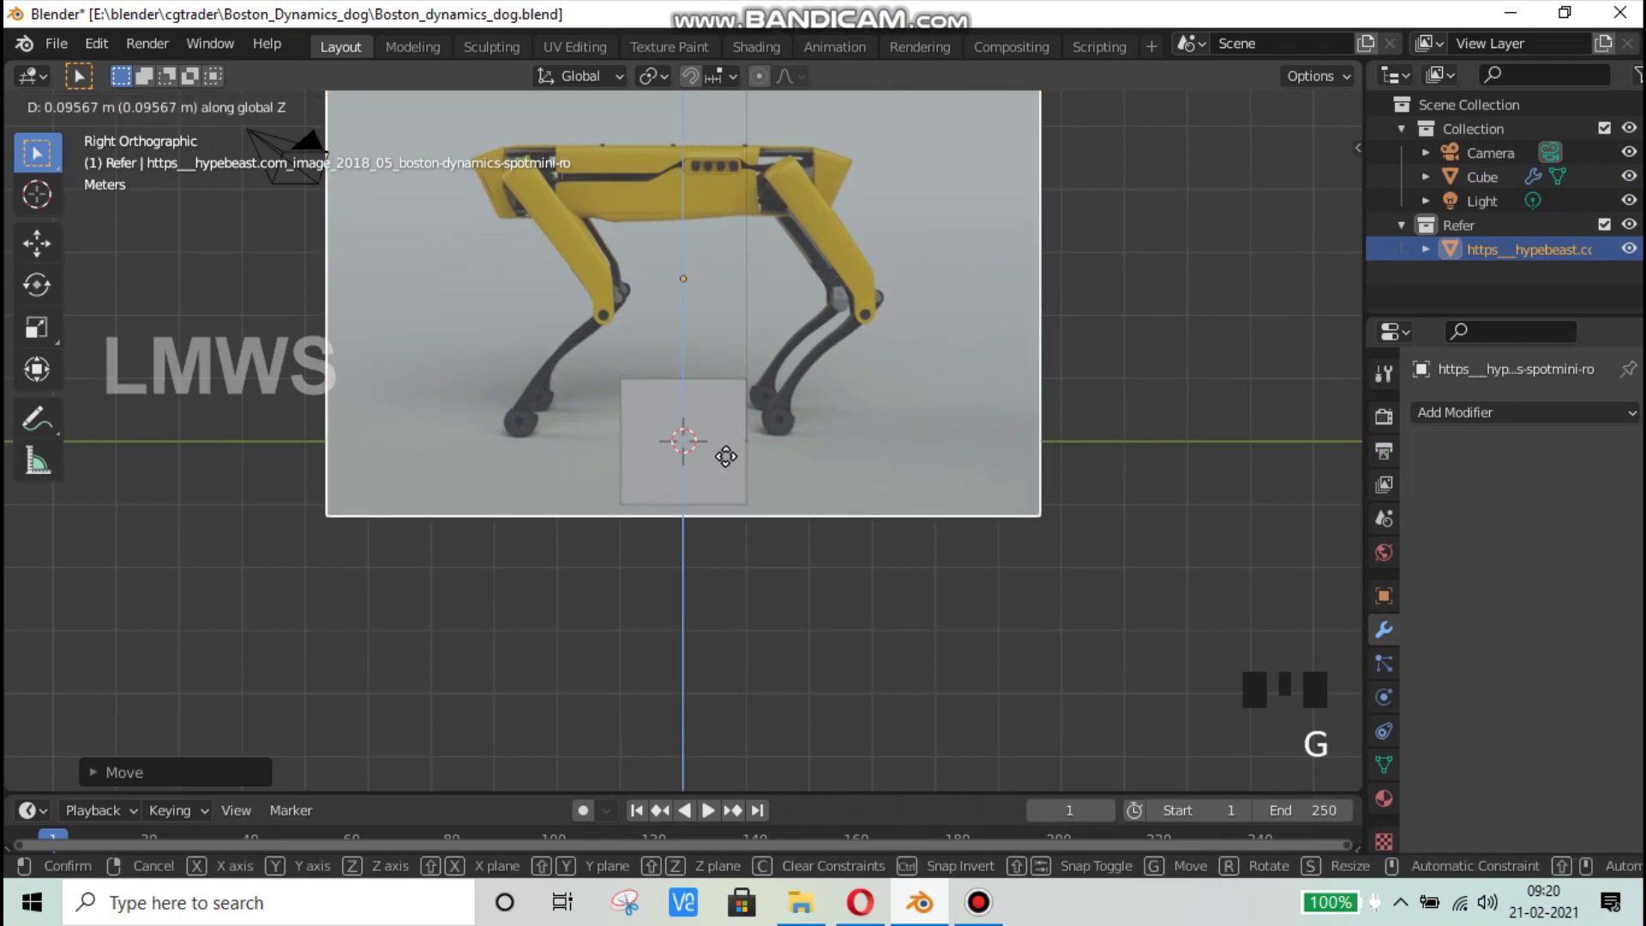
left_click(725, 461)
left_click(715, 386)
key("Tab")
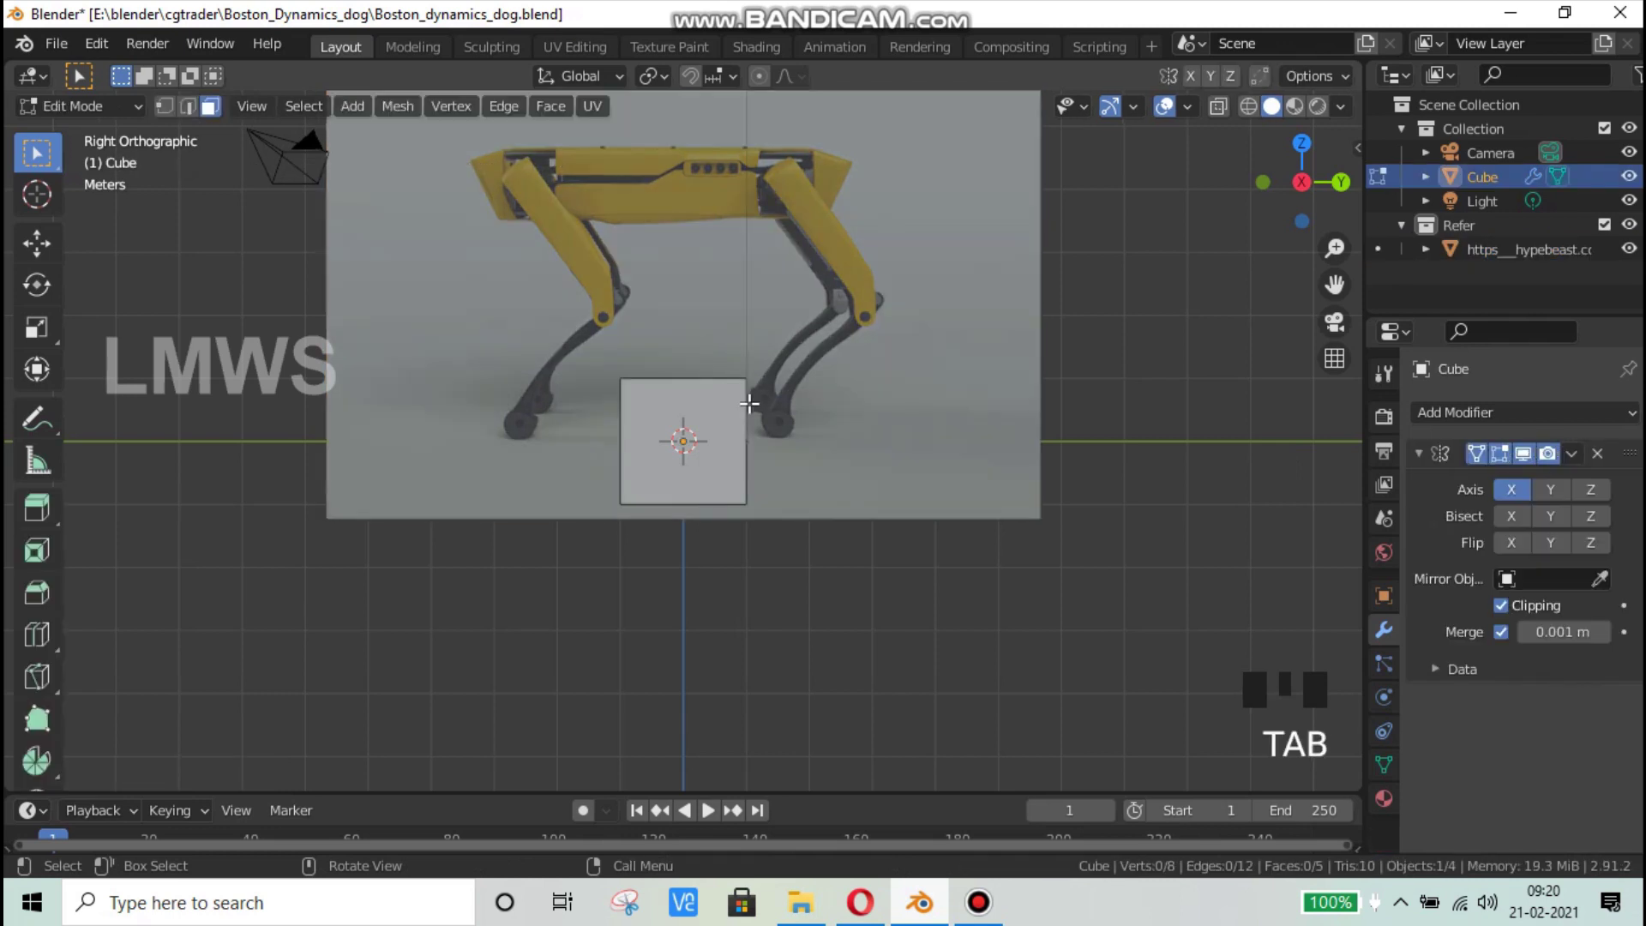
Step: Save the file and rename the cube object as Body
scroll(838, 419, "up", 3)
middle_click_drag(838, 420, 806, 698, "shift")
key("ctrl+s")
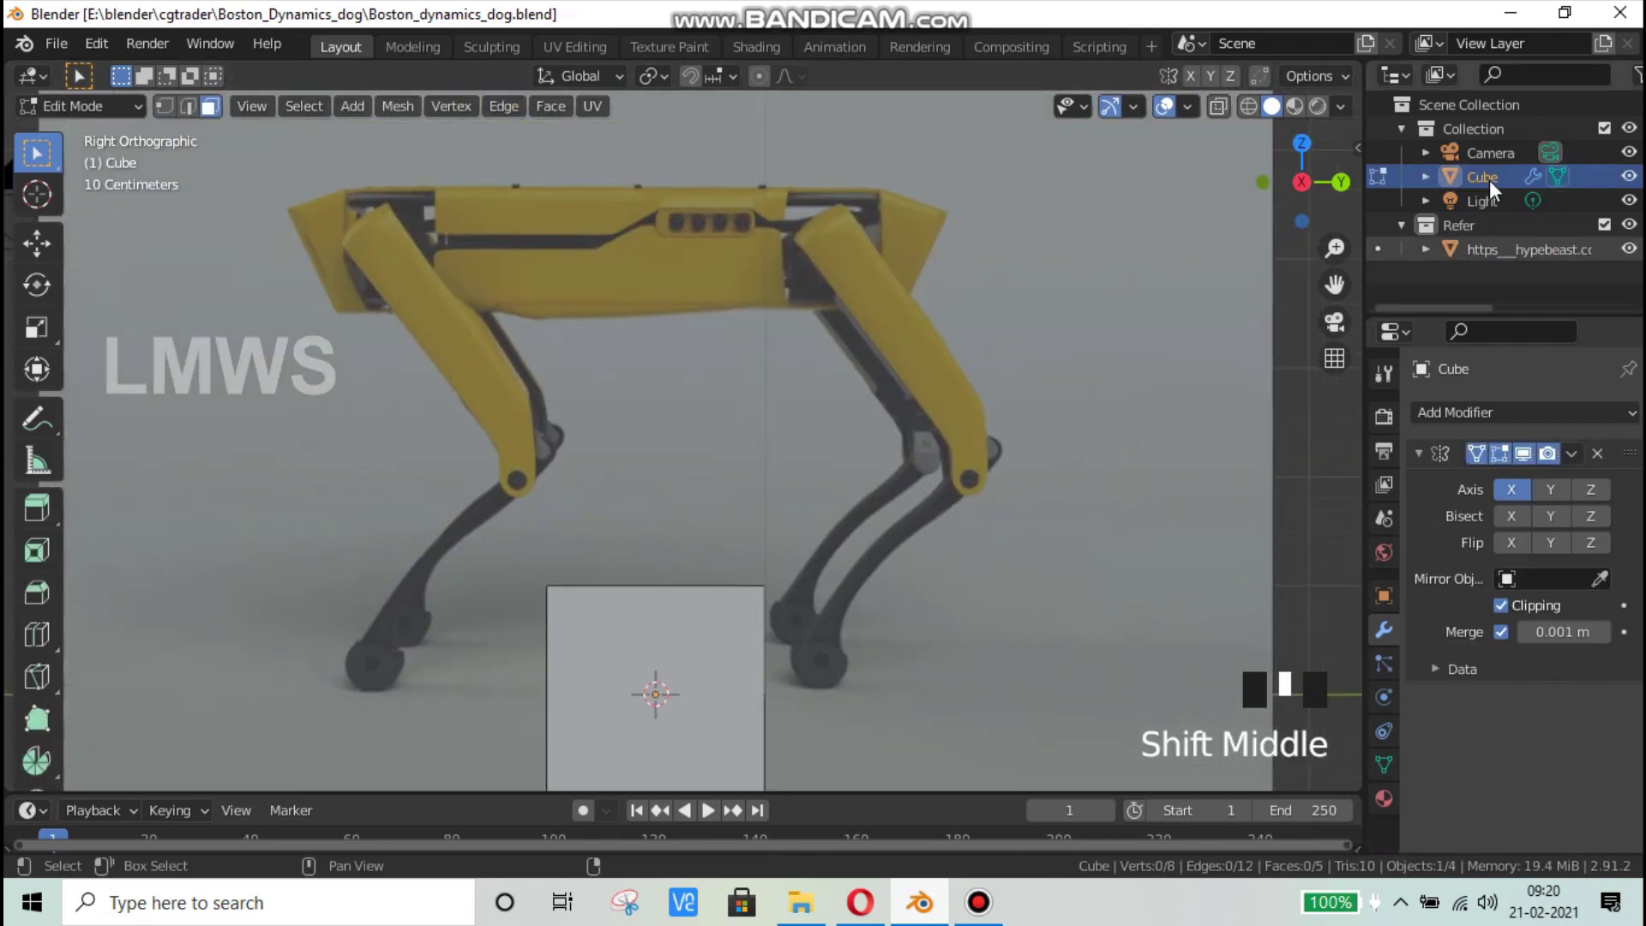
left_click(1488, 178)
double_click(1487, 177)
type("Bo")
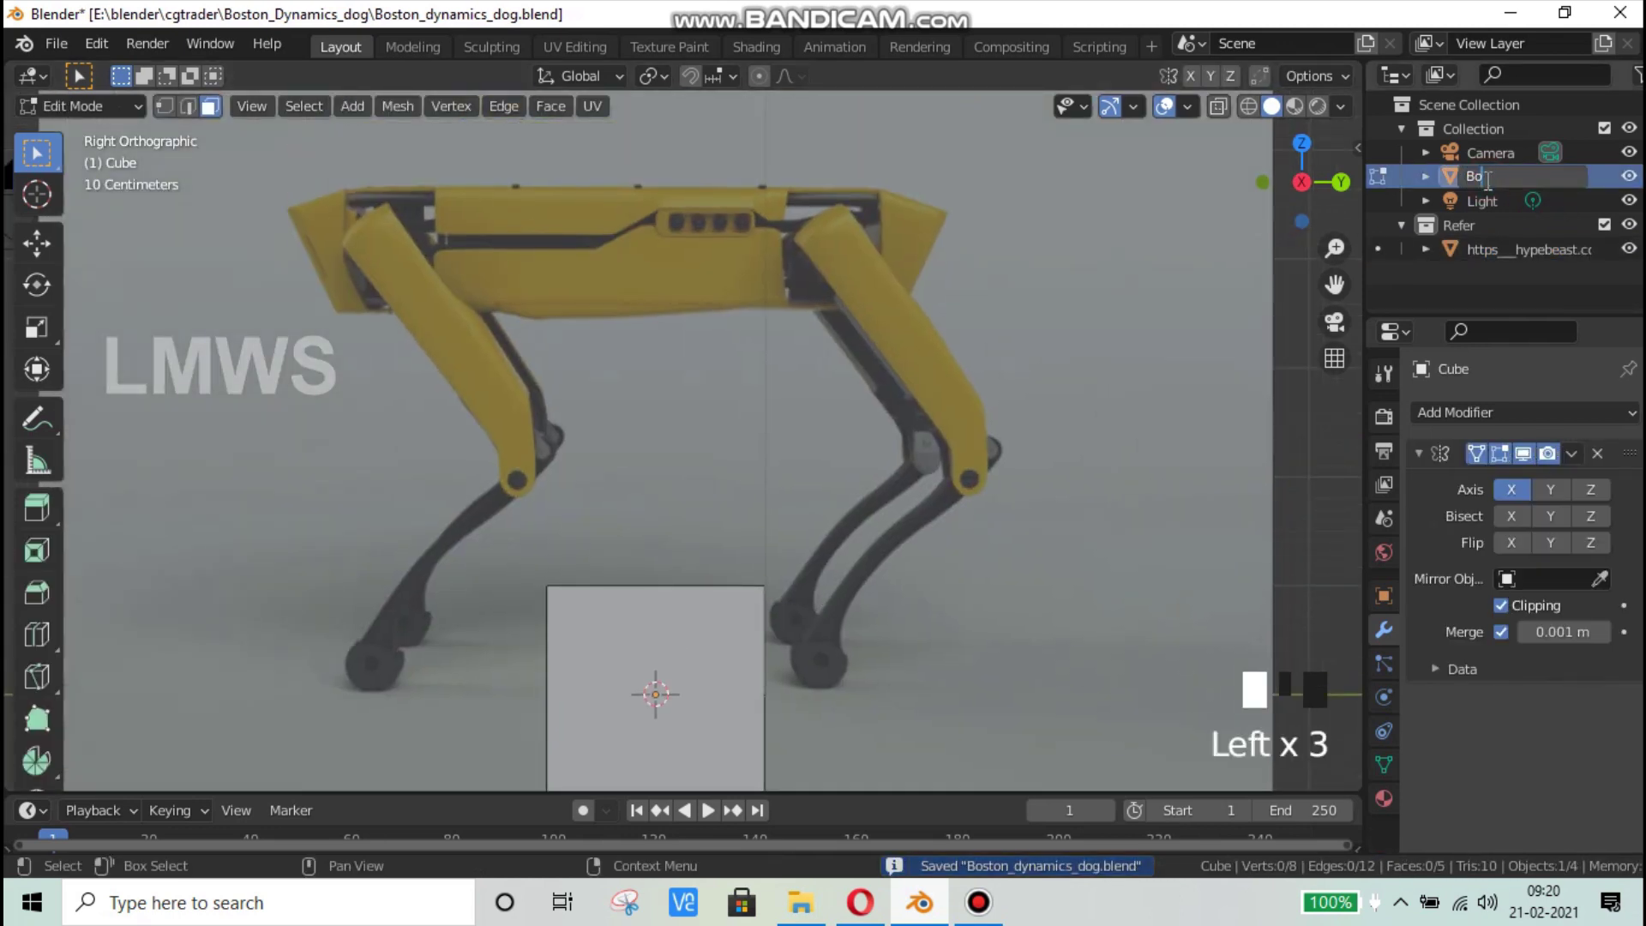
type("dy")
key("Return")
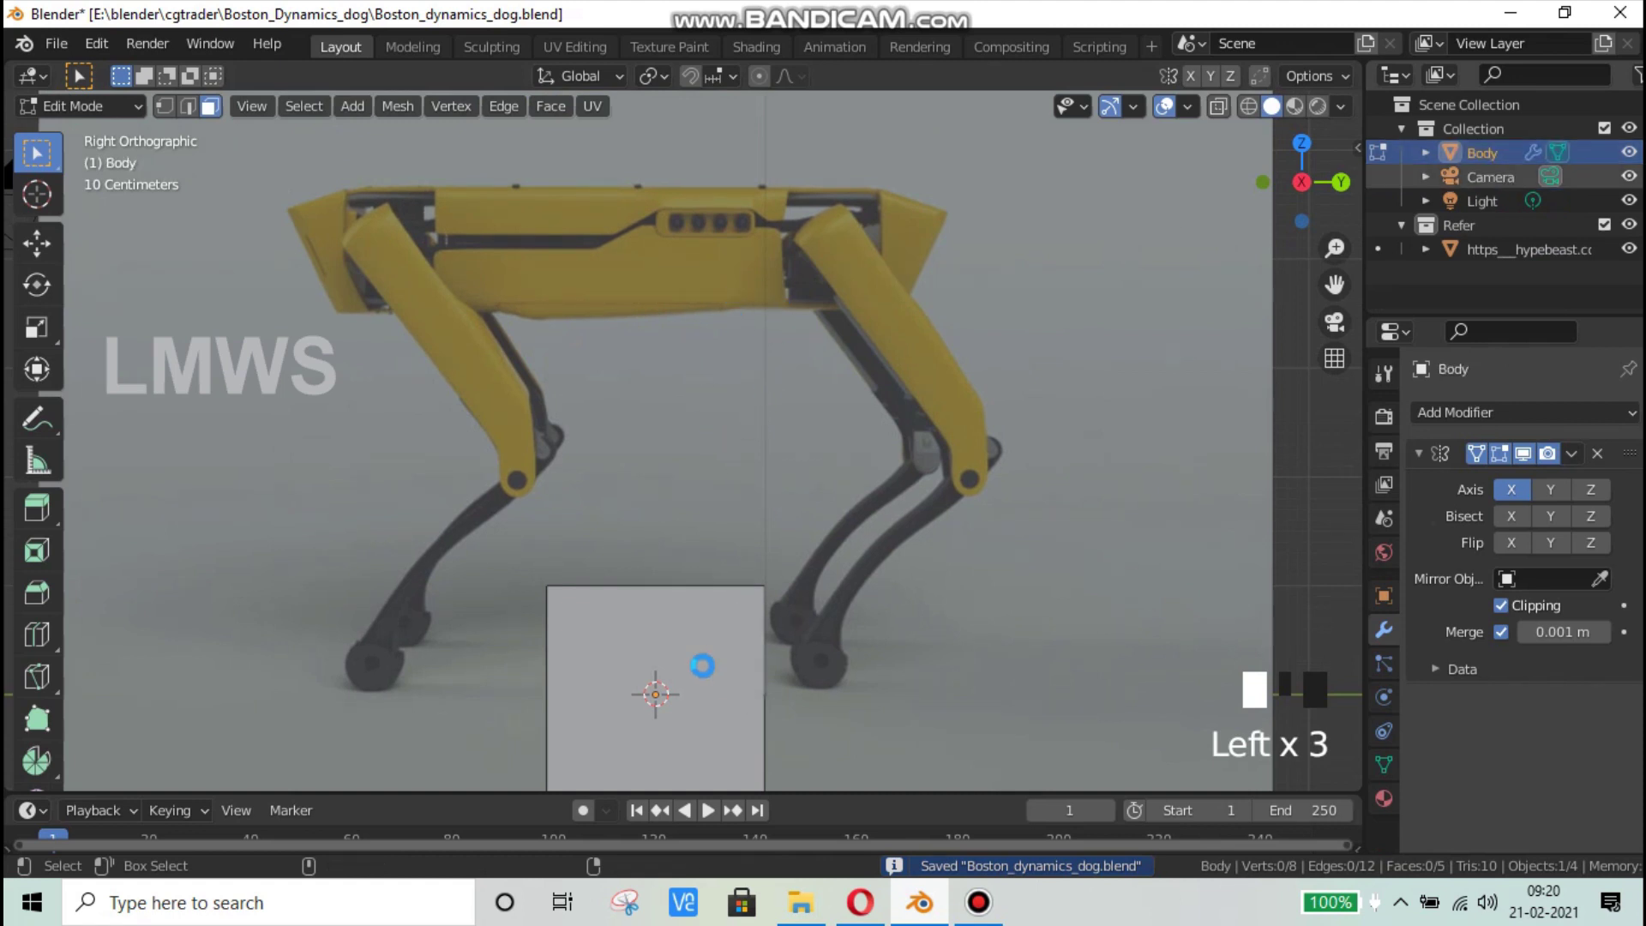
Step: Move the entire Body mesh up about 3.95 m along Z onto the robot's torso in the reference
scroll(481, 447, "down", 2)
scroll(481, 447, "up", 1)
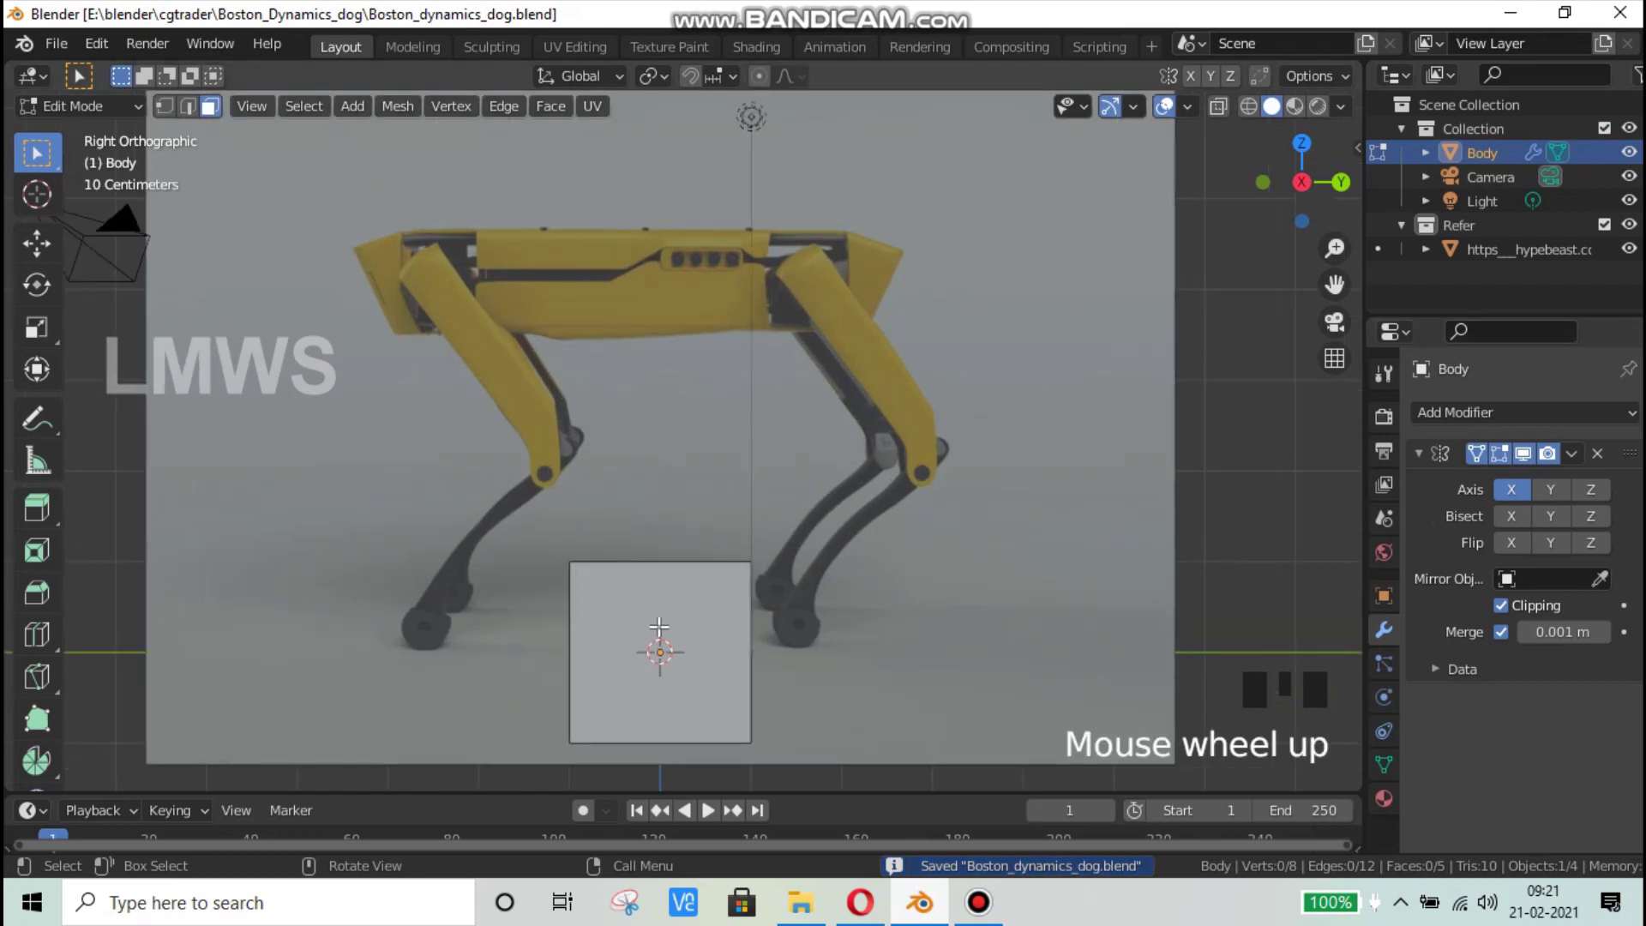
key("a")
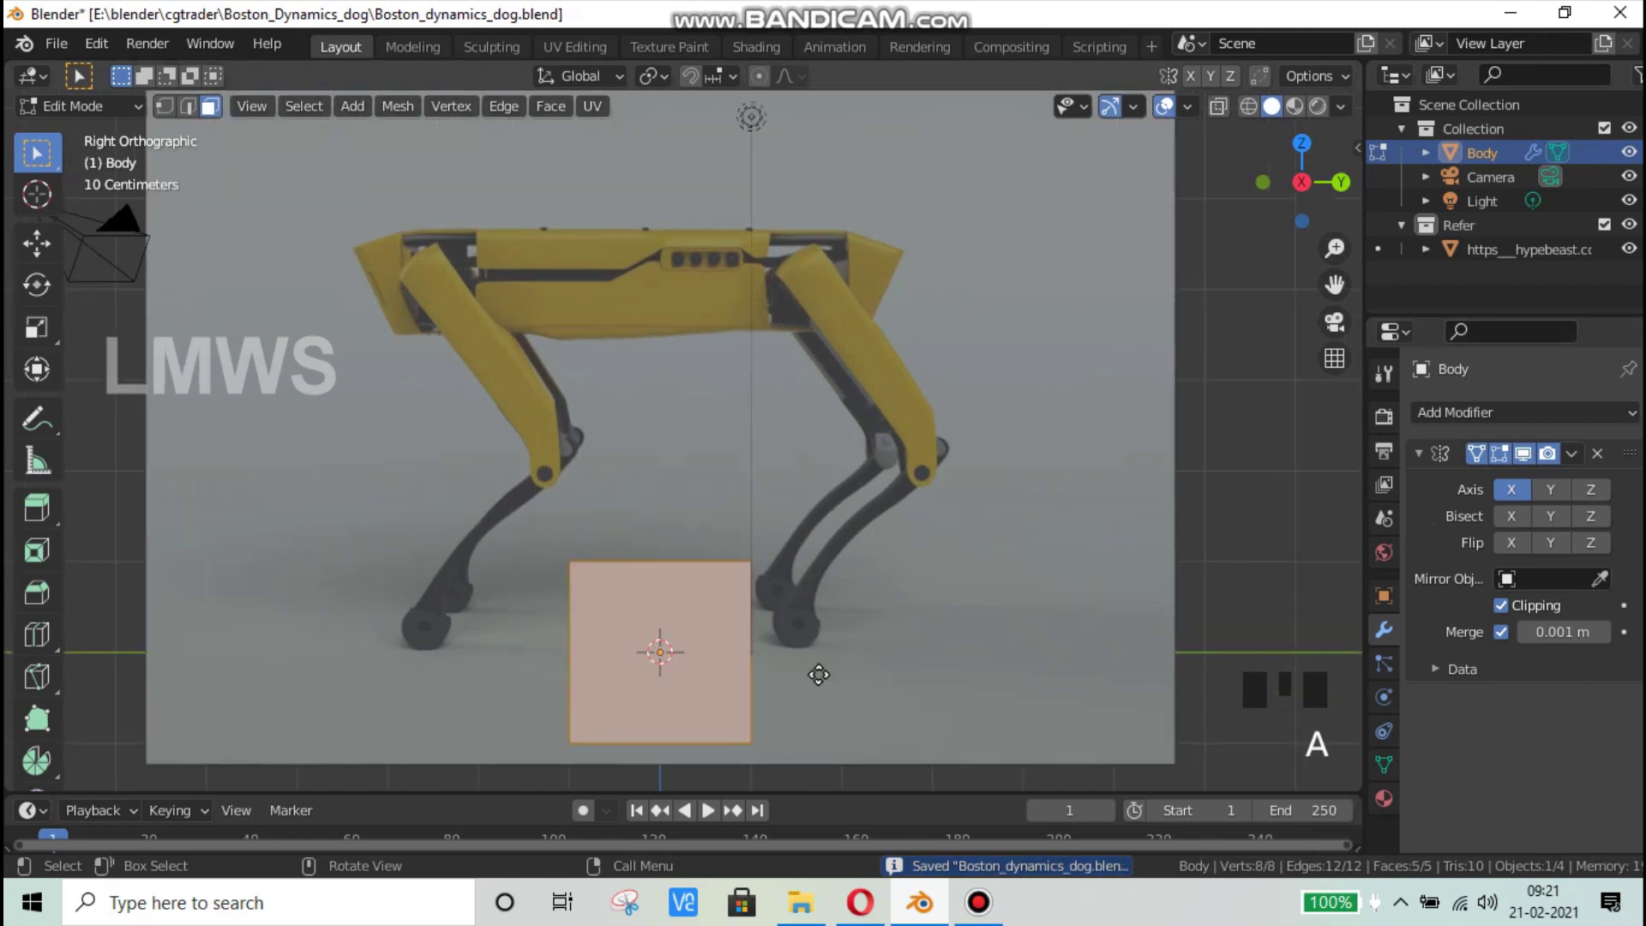
key("g")
key("z")
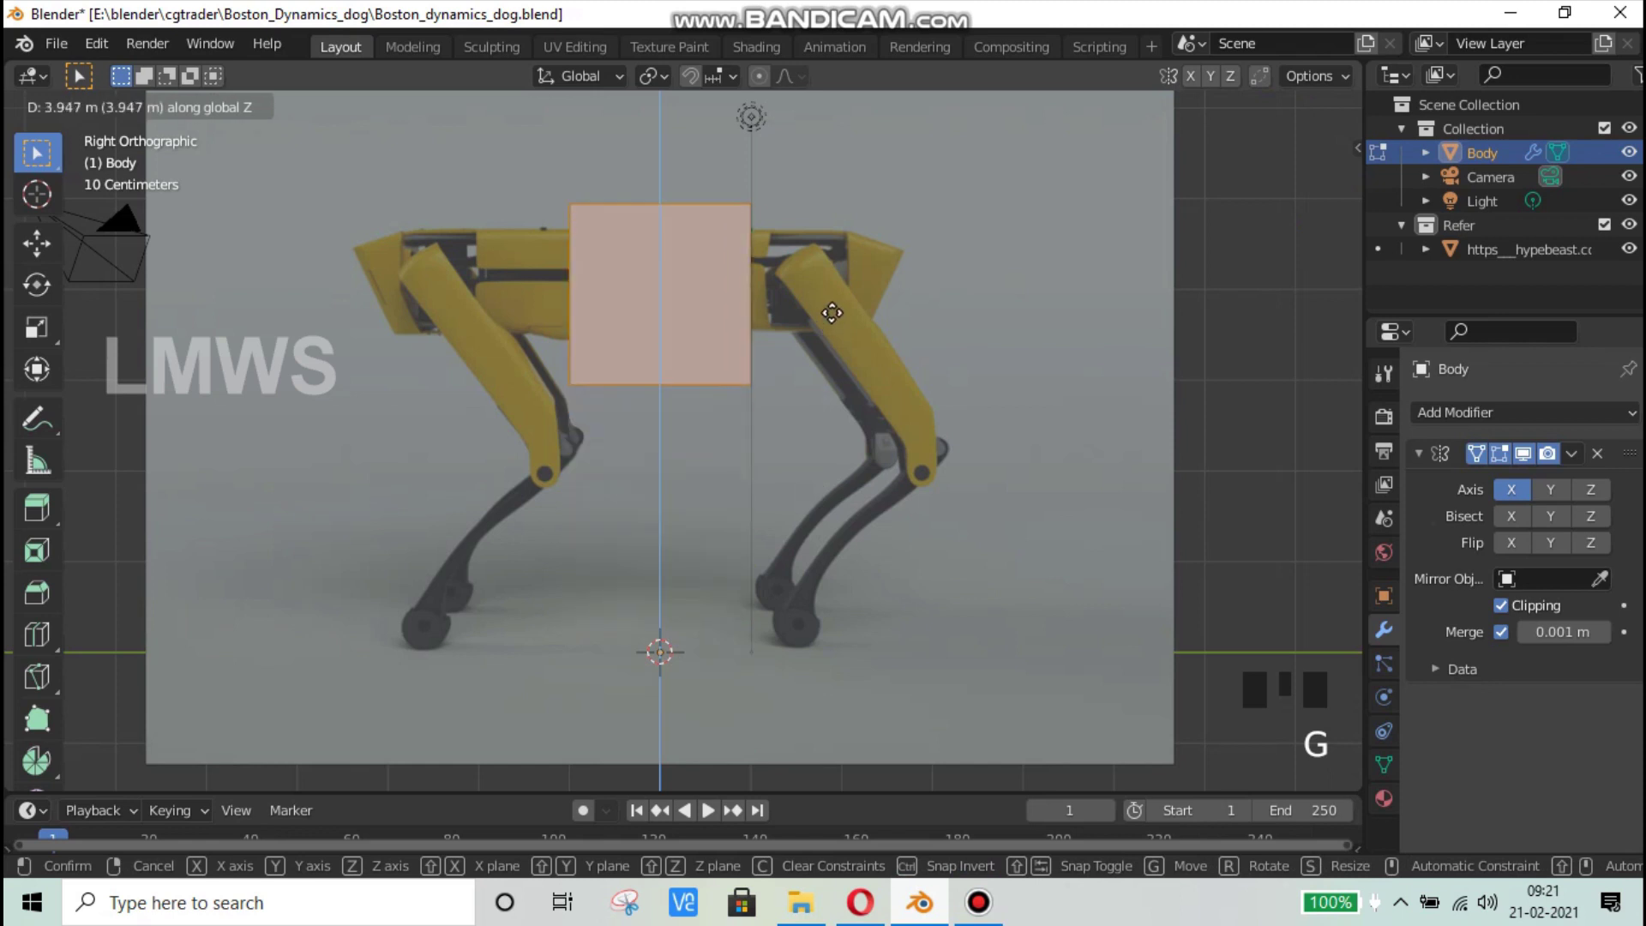
left_click(831, 311)
scroll(919, 300, "up", 2)
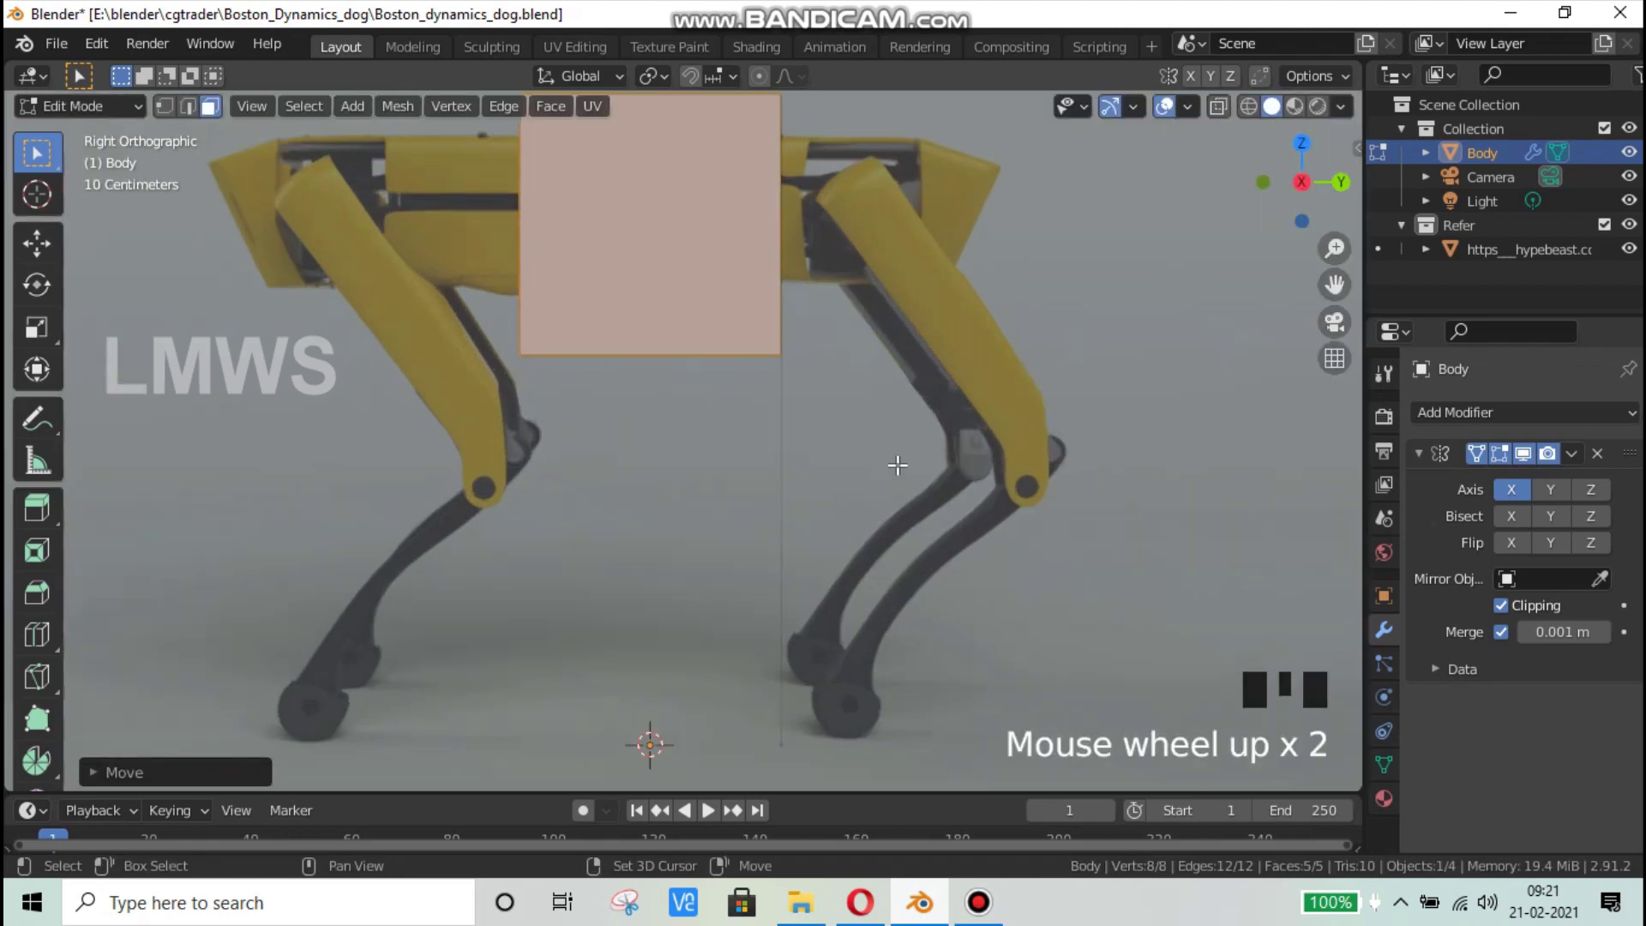
middle_click_drag(897, 463, 873, 688, "shift")
Step: Turn on X-ray display and scale the Body mesh down along Z towards the height of the torso
left_click(681, 534)
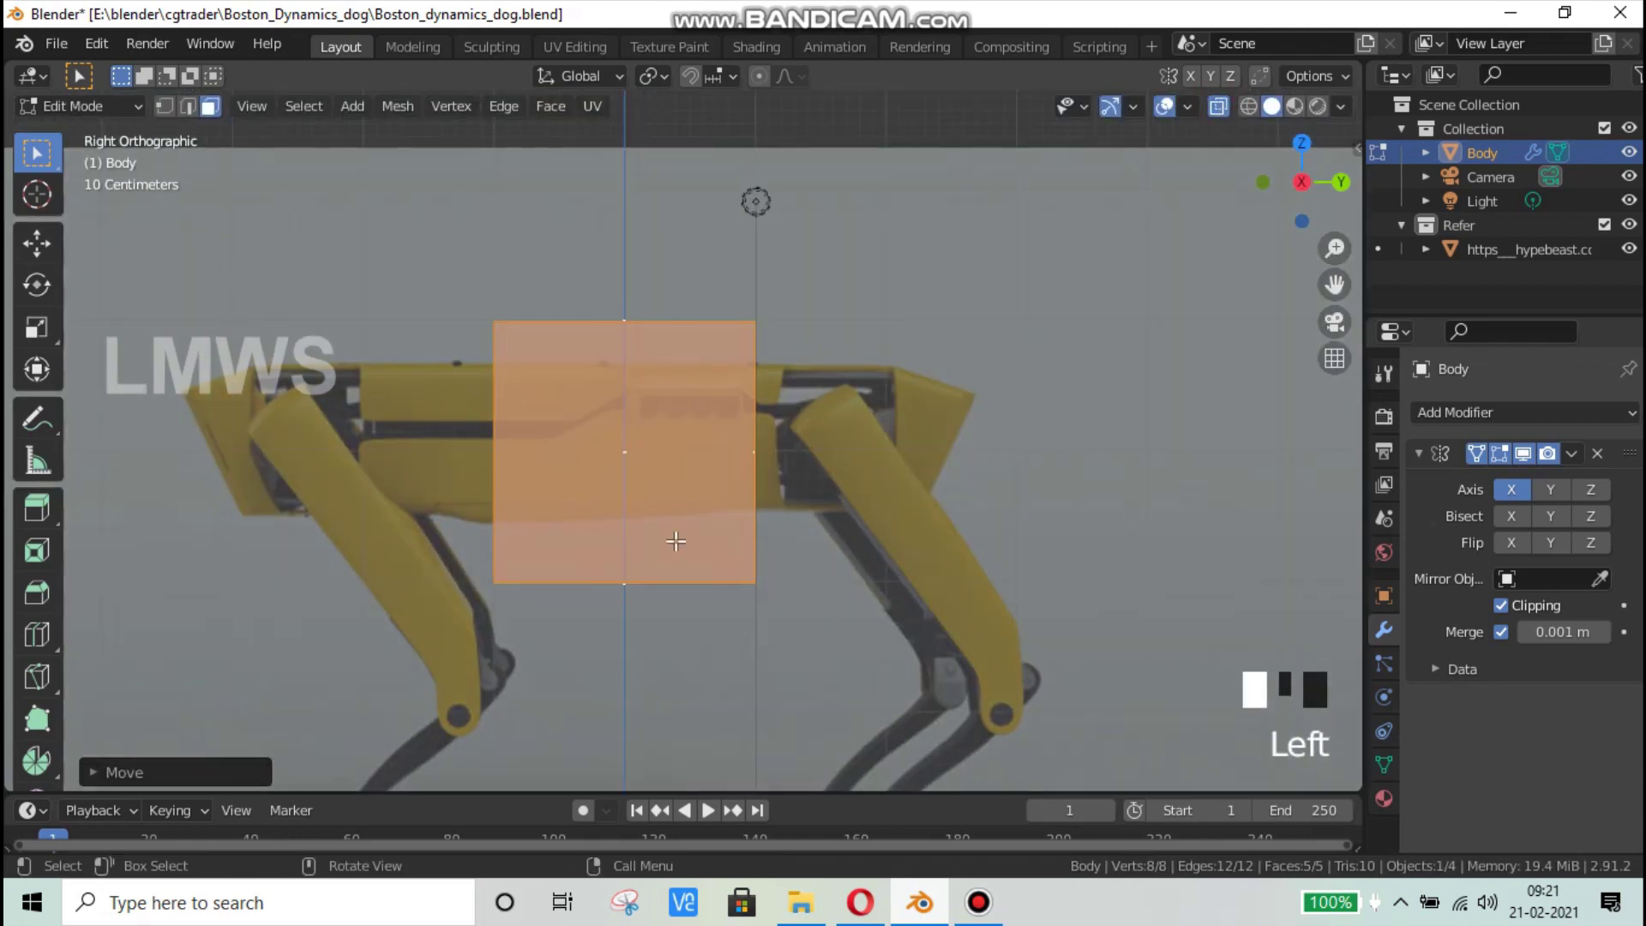
scroll(676, 540, "up", 1)
key("s")
key("z")
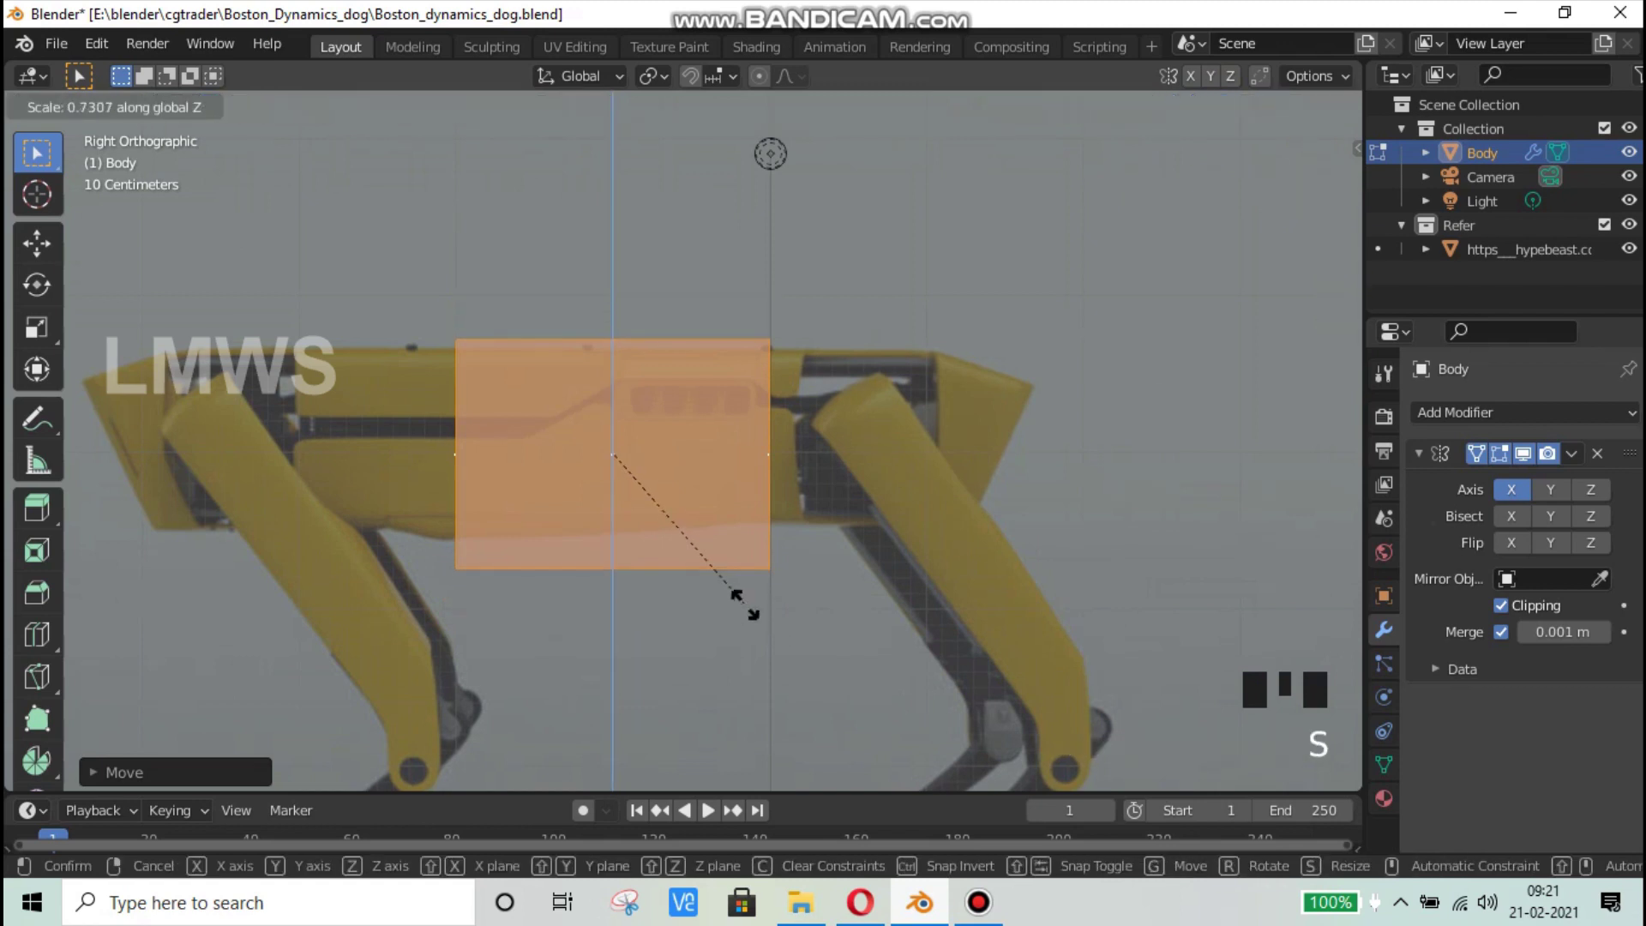
left_click(729, 583)
left_click(703, 513)
scroll(736, 525, "up", 2)
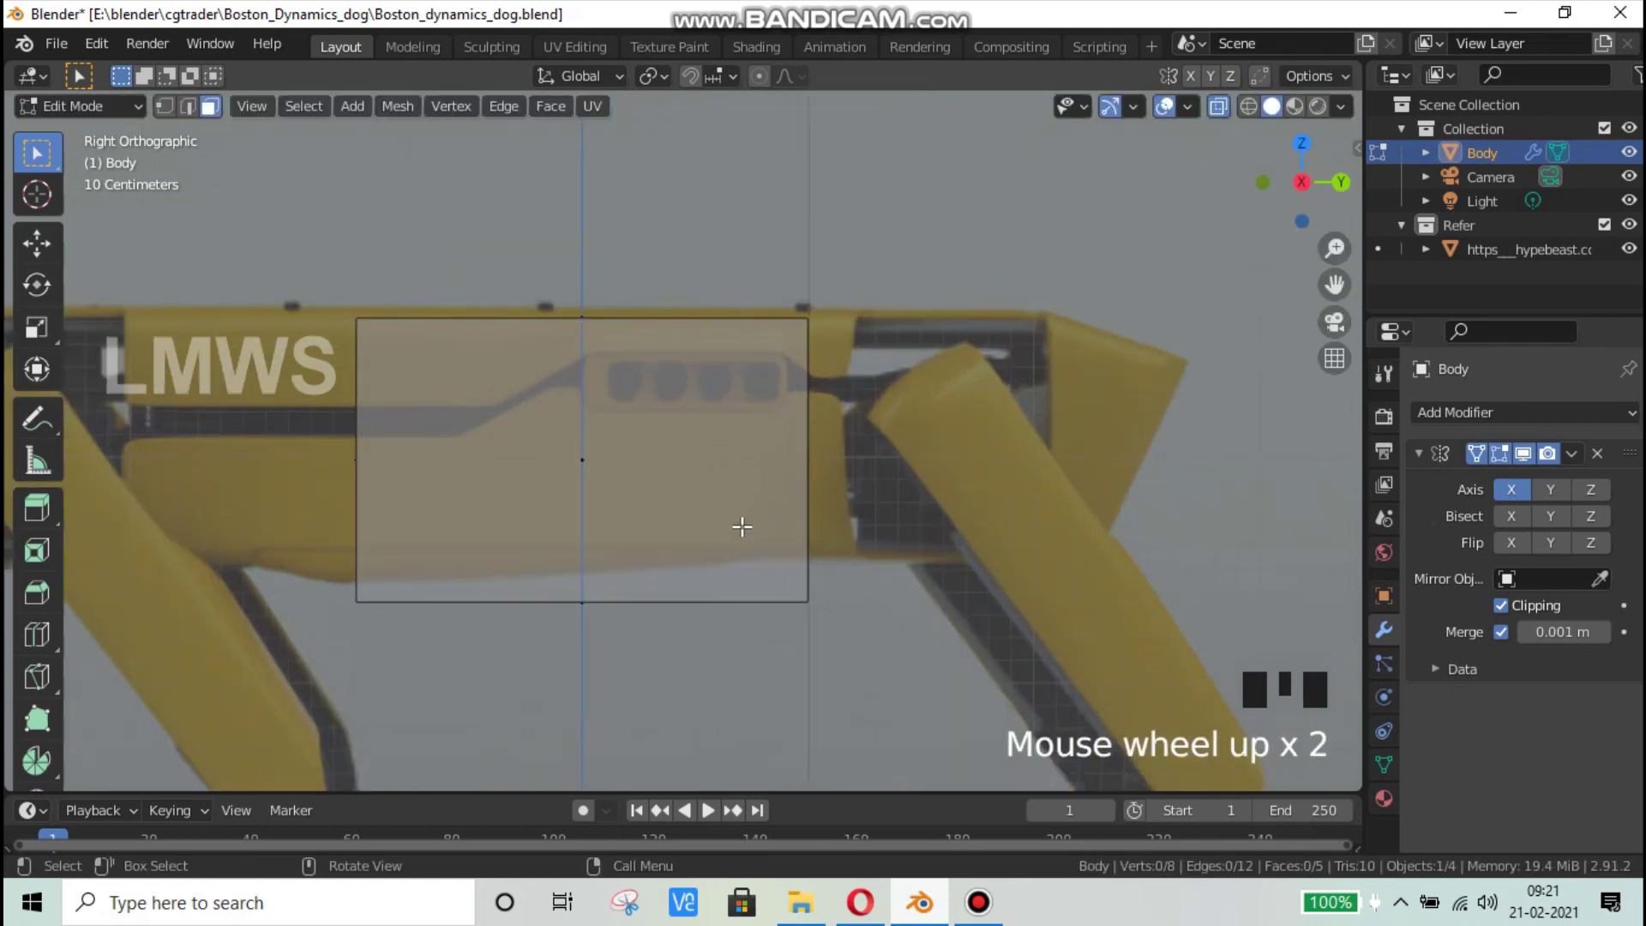
Step: Scale the whole mesh slightly smaller along Z and shift it up to fit the torso's top and bottom edges
key("a")
key("s")
key("z")
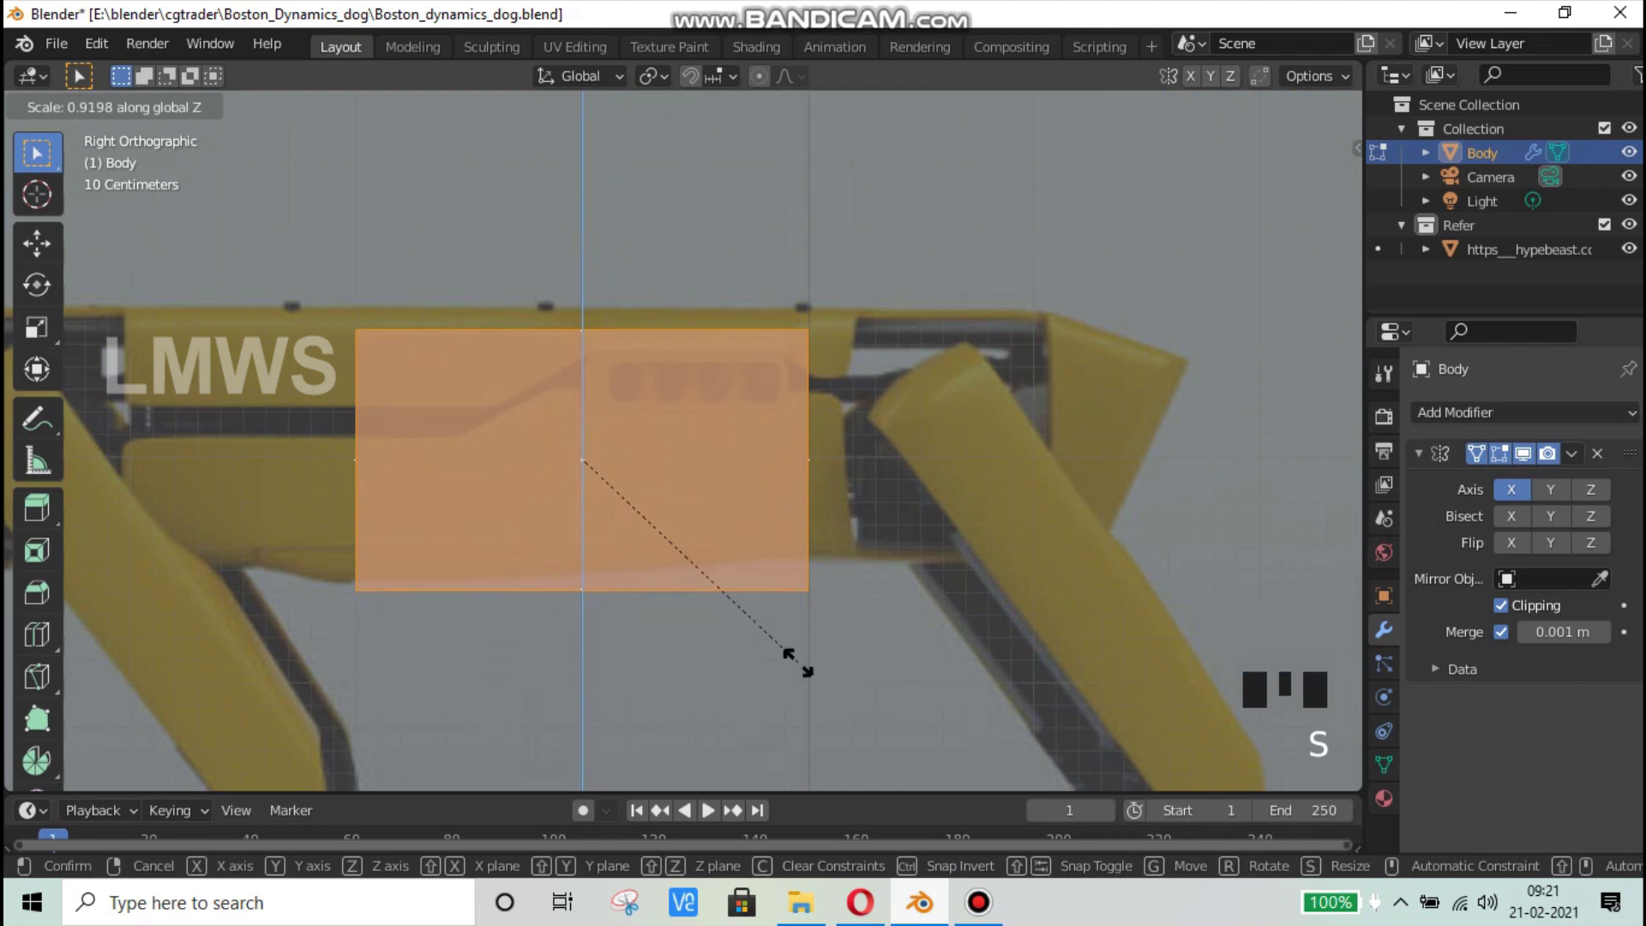
left_click(804, 661)
key("g")
key("z")
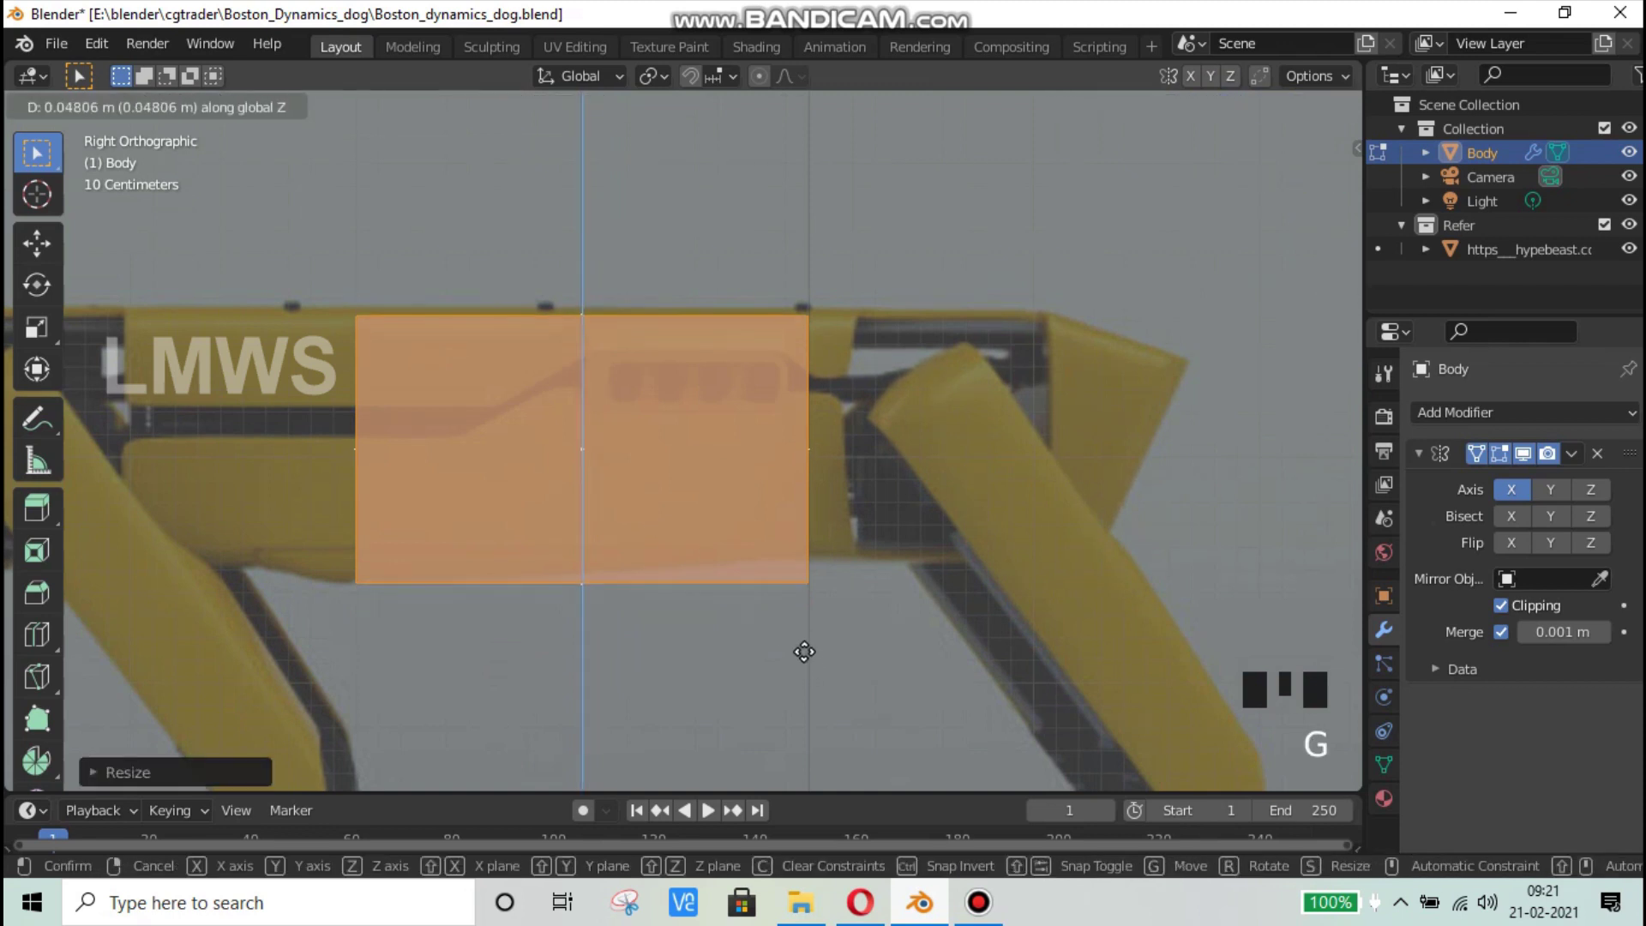
left_click(804, 643)
Step: Check the robot photo in the browser, then in Blender shrink the block to about half along Y and move it in negative Y beside the vent panel
key("alt+Tab")
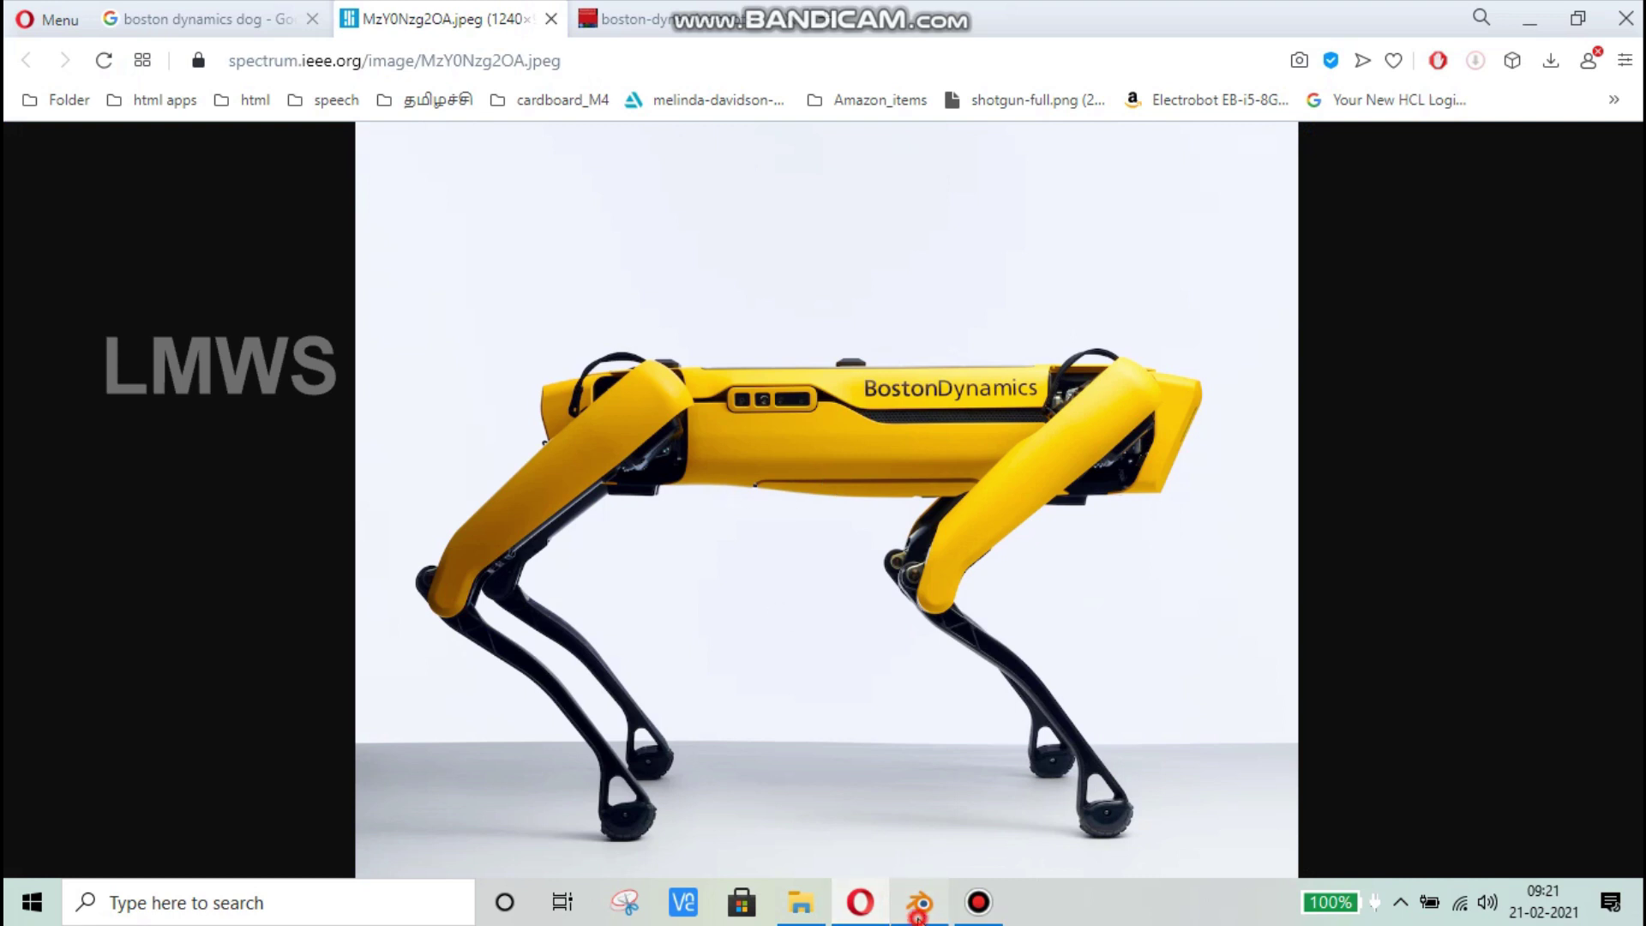
left_click(920, 902)
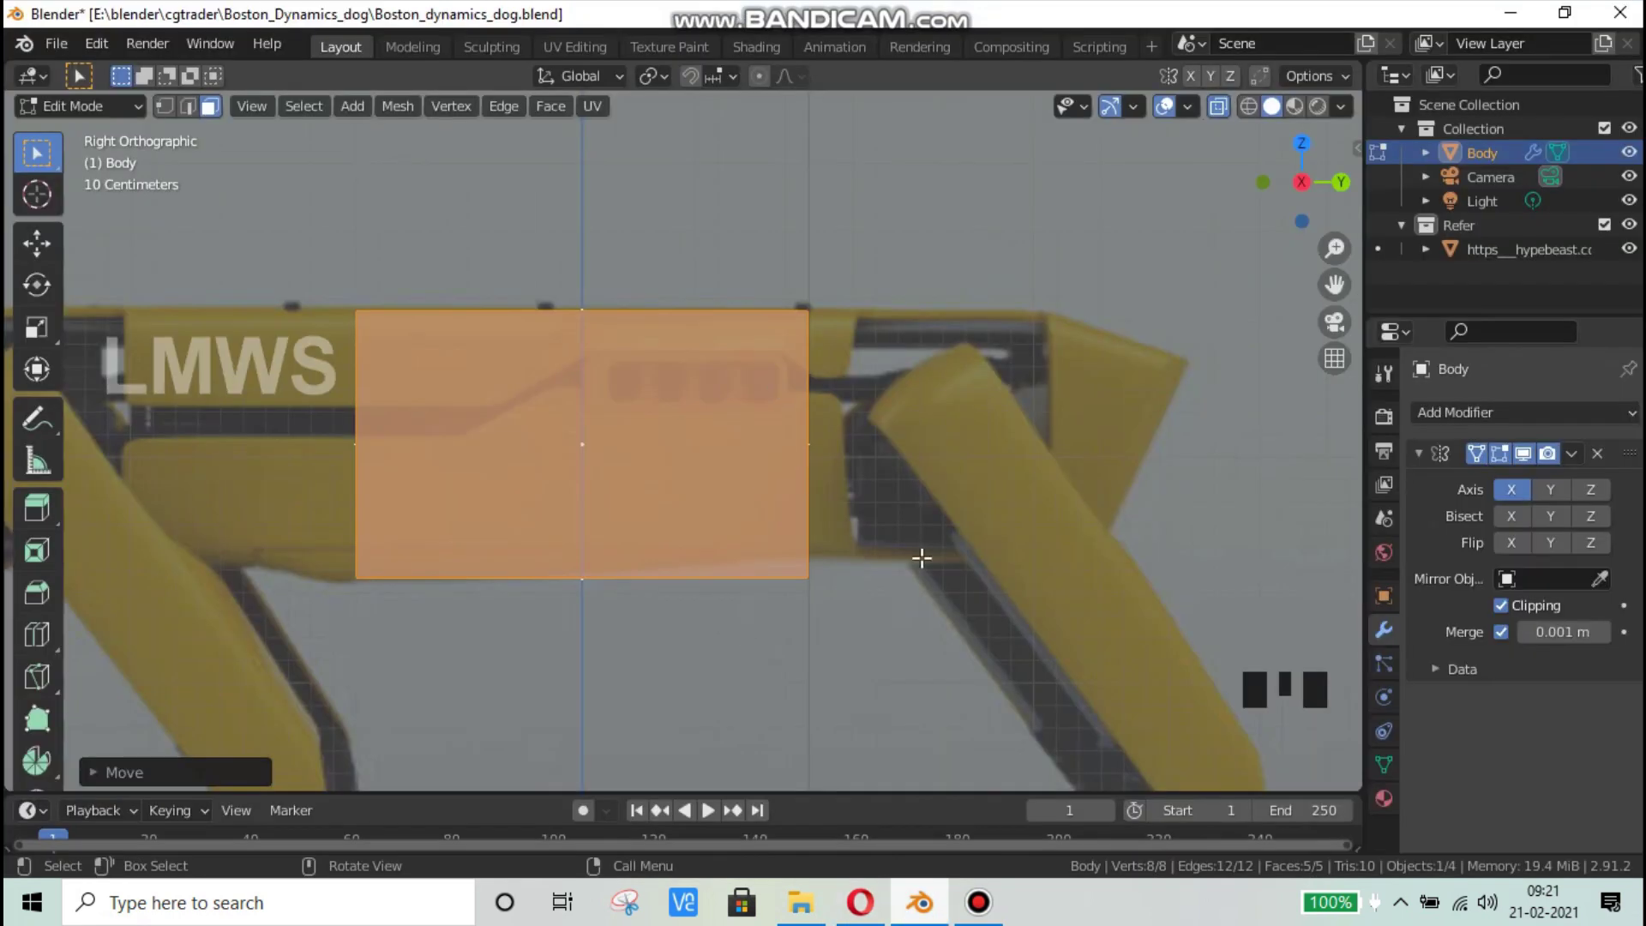
key("s")
key("y")
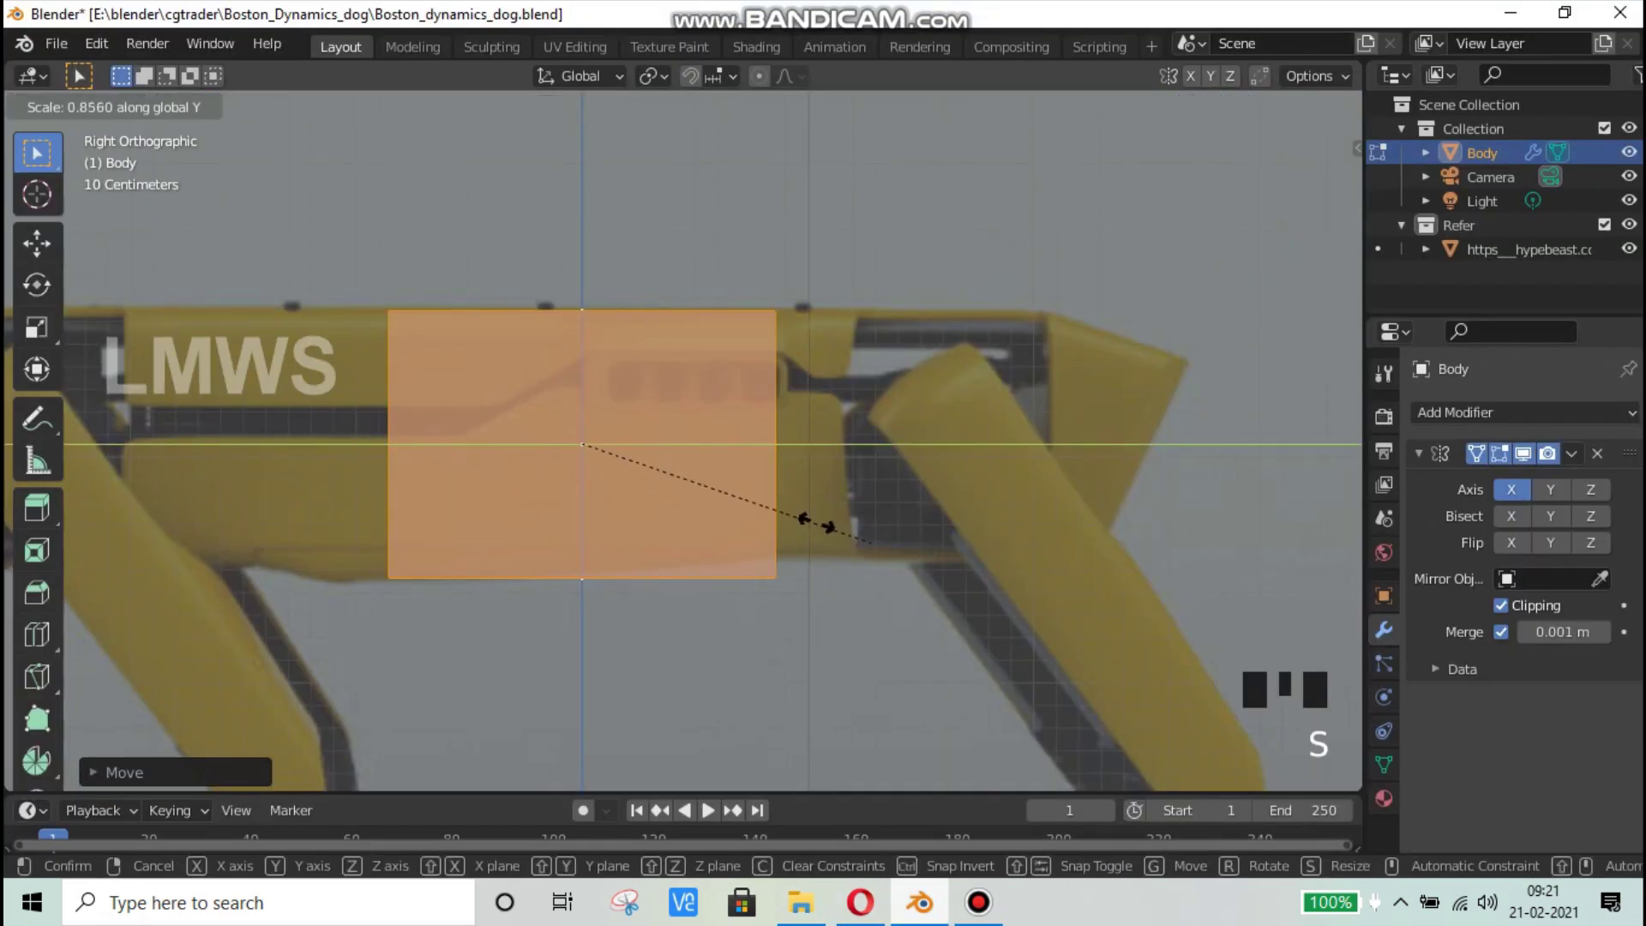
left_click(755, 495)
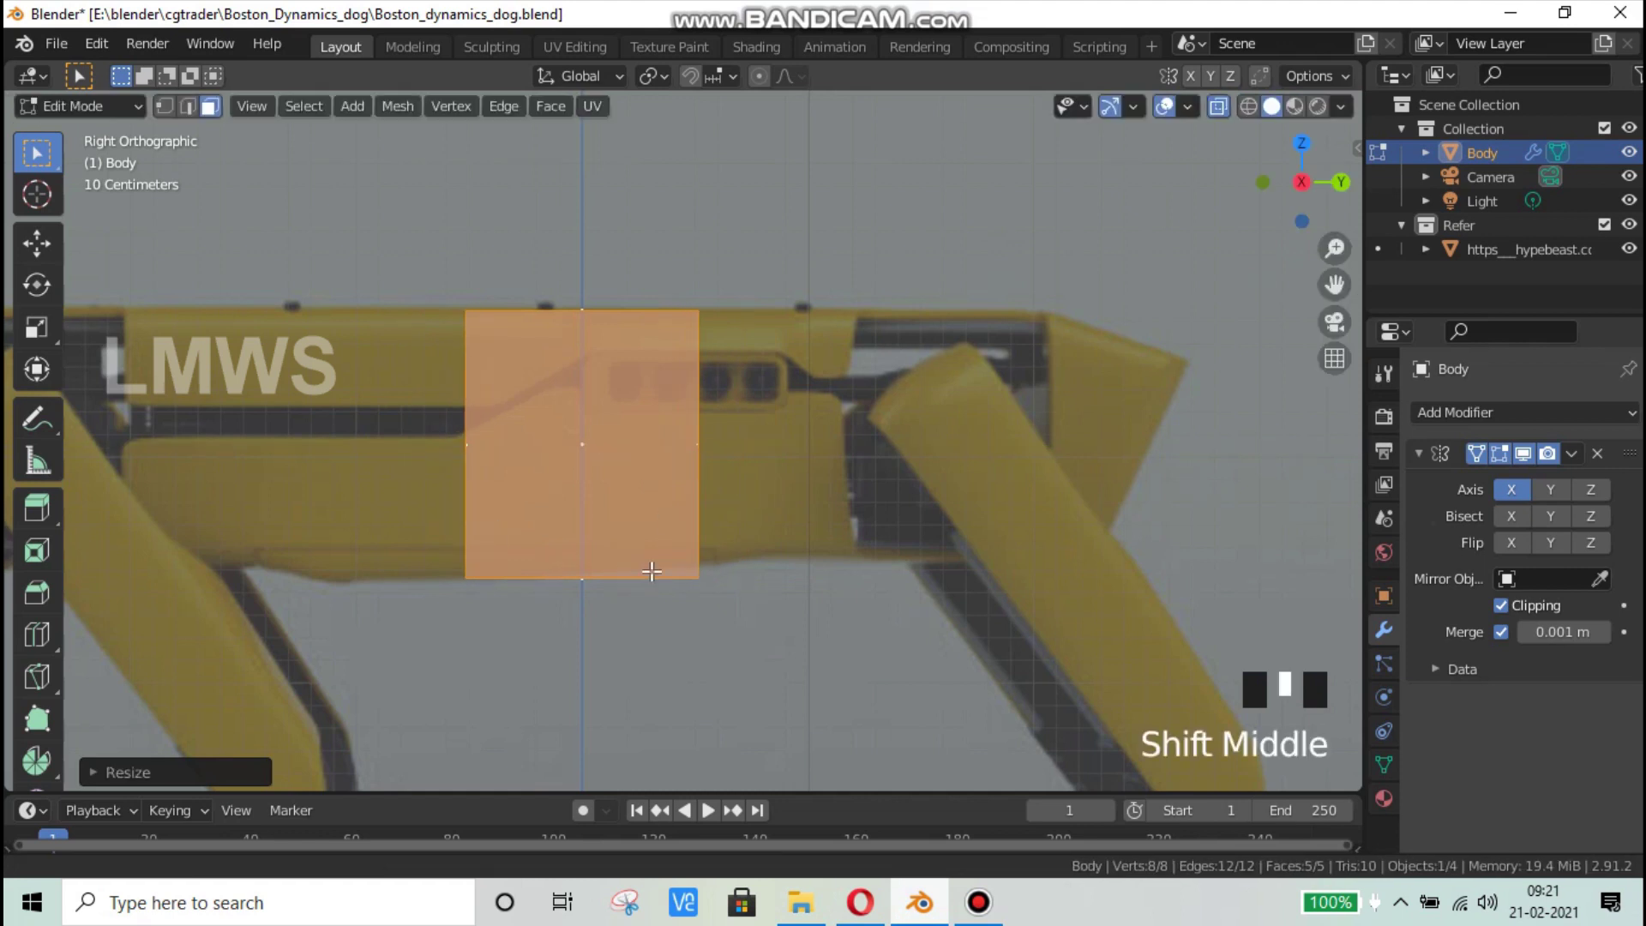
middle_click_drag(654, 570, 846, 580, "shift")
key("g")
key("y")
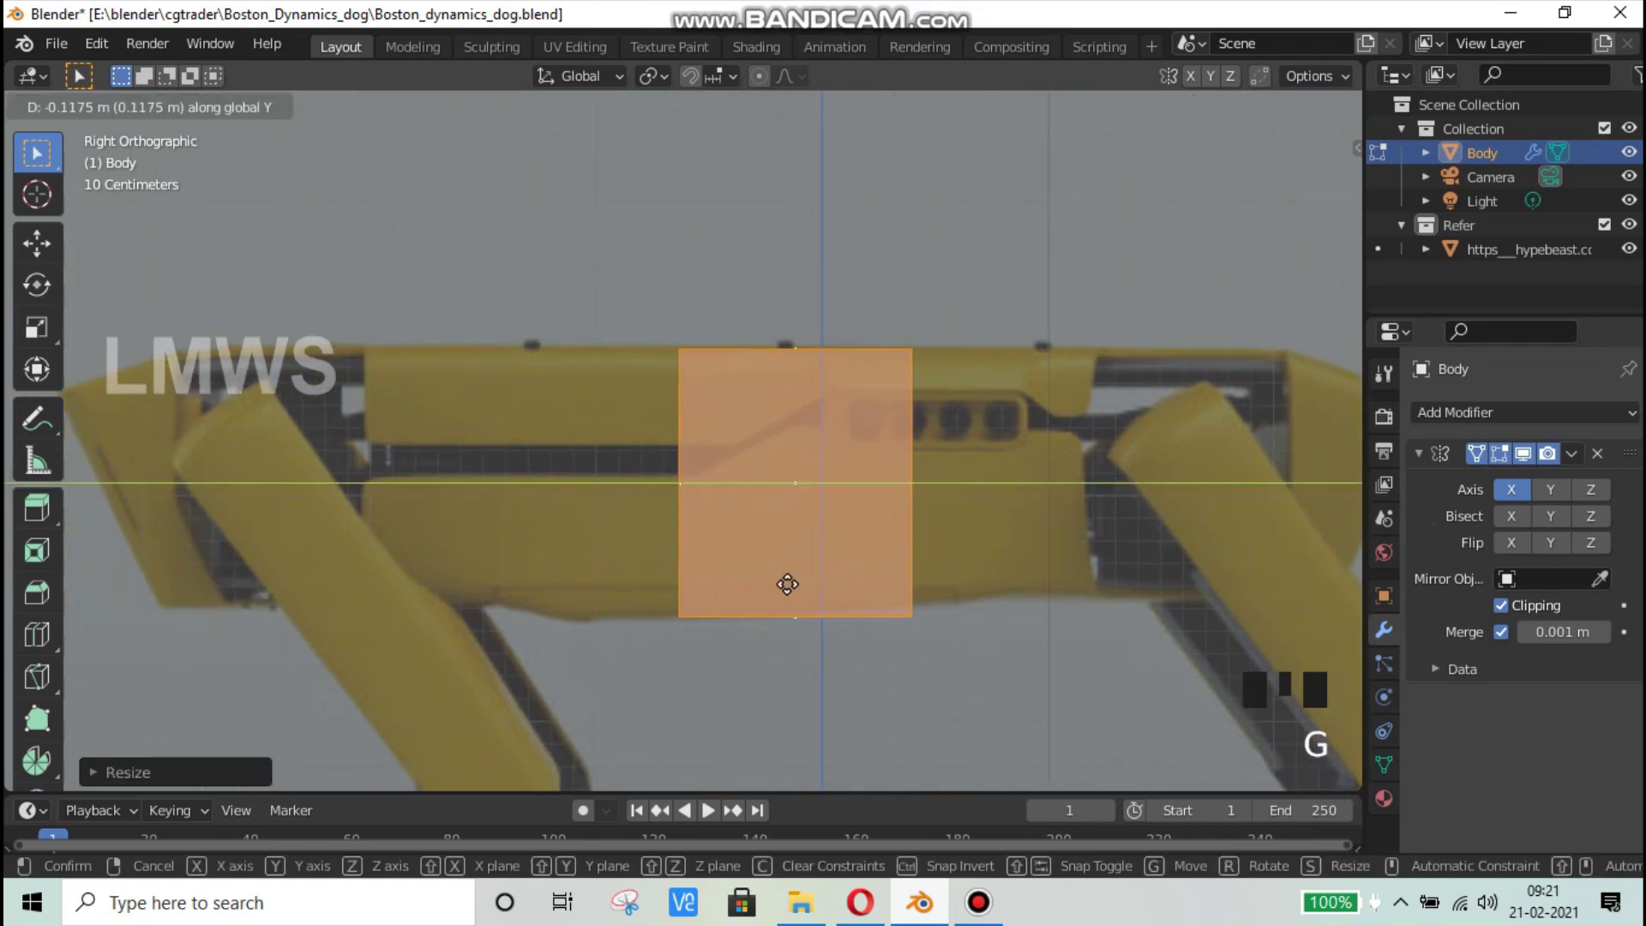
left_click(727, 586)
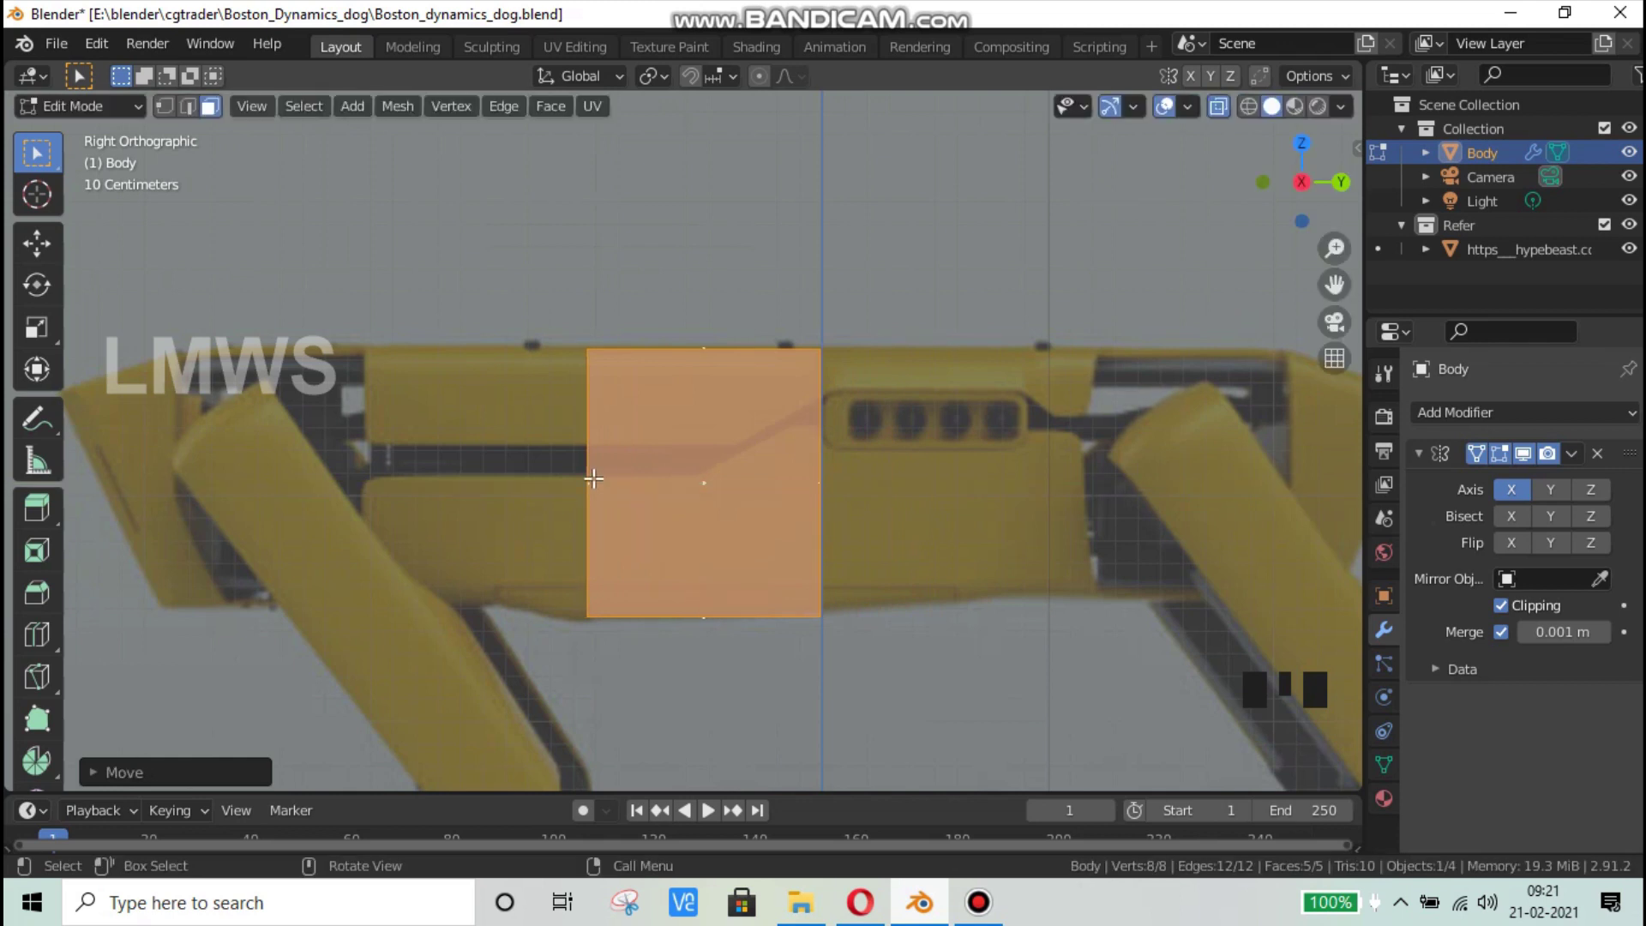
Step: Shift the block's negative-Y end face slightly along Y to the torso's lower bend and extrude it farther in negative Y
left_click(586, 493)
key("g")
key("y")
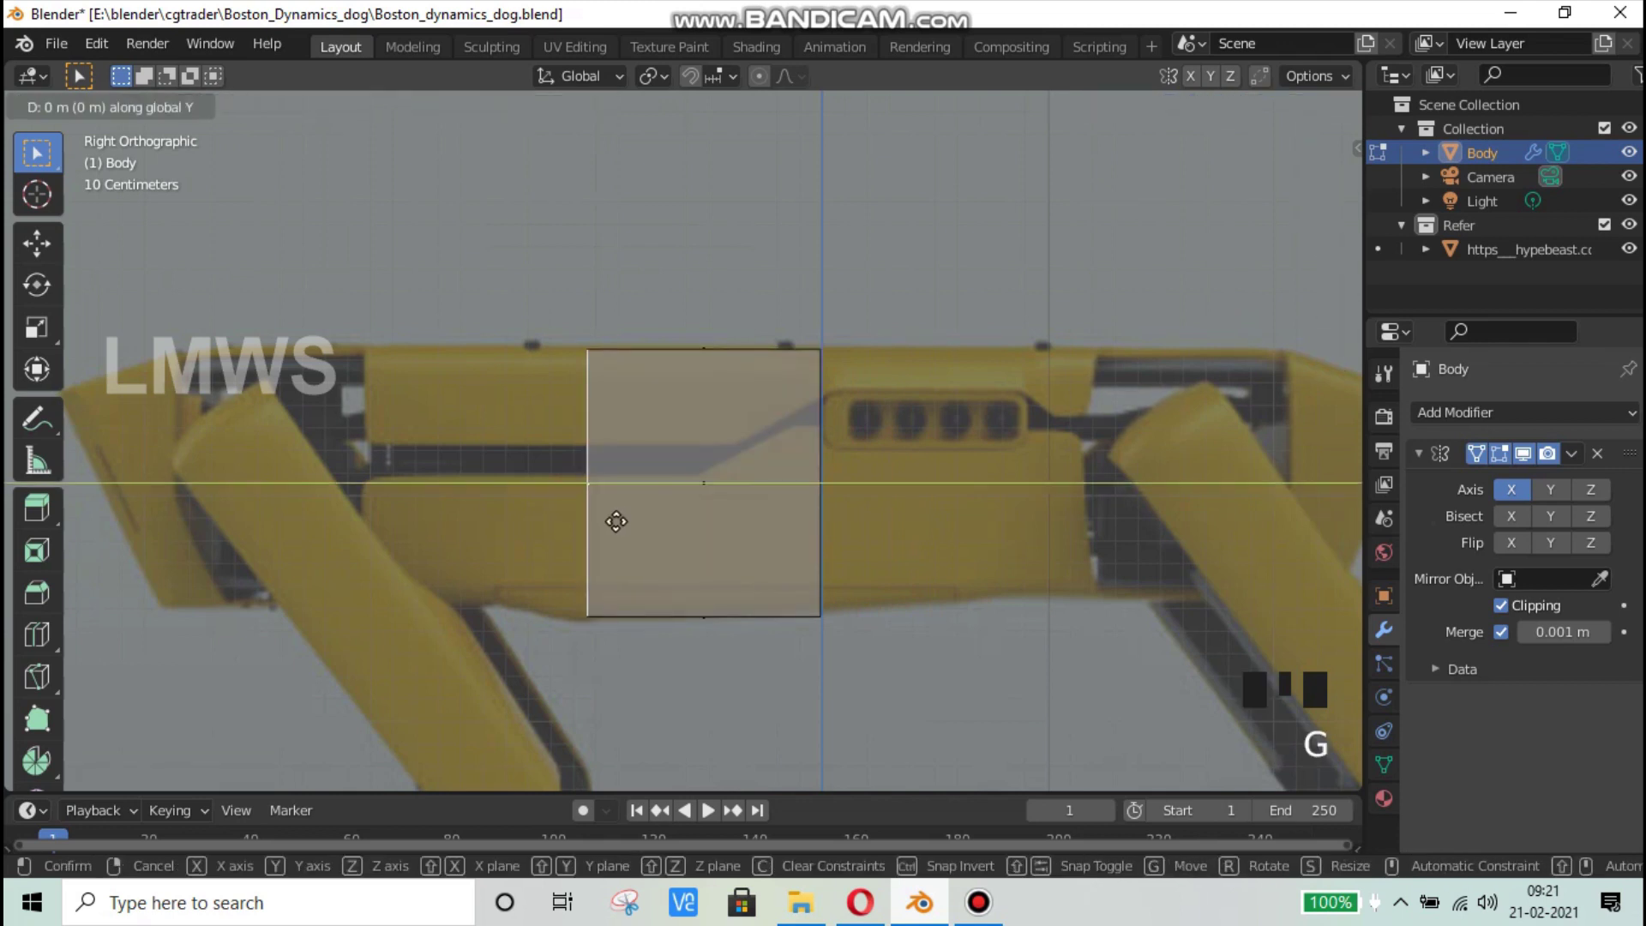
left_click(617, 522)
key("e")
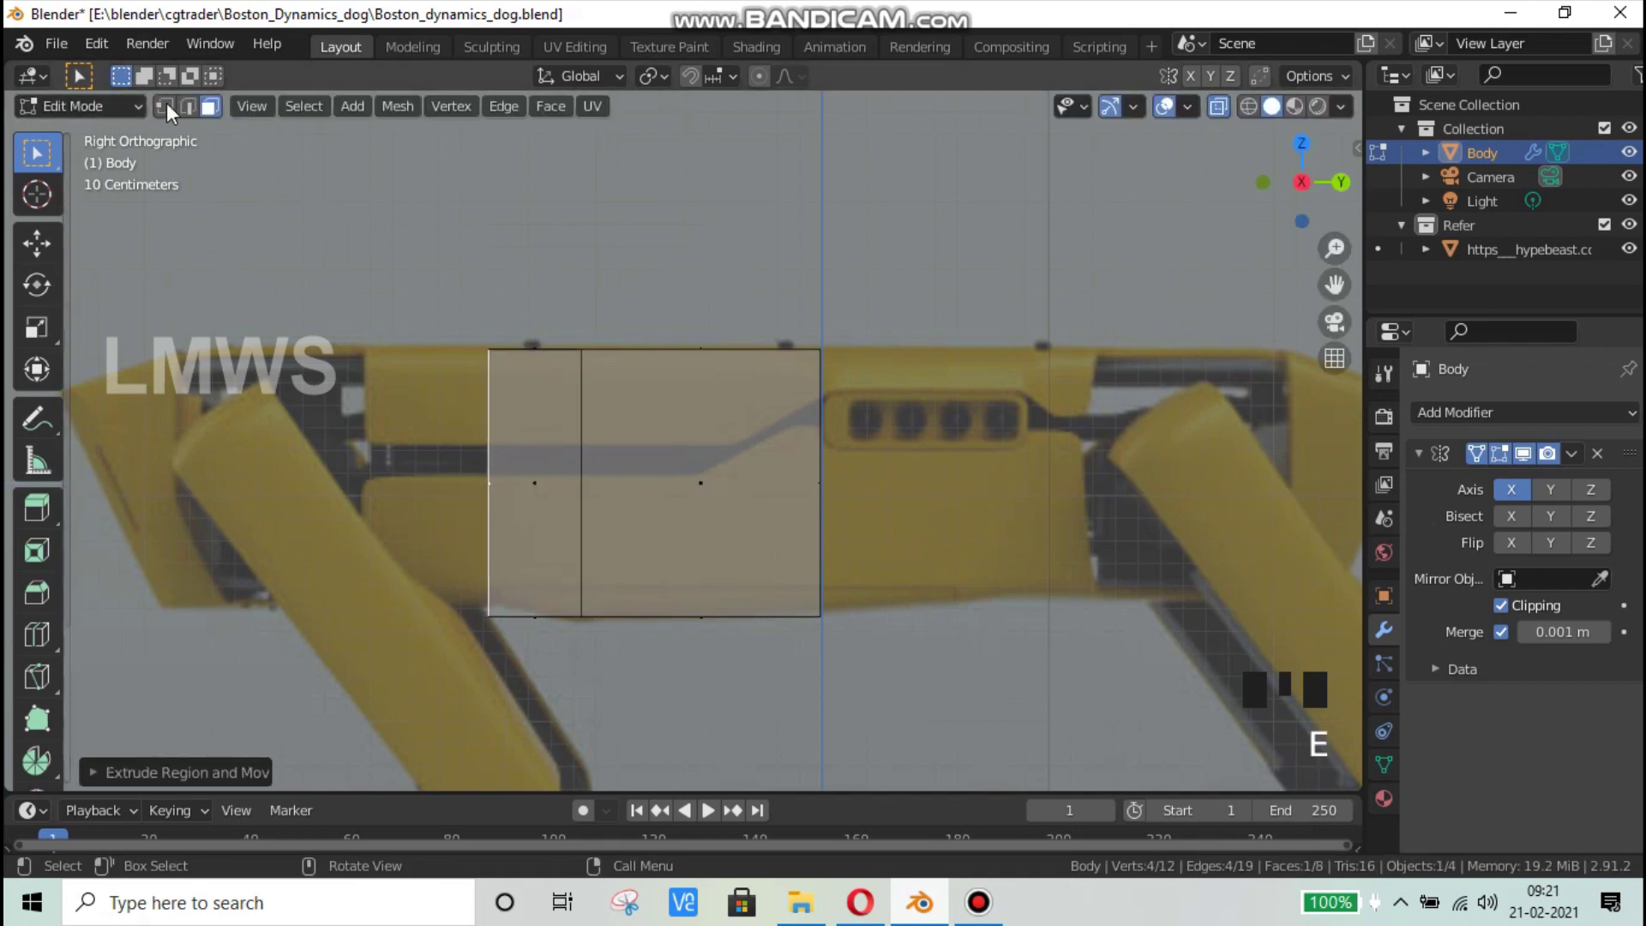
Step: Raise the two bottom vertices of the extruded end about 0.07 m along Z to follow the torso's sloping underside
left_click(163, 110)
left_click_drag(458, 688, 531, 564)
left_click(517, 681)
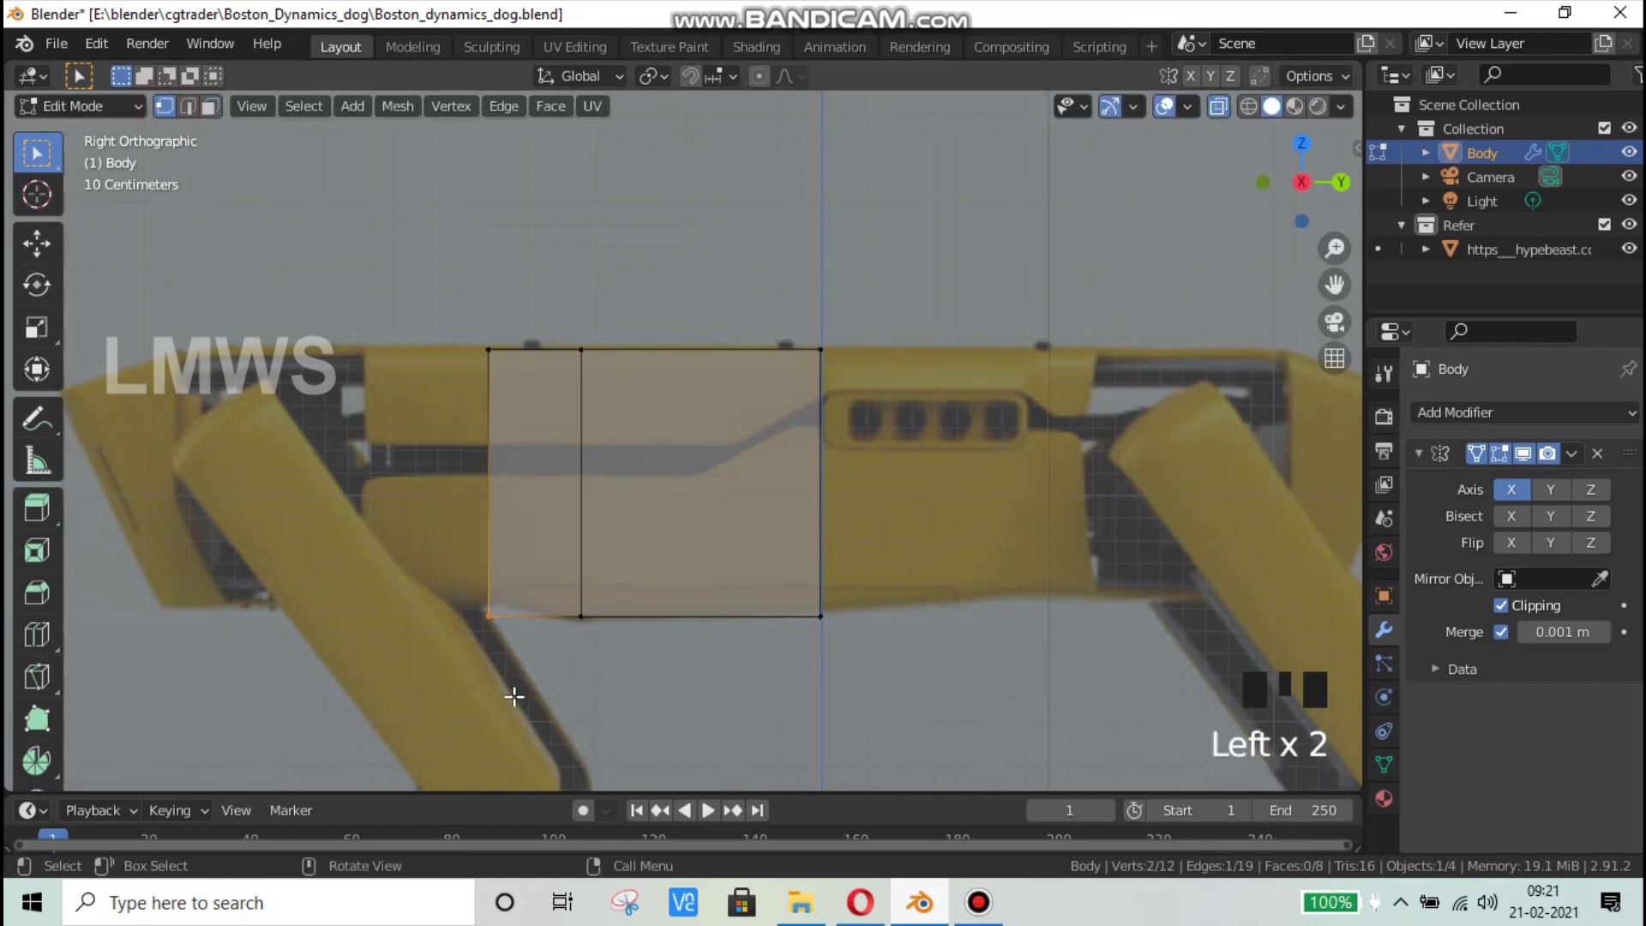
key("g")
middle_click_drag(519, 681, 525, 455)
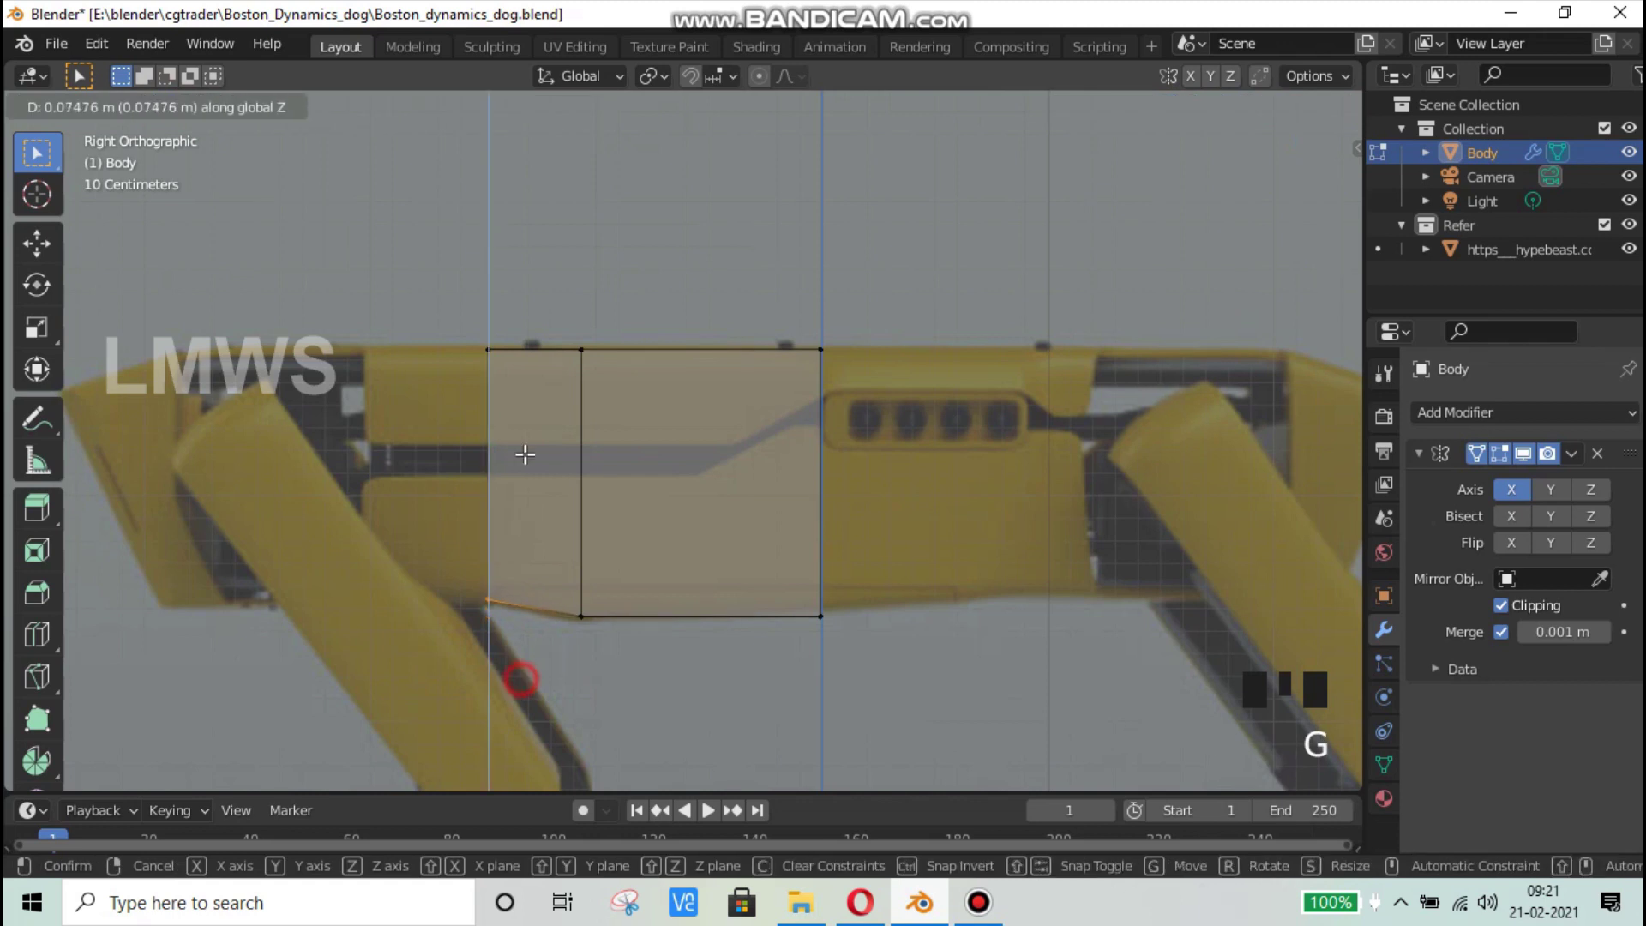
left_click(525, 454)
Step: Extrude the block's positive-Y end face in positive Y to where the torso's top edge starts sloping down
left_click_drag(541, 288, 429, 712)
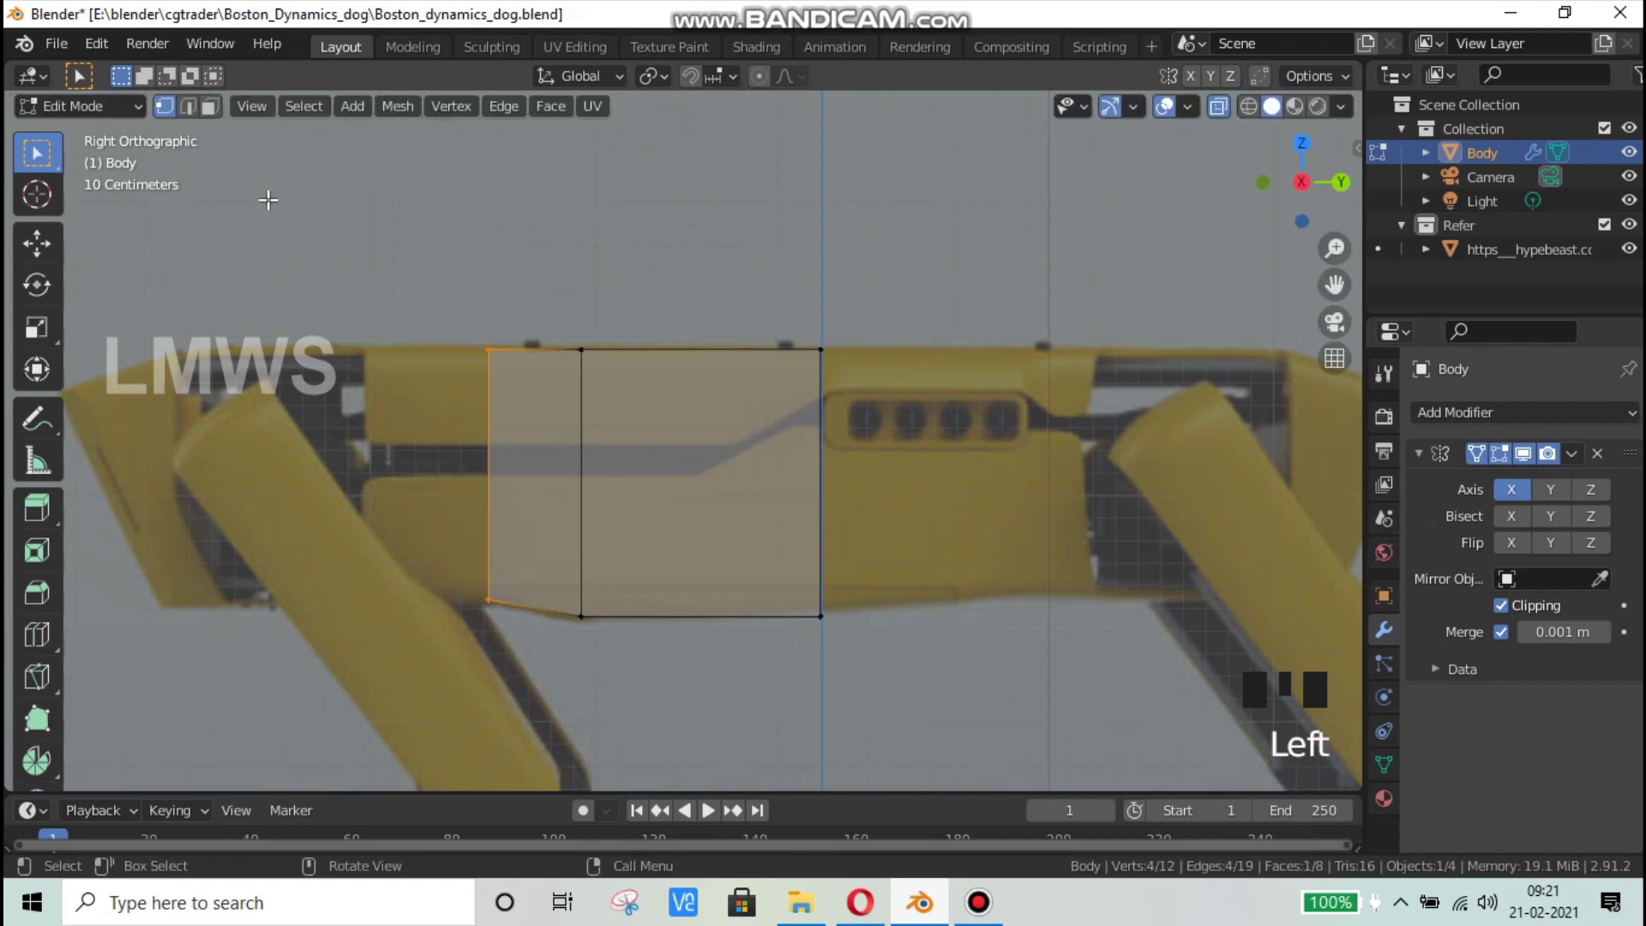
key("3")
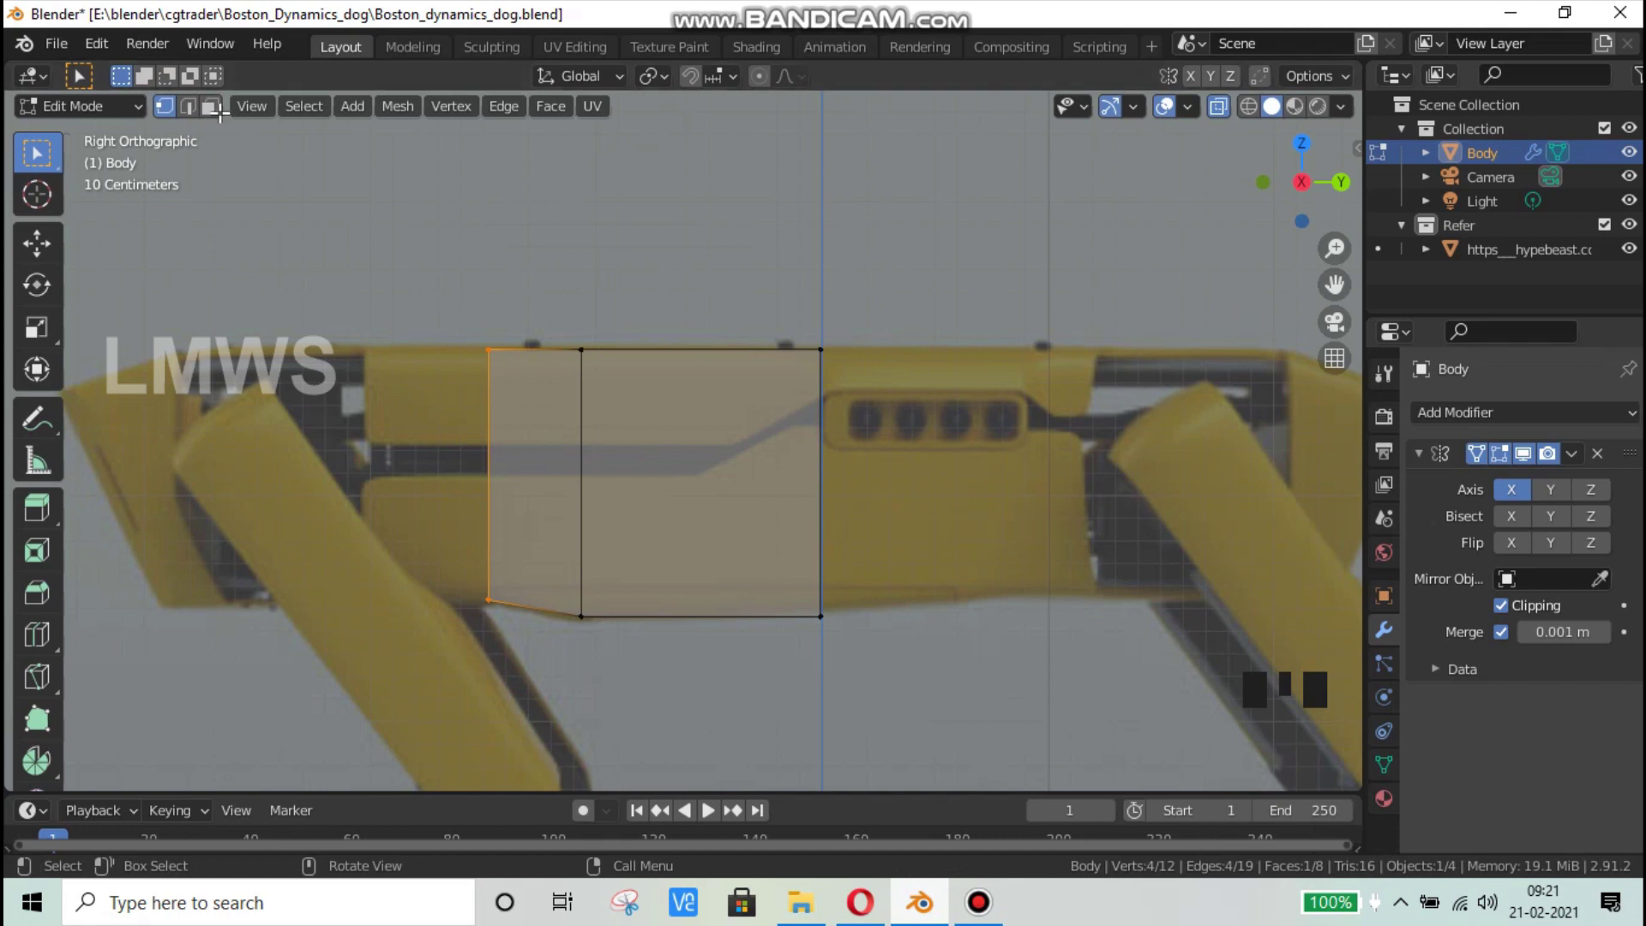
left_click(893, 434)
left_click(822, 486)
left_click(836, 483)
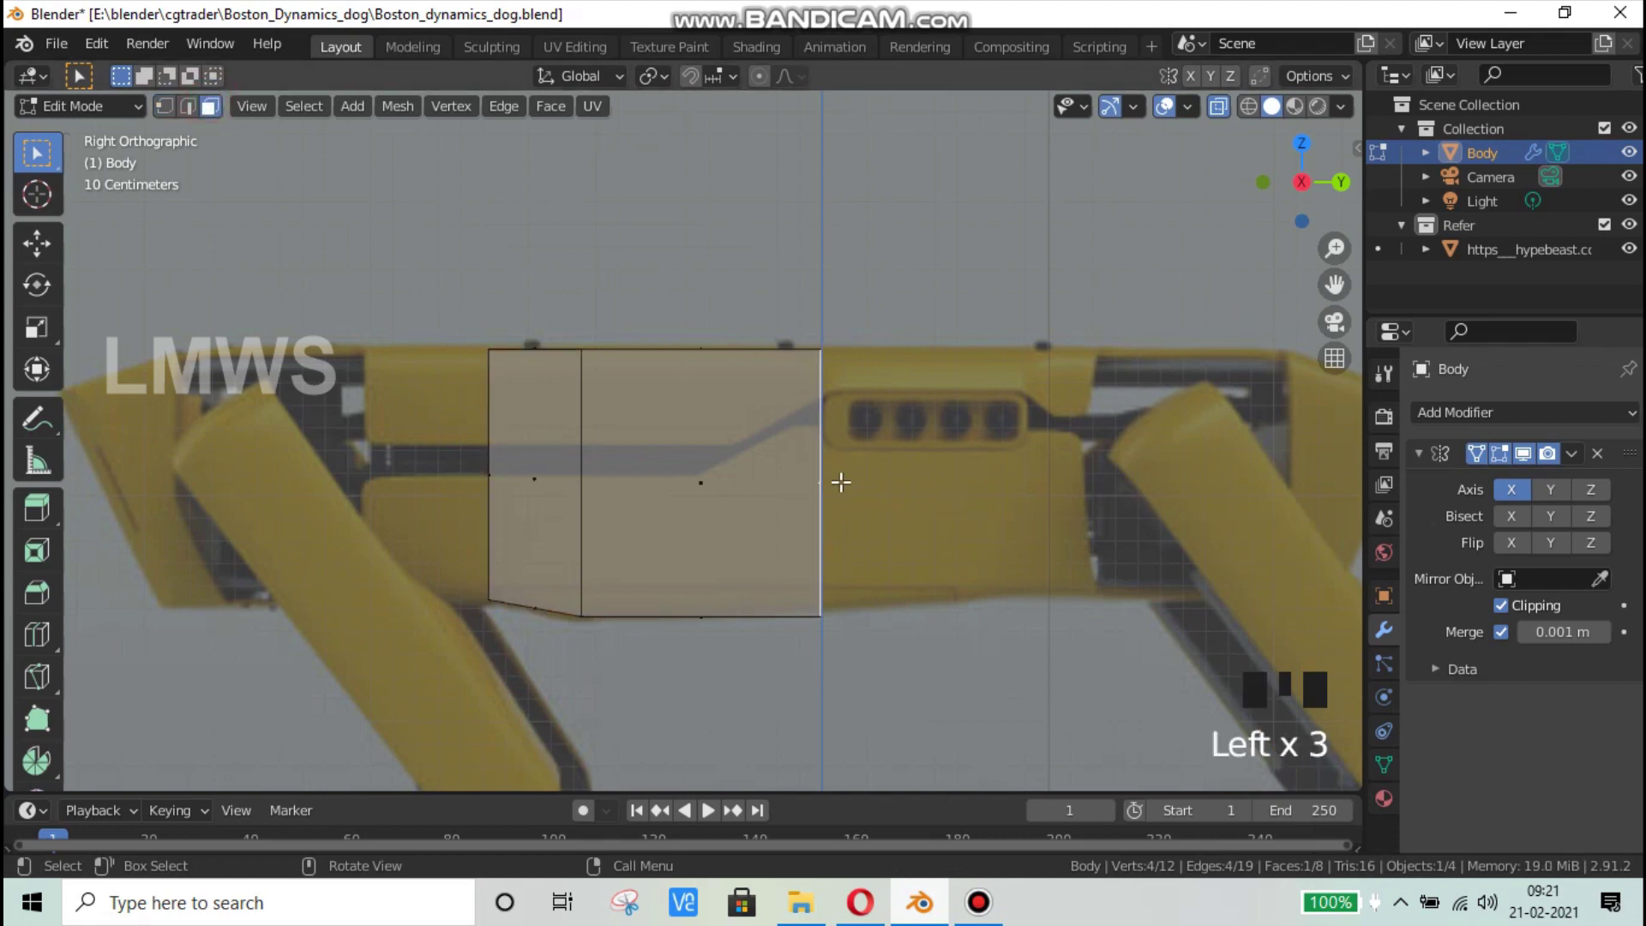
key("e")
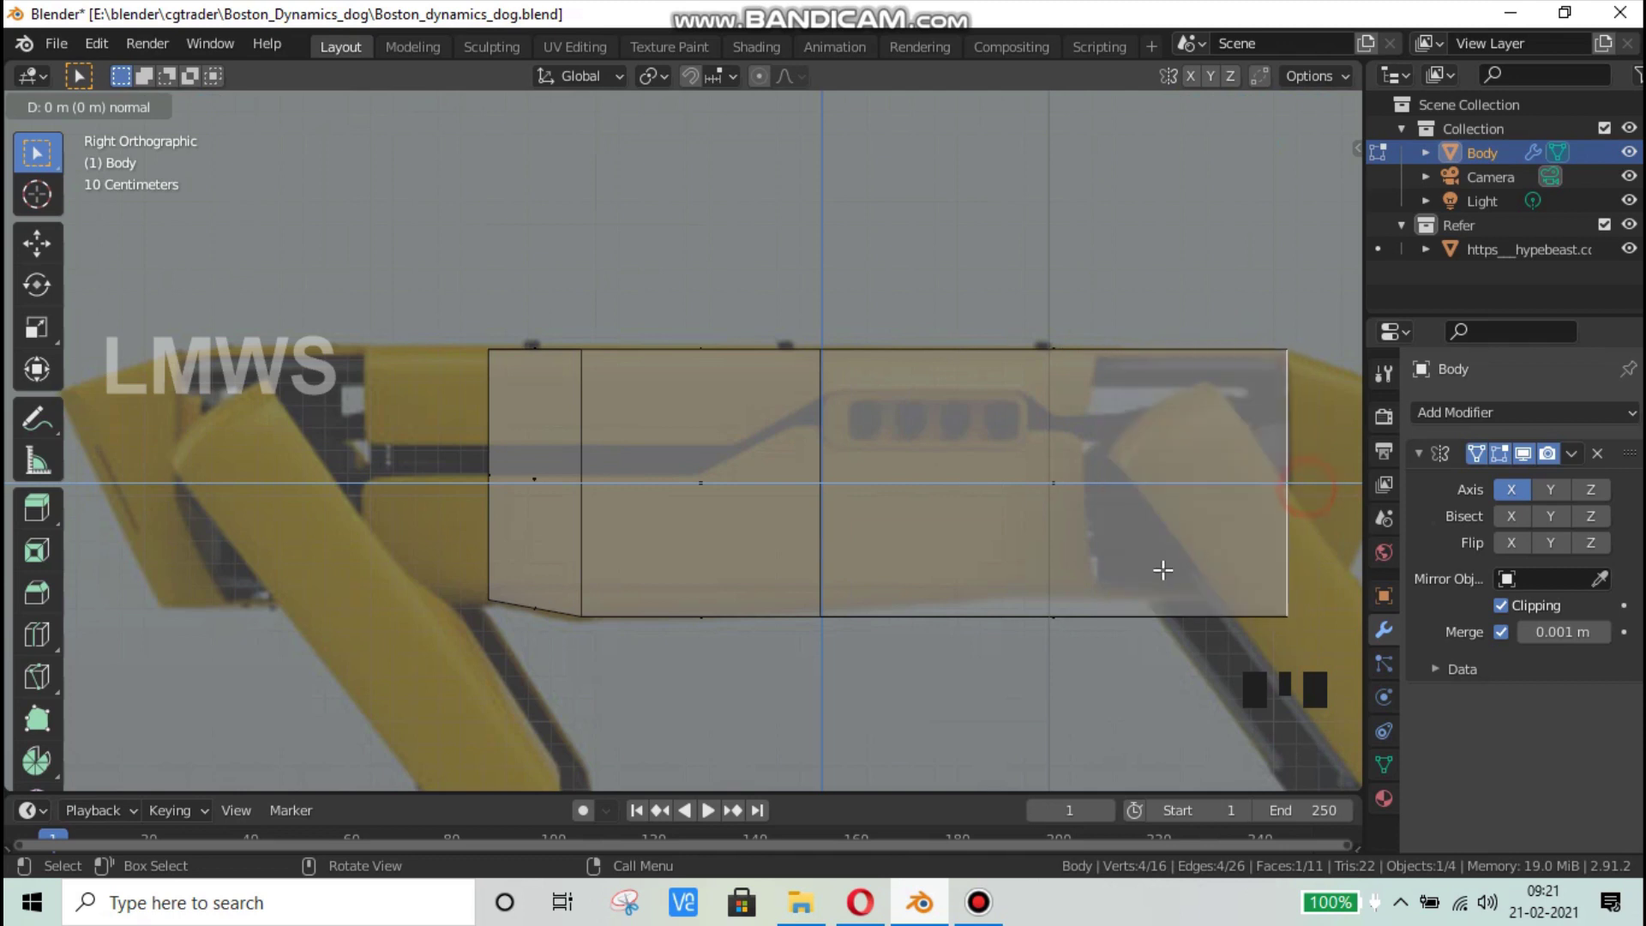
left_click(1161, 566)
middle_click_drag(976, 603, 945, 636, "shift")
scroll(776, 471, "up", 2)
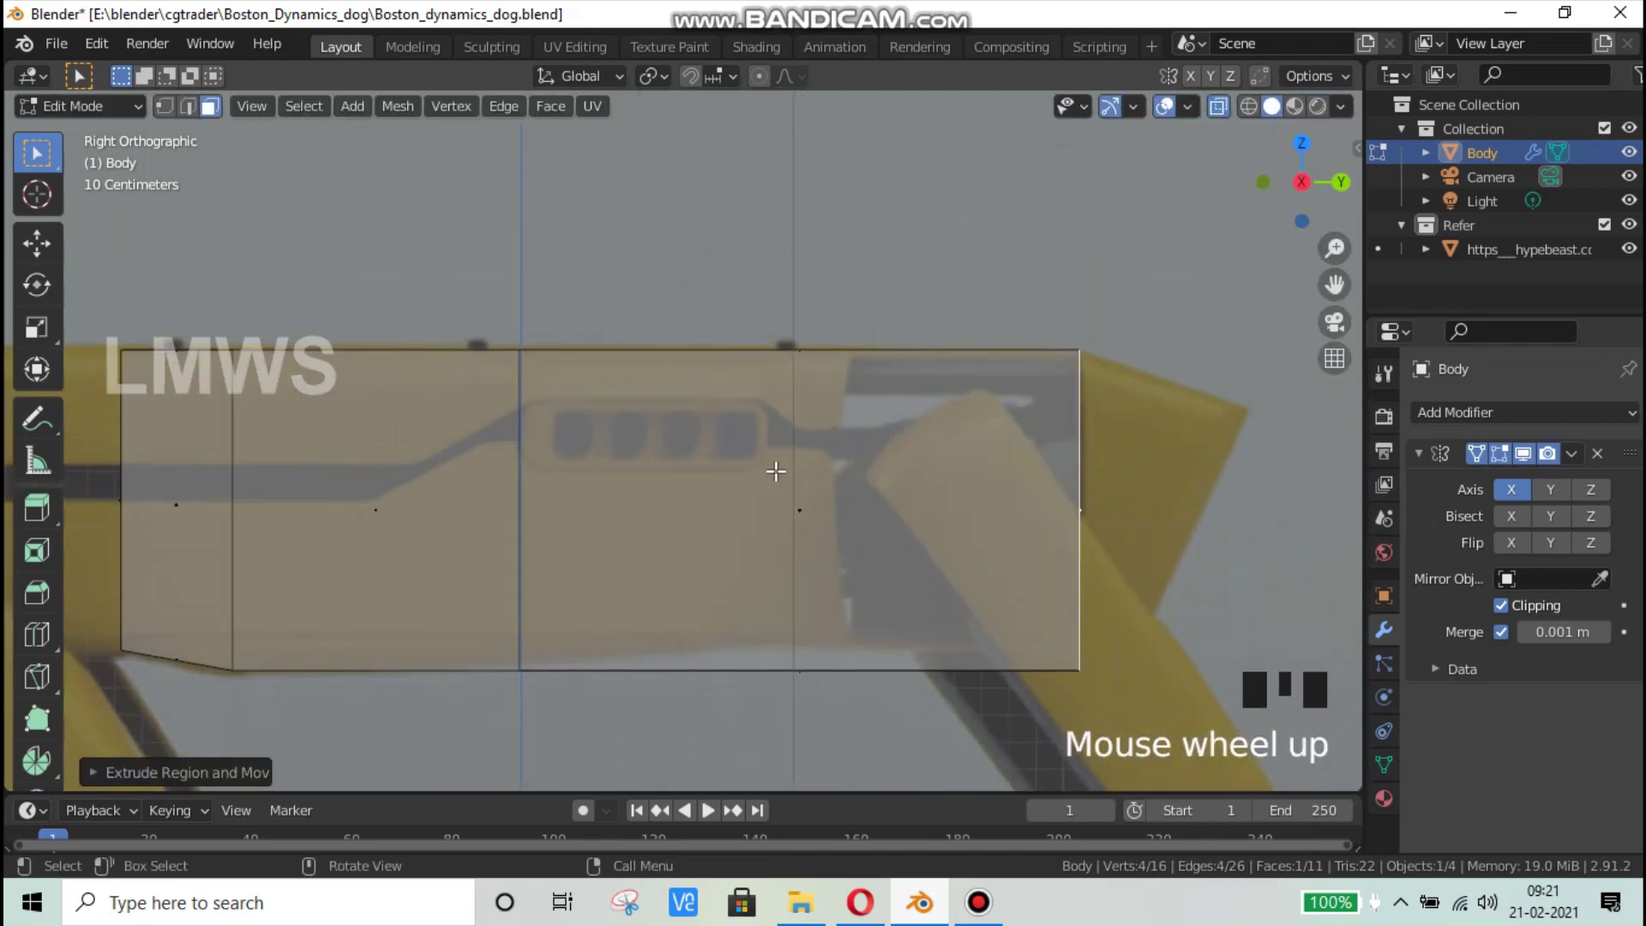
Step: Raise the two bottom vertices of the positive-Y end about 0.18 m along Z
left_click(163, 102)
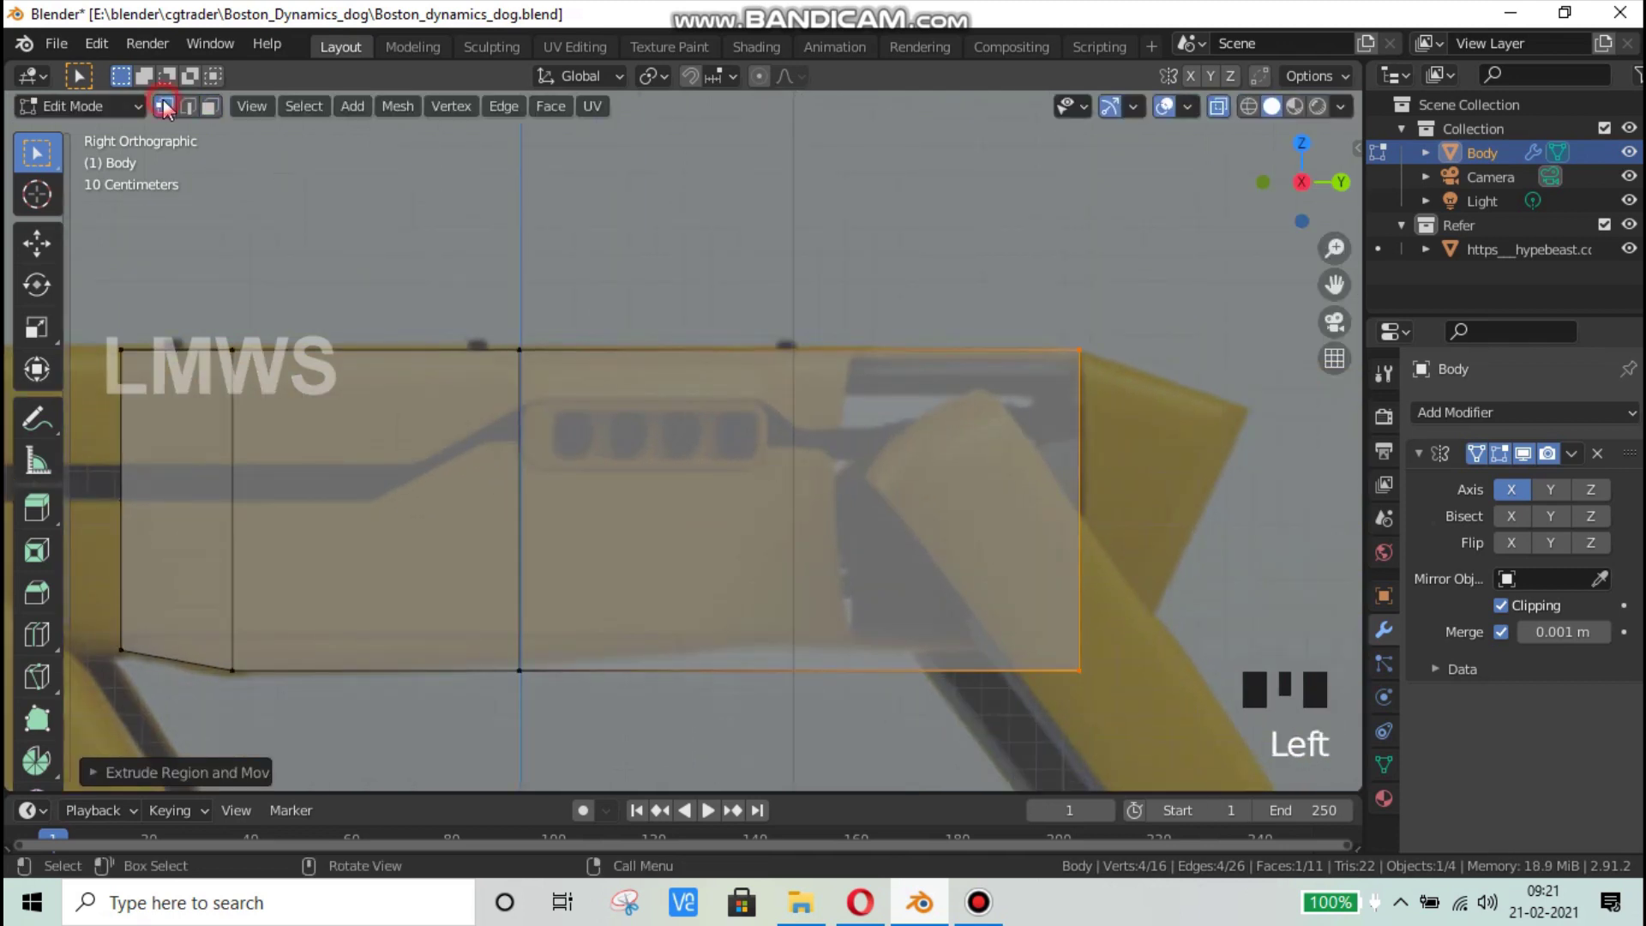
double_click(163, 101)
left_click_drag(1022, 740, 1152, 634)
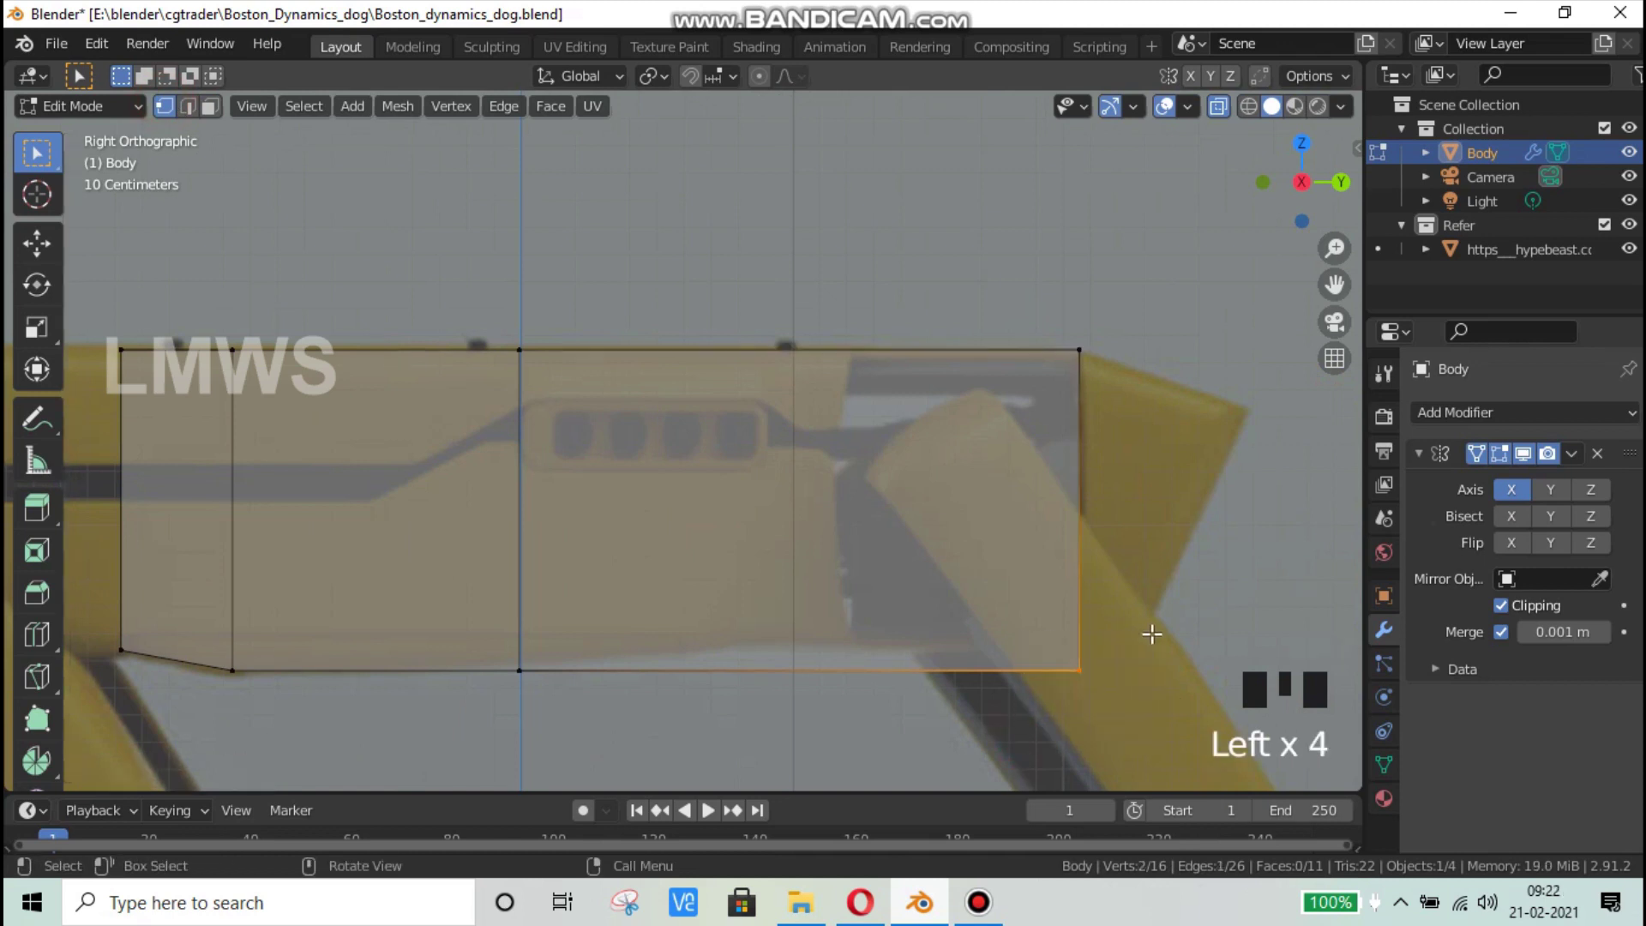
left_click_drag(1016, 754, 1161, 621)
left_click_drag(1010, 736, 1161, 623)
key("g")
key("z")
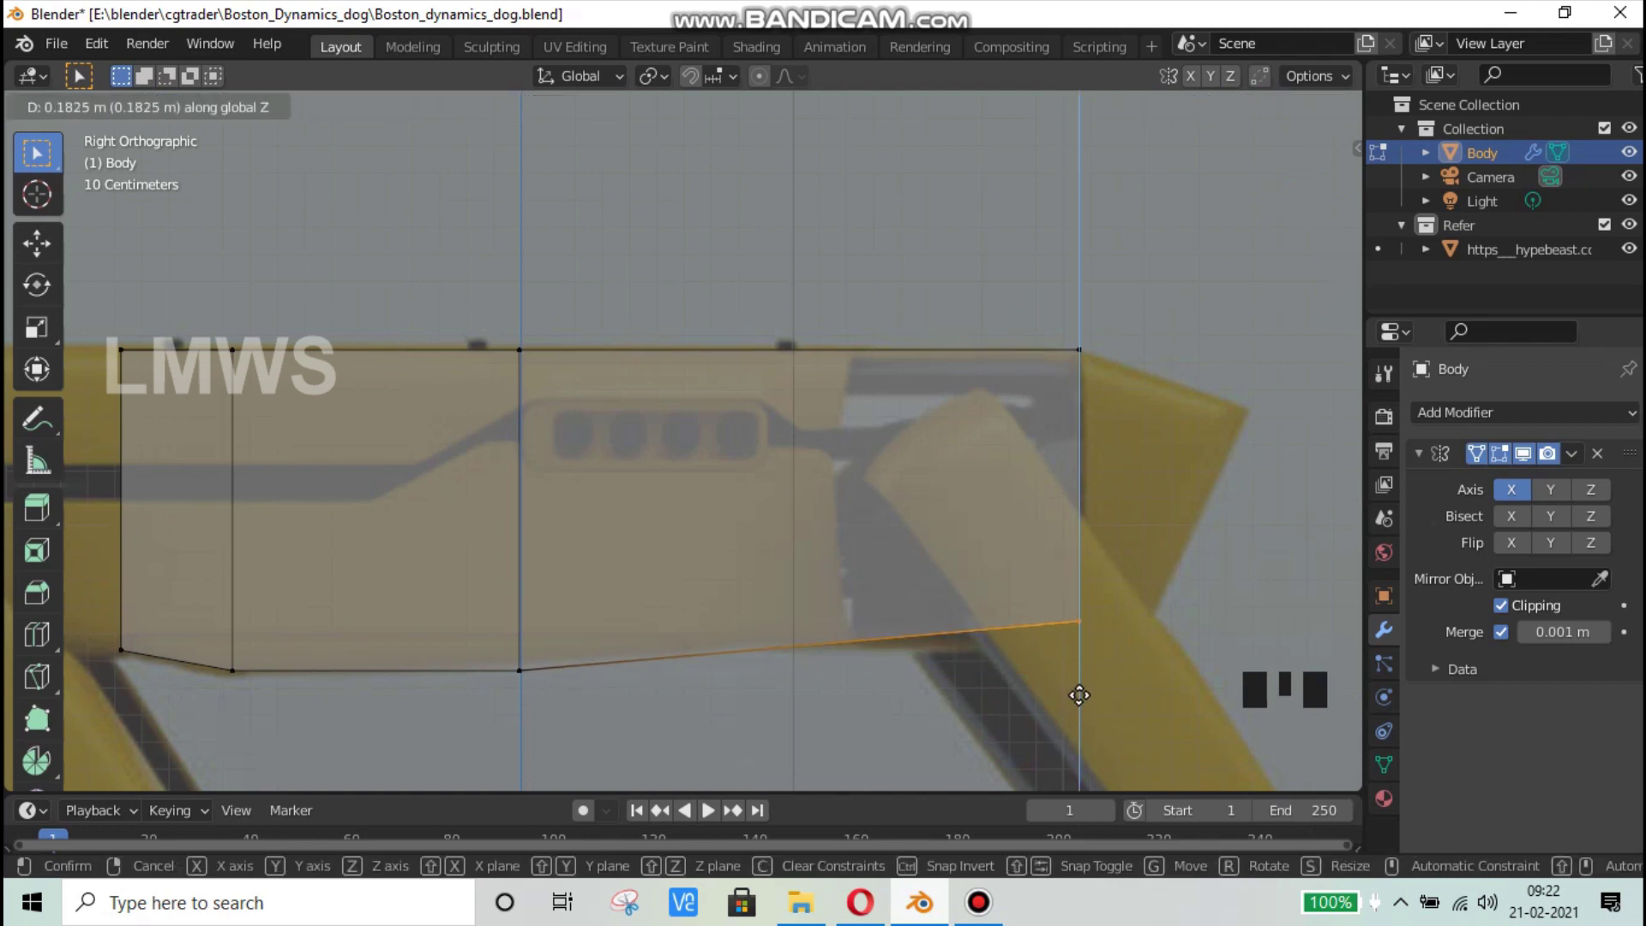
left_click(1078, 693)
Step: Add one centred vertical loop cut to the newly extruded positive-Y section
key("alt+a")
key("ctrl+r")
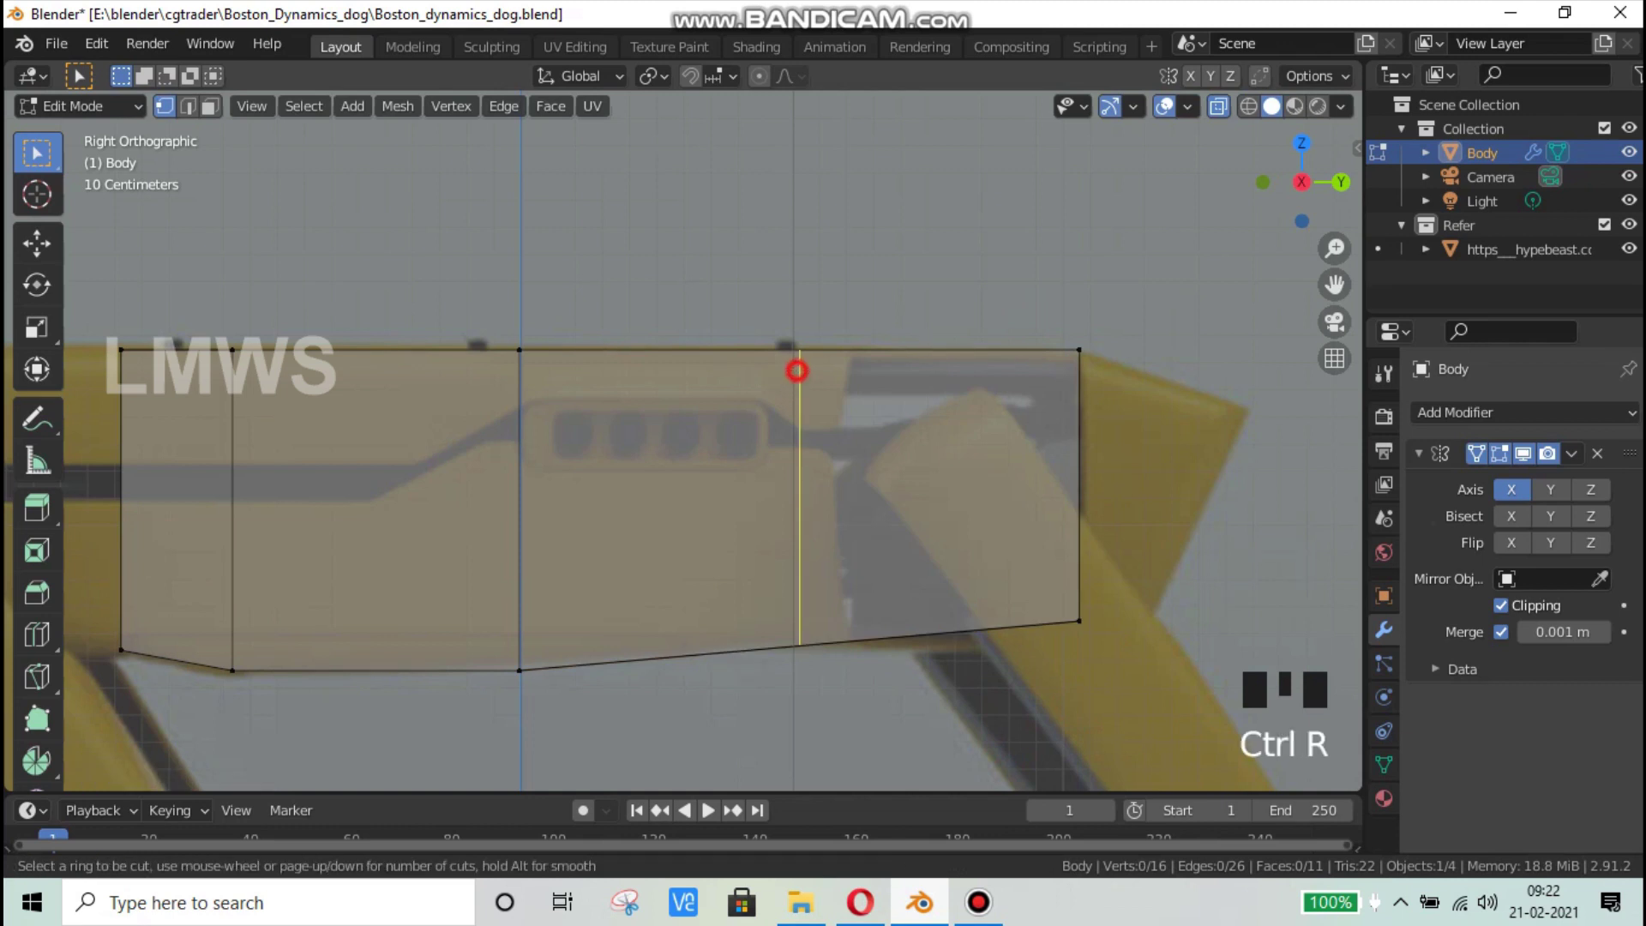
left_click(797, 371)
right_click(797, 371)
key("Escape")
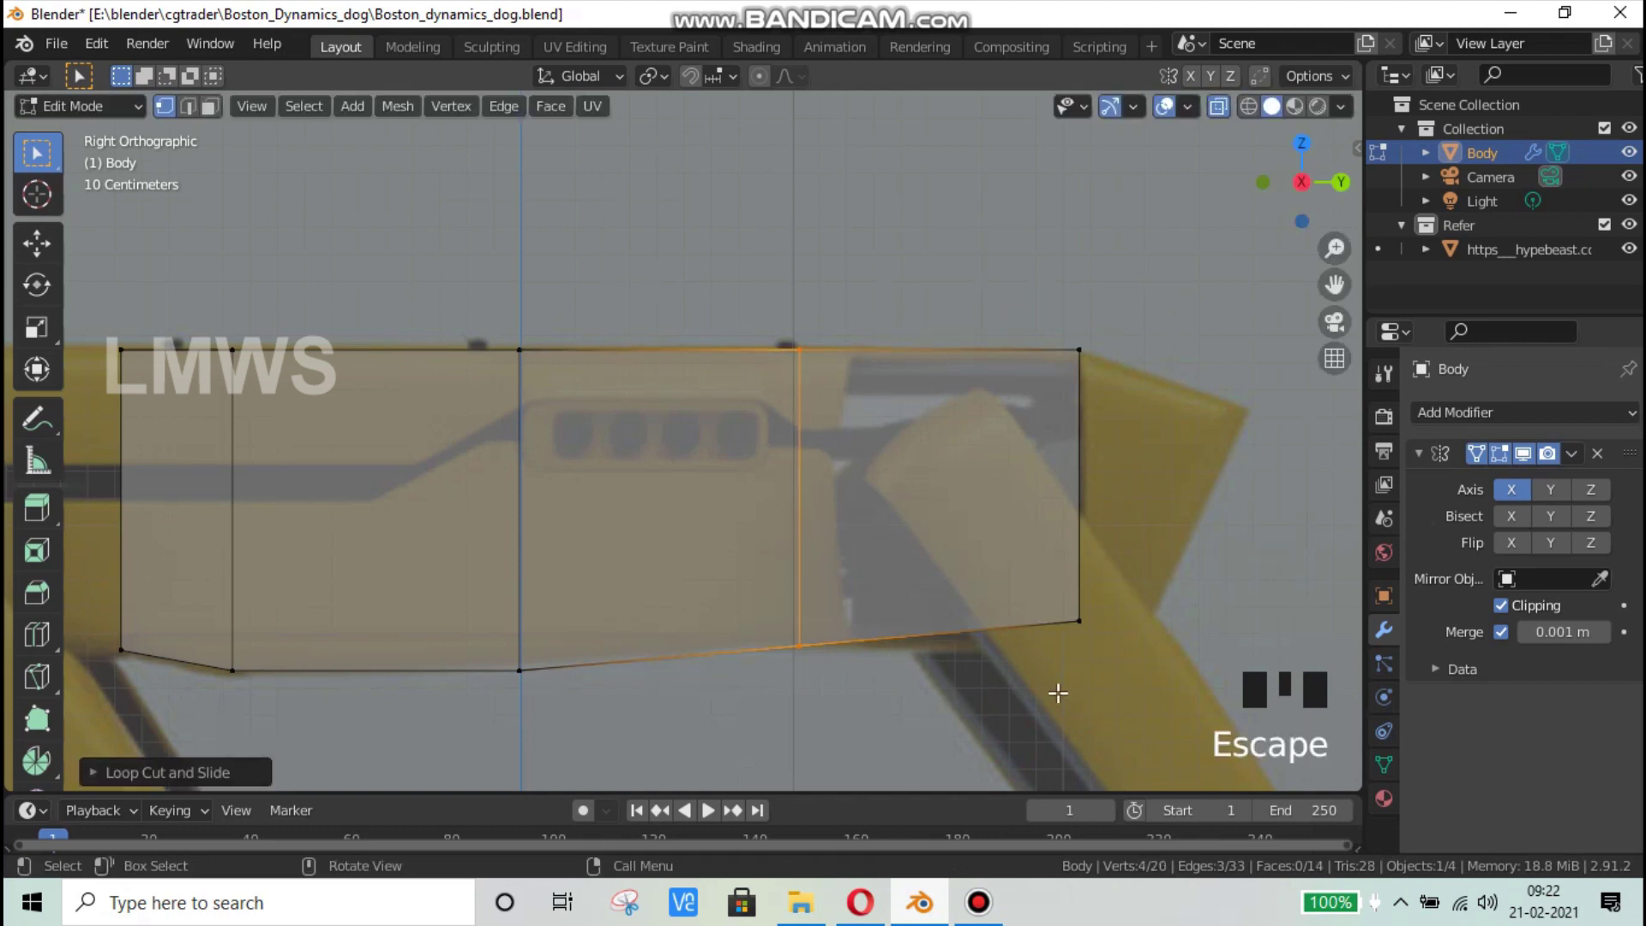
Step: Lower the bottom vertices of the positive-Y end slightly along Z to follow the torso's underside
left_click_drag(1098, 592, 1092, 662)
key("g")
key("z")
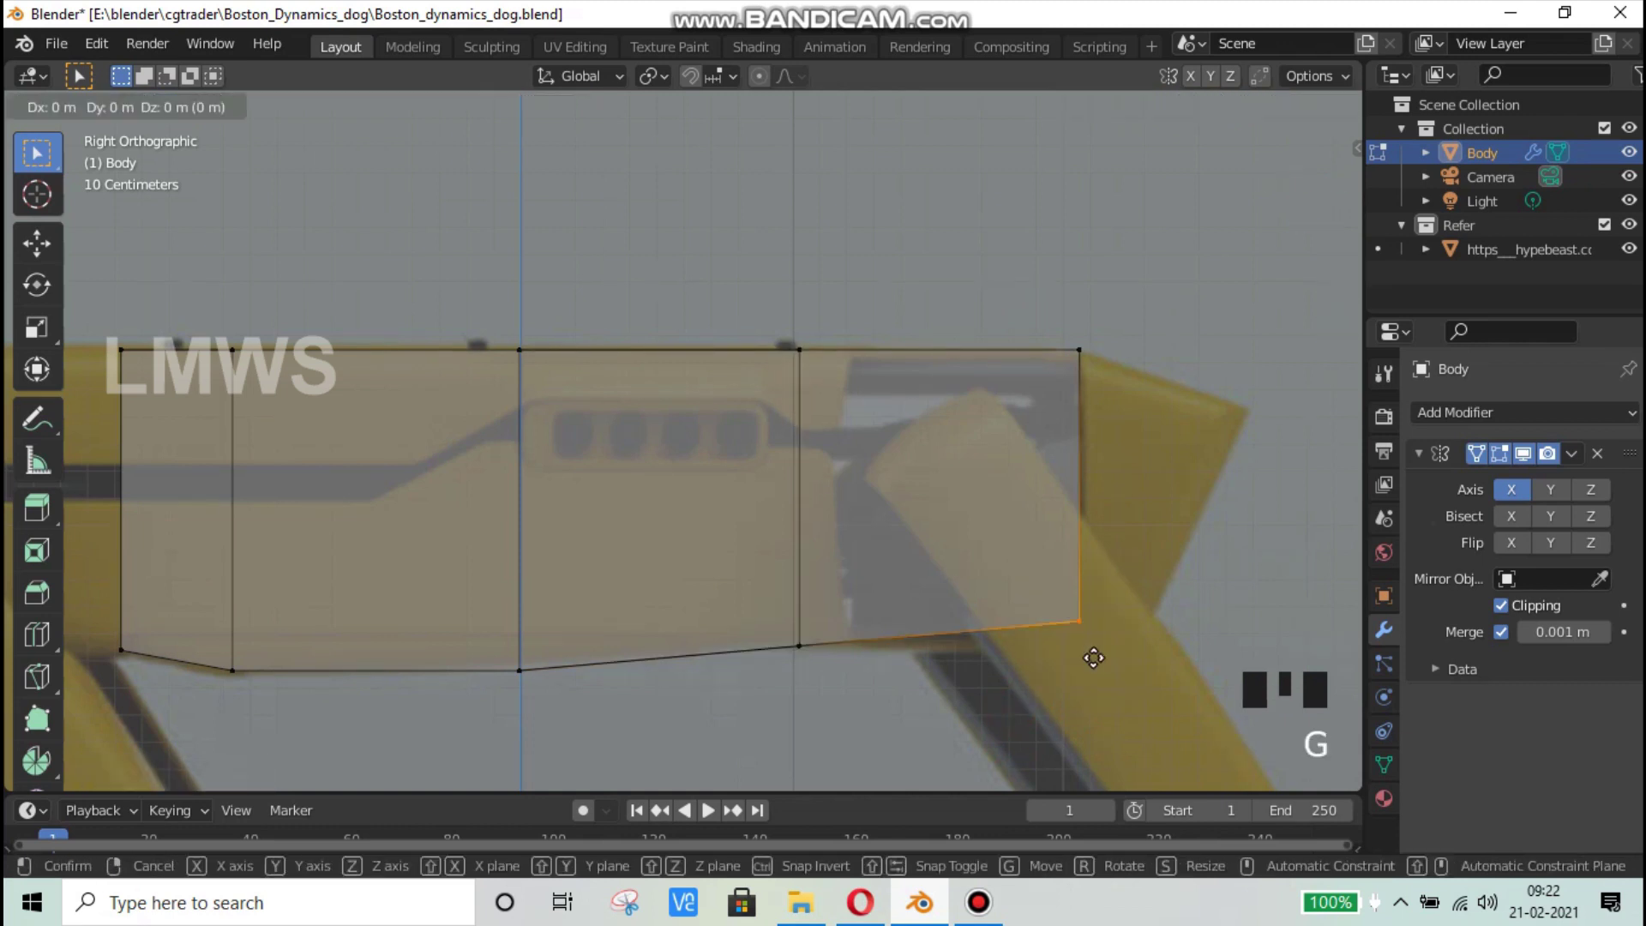
left_click(1091, 671)
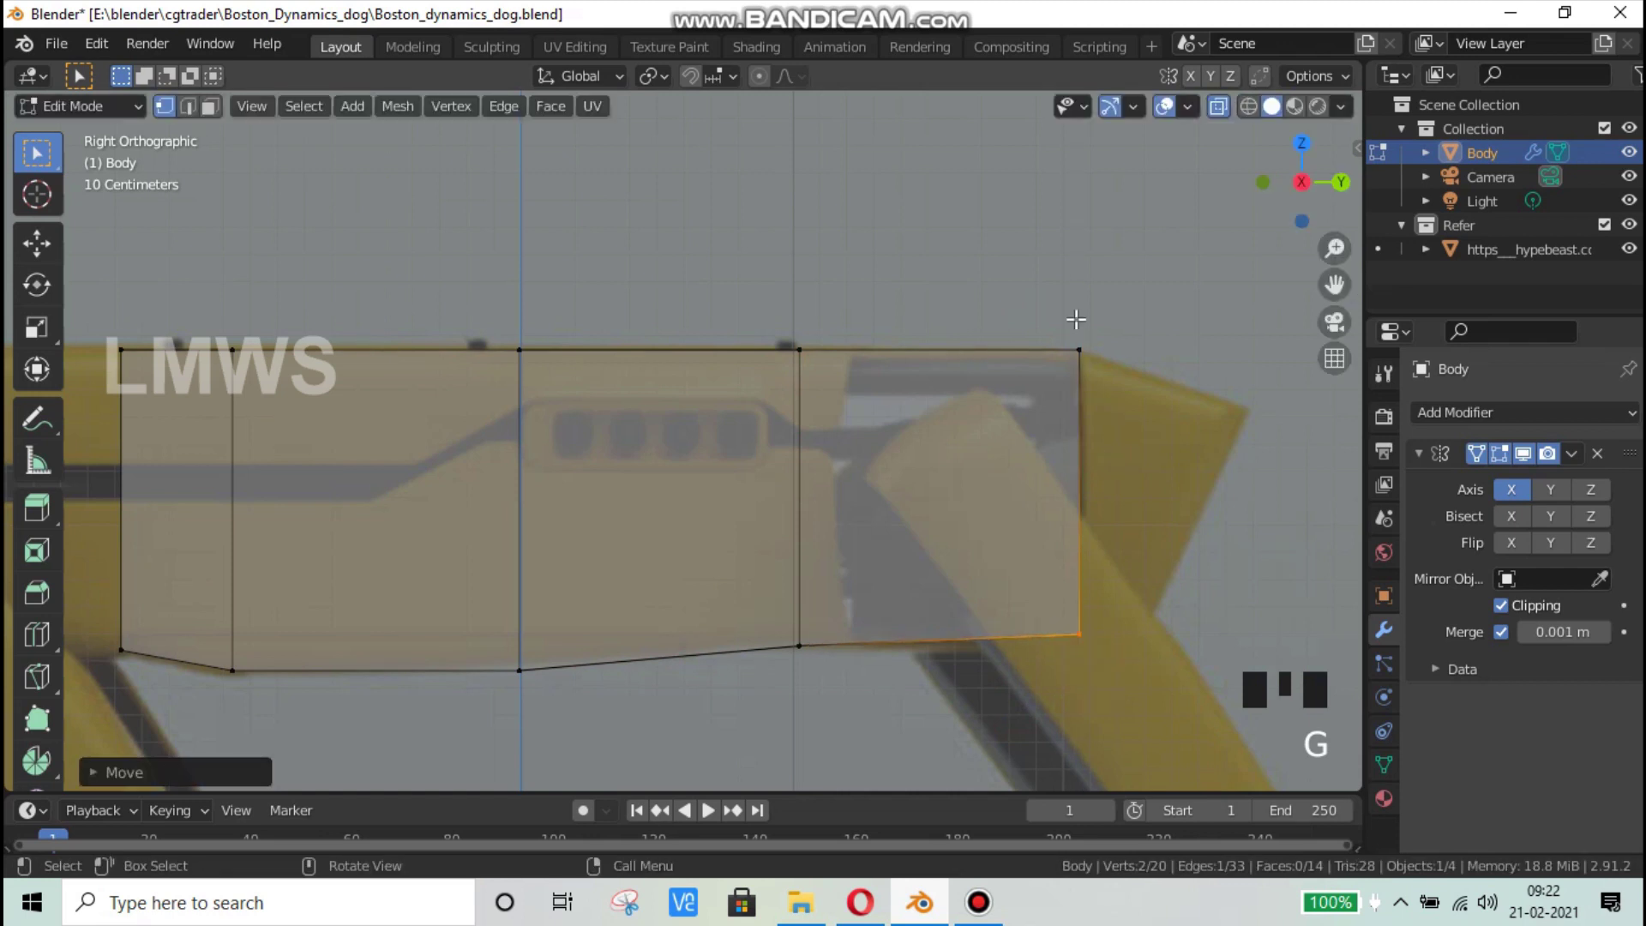
Step: Extrude the positive-Y end face farther in positive Y to the torso's pointed tip
left_click_drag(1063, 305, 1104, 694)
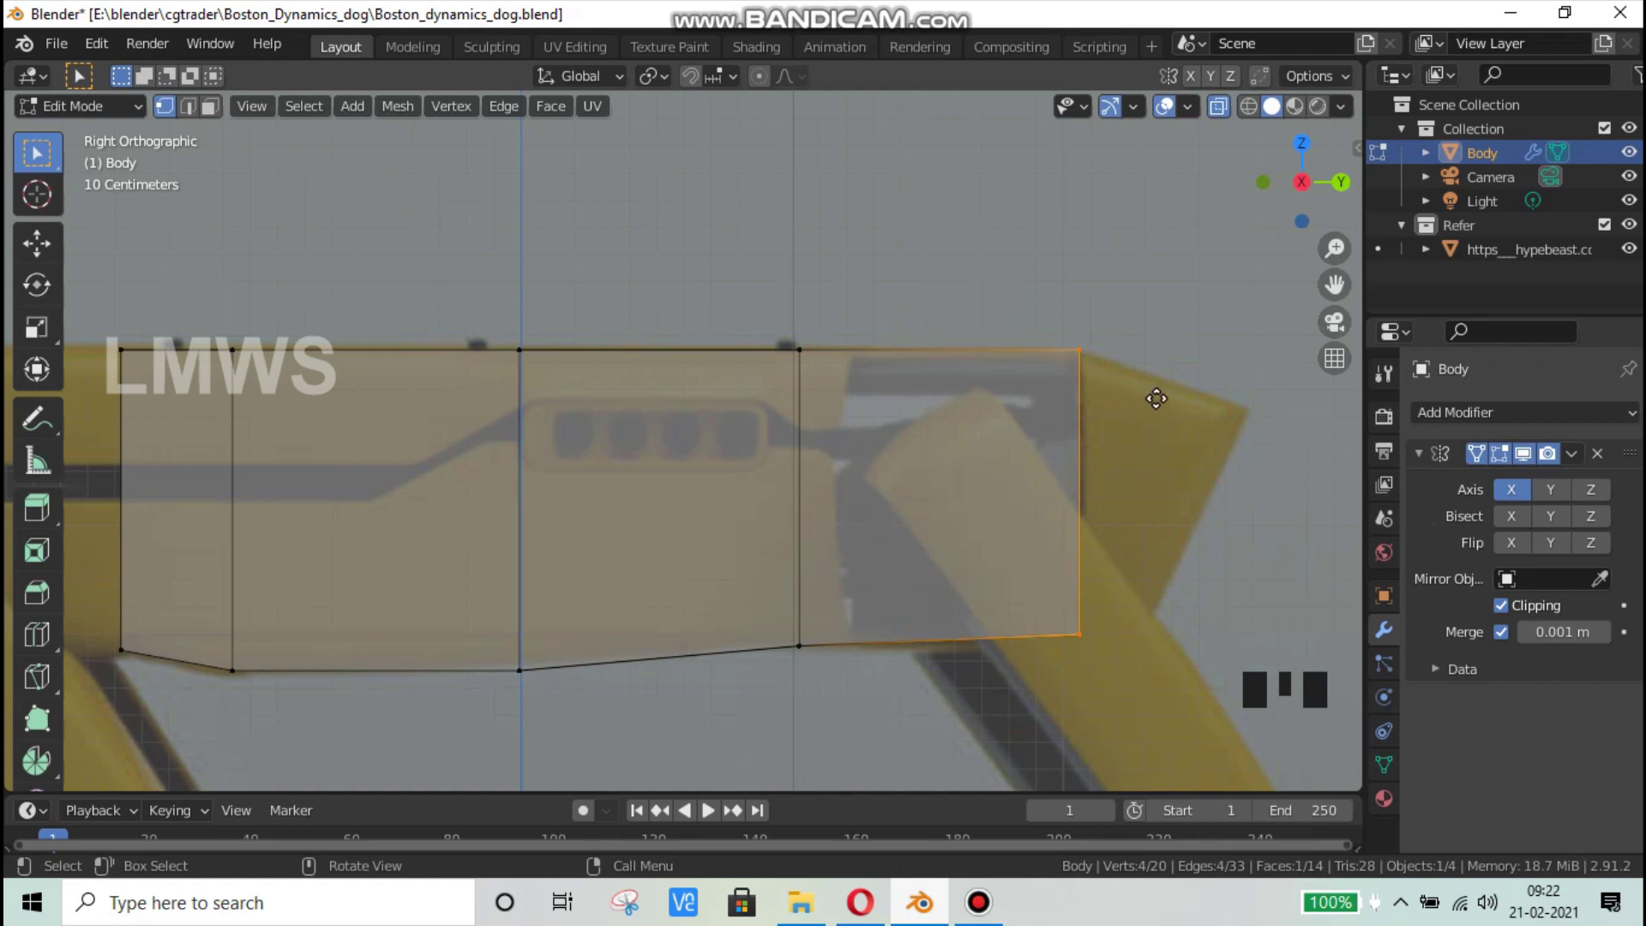
key("e")
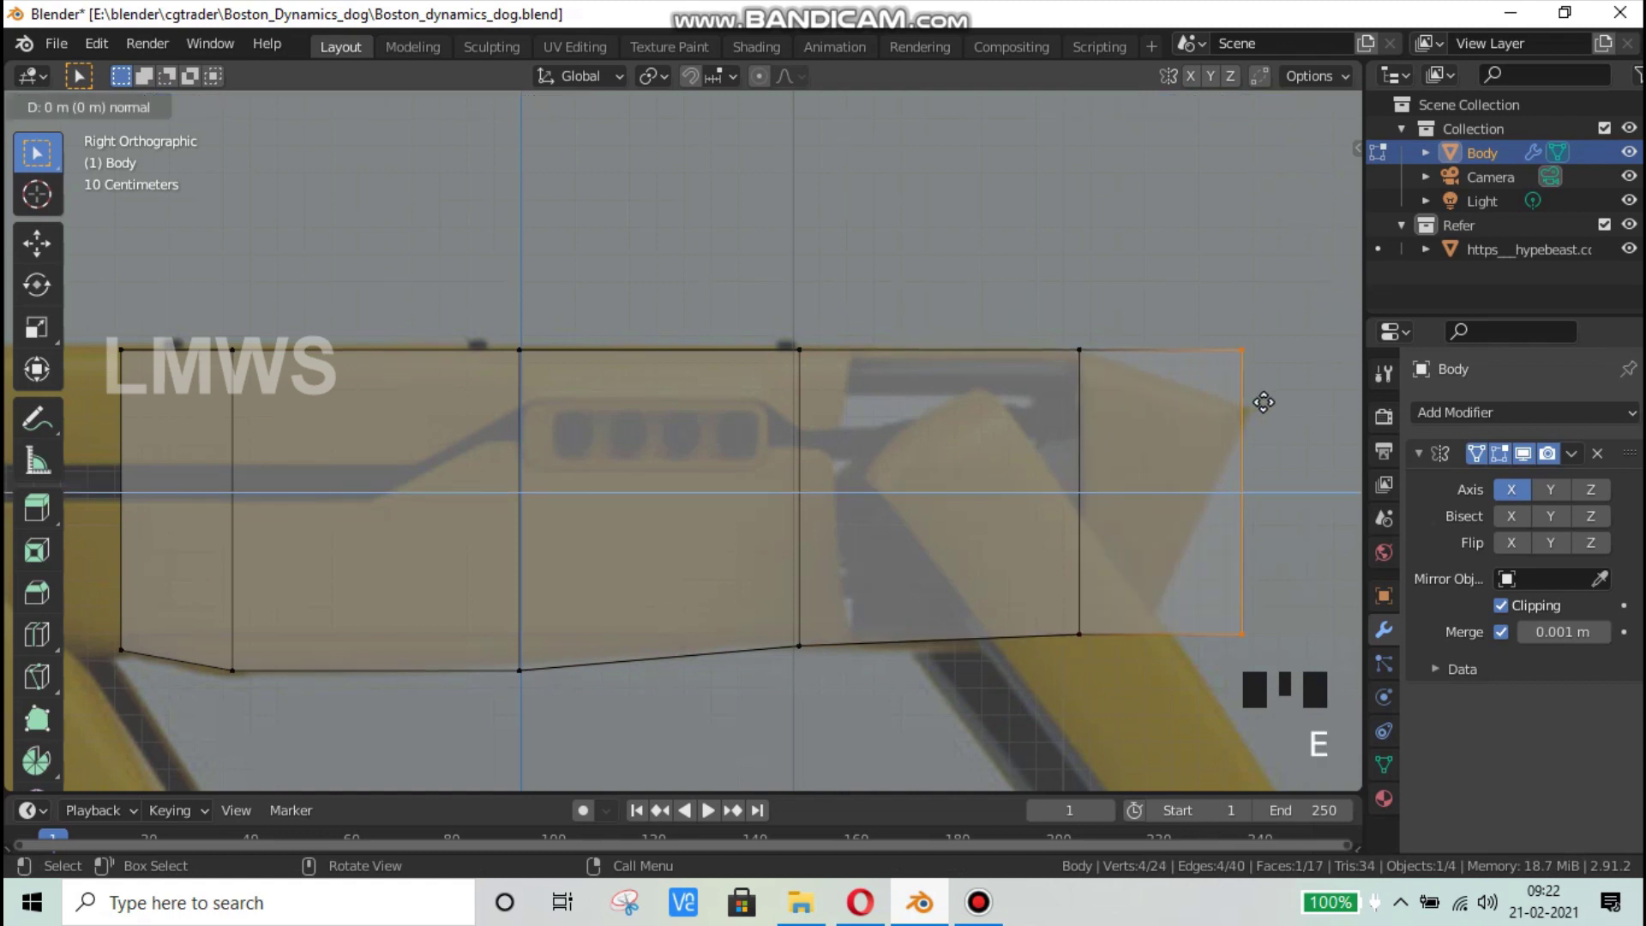
left_click(1270, 404)
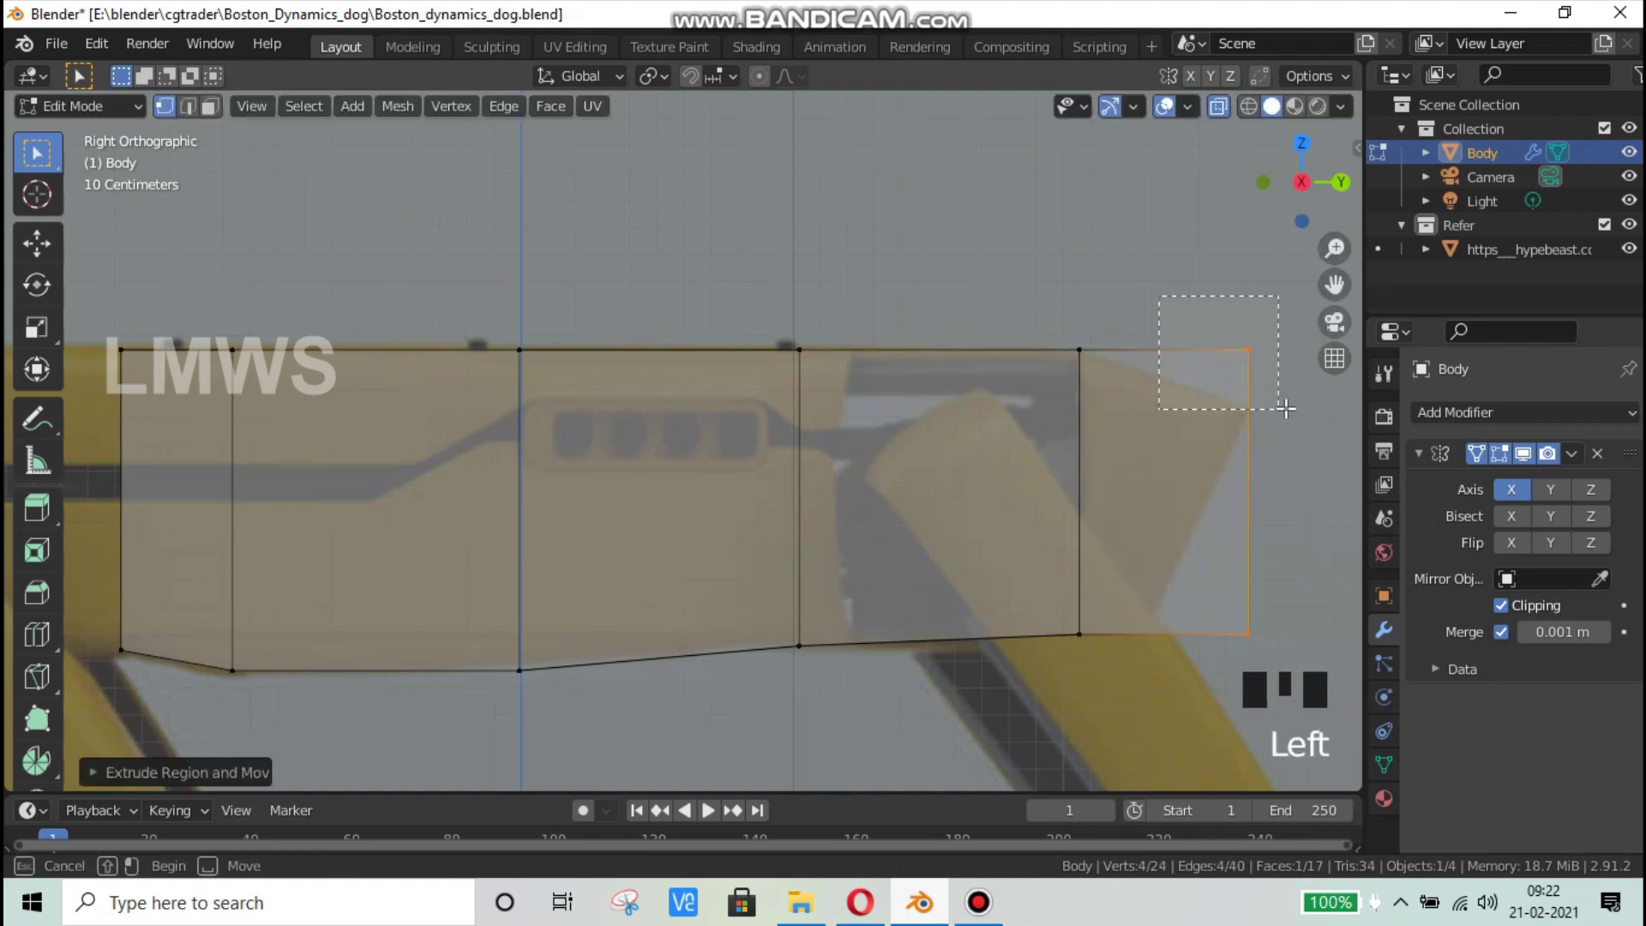
Step: Lower the positive-Y tip's top vertices about 0.22 m along Z and move its bottom vertices in negative Y to match the slanted end
key("g")
key("z")
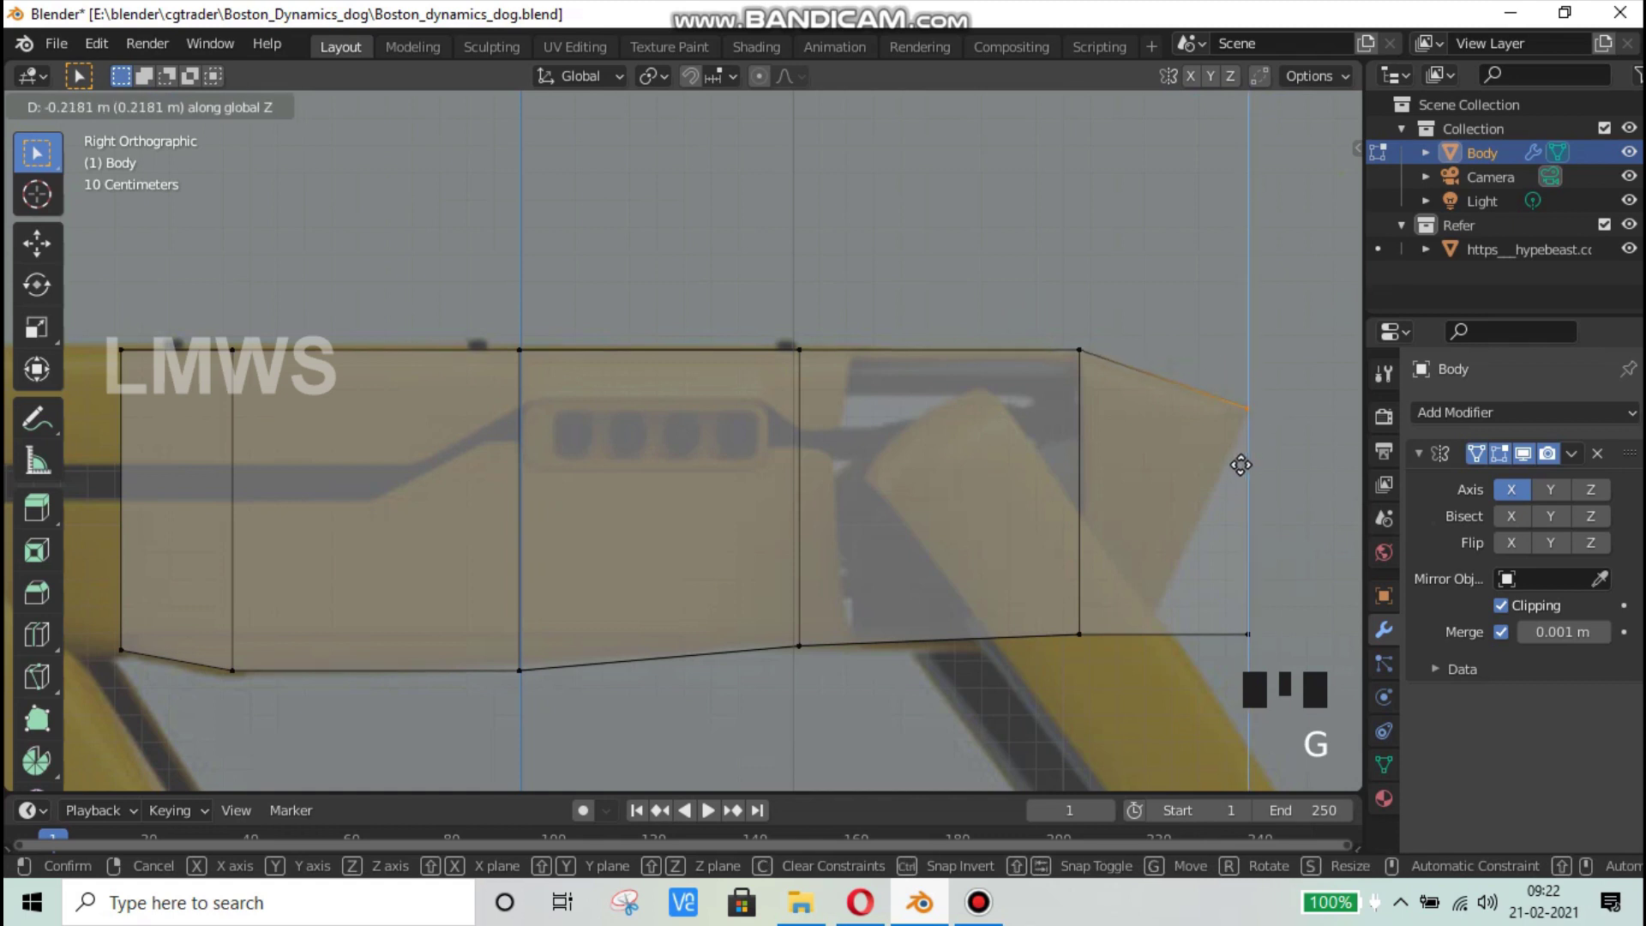
left_click(1165, 665)
left_click_drag(1170, 609, 1238, 680)
key("g")
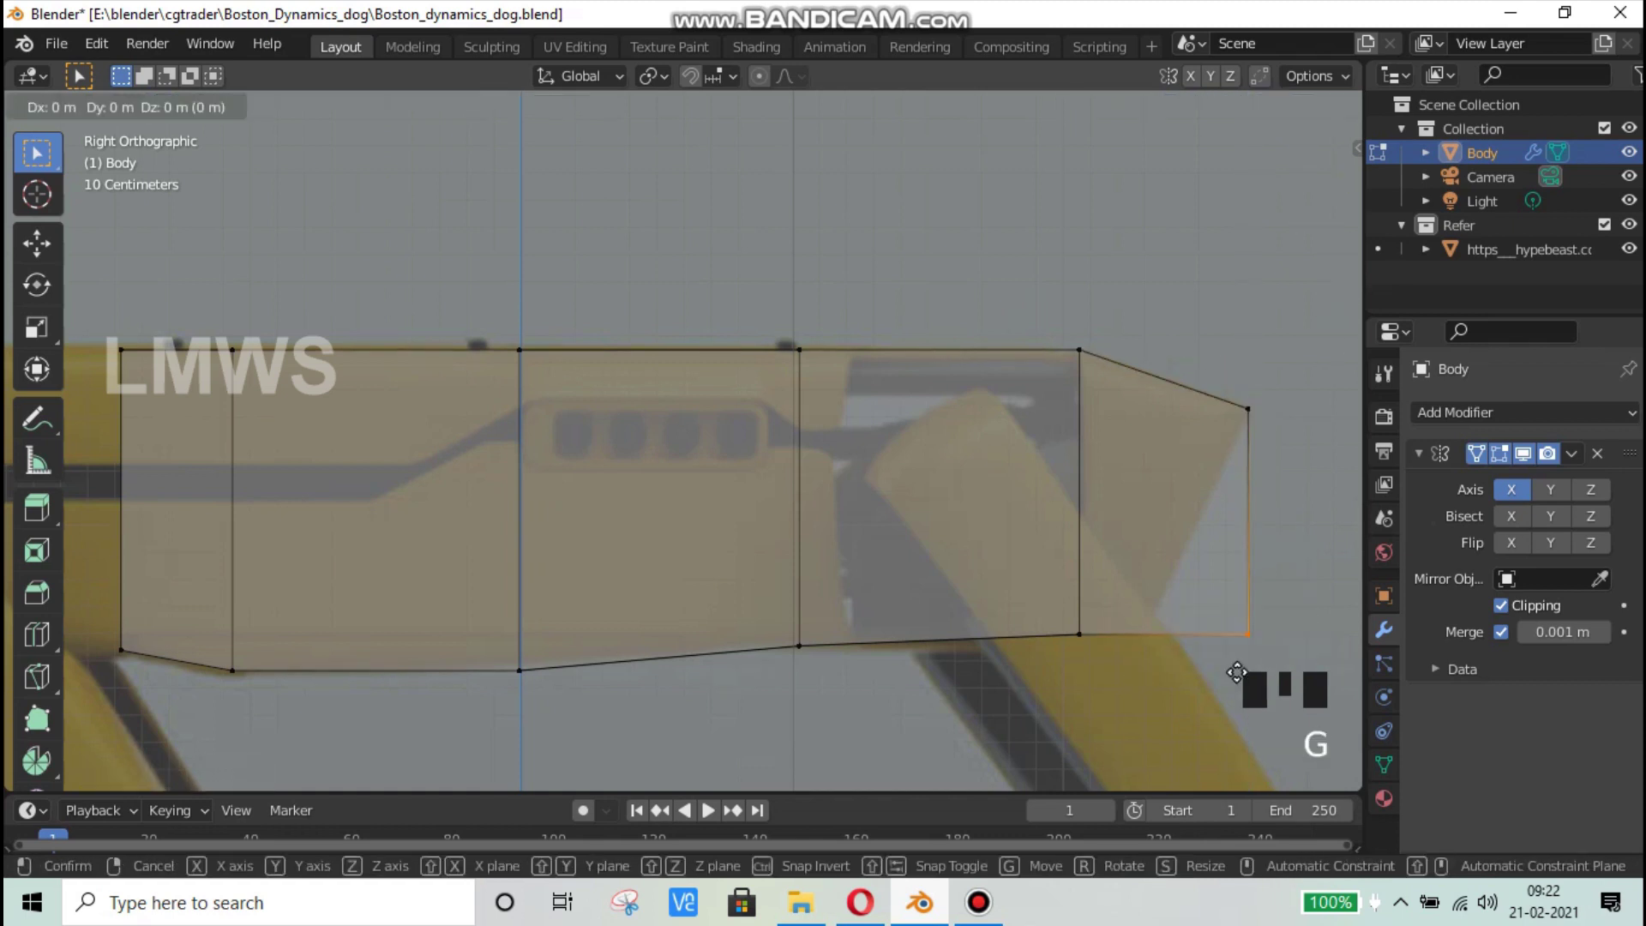
key("y")
left_click(1046, 652)
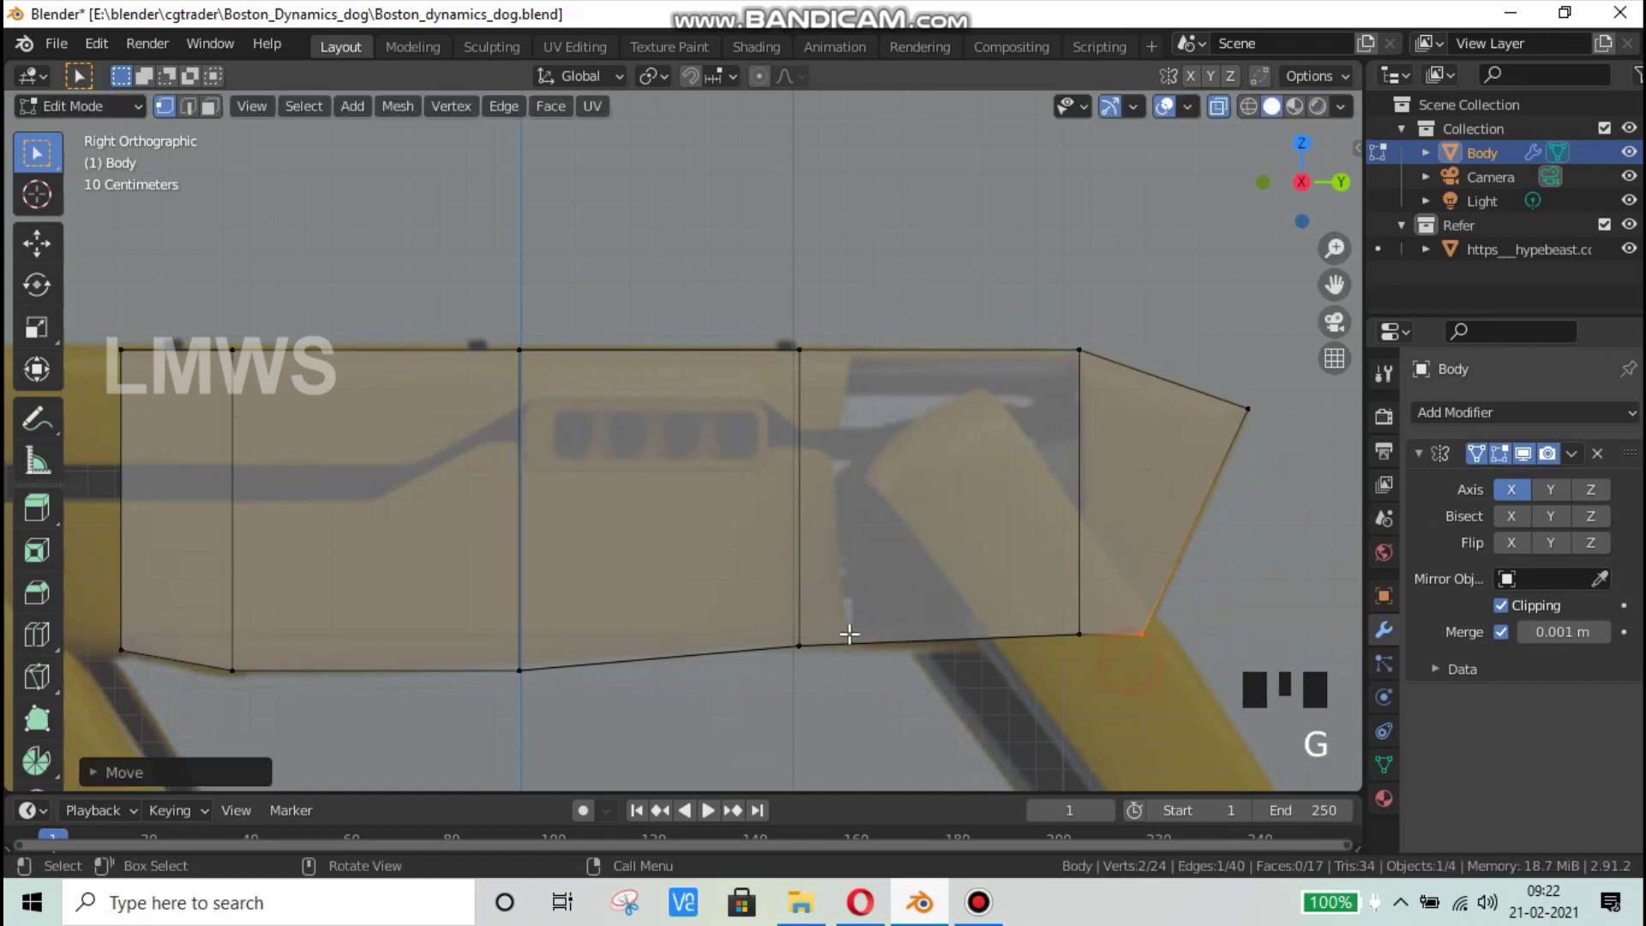
Step: Raise the vertices along the mesh's flat top edge about 0.013 m along Z to meet the torso's top outline
scroll(384, 640, "down", 2)
middle_click_drag(383, 640, 760, 429, "shift")
scroll(760, 428, "up", 1)
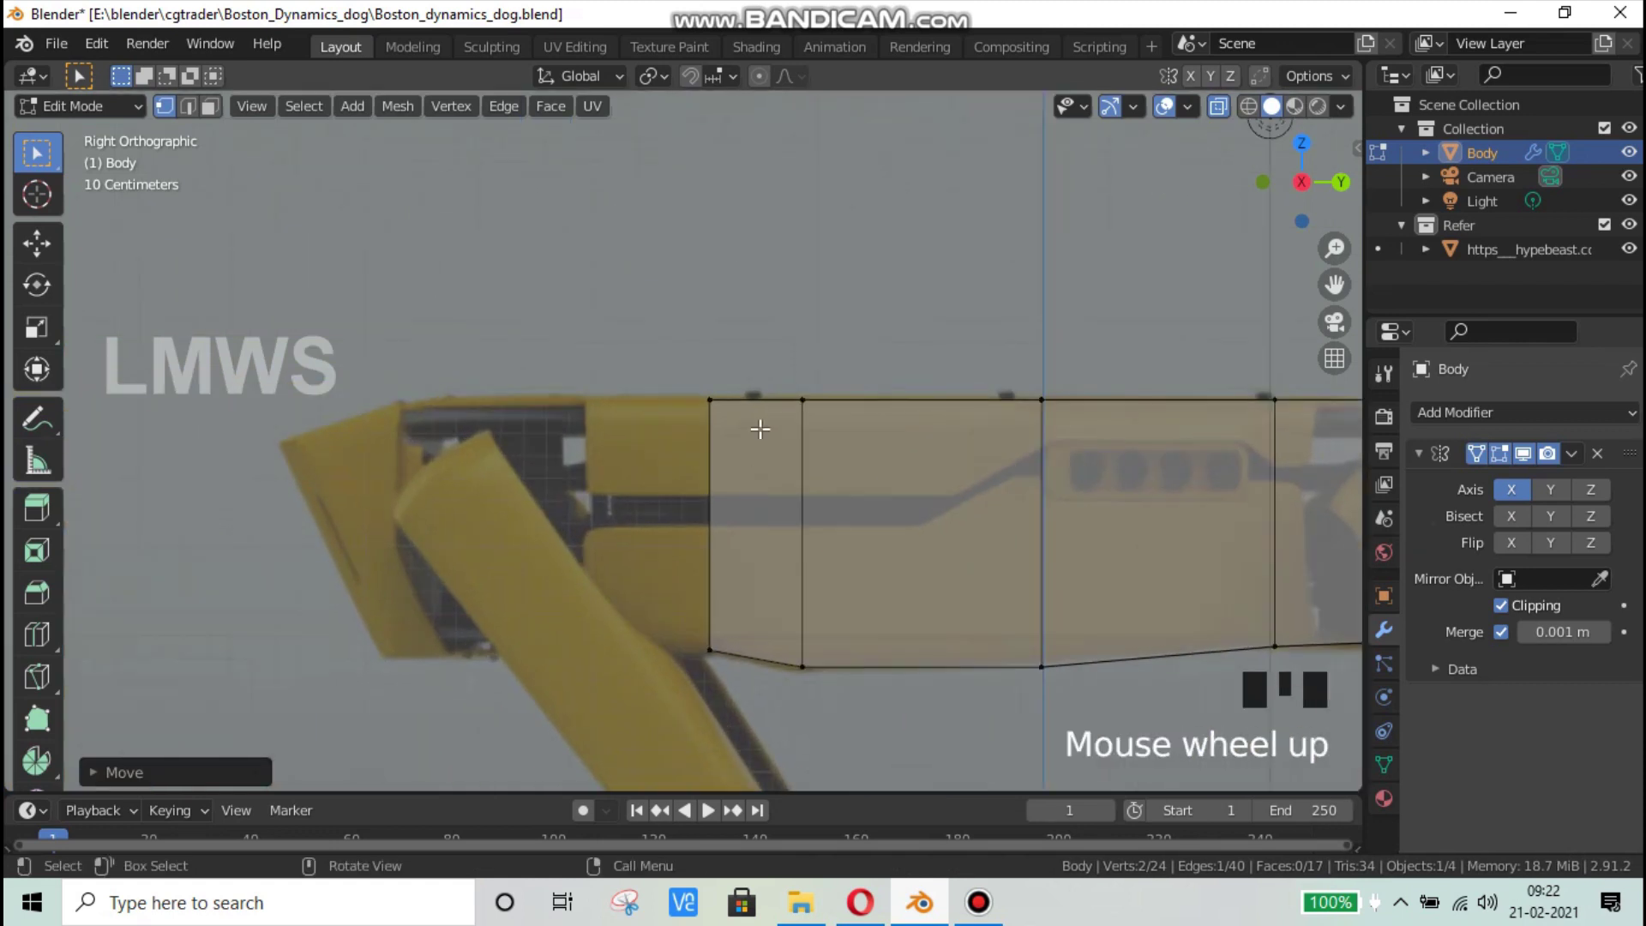
scroll(773, 523, "down", 1)
middle_click_drag(776, 520, 583, 576, "shift")
left_click_drag(453, 505, 1206, 370)
left_click_drag(1014, 440, 1014, 440)
scroll(614, 580, "up", 6)
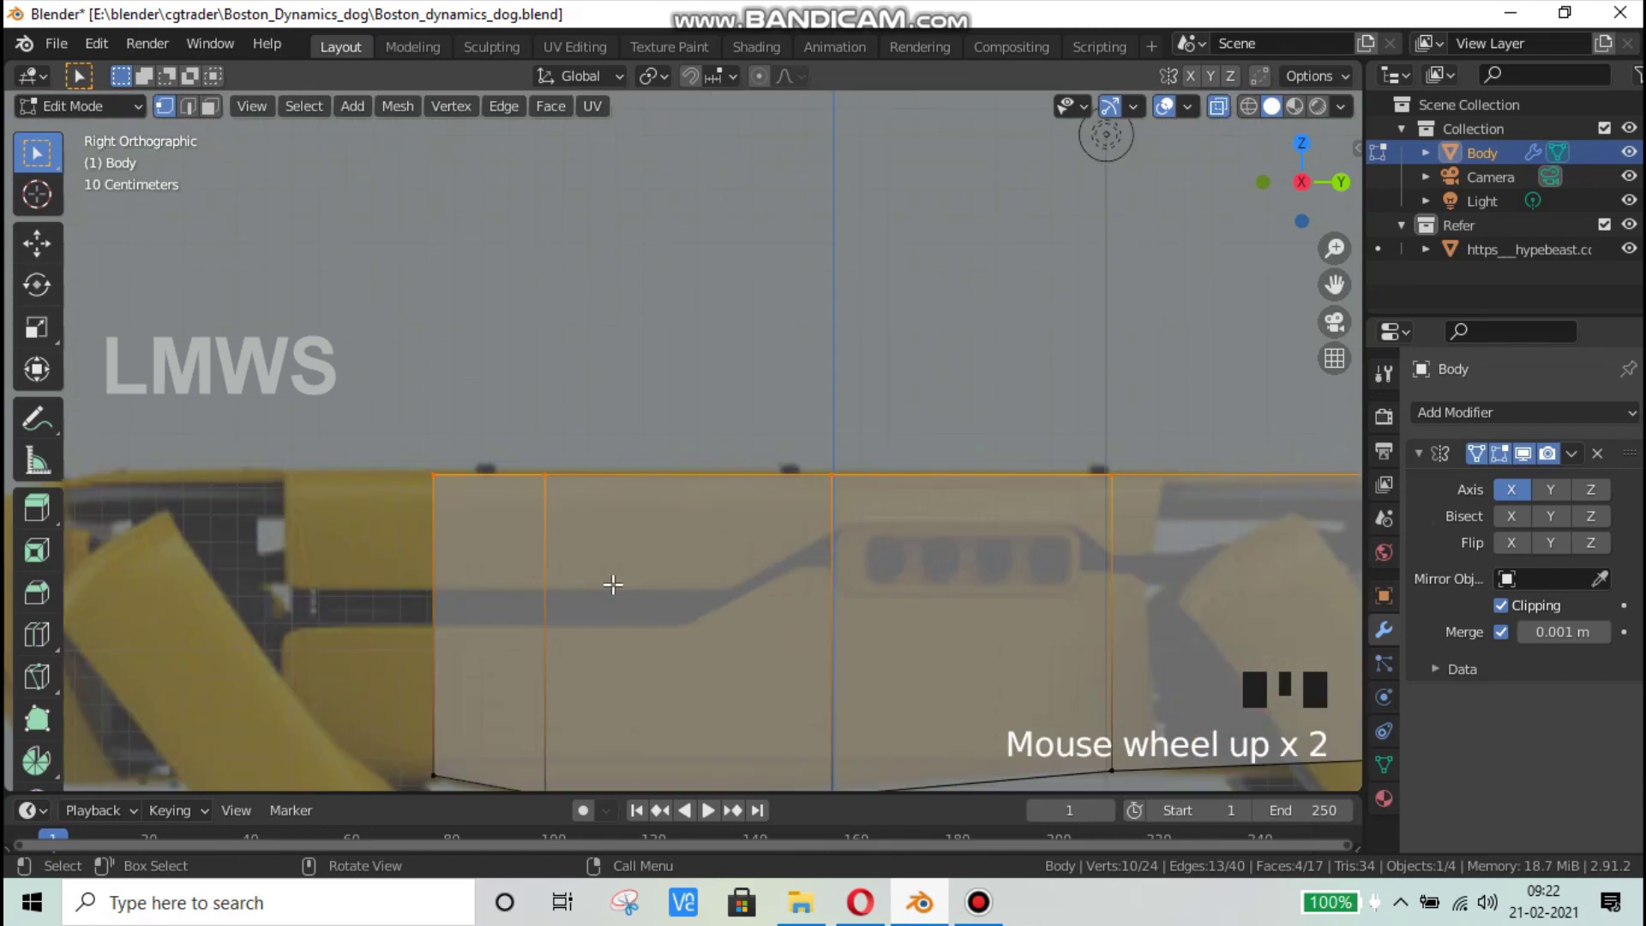
key("g")
left_click(672, 595)
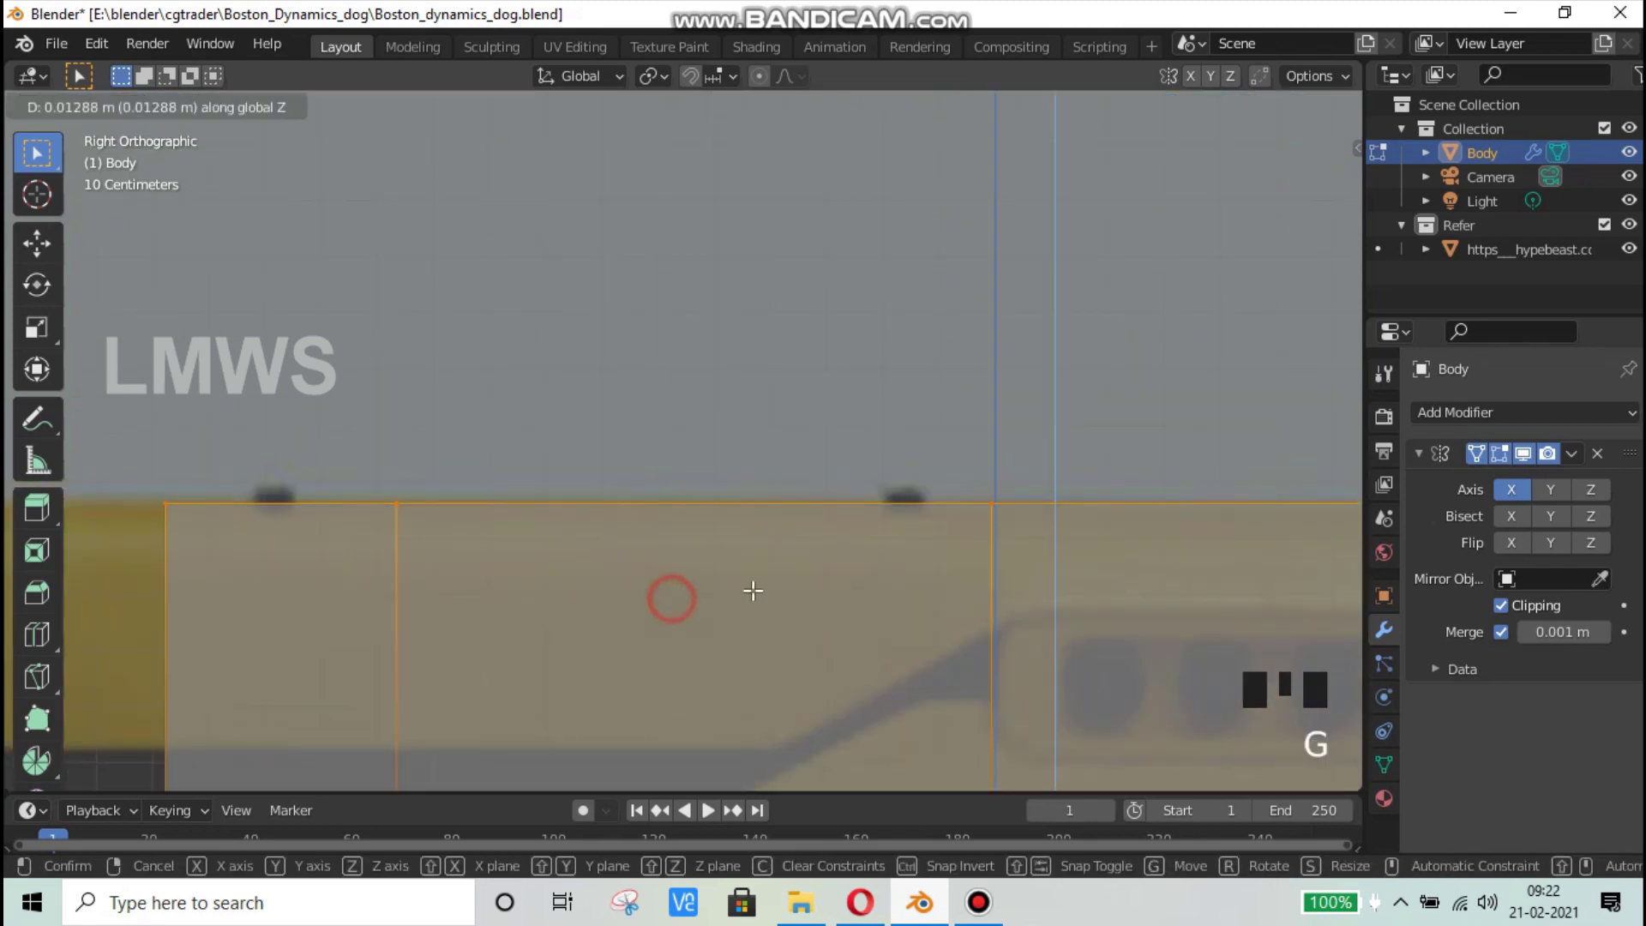
scroll(718, 575, "down", 3)
scroll(719, 574, "down", 2)
middle_click_drag(918, 537, 720, 382, "shift")
left_click_drag(711, 362, 619, 699, "shift")
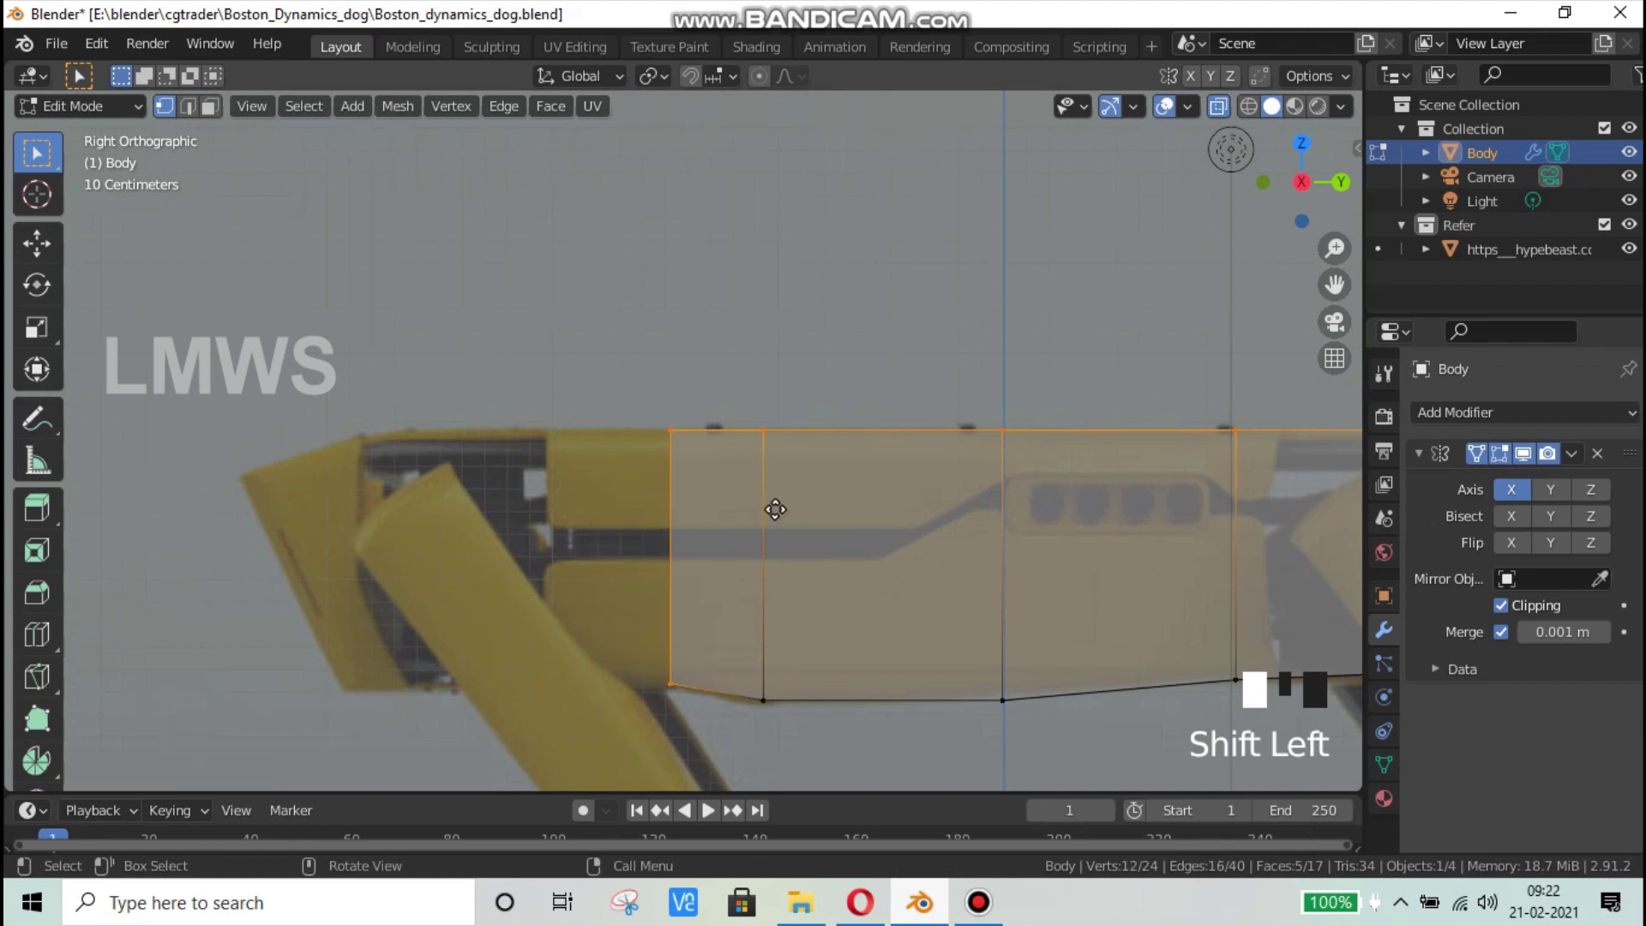
key("e")
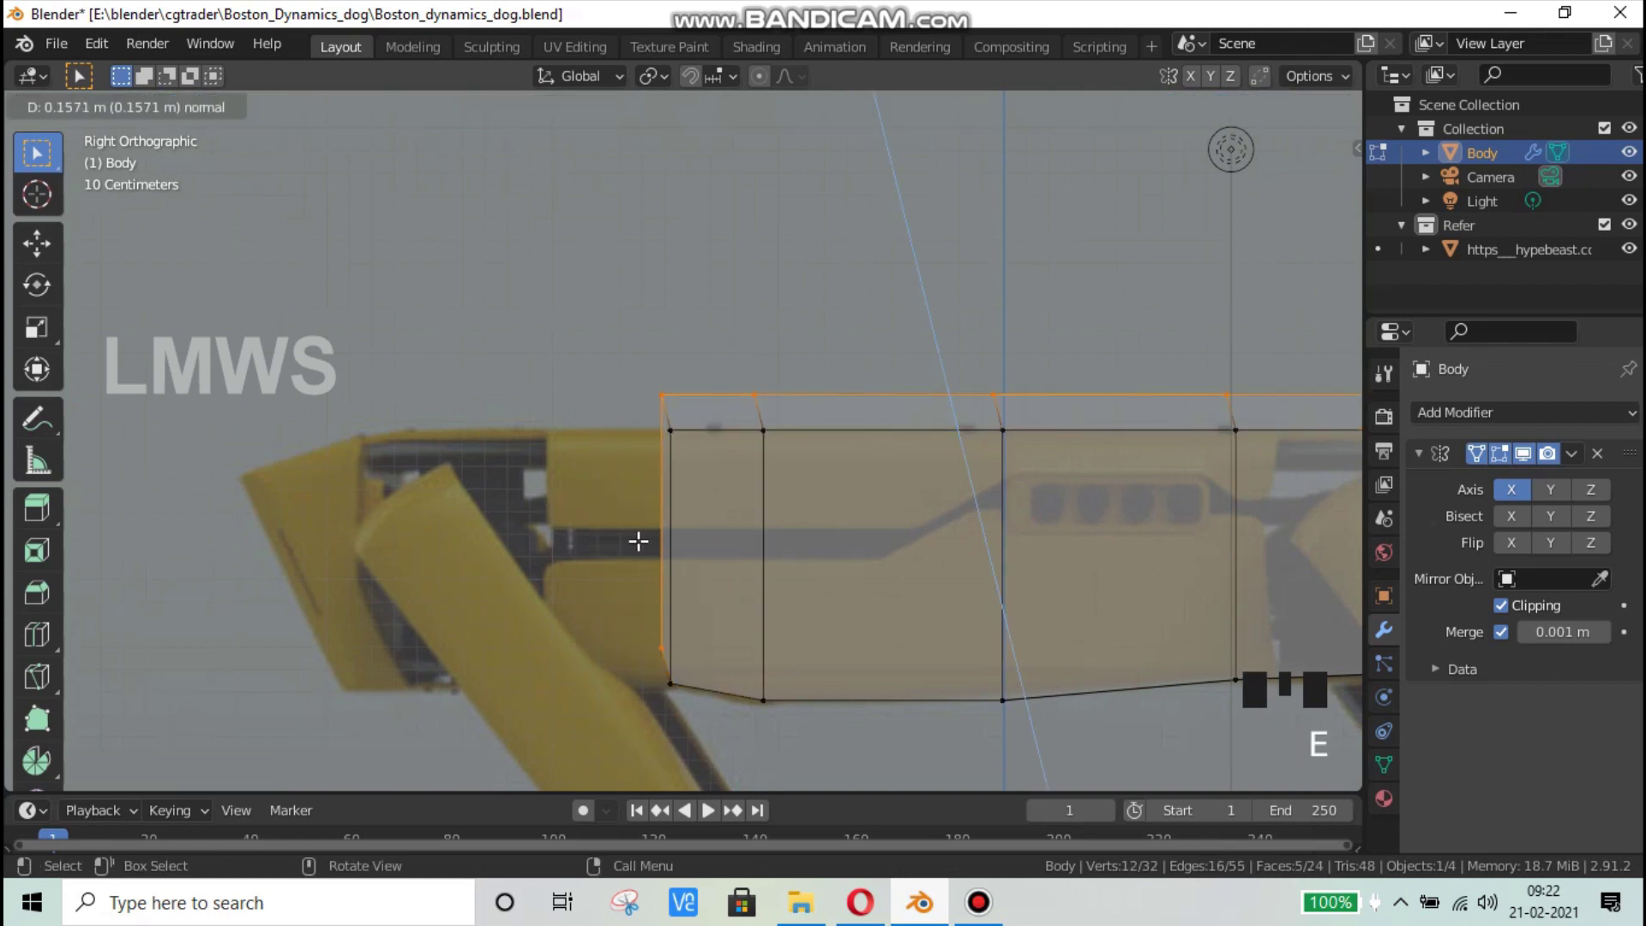
right_click(744, 543)
key("ctrl+z")
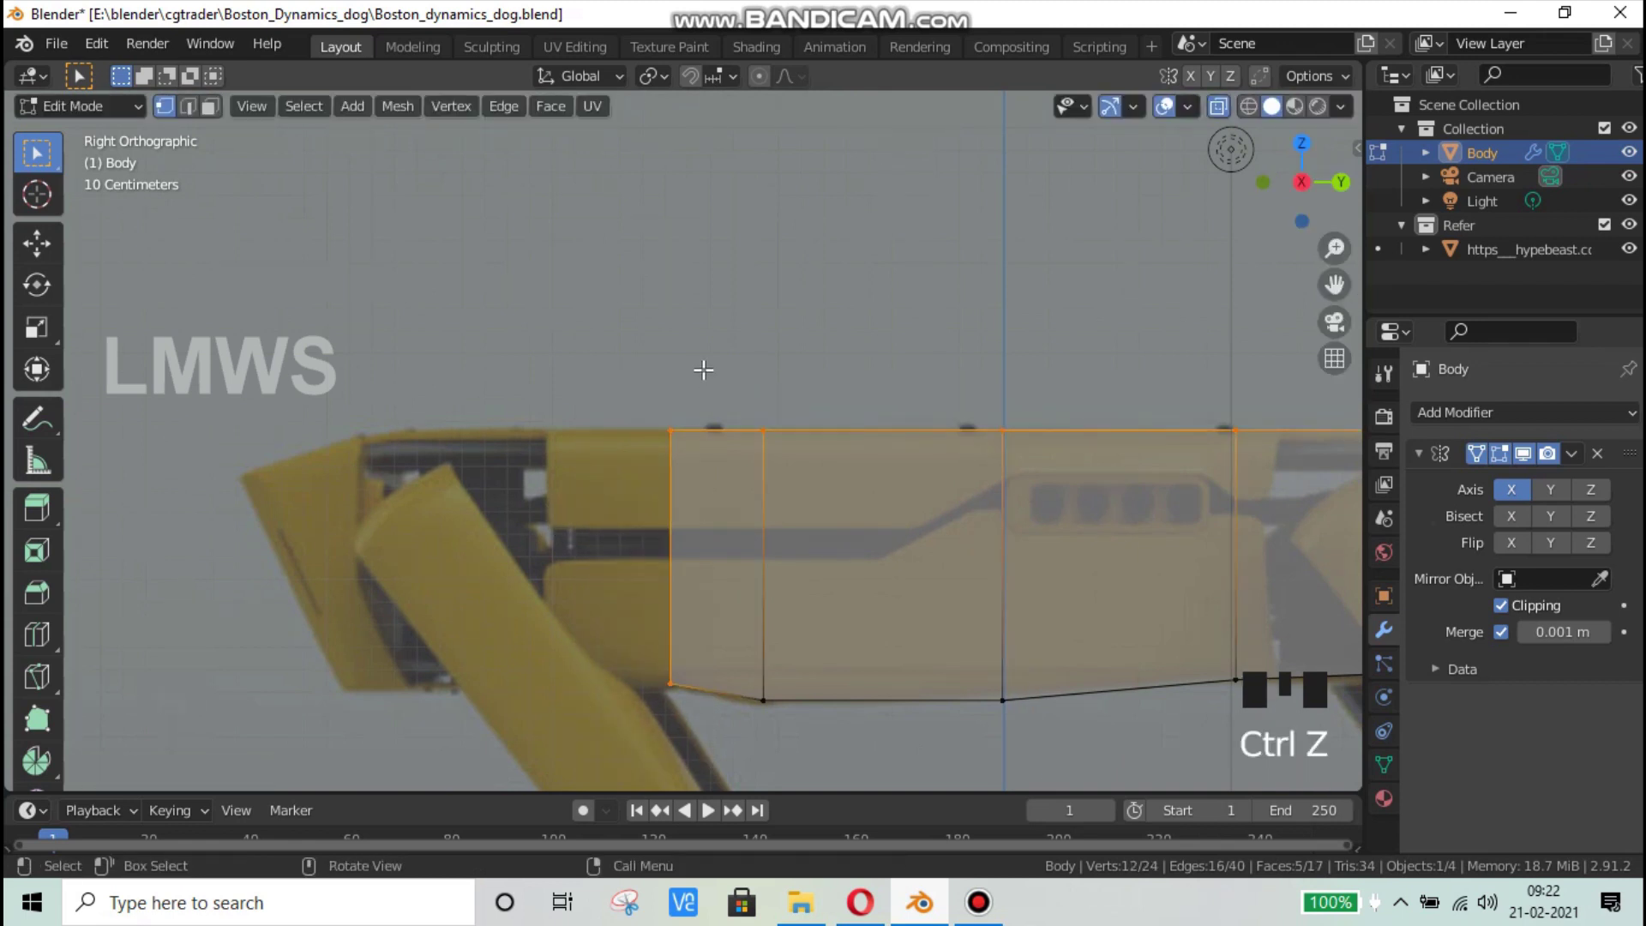
key("ctrl+z")
Step: Extrude the negative-Y end face three times in negative Y, to the side panel's edge, the end cap's start and the pointed tip
left_click_drag(705, 397, 619, 753)
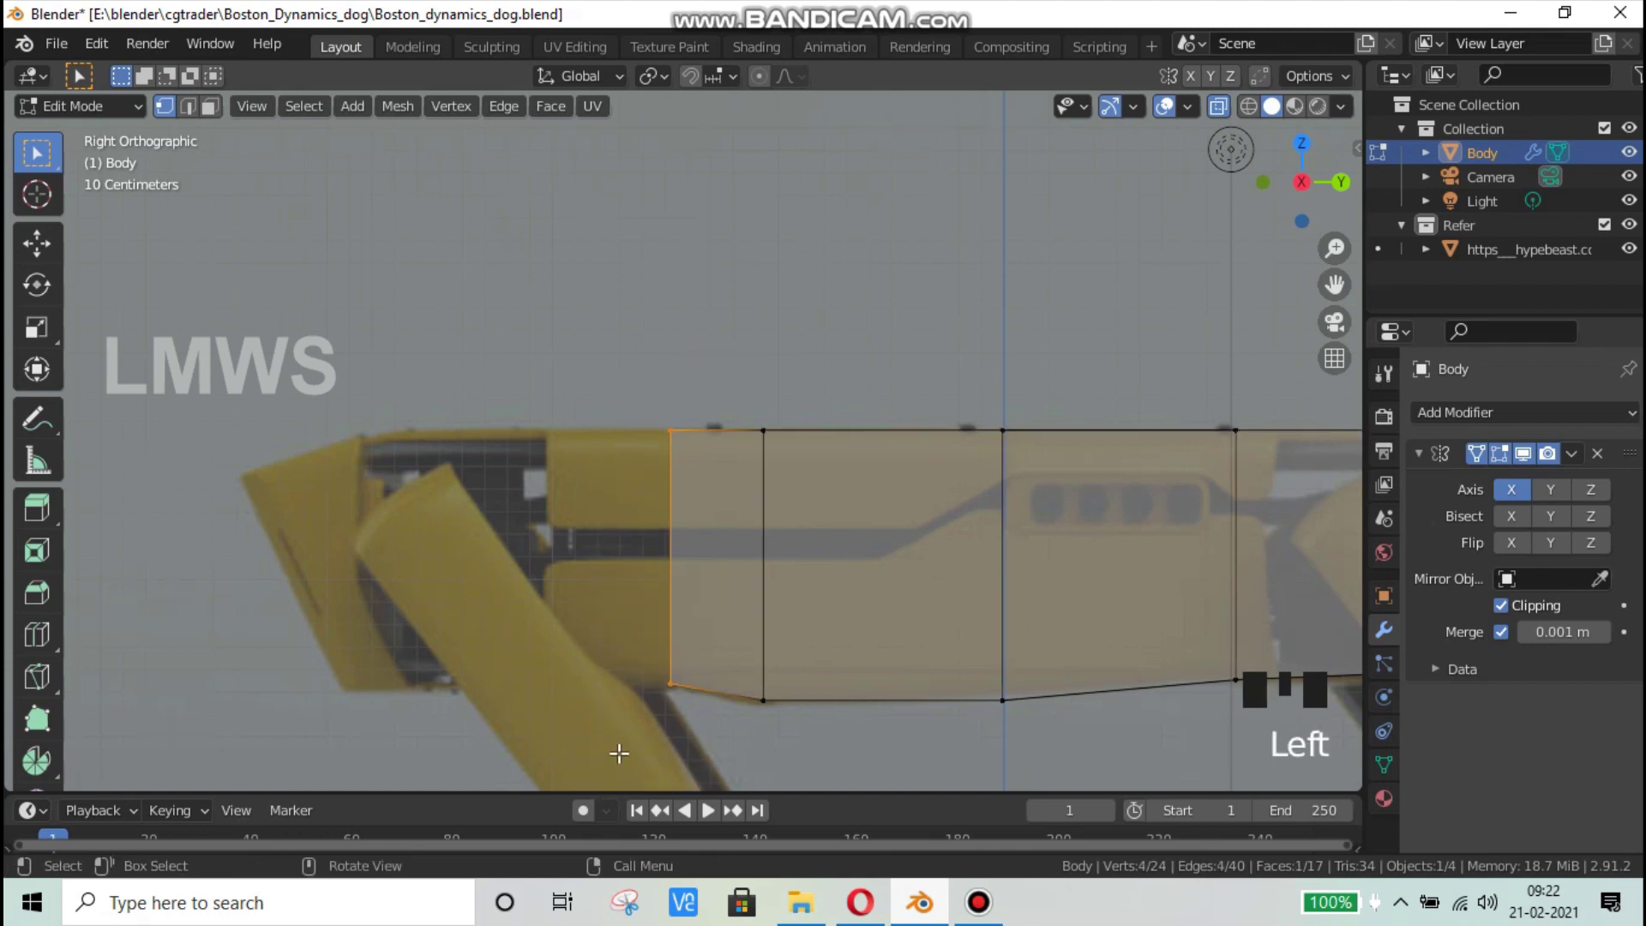
left_click_drag(698, 368, 605, 725)
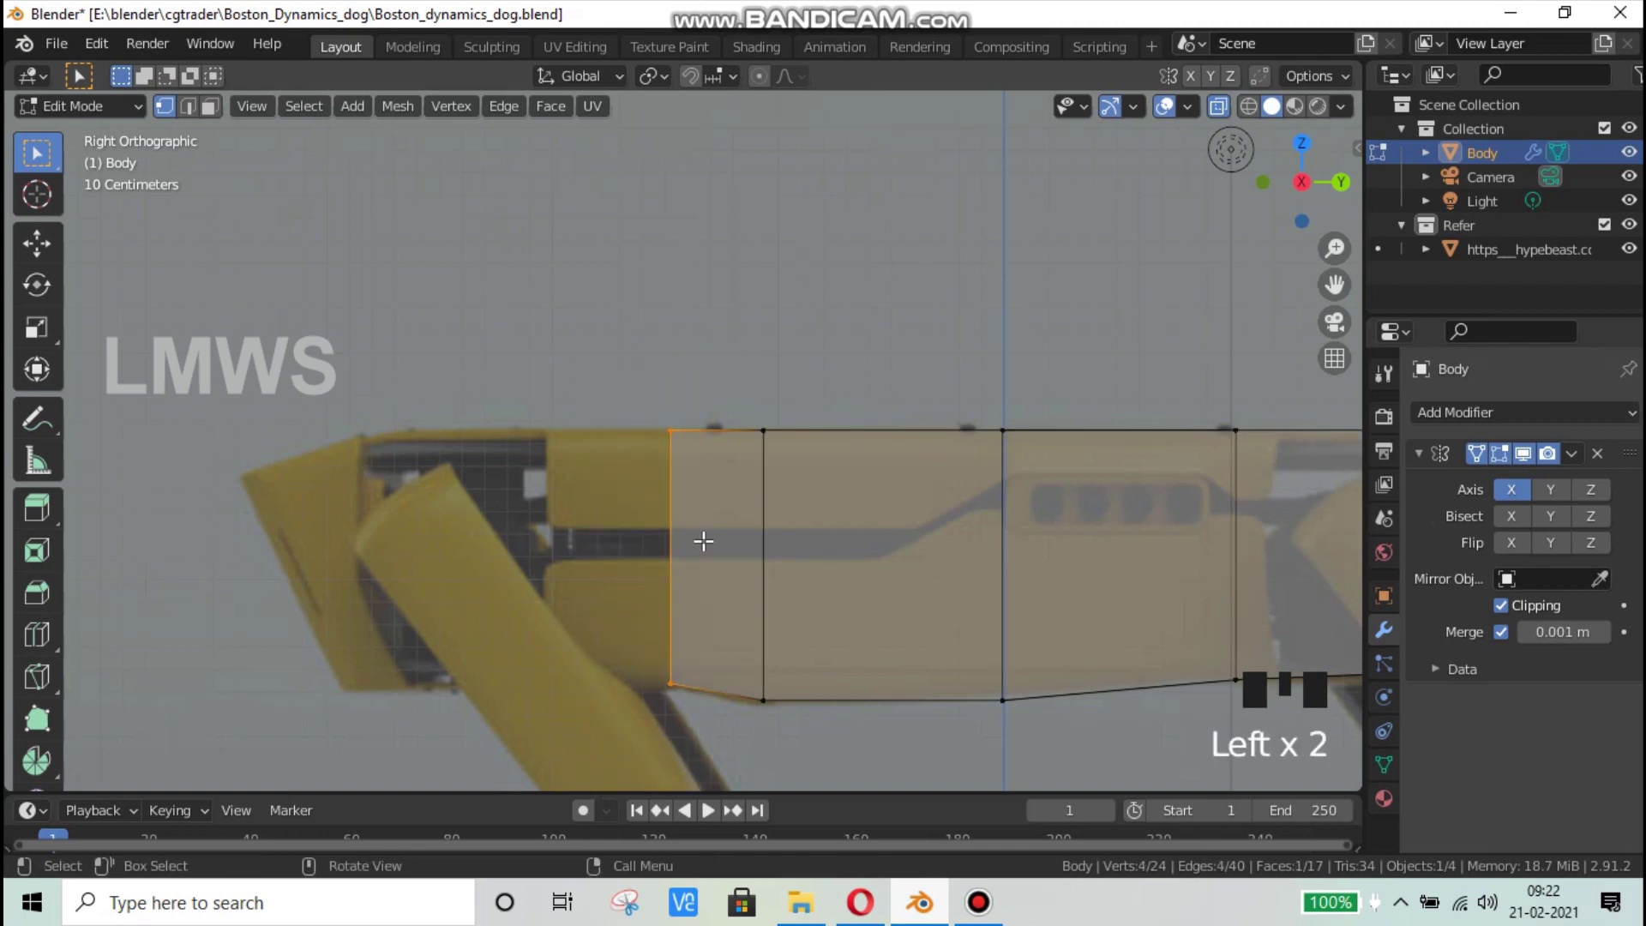
key("e")
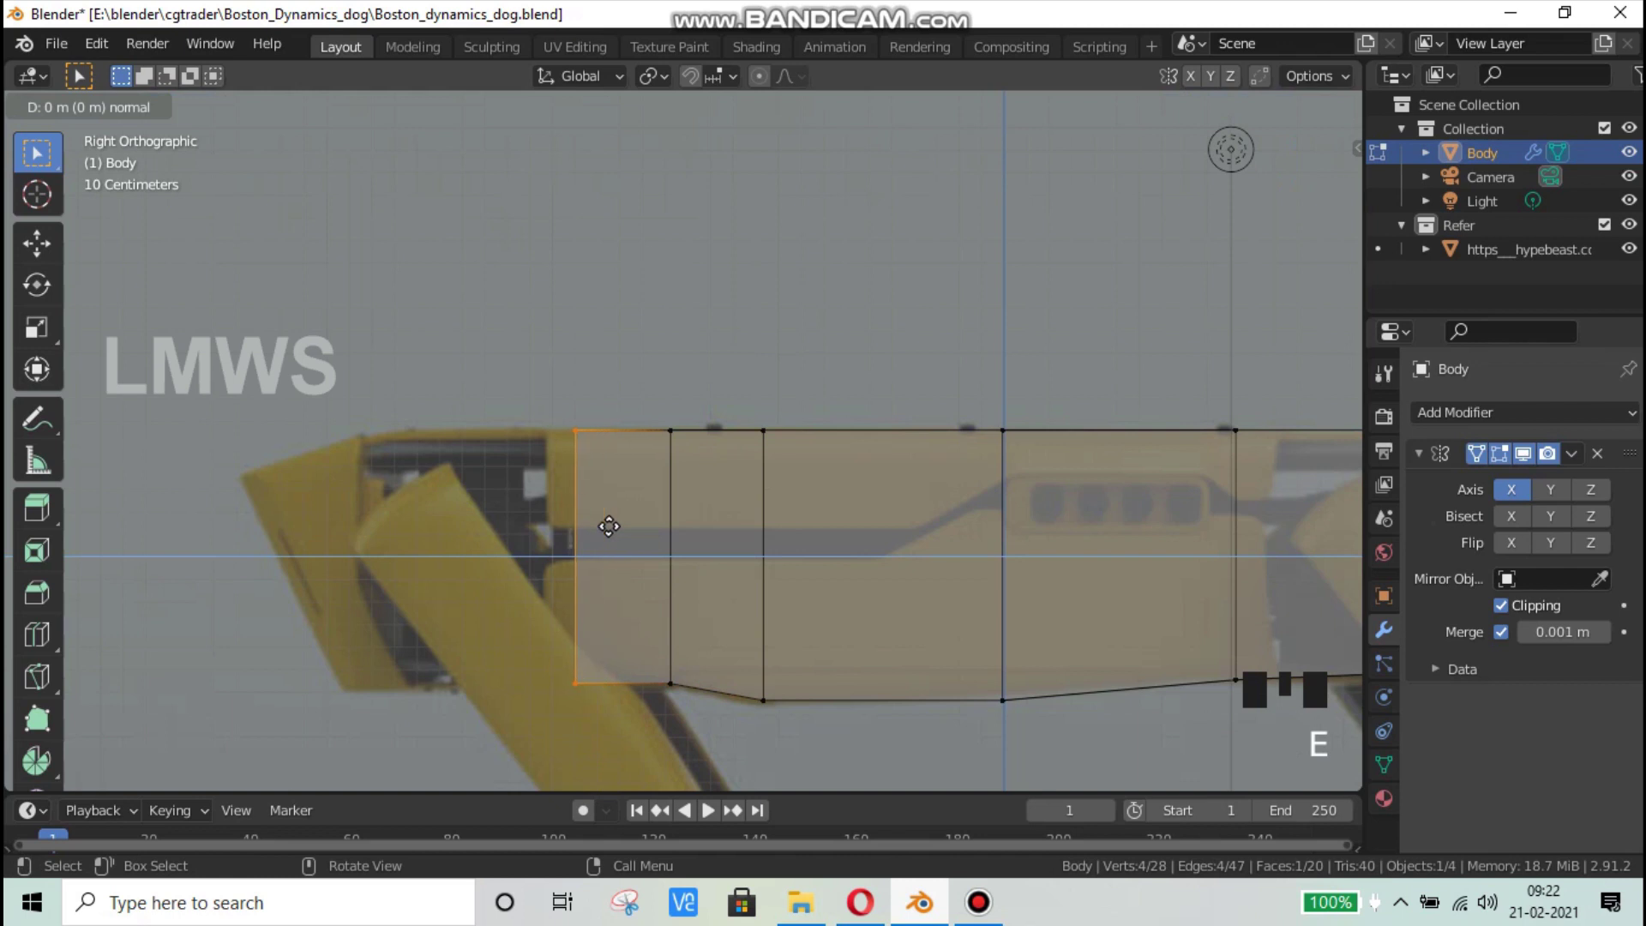
left_click(586, 526)
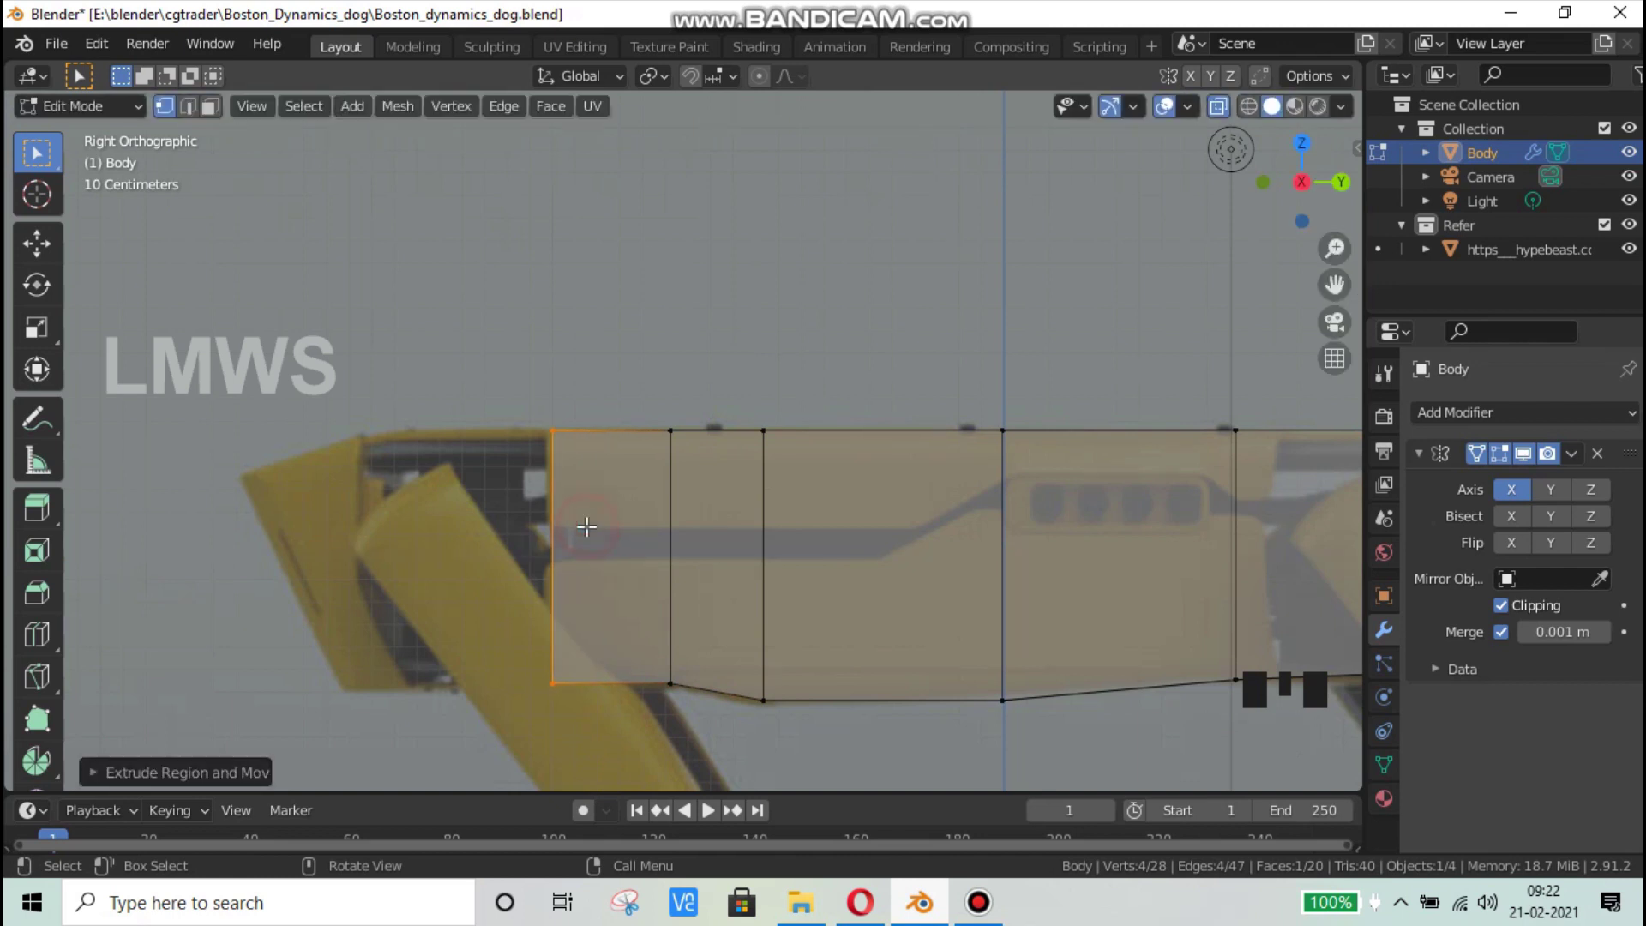
key("e")
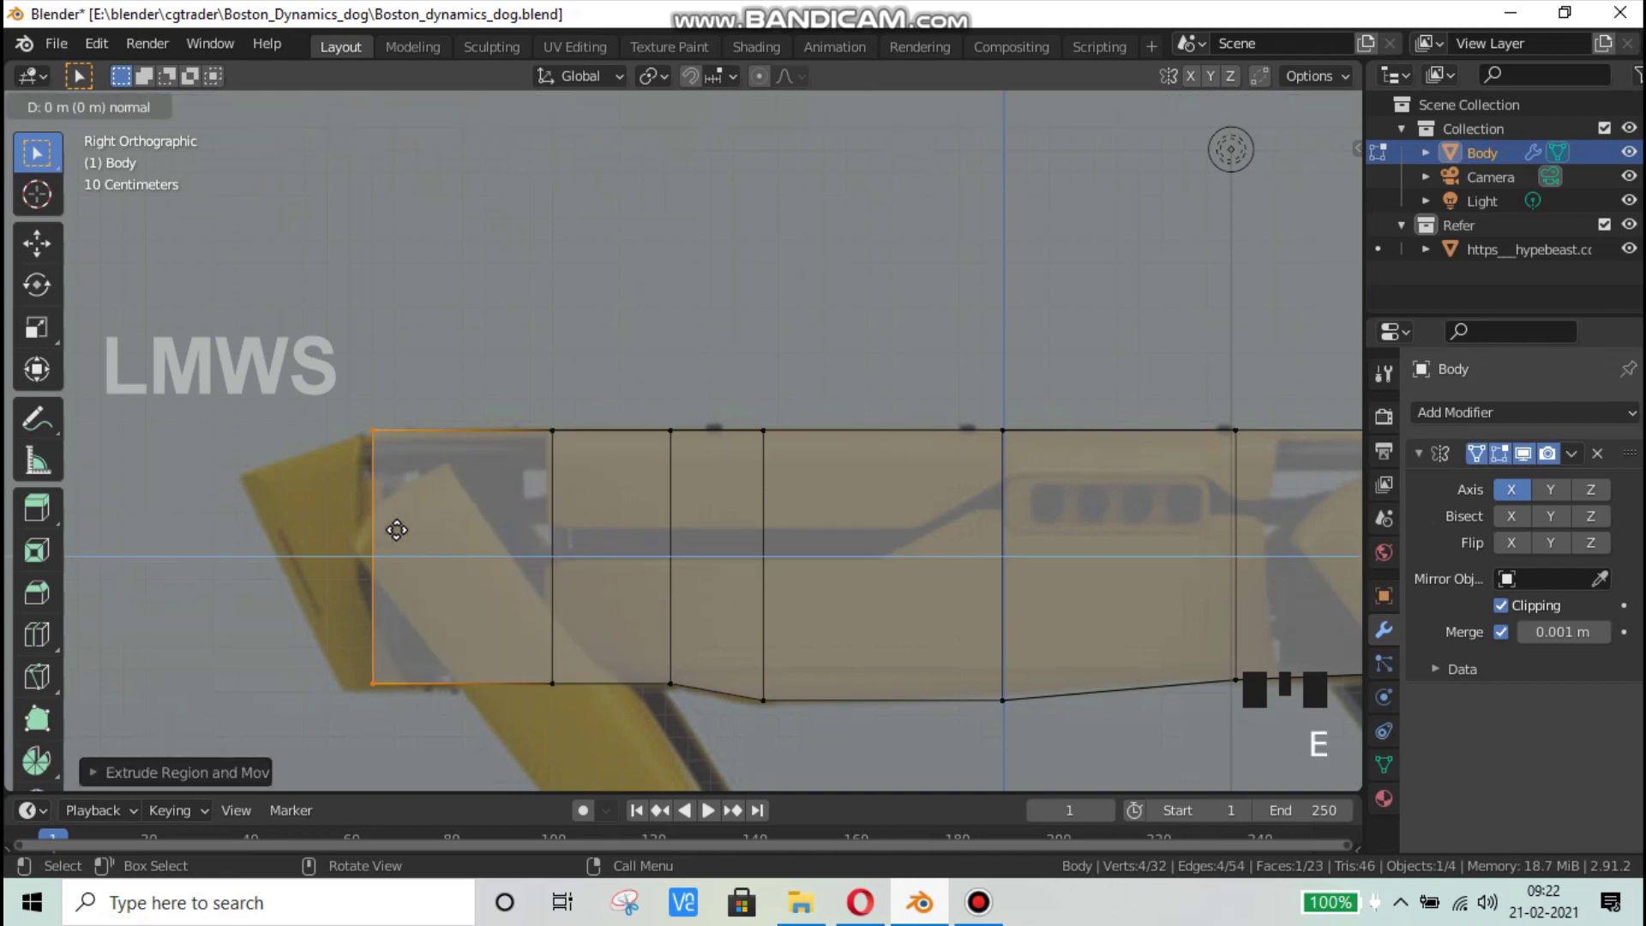
left_click(394, 528)
key("e")
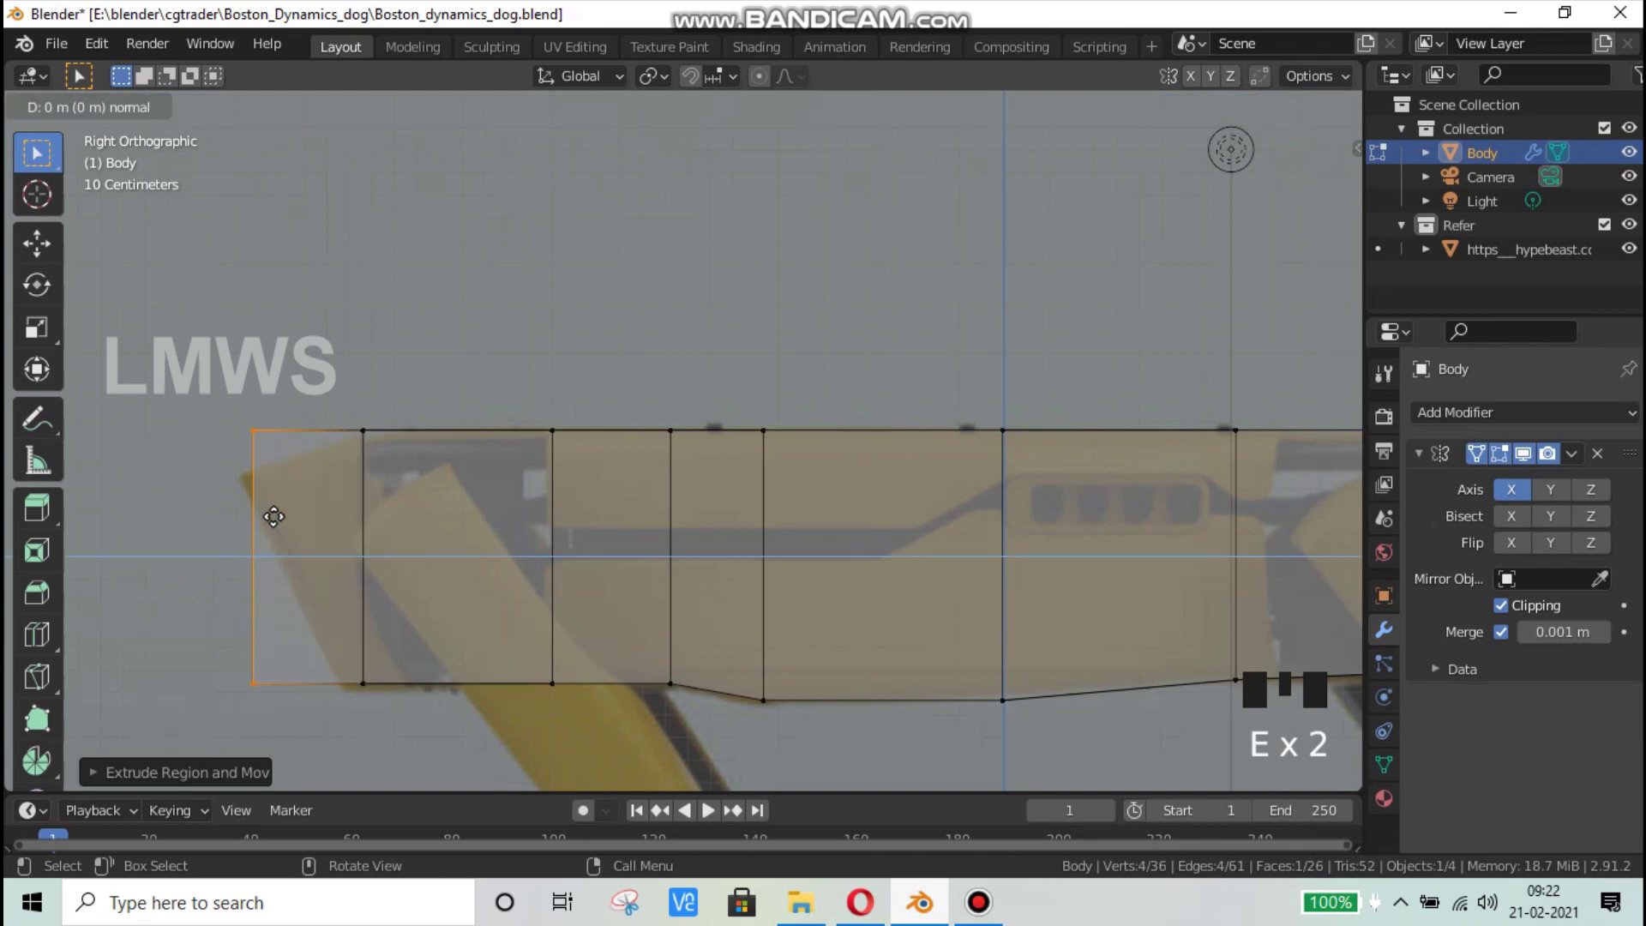
left_click(271, 517)
Step: Lower the negative-Y tip's top vertices about 0.21 m along Z and move its bottom vertices about 0.46 m in positive Y
left_click_drag(305, 402, 165, 497)
key("g")
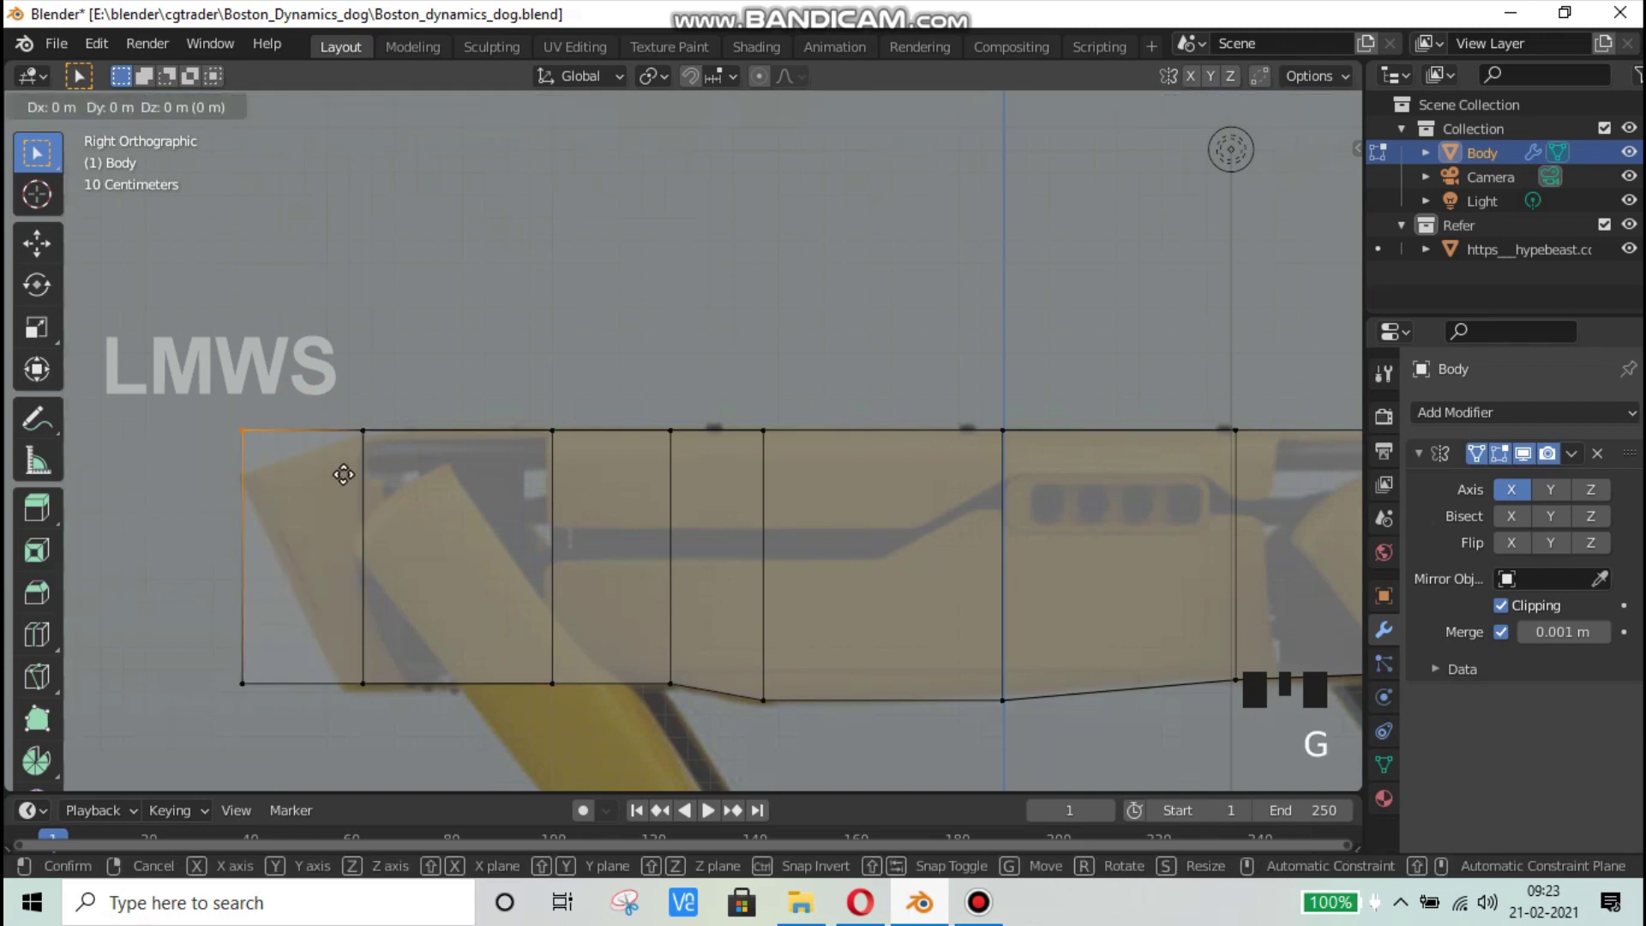
left_click(331, 518)
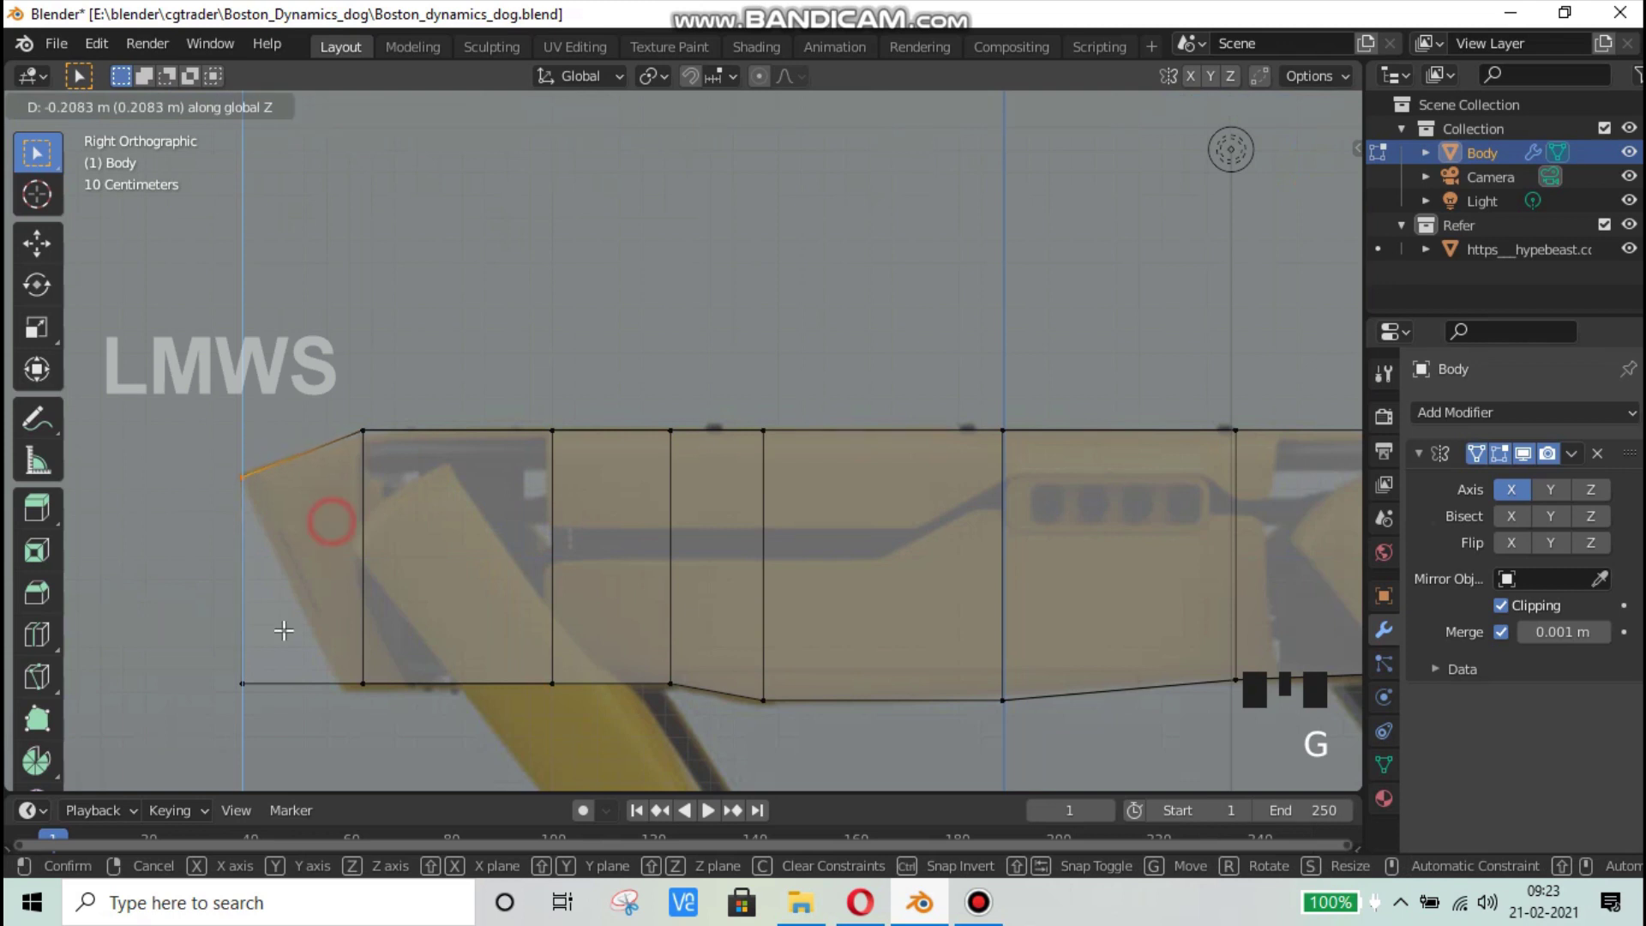
left_click_drag(172, 662, 276, 713)
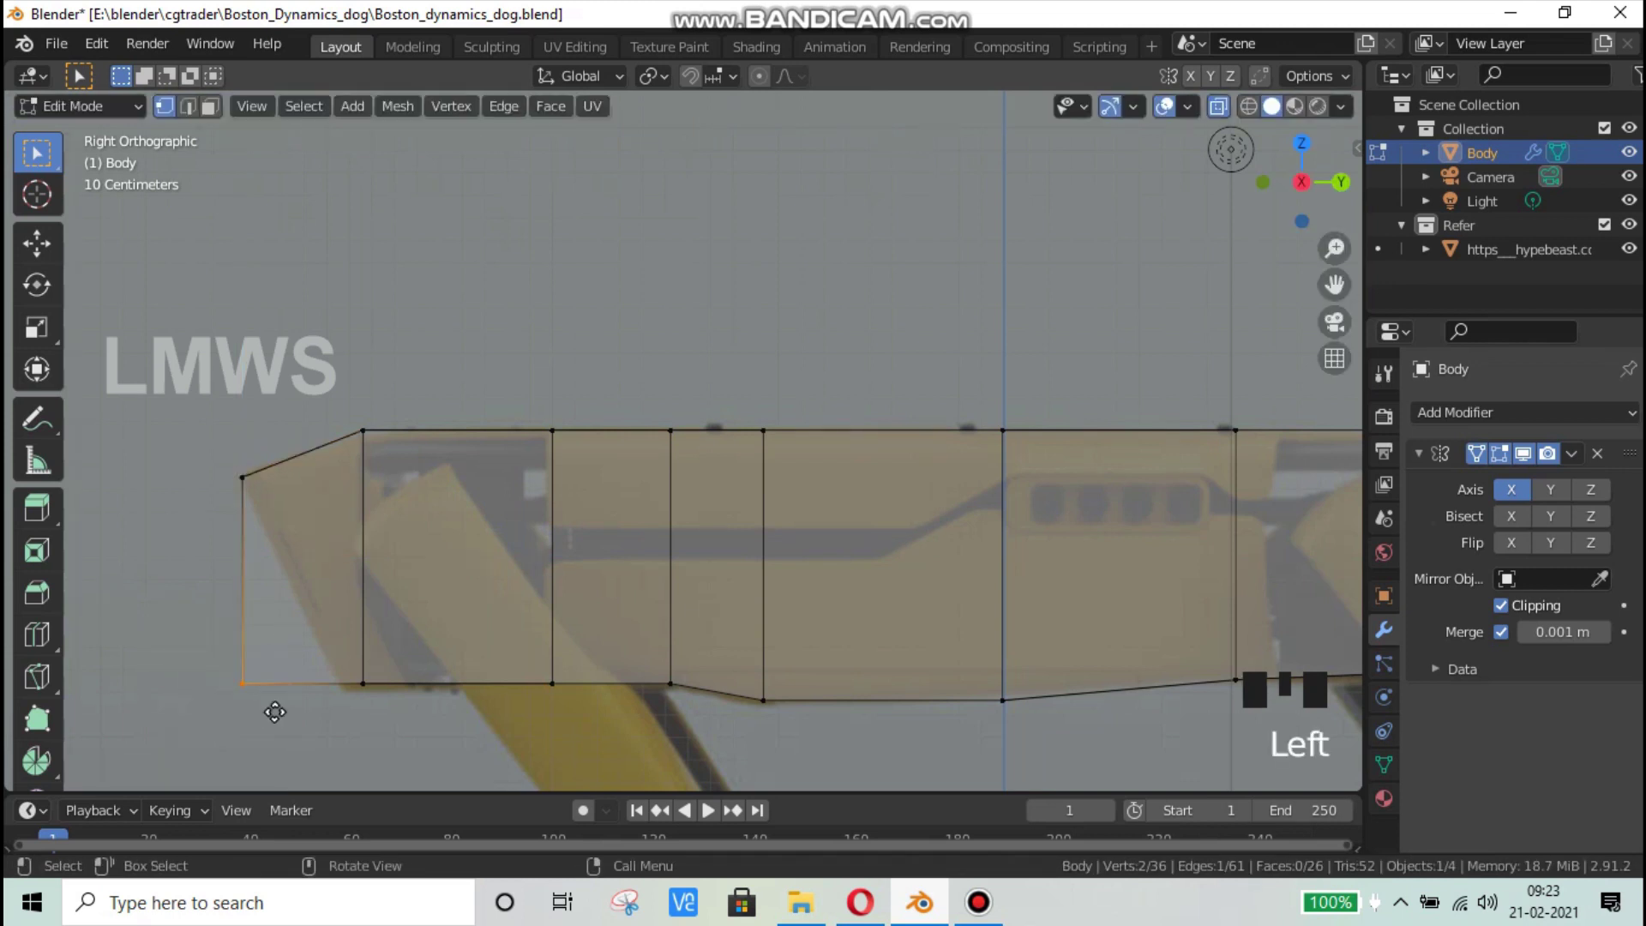
key("g")
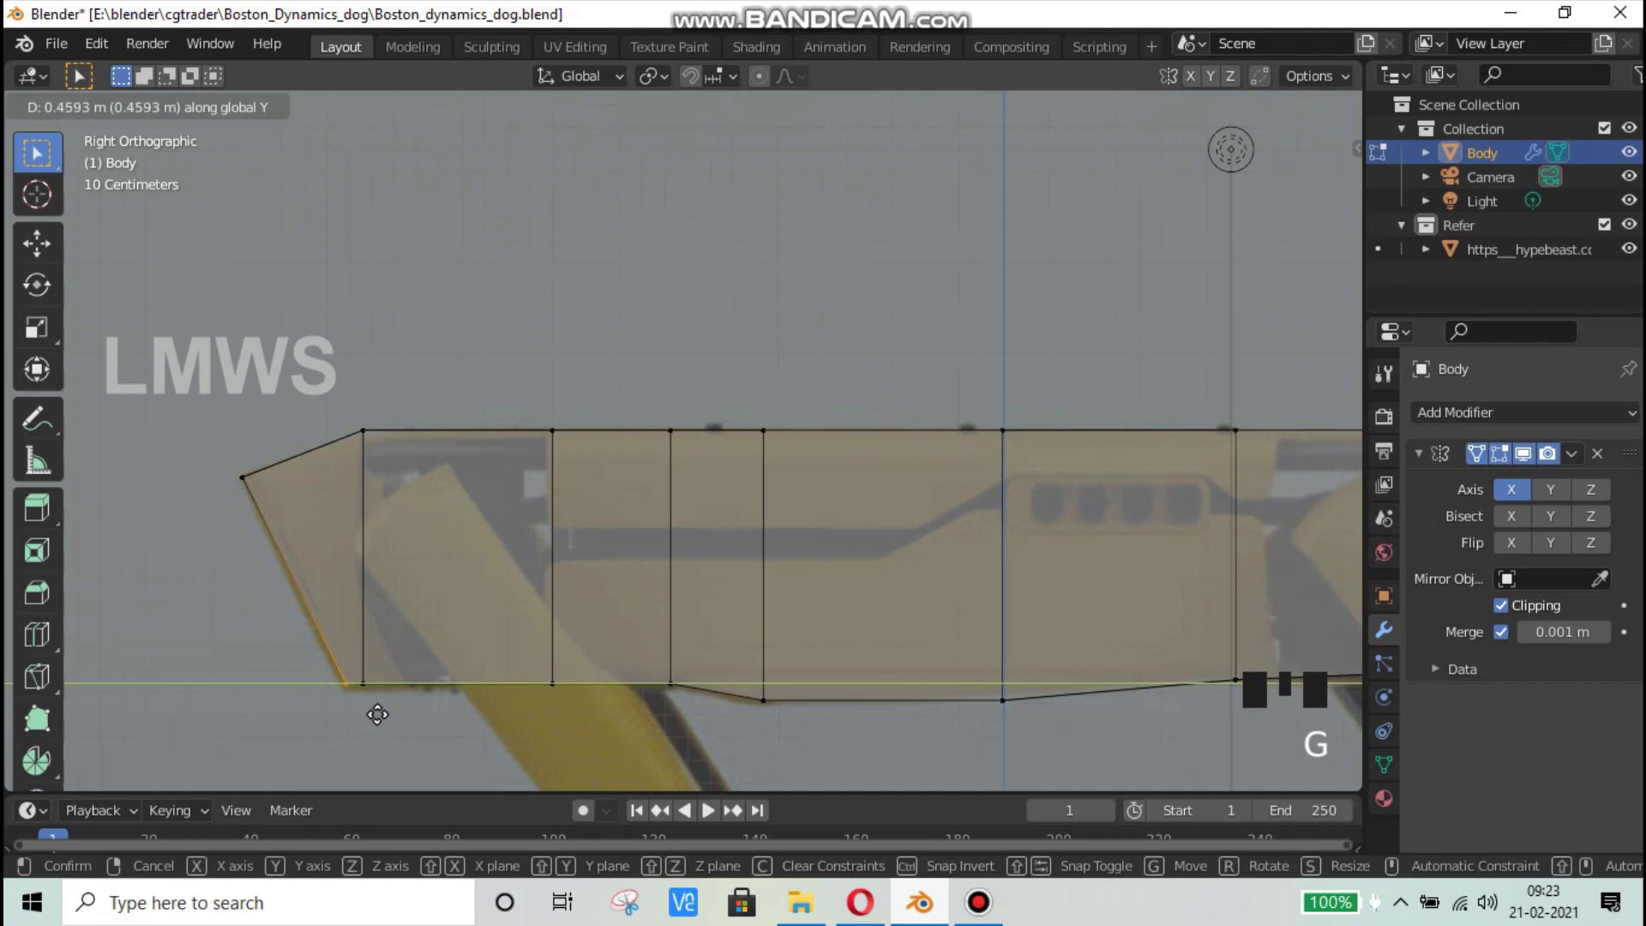
left_click(377, 715)
scroll(554, 444, "down", 4)
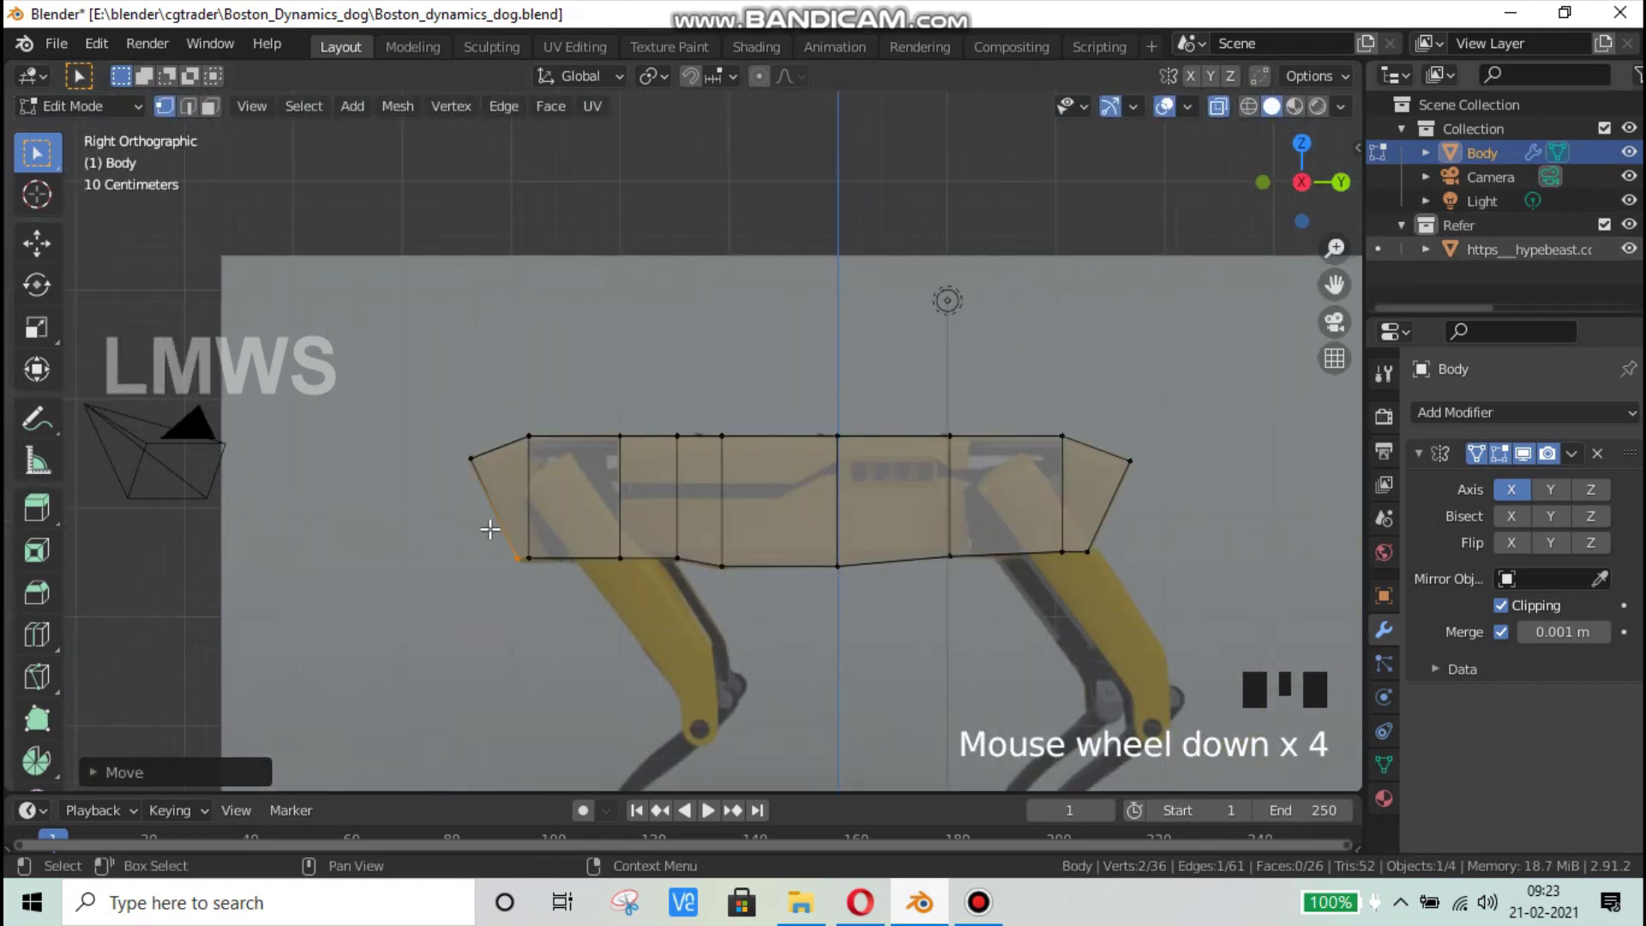
Step: Turn off X-ray display and return the Body from Edit Mode to Object Mode
scroll(489, 526, "down", 2)
middle_click_drag(562, 577, 695, 548)
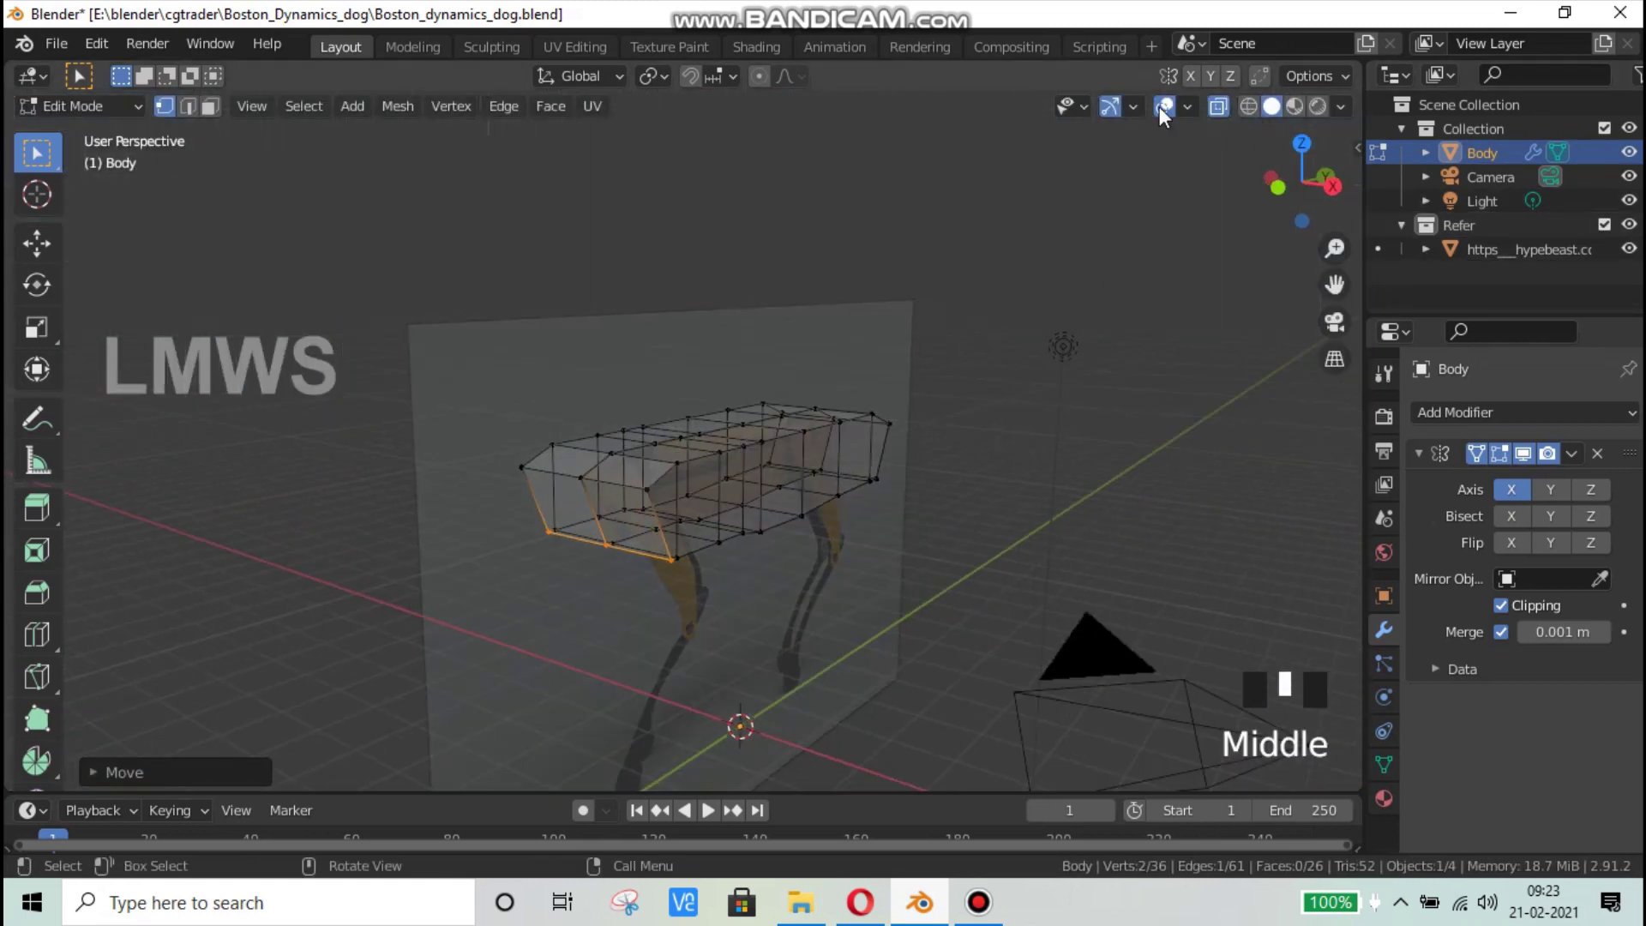
left_click(1220, 105)
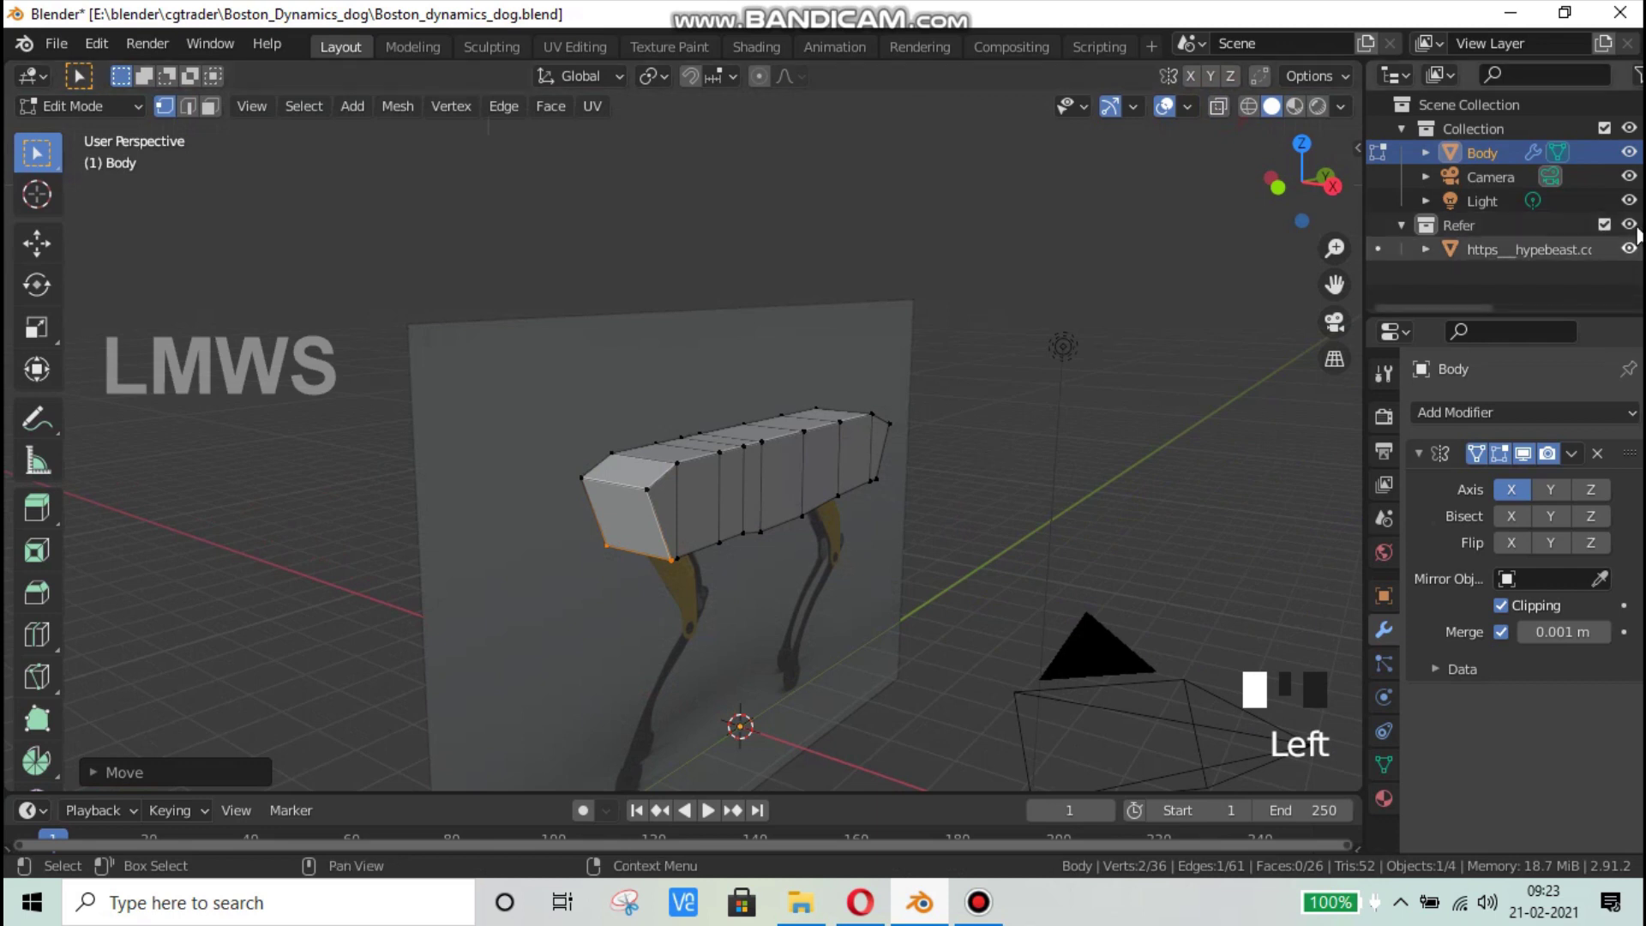
left_click(131, 106)
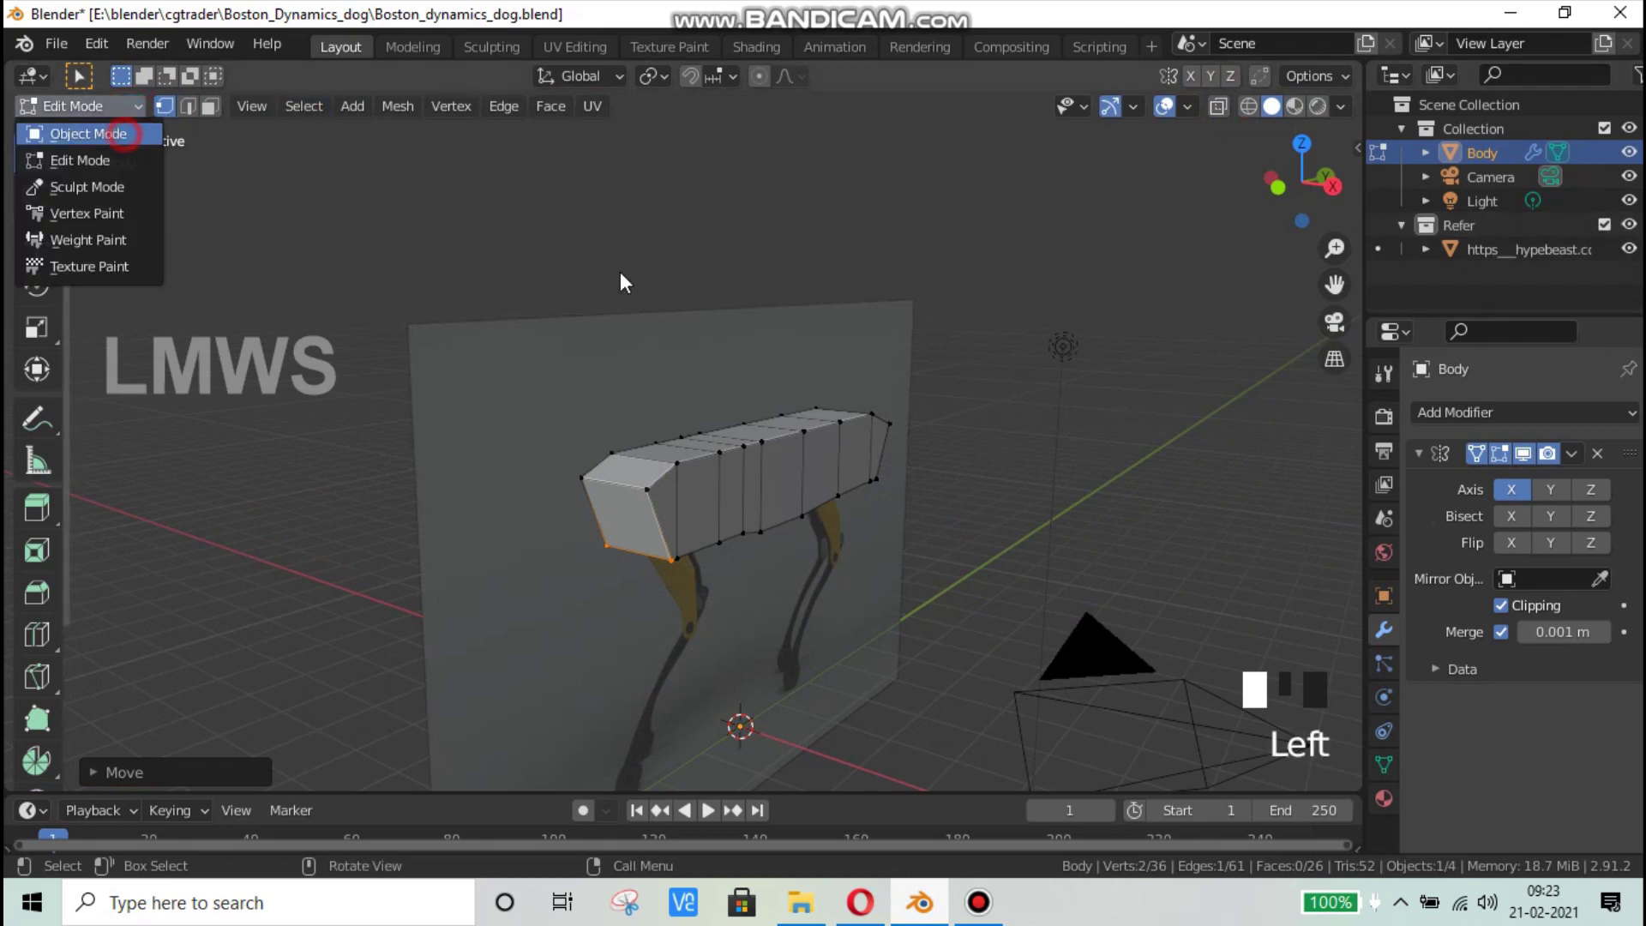
left_click(89, 134)
Step: Move the reference image about 6.5 m in negative X, clear of the Body, and save the file
left_click(735, 338)
key("g")
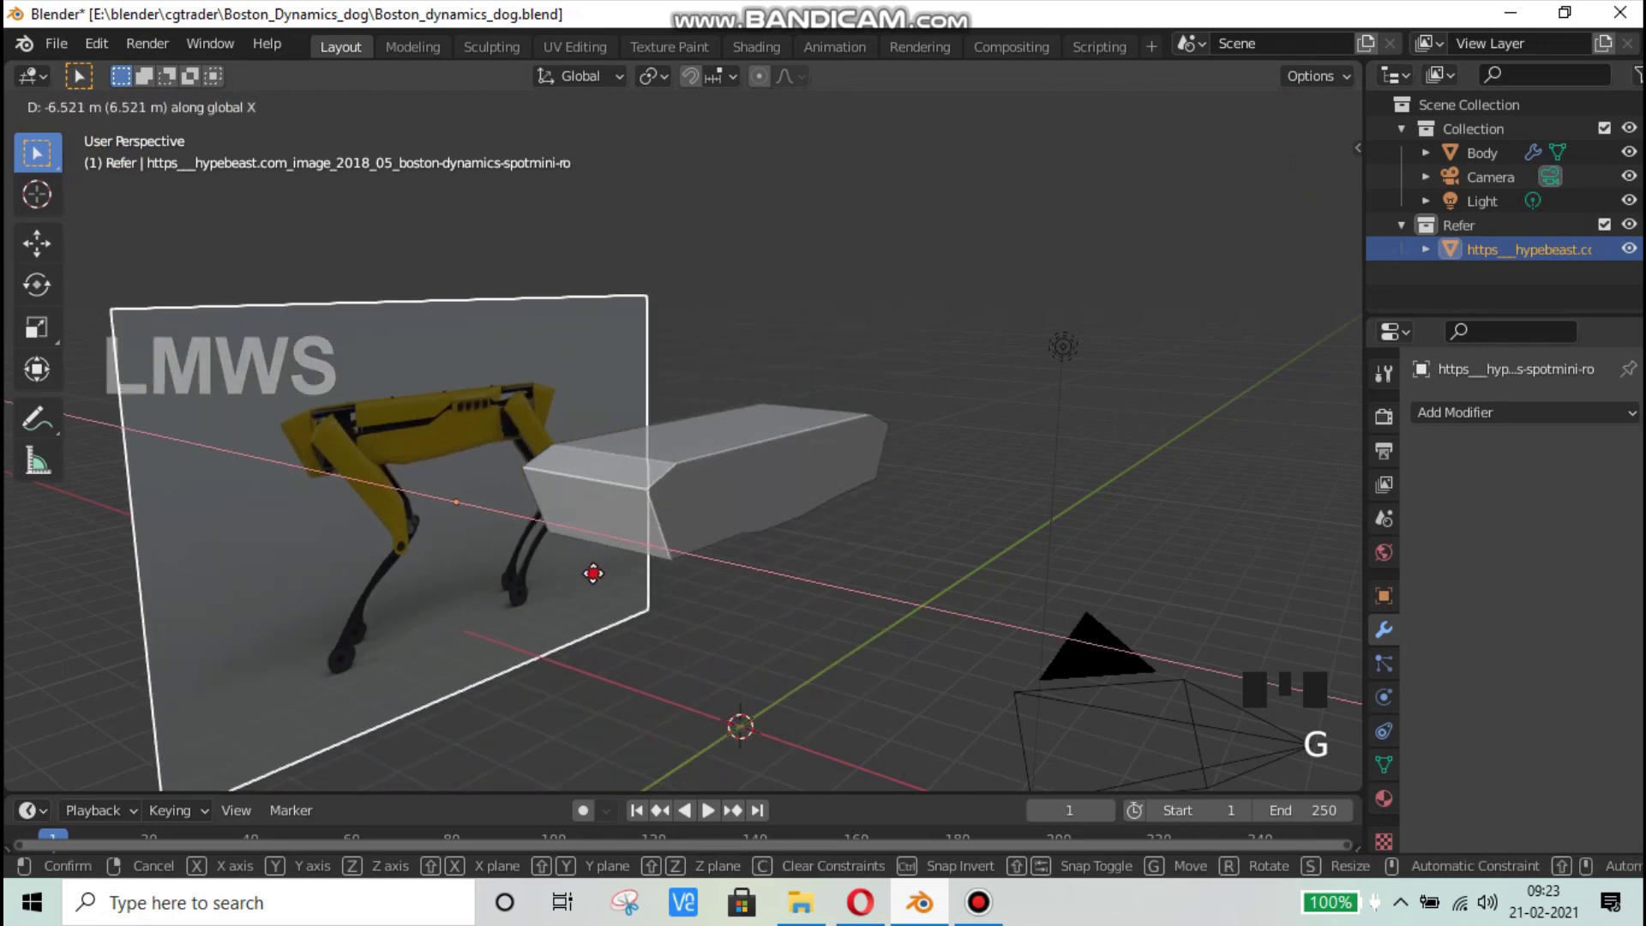
left_click(583, 573)
key("ctrl+s")
Step: Switch to the Opera browser and examine the robot photos for the body's width and end shape, returning to Blender
scroll(724, 482, "up", 2)
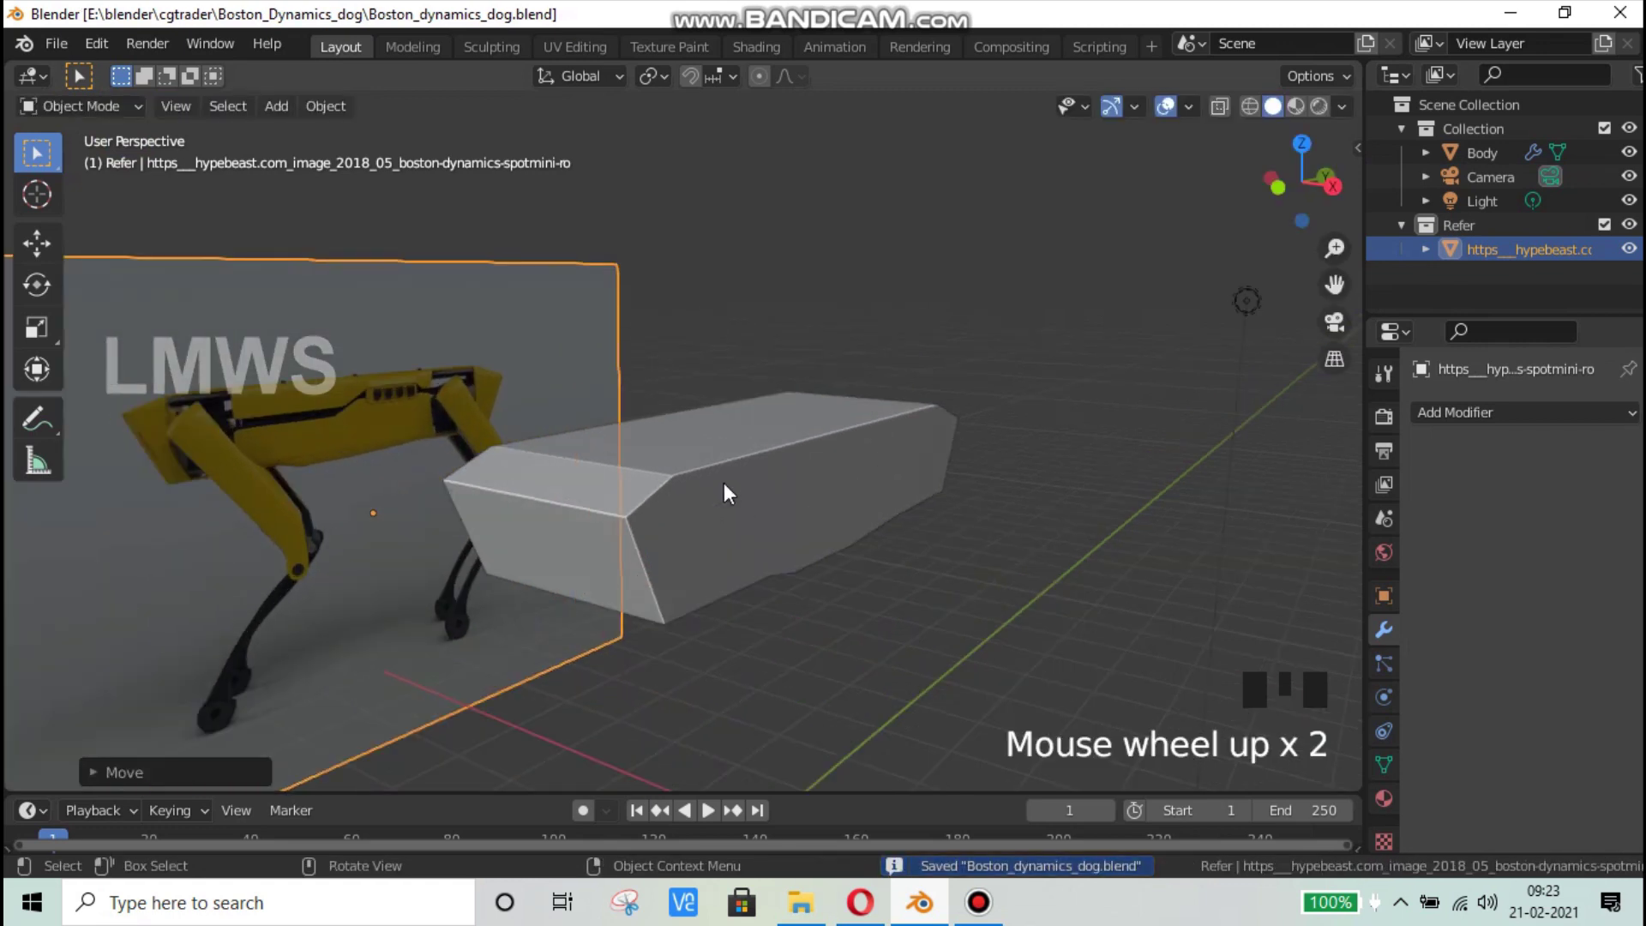
middle_click_drag(698, 443, 828, 672)
left_click(861, 902)
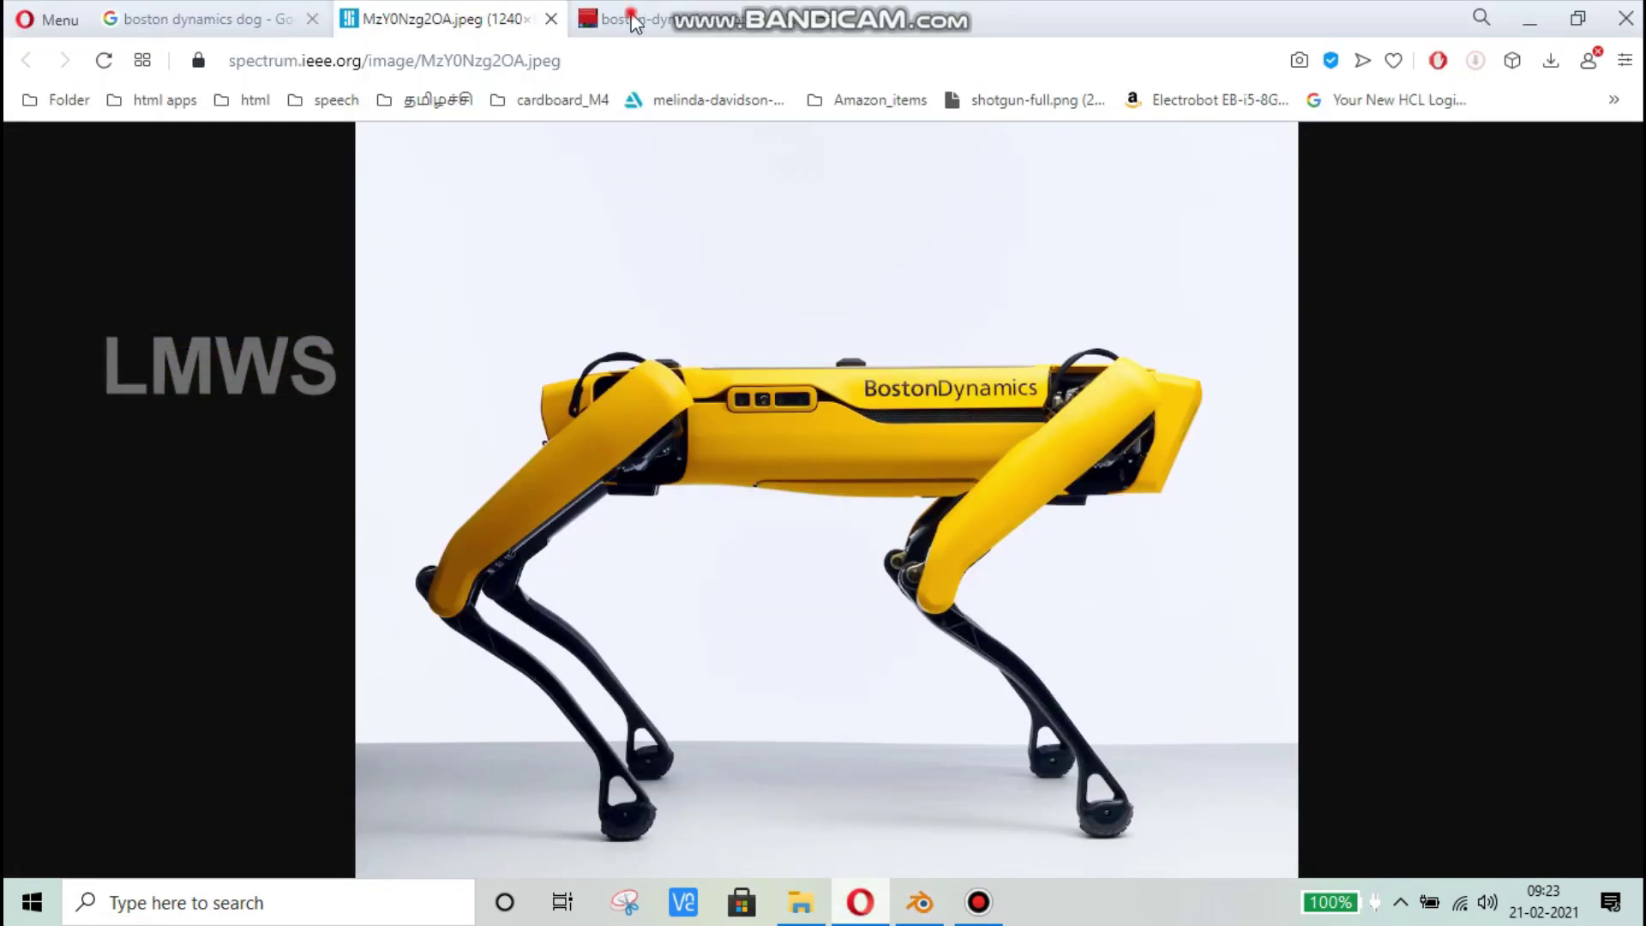
left_click(630, 19)
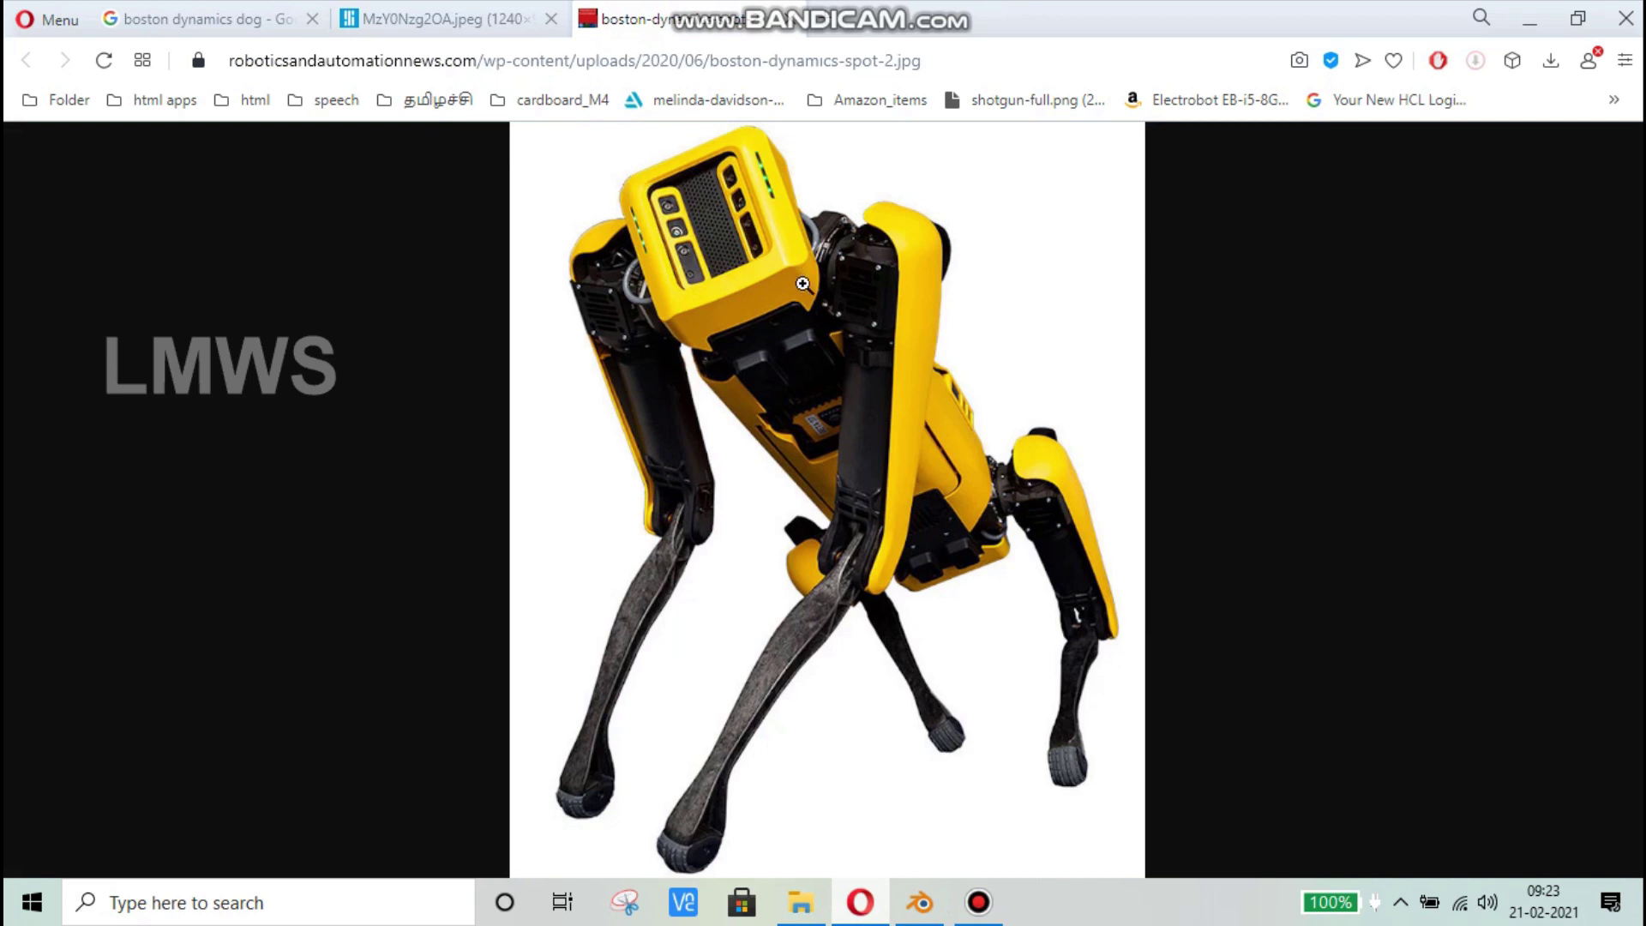
left_click(919, 902)
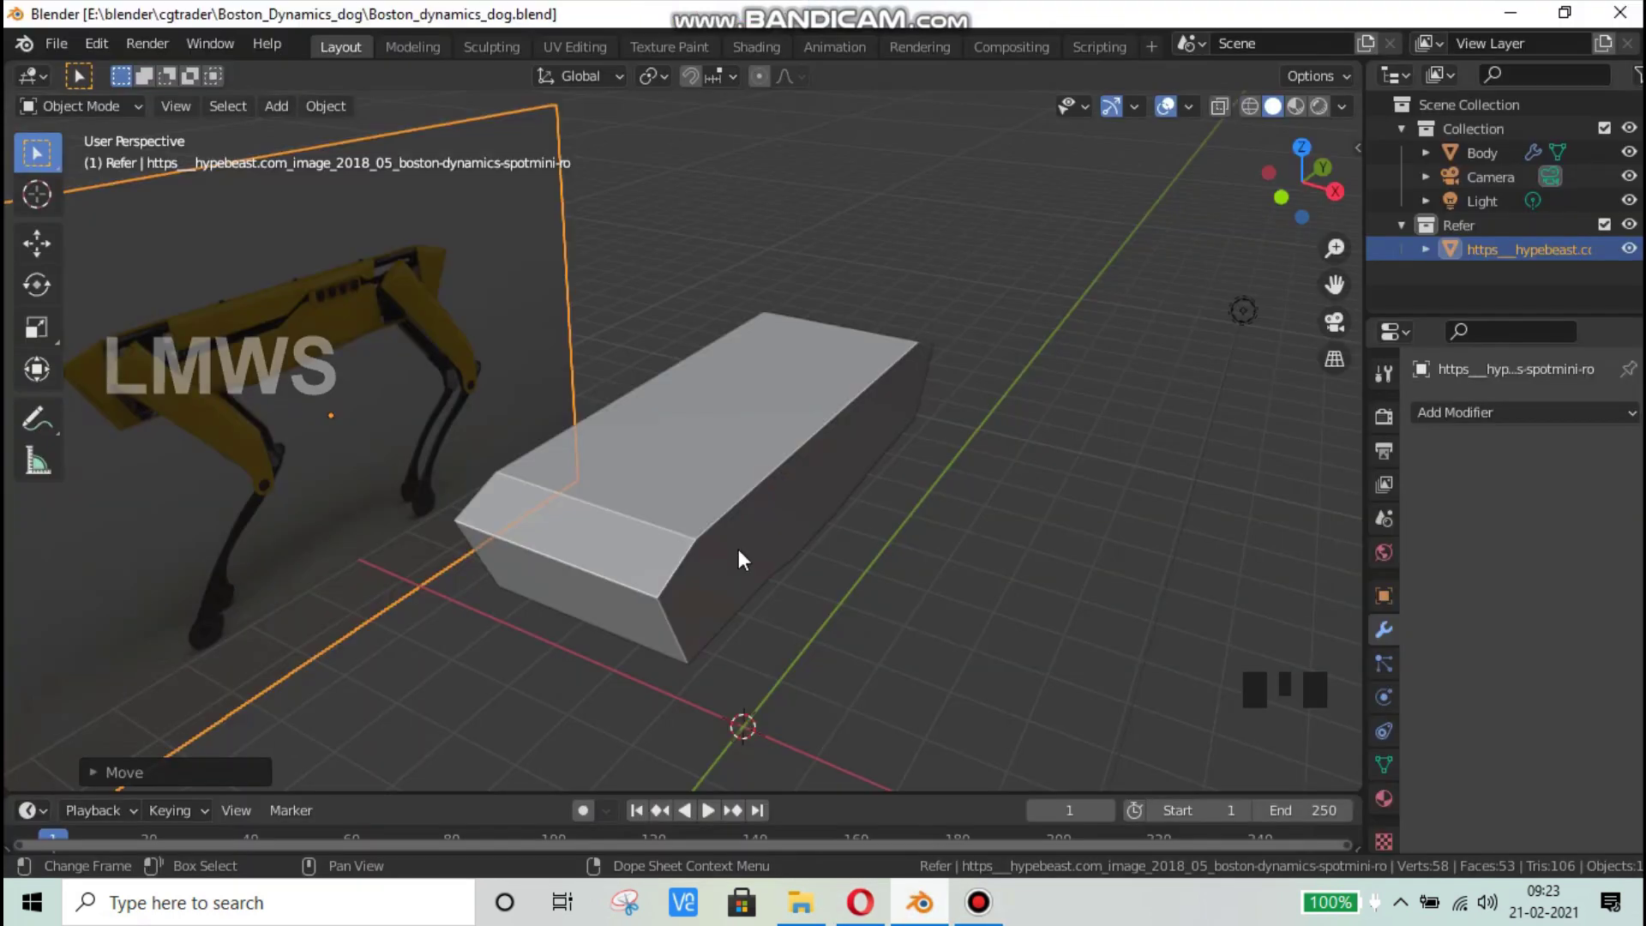
Step: In front view with X-ray on, move all of the Body's outer side vertices about 0.4 m in negative X to narrow it
middle_click_drag(739, 549, 600, 464)
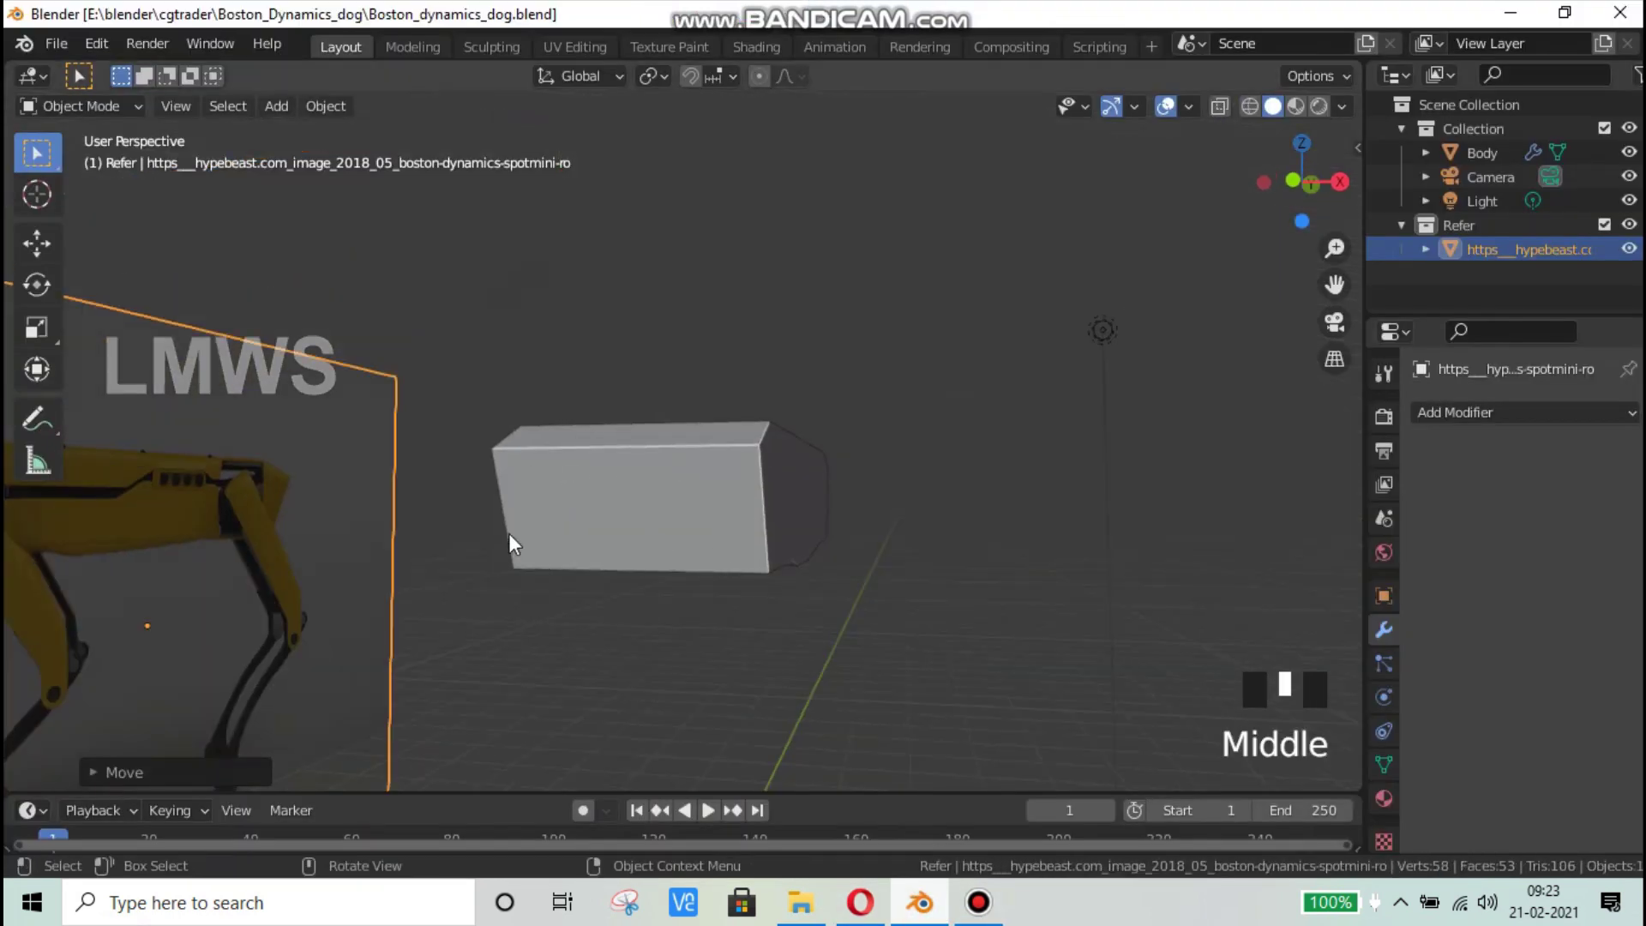
left_click(714, 497)
key("Tab")
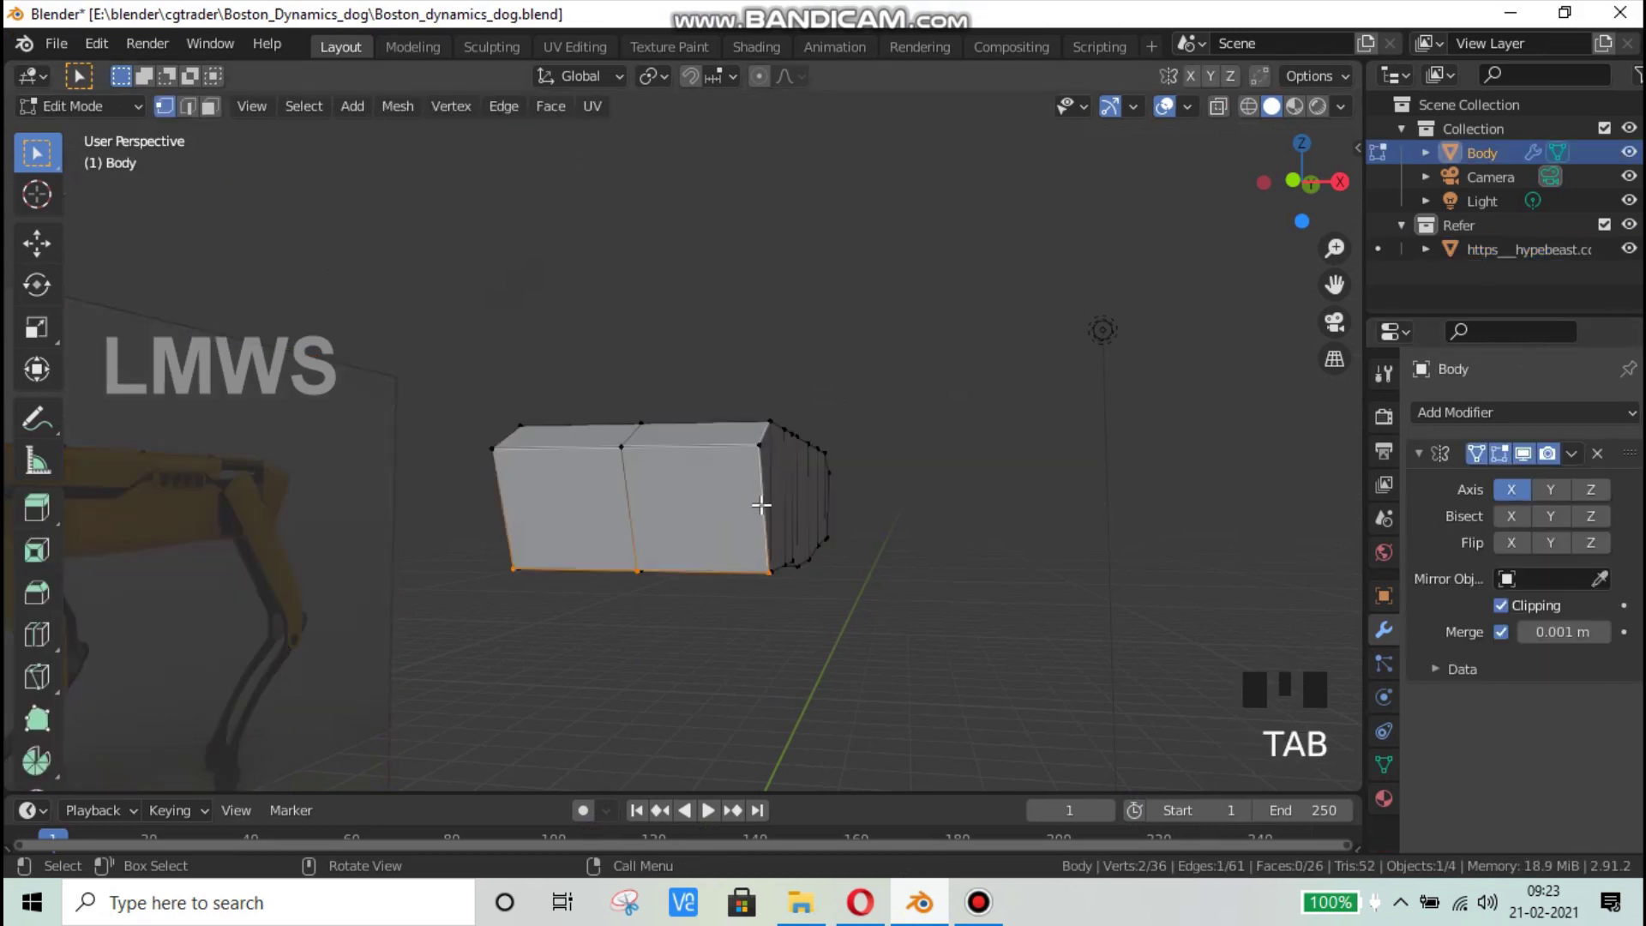
key("KP_1")
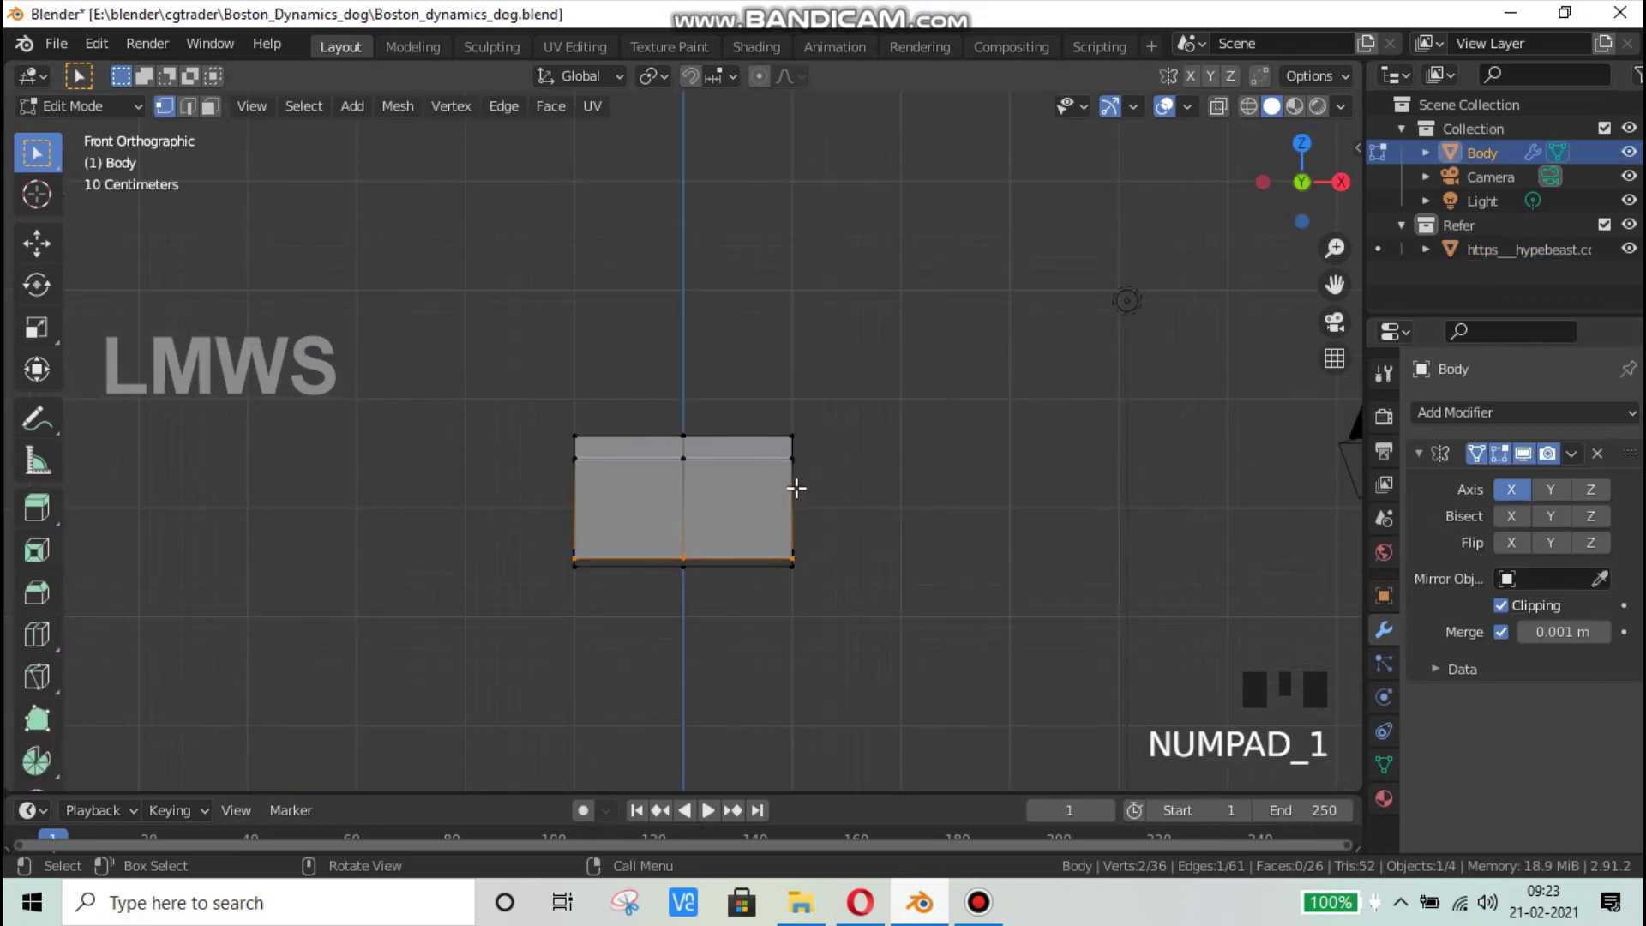
scroll(798, 488, "up", 5)
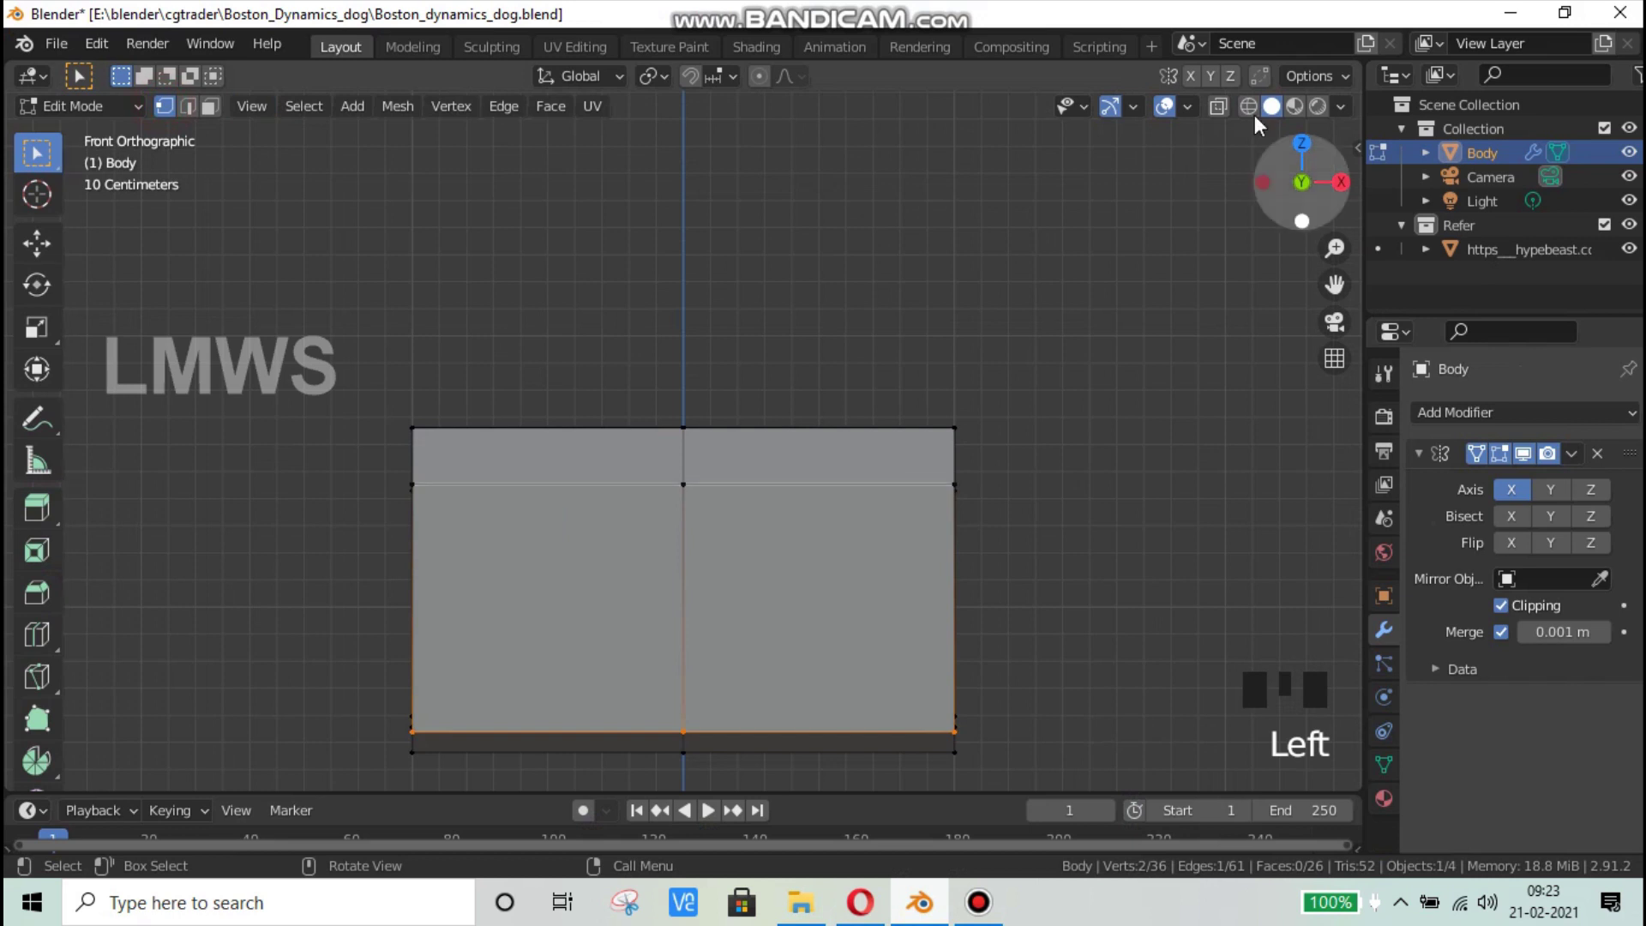
left_click(1218, 105)
left_click_drag(912, 334, 1042, 818)
left_click_drag(894, 278, 1119, 792)
key("g")
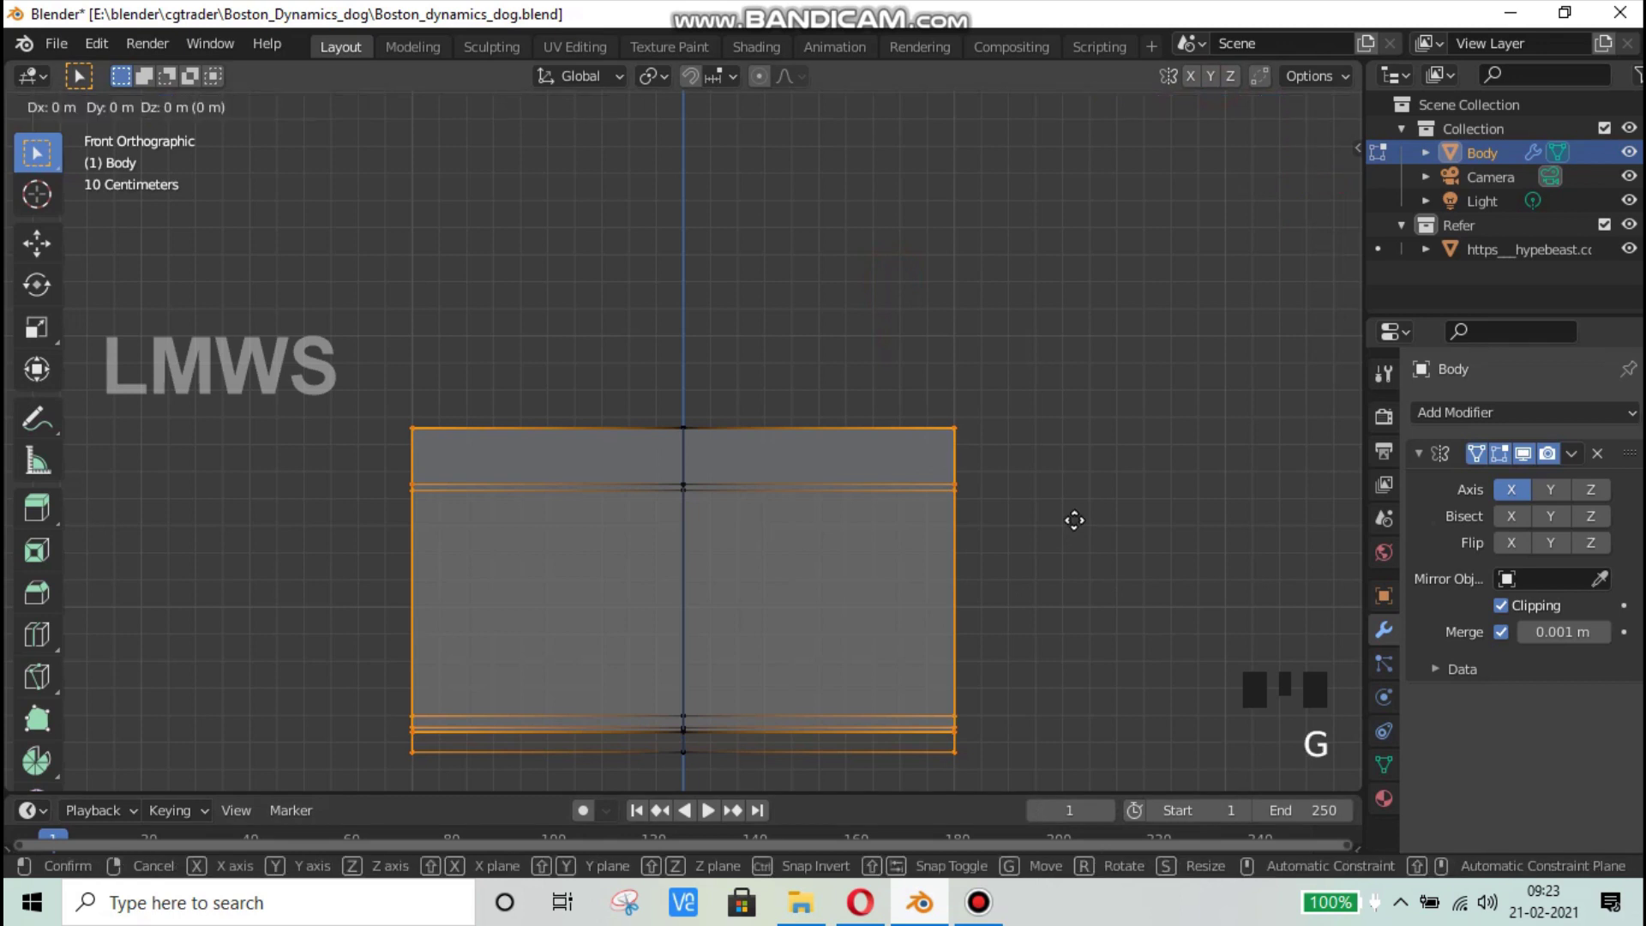
key("x")
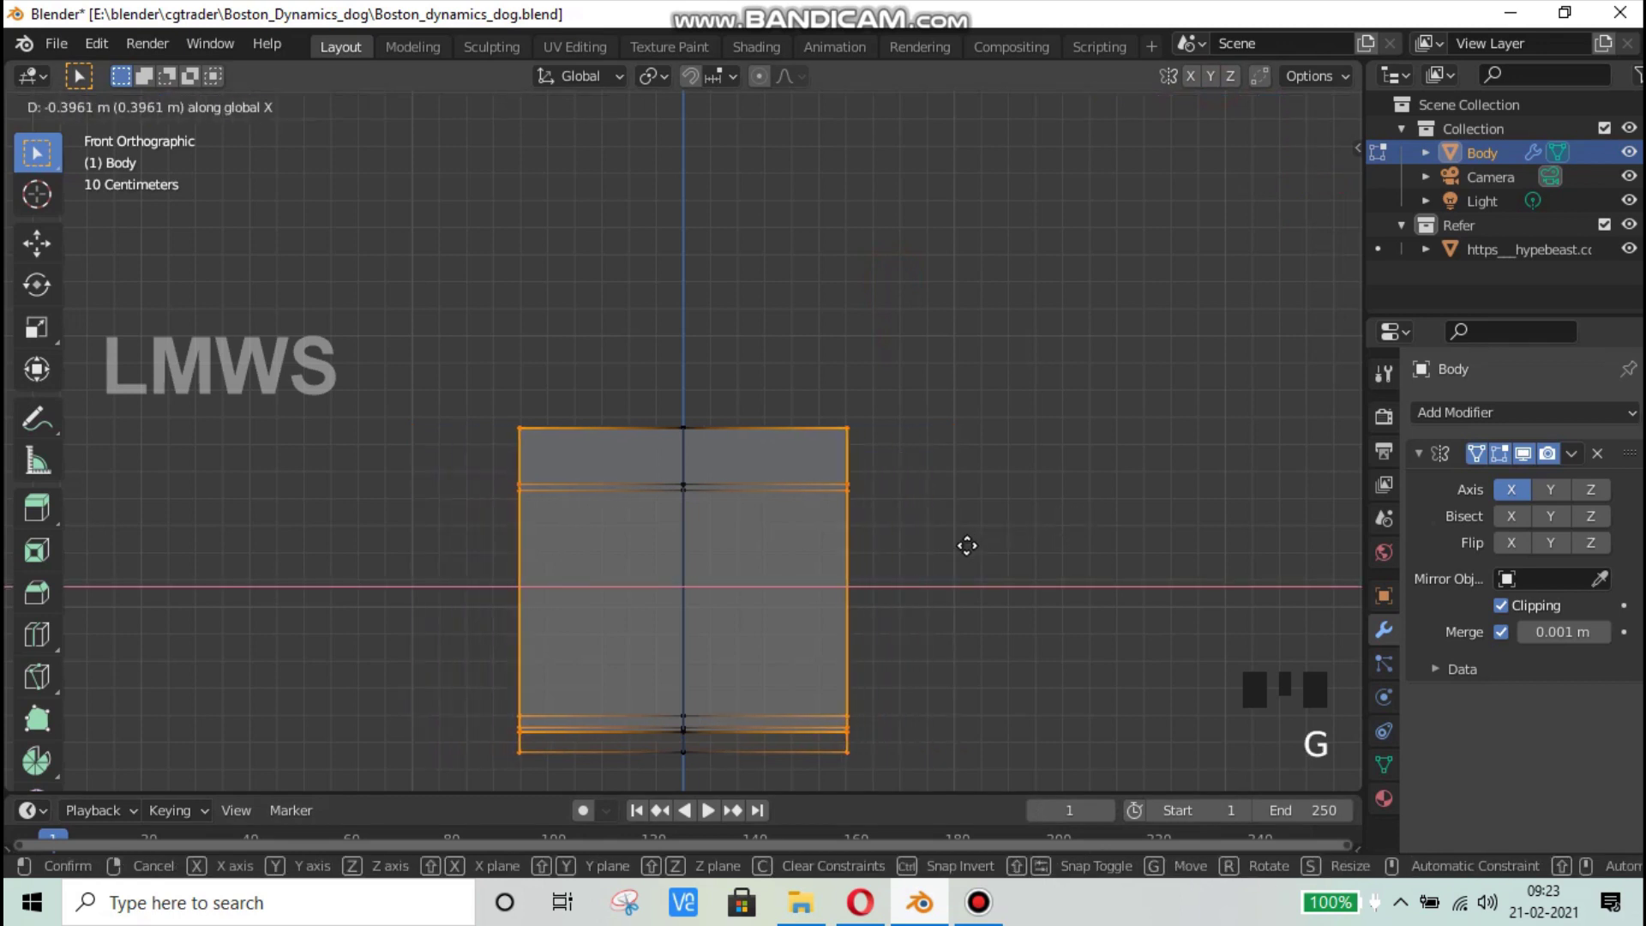
left_click(964, 547)
Step: Turn off X-ray and move the outer side vertices slightly further in negative X to slim the Body
middle_click_drag(1018, 548, 923, 606)
scroll(922, 607, "down", 4)
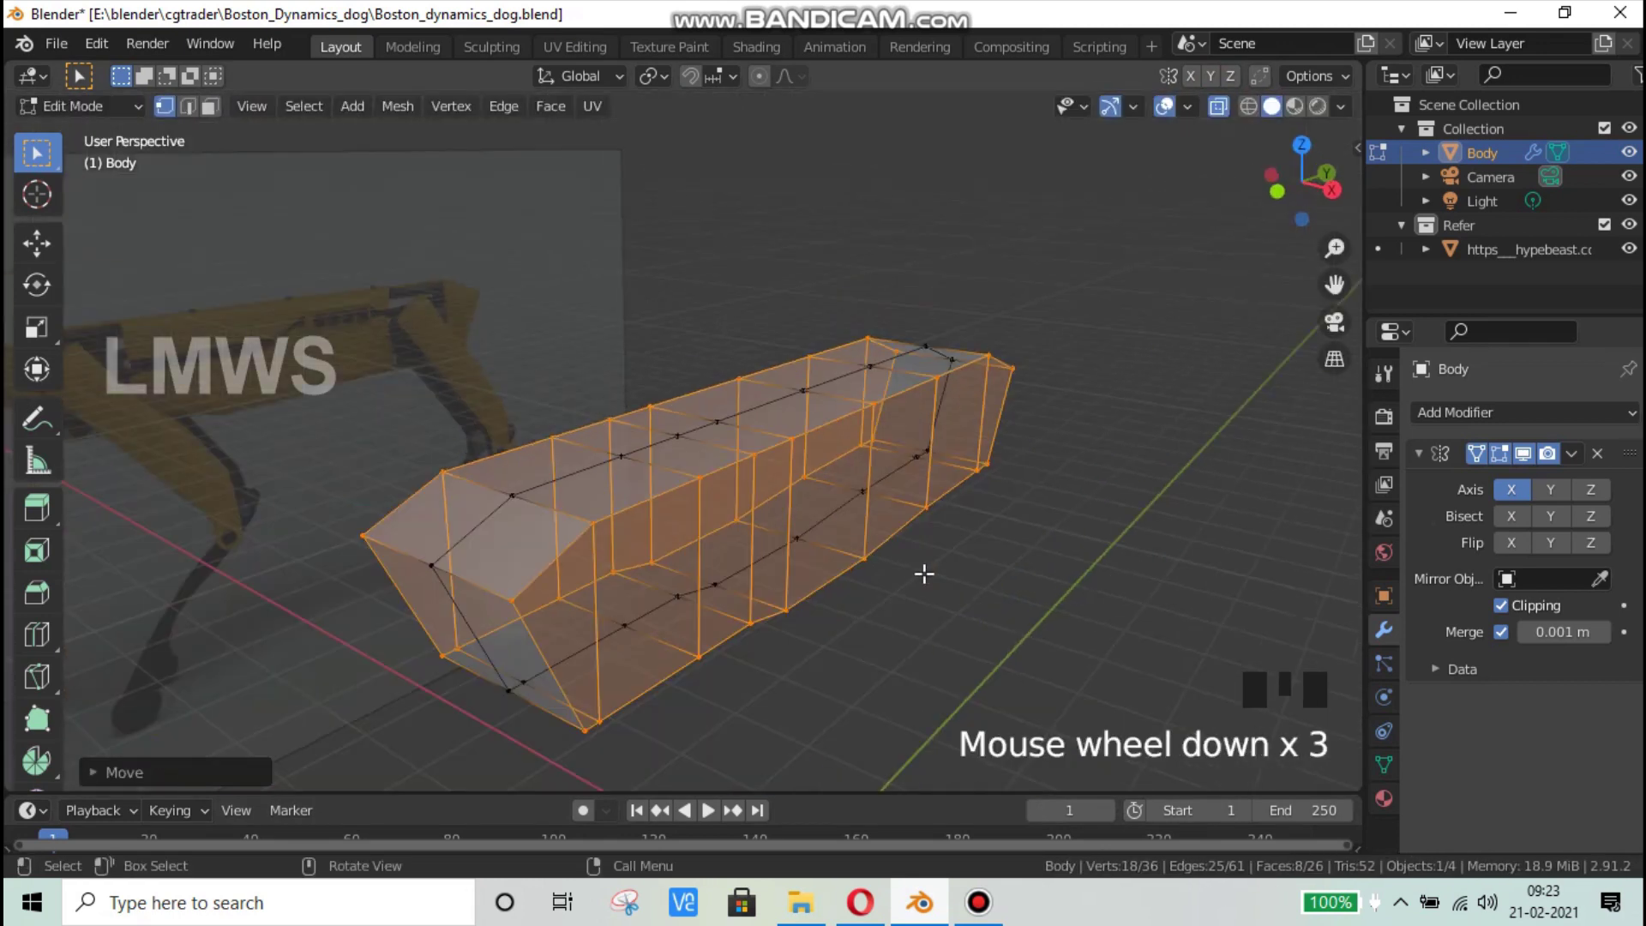
left_click(1218, 105)
middle_click_drag(1072, 386, 886, 554)
scroll(1058, 581, "up", 2)
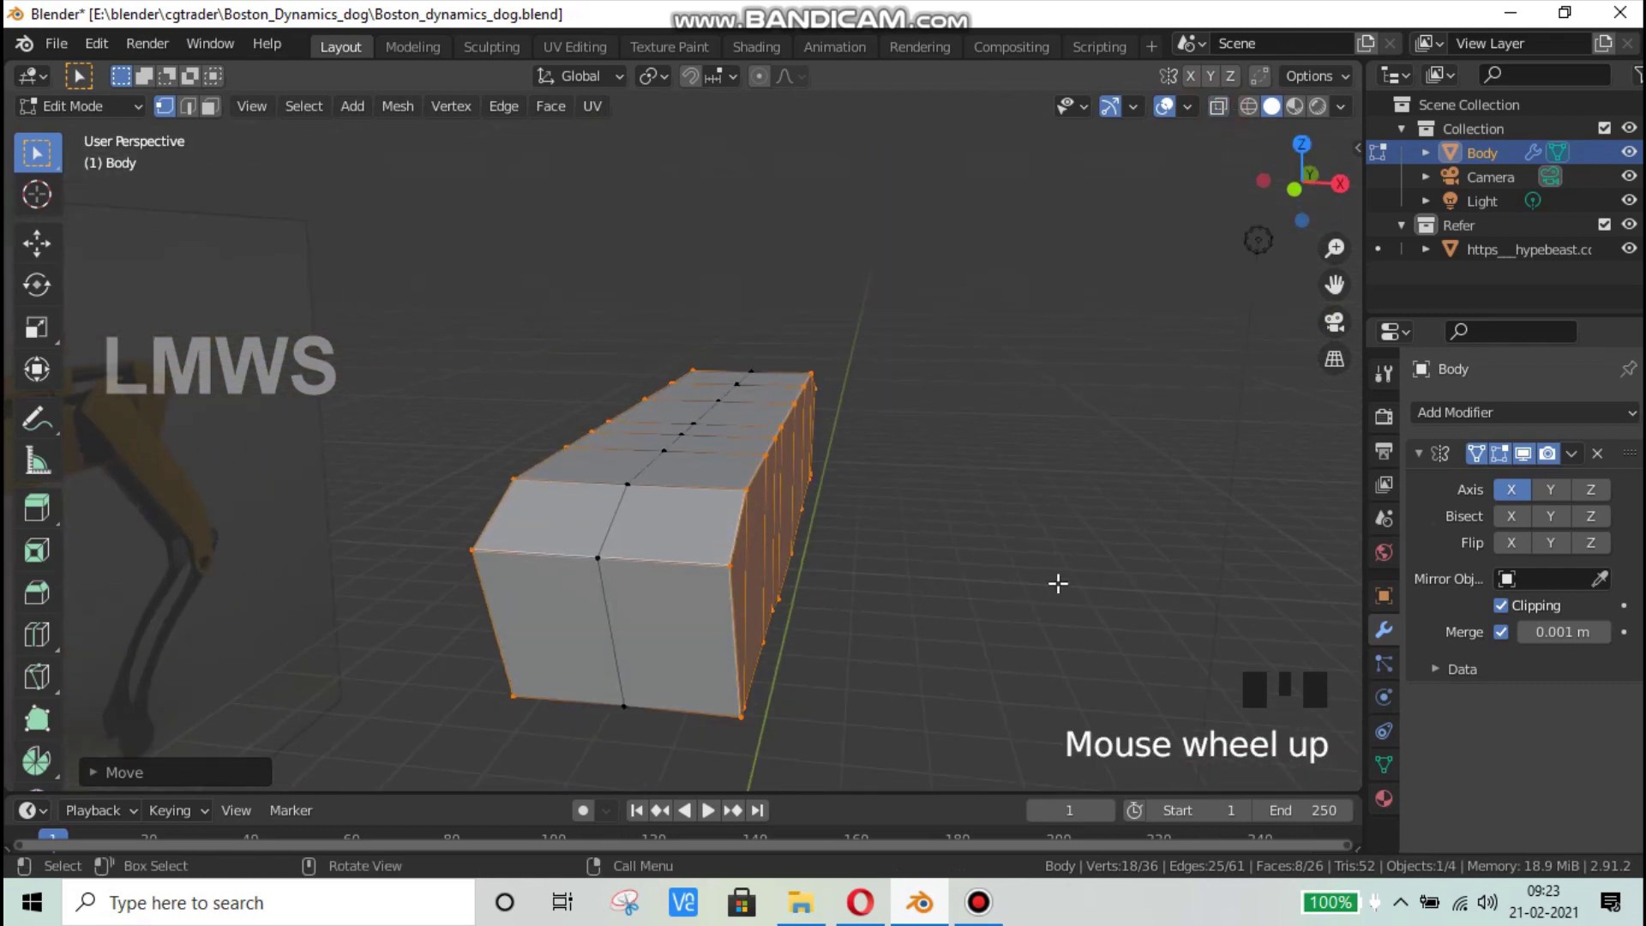
key("g")
key("x")
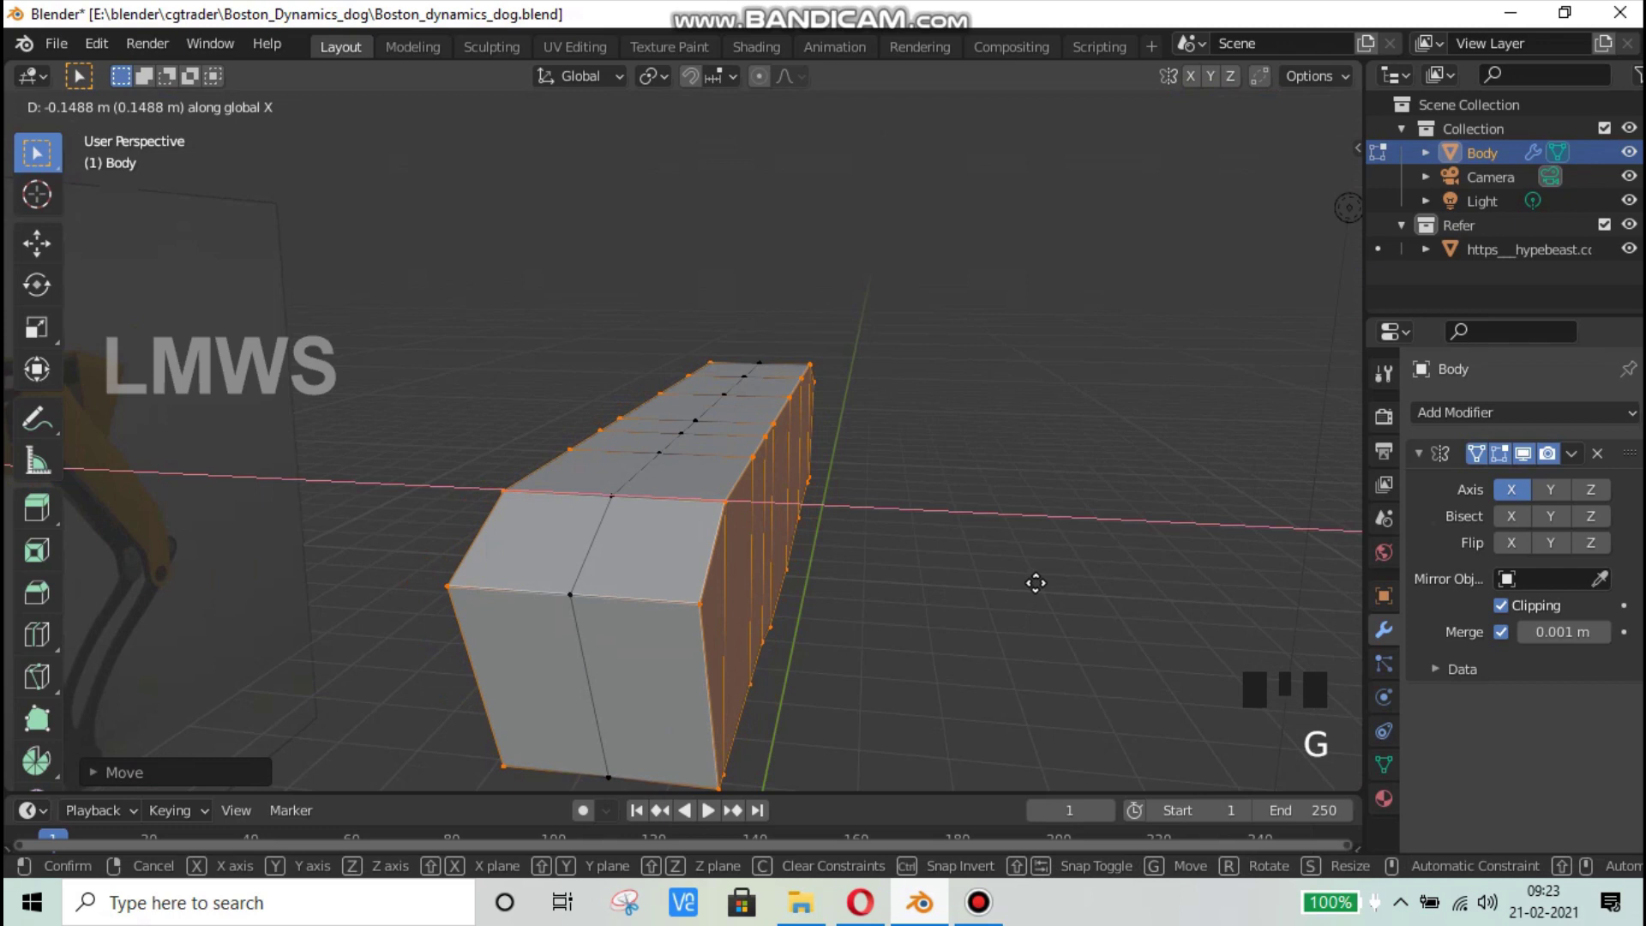
left_click(1044, 569)
Step: Clear the vertex selection and save the file
middle_click_drag(1044, 569, 775, 543)
key("alt+a")
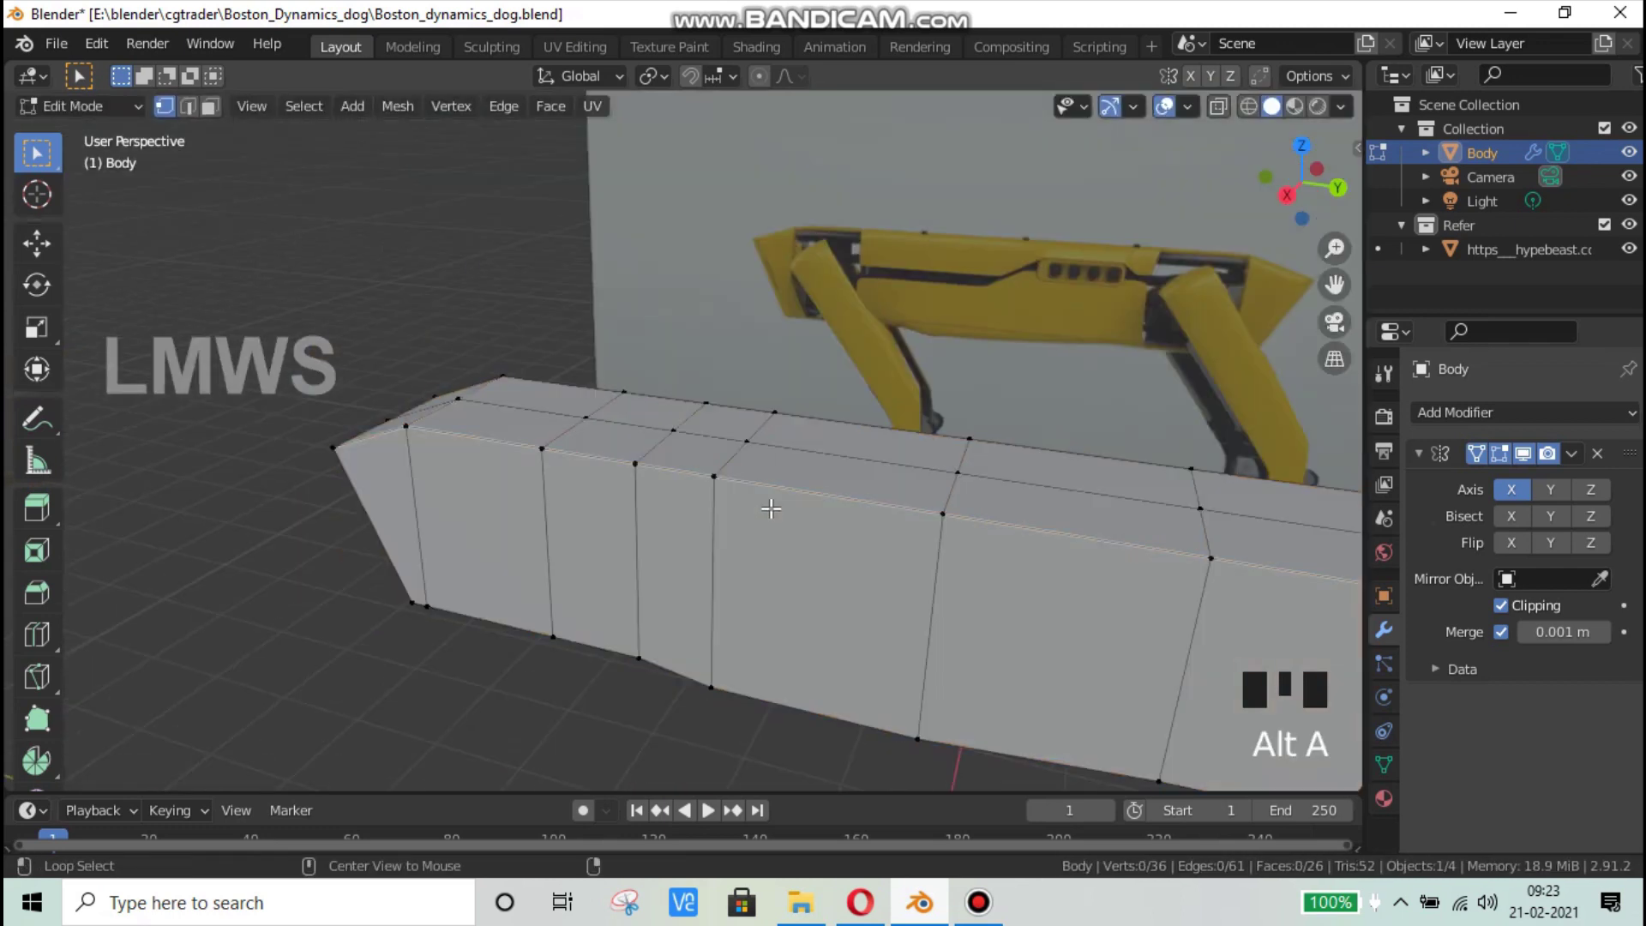
scroll(771, 508, "down", 3)
key("ctrl+s")
middle_click_drag(643, 526, 681, 491)
key("ctrl+s")
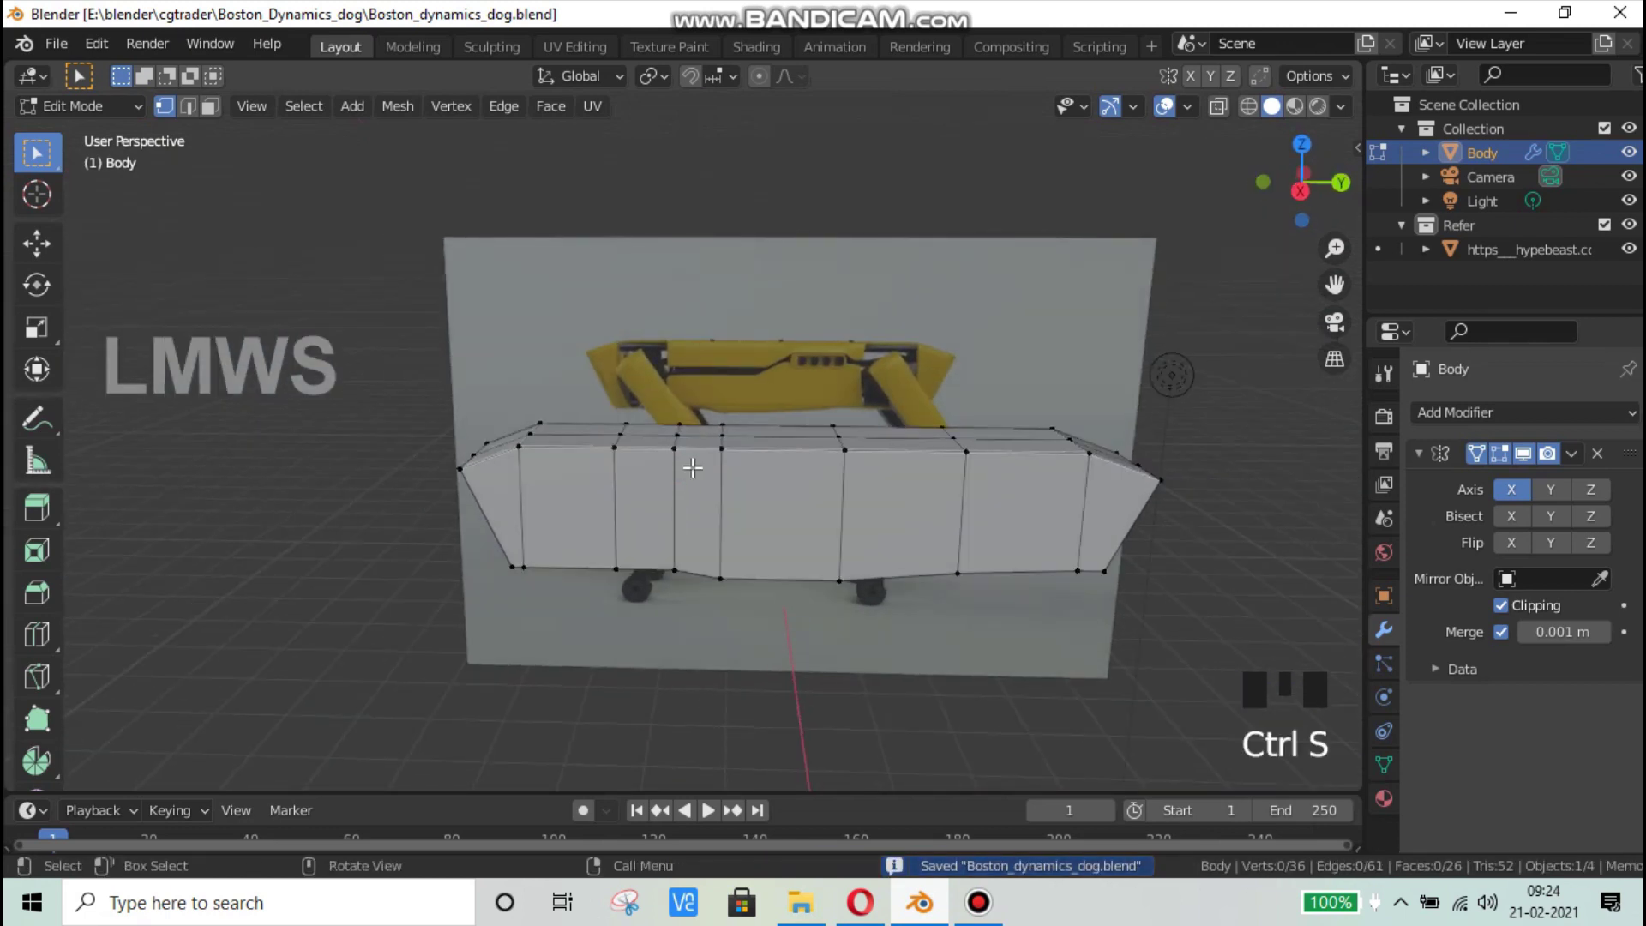
Step: Compare the Body's outline with the reference image in right orthographic view with X-ray on, and save the file
key("KP_3")
scroll(722, 349, "up", 2)
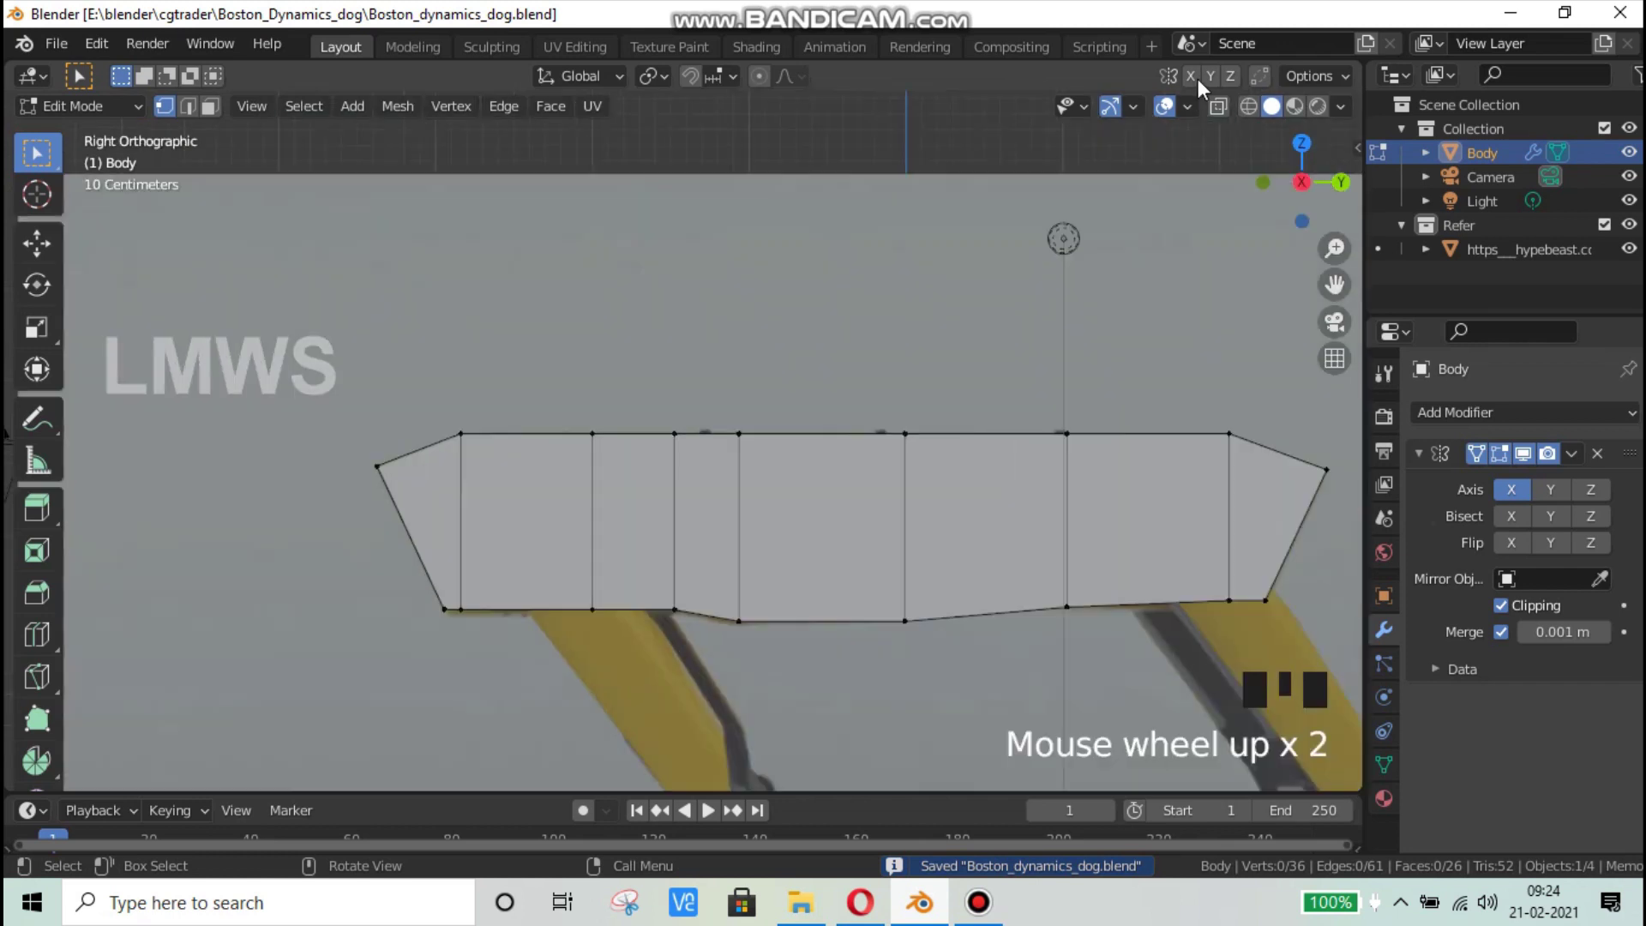
left_click(1218, 106)
scroll(611, 605, "up", 1)
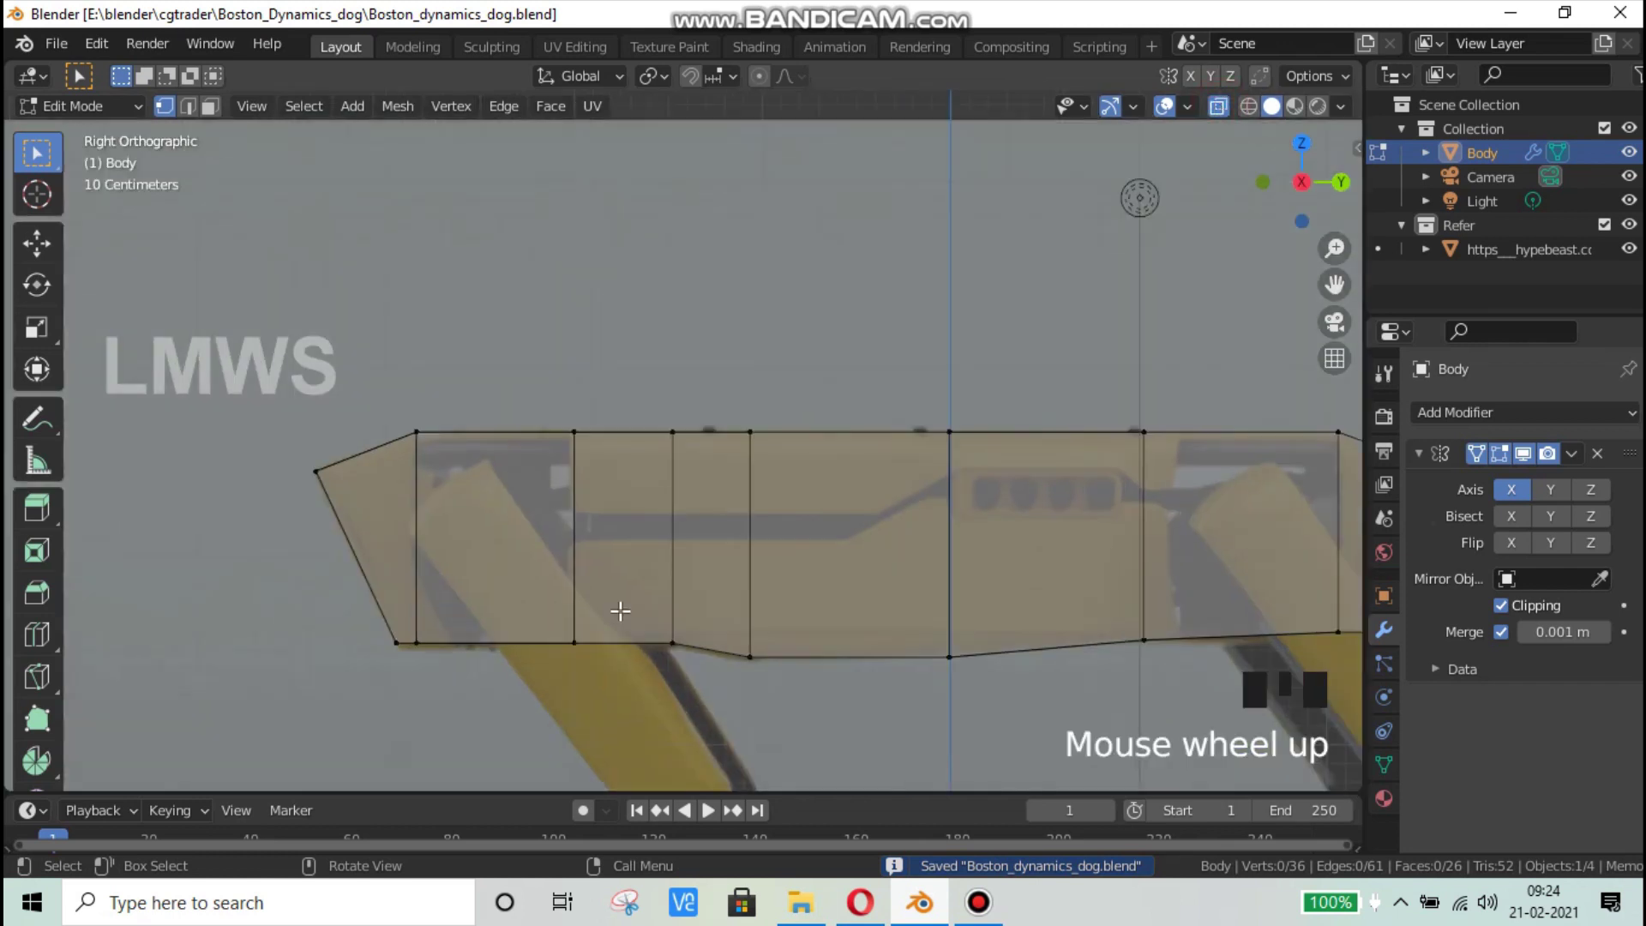
scroll(613, 615, "down", 3)
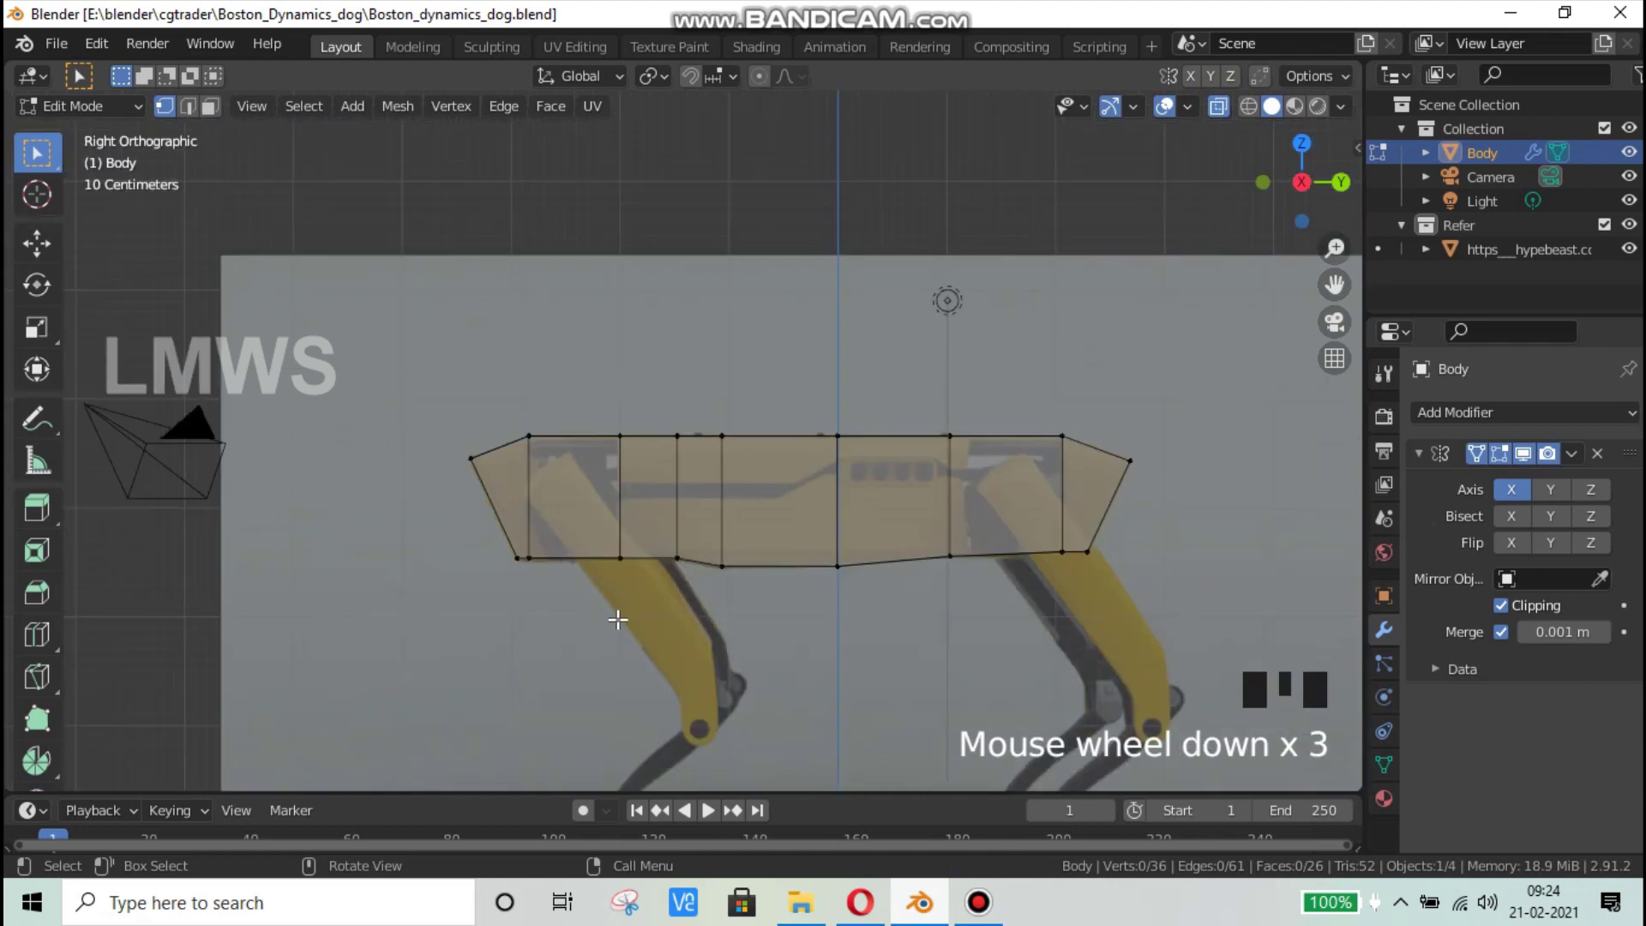
scroll(512, 746, "down", 2)
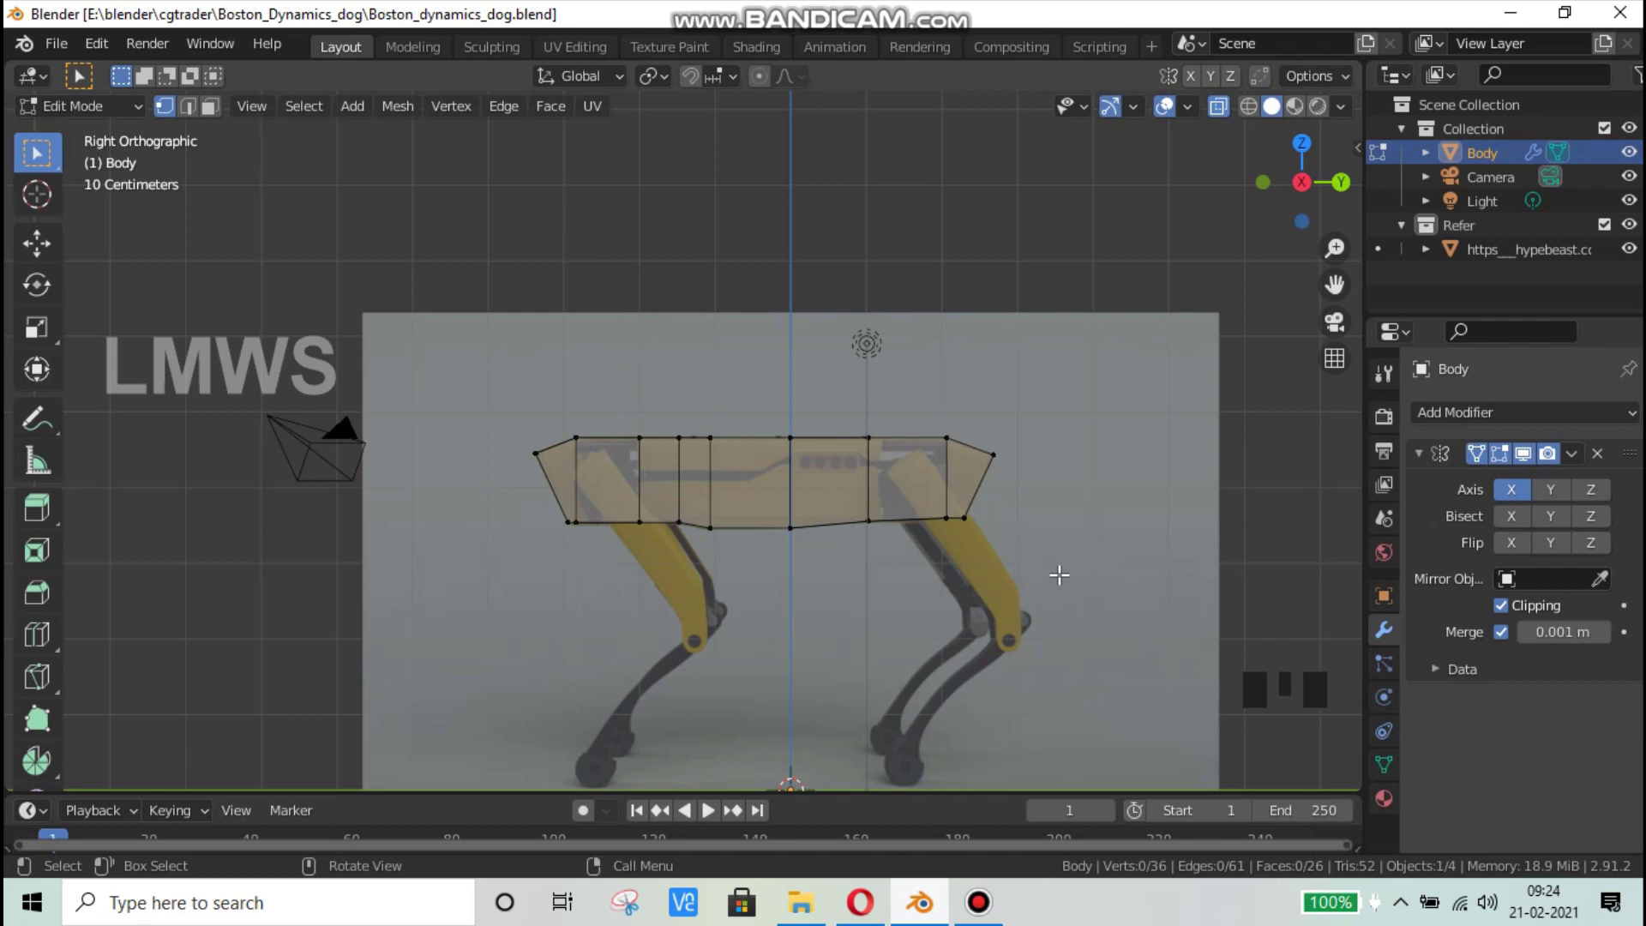
scroll(1063, 549, "up", 5)
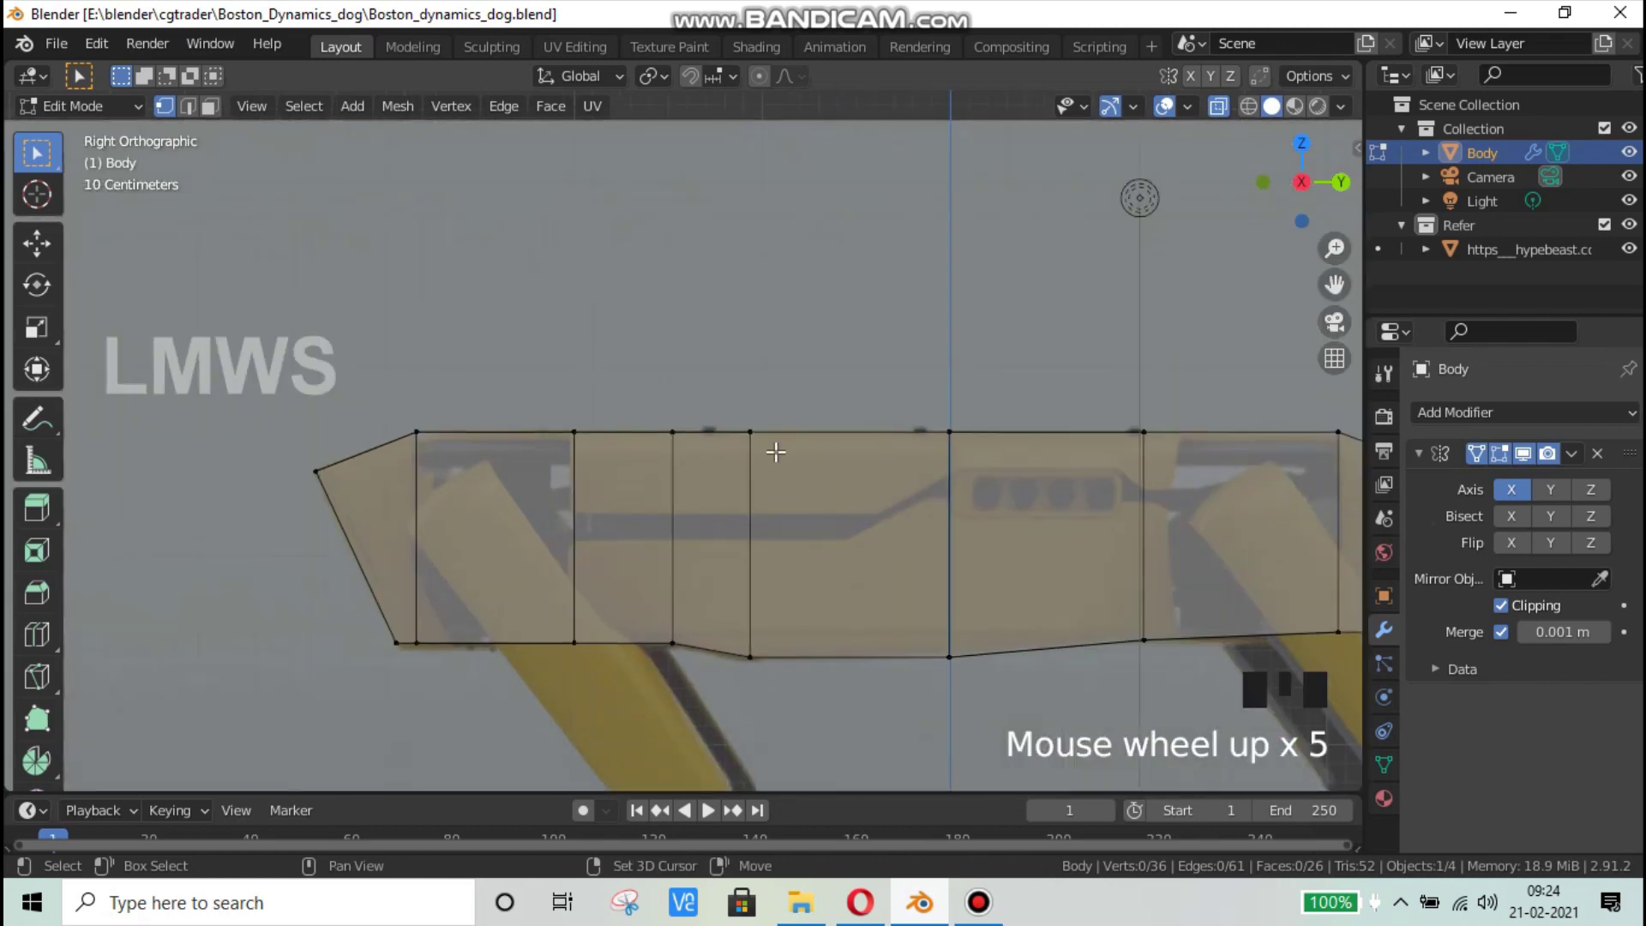
middle_click_drag(454, 592, 512, 437, "shift")
scroll(508, 435, "up", 3, "shift")
key("ctrl+s")
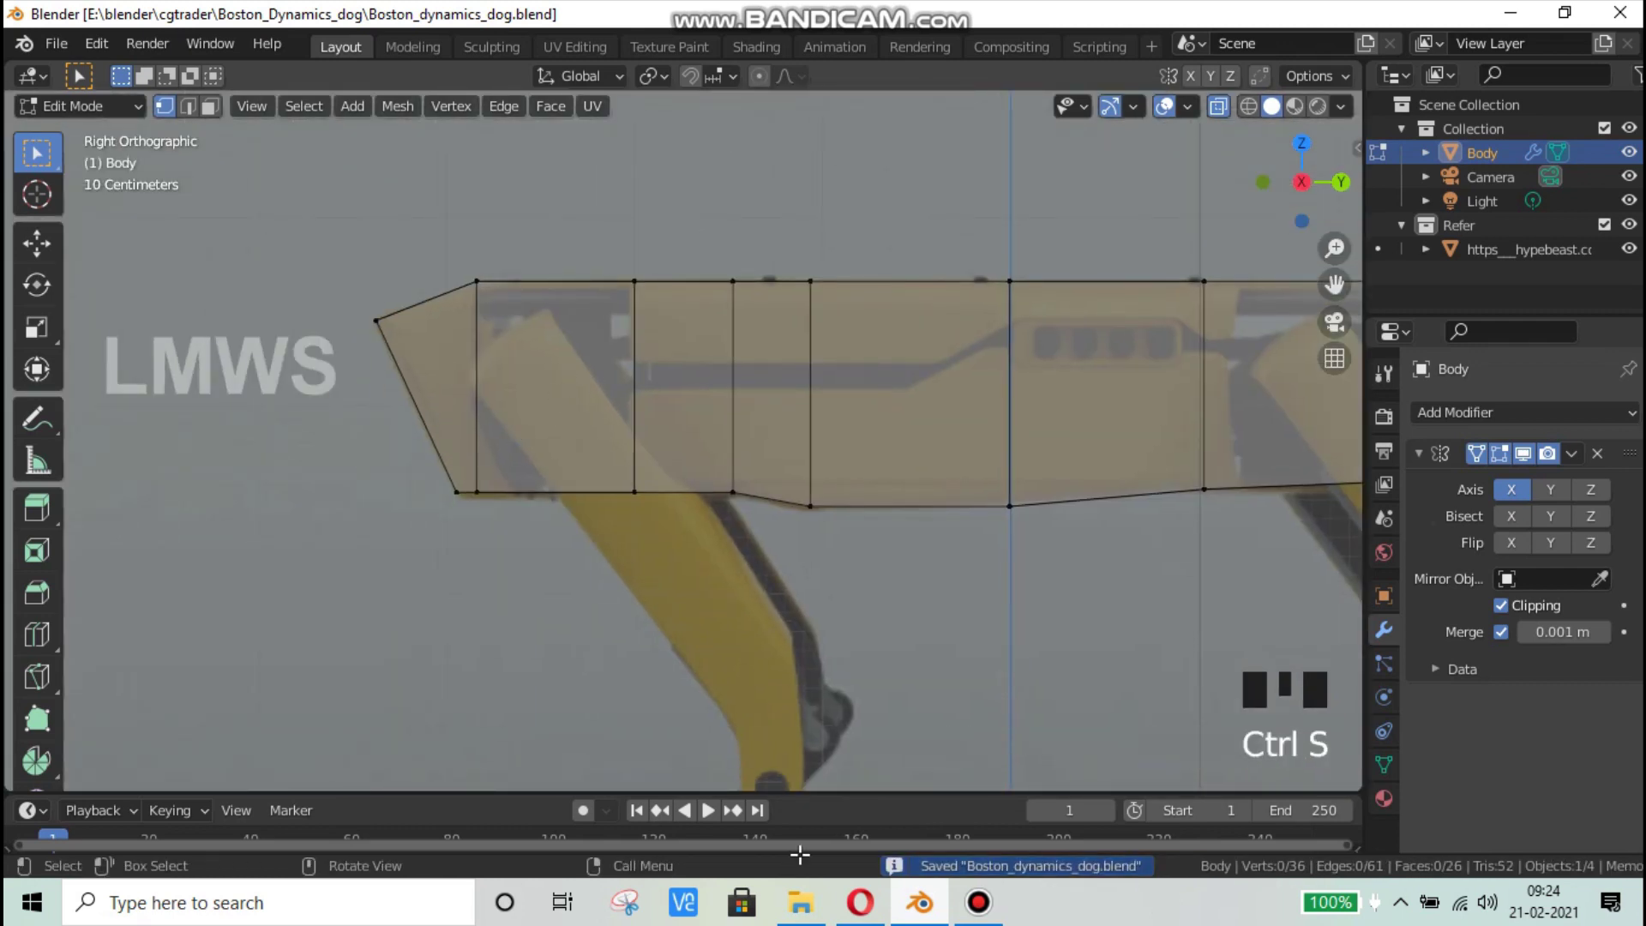
Step: Switch to the Opera browser and examine the enlarged side-view photo of the robot's torso, returning to Blender
scroll(683, 435, "up", 1)
left_click(861, 902)
left_click(446, 19)
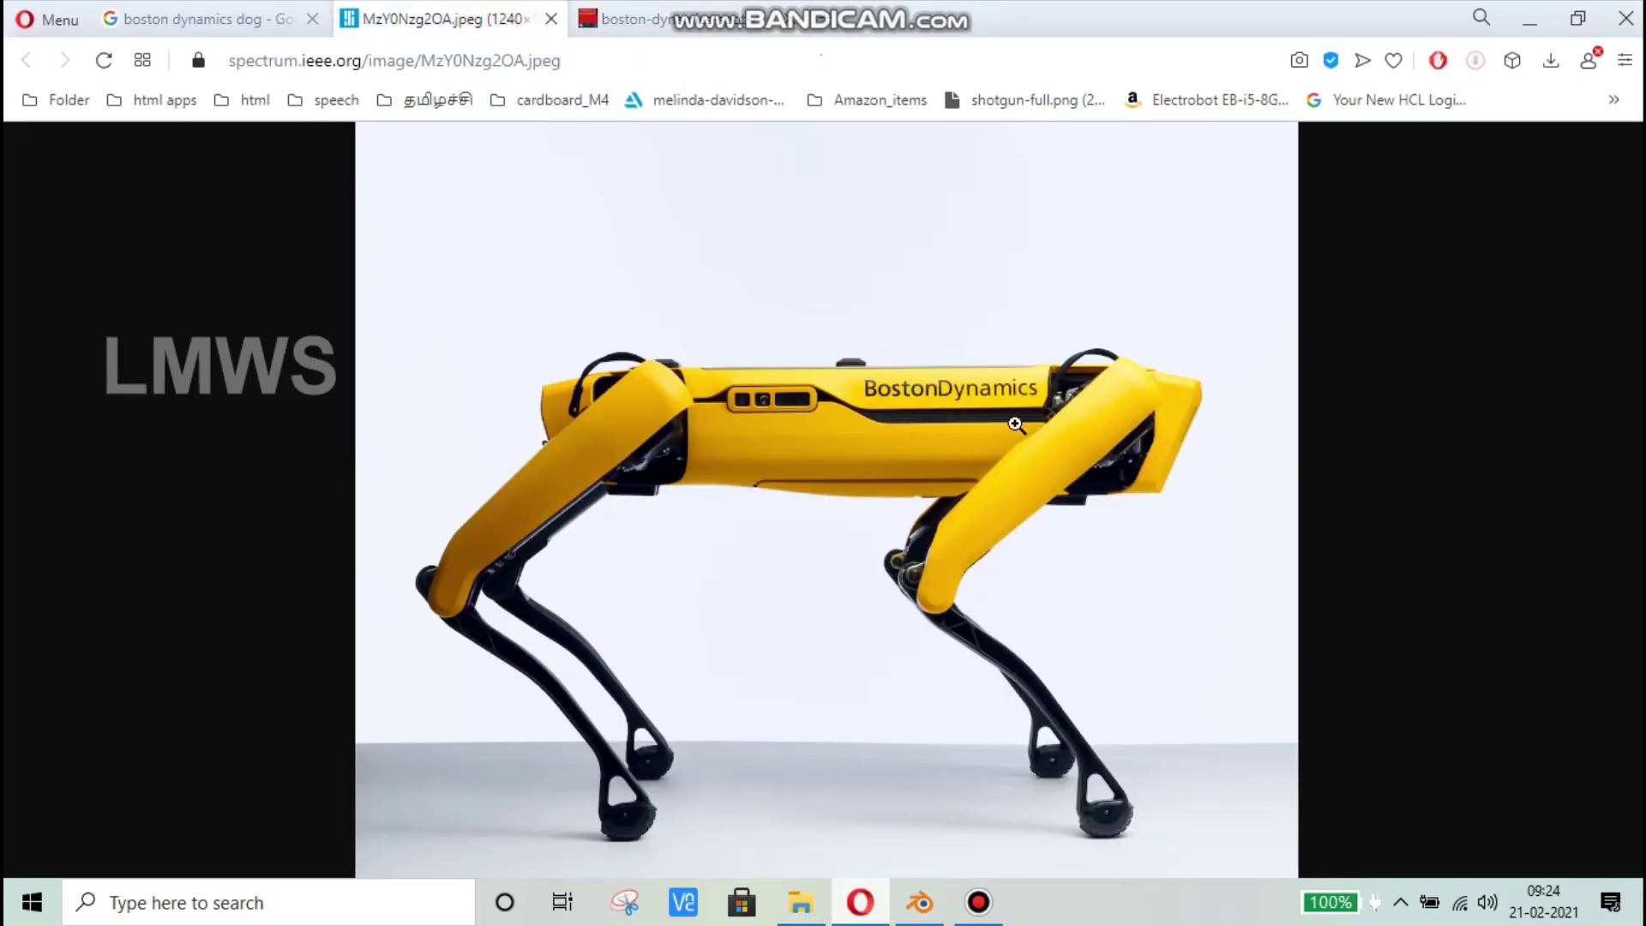
left_click(986, 417)
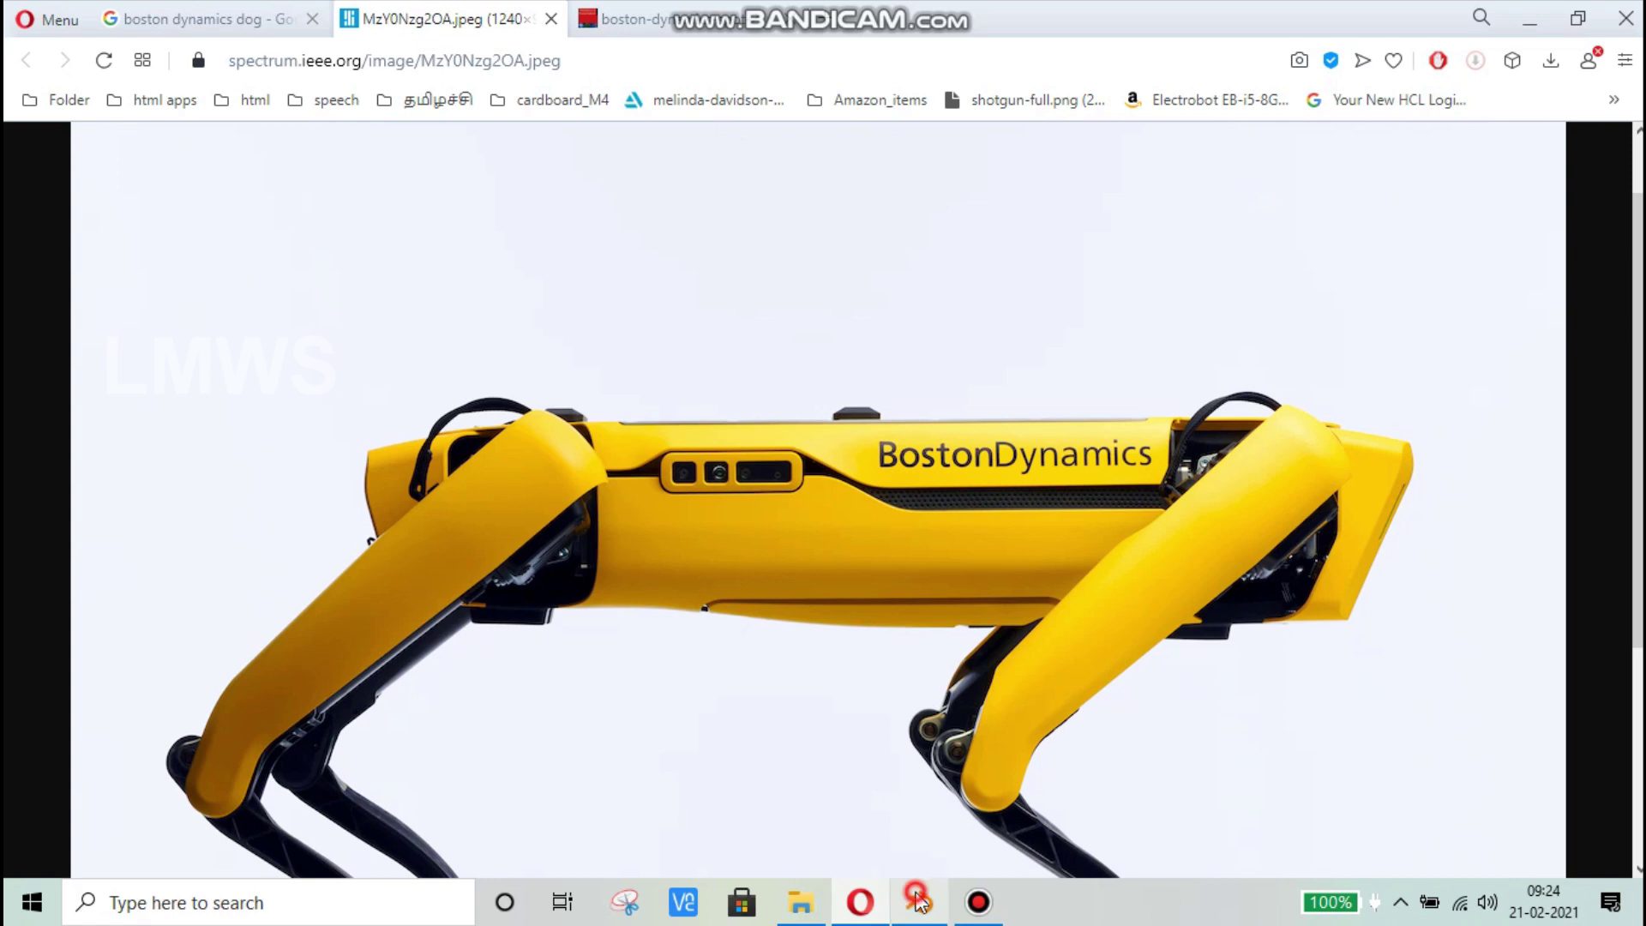
left_click(920, 902)
Step: Turn off X-ray, view the Body in perspective from its negative-Y end, and save the file
scroll(717, 530, "up", 1)
scroll(735, 553, "down", 3)
middle_click_drag(735, 552, 1222, 110)
left_click(1219, 107)
scroll(666, 518, "up", 1)
scroll(667, 518, "up", 3)
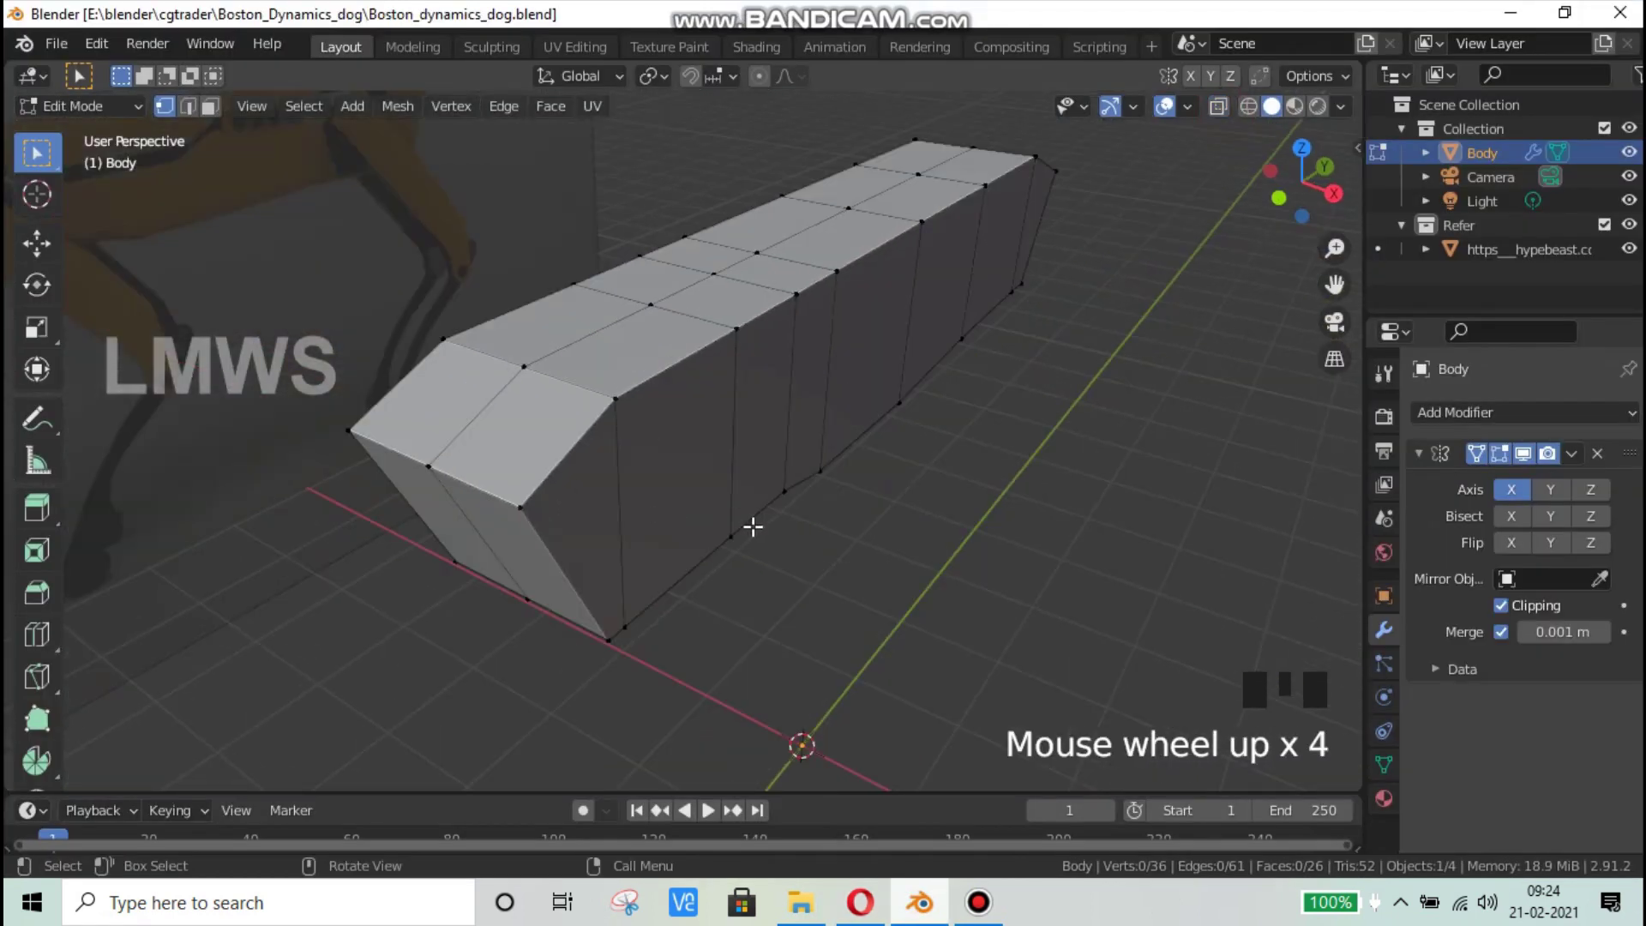
middle_click_drag(734, 550, 595, 452)
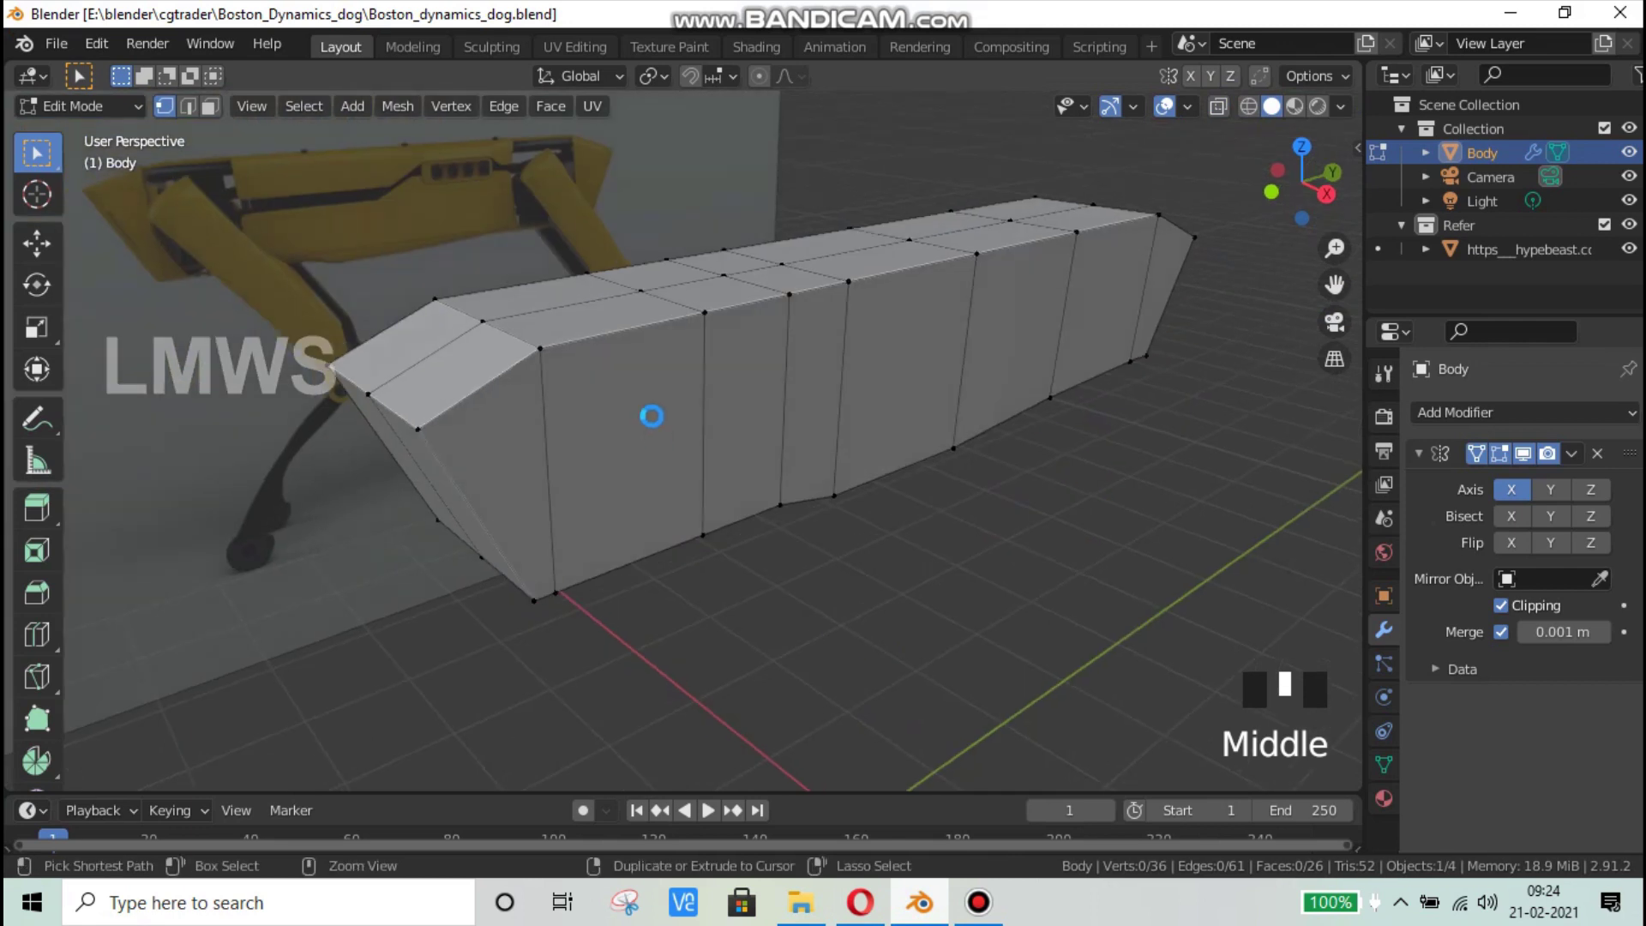
key("ctrl+s")
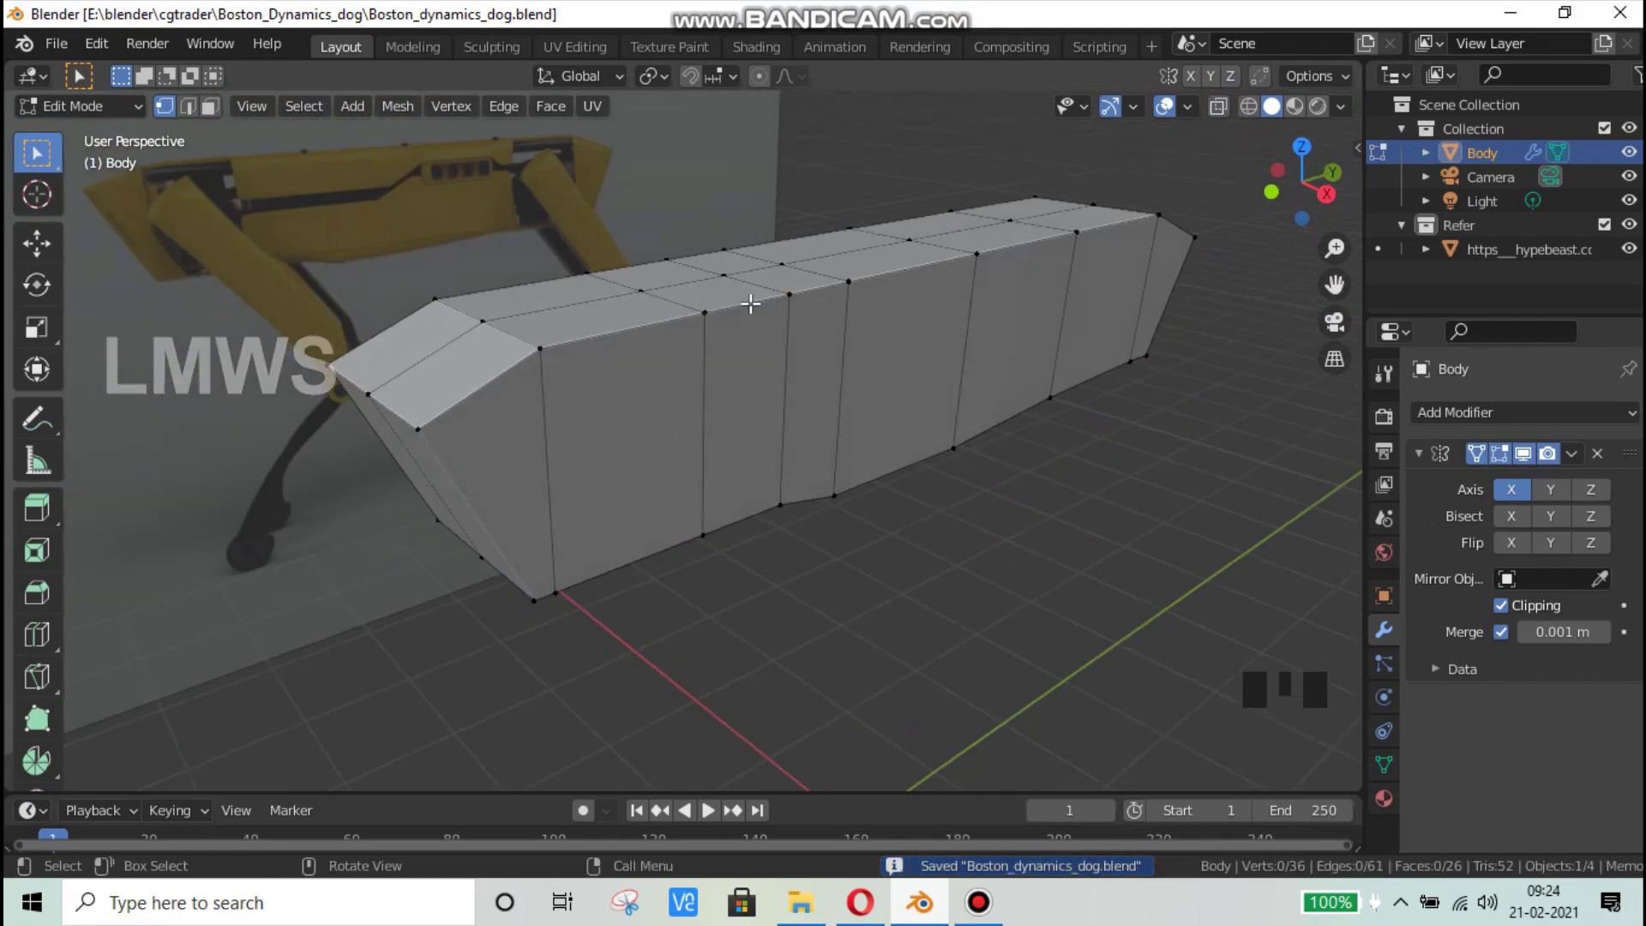
Step: In edge select mode, select the seven upper side edges running from the Body's negative-Y tip to the positive-Y end cap
left_click(463, 391)
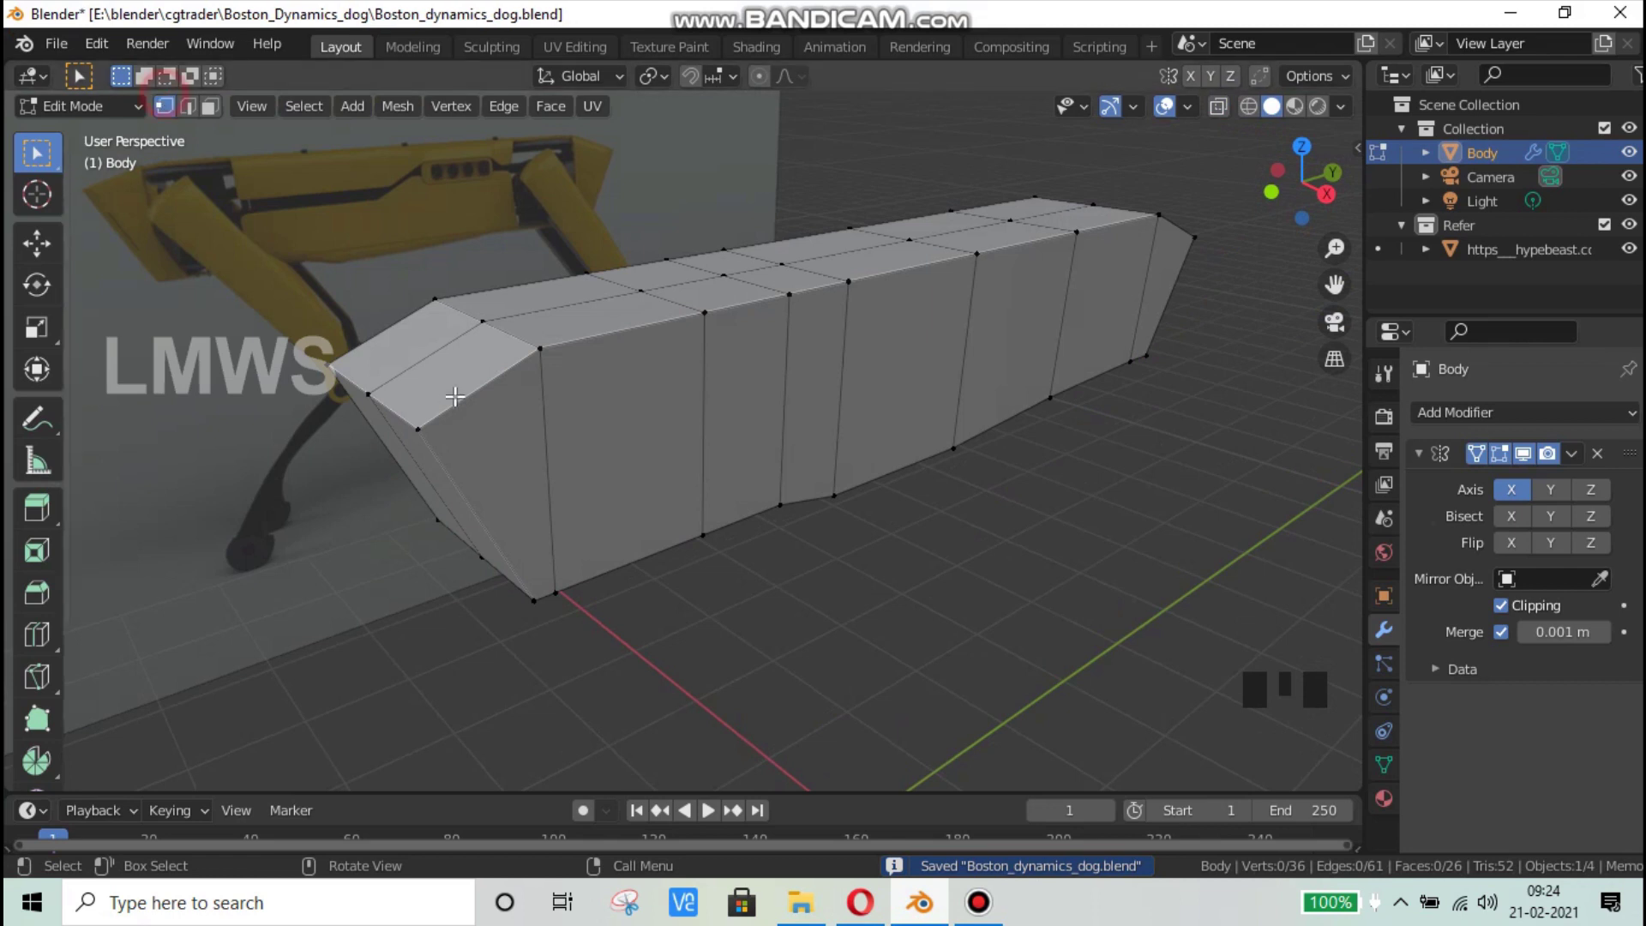
left_click(257, 173)
left_click(188, 106)
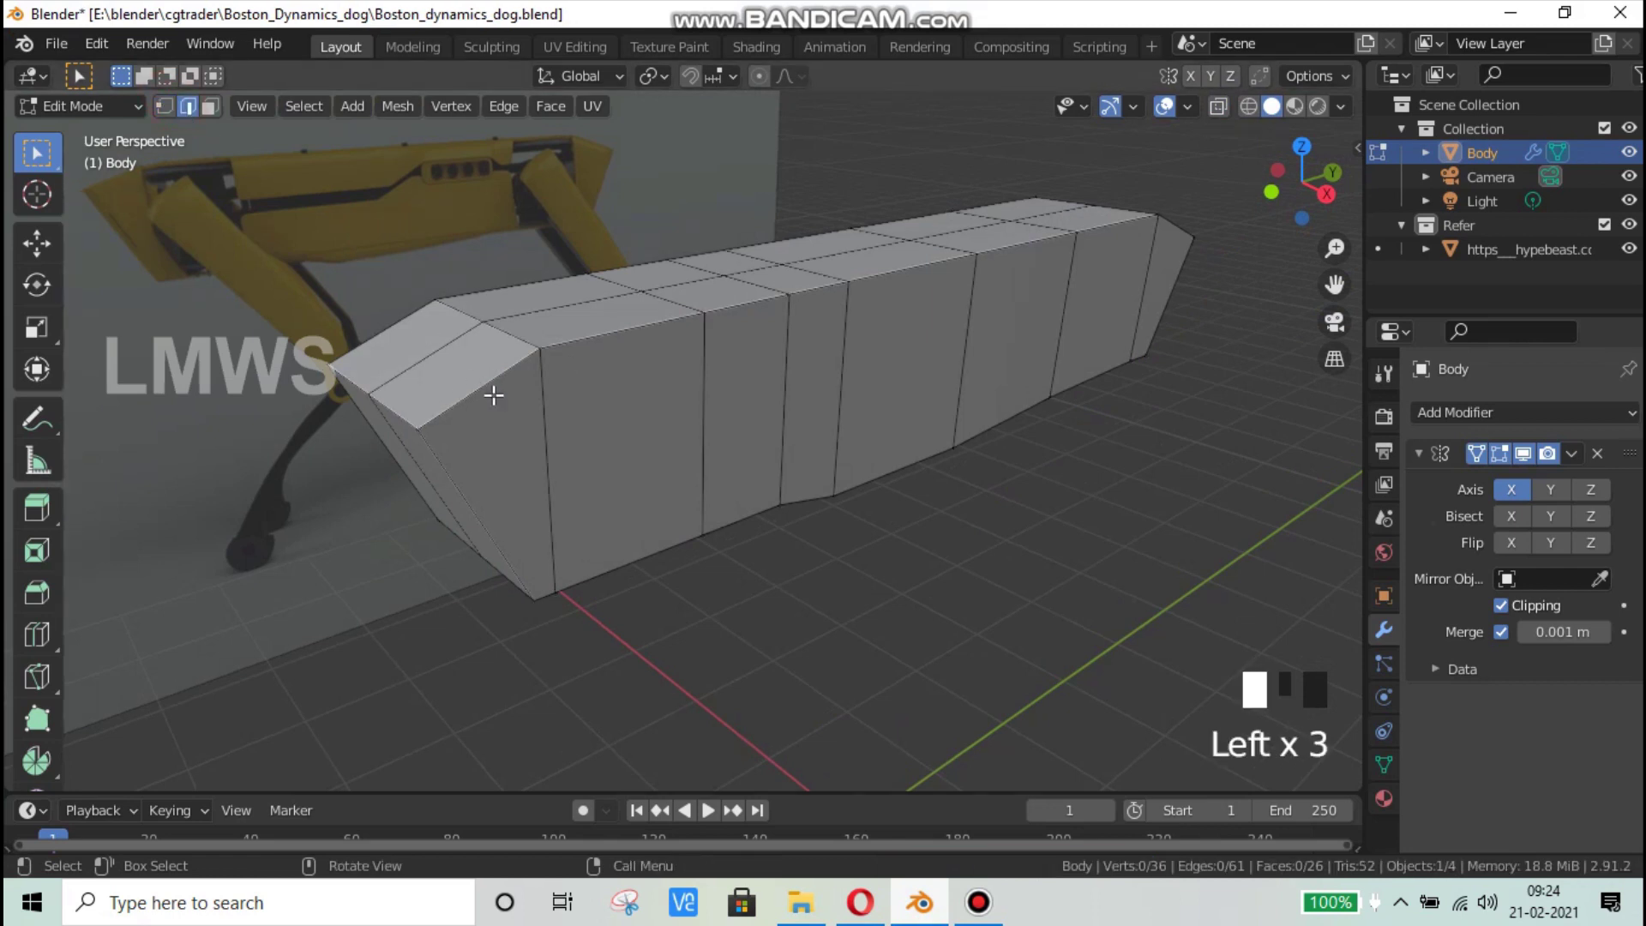
left_click(577, 342)
left_click(709, 324, "shift")
left_click(800, 289, "shift")
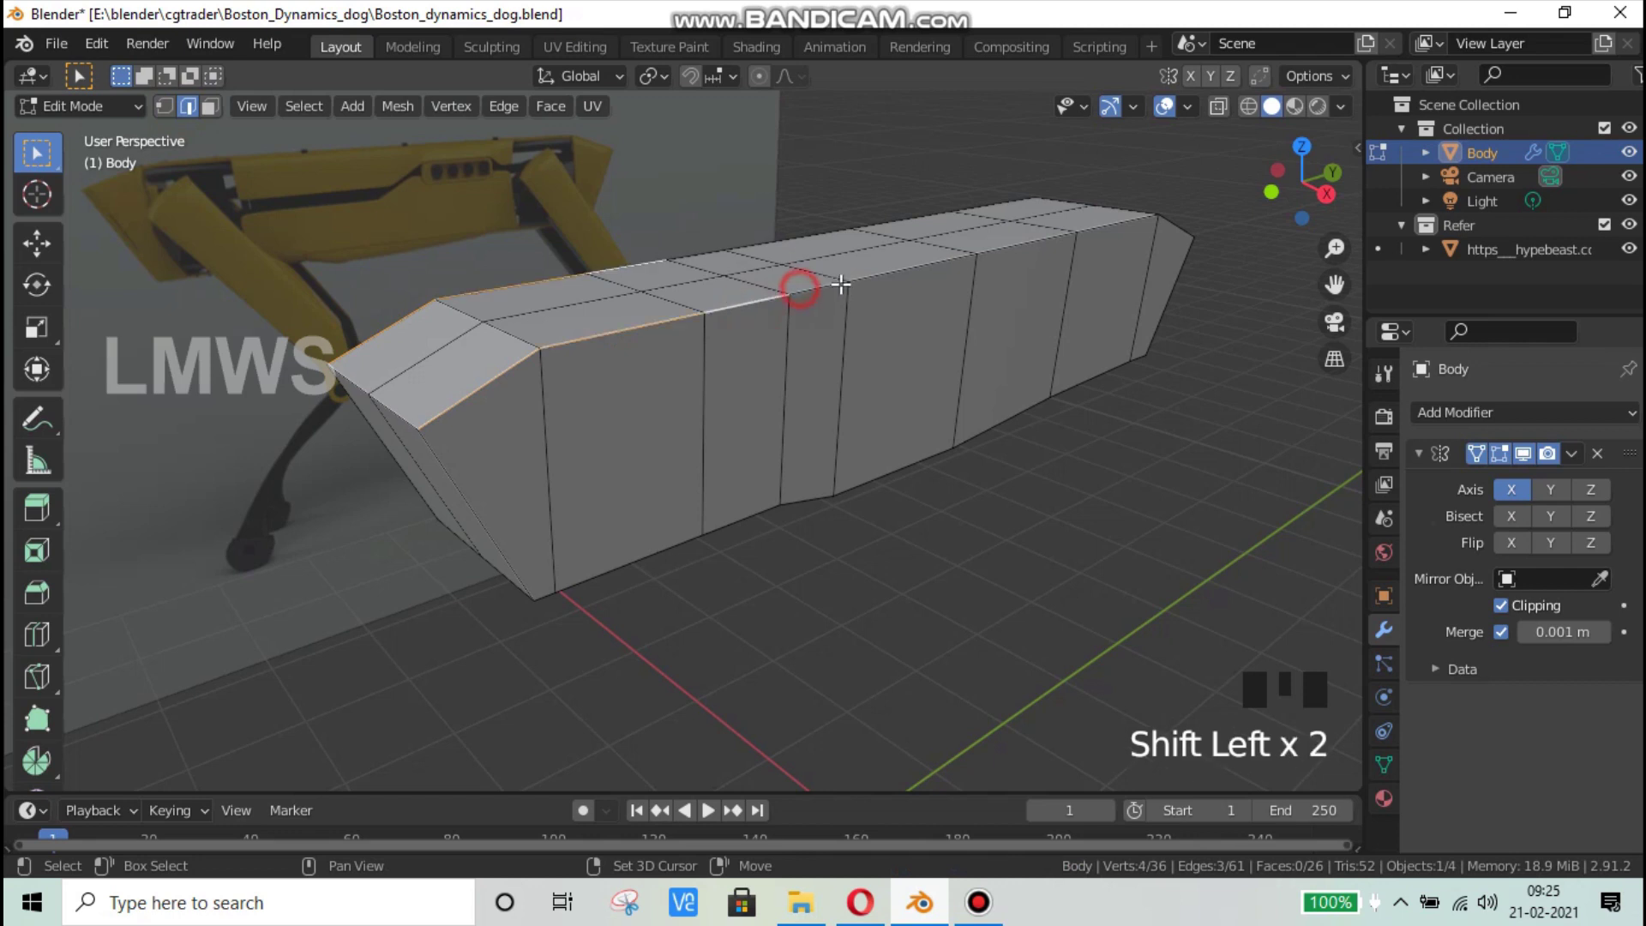
left_click(841, 285, "shift")
left_click(932, 265, "shift")
left_click(994, 247, "shift")
left_click(1106, 224, "shift")
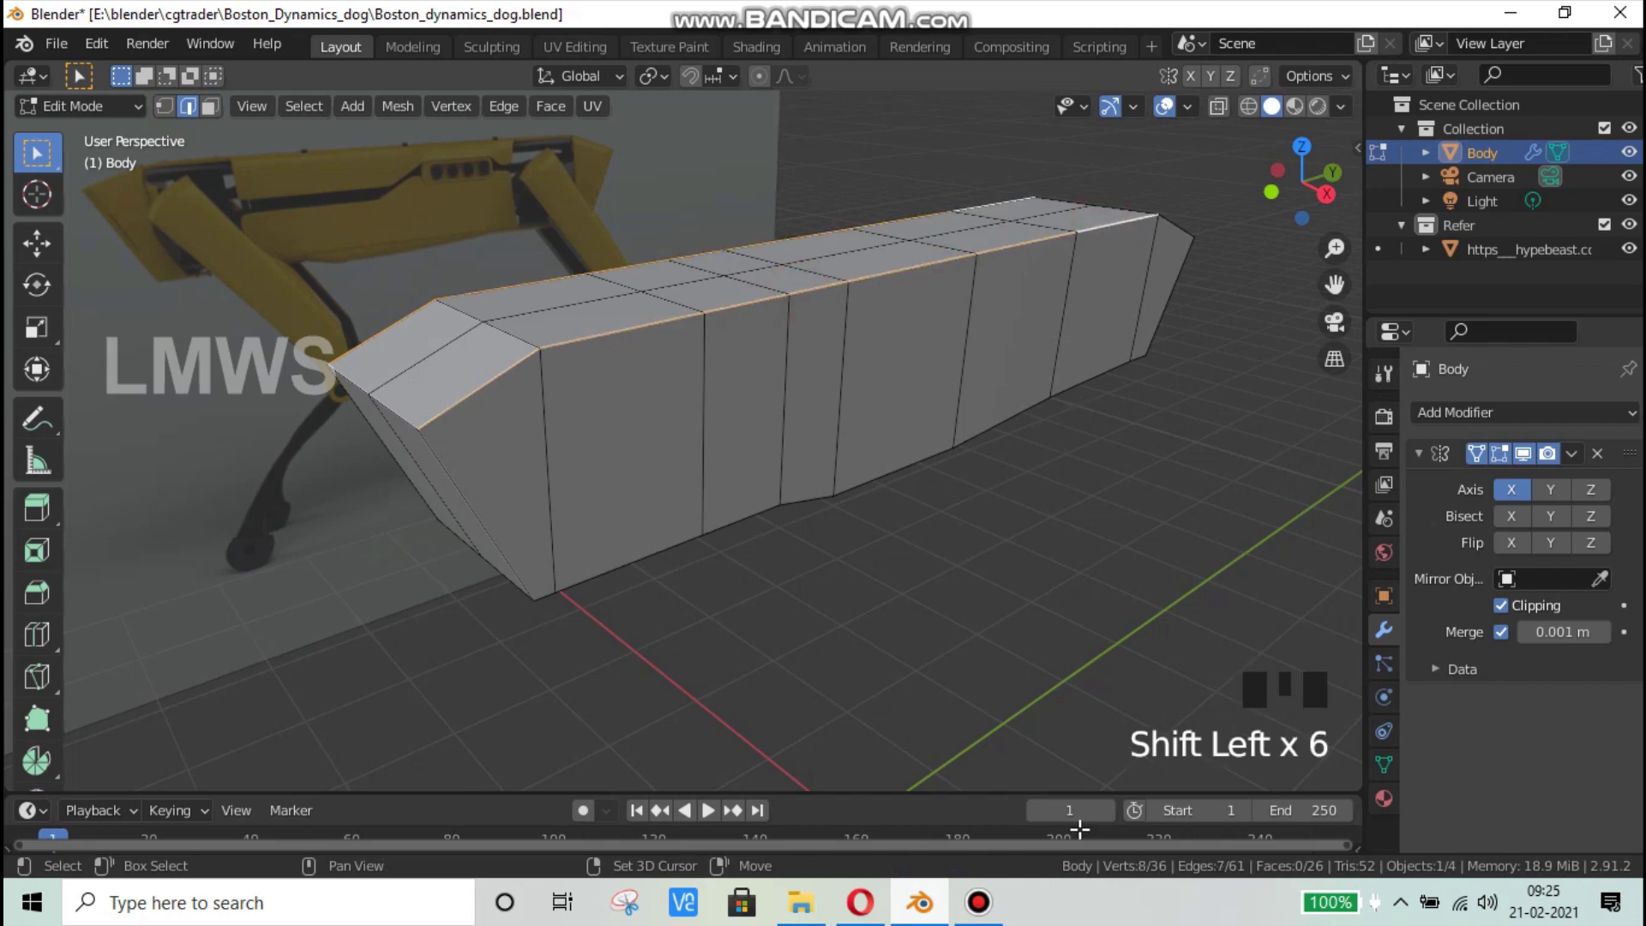
Step: Switch to Opera and compare the front-facing robot photo with the side-view photo, returning to Blender
left_click(860, 902)
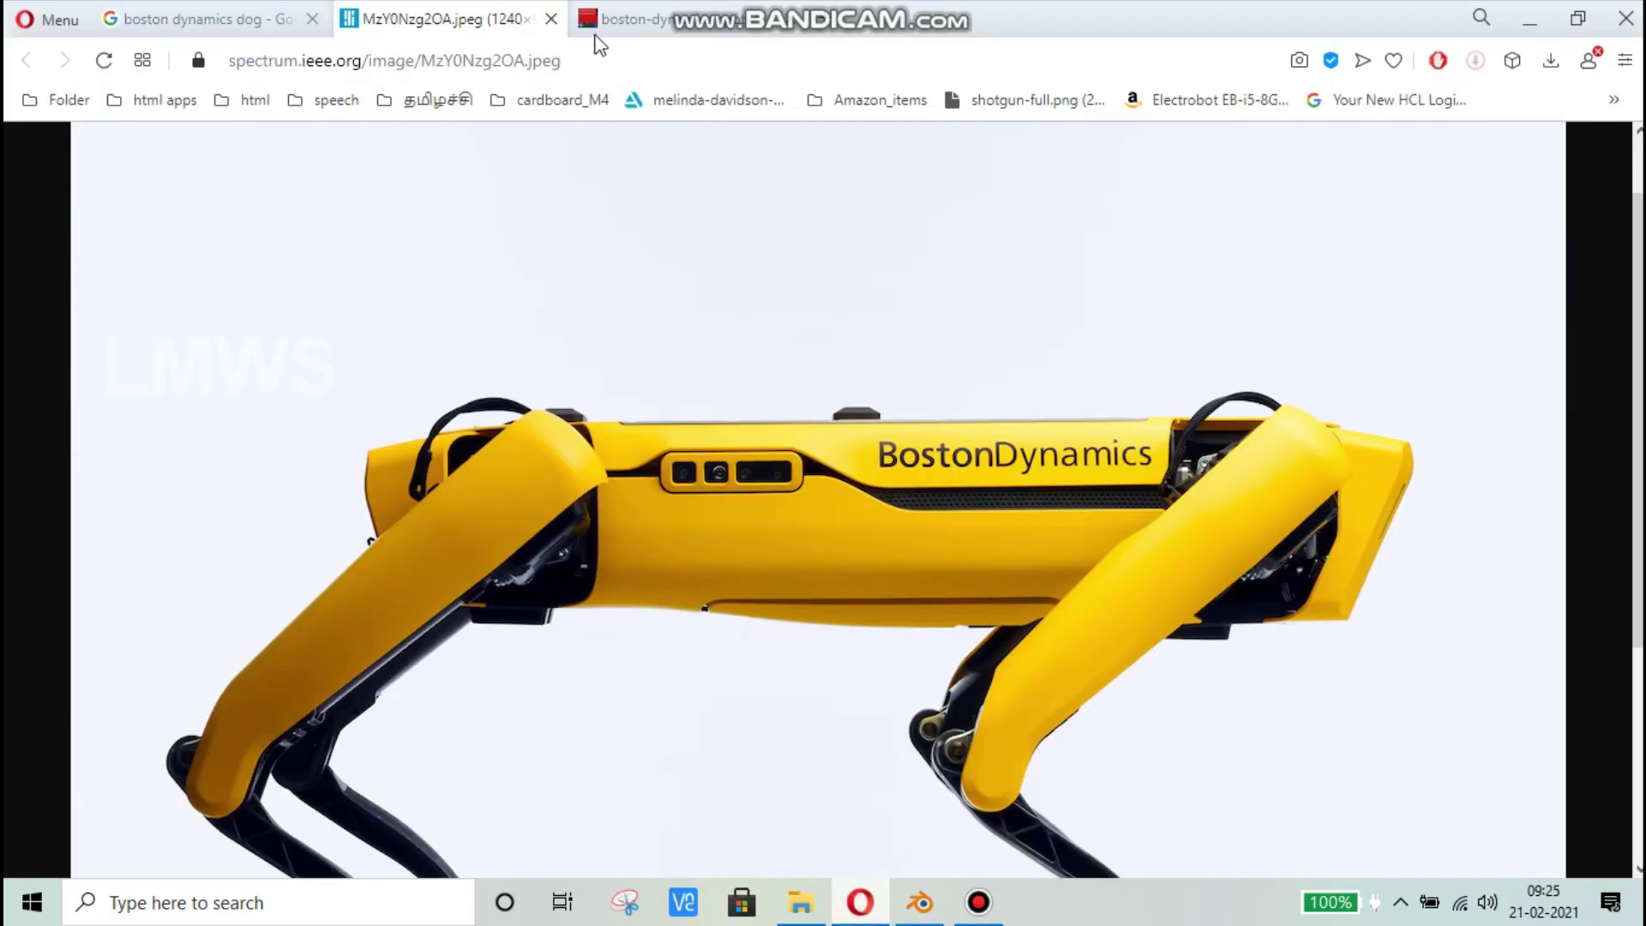
left_click(650, 19)
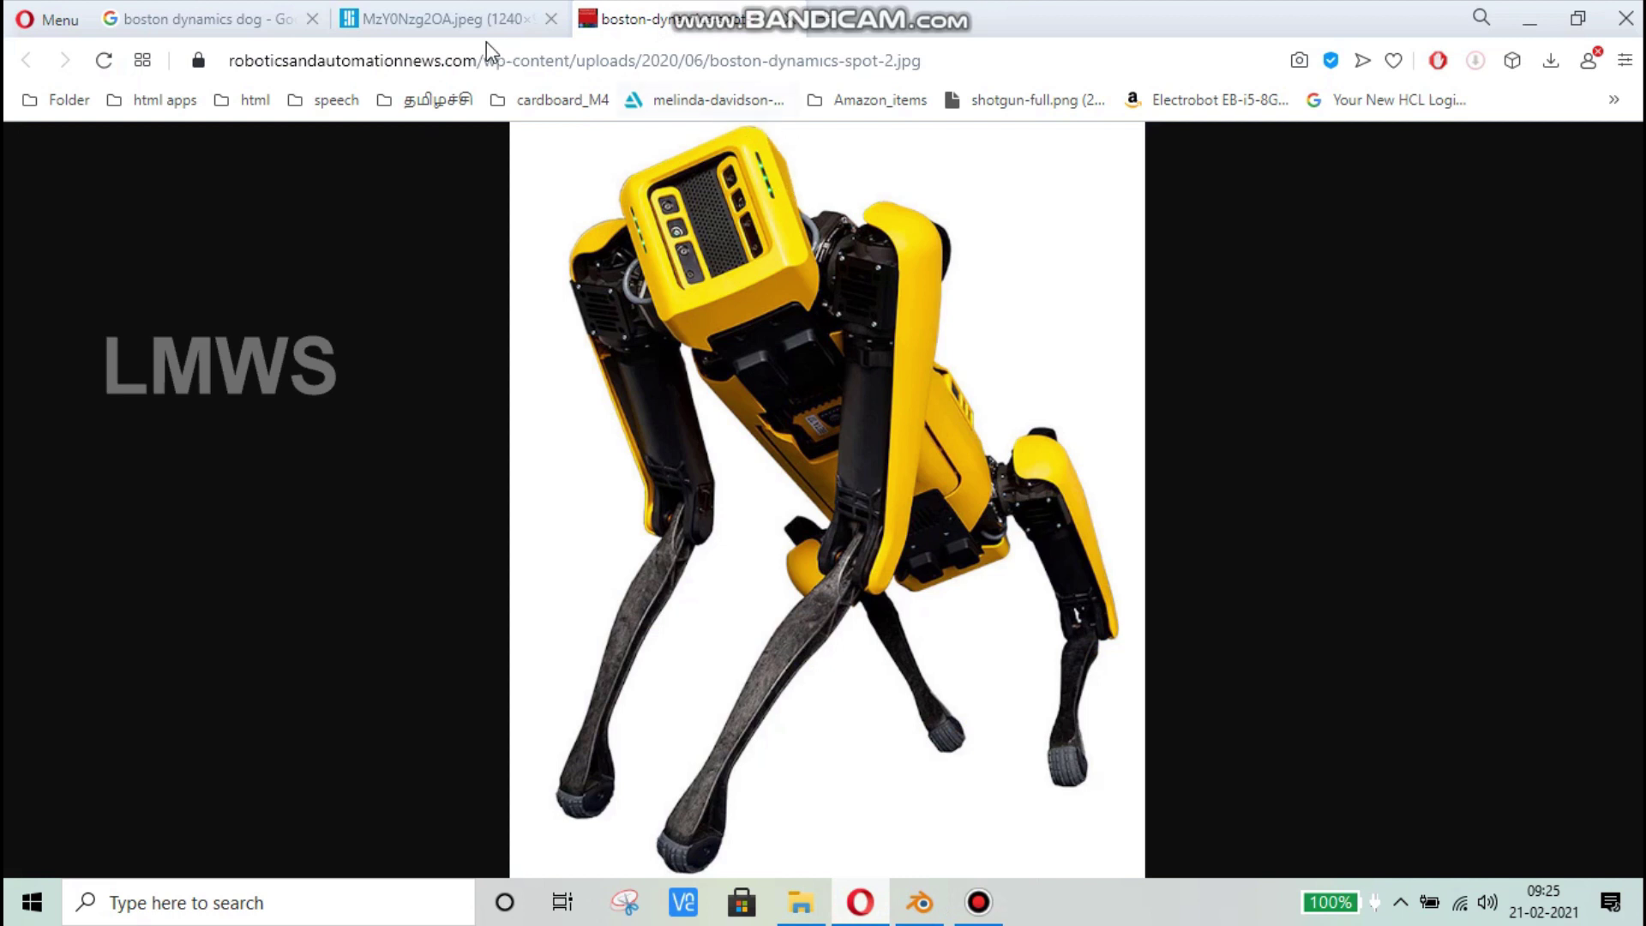
left_click(424, 19)
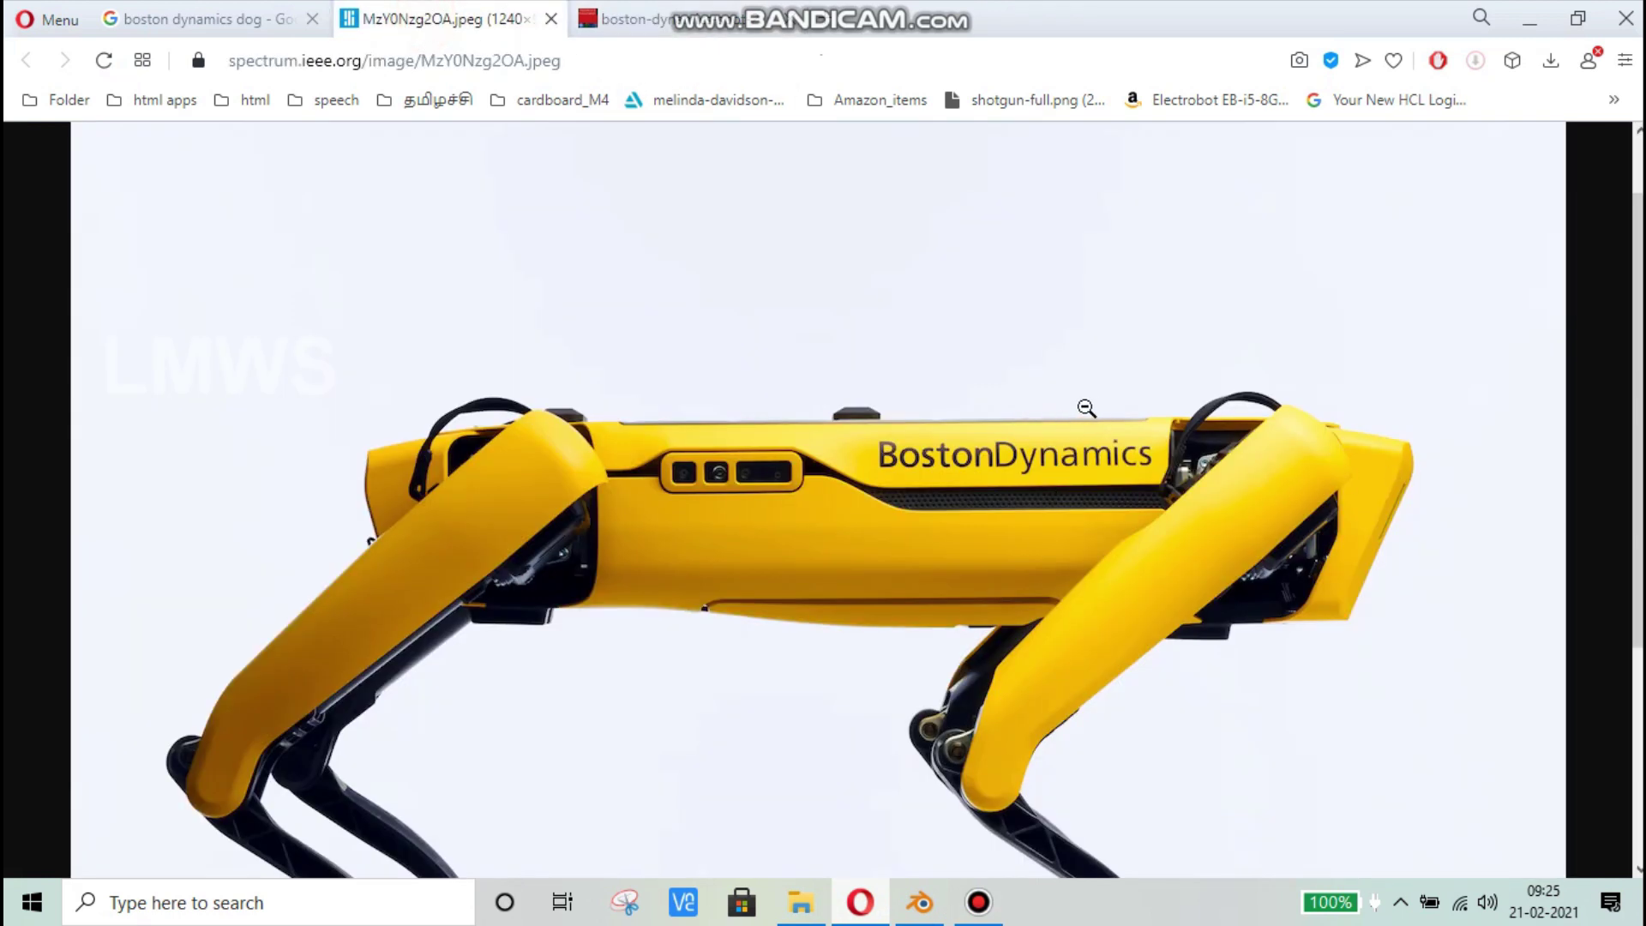
key("alt+Tab")
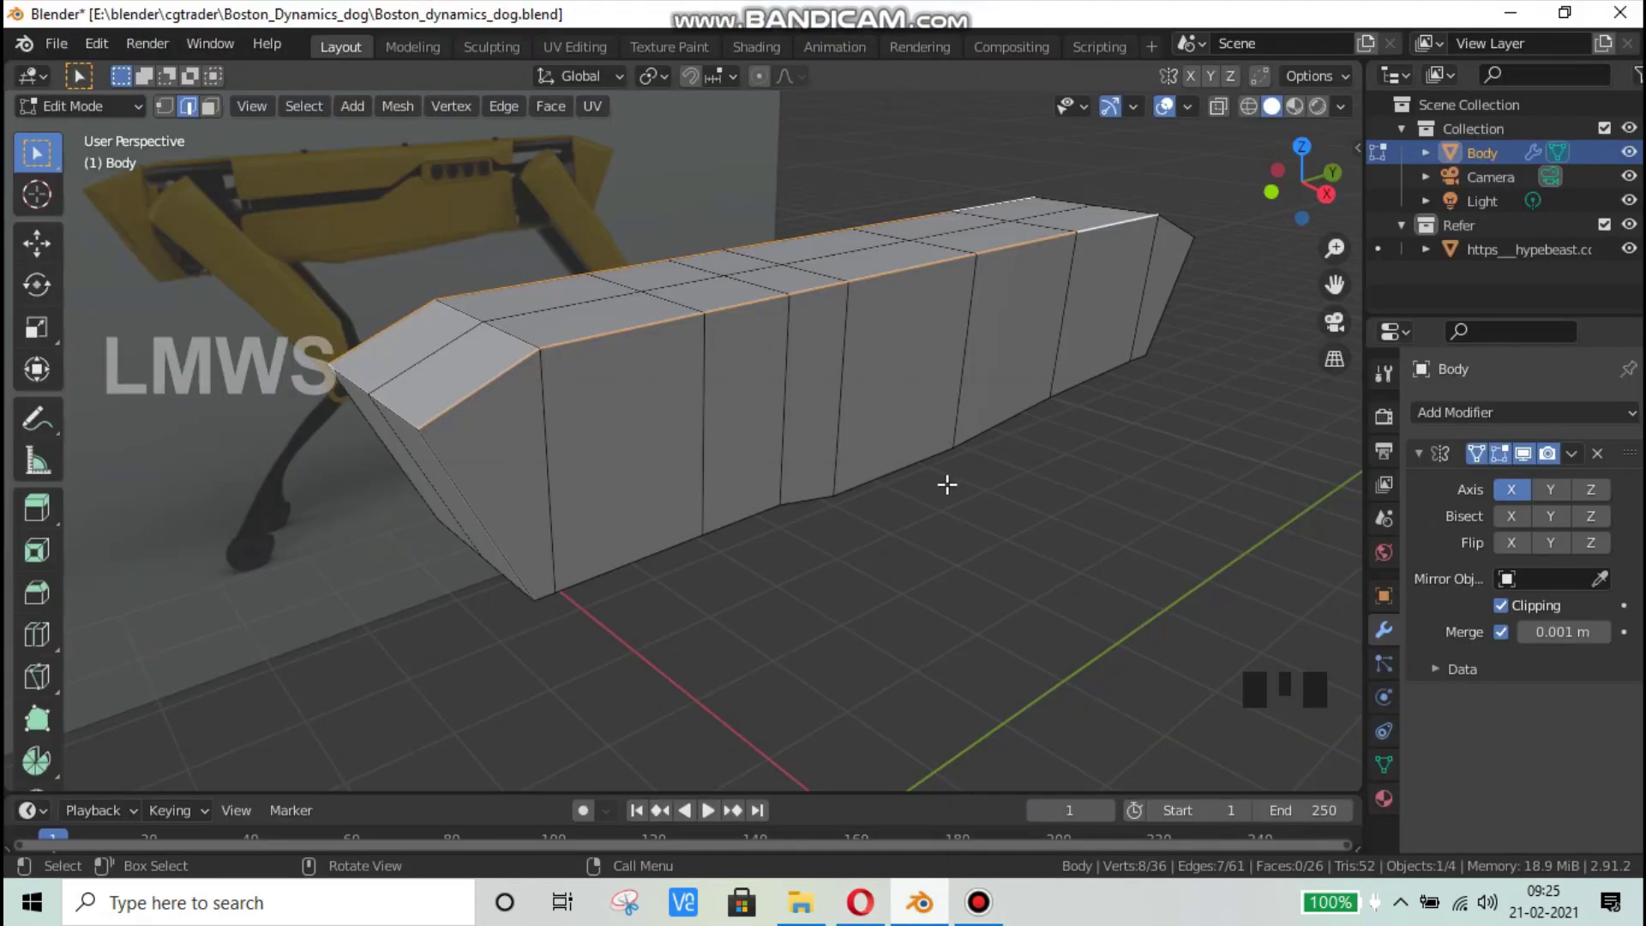
Step: Recheck the side-view photo in Opera, and in Blender add the negative-Y end cap's upper crosswise edge and sloped side edge to the selection
middle_click_drag(946, 484, 872, 708)
scroll(816, 563, "down", 2)
scroll(872, 708, "up", 4)
left_click(911, 922)
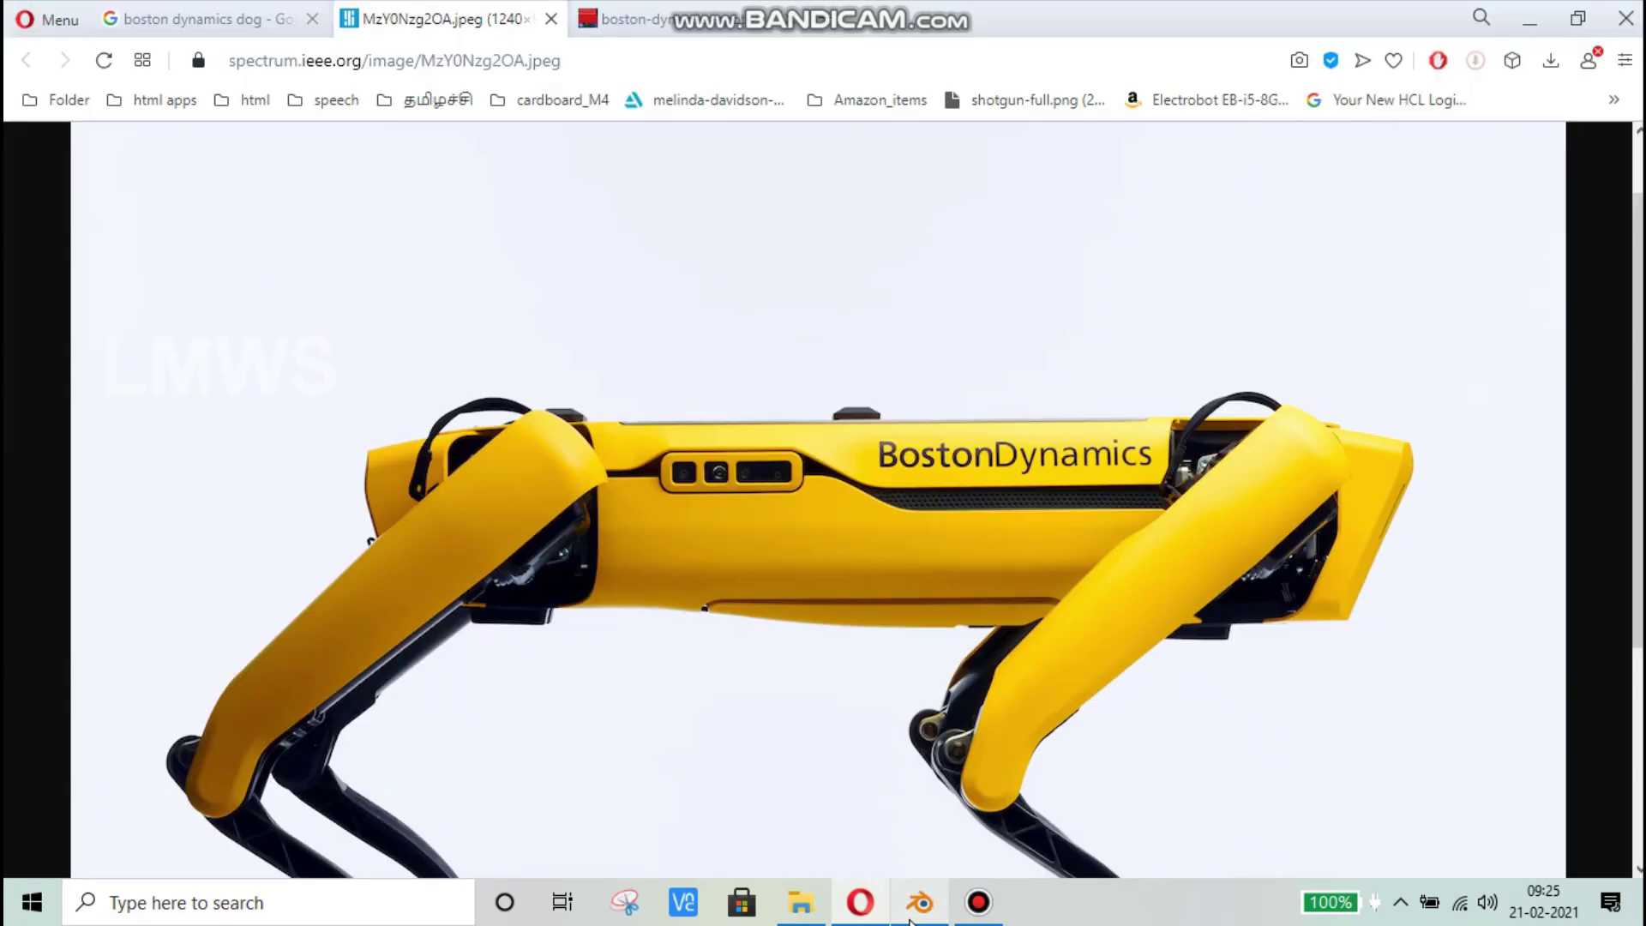
left_click(920, 902)
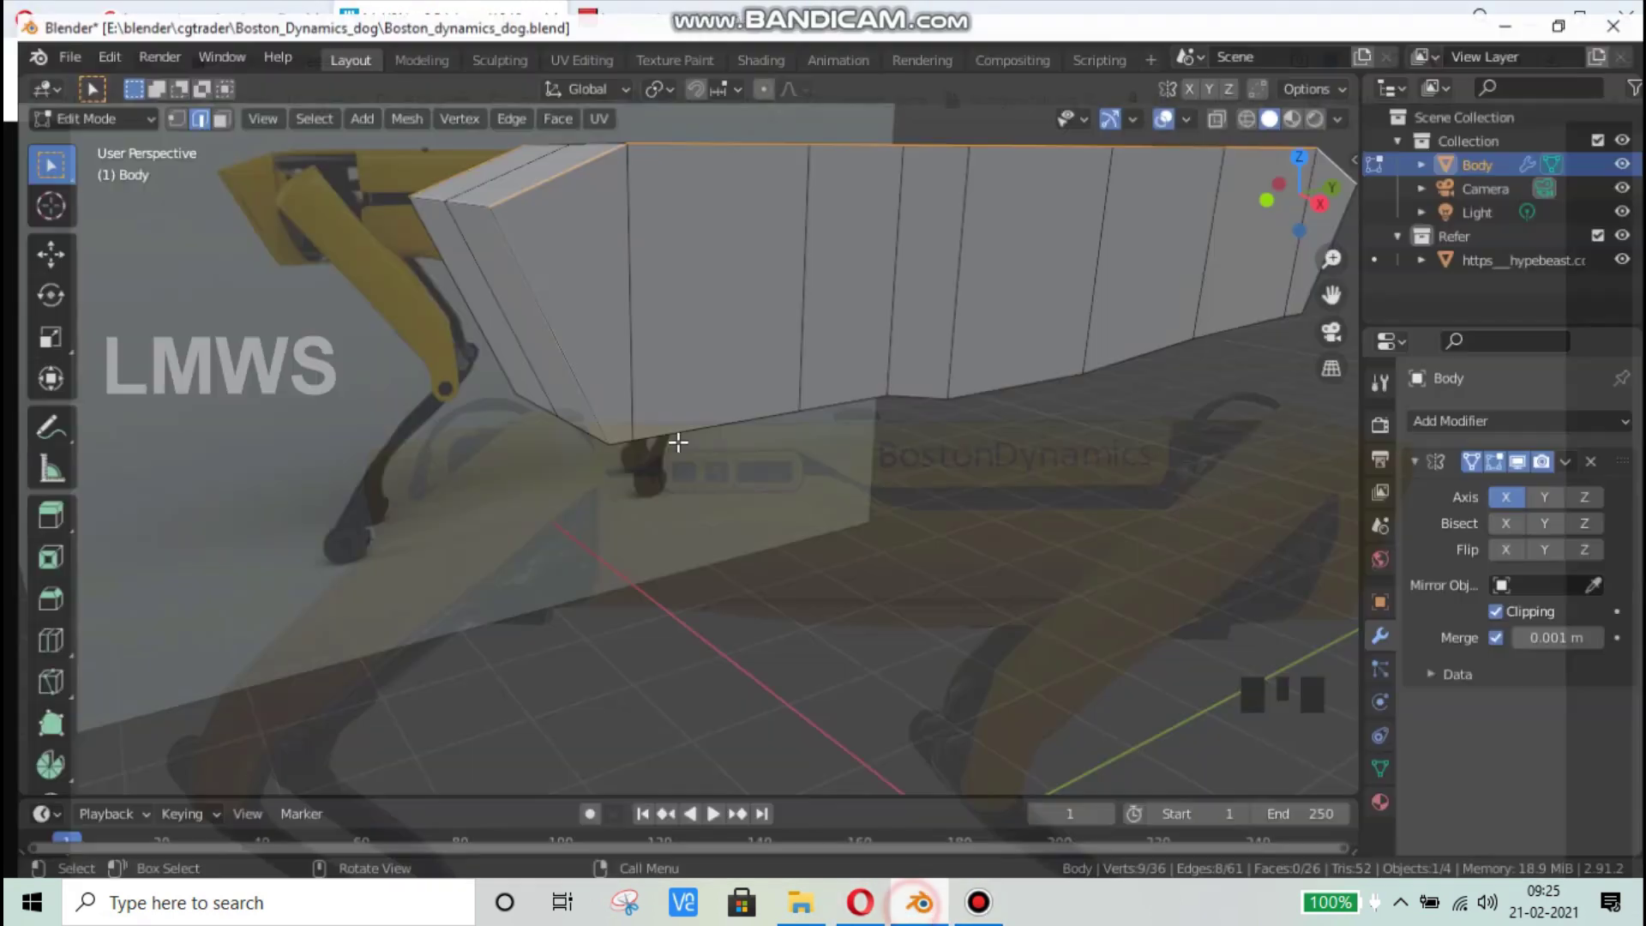
middle_click_drag(673, 441, 553, 323)
left_click(492, 235, "shift")
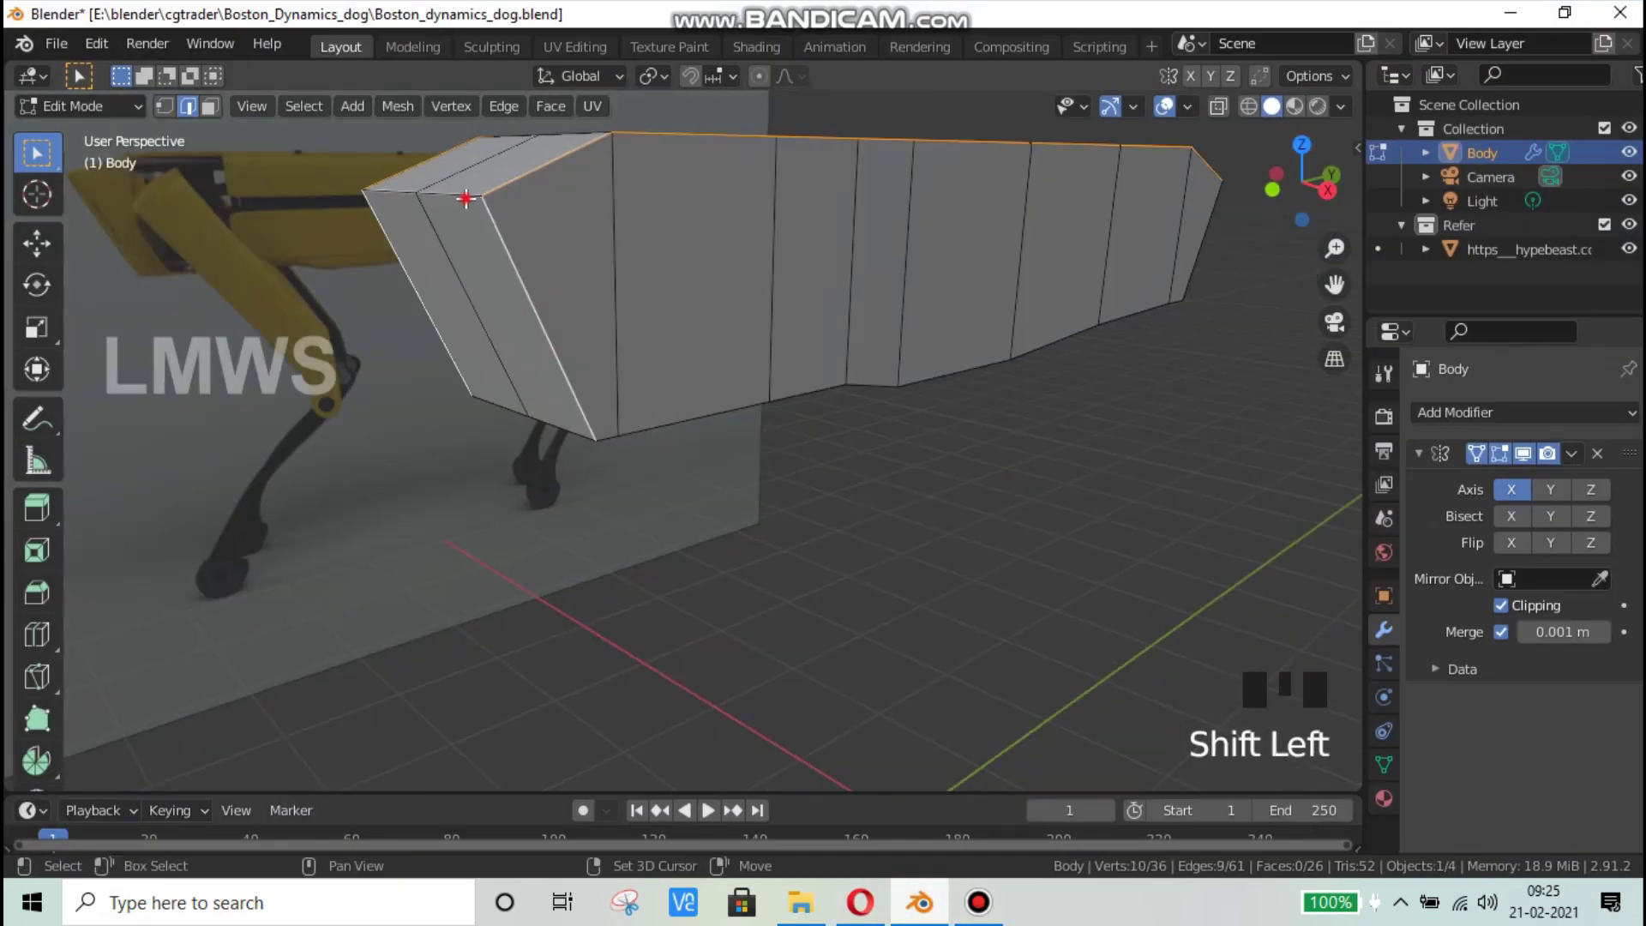
Step: Add the lower side edges running from the Body's negative-Y cap to its positive-Y end to the selection
left_click(606, 434, "shift")
left_click(673, 419, "shift")
left_click(834, 392, "shift")
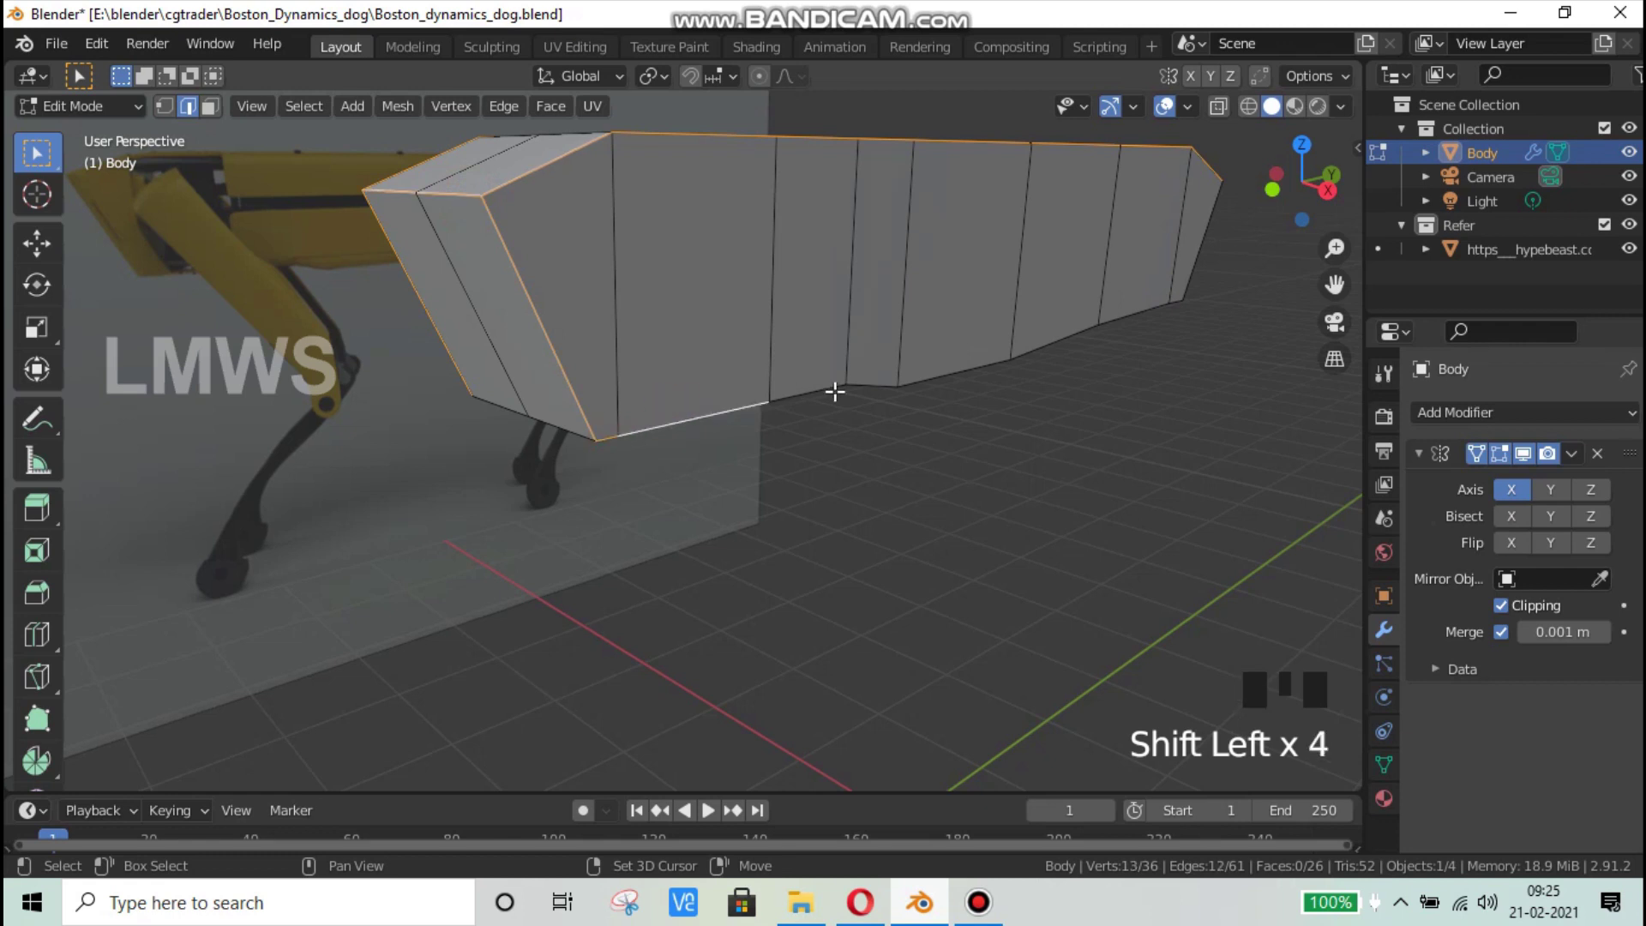
left_click(873, 386, "shift")
left_click(882, 375, "shift")
left_click(1047, 343, "shift")
left_click(1120, 324, "shift")
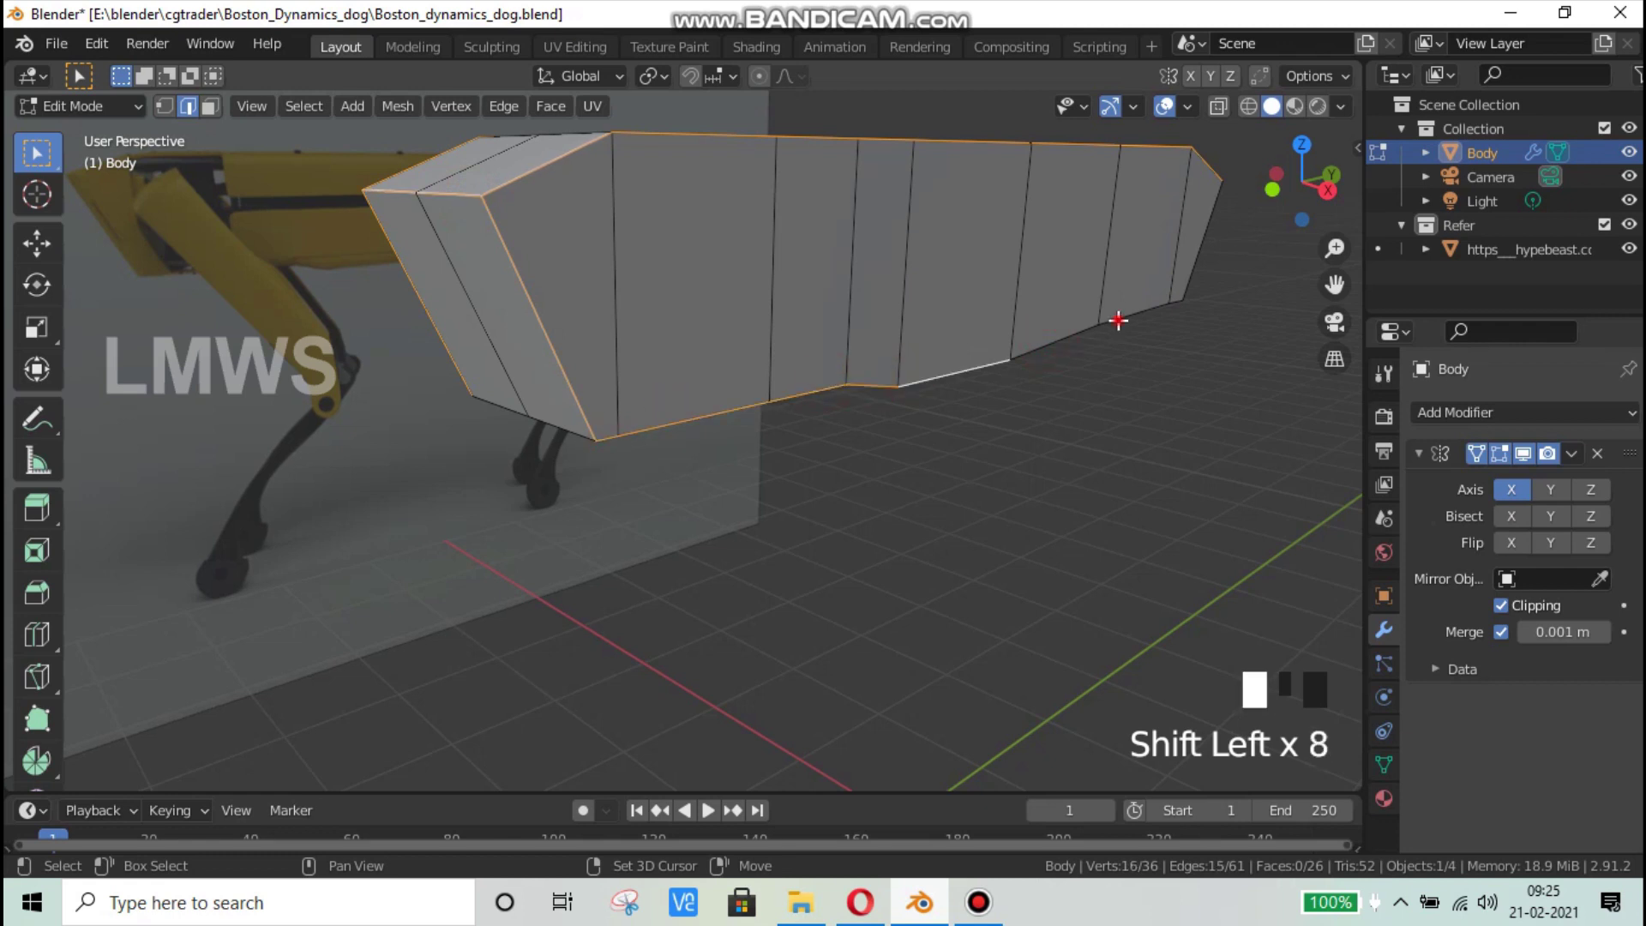
left_click(1177, 301, "shift")
Step: Add the positive-Y end cap's sloped side edge and its upper crosswise edge to the selection
left_click(1191, 268, "shift")
left_click(1192, 257, "shift")
scroll(1140, 481, "down", 2)
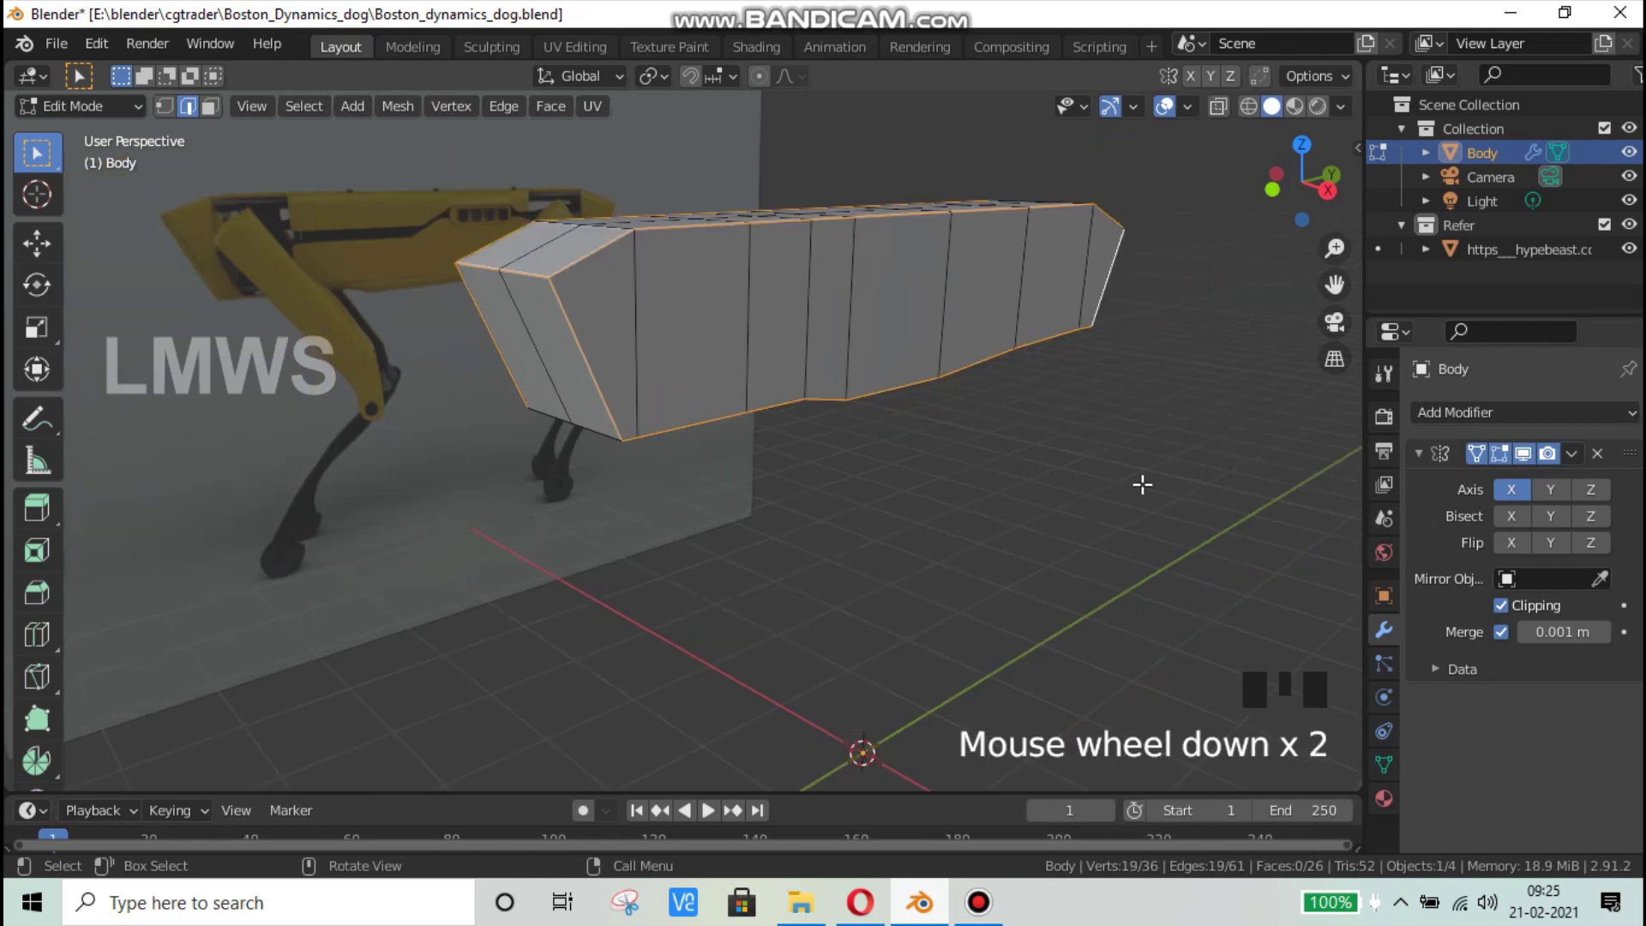
middle_click_drag(1140, 481, 825, 471)
scroll(825, 470, "down", 3)
left_click(1016, 582, "shift")
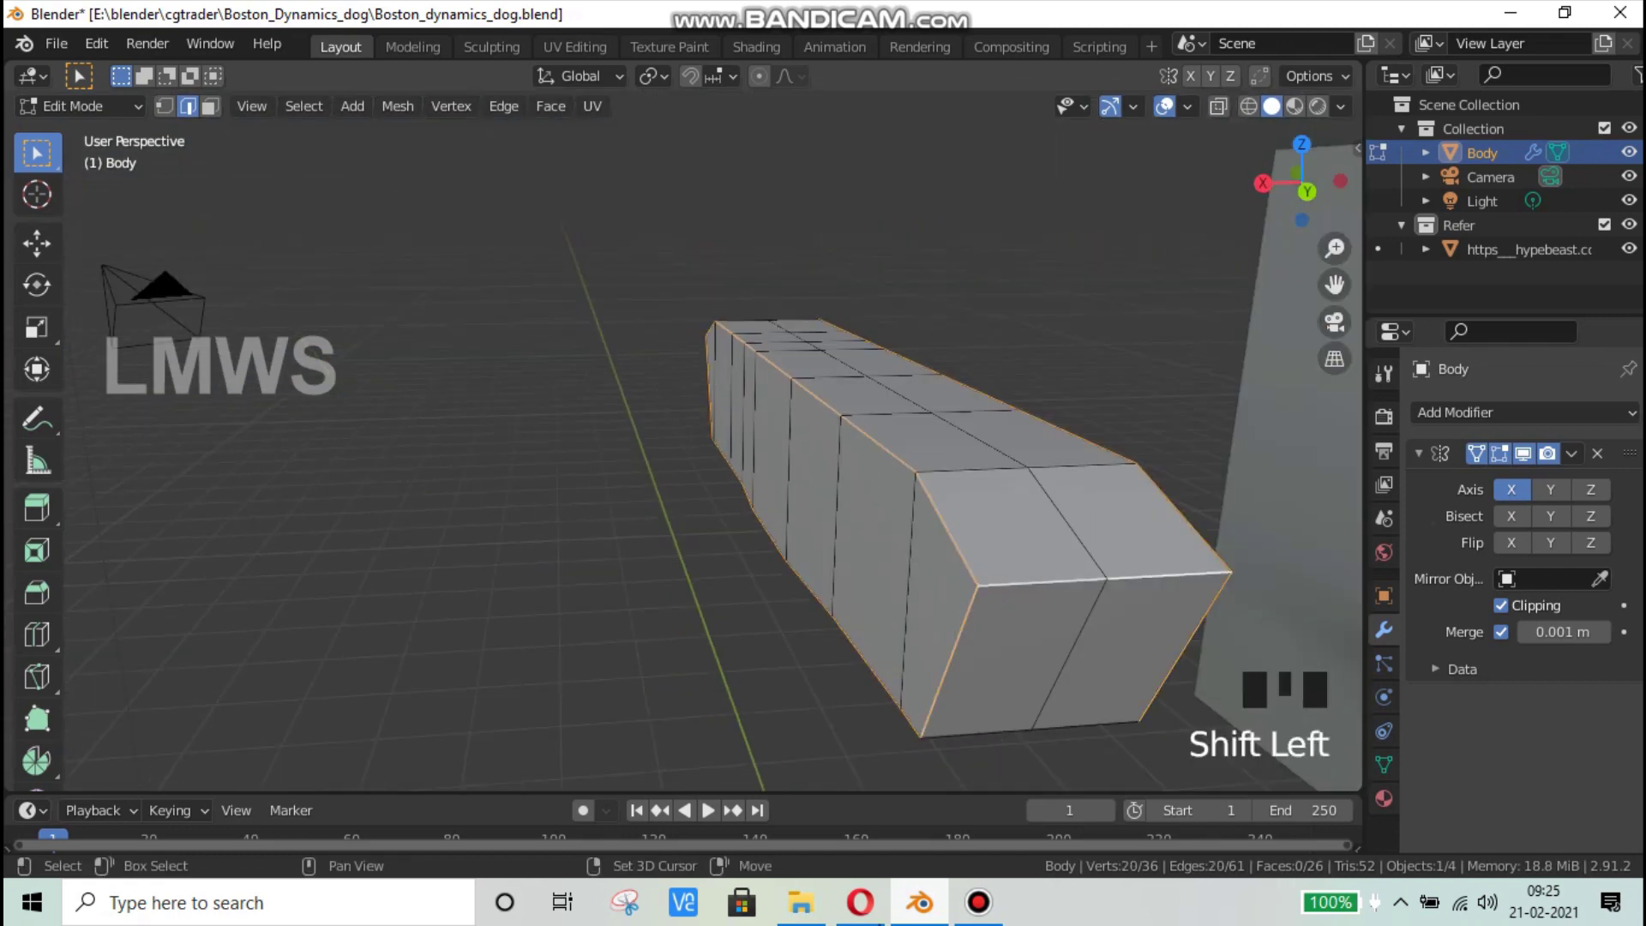
Step: Switch to Opera, browse the "boston dynamics dog" image results, and open the IEEE Spectrum blue-background photo in a new tab
left_click(874, 909)
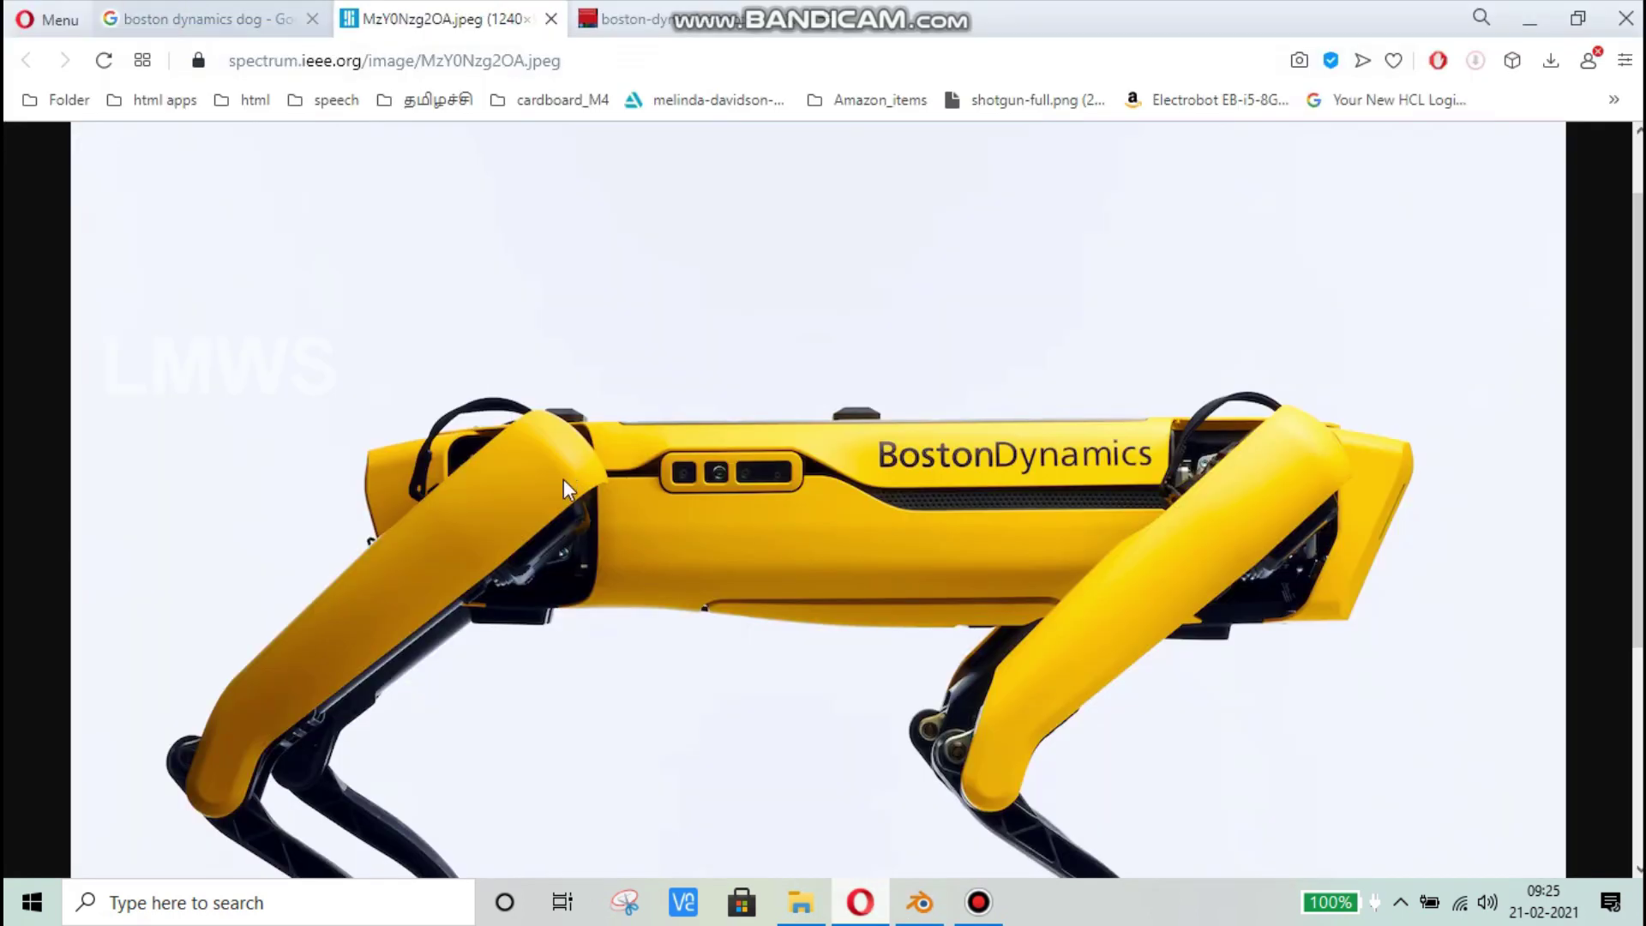
left_click(205, 19)
scroll(563, 517, "up", 7)
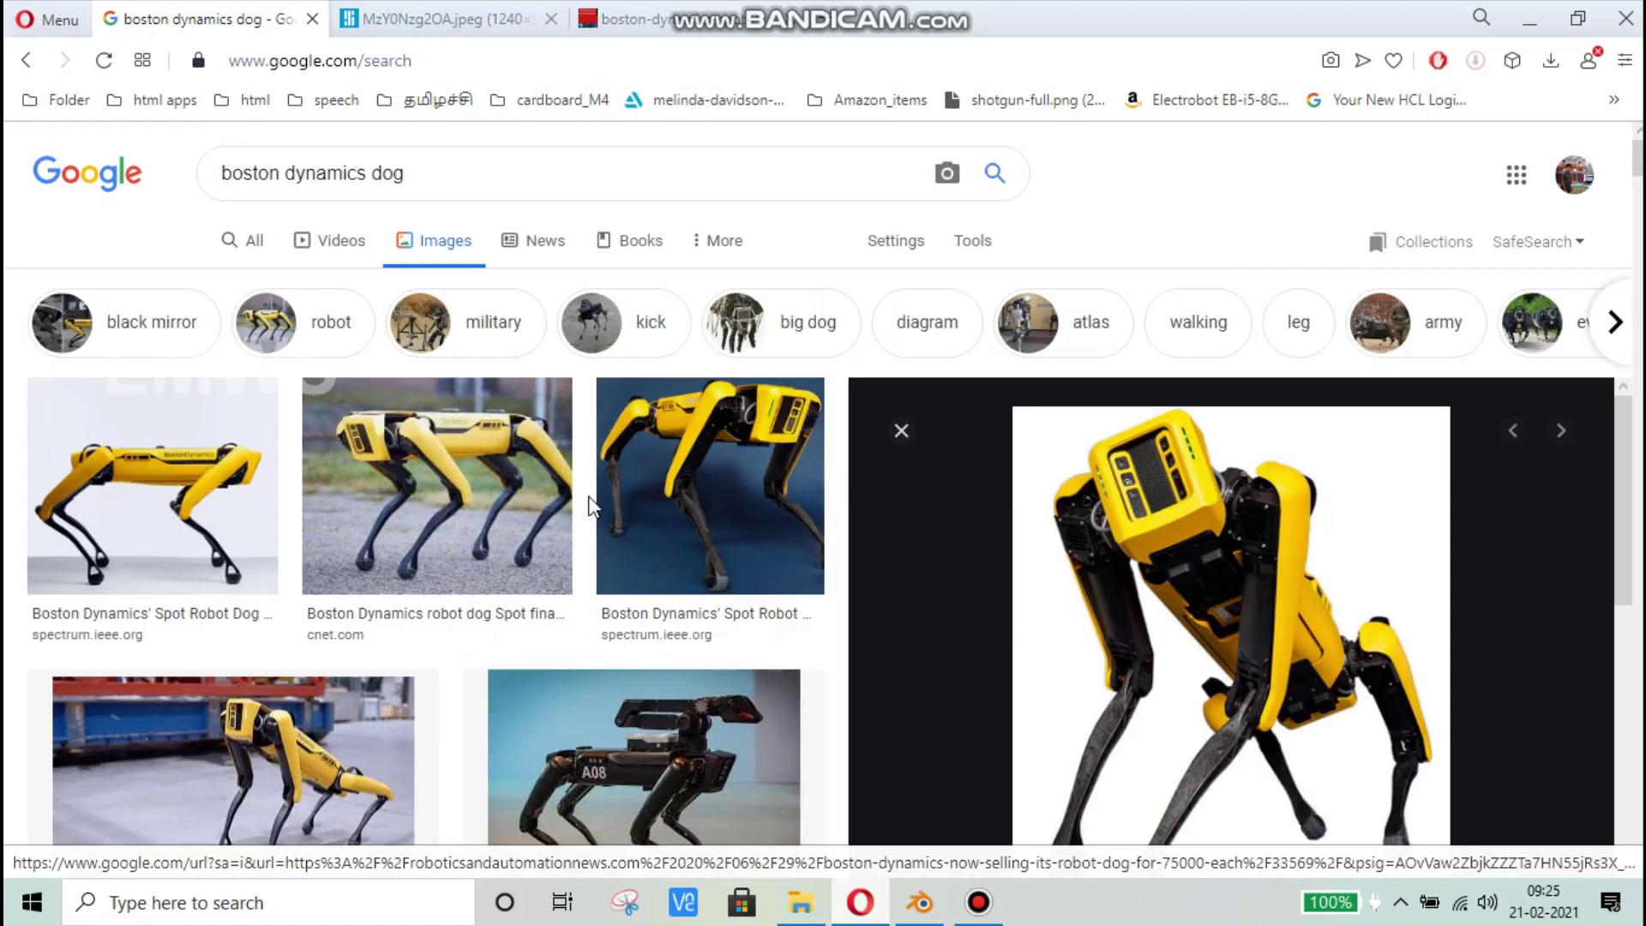
left_click(727, 447)
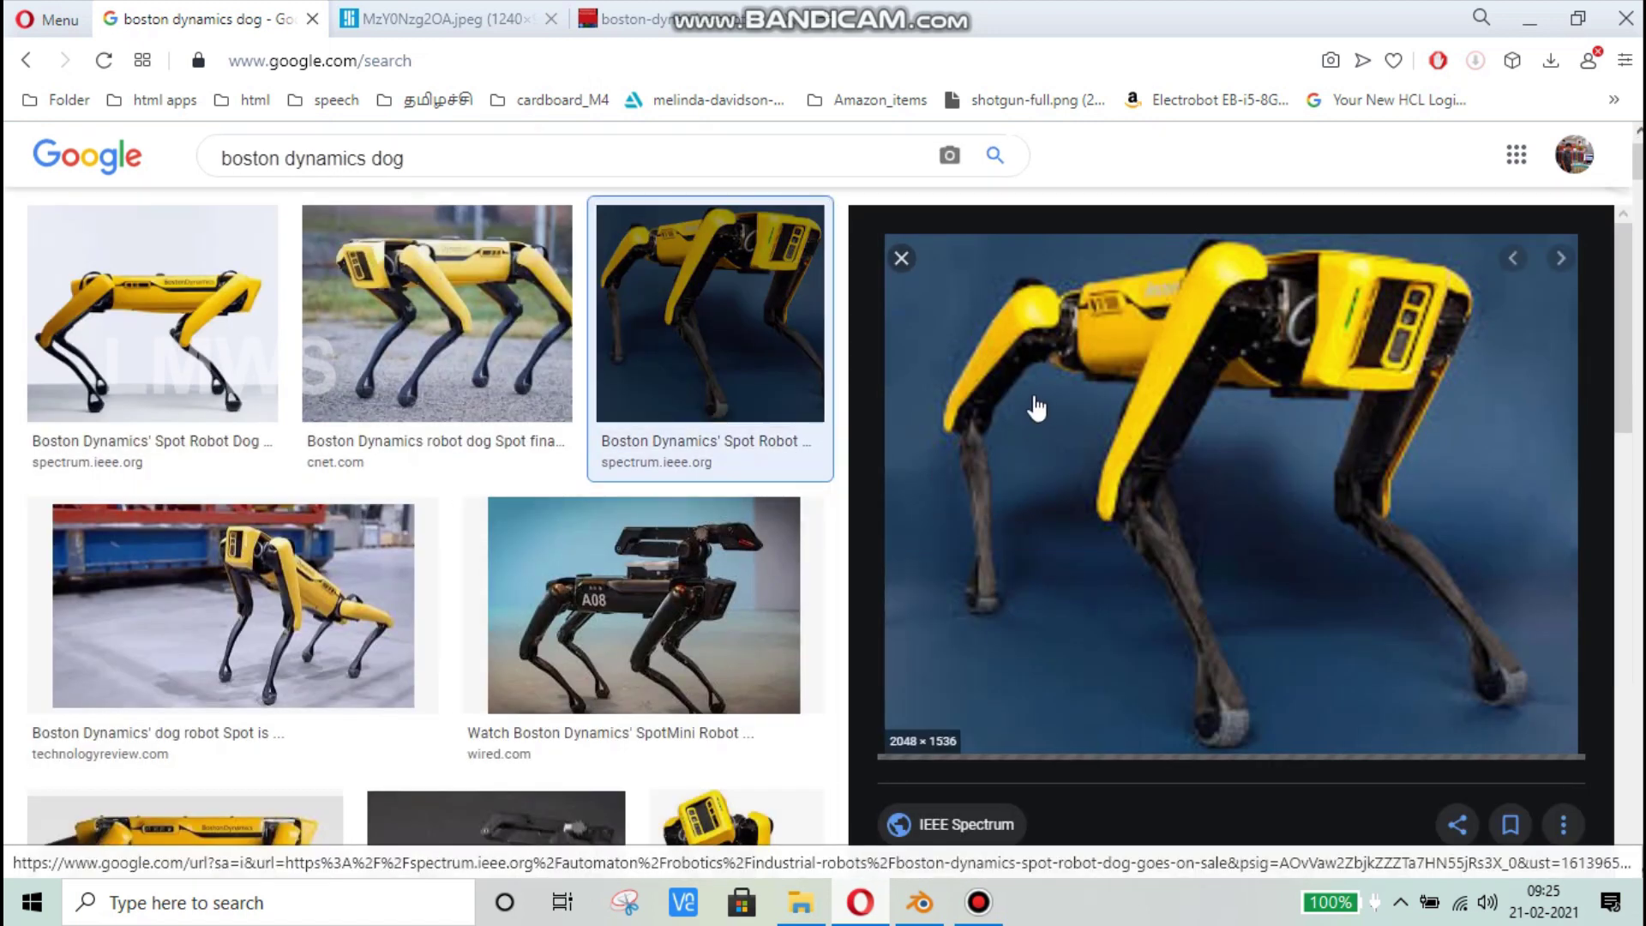
scroll(596, 483, "down", 4)
scroll(1057, 548, "down", 4)
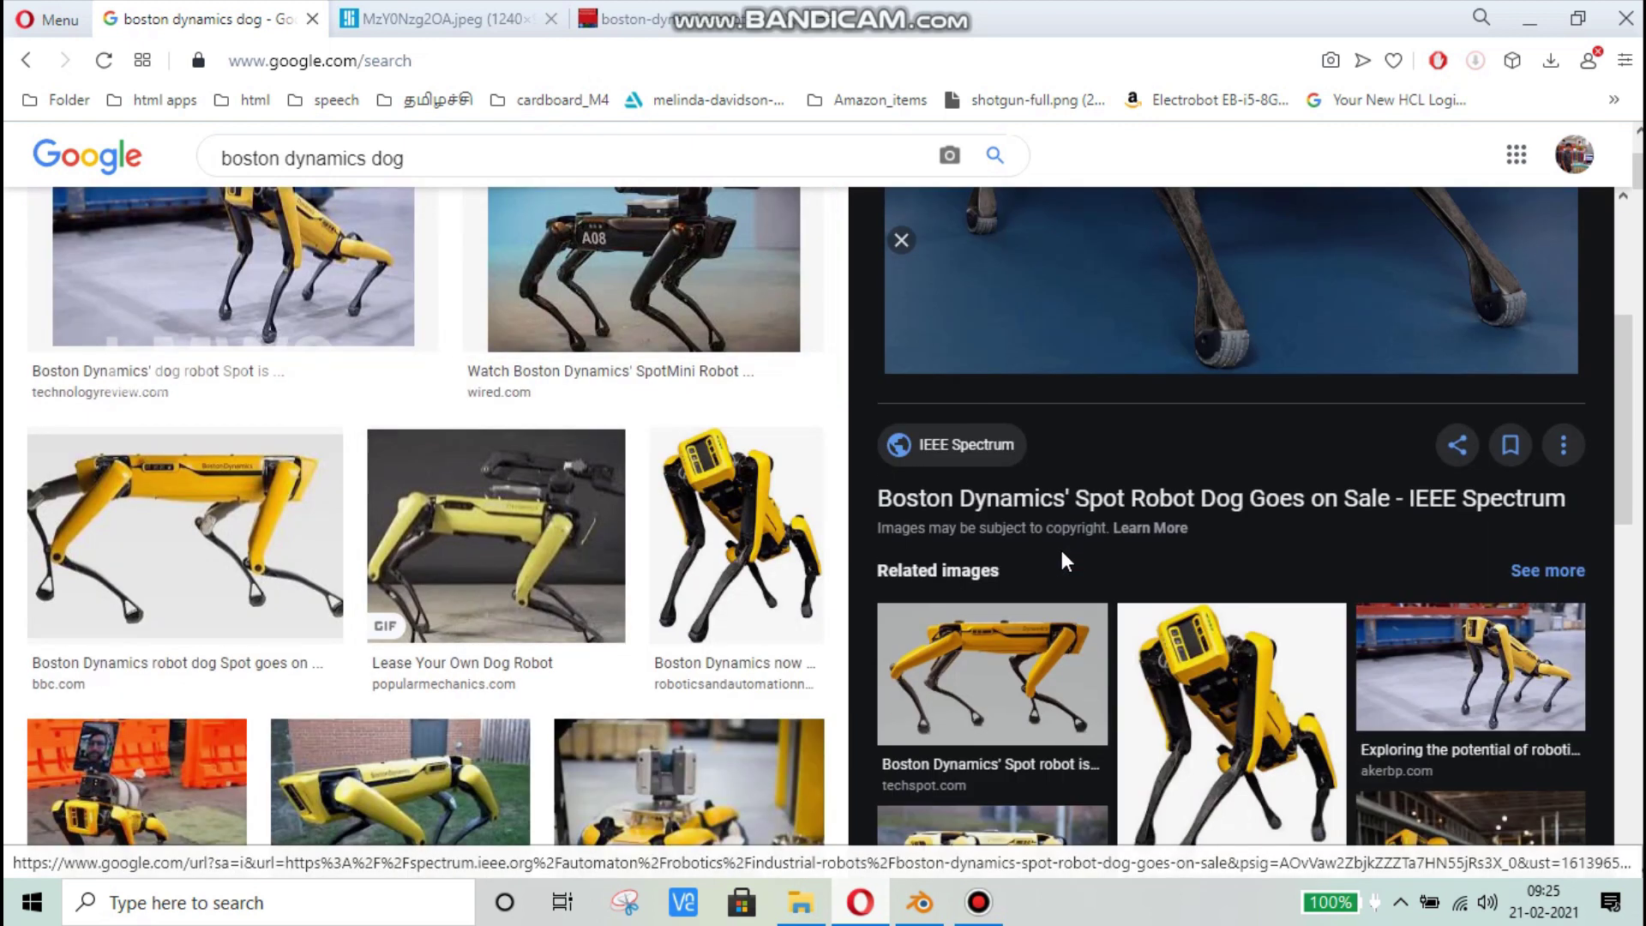
scroll(1060, 547, "up", 4)
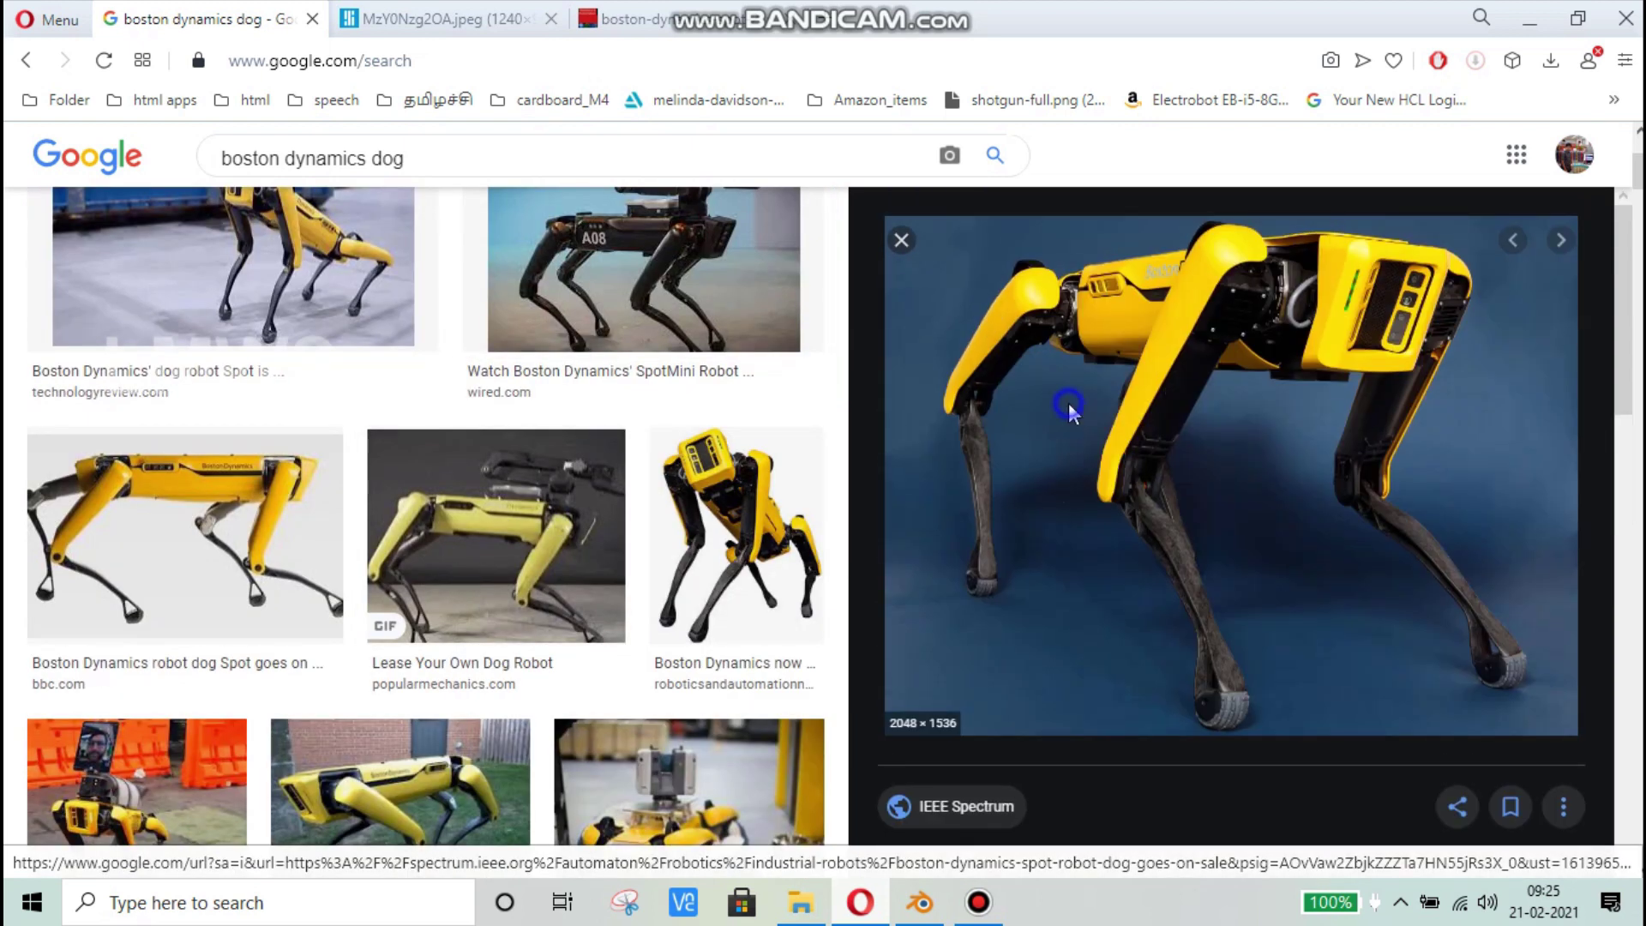
right_click(1068, 403)
left_click(1171, 536)
scroll(944, 617, "down", 4)
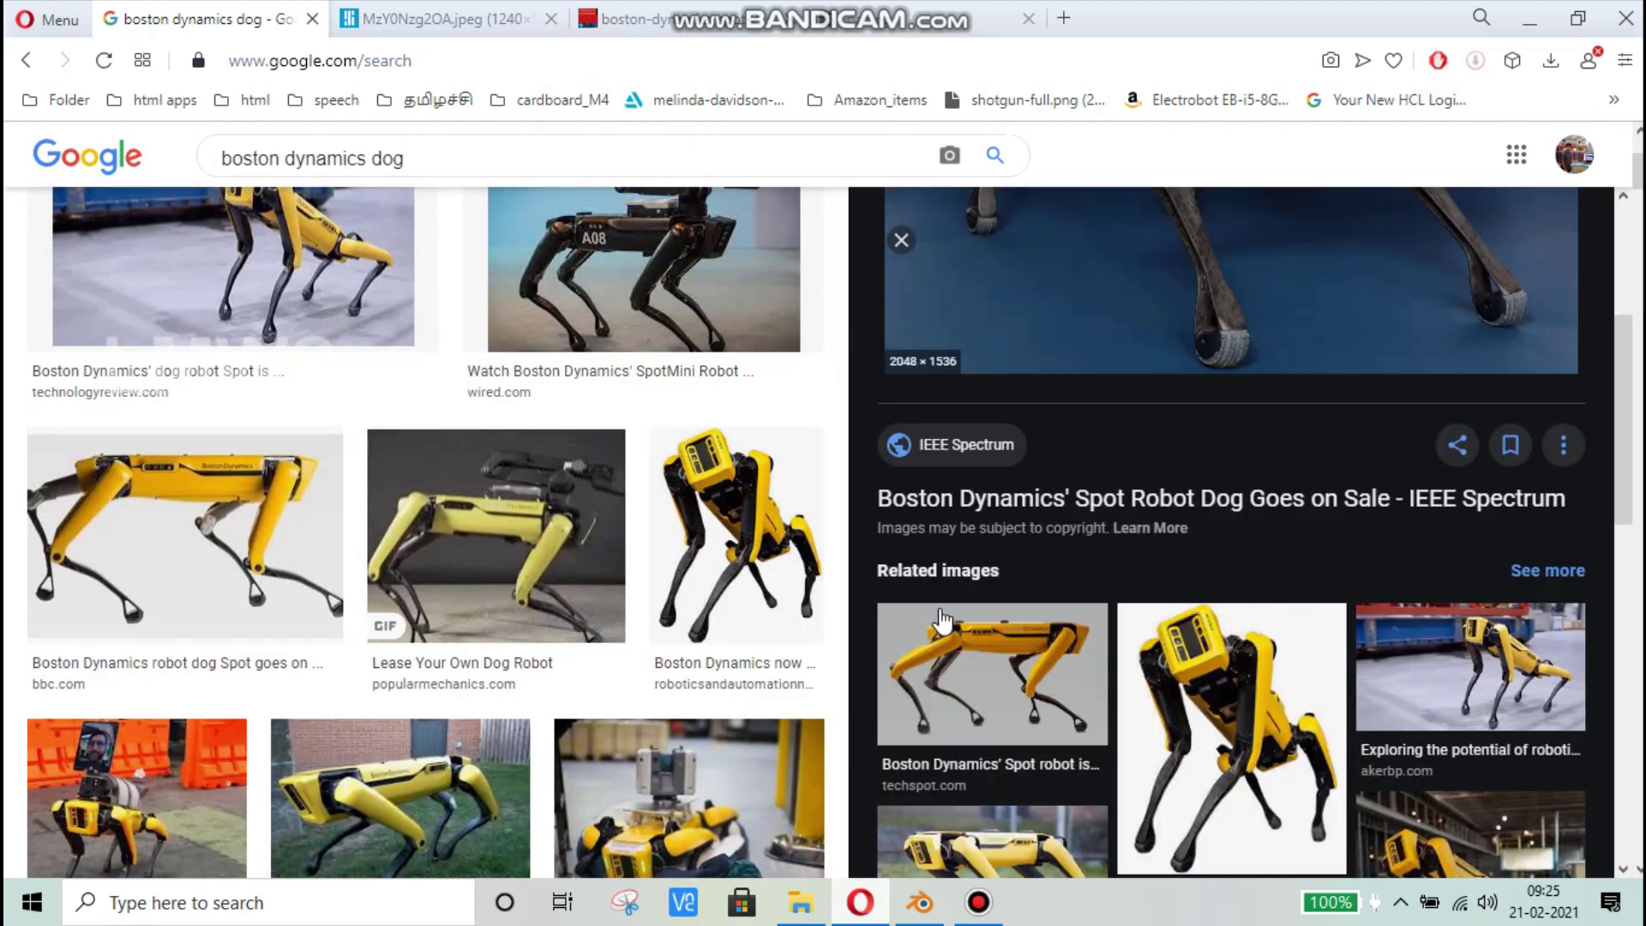
scroll(942, 618, "down", 4)
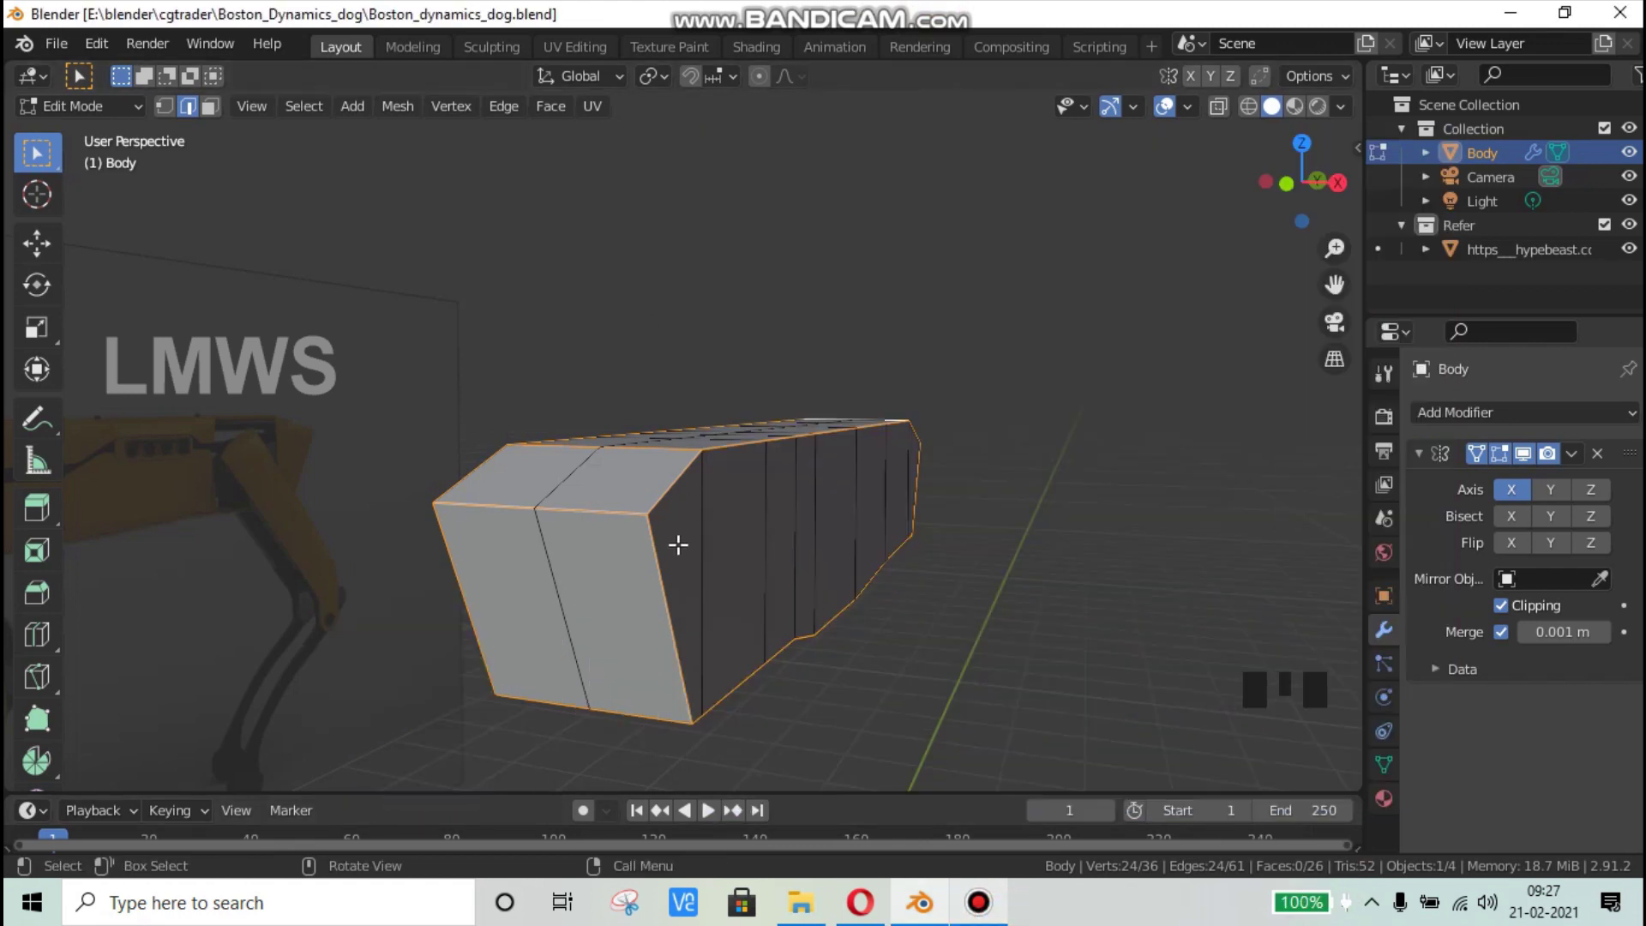
Step: Examine the edge selection on the Body's top, sides and both end caps in Blender
middle_click_drag(677, 544, 372, 518)
scroll(758, 539, "down", 2)
middle_click_drag(790, 558, 736, 668)
scroll(866, 592, "down", 1)
scroll(959, 662, "up", 2)
scroll(949, 717, "down", 1)
scroll(807, 677, "up", 1)
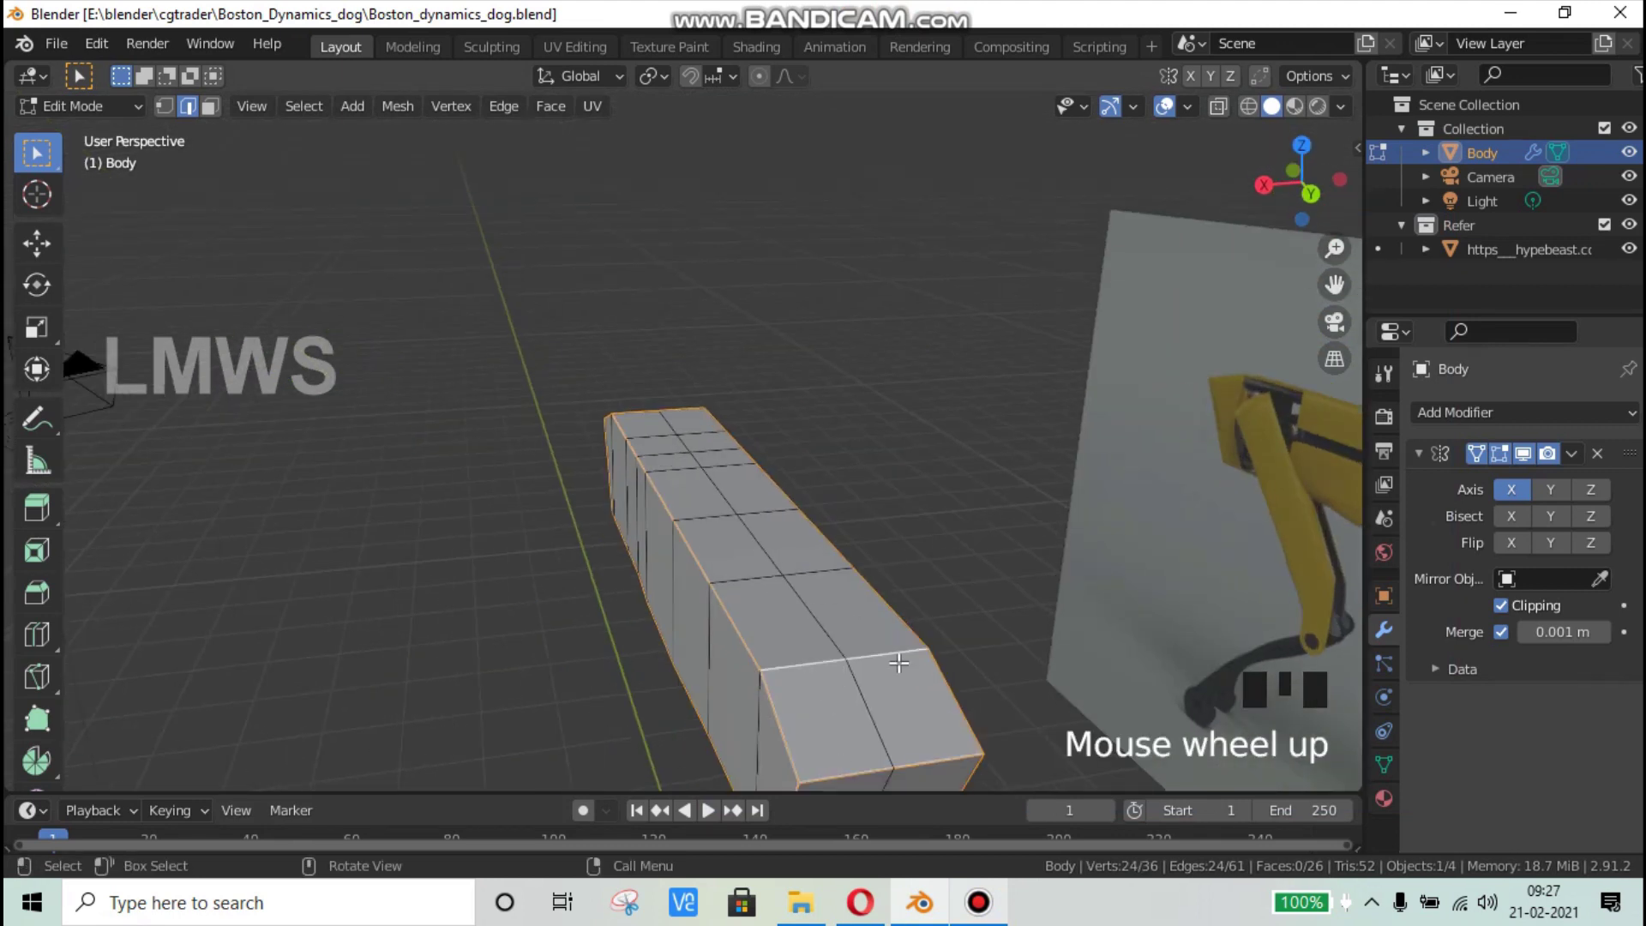
middle_click_drag(913, 656, 621, 488)
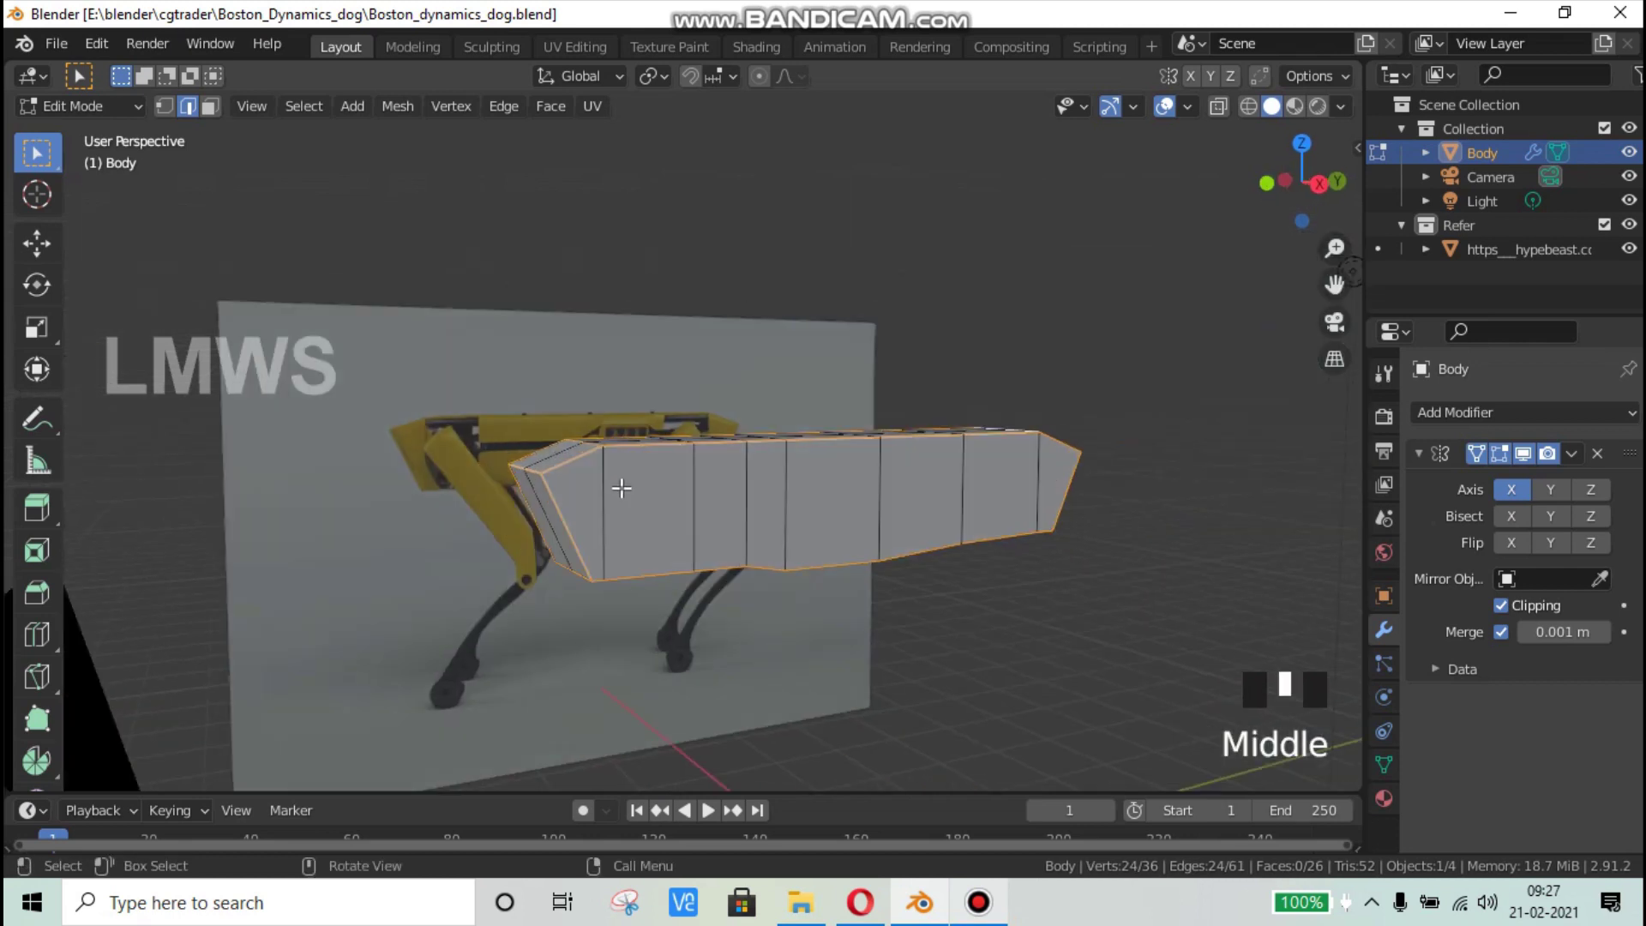
Step: Add two crosswise edges on the Body's underside to the selection, at the step's positive-Y side and the next one beyond
middle_click_drag(694, 532, 889, 665)
scroll(628, 518, "up", 2)
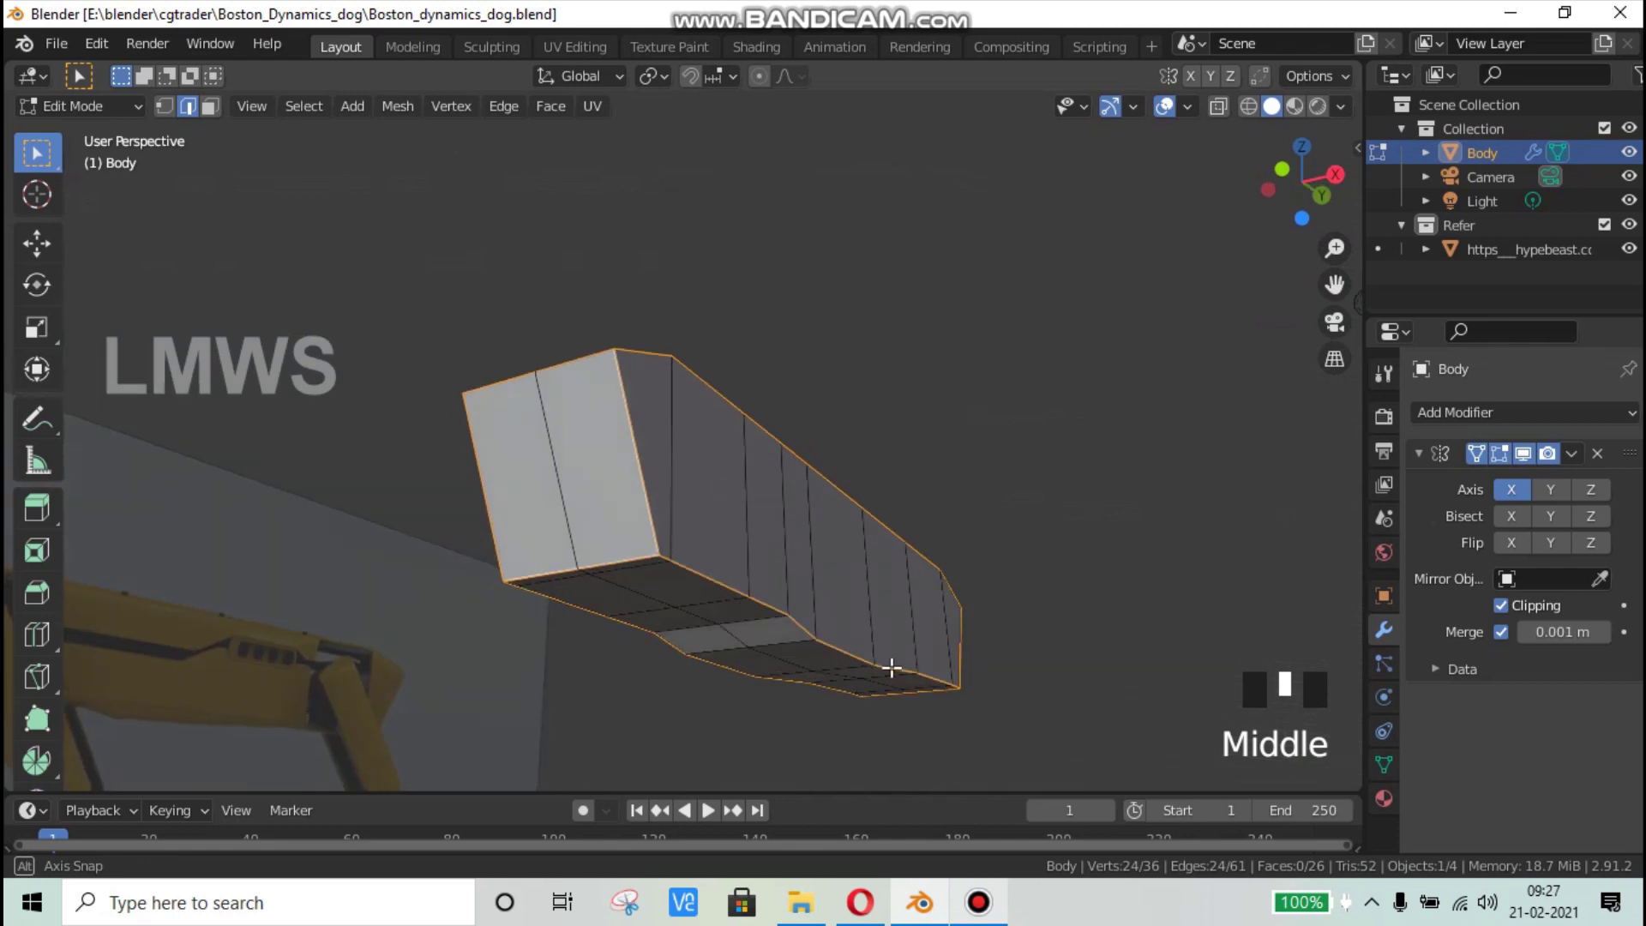
left_click(766, 662, "shift")
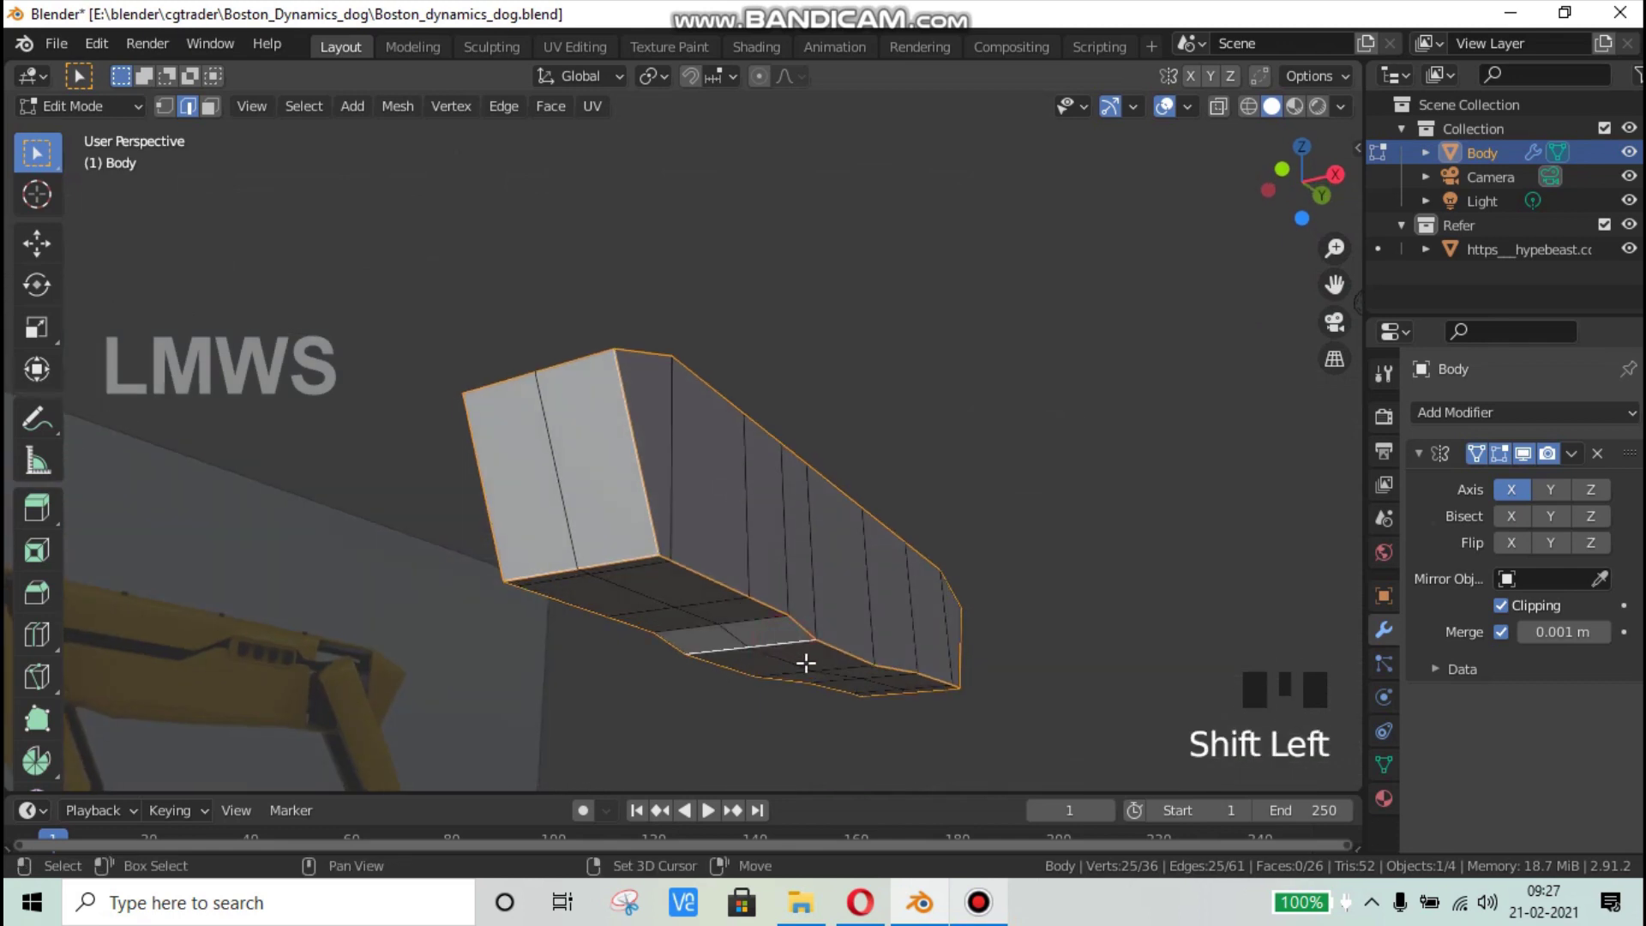
middle_click_drag(831, 672, 1113, 642)
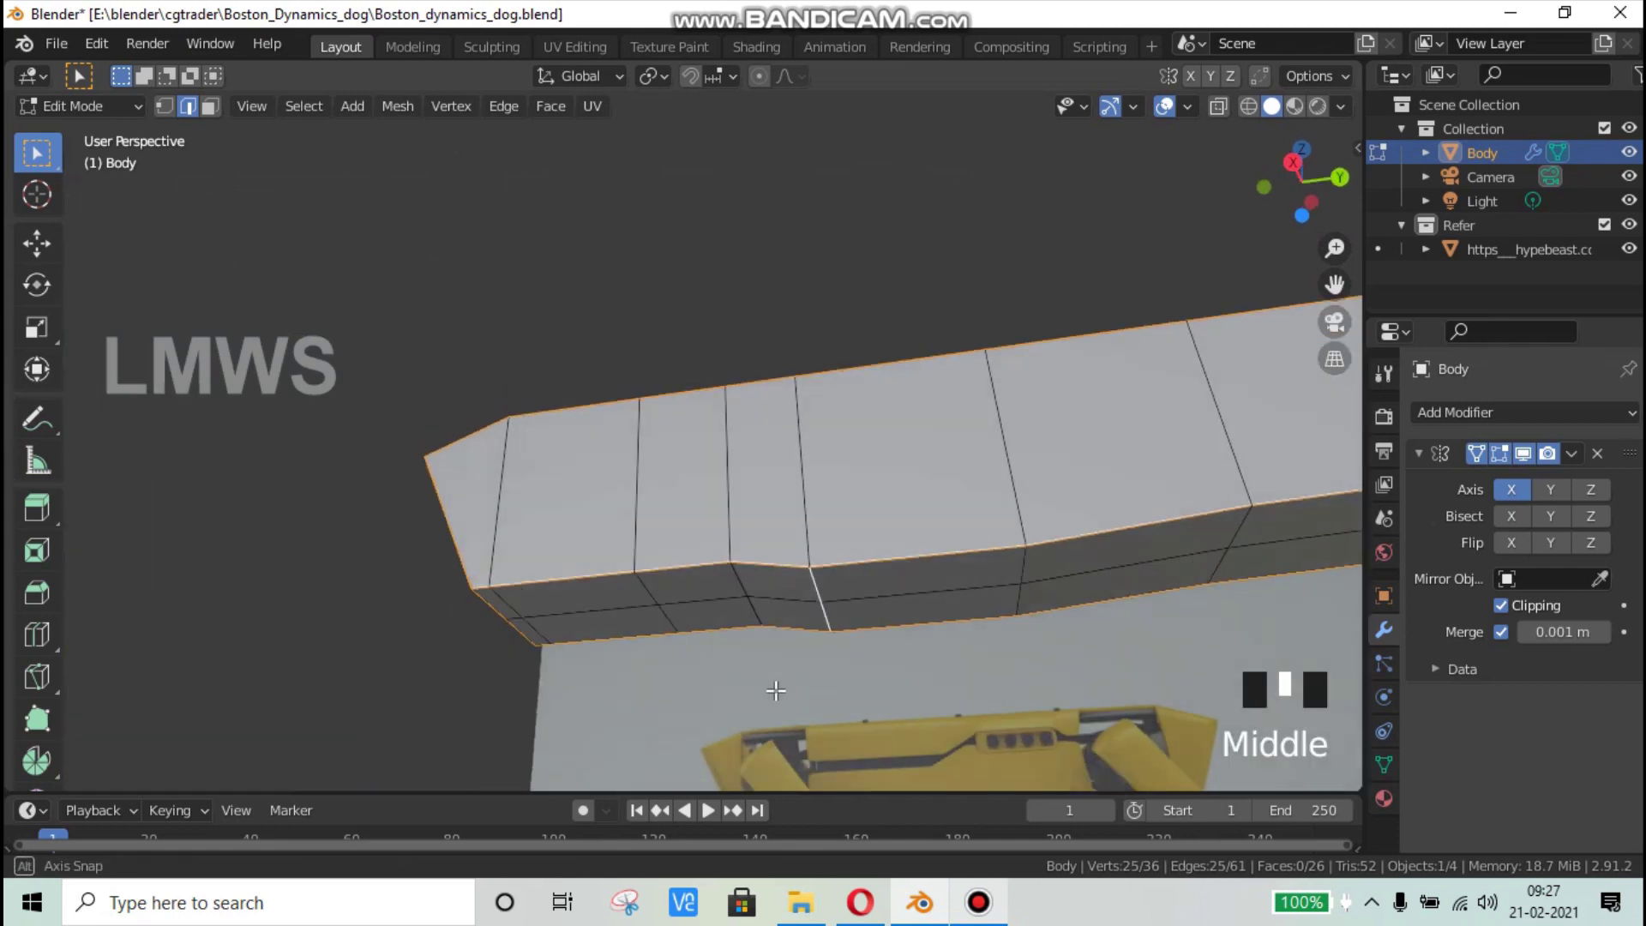
scroll(1113, 642, "down", 2)
middle_click_drag(1017, 686, 607, 672, "shift")
left_click(829, 607, "shift")
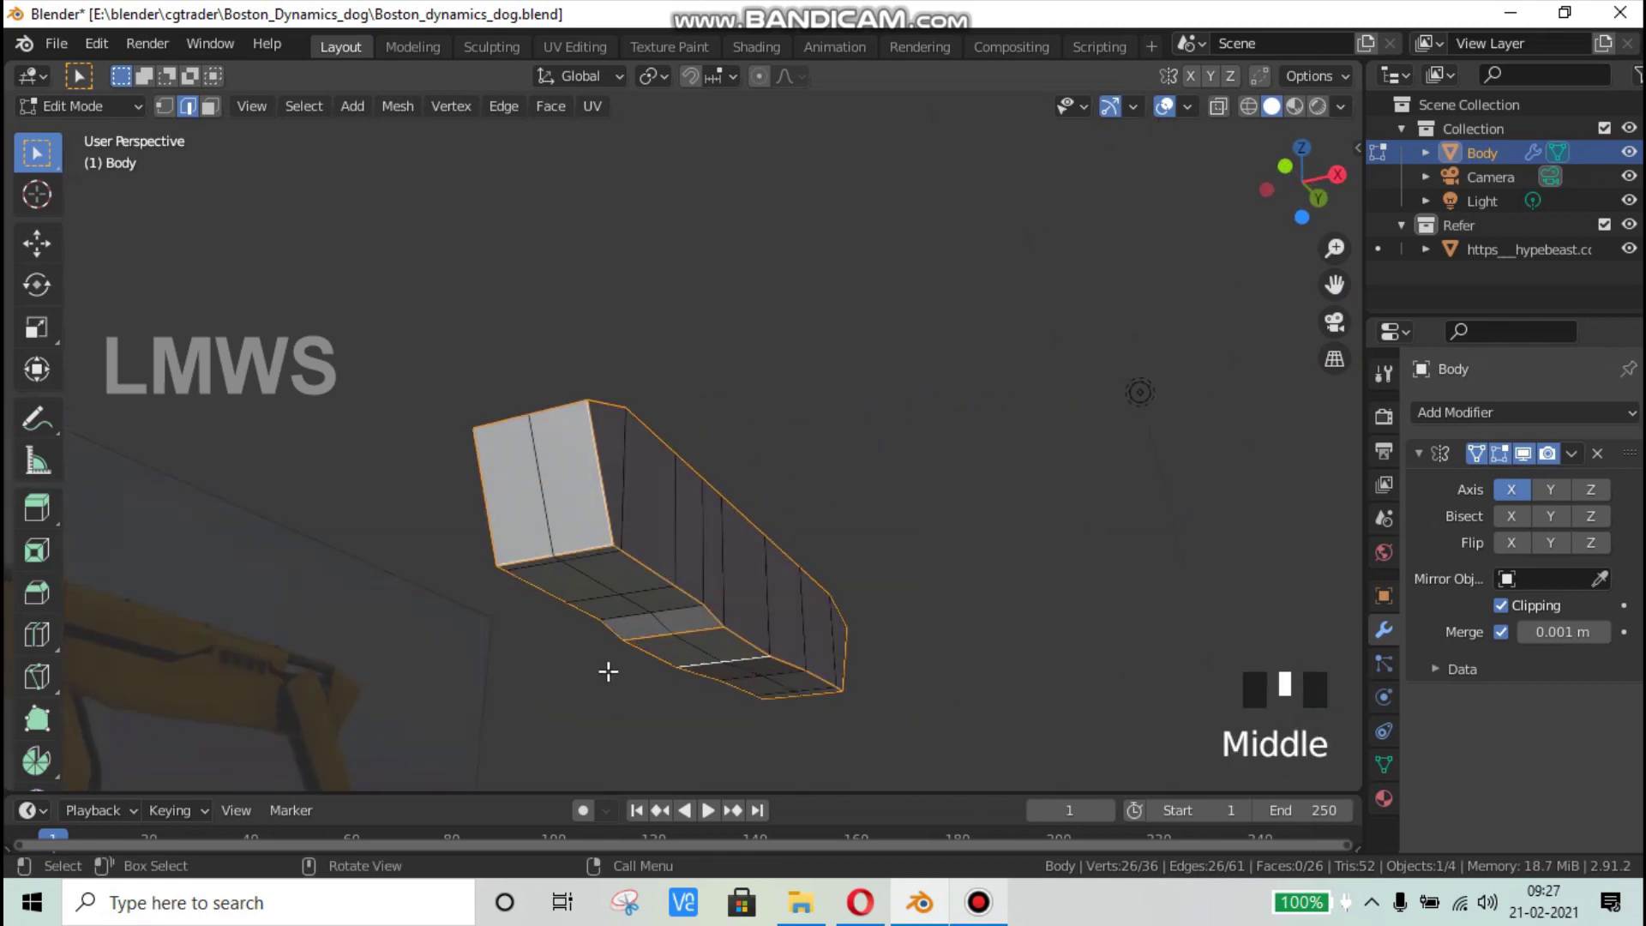
Step: Bevel the selected Body edges with a width of about 0.0565 m and 3 segments, and save the file
scroll(1067, 573, "up", 2)
key("ctrl+b")
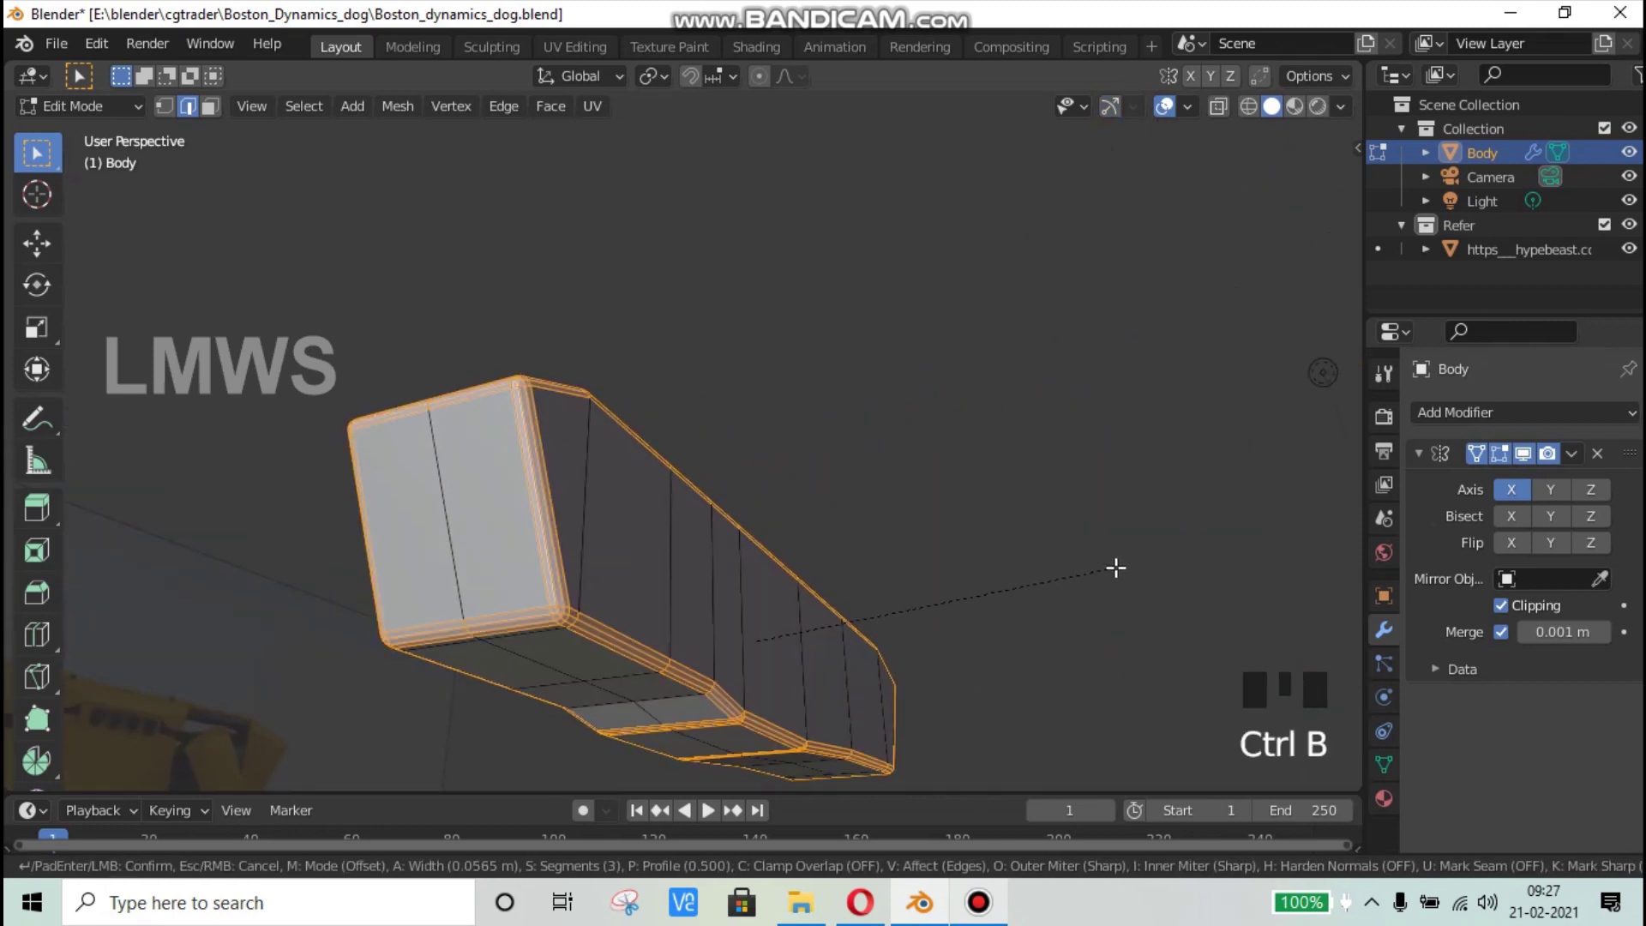
scroll(1115, 568, "down", 2)
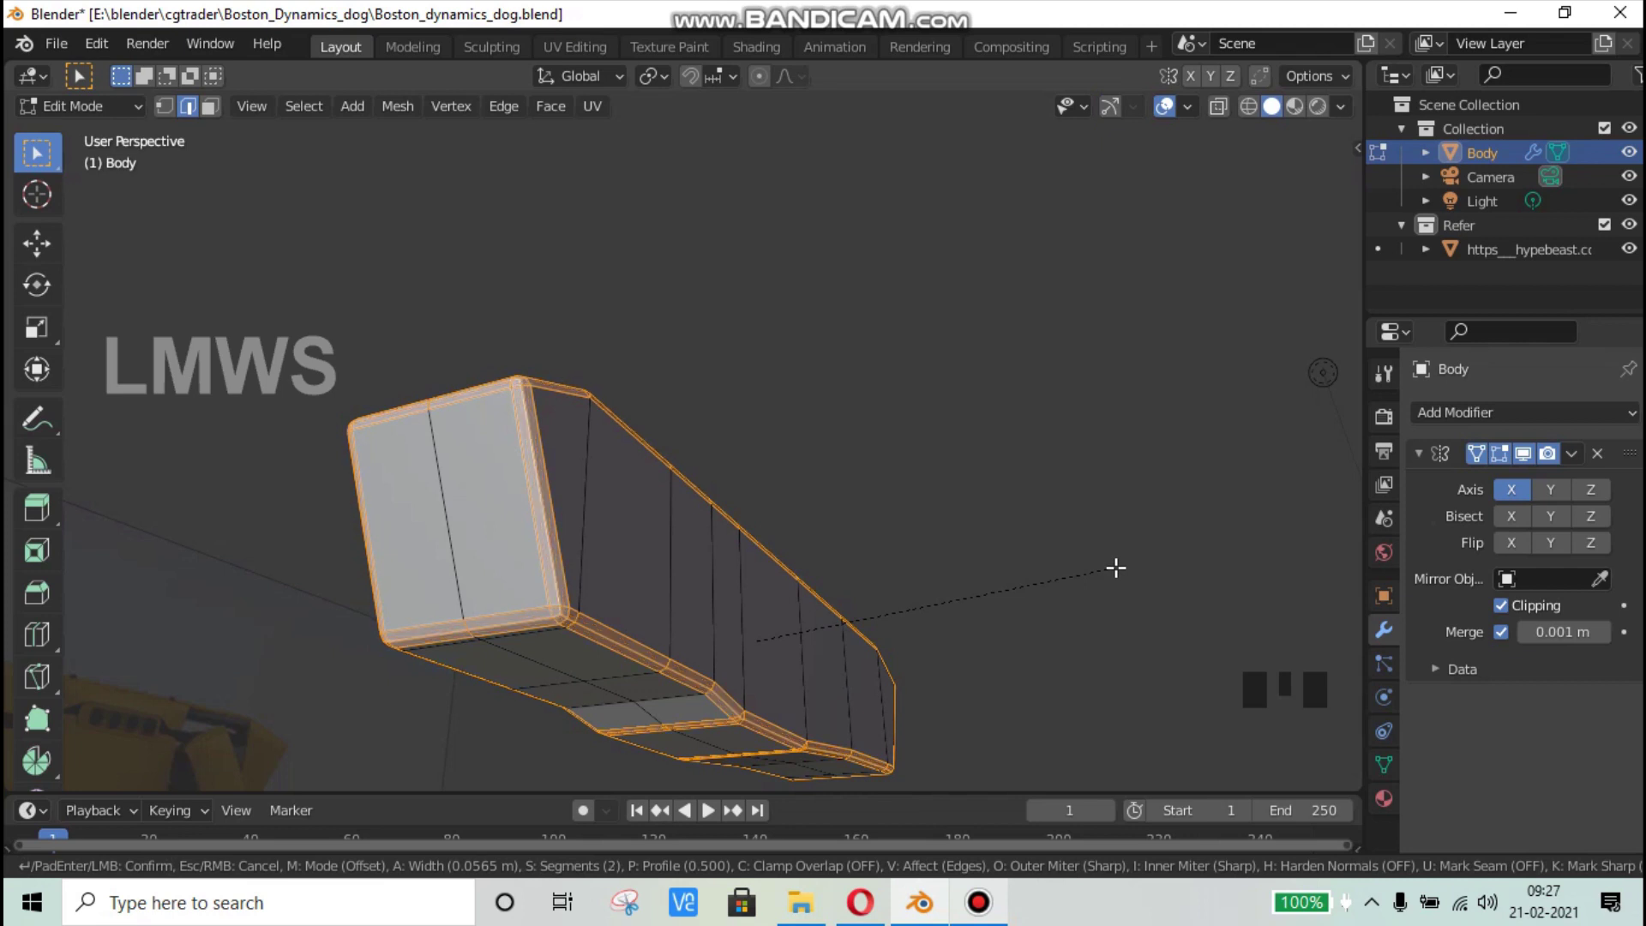
scroll(1116, 568, "up", 2)
scroll(1115, 568, "down", 2)
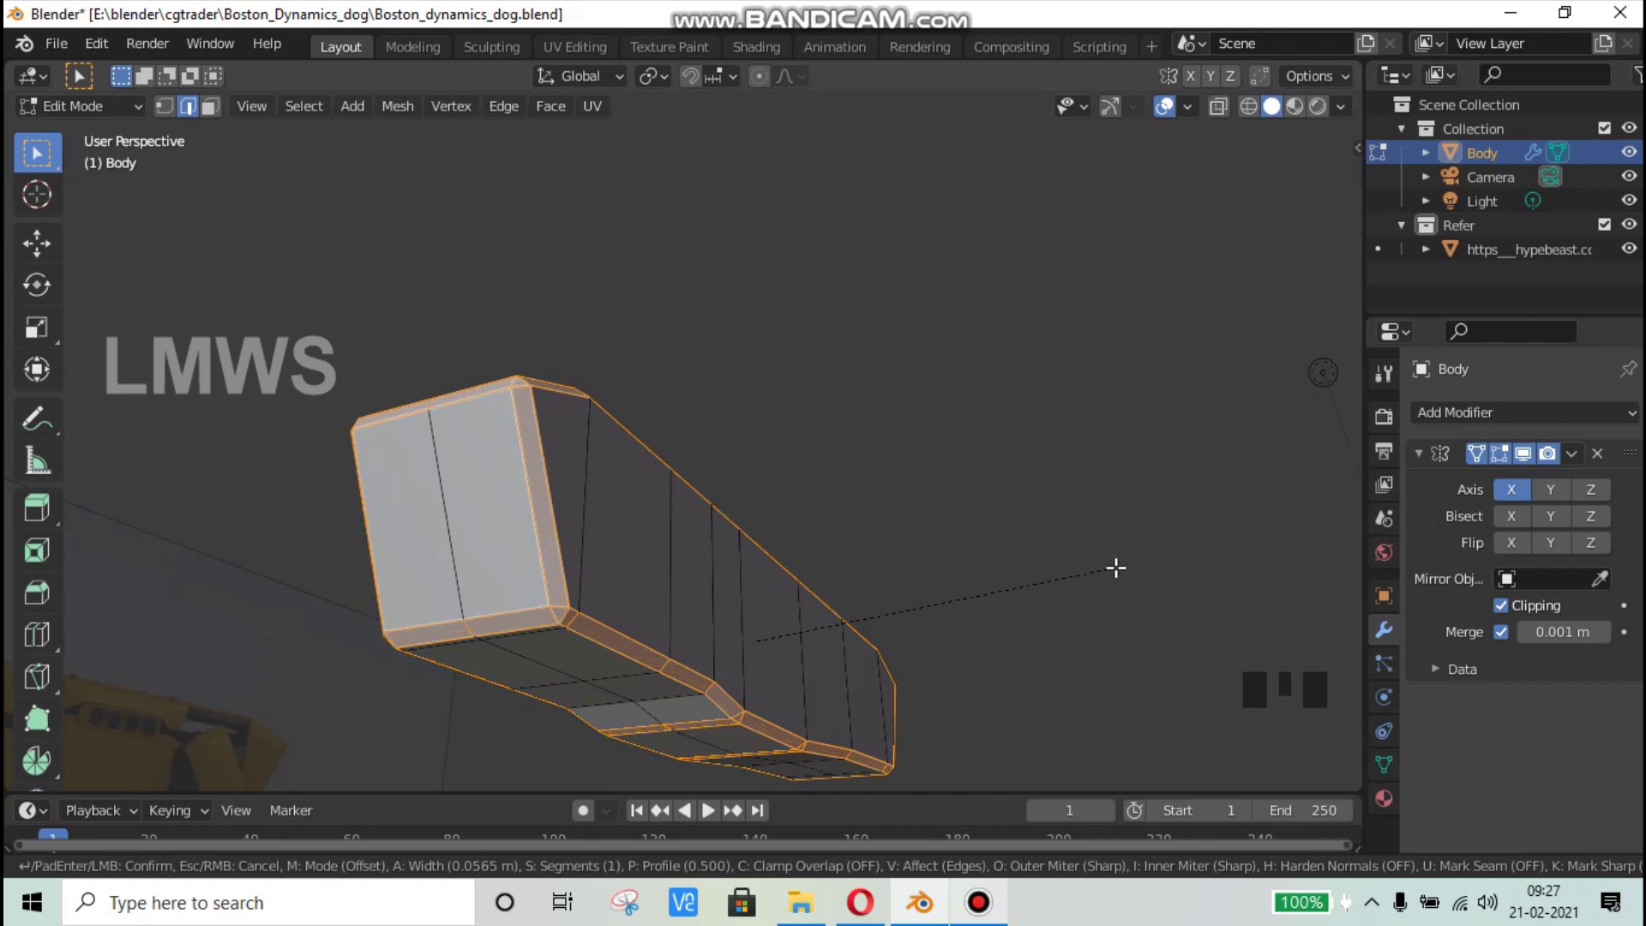
scroll(1116, 568, "up", 1)
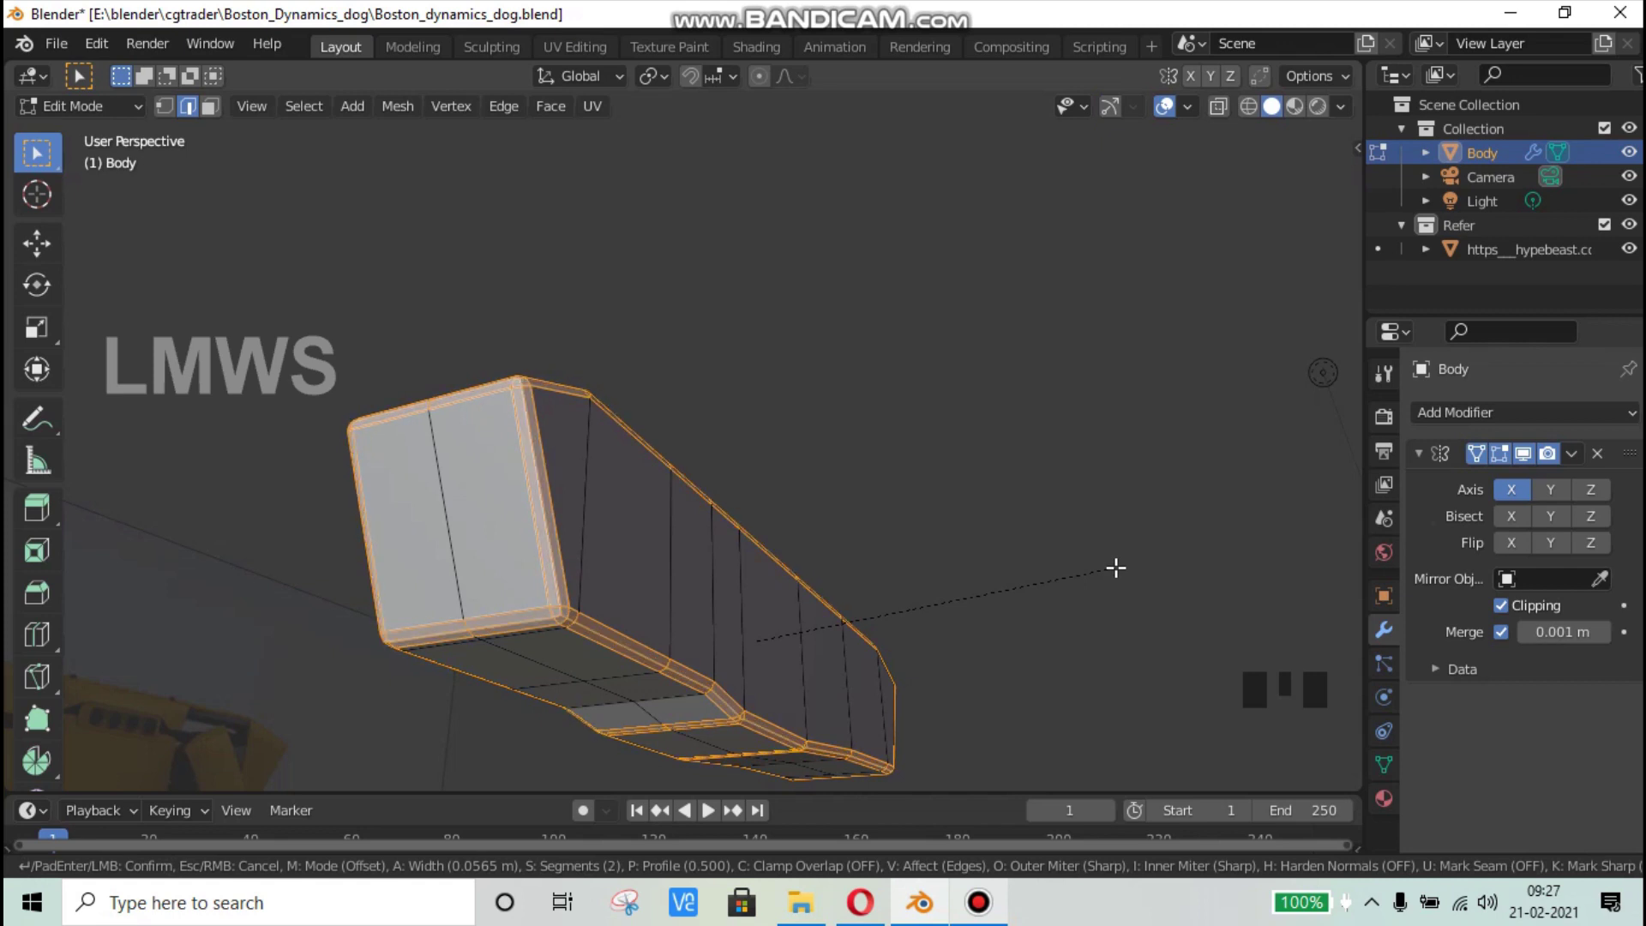
scroll(1115, 568, "up", 1)
left_click(632, 599)
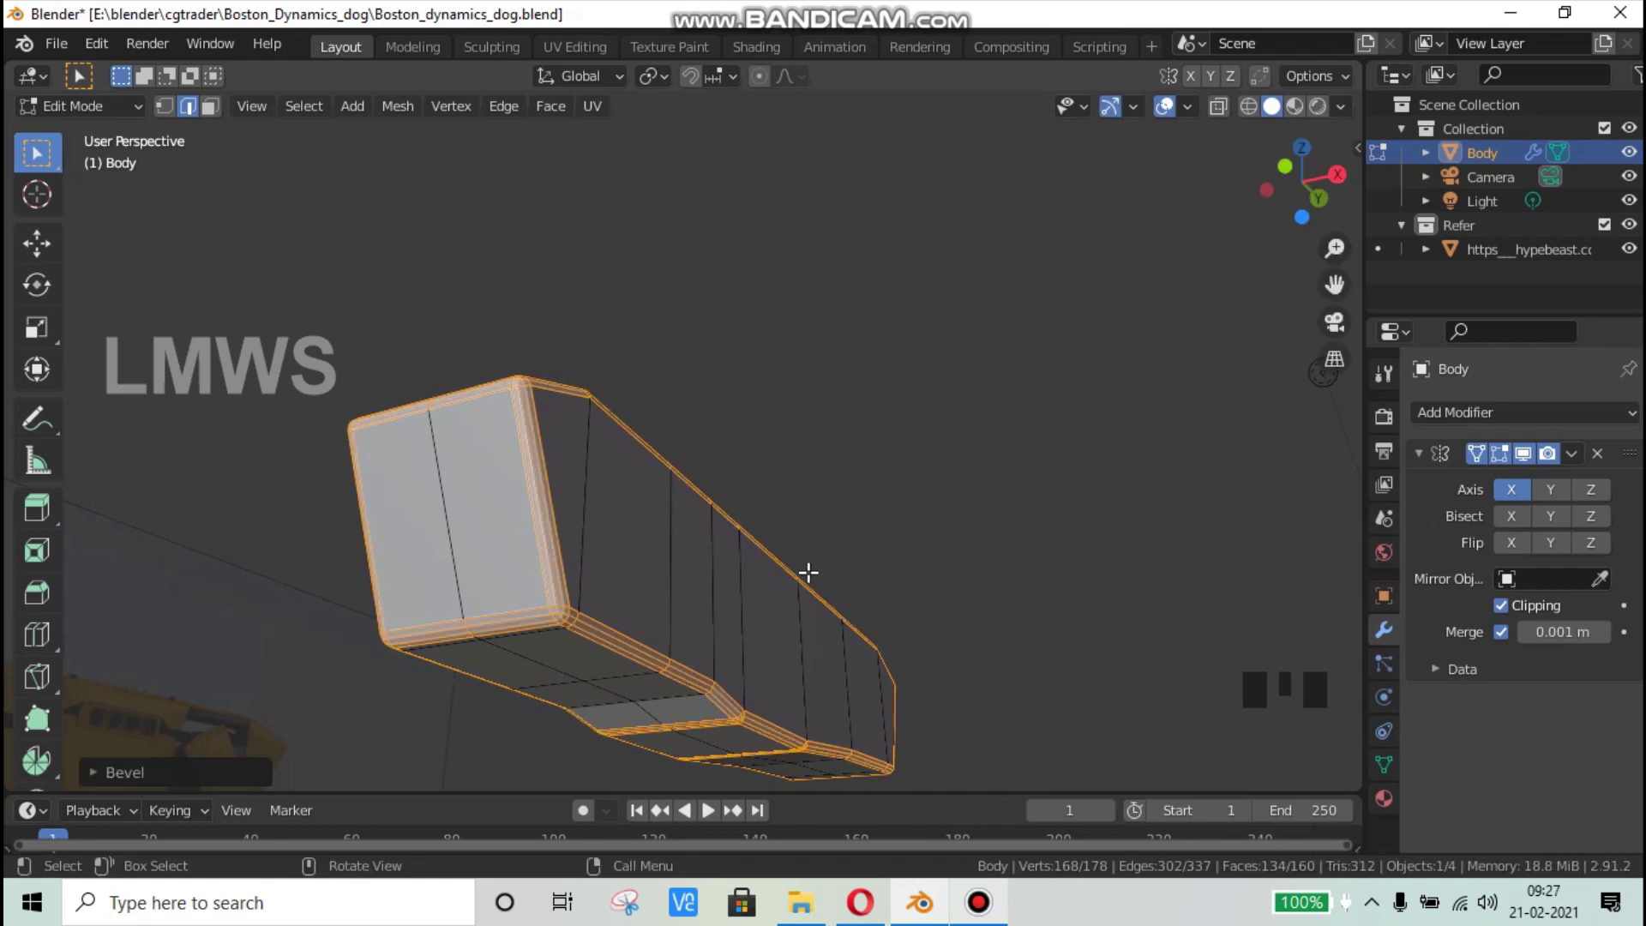
middle_click_drag(429, 549, 411, 330)
scroll(411, 330, "up", 2)
scroll(411, 330, "up", 1)
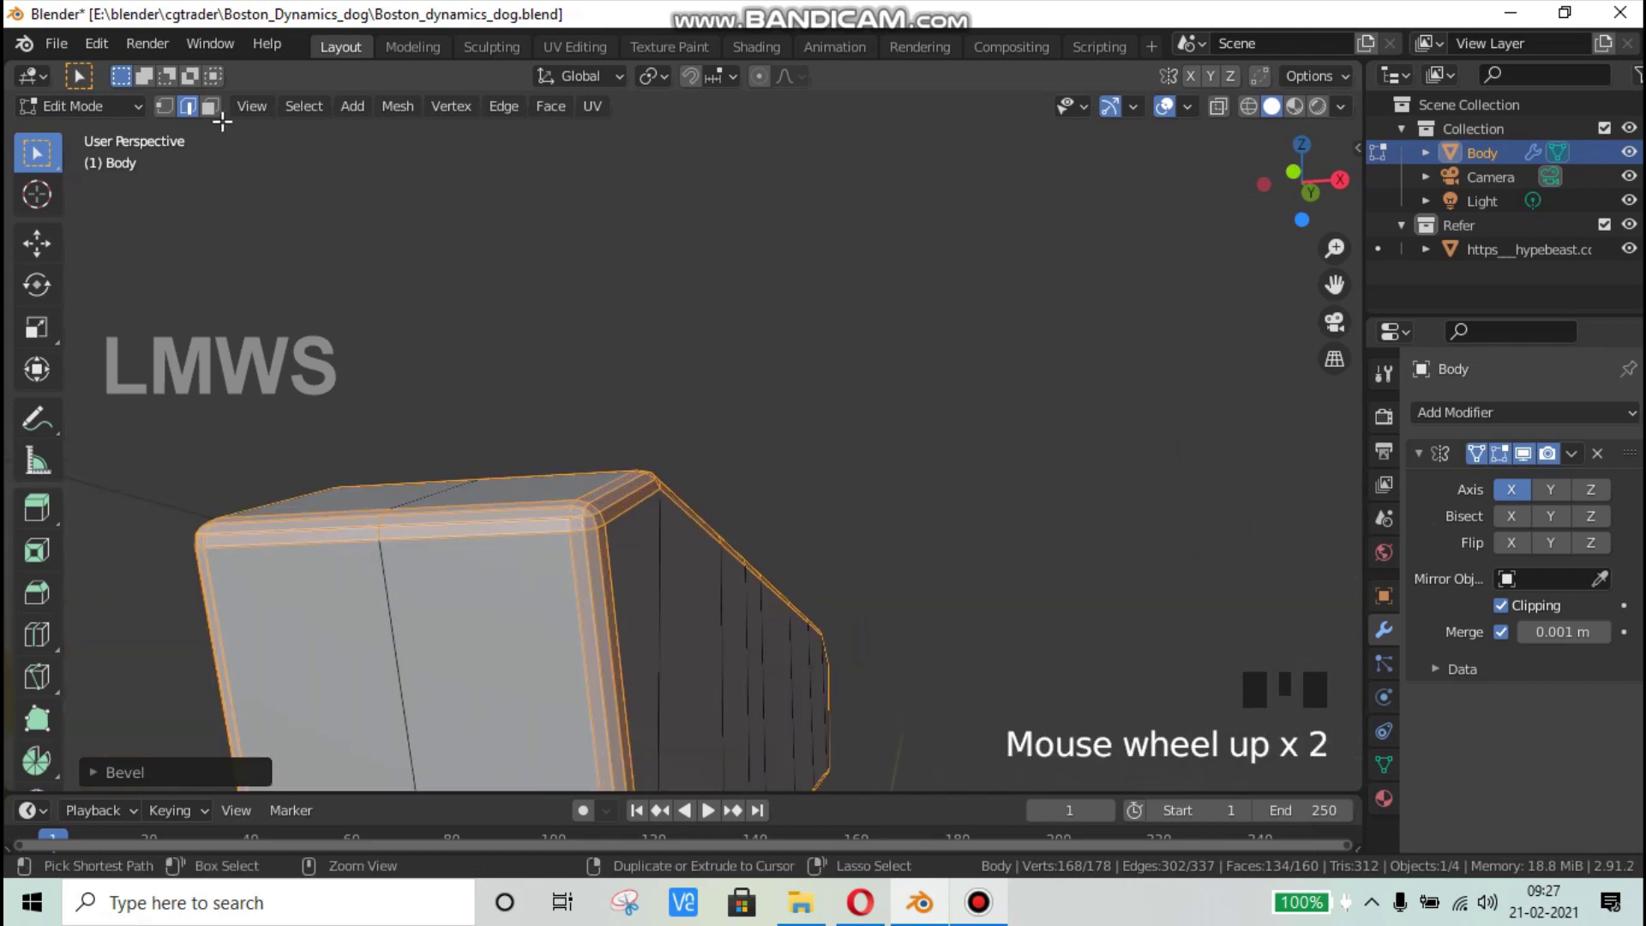
key("ctrl+s")
Step: In face select mode, extrude the Body's negative-Y end face in place and scale it to about 0.8 as an inset
left_click(208, 107)
left_click(582, 604)
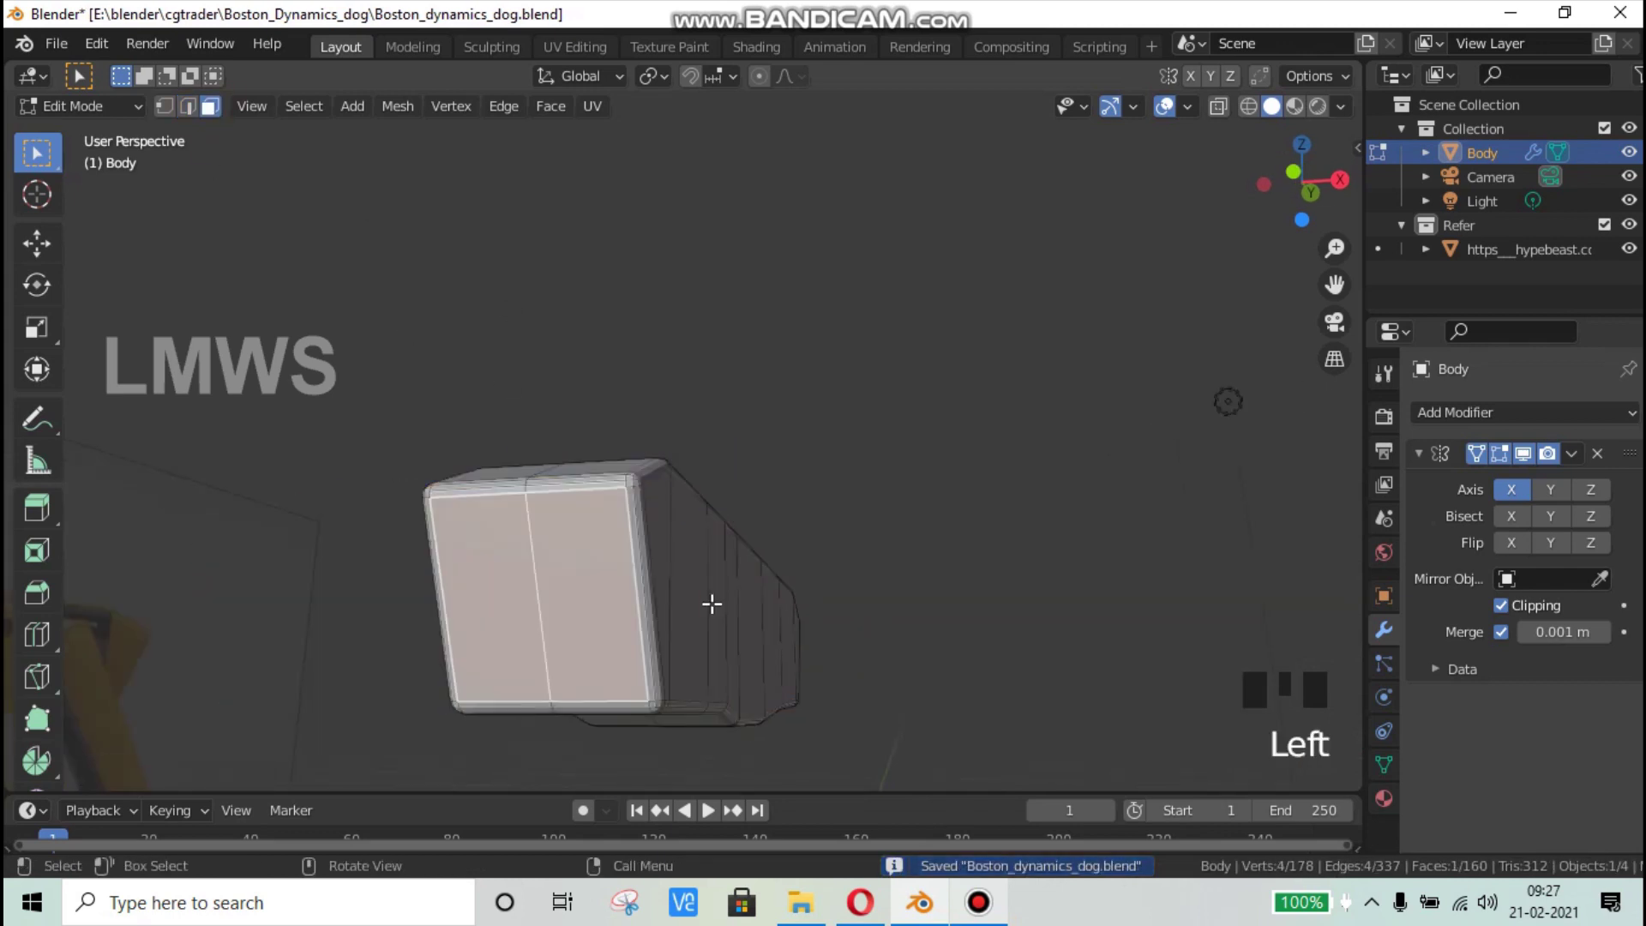
key("e")
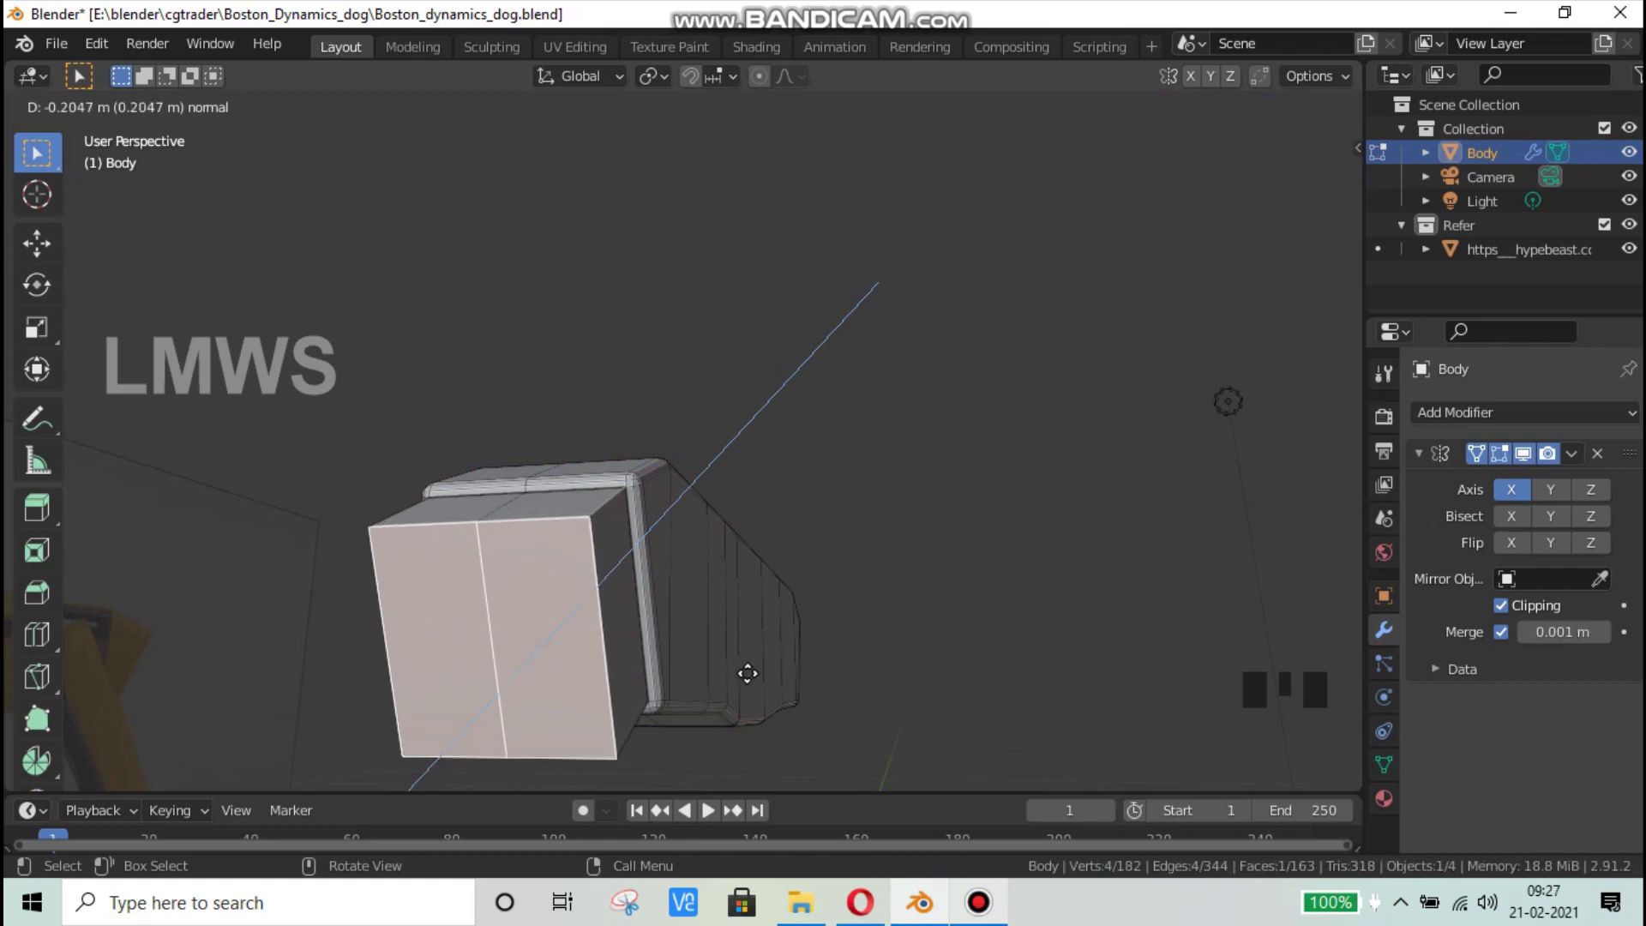
left_click(748, 674)
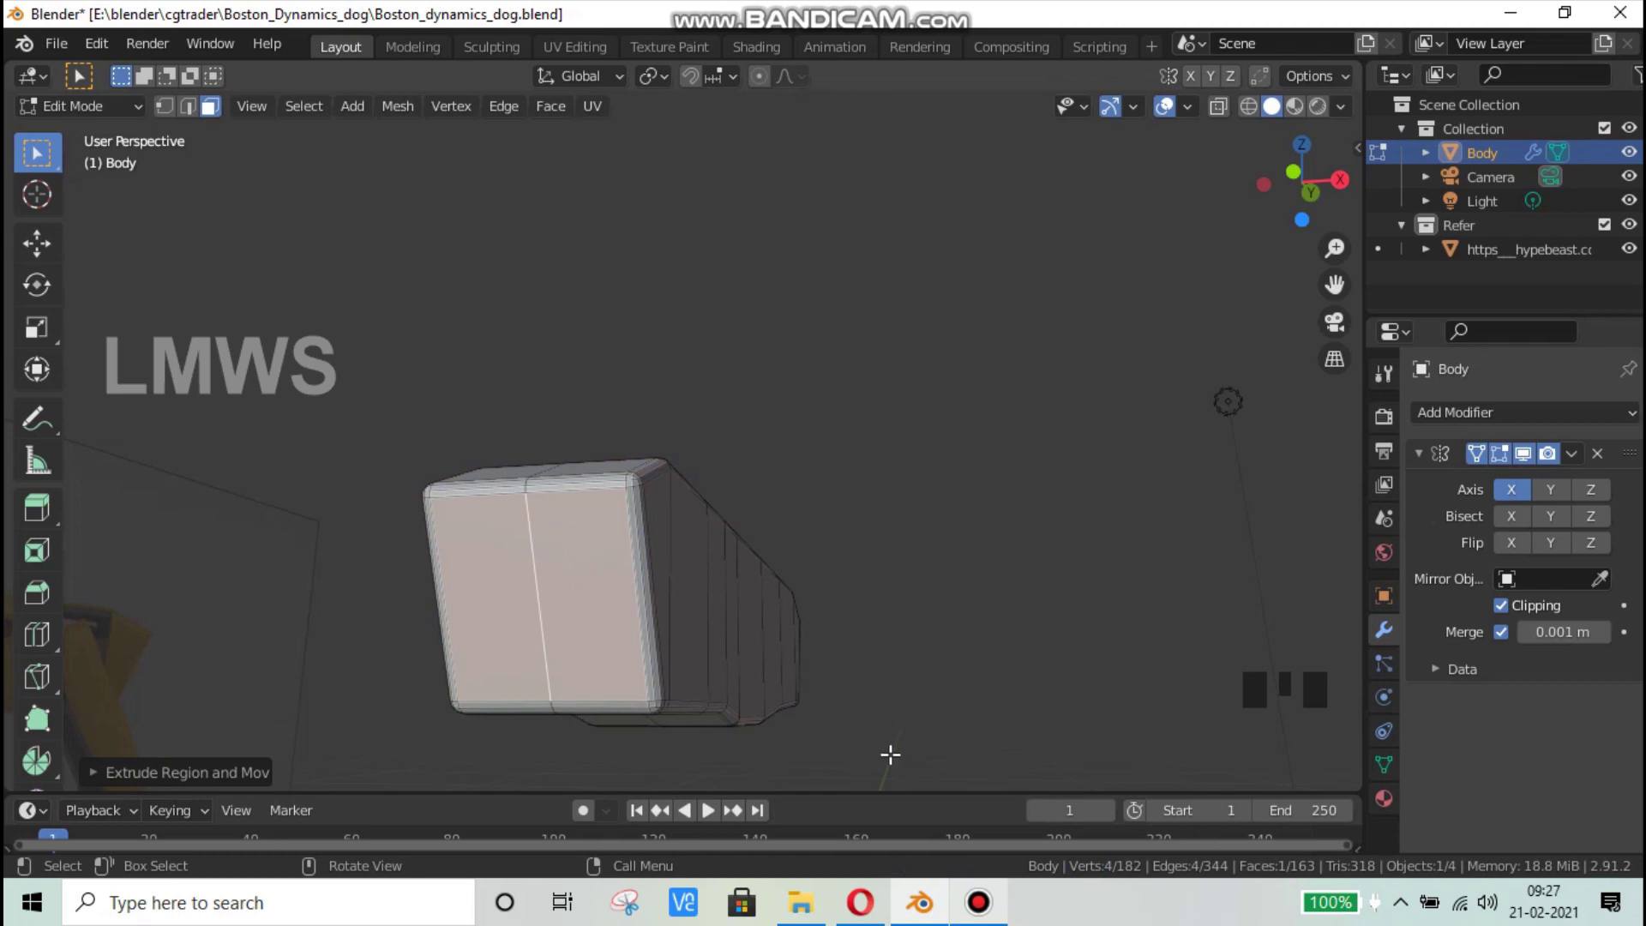
key("s")
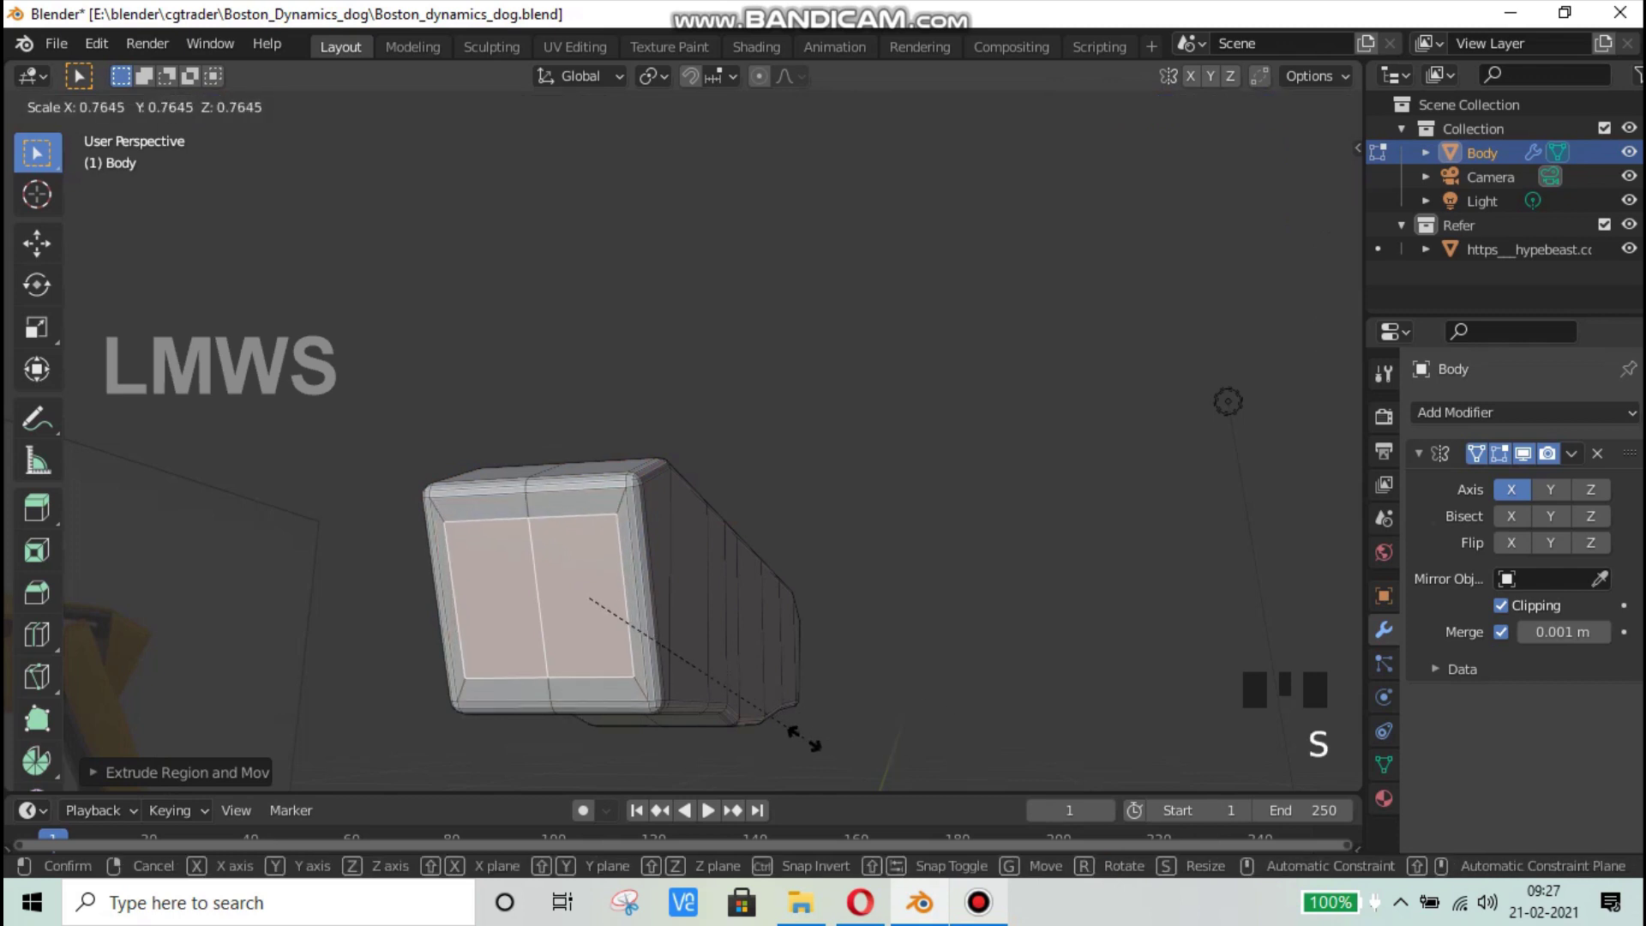
left_click(811, 753)
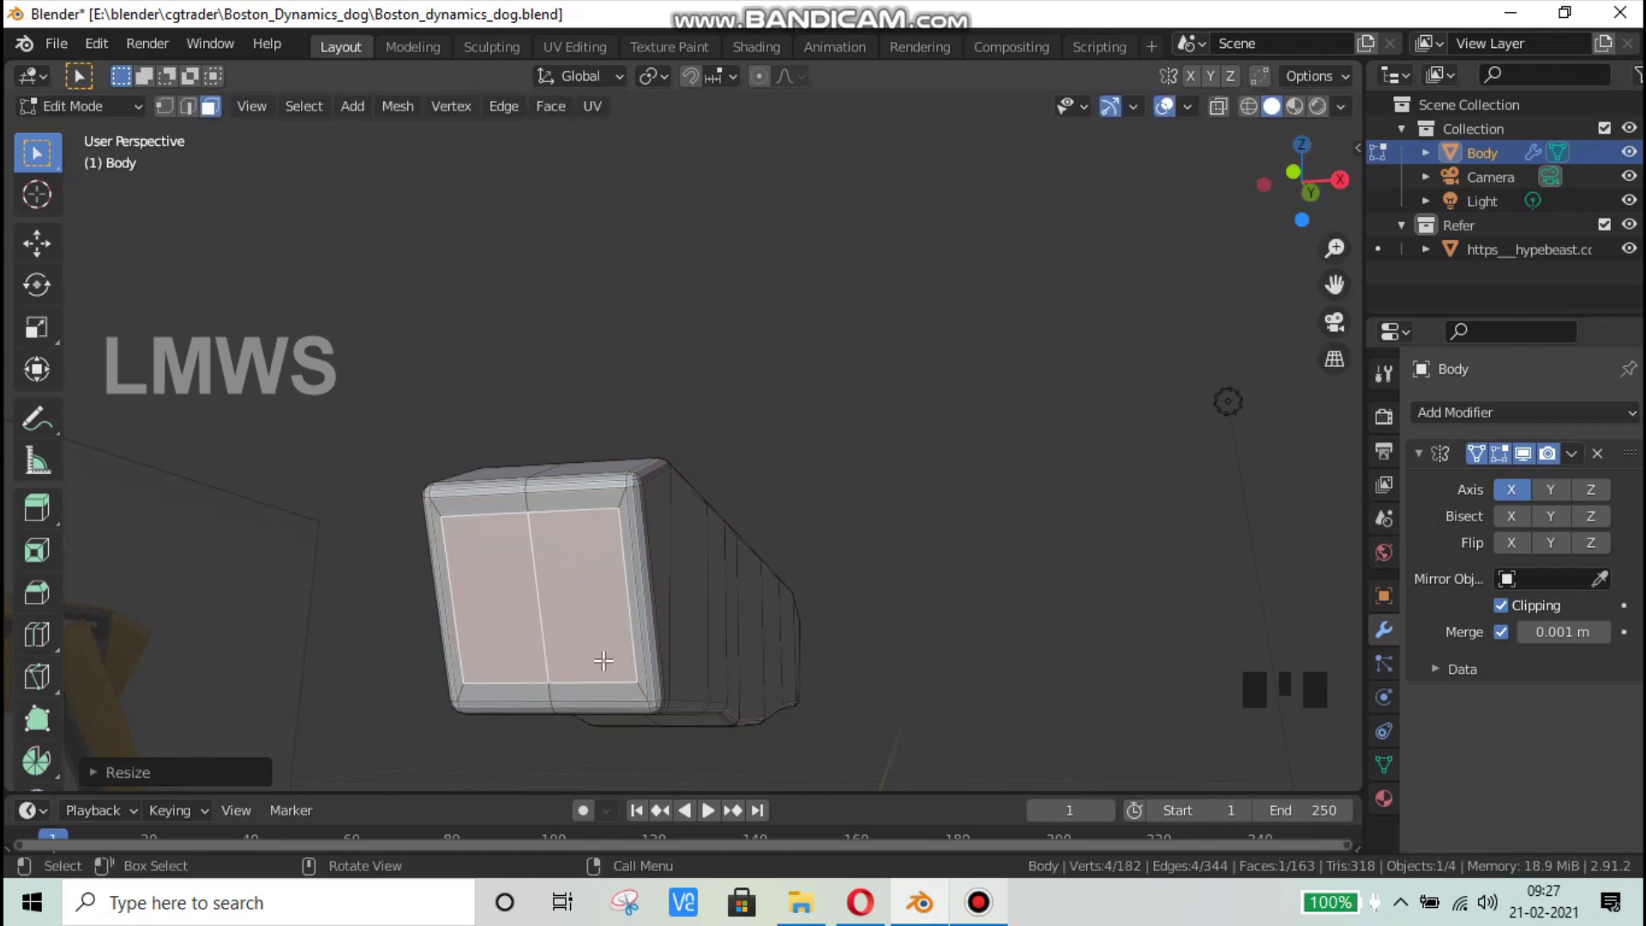
Step: Narrow the inset face on the Body's negative-Y end by scaling it along the global X axis
scroll(740, 487, "up", 3)
middle_click_drag(745, 481, 443, 718)
scroll(702, 540, "down", 3, "shift")
scroll(443, 718, "down", 2)
middle_click_drag(544, 673, 749, 632, "shift")
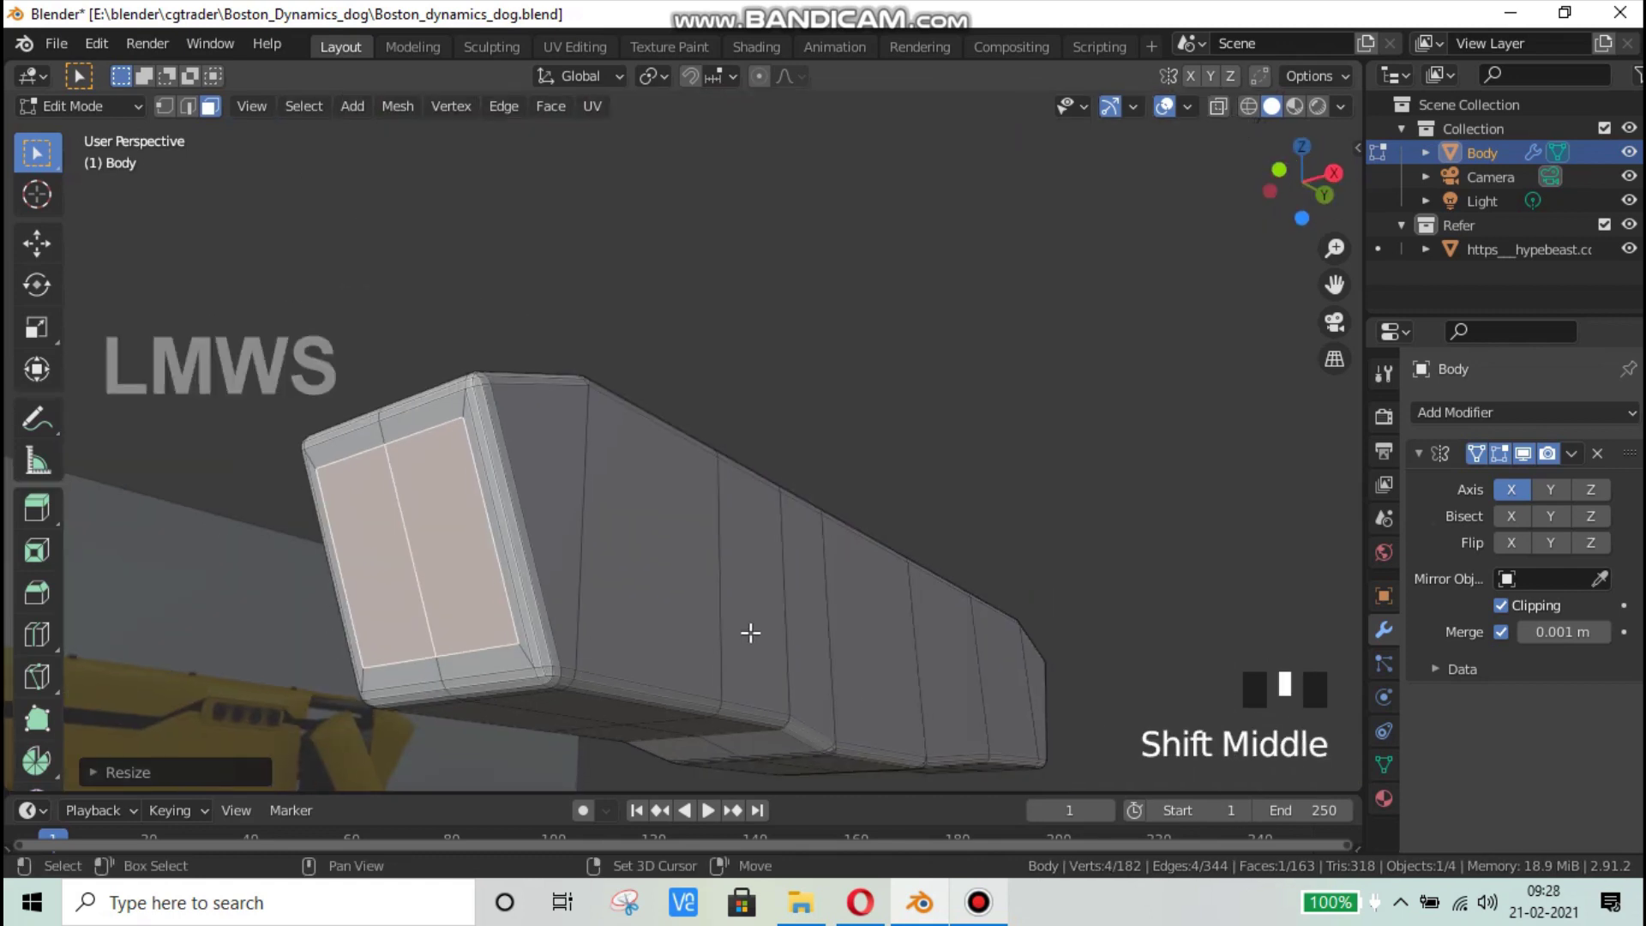
key("s")
key("x")
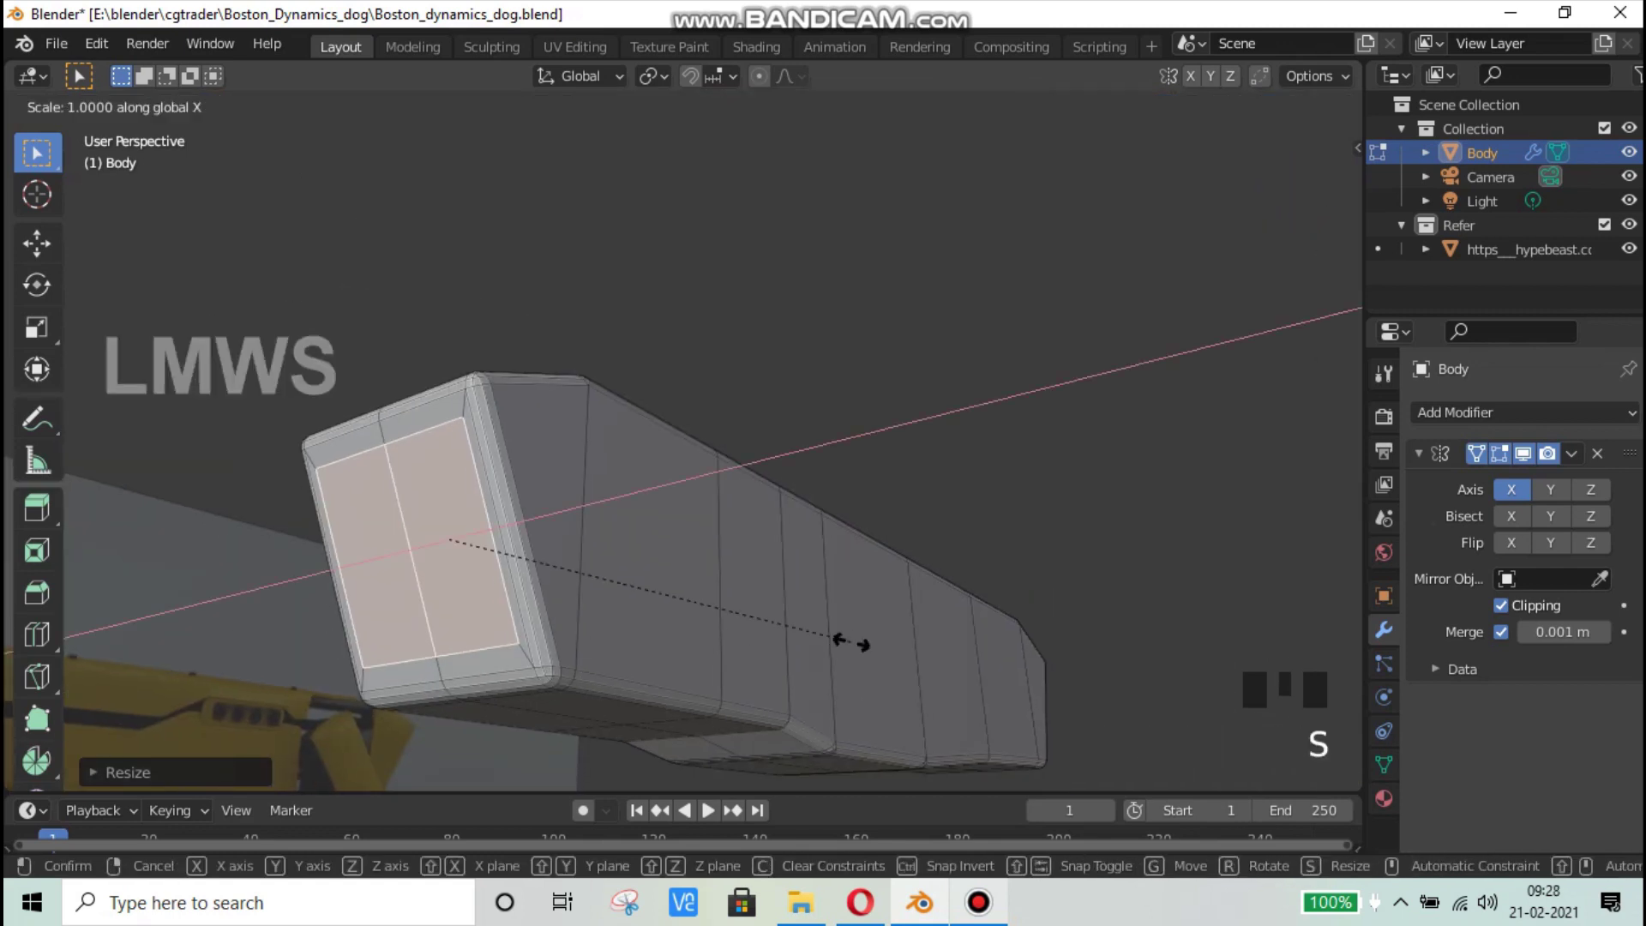
left_click(728, 615)
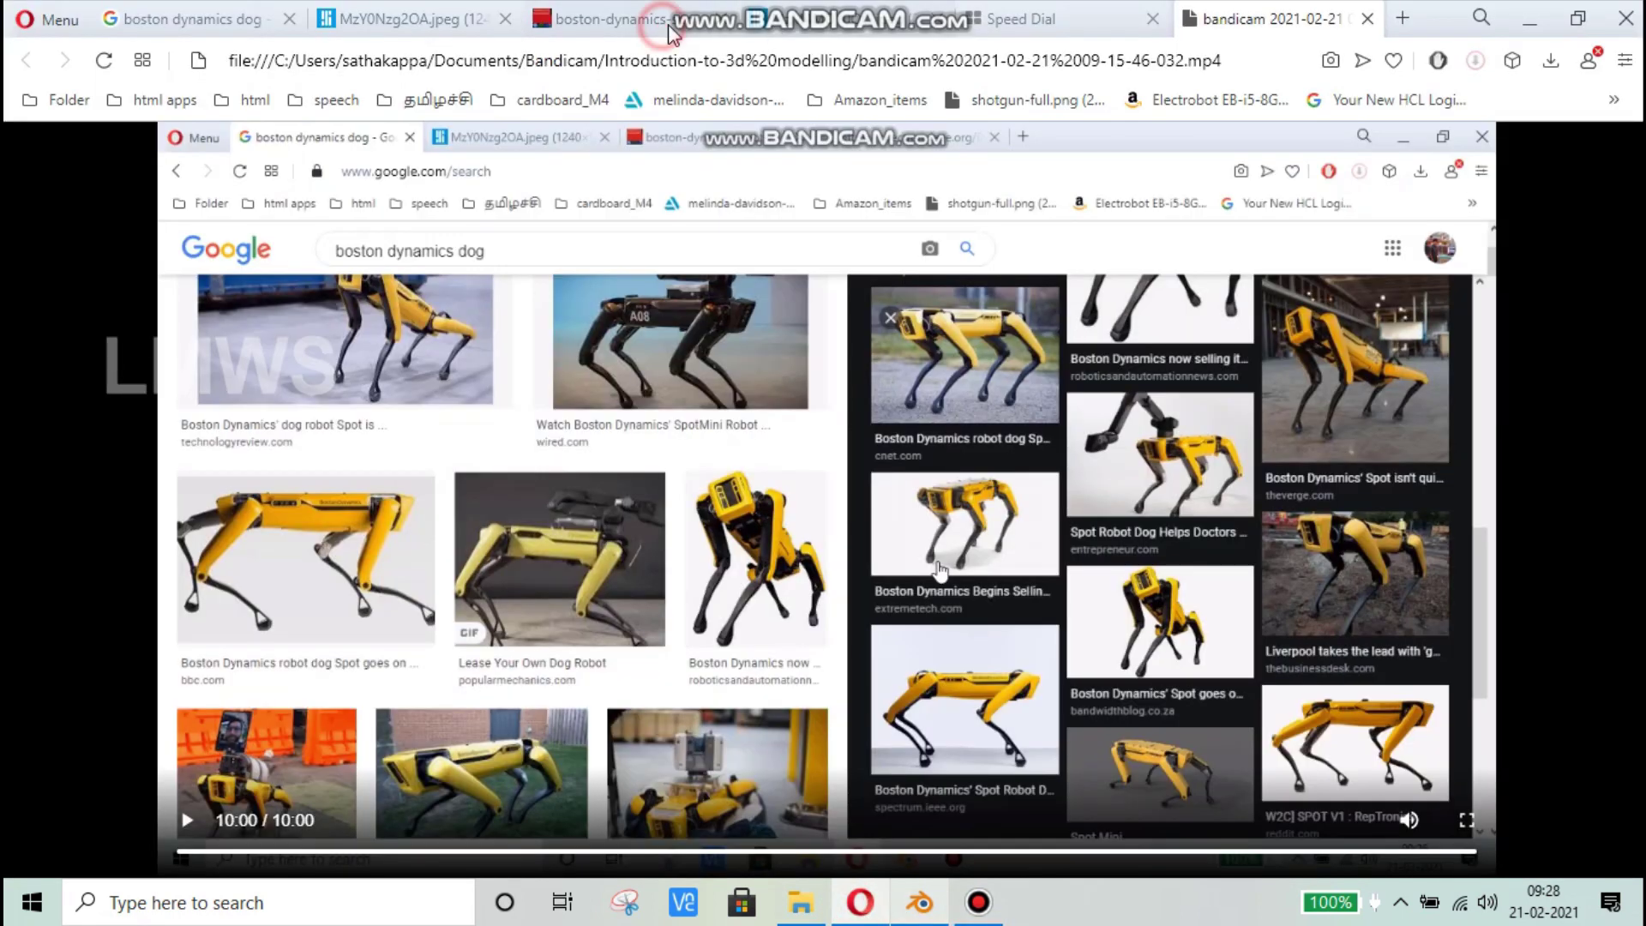
Step: Check the boston-dynamics-spot-2.jpg reference photo in Opera, and in Blender extrude the inset end face inward about 0.024 m
left_click(667, 24)
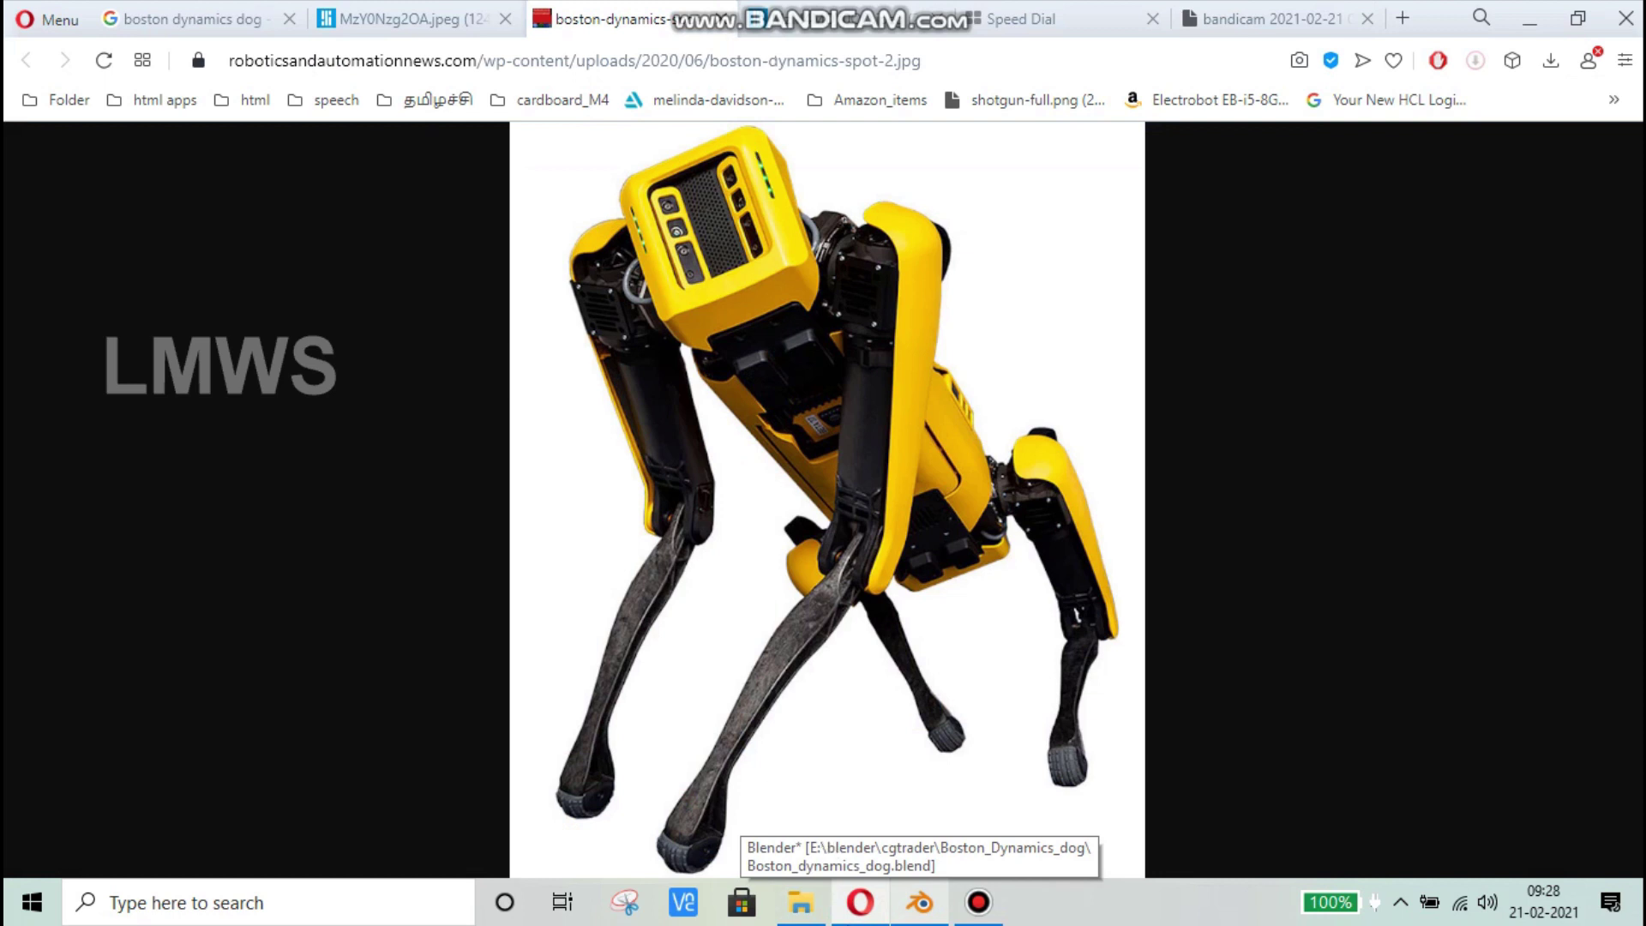
left_click(920, 902)
scroll(338, 558, "up", 2)
scroll(350, 561, "down", 1)
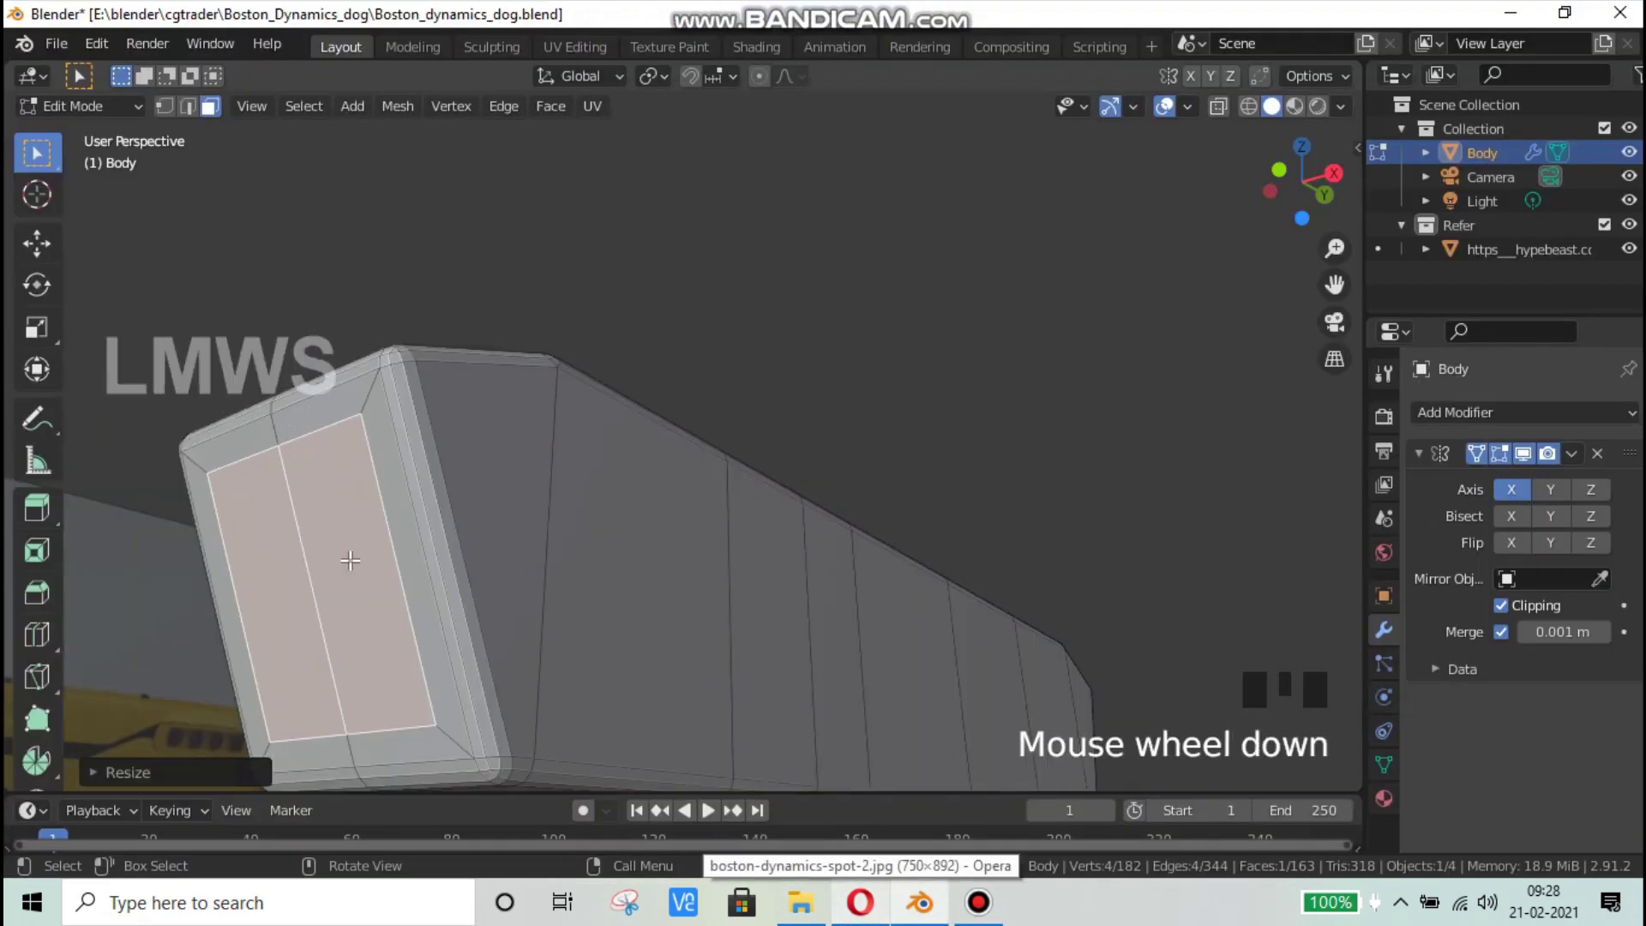
key("e")
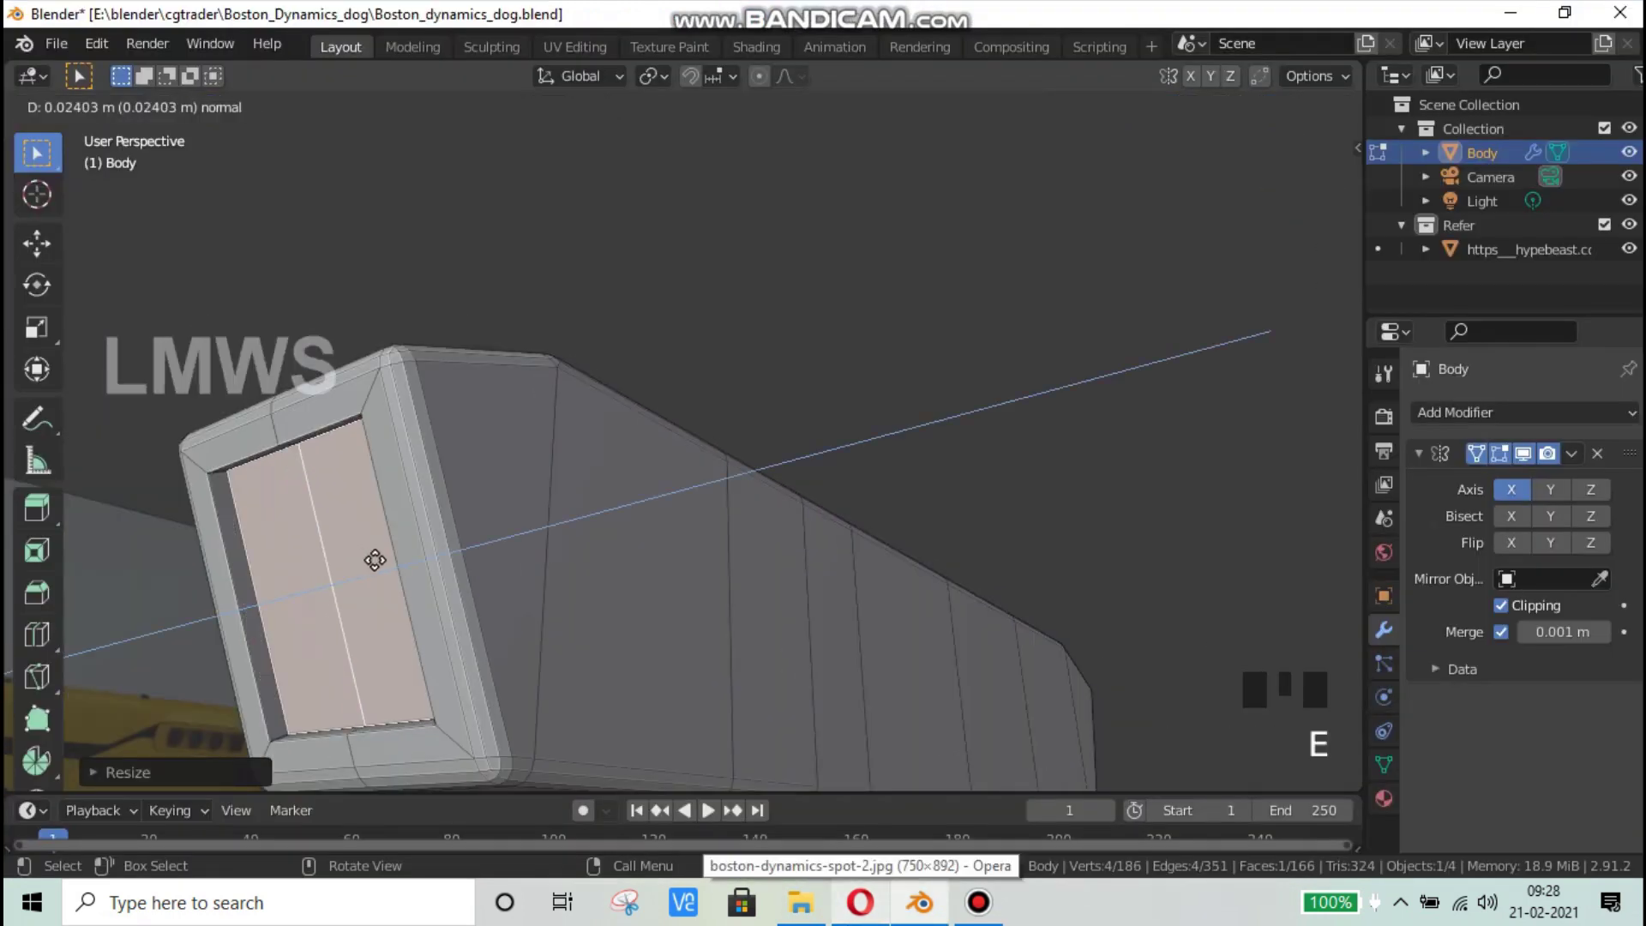
left_click(381, 559)
Step: In edge select mode, clear the selection and select the upper and lower rim edges of the recessed end face
middle_click_drag(532, 595, 703, 715)
scroll(601, 540, "up", 2)
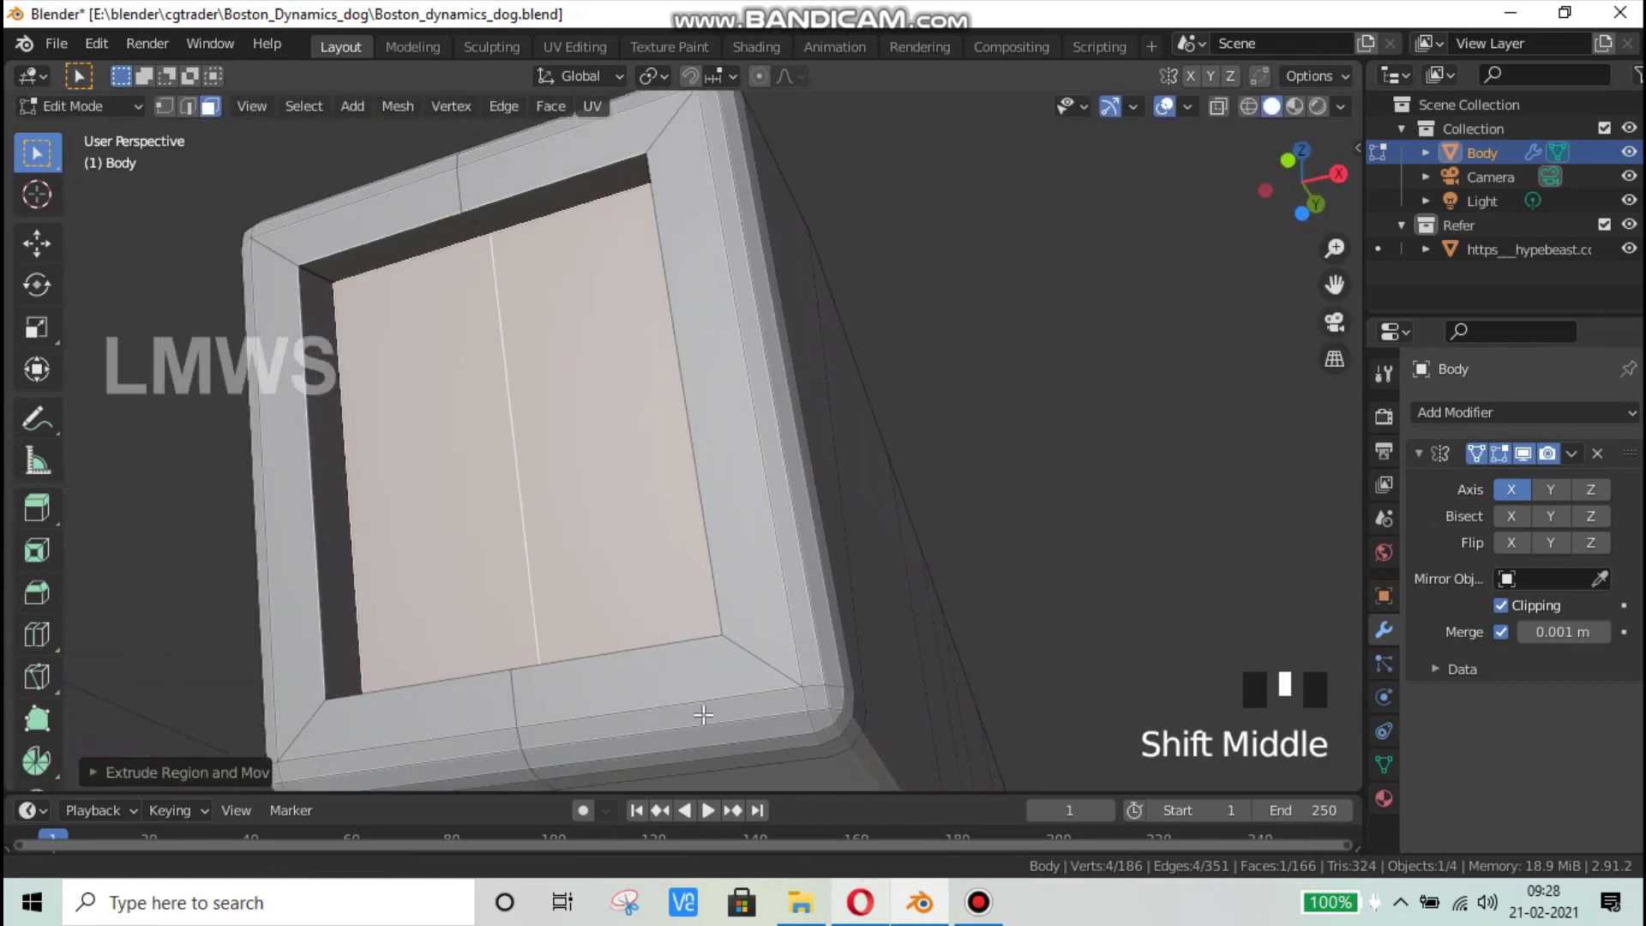
left_click(930, 906)
left_click(934, 906)
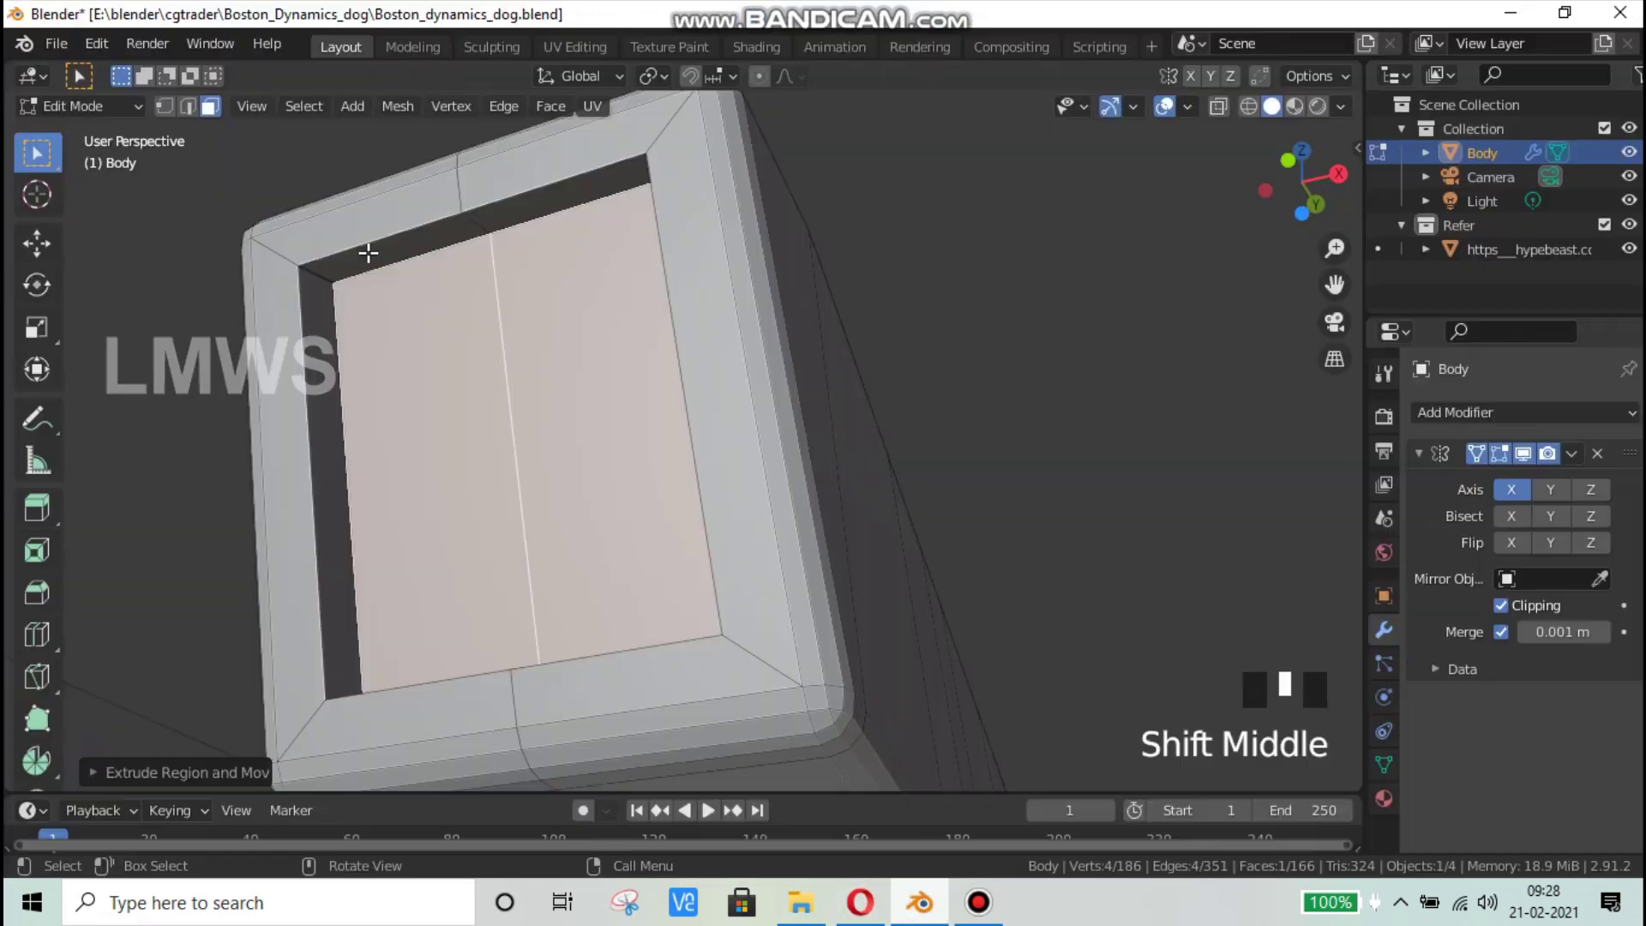
left_click(196, 104)
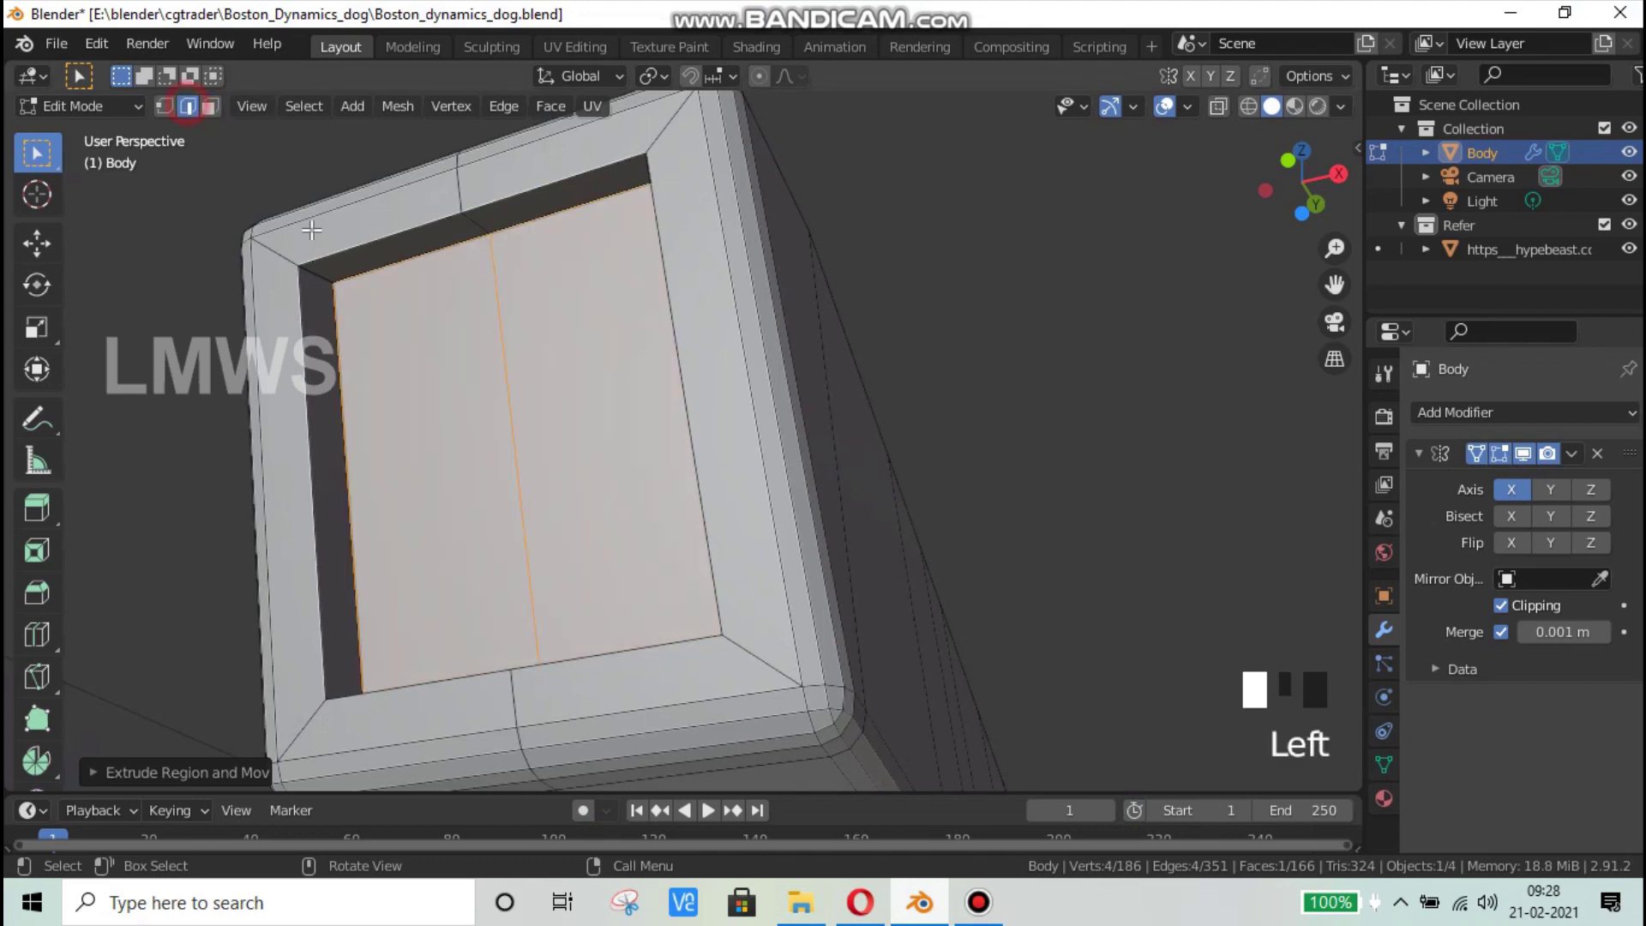
key("alt+a")
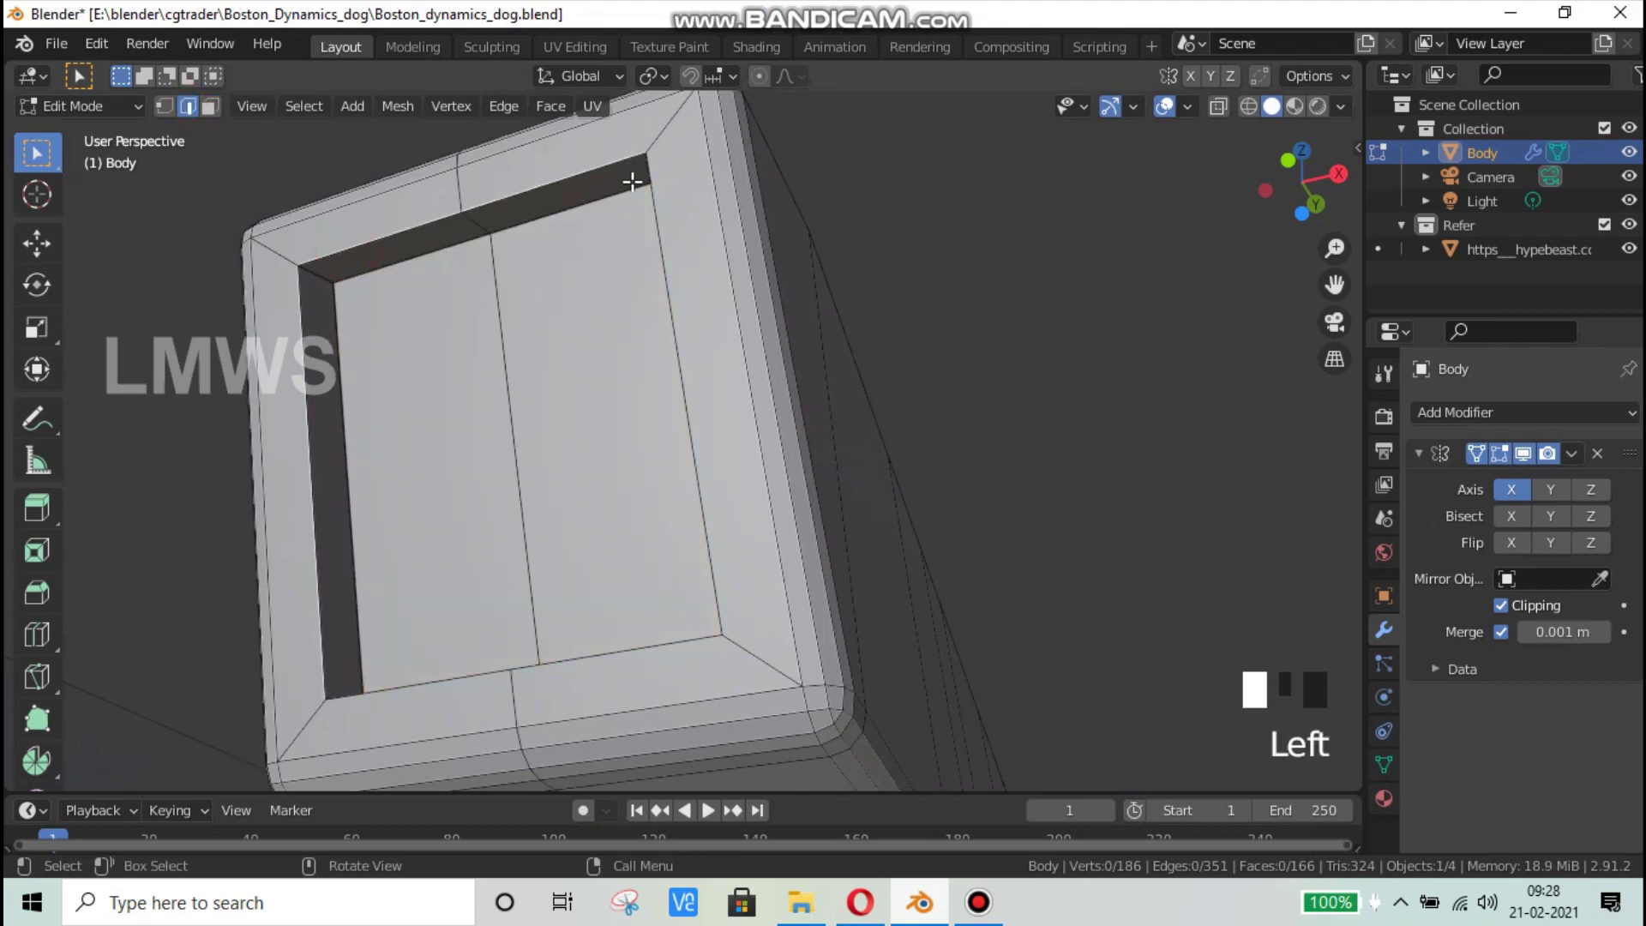
left_click(660, 212, "shift")
left_click(299, 484, "shift")
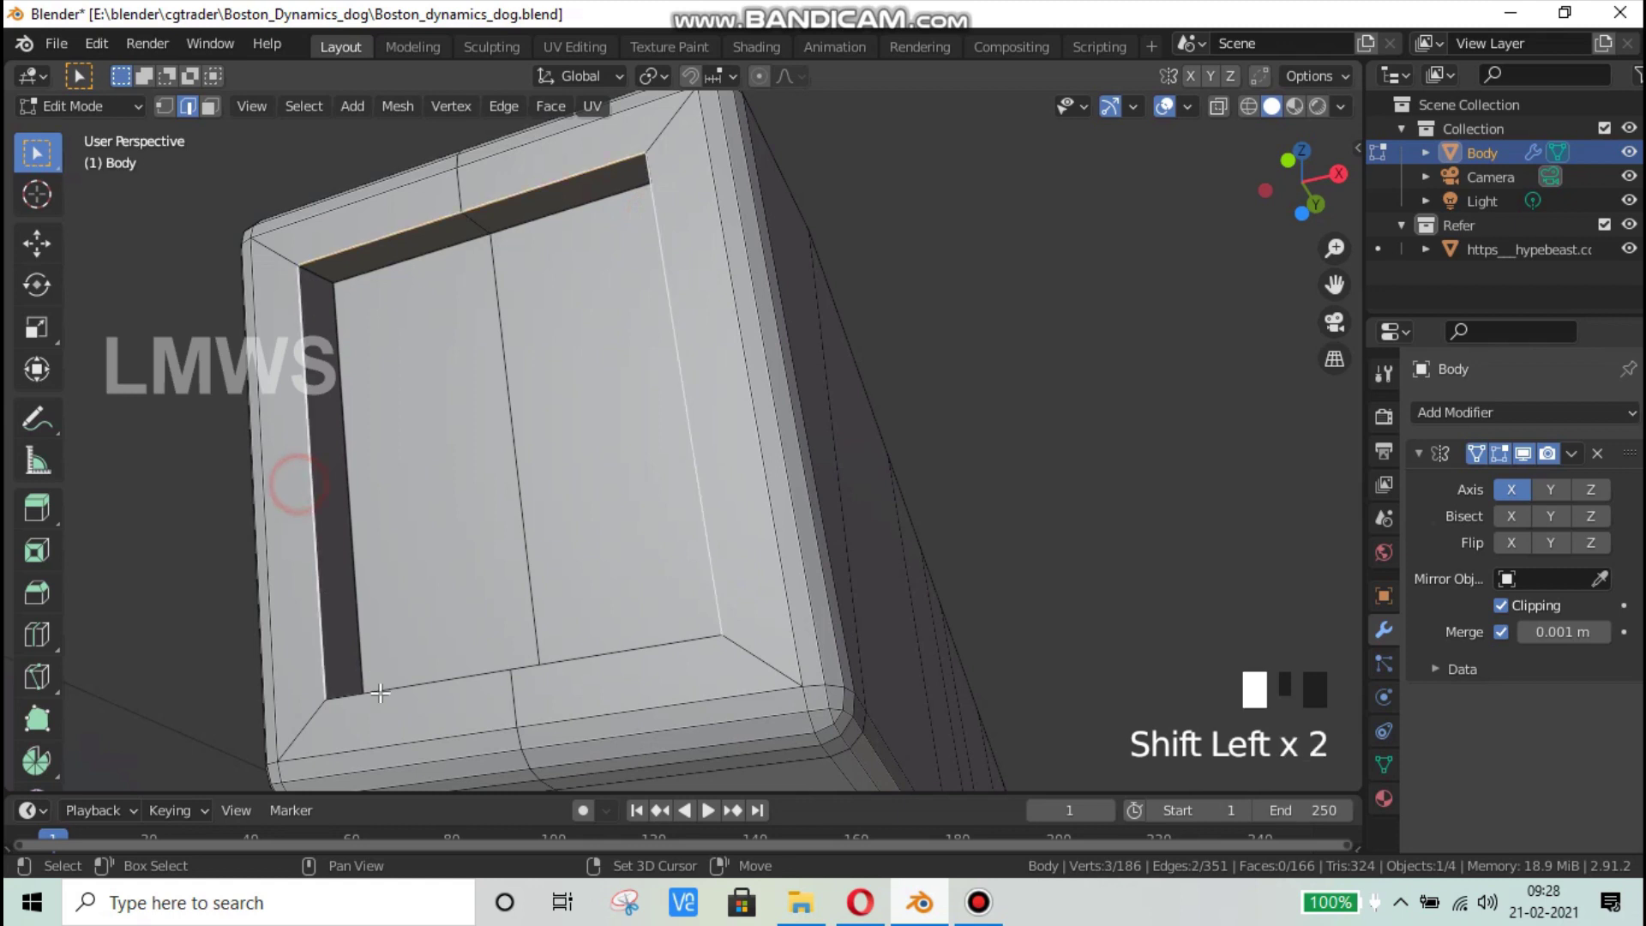
left_click(381, 692, "shift")
Step: Check the reference photo in Opera, and in Blender add the recess's side rim edge and two corner depth edges to the selection
left_click(900, 910)
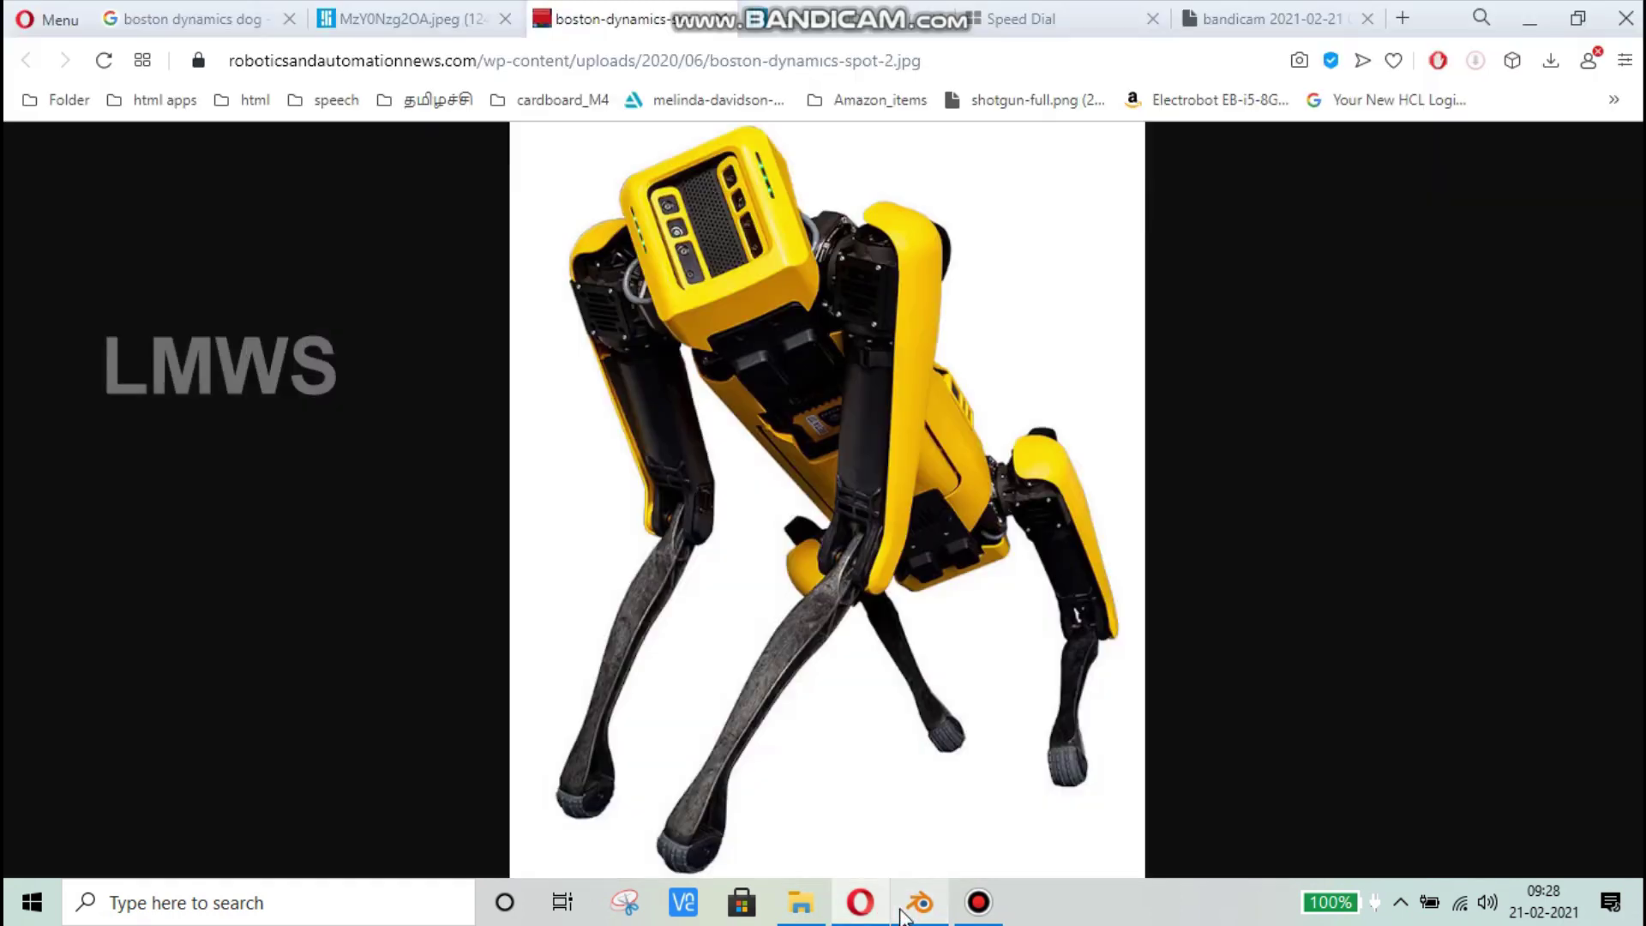
left_click(905, 909)
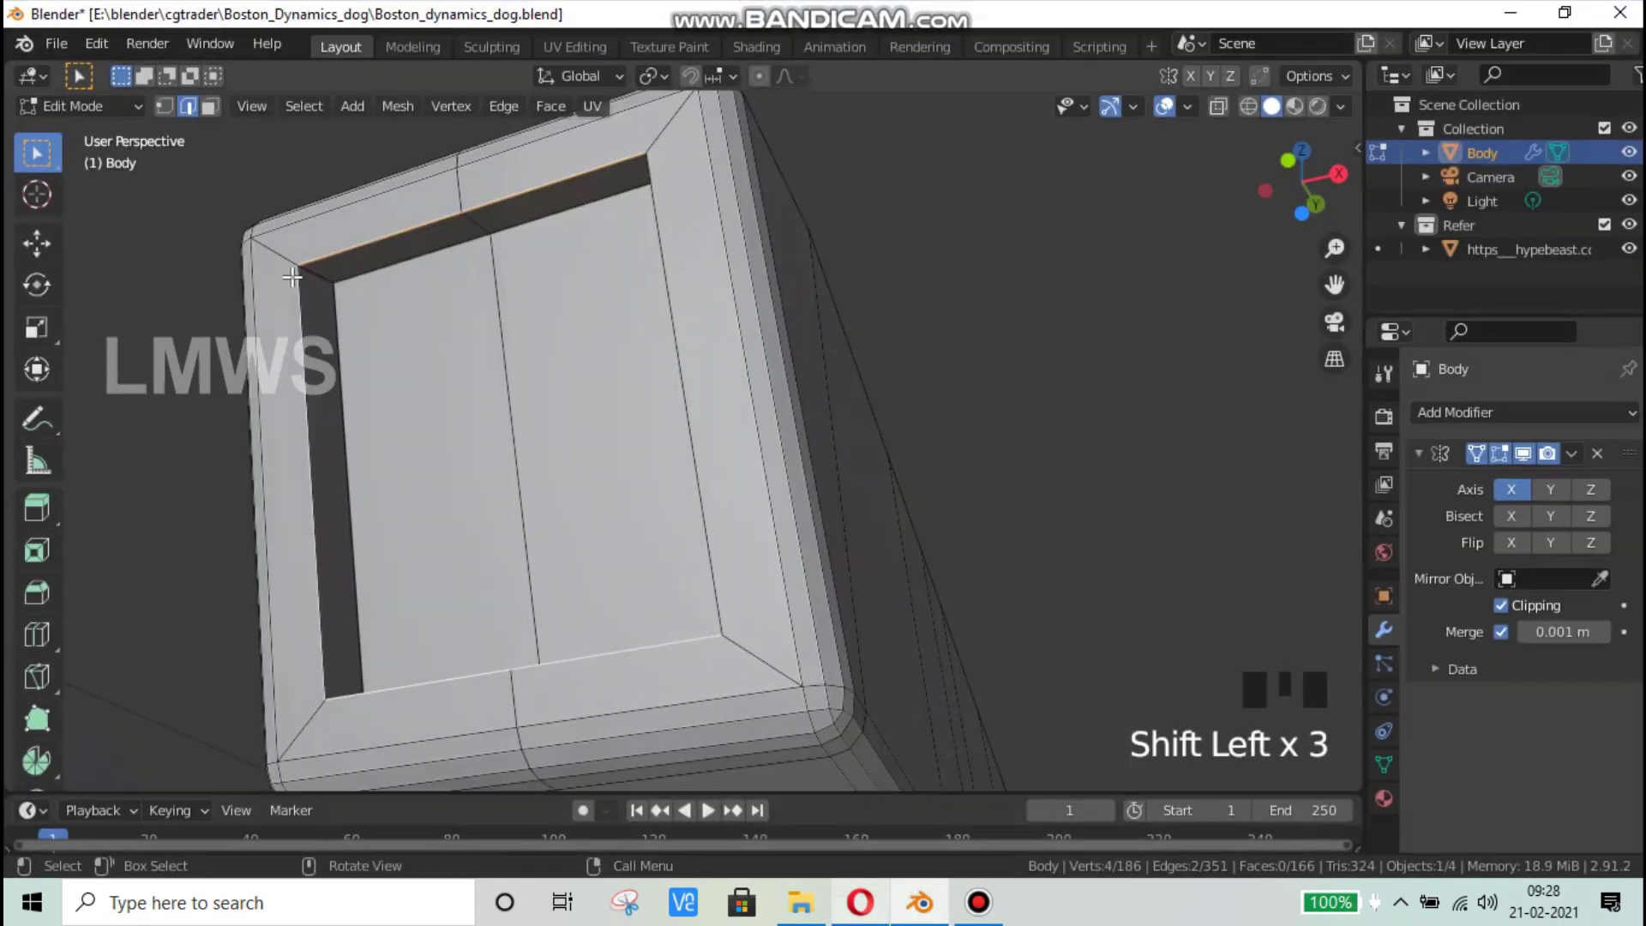
left_click(321, 282, "shift")
scroll(514, 467, "down", 2)
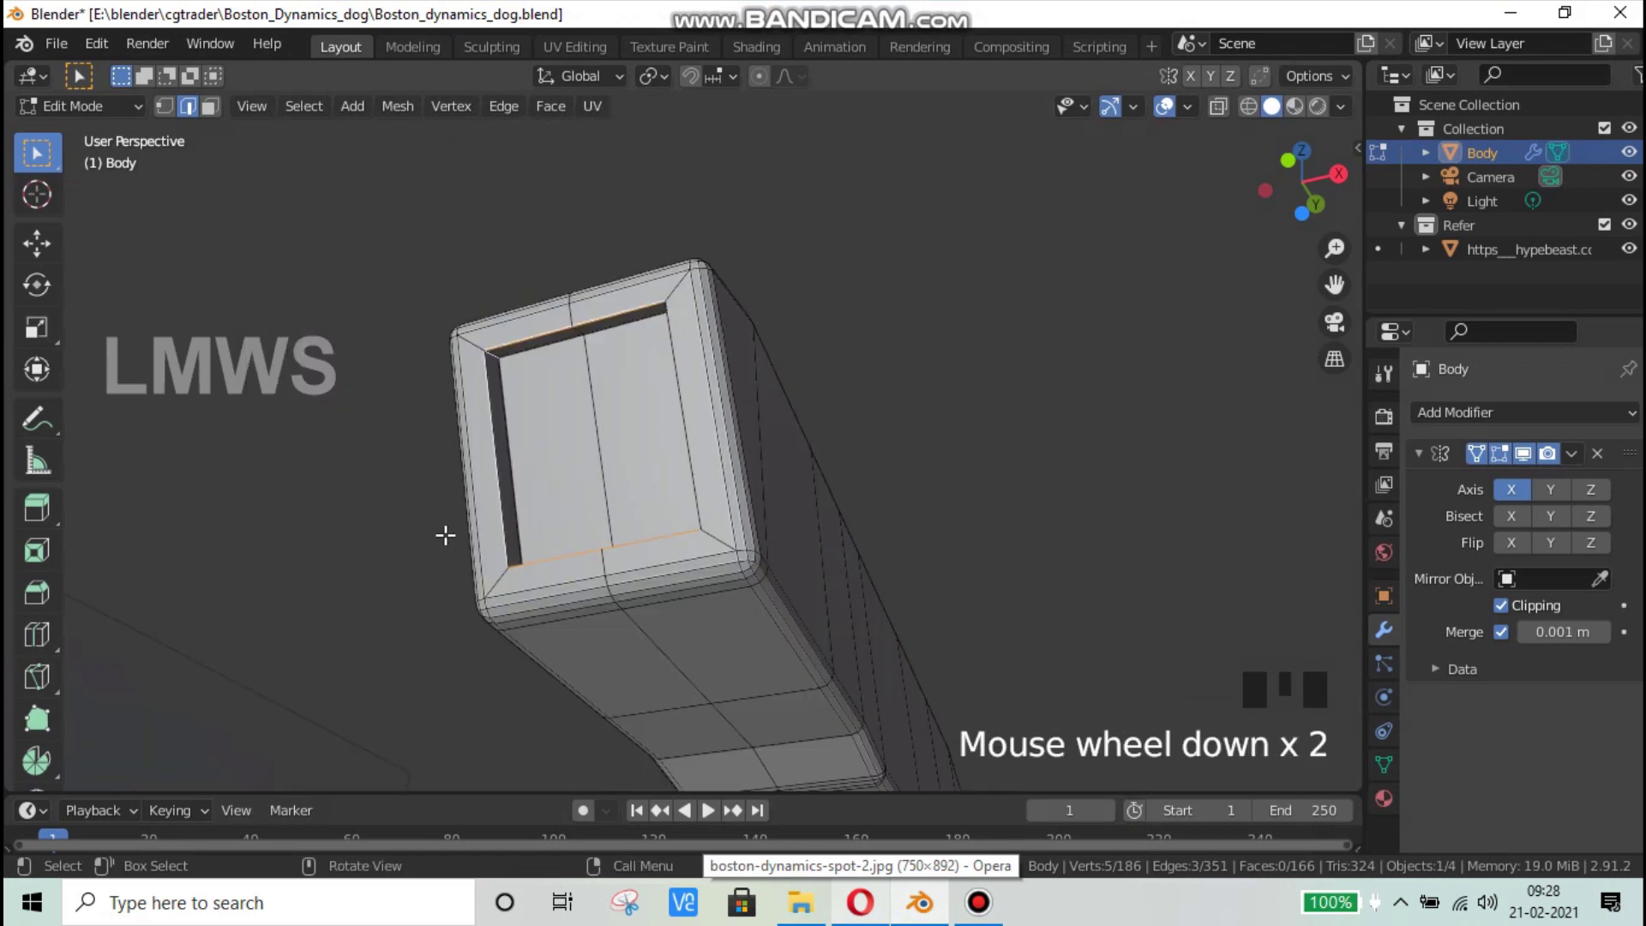
middle_click_drag(445, 537, 557, 666)
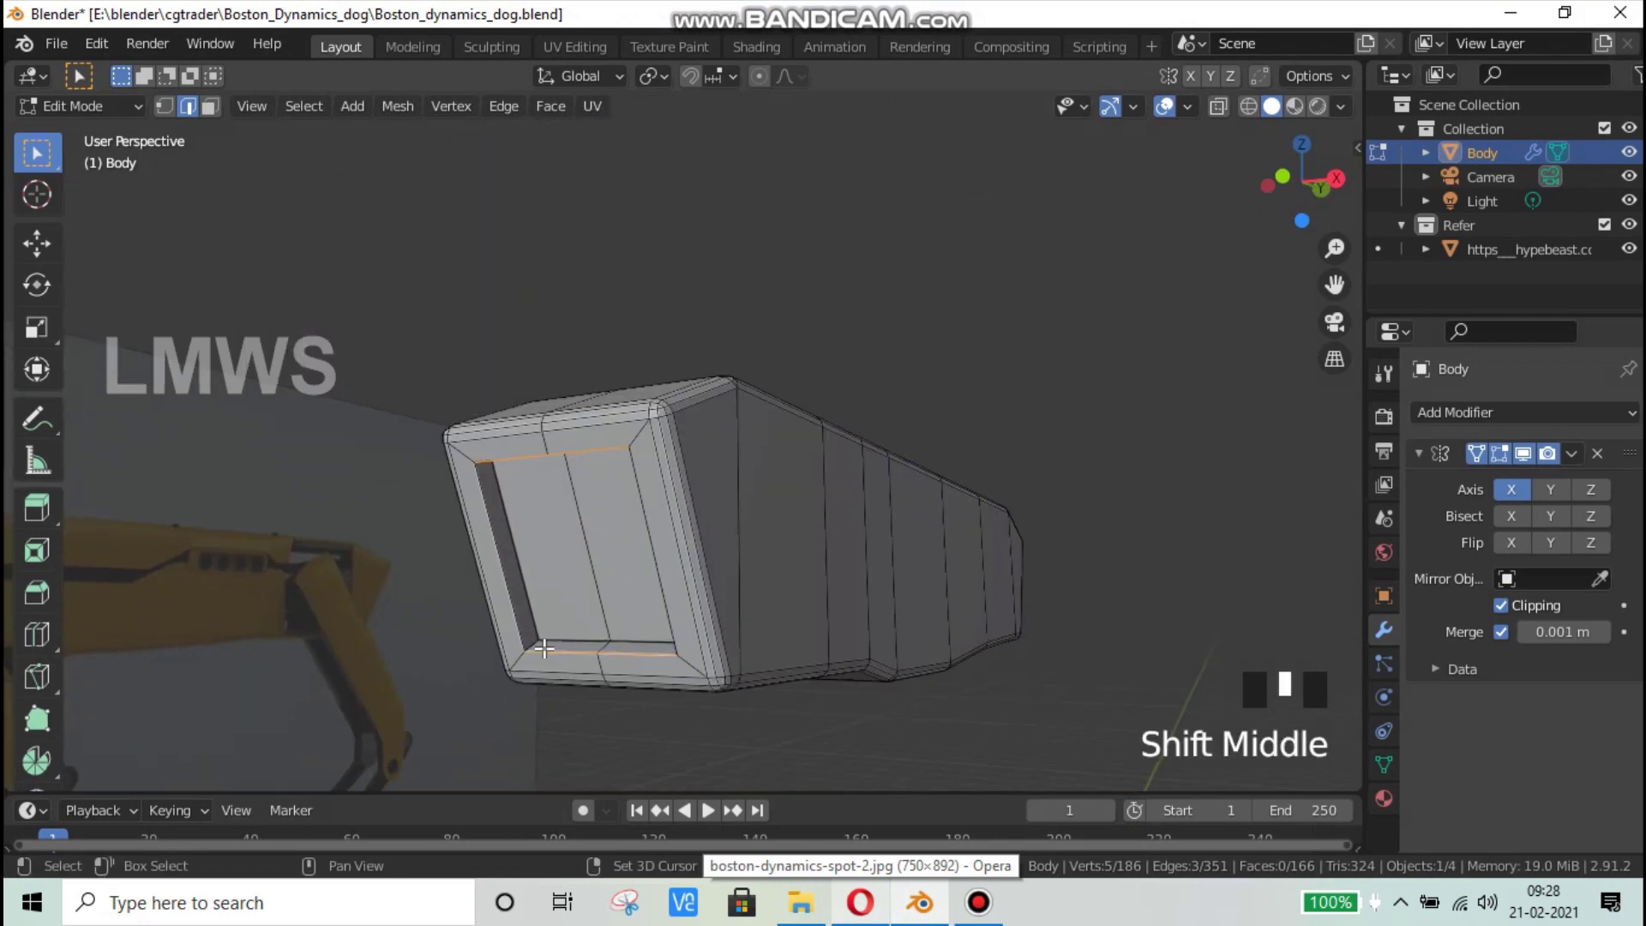
left_click(533, 642, "shift")
left_click(500, 568, "shift")
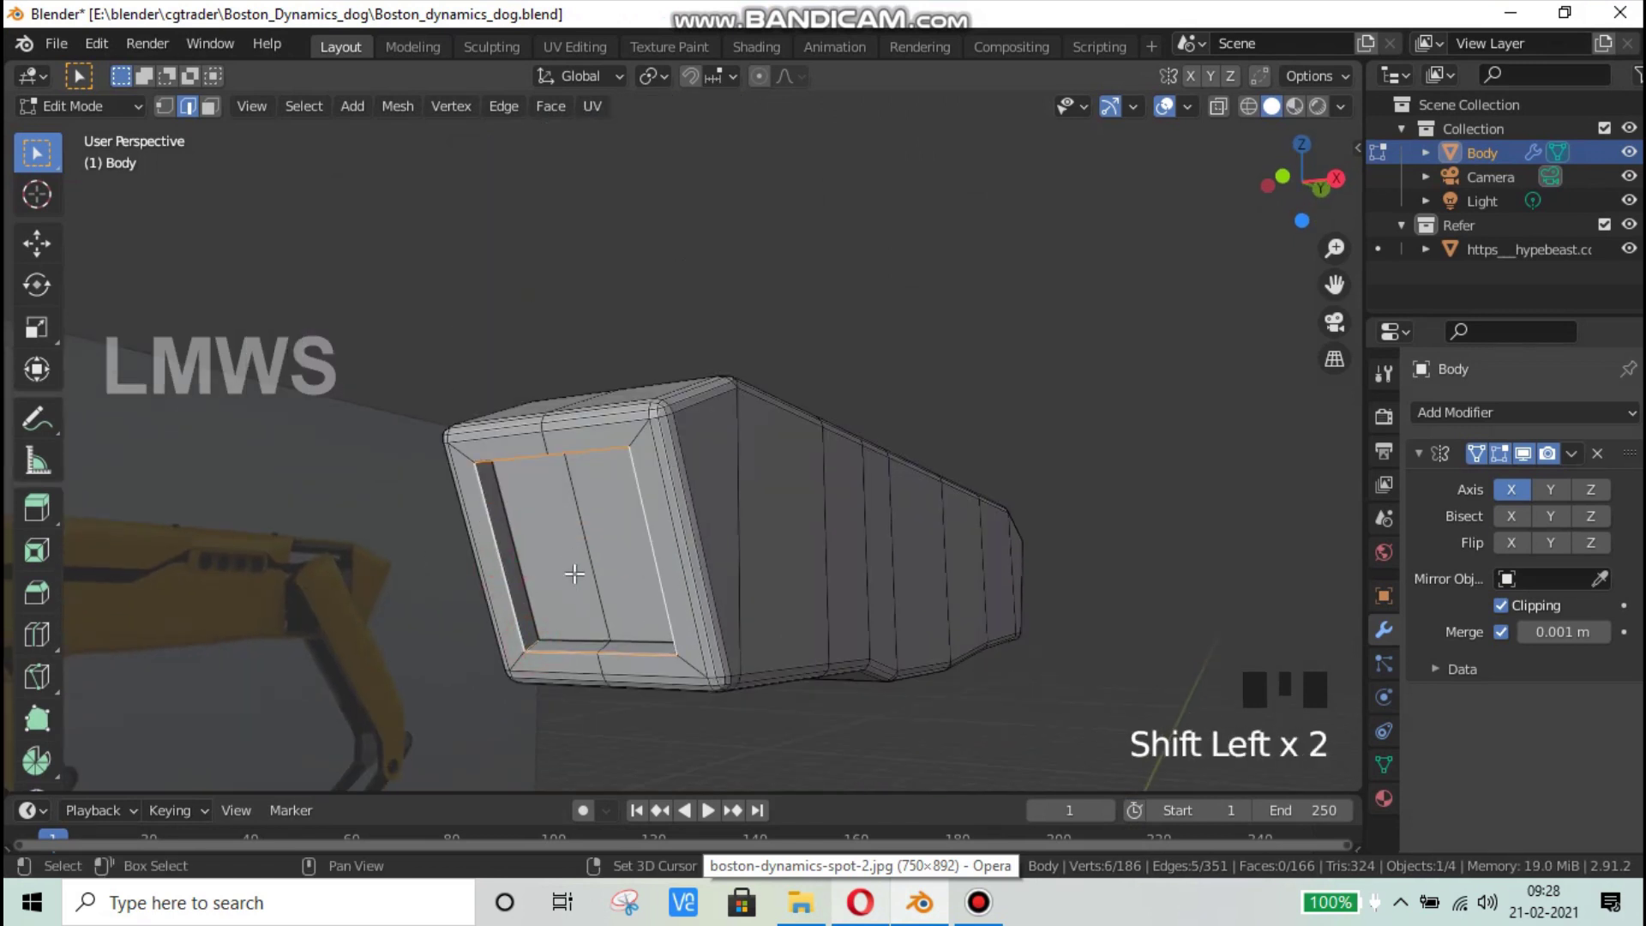
scroll(570, 577, "up", 1, "shift")
scroll(564, 580, "up", 1)
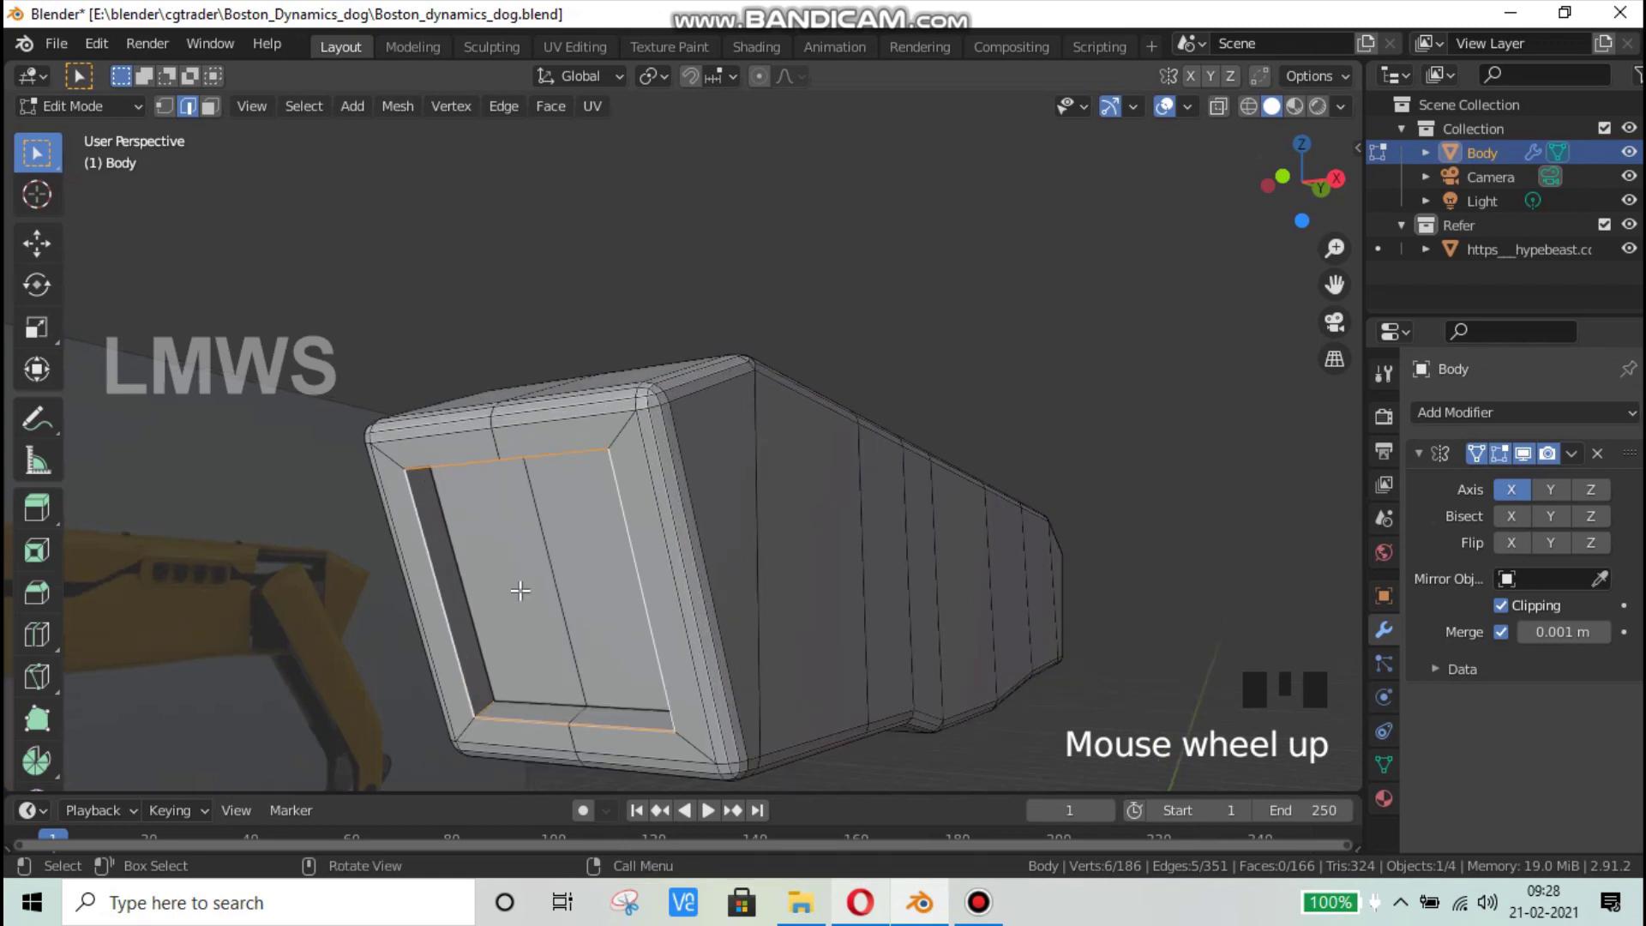
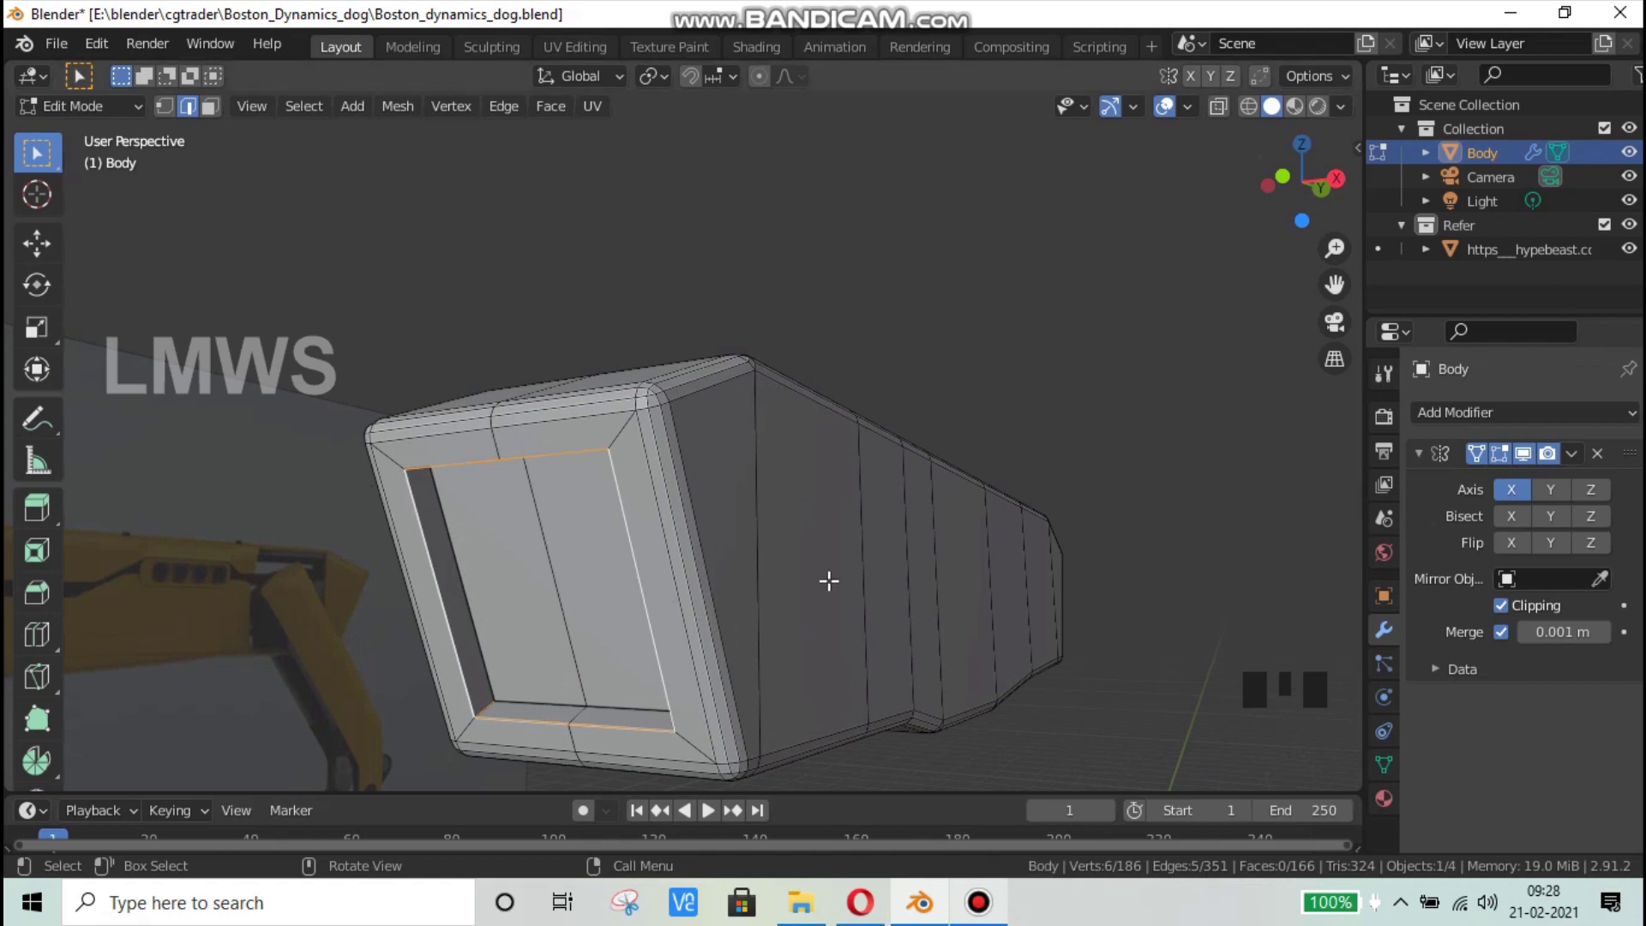
key("ctrl+b")
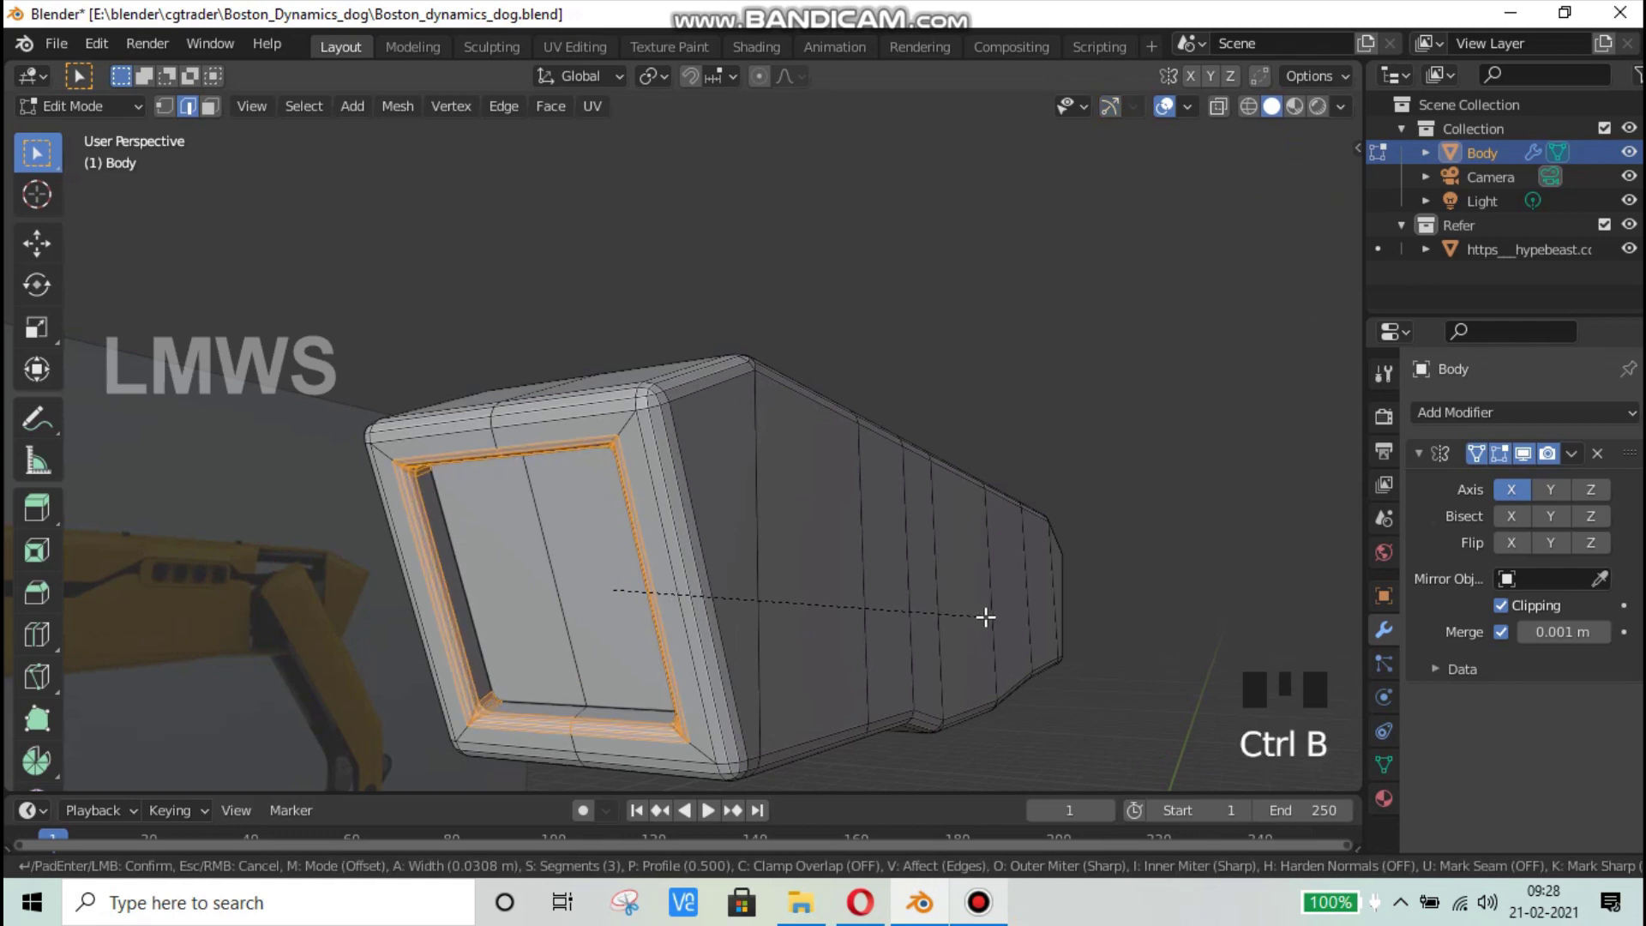
right_click(752, 706)
left_click(692, 744, "shift")
left_click(620, 426, "shift")
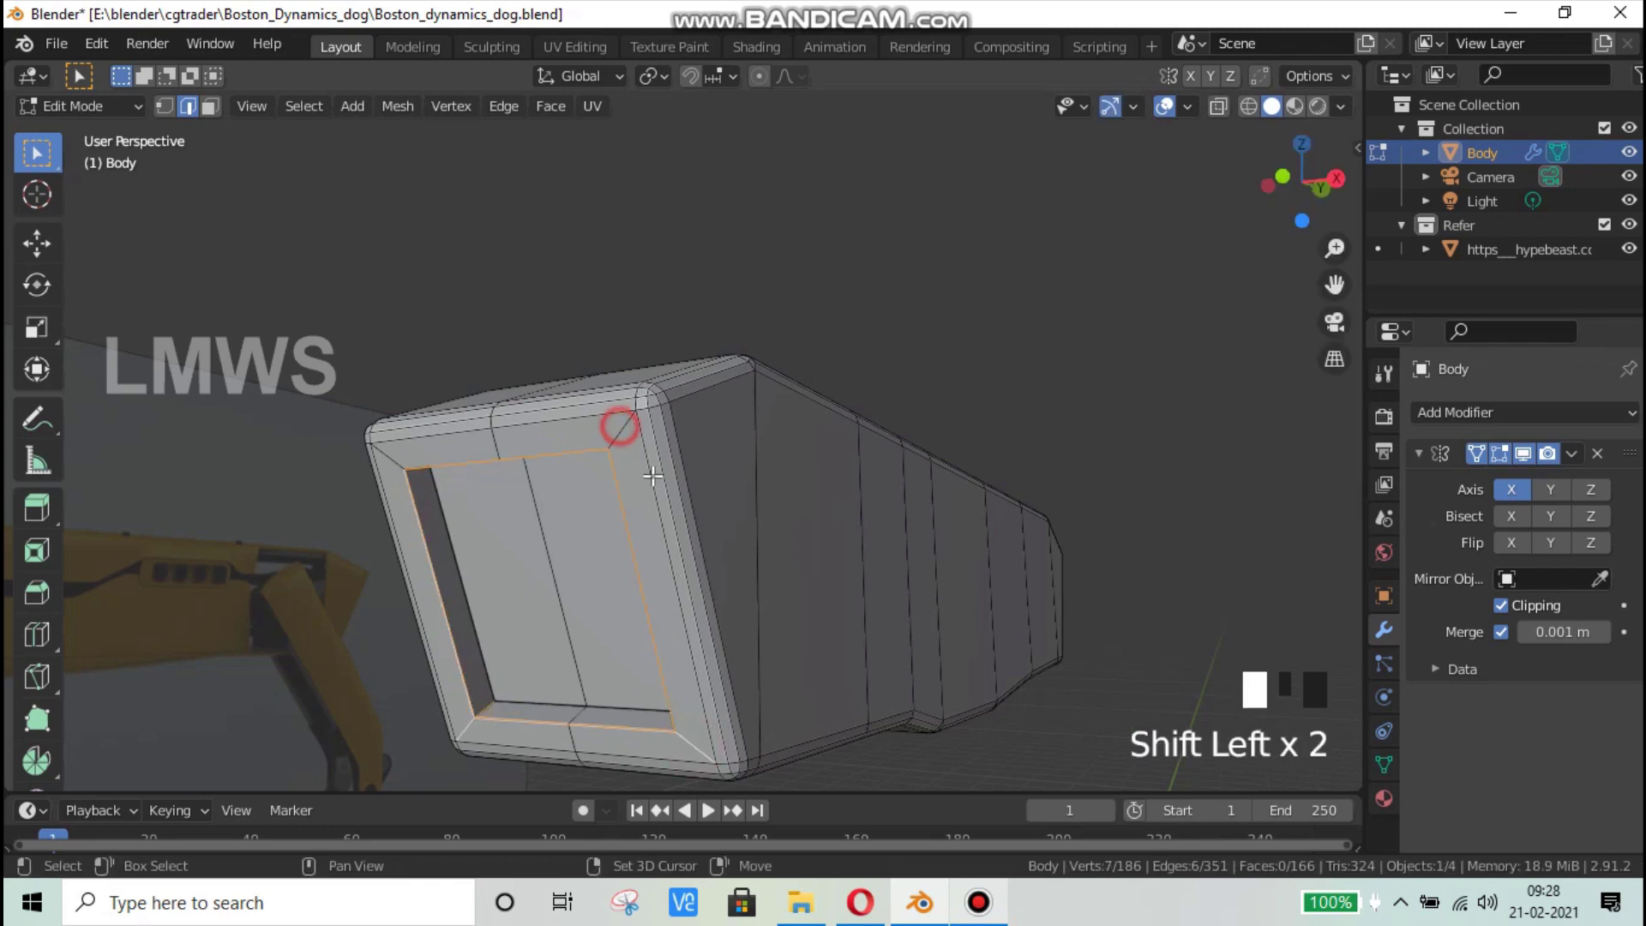
key("ctrl+b")
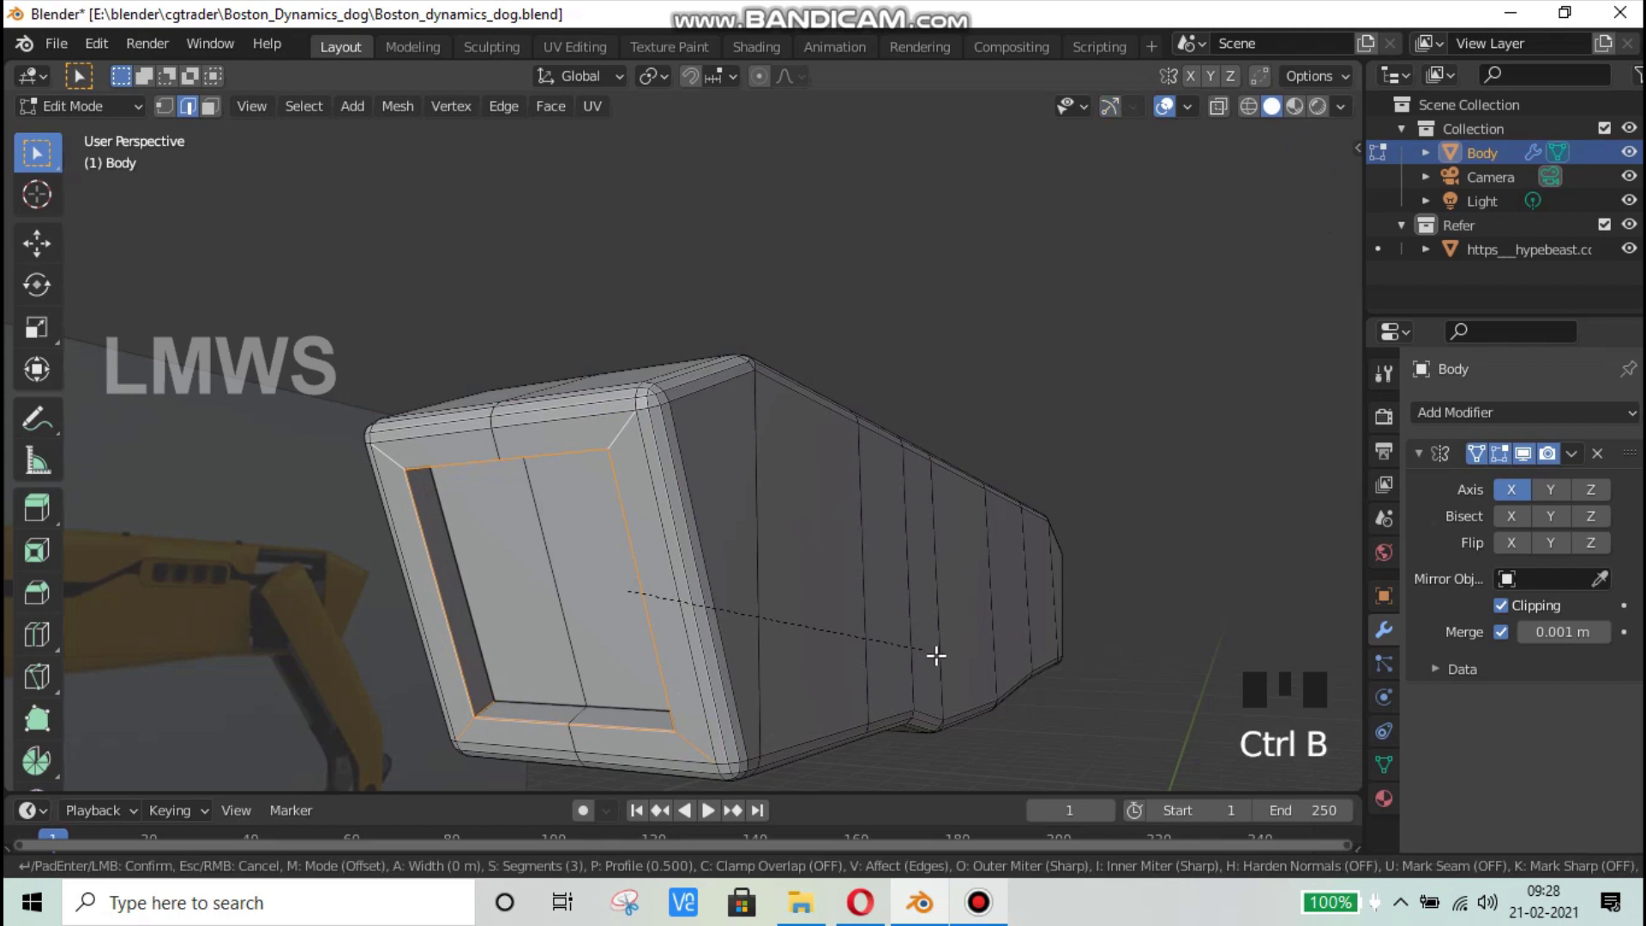
right_click(925, 652)
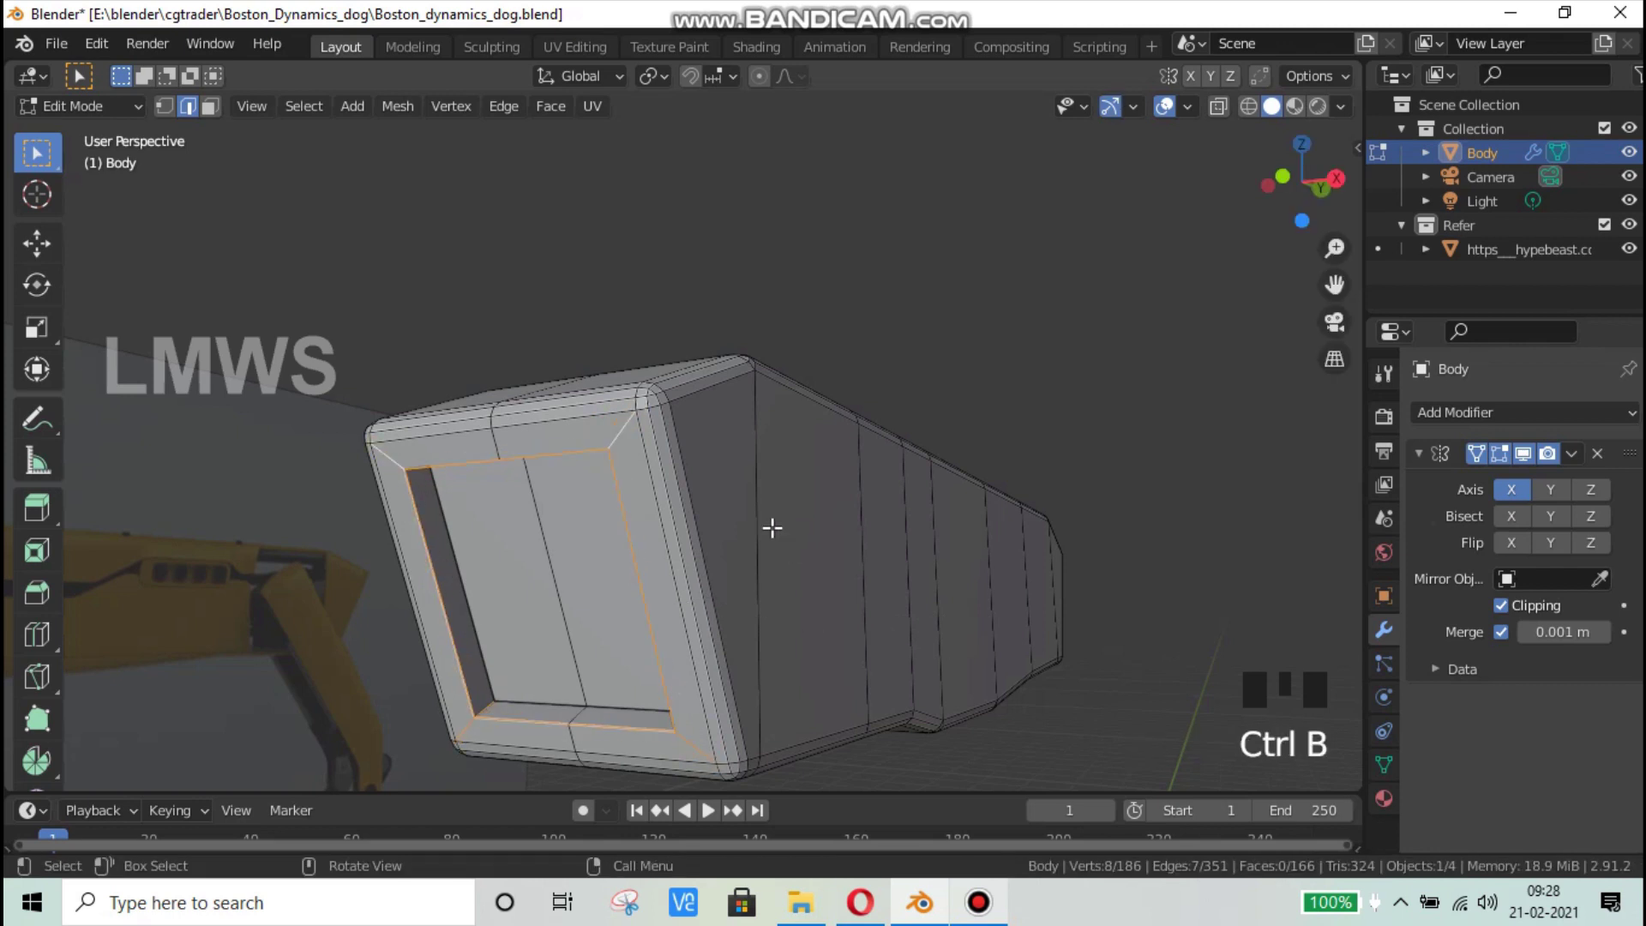
key("ctrl+z")
key("ctrl+z")
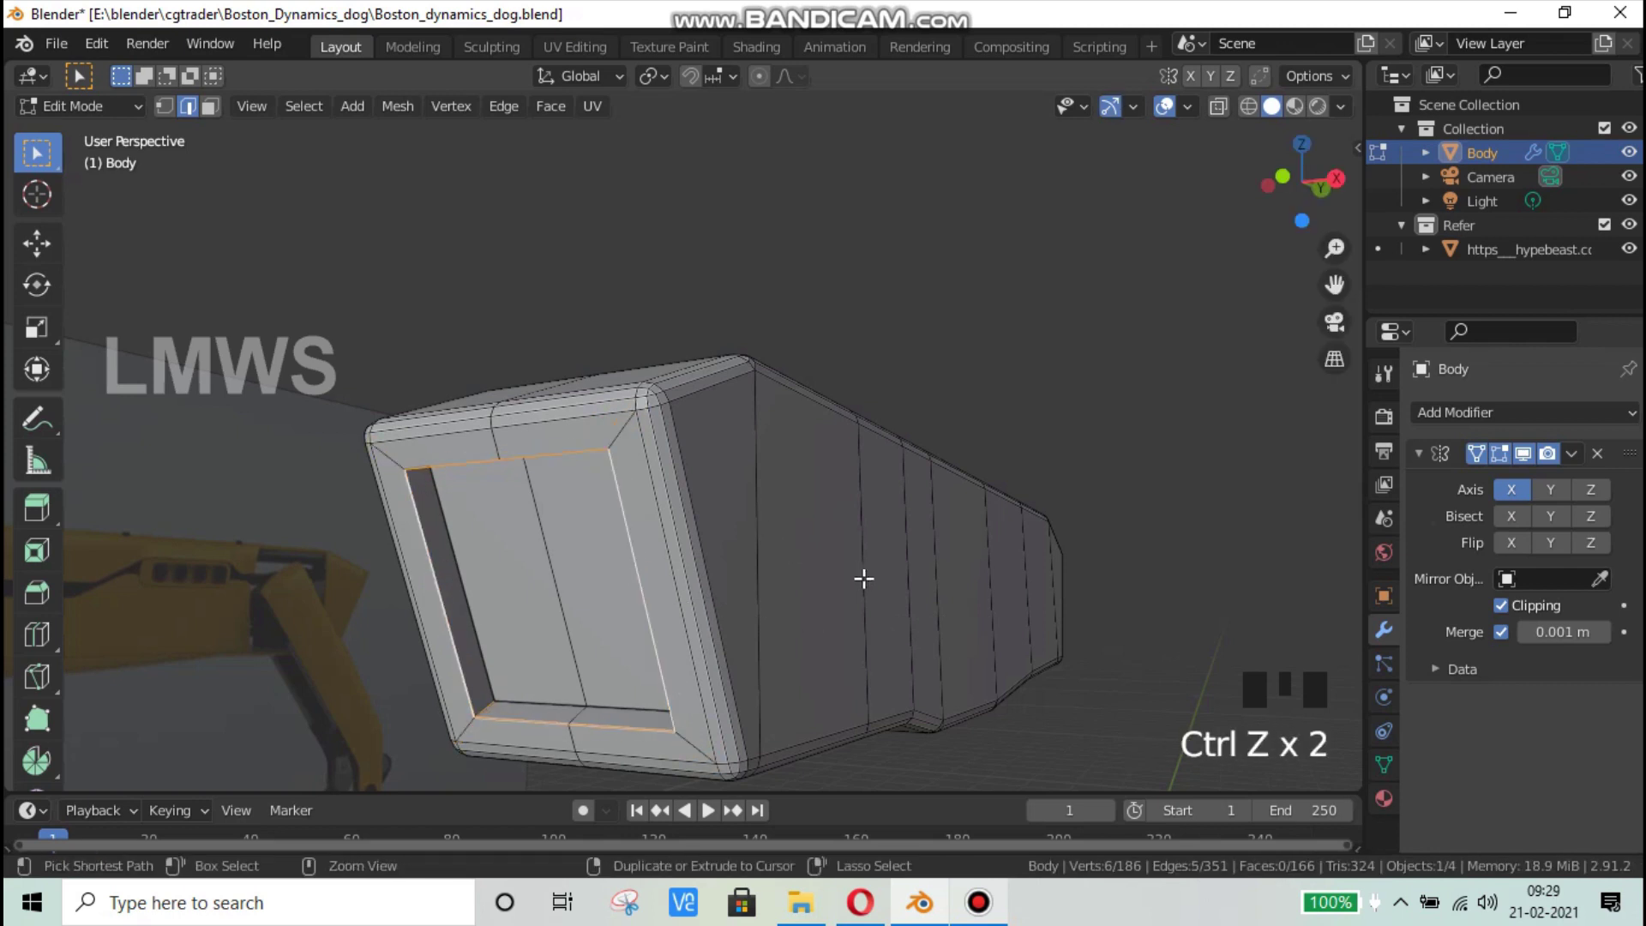
Step: Bevel the selected recess edges with a width of about 0.0351 m and 3 segments, return to Object Mode, and save the file
key("ctrl+b")
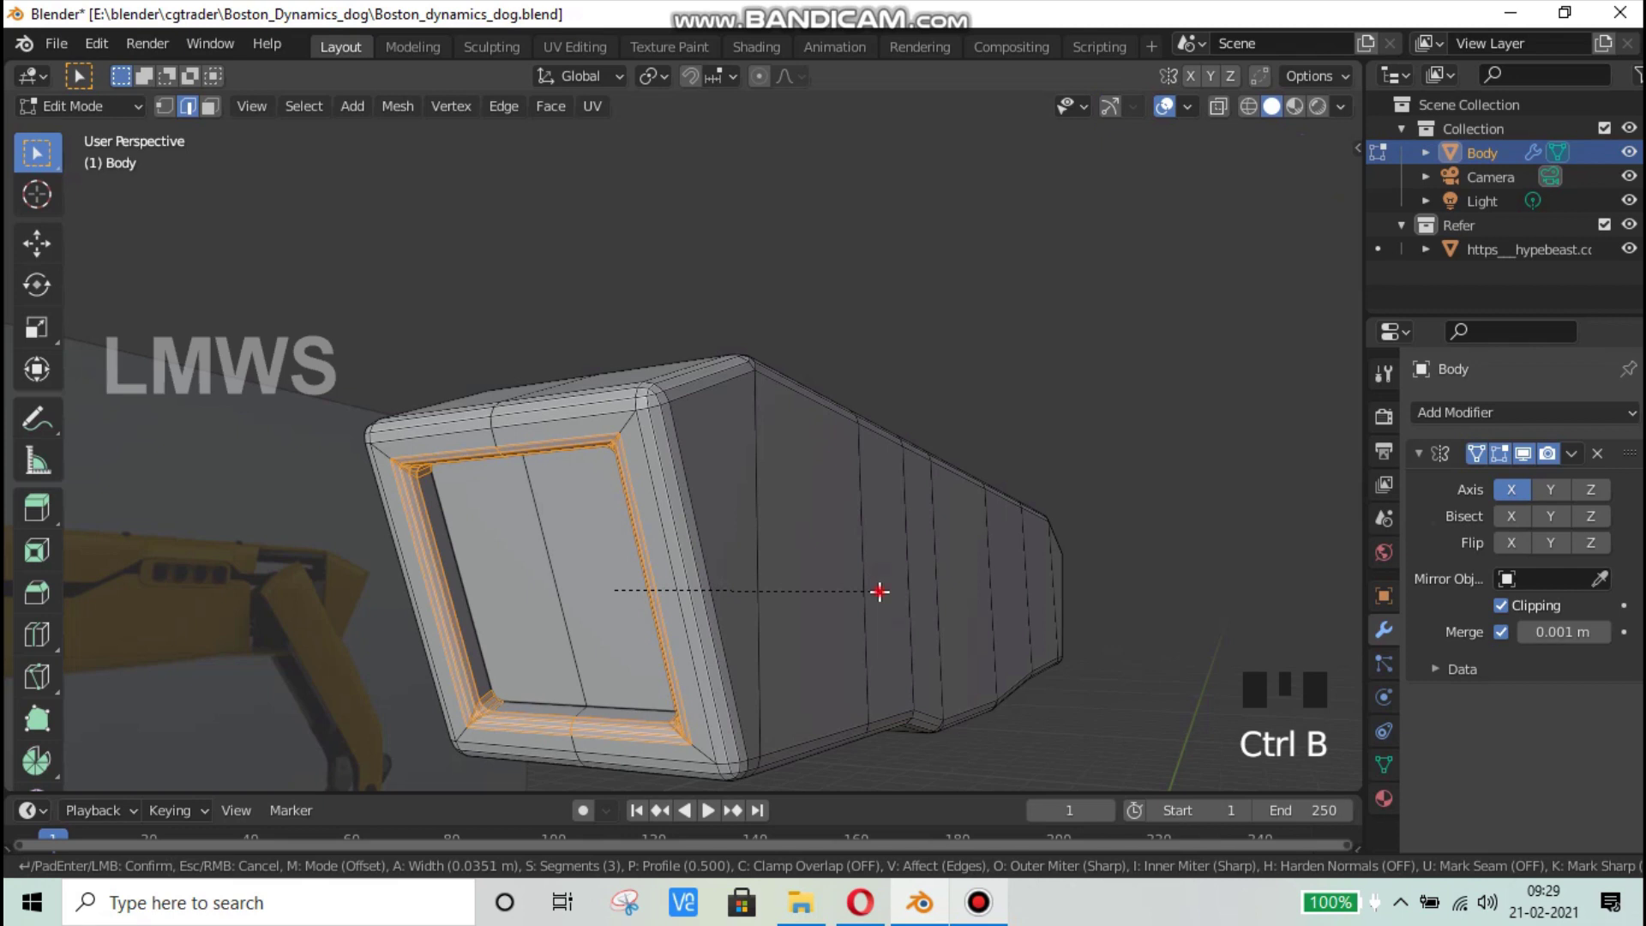
left_click(879, 591)
key("alt+a")
key("Tab")
scroll(847, 572, "down", 1)
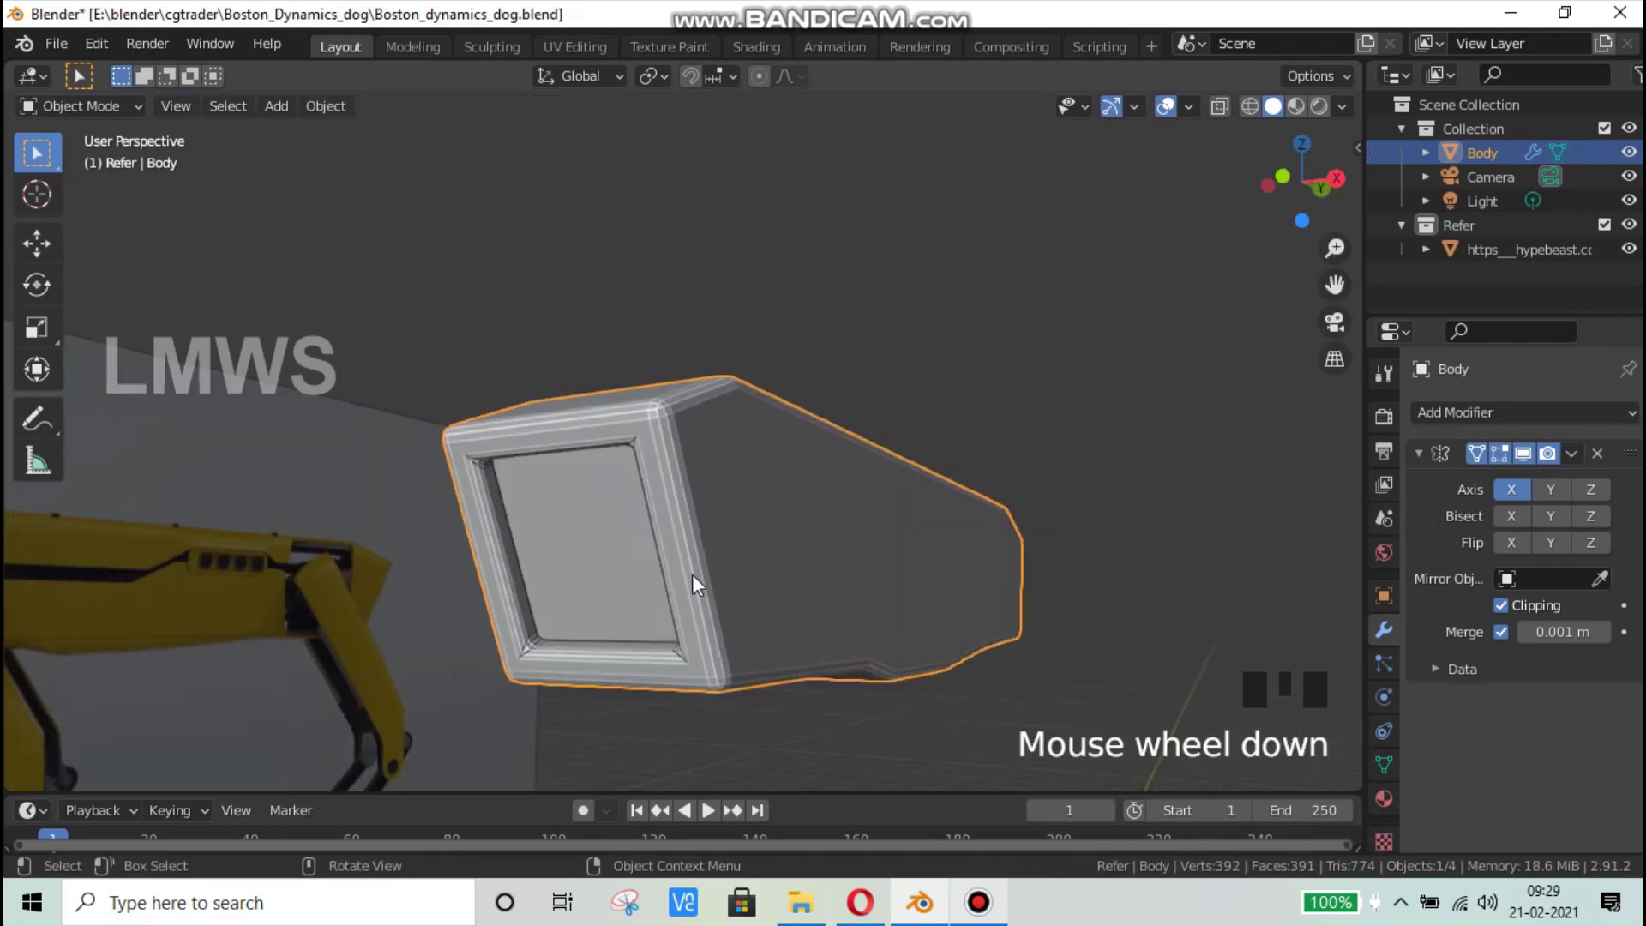
middle_click_drag(719, 511, 630, 614)
key("ctrl+s")
Step: Compare the Body's shape with the front and side reference photos of the robot dog in Opera
key("alt+Tab")
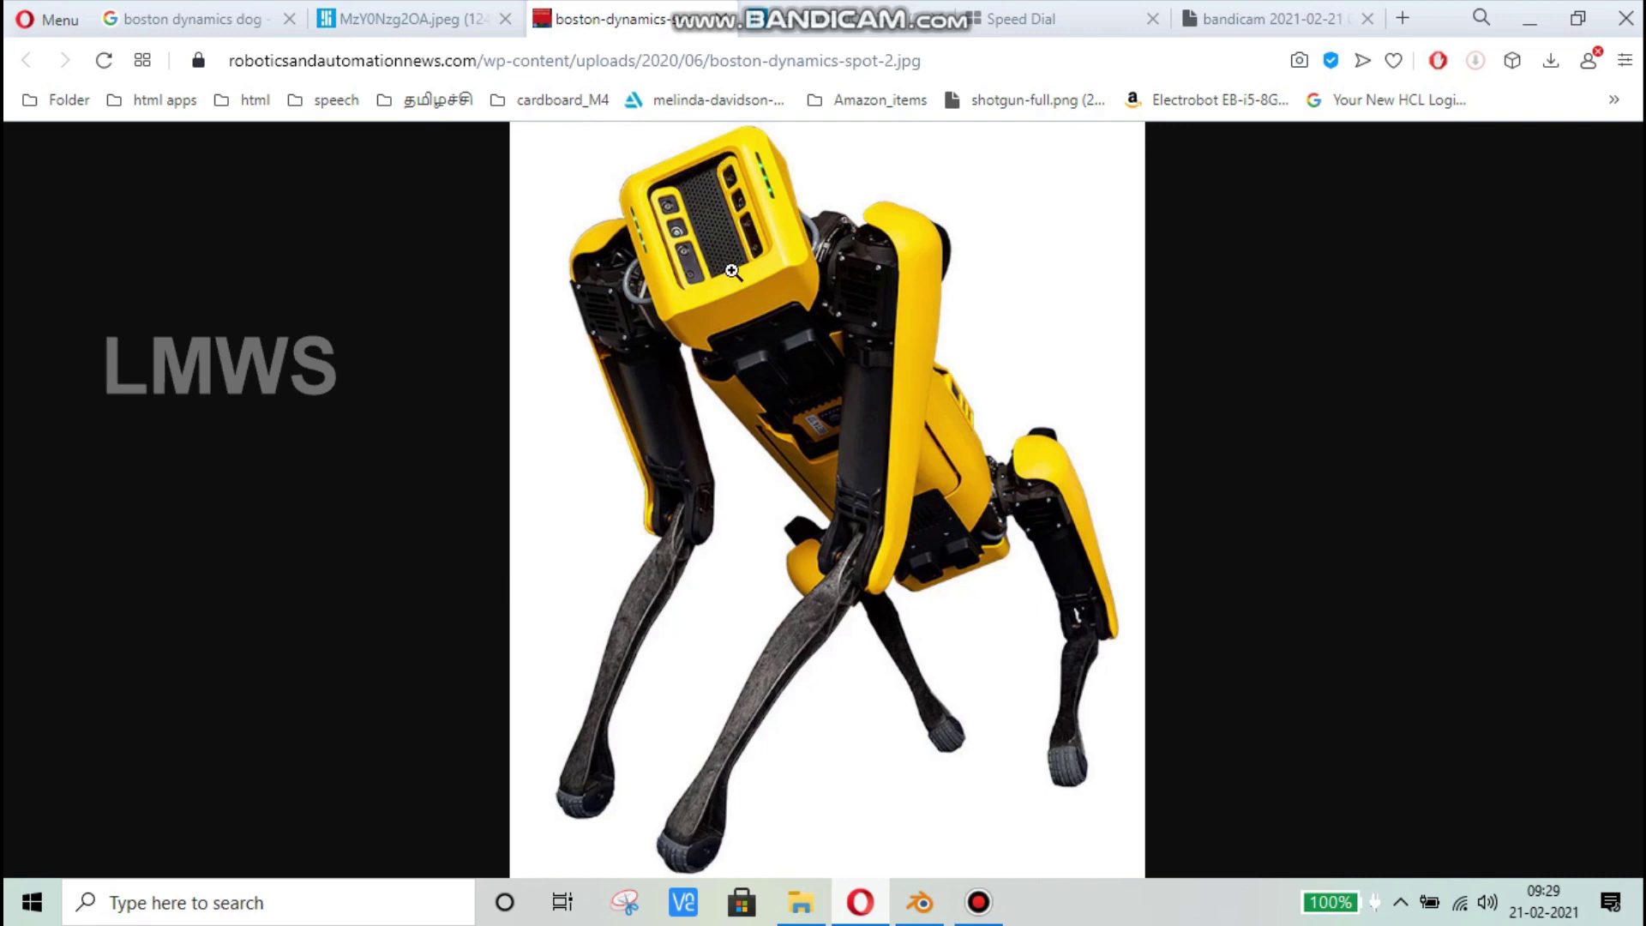
left_click(919, 902)
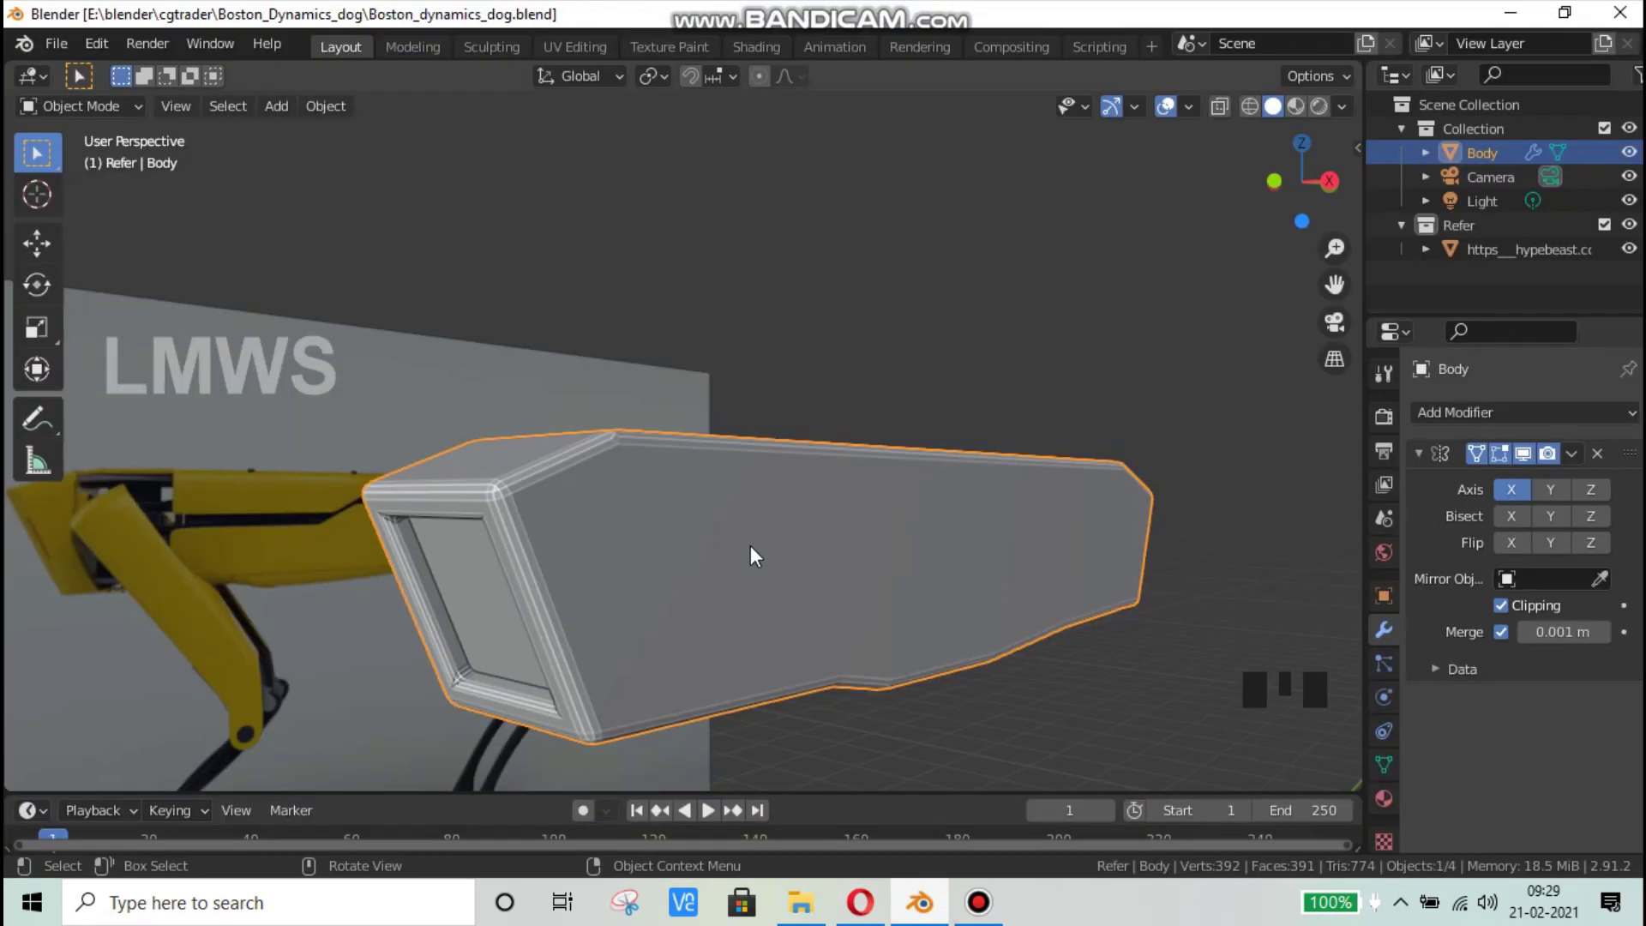
scroll(609, 631, "down", 2)
middle_click_drag(609, 631, 868, 588)
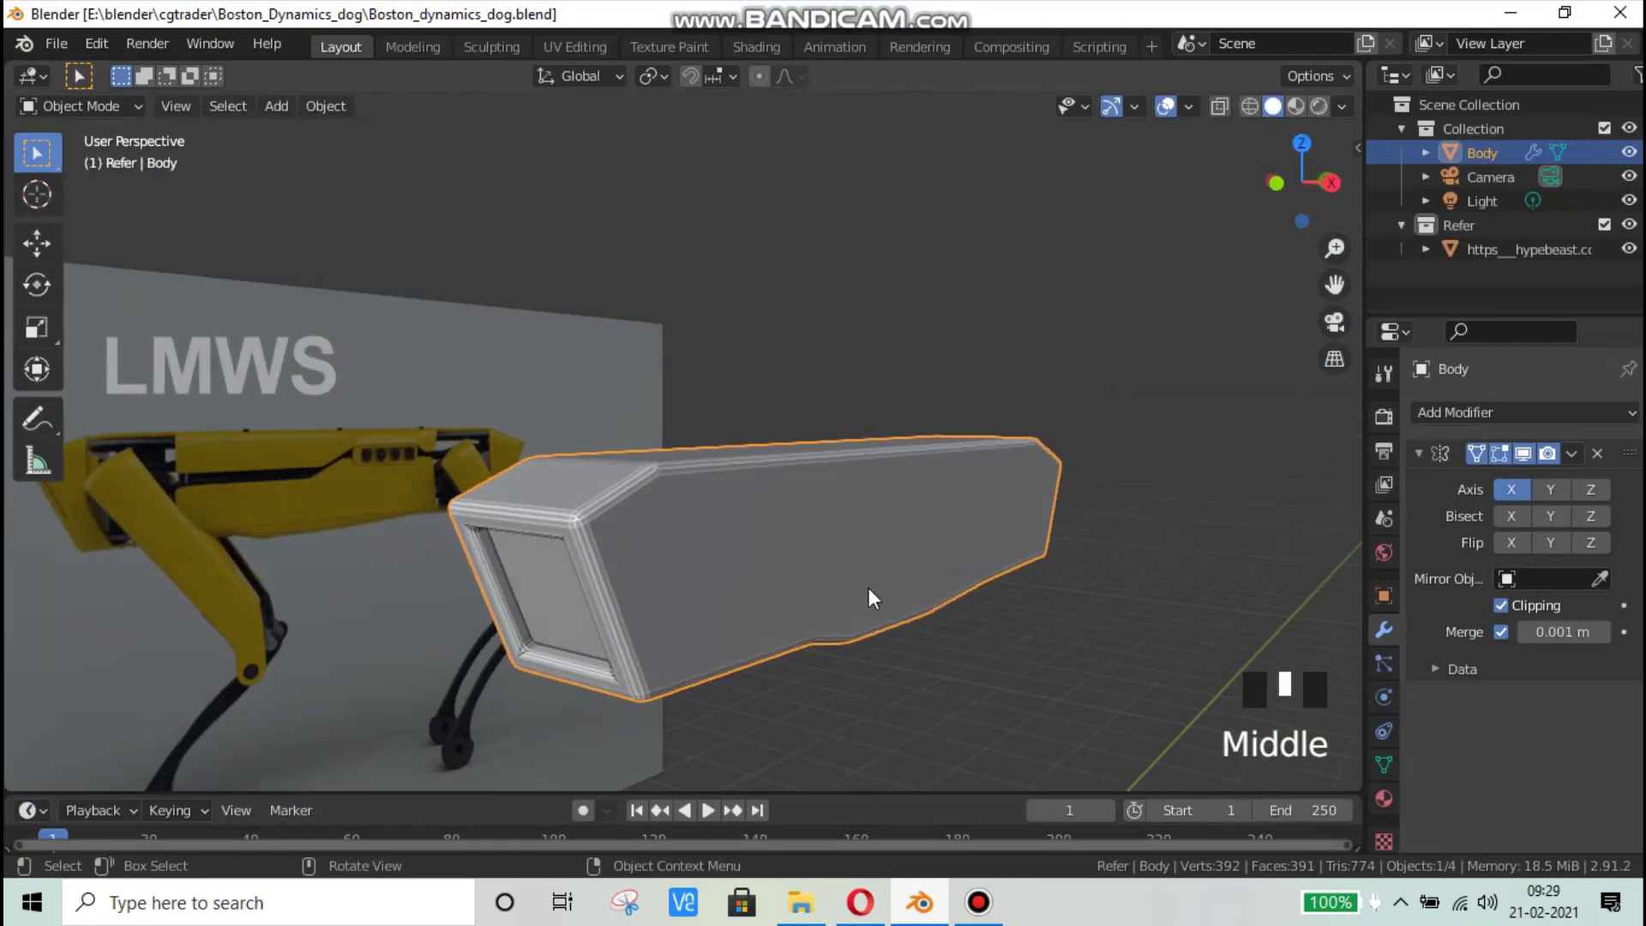
key("alt+Tab")
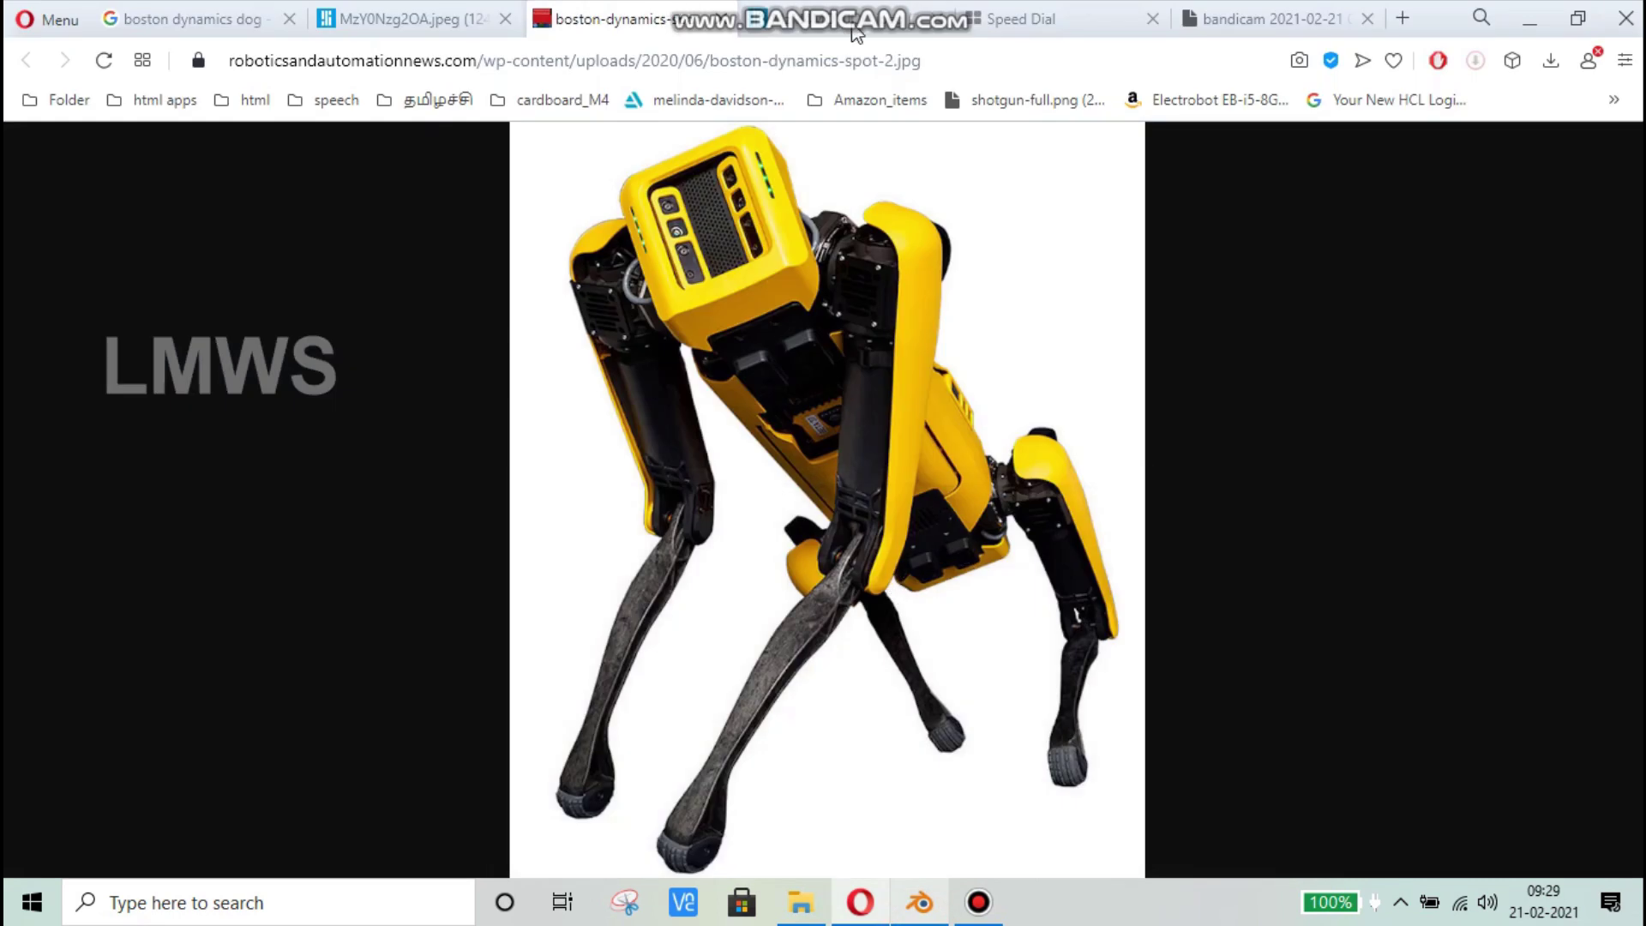
left_click(770, 26)
left_click(434, 15)
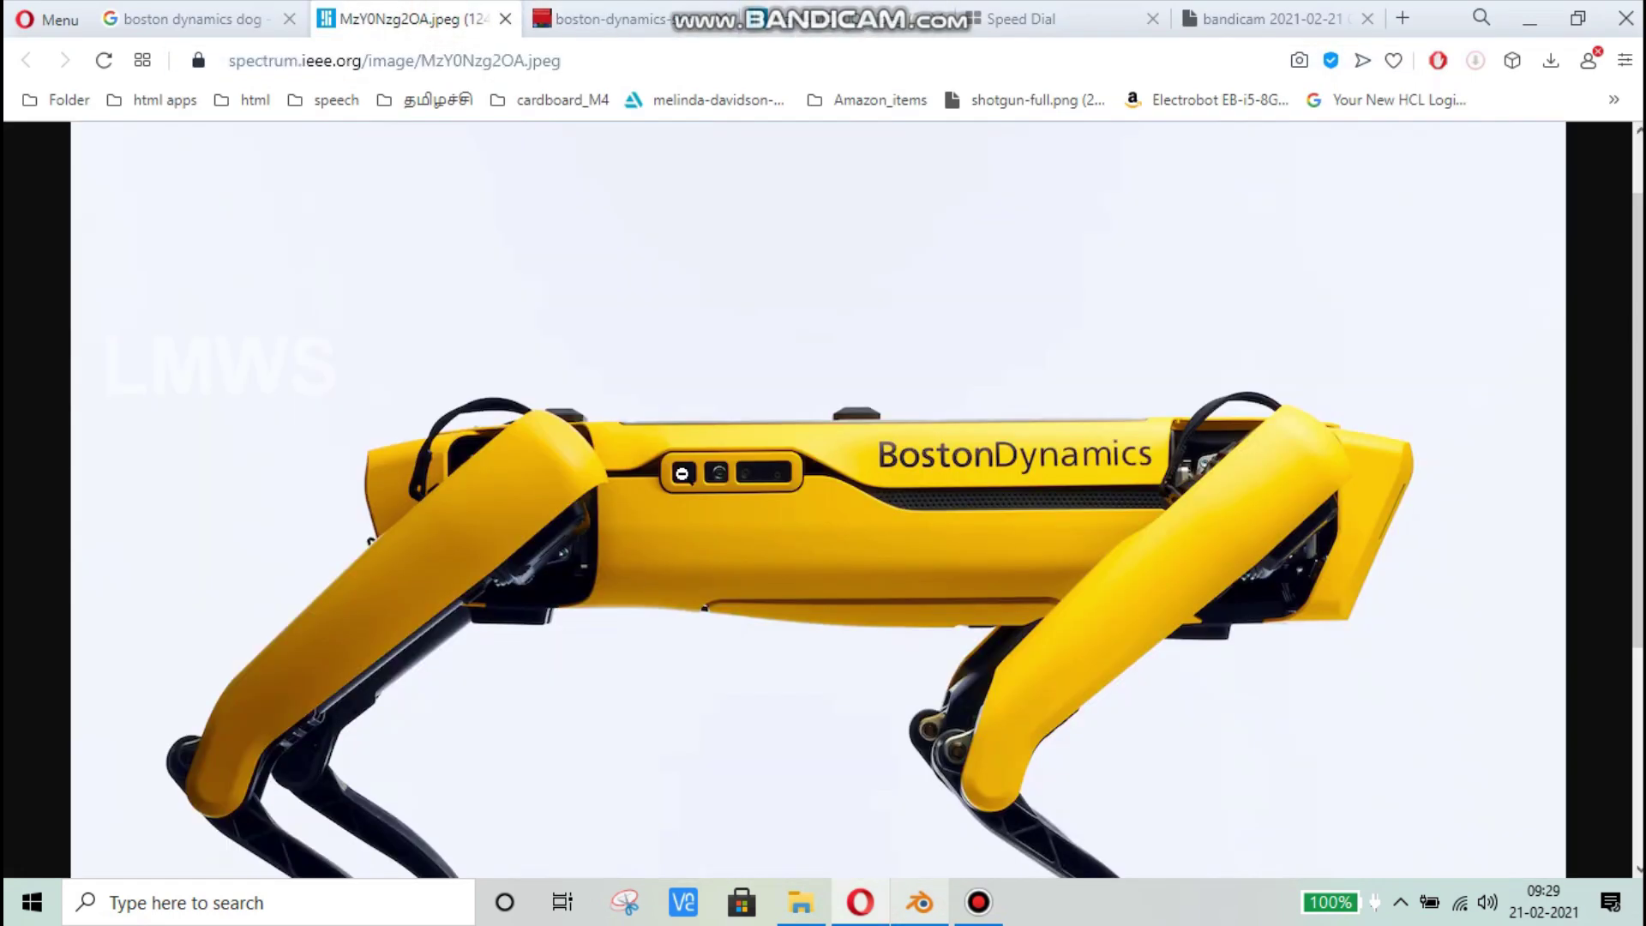
Step: Back in Blender, add a centred lengthwise loop cut along the Body's sides in Edit Mode
left_click(919, 902)
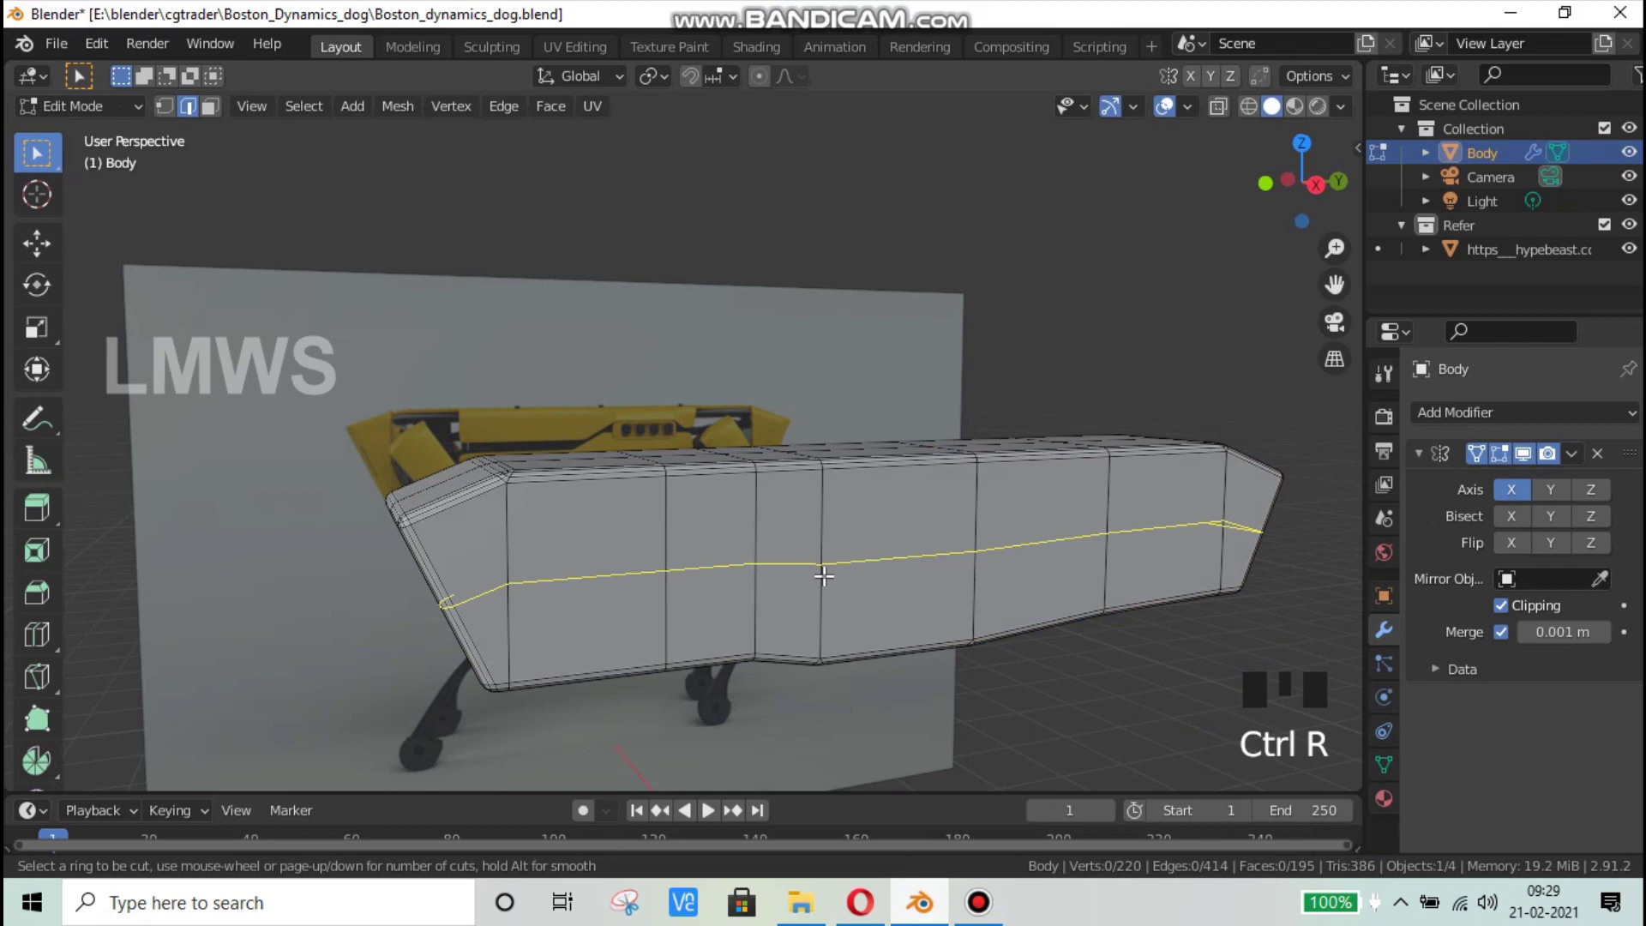
left_click(823, 575)
right_click(925, 612)
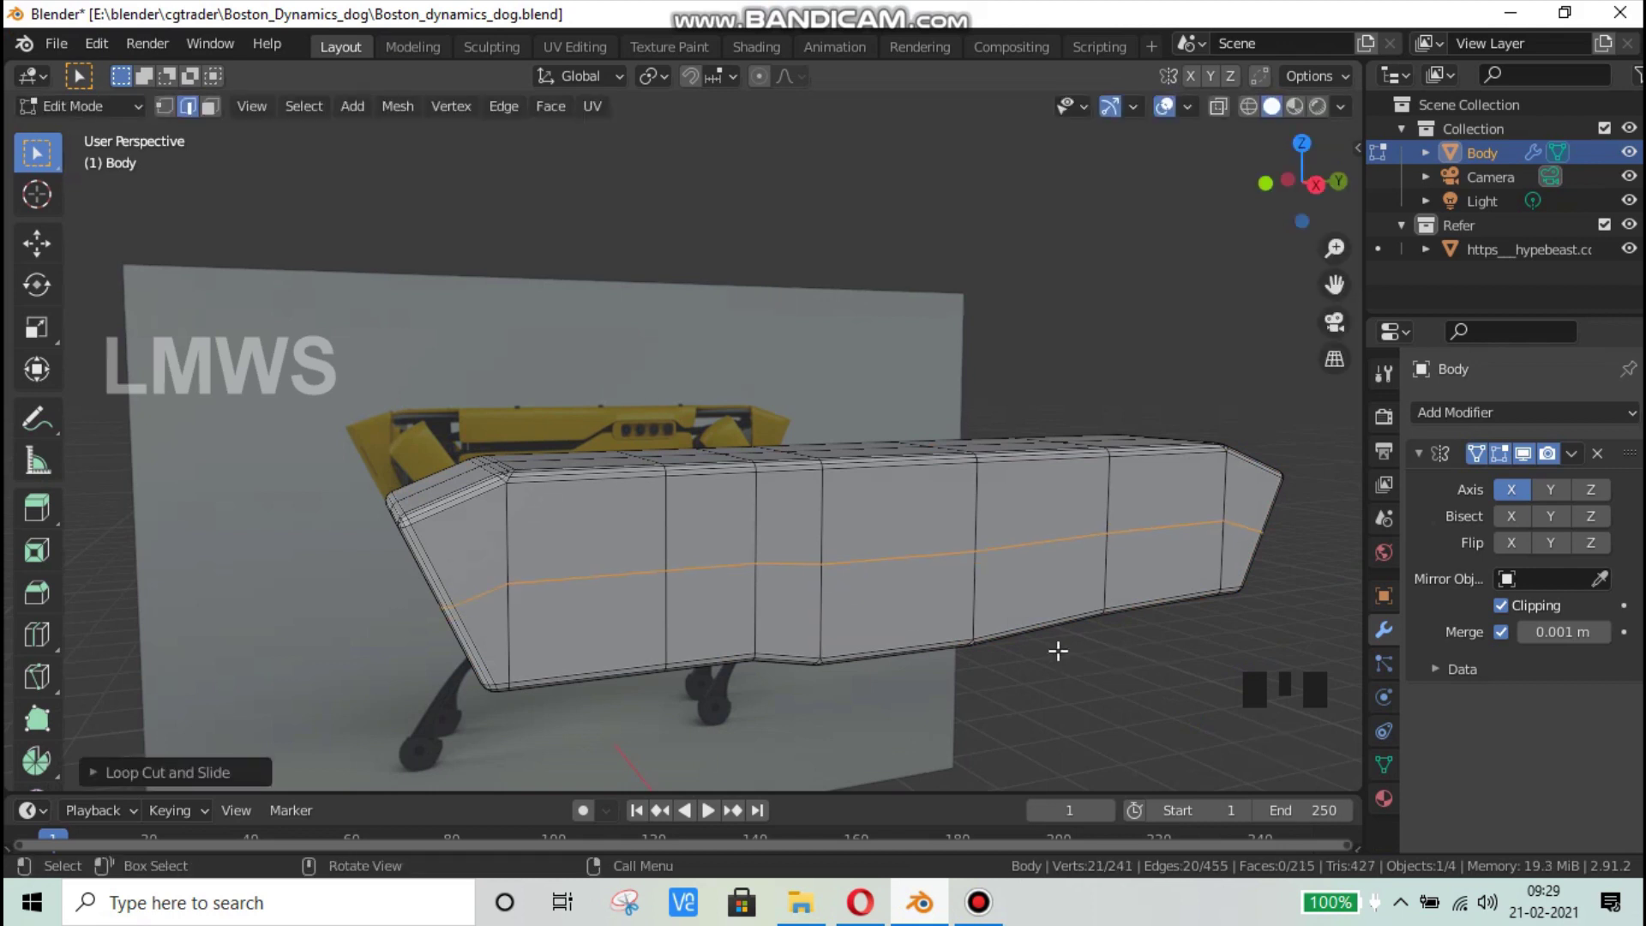
middle_click_drag(1058, 651, 775, 589)
scroll(654, 551, "down", 2)
middle_click_drag(655, 552, 842, 586)
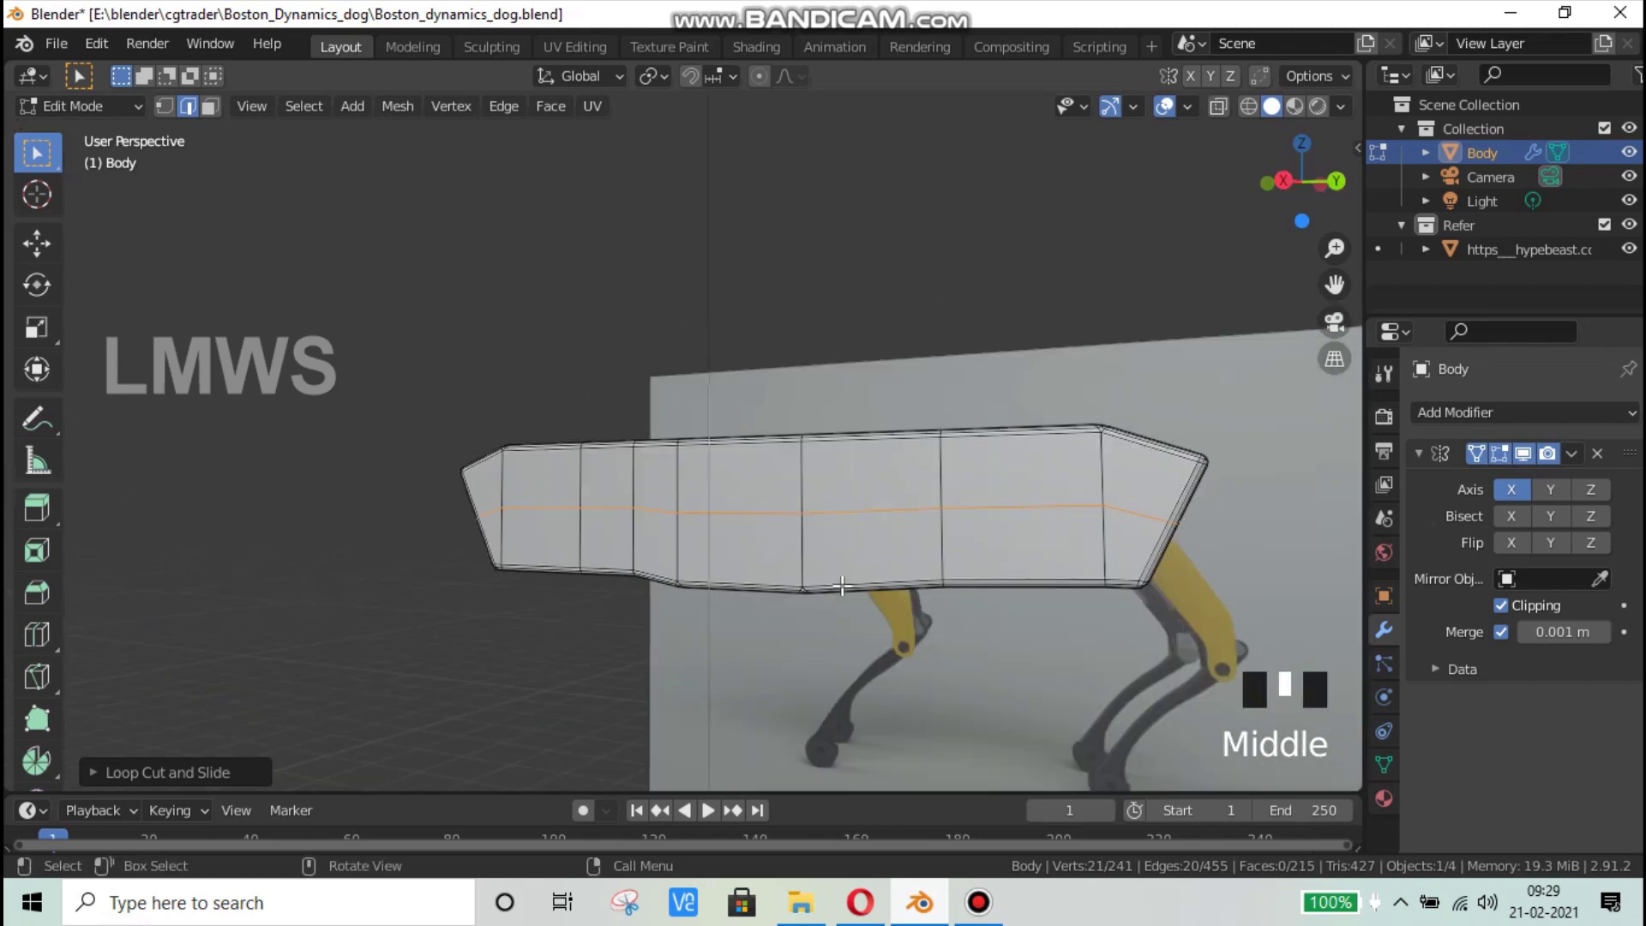
Step: Show the Body in Right orthographic view with X-ray enabled over the reference image
key("KP_3")
scroll(842, 586, "up", 2)
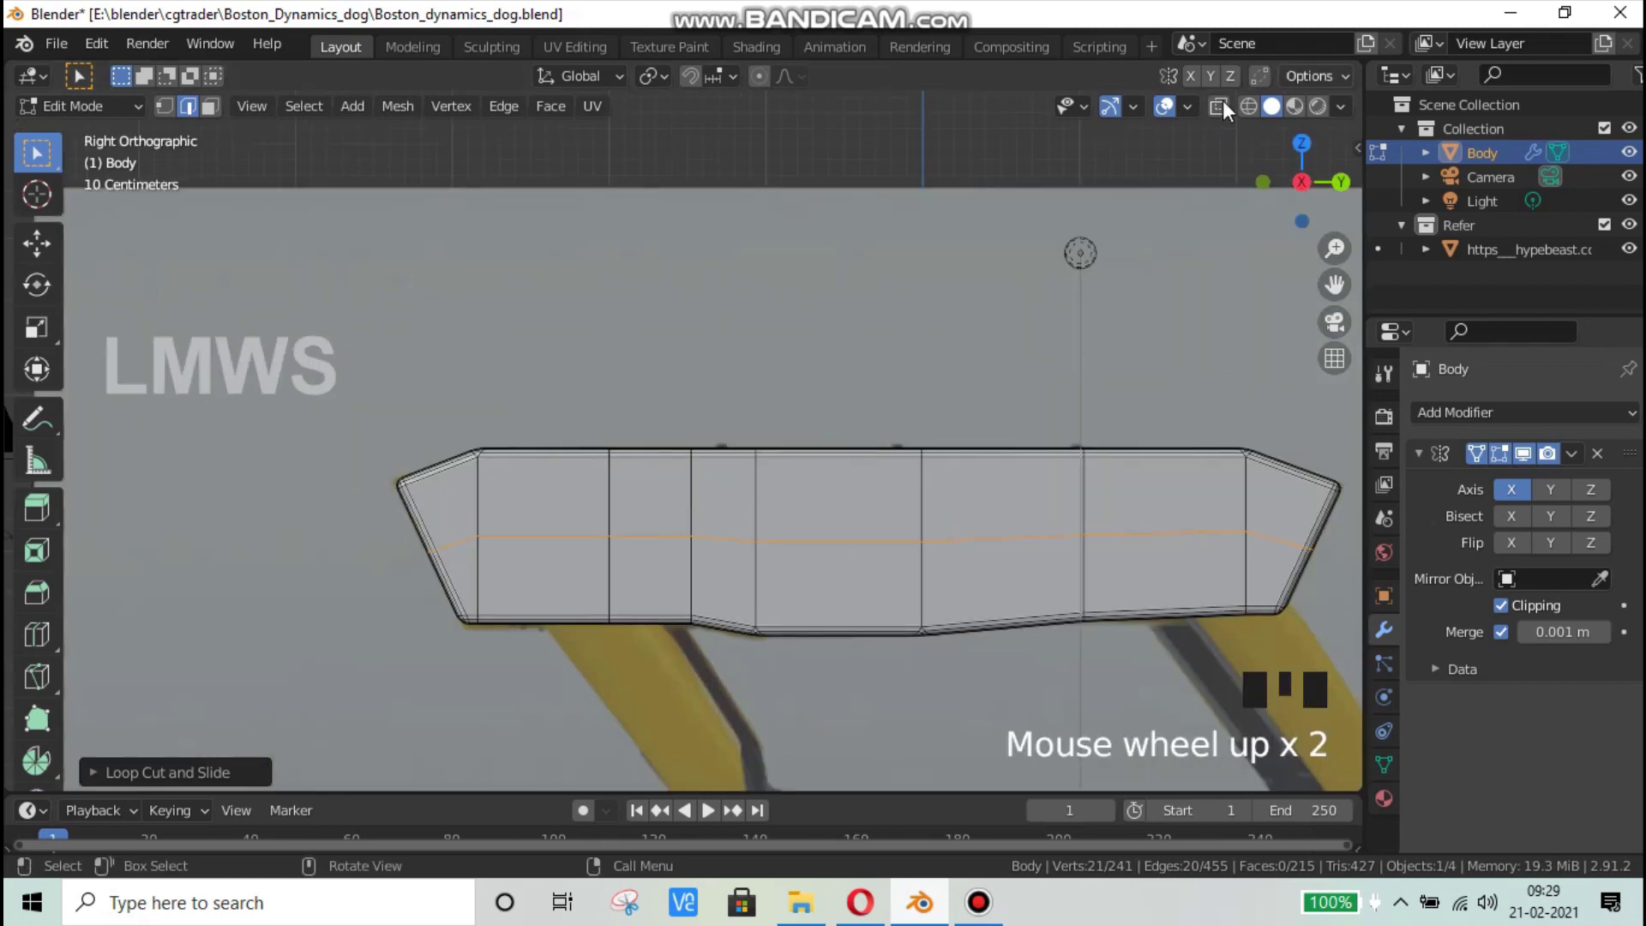
left_click(1218, 105)
scroll(749, 574, "up", 2)
scroll(753, 582, "down", 2)
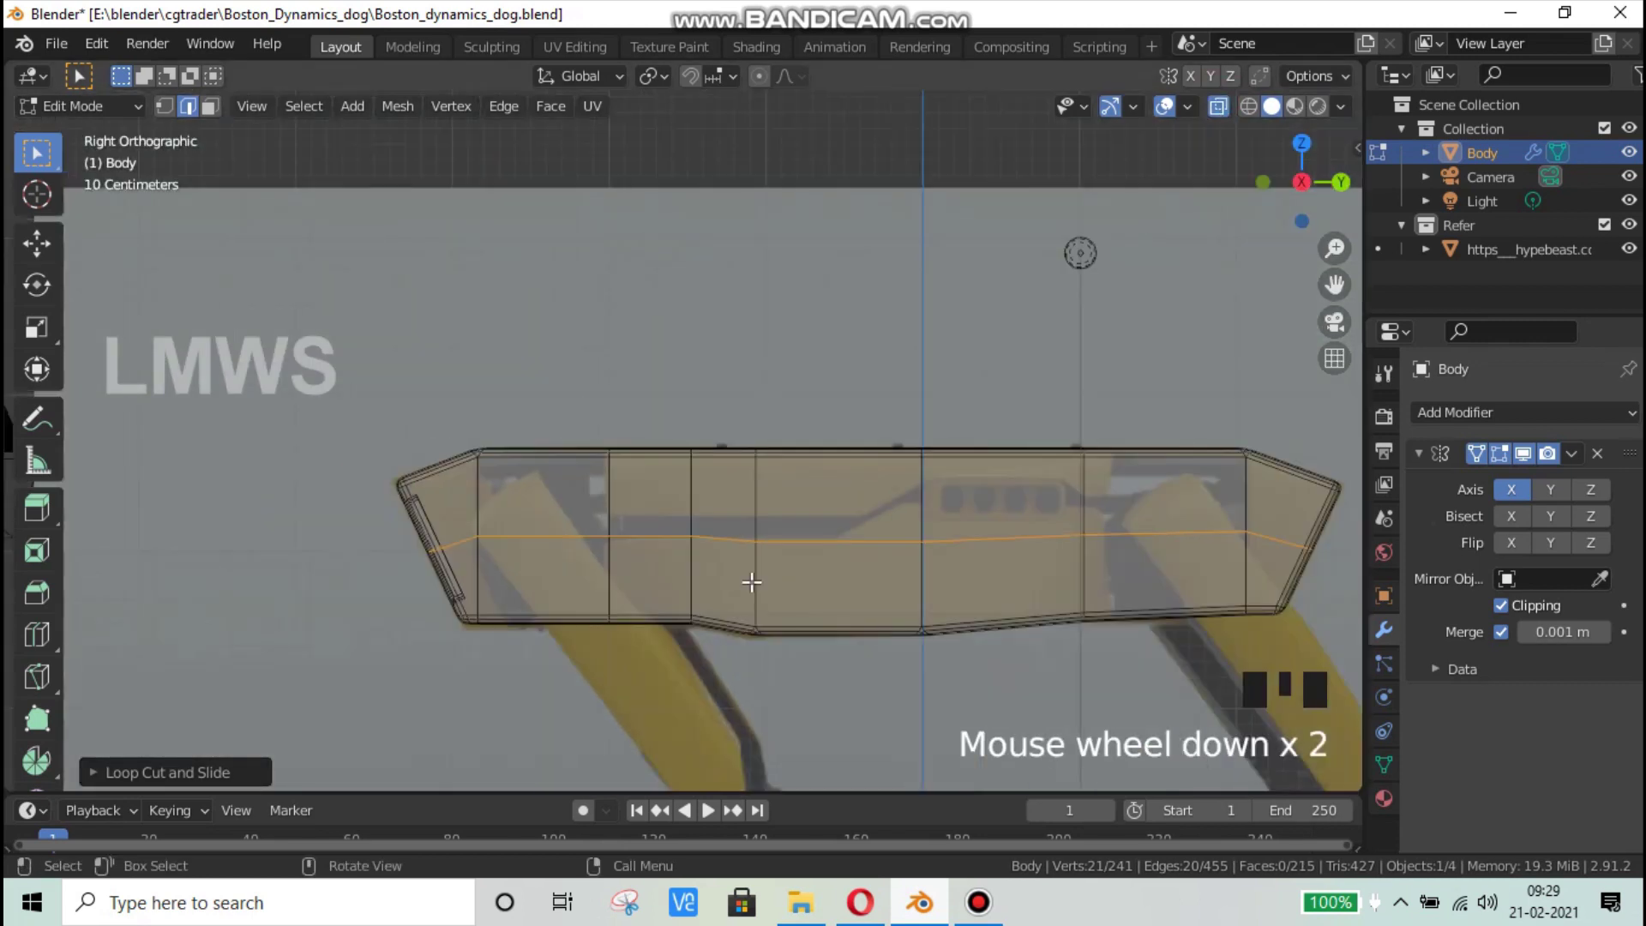
Step: Save the file and switch the Body's mesh editing to vertex selection
scroll(598, 579, "up", 1)
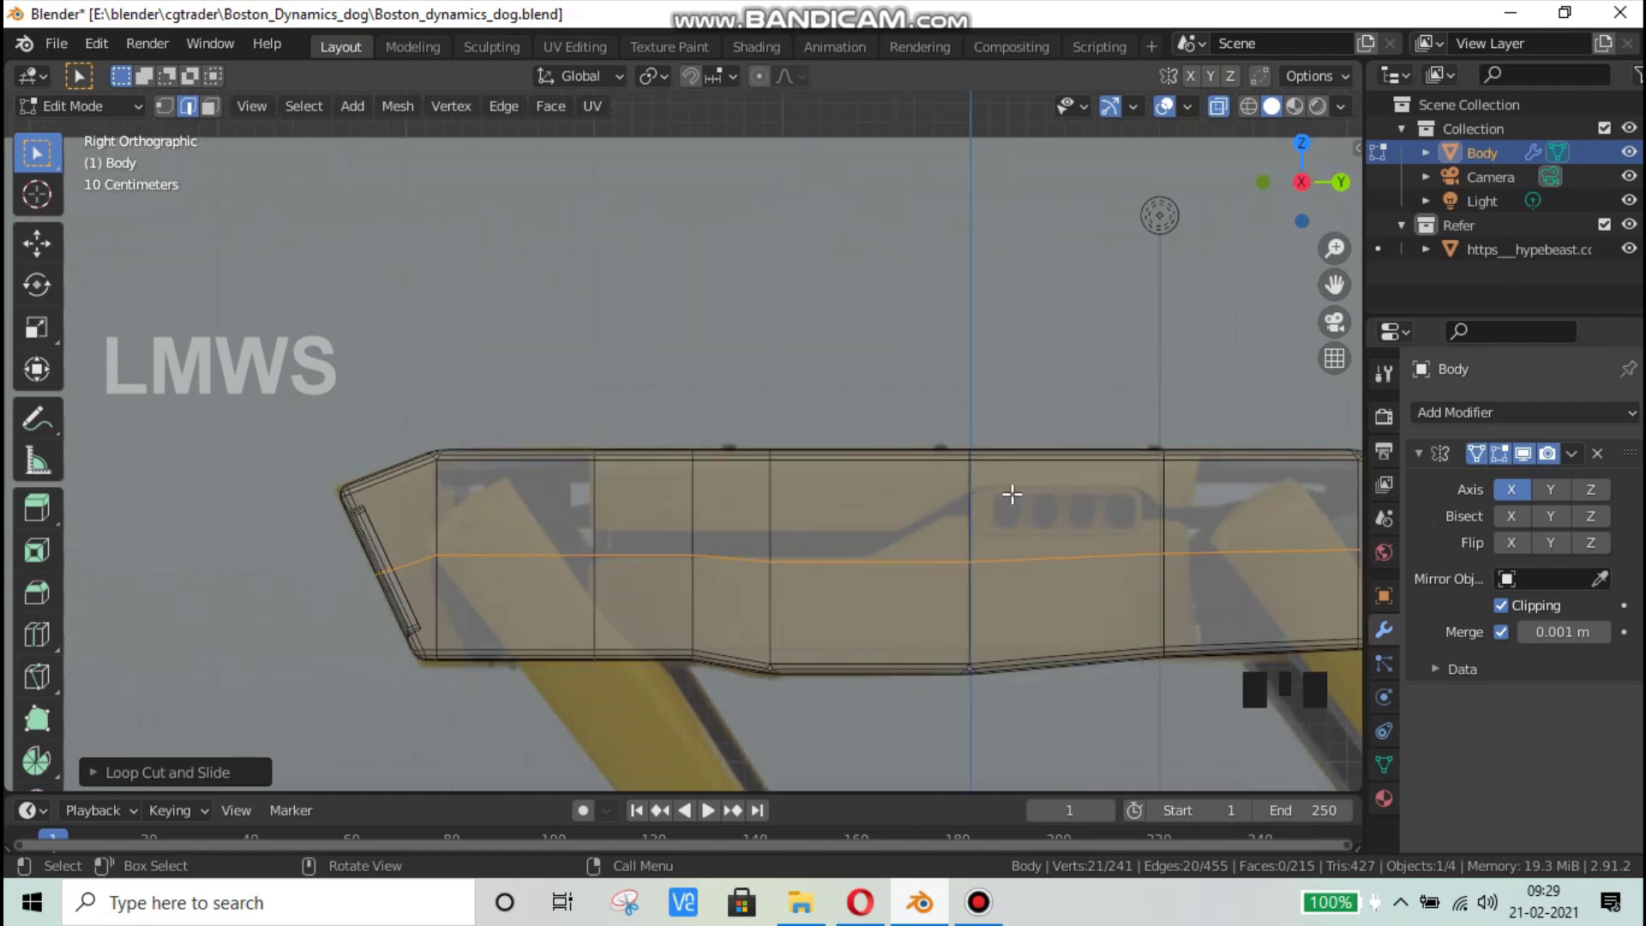
scroll(632, 581, "up", 2)
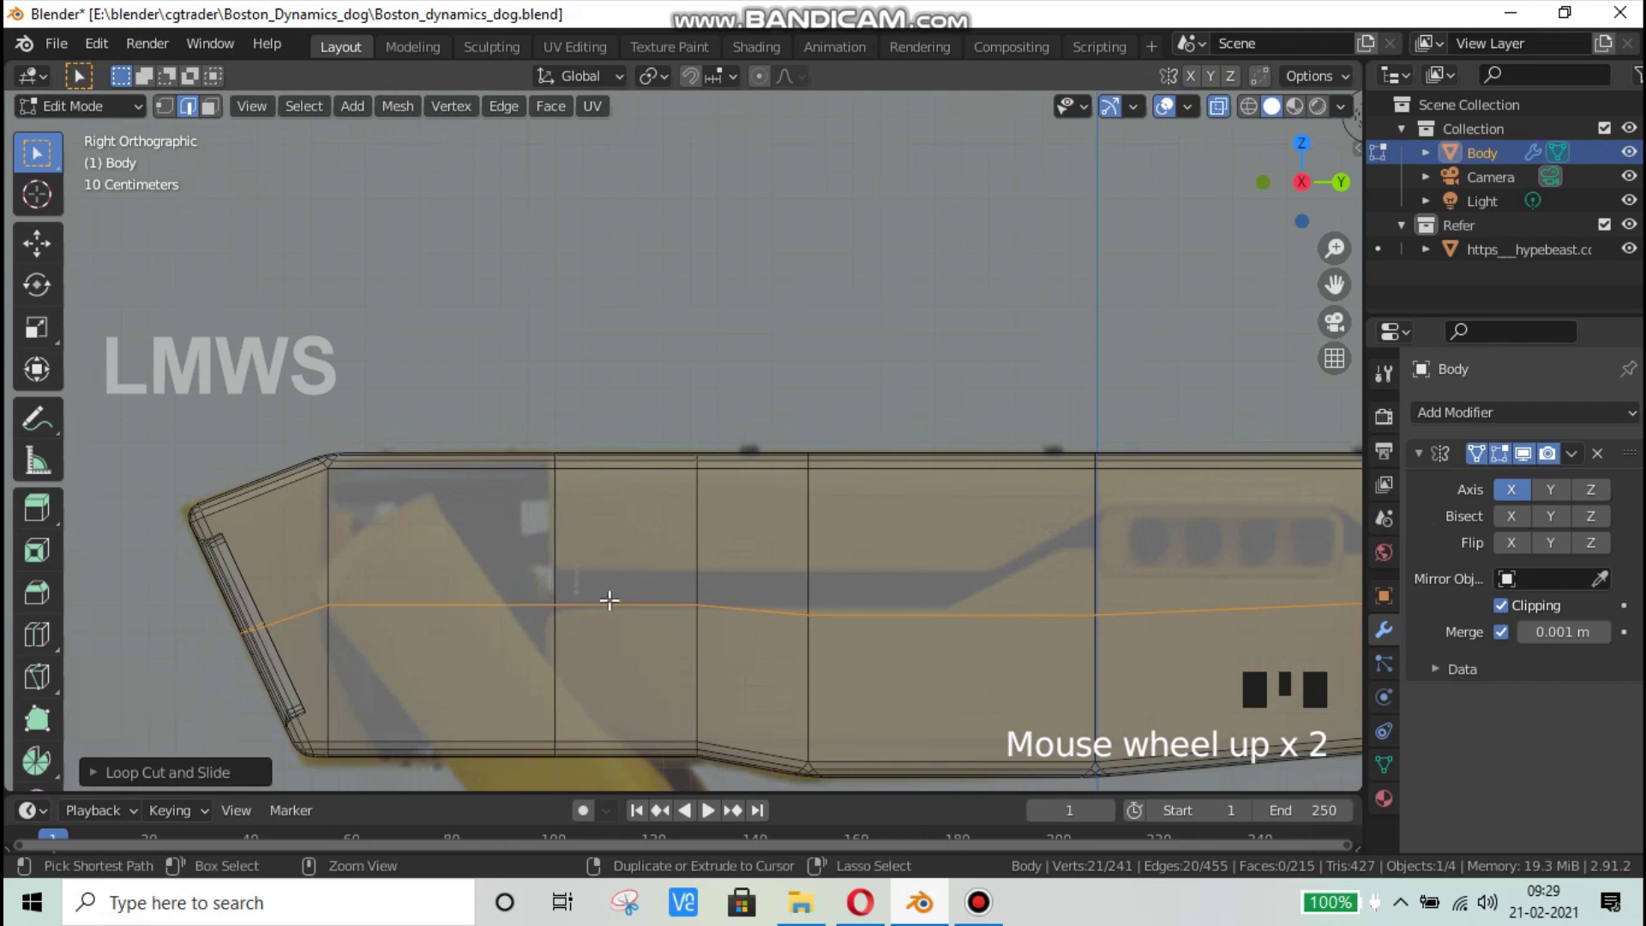
key("ctrl+s")
key("ctrl+s")
key("ctrl+s")
left_click(165, 106)
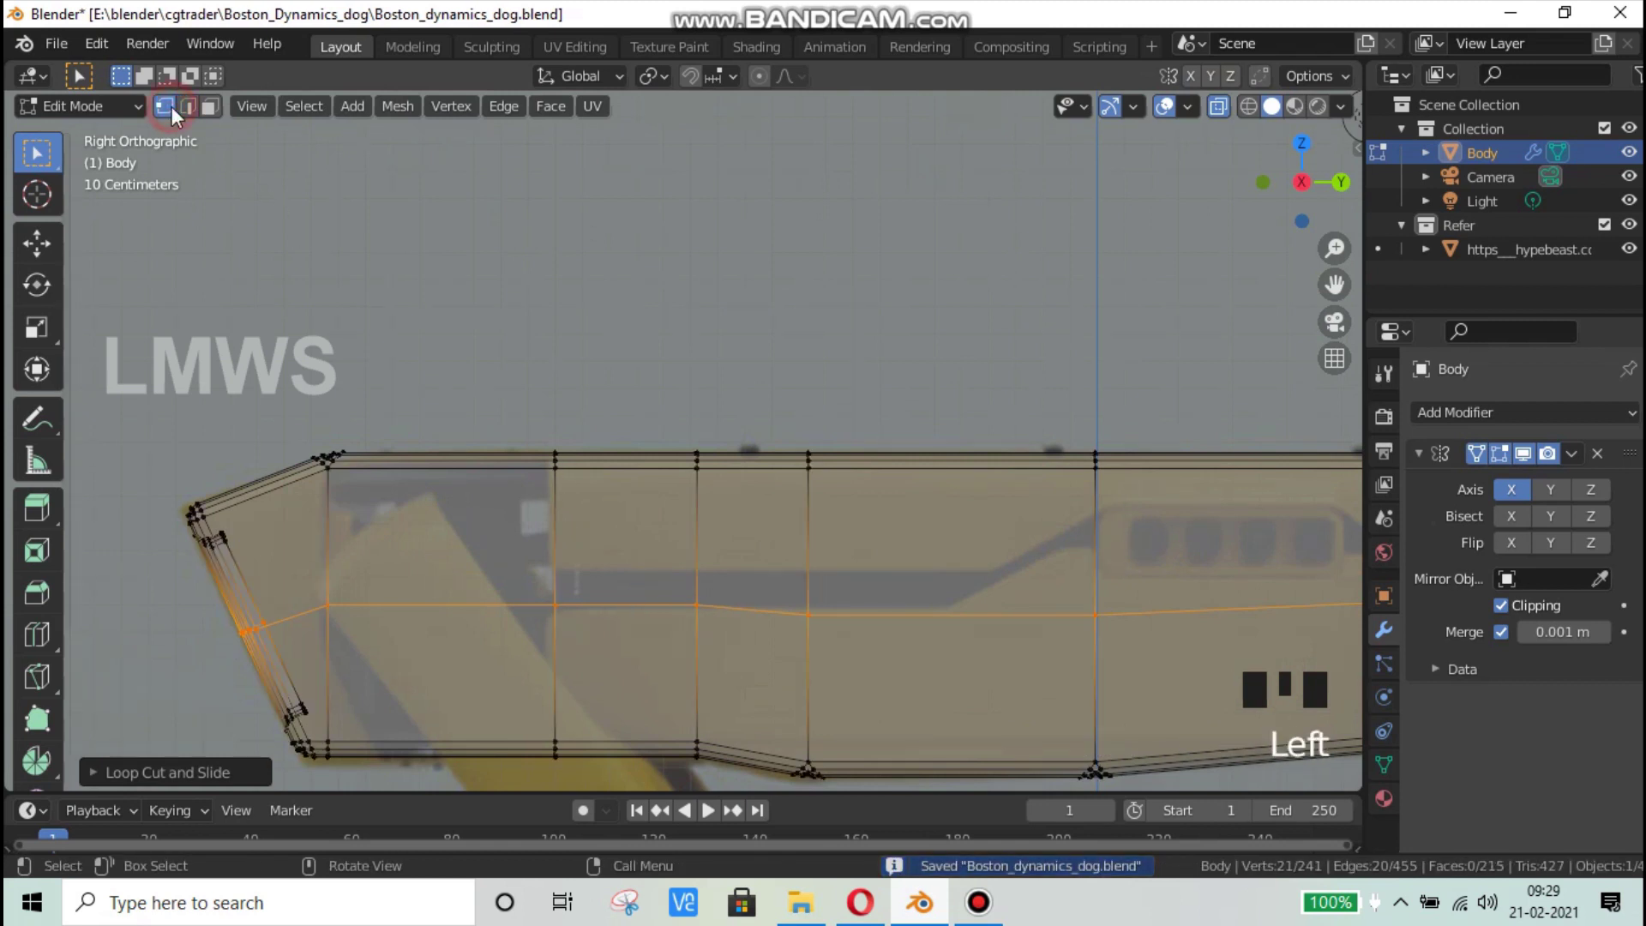
left_click_drag(777, 647, 889, 581)
scroll(966, 652, "down", 2)
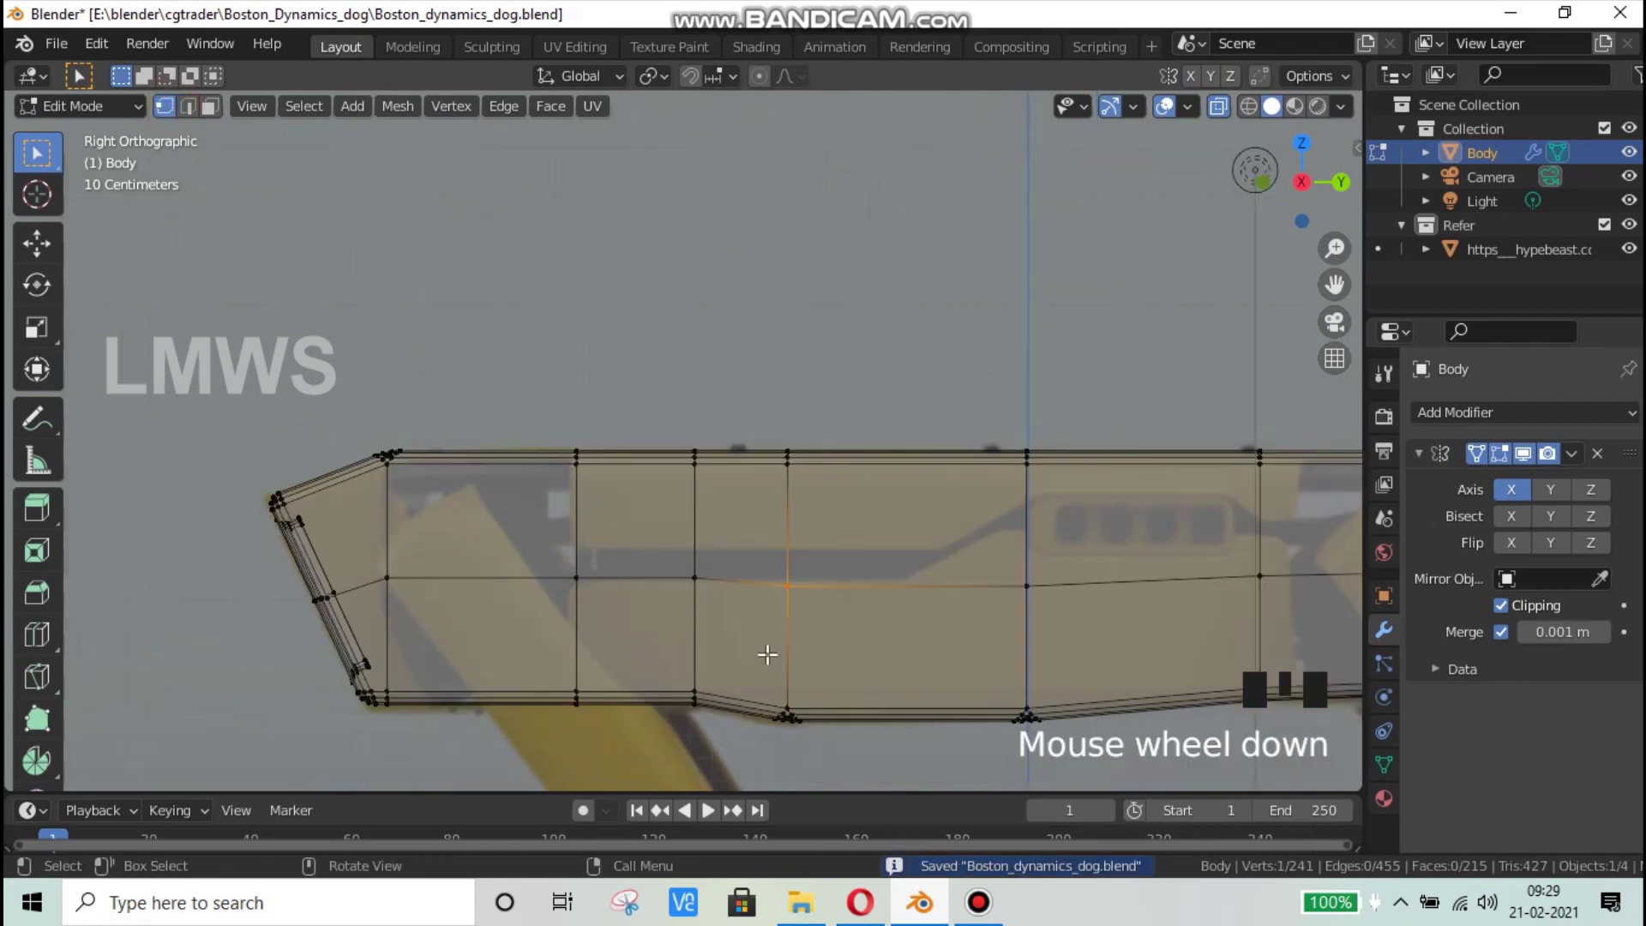
middle_click_drag(966, 652, 897, 677, "shift")
scroll(919, 625, "up", 1)
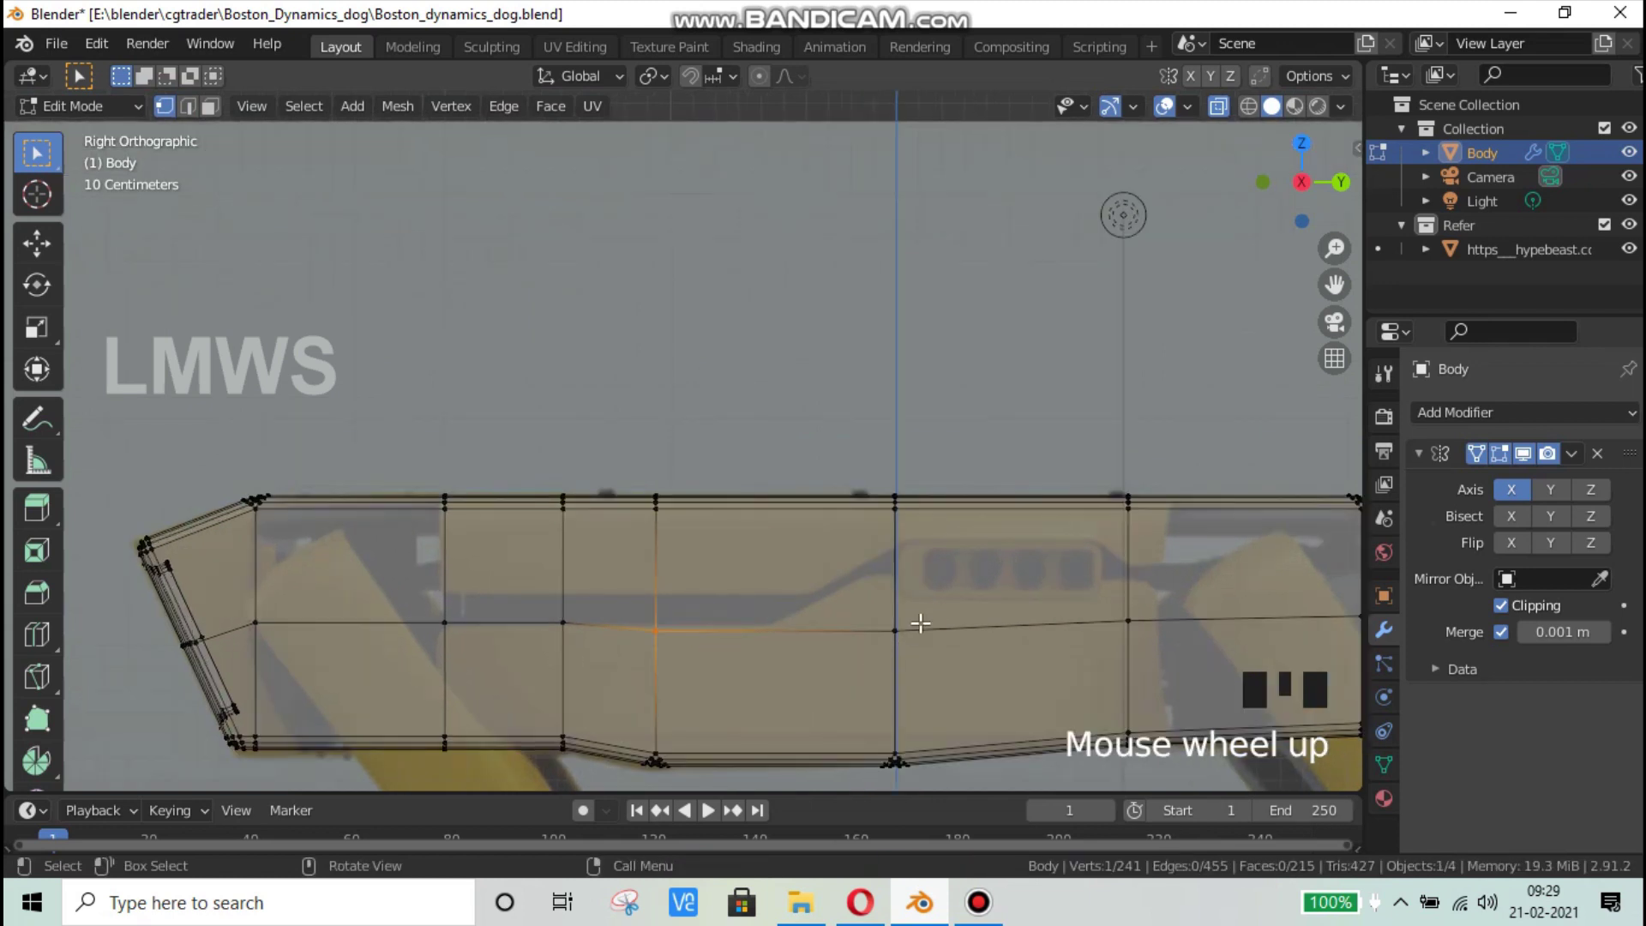
left_click_drag(937, 613, 887, 637)
key("g")
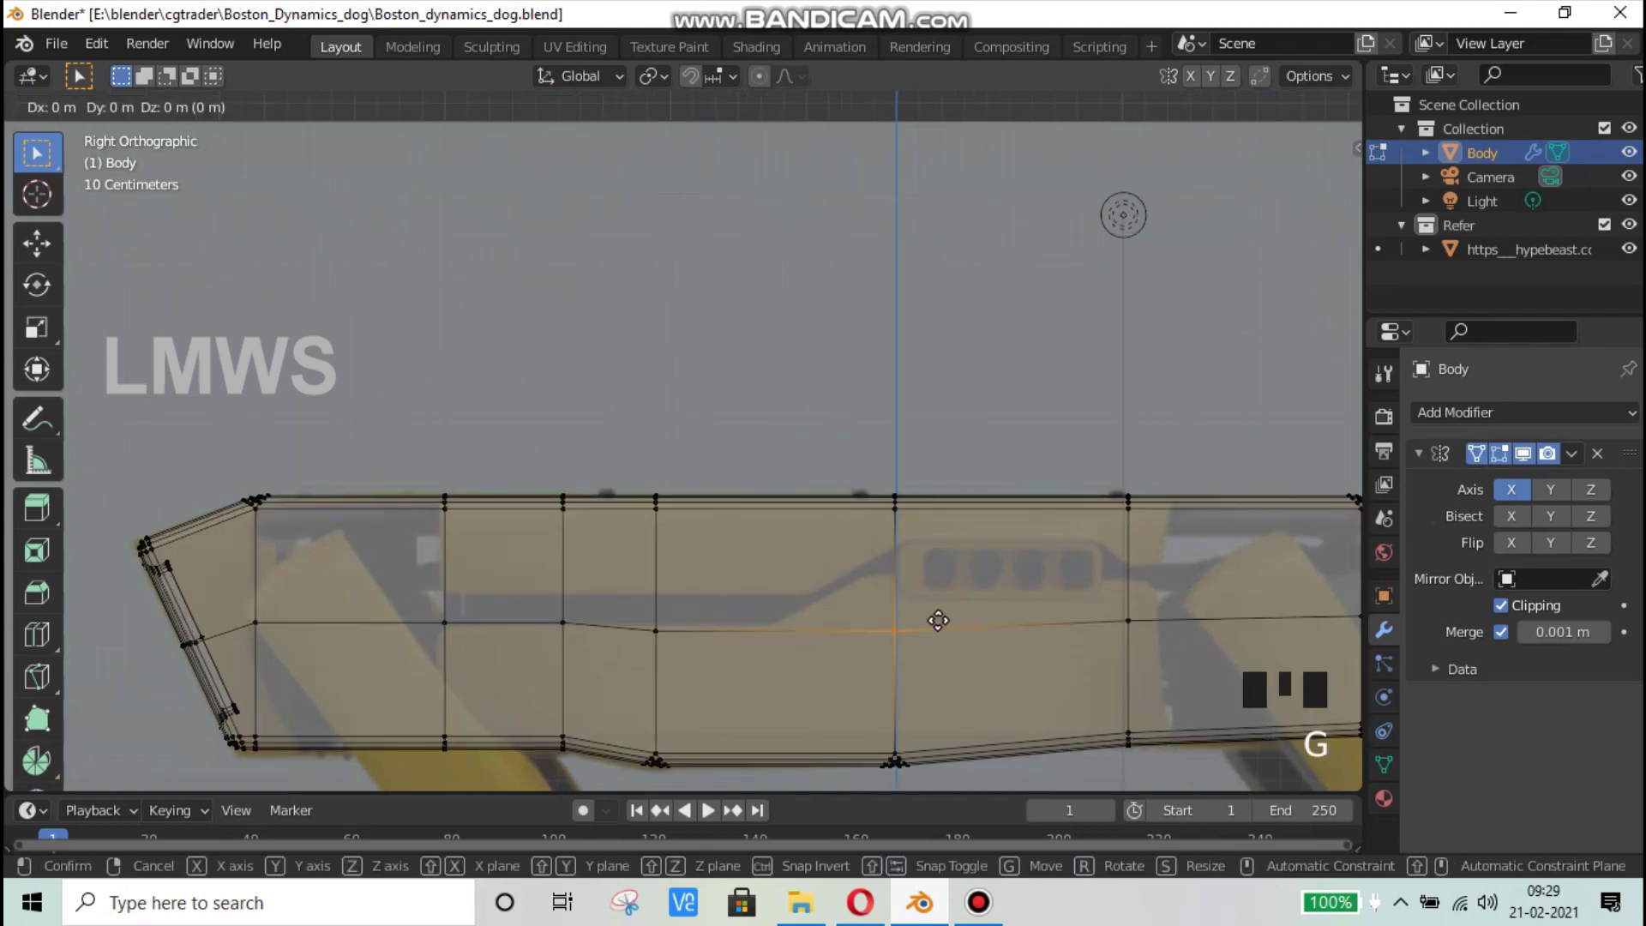
key("y")
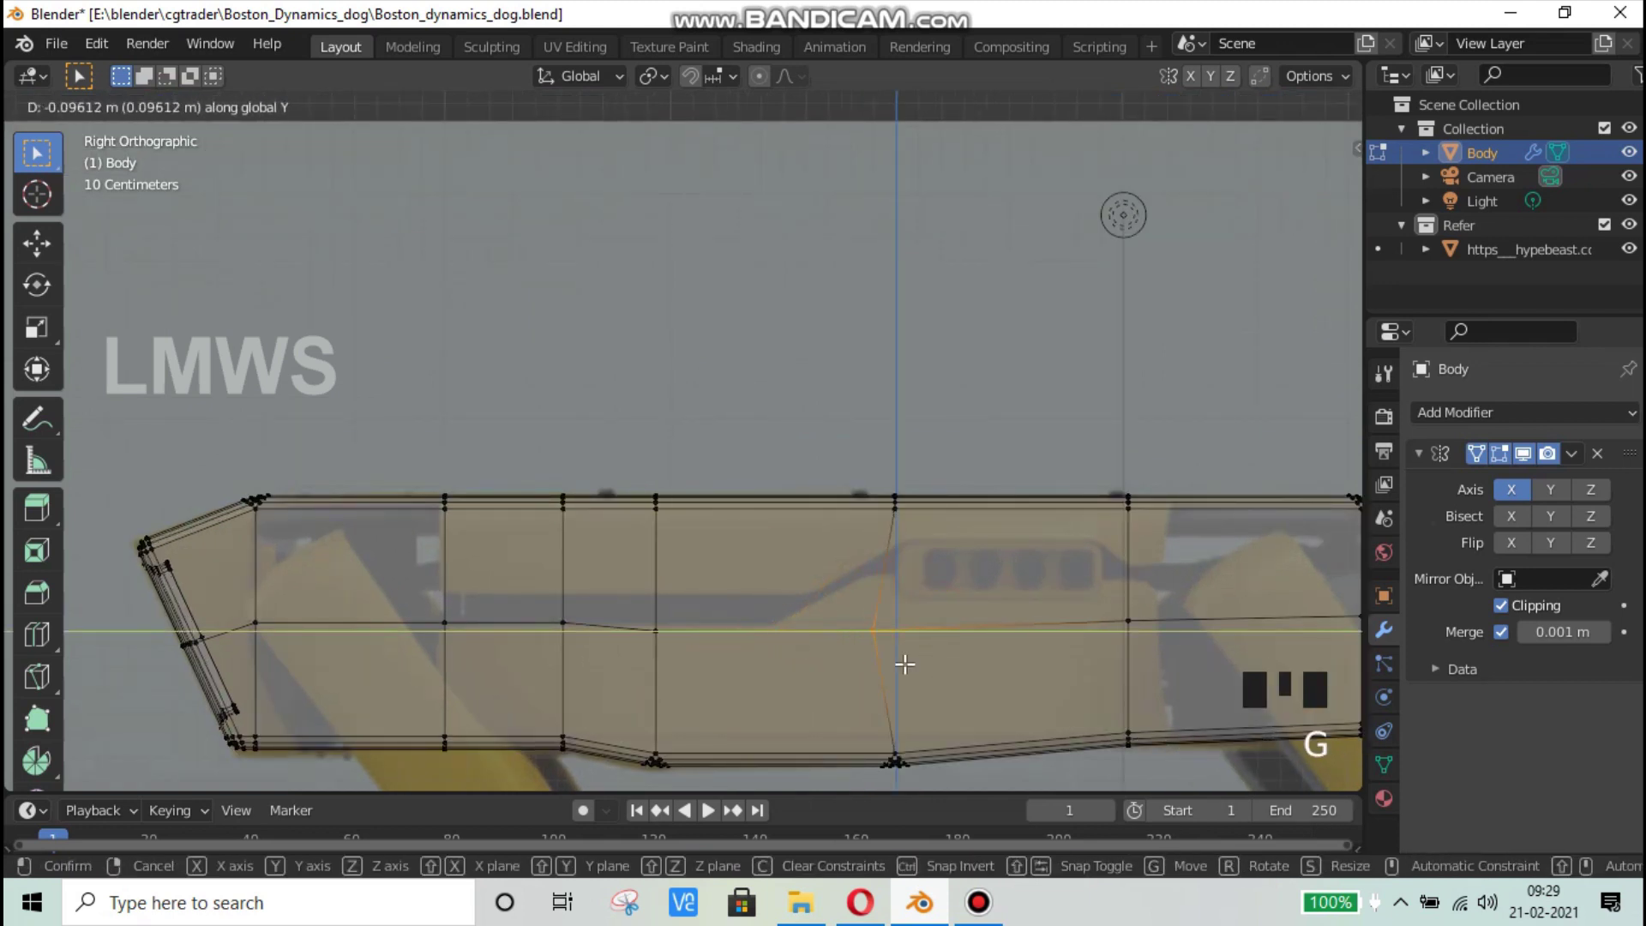
right_click(900, 662)
Step: Add a centred vertical loop cut to the Body in the section where the reference's dark side stripe starts sloping up
key("ctrl+r")
left_click(808, 491)
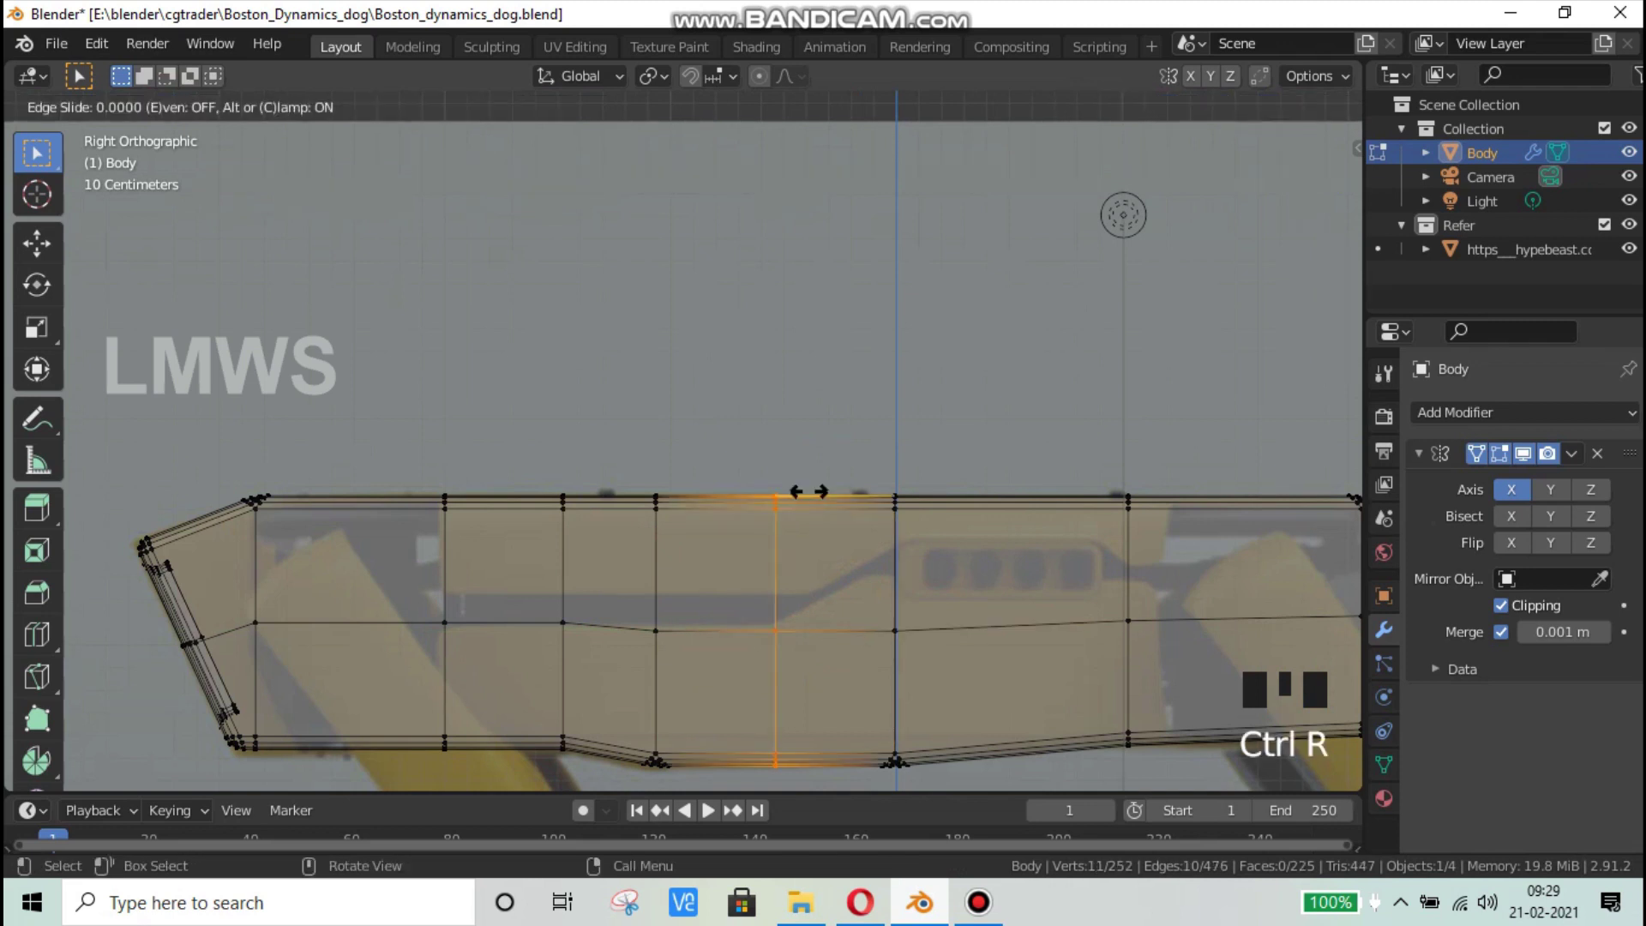
right_click(883, 660)
Step: Raise the two lengthwise-loop vertices flanking the reference's vent slots about 0.25 m along Z
left_click_drag(857, 666, 959, 590)
key("g")
key("z")
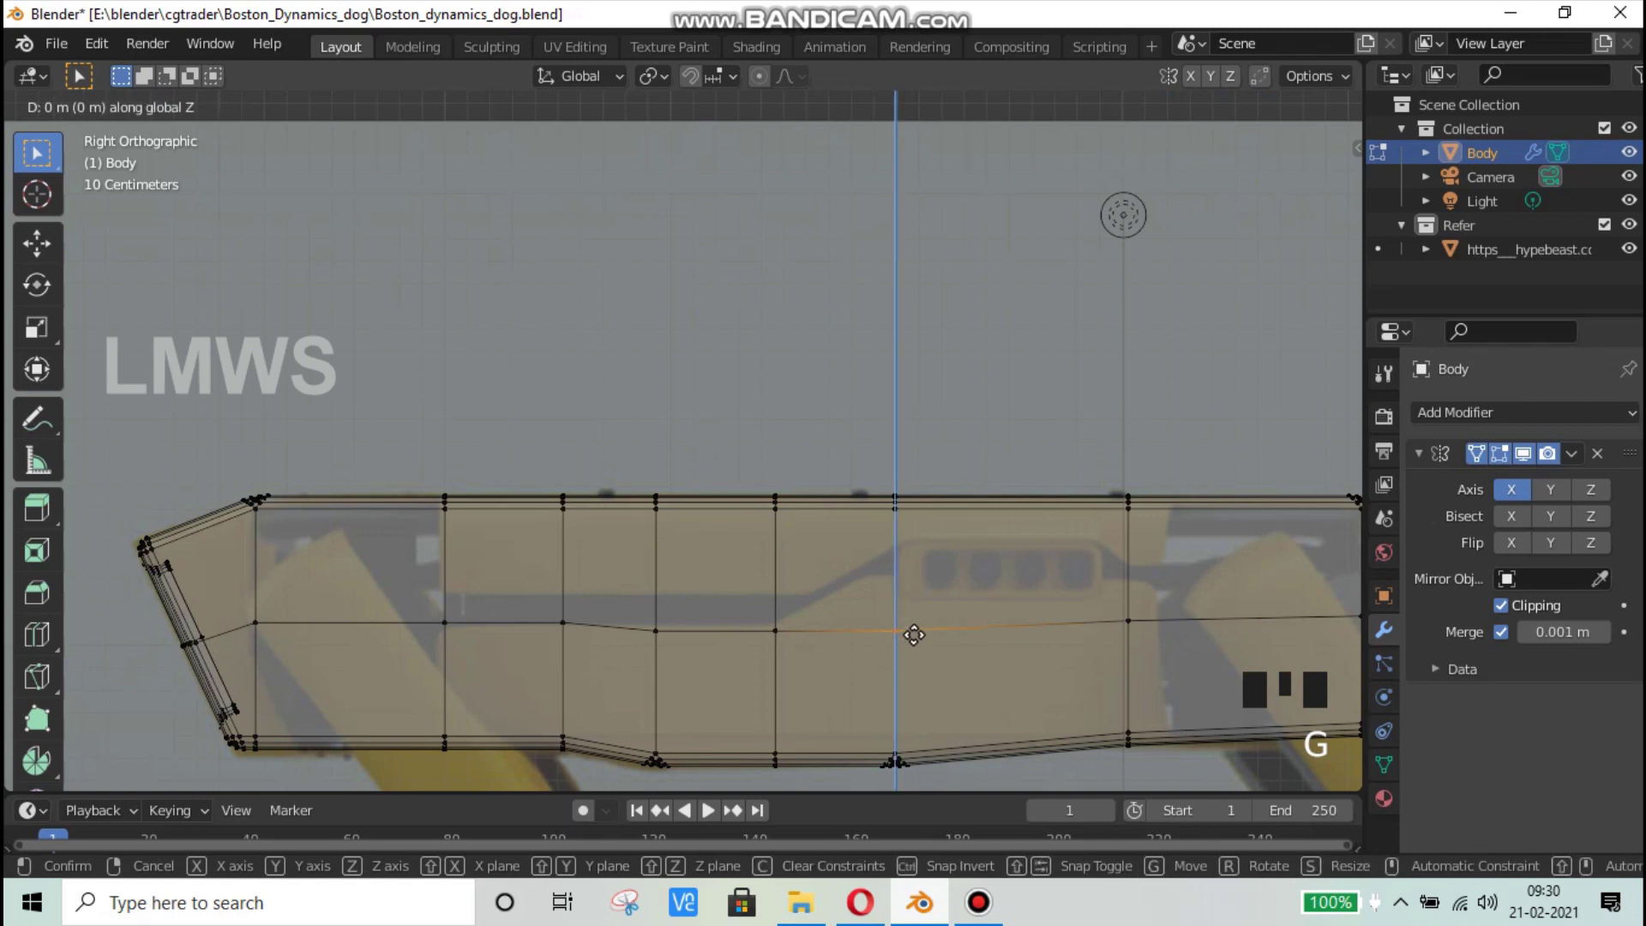
right_click(900, 656)
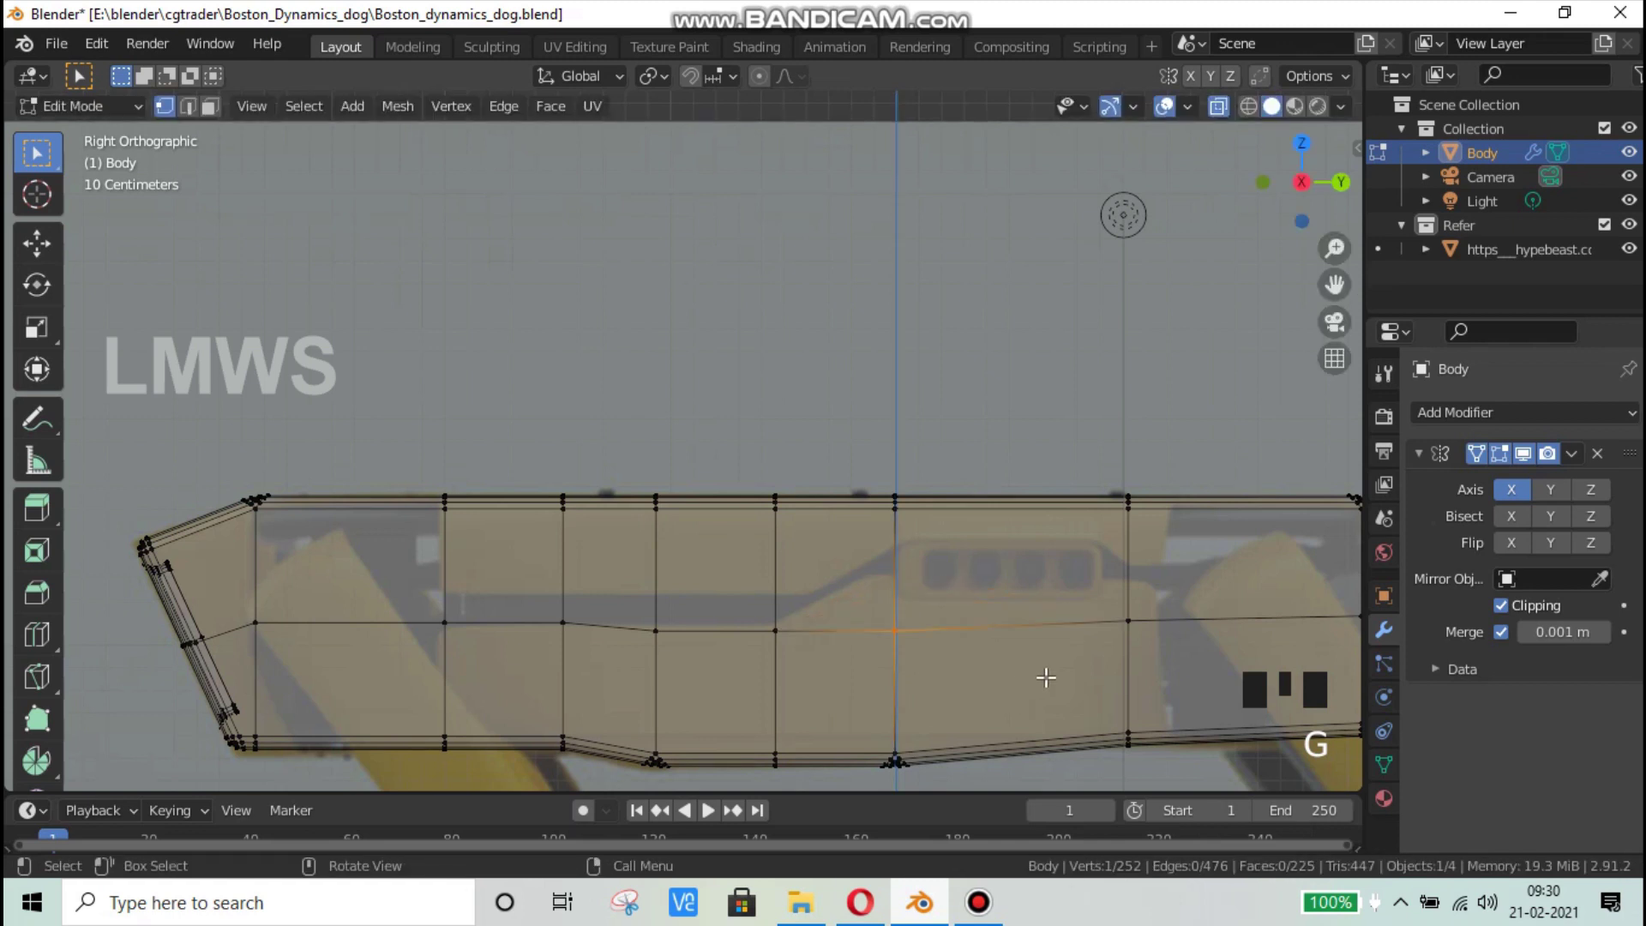
left_click(1047, 680, "shift")
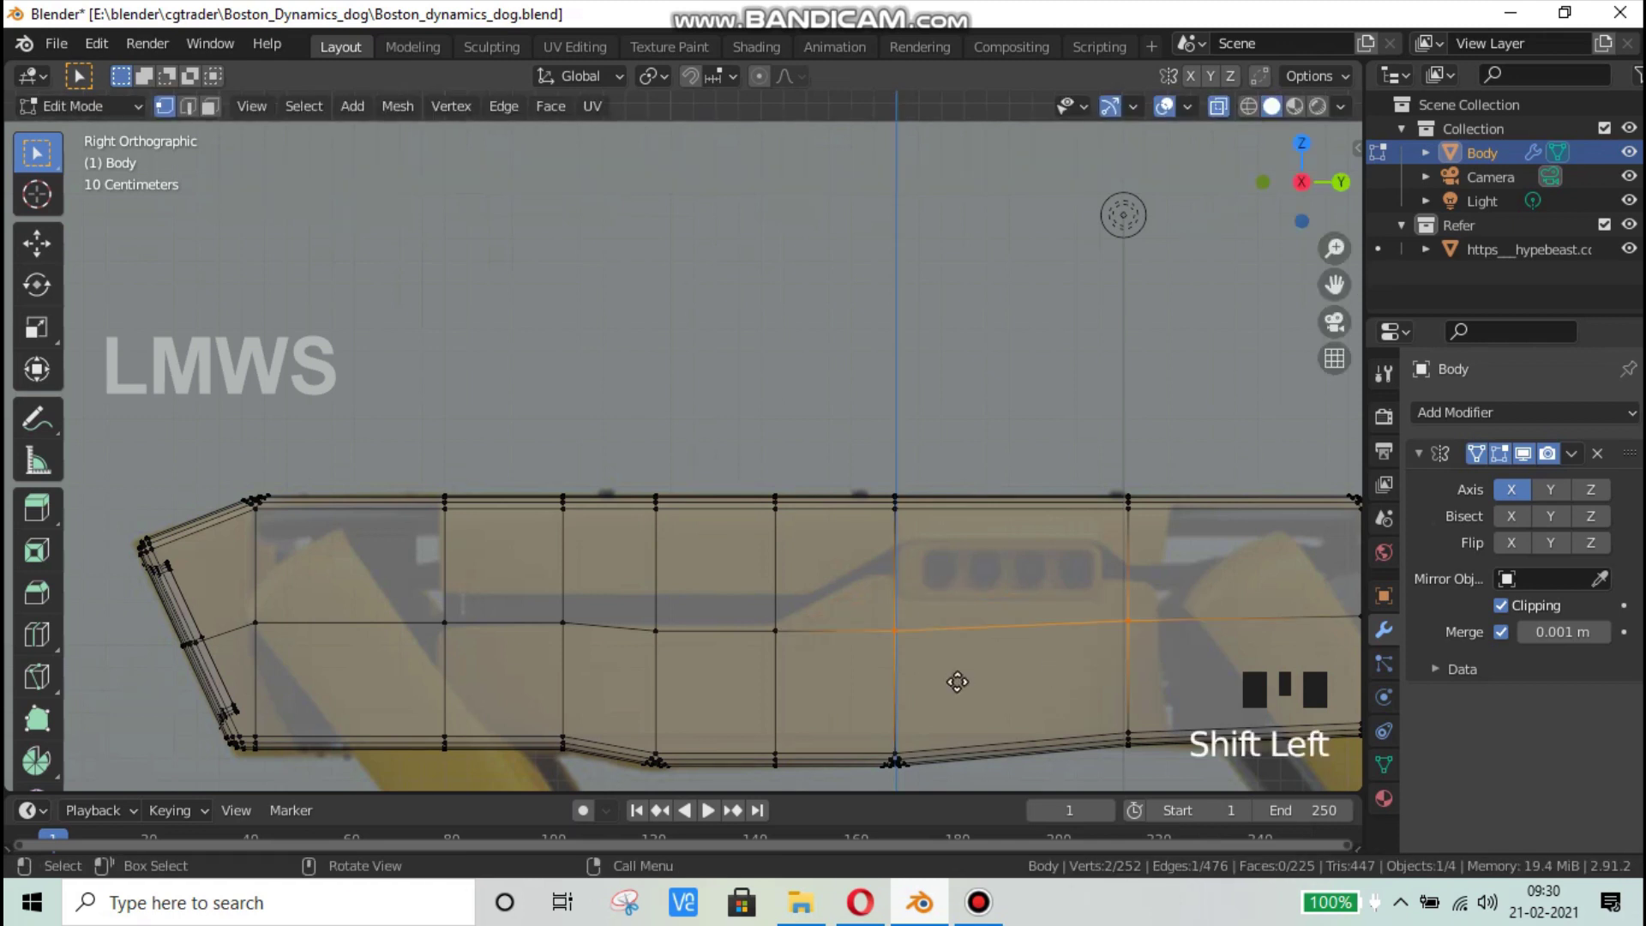
key("g")
key("z")
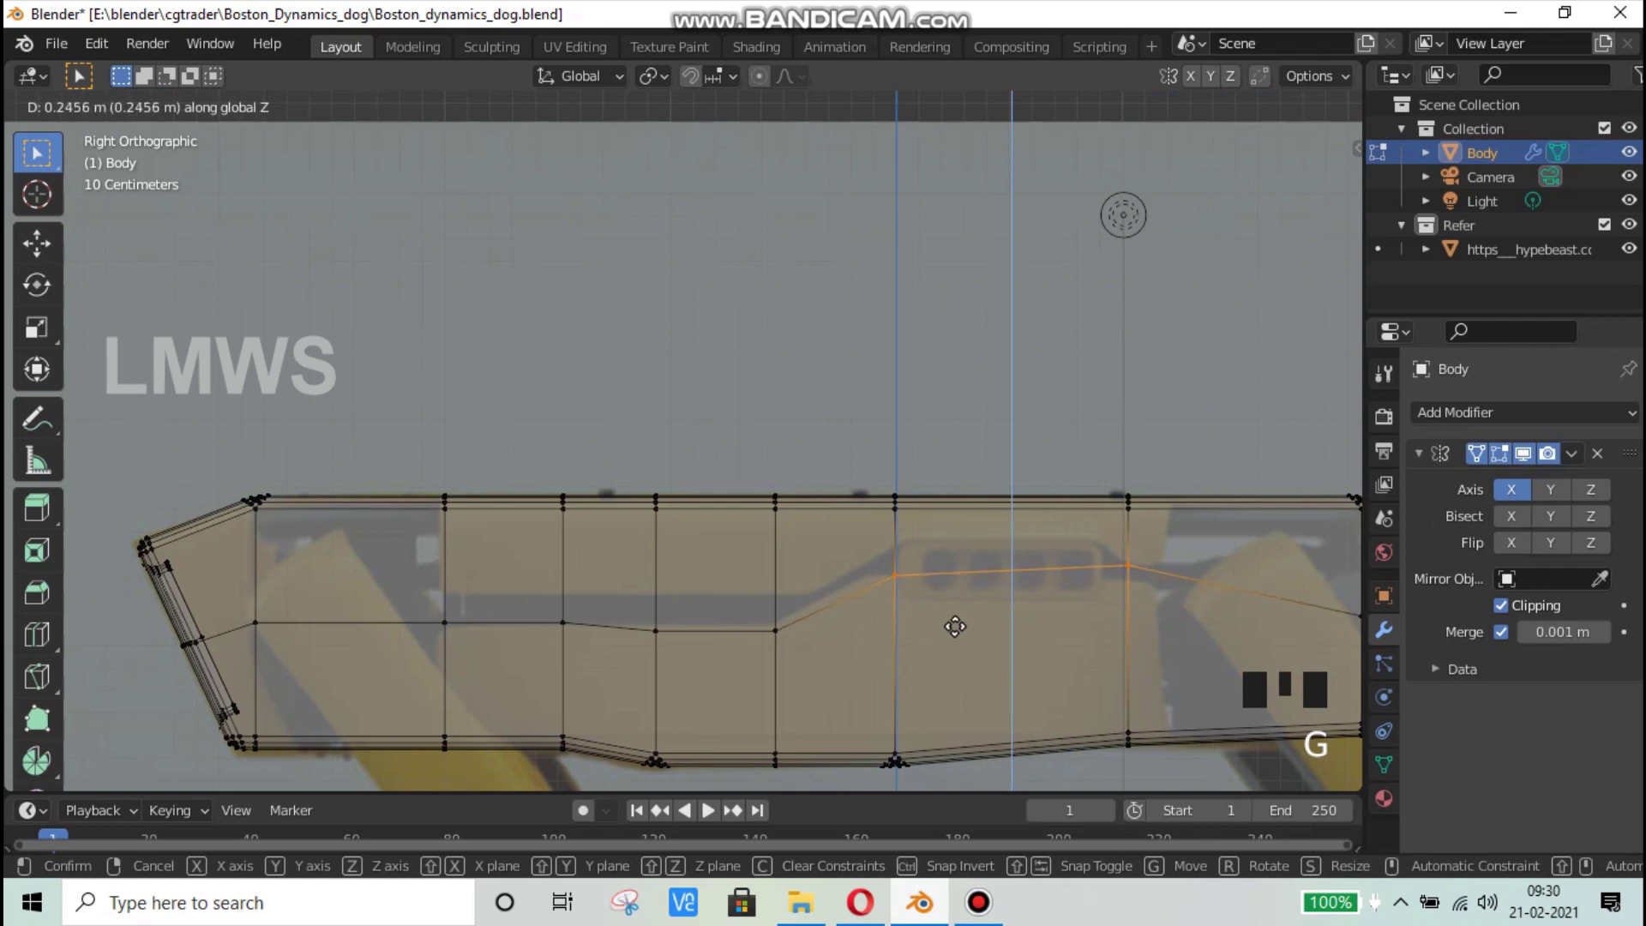
left_click(952, 623)
Step: Lower the loop vertex beyond the vent slots slightly along Z and nudge the vertex at the stripe slope's upper end to match the reference
left_click(1153, 553)
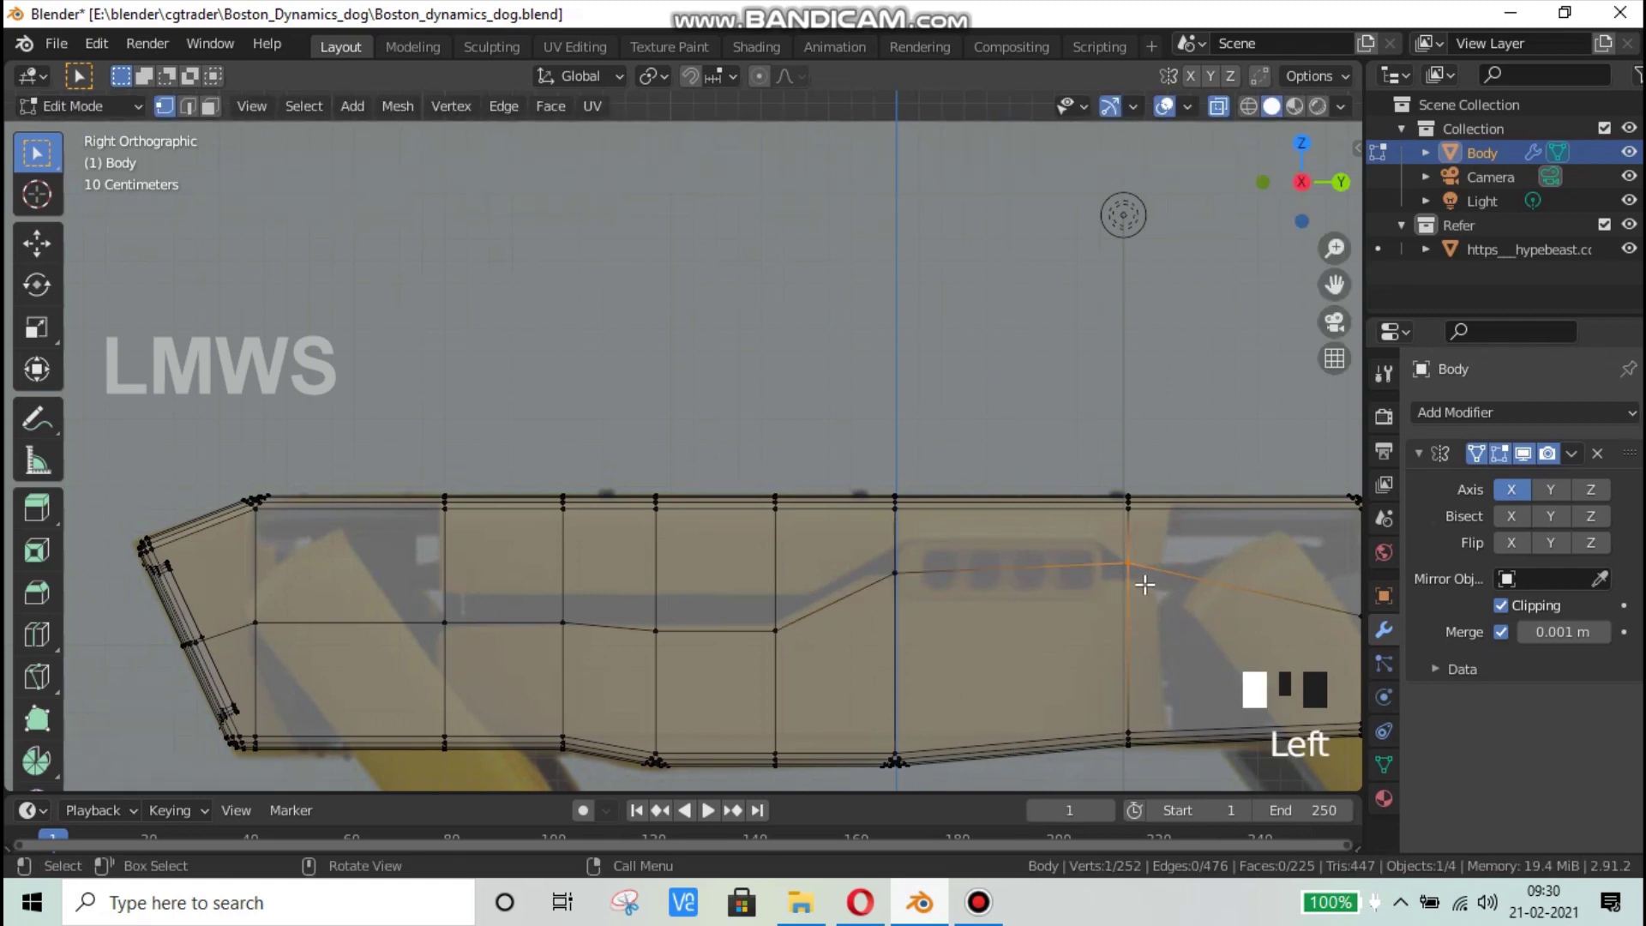
key("g")
key("z")
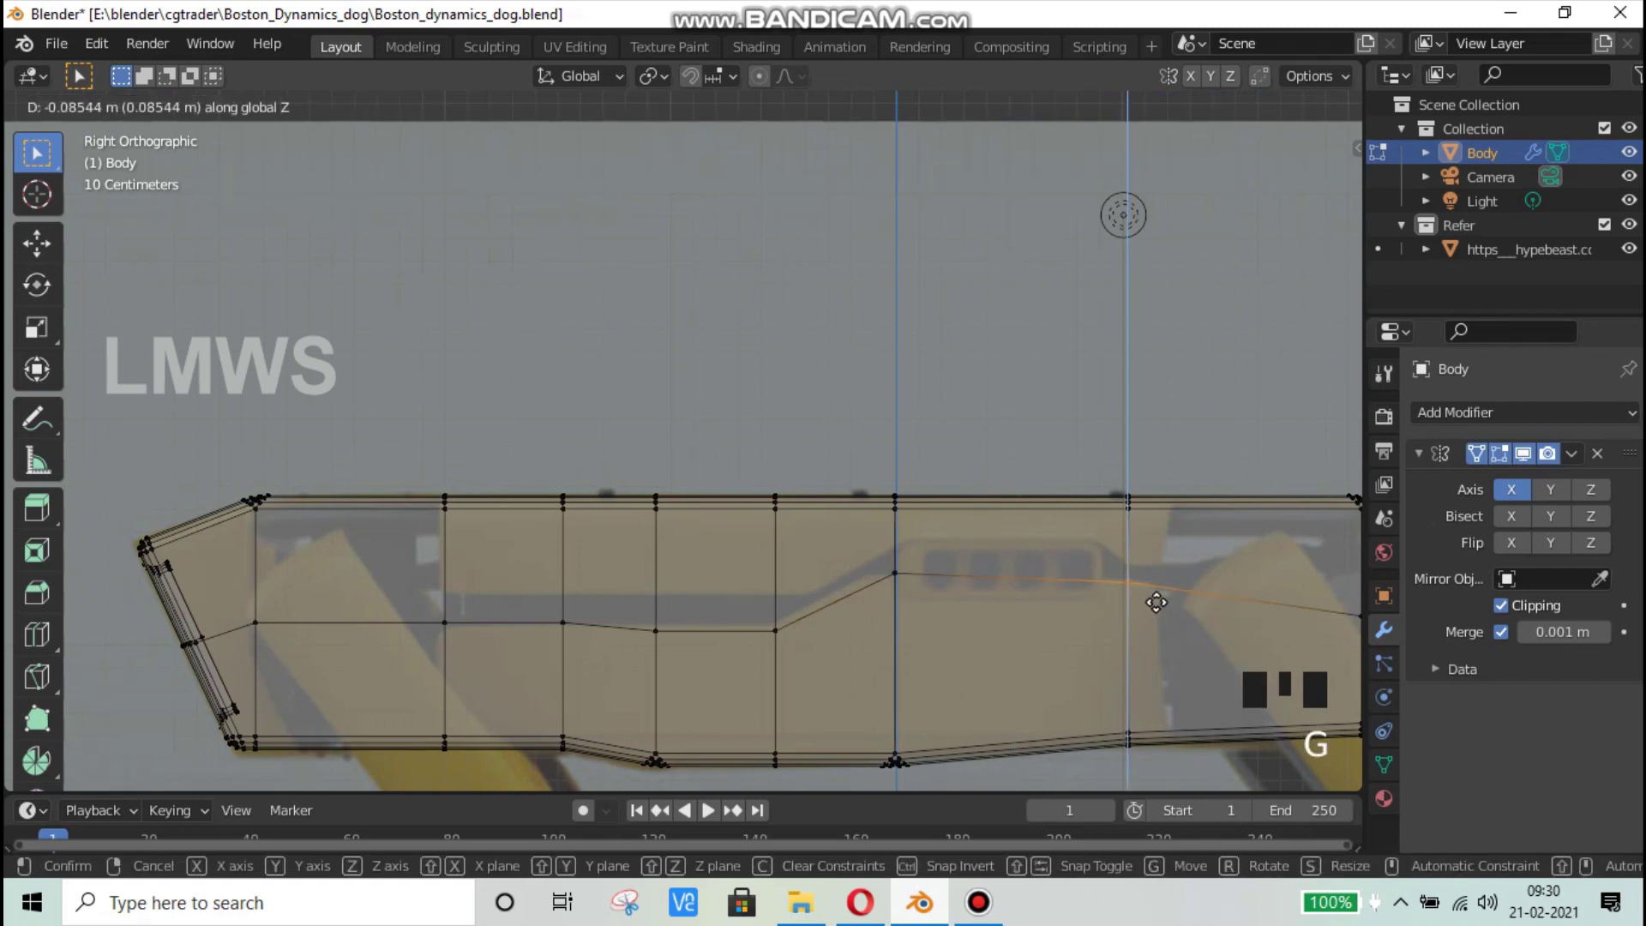
left_click(915, 588)
scroll(915, 588, "up", 1)
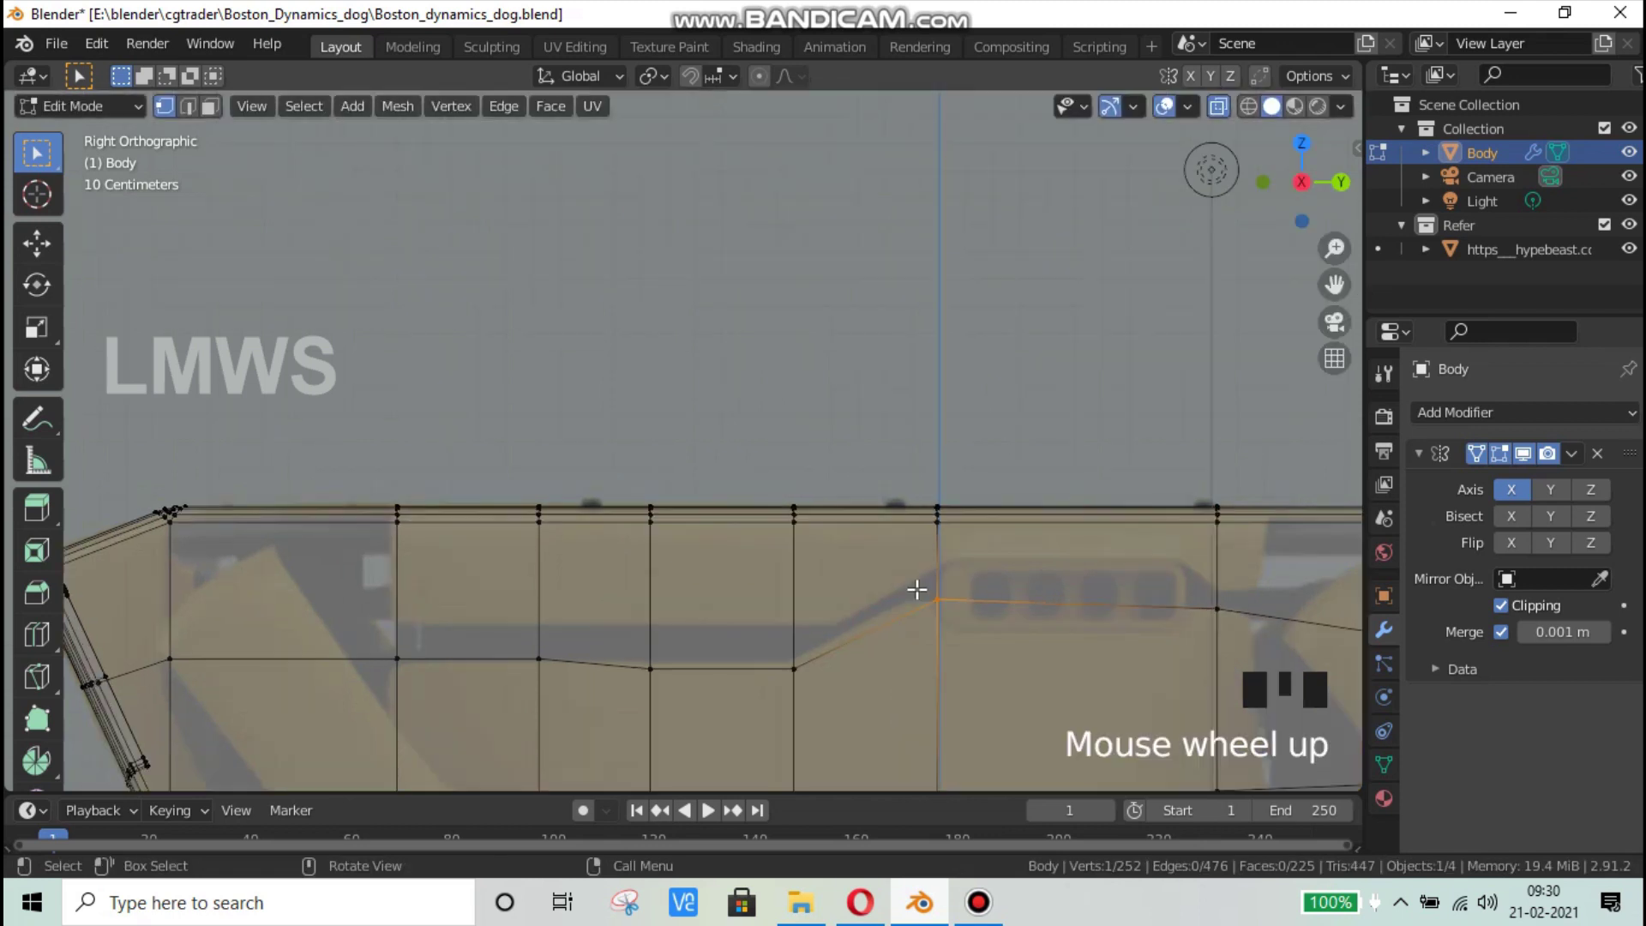
key("g")
left_click(919, 588)
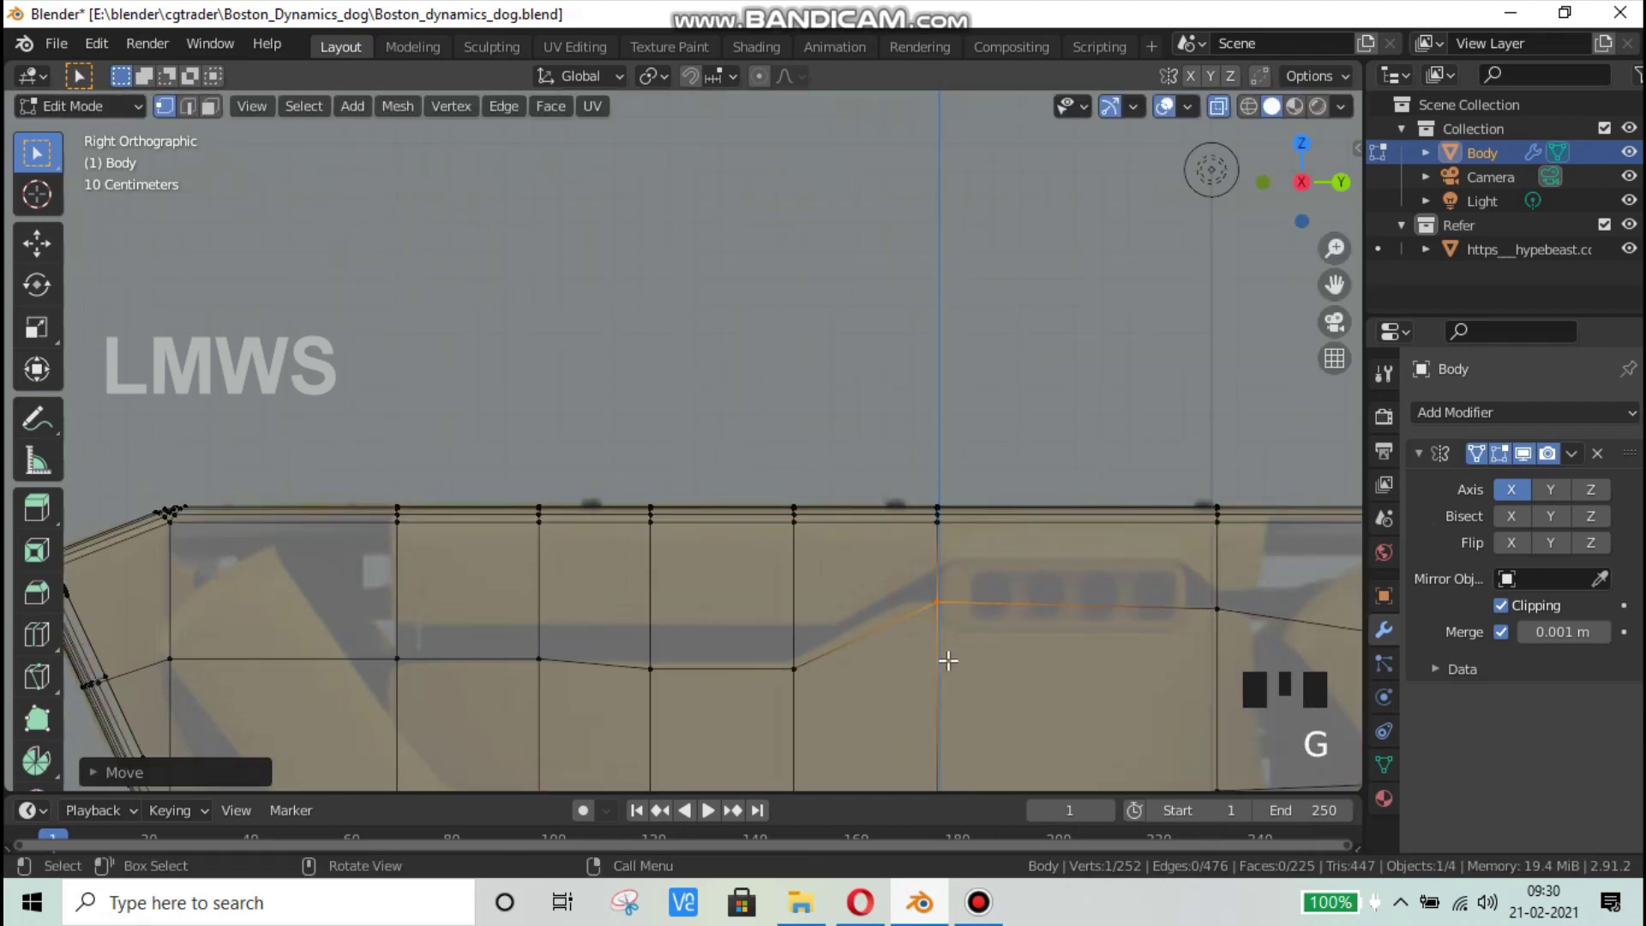
Step: Examine the reshaped lengthwise loop and the cross loop at the slope's upper end from an angle and in Right orthographic view
scroll(948, 666, "down", 2)
left_click(892, 639, "alt")
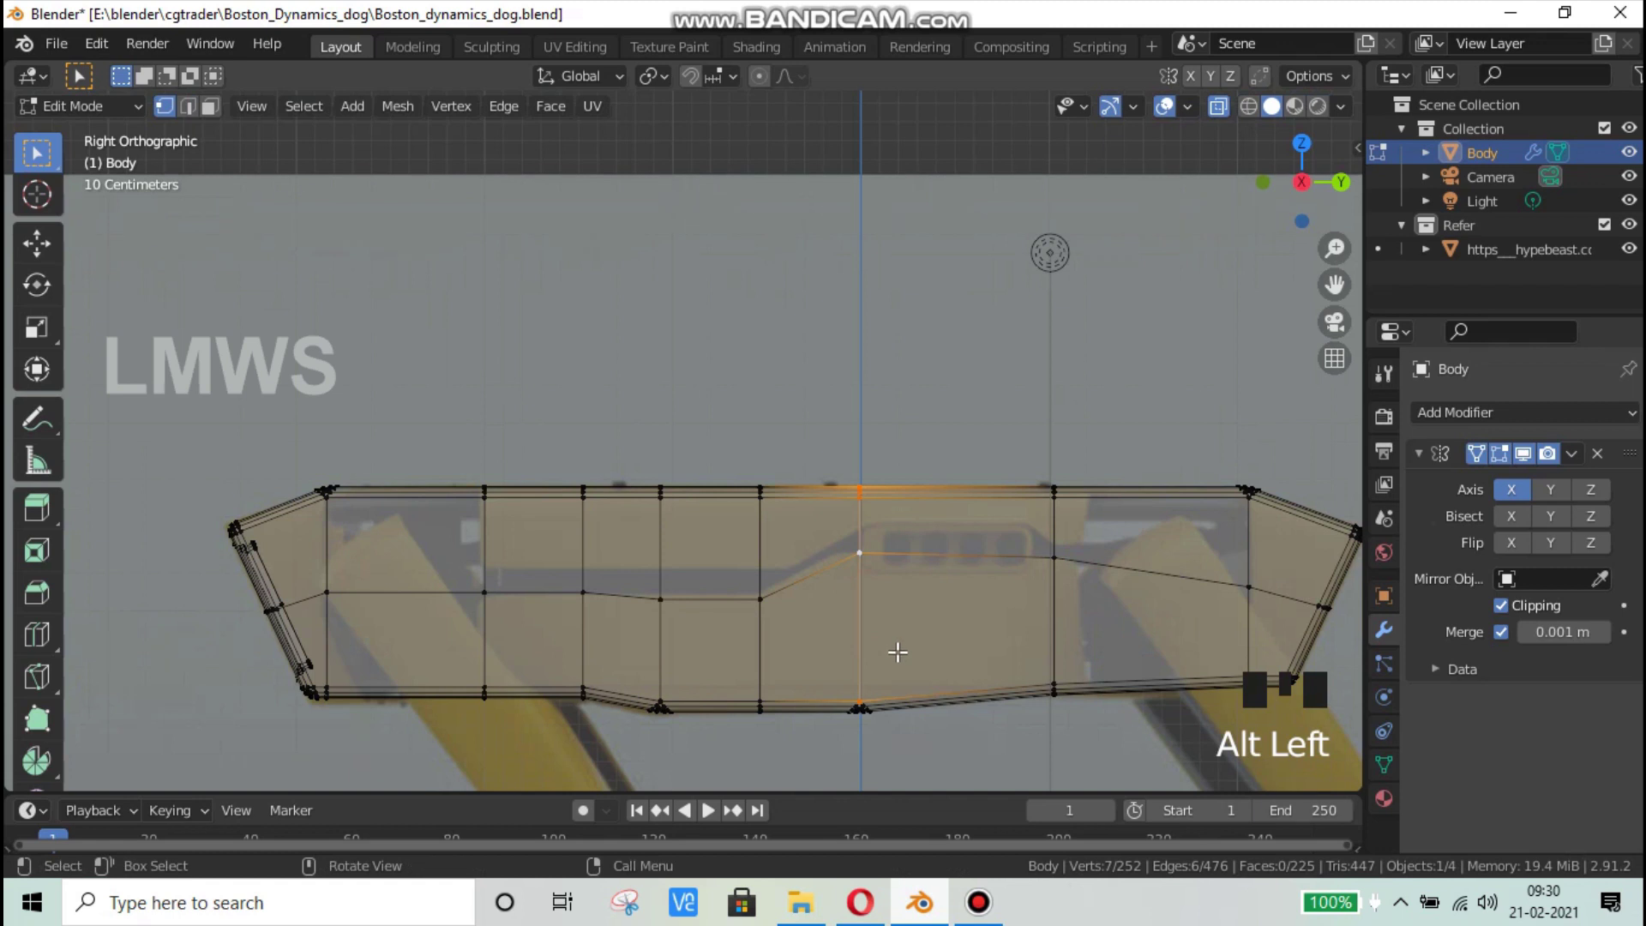
middle_click_drag(888, 643, 896, 601)
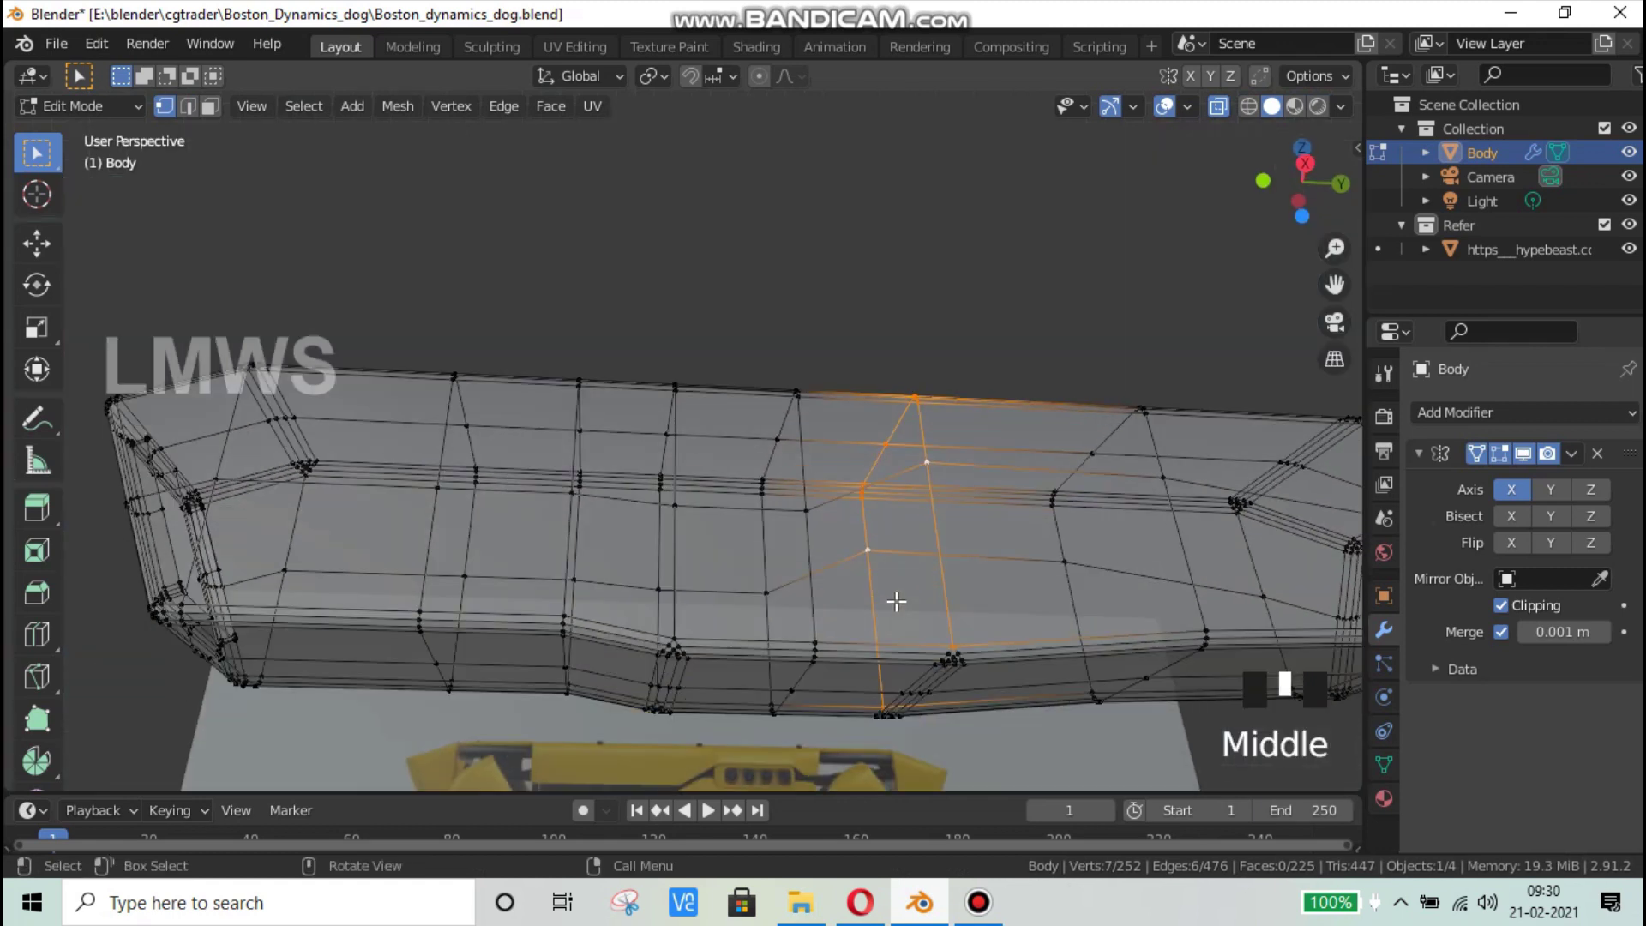
key("KP_3")
scroll(896, 601, "up", 3)
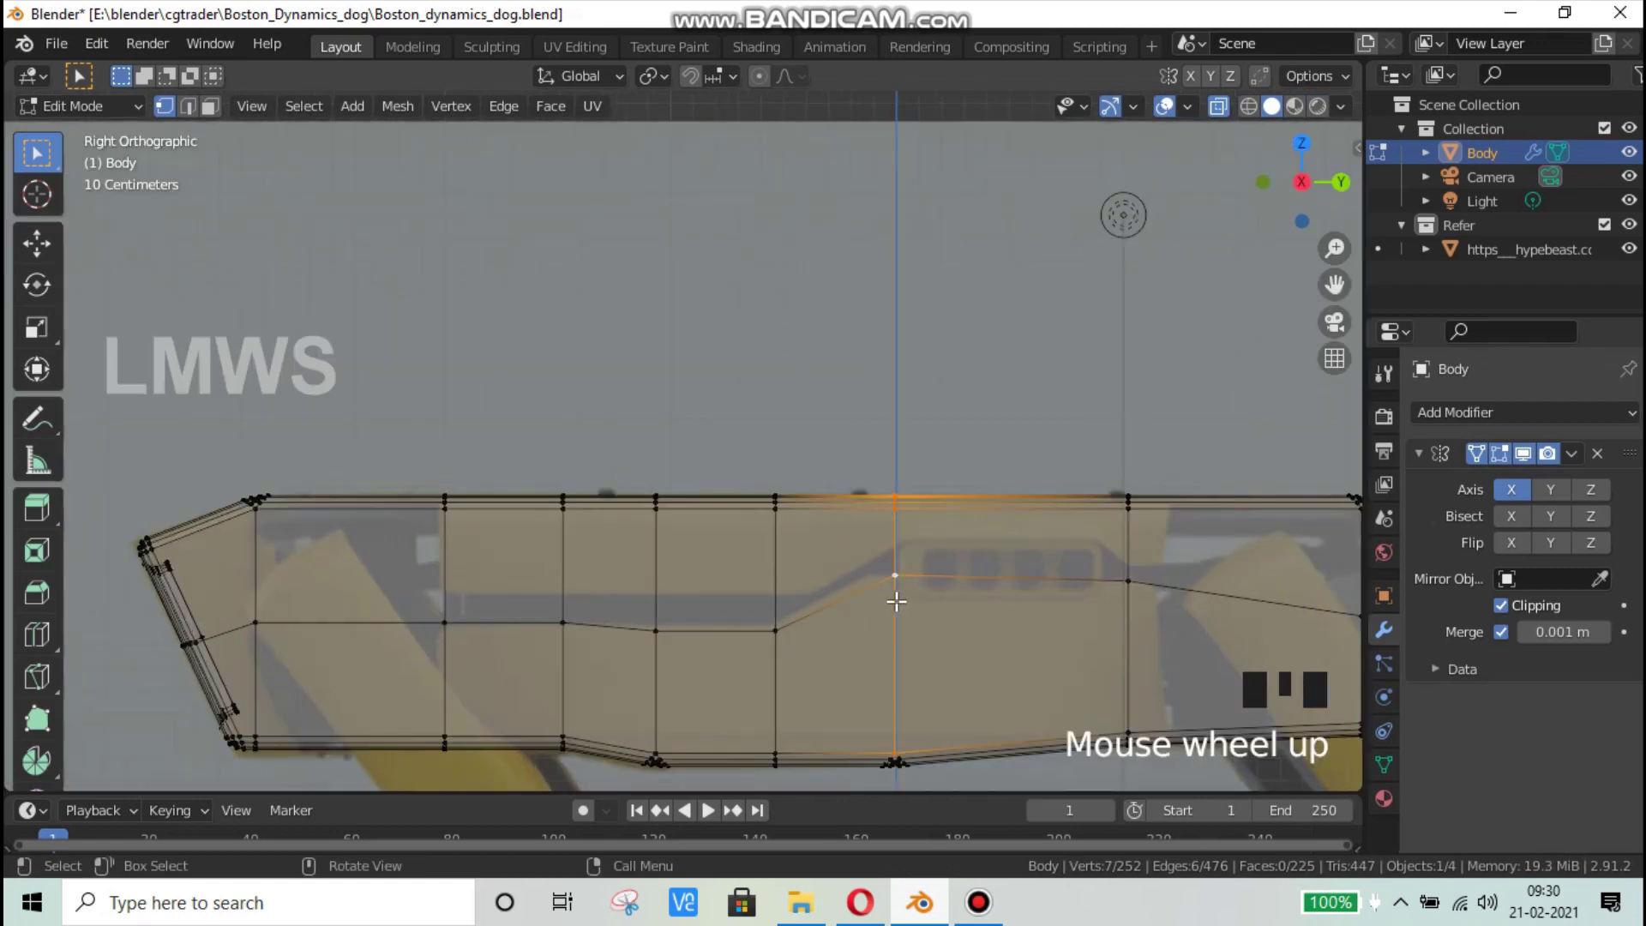
scroll(964, 627, "down", 1)
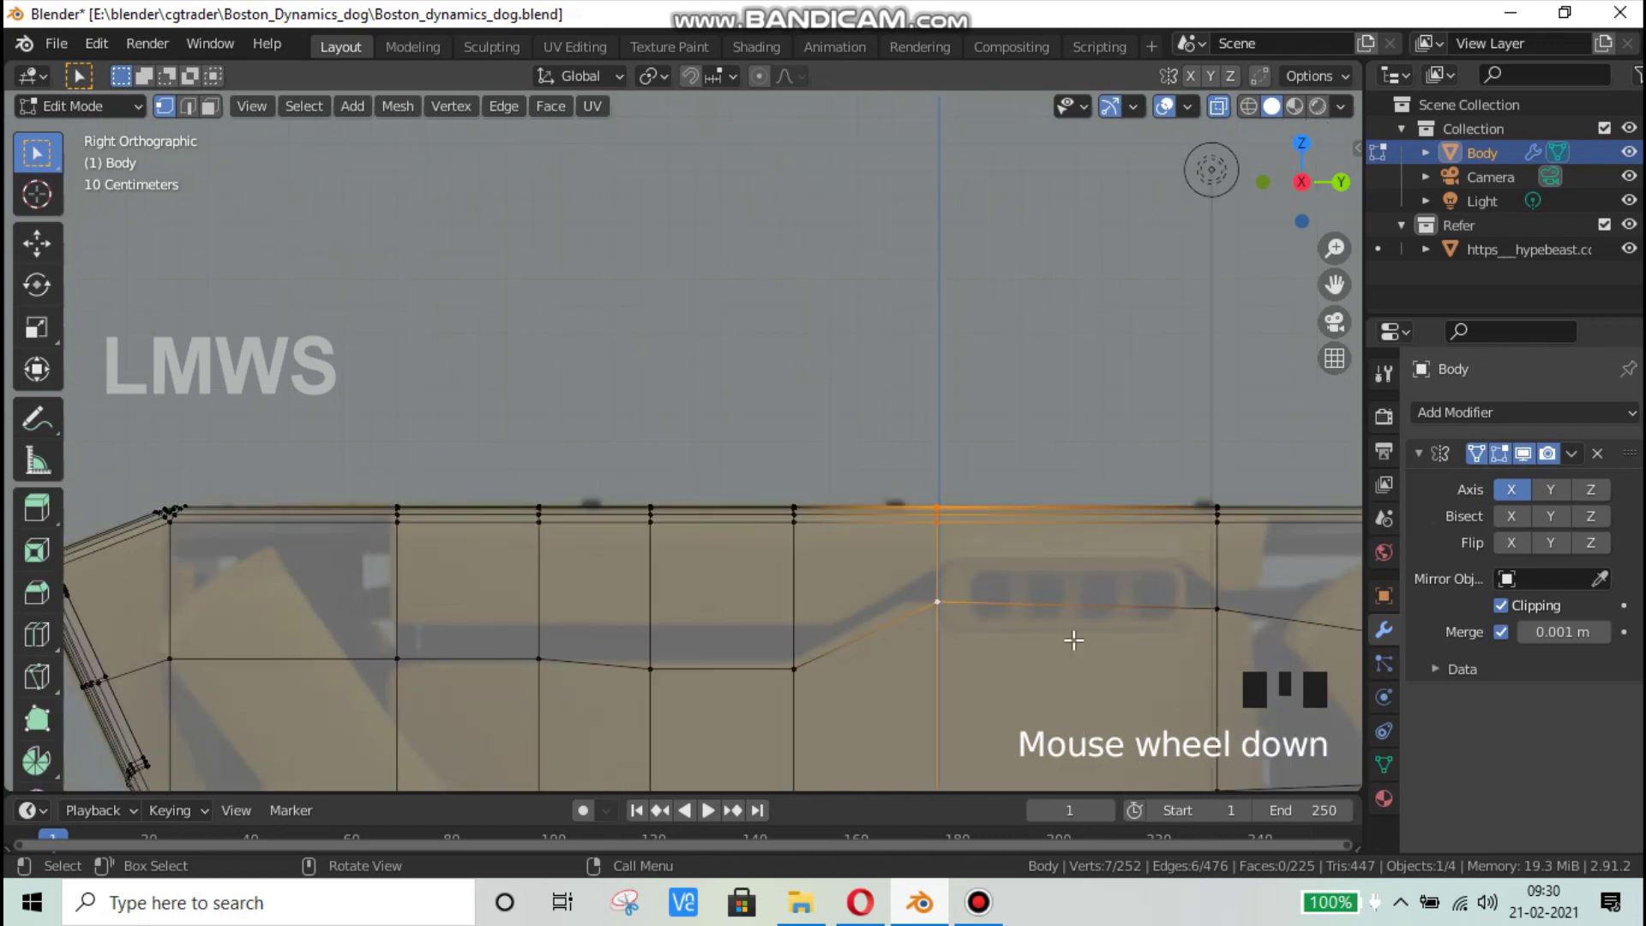
scroll(1054, 634, "down", 2)
middle_click_drag(1018, 629, 927, 632)
key("KP_3")
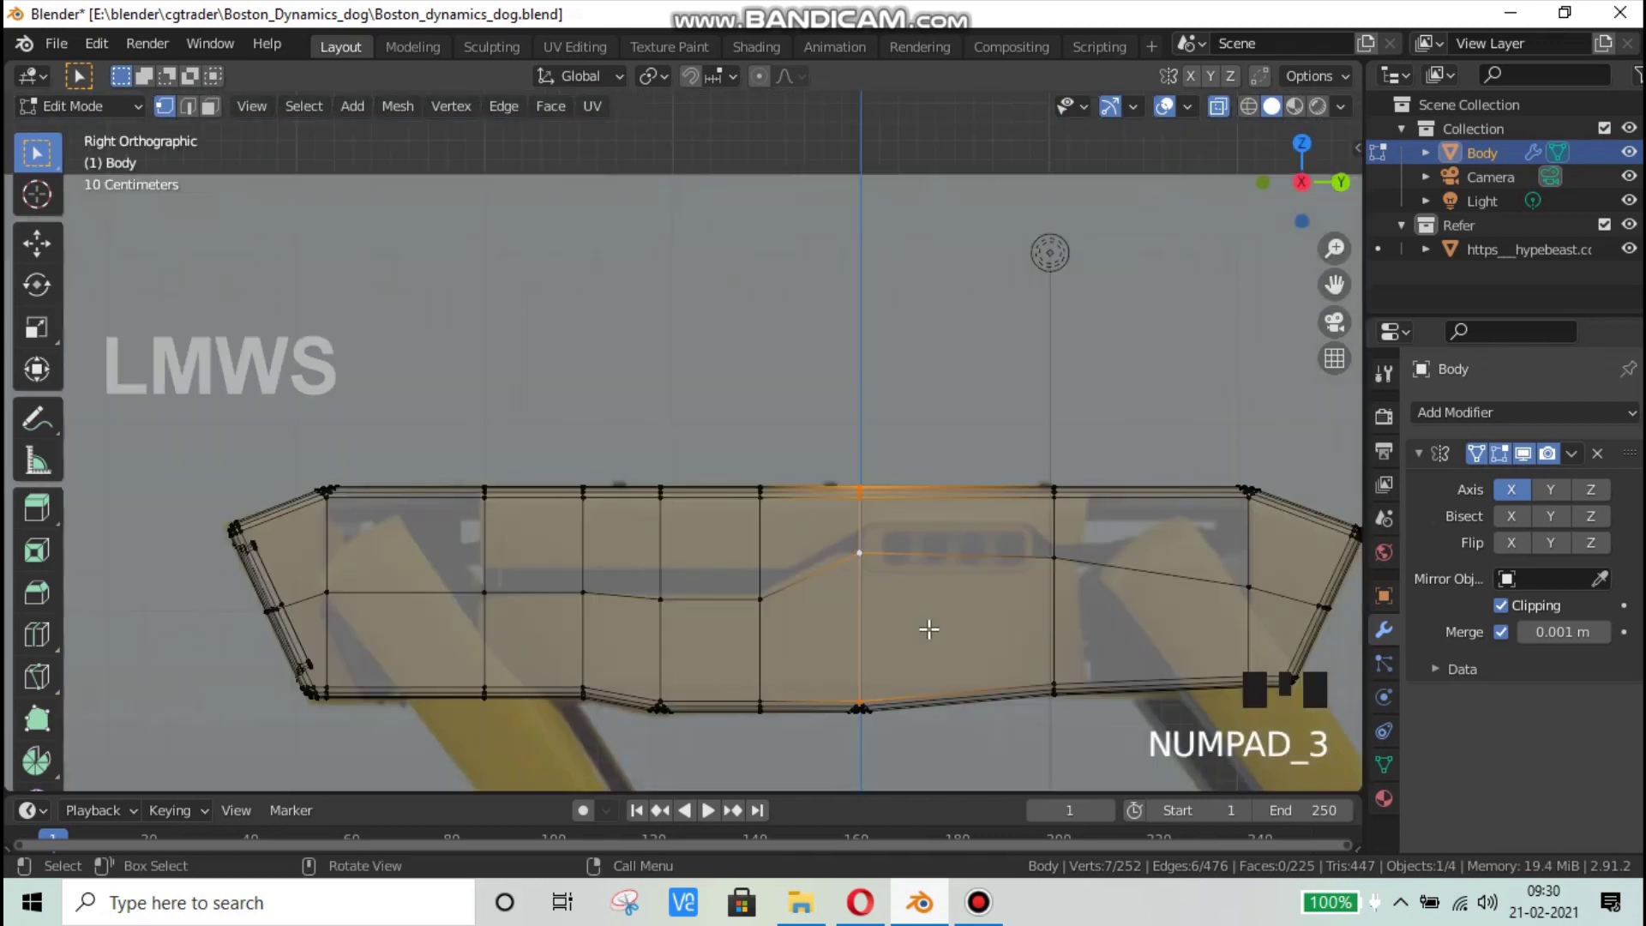
Step: Add a second lengthwise loop cut above the existing one along the Body's side, sliding it slightly downward
scroll(929, 630, "up", 2)
middle_click_drag(1102, 651, 875, 586, "shift")
scroll(849, 666, "down", 1)
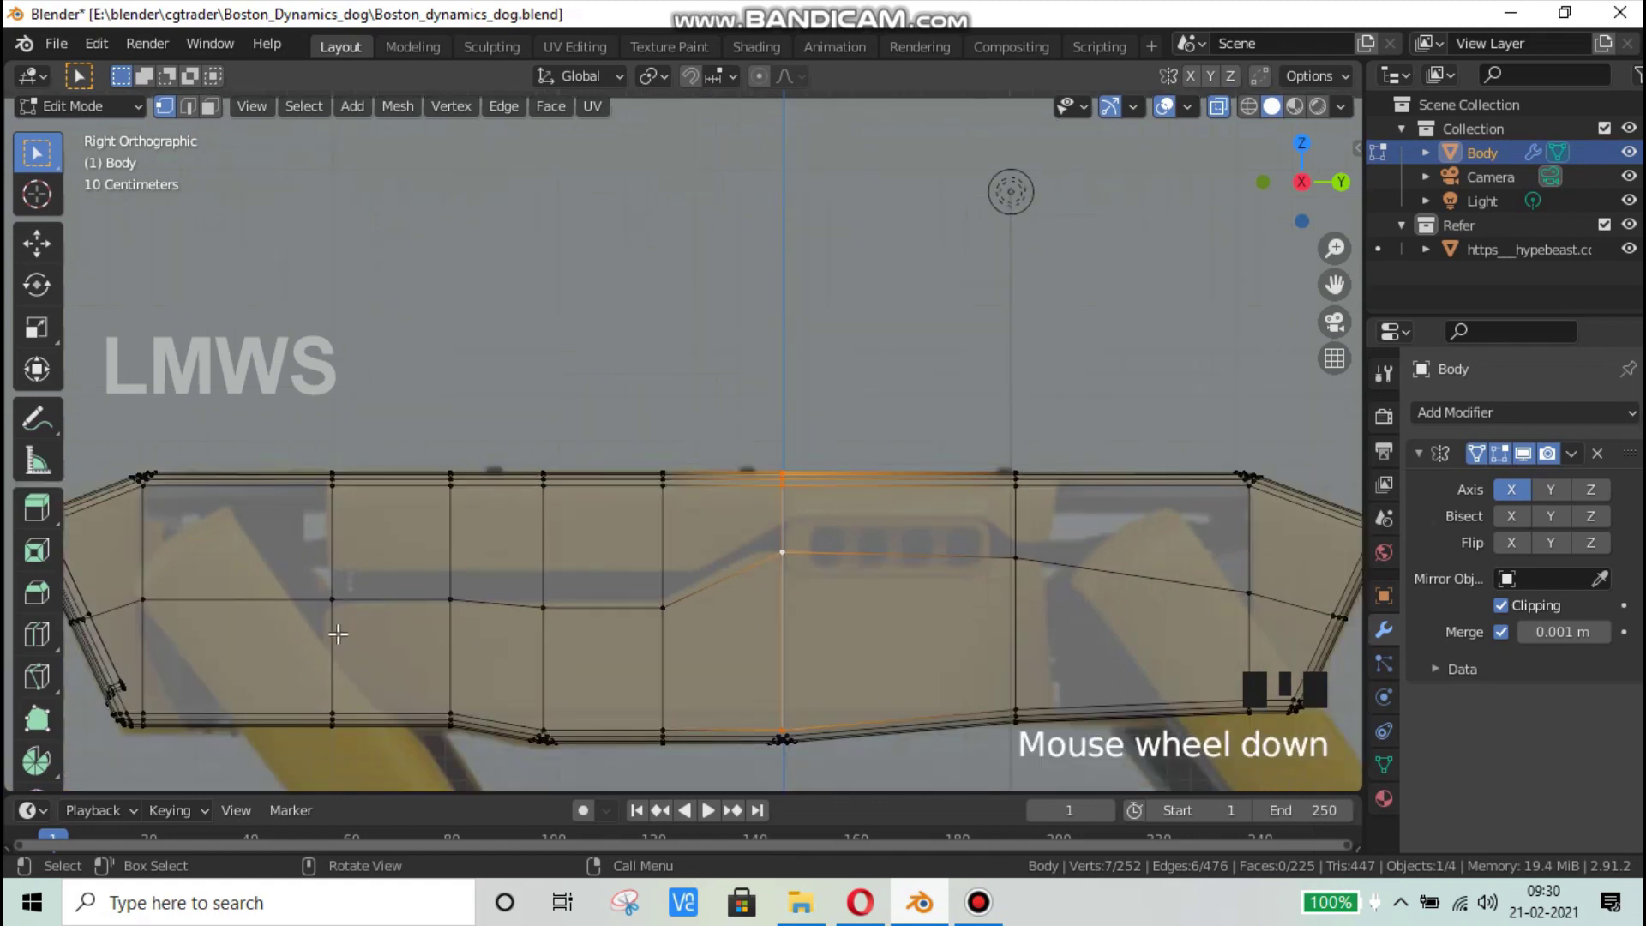
middle_click_drag(338, 634, 514, 632, "shift")
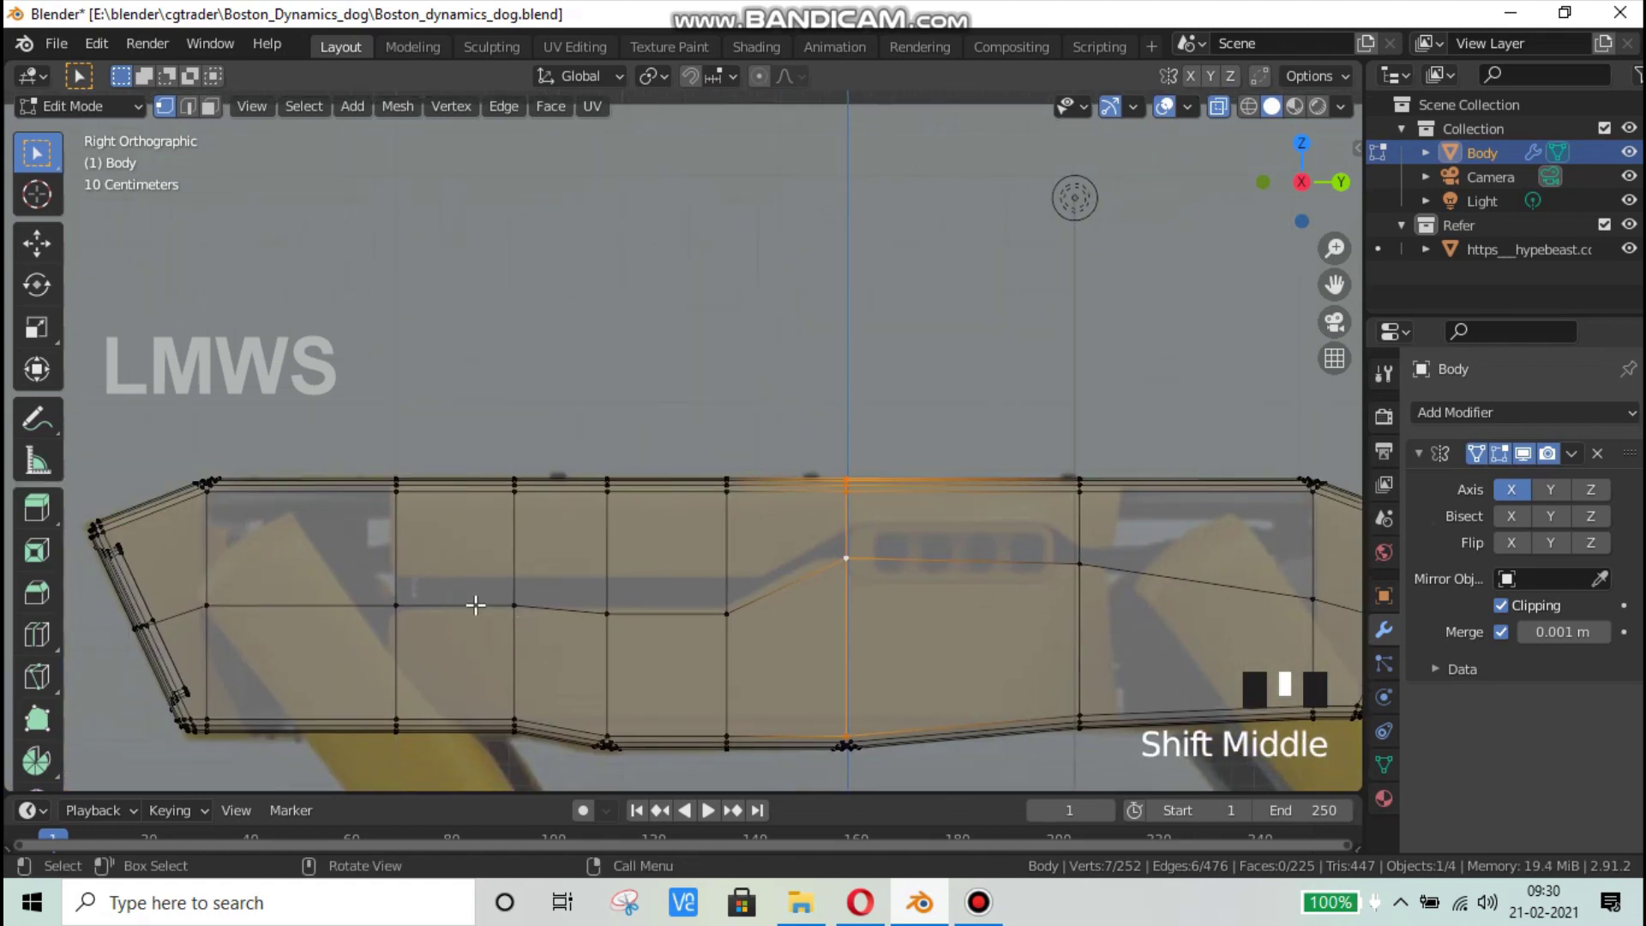
key("ctrl+r")
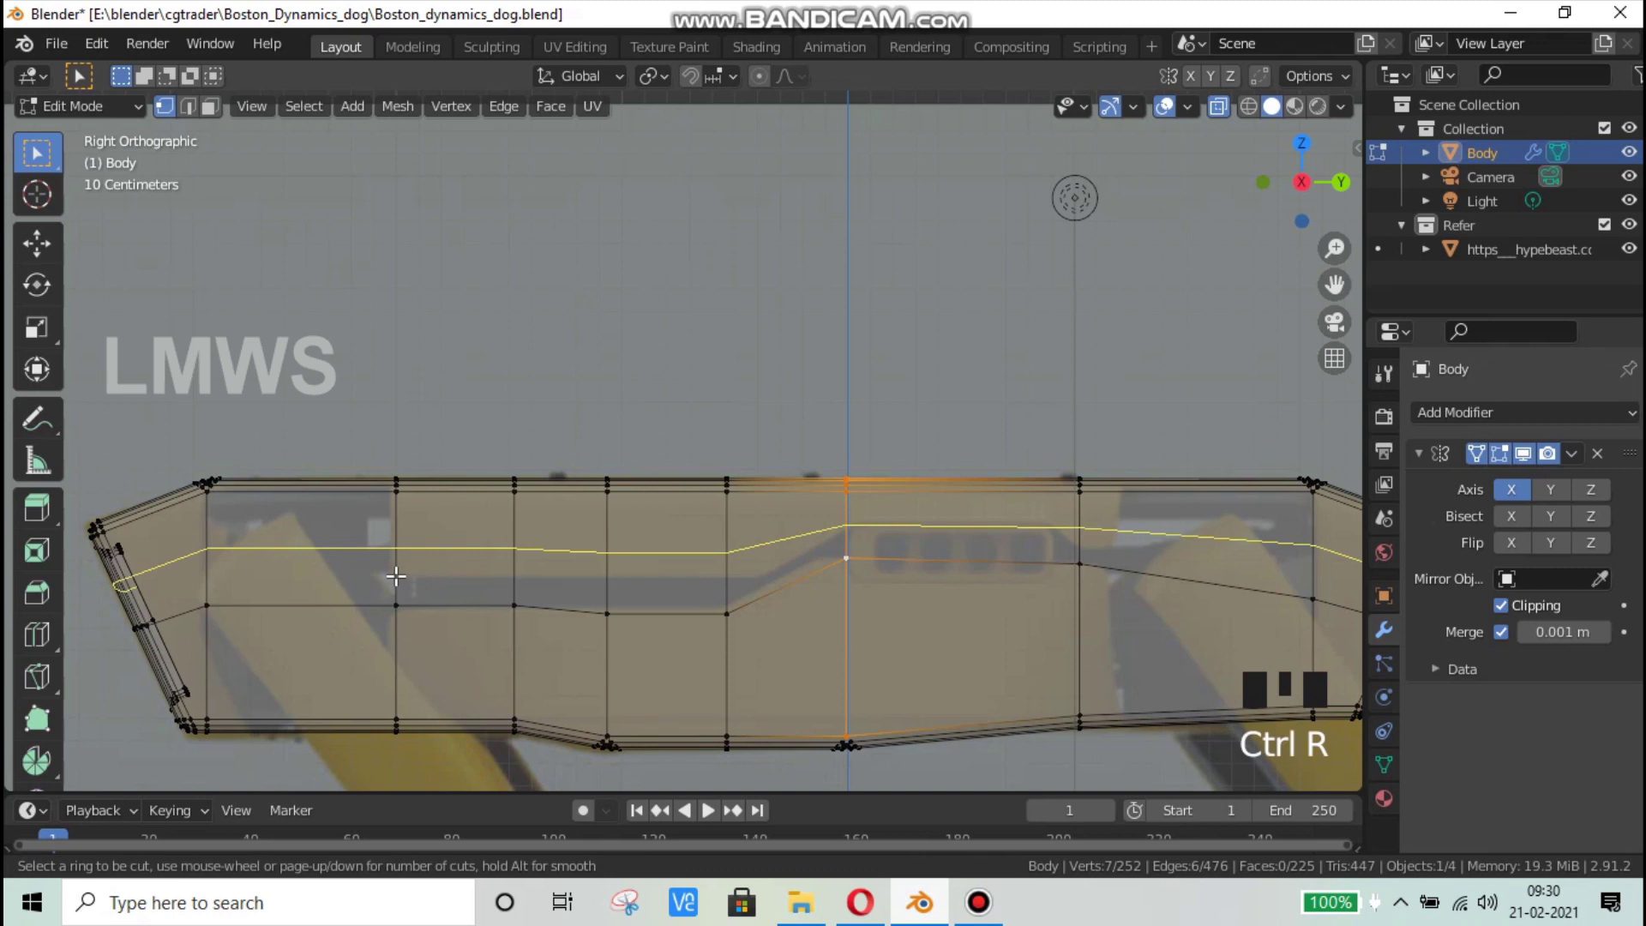
left_click(394, 570)
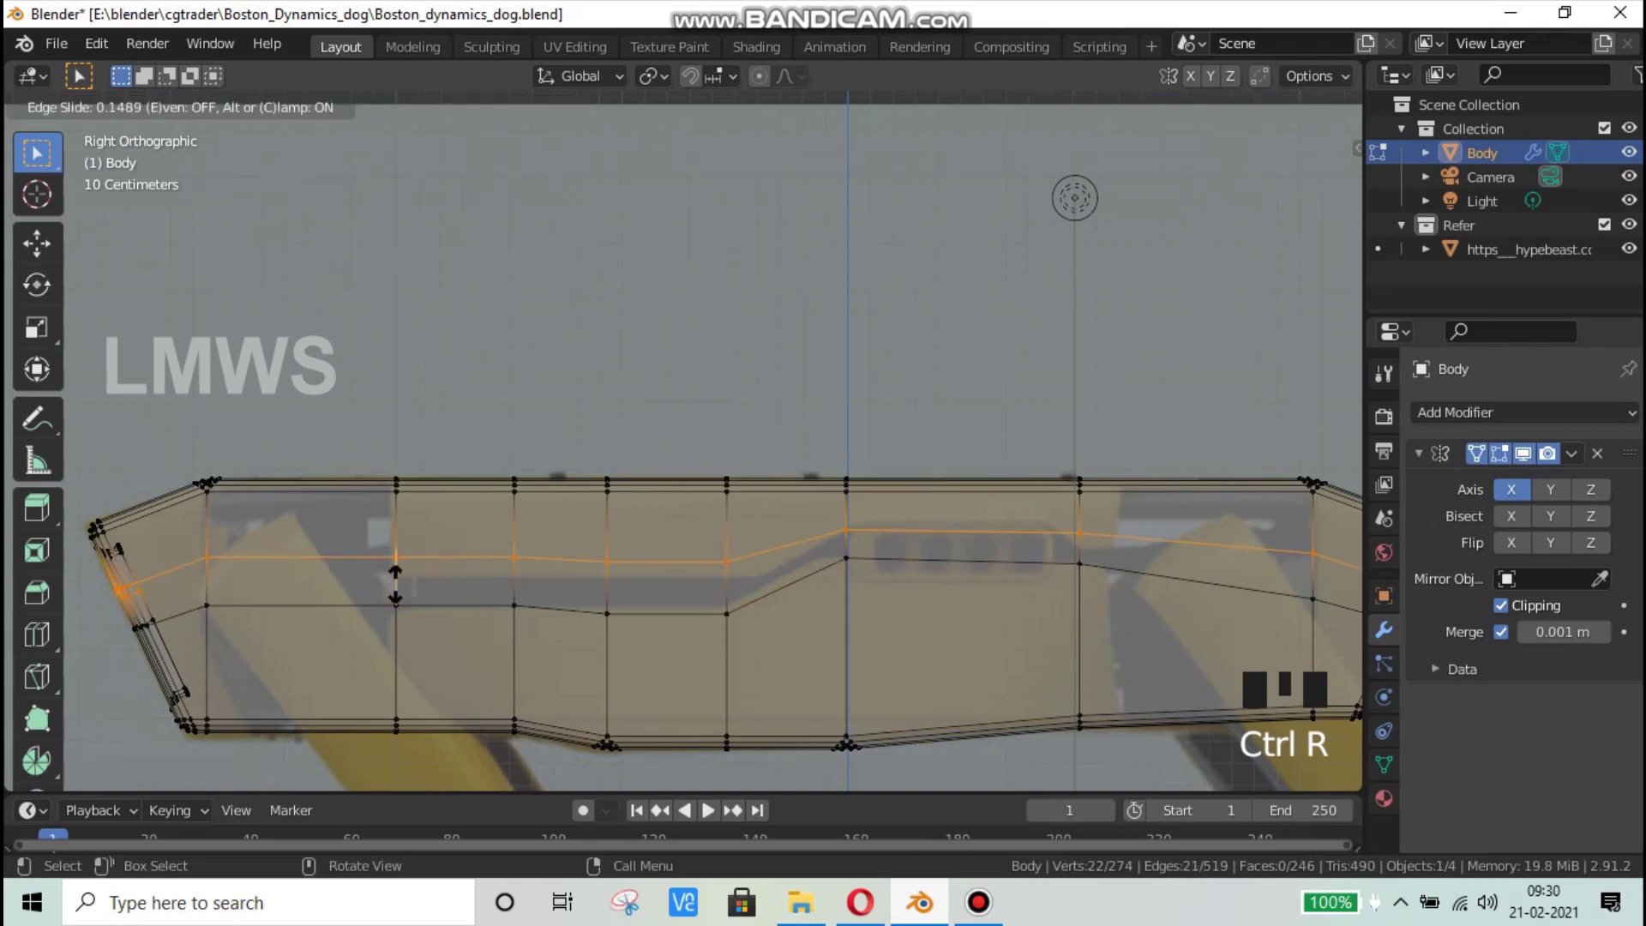
left_click(393, 577)
Step: Lower the upper loop's two vertices around the leg nearest the recessed end along Z to the dark stripe's upper edge
scroll(361, 596, "up", 1)
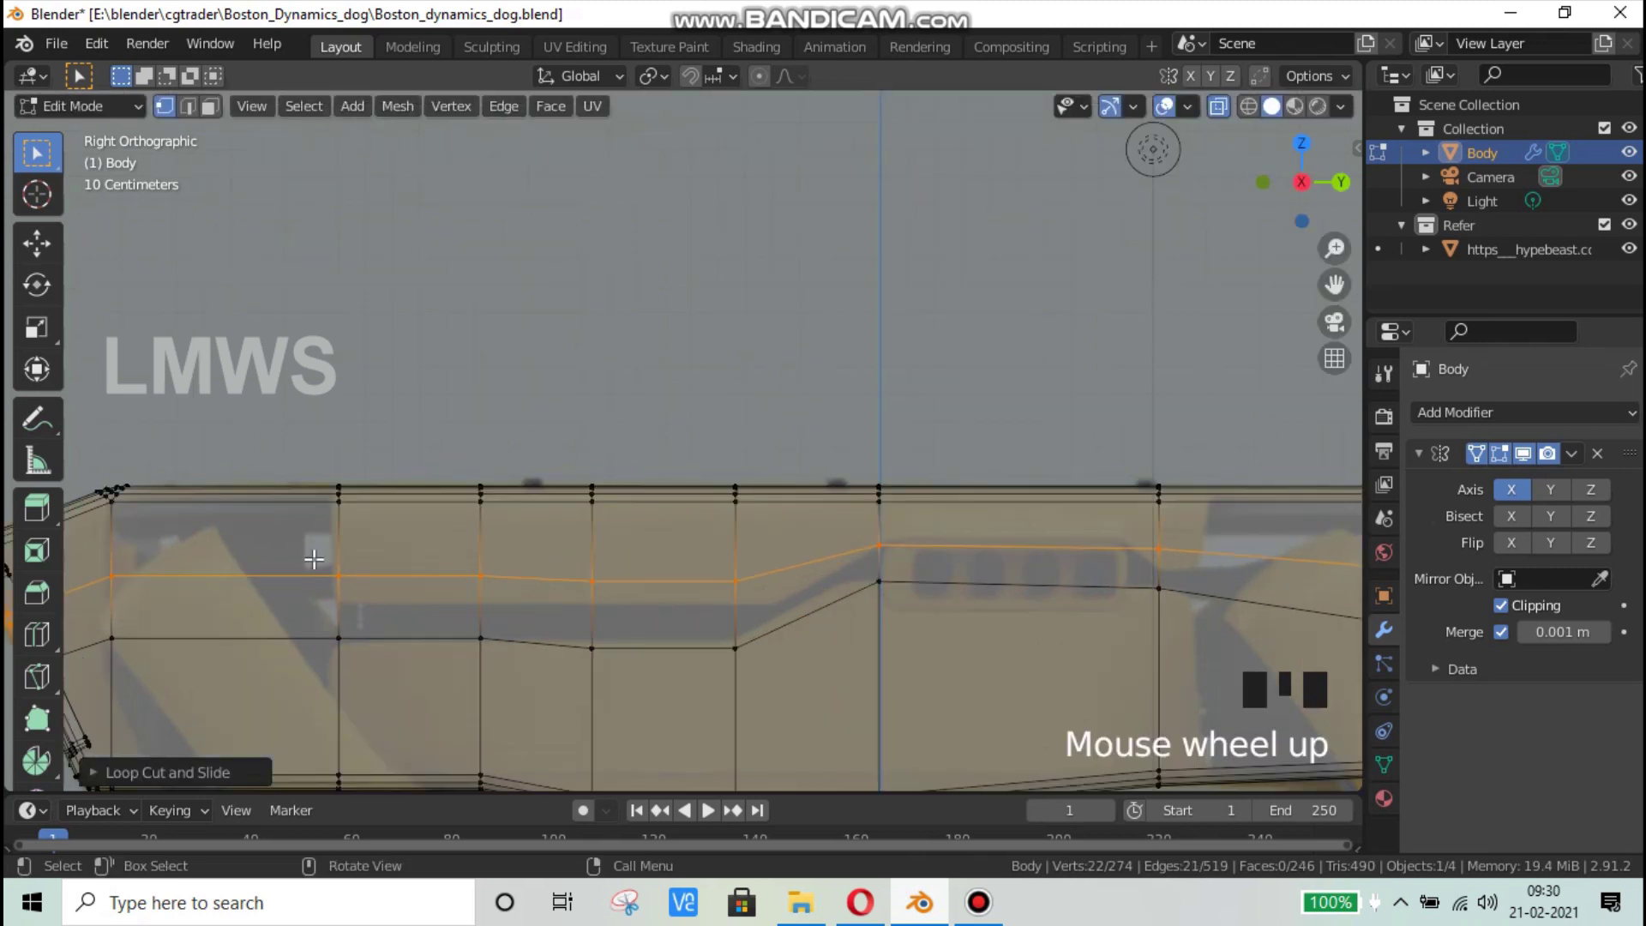
left_click(162, 107)
left_click(101, 559)
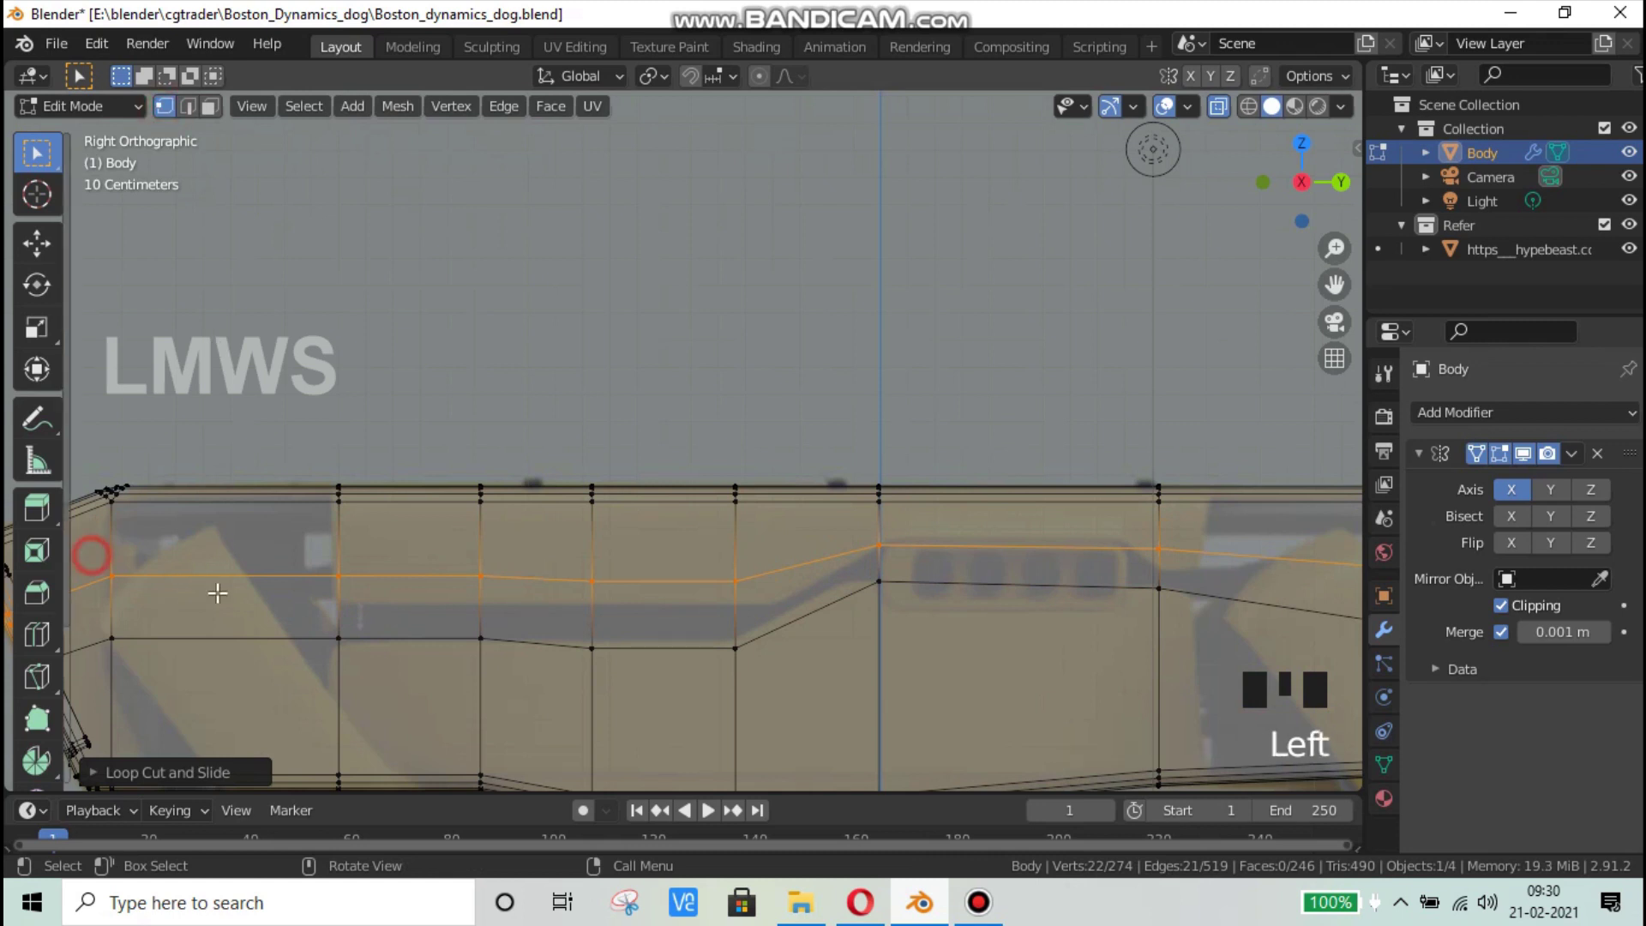
left_click(384, 596, "shift")
key("g")
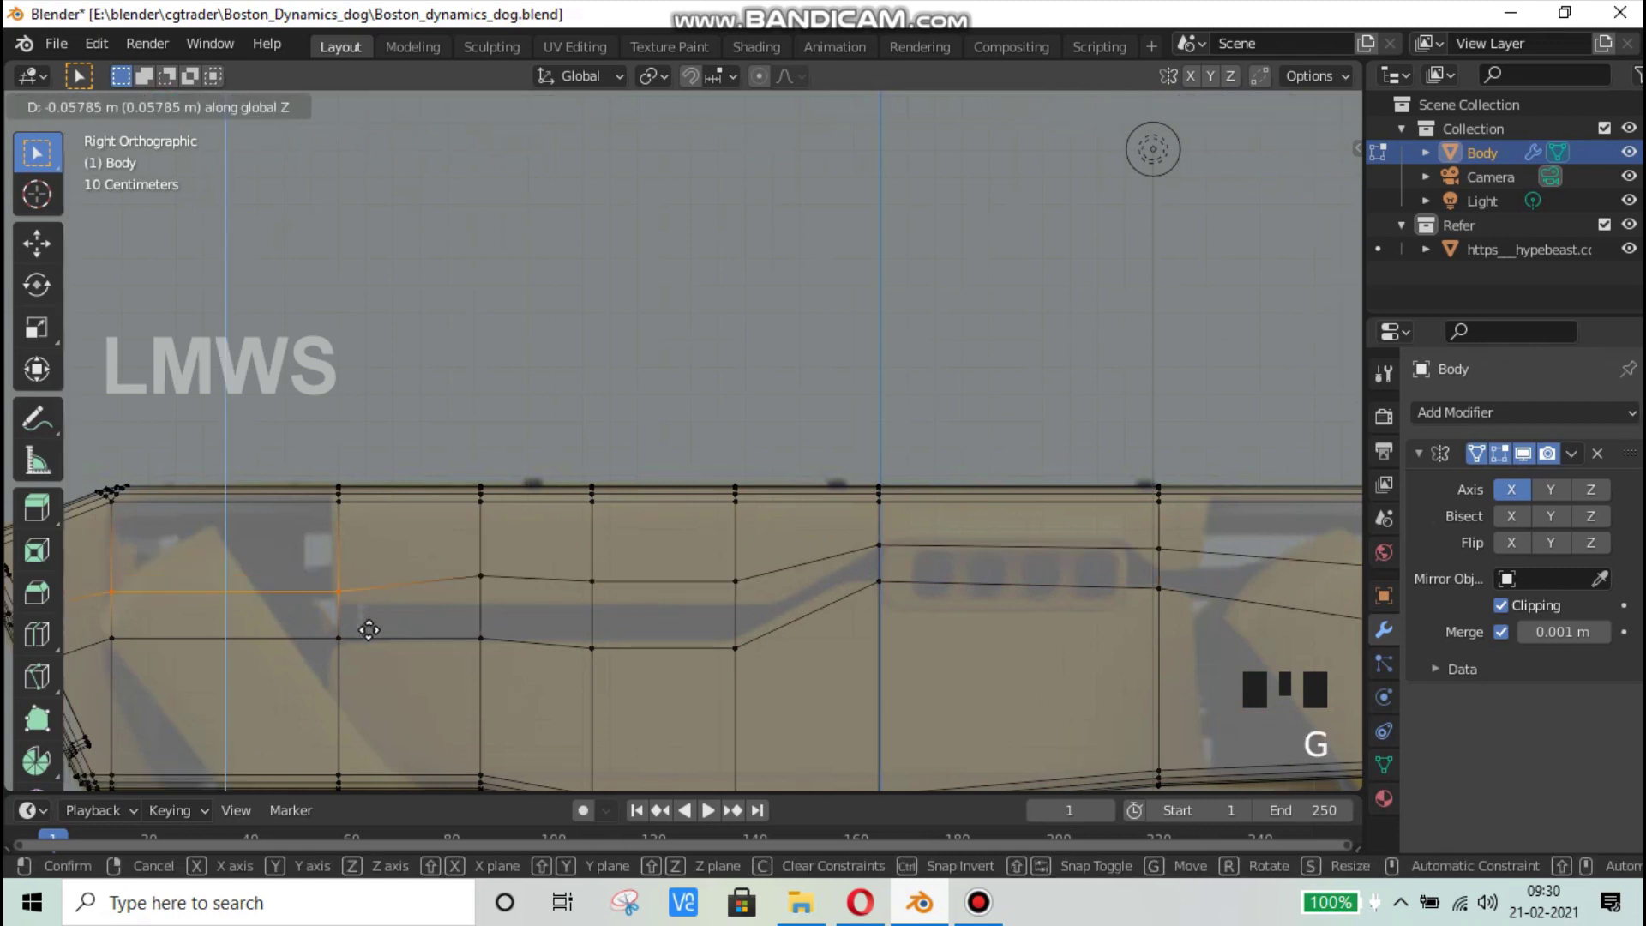
left_click(433, 558)
Step: Lower the upper loop's next two vertices about 0.093 m and the one at the slope's start about 0.089 m along Z
left_click_drag(675, 605, 608, 606)
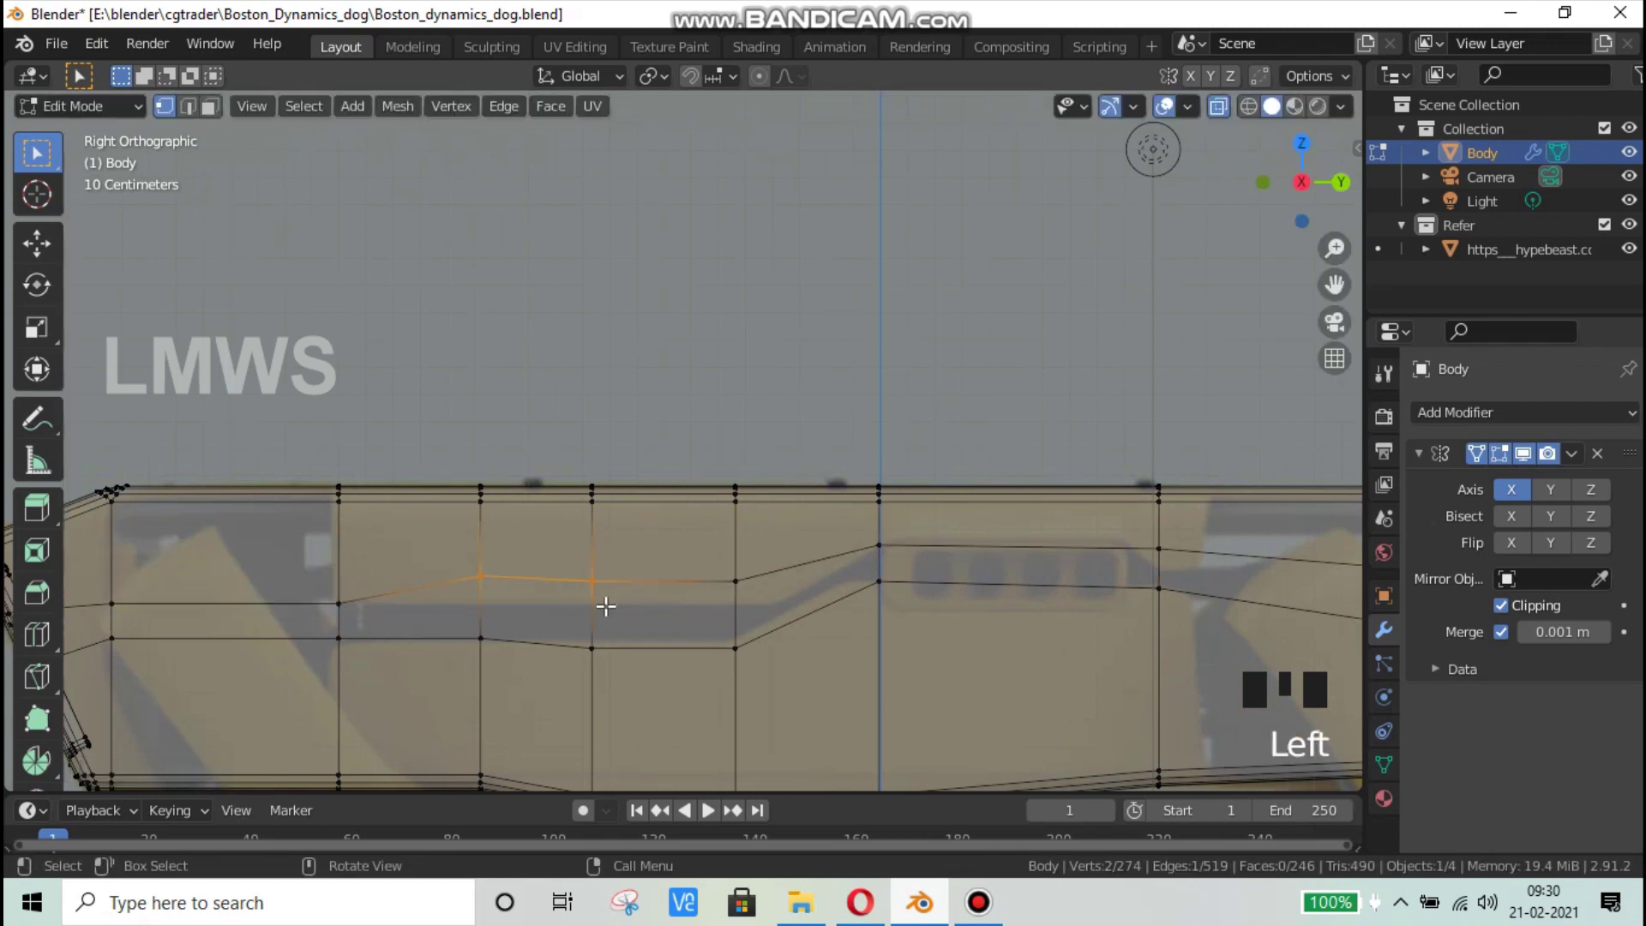
key("g")
key("z")
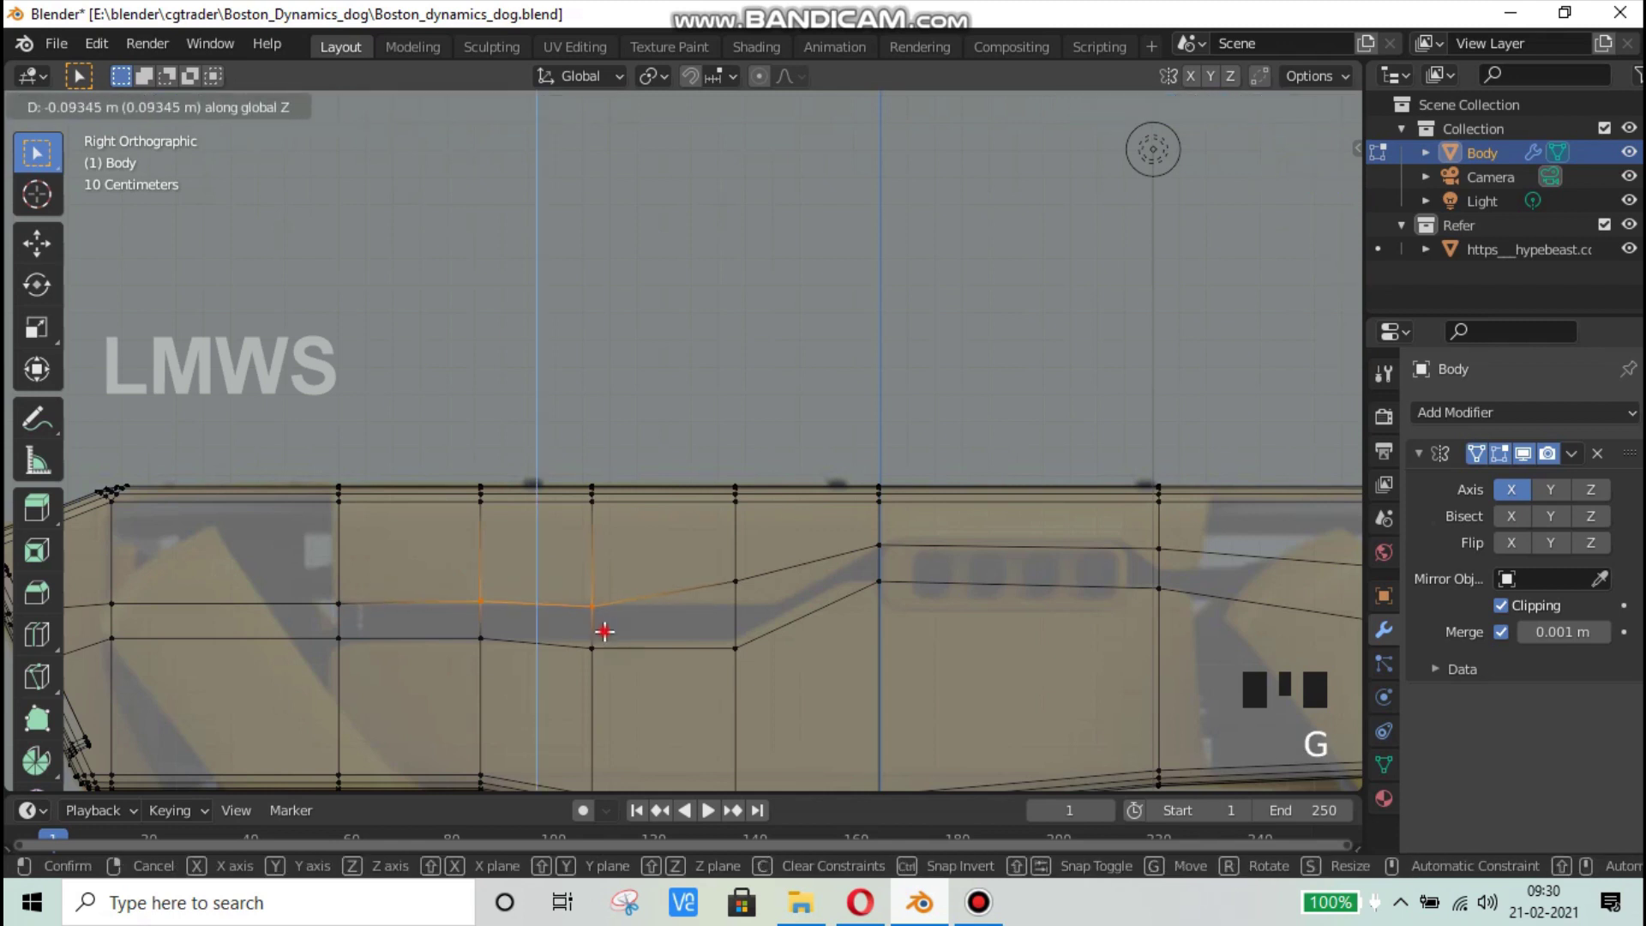
left_click(793, 564)
left_click(748, 586)
key("g")
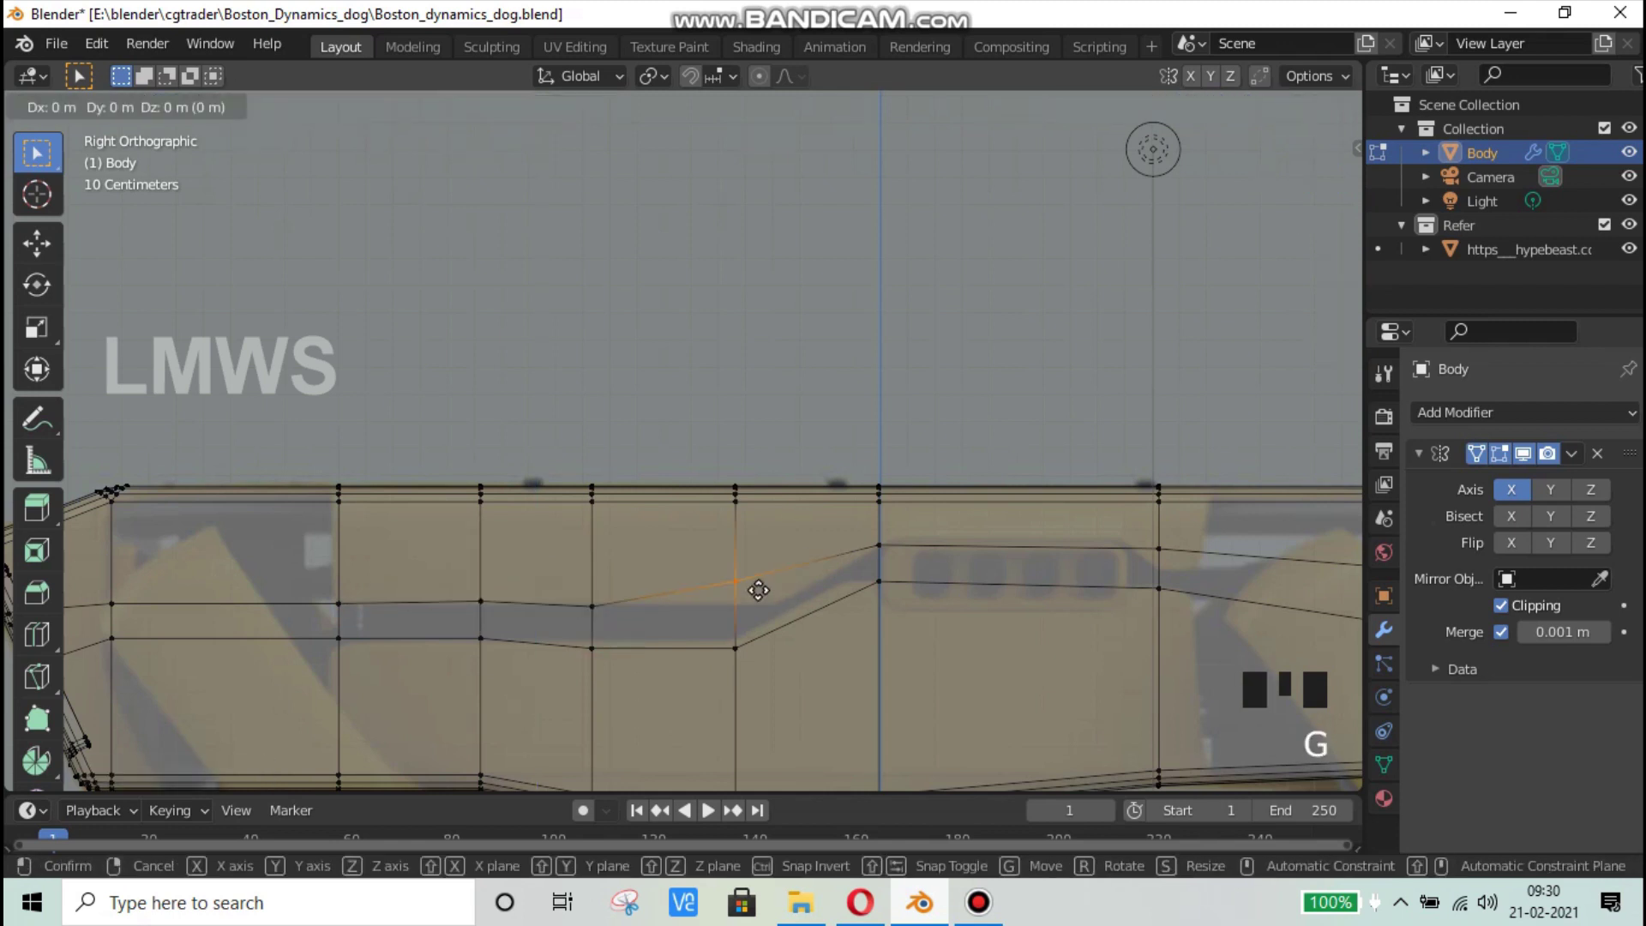
left_click(761, 608)
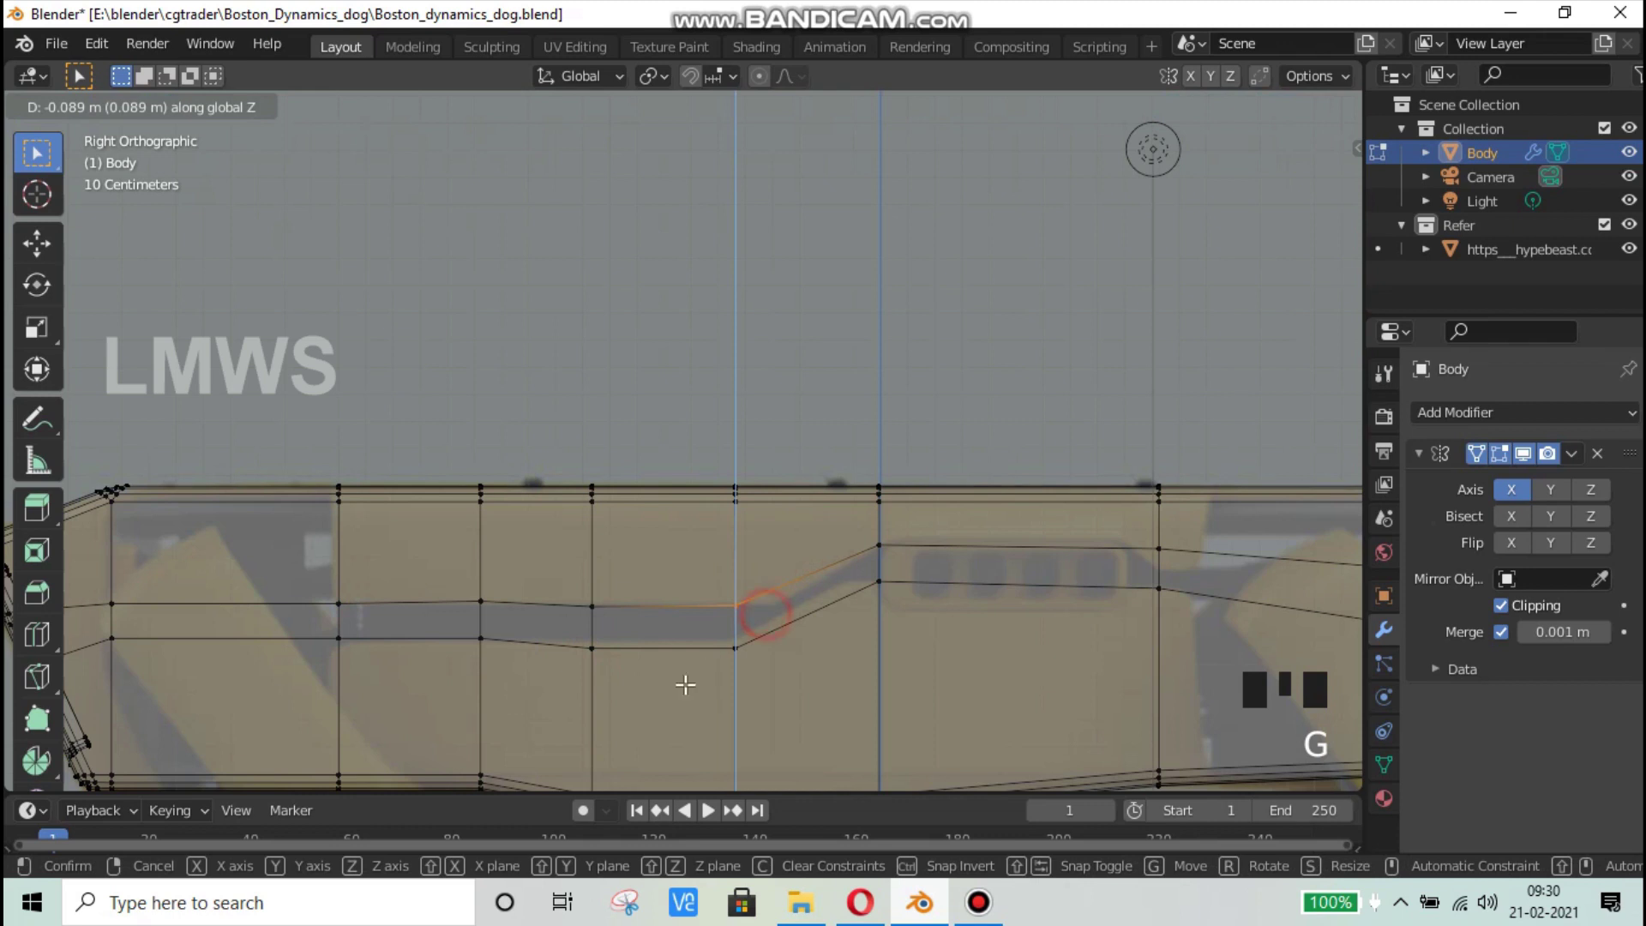
Step: Raise the lower loop's two slope vertices about 0.04 m along Z and align the preceding vertex with the dark stripe's lower edge
left_click_drag(684, 683, 844, 616)
left_click(880, 579, "shift")
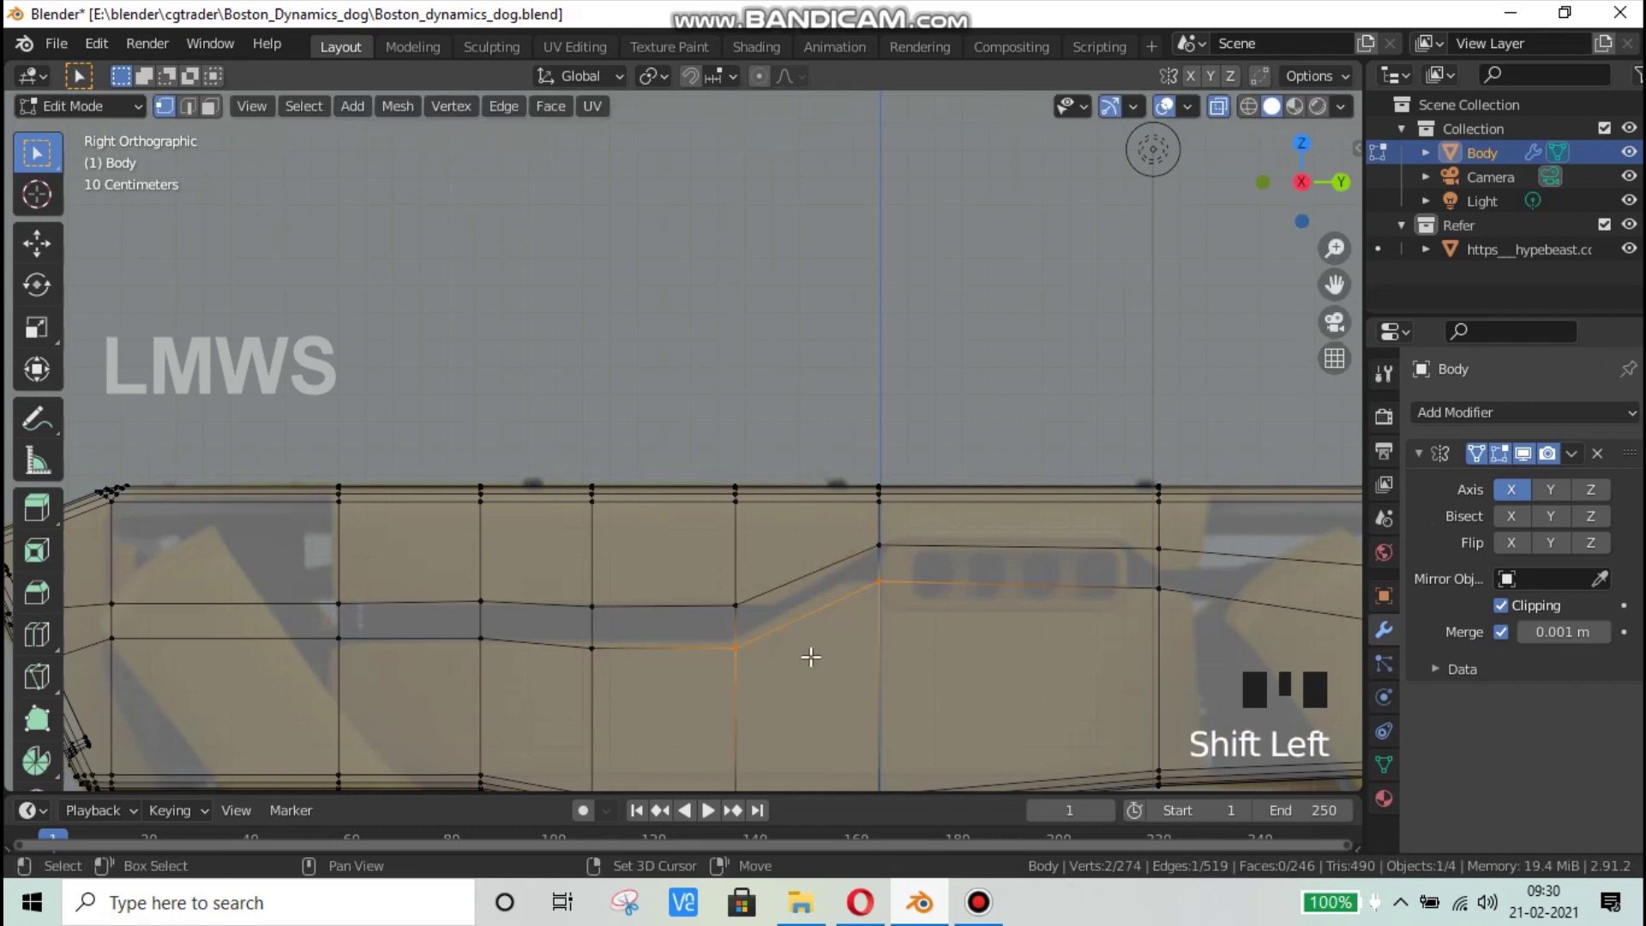
key("g")
key("z")
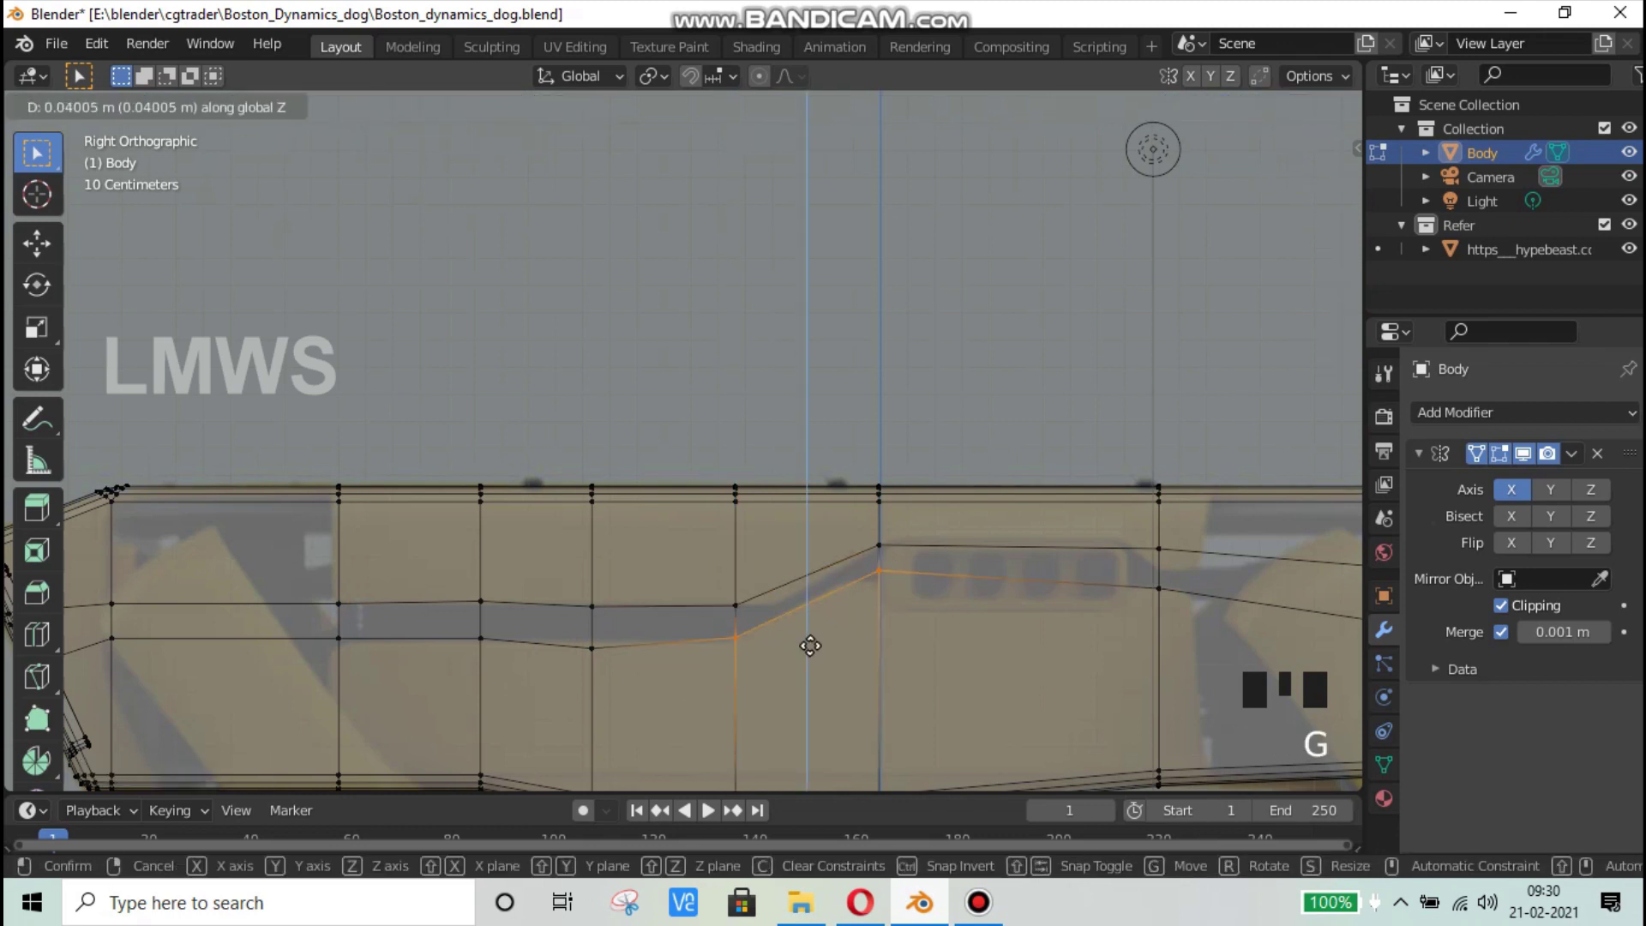
left_click(810, 645)
left_click(570, 666)
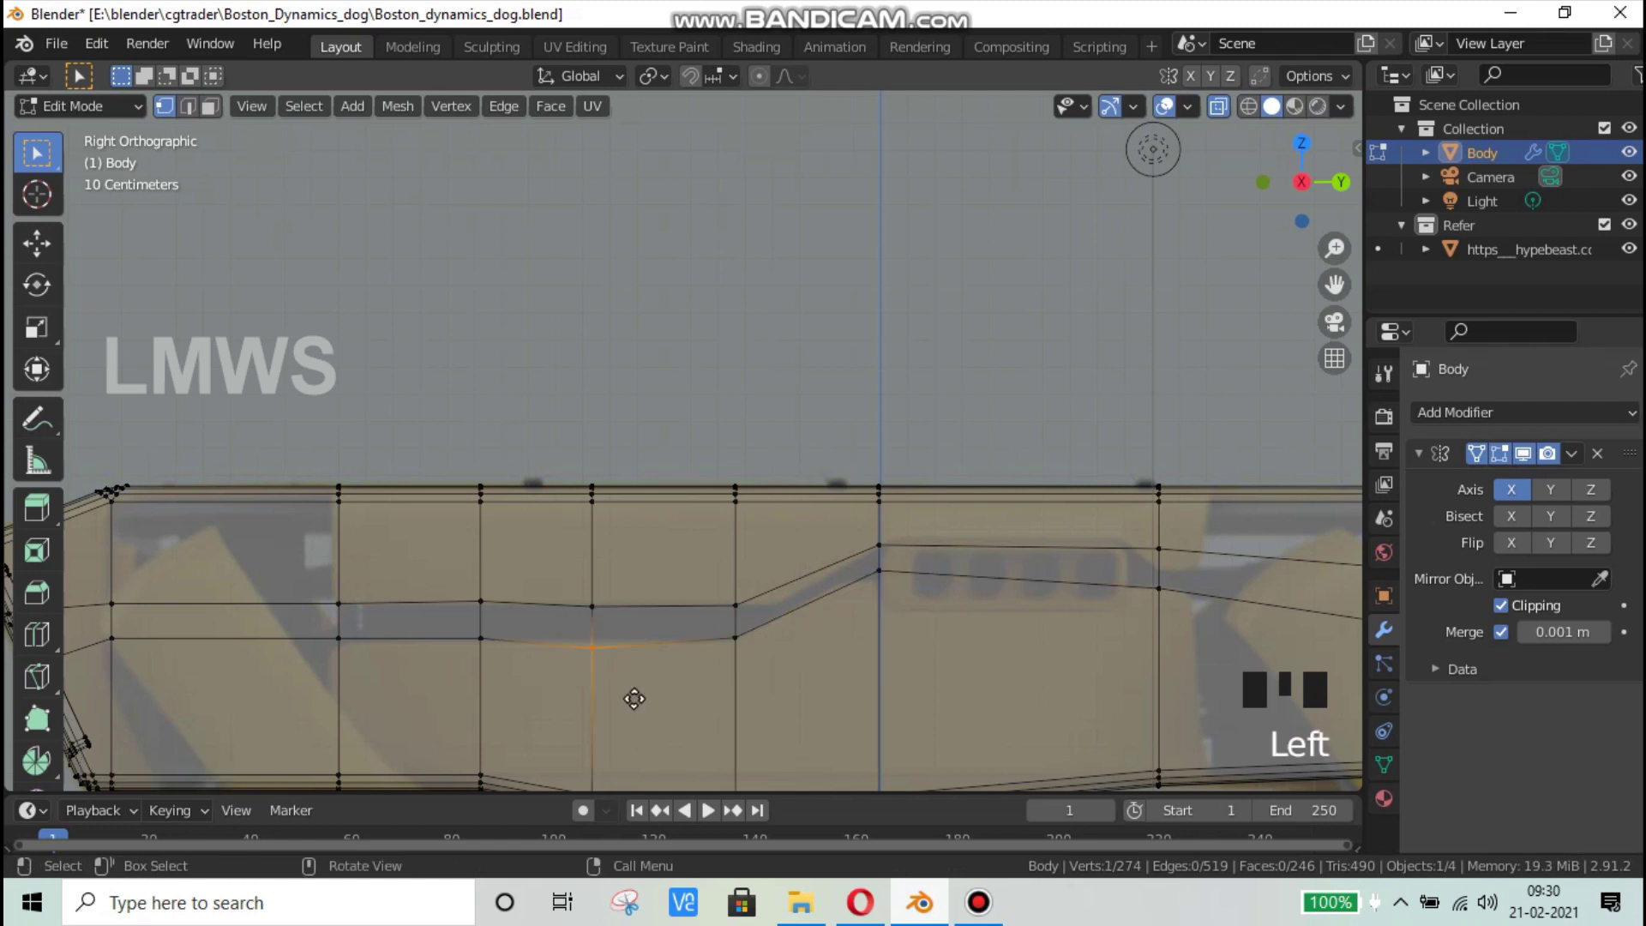
key("g")
left_click(697, 586)
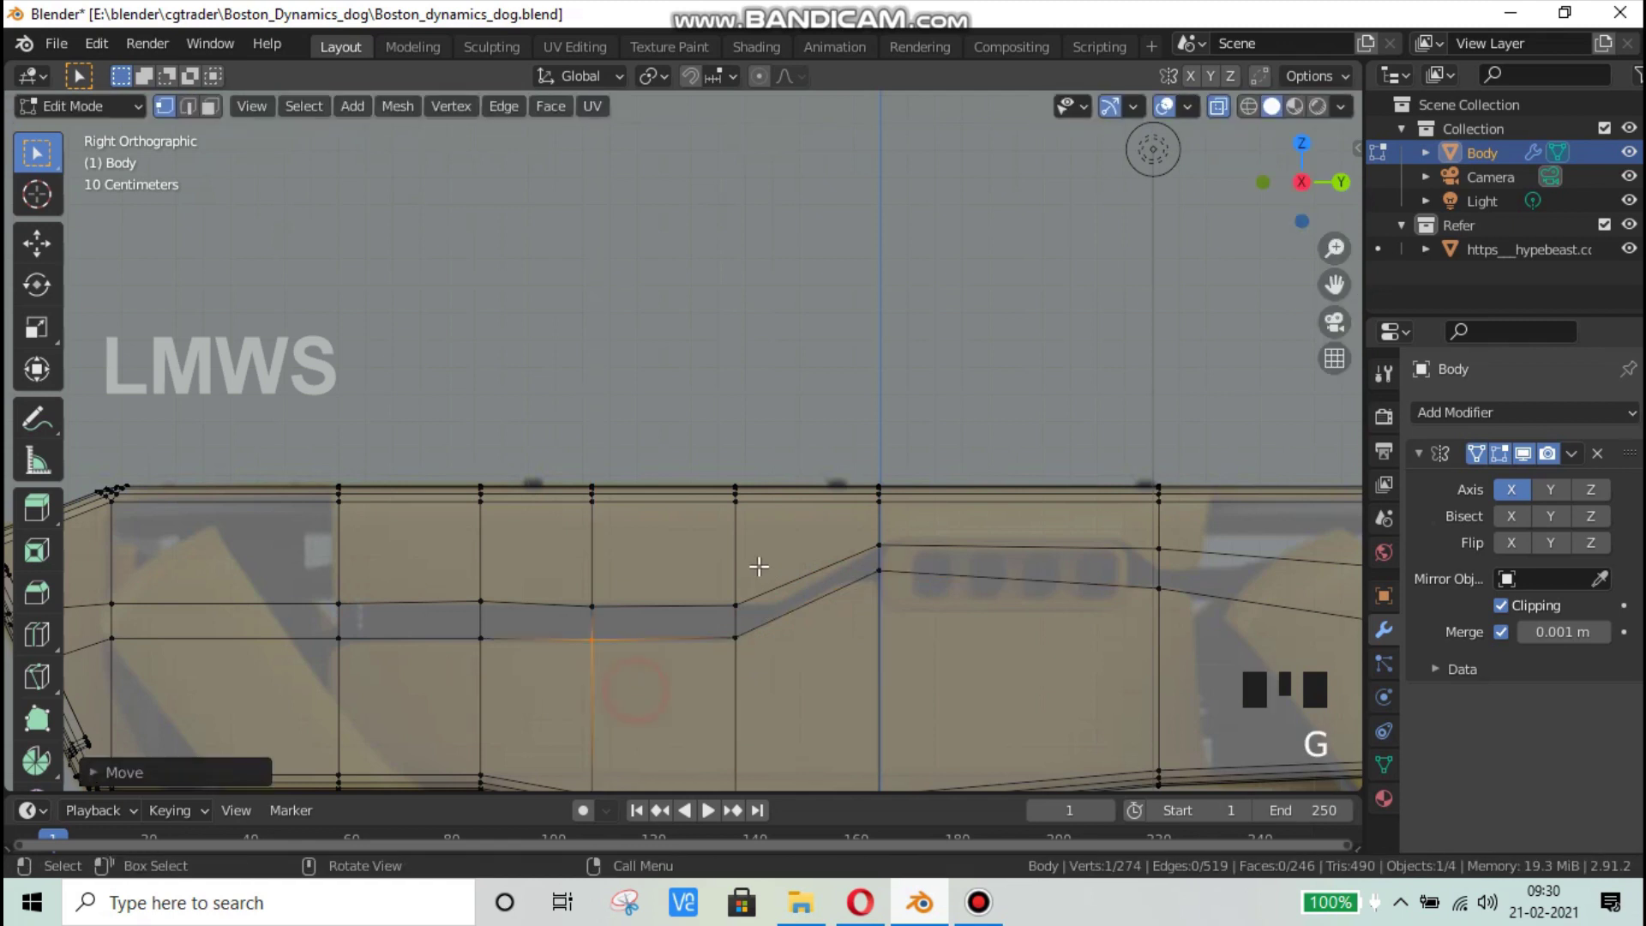
Step: Move the upper loop's vertex at the slope's start along Y toward the vents to match the stripe's bend
left_click(729, 604)
key("g")
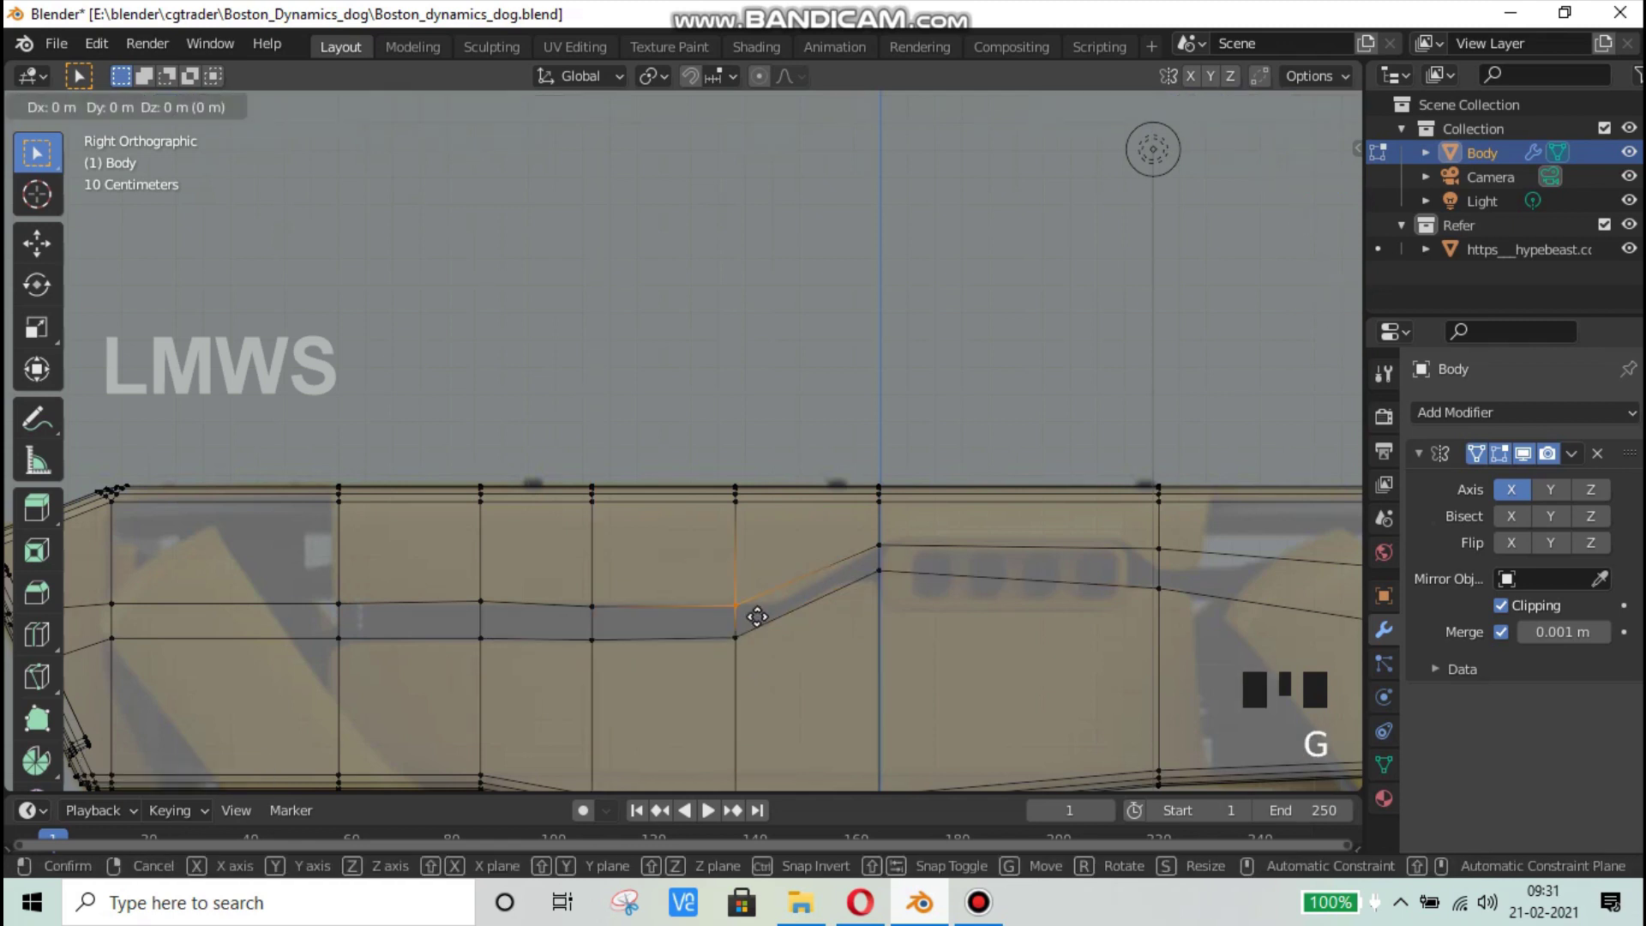
key("y")
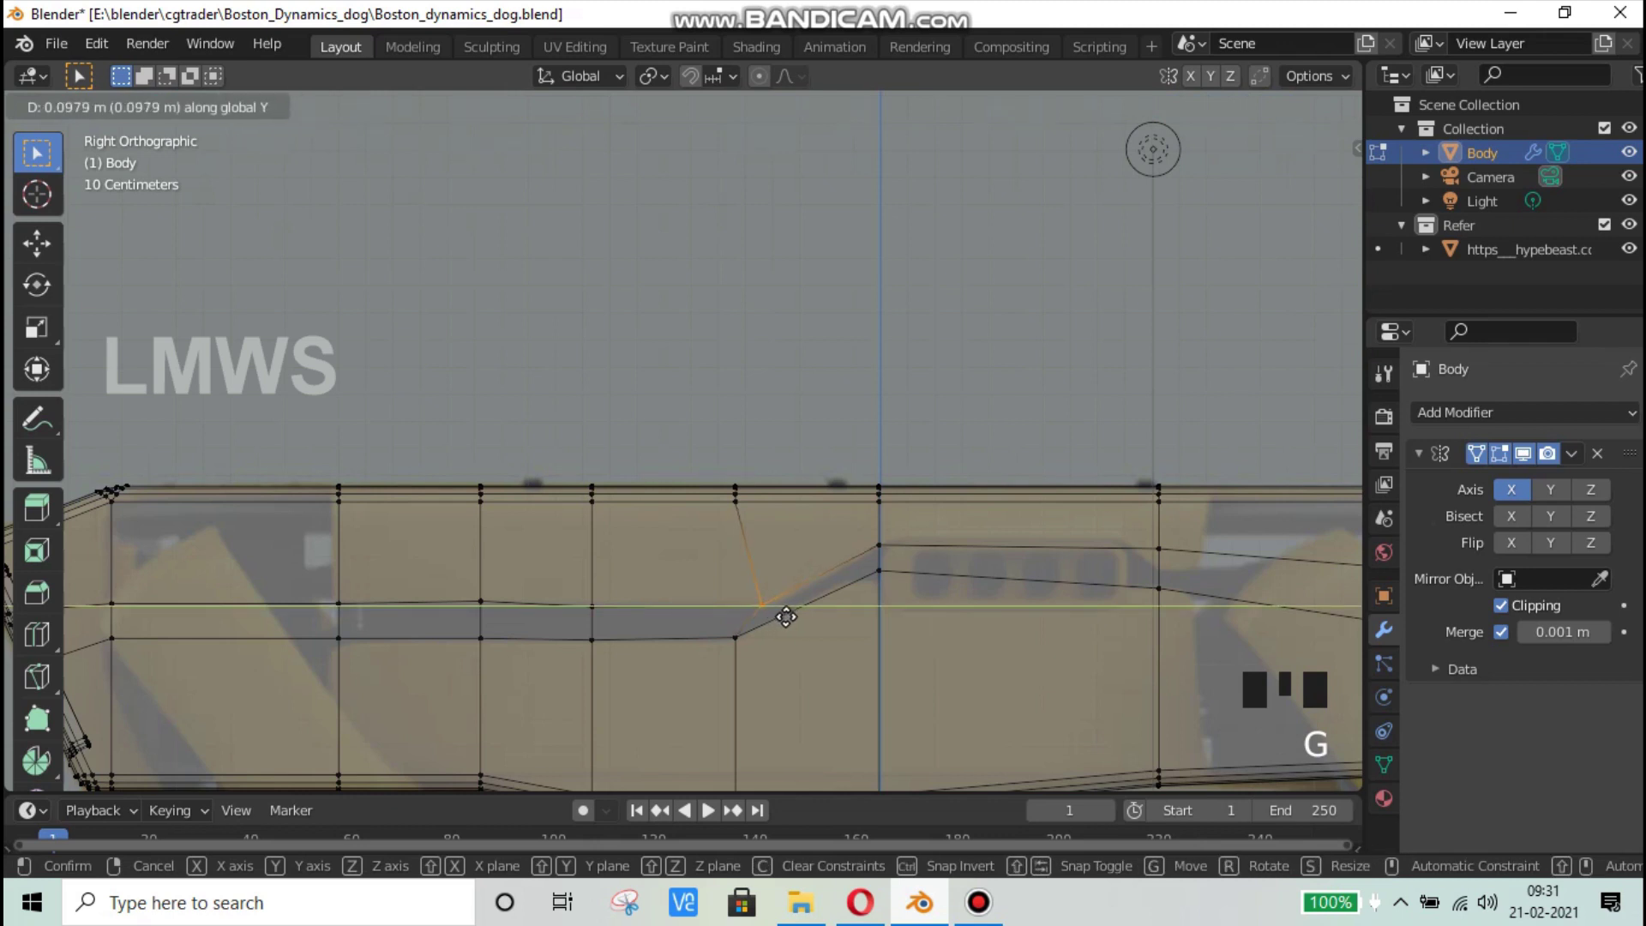
left_click(793, 619)
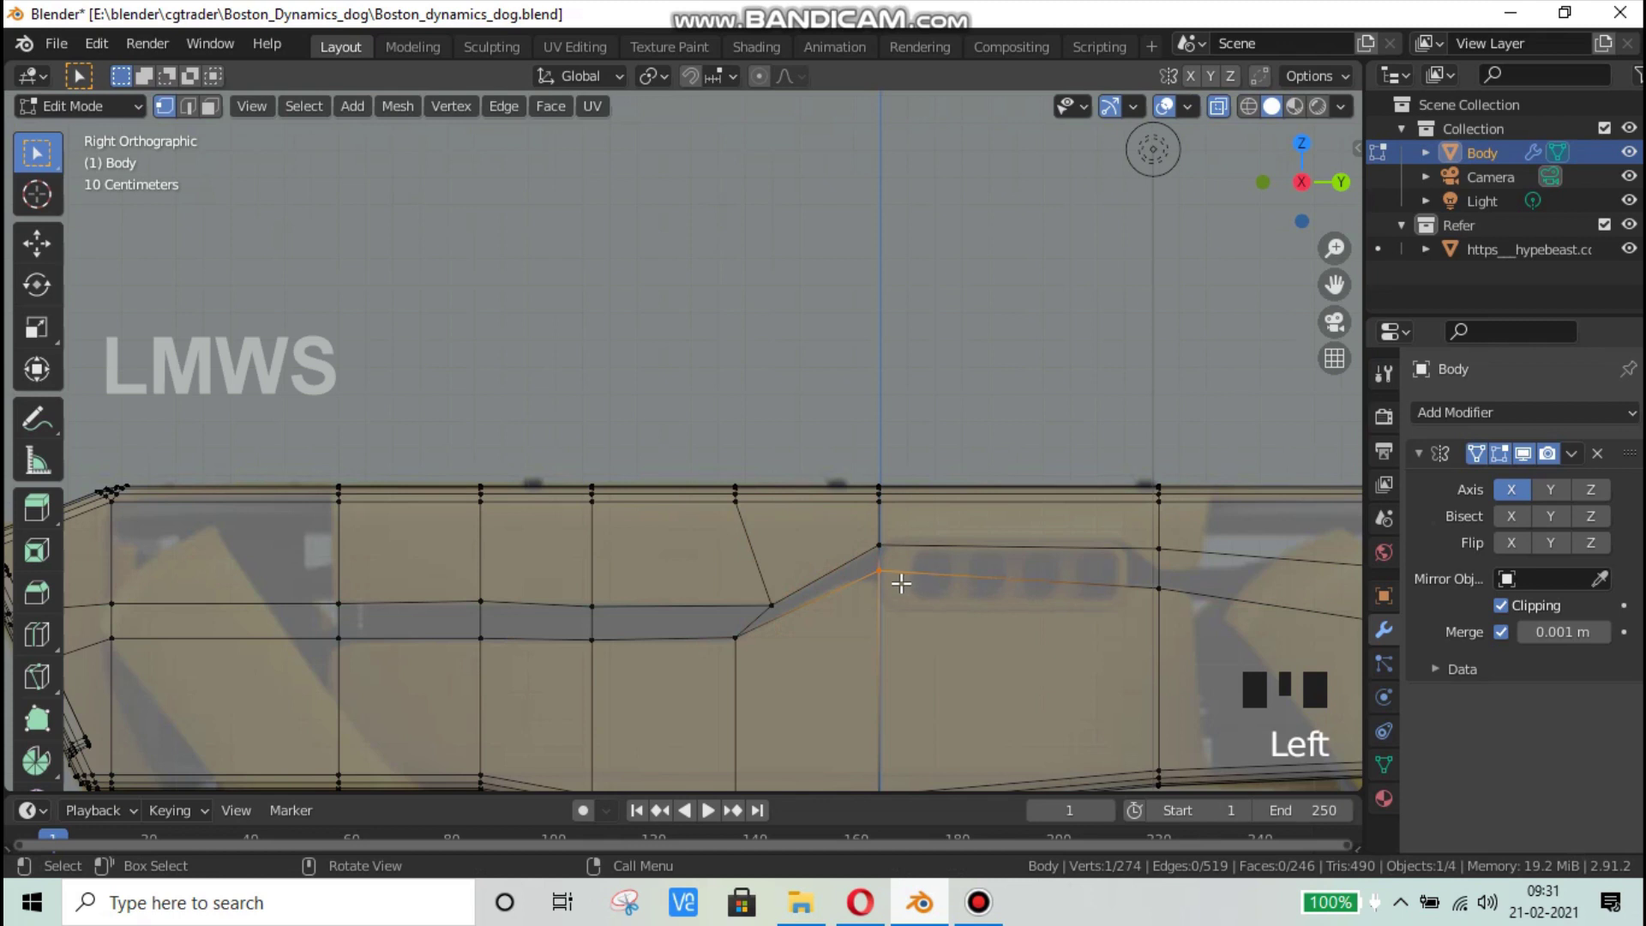
Step: Lower the lower loop's vertex at the slope's upper end slightly along Z and move it about -0.12 m along Y
key("g")
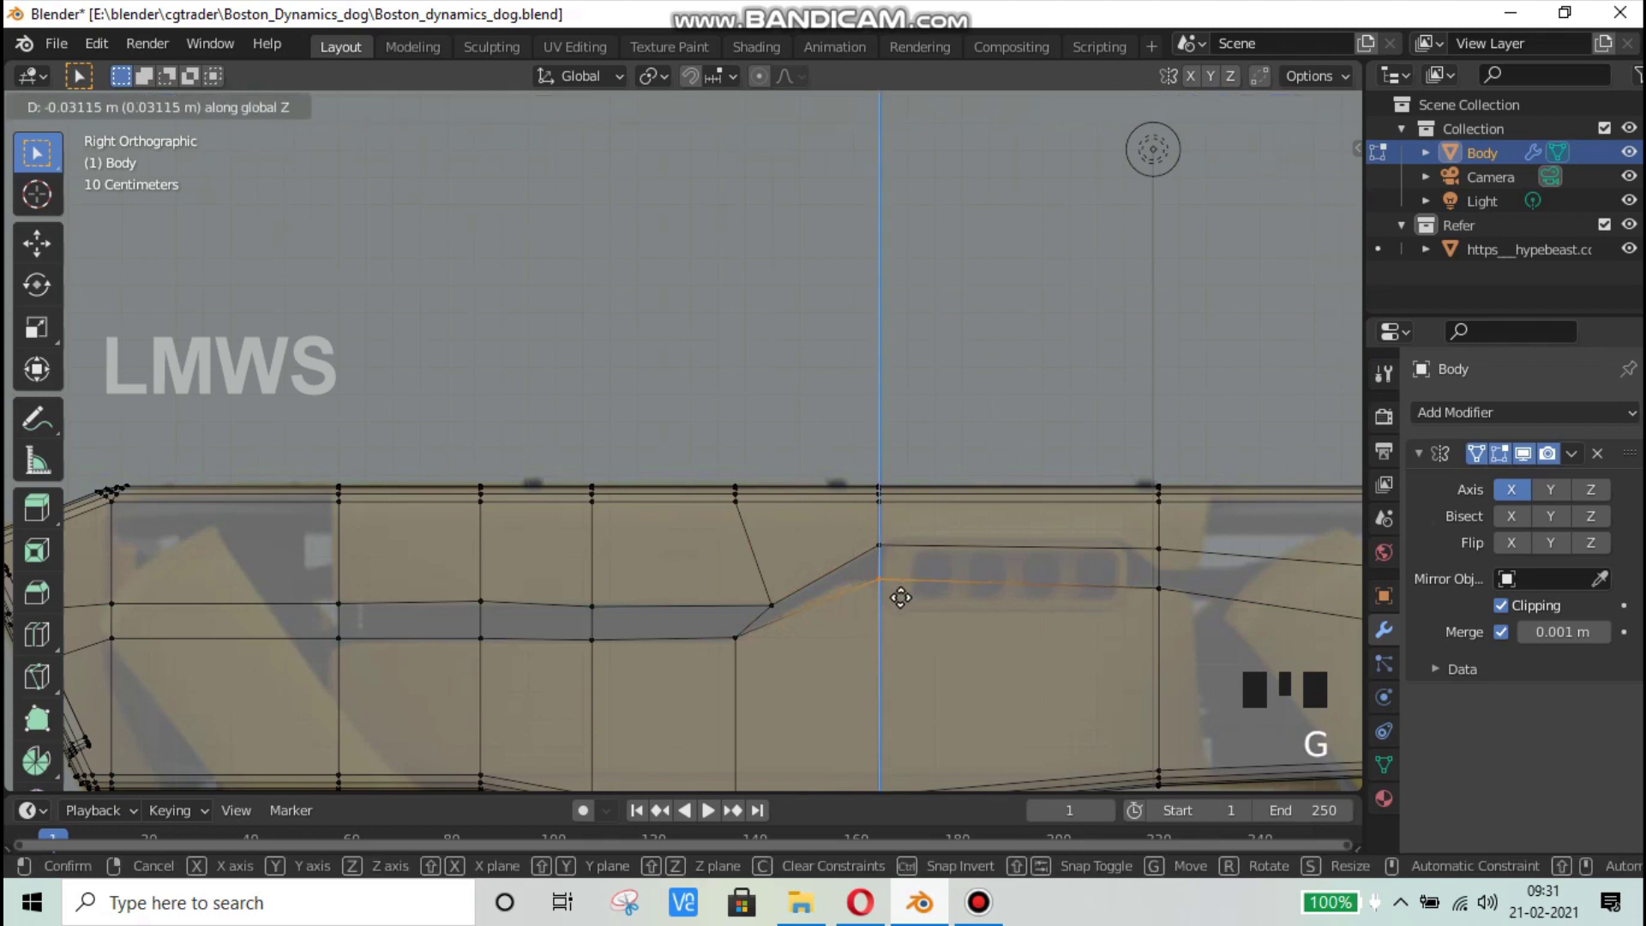
left_click(900, 597)
key("g")
key("y")
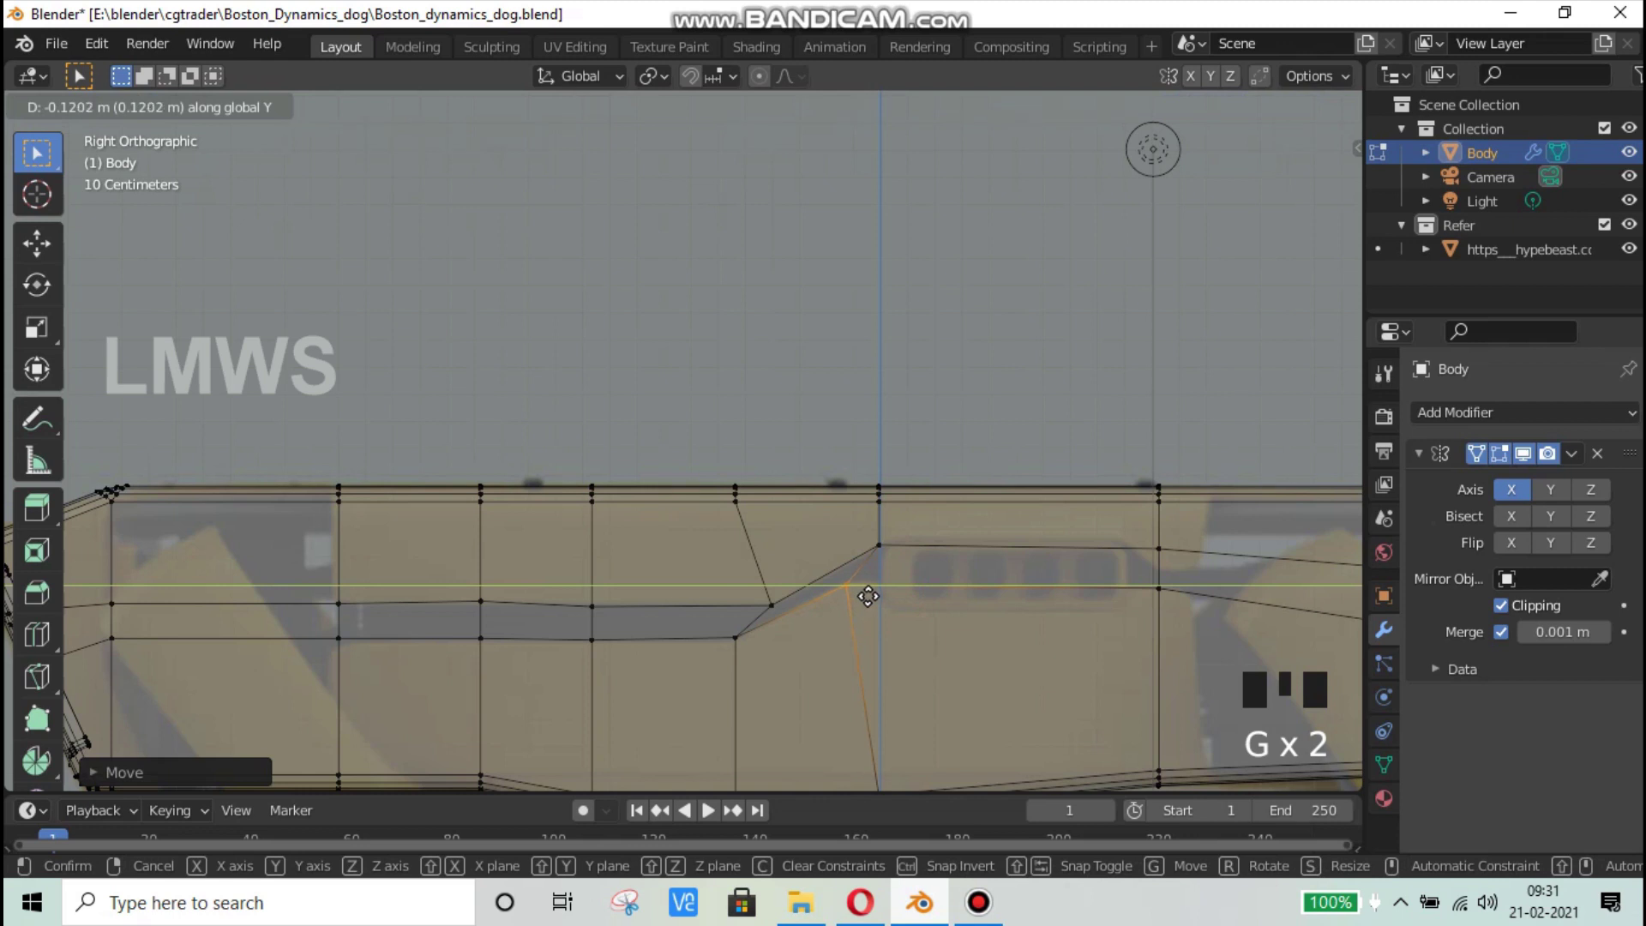
left_click(868, 596)
Step: Raise the upper loop's vertex just past the vent panel about 0.028 m along Z and save the file
middle_click_drag(1176, 611, 1031, 620, "shift")
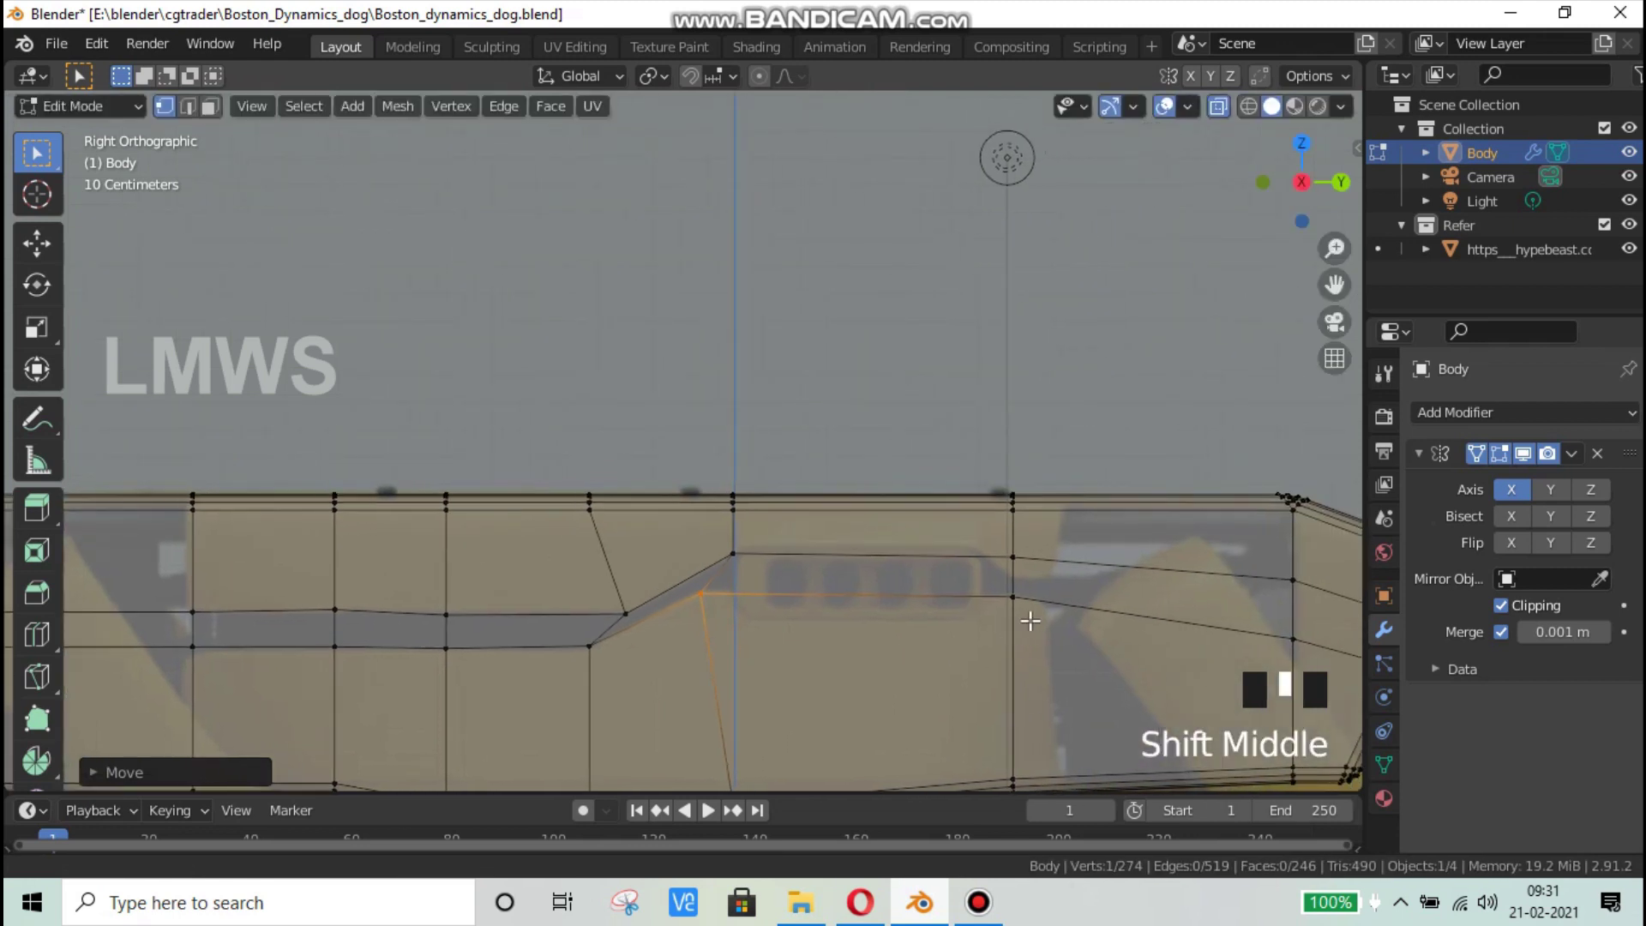
scroll(1031, 620, "up", 2)
left_click(1147, 609)
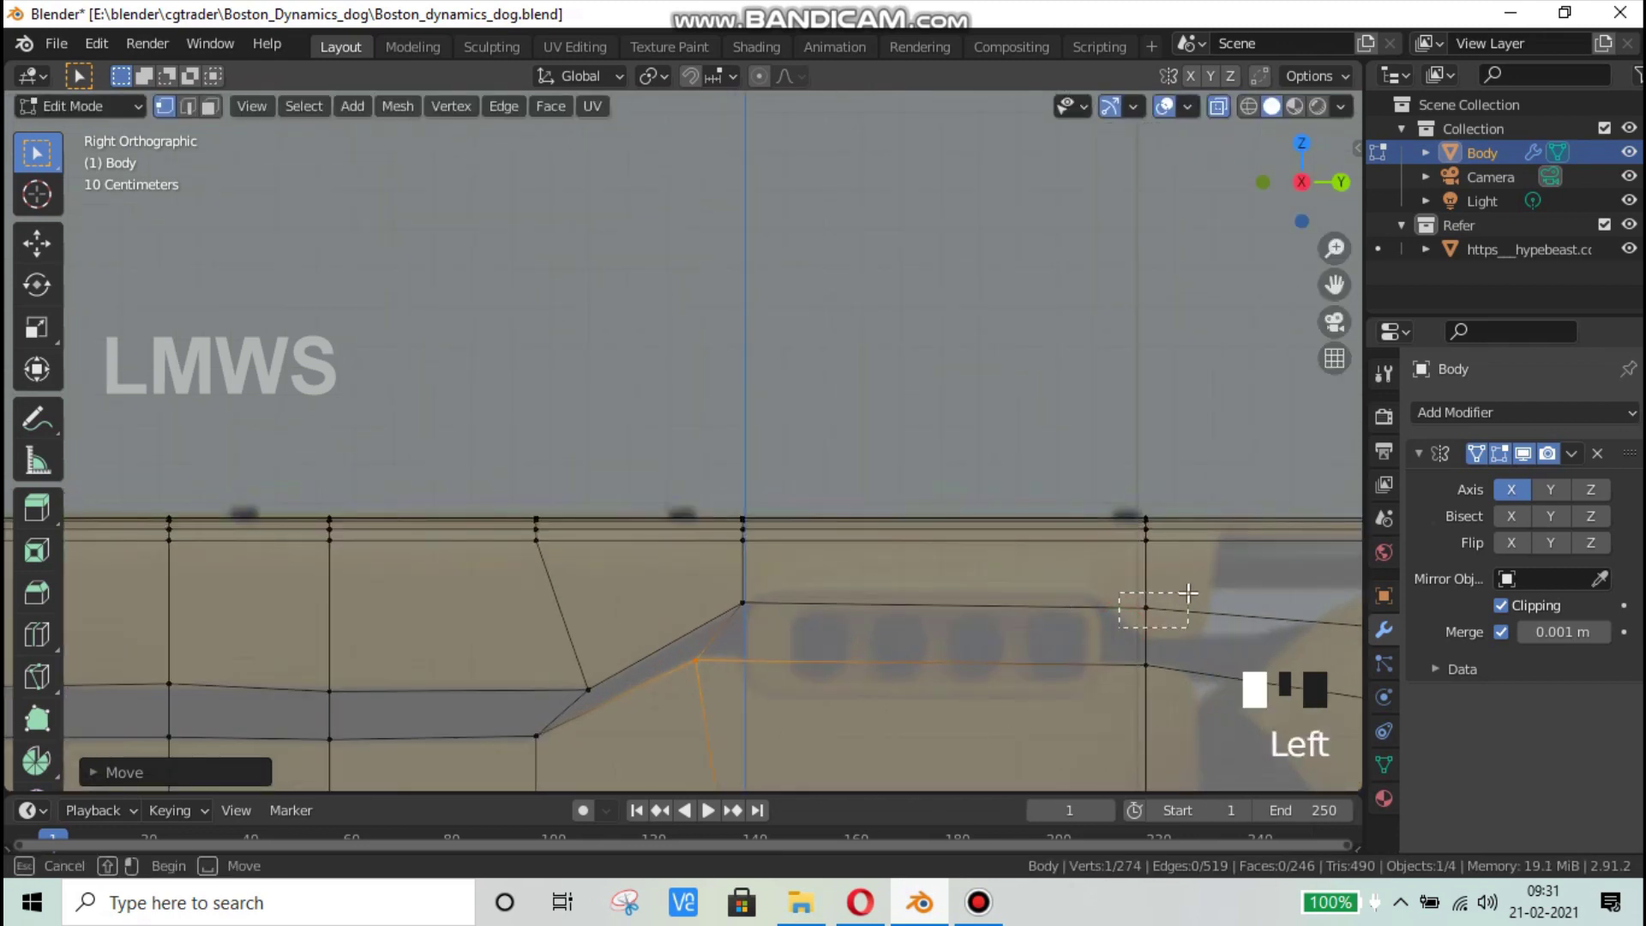
key("g")
key("z")
left_click(1157, 637)
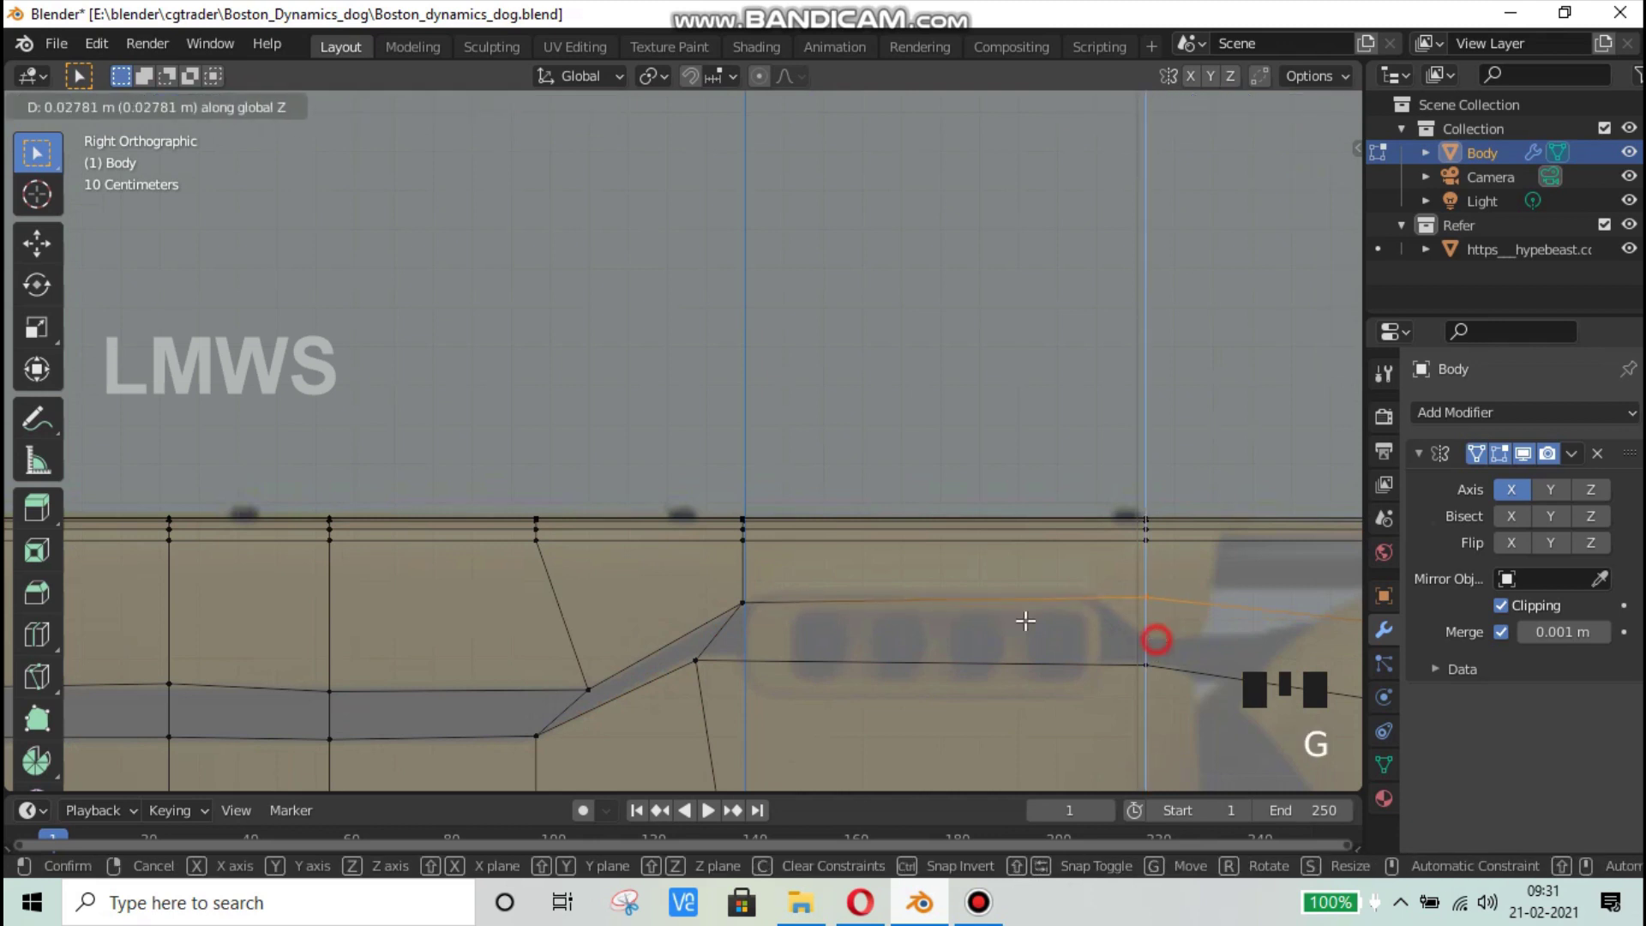
scroll(992, 618, "down", 3)
key("ctrl+s")
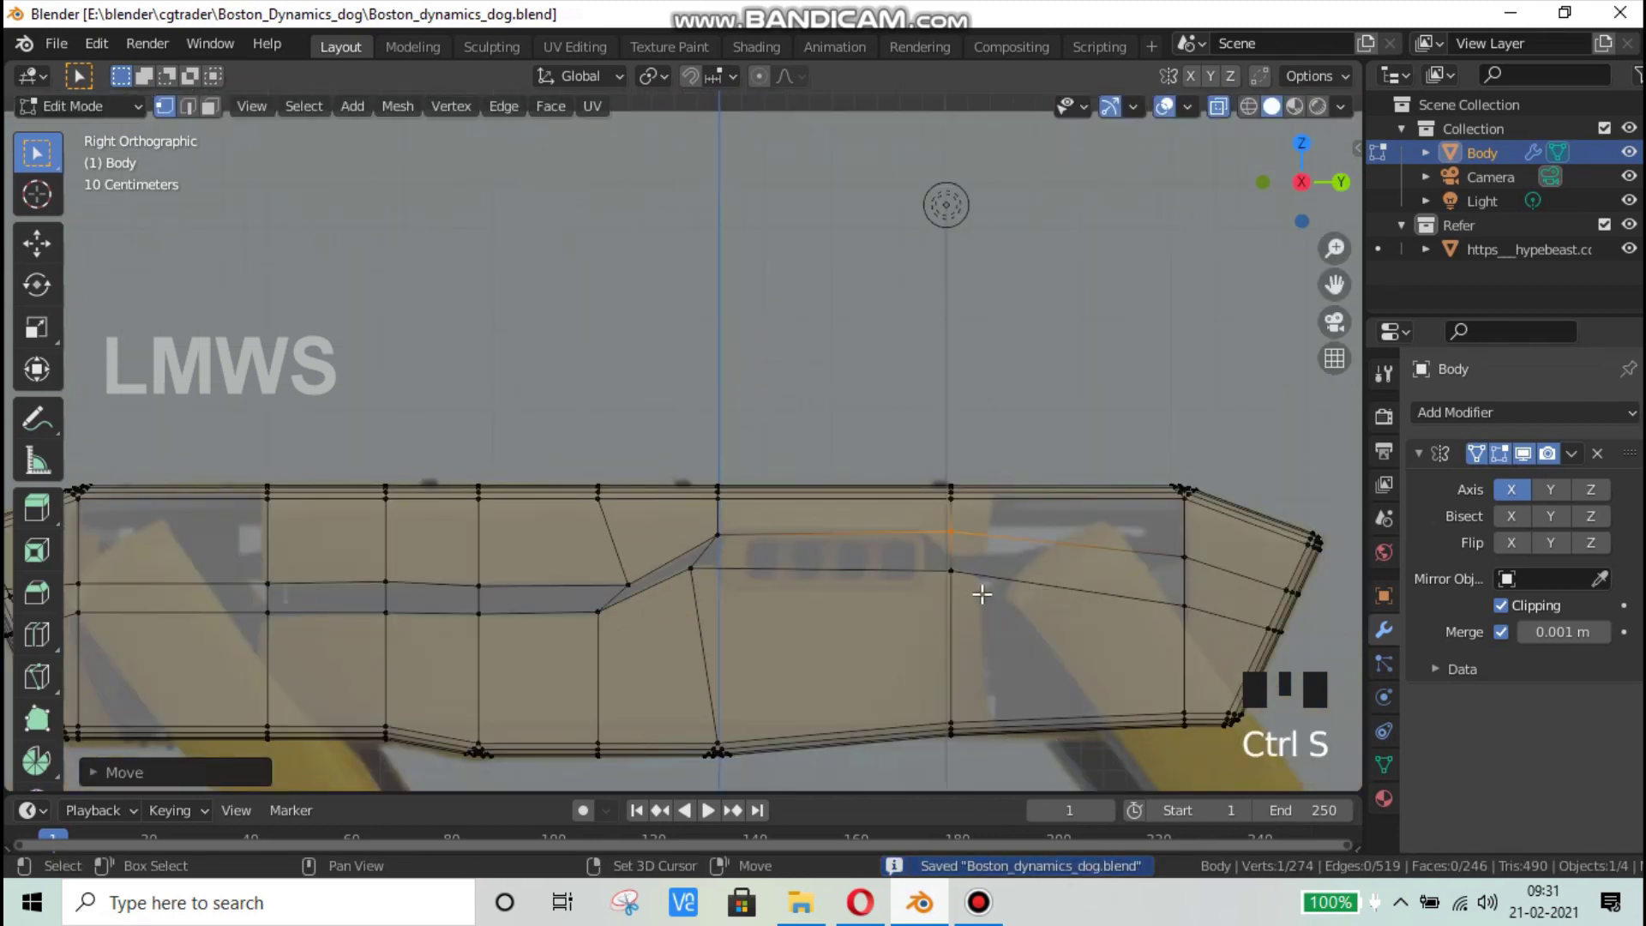
middle_click_drag(985, 595, 896, 600, "shift")
scroll(894, 642, "up", 1)
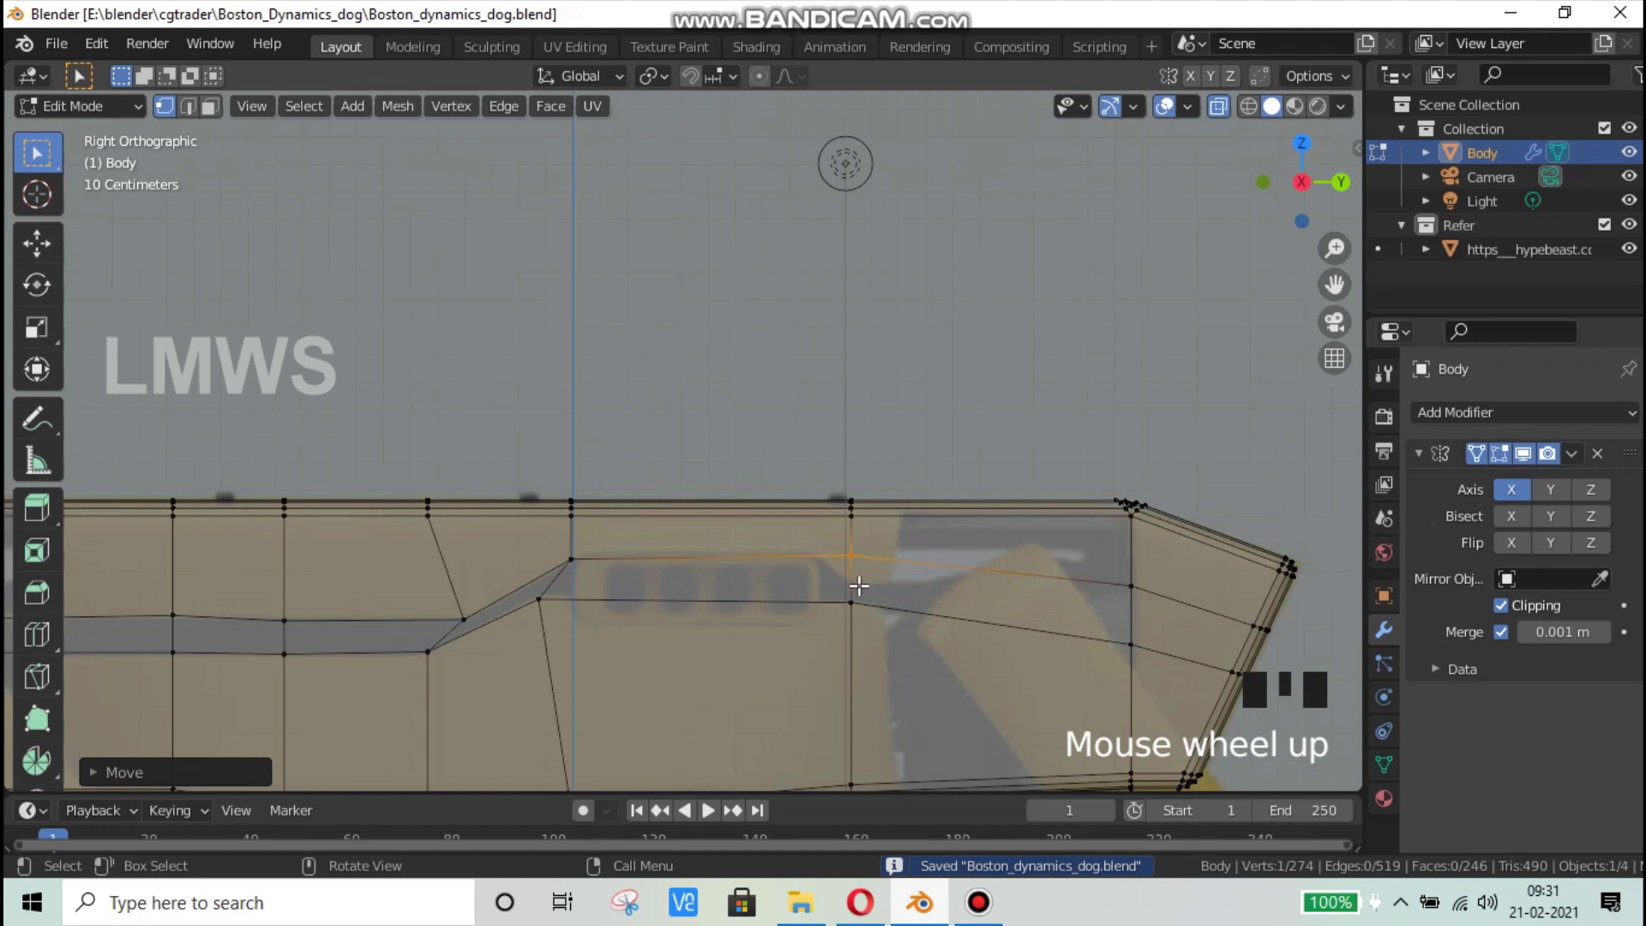
key("ctrl+r")
left_click(827, 507)
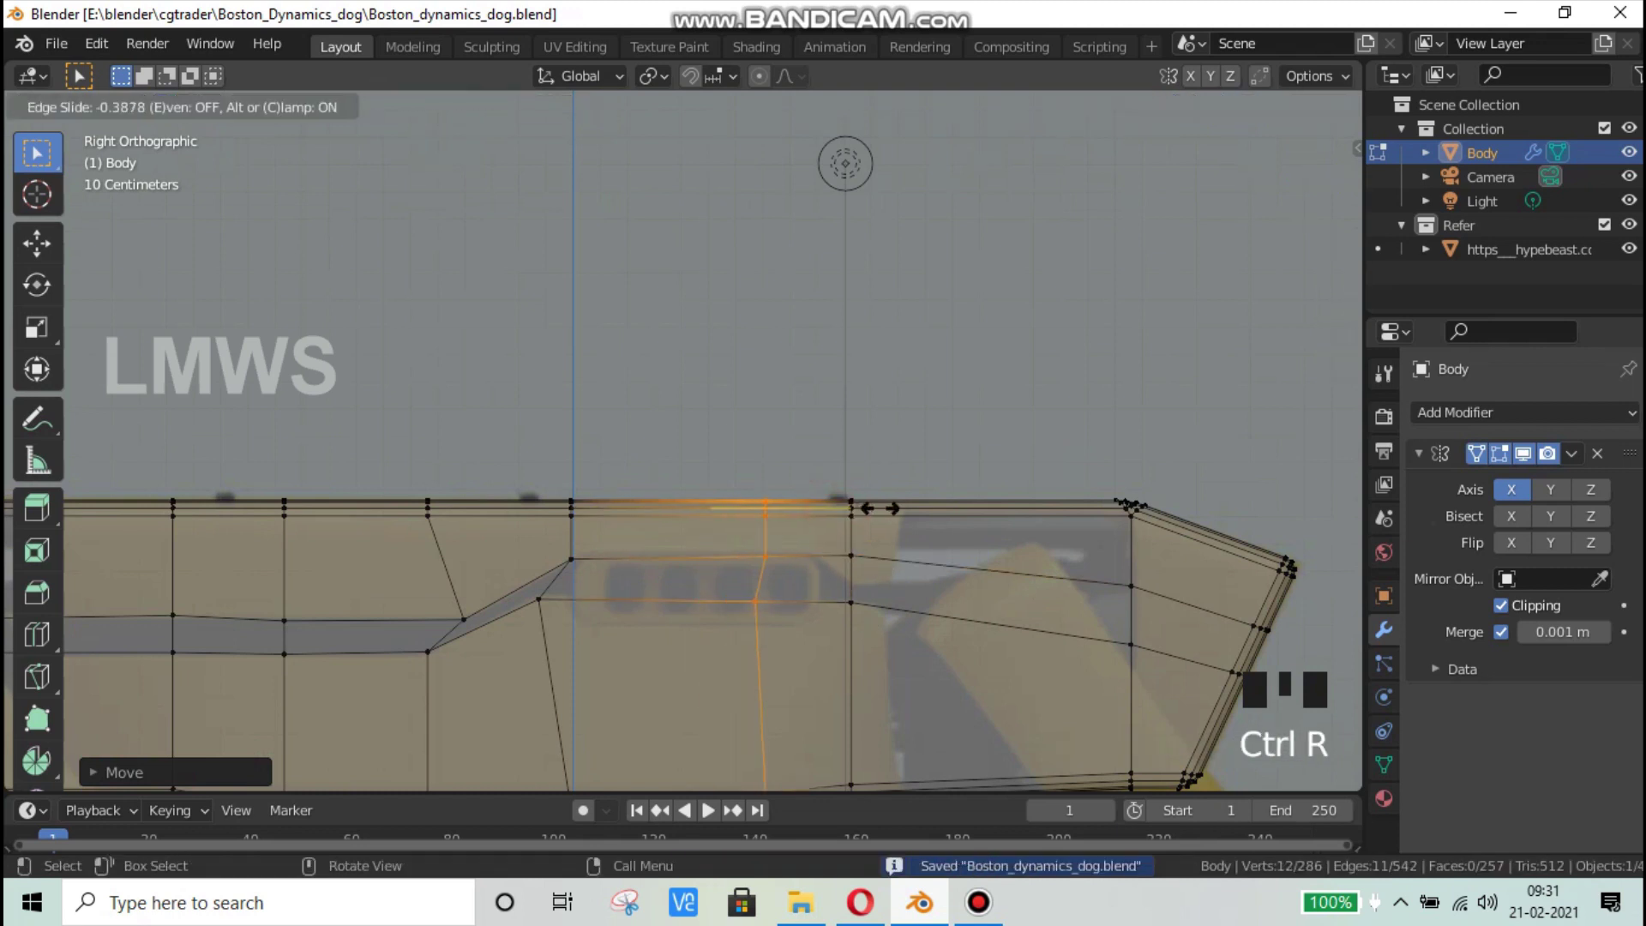
left_click(826, 559)
scroll(761, 581, "down", 2)
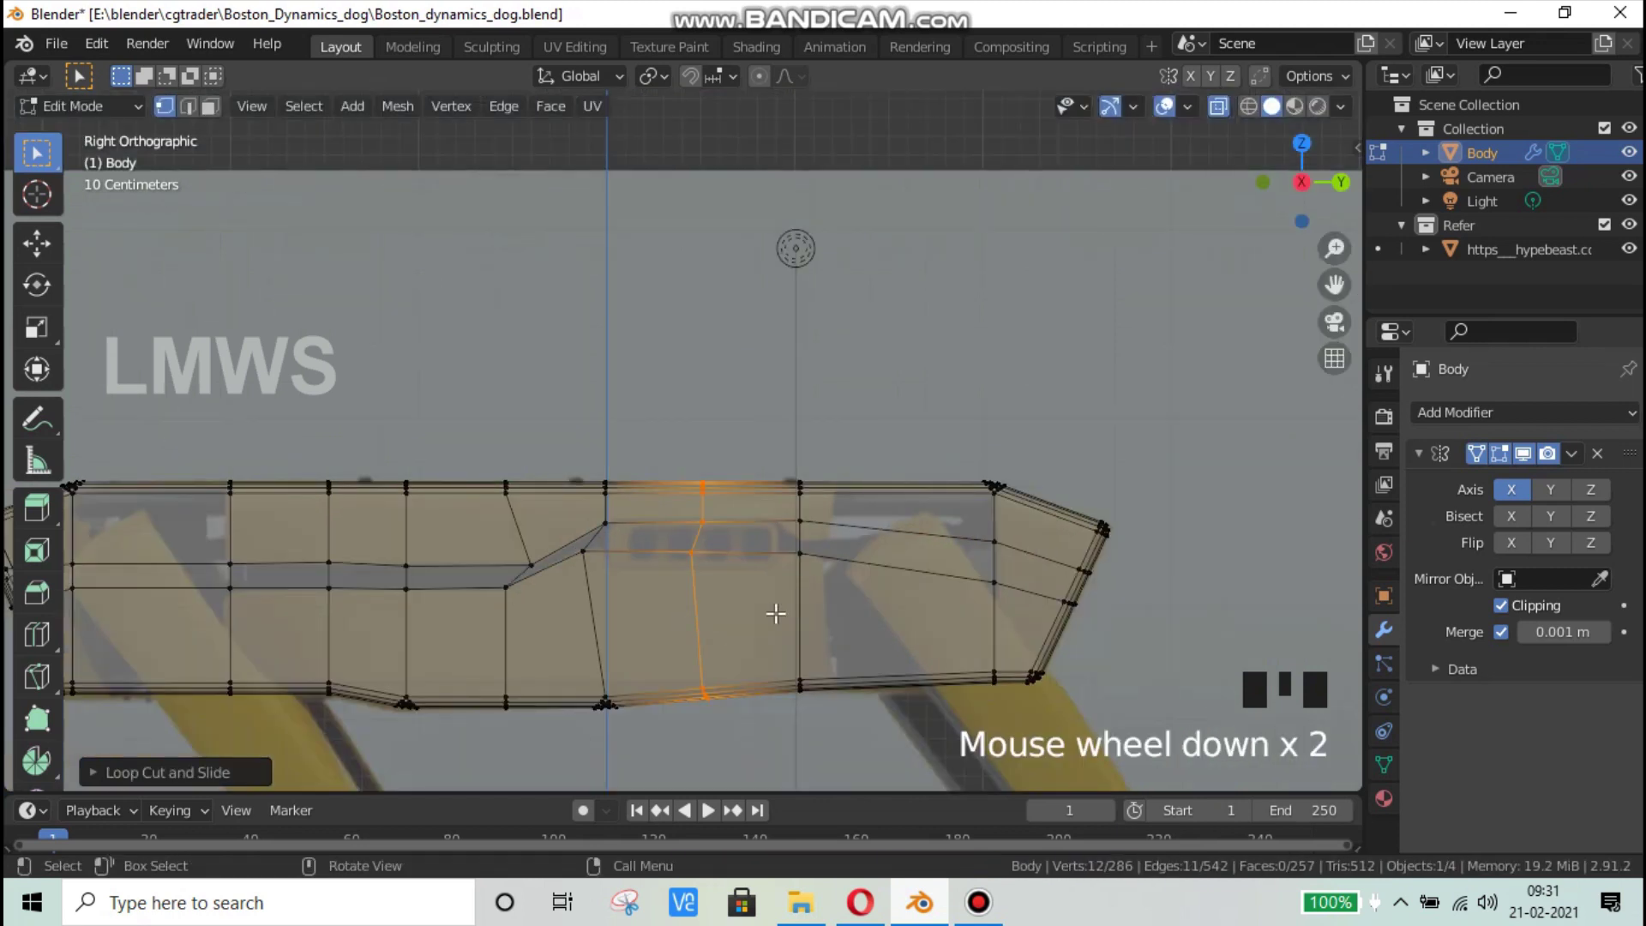
scroll(738, 609, "up", 1)
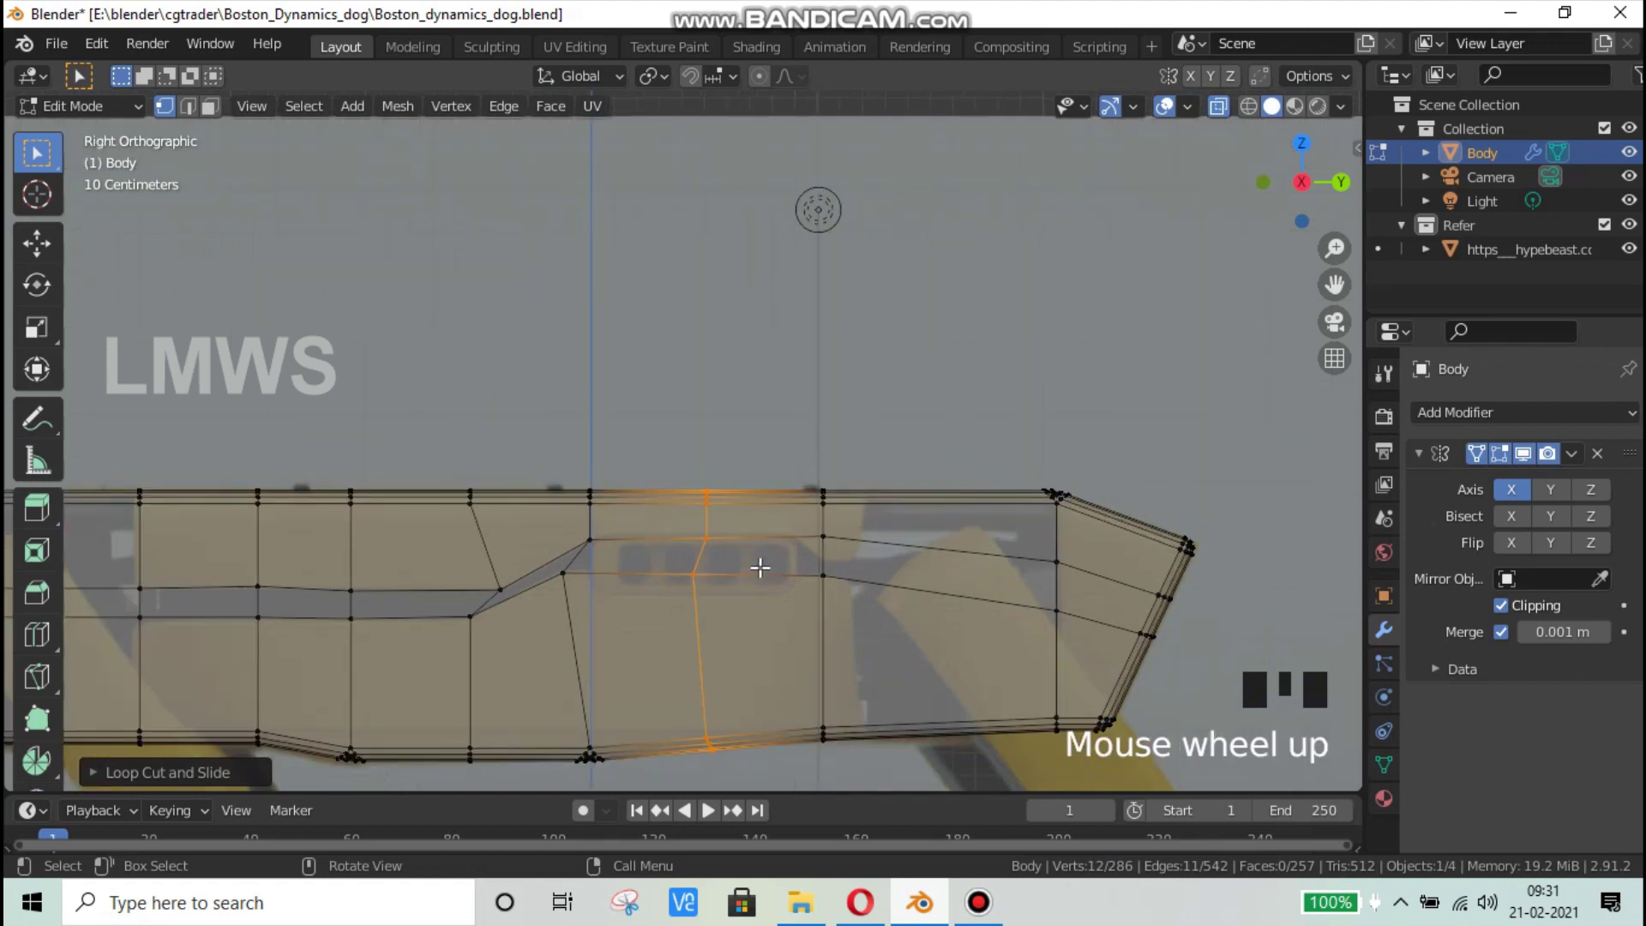
scroll(760, 567, "up", 2)
scroll(762, 582, "down", 2)
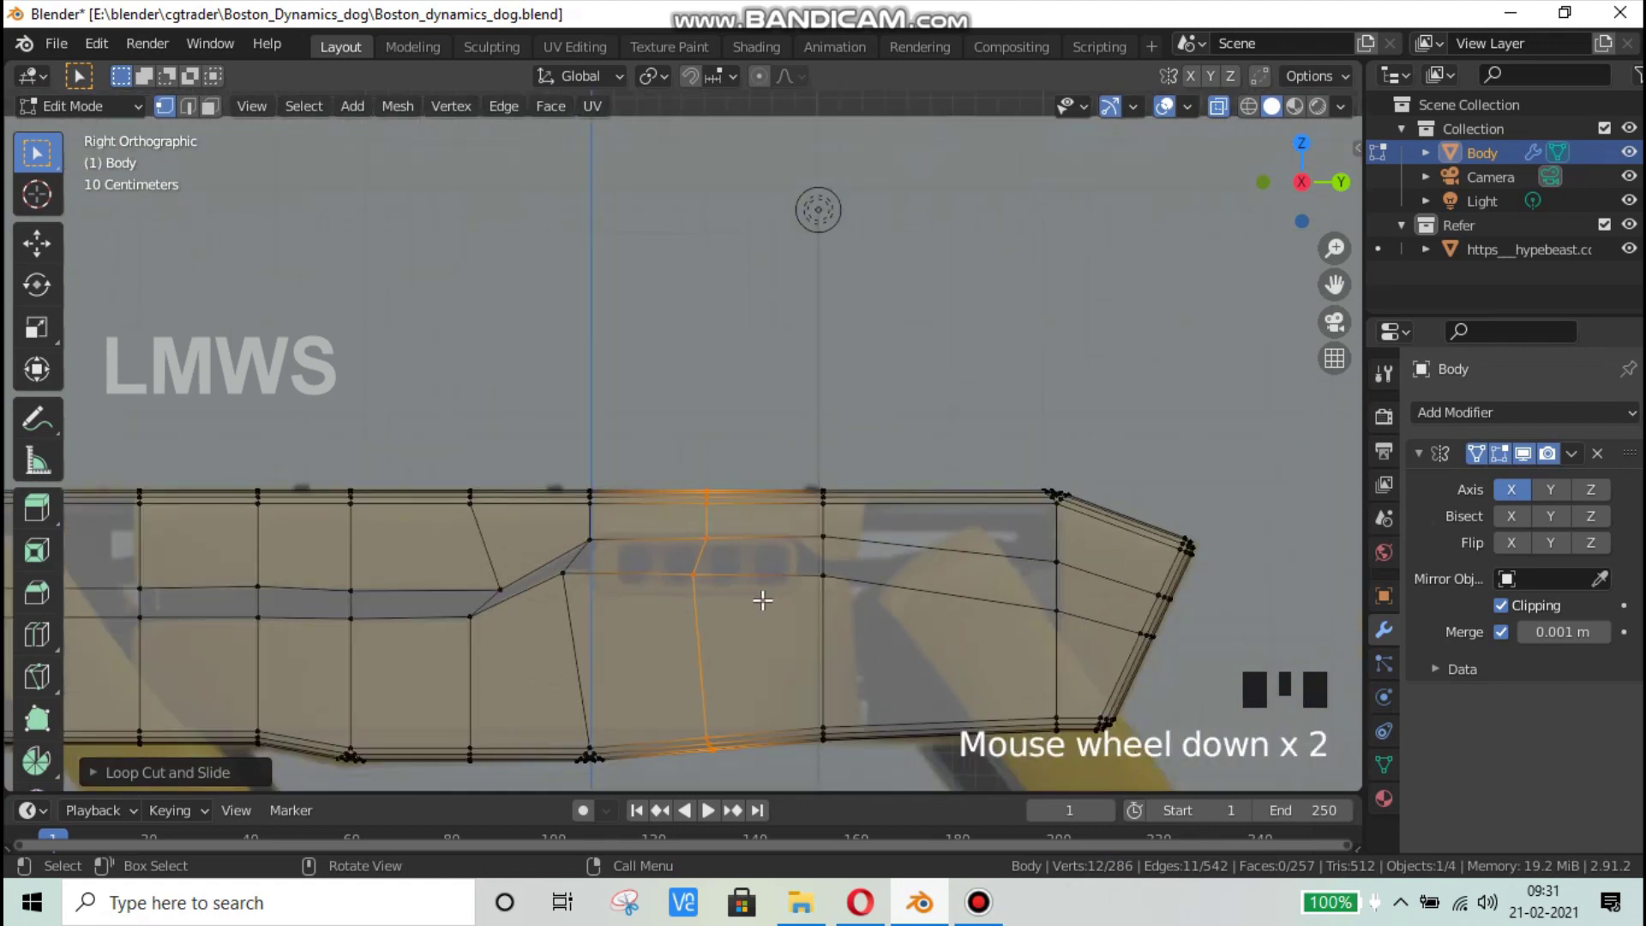
key("ctrl+z")
Step: Add a cross loop cut through the Body's vent section and slide it to the vents' end farthest from the slope
key("ctrl+r")
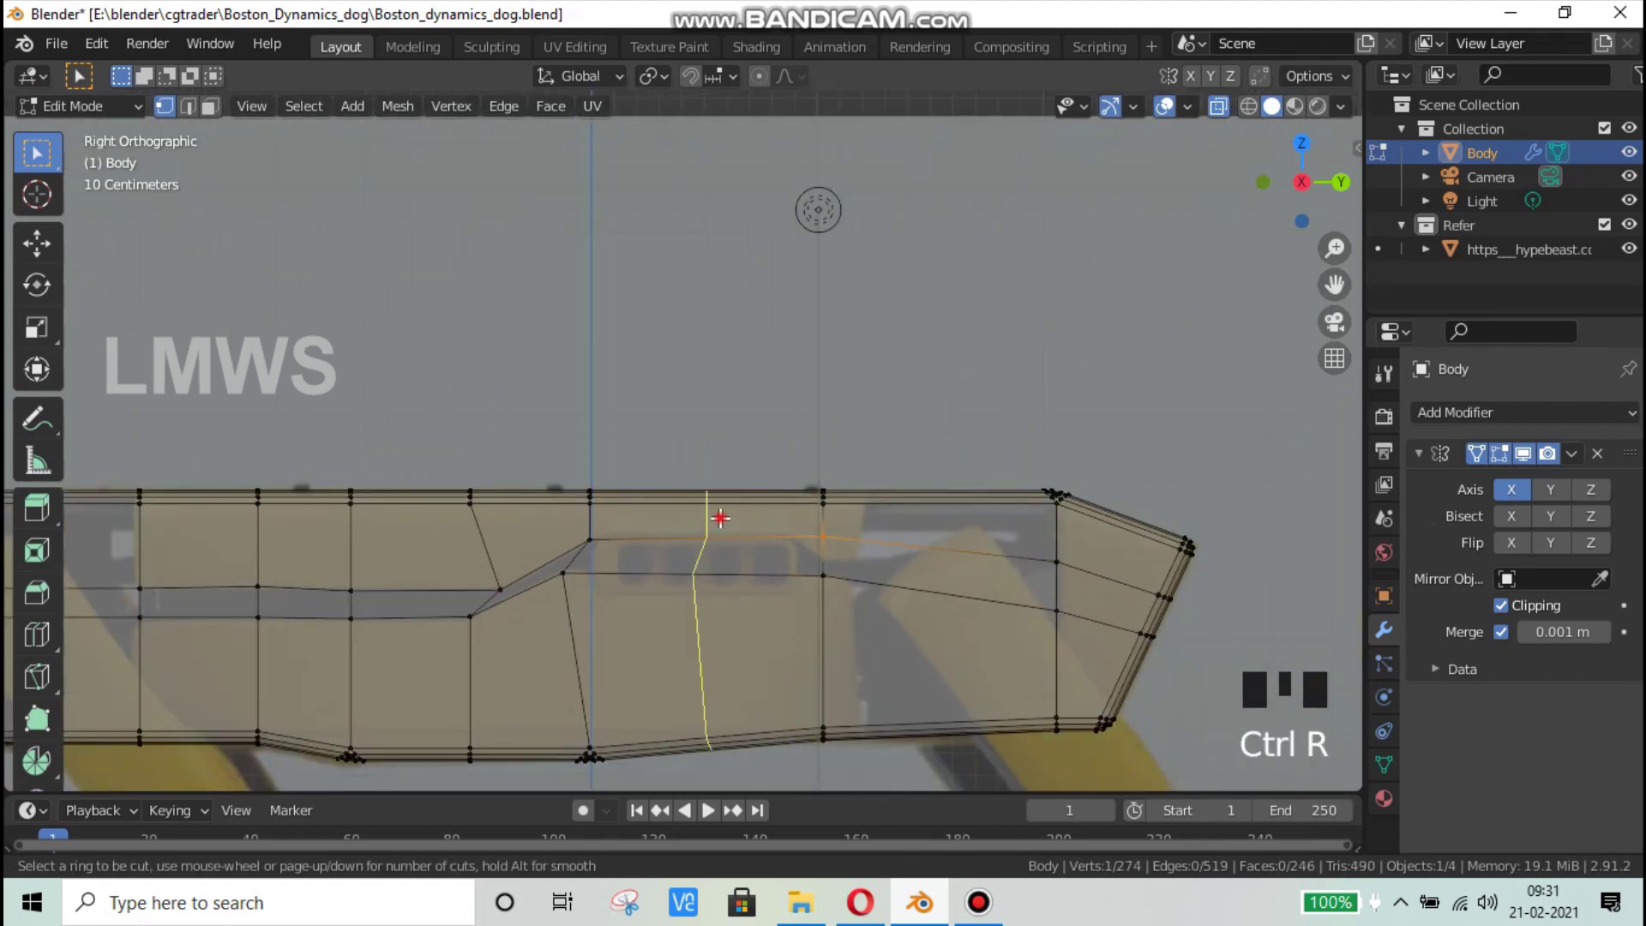
left_click(720, 518)
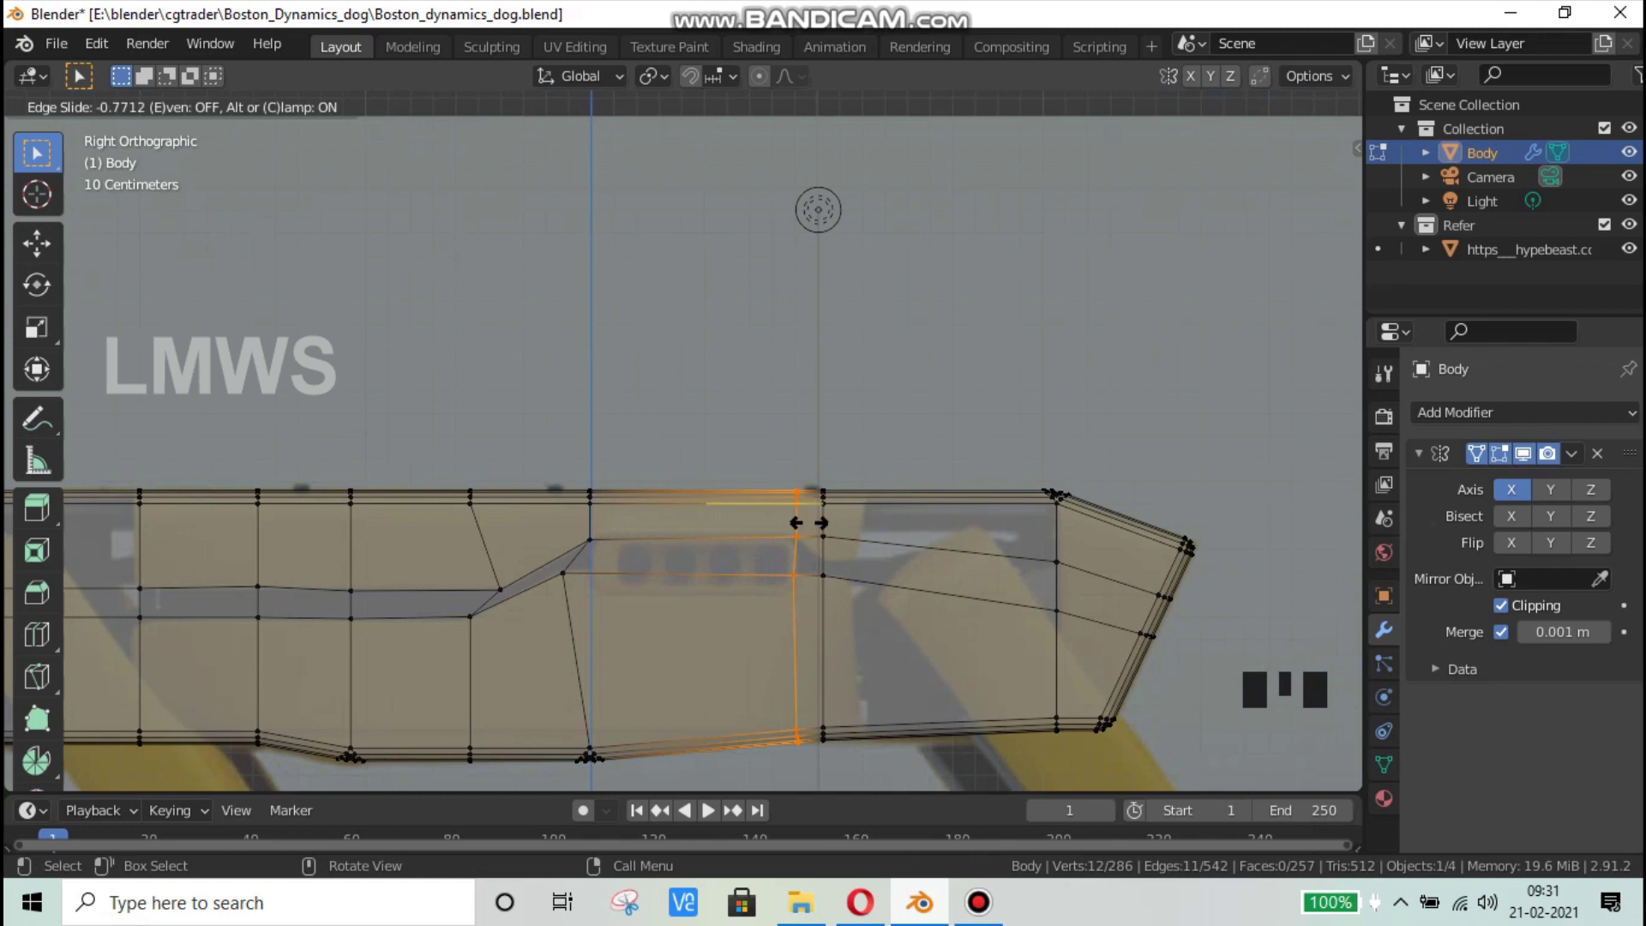
left_click(829, 573)
Step: Lower the upper loop's vertex just beyond the new cross cut along Z to the stripe's upper edge and save the file
scroll(825, 573, "up", 2)
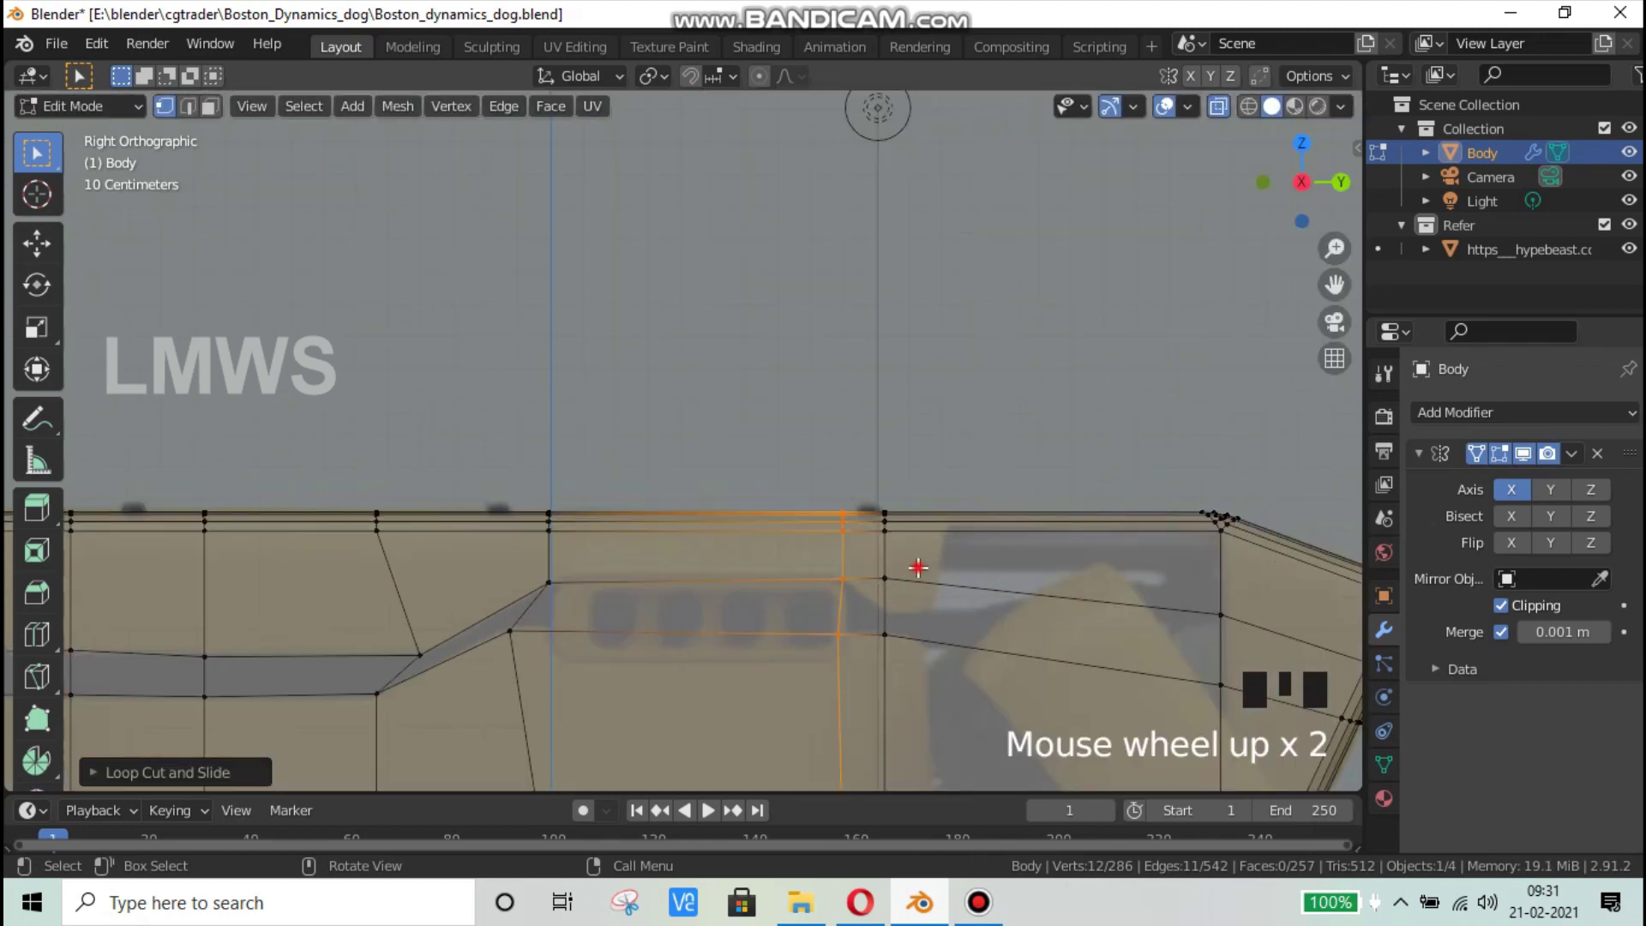
left_click(867, 599)
key("g")
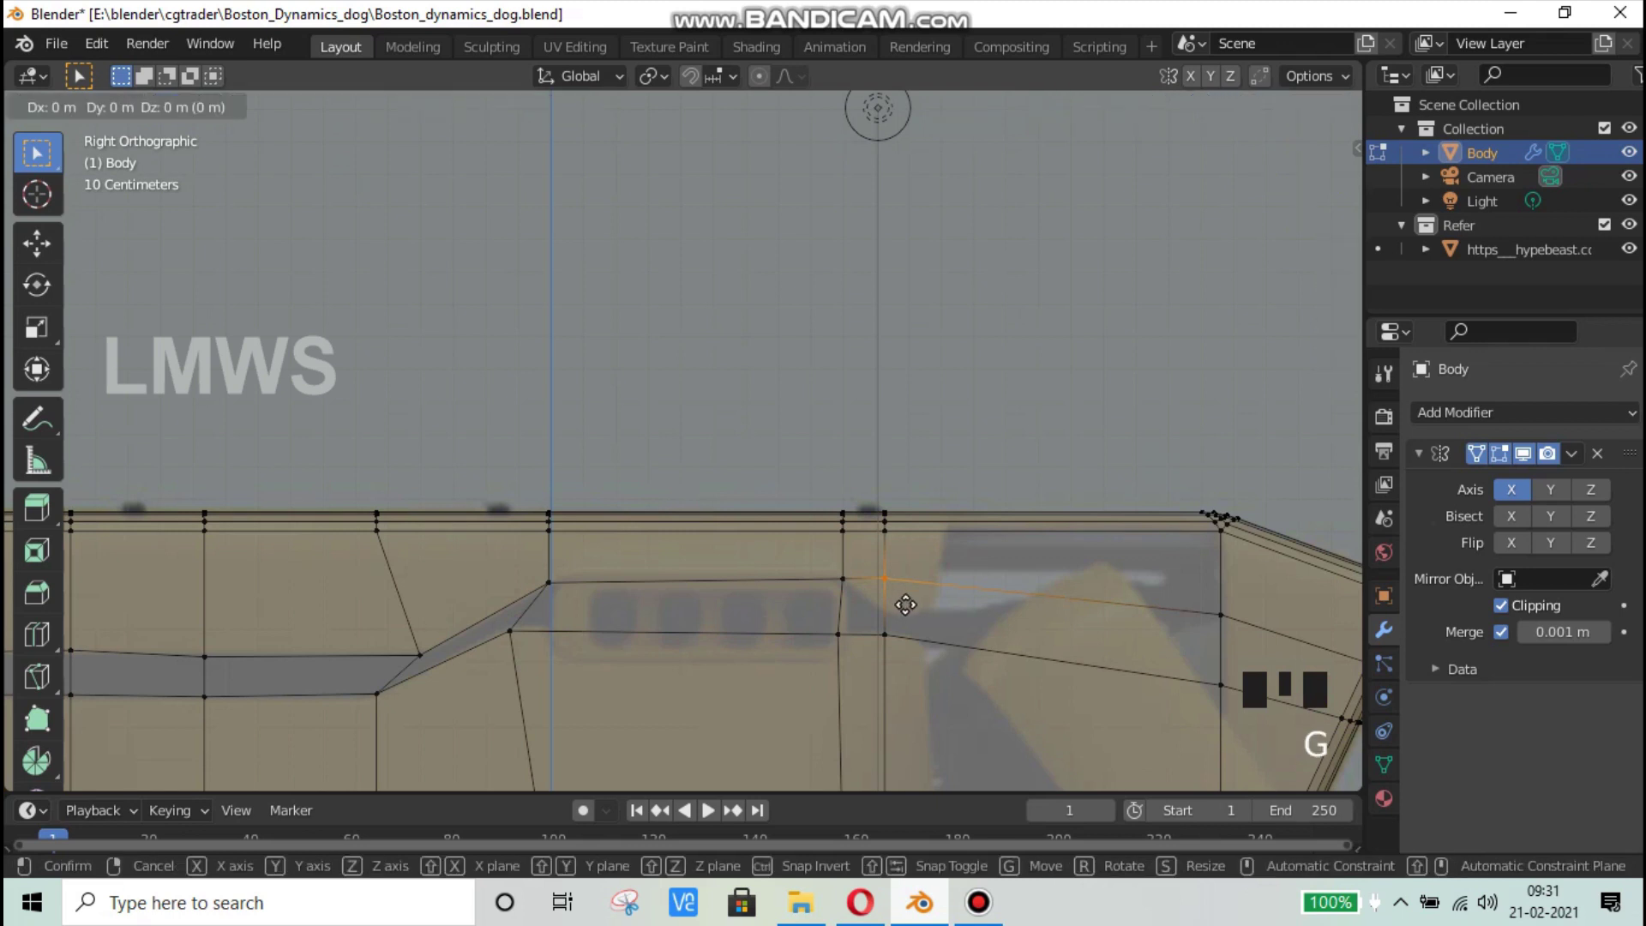
key("z")
left_click(886, 634)
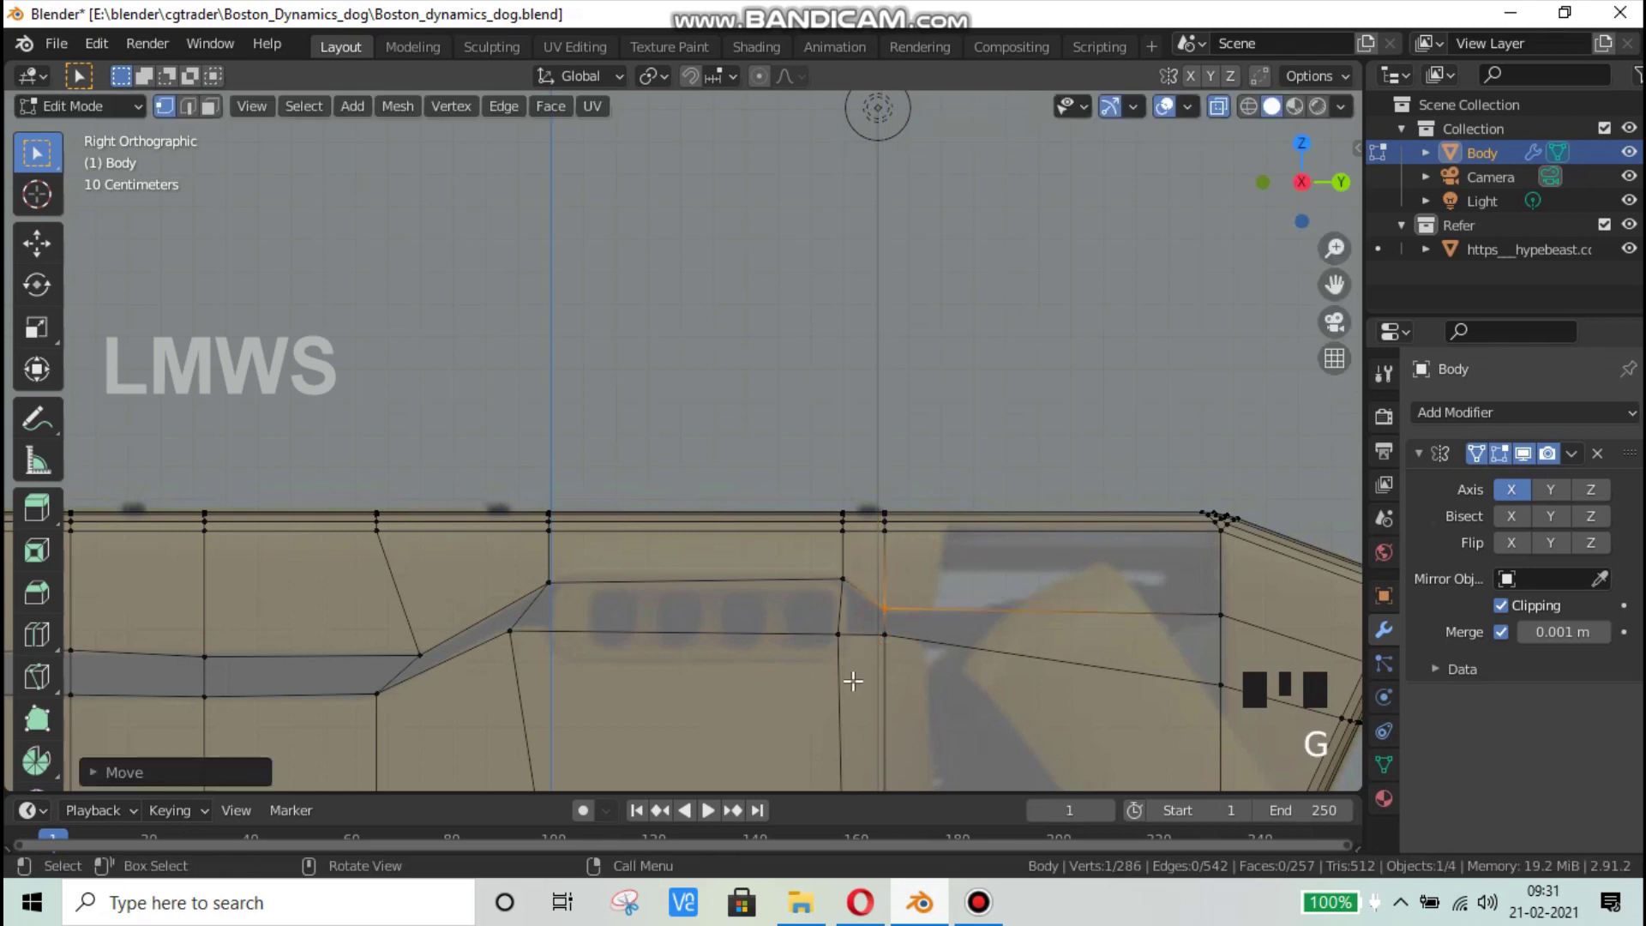
scroll(850, 682, "down", 5)
scroll(562, 654, "up", 2)
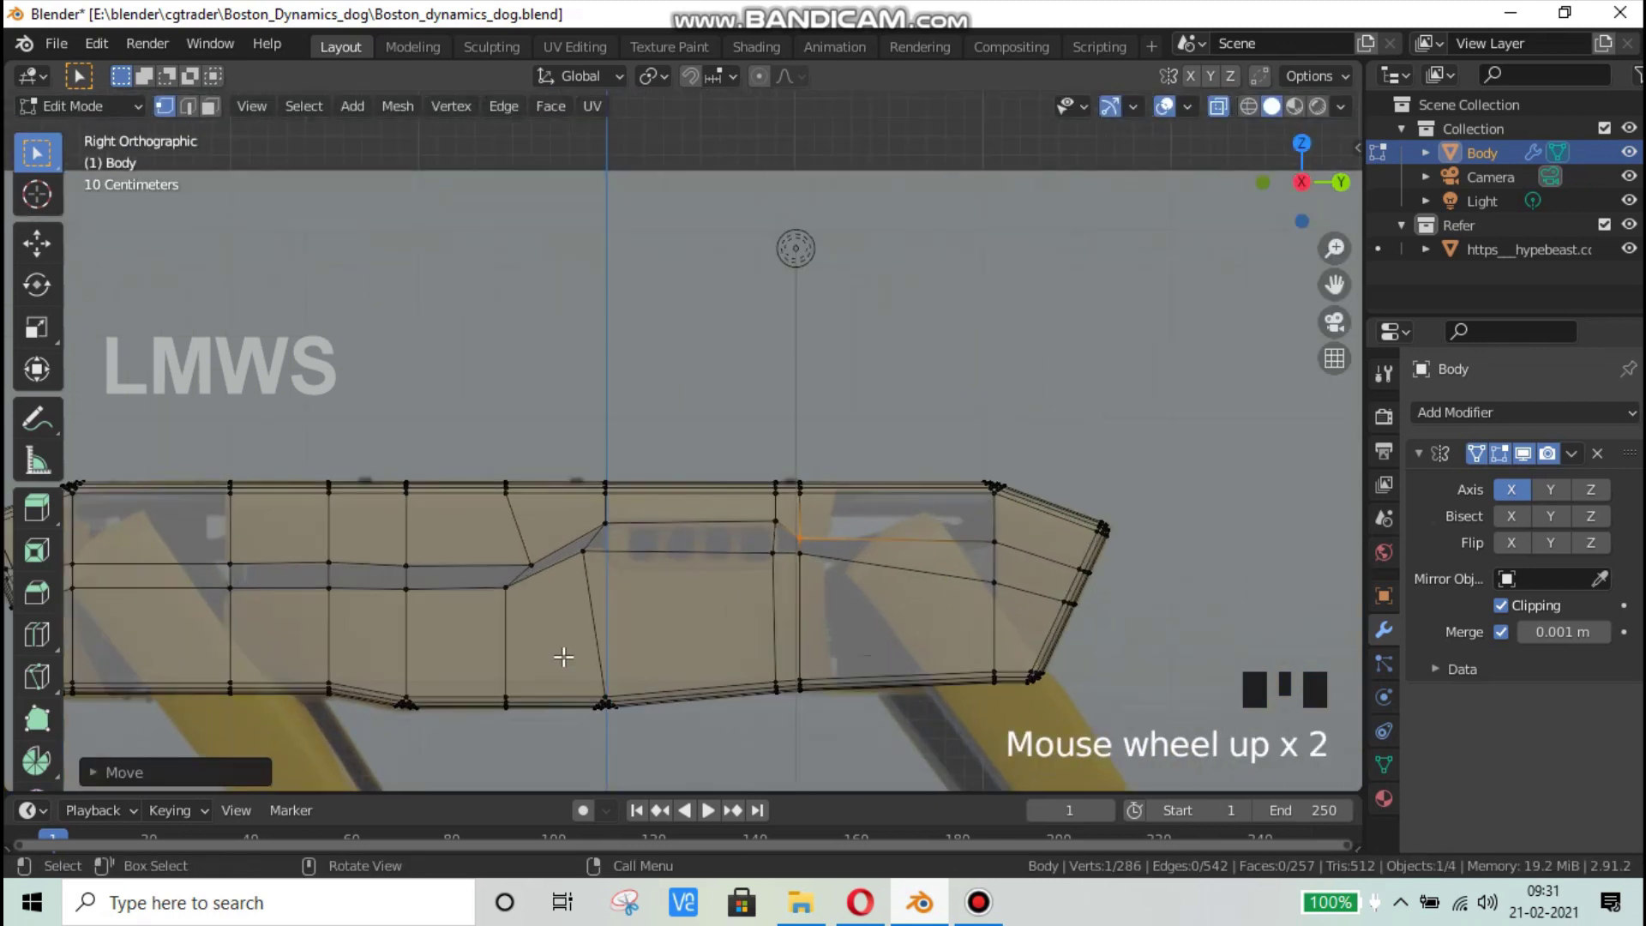
middle_click_drag(681, 648, 754, 651, "shift")
scroll(434, 636, "up", 2)
key("ctrl+s")
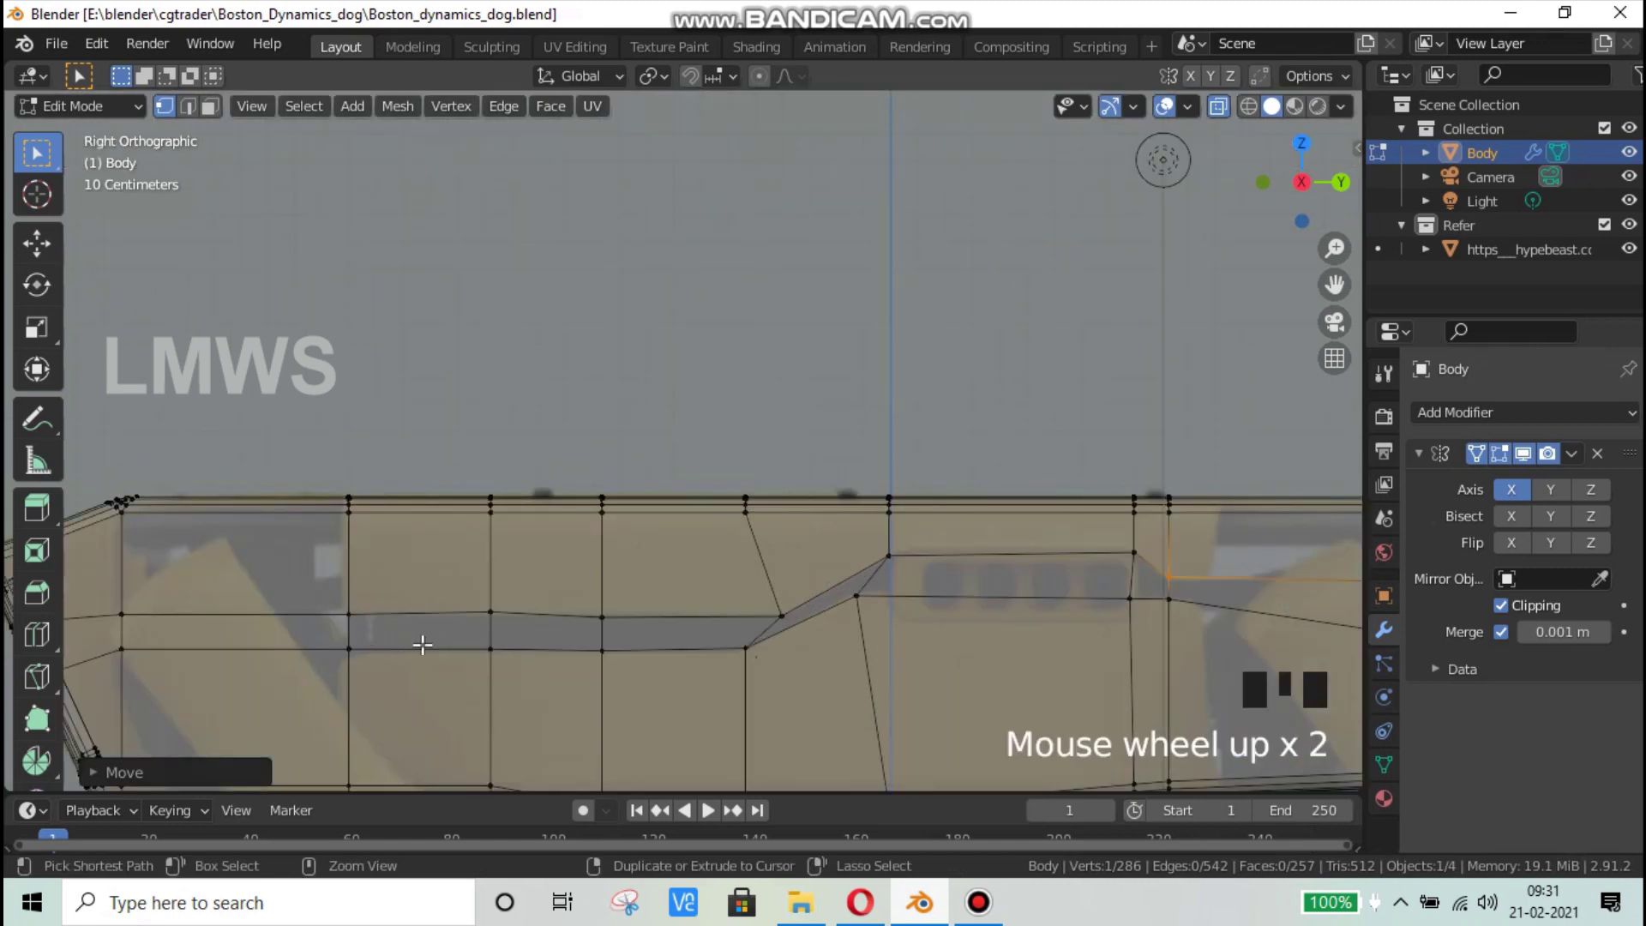
Step: Lower the upper loop's middle vertex on the straight stripe section about 0.015 m along Z and save the file
scroll(454, 637, "up", 2)
left_click(445, 643)
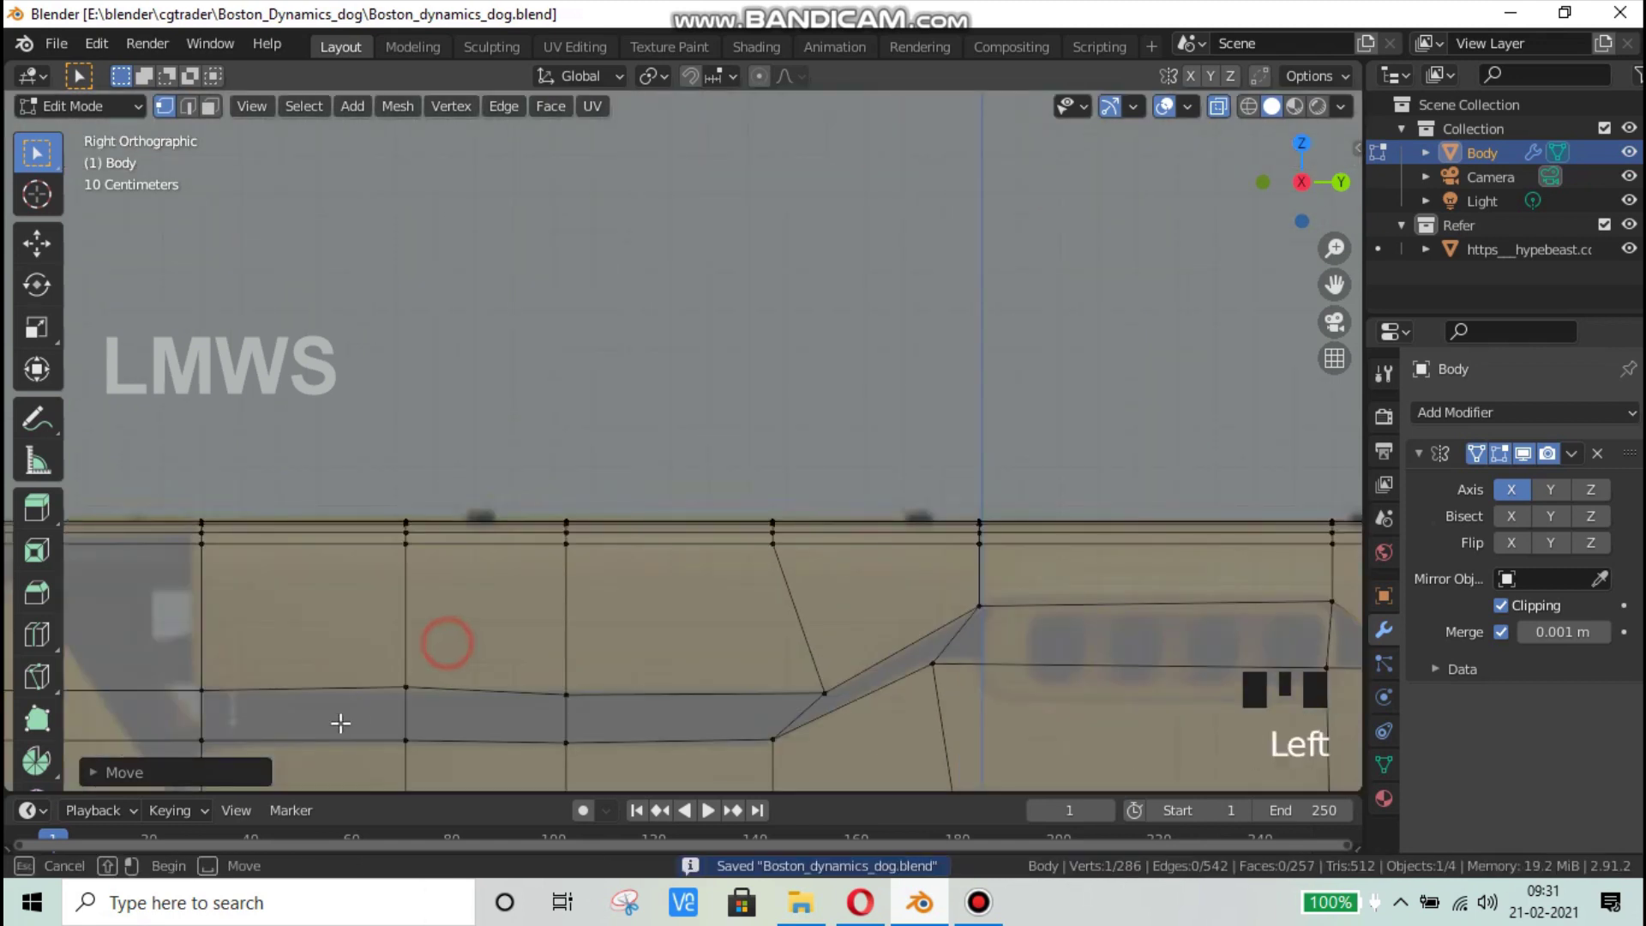
key("g")
key("z")
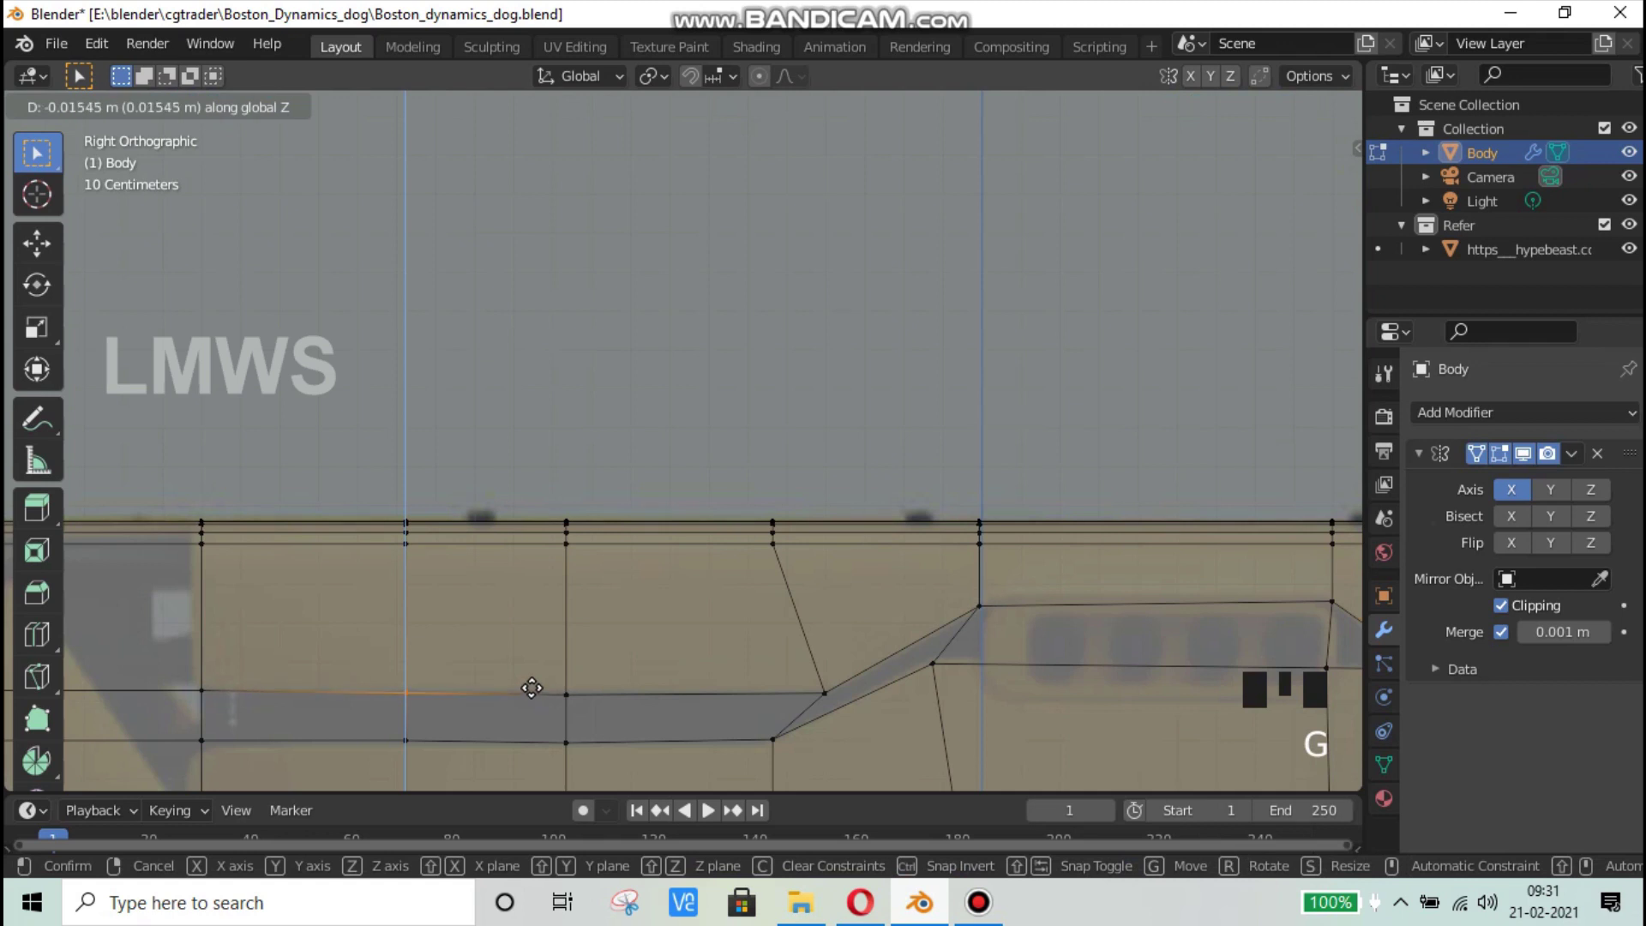
left_click(532, 688)
scroll(525, 665, "down", 2)
key("ctrl+s")
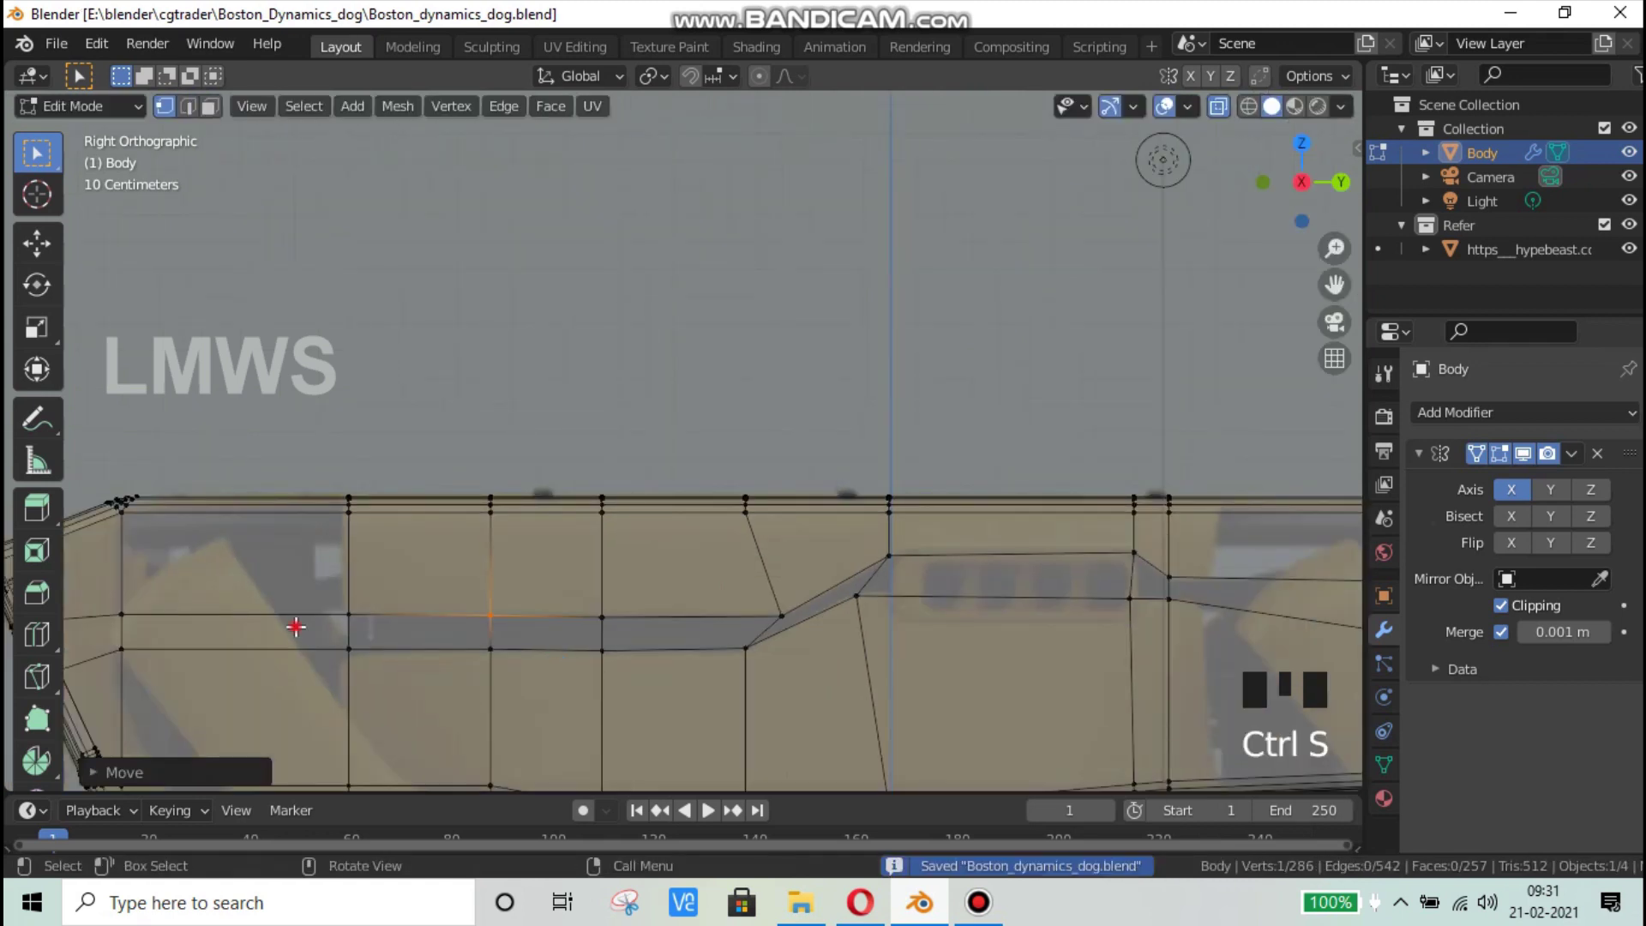
Step: Scale the upper loop's three vertices on the straight stripe section flat to one height and save the file
left_click_drag(748, 579, 776, 595)
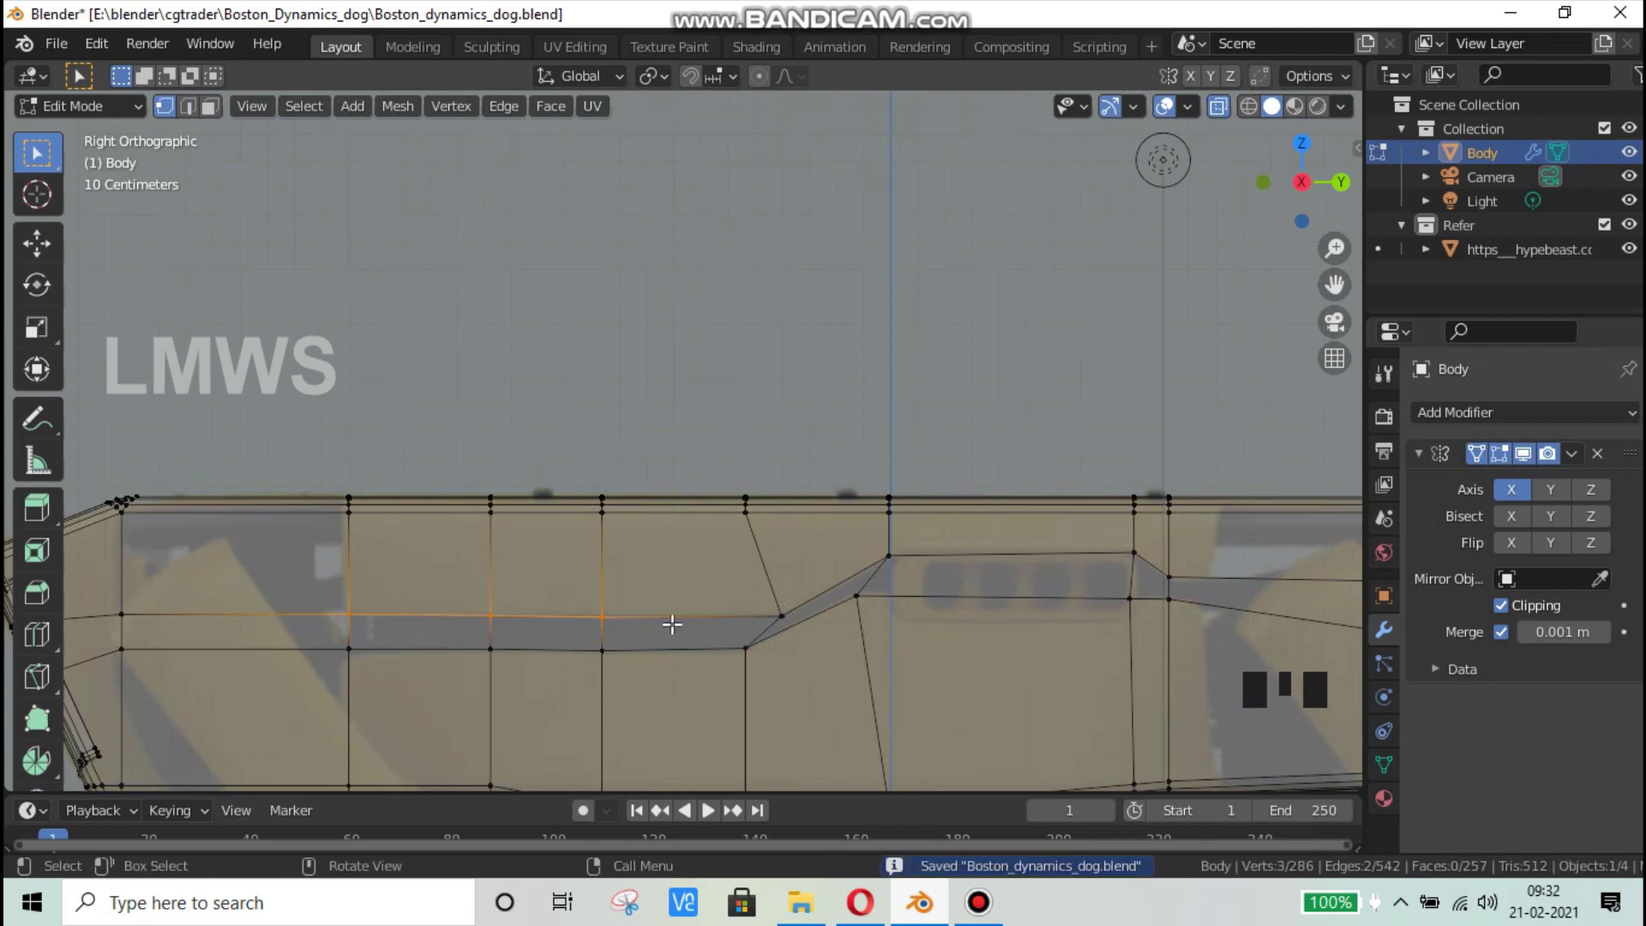
key("s")
left_click(722, 606)
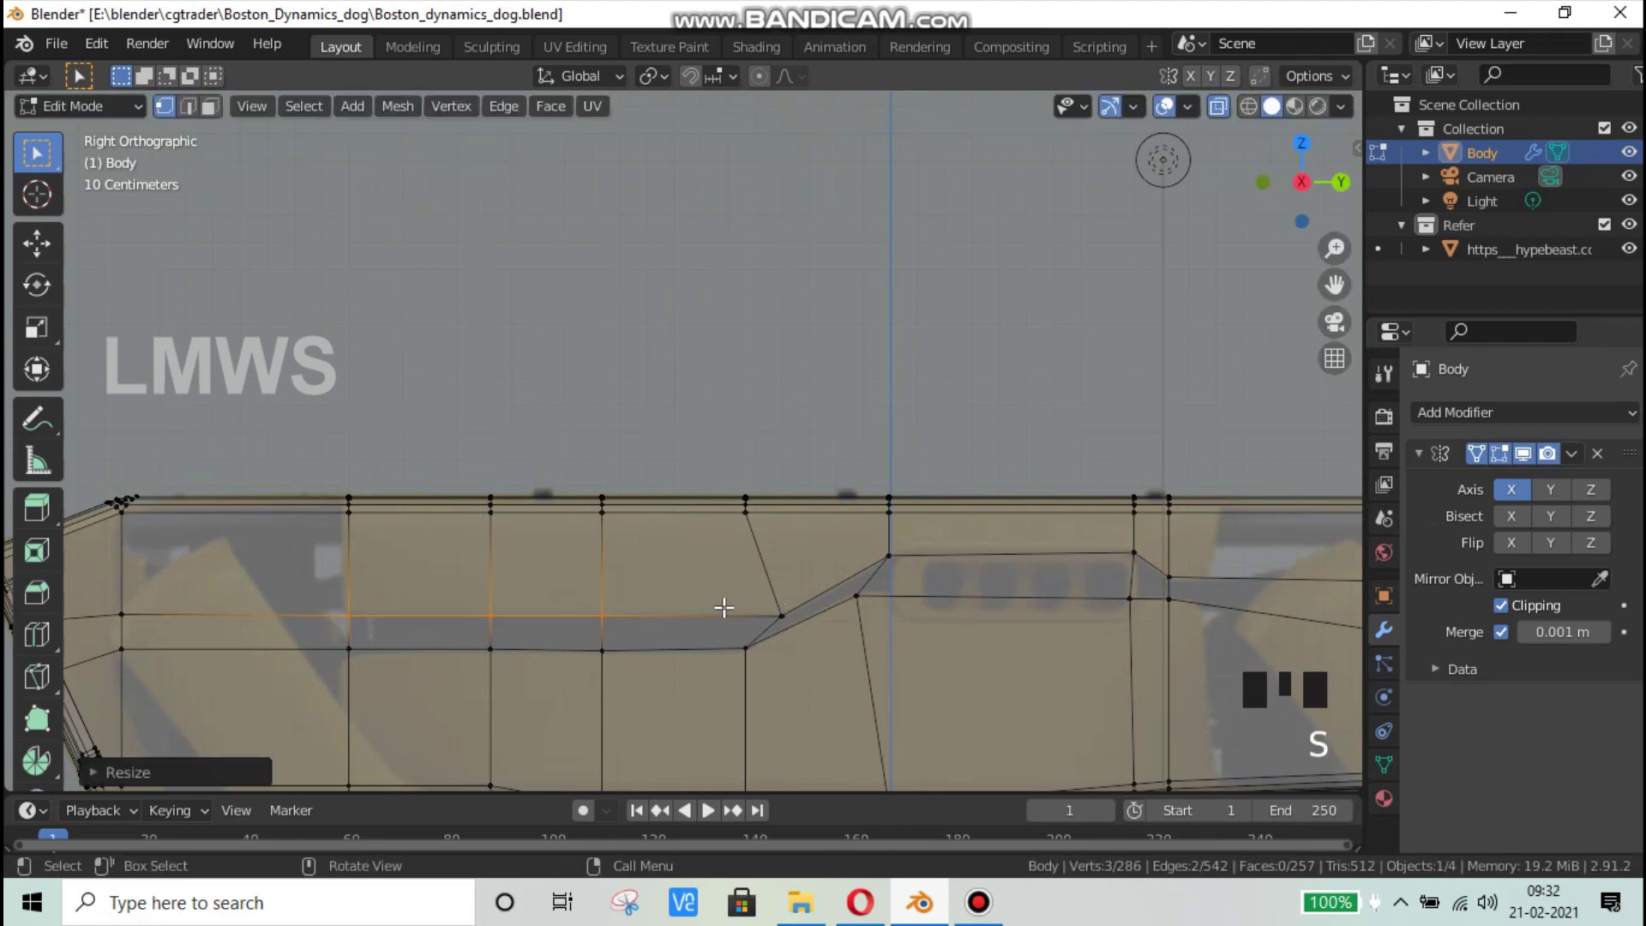
key("ctrl+s")
Step: Scale the lower loop's three vertices on the straight stripe section flat to one height
left_click_drag(339, 643, 686, 656)
key("s")
left_click(686, 656)
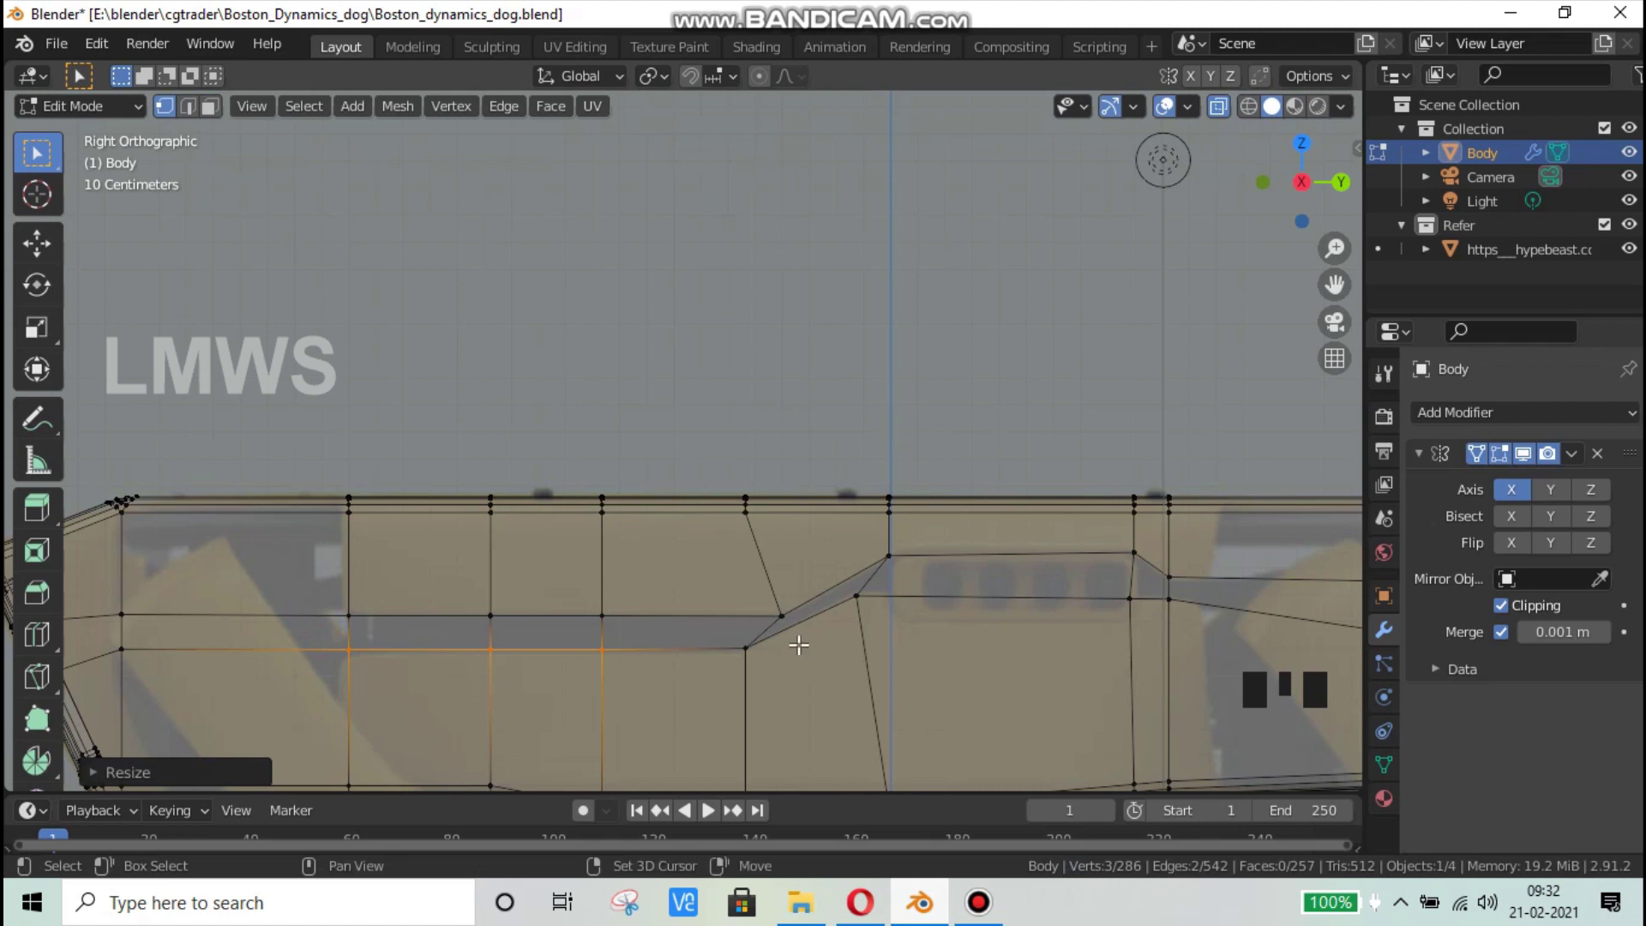
Step: Shift the lower loop's vertex at the slope's upper end slightly along Y toward the slope and save the file
middle_click_drag(798, 643, 607, 625, "shift")
left_click_drag(634, 600, 685, 617)
key("g")
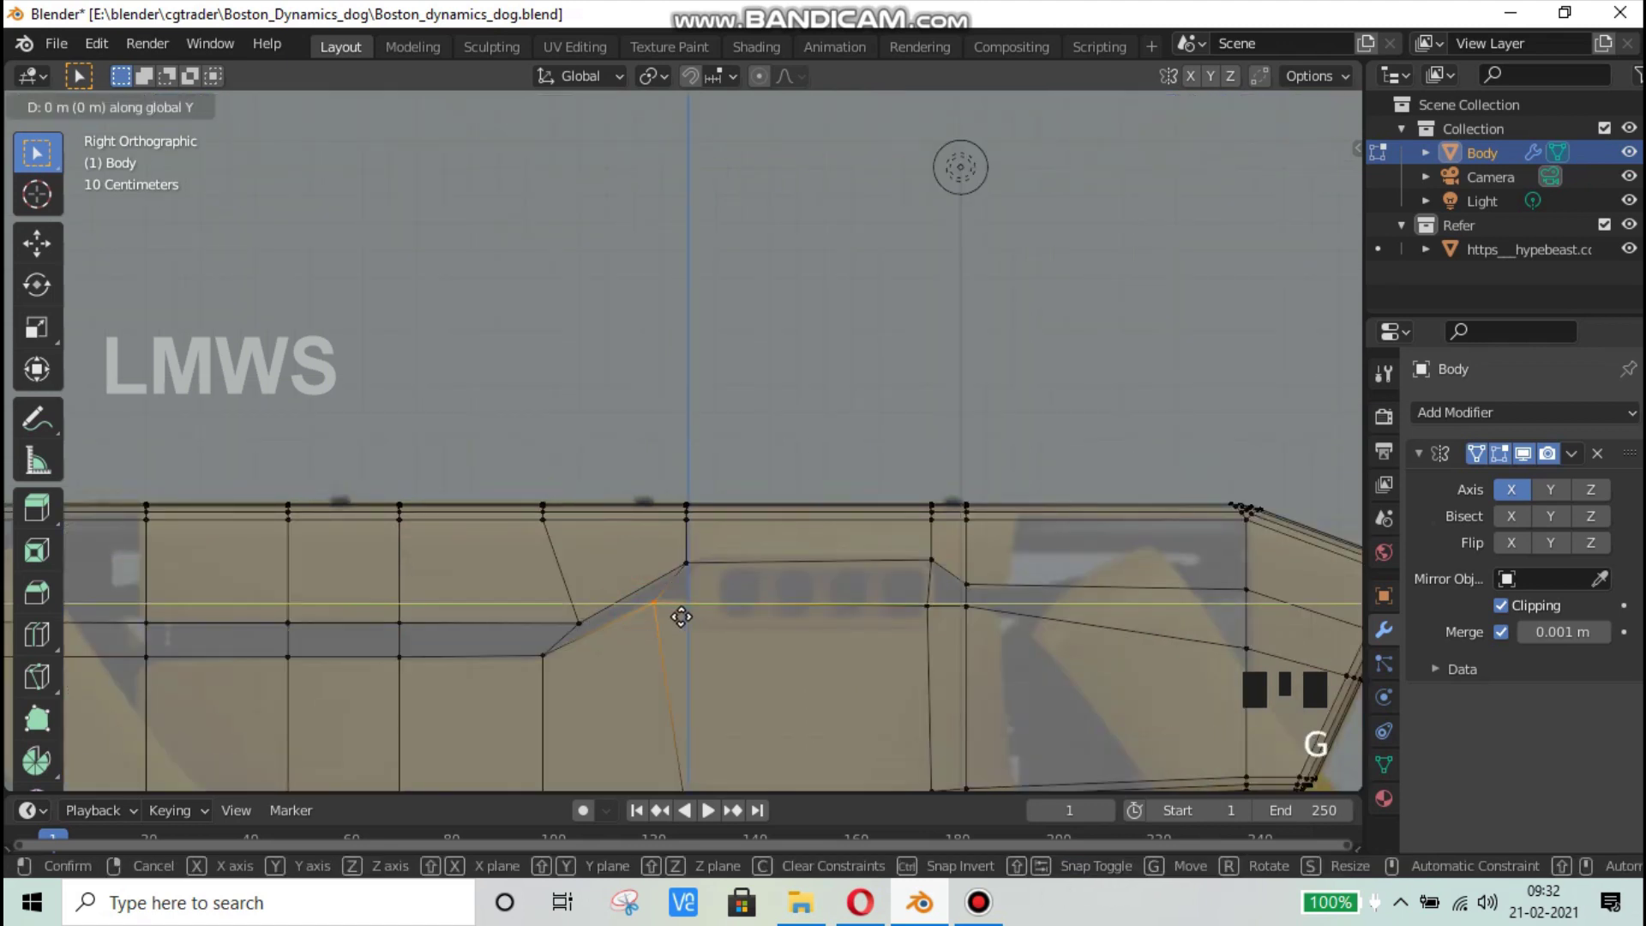
key("y")
left_click(774, 612)
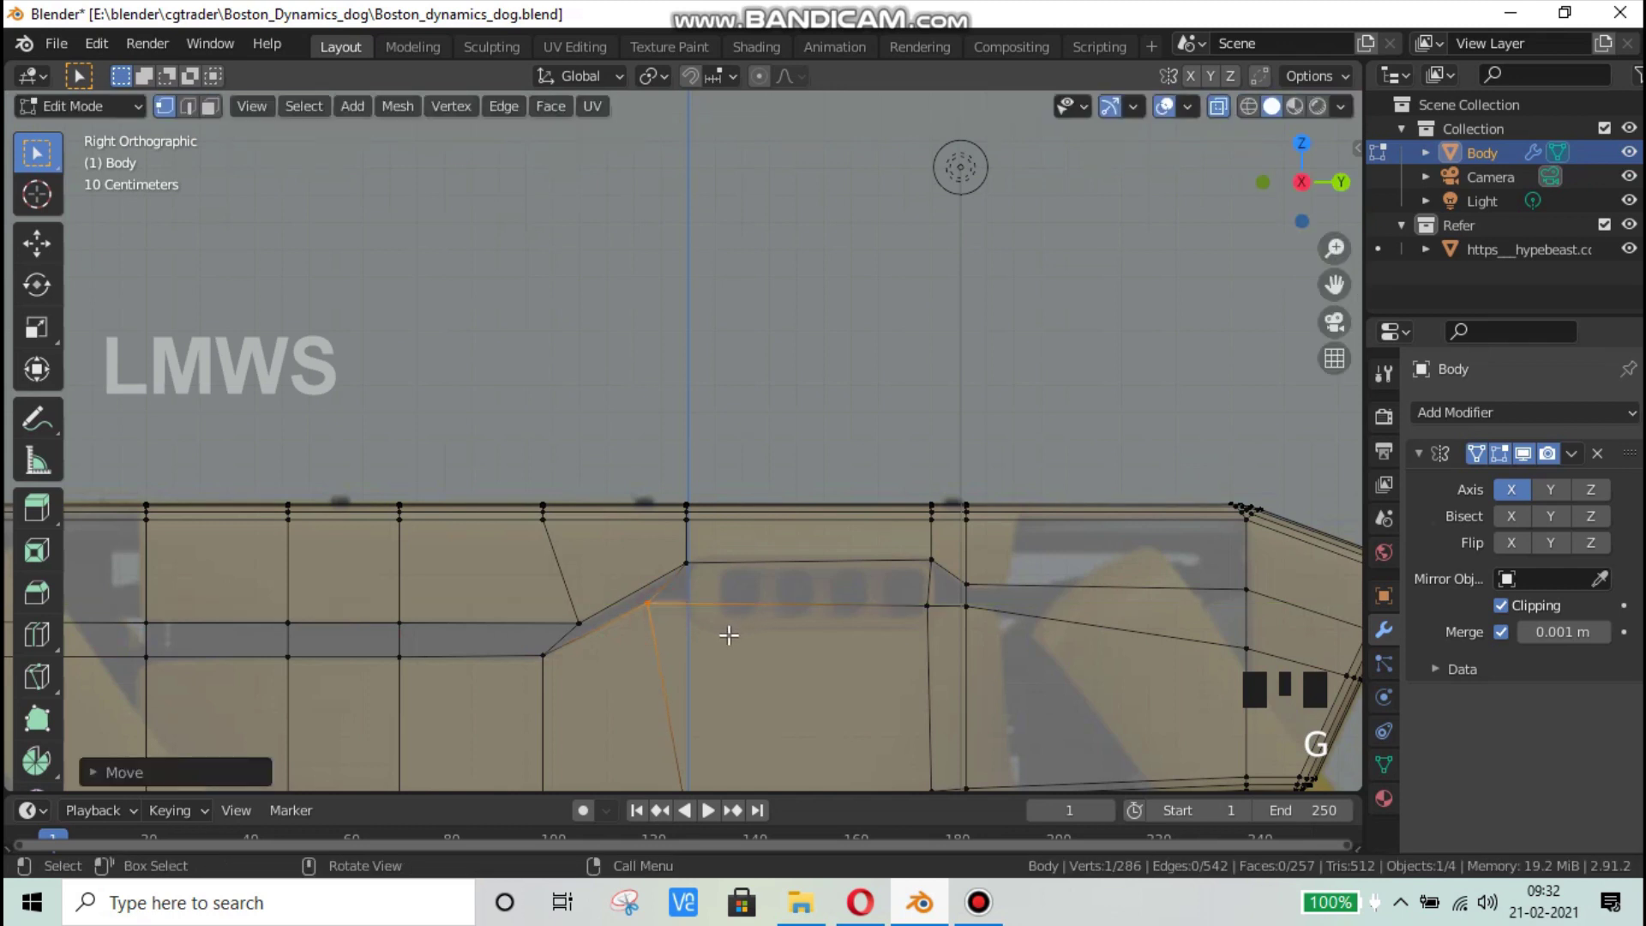
key("ctrl+s")
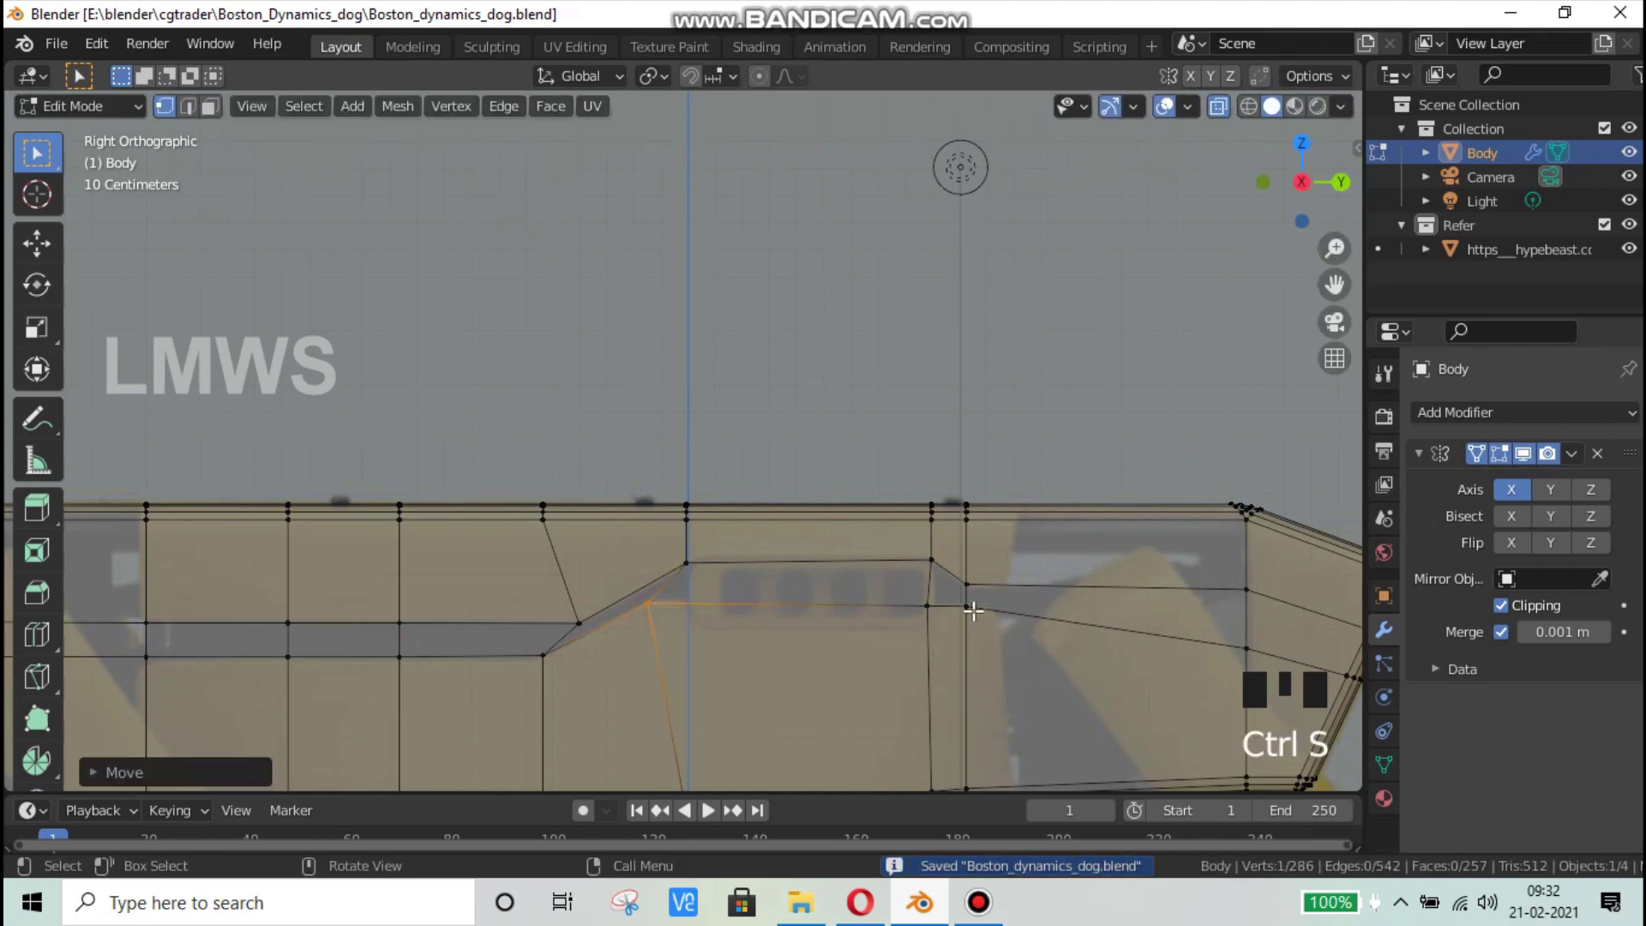
scroll(973, 610, "down", 3)
scroll(959, 629, "up", 2)
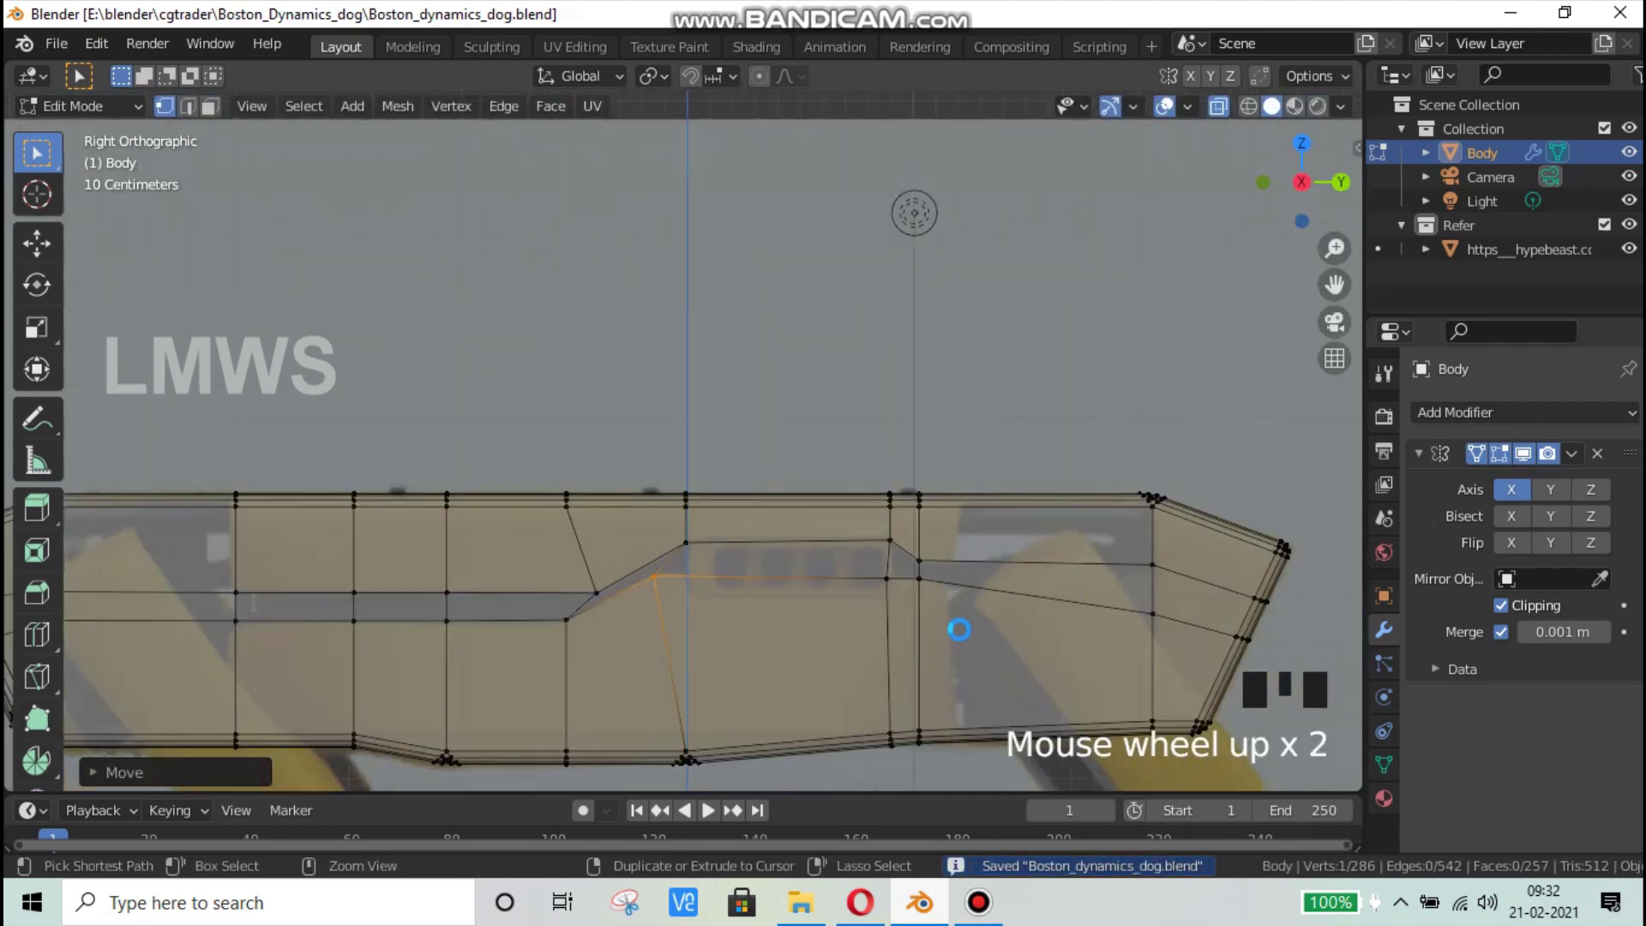
Step: Add a vertical loop cut around the Body beyond the vents, at the edge of the reference's +Y leg opening
scroll(961, 625, "down", 2)
scroll(900, 570, "up", 2)
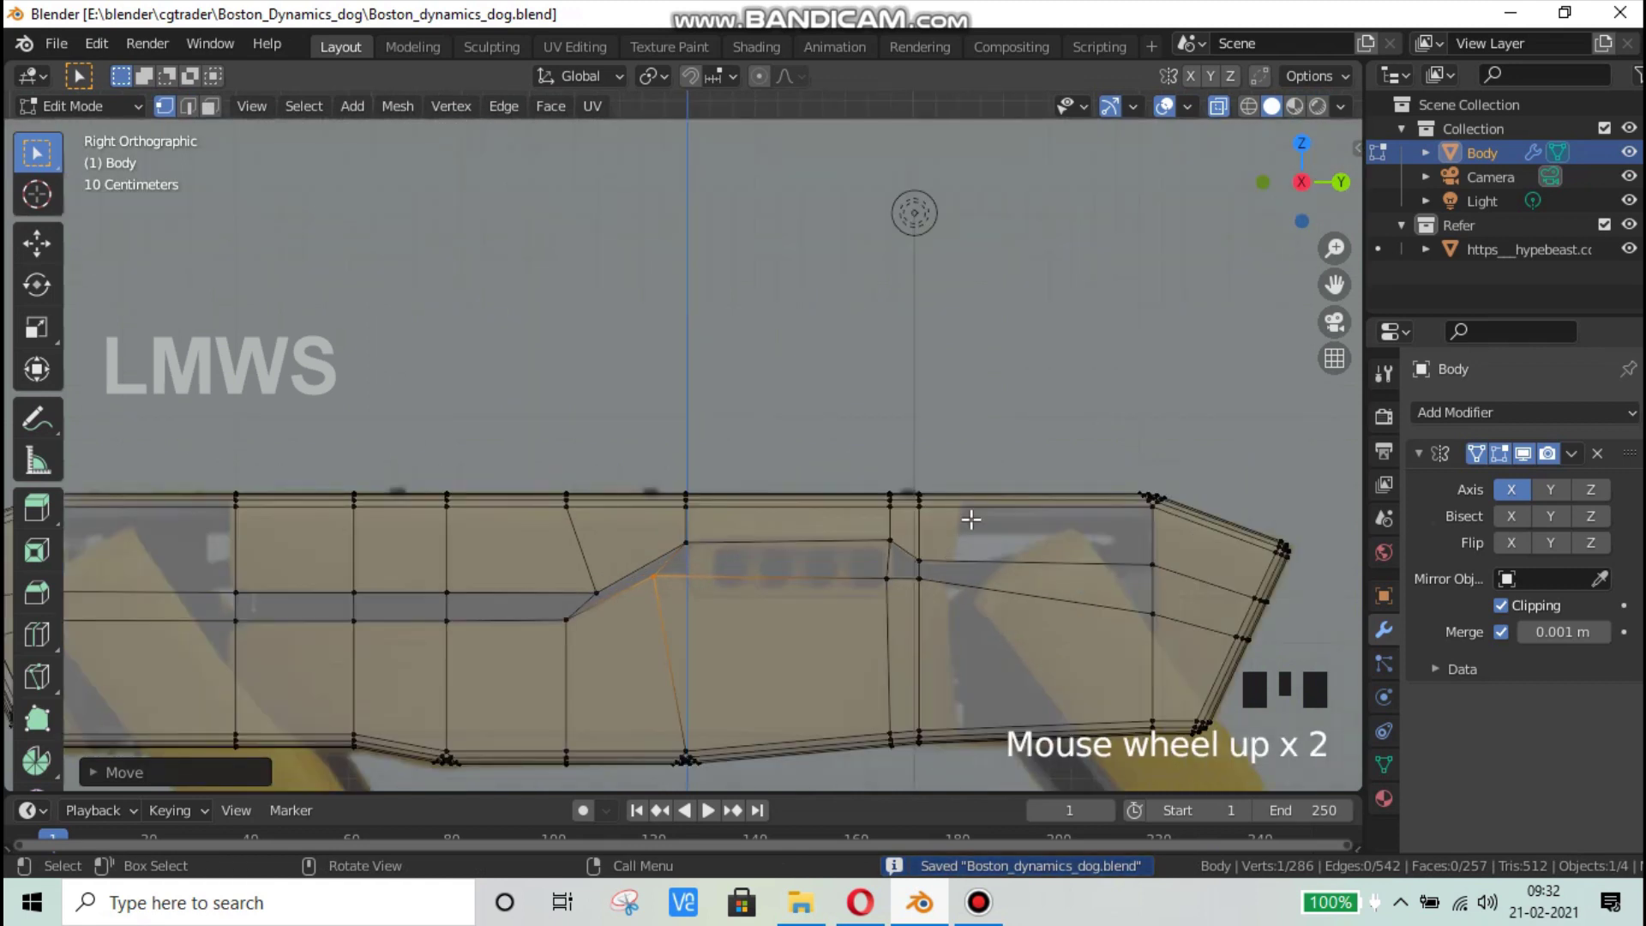
key("ctrl+r")
left_click(974, 514)
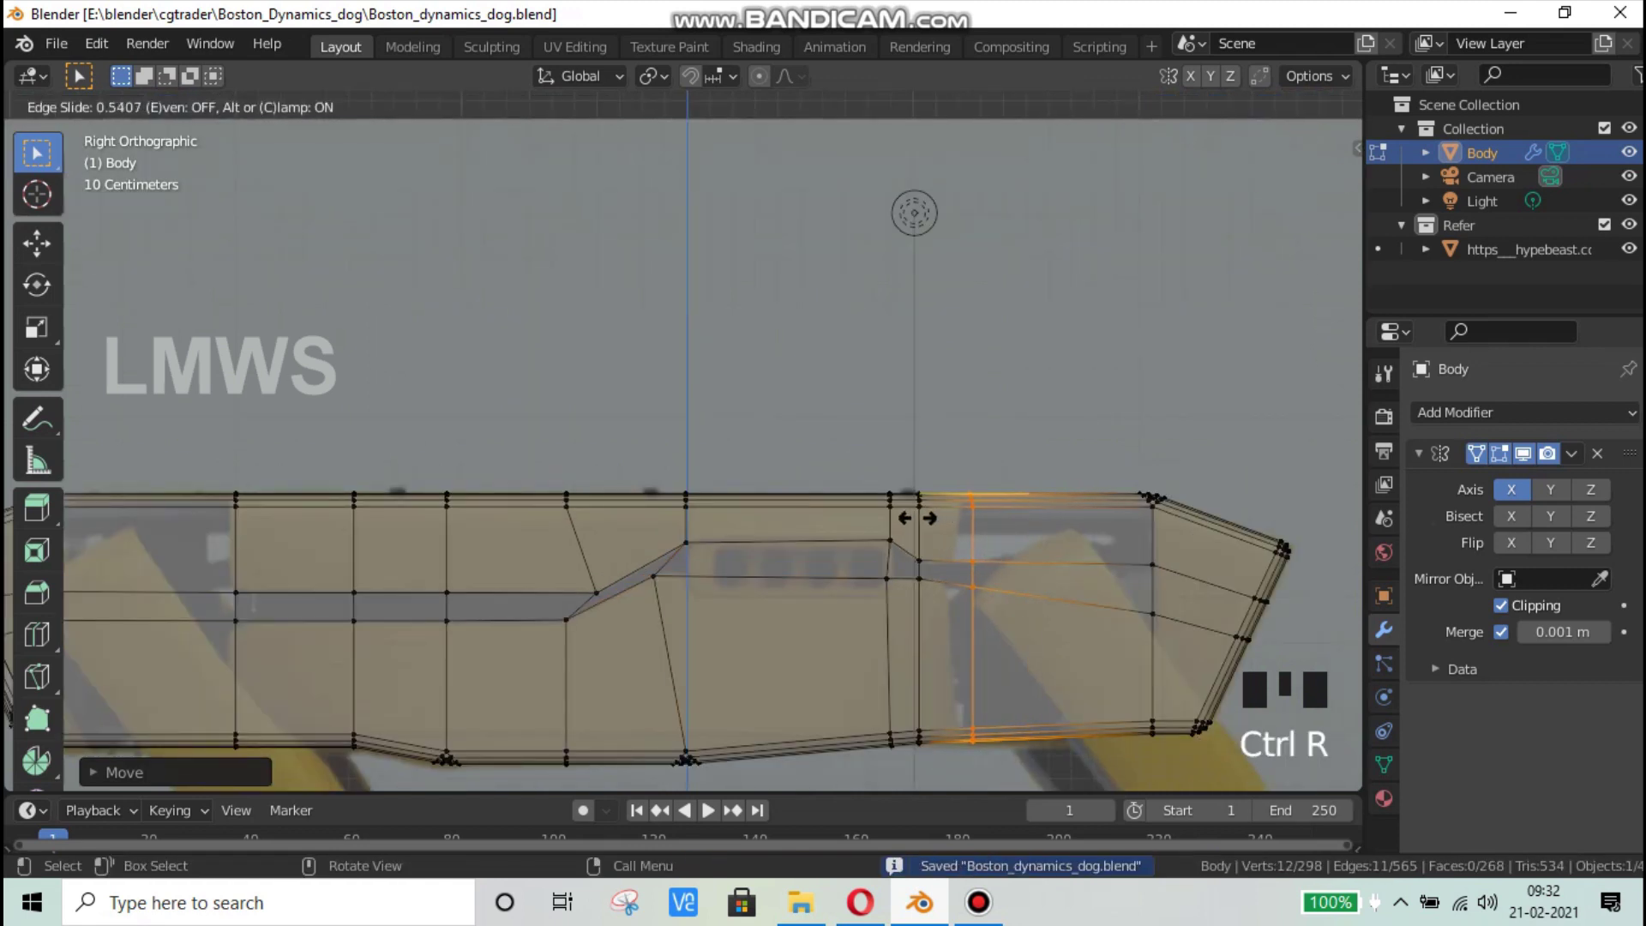
left_click(993, 546)
Step: Move the new loop's two stripe vertices slightly along negative Y toward the vents and save the file
left_click_drag(999, 542, 943, 604)
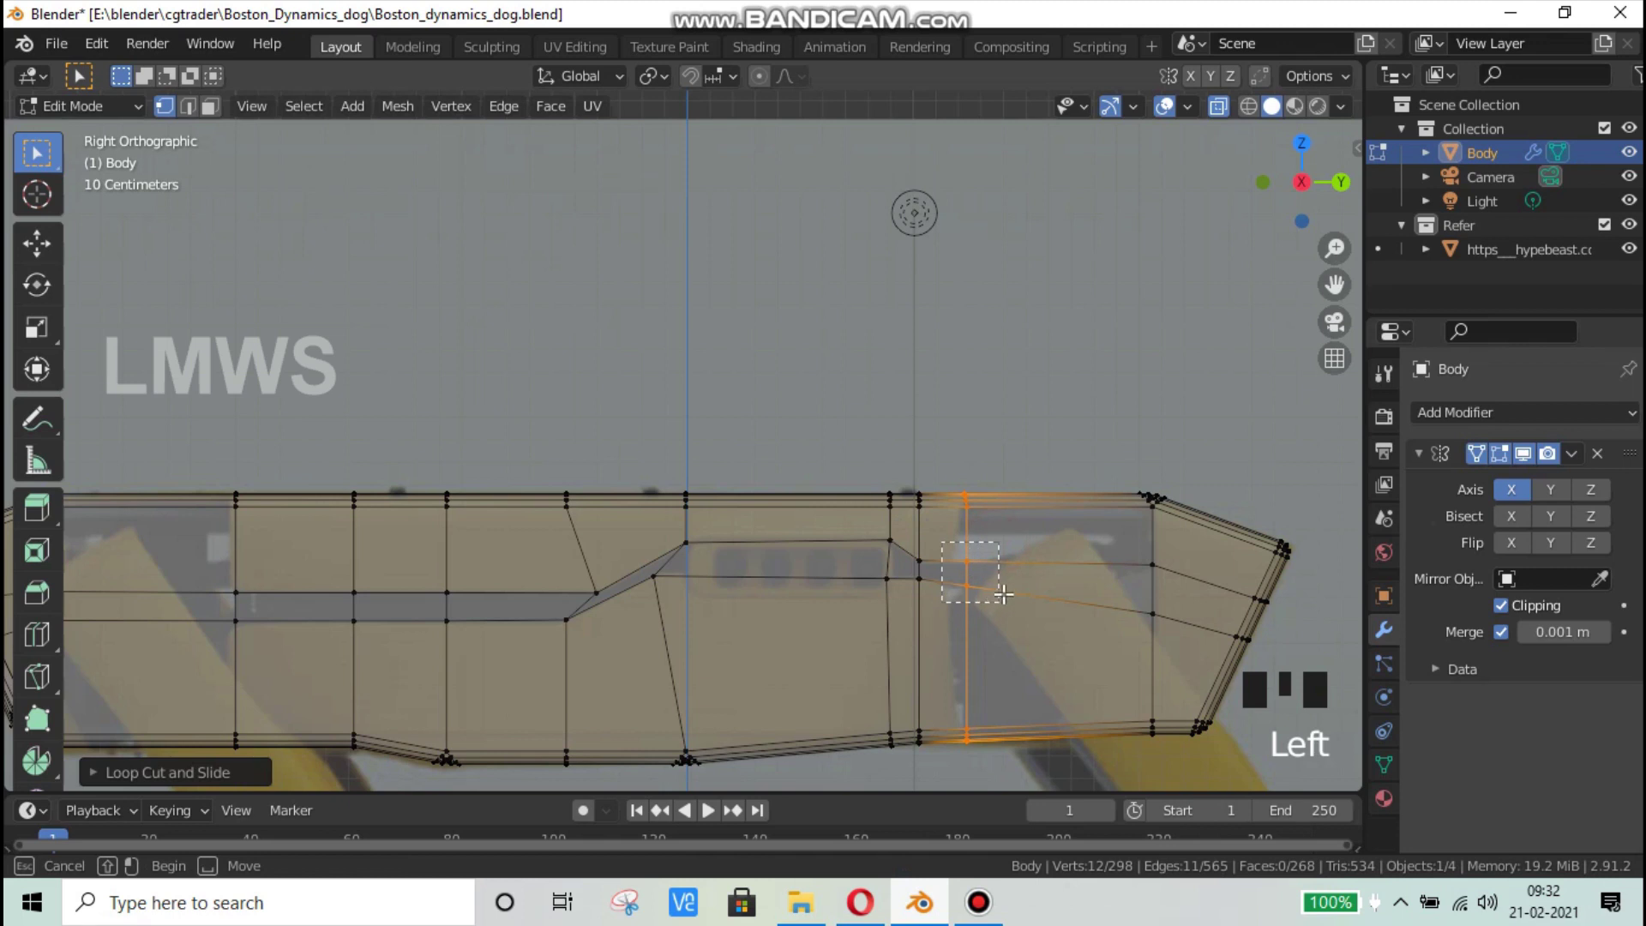
key("g")
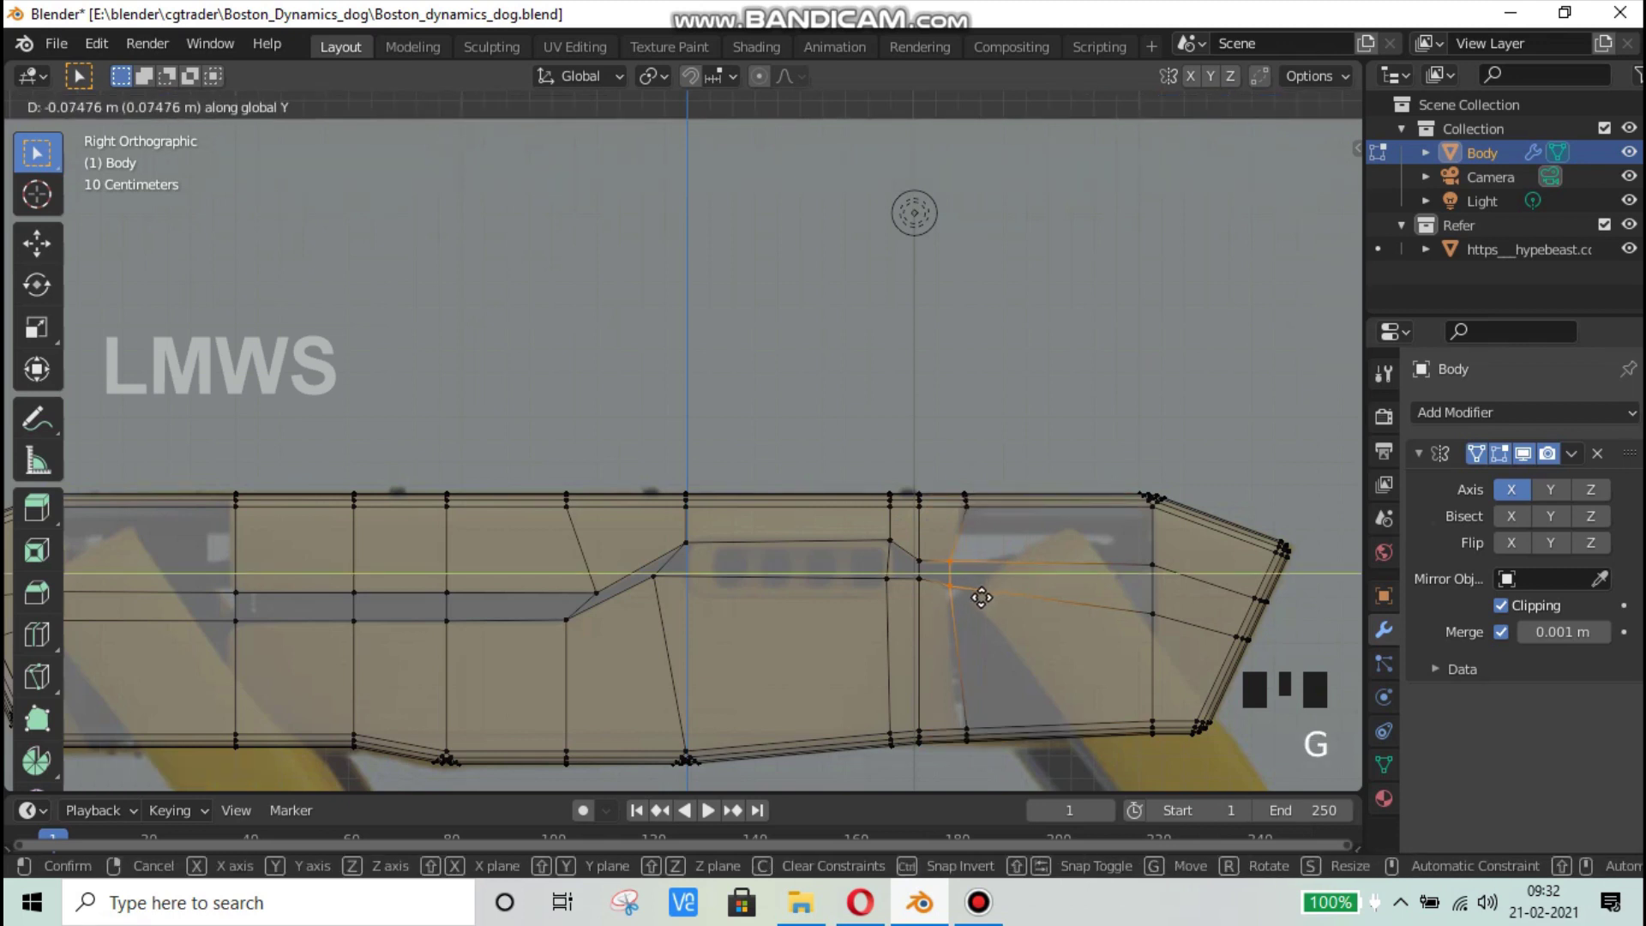
left_click(1151, 610)
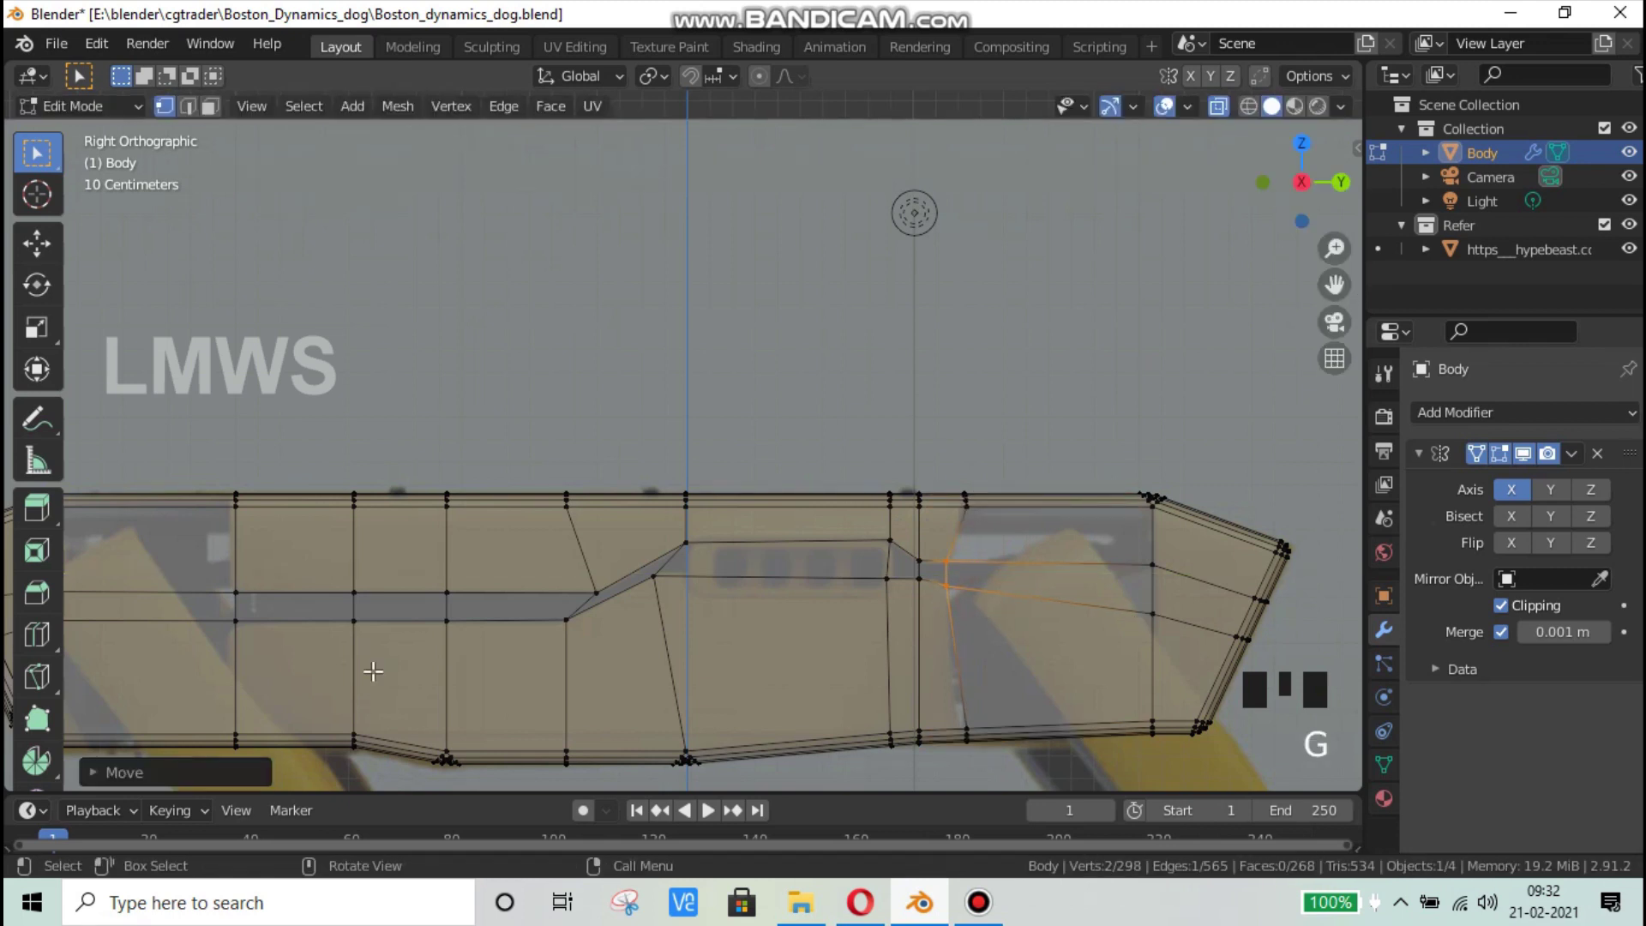
scroll(373, 671, "down", 2)
middle_click_drag(373, 671, 397, 640, "shift")
scroll(397, 640, "up", 2, "shift")
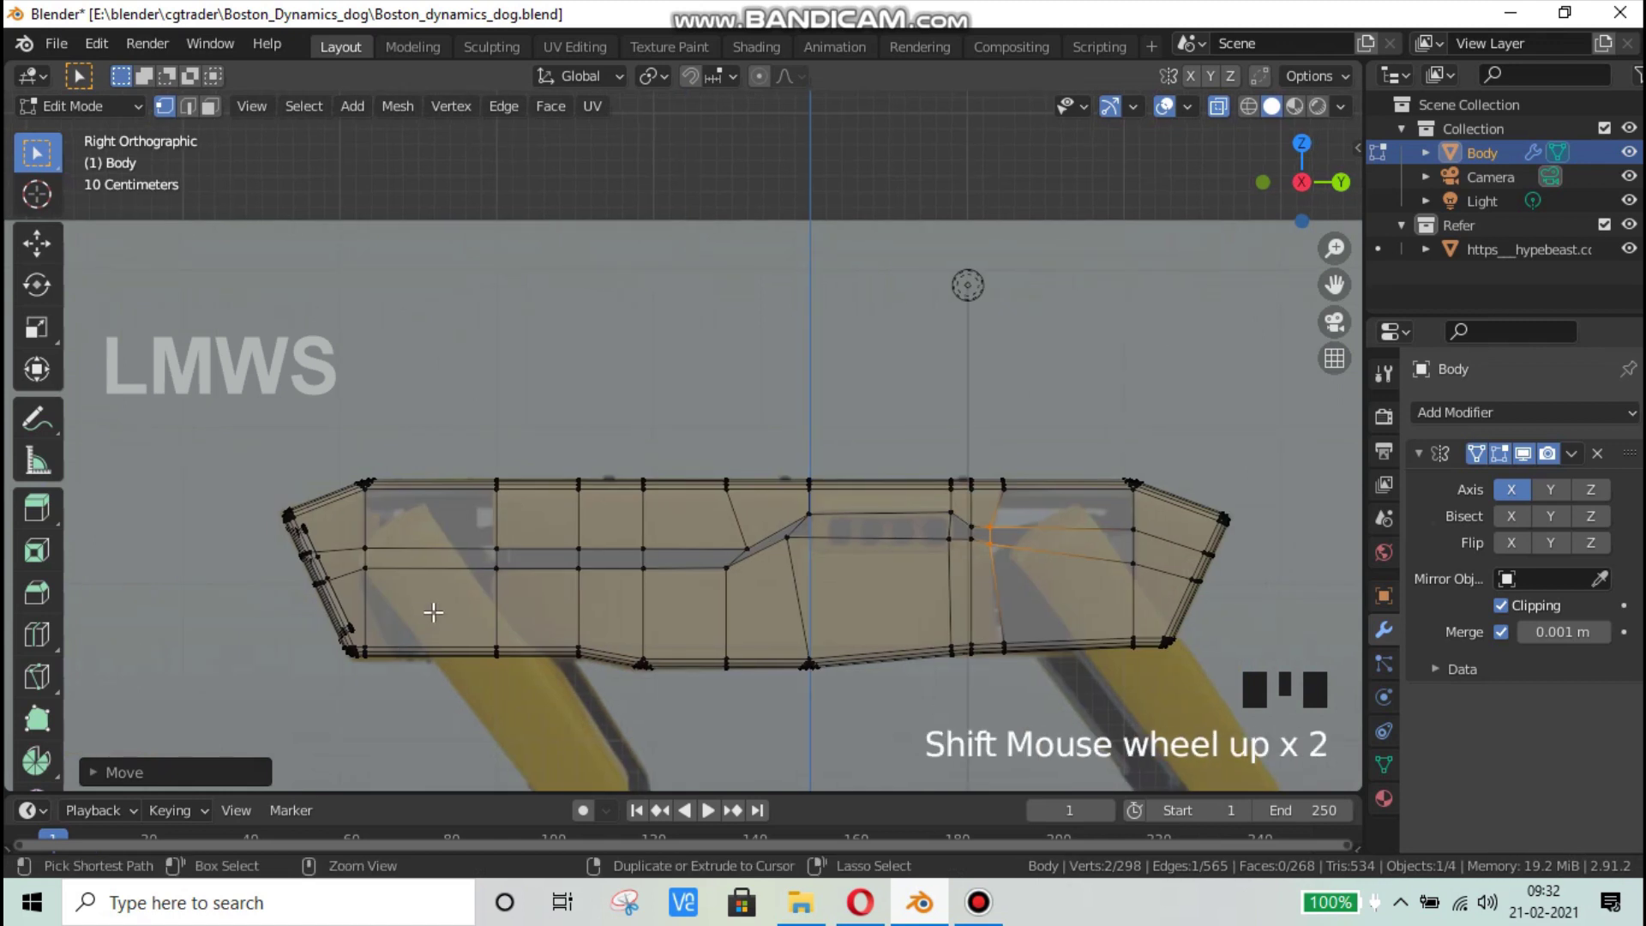
key("ctrl+s")
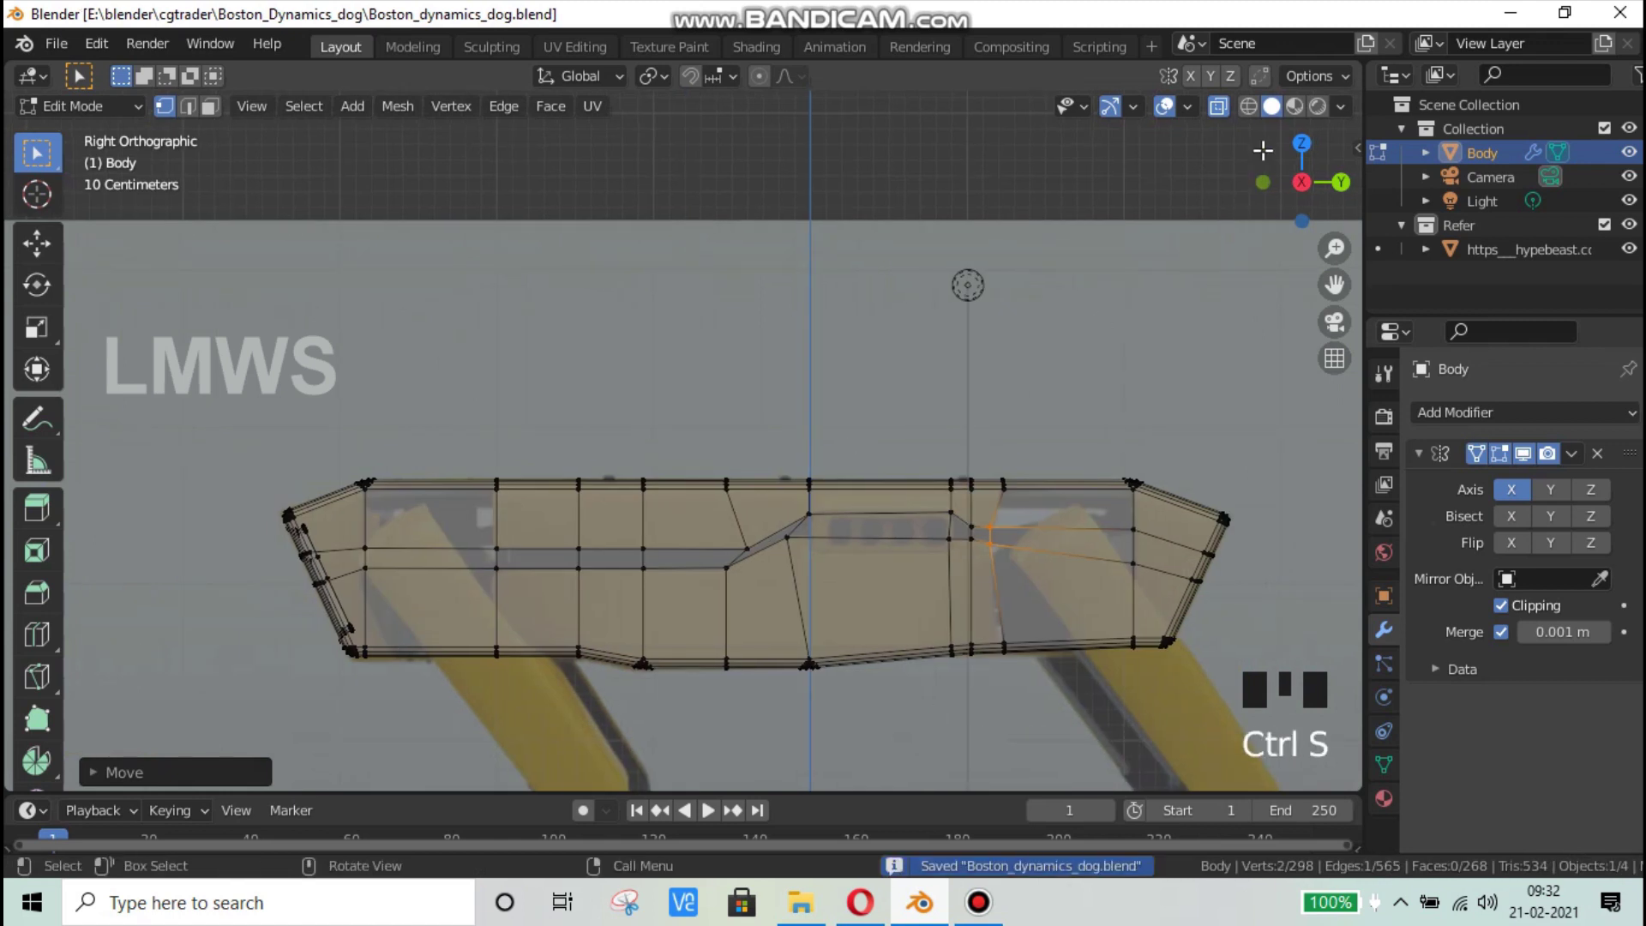
Step: Switch to face selection with X-ray off, save the file and select the three-face columns at both leg openings
left_click(210, 105)
mouse_move(705, 663)
middle_mouse_down()
mouse_move(823, 635)
mouse_move(686, 654)
middle_mouse_up()
left_click(1218, 106)
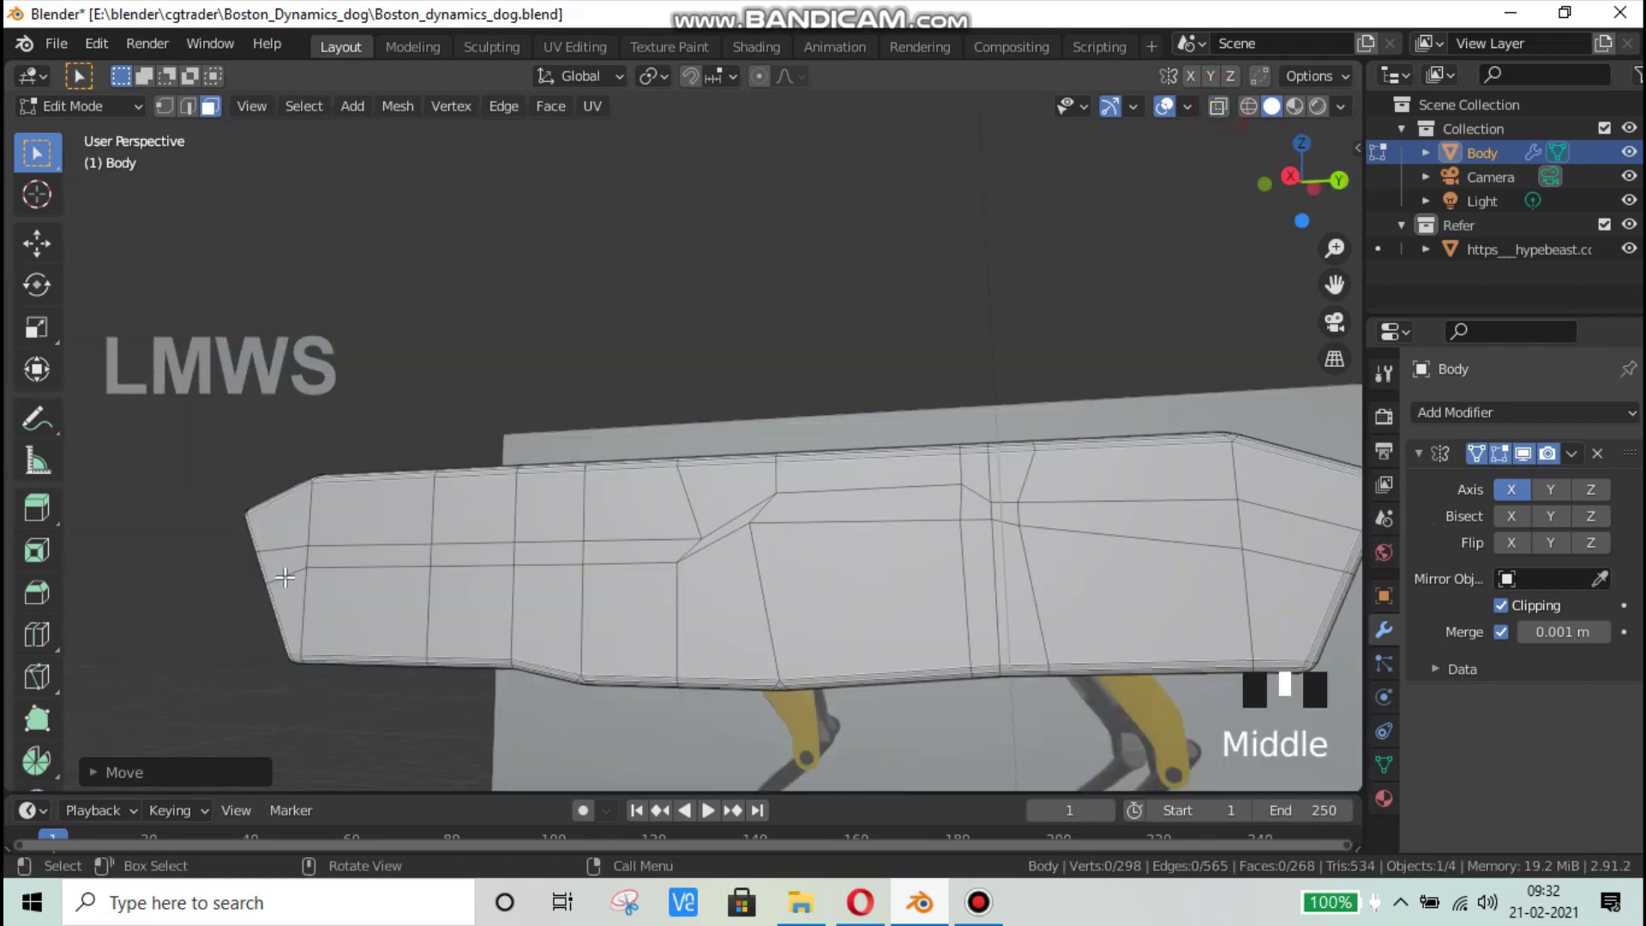
key("ctrl+s")
middle_click_drag(502, 671, 509, 601)
left_click_drag(384, 543, 426, 654)
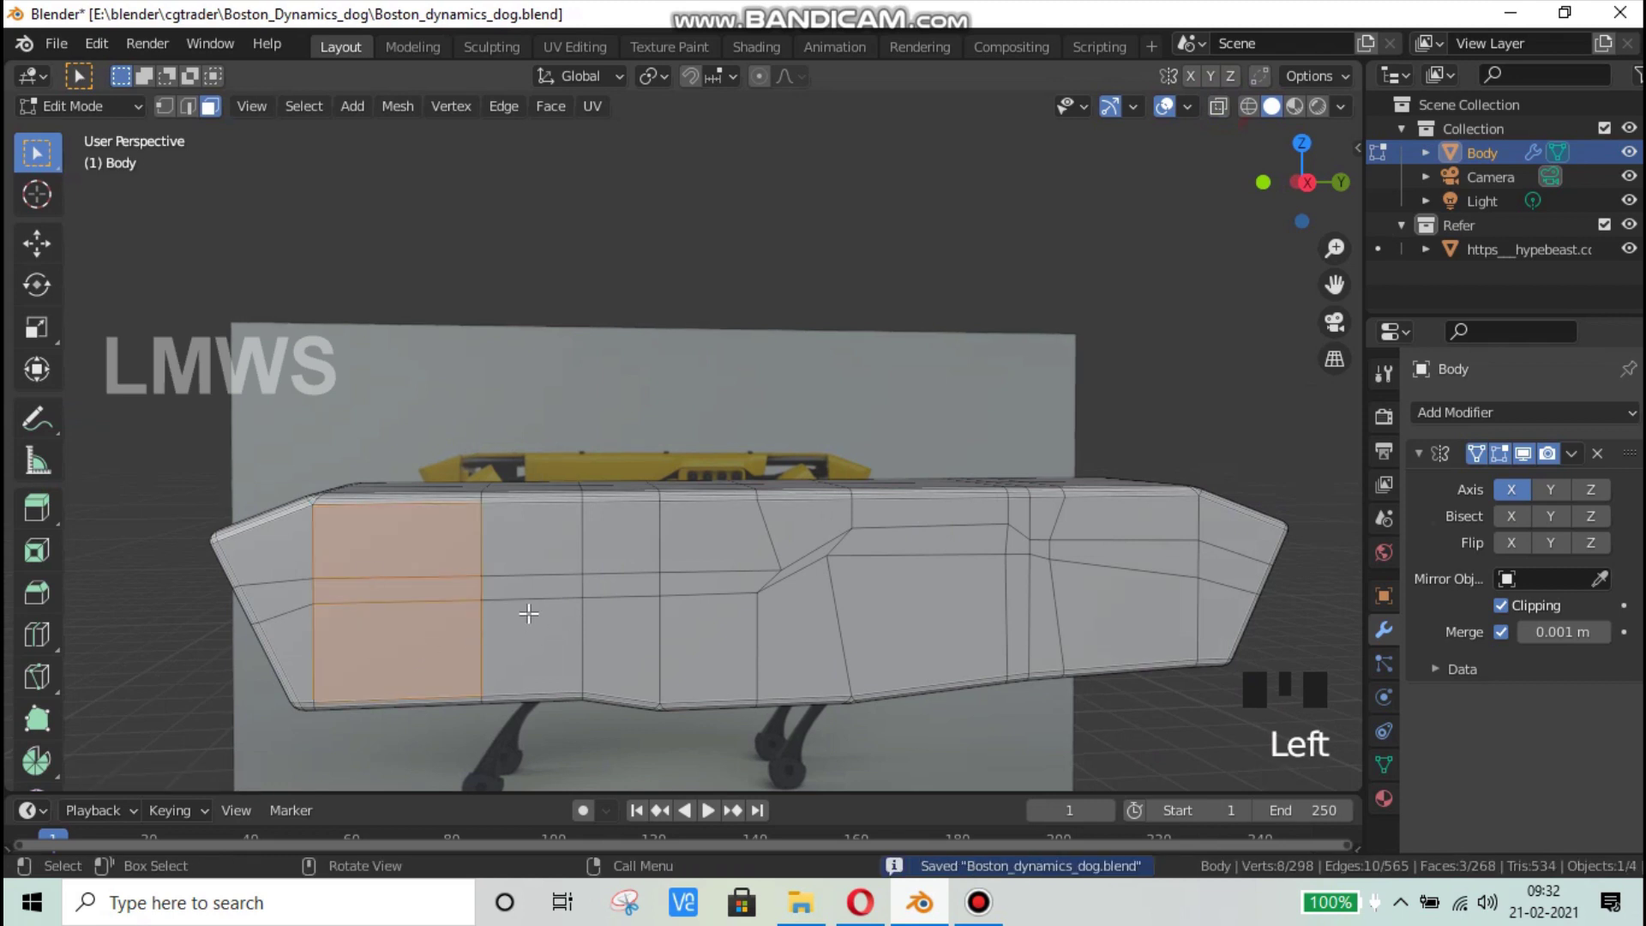
left_click_drag(1106, 551, 1137, 600, "shift")
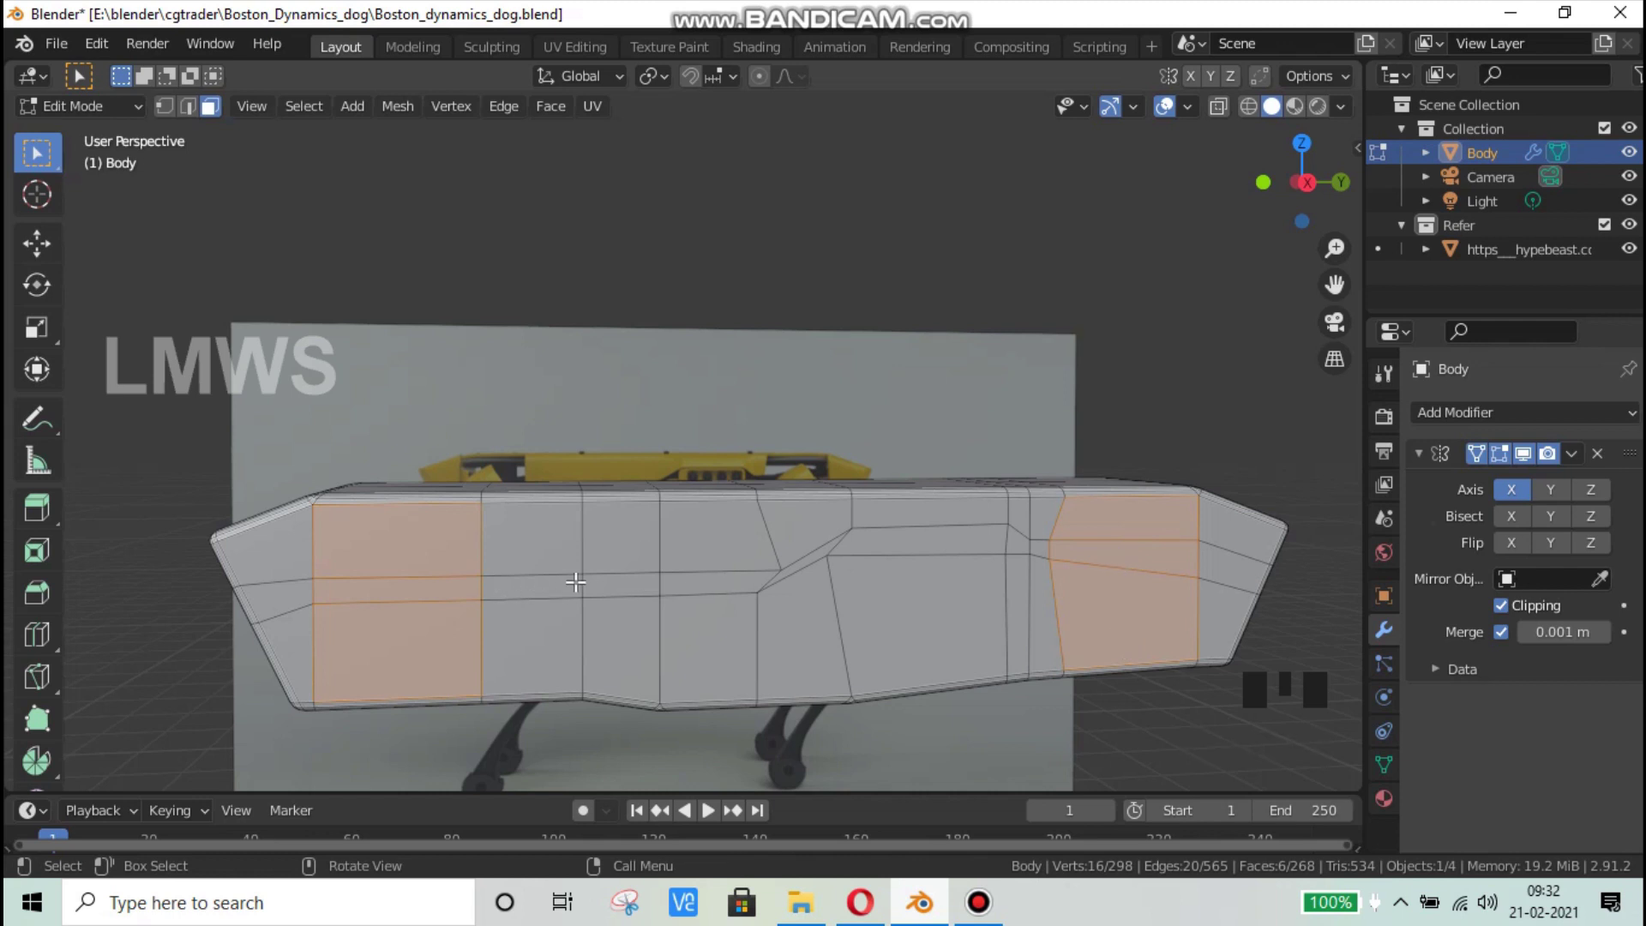
Step: Select only the seven stripe faces running between the two leg openings on the Body's side
left_click(545, 587)
left_click(617, 586, "shift")
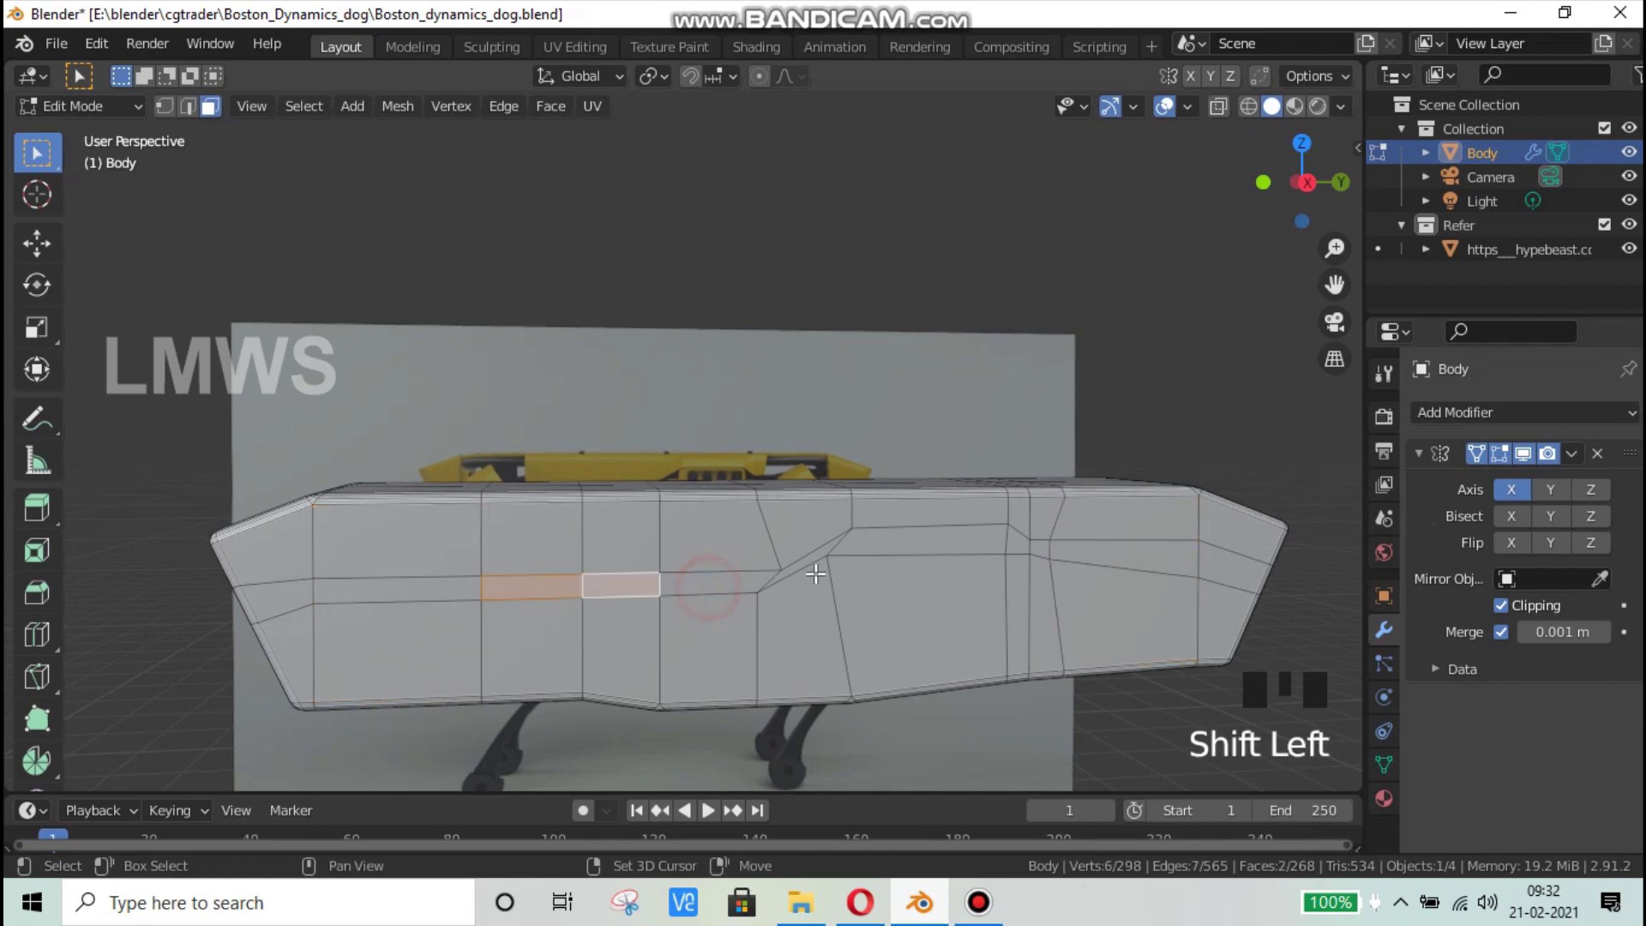
left_click(738, 583, "shift")
left_click(813, 558, "shift")
left_click(867, 543, "shift")
left_click(1027, 540, "shift")
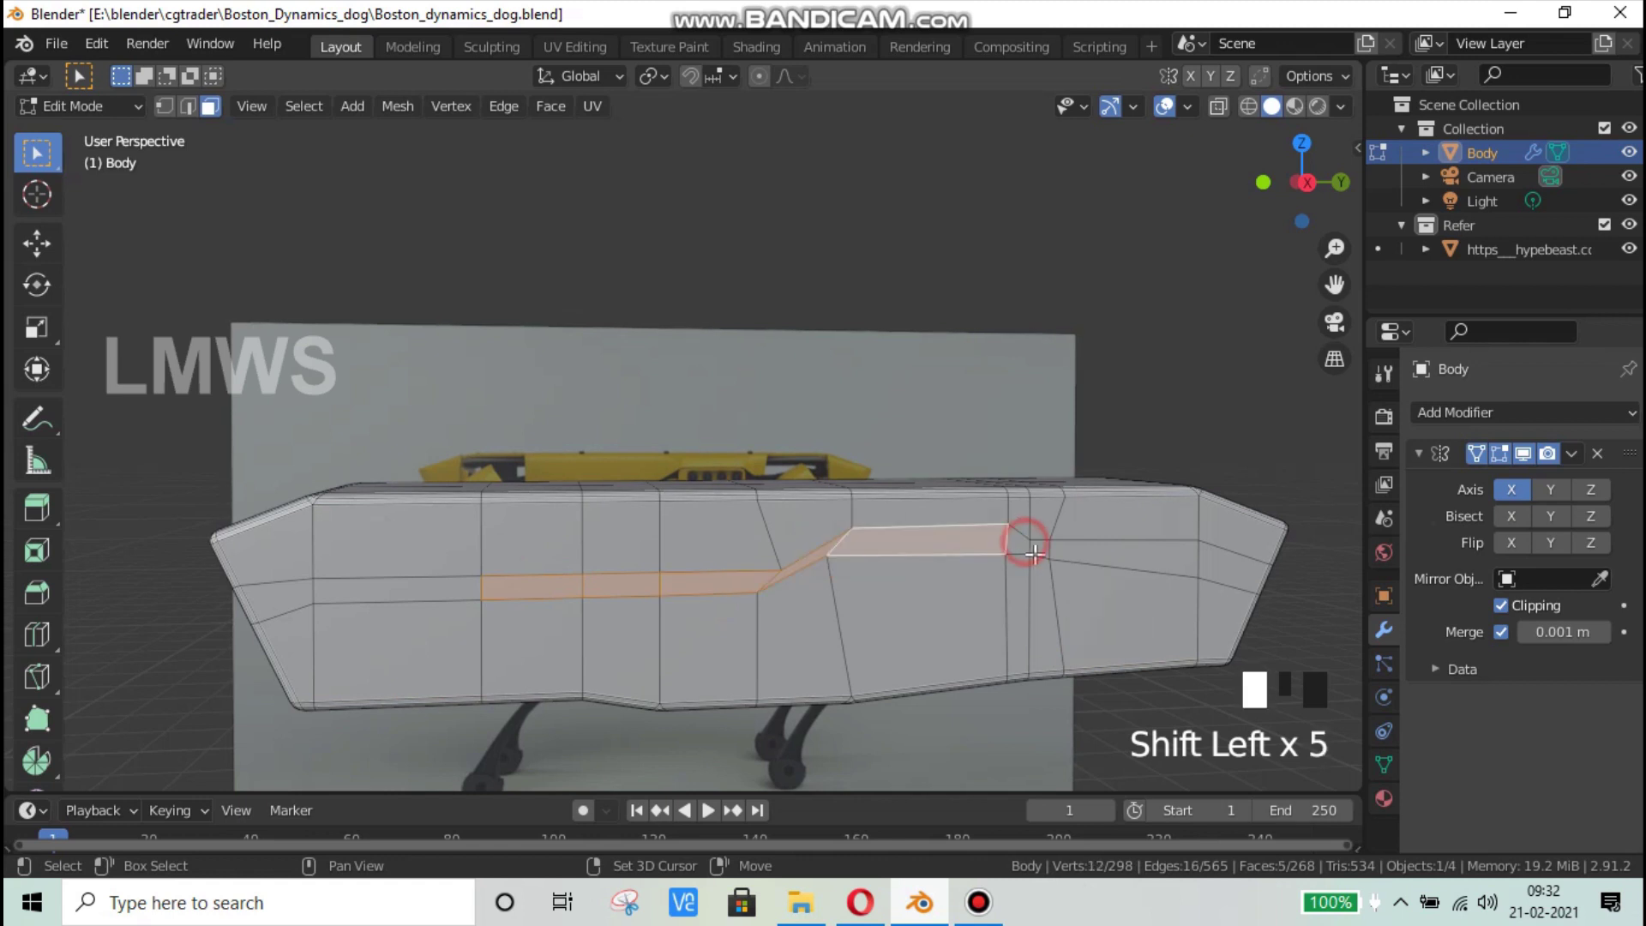
left_click(1041, 550, "shift")
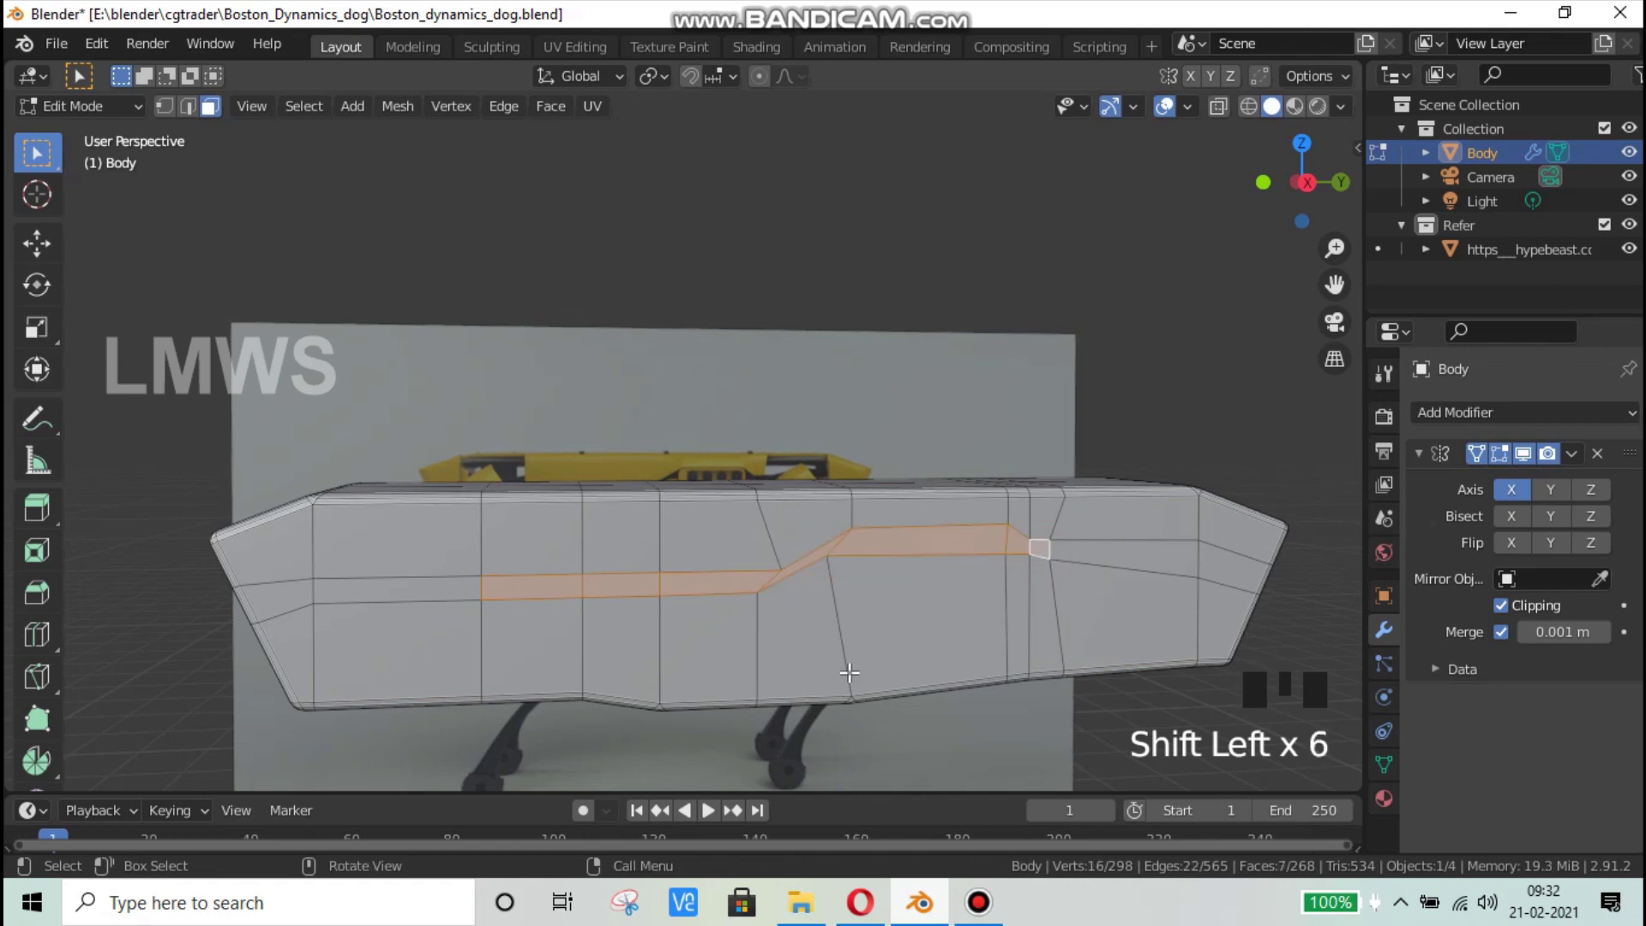
Step: Return to the right orthographic view with X-ray on and split the viewport into two side-by-side views
middle_click_drag(862, 684, 856, 680)
key("KP_3")
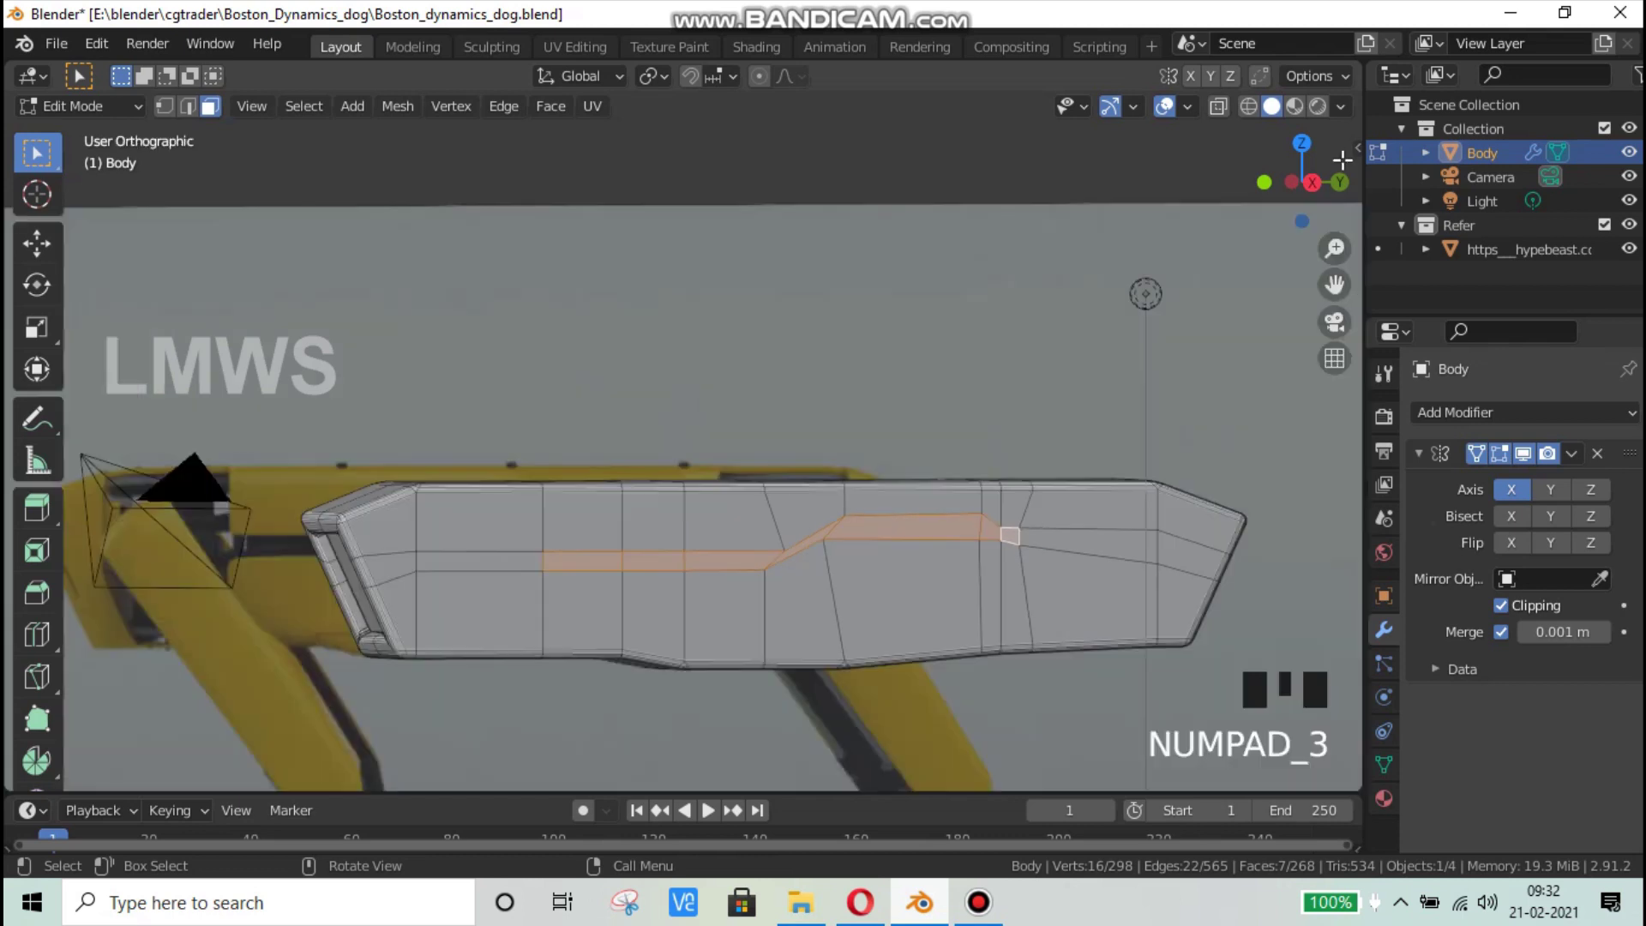
left_click(1224, 104)
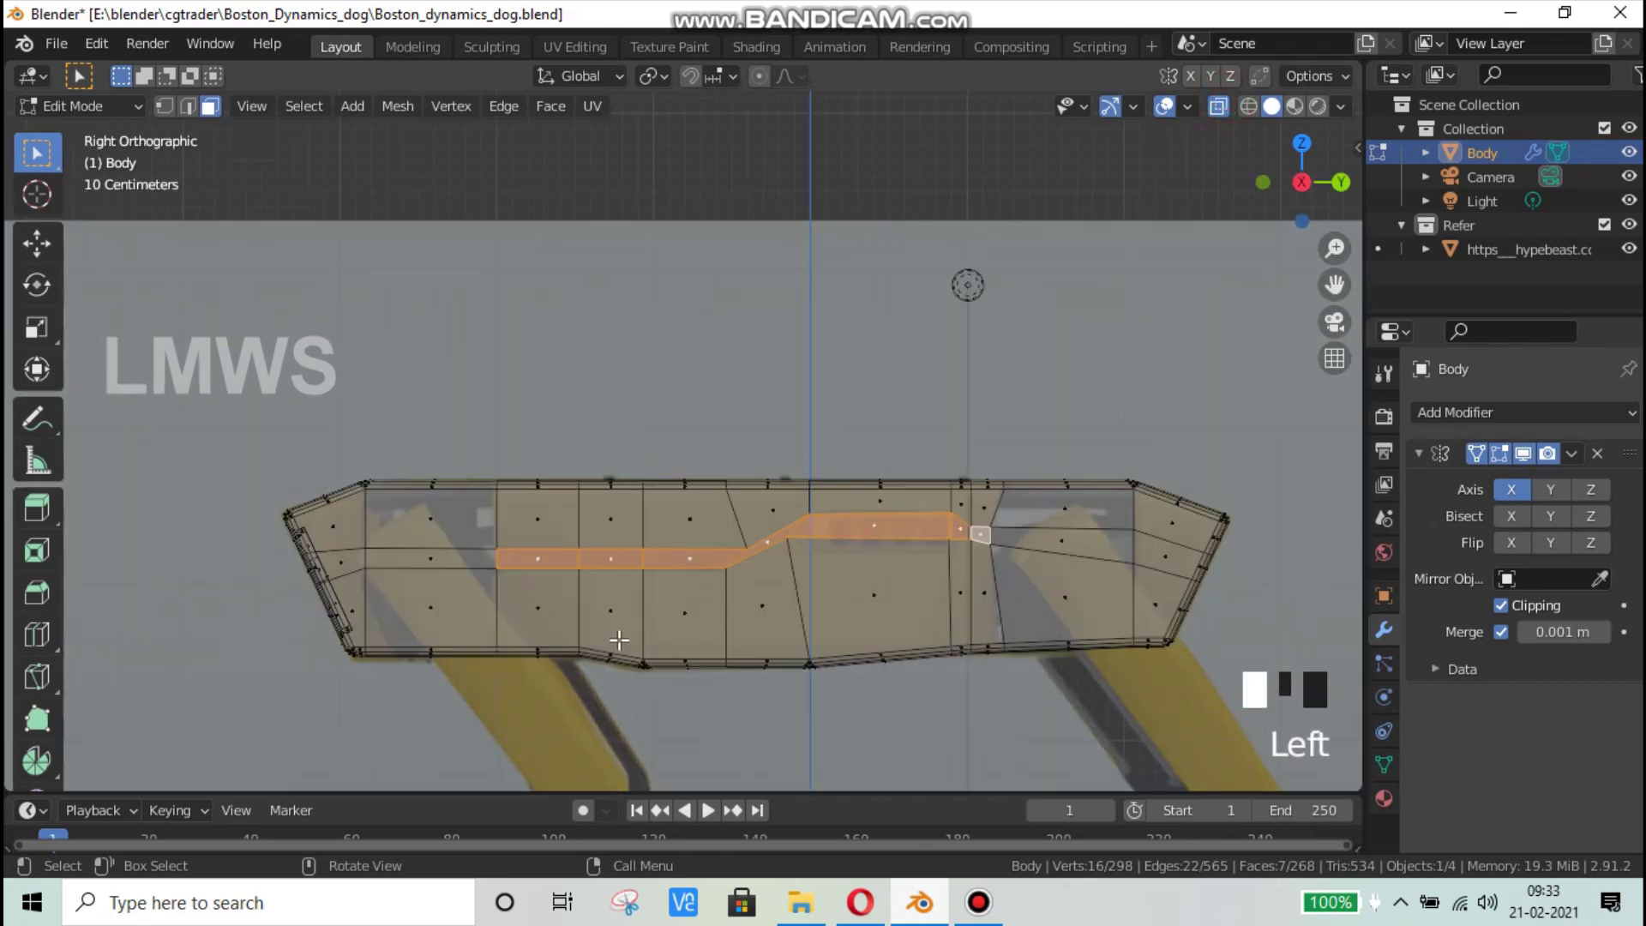
scroll(619, 660, "up", 3)
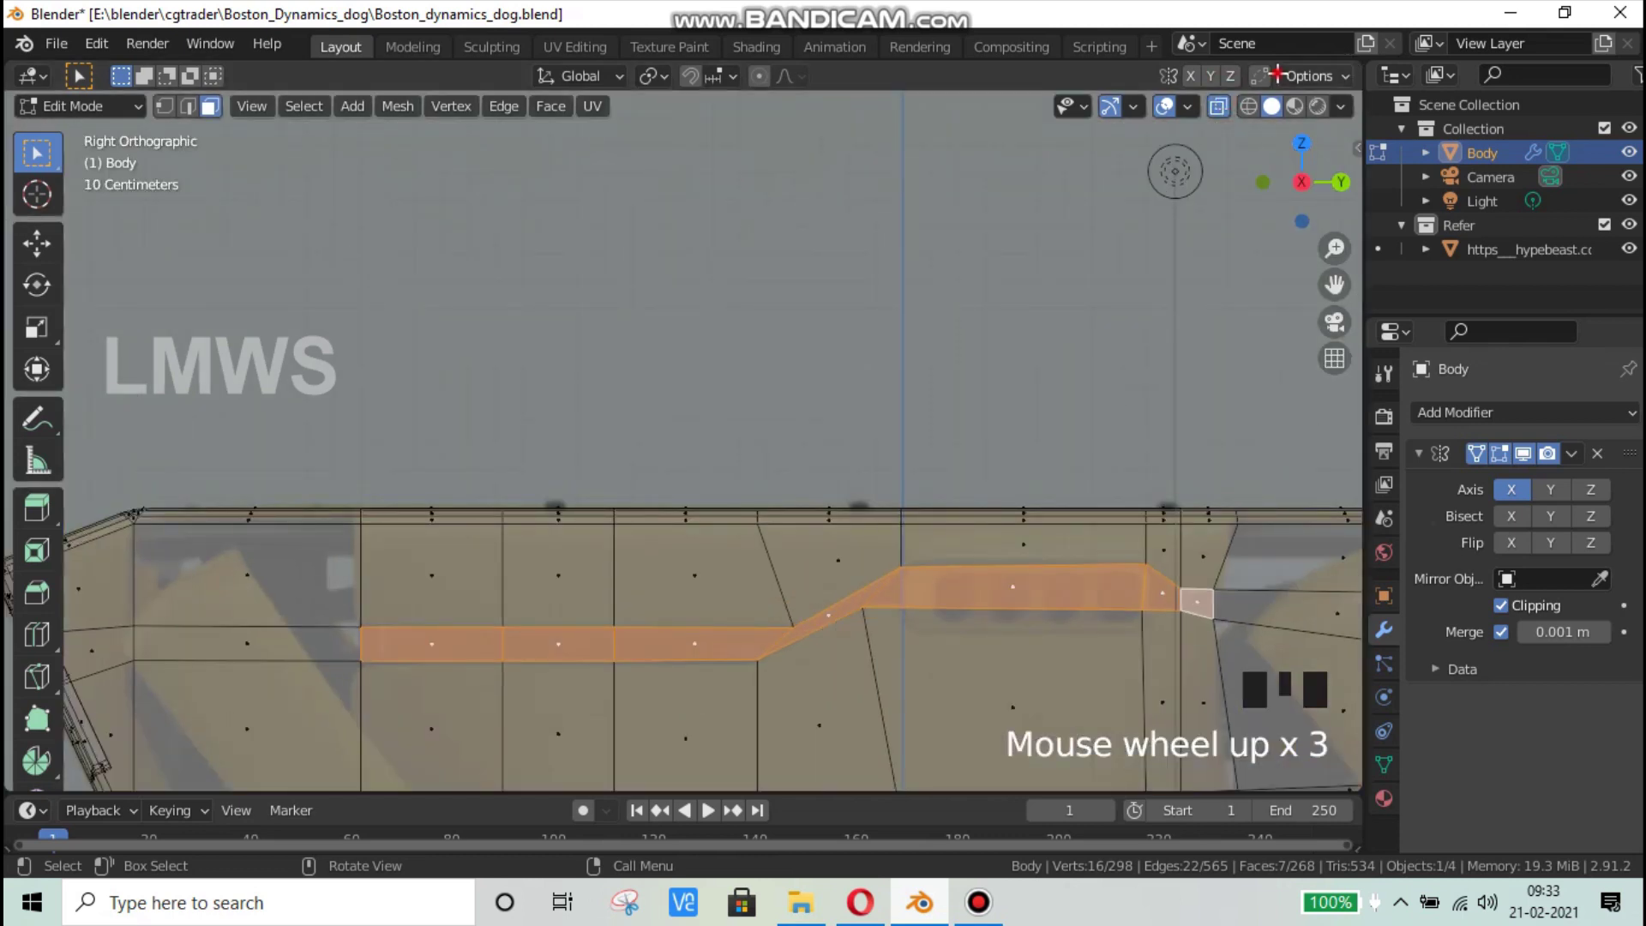
left_click_drag(1359, 95, 1046, 79)
left_click_drag(721, 79, 849, 79)
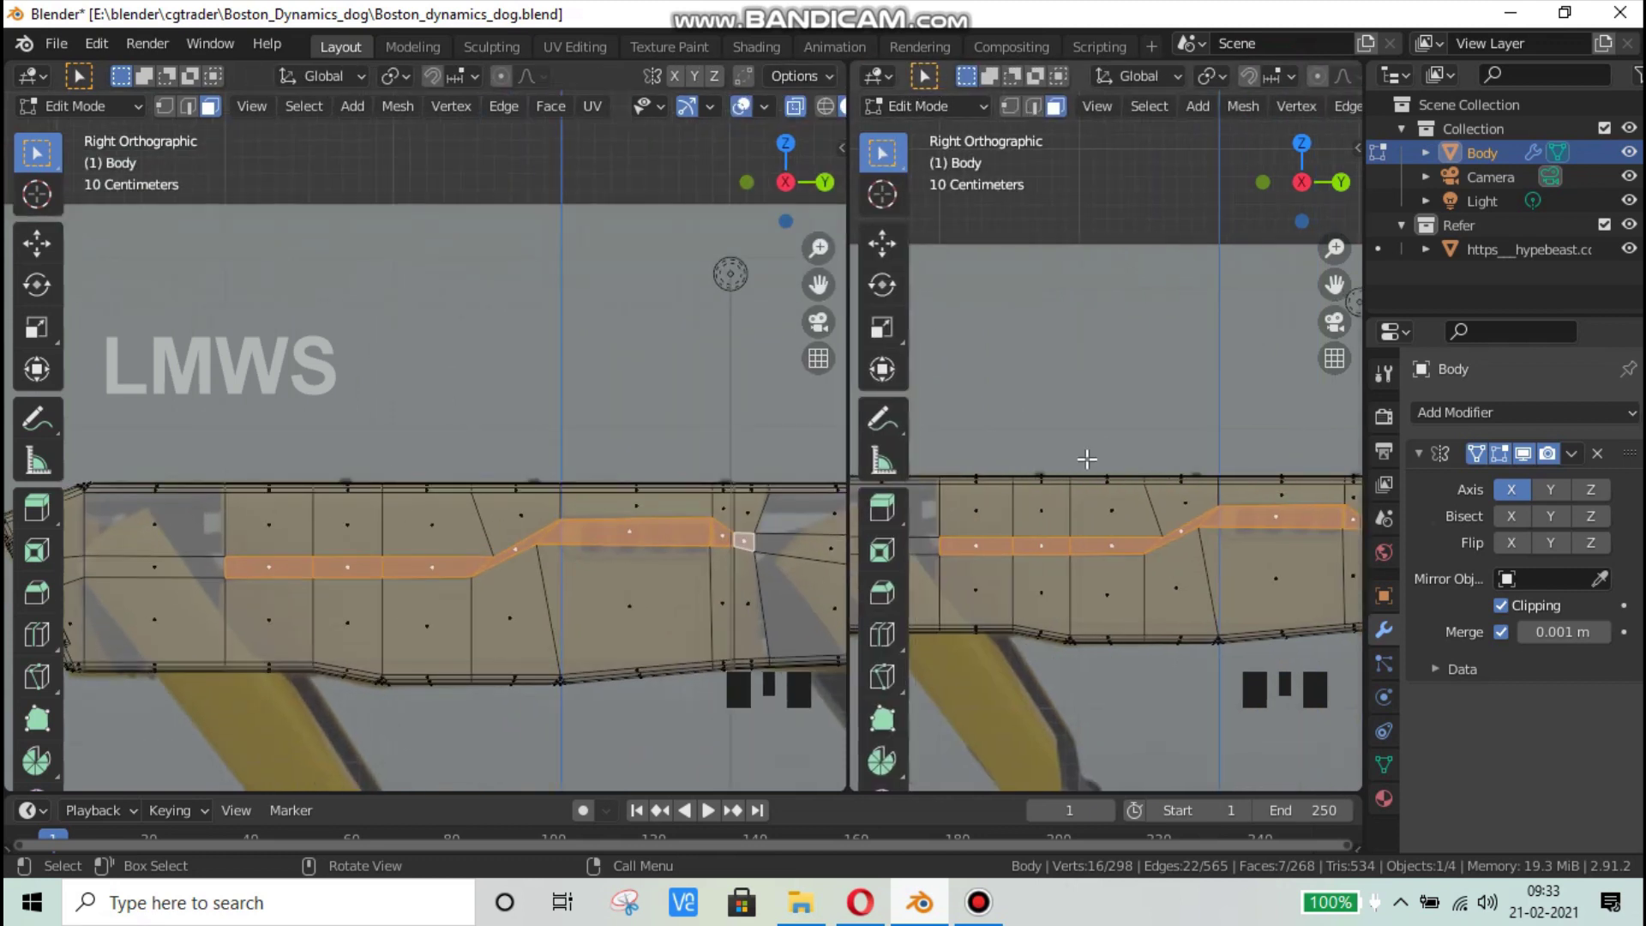
Step: Set the second viewport to a perspective close-up of the Body's stripe and turn its X-ray off
scroll(1085, 467, "down", 3)
middle_click_drag(1085, 467, 1187, 558)
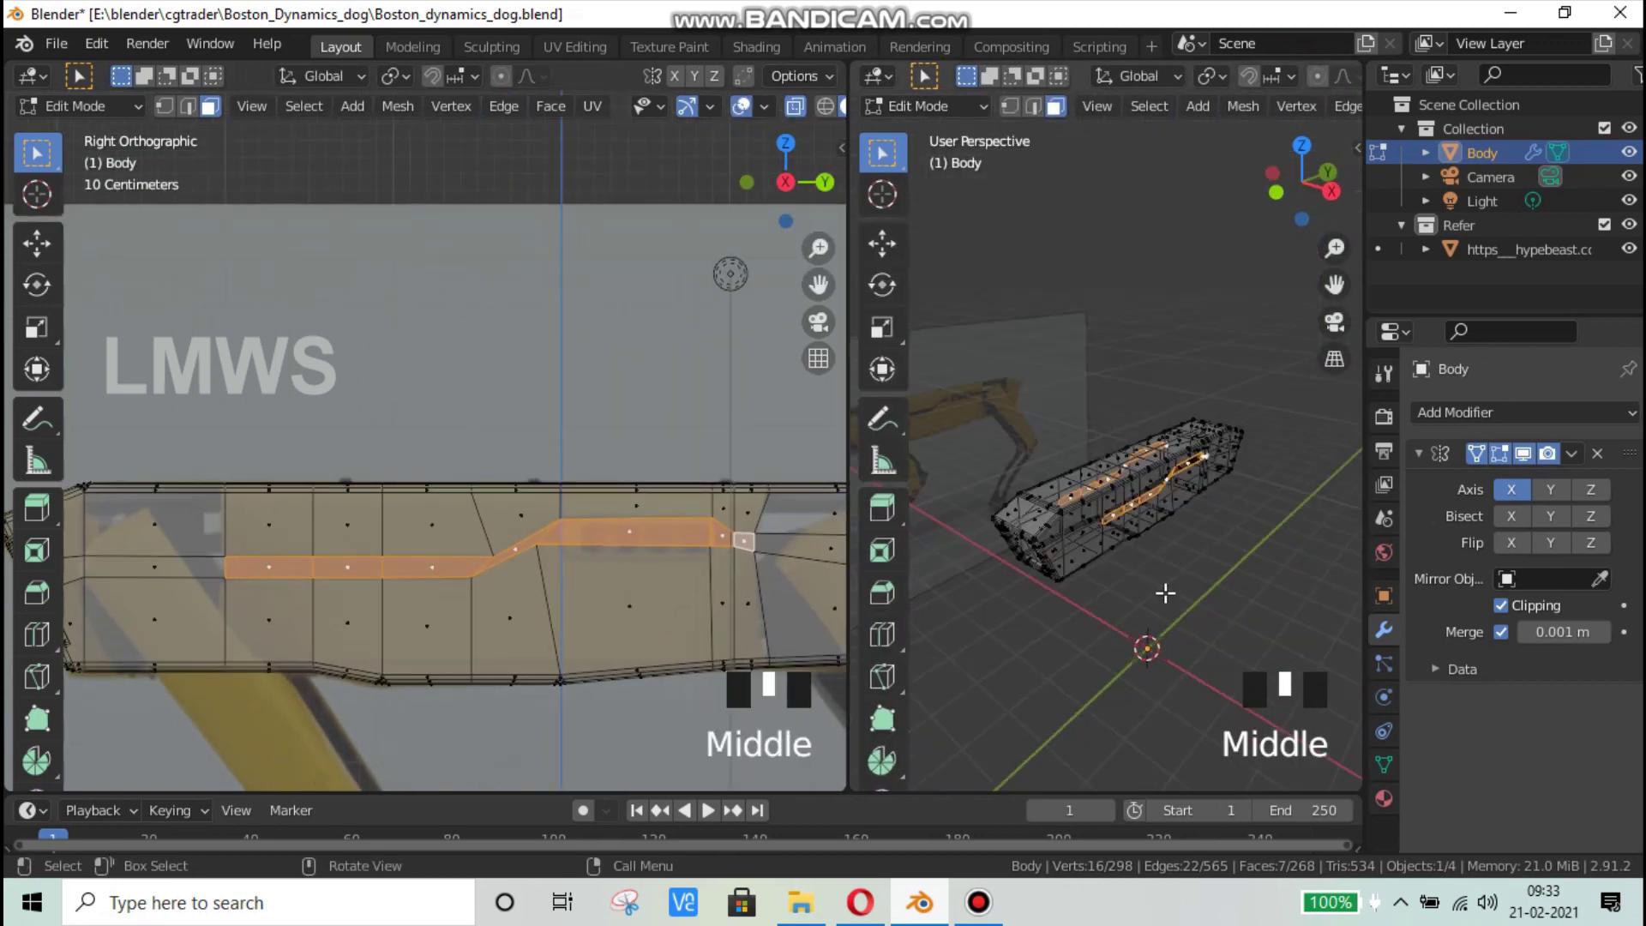
scroll(1166, 588, "up", 3)
scroll(1165, 588, "up", 1)
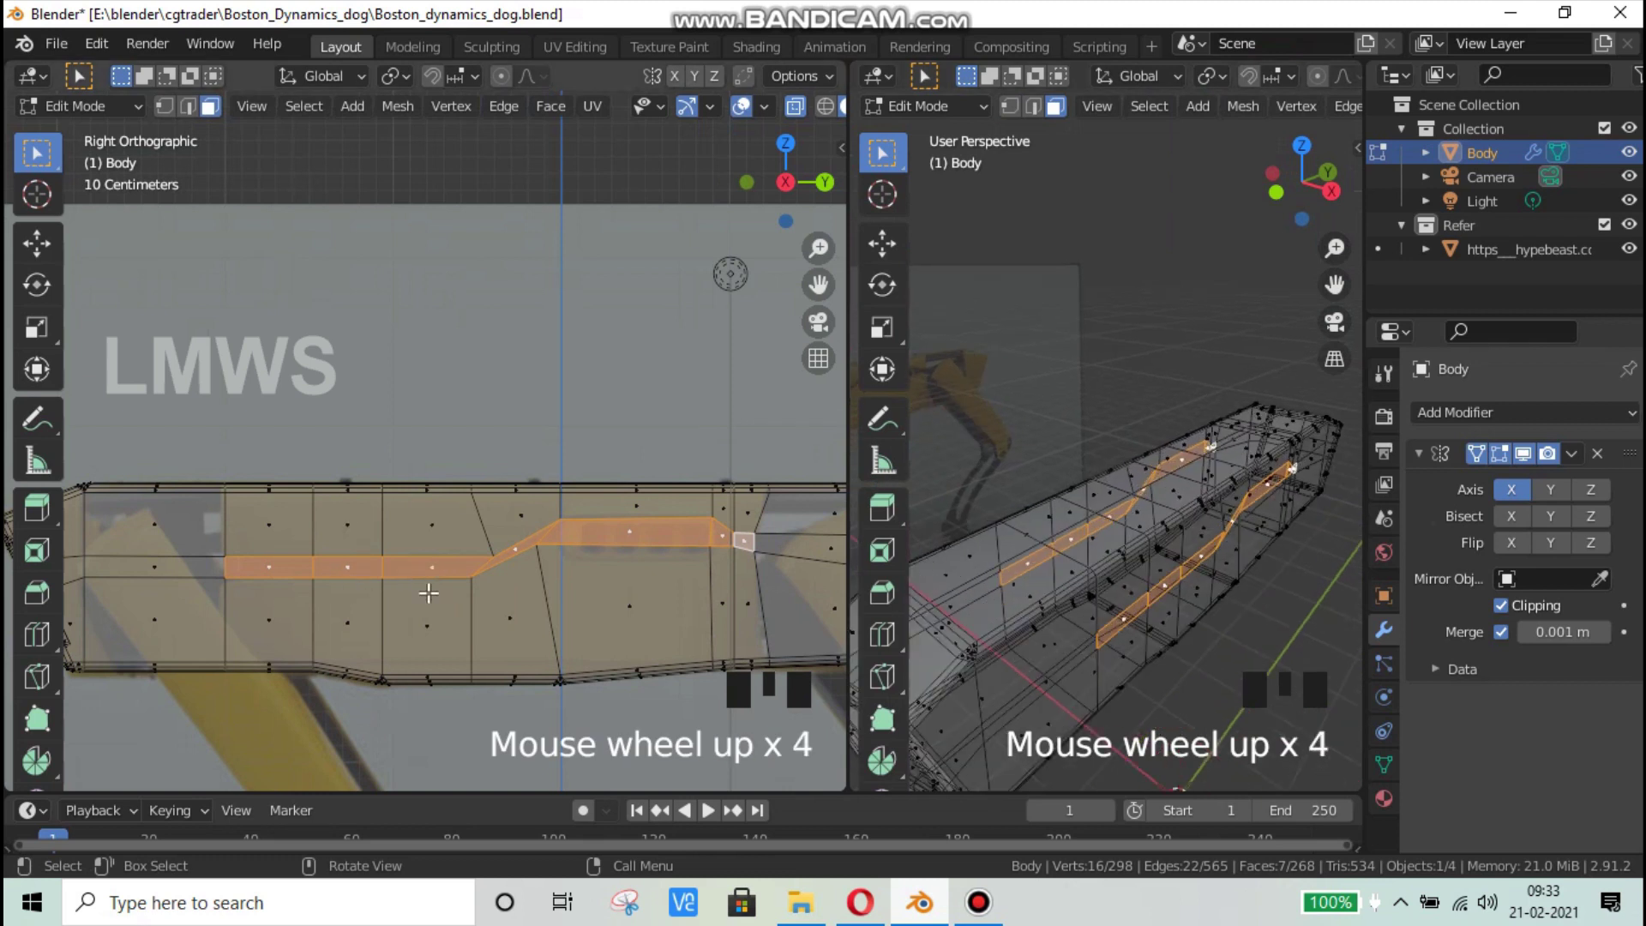
scroll(630, 618, "up", 2)
left_click(796, 108)
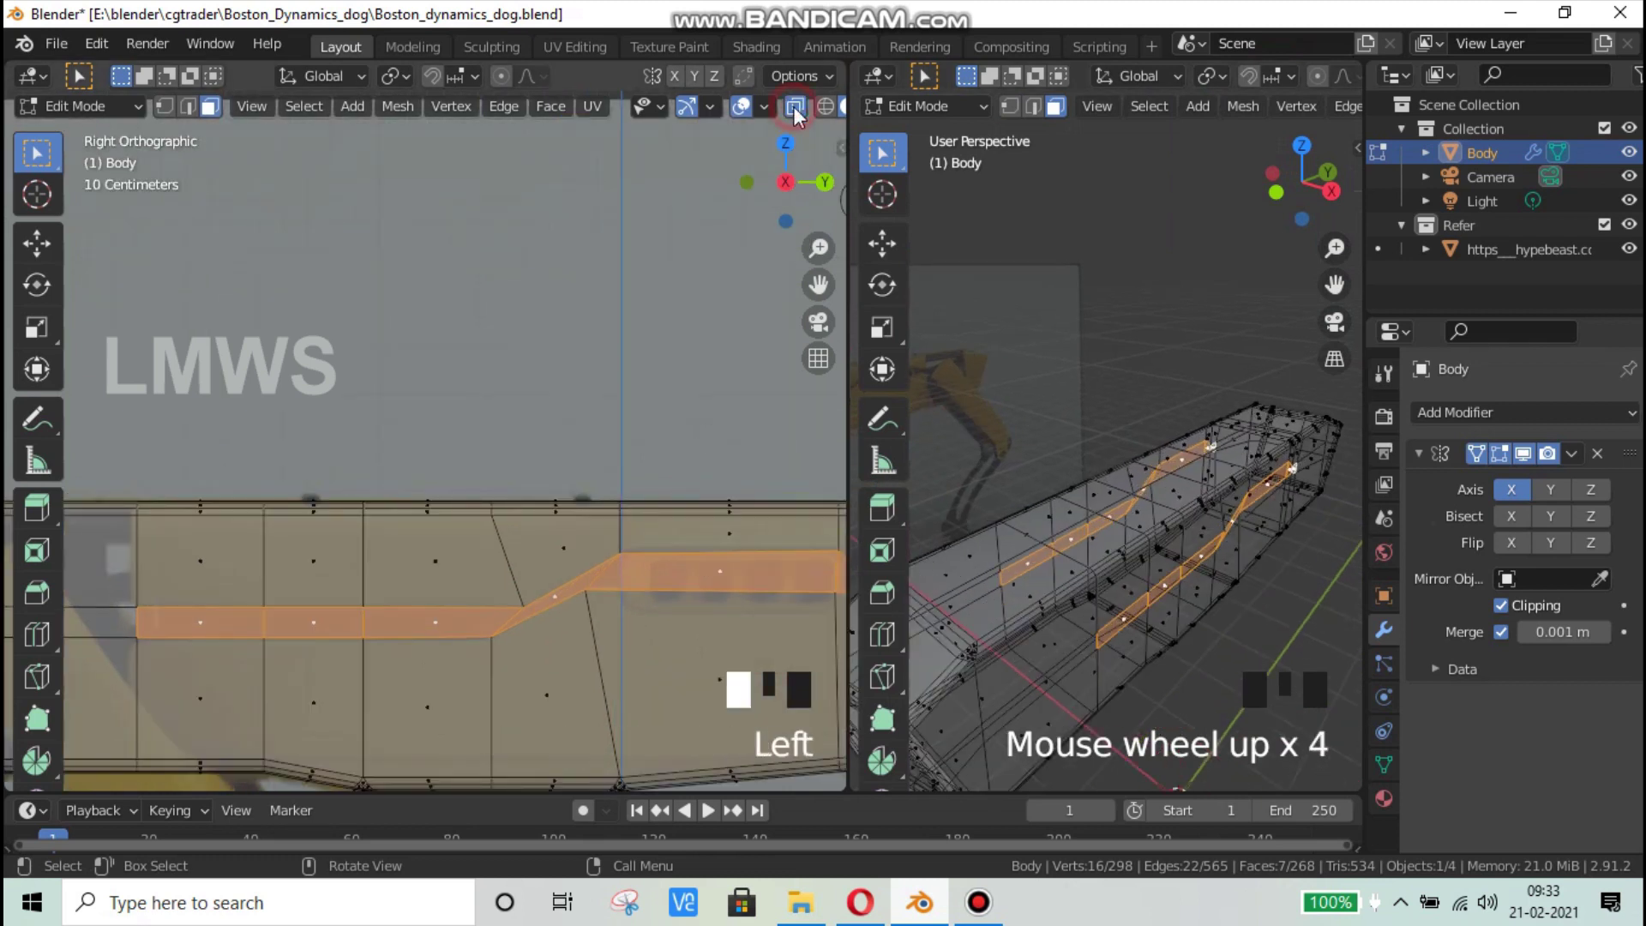
left_click(796, 108)
scroll(1248, 107, "down", 4)
scroll(1250, 106, "down", 6)
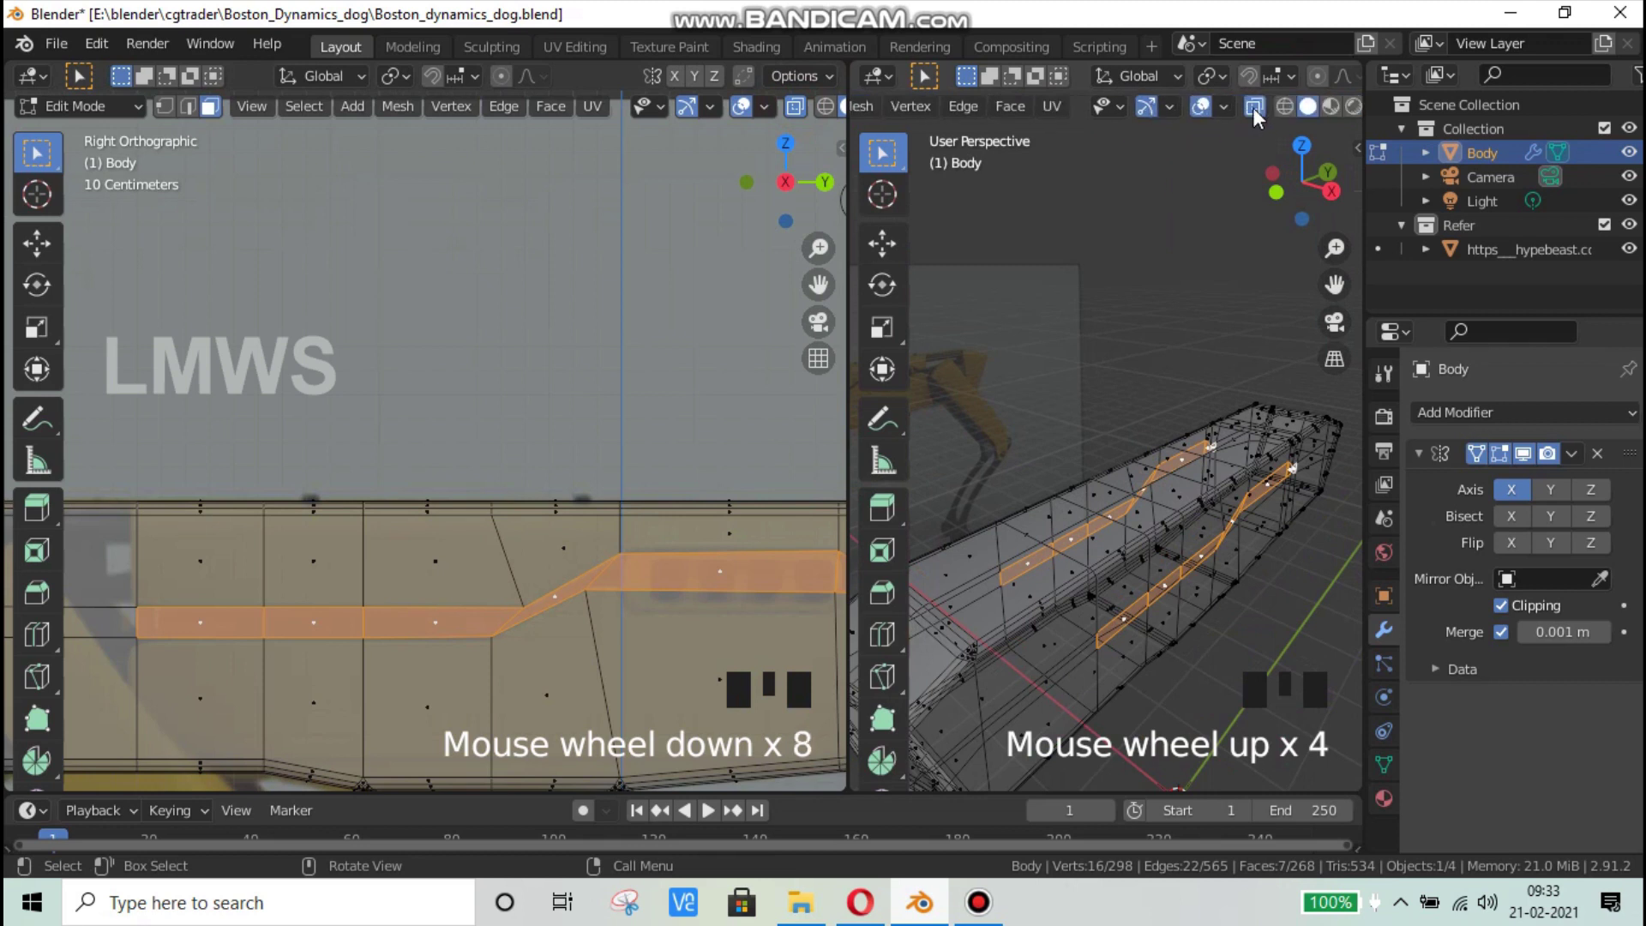
left_click(1220, 106)
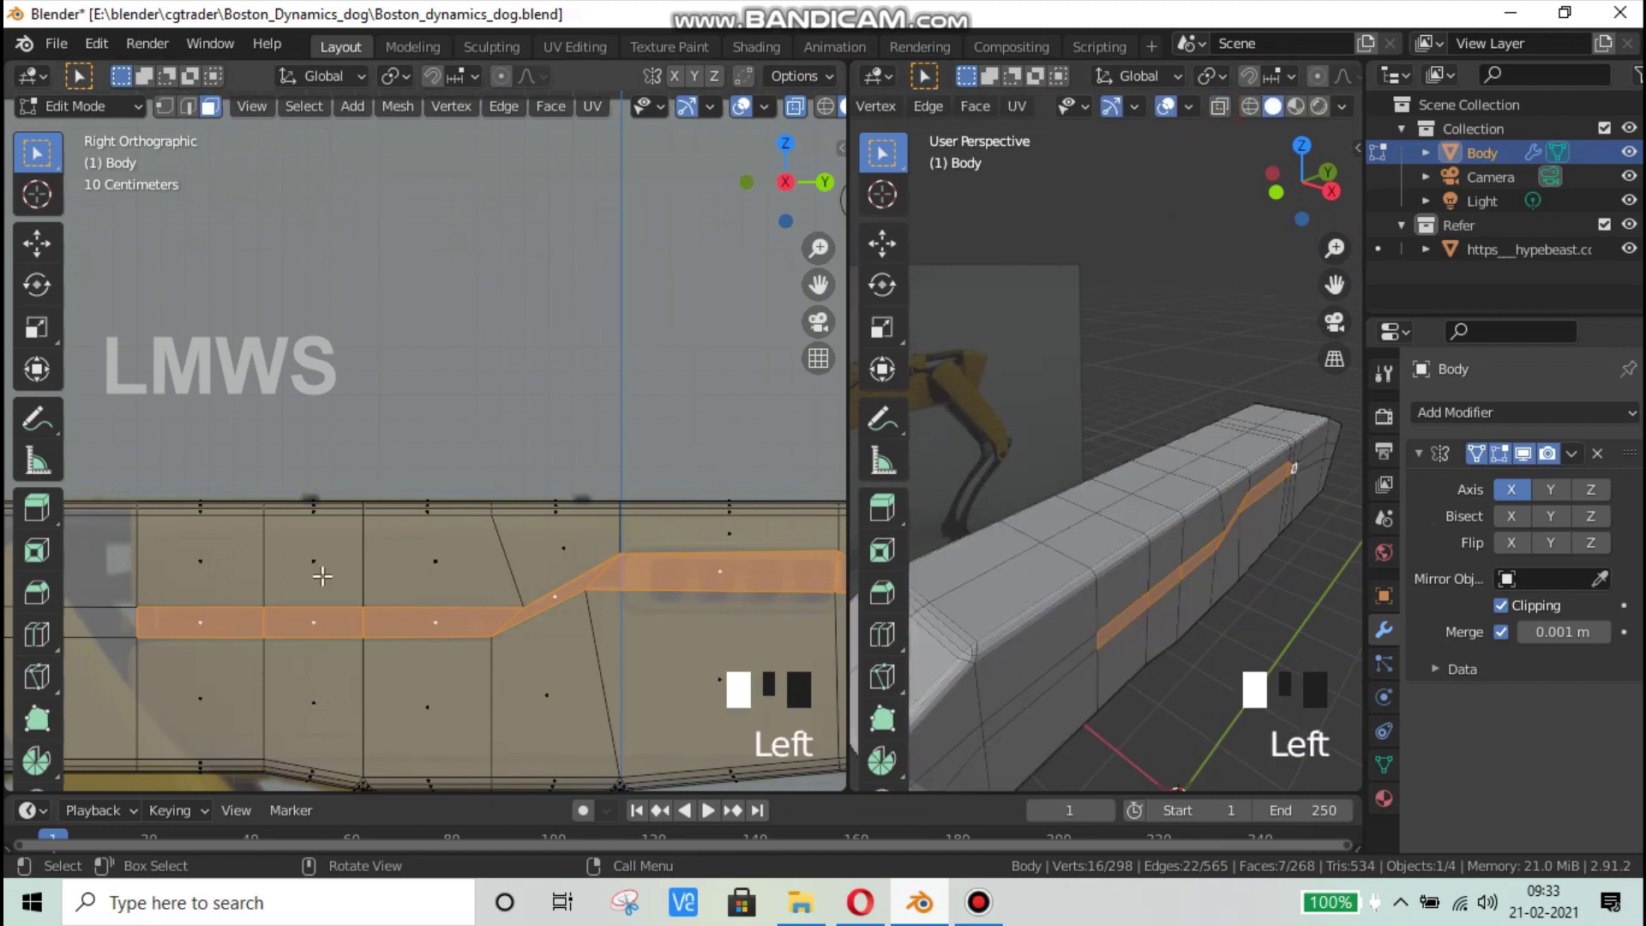
Step: Save the file, then check the body stripe on the reference photo in Opera and return to Blender
scroll(326, 572, "down", 2)
key("ctrl+s")
scroll(487, 629, "up", 2)
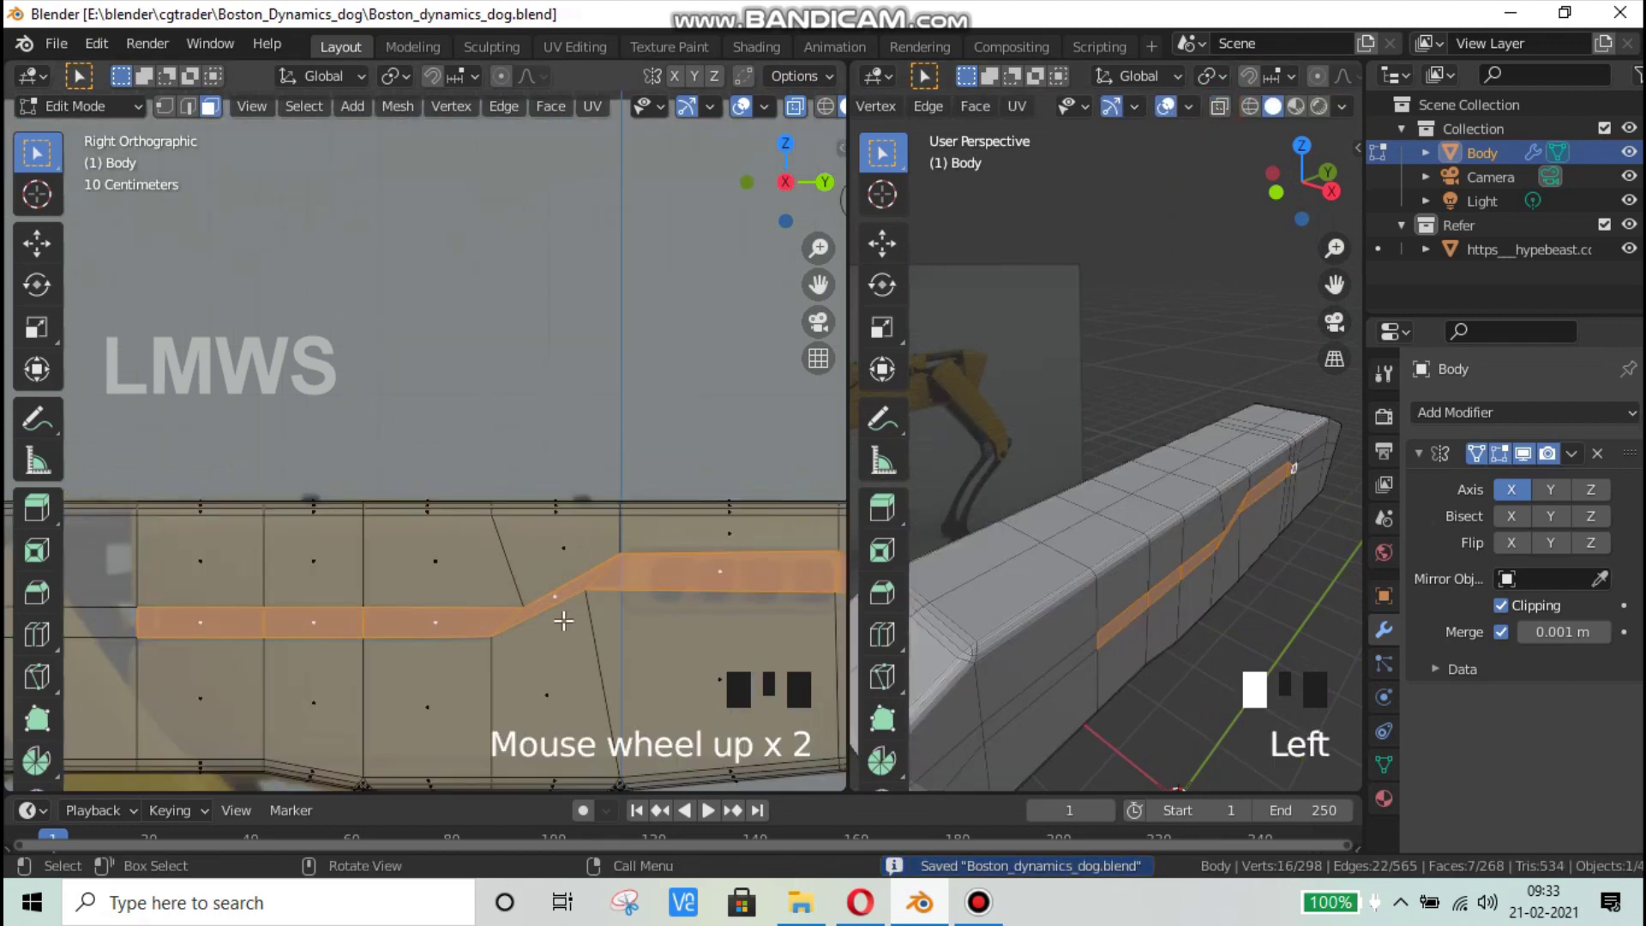
scroll(516, 639, "down", 2)
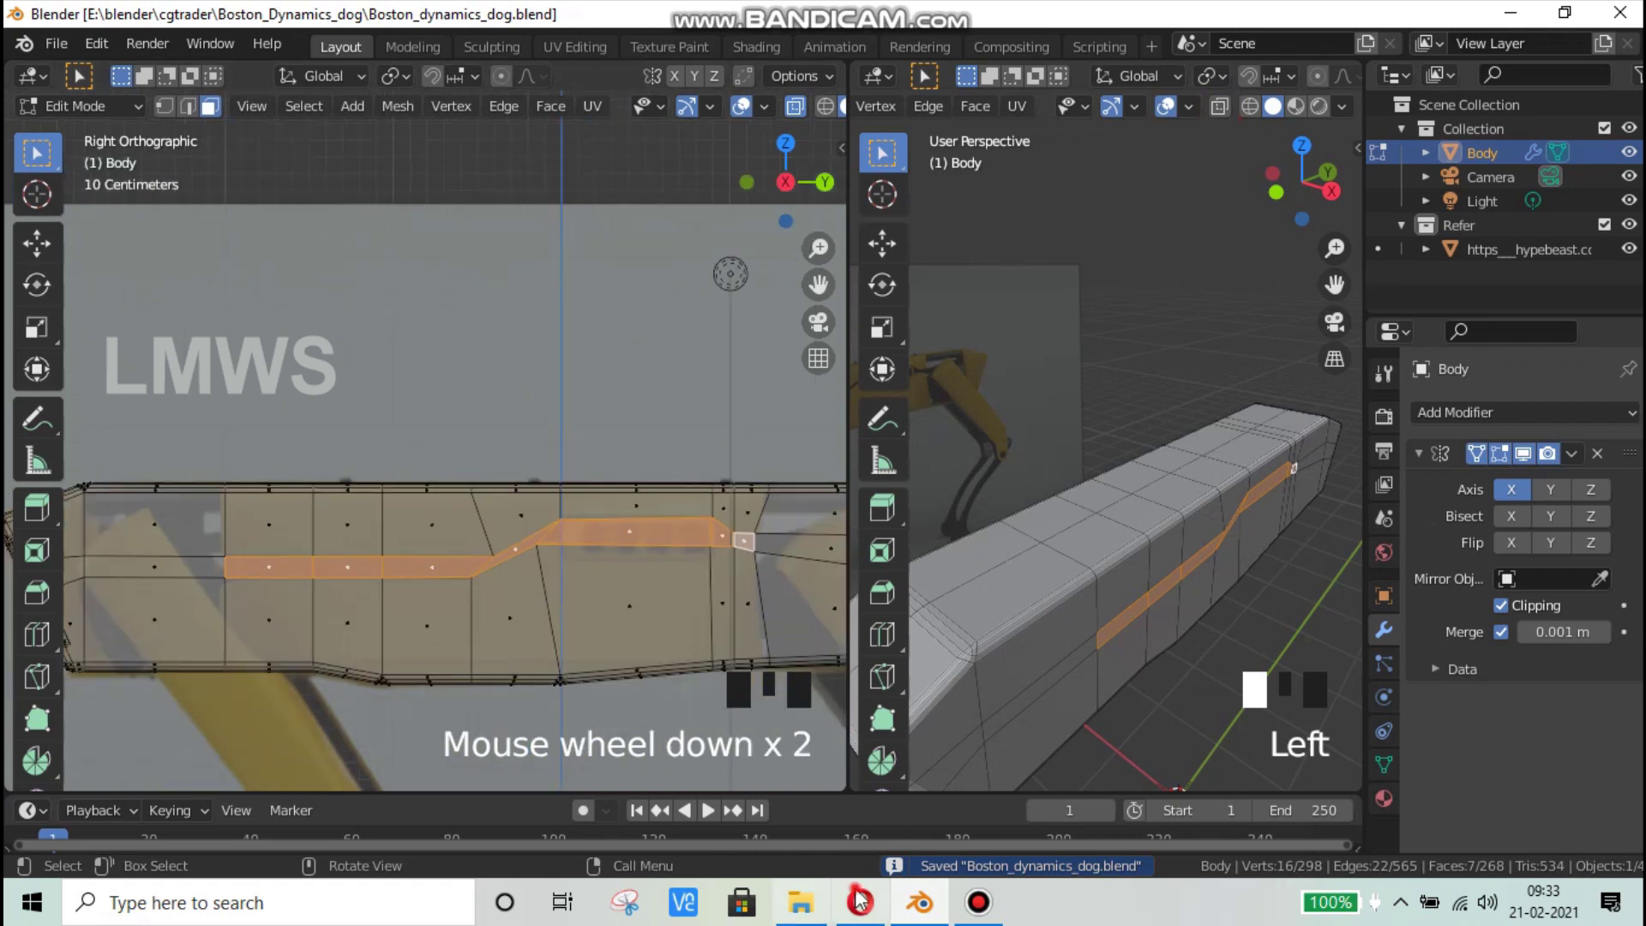
left_click(860, 902)
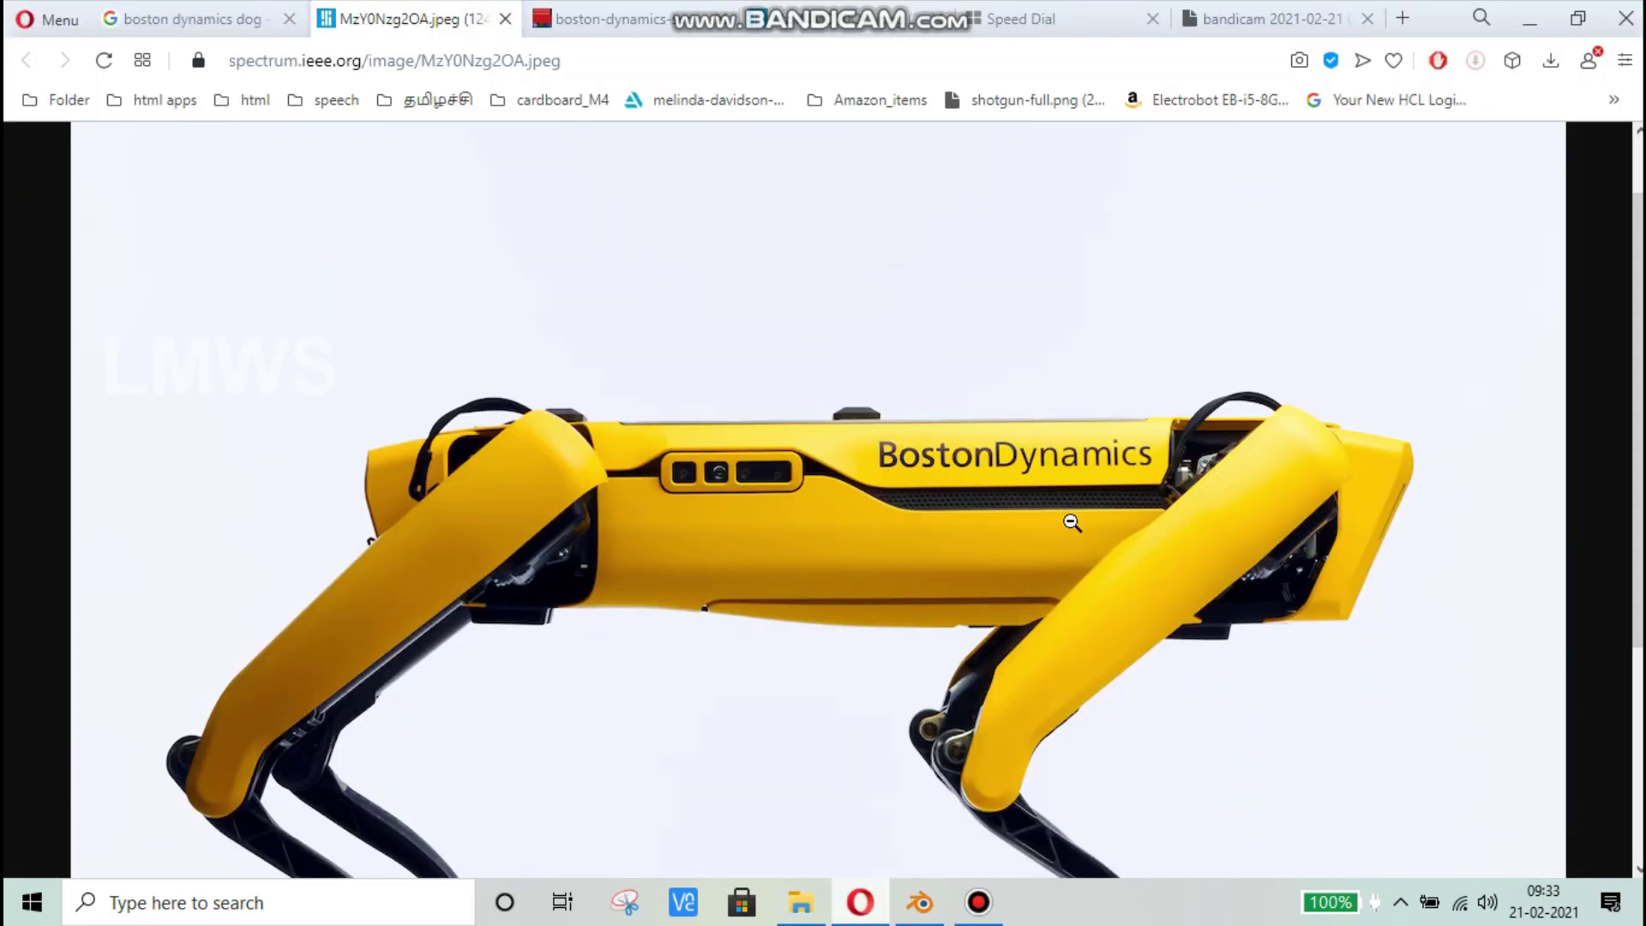
left_click(920, 902)
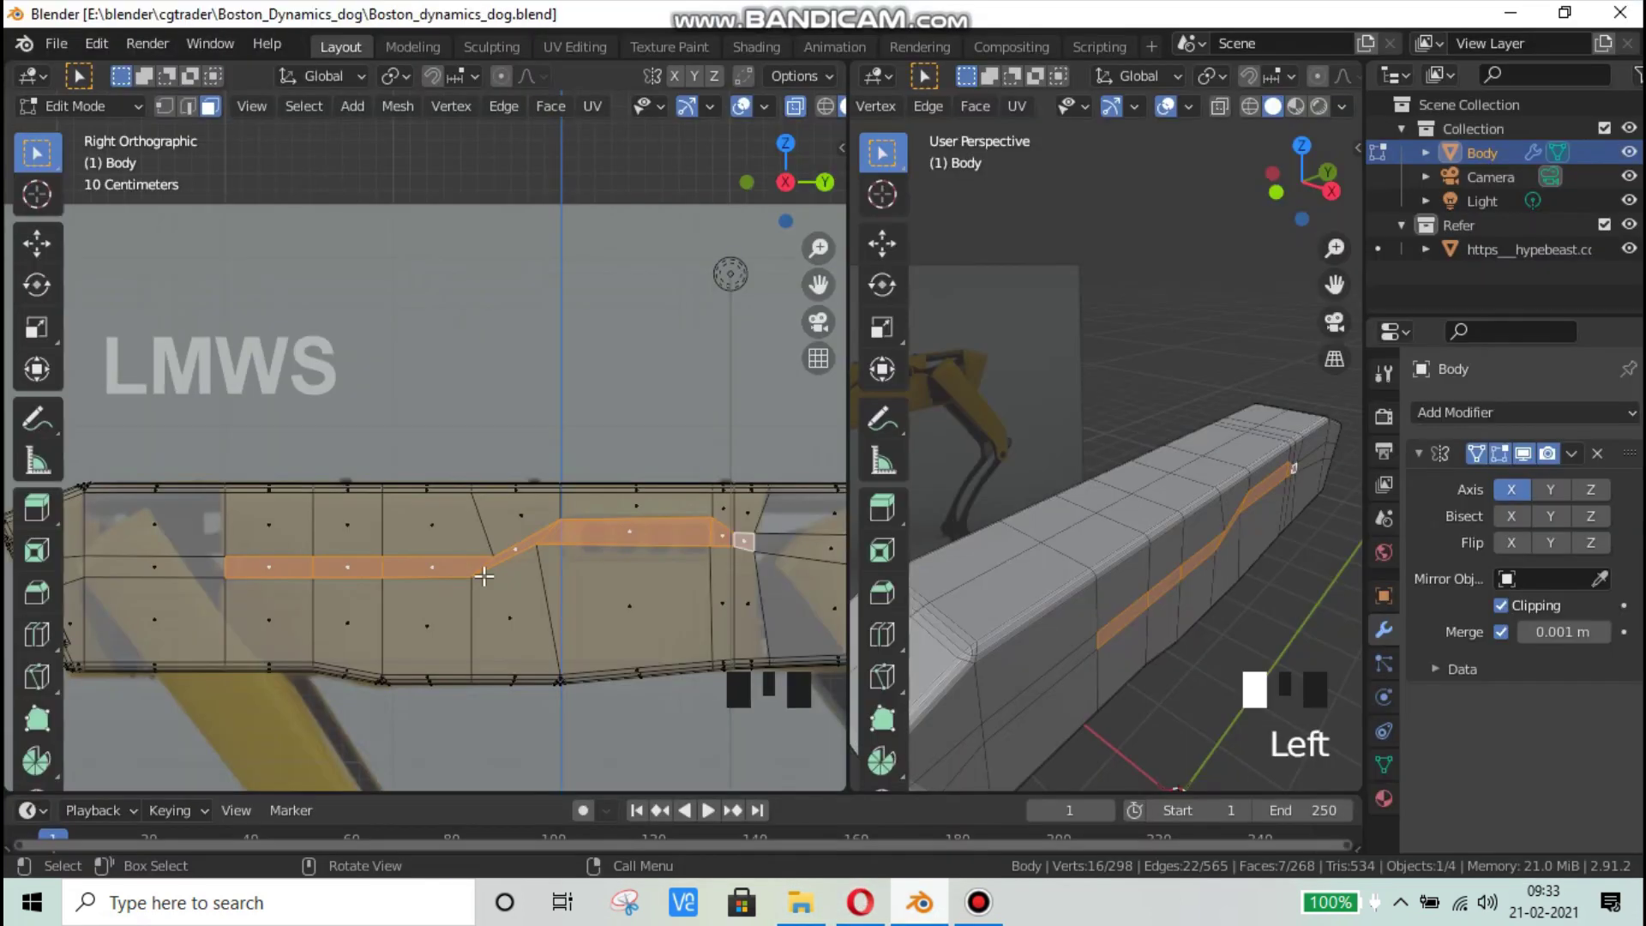
Step: Extrude the seven selected stripe faces slightly inward to recess the stripe into the Body's side
middle_click_drag(517, 640, 718, 690)
scroll(717, 690, "up", 1)
key("e")
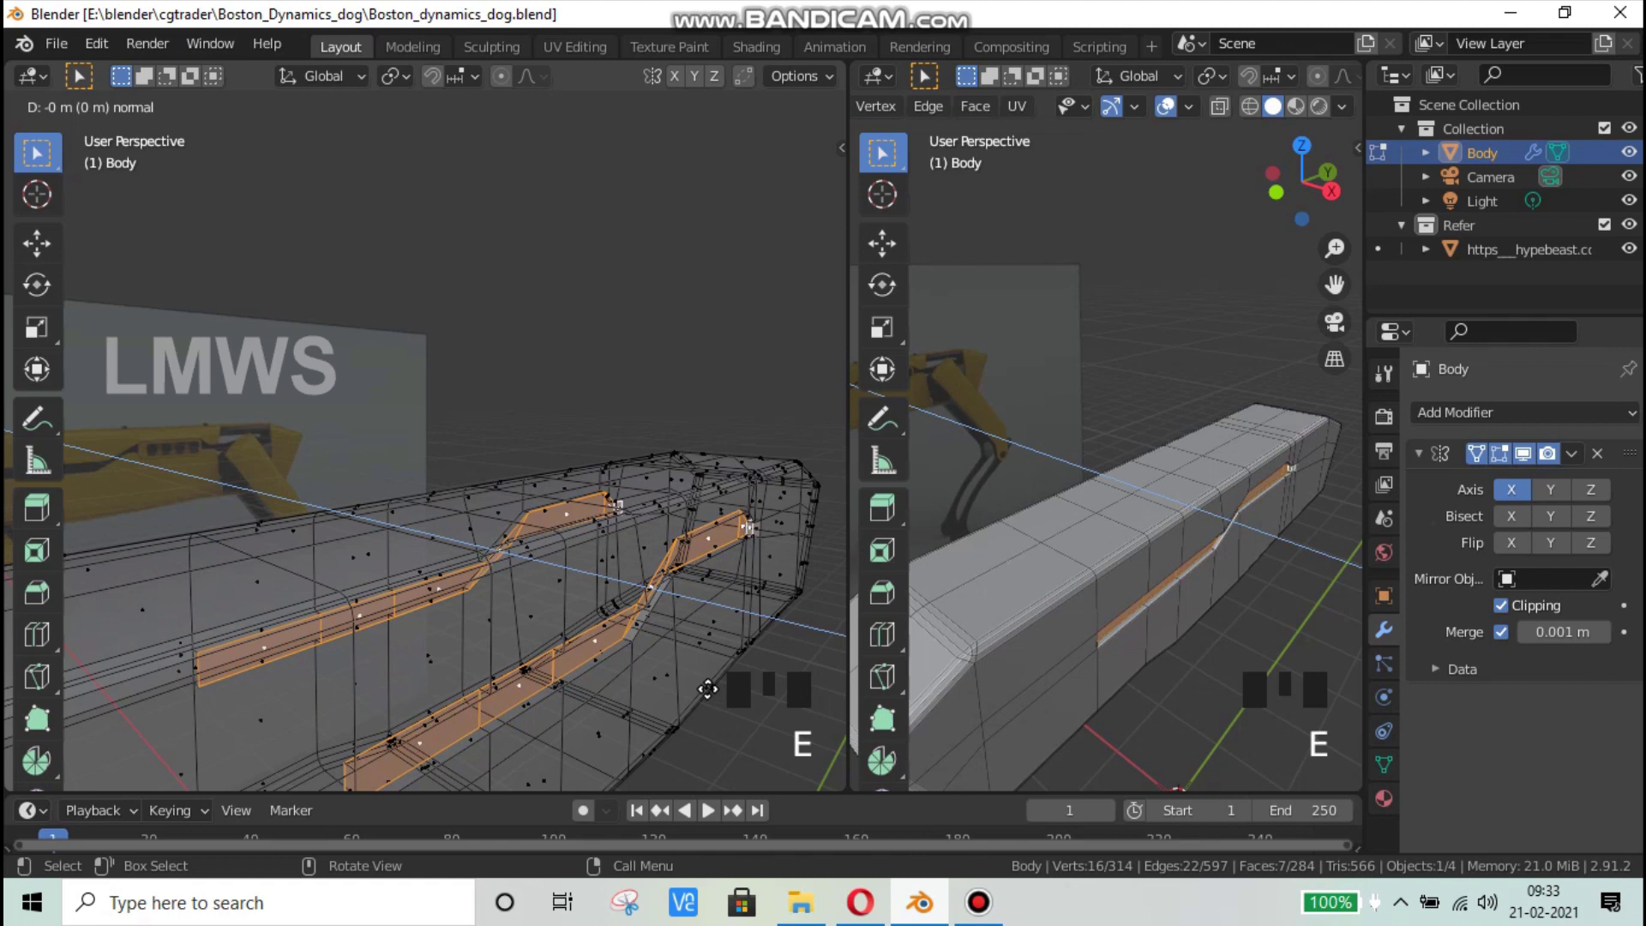
left_click(708, 688)
middle_click_drag(1248, 590, 1200, 600)
scroll(1201, 606, "up", 2)
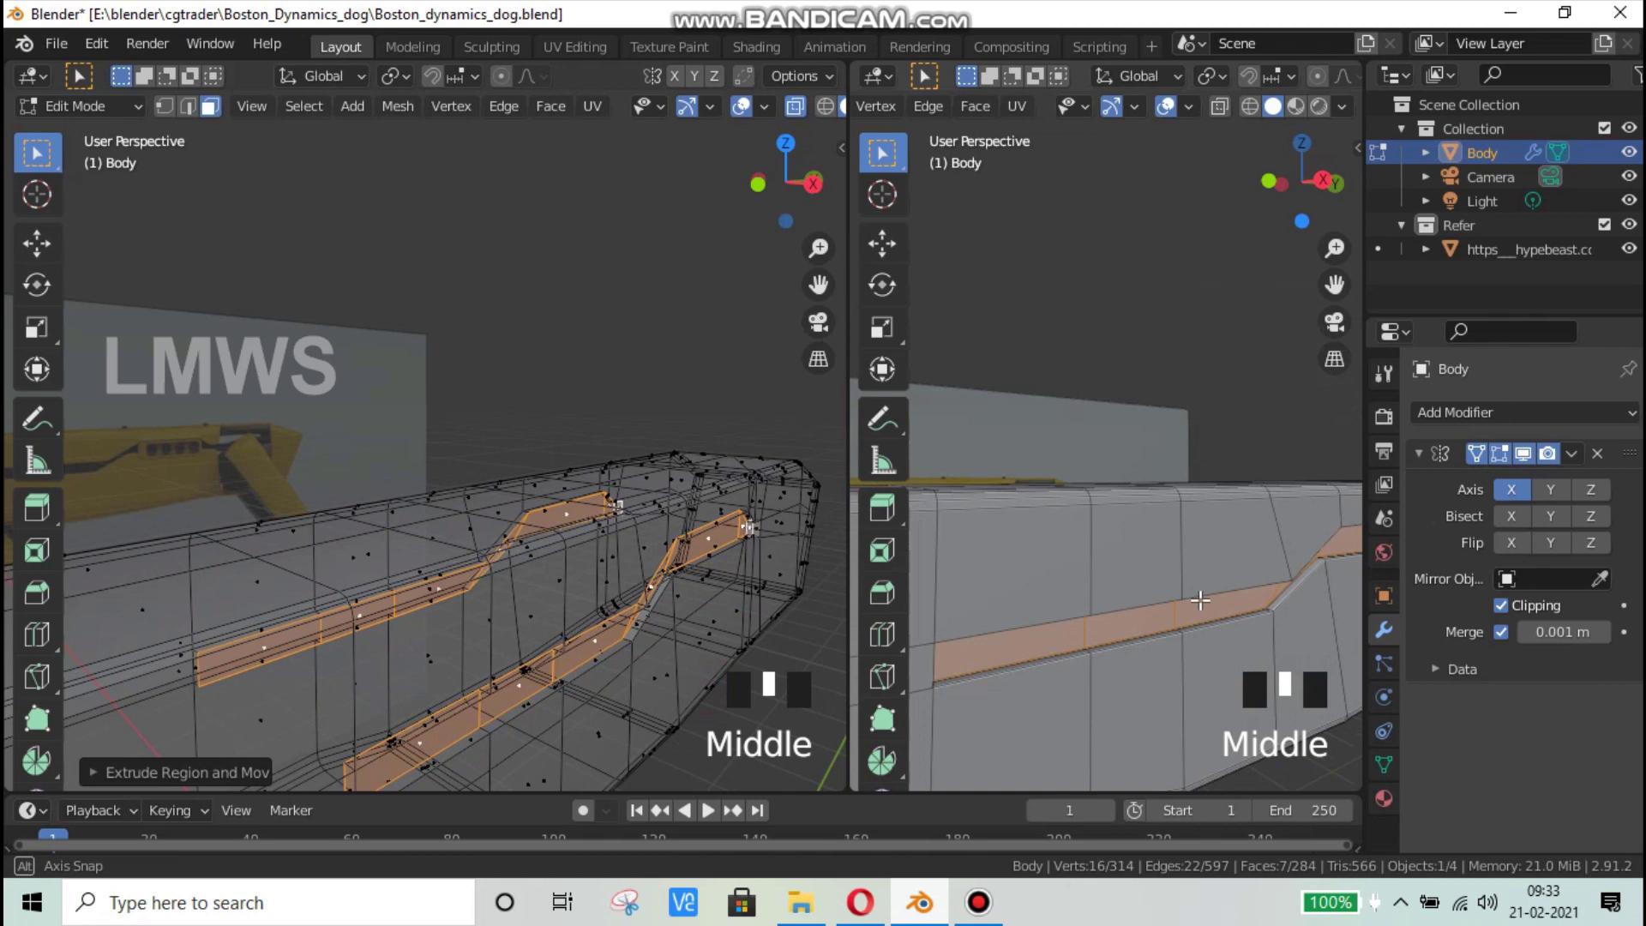
scroll(1200, 600, "down", 2)
scroll(606, 478, "down", 2)
Step: Turn X-ray off in the orthographic reference viewport, showing the recessed stripe in perspective, and save the file
left_click(795, 105)
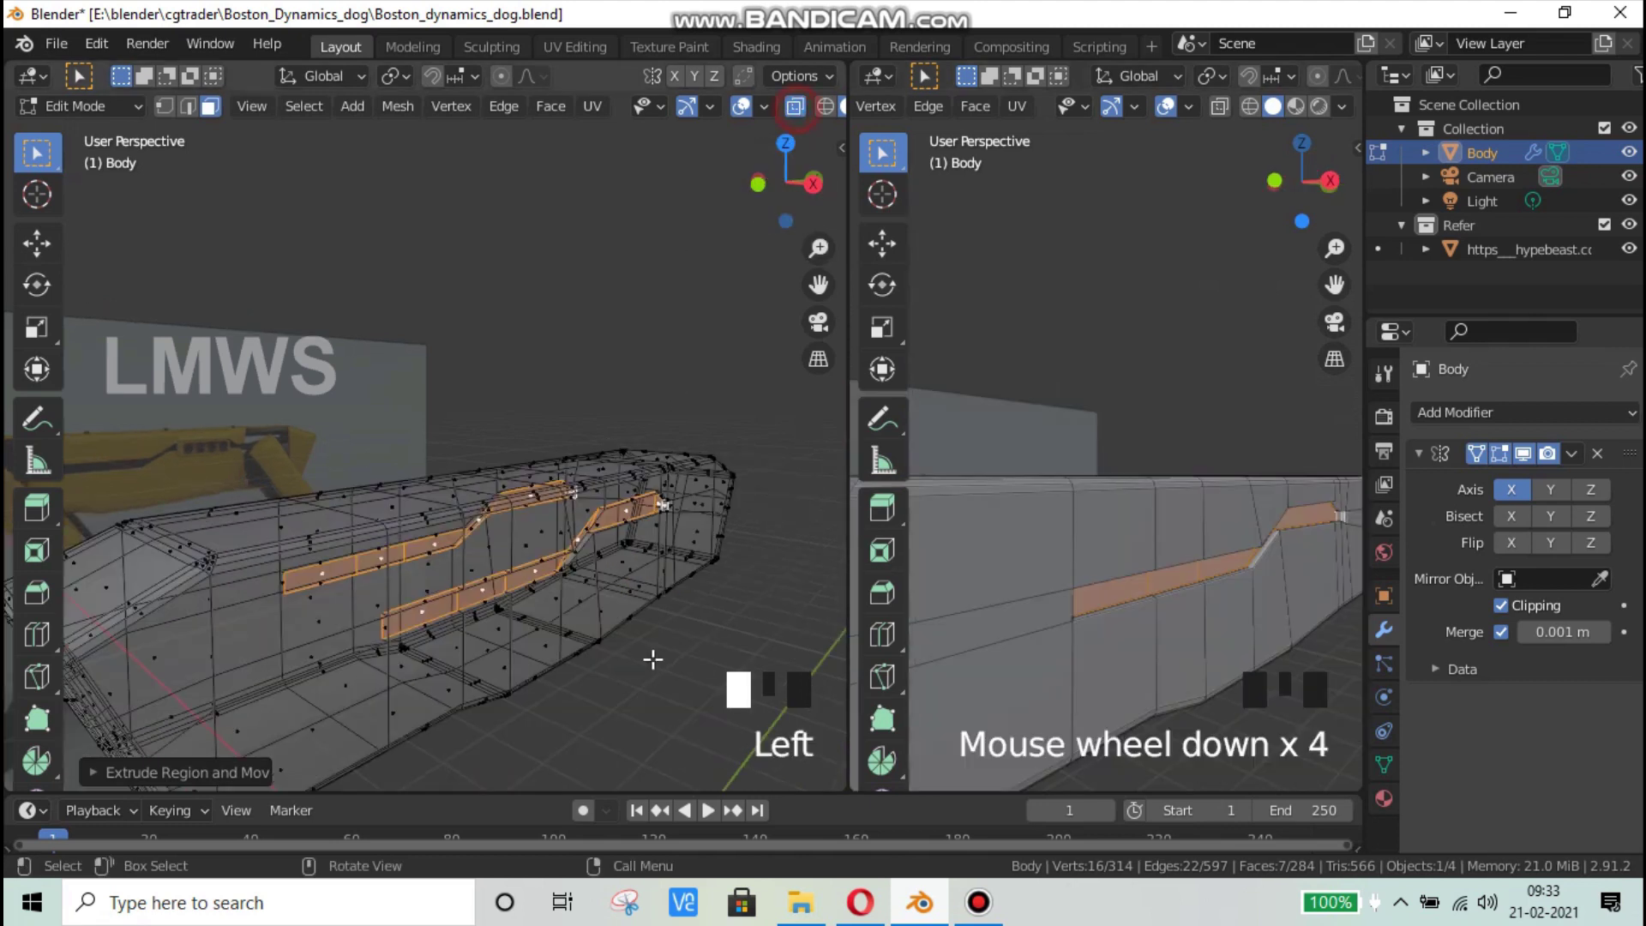
mouse_move(654, 660)
middle_mouse_down()
mouse_move(429, 654)
mouse_move(607, 630)
middle_mouse_up()
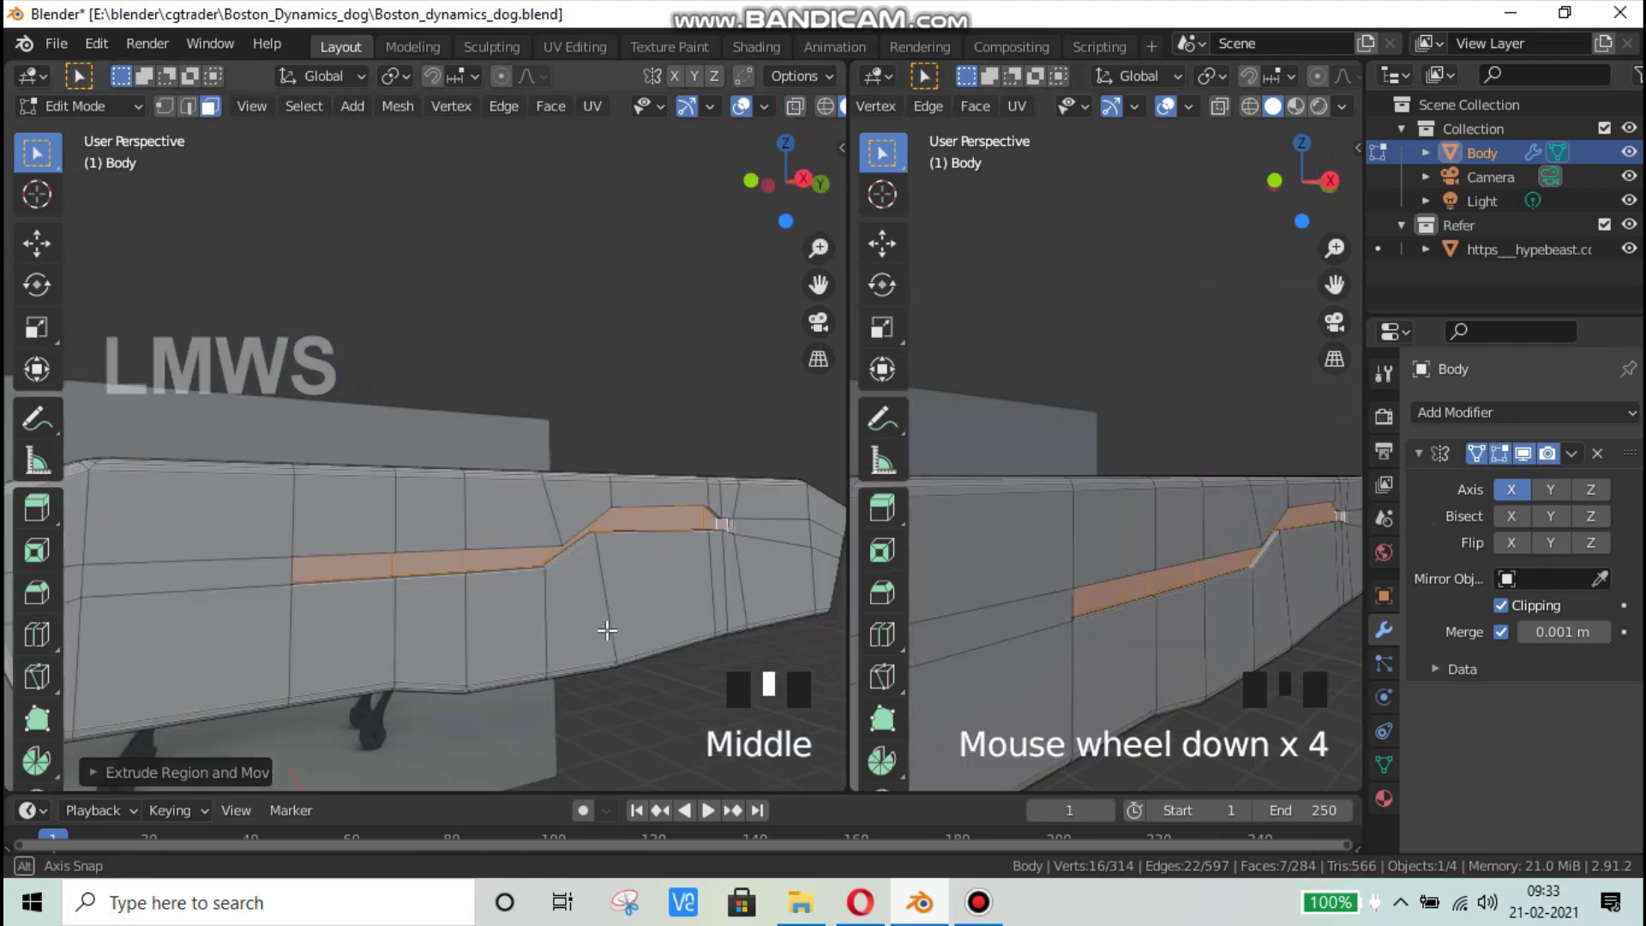
scroll(445, 573, "down", 1)
middle_click_drag(357, 599, 409, 616, "shift")
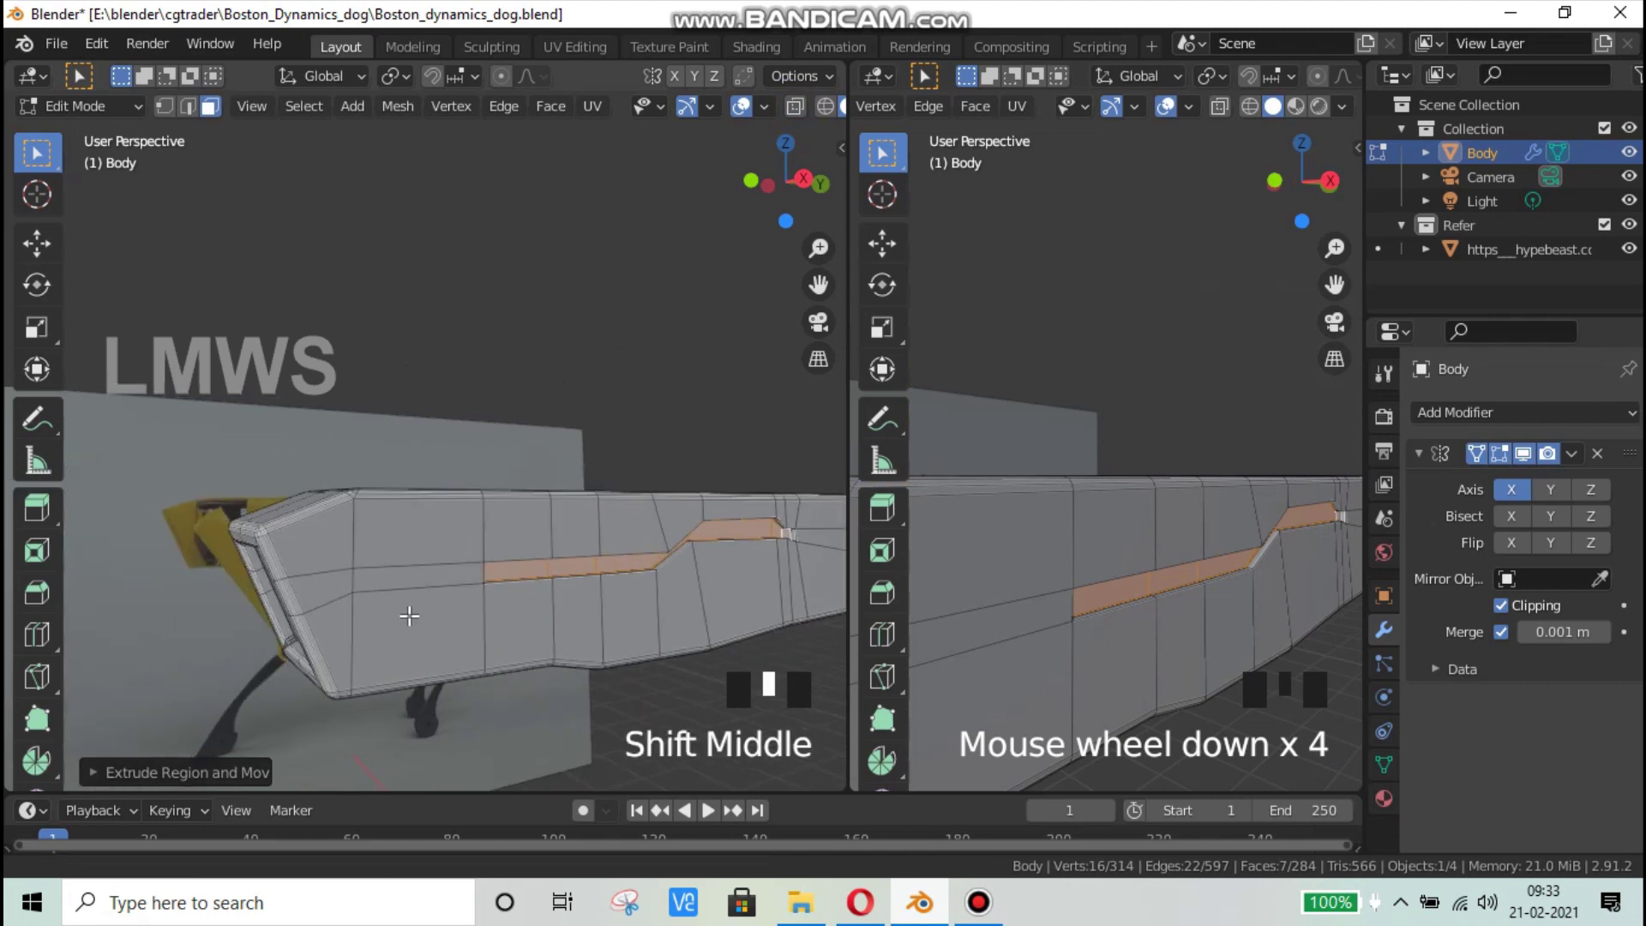
scroll(409, 616, "up", 1)
key("ctrl+s")
Step: Delete the column of three side faces at the Body's -Y leg opening
left_click_drag(417, 568, 553, 585)
key("x")
left_click(553, 585)
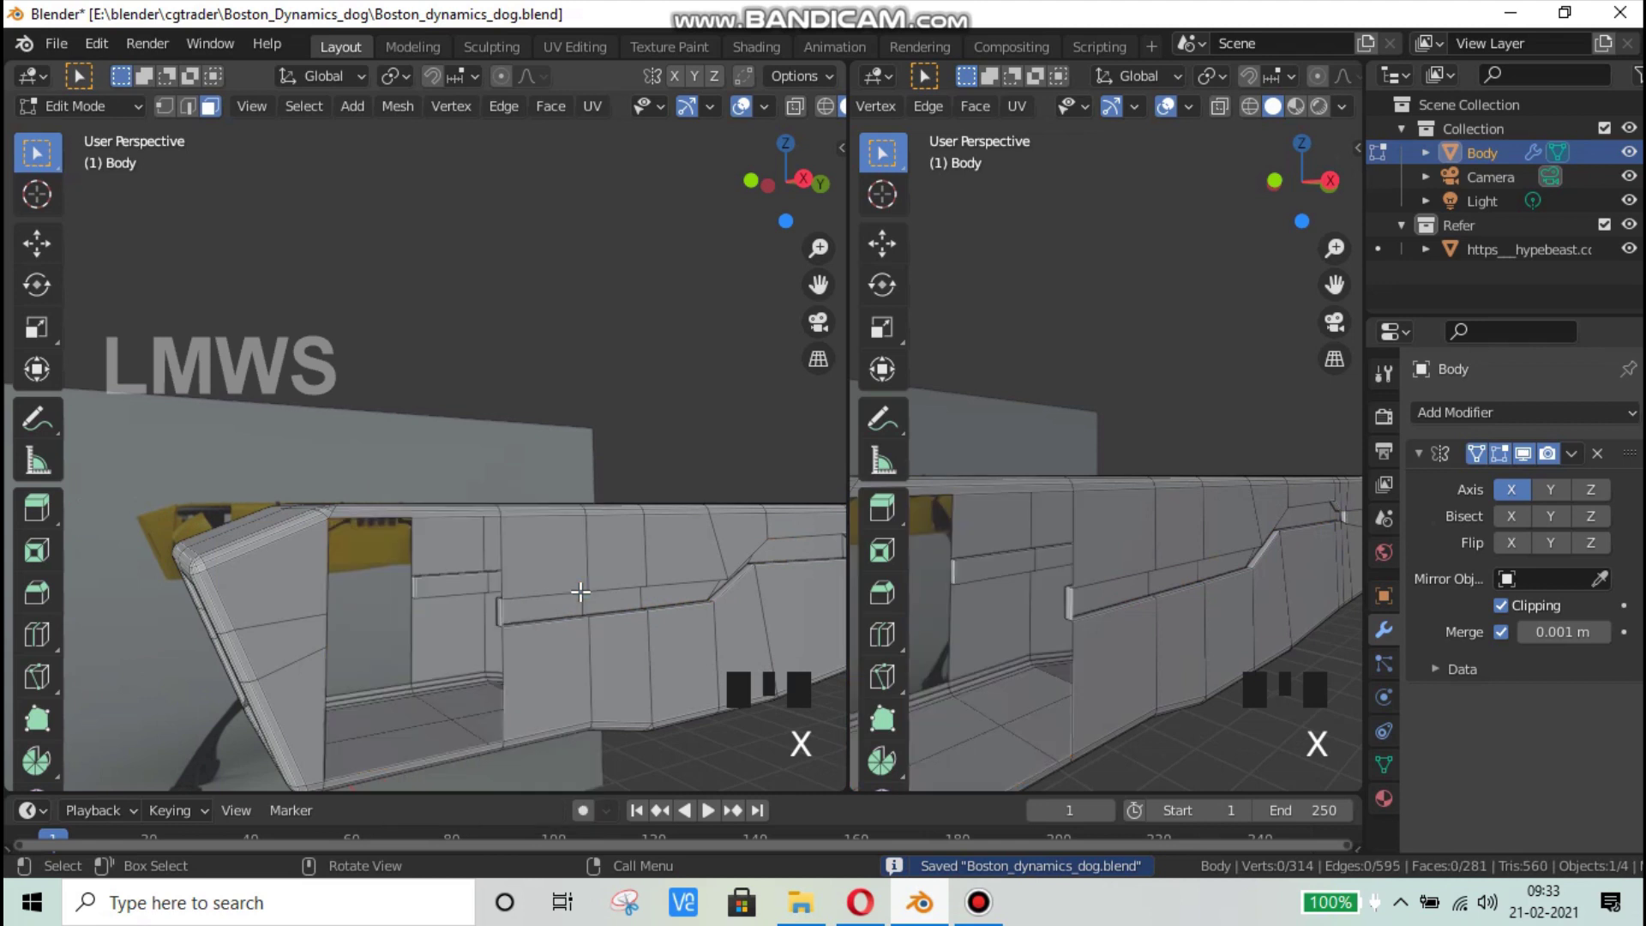
Step: Delete the column of three side faces at the Body's +Y leg opening and compare with the side-view reference photo in Opera
scroll(680, 672, "down", 2)
middle_click_drag(680, 672, 745, 609)
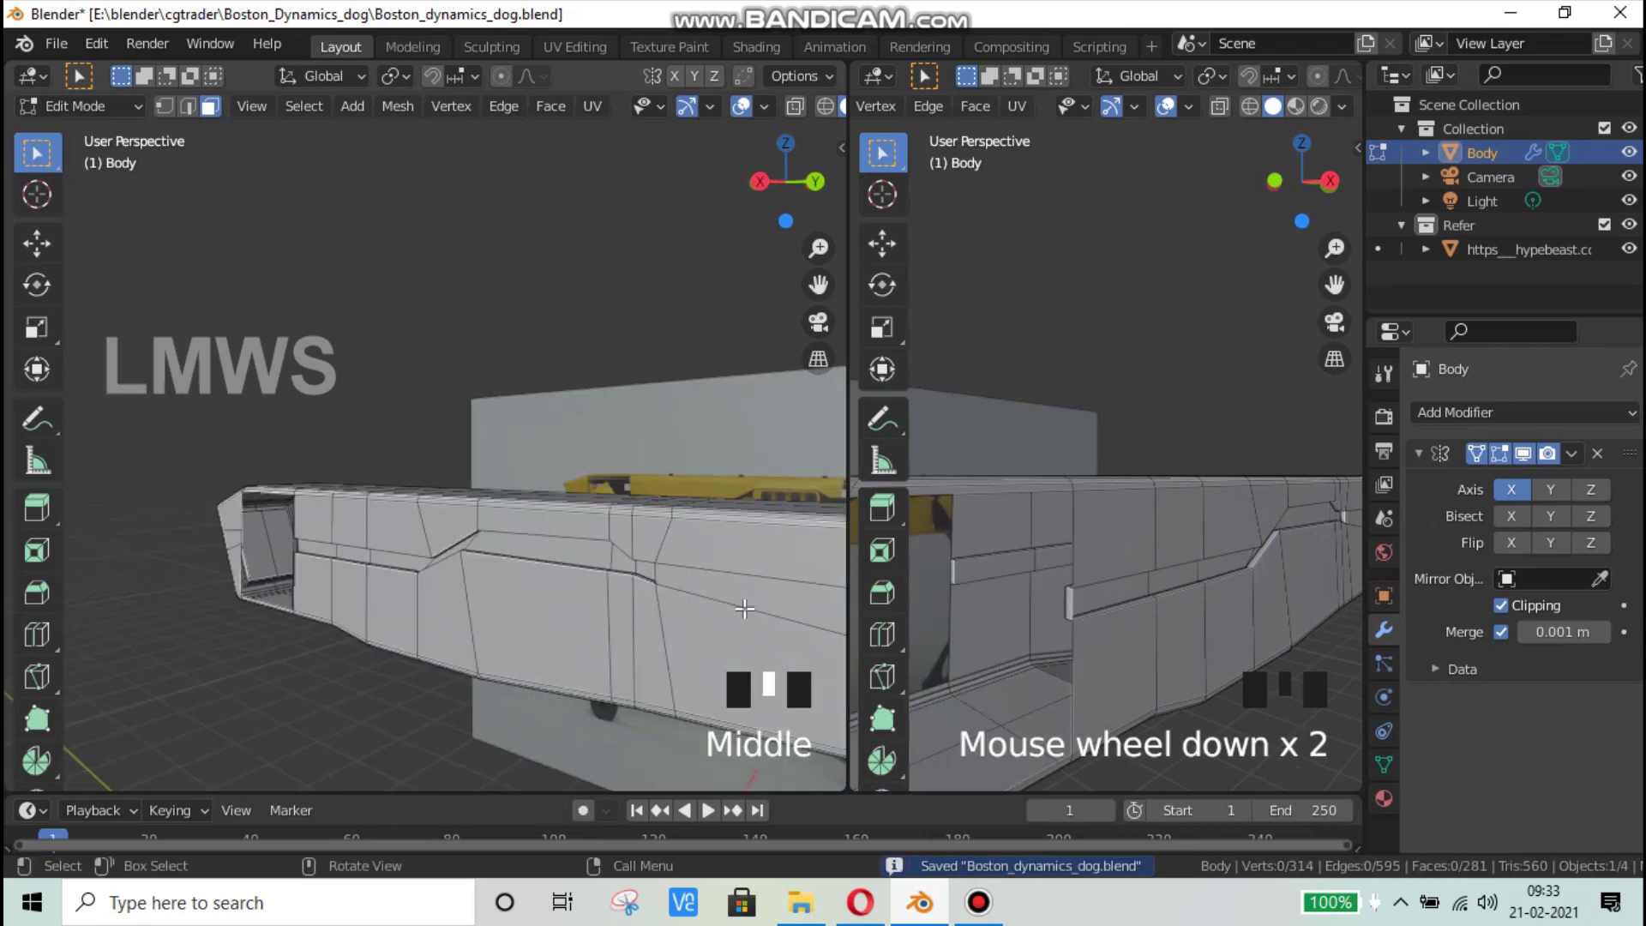
left_click_drag(753, 543, 780, 528)
key("x")
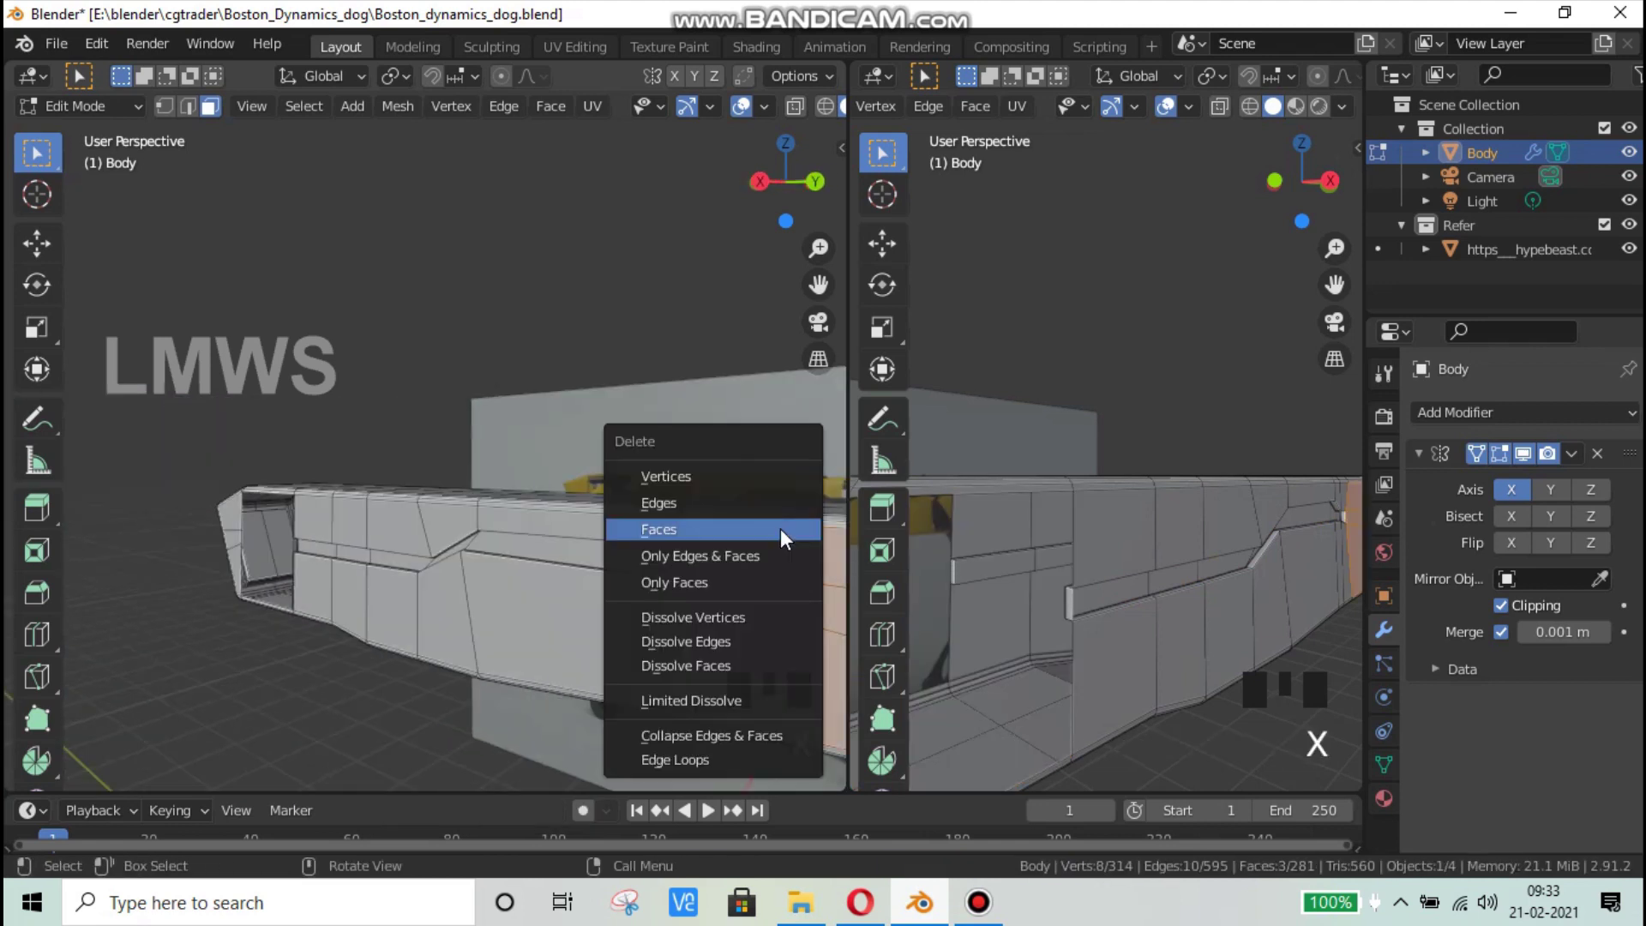
left_click(859, 909)
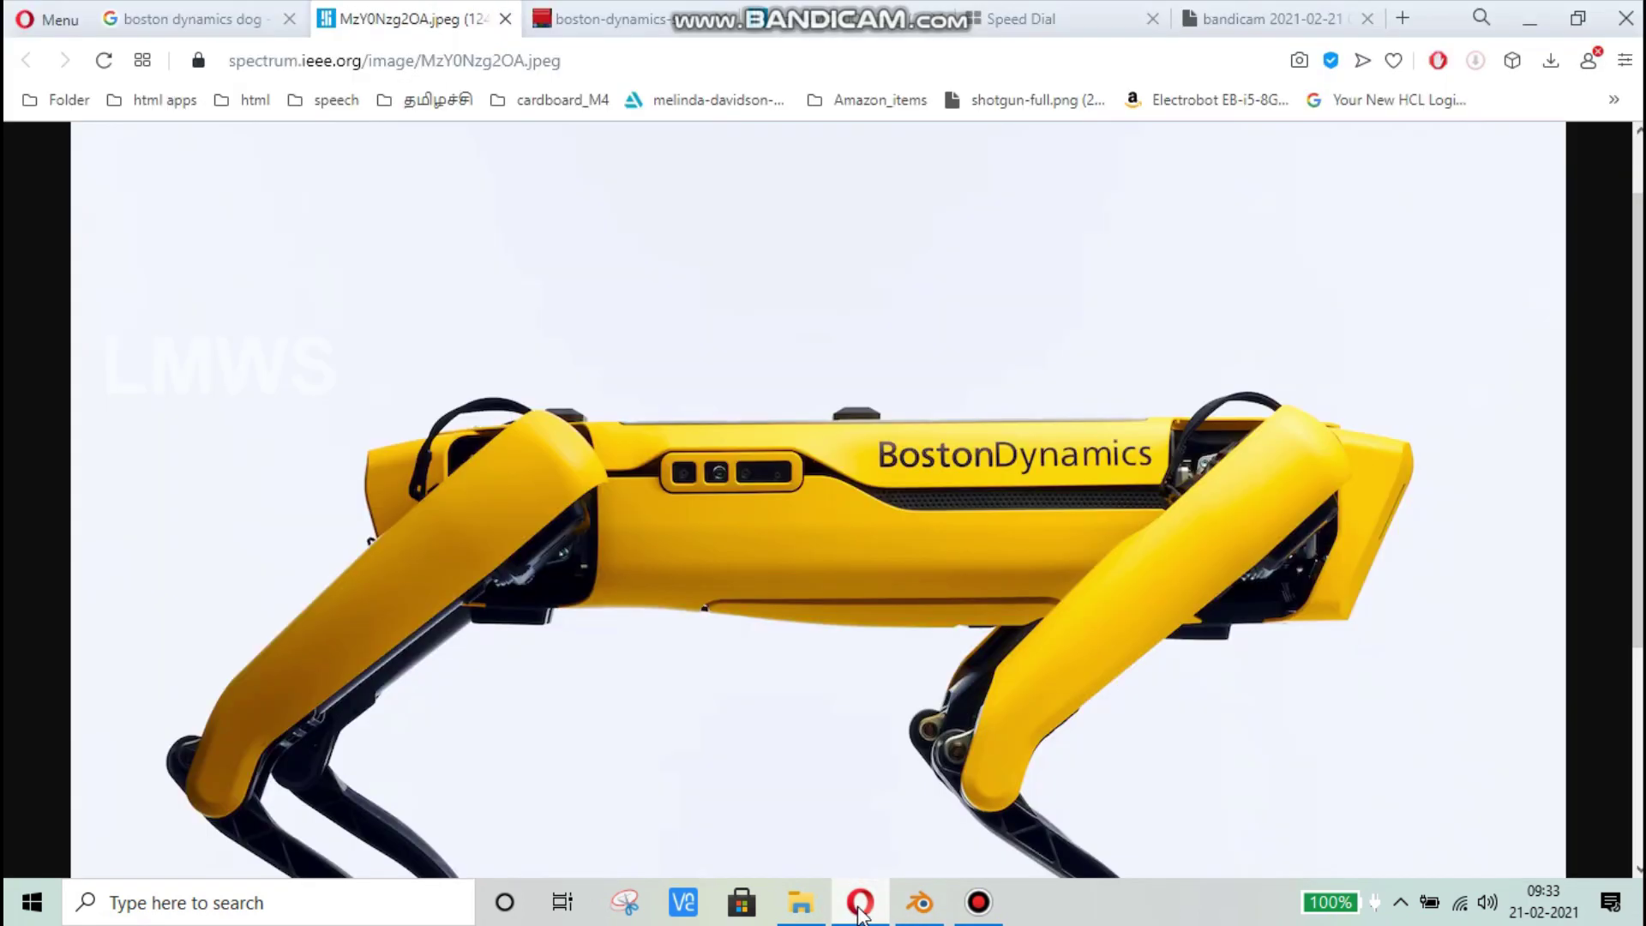
key("alt+Tab")
middle_click_drag(455, 635, 383, 620)
scroll(382, 620, "up", 3)
scroll(397, 657, "down", 1)
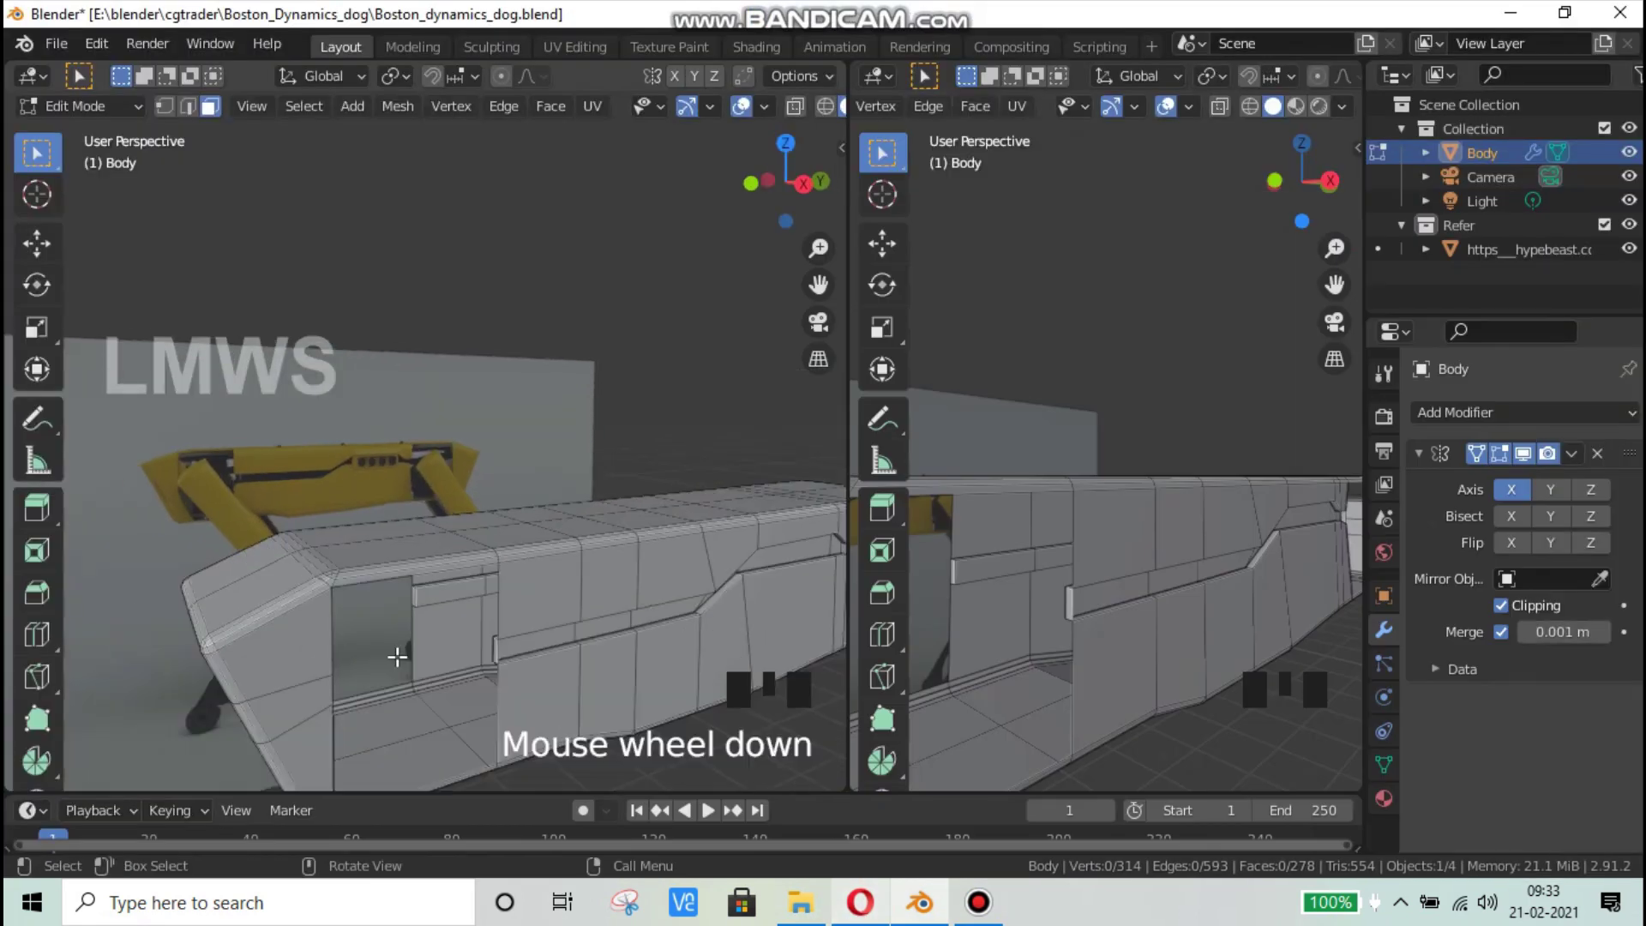
Step: Undo the face deletions at both leg openings back to the three selected -Y side faces, and save the file
key("ctrl+z")
key("ctrl+z")
key("ctrl+z")
key("ctrl+z")
key("ctrl+z")
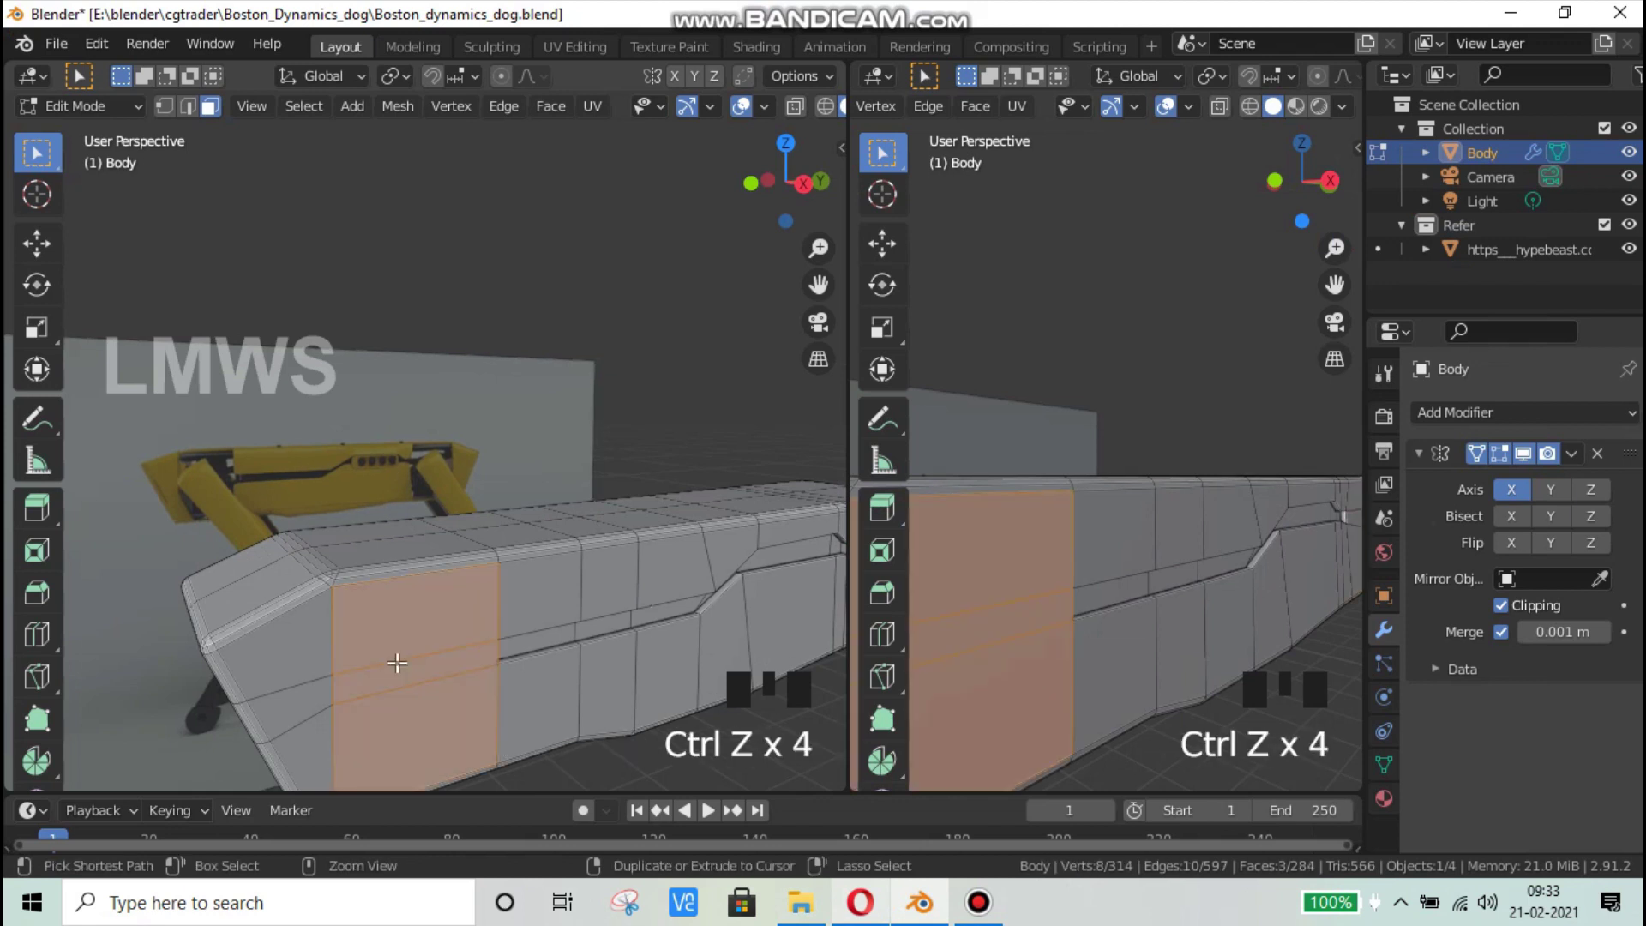
key("ctrl+s")
Step: Extrude the three selected -Y side faces in place and scale them down slightly to leave a thin frame
left_click_drag(406, 619, 513, 723)
scroll(635, 698, "down", 4)
middle_click_drag(618, 698, 445, 638)
scroll(649, 678, "up", 4)
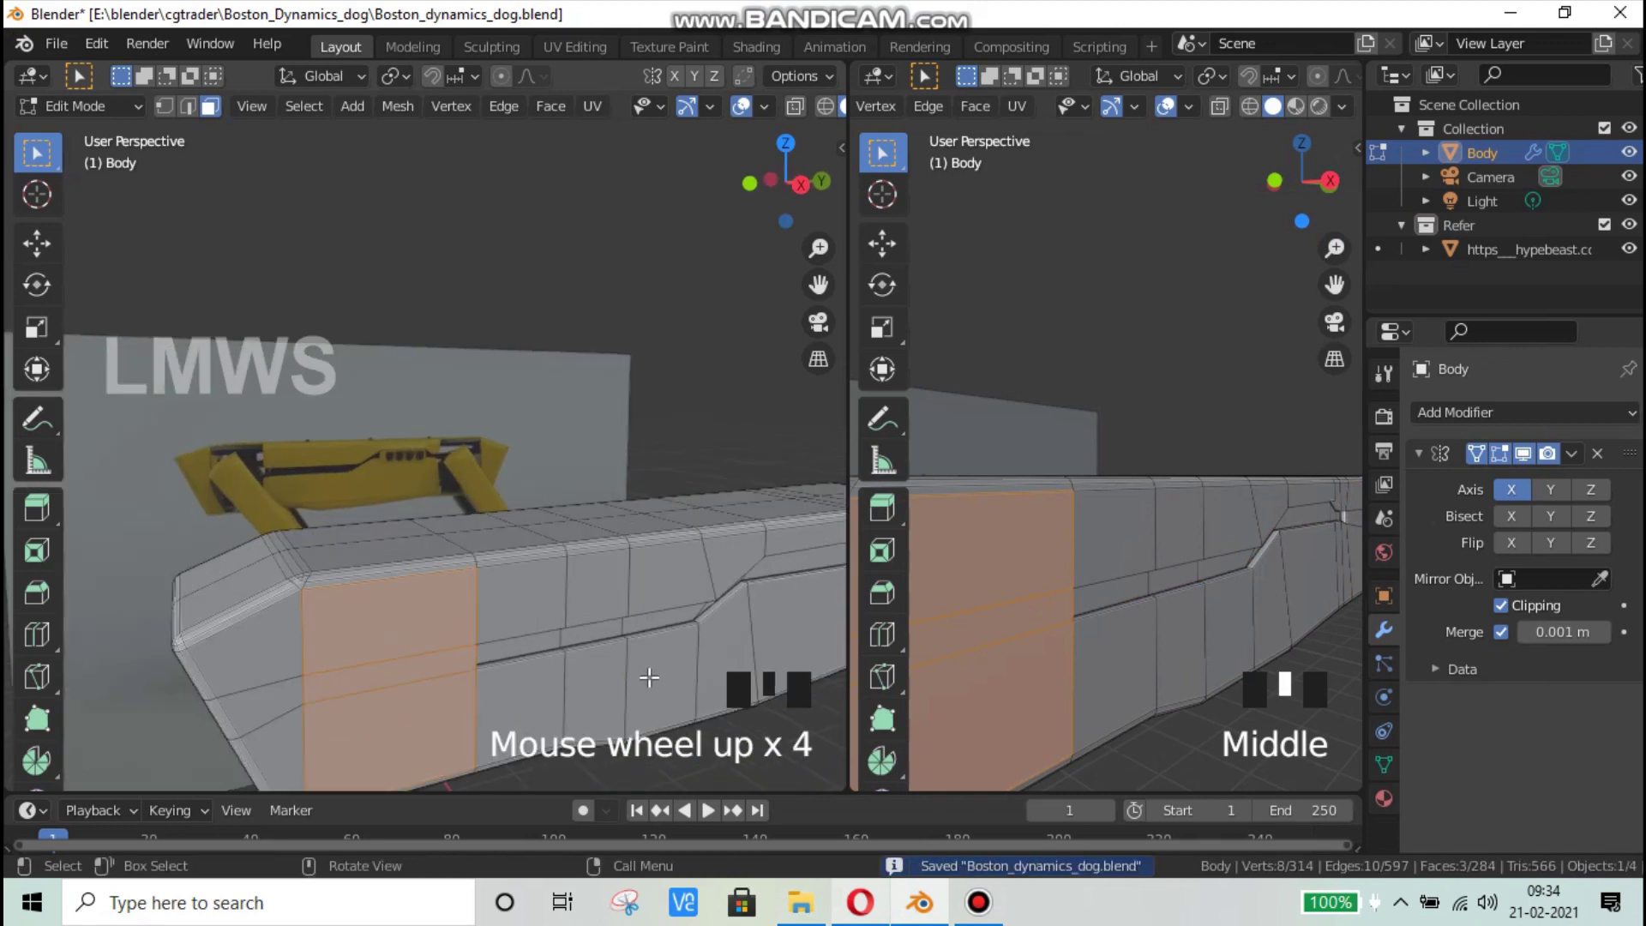
key("e")
right_click(696, 725)
key("s")
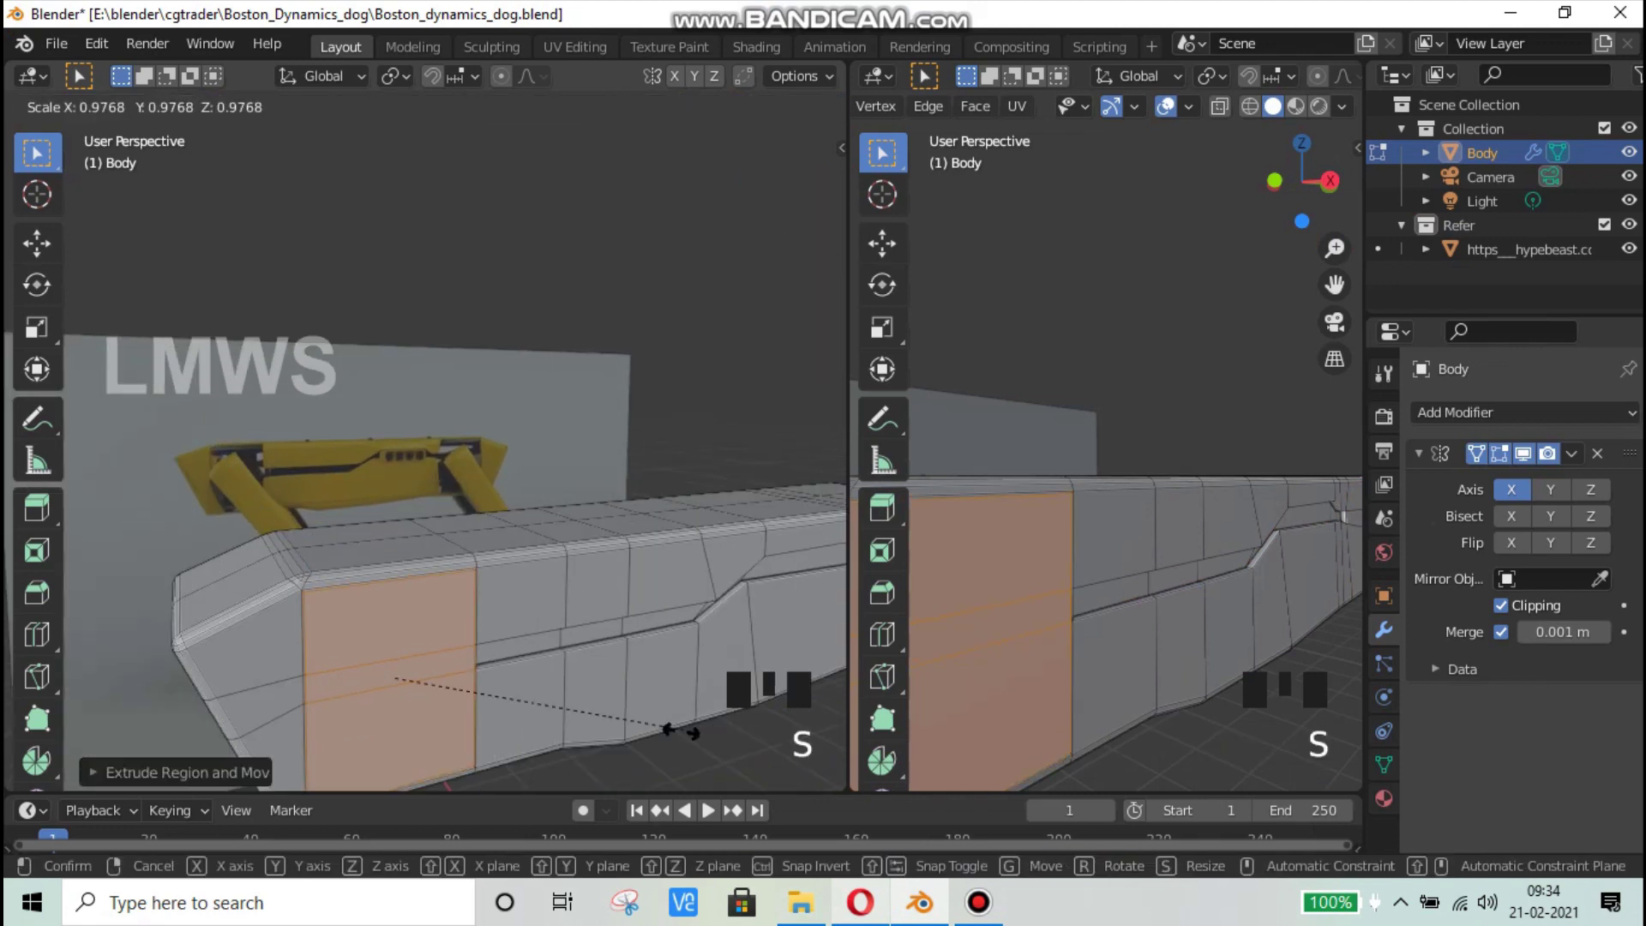
left_click(642, 737)
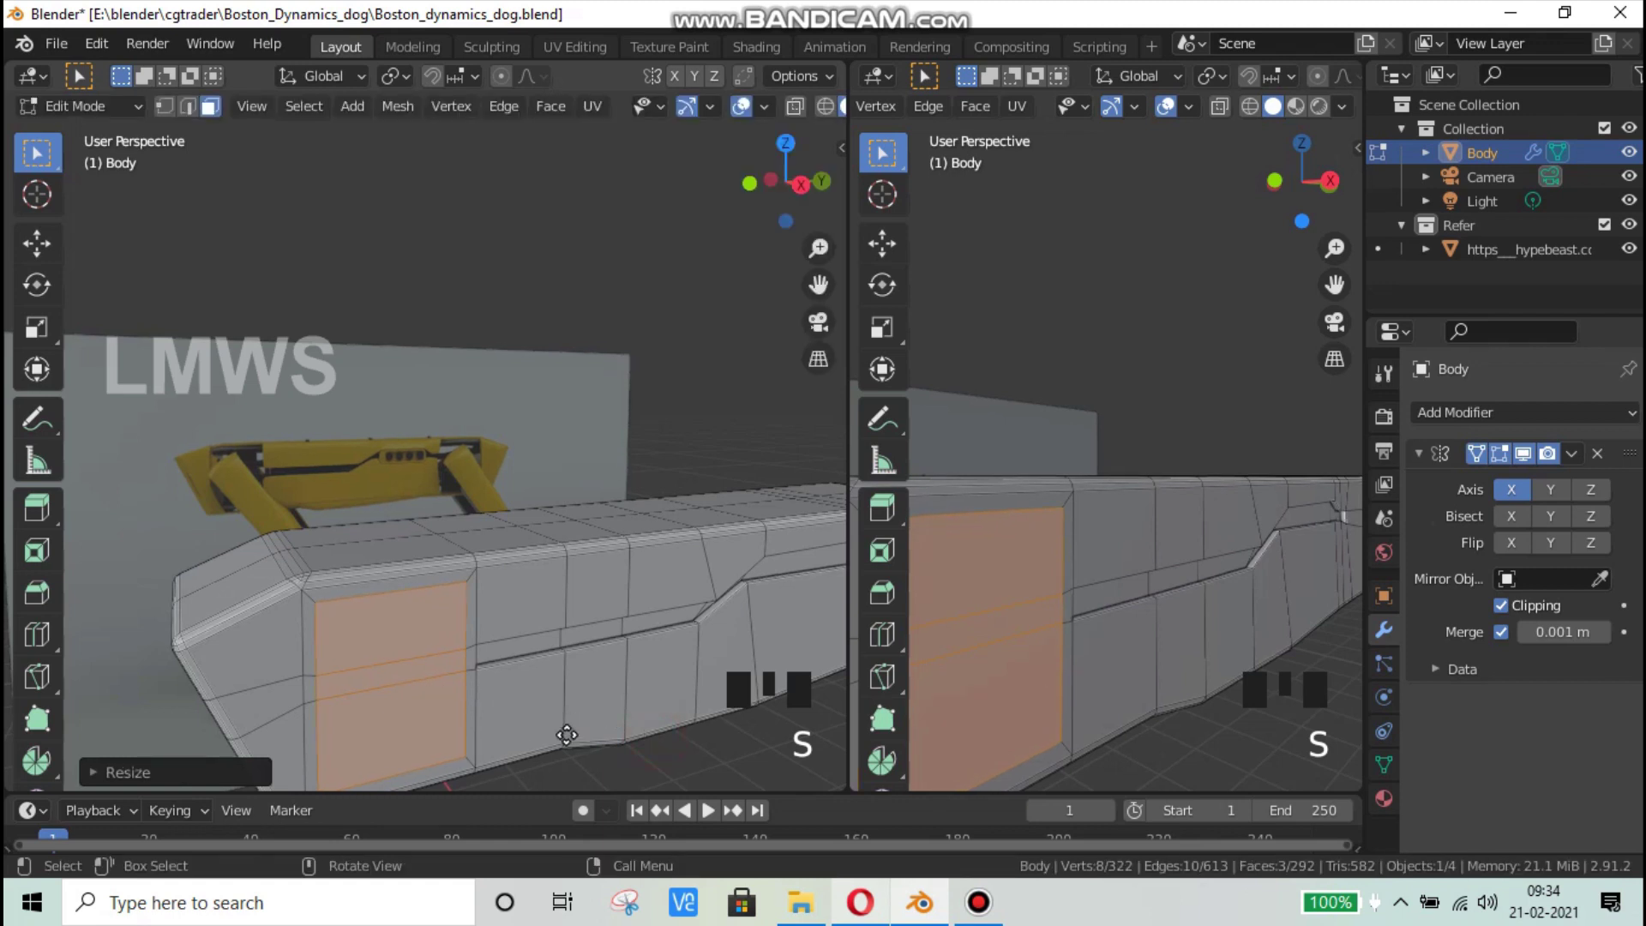
Step: Extrude the framed faces in place again and move them inward about 0.035 m along the X axis
key("e")
right_click(560, 735)
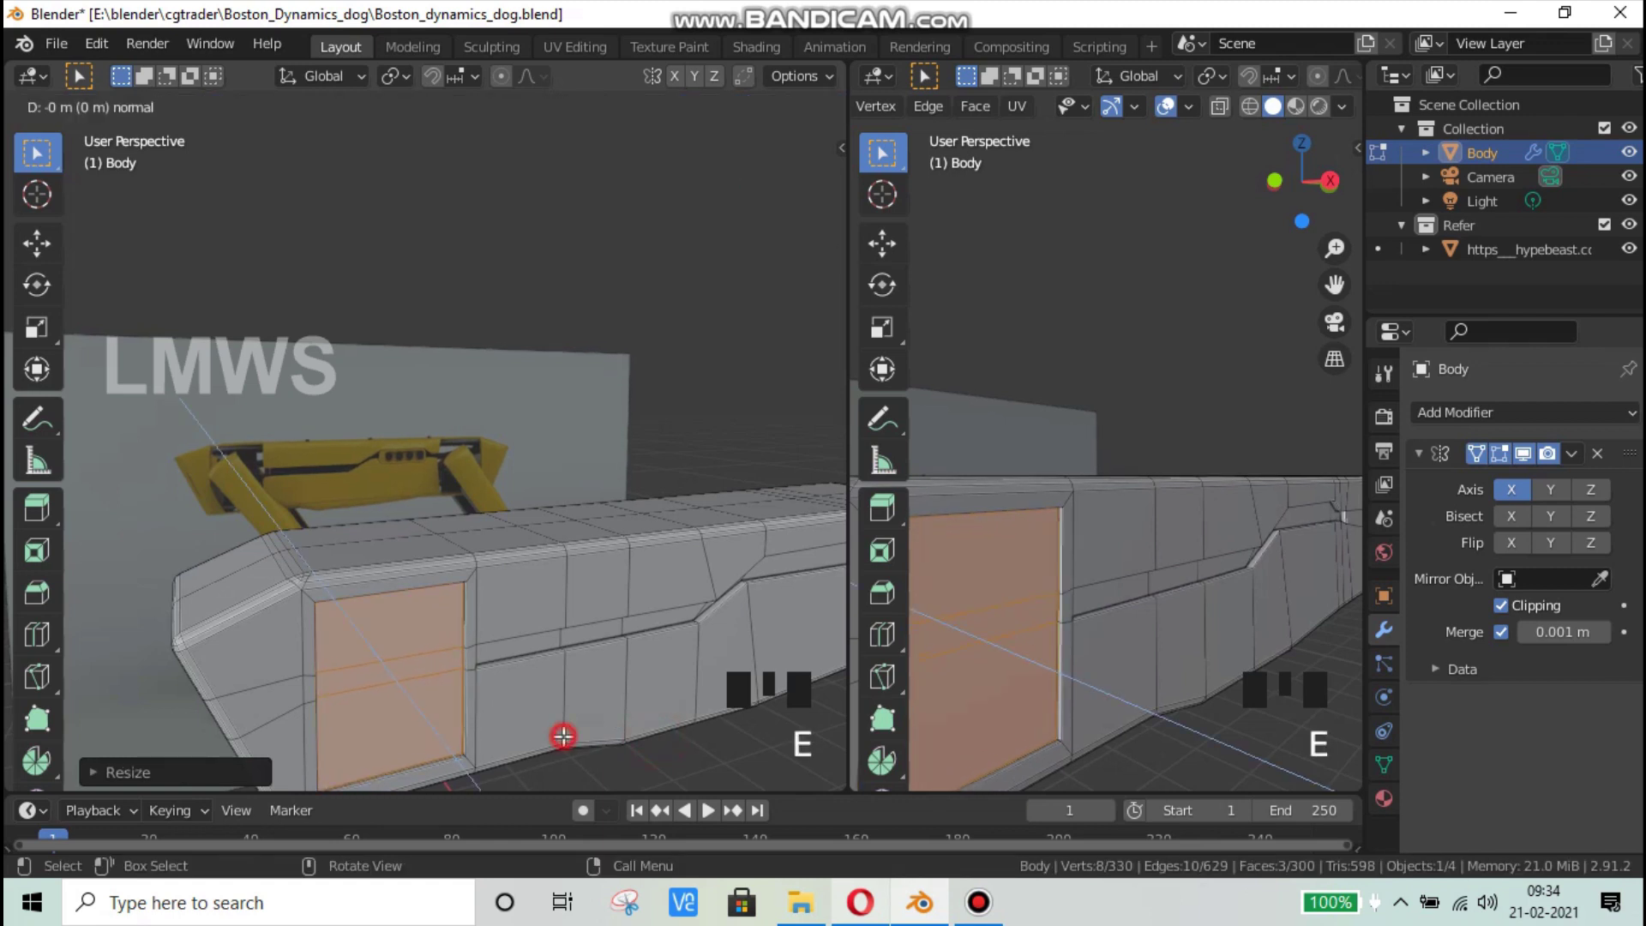
scroll(553, 737, "up", 2)
middle_click_drag(566, 646, 563, 489, "shift")
key("x")
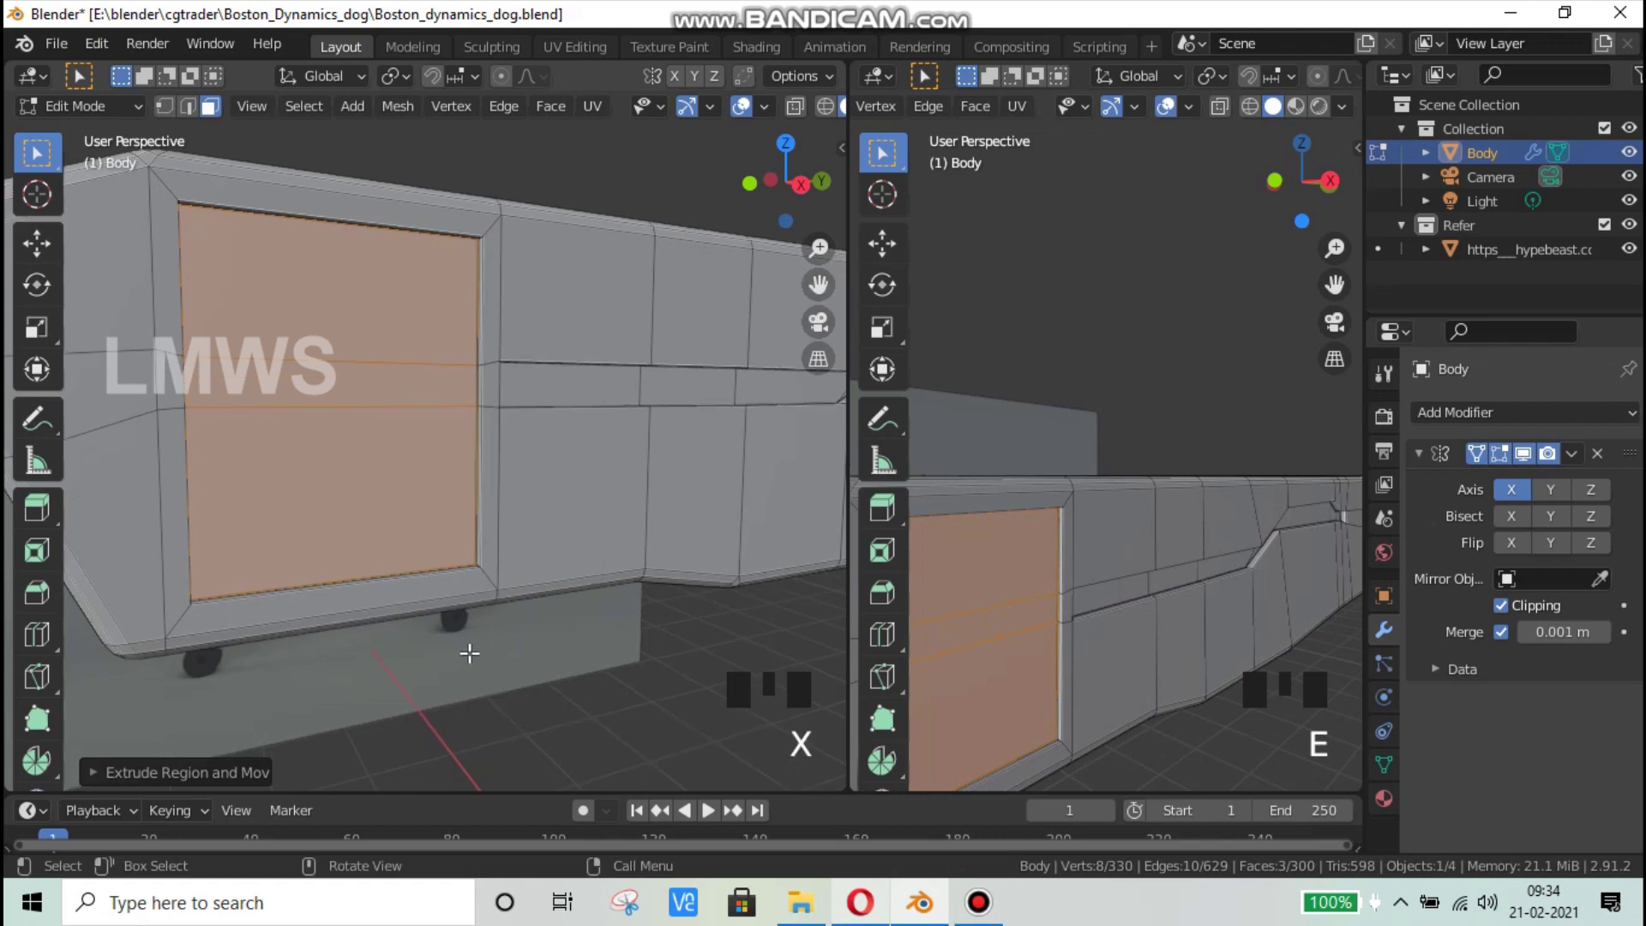
middle_click_drag(467, 654, 603, 726)
key("g")
key("x")
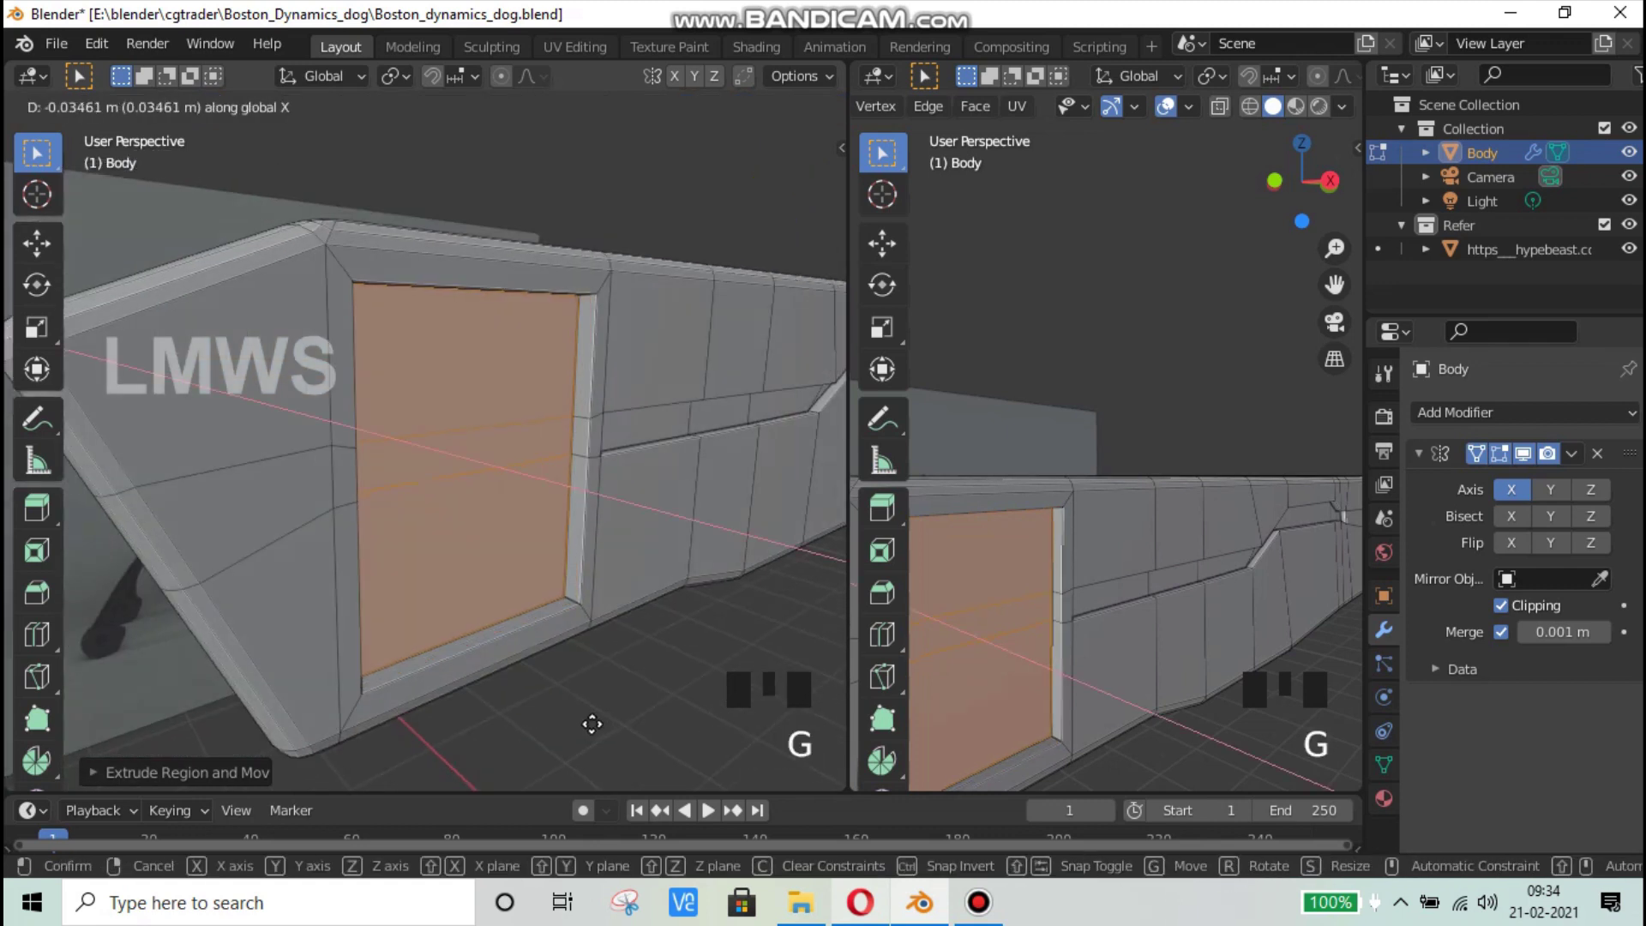
left_click(594, 725)
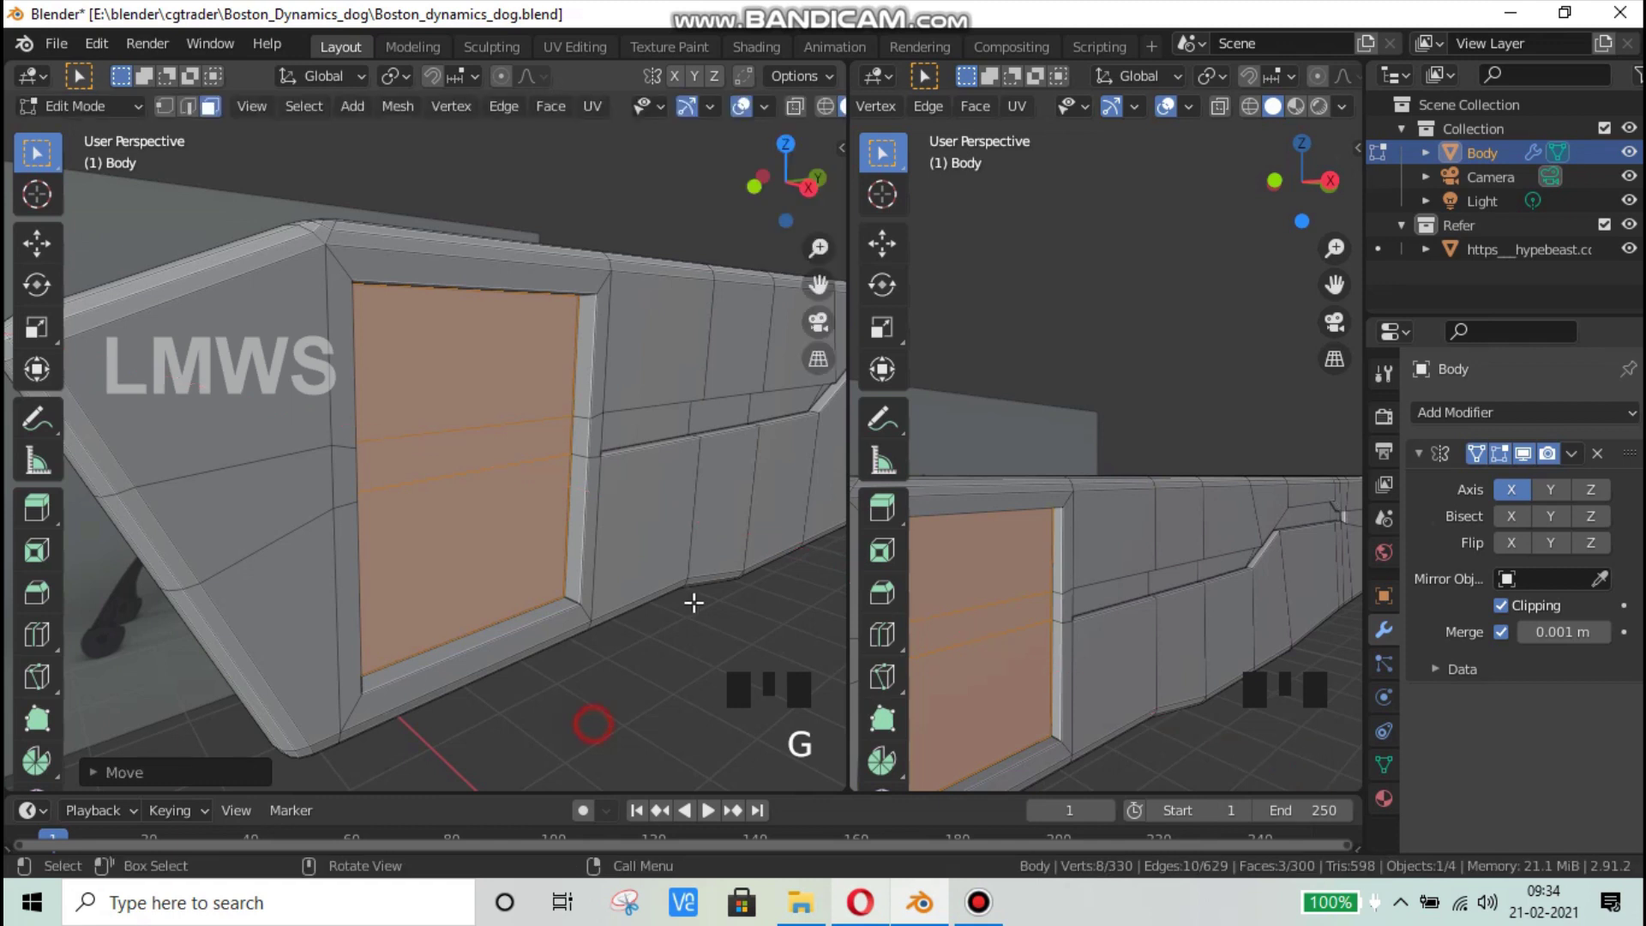
Step: Delete the three recessed faces to cut the framed -Y leg opening through the Body's side
key("x")
left_click(693, 602)
scroll(697, 598, "up", 2)
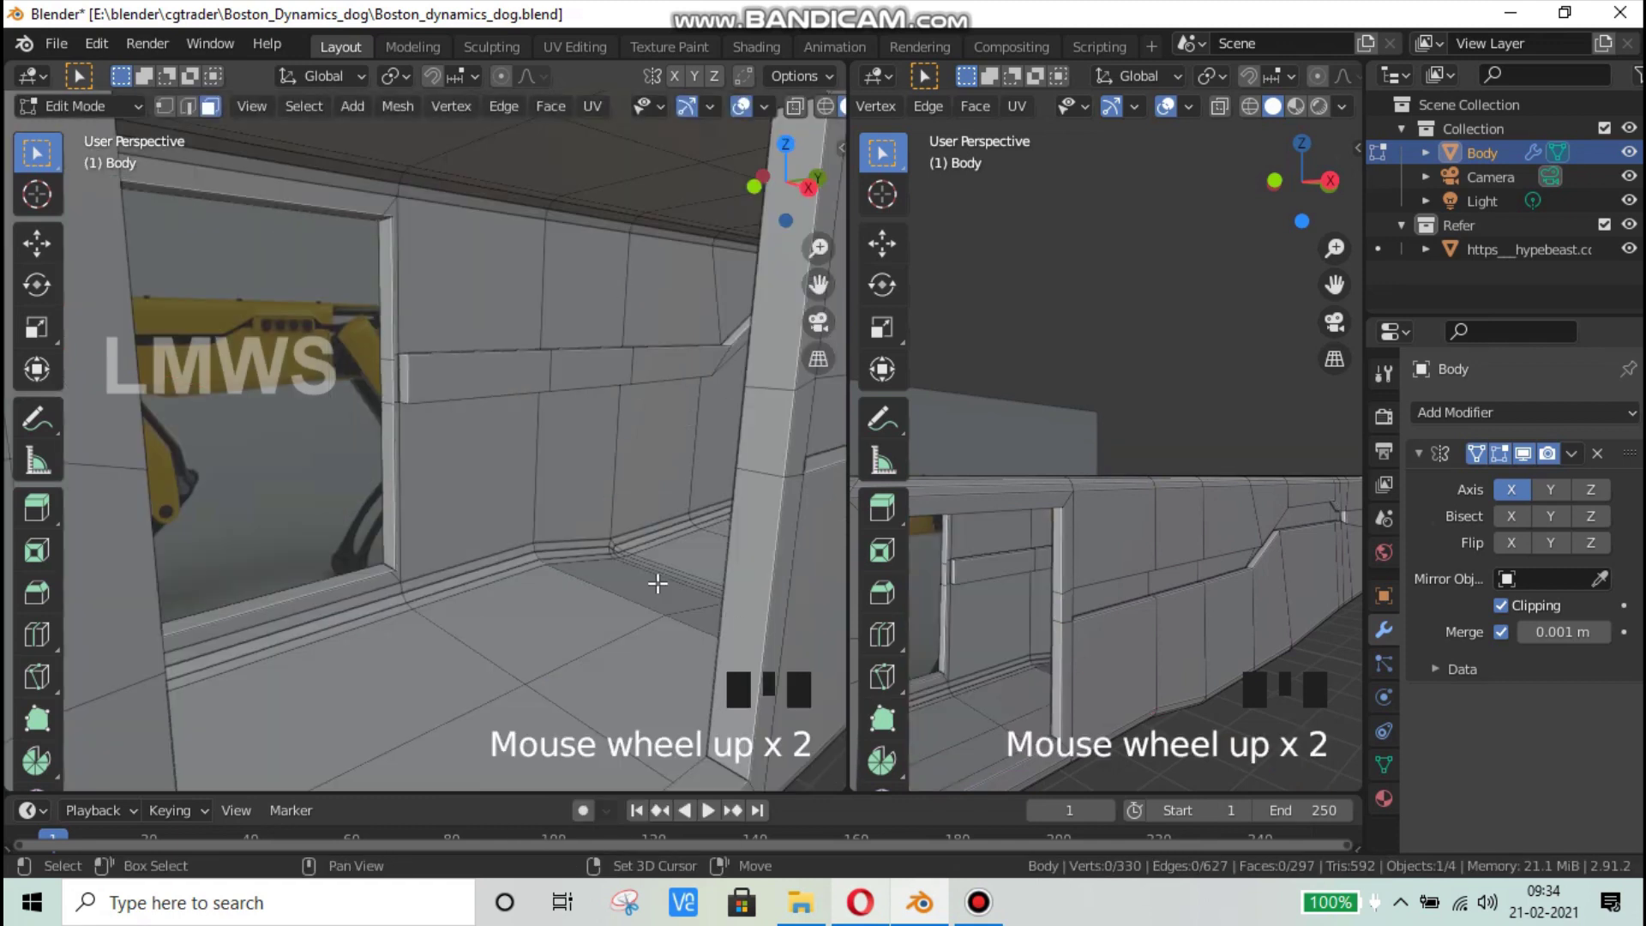
Step: Select the lower inner corner edge of the -Y leg opening in edge mode and expand the viewport over the second one
middle_click_drag(697, 598, 501, 646, "shift")
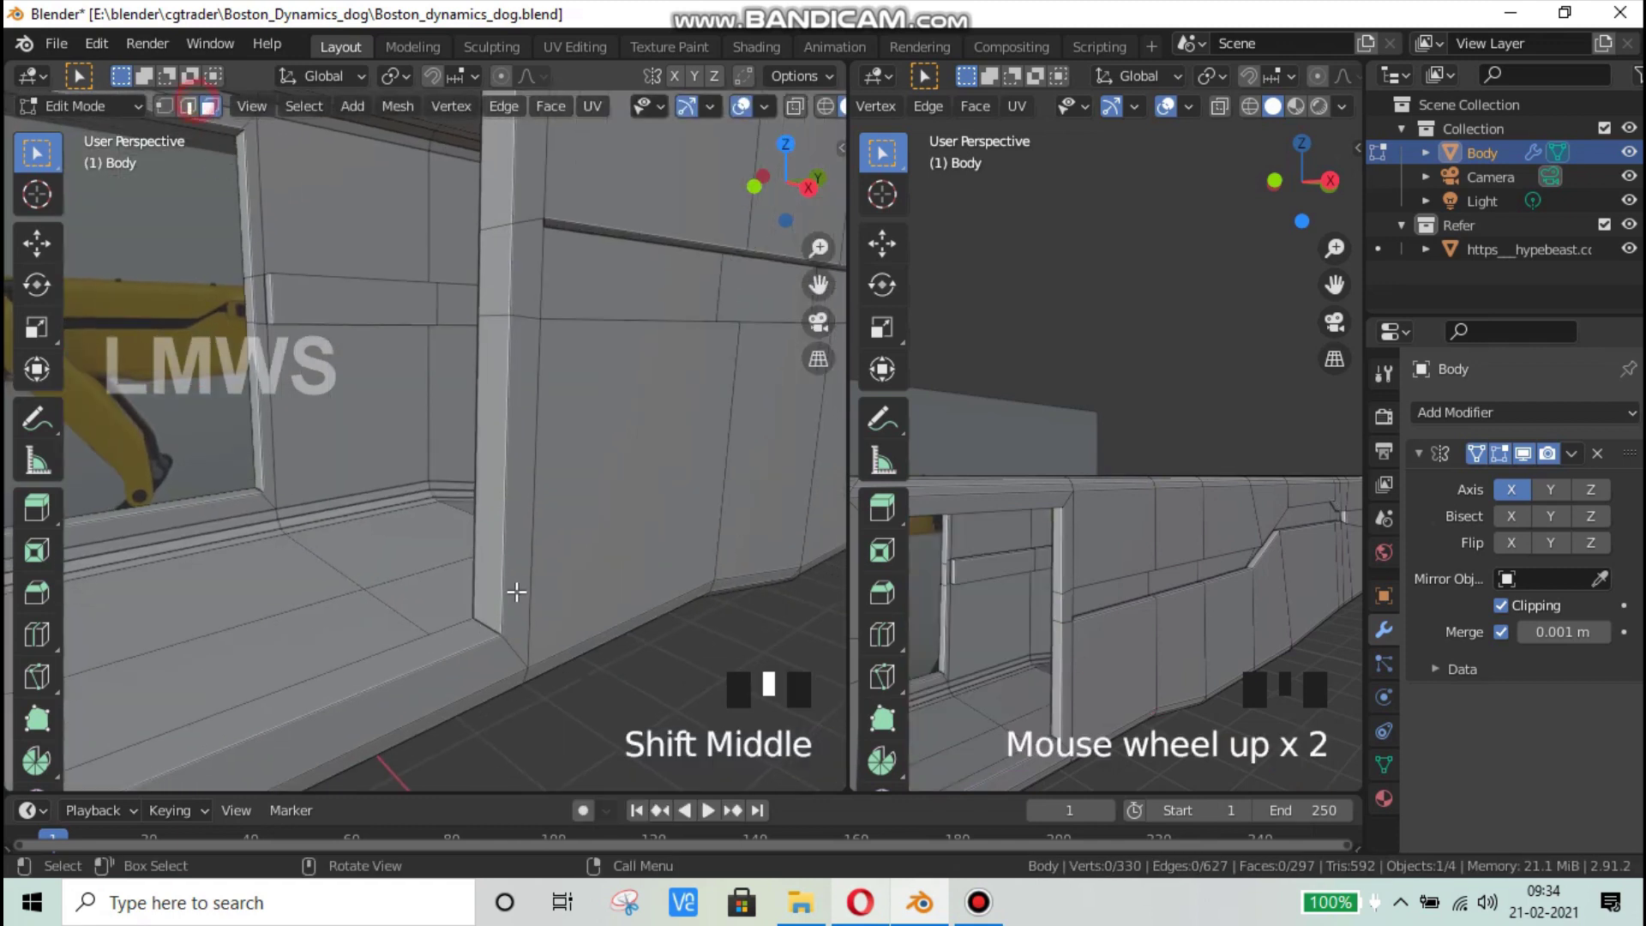
left_click(481, 634)
left_click(477, 626)
scroll(661, 643, "down", 3)
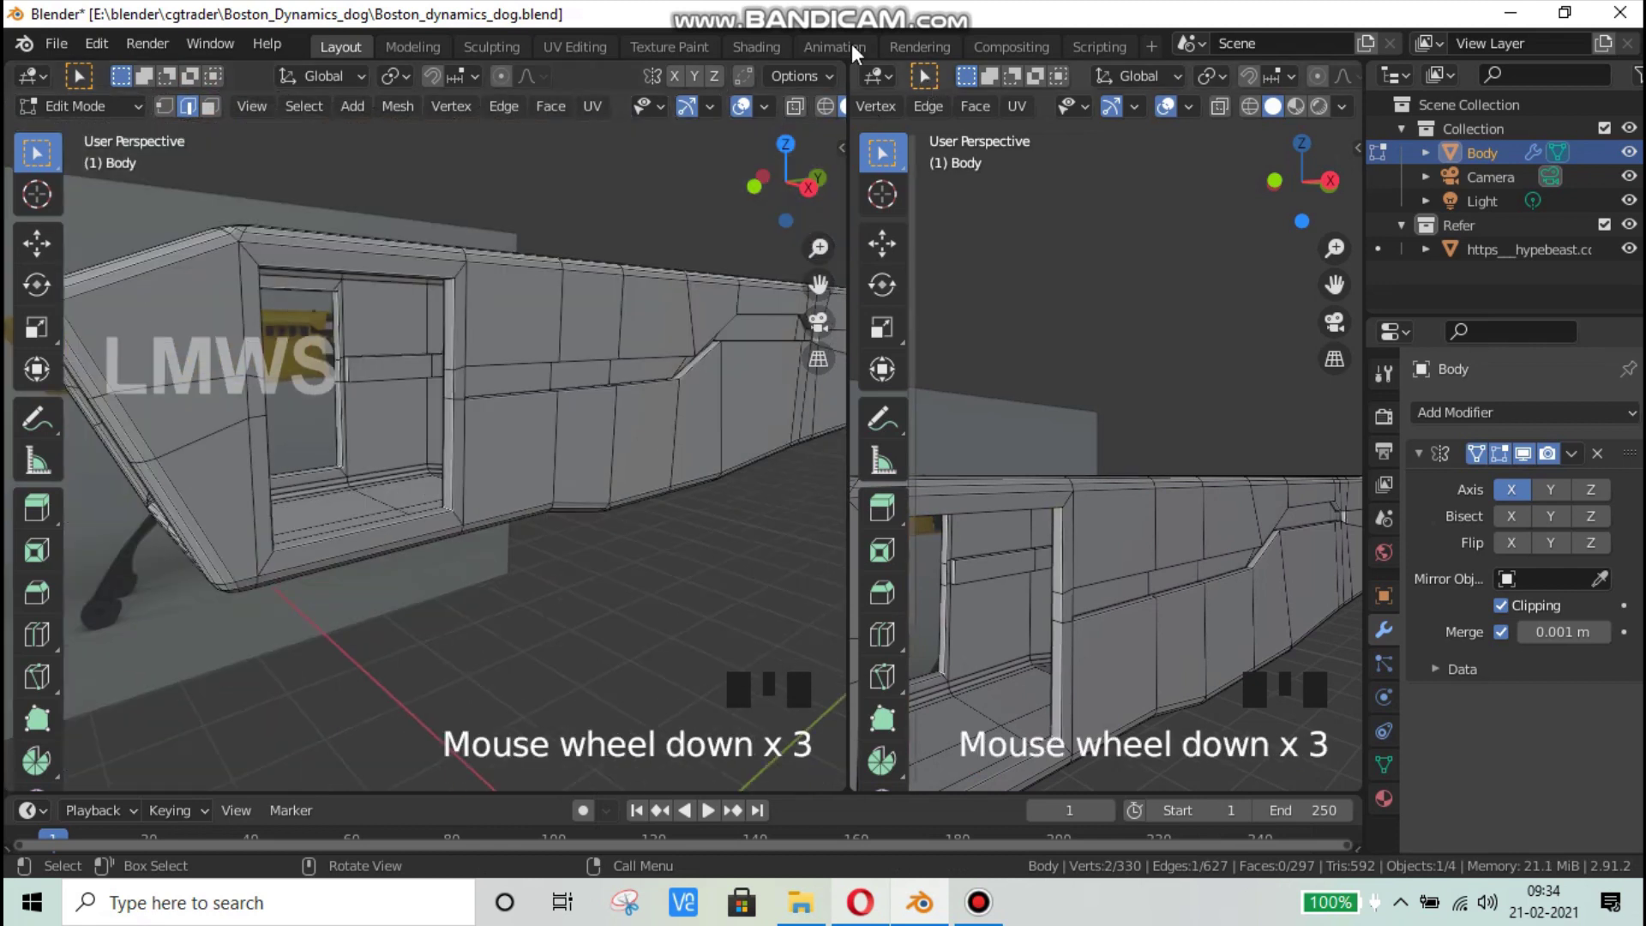
left_click_drag(846, 63, 922, 64)
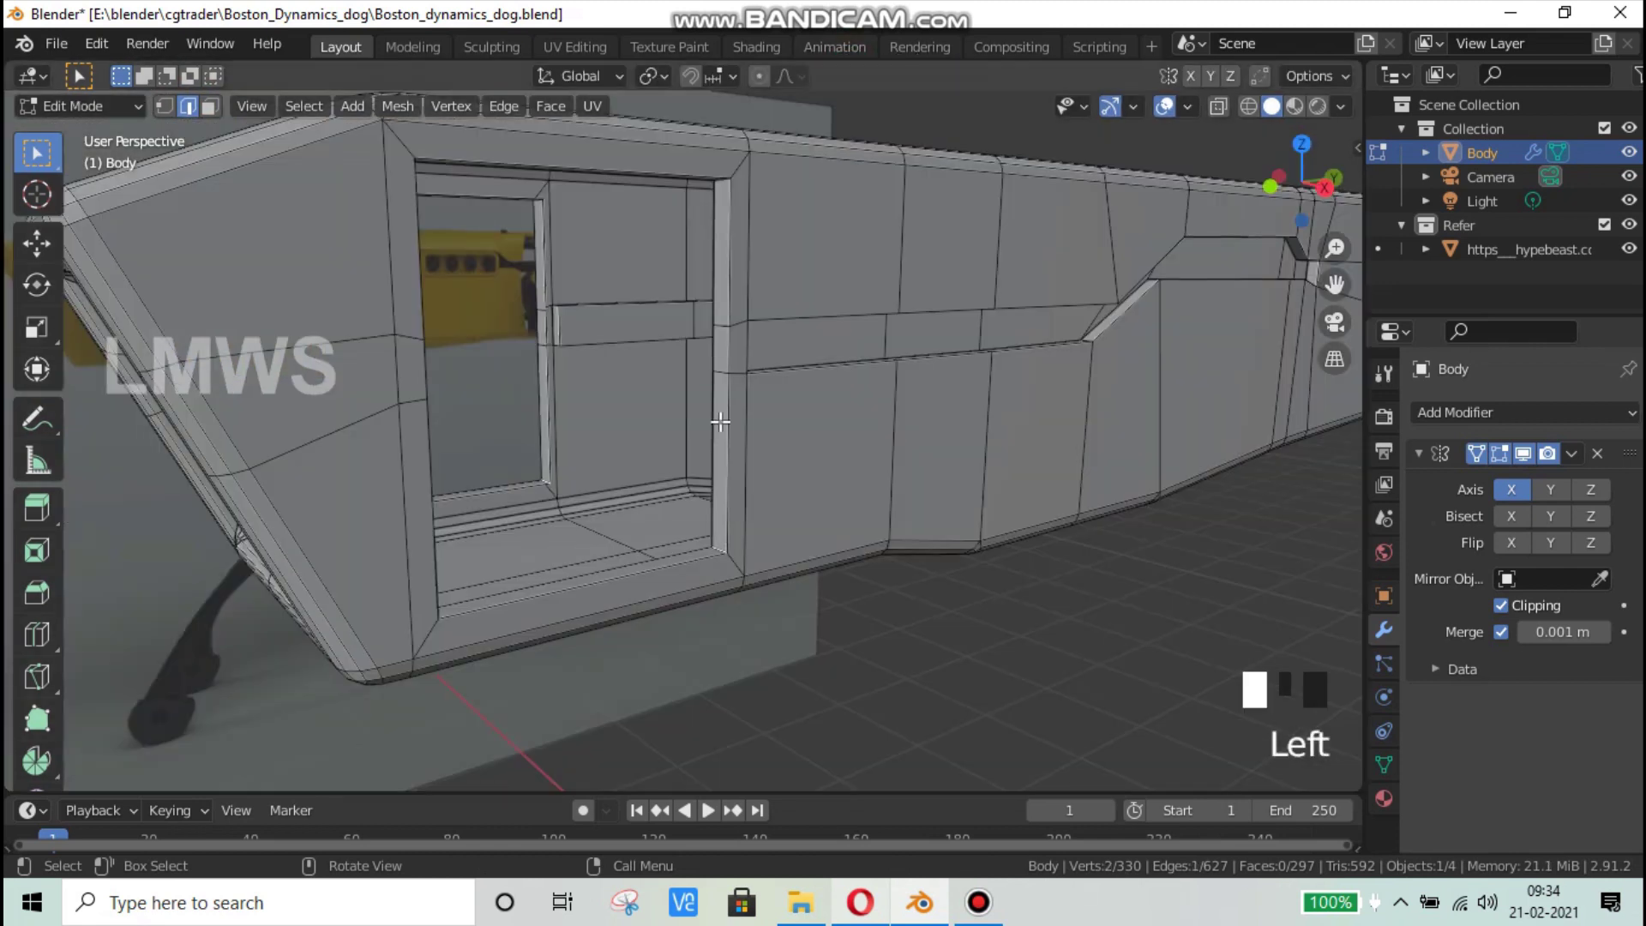
Step: Add the other three short inner corner edges of the -Y leg opening's frame to the selection
scroll(717, 371, "down", 2)
middle_click_drag(721, 315, 774, 232)
middle_click_drag(791, 377, 849, 514, "shift")
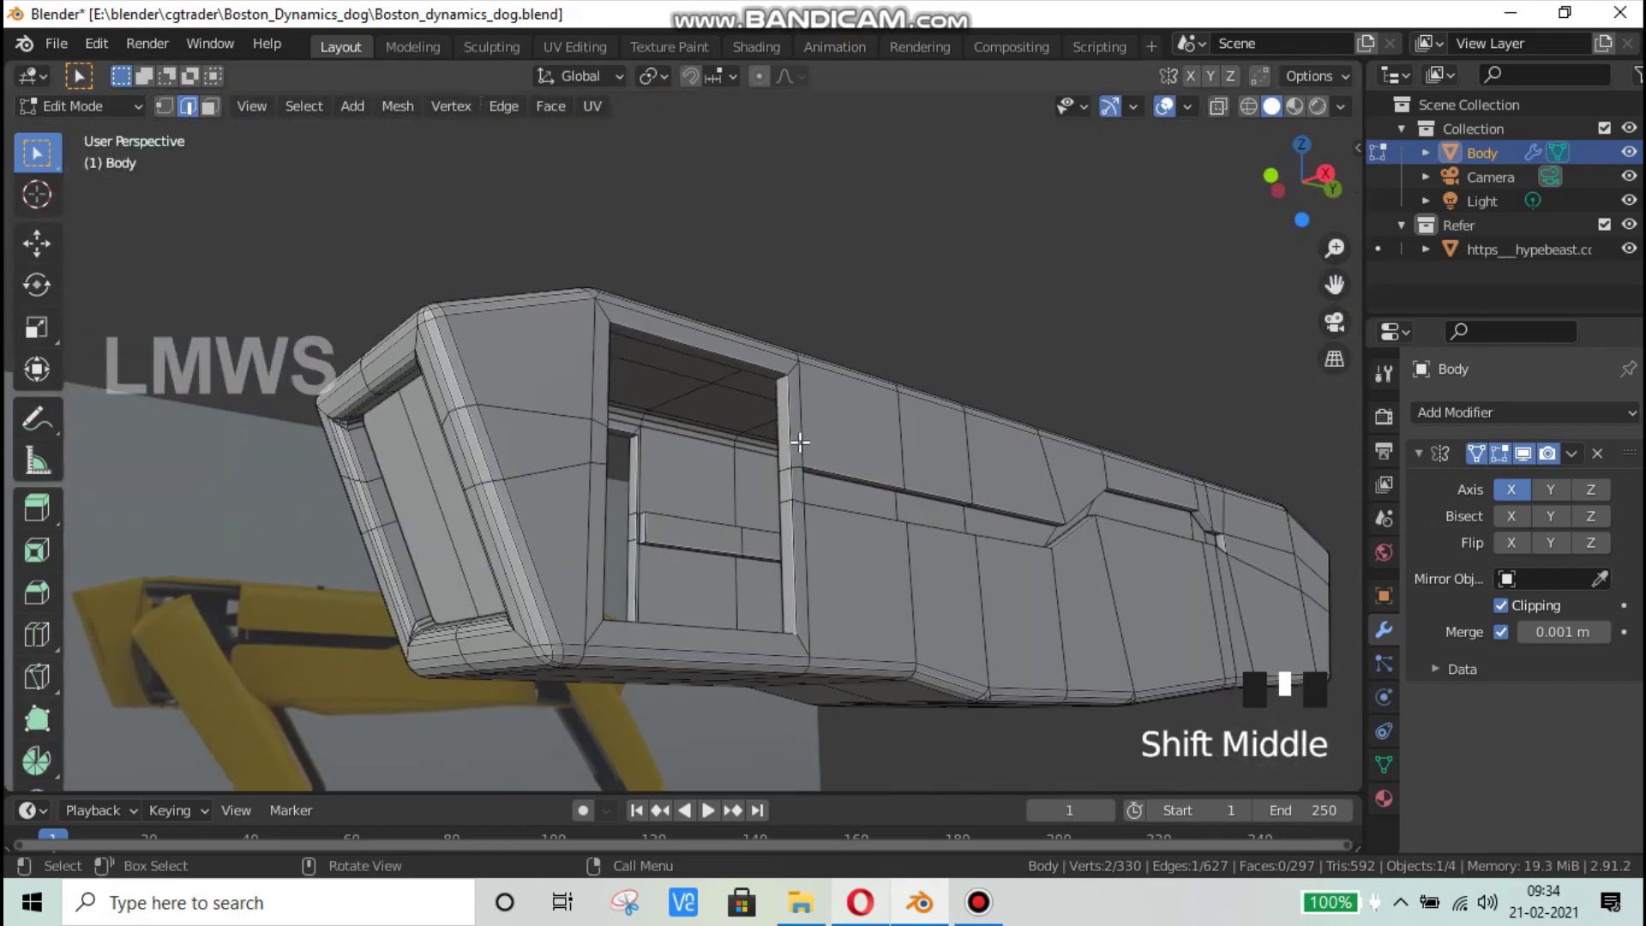
scroll(850, 375, "up", 2)
left_click(848, 337, "shift")
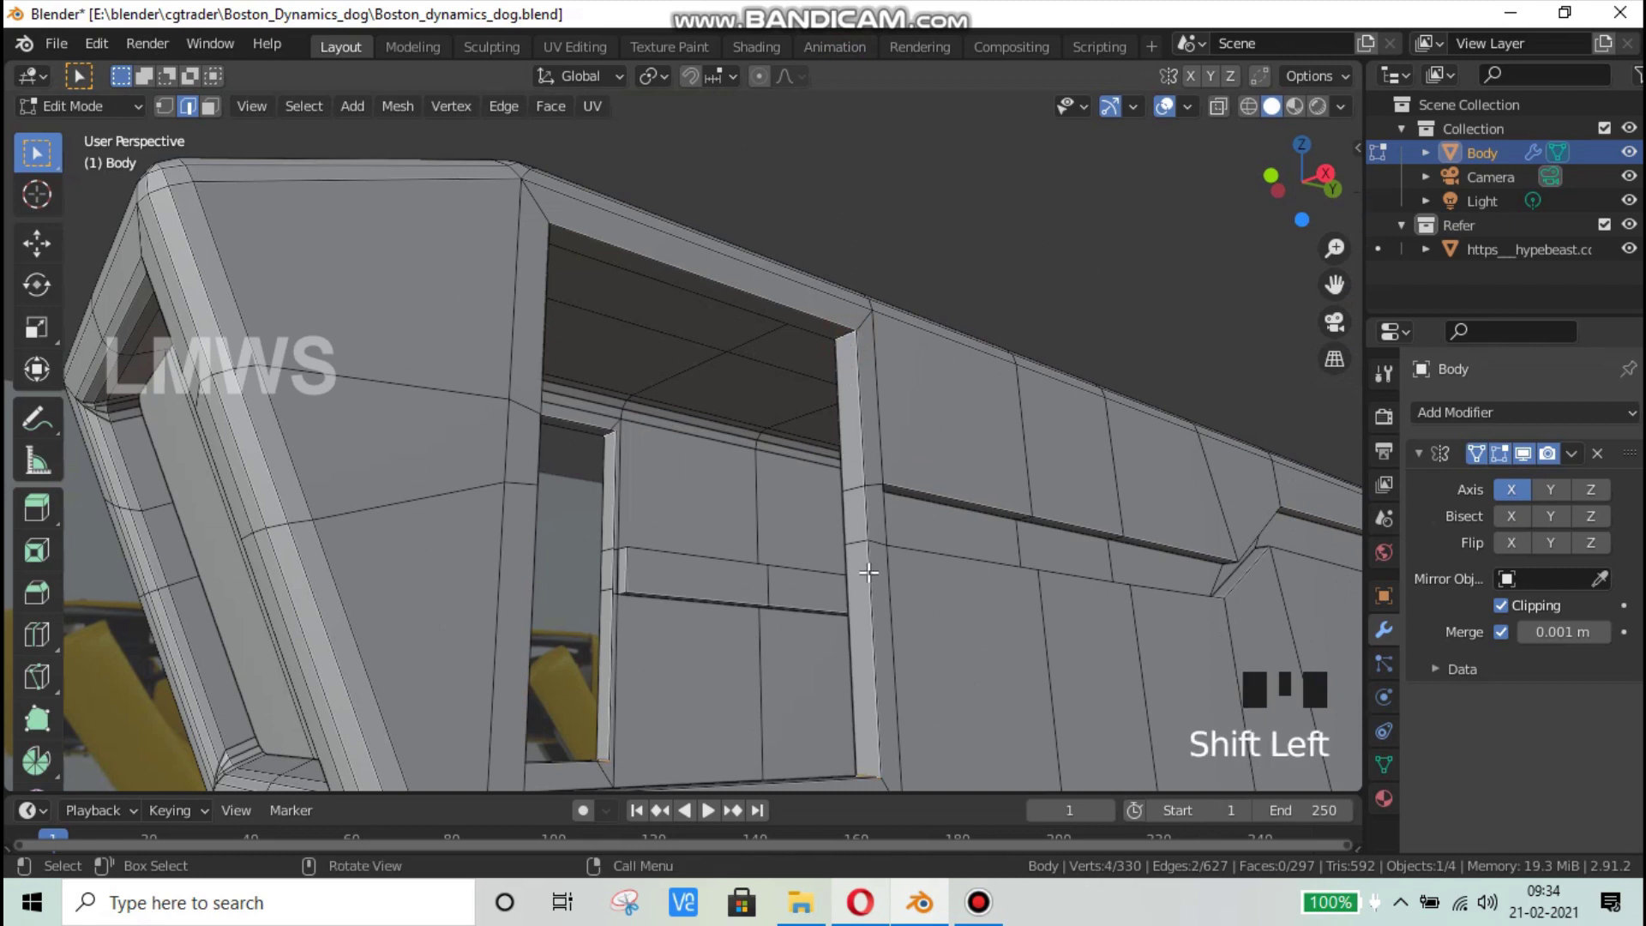
middle_click_drag(868, 573, 794, 382)
scroll(685, 493, "up", 2)
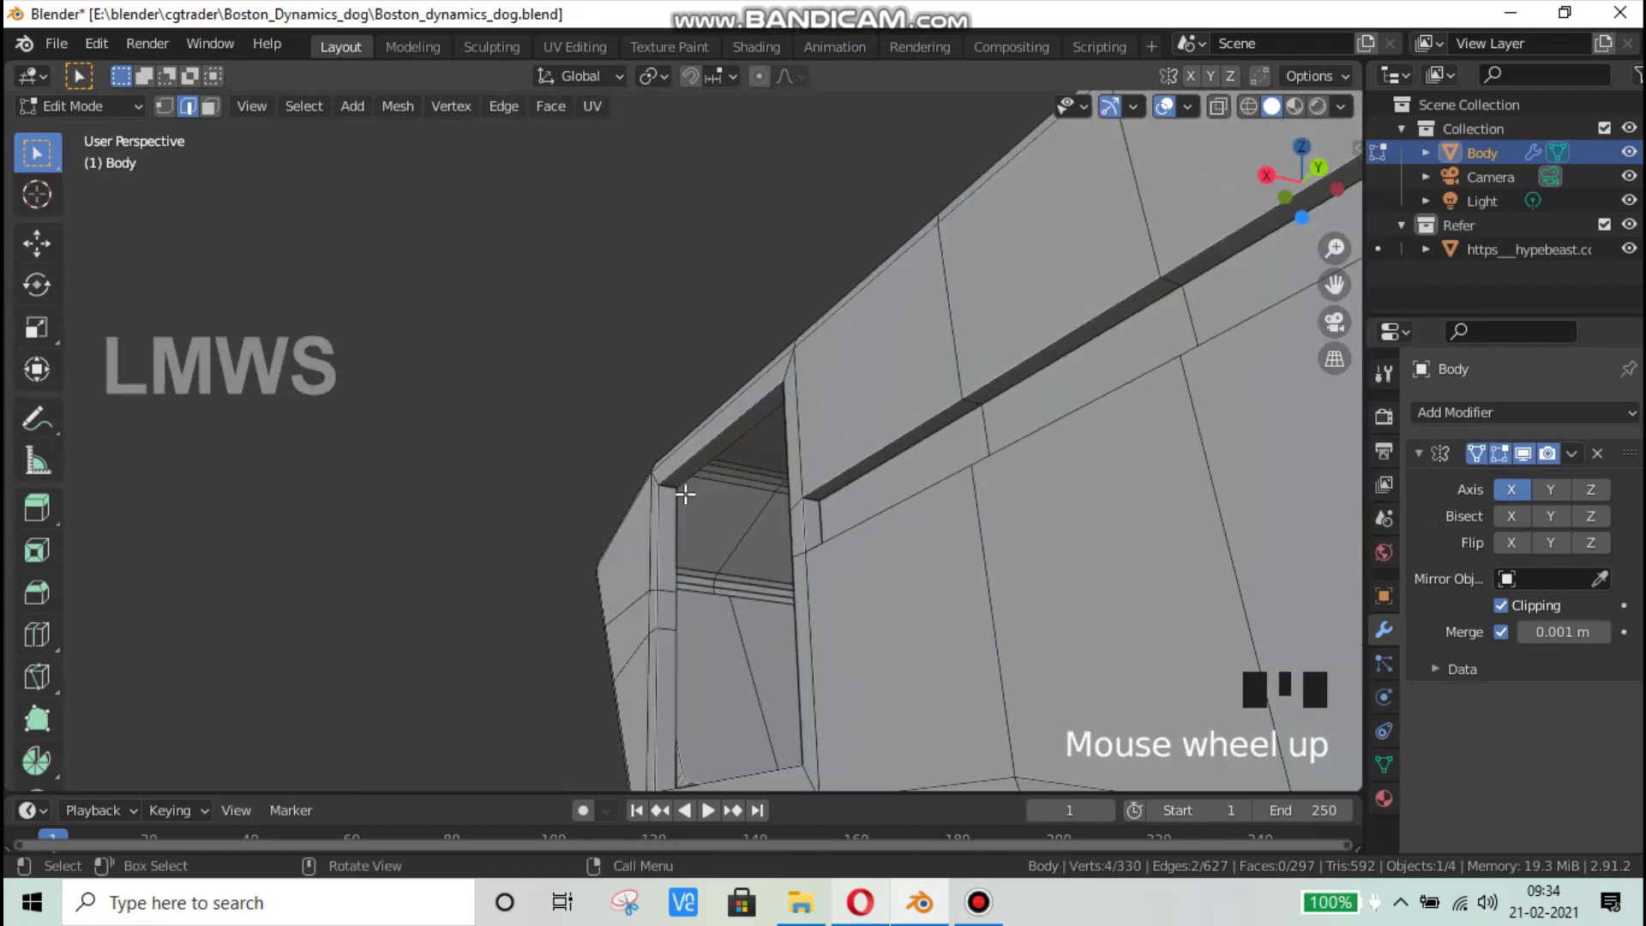
scroll(686, 493, "up", 4)
left_click(664, 517, "shift")
middle_click_drag(755, 504, 772, 632)
scroll(611, 626, "up", 2)
scroll(611, 626, "up", 2)
left_click(606, 634, "shift")
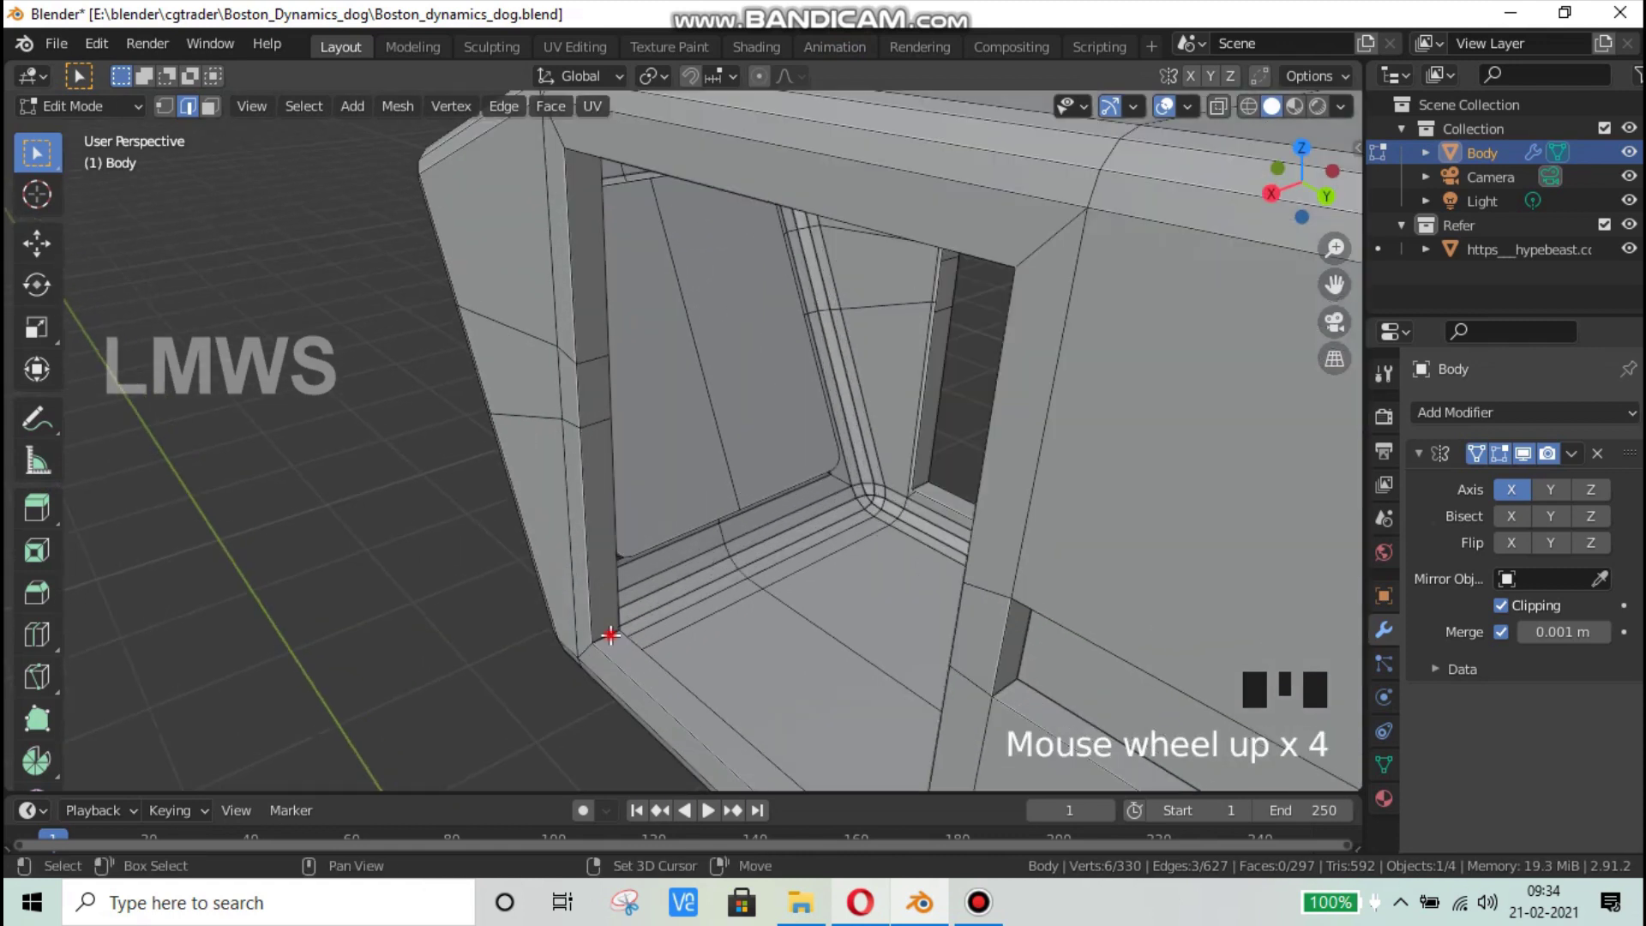
Step: Bevel the four corner edges of the leg opening by about 0.058 m with 3 segments, clear the selection and save the file
middle_click_drag(843, 559, 919, 606, "shift")
scroll(761, 614, "down", 2)
scroll(919, 606, "down", 1)
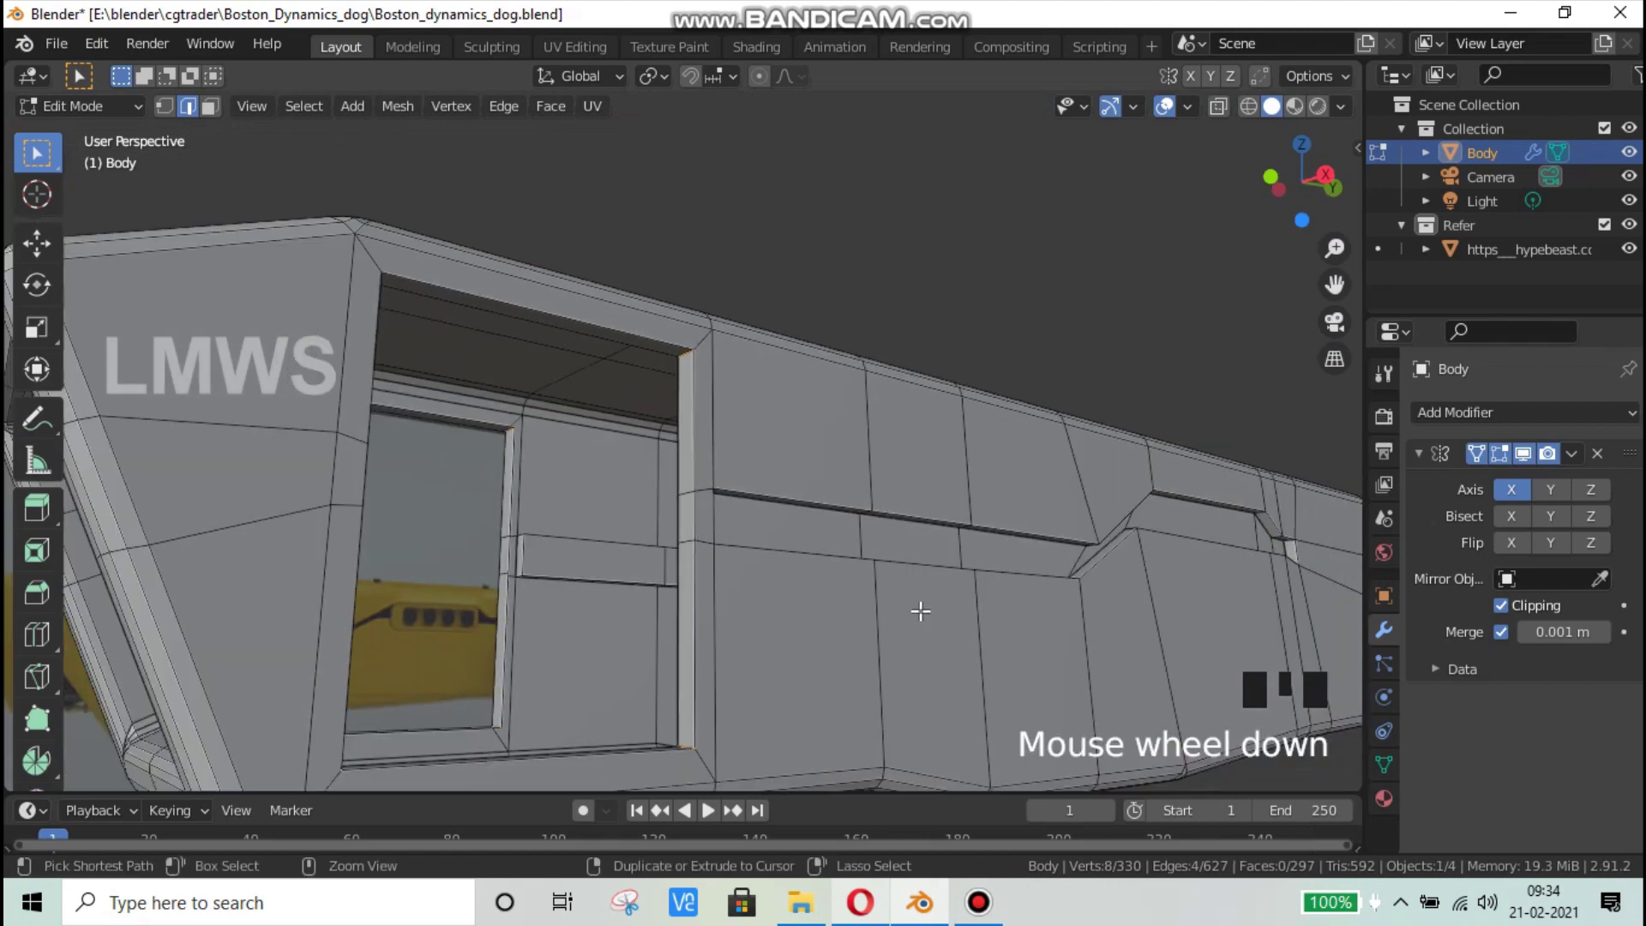
key("ctrl+b")
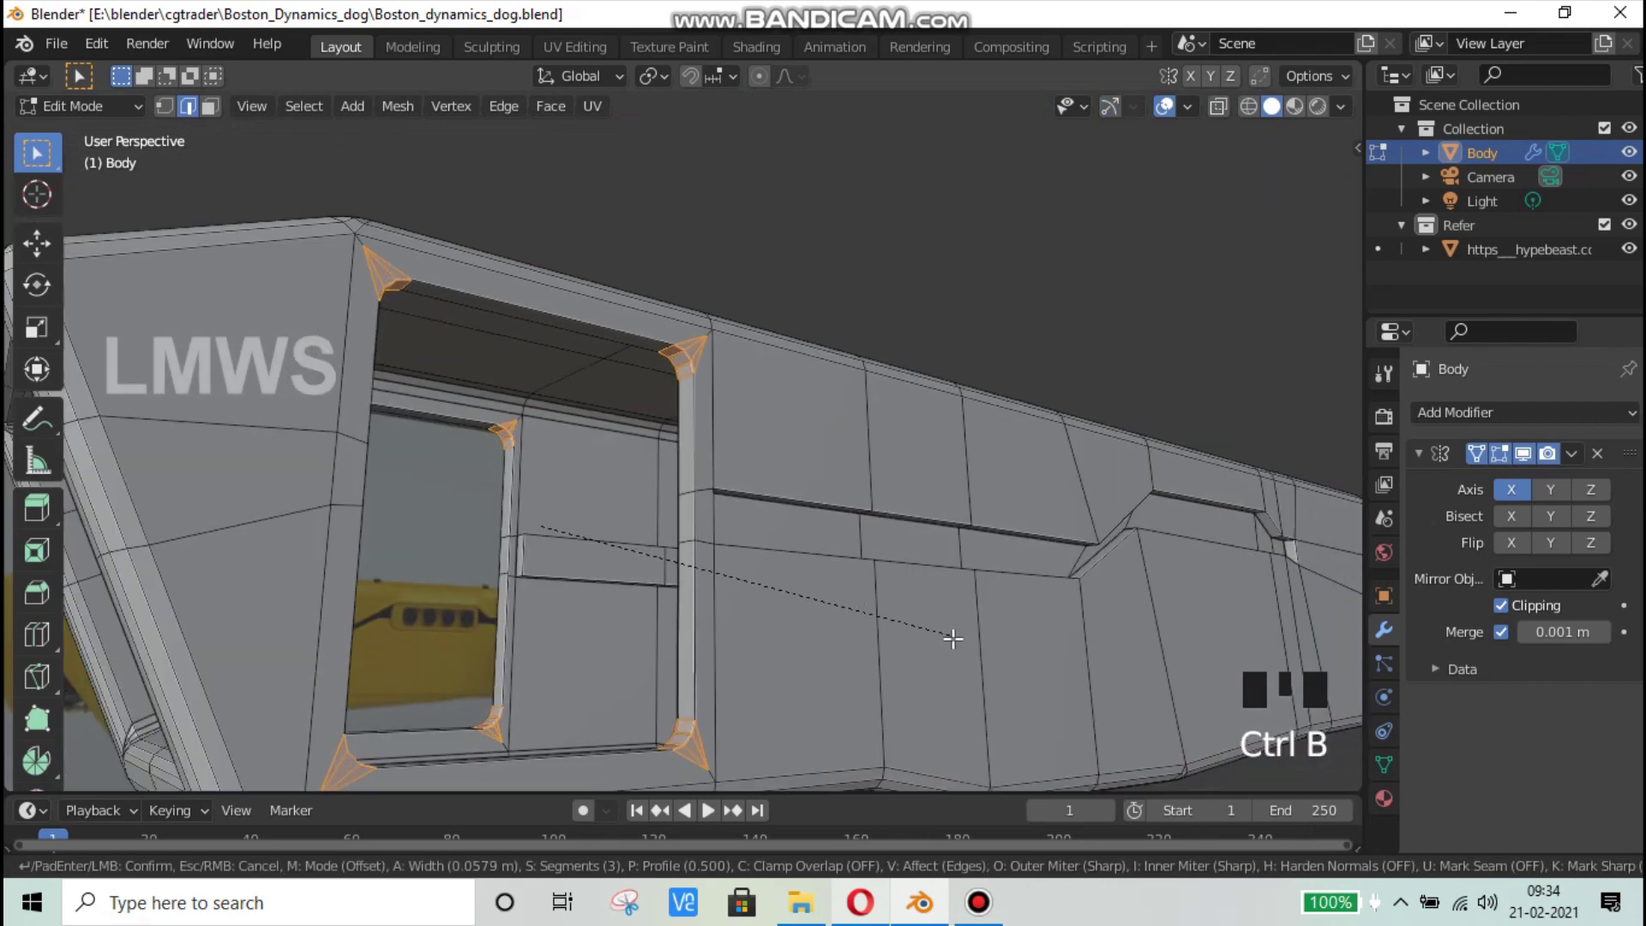
left_click(954, 639)
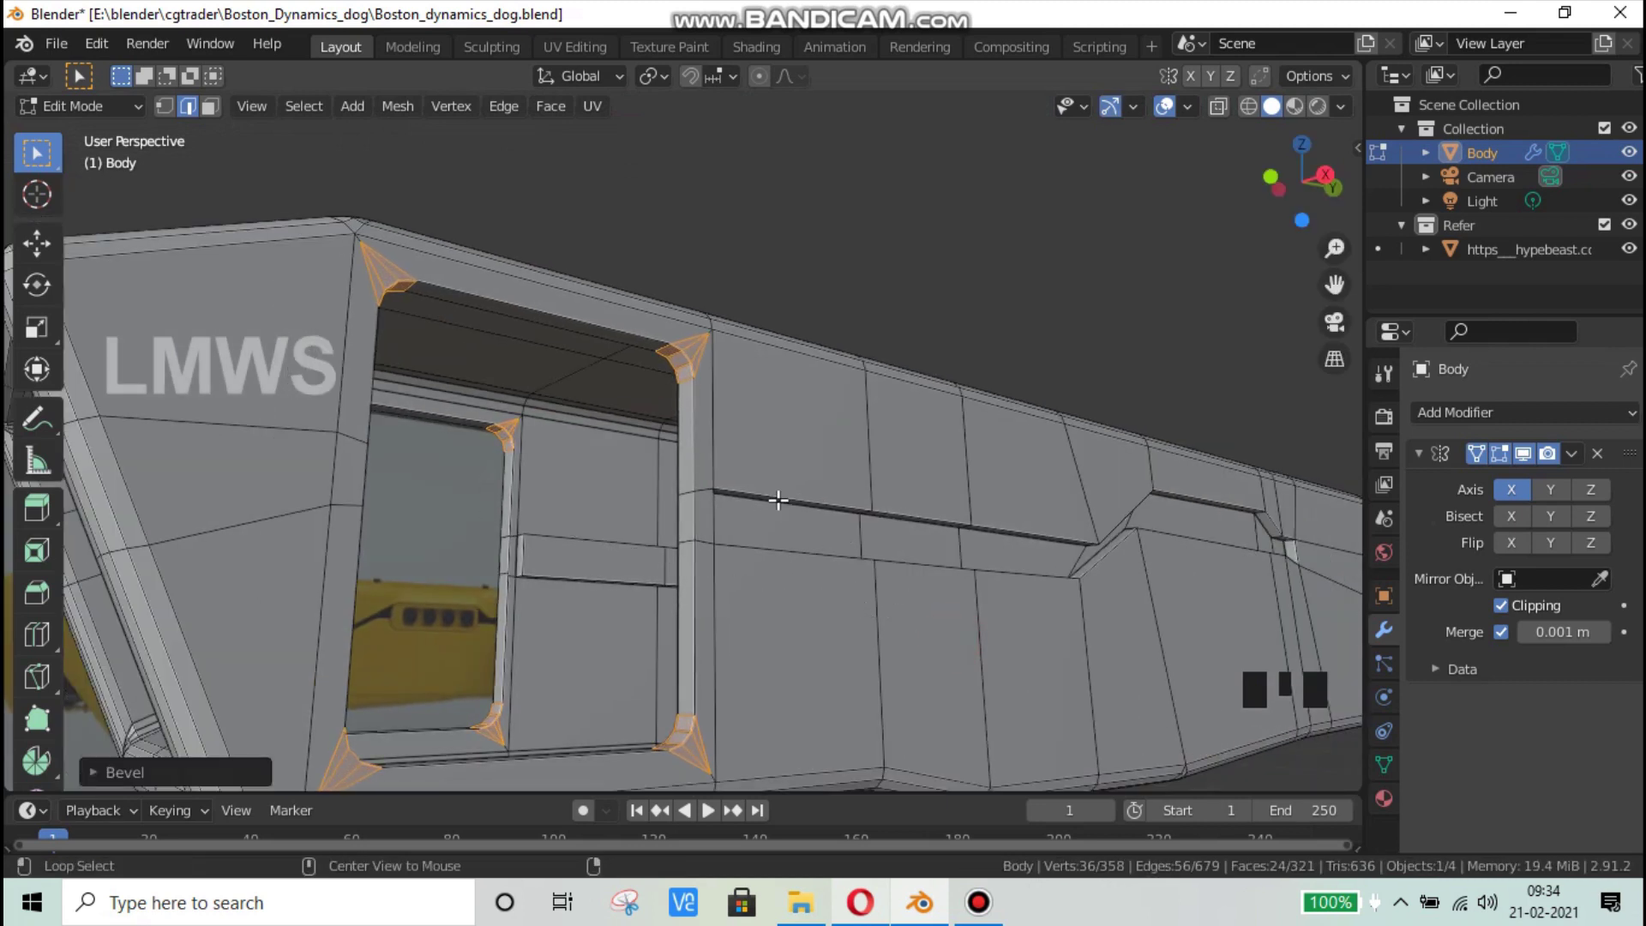
key("alt+a")
key("ctrl+s")
Step: Undo the leg opening's corner bevel and the most recent corner edge selections
scroll(779, 500, "down", 7)
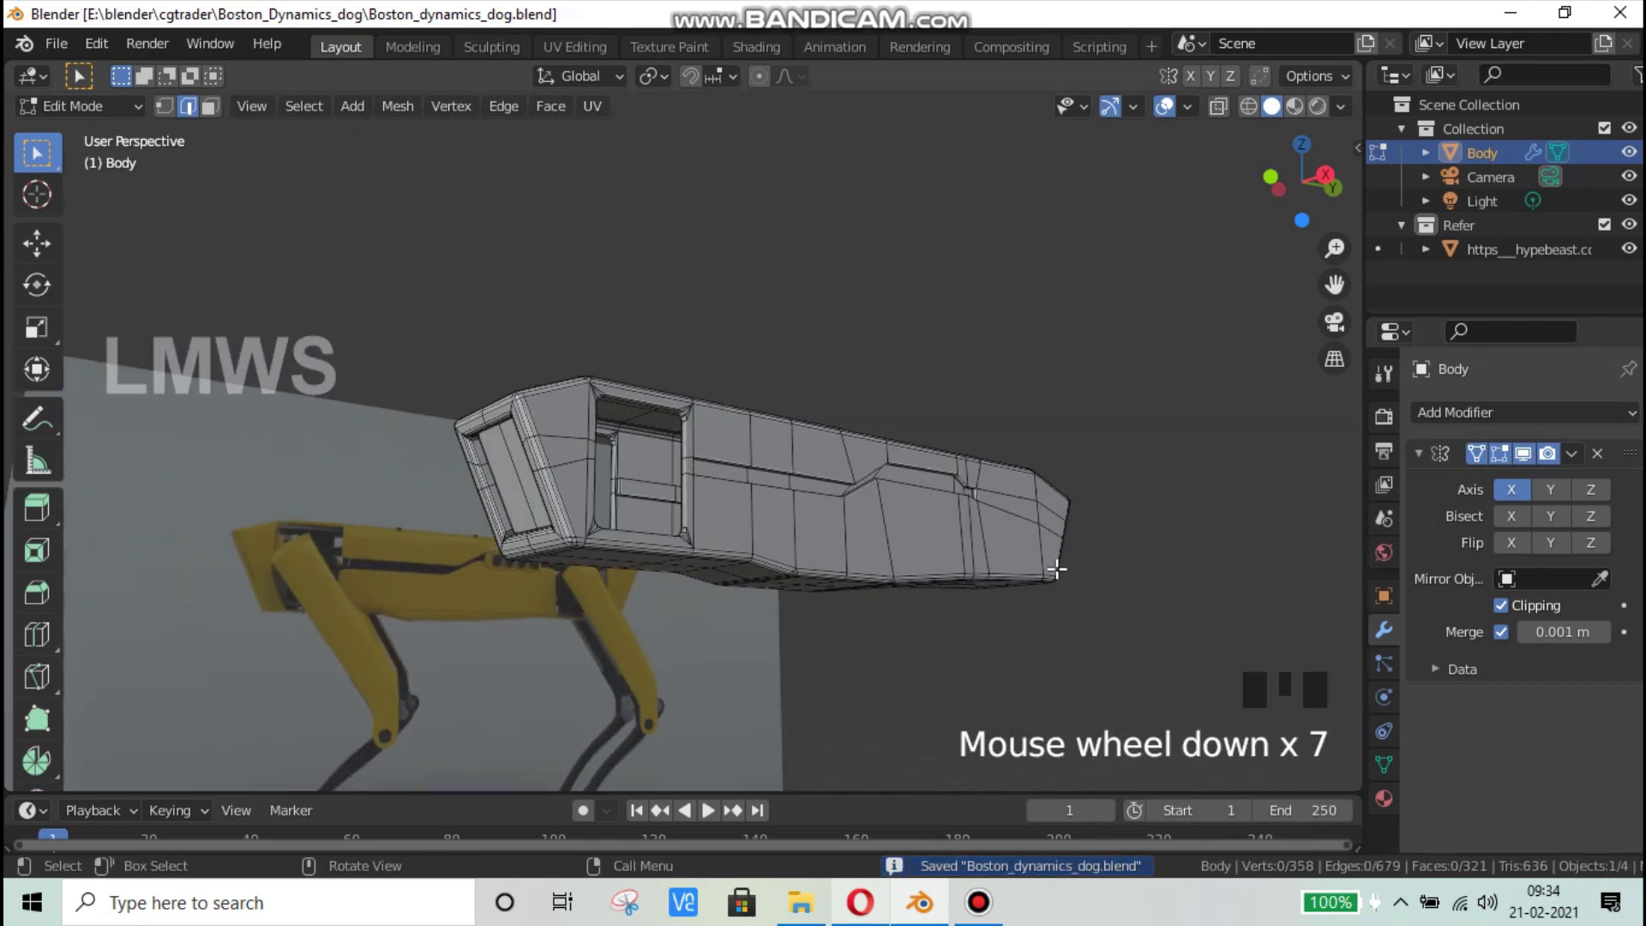
middle_click_drag(1057, 569, 783, 617, "shift")
scroll(785, 617, "up", 7)
key("ctrl+z")
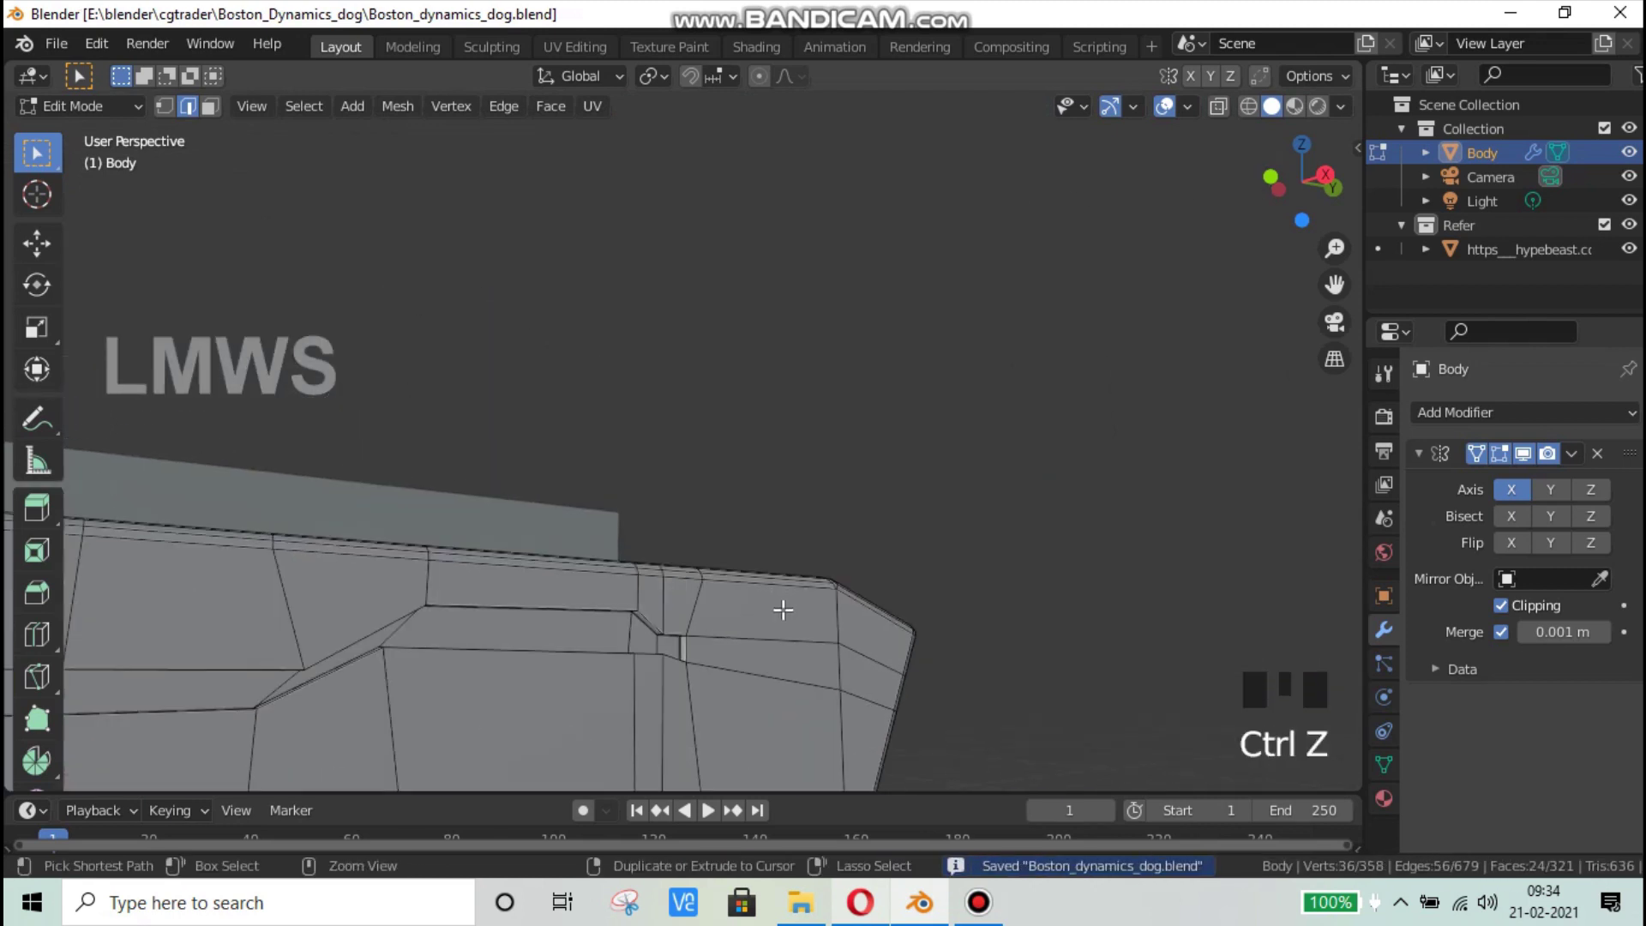
key("ctrl+z")
key("ctrl+z")
key("ctrl+z")
scroll(689, 696, "up", 7)
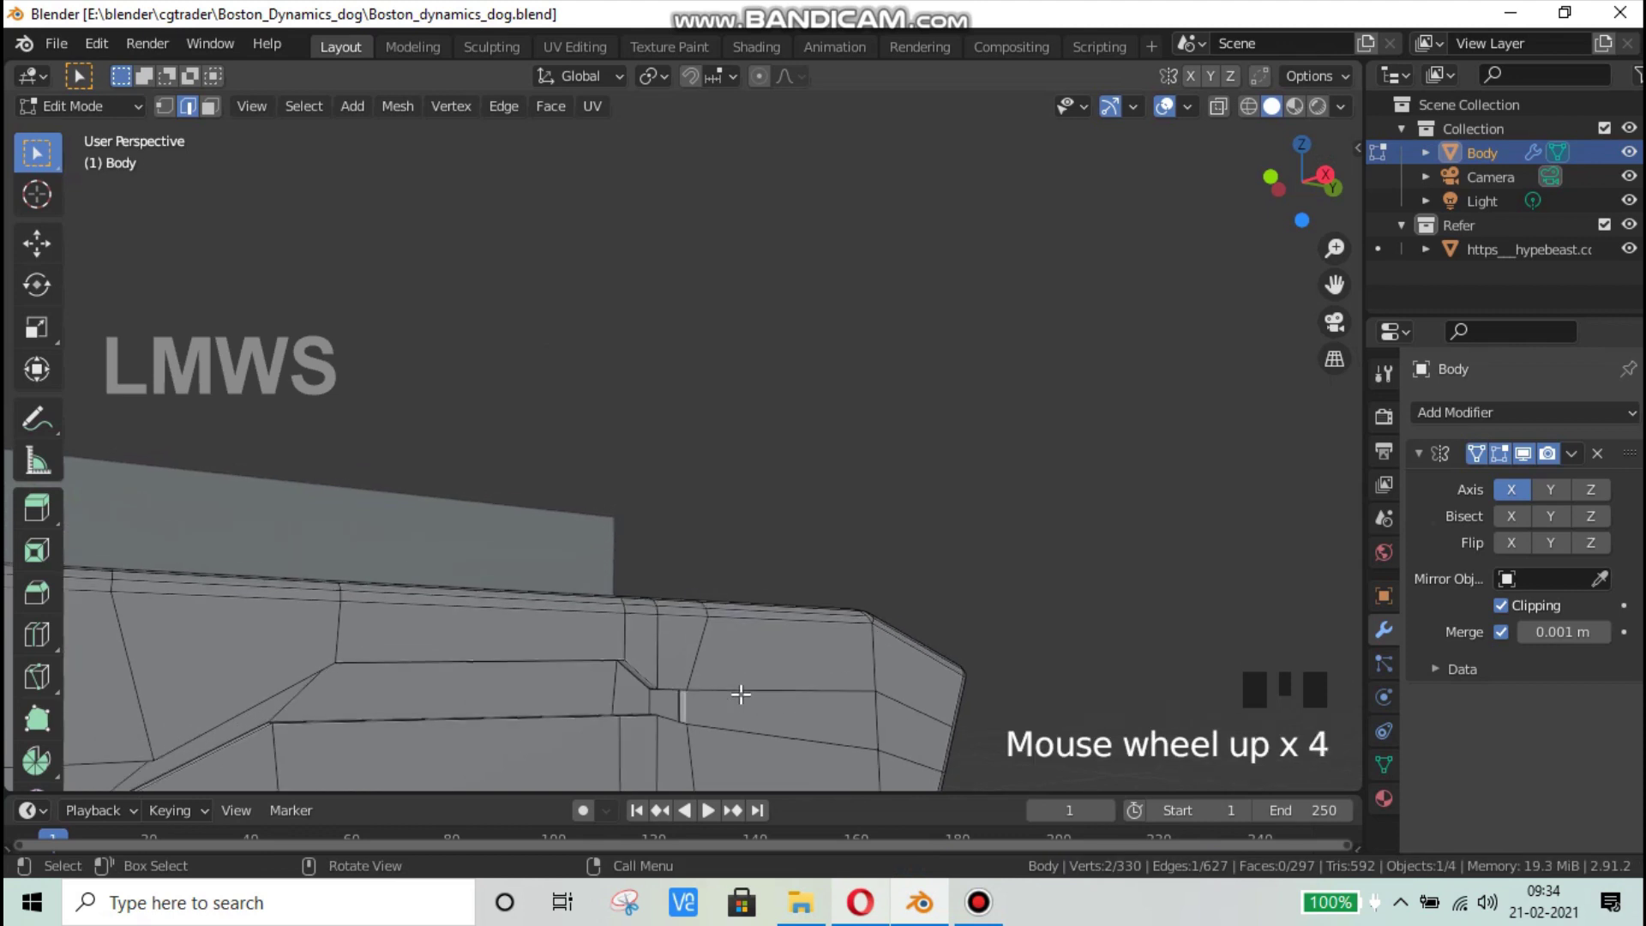
middle_click_drag(734, 691, 828, 714)
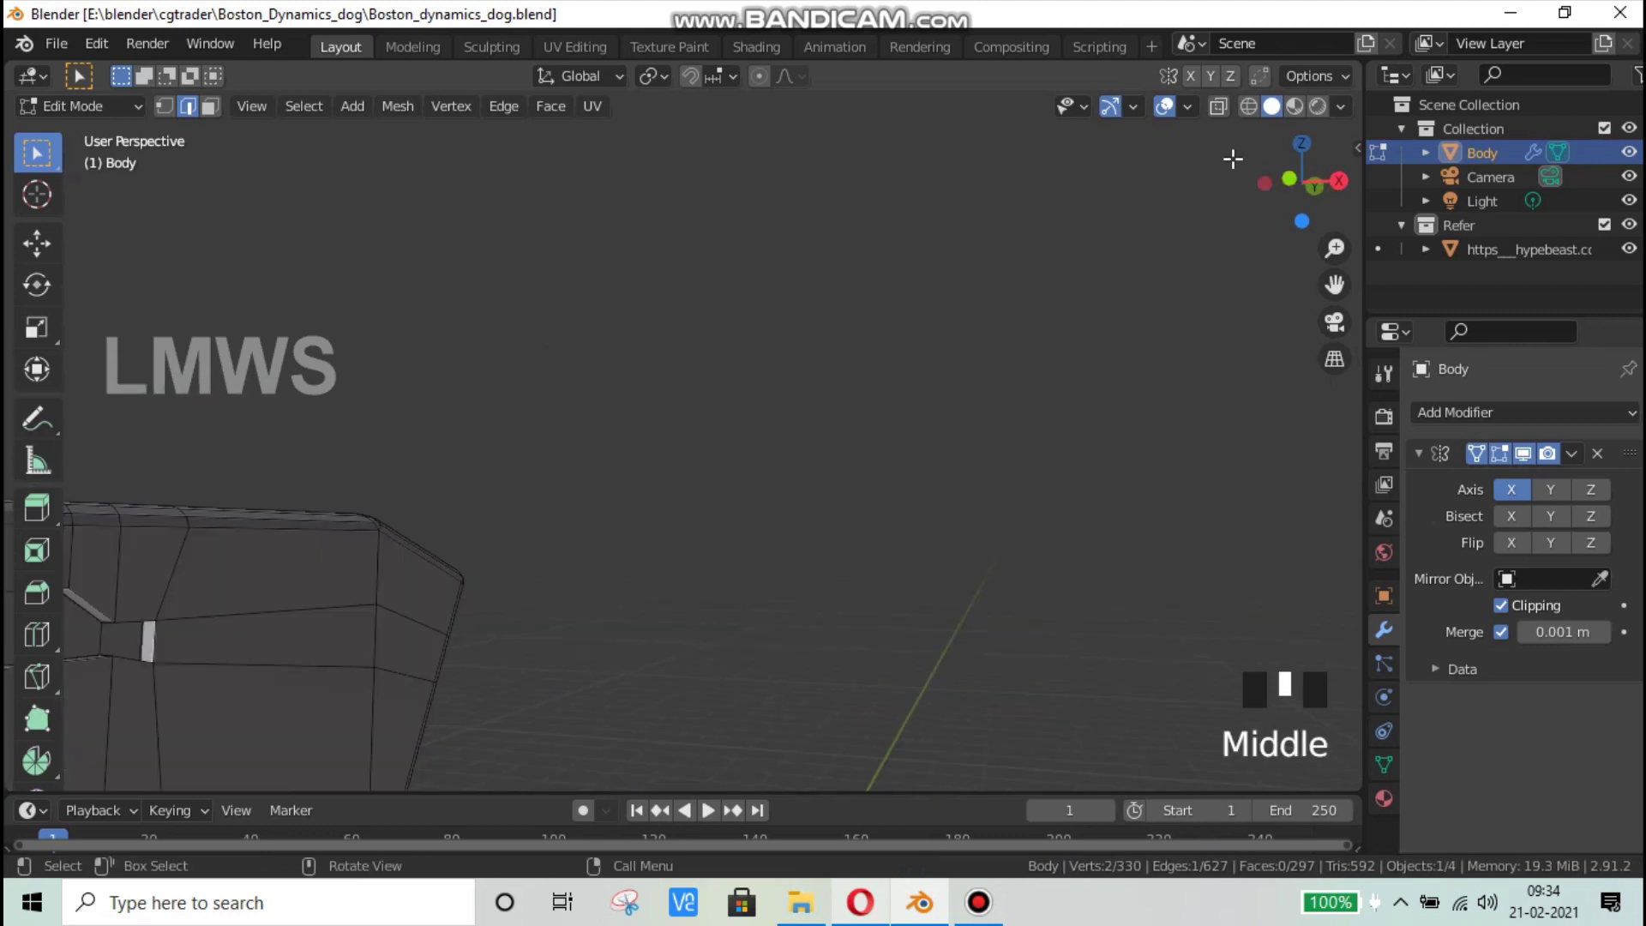
left_click(1249, 105)
left_click(1272, 106)
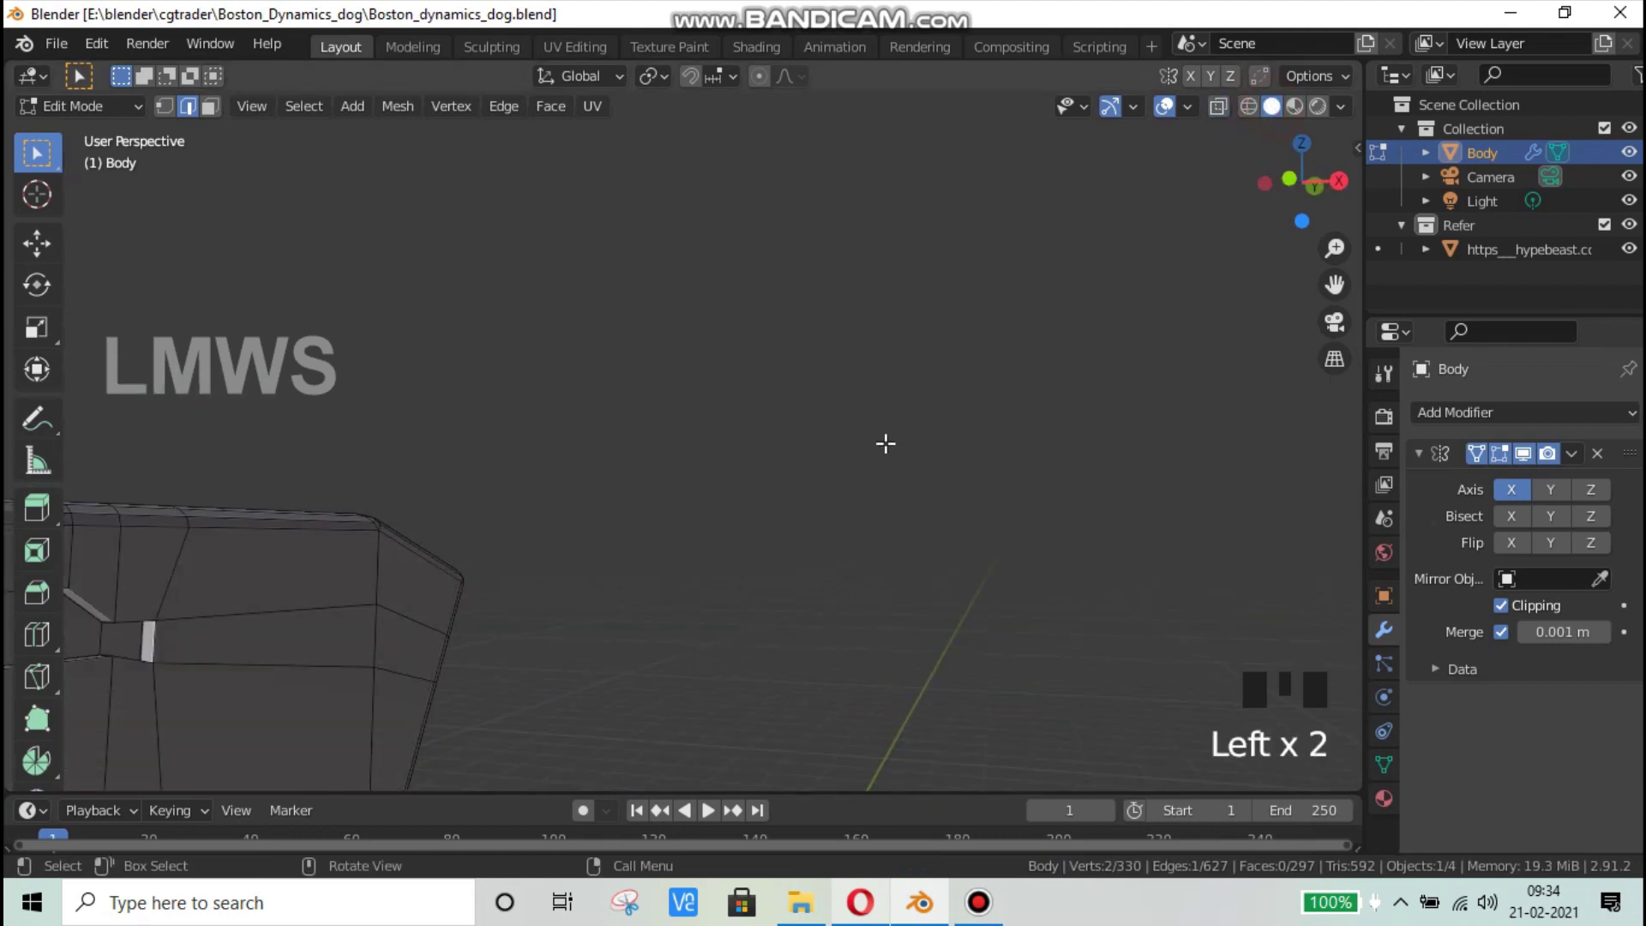
Step: Redo the undone corner edge selections and bevel on the -Y leg opening
scroll(610, 551, "down", 10)
middle_click_drag(342, 474, 994, 425, "shift")
left_click(94, 45)
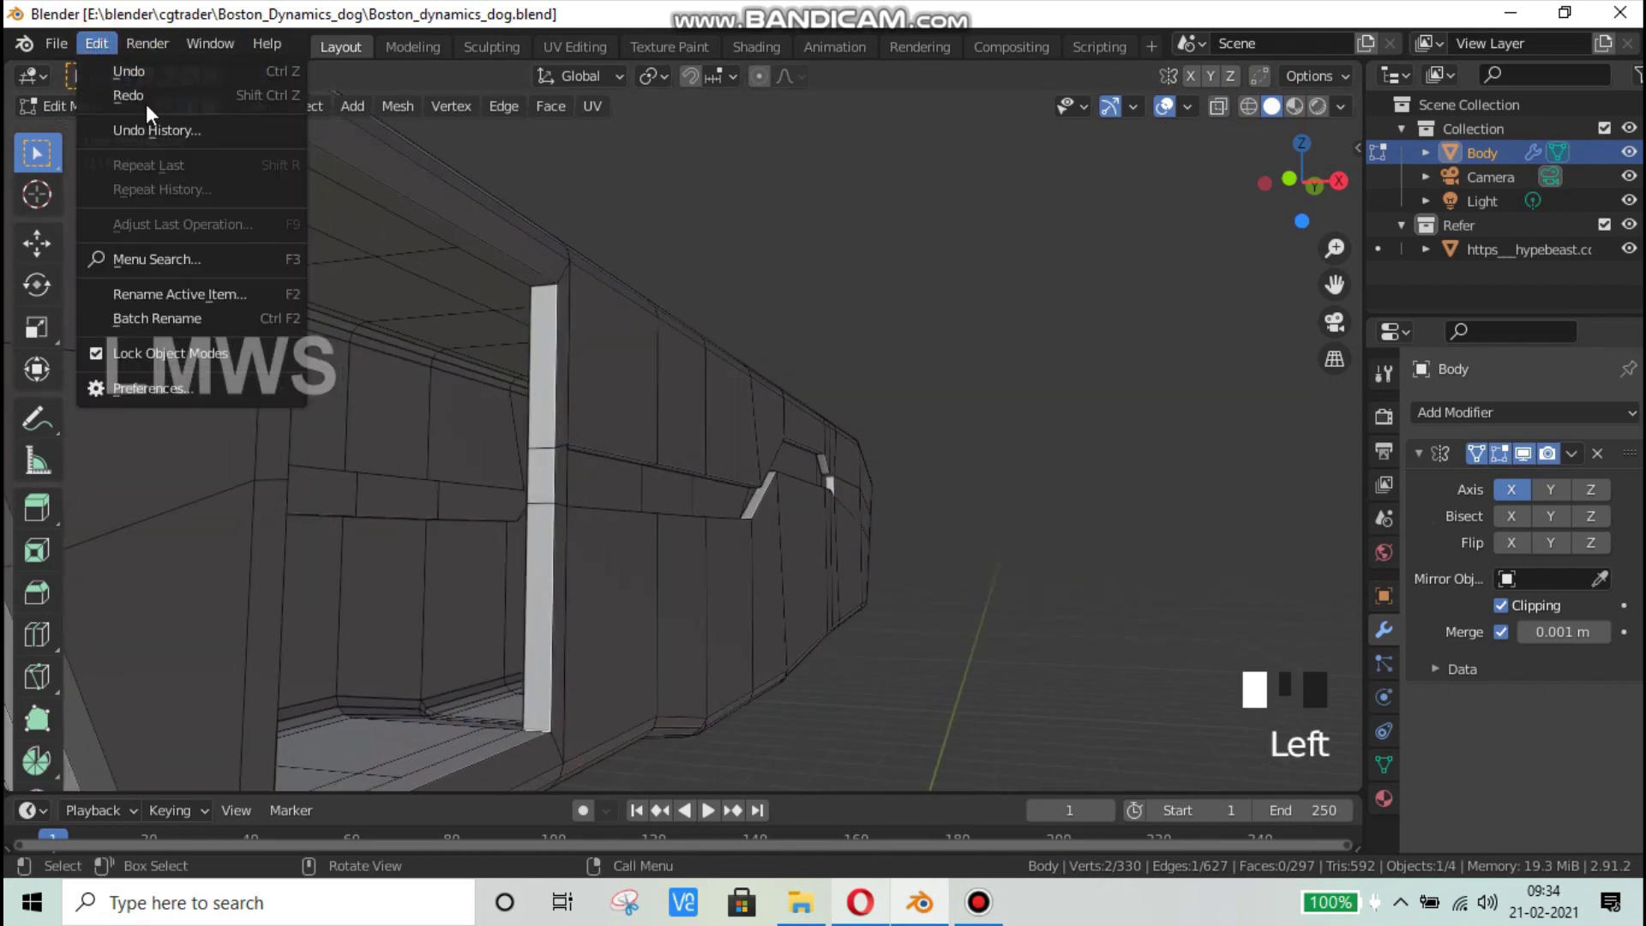
left_click(140, 95)
left_click(96, 44)
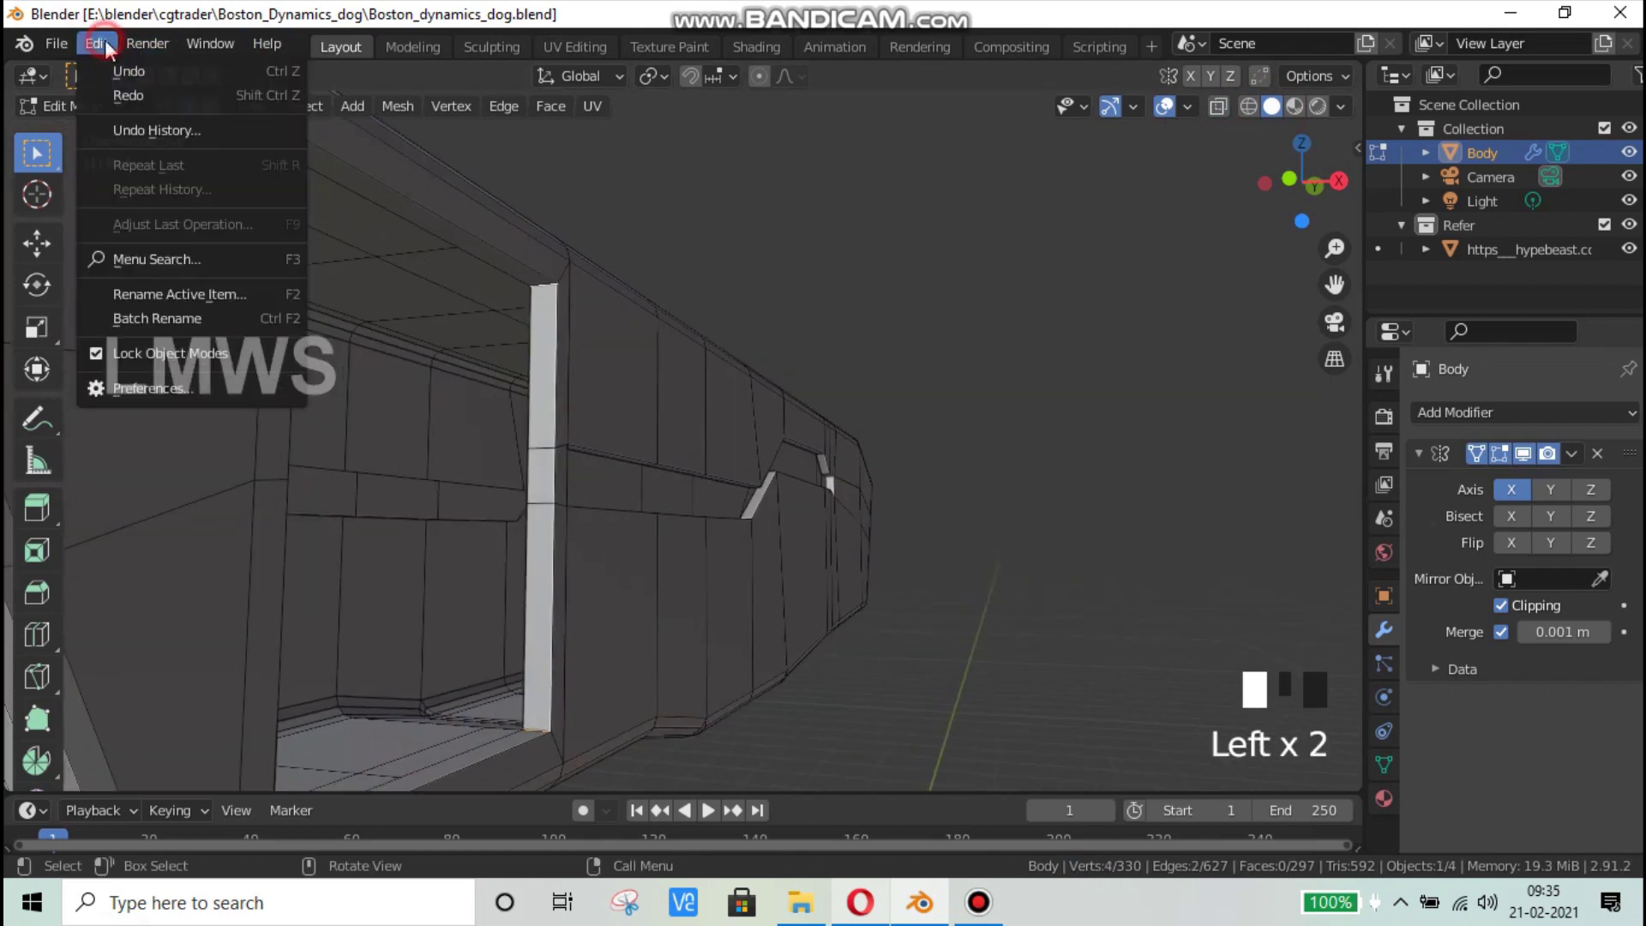
Step: Redo the undone bevel on the corners of the side opening near the body's -Y end and save the file
left_click(139, 97)
left_click(108, 44)
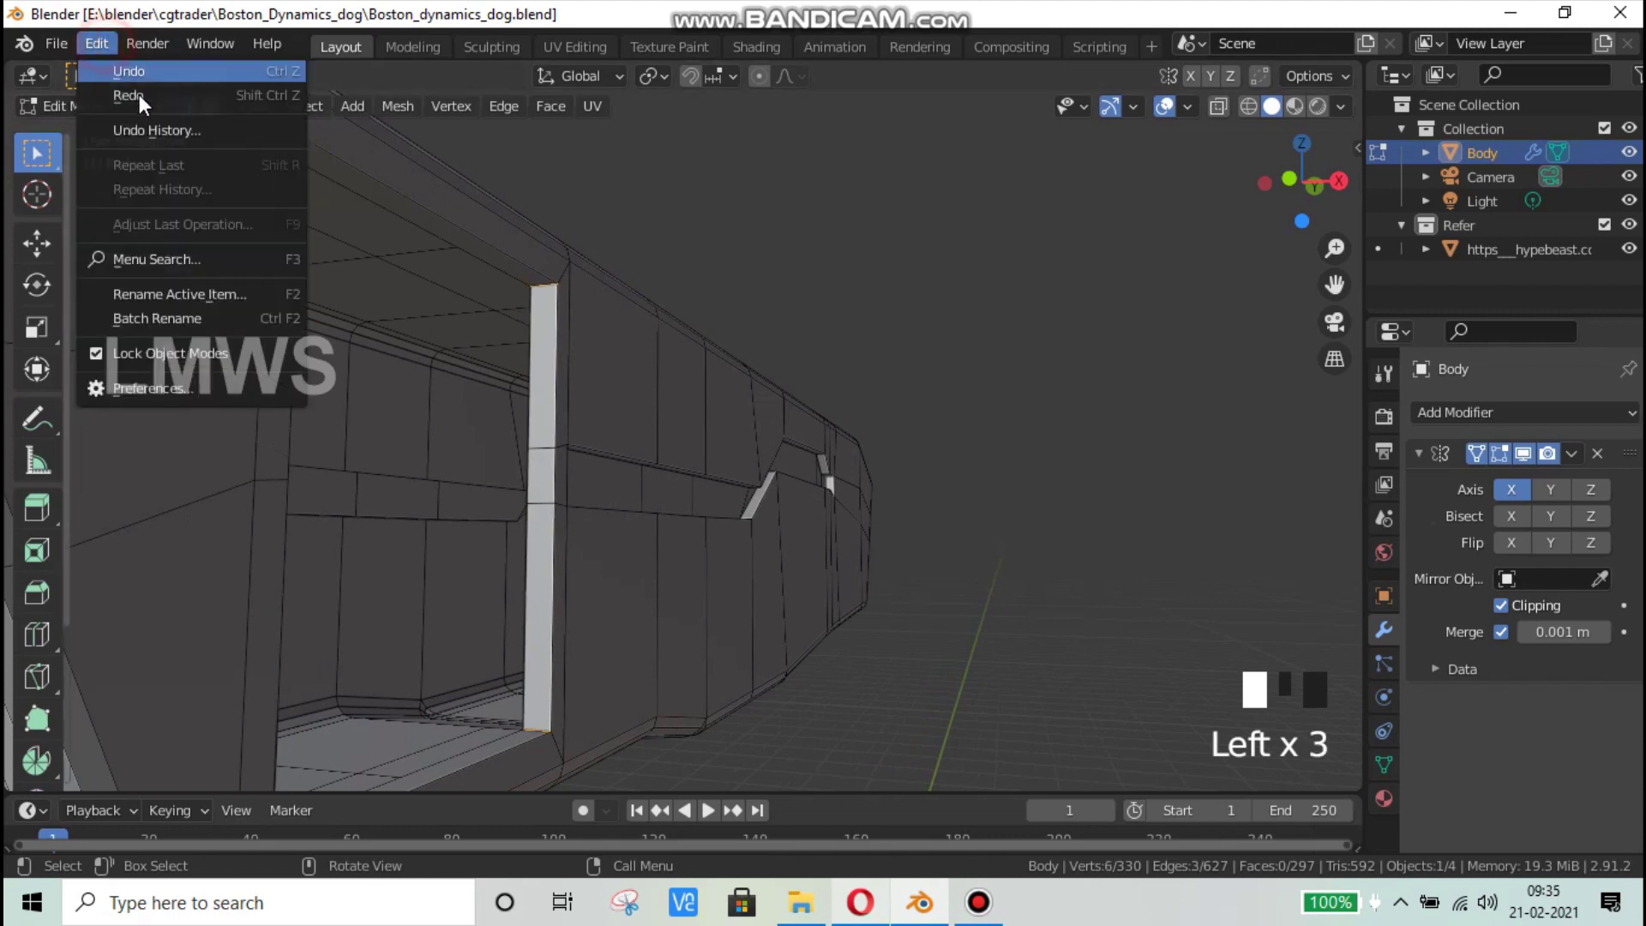
left_click(139, 95)
left_click(105, 44)
left_click(128, 93)
scroll(937, 588, "down", 4)
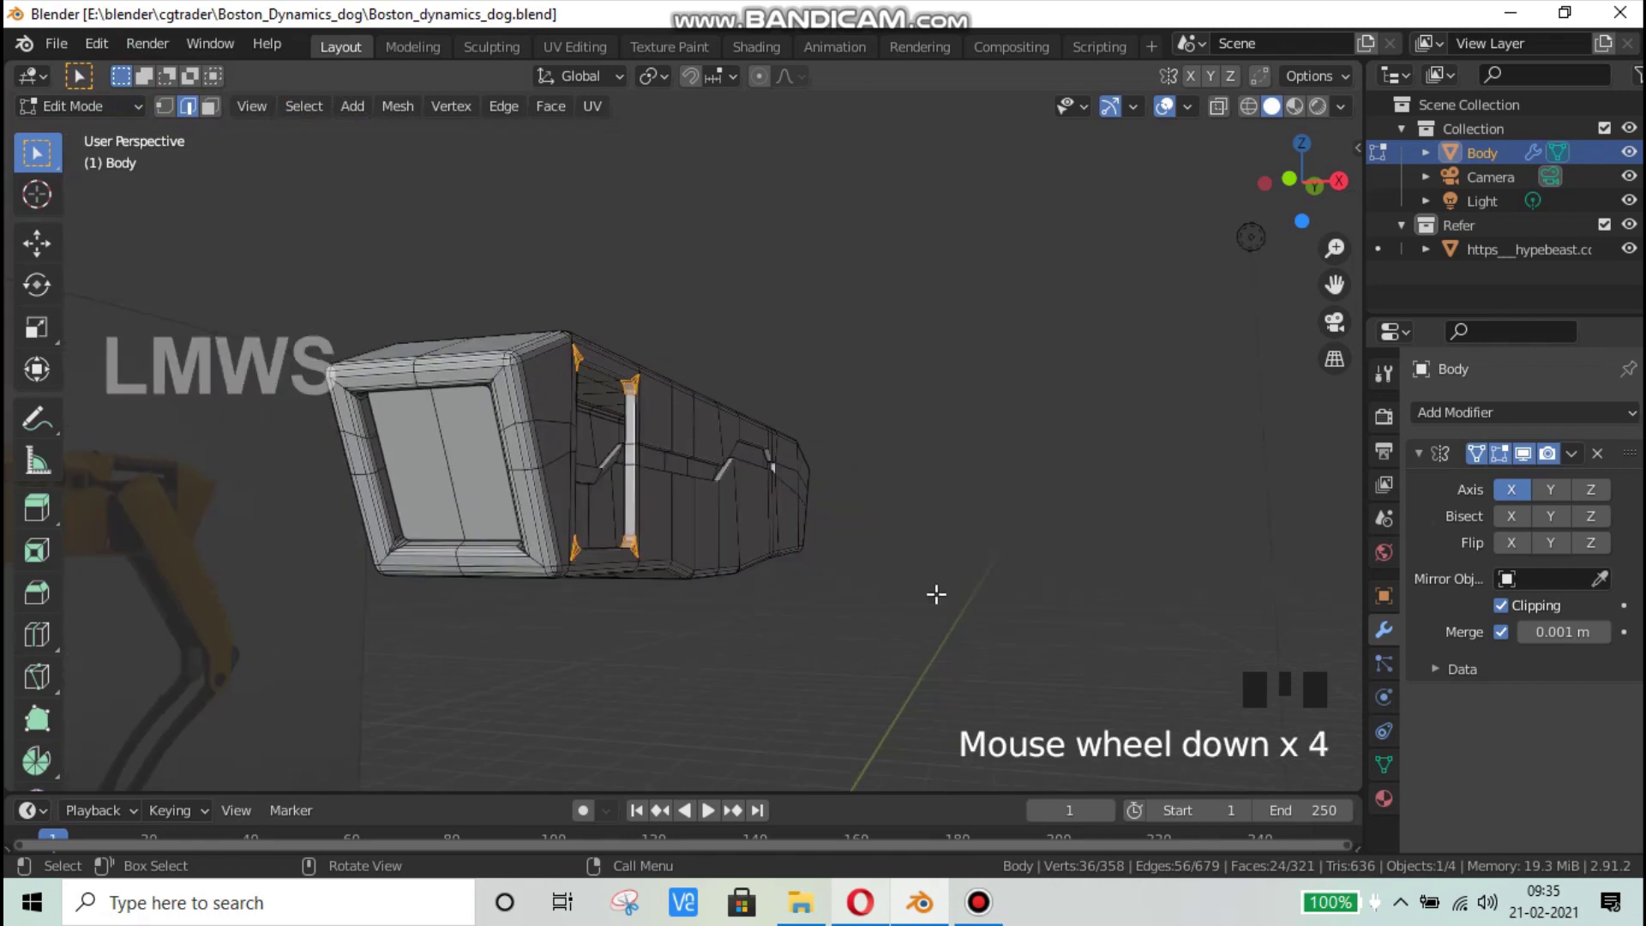
middle_click_drag(938, 588, 1011, 570)
key("ctrl+s")
middle_click_drag(1102, 515, 836, 501, "shift")
scroll(836, 501, "up", 1, "shift")
key("ctrl+s")
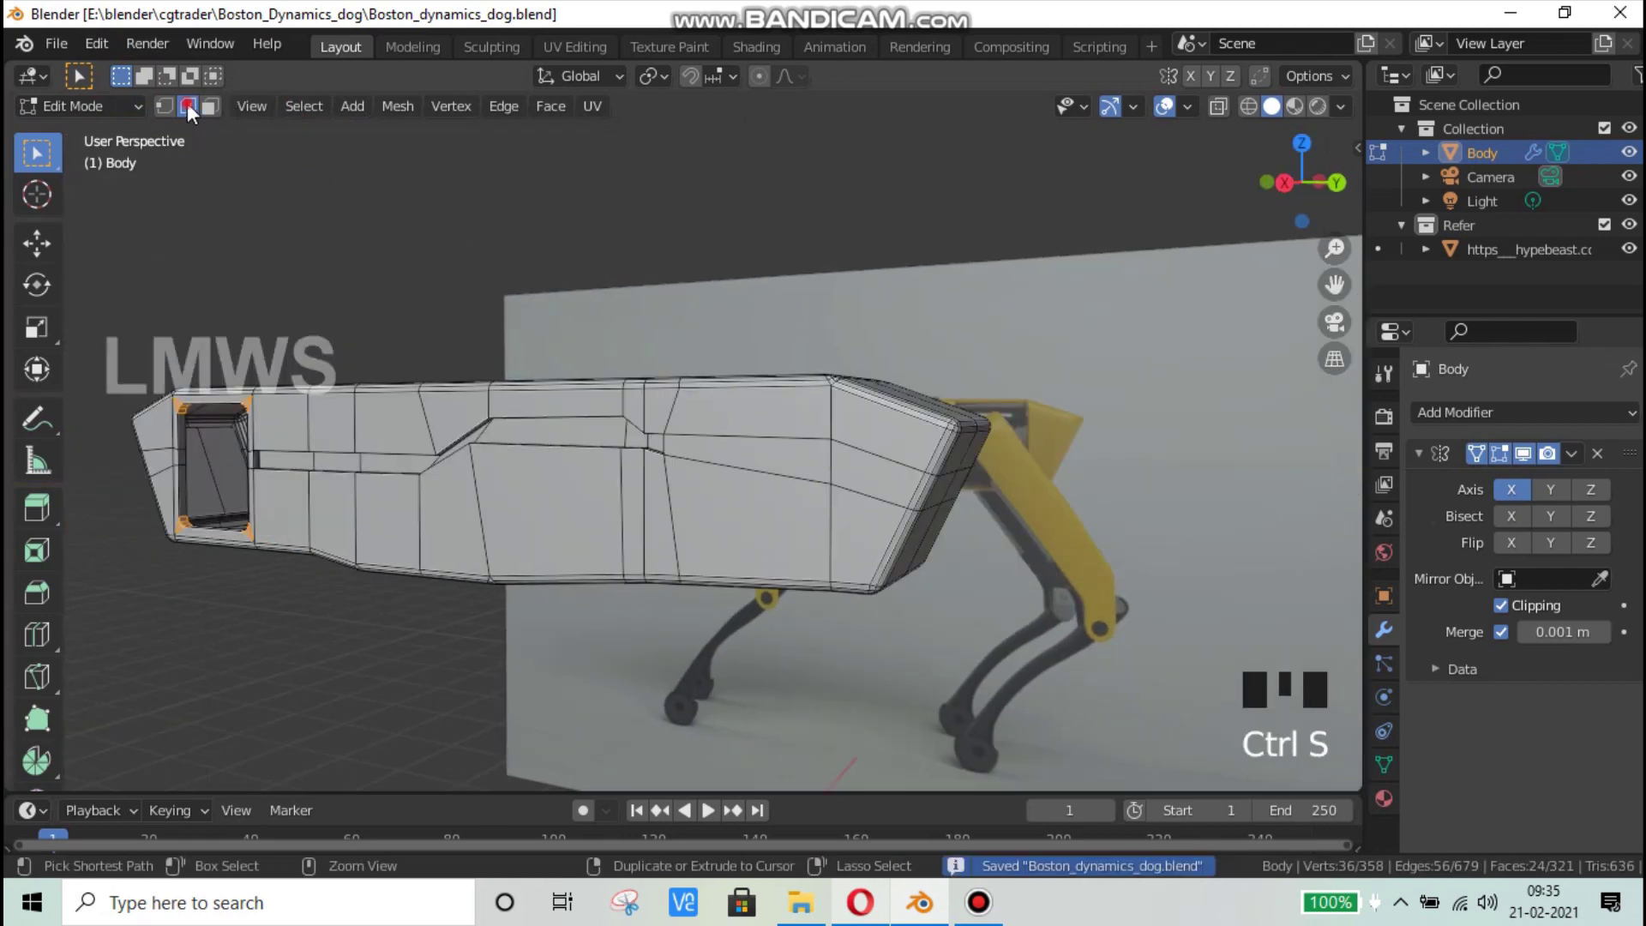
Step: Switch to face selection, save, and select the three stacked side faces near the body's +Y end
left_click(188, 104)
left_click(210, 105)
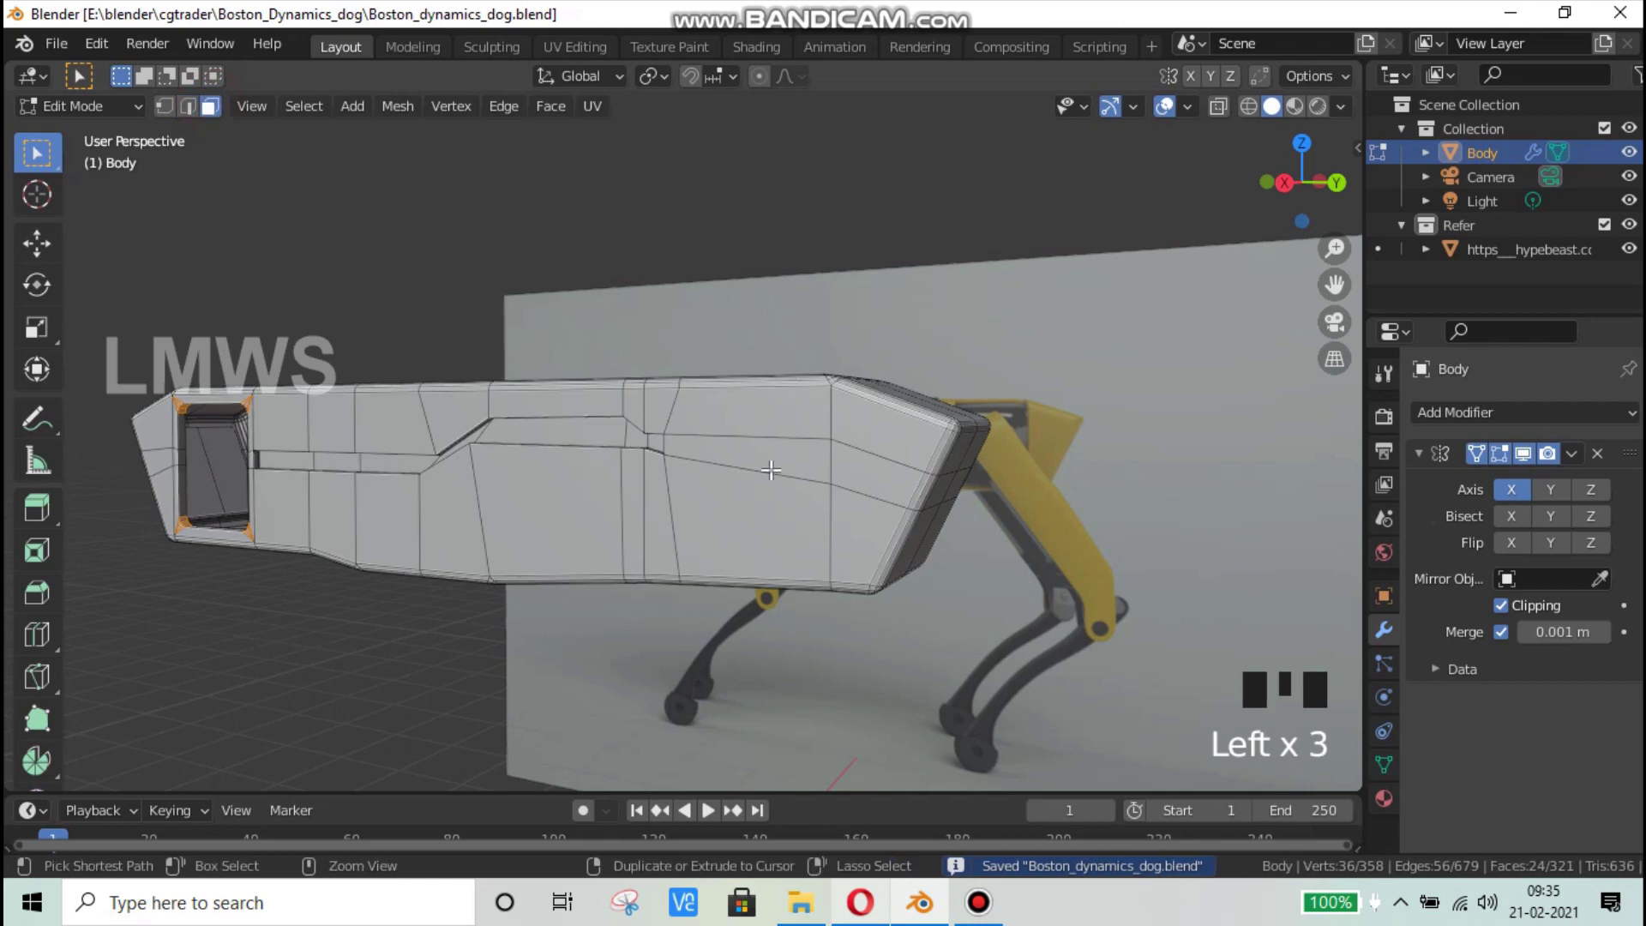
key("ctrl+s")
left_click(724, 420)
scroll(785, 465, "up", 3)
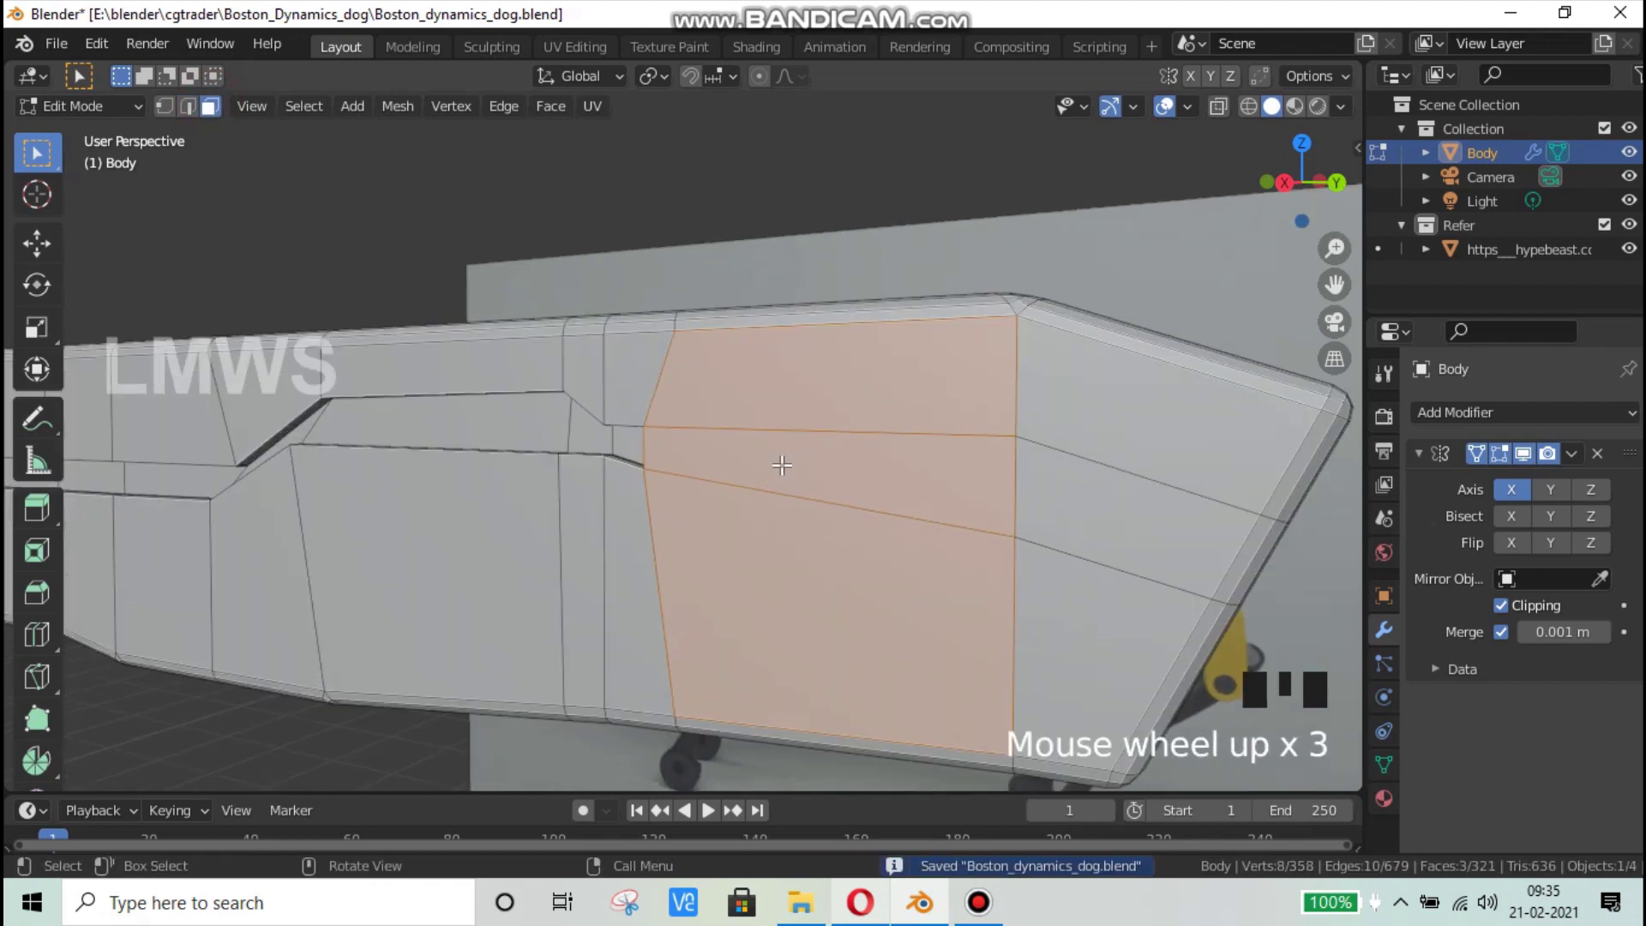
scroll(775, 477, "down", 3)
Step: Compare the +Y end side faces with the reference image in right orthographic view, using wireframe and X-ray display
left_click(915, 905)
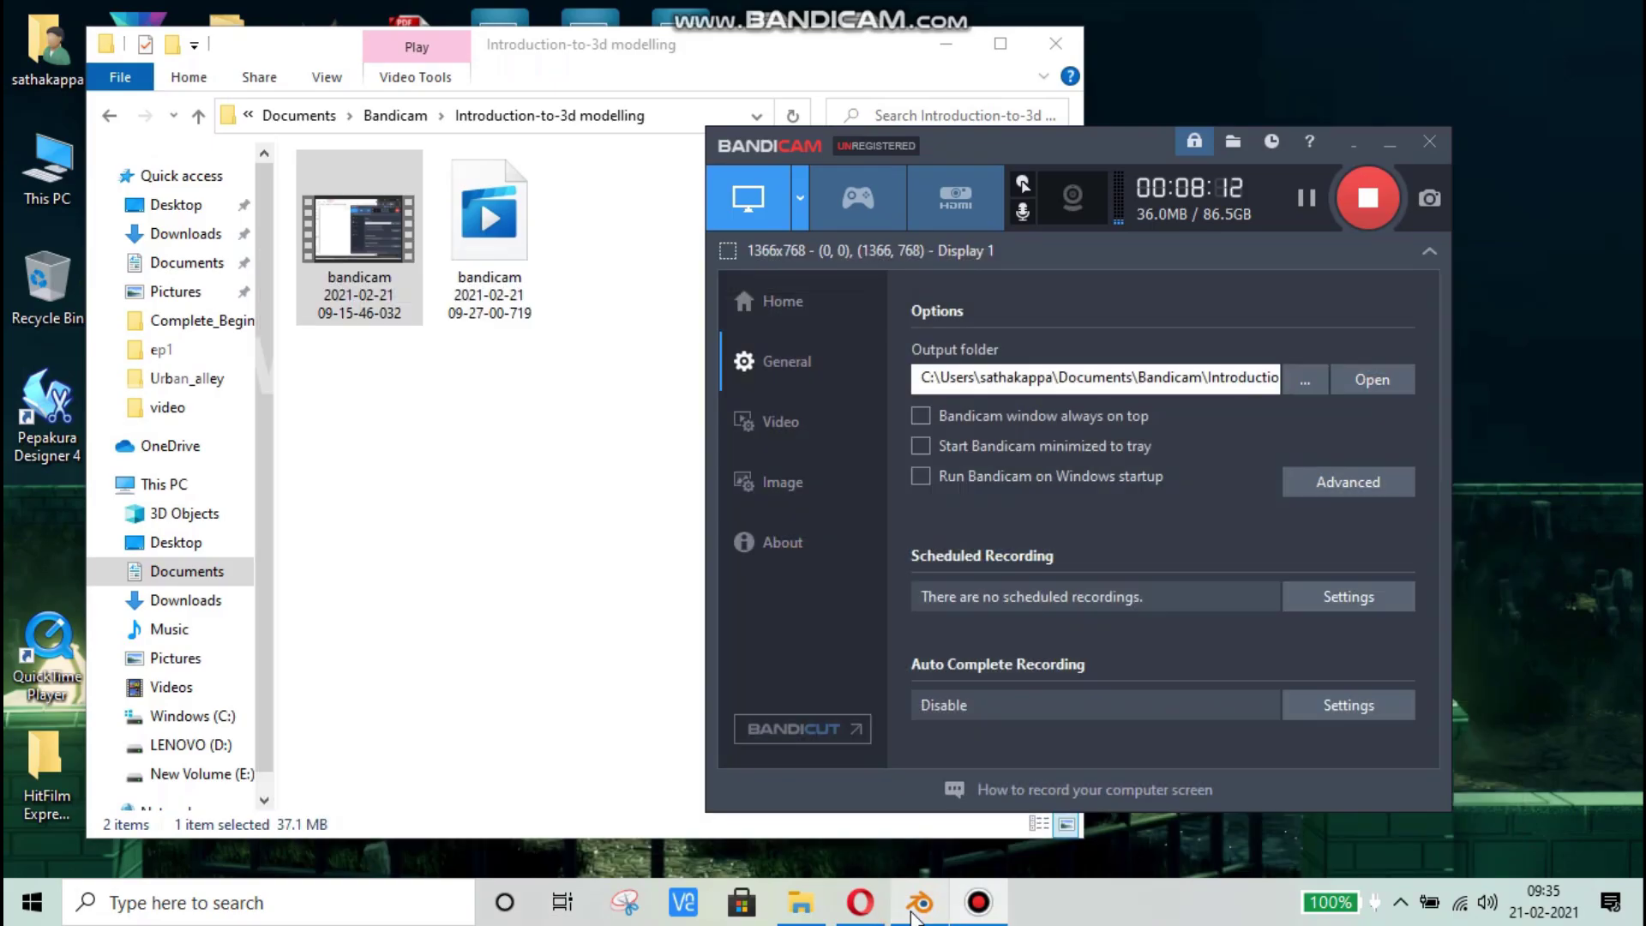
left_click(858, 902)
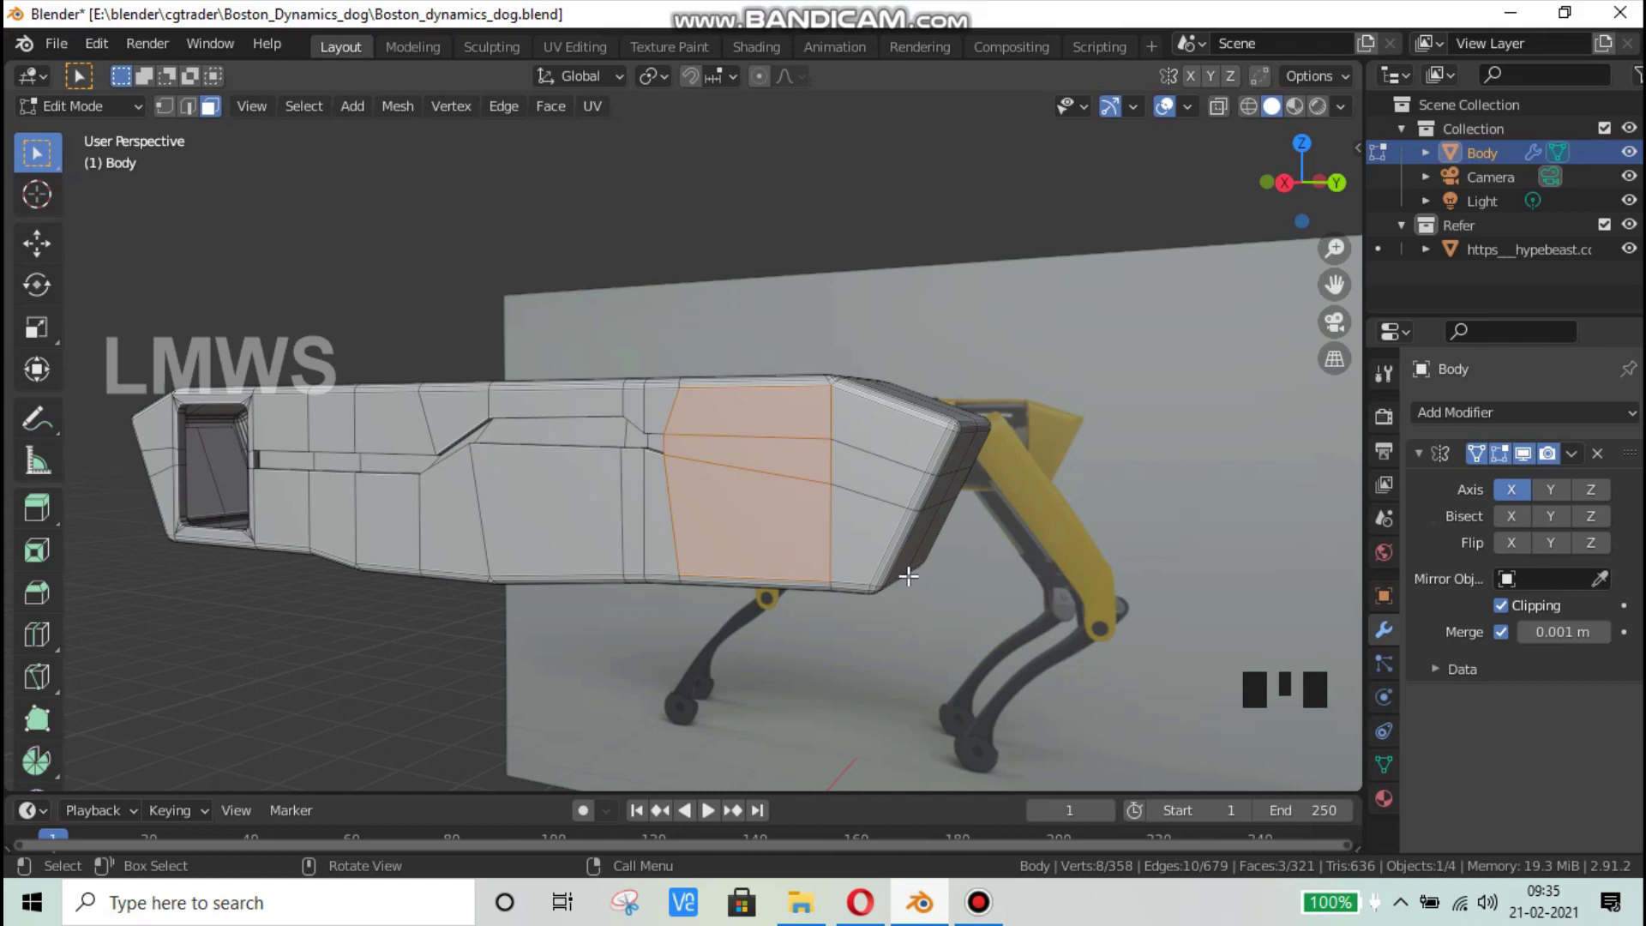
key("KP_3")
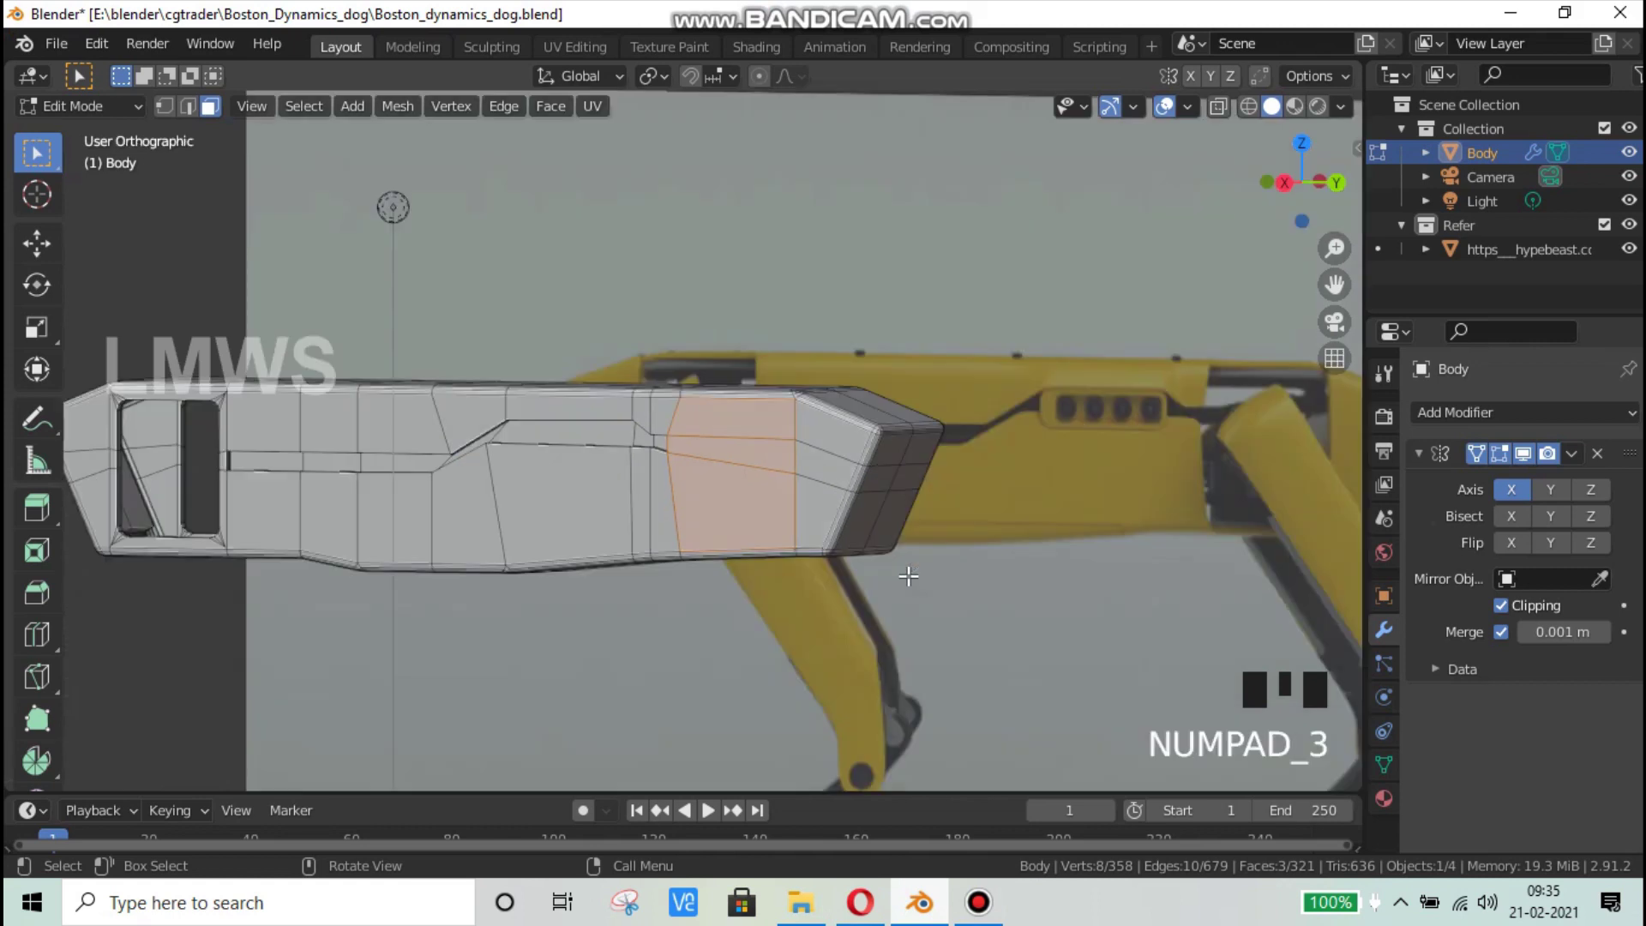
scroll(908, 571, "up", 3)
left_click(1248, 105)
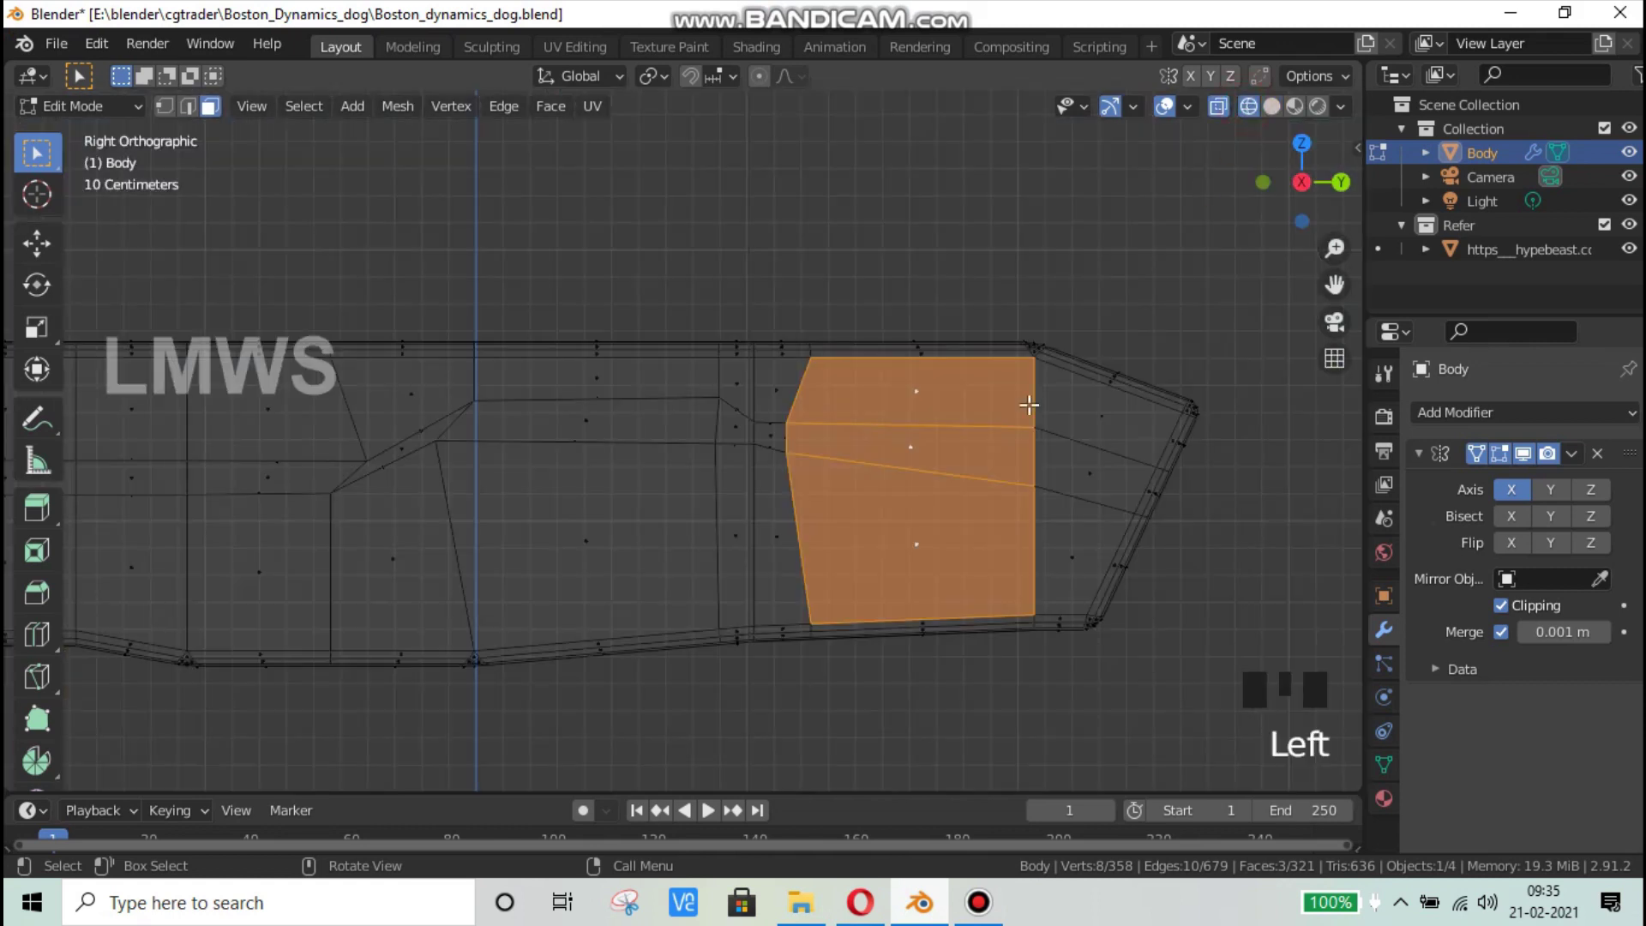
left_click(1207, 102)
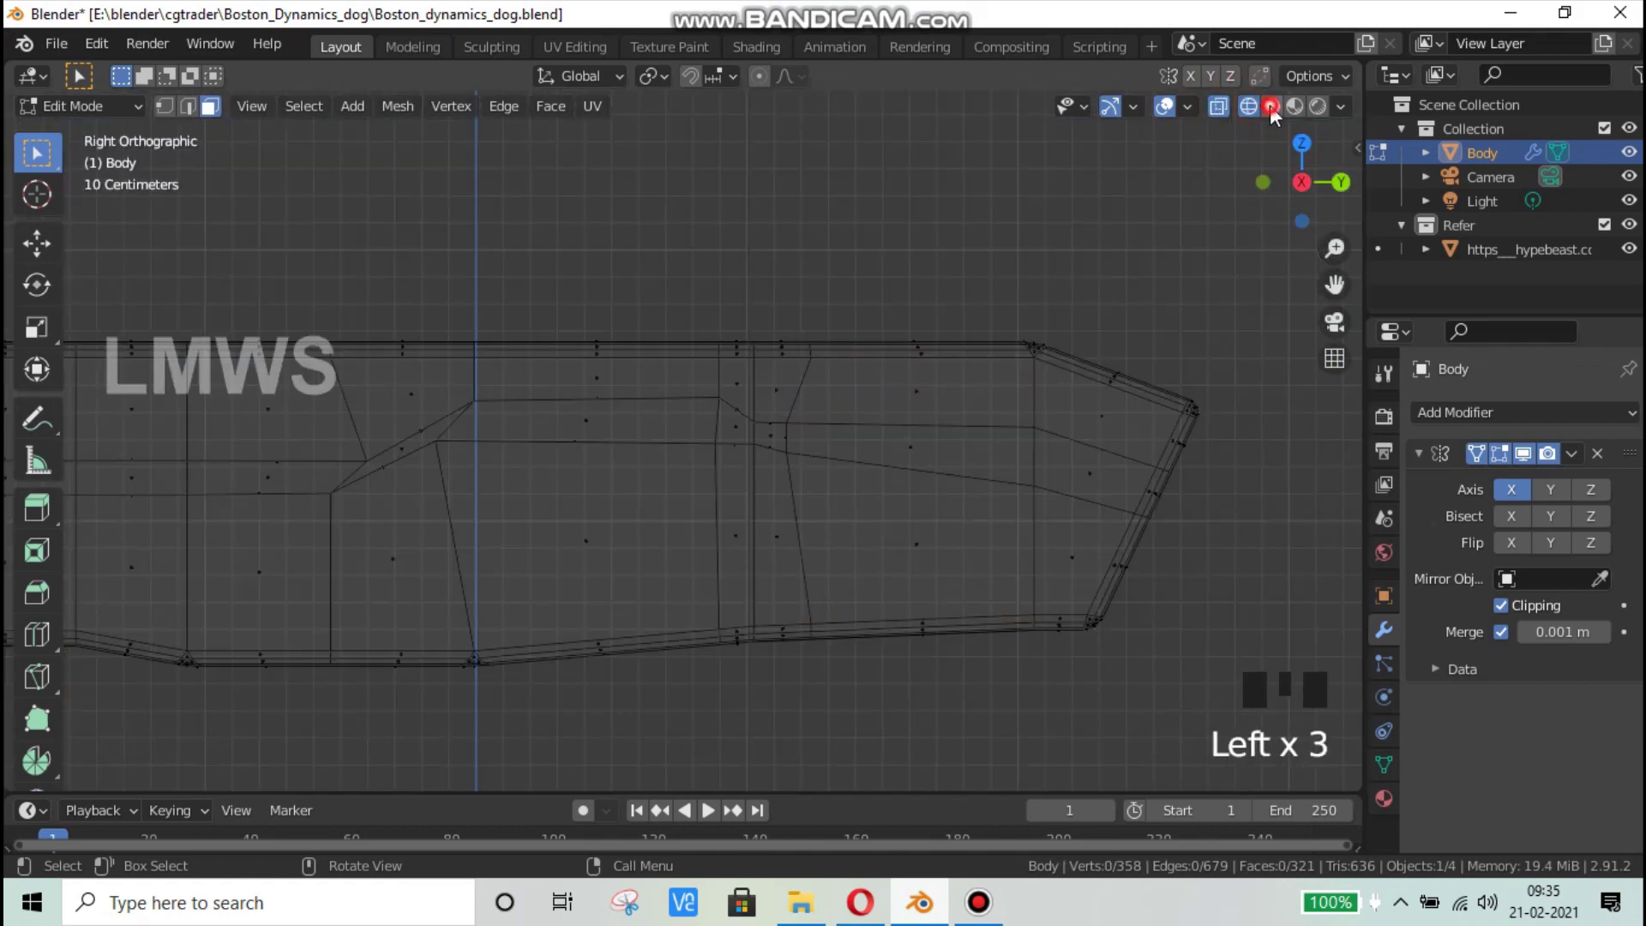
left_click(1272, 106)
left_click(1218, 106)
scroll(995, 420, "up", 2)
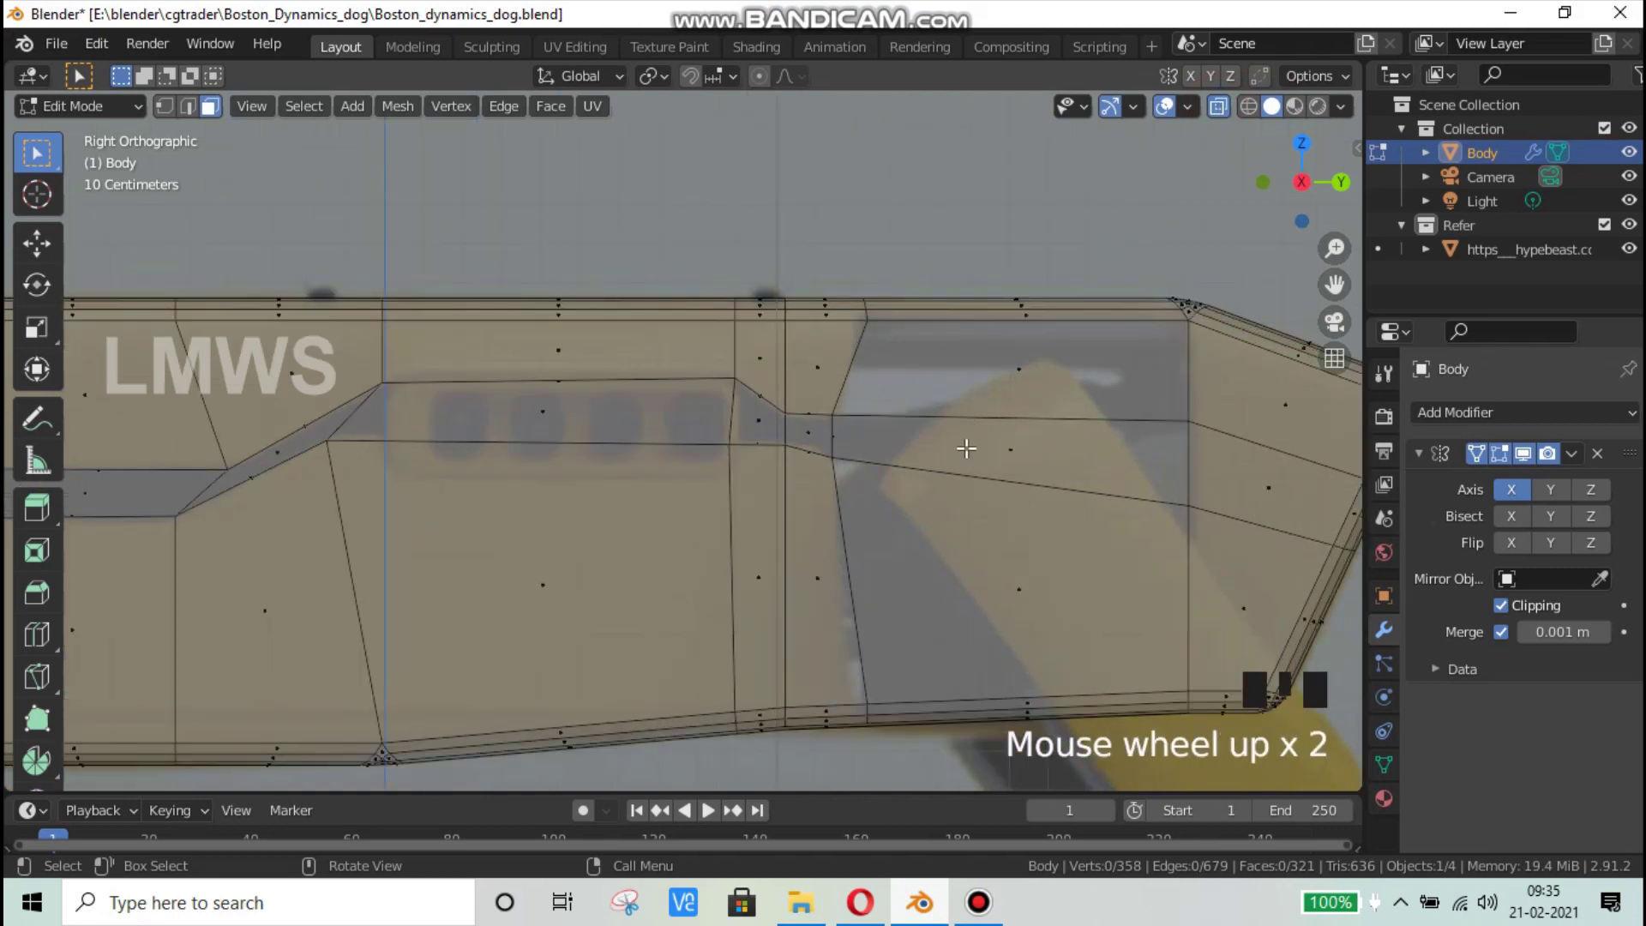
scroll(979, 443, "down", 2)
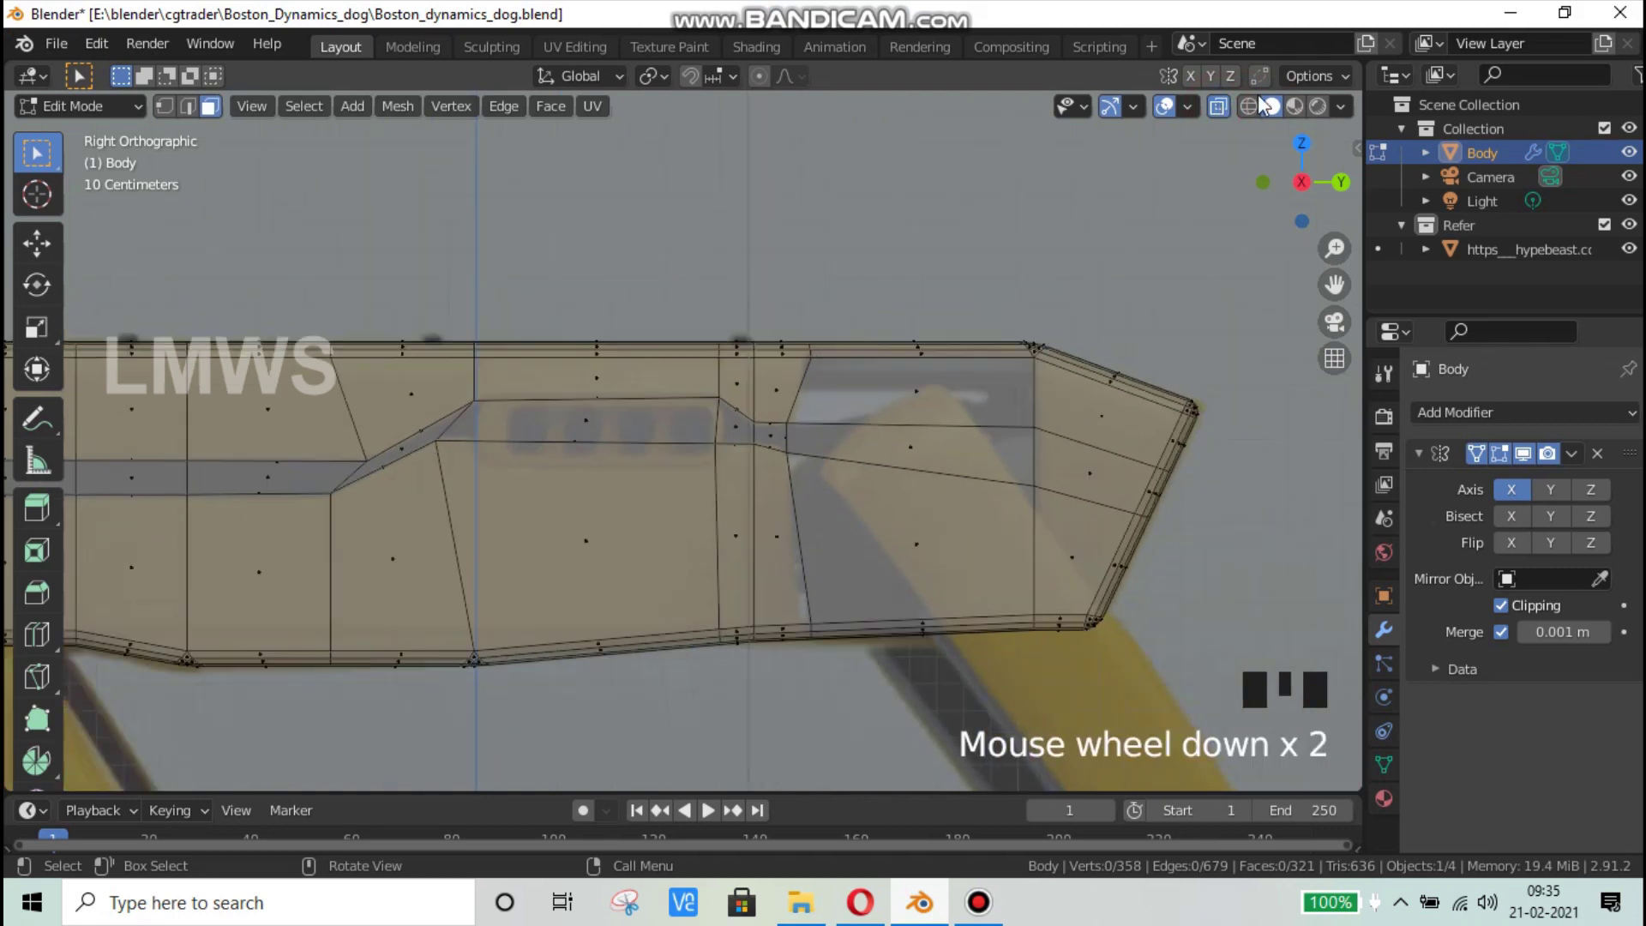
left_click(1218, 108)
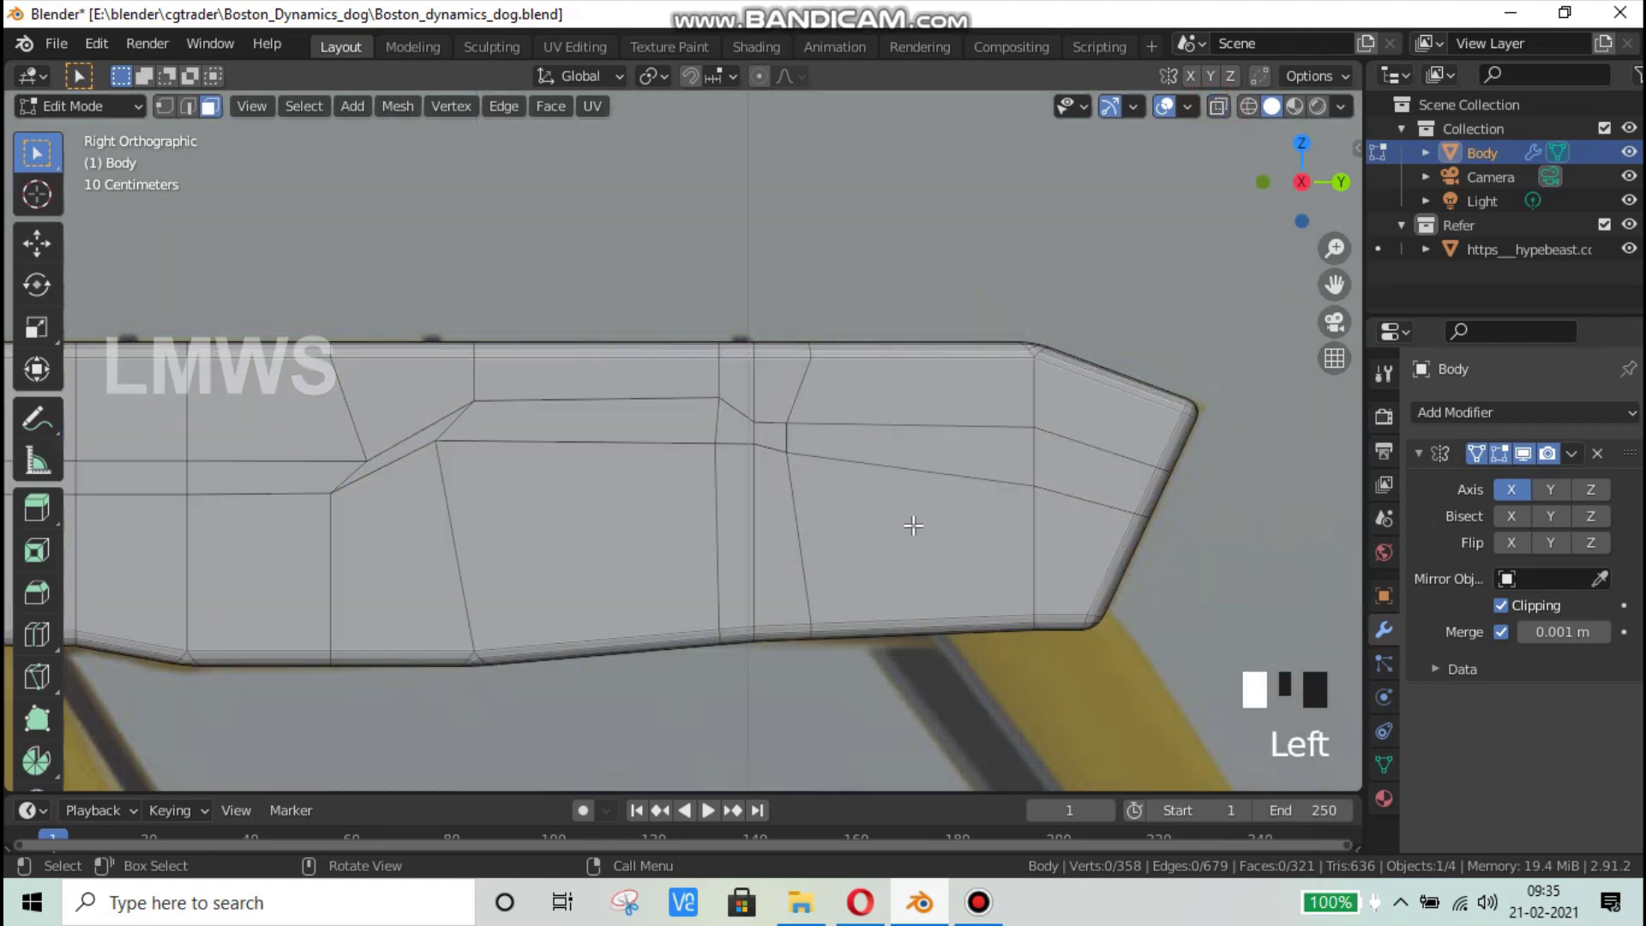
scroll(805, 412, "down", 2)
Step: Extrude the three side faces near the +Y end, scale them slightly smaller, and extrude them a little into the body
left_click_drag(810, 420, 986, 541)
middle_click_drag(986, 540, 1176, 691)
key("e")
key("s")
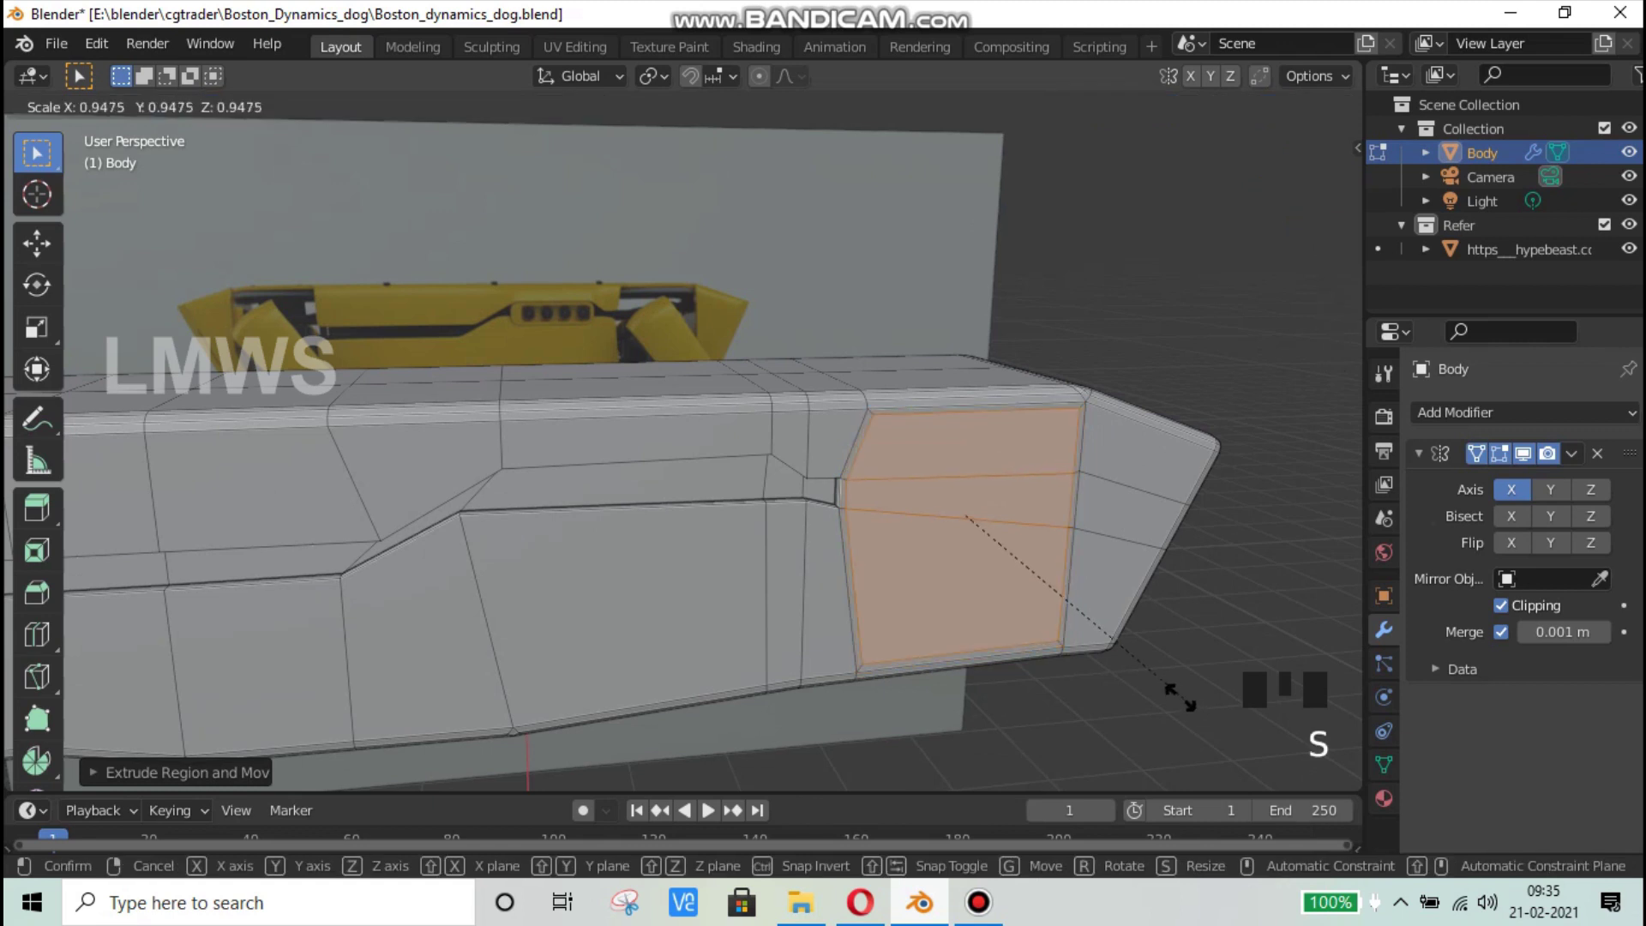
left_click(1173, 693)
key("e")
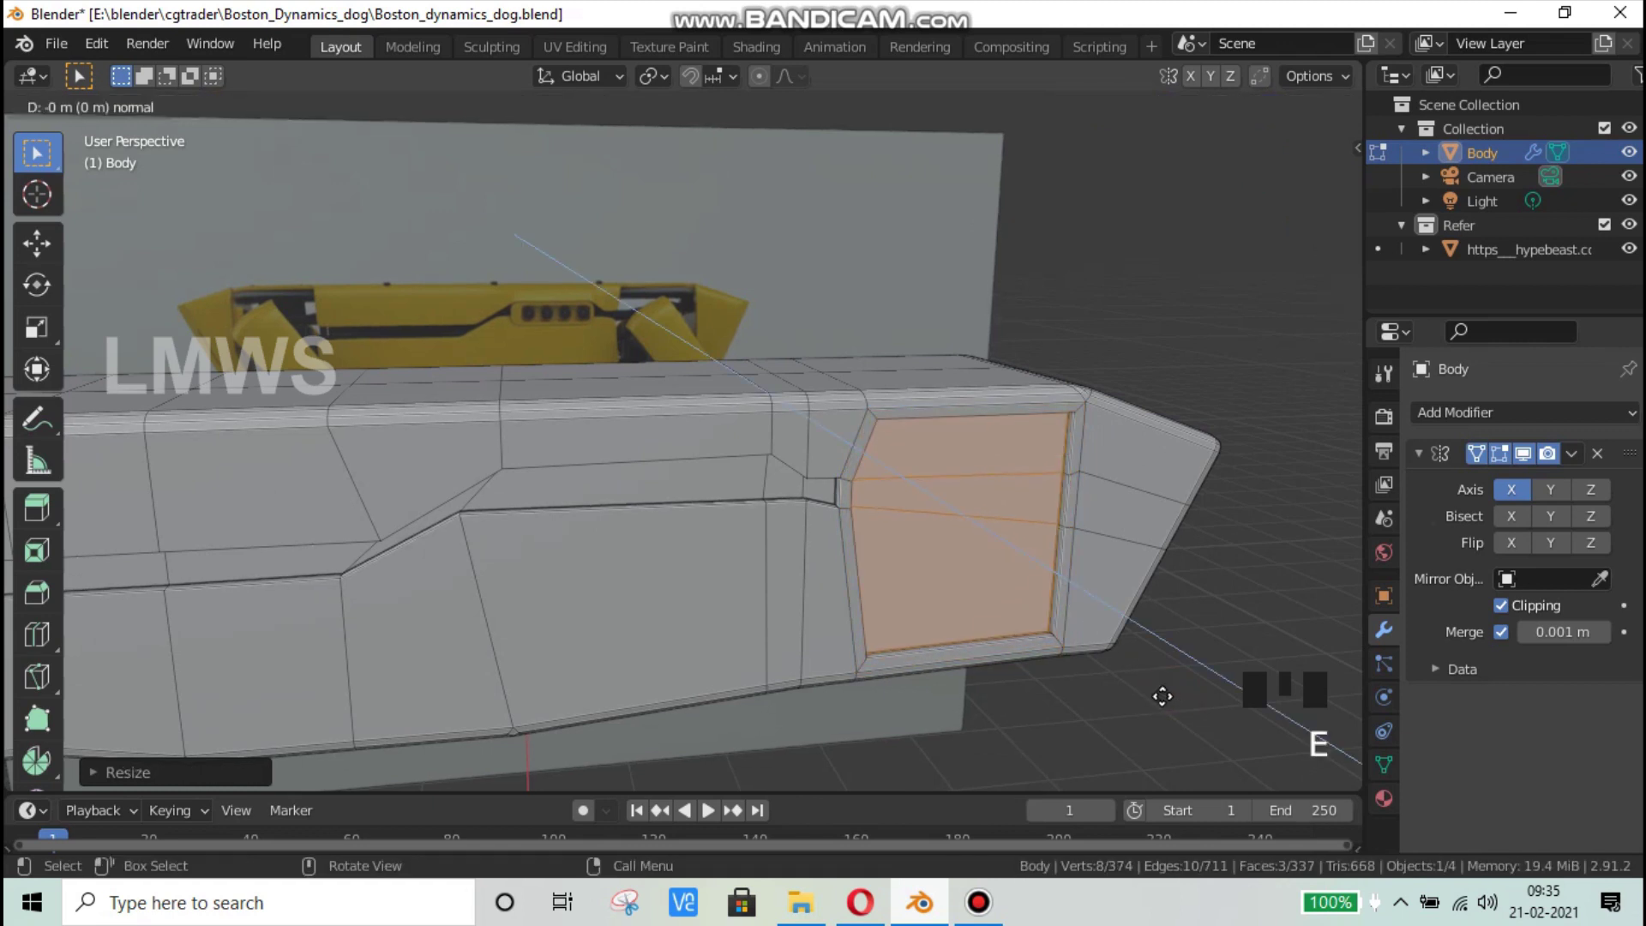
right_click(1156, 696)
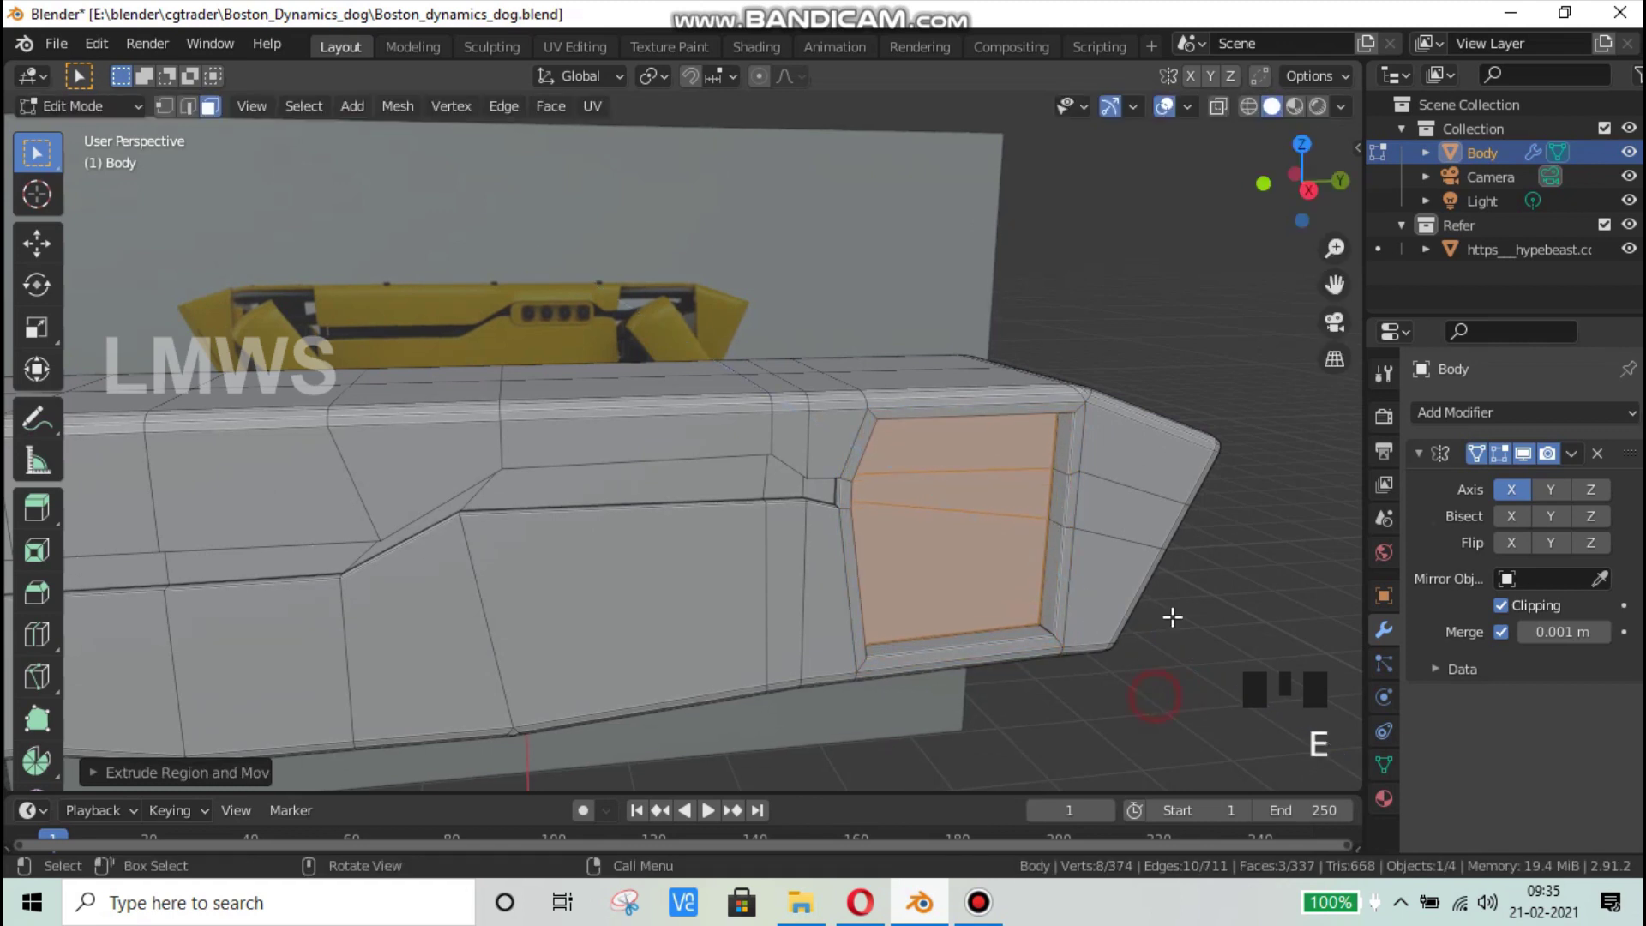
Step: Delete the recessed faces to open the side near the +Y end and save the file
scroll(1219, 529, "down", 4)
key("x")
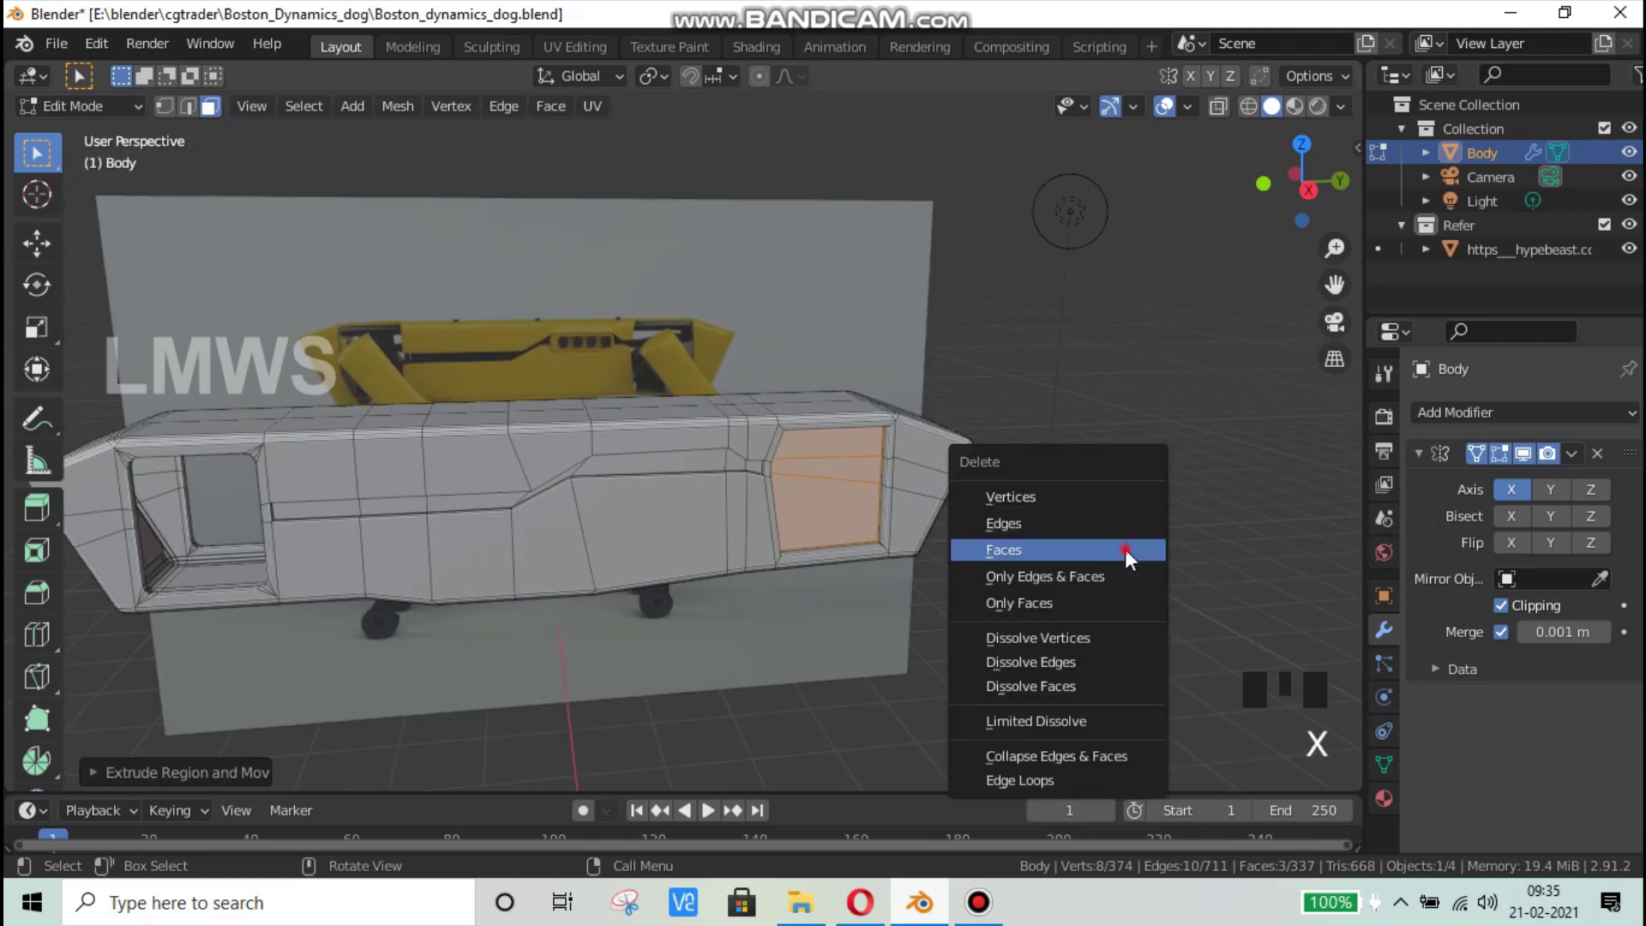
left_click(1125, 549)
scroll(1089, 548, "up", 5)
middle_click_drag(1235, 589, 178, 98, "shift")
key("ctrl+s")
Step: Bevel the four corner edges of the new side opening with 3 segments
left_click(188, 105)
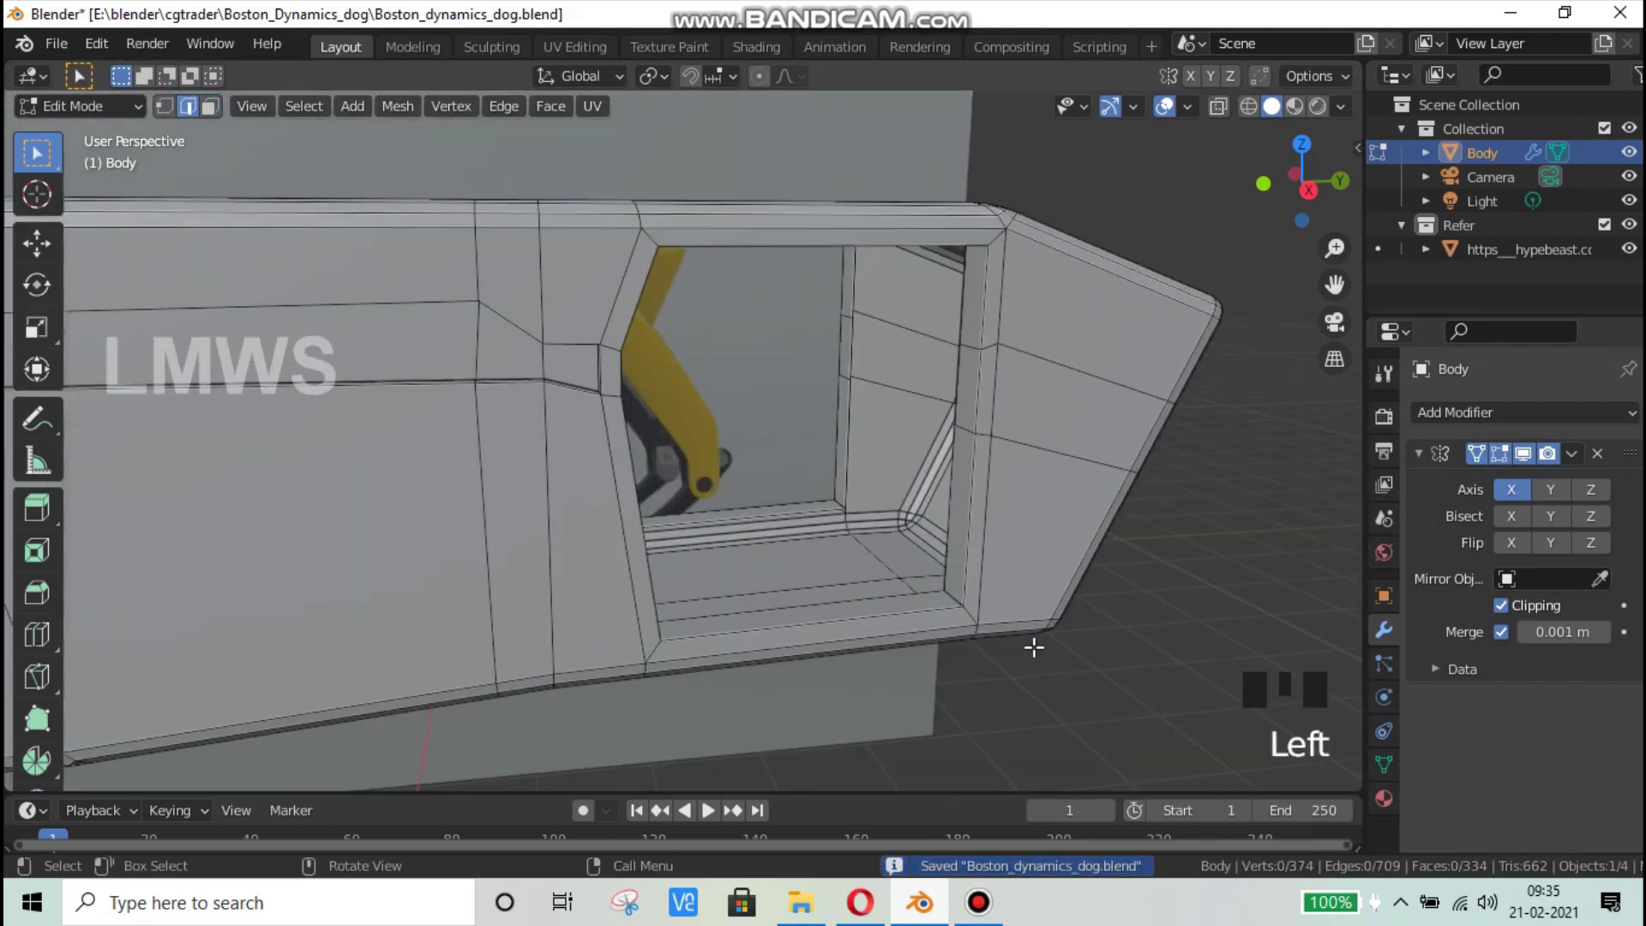
scroll(1034, 565, "up", 4)
scroll(1093, 656, "down", 2)
left_click(1119, 690)
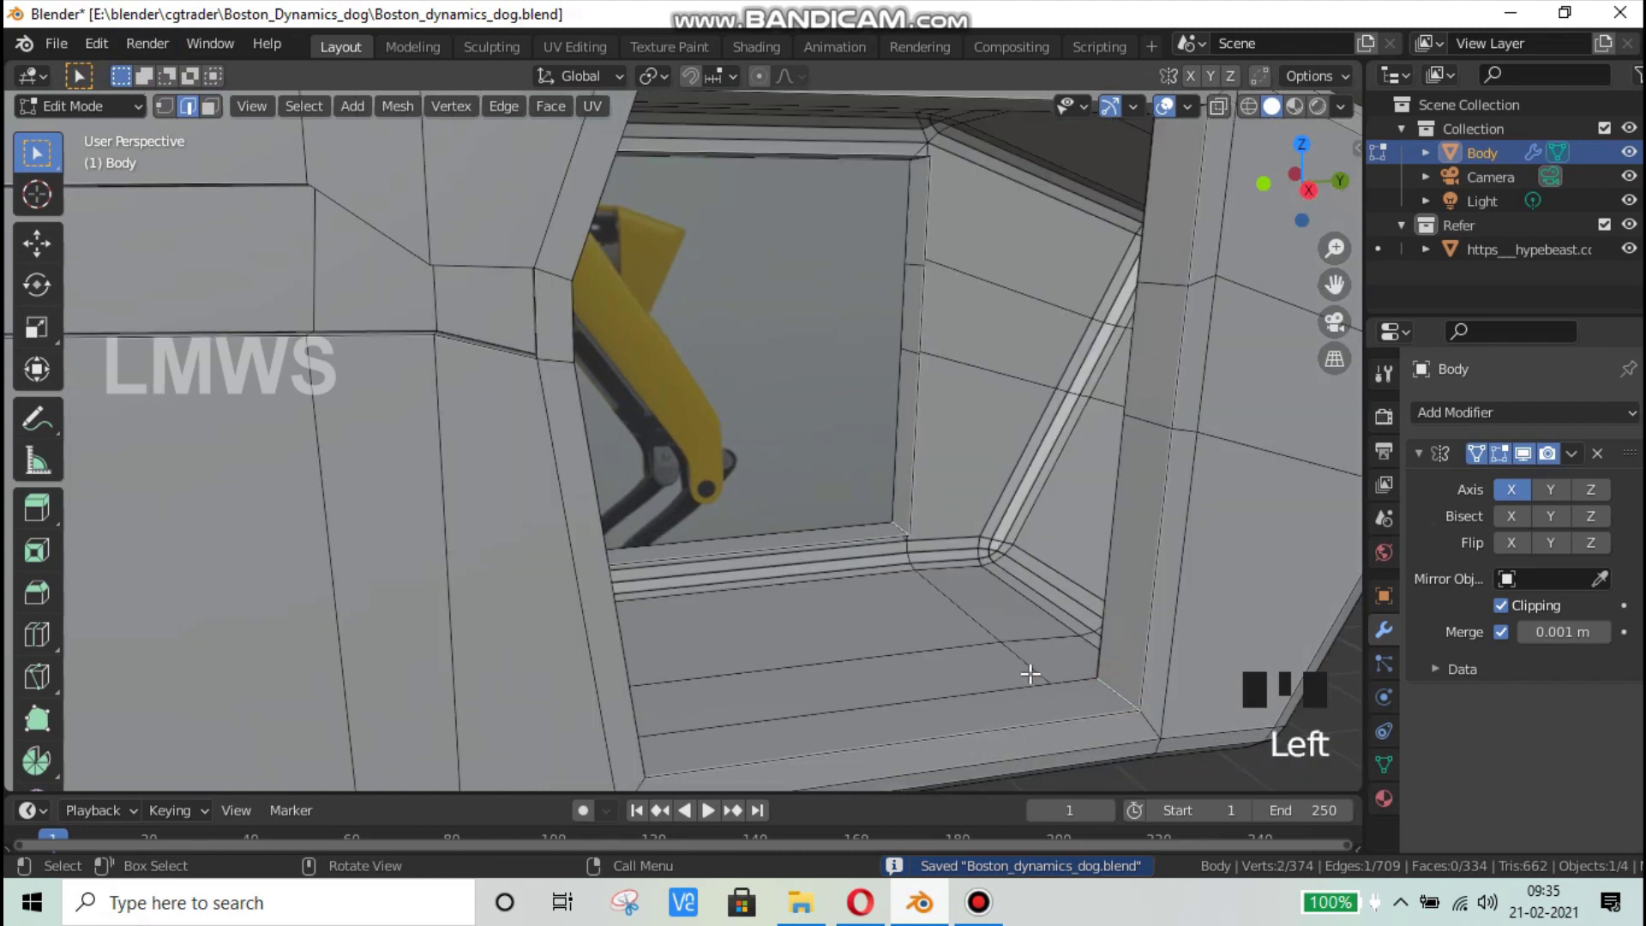
middle_click_drag(1031, 674, 494, 571)
left_click(522, 306, "shift")
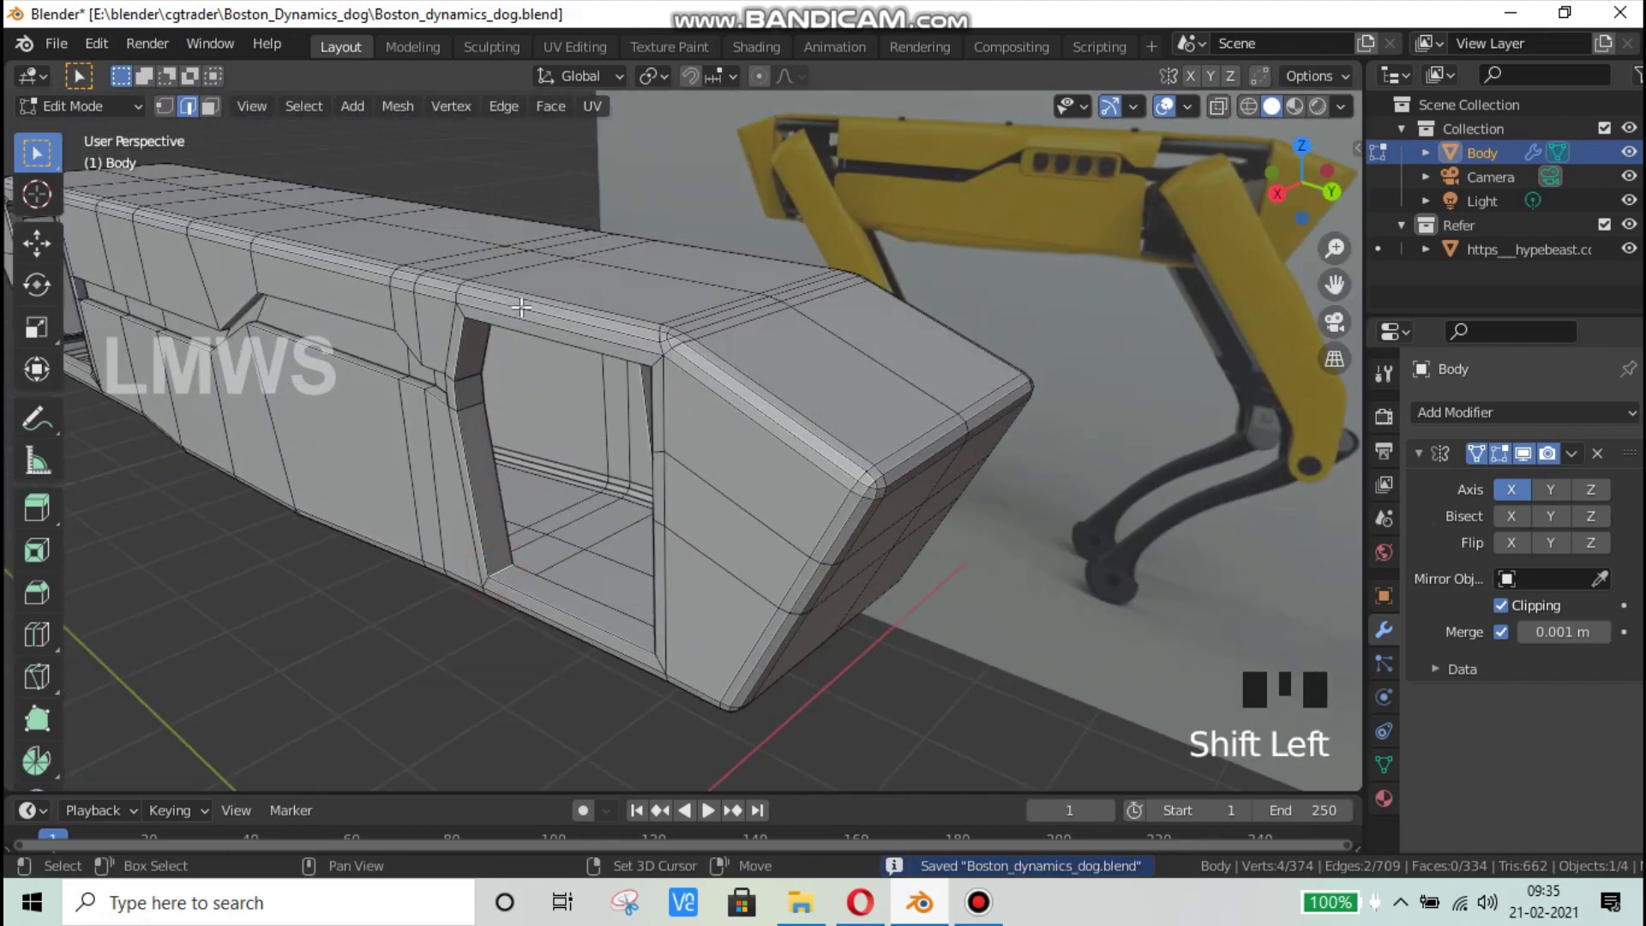
middle_click_drag(522, 306, 511, 240)
left_click(506, 236, "shift")
middle_click_drag(747, 285, 933, 273)
left_click(933, 272, "shift")
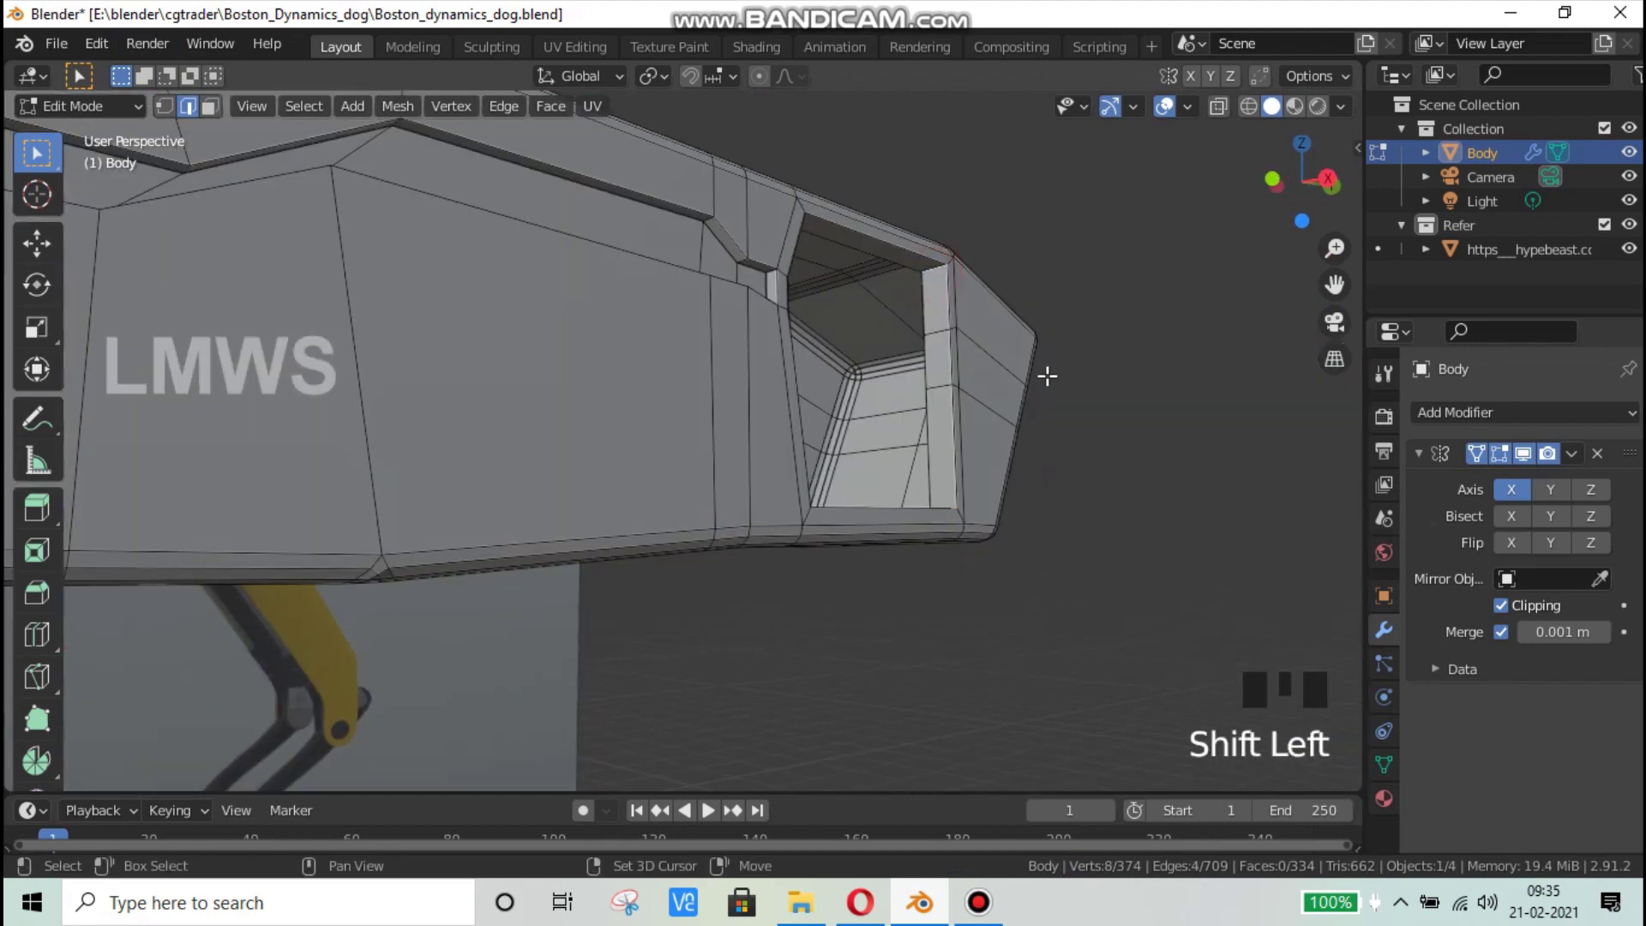
middle_click_drag(1047, 376, 984, 392)
scroll(943, 404, "down", 5)
scroll(858, 424, "up", 3)
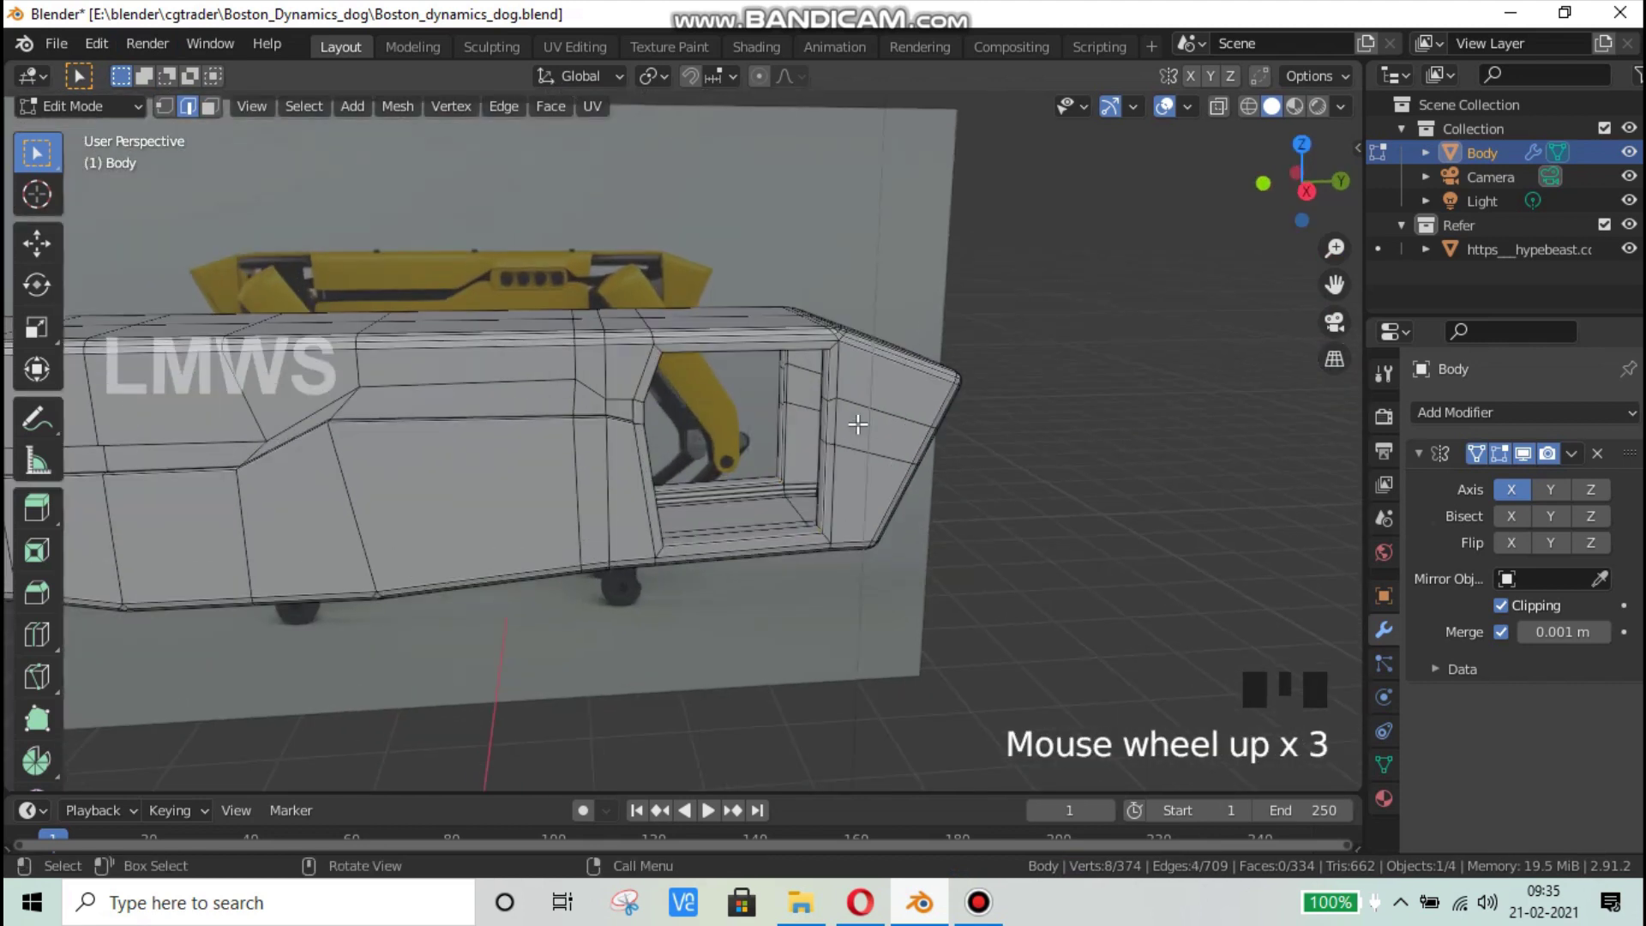
scroll(1128, 541, "up", 4)
key("ctrl+b")
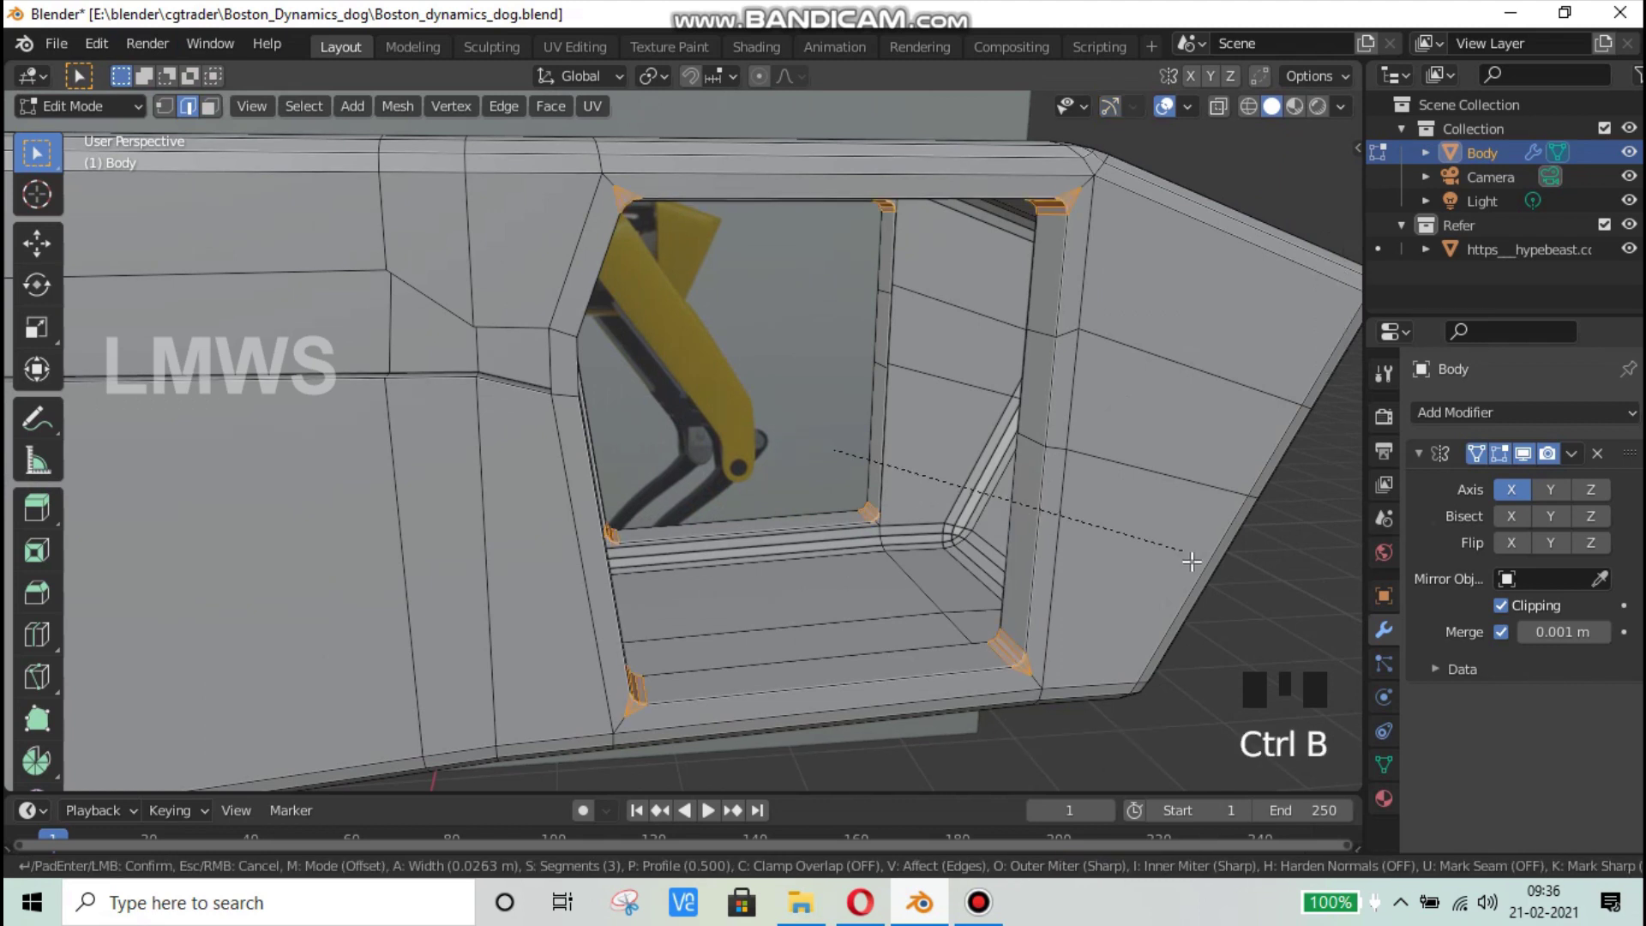
left_click(1193, 563)
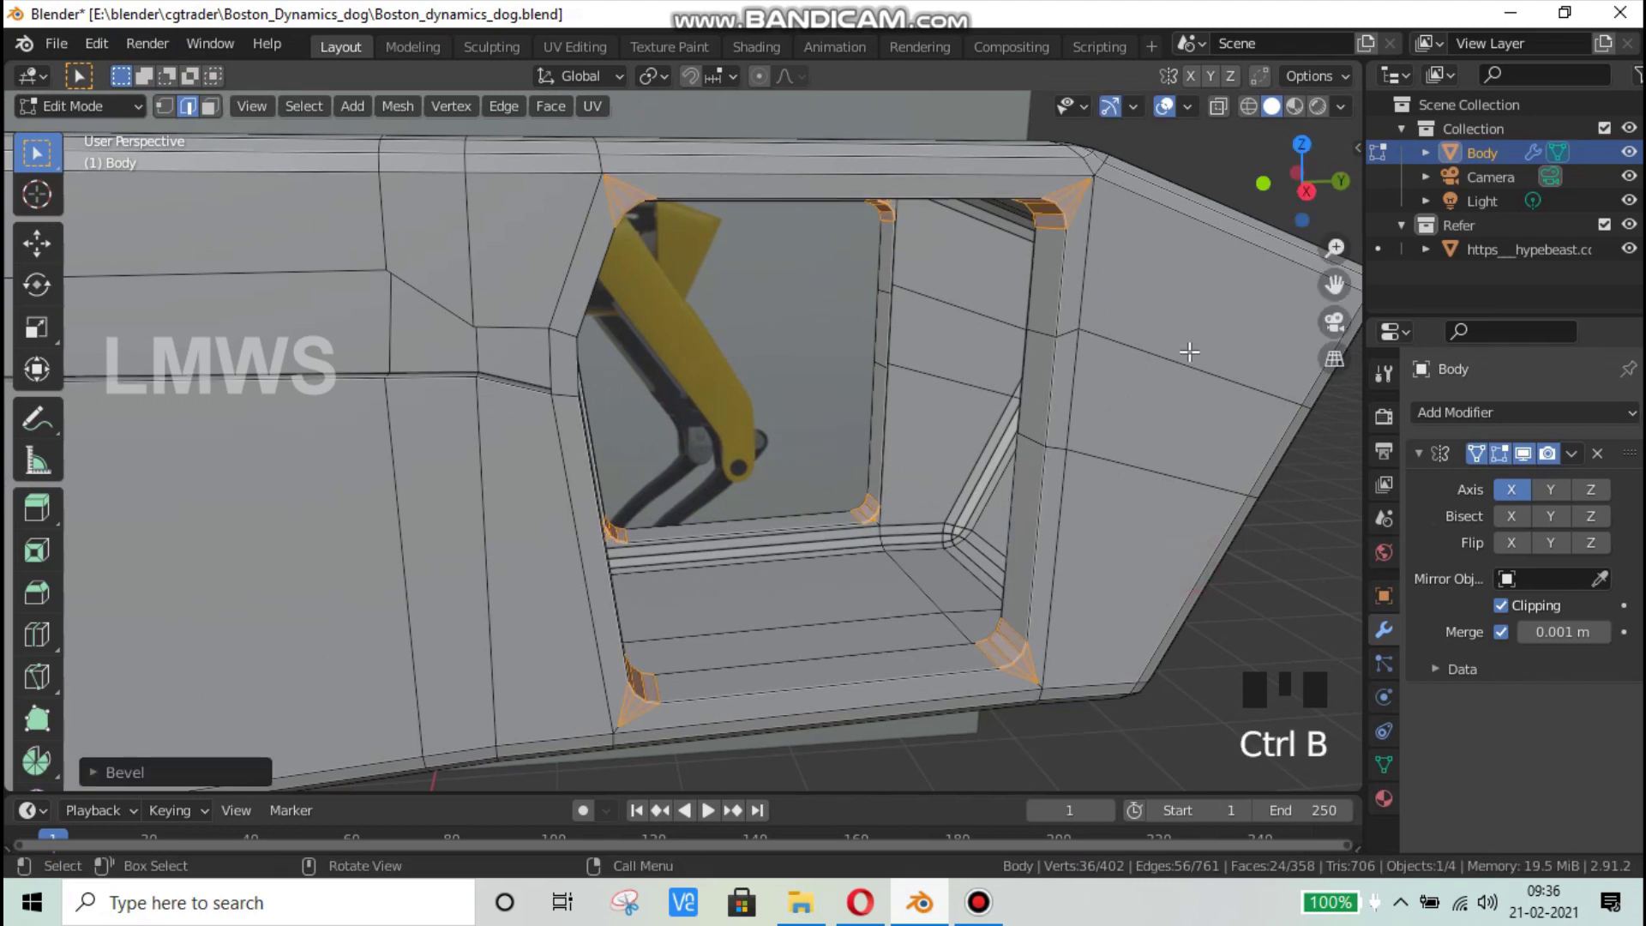
Step: Clear the selection, save the file, and switch to Object Mode to view the whole body
key("alt+a")
key("ctrl+s")
key("Tab")
scroll(540, 404, "down", 7)
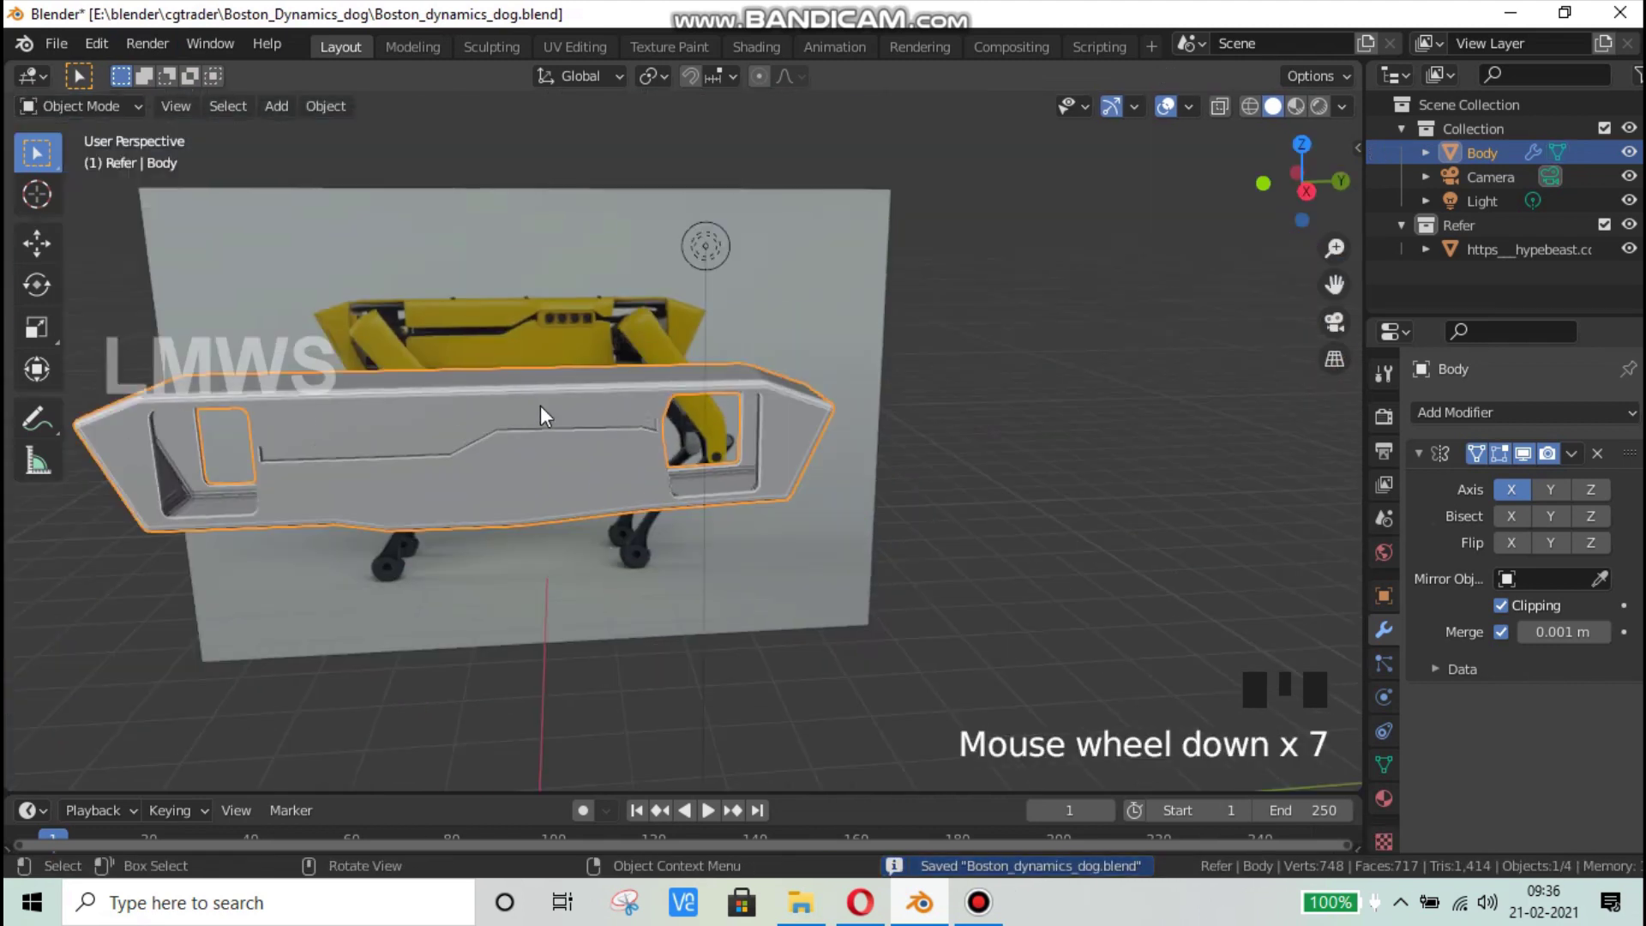
mouse_move(624, 403)
middle_mouse_down()
mouse_move(655, 411)
mouse_move(619, 380)
mouse_move(615, 422)
middle_mouse_up()
scroll(585, 446, "up", 4)
middle_click_drag(542, 463, 815, 493, "shift")
Step: Switch to the Opera browser and examine the Boston Dynamics reference photos for the robot's side and front details
left_click(860, 902)
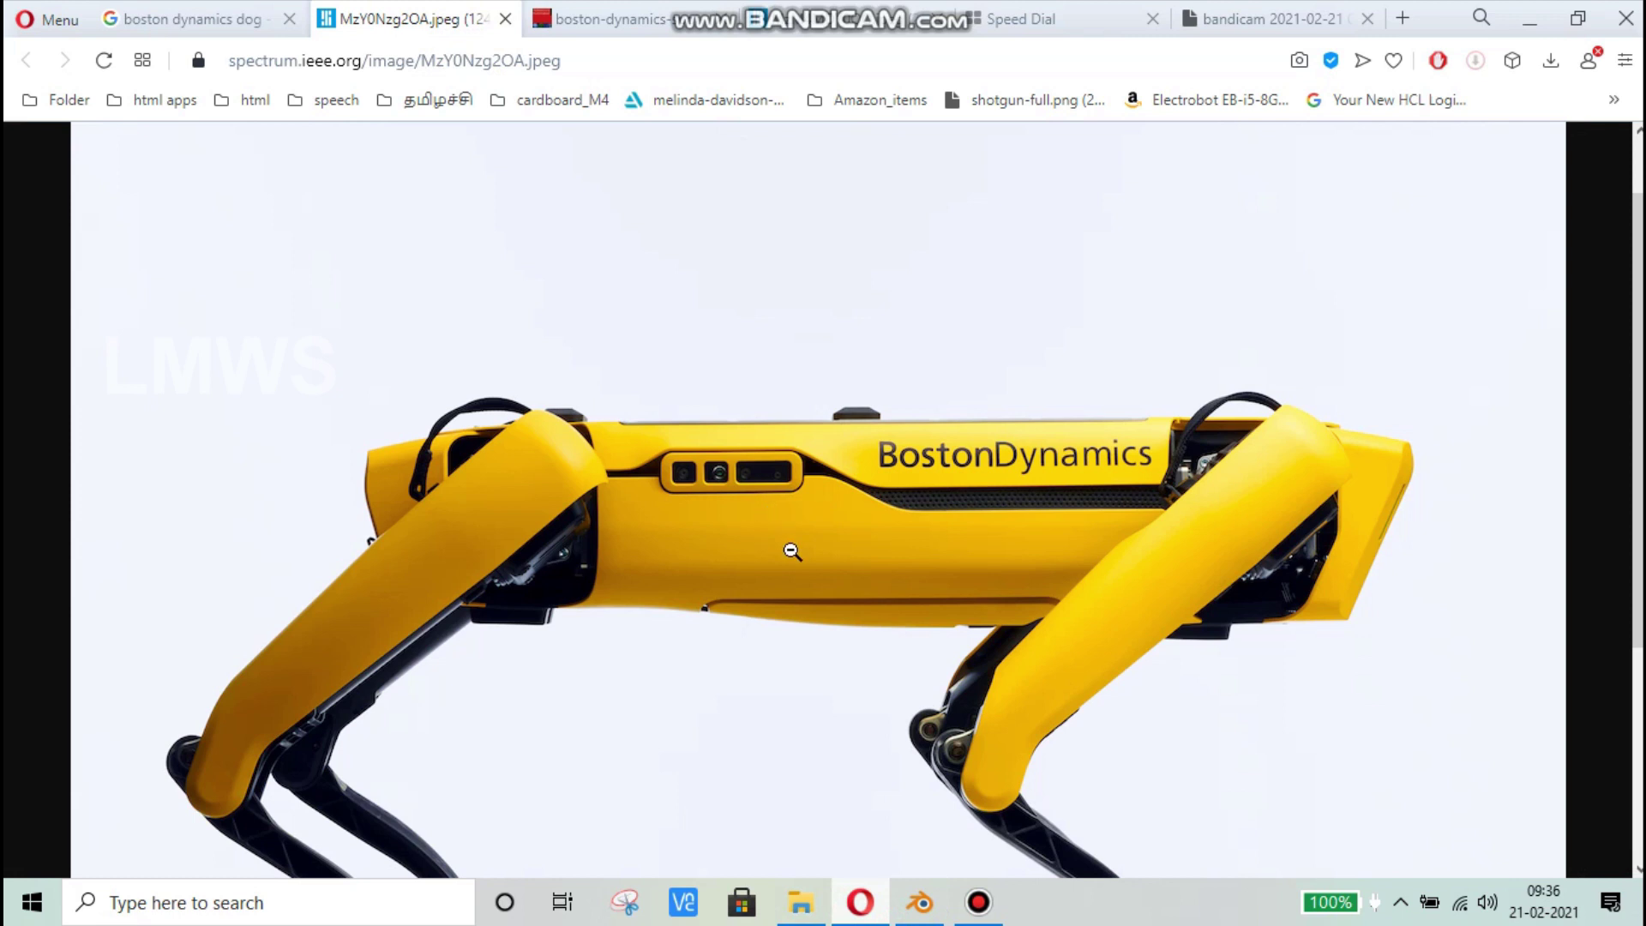
left_click(600, 19)
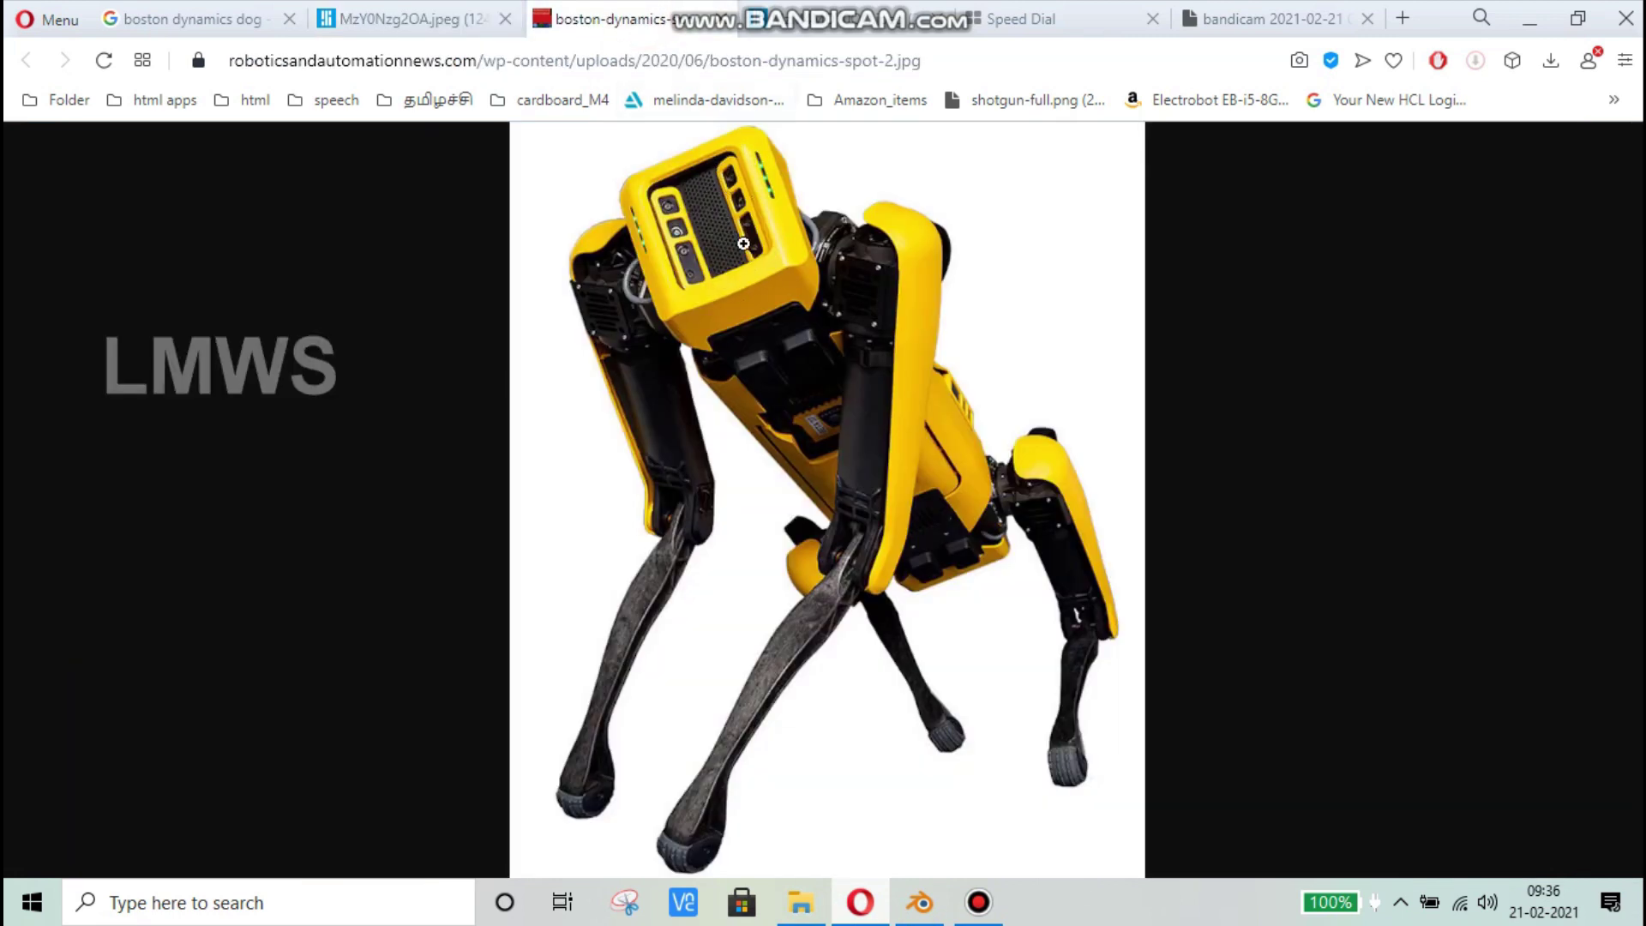
left_click(808, 22)
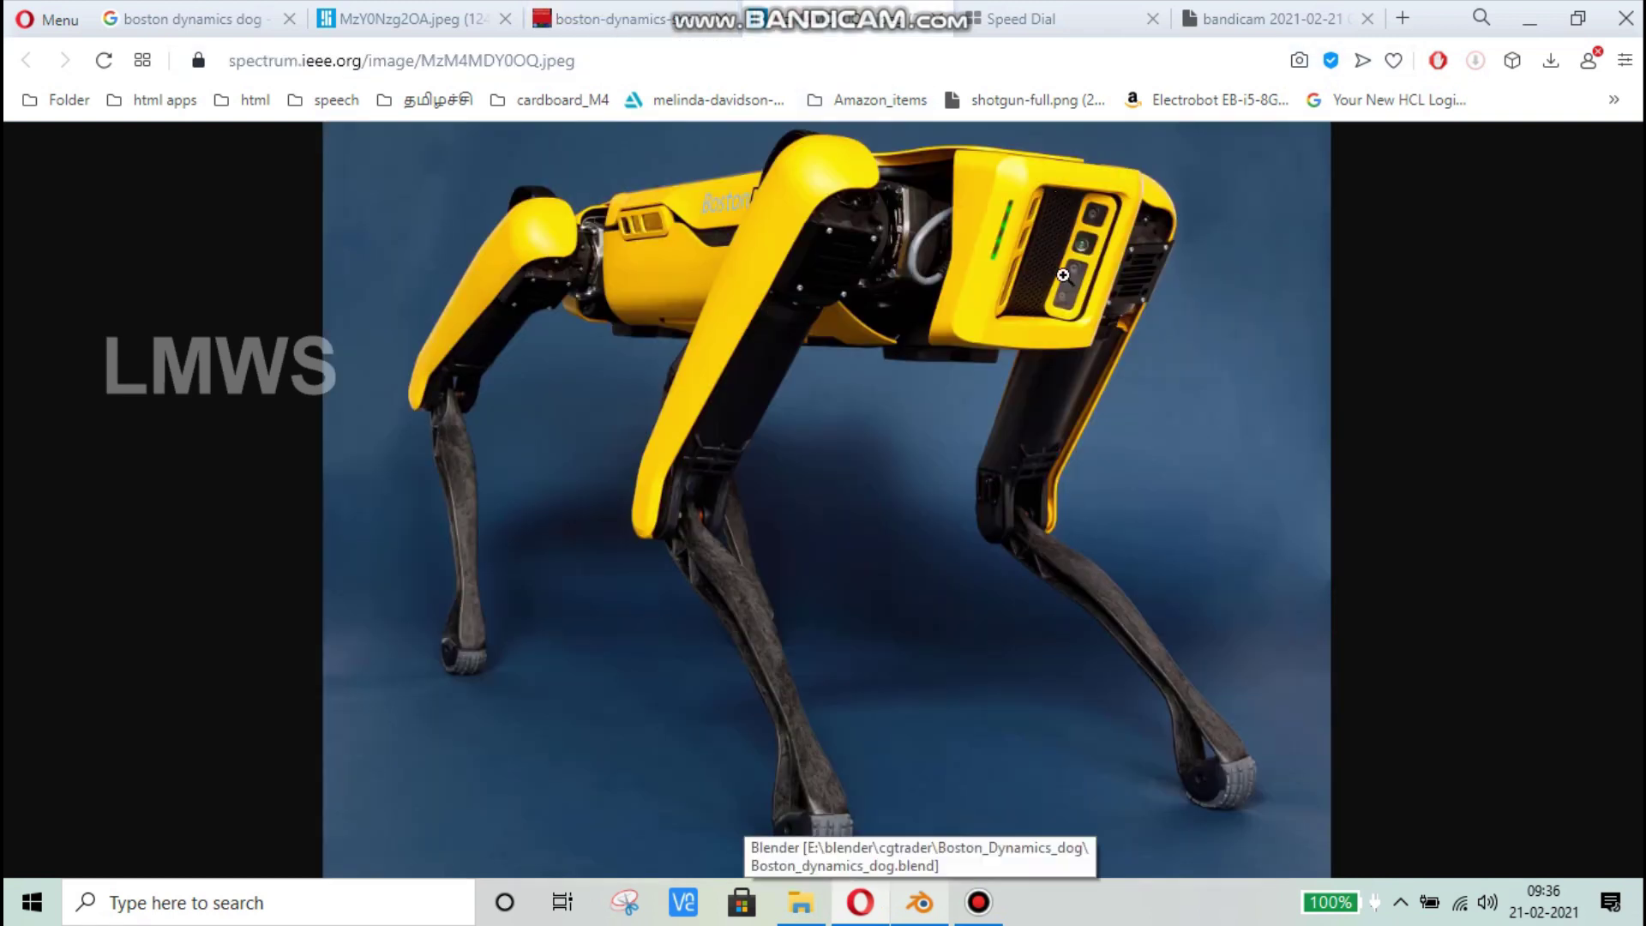
Step: Switch back to Blender, enter Edit Mode on the body with nothing selected, and save the file
left_click(920, 902)
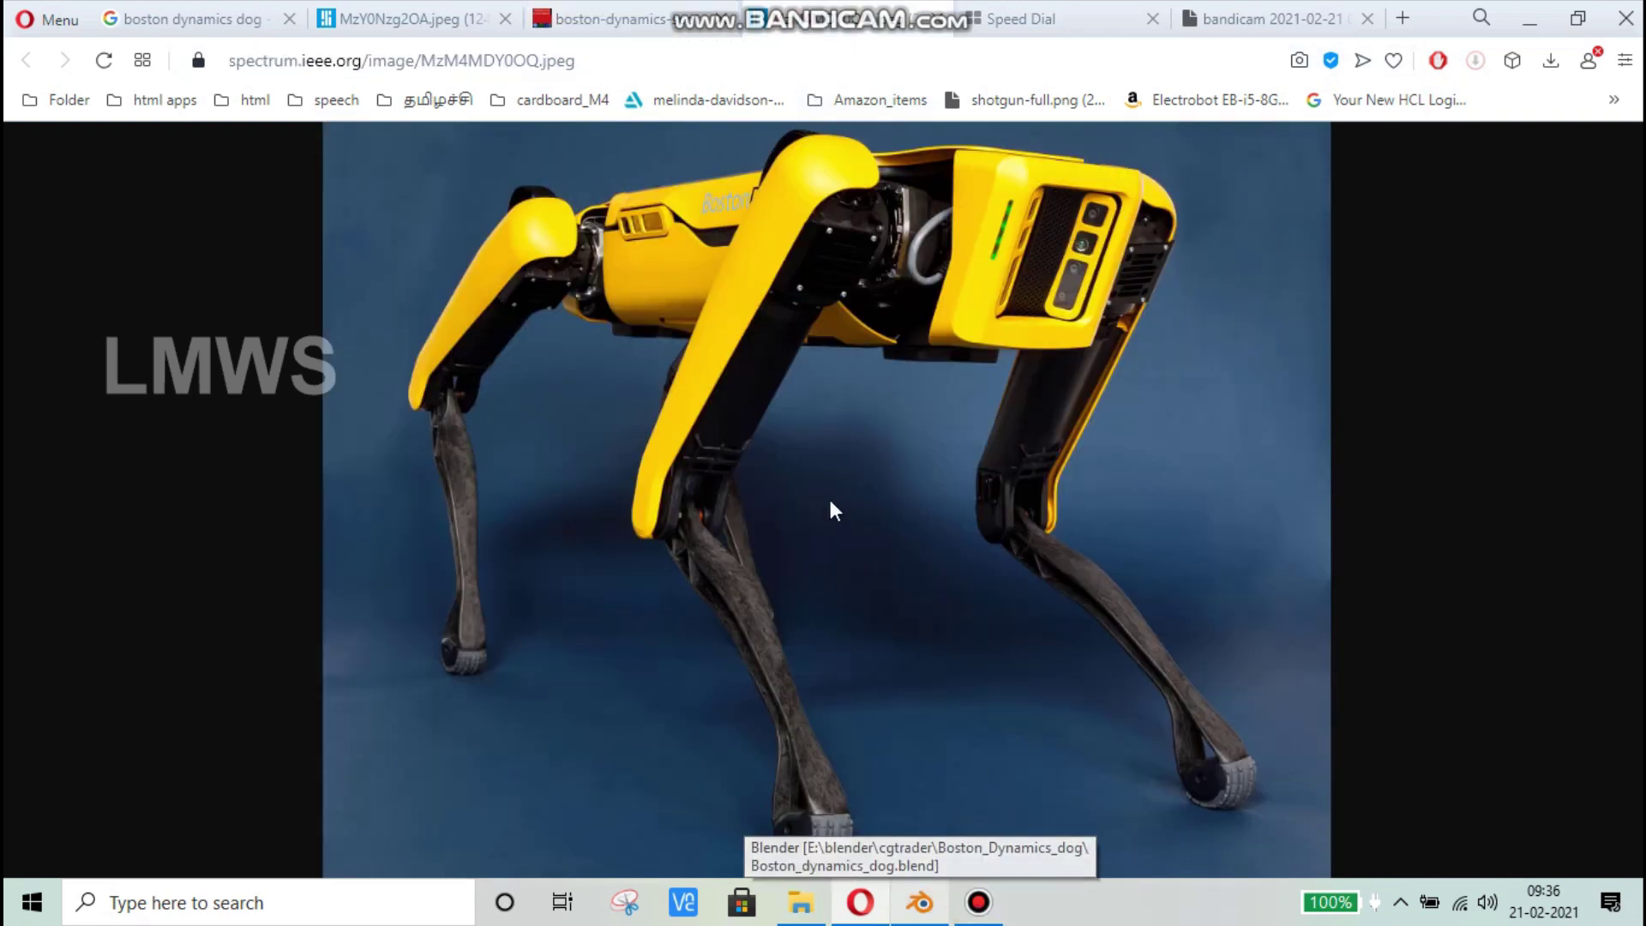
scroll(795, 499, "down", 5)
middle_click_drag(581, 455, 743, 362)
left_click(743, 362)
key("Tab")
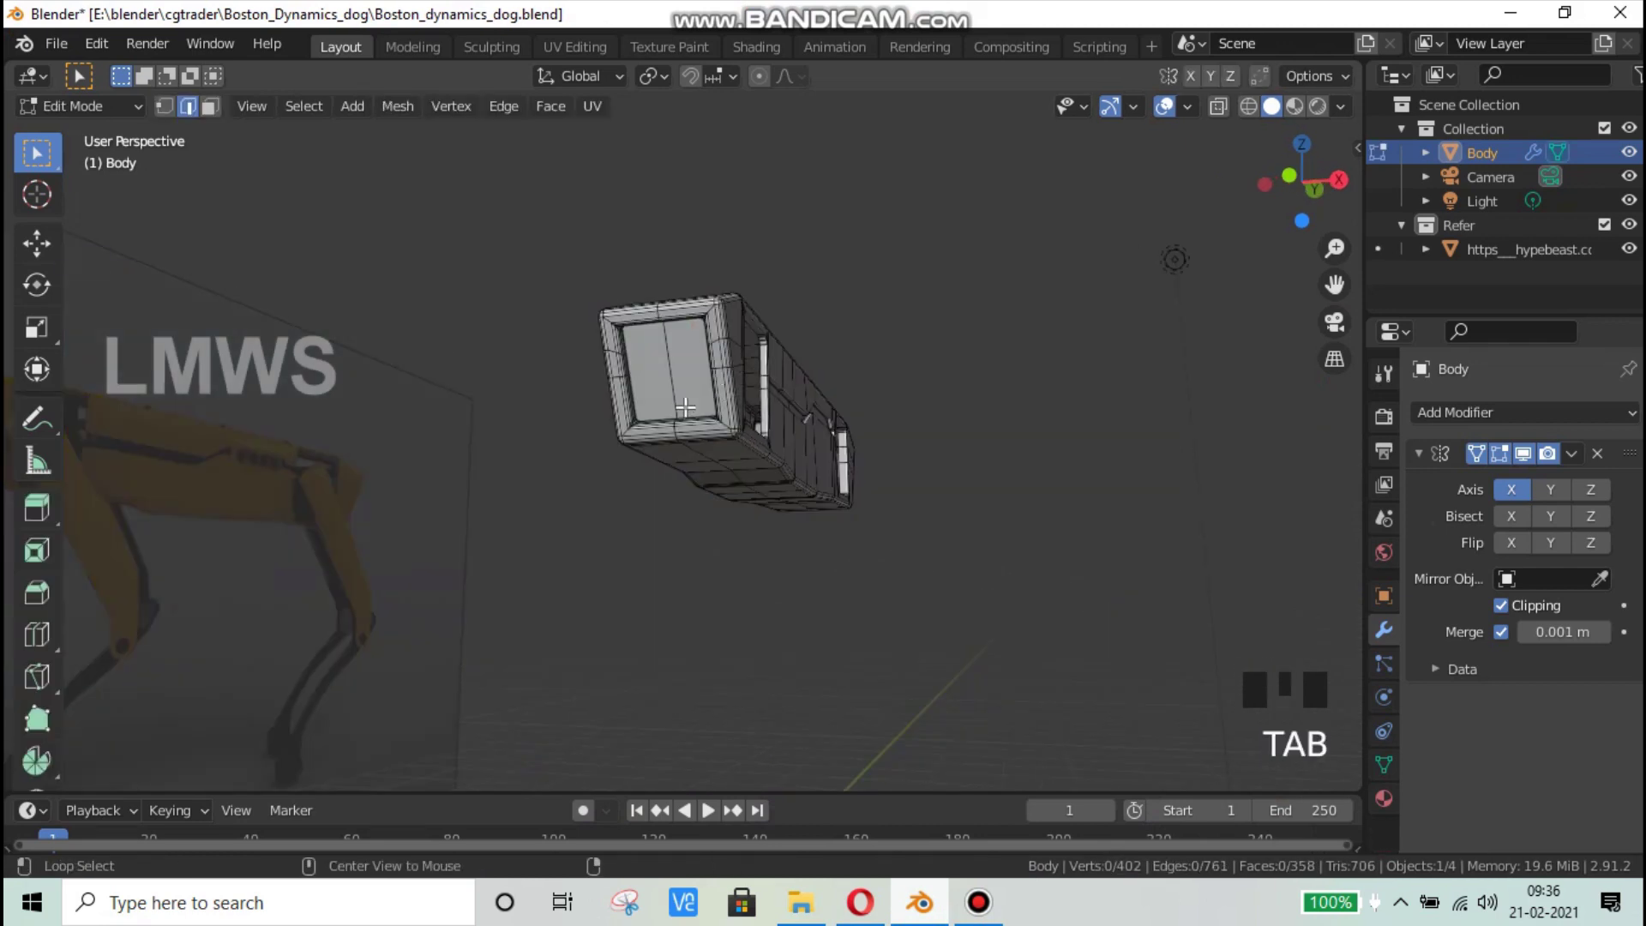
key("alt+a")
scroll(717, 526, "down", 5)
middle_click_drag(717, 526, 735, 618)
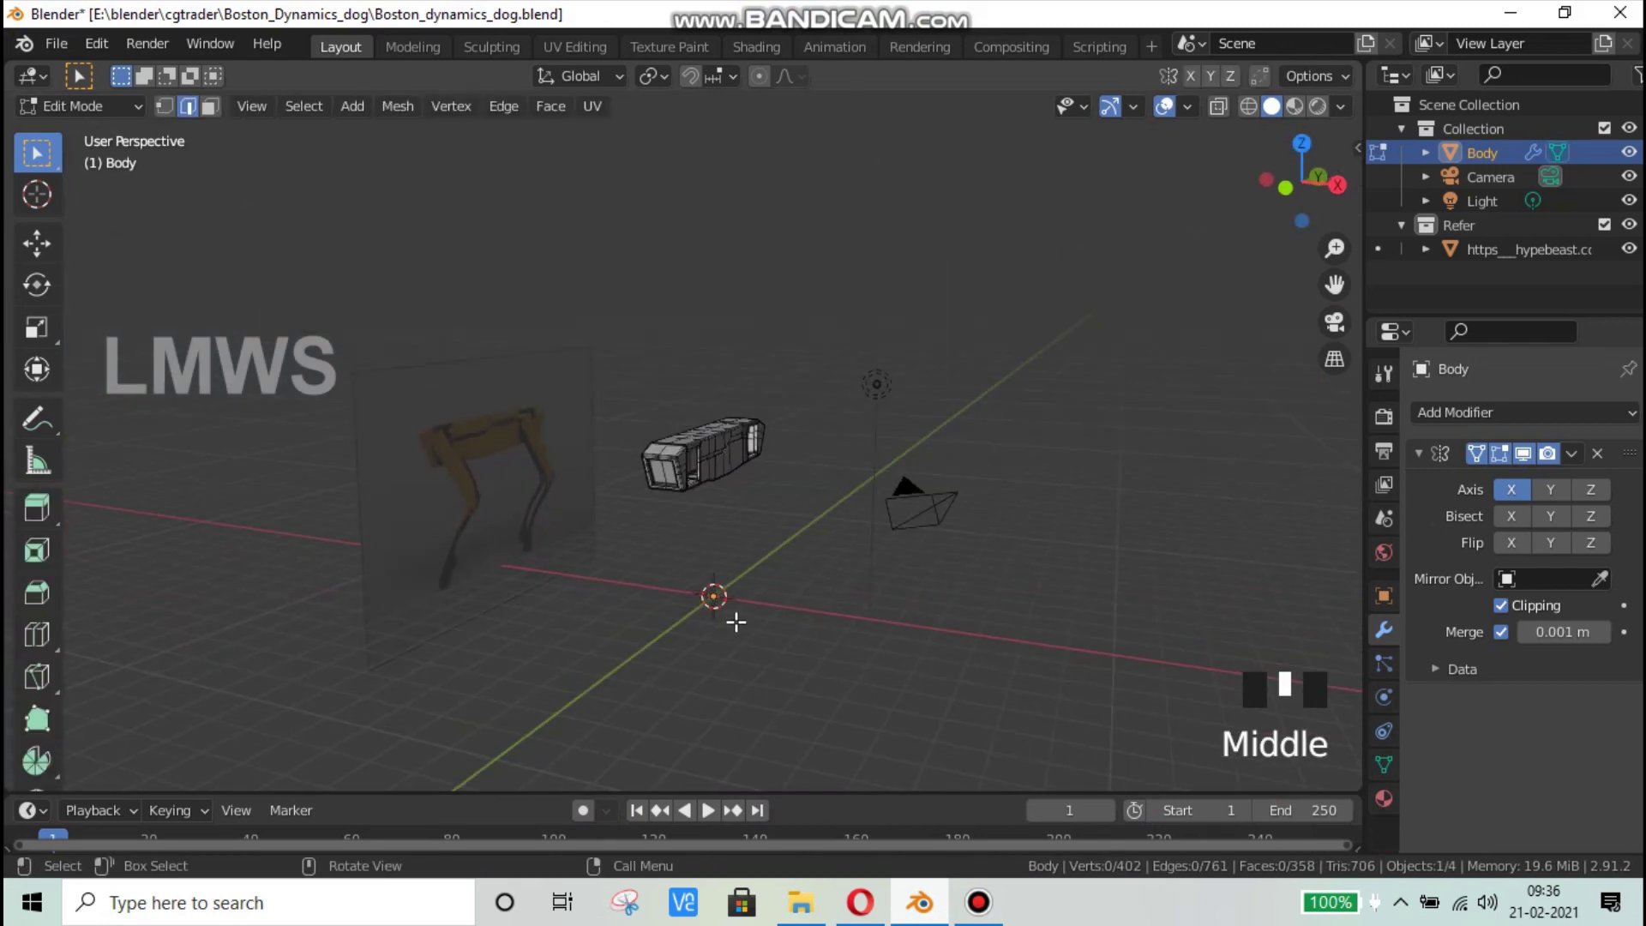
key("ctrl+s")
Step: Turn off the mirror modifier's viewport display and place the 3D cursor away from the world origin, on the body's +X side
left_click(36, 195)
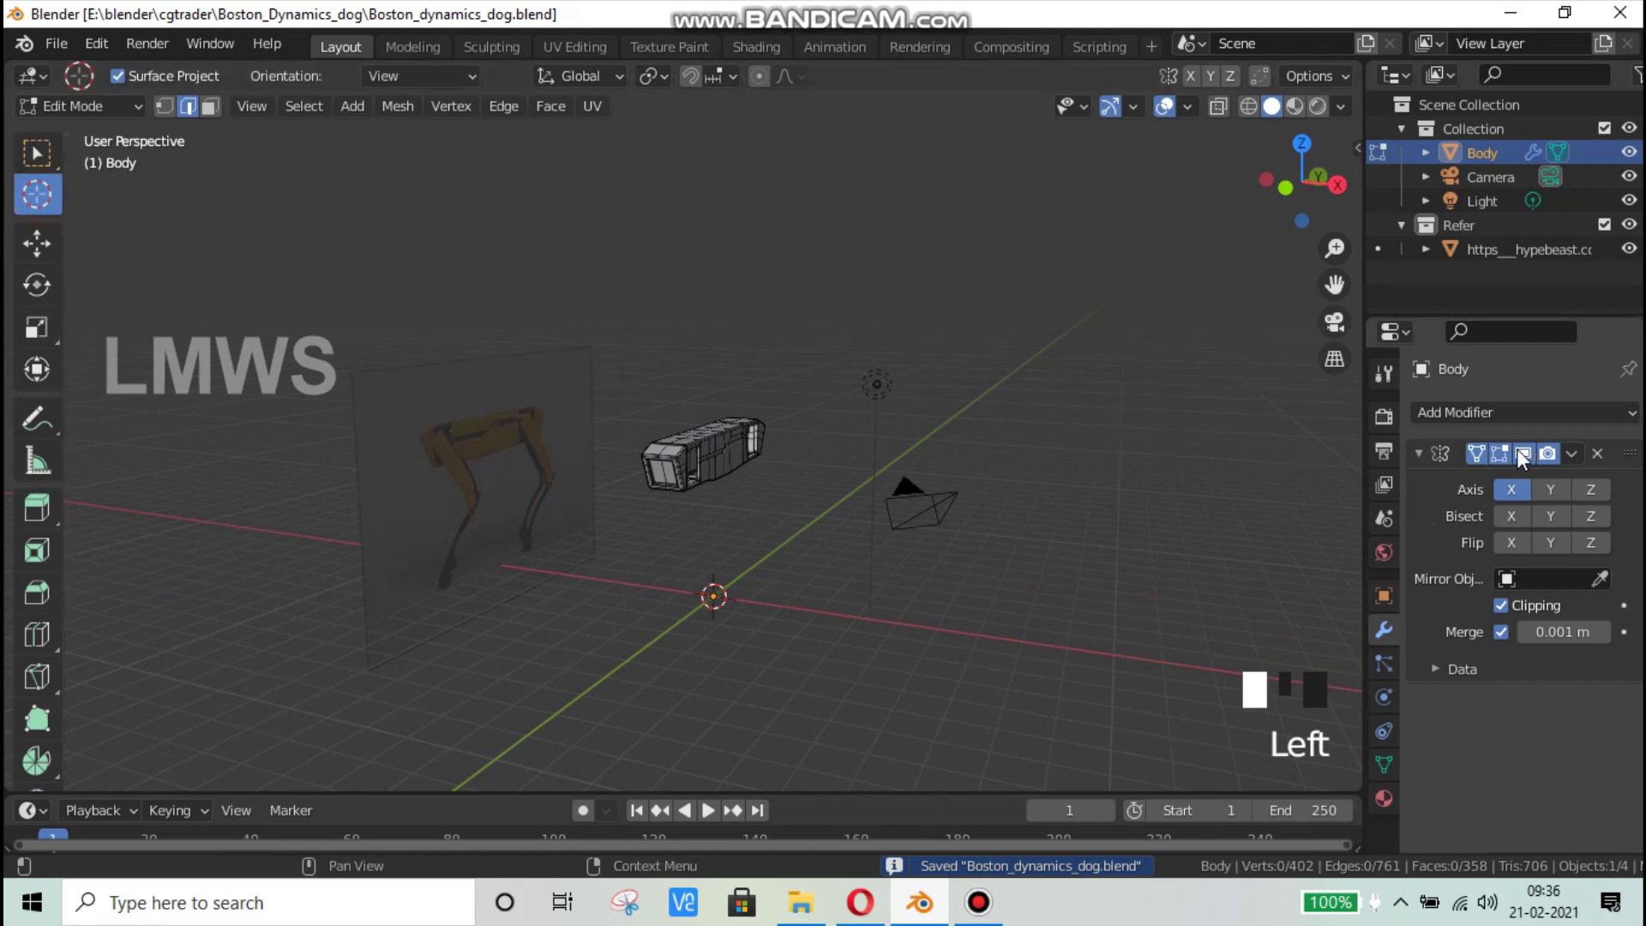
left_click(1524, 454)
left_click(1524, 455)
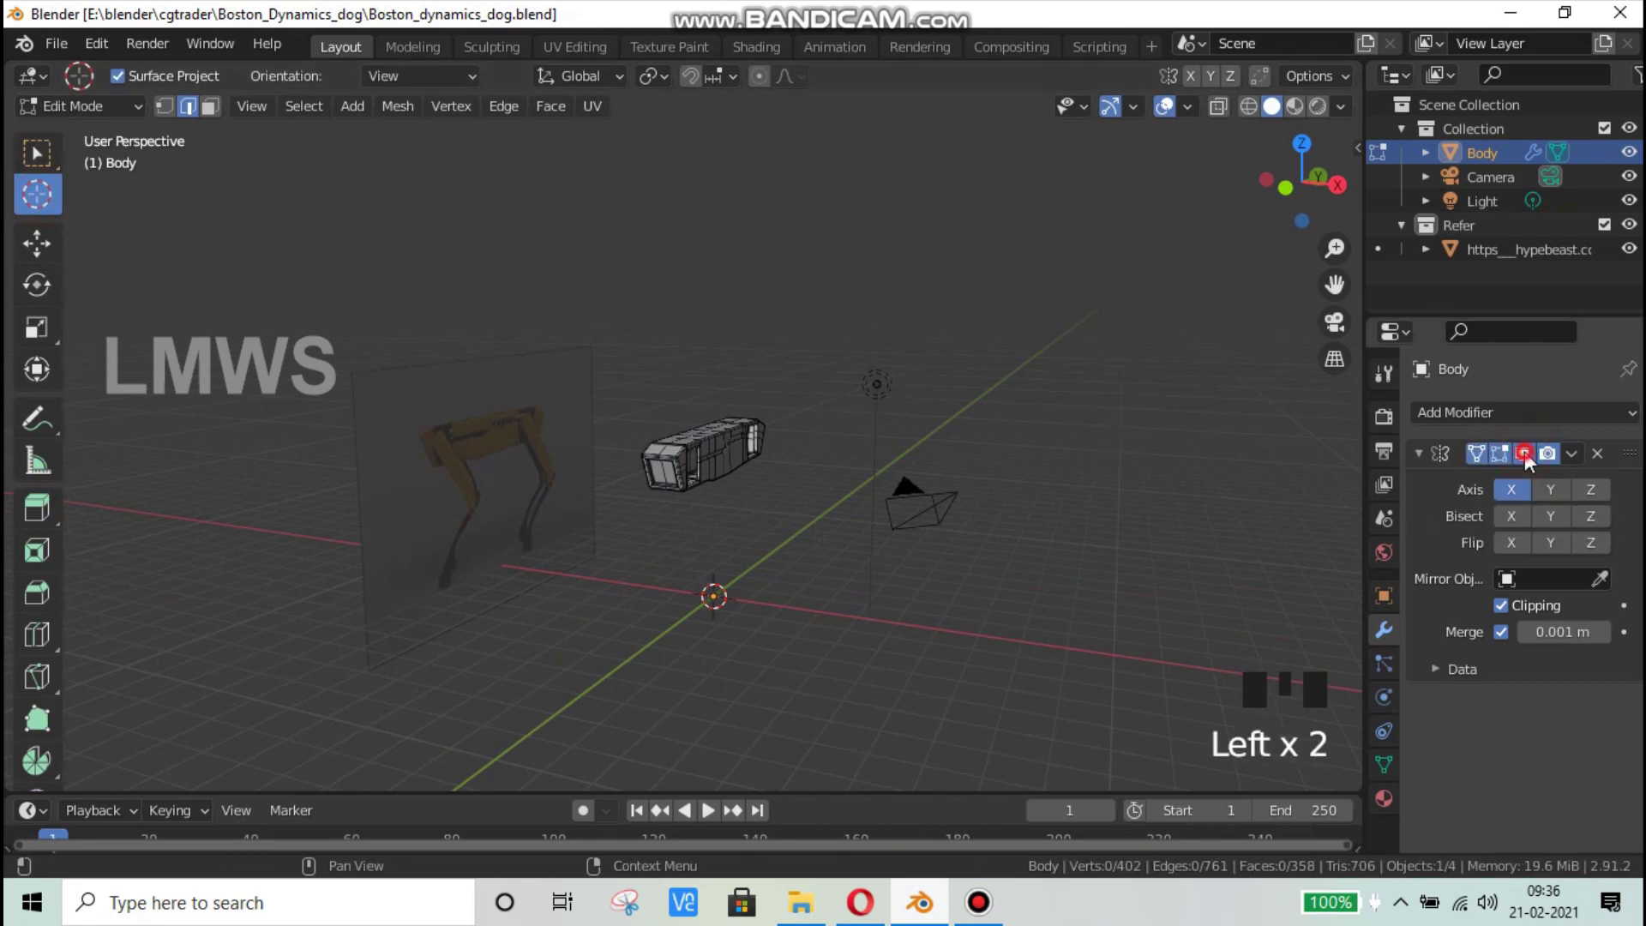
left_click(1523, 455)
left_click(1523, 455)
left_click(1524, 454)
scroll(684, 581, "up", 3)
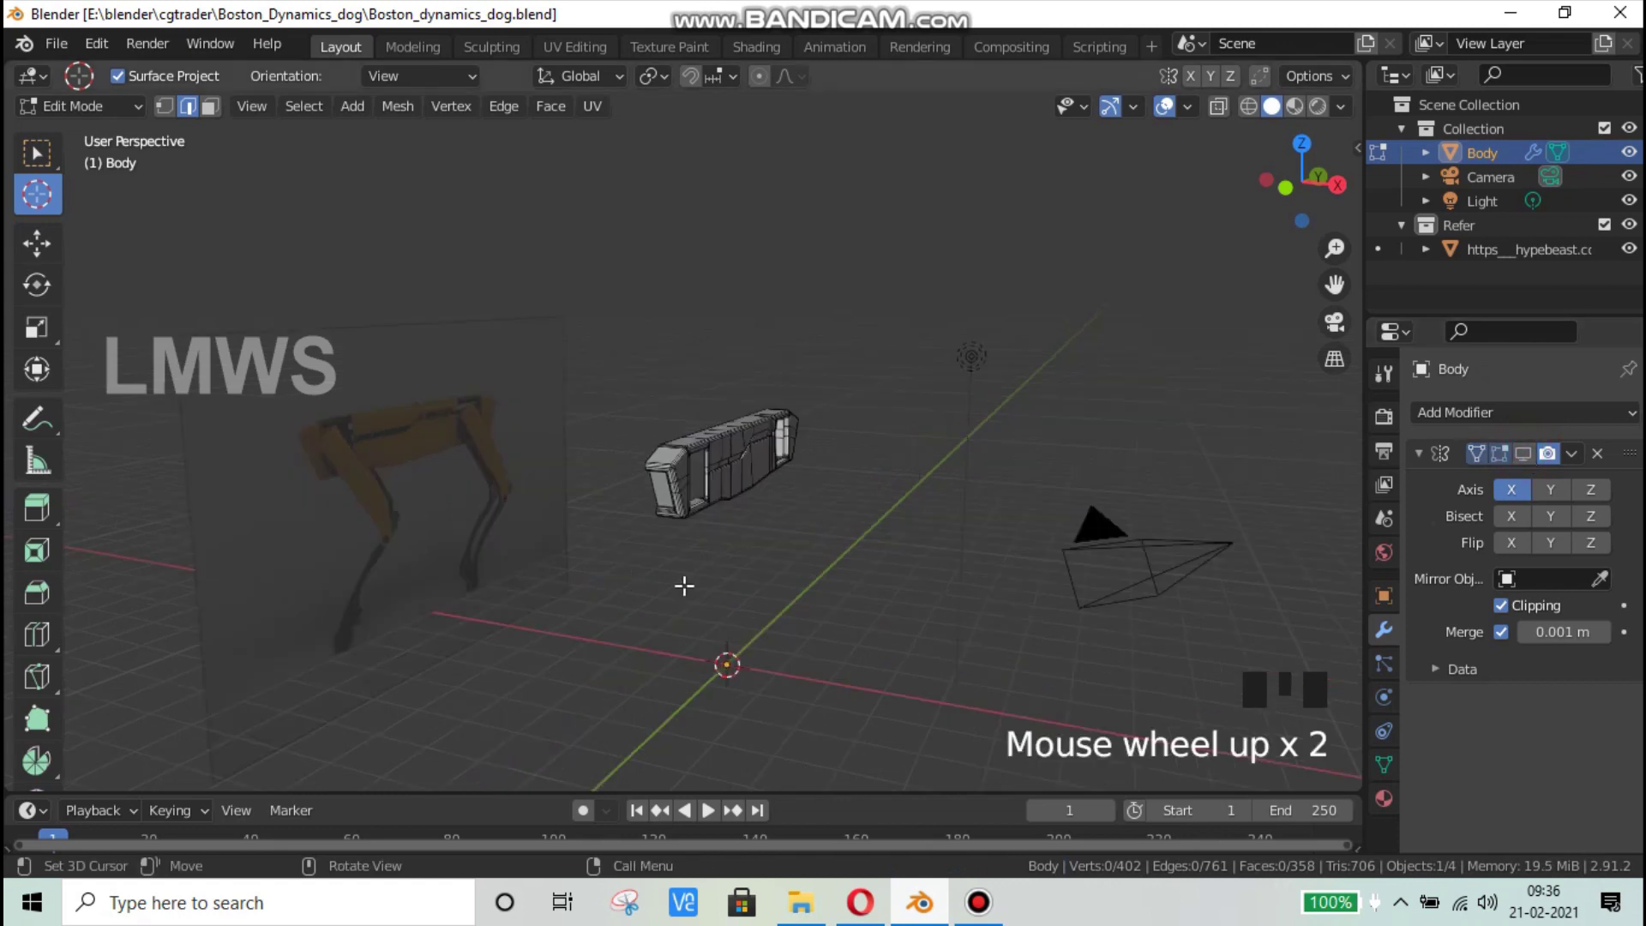
left_click(1002, 673)
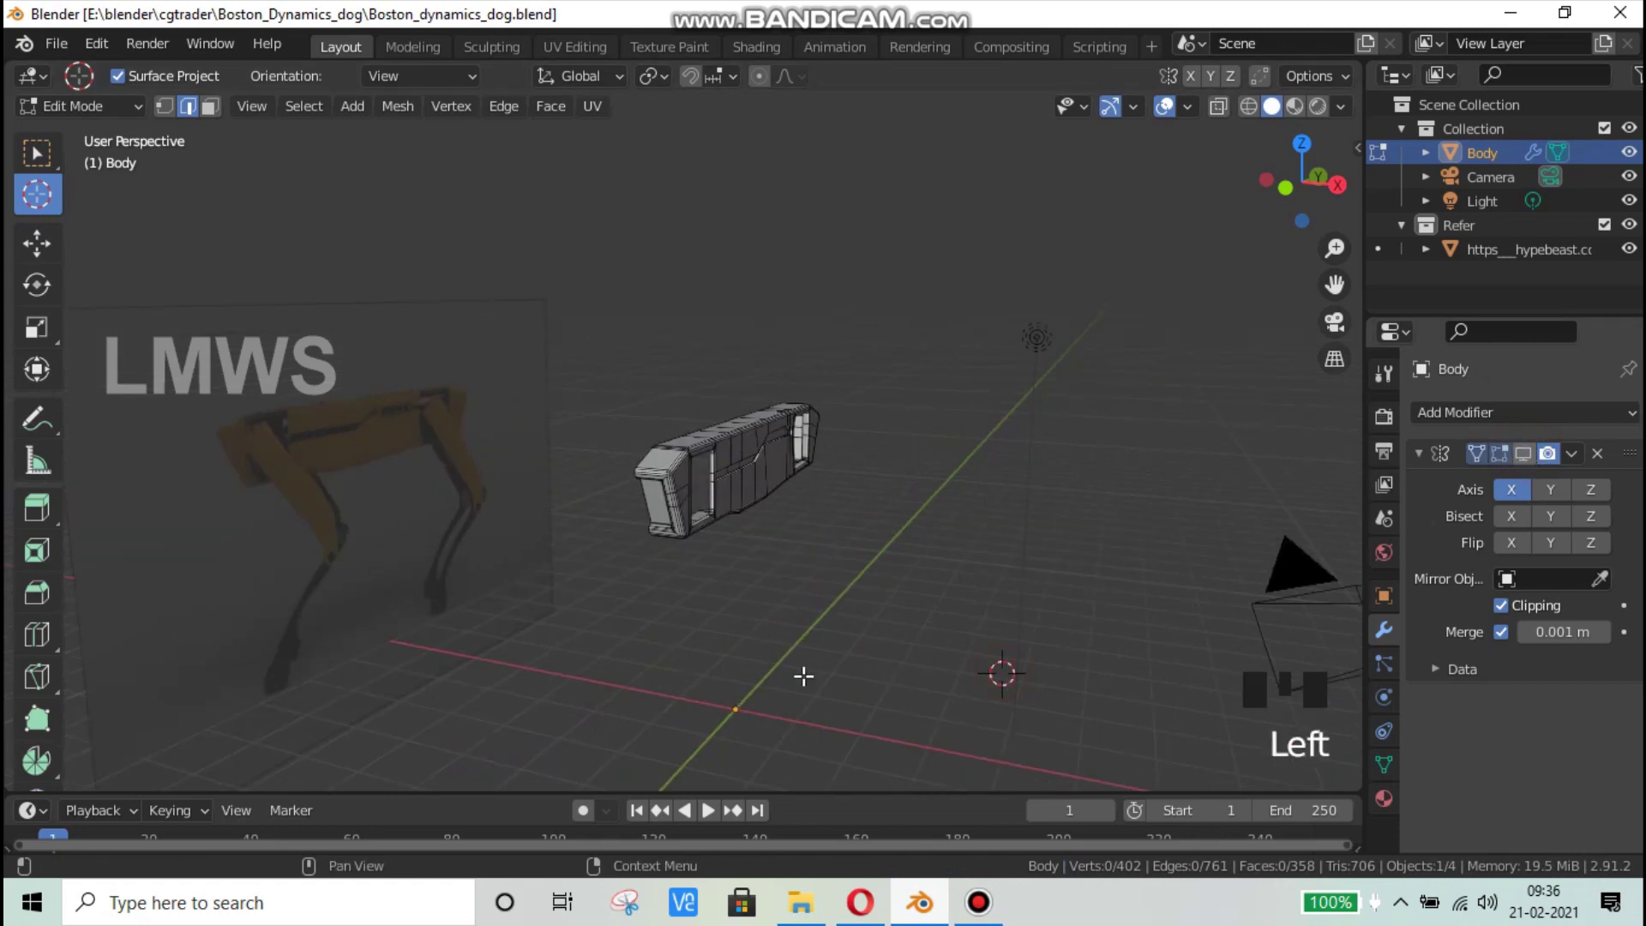
Step: Add a cube at the 3D cursor and turn the mirror modifier's viewport display back on
middle_click_drag(716, 634, 748, 524)
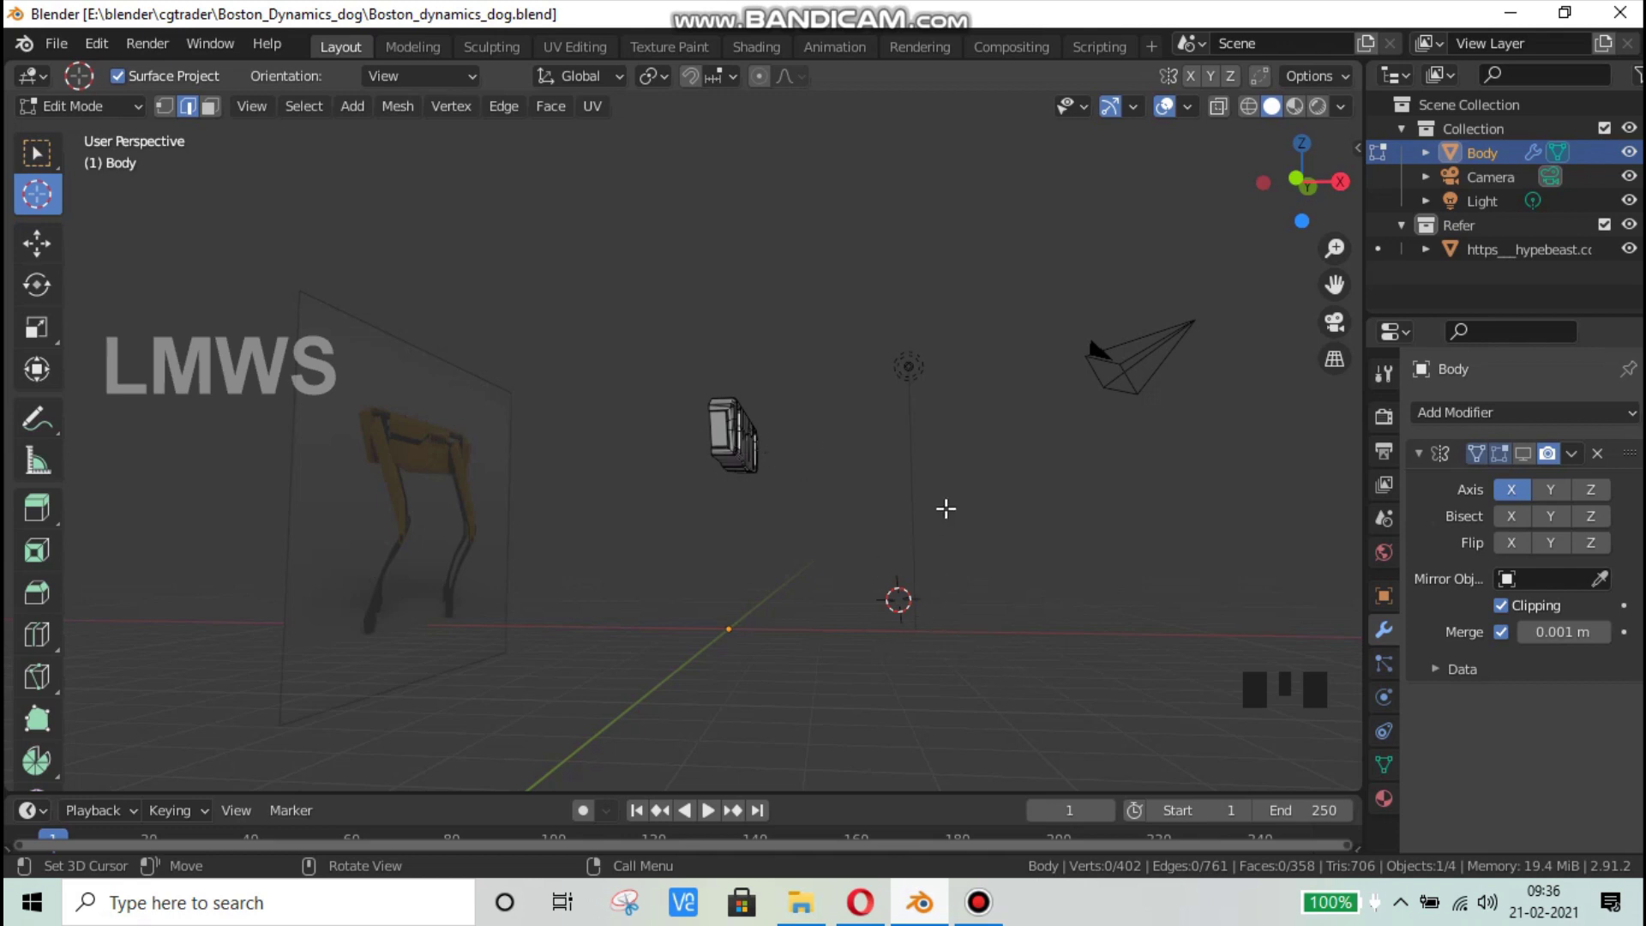
key("shift+a")
left_click(889, 535)
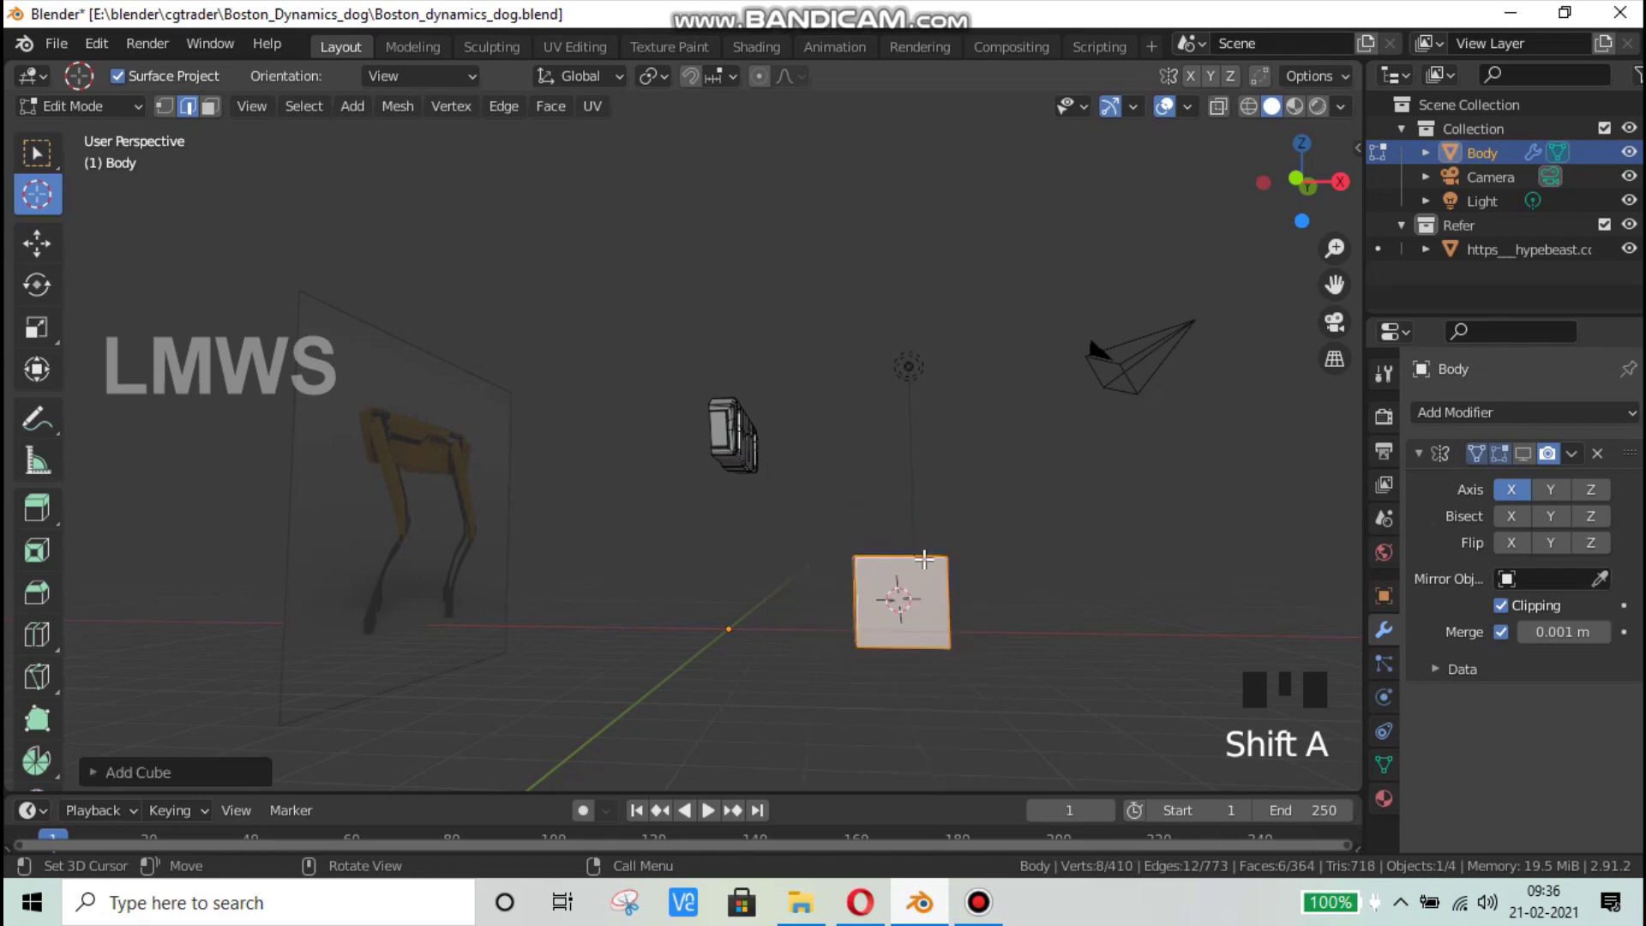
left_click(1520, 454)
Step: Scale the cube to about 0.07 along Y and 0.2 along X to make a thin upright bar, and save the file
middle_click_drag(732, 635, 841, 661)
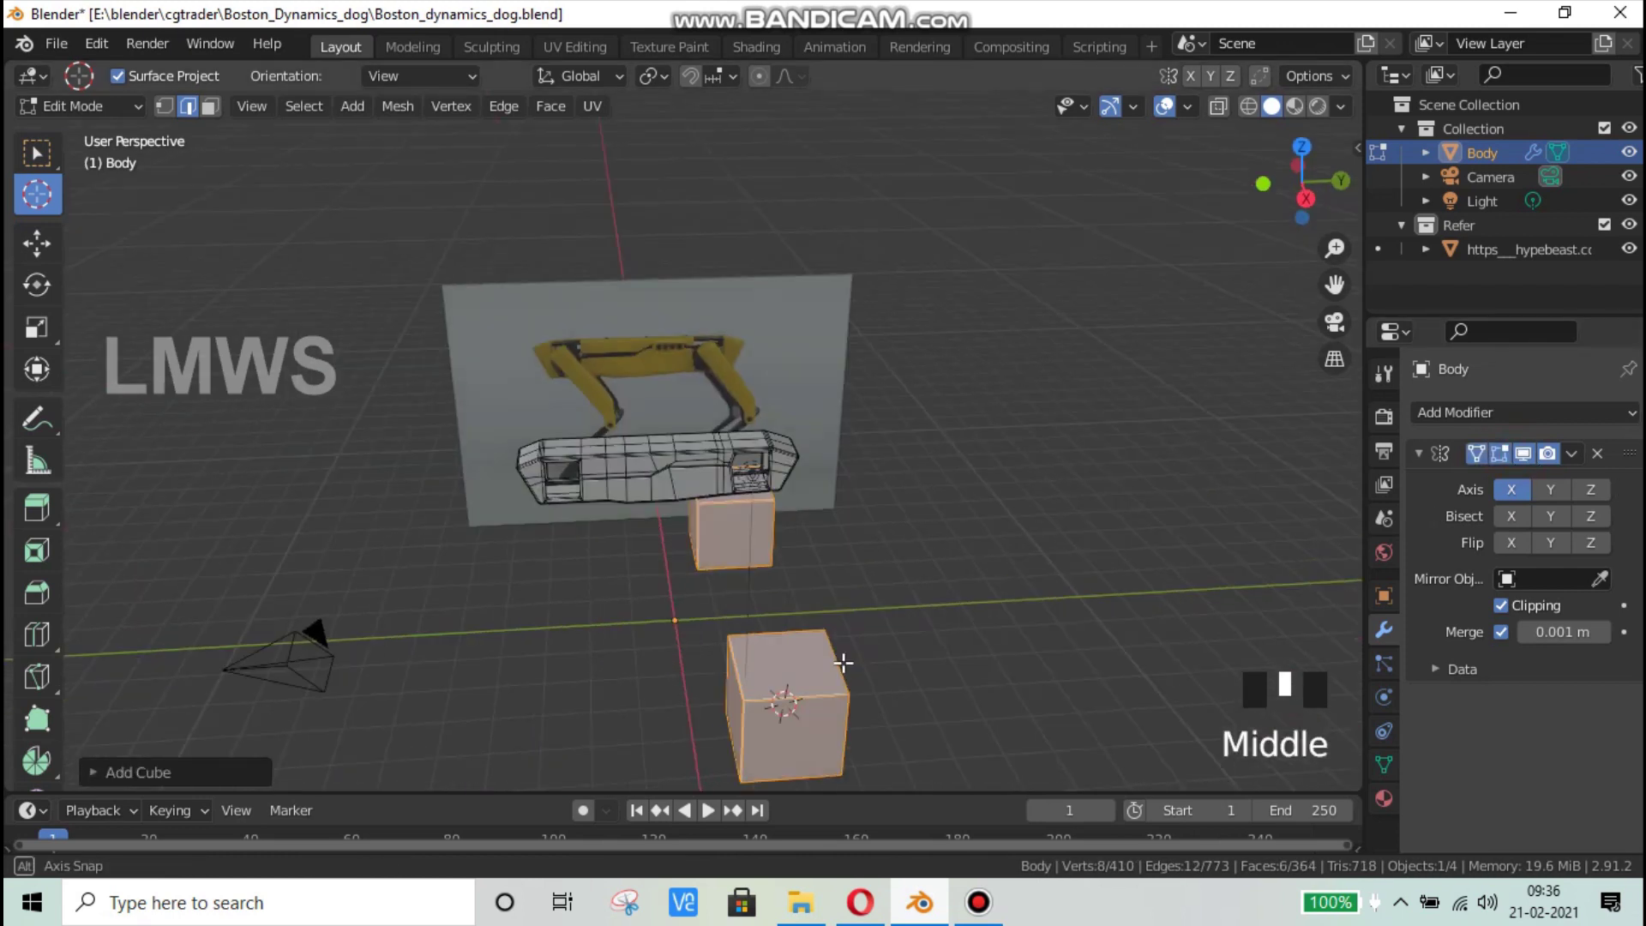
scroll(1095, 677, "up", 1)
key("s")
key("y")
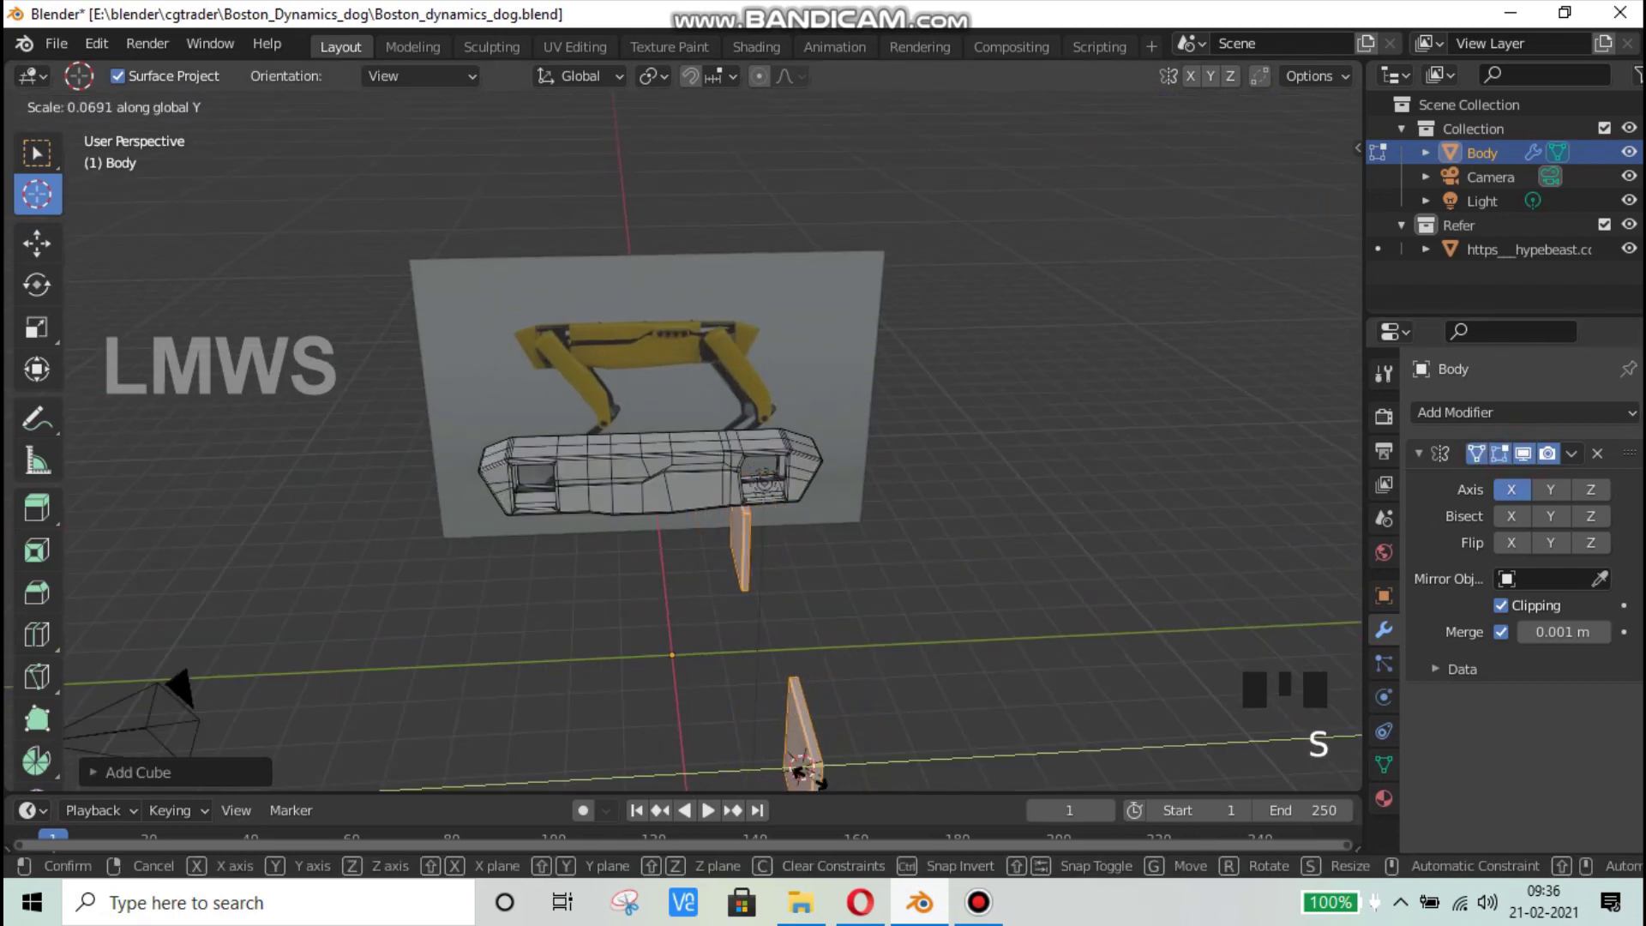
left_click(806, 769)
middle_click_drag(1003, 644, 1098, 655)
key("s")
key("x")
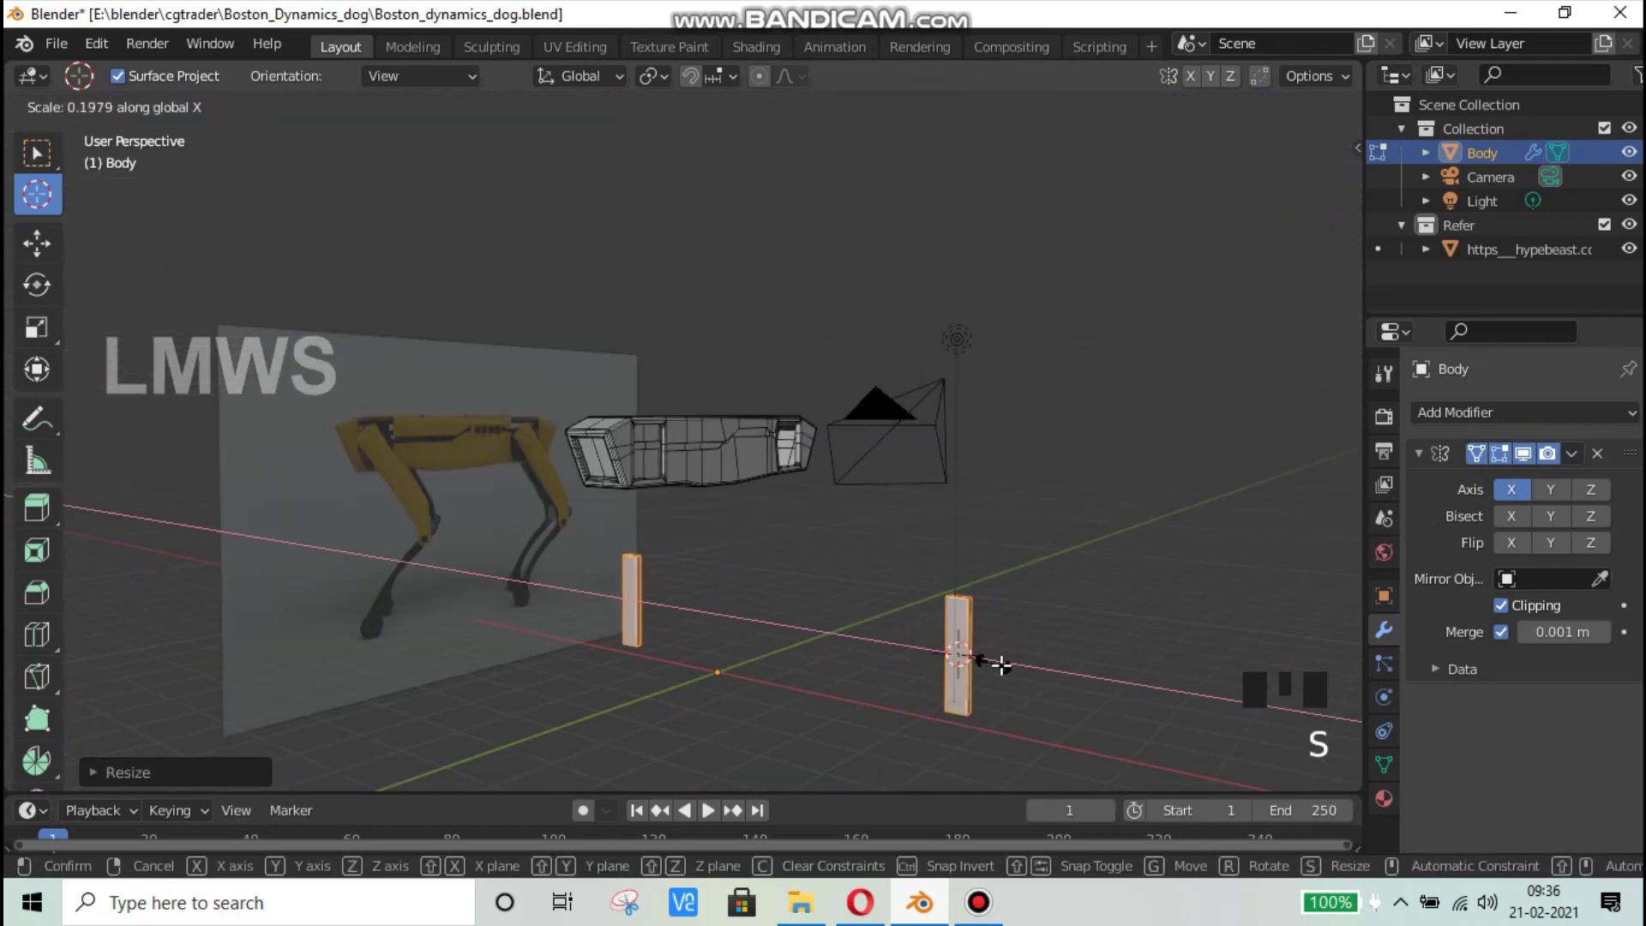
left_click(1001, 664)
key("ctrl+s")
Step: In front view, scale the bar down and move it up close beside the body at the body's height
mouse_move(997, 656)
middle_mouse_down()
mouse_move(918, 672)
mouse_move(974, 694)
mouse_move(985, 680)
middle_mouse_up()
key("KP_1")
scroll(1055, 710, "up", 2)
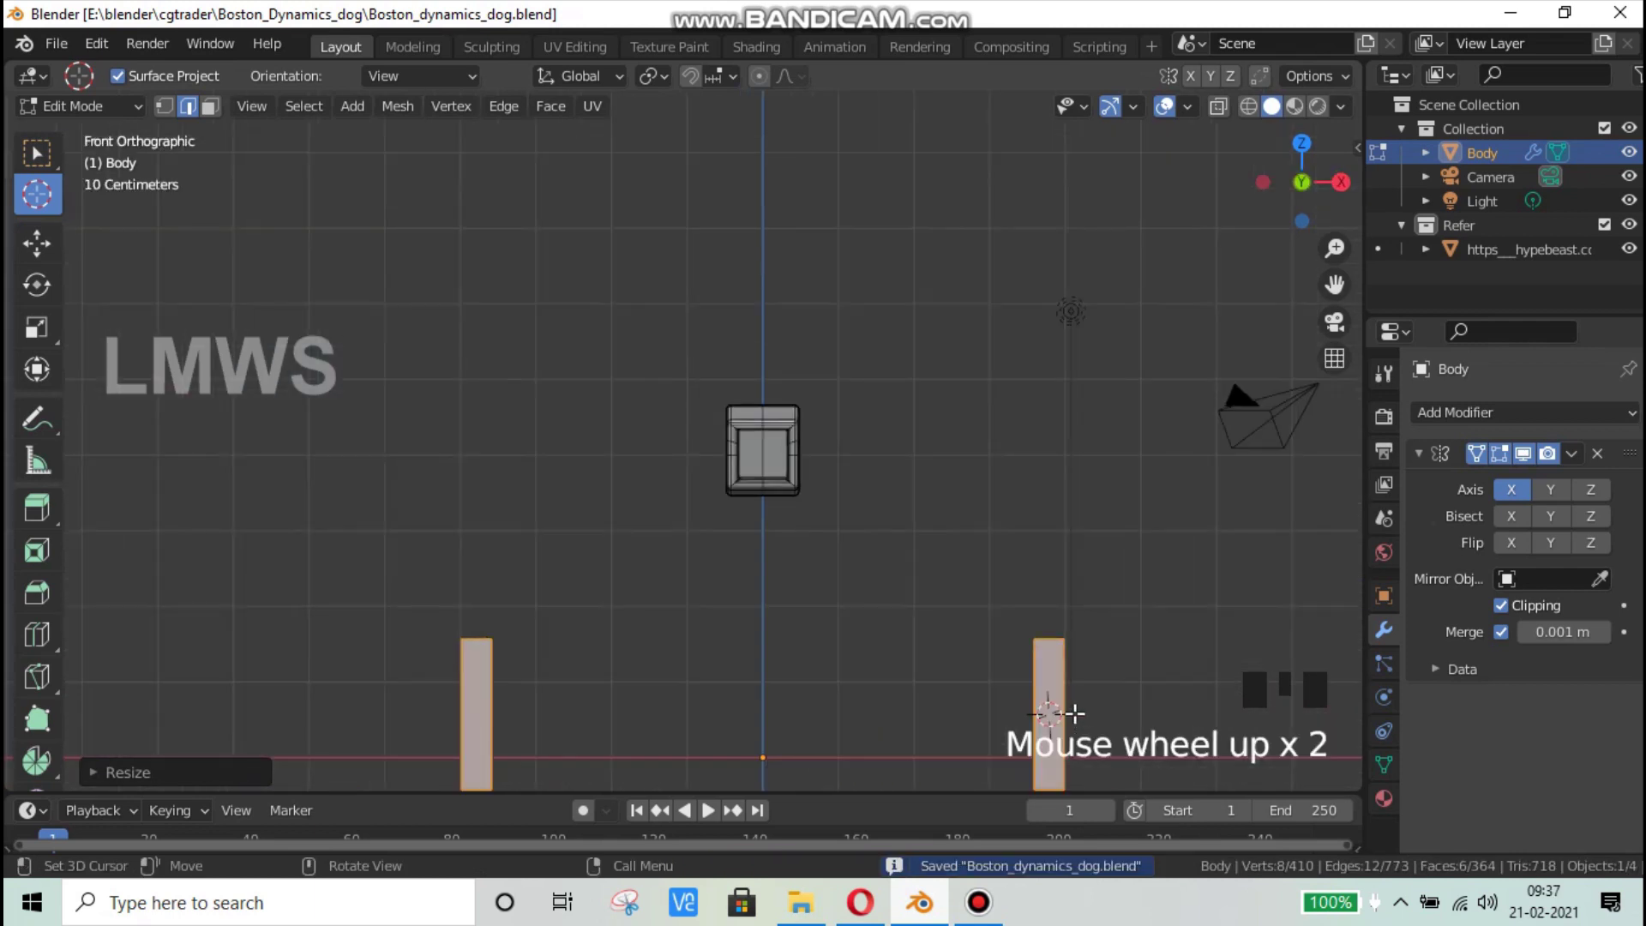
scroll(1095, 691, "down", 2)
key("s")
left_click(989, 691)
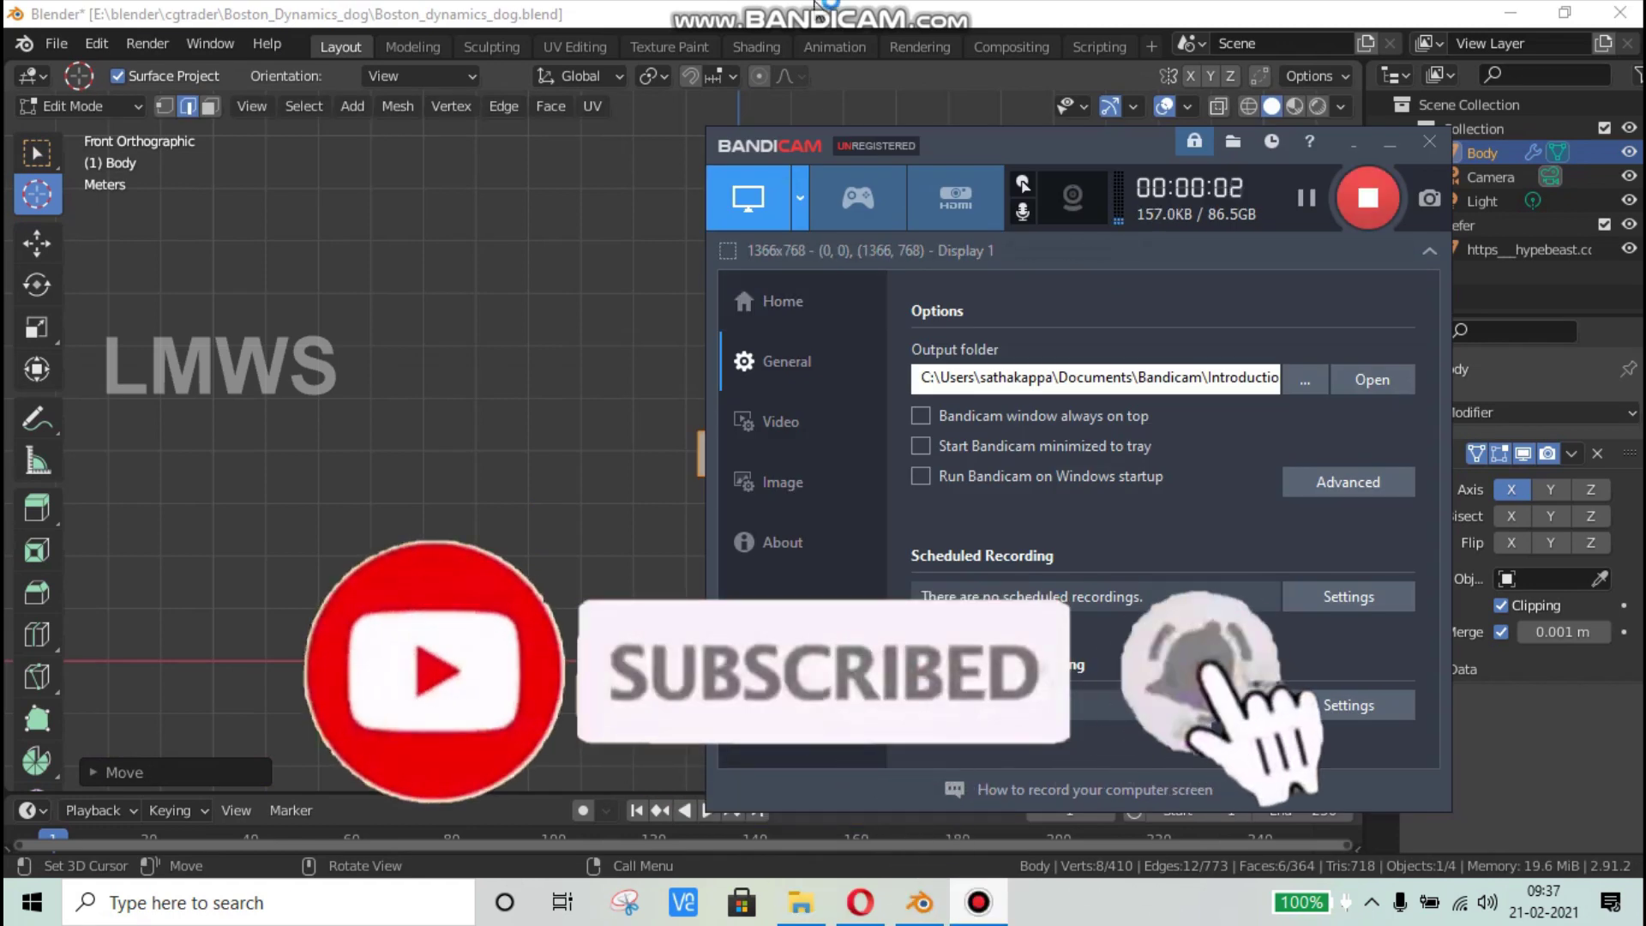
left_click(862, 7)
Step: Move the bar along the Y axis to just ahead of the body's front end
scroll(890, 553, "up", 3)
middle_click_drag(900, 553, 825, 572)
middle_click_drag(921, 534, 918, 532)
key("g")
key("y")
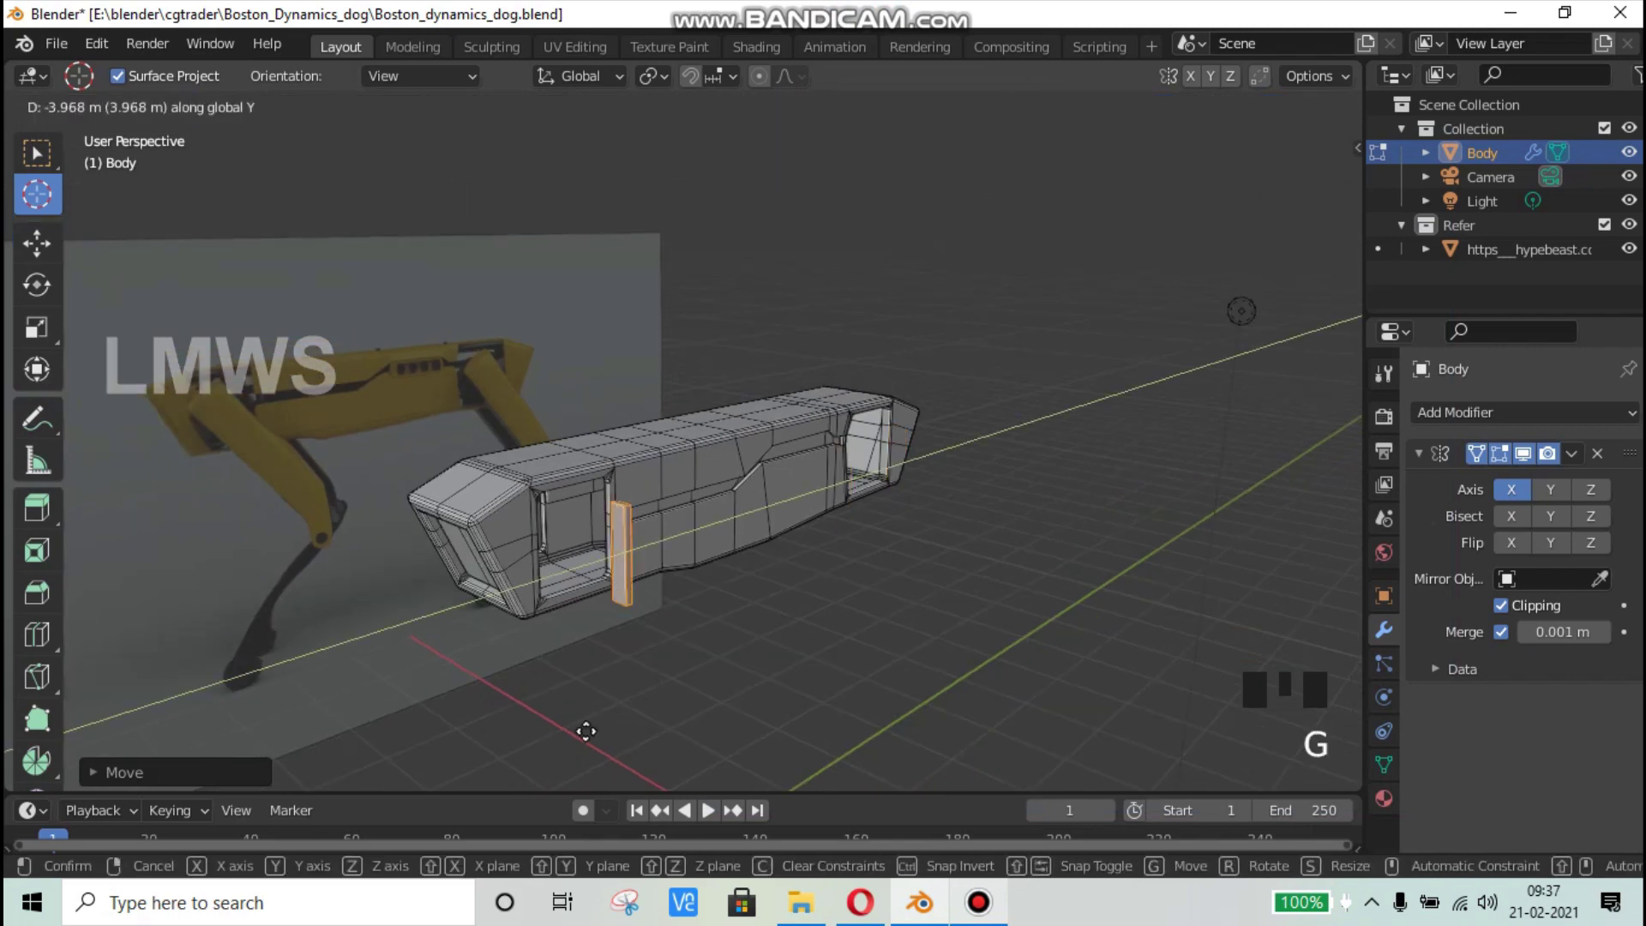
left_click(561, 731)
Step: Save the file, examine the robot's front in the Opera reference photo, and return to Blender
scroll(610, 661, "up", 2)
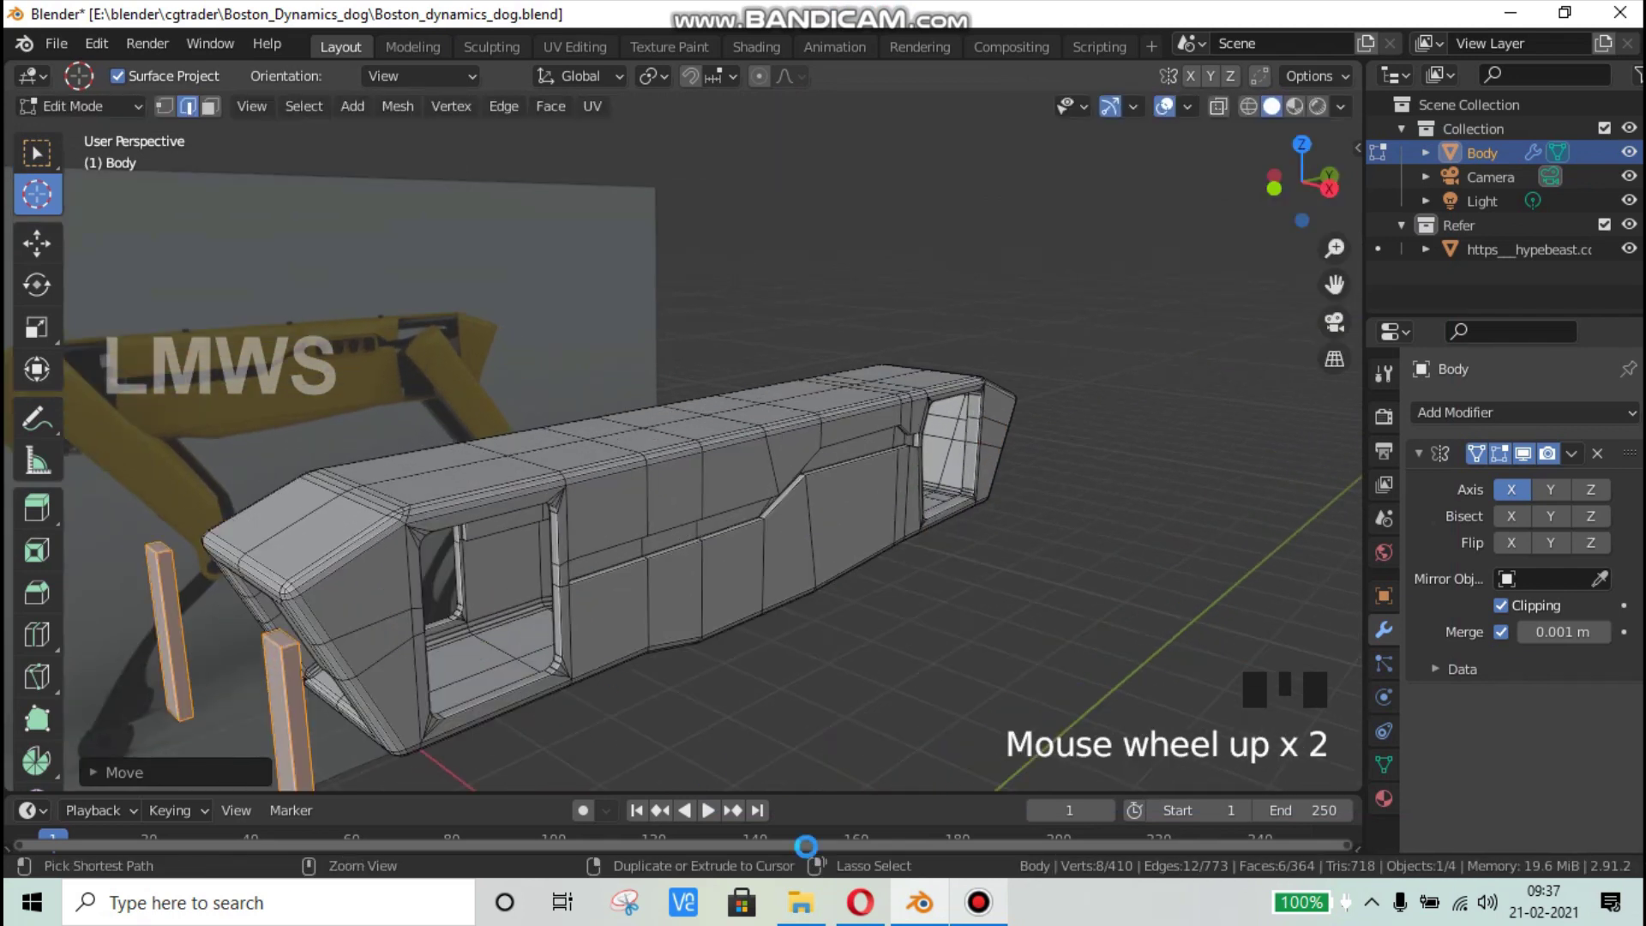
left_click(860, 902)
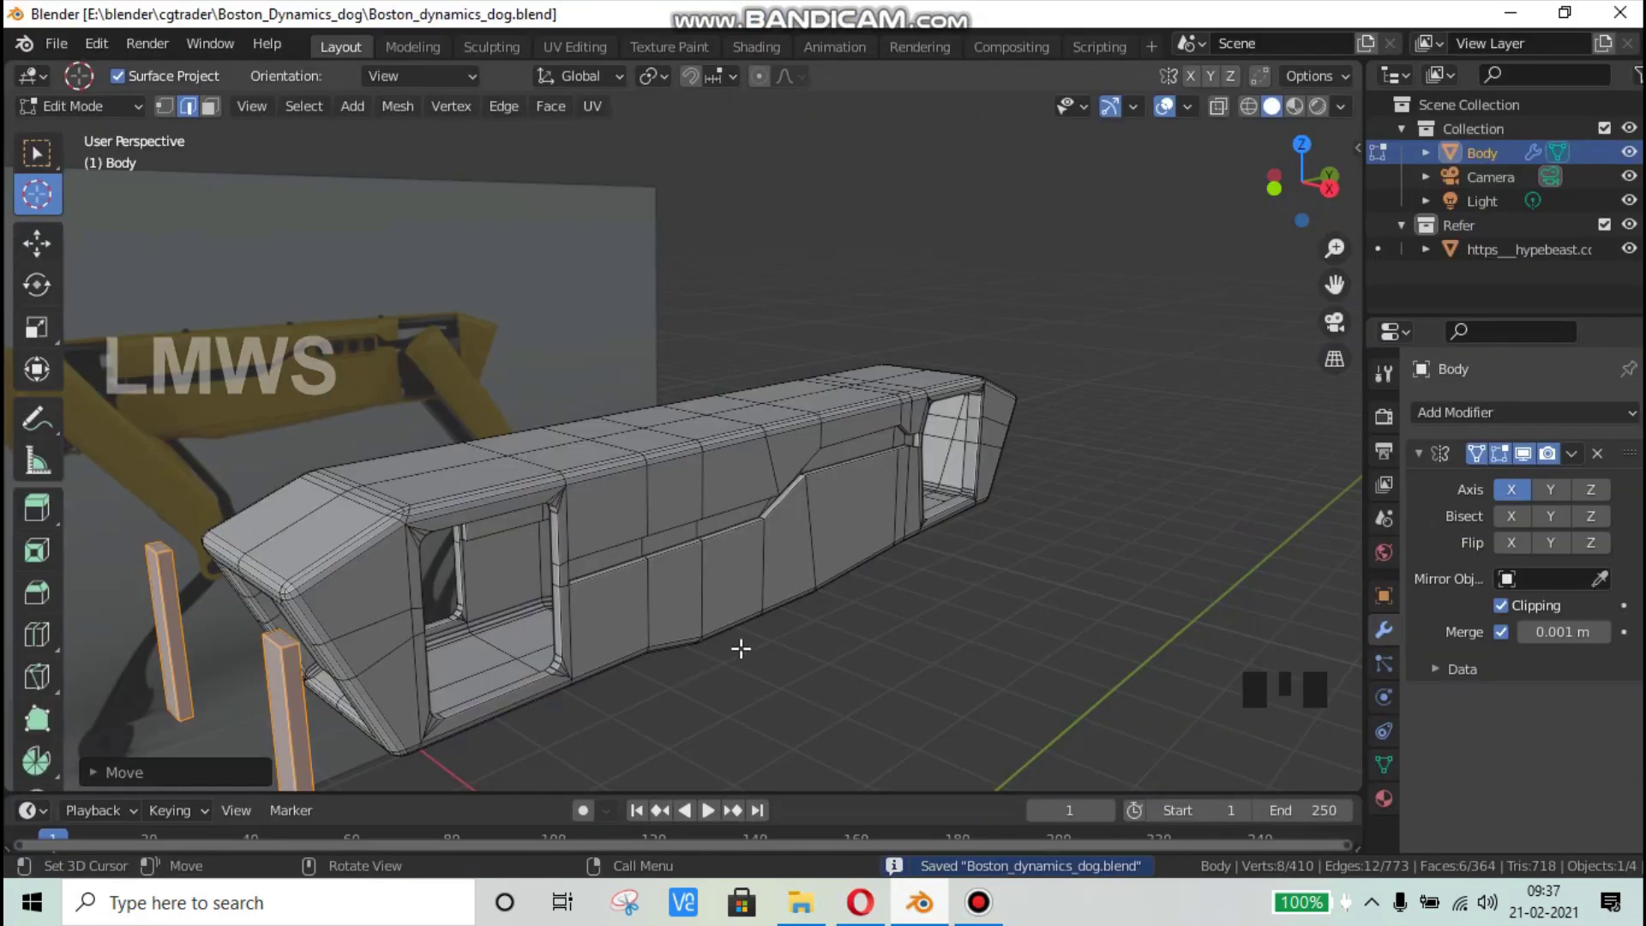
middle_click_drag(741, 648, 759, 635)
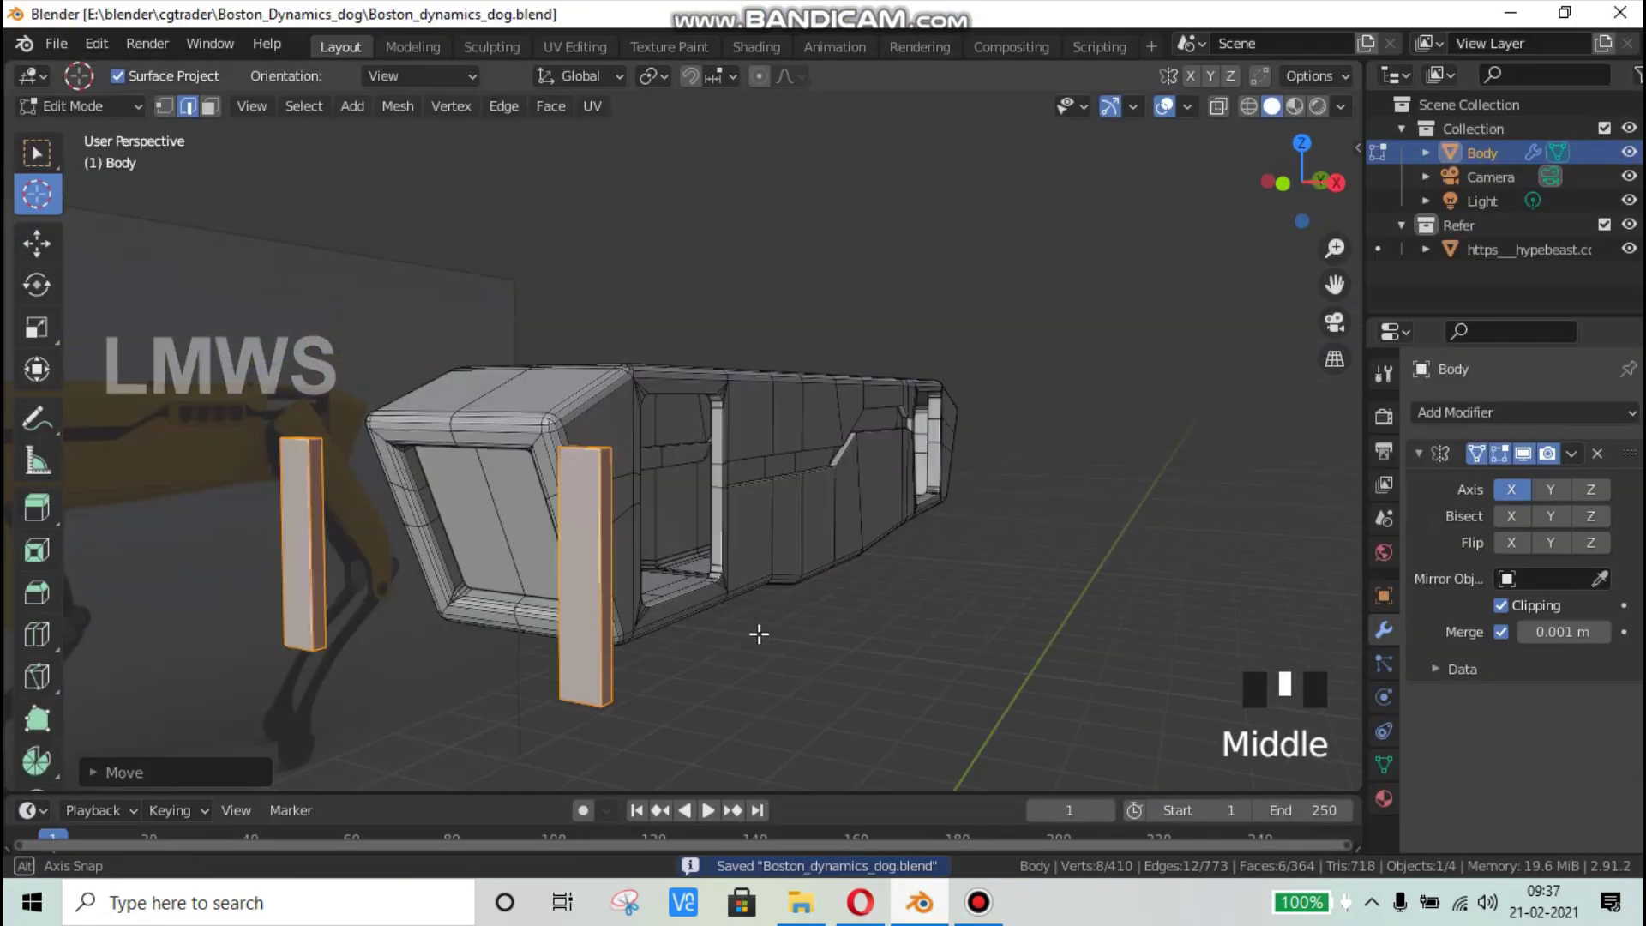
left_click(860, 902)
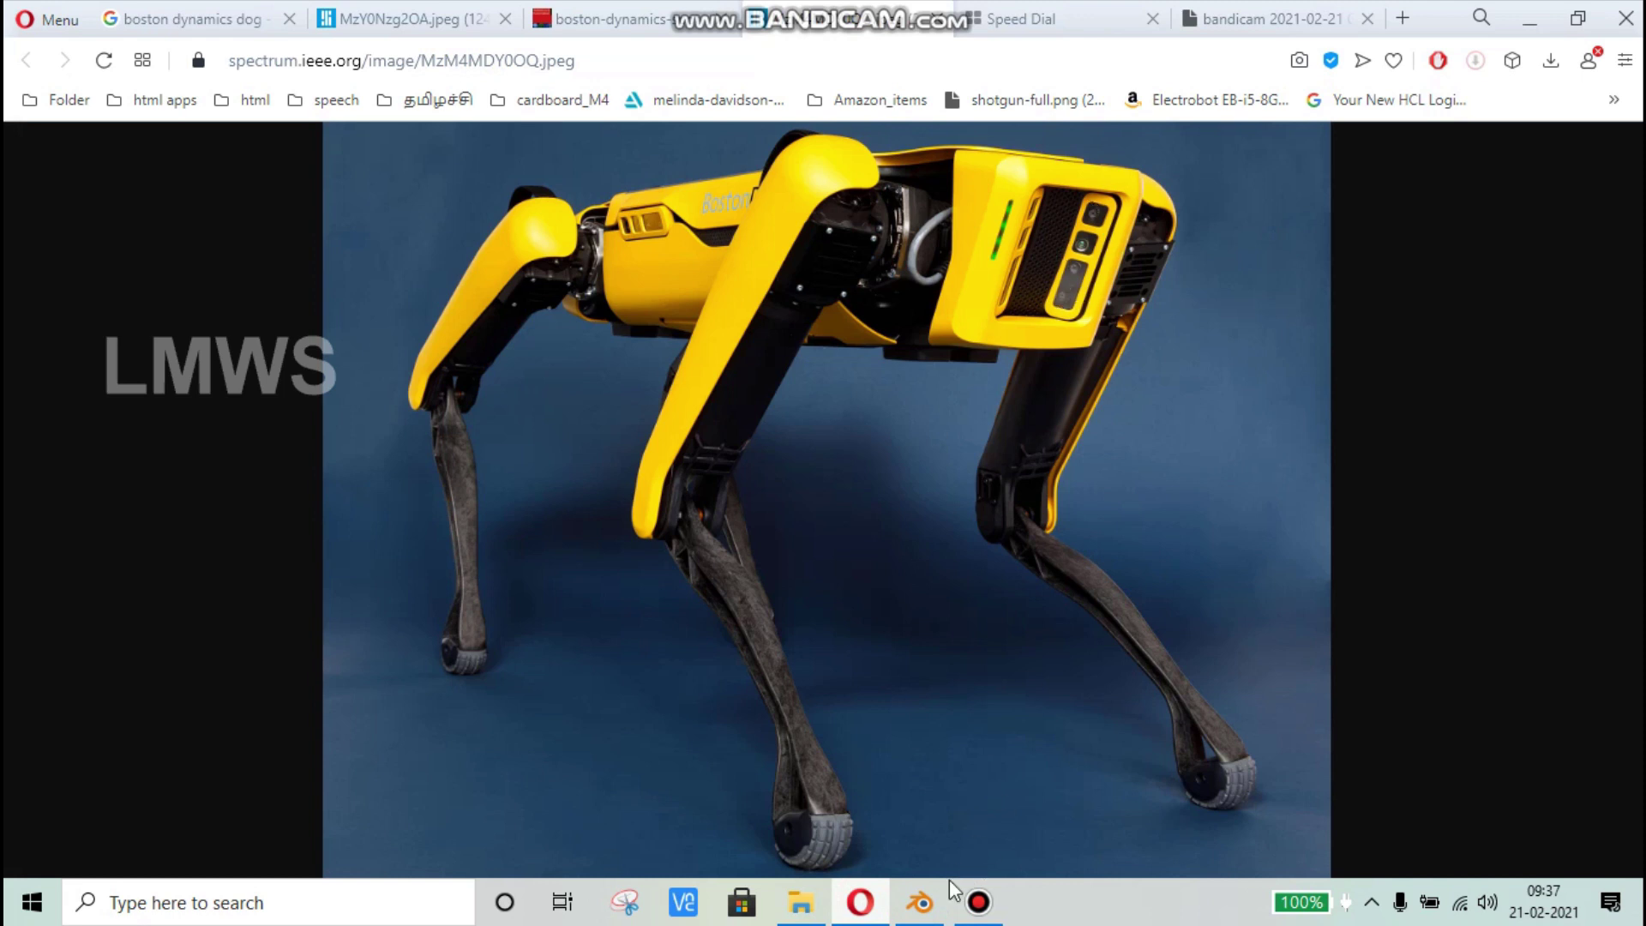
key("alt+Tab")
Step: Save the file, then rotate the bar in right view until it runs parallel to the body's slanted front edge
scroll(670, 585, "up", 3)
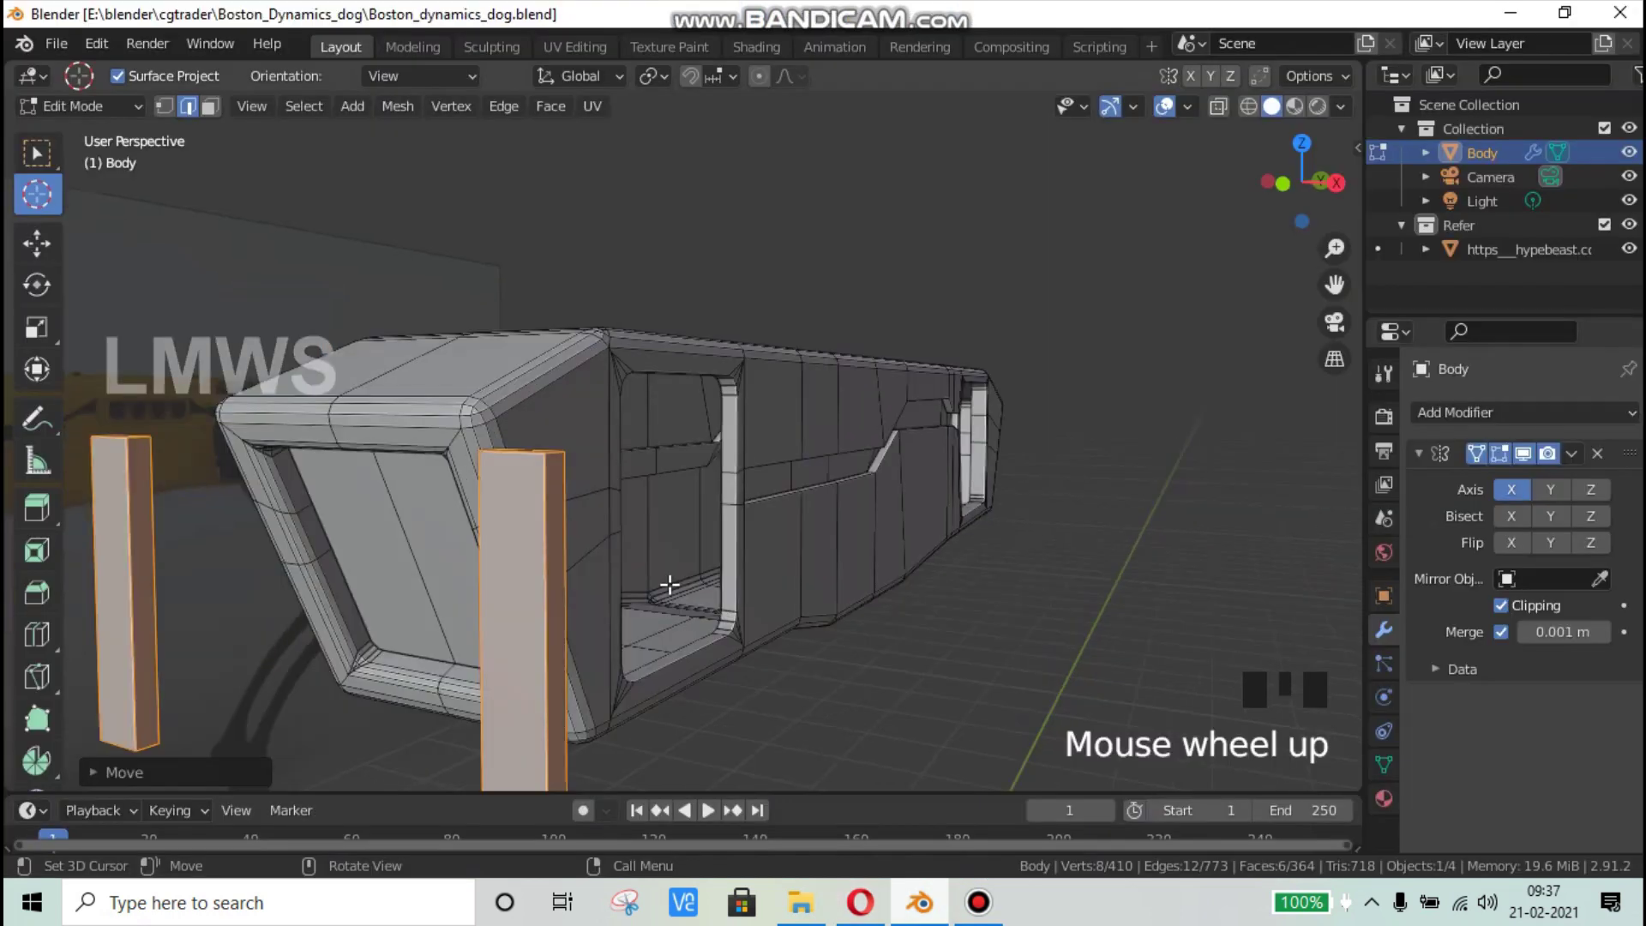
key("KP_1")
scroll(670, 585, "up", 4)
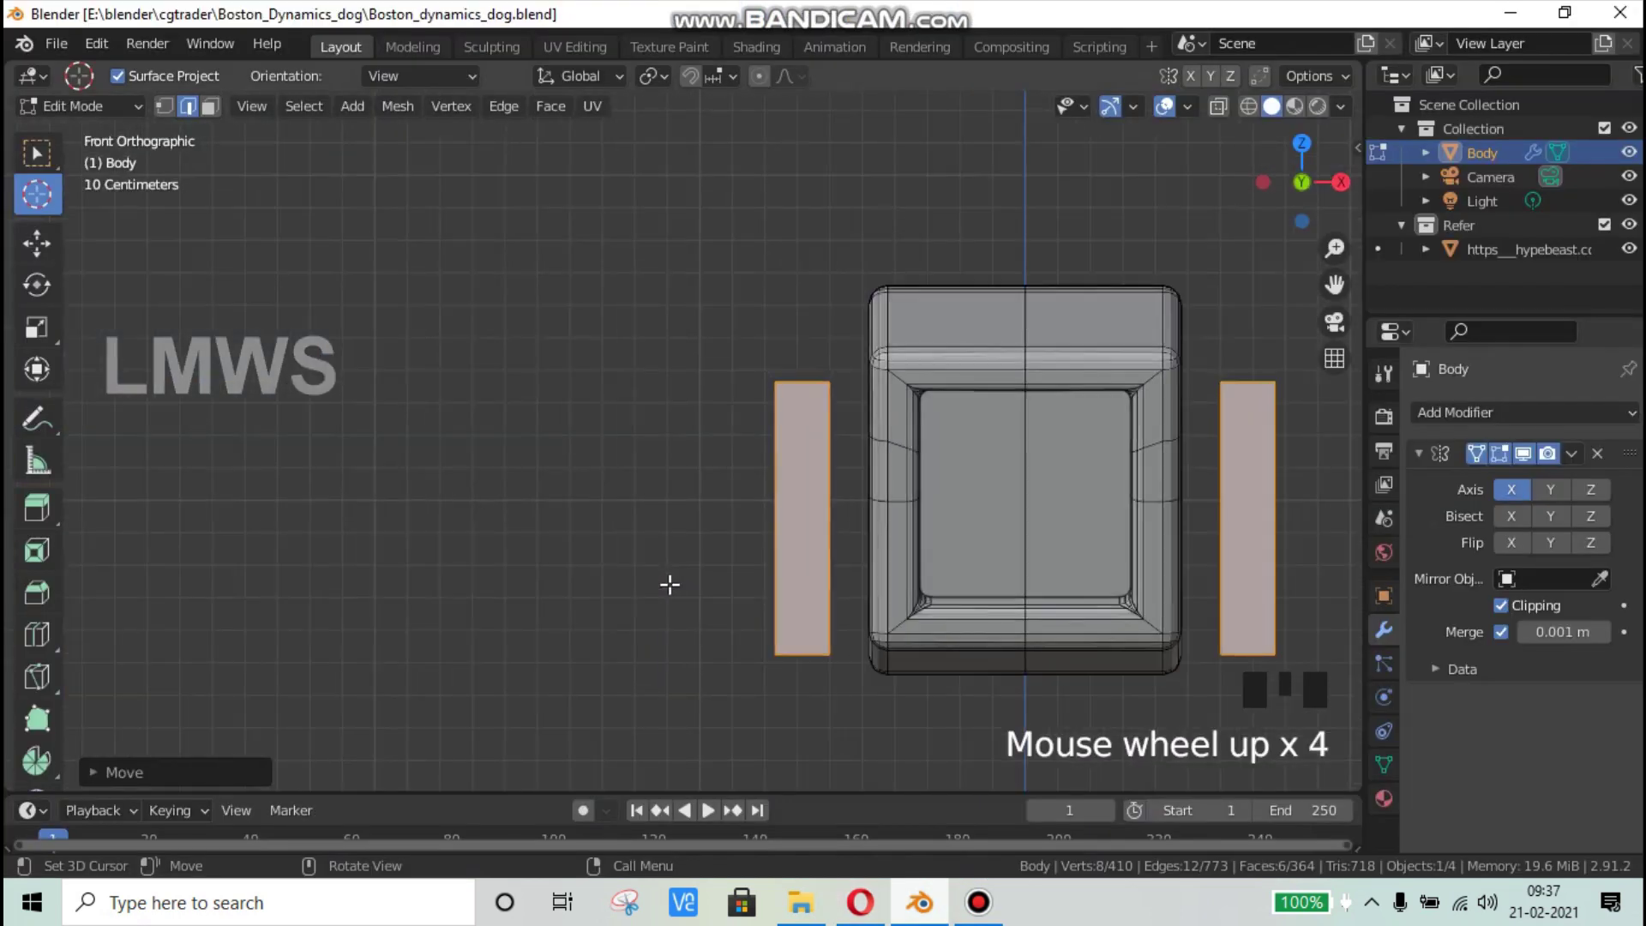
scroll(688, 595, "down", 2)
middle_click_drag(944, 643, 668, 558)
scroll(380, 606, "down", 3)
scroll(705, 559, "up", 3)
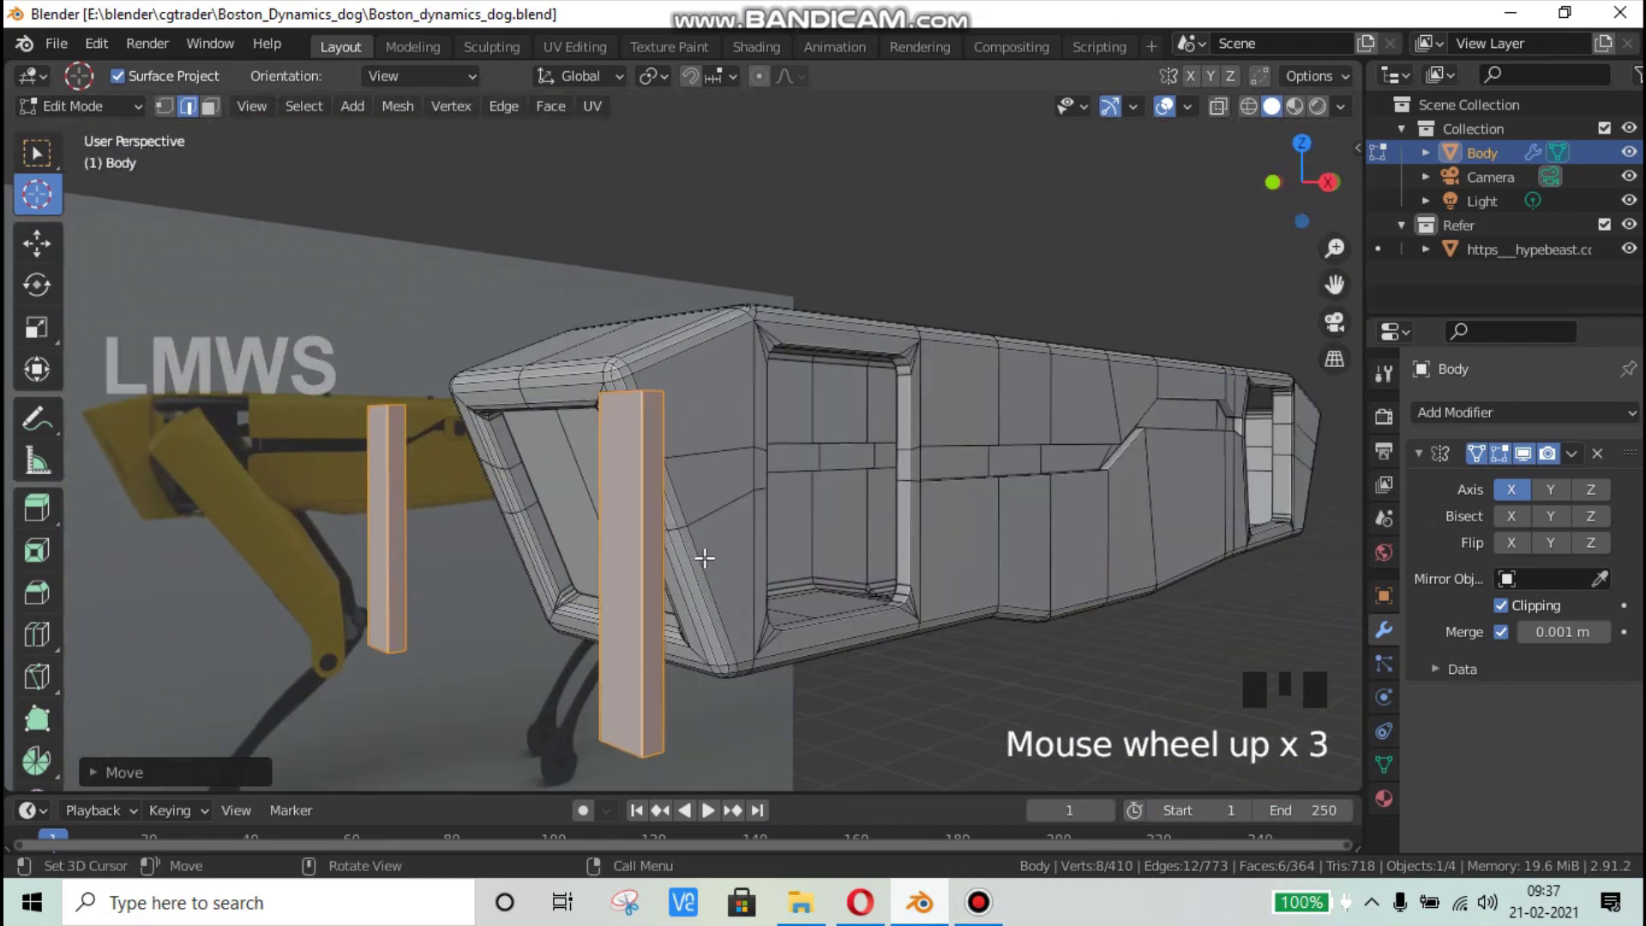
key("KP_3")
scroll(617, 570, "up", 5)
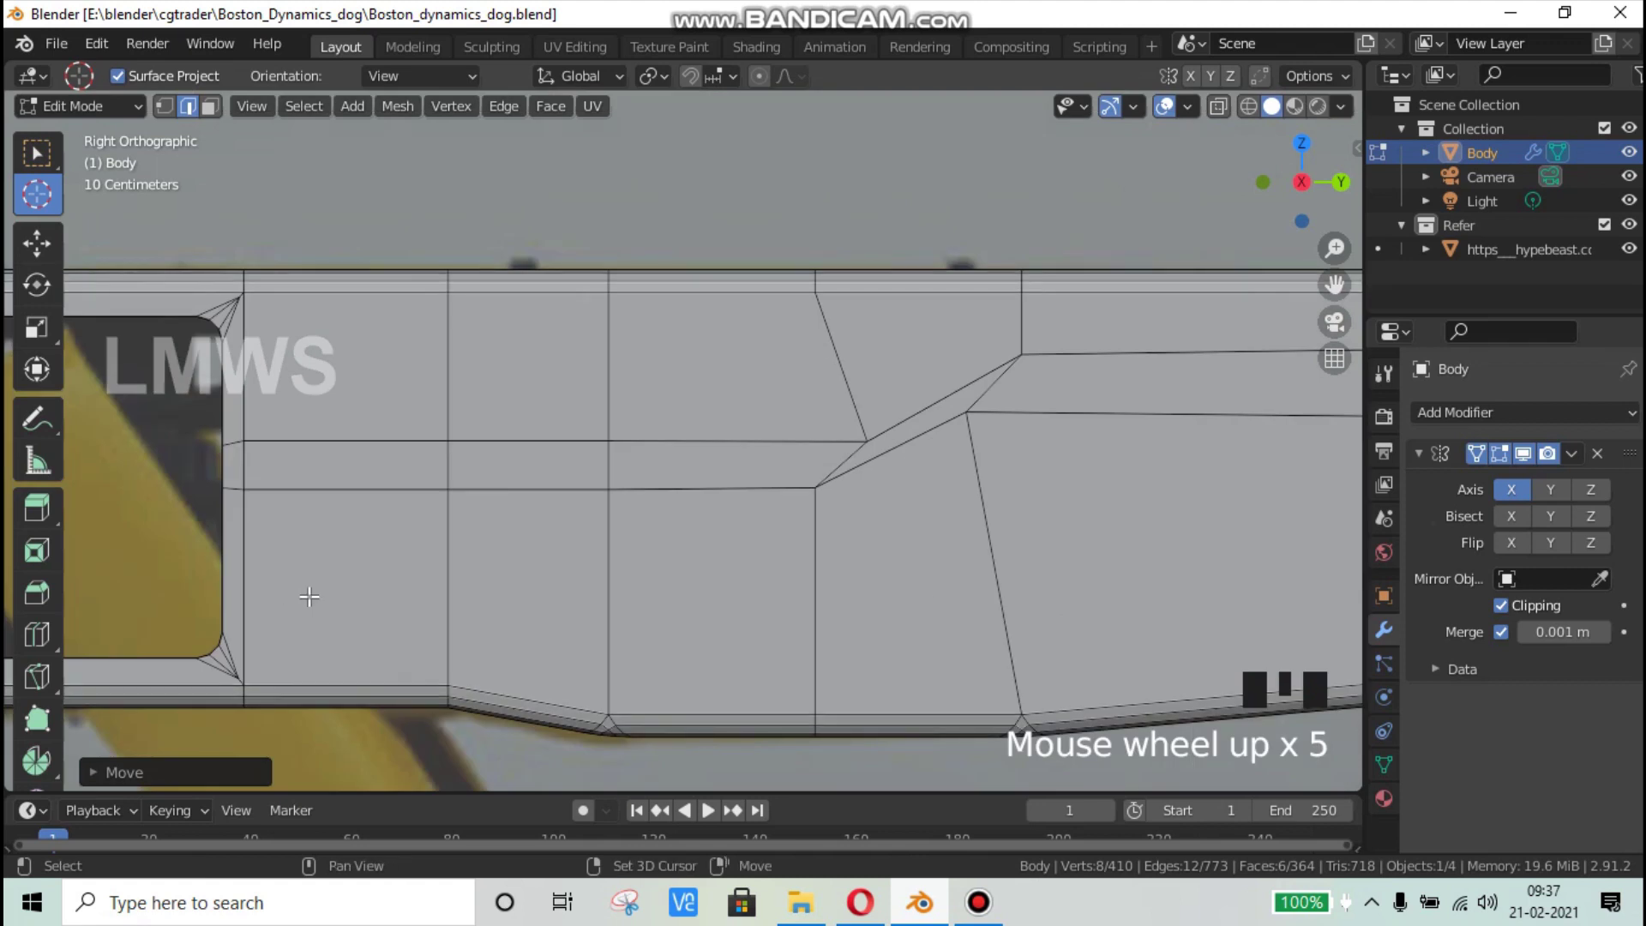
middle_click_drag(308, 595, 874, 566, "shift")
middle_click_drag(509, 606, 709, 575, "shift")
key("ctrl+s")
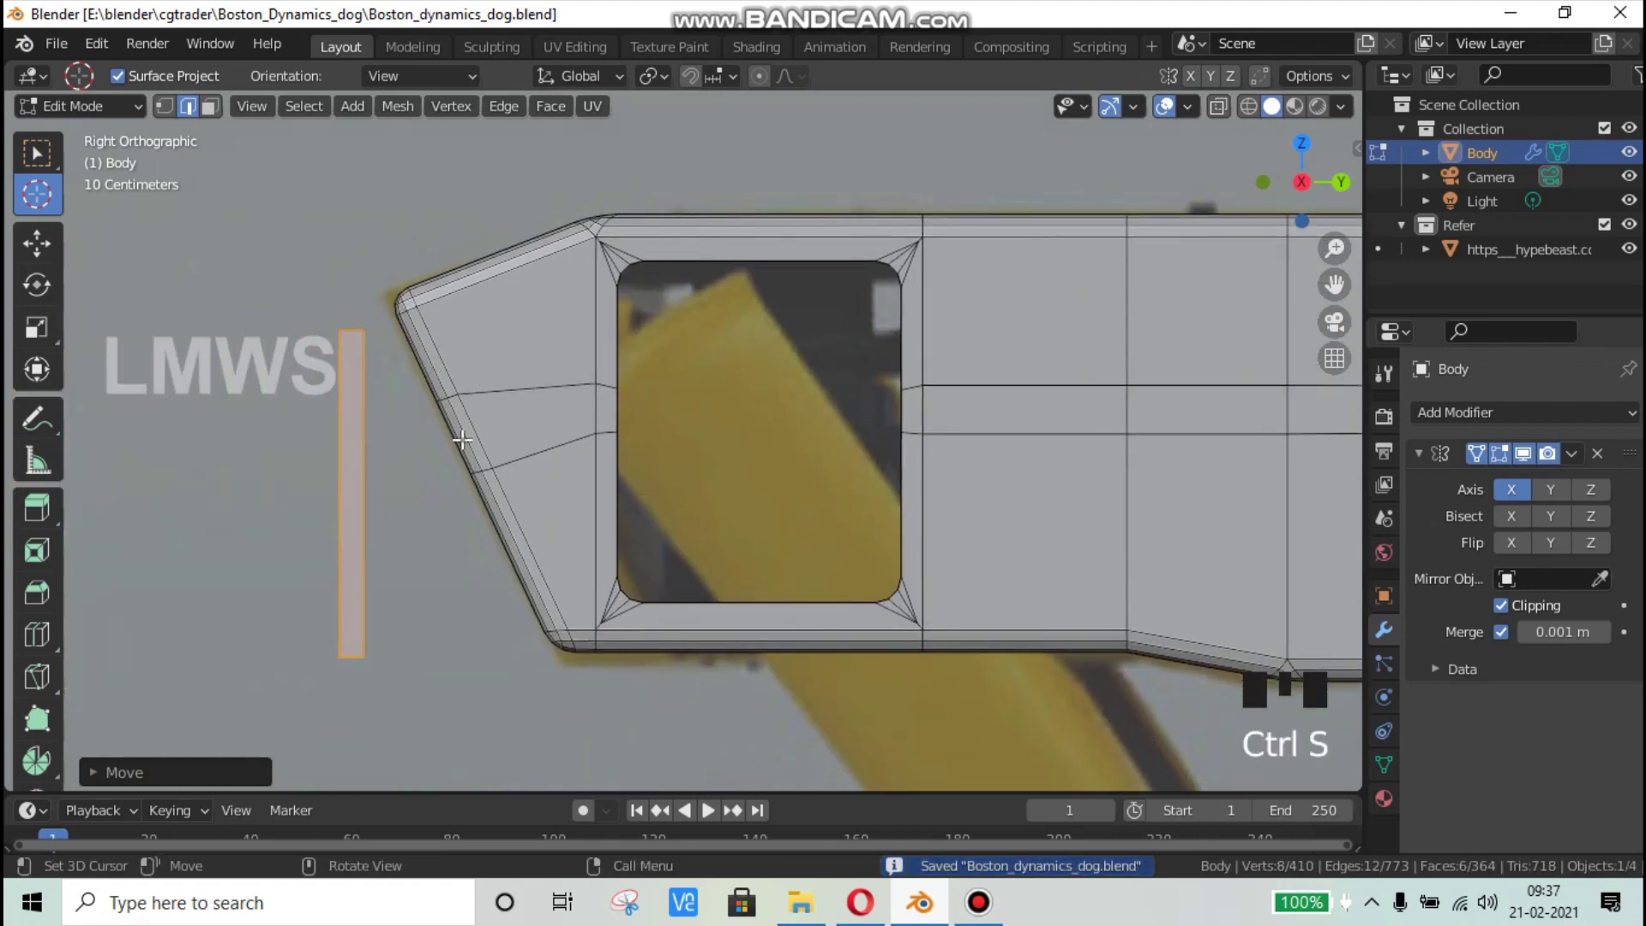
key("r")
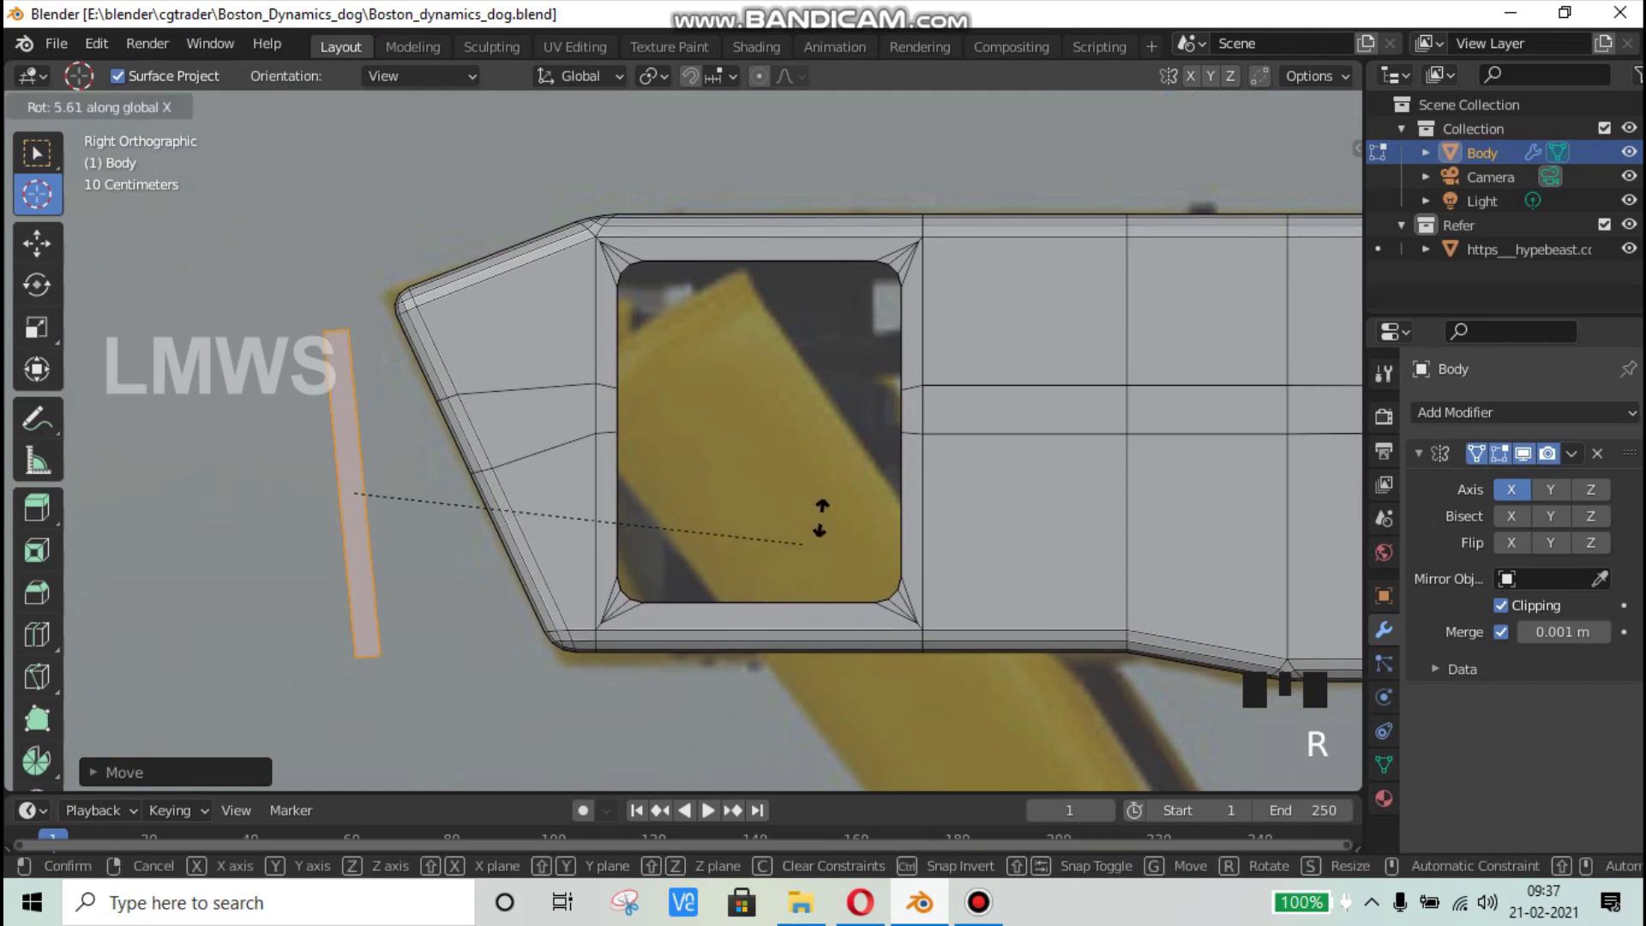
left_click(891, 359)
scroll(481, 581, "down", 2)
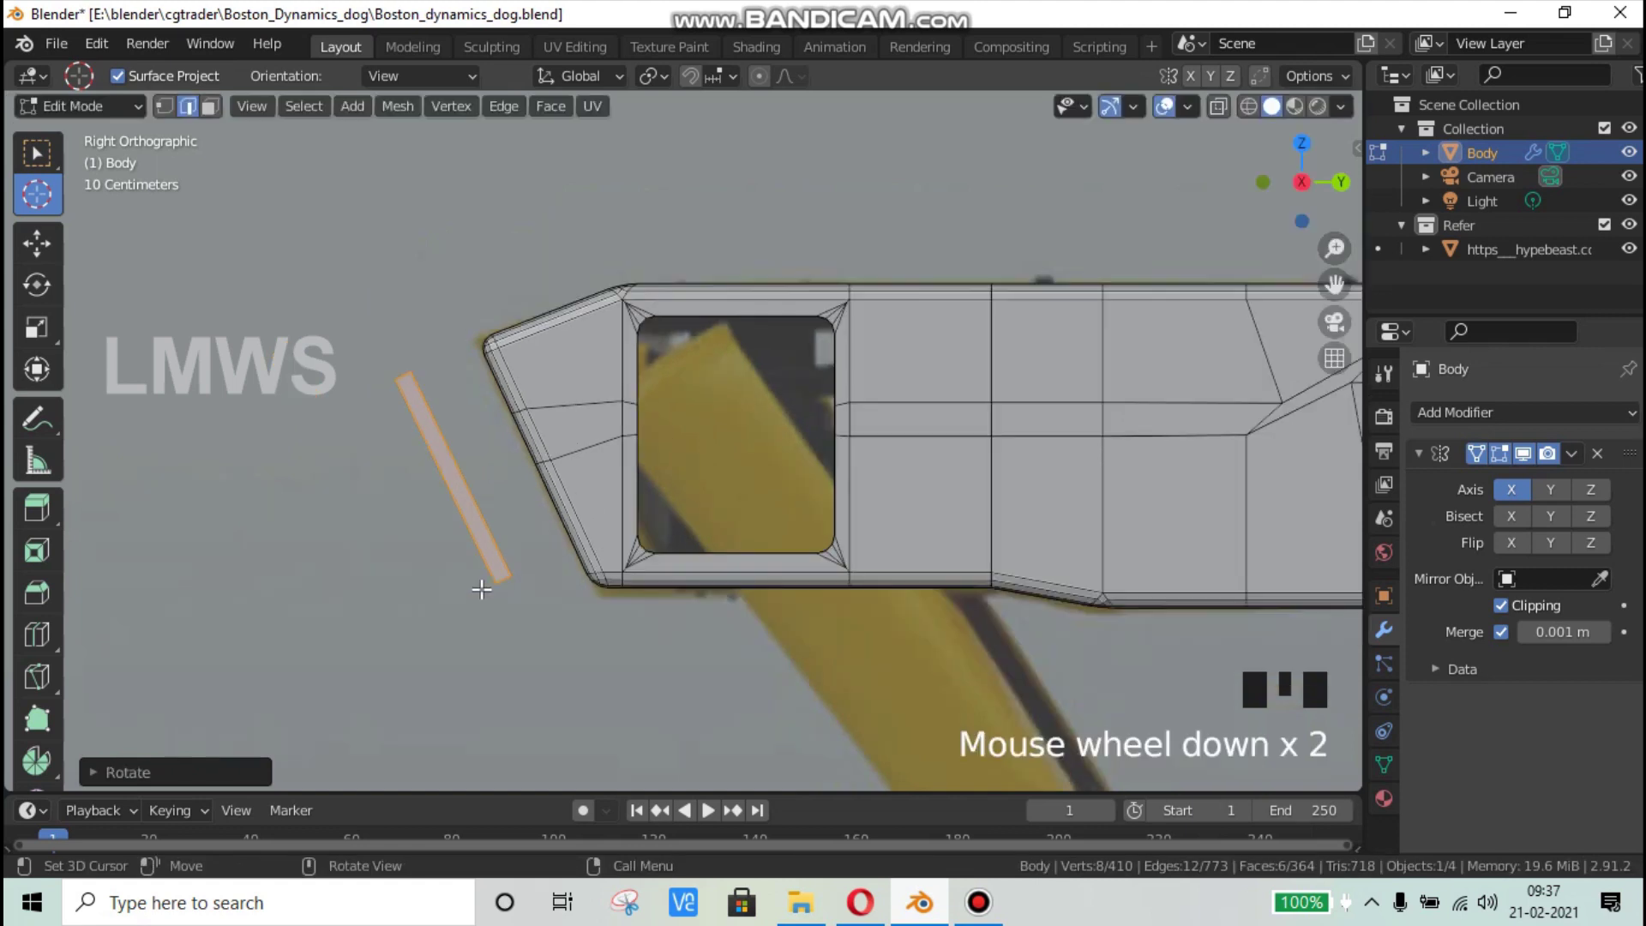
Step: Switch to face selection and select the recessed front panel face of the body
middle_click_drag(481, 580, 823, 609)
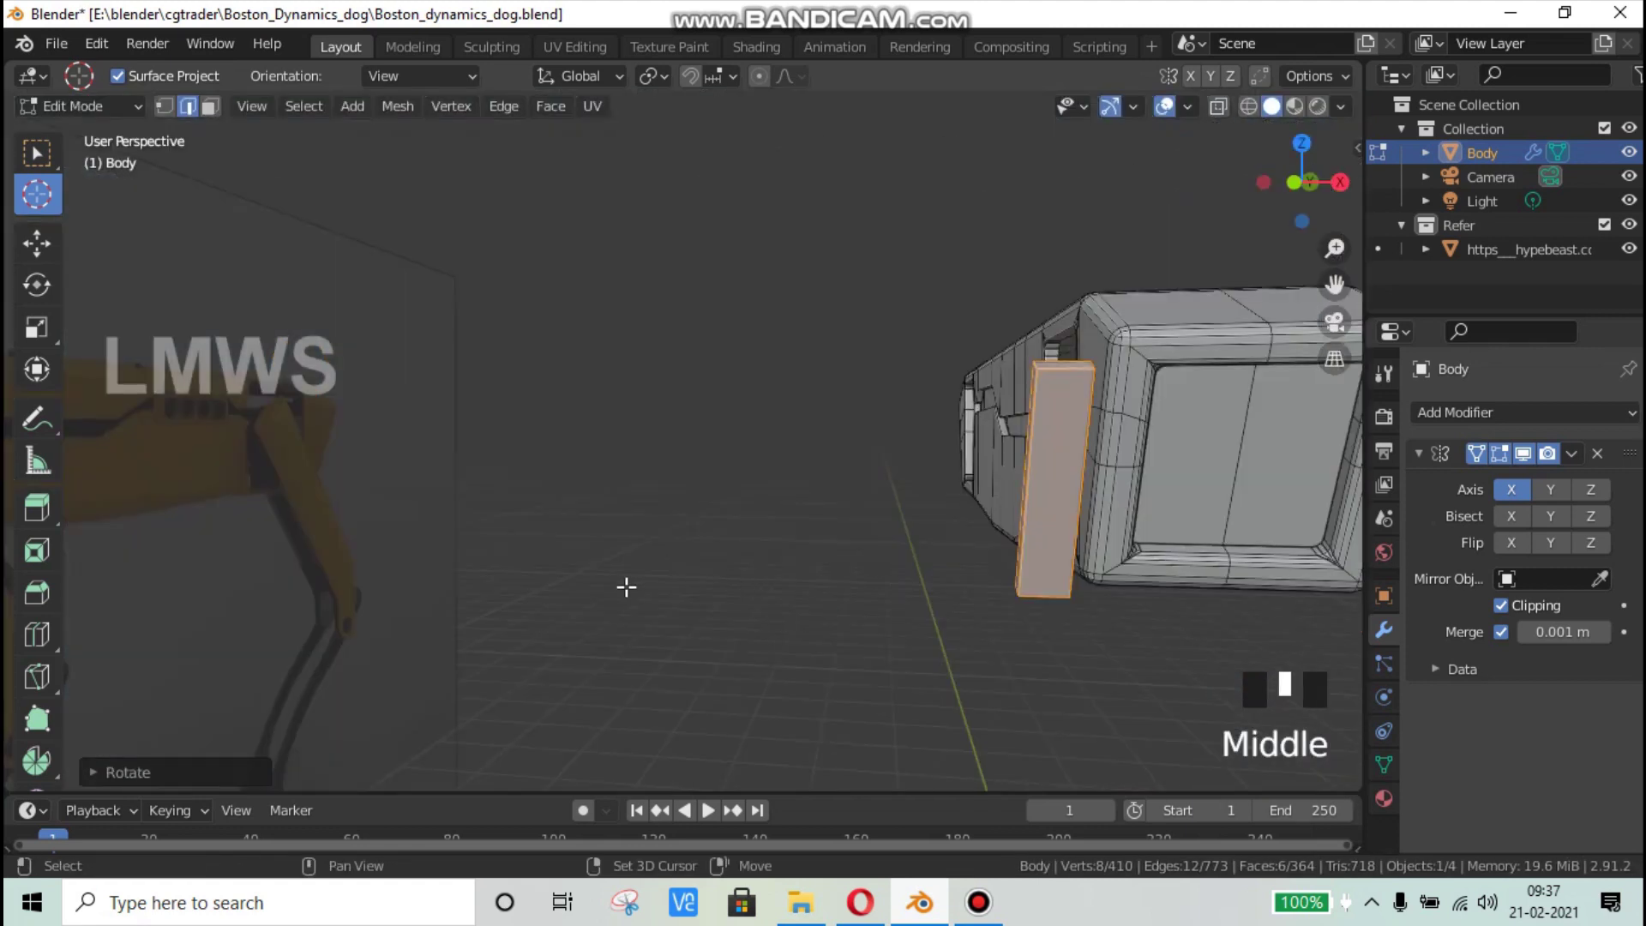
middle_click_drag(625, 584, 922, 635, "shift")
middle_click_drag(858, 634, 849, 626)
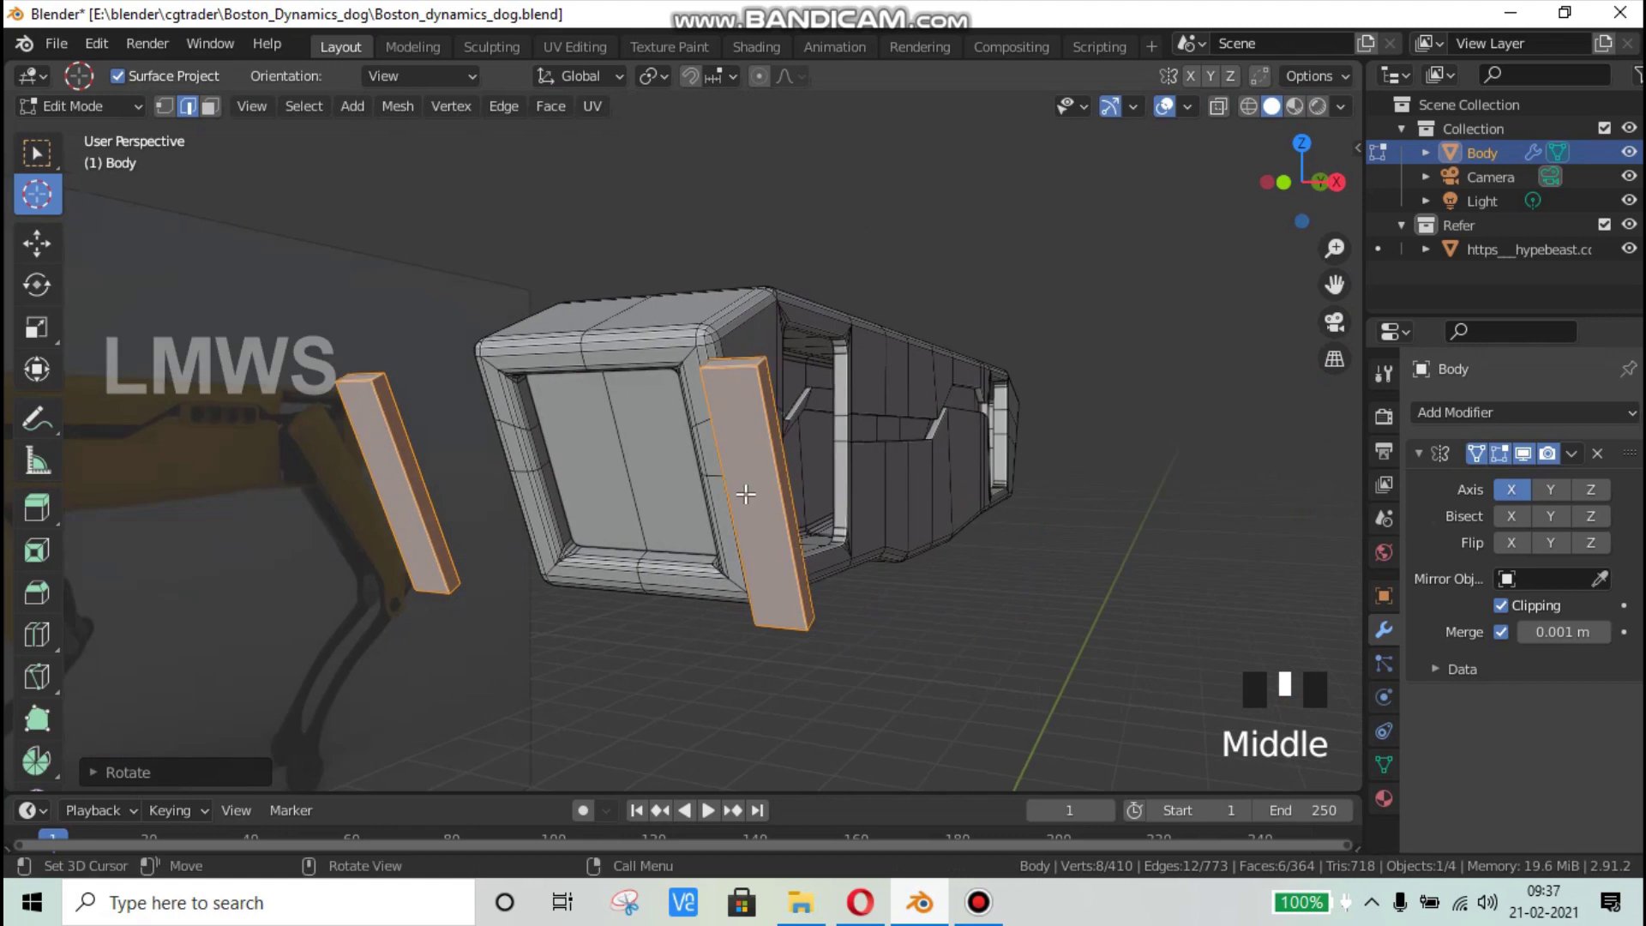
scroll(760, 473, "up", 2)
scroll(837, 529, "down", 2)
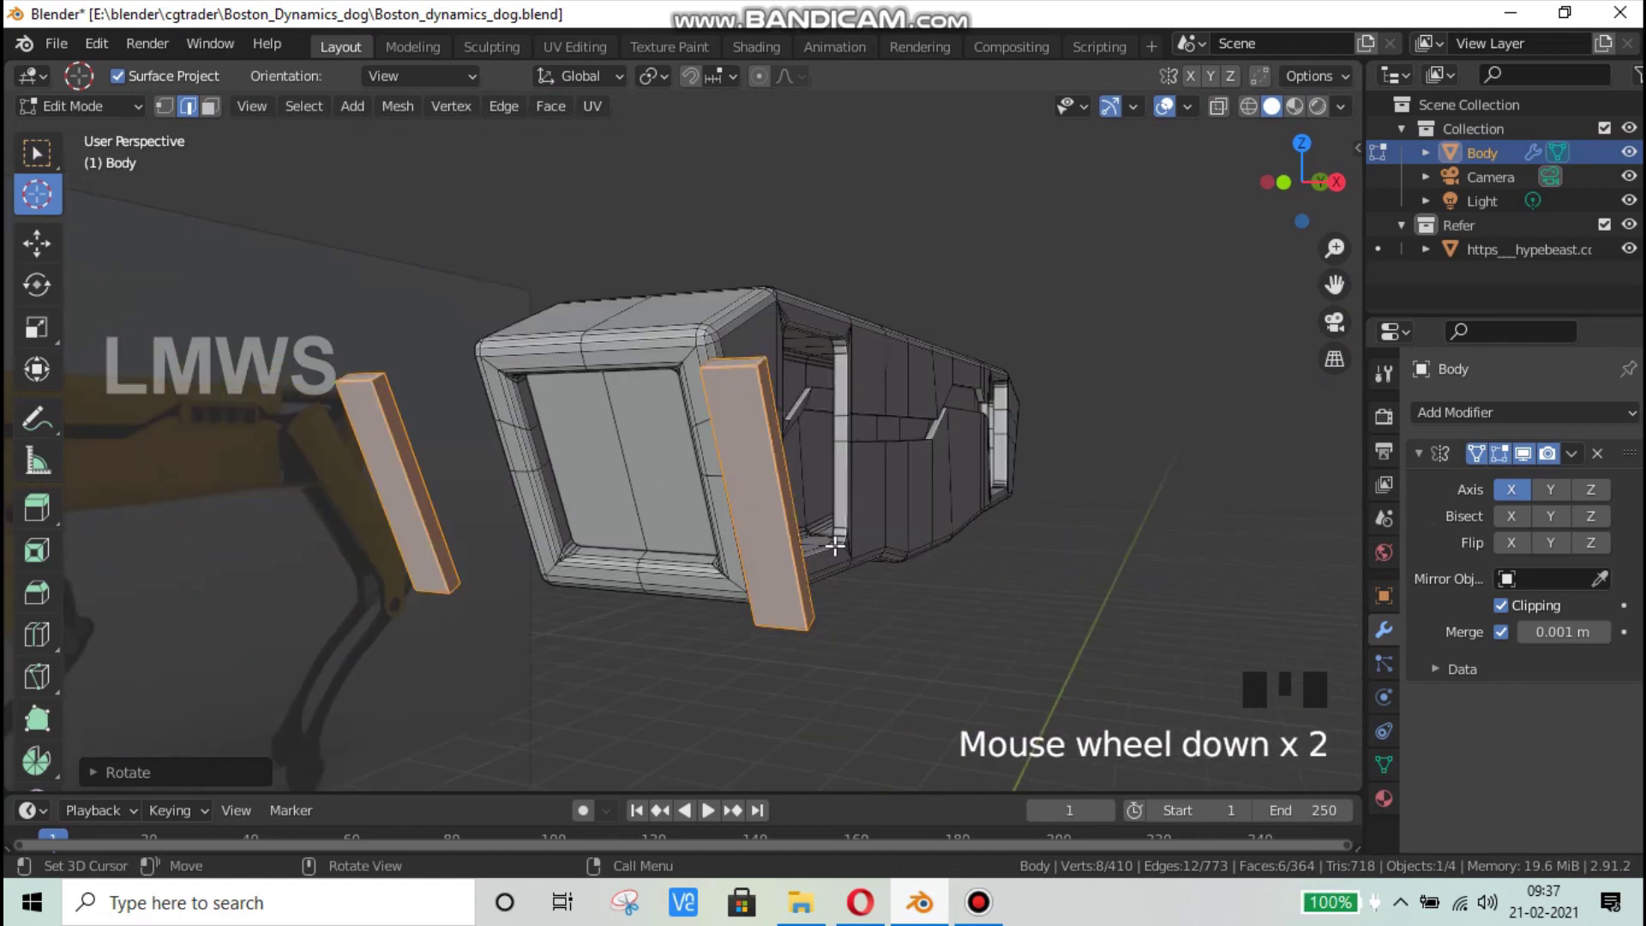
scroll(664, 482, "up", 1)
left_click(210, 107)
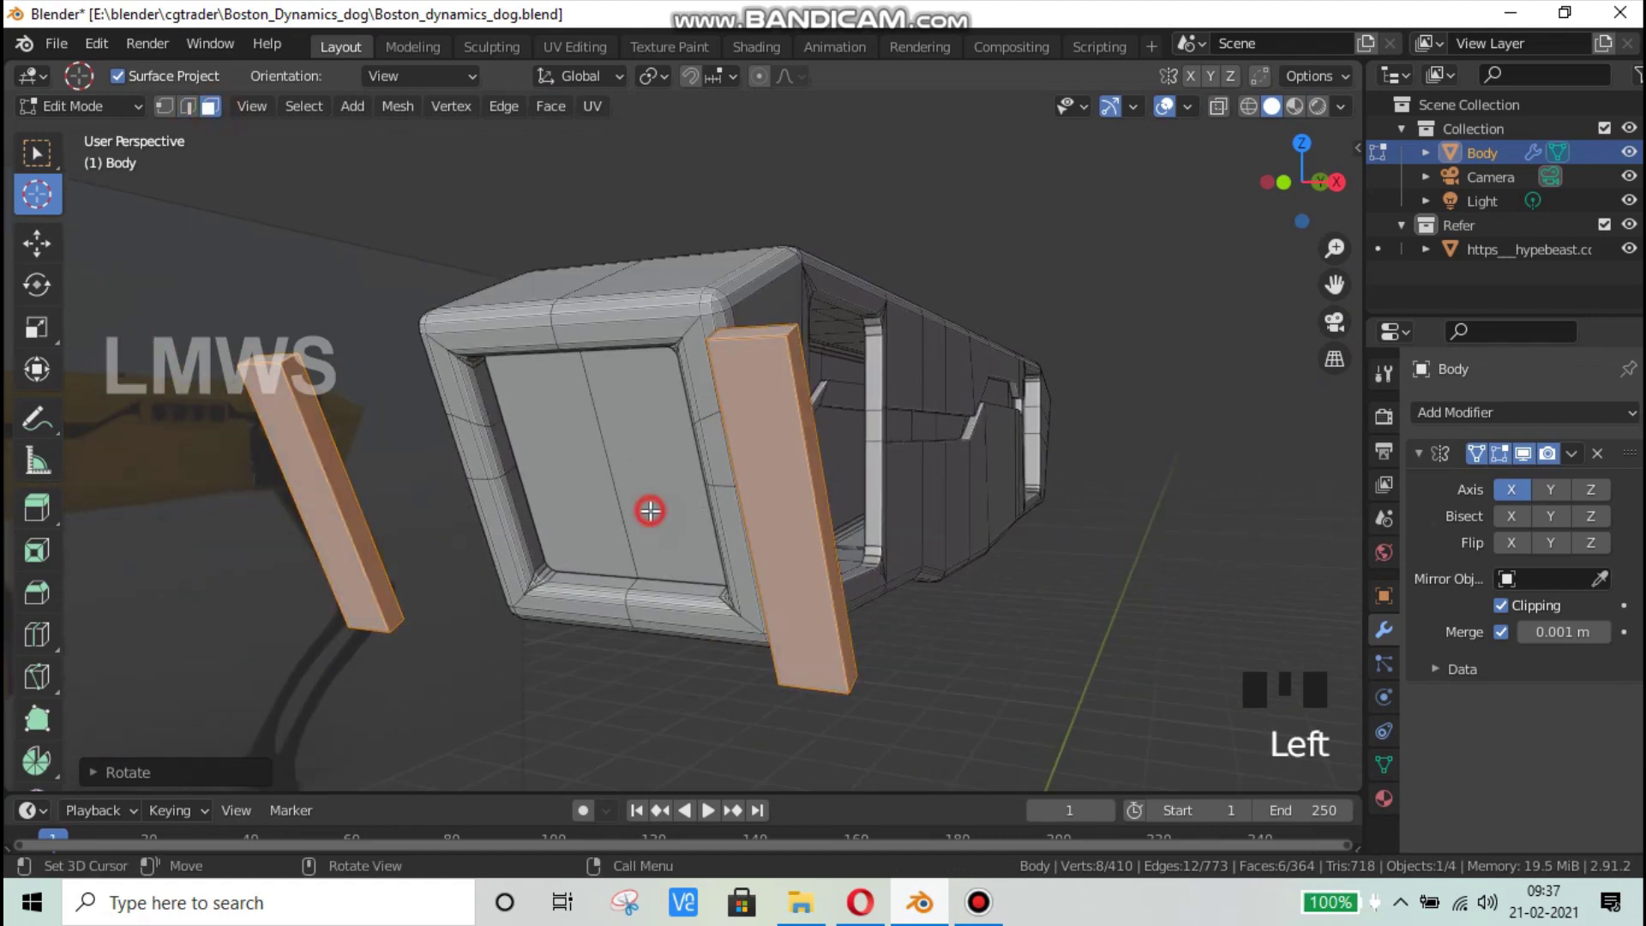
left_click(650, 510)
left_click(43, 147)
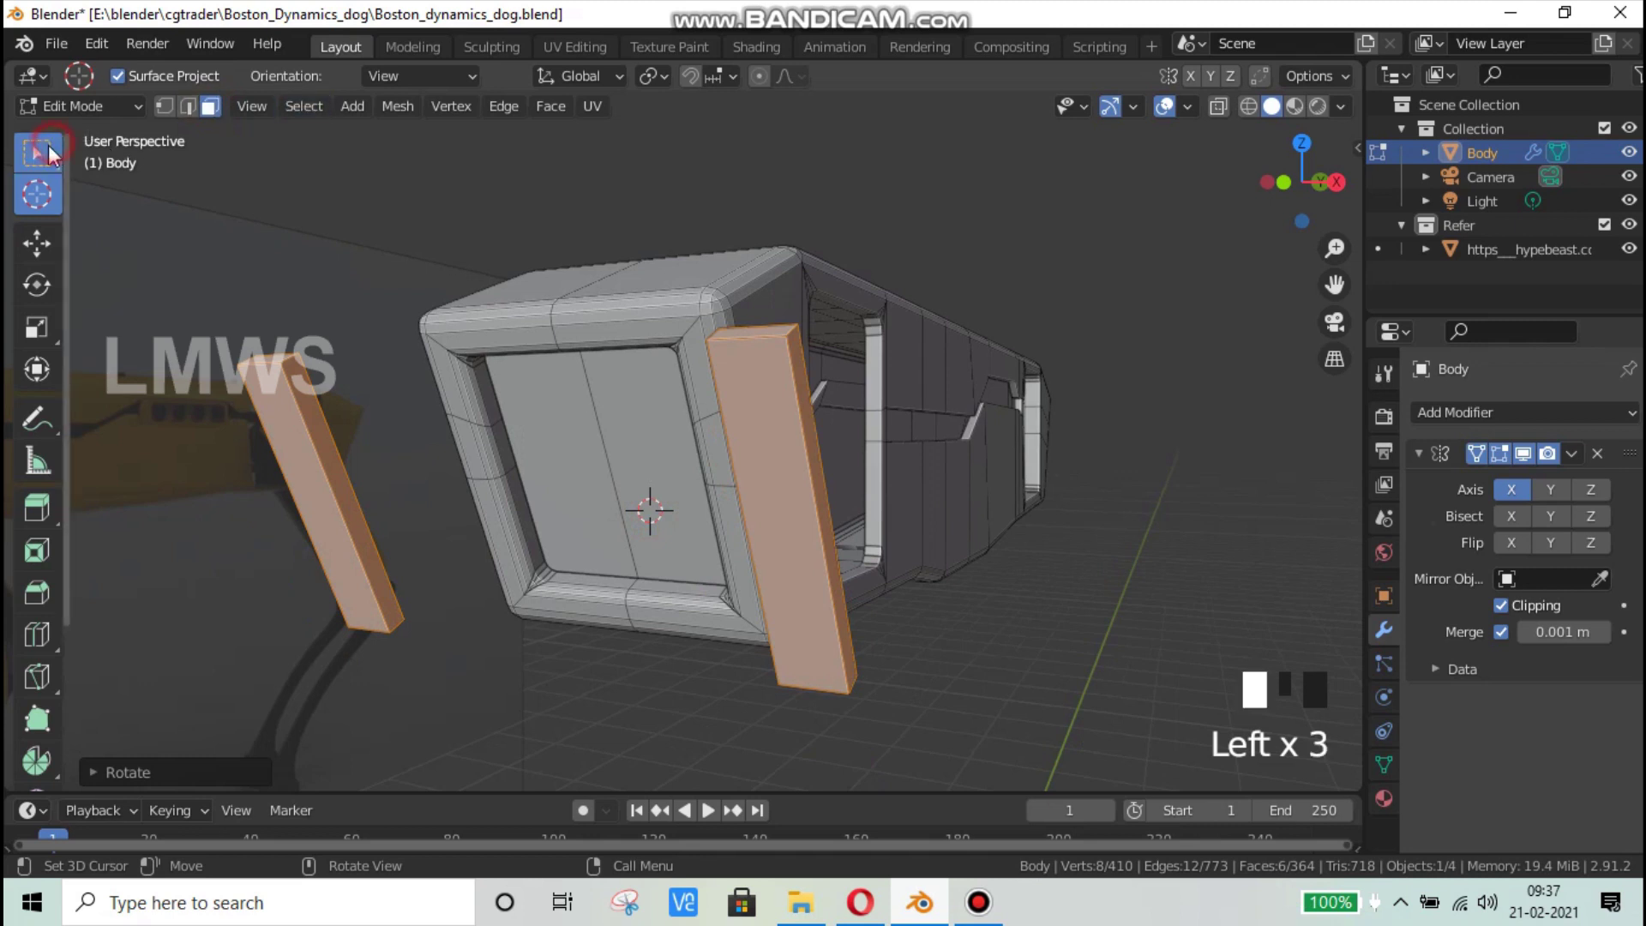
left_click(211, 108)
left_click(680, 515)
left_click(568, 456)
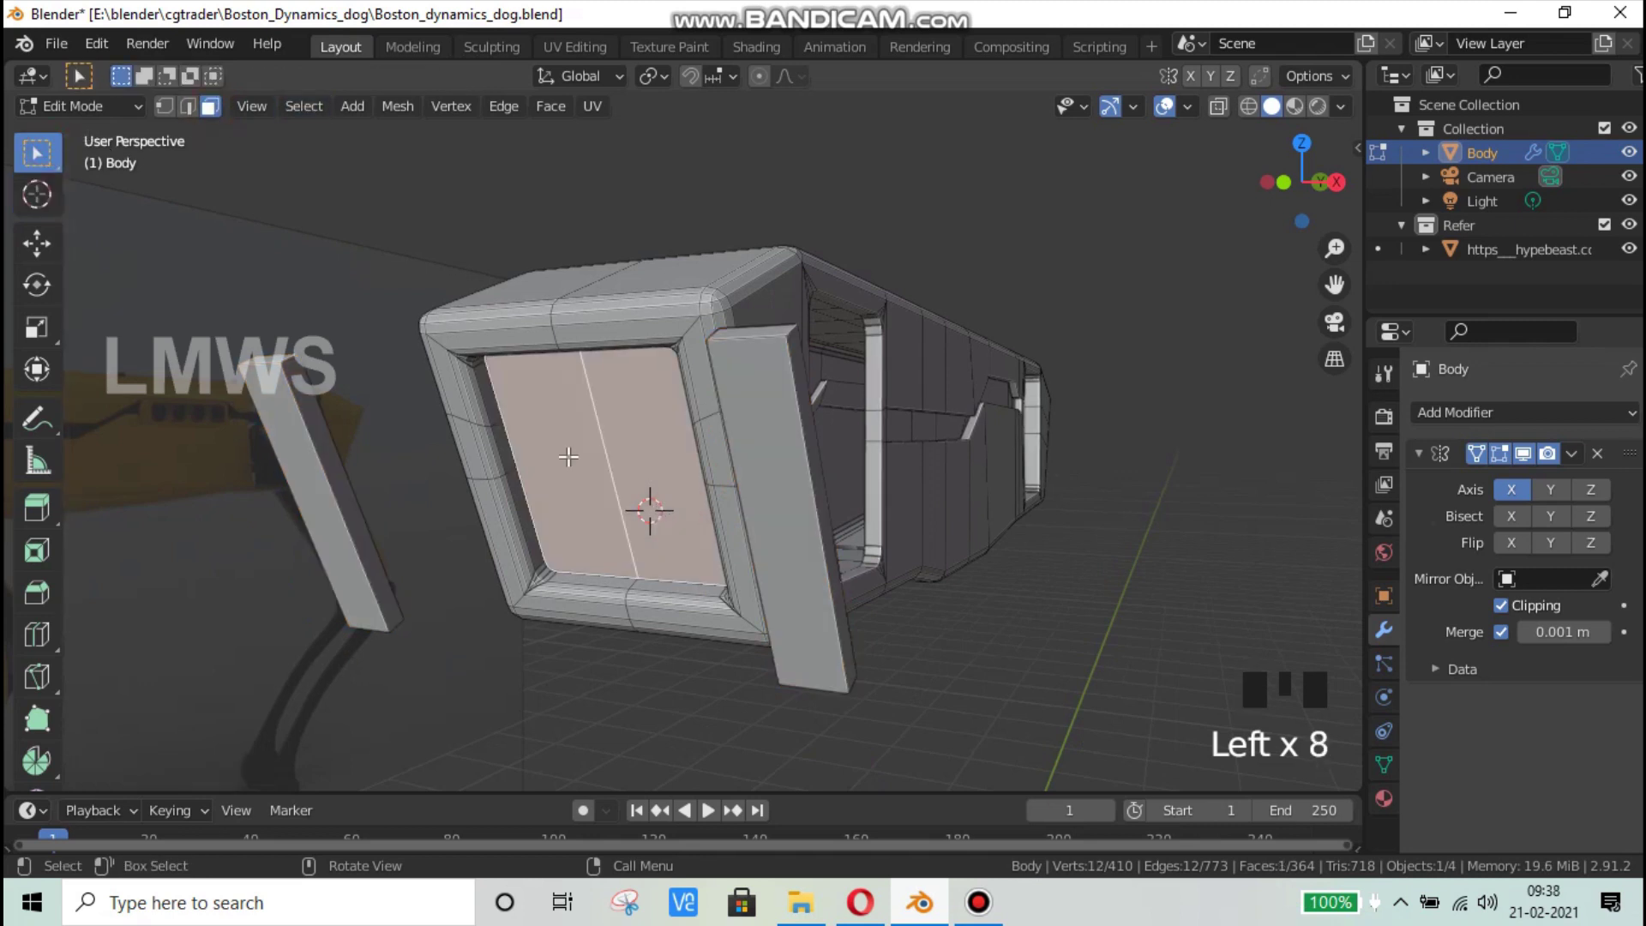
scroll(620, 471, "up", 2)
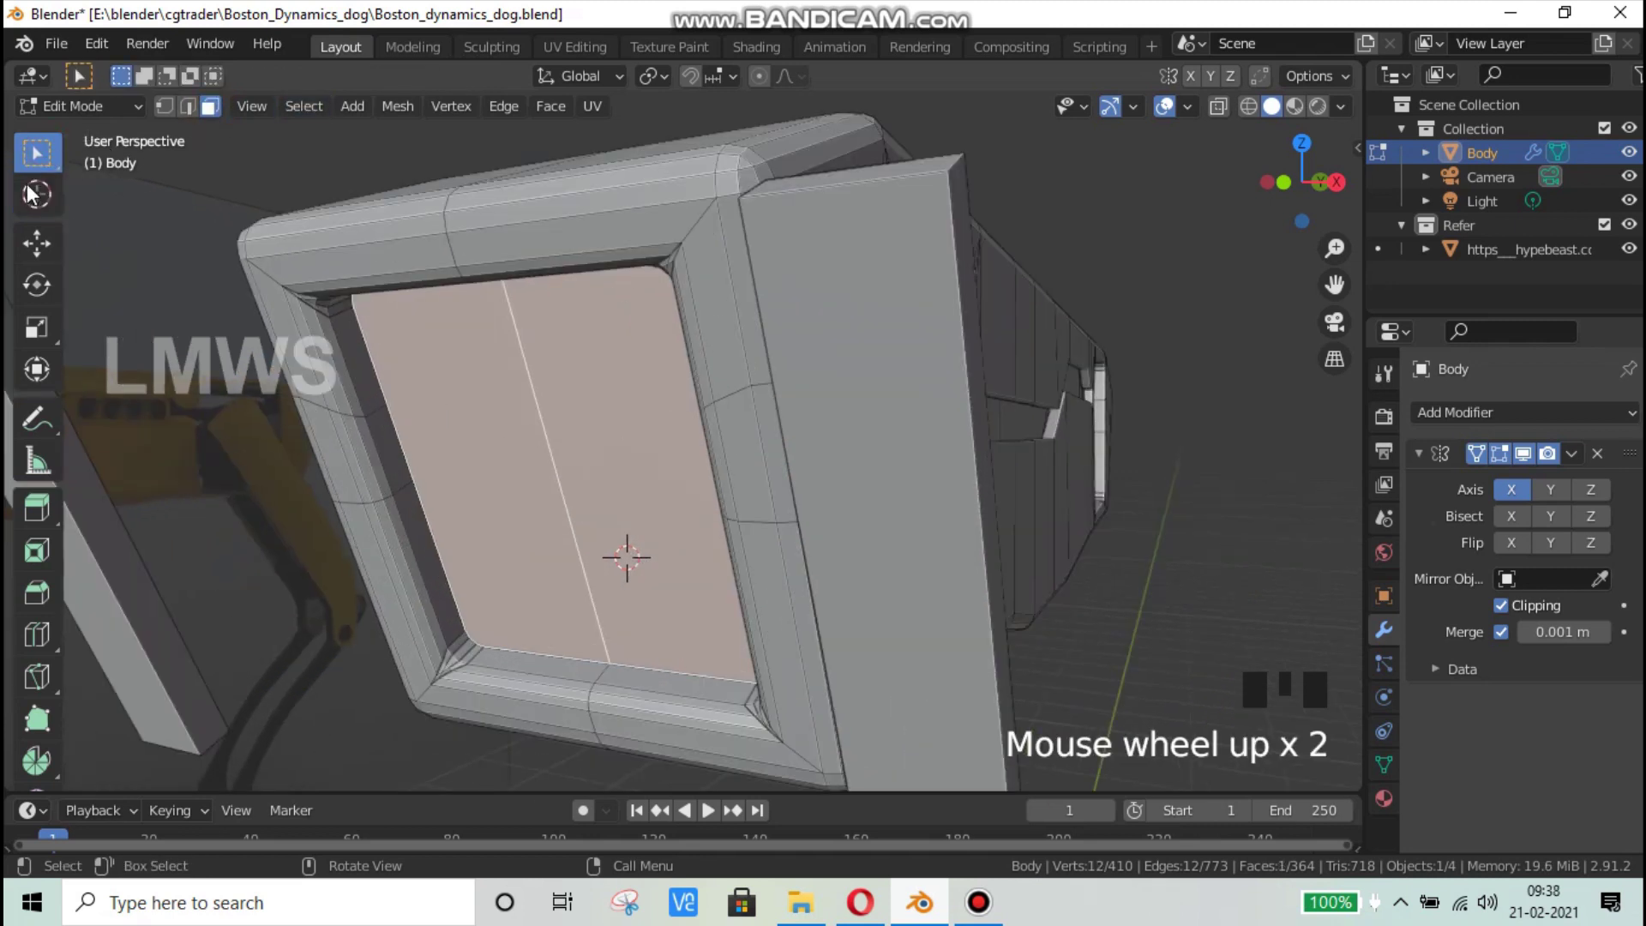
Step: Activate the Move tool and set the transform orientation to Normal for the selected front panel face
left_click(38, 246)
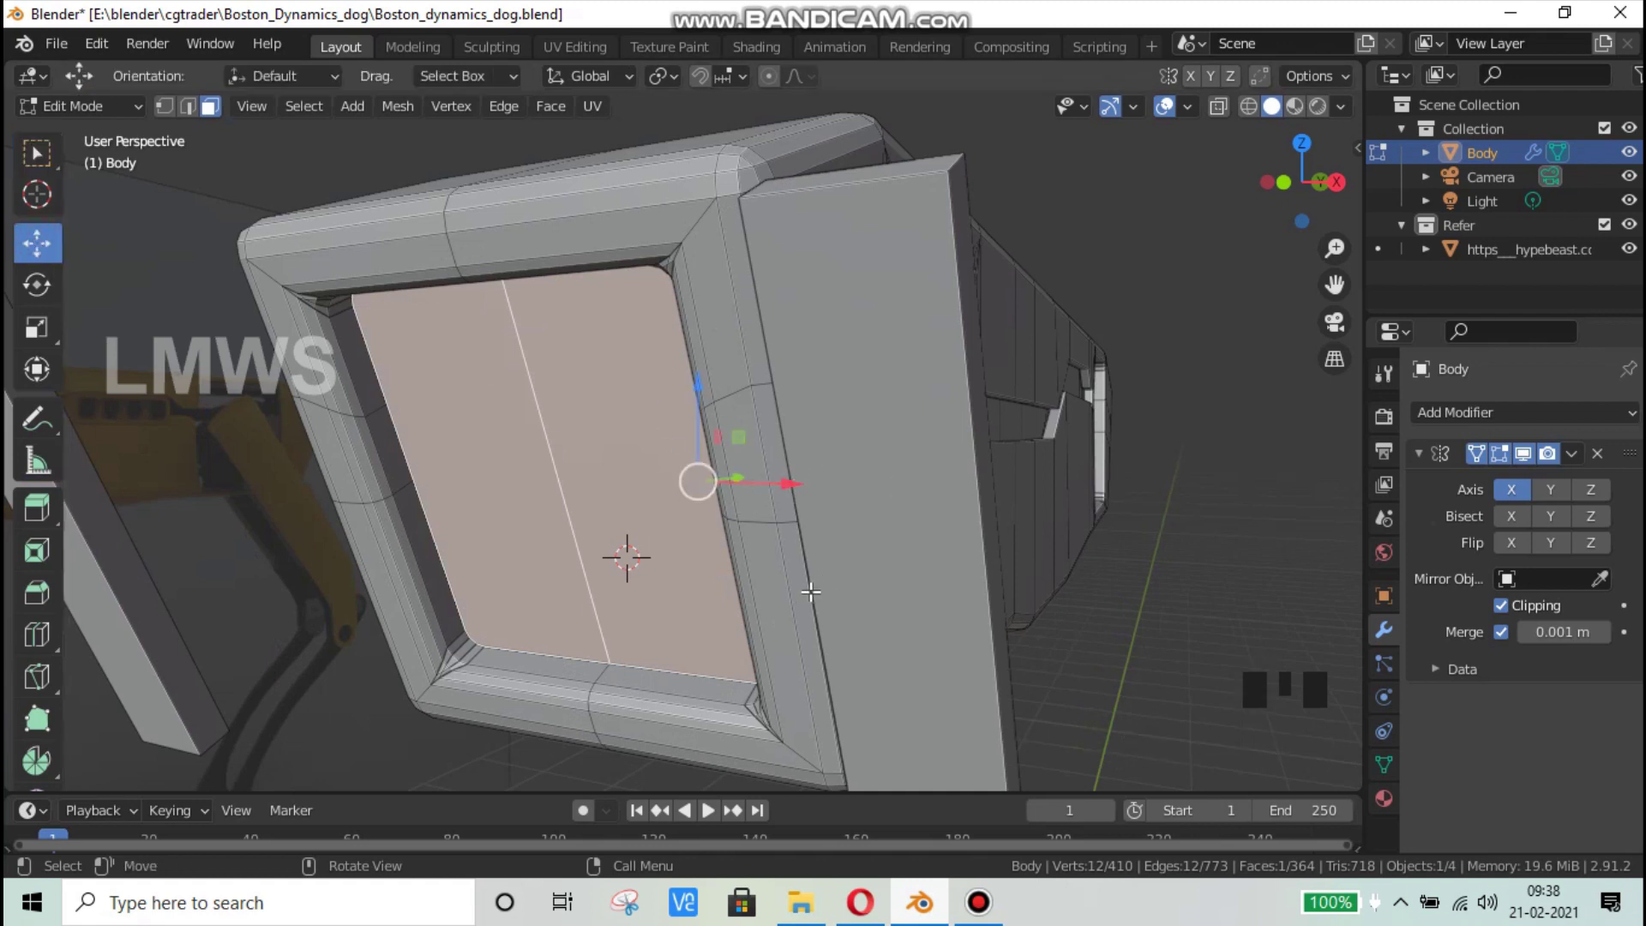
middle_click_drag(811, 592, 528, 416)
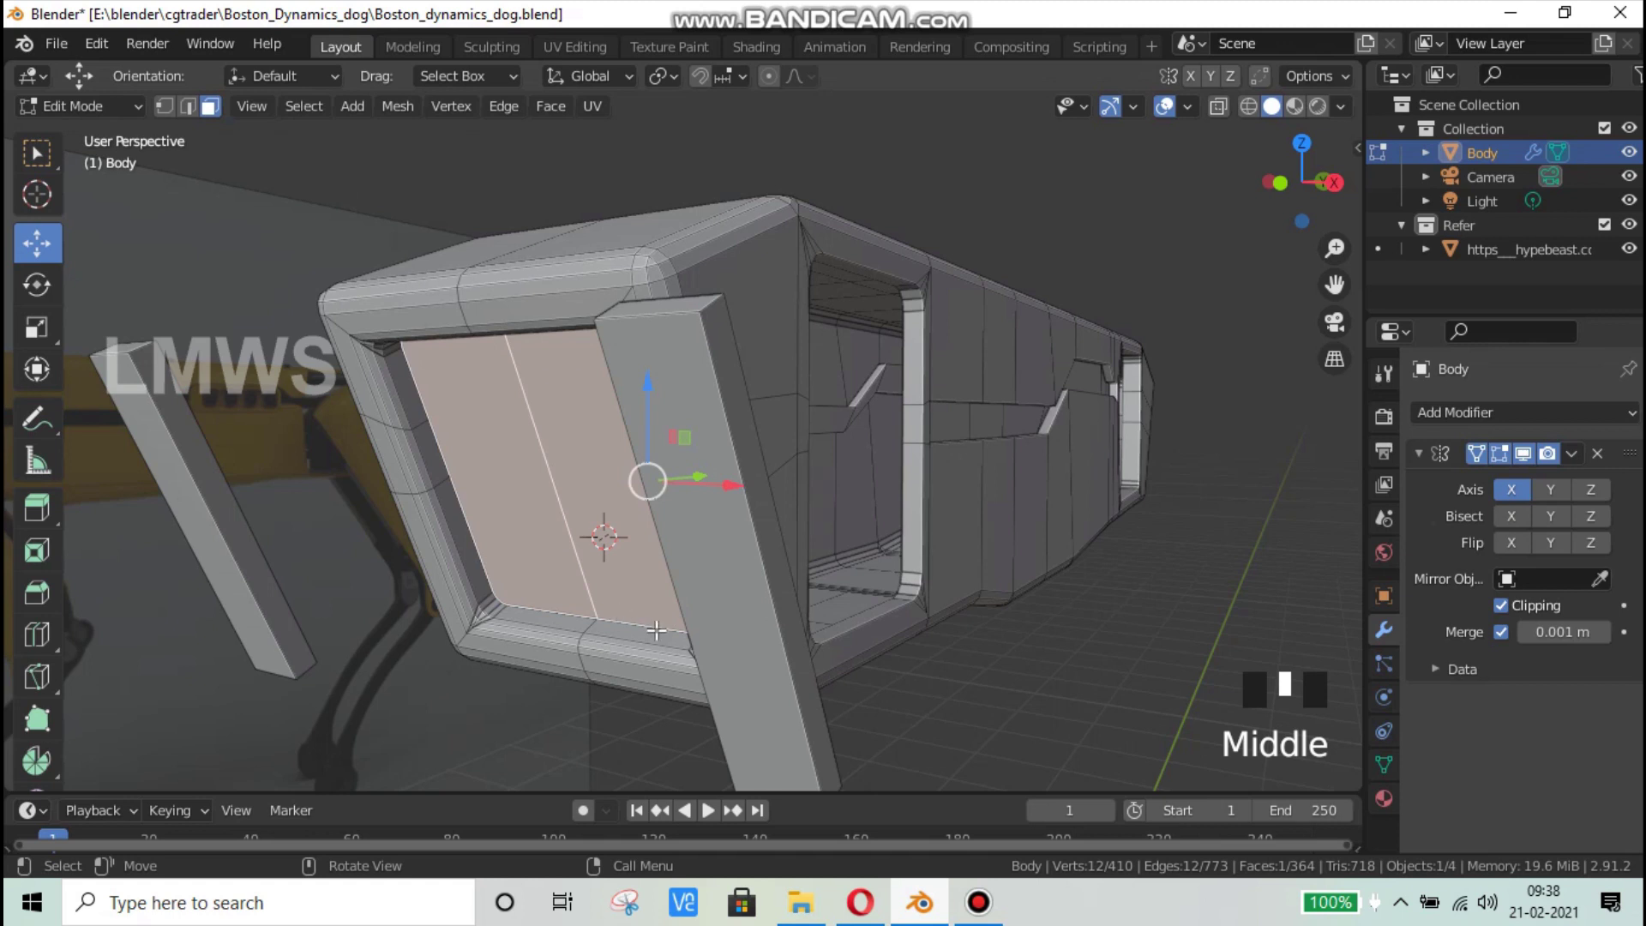
left_click(554, 73)
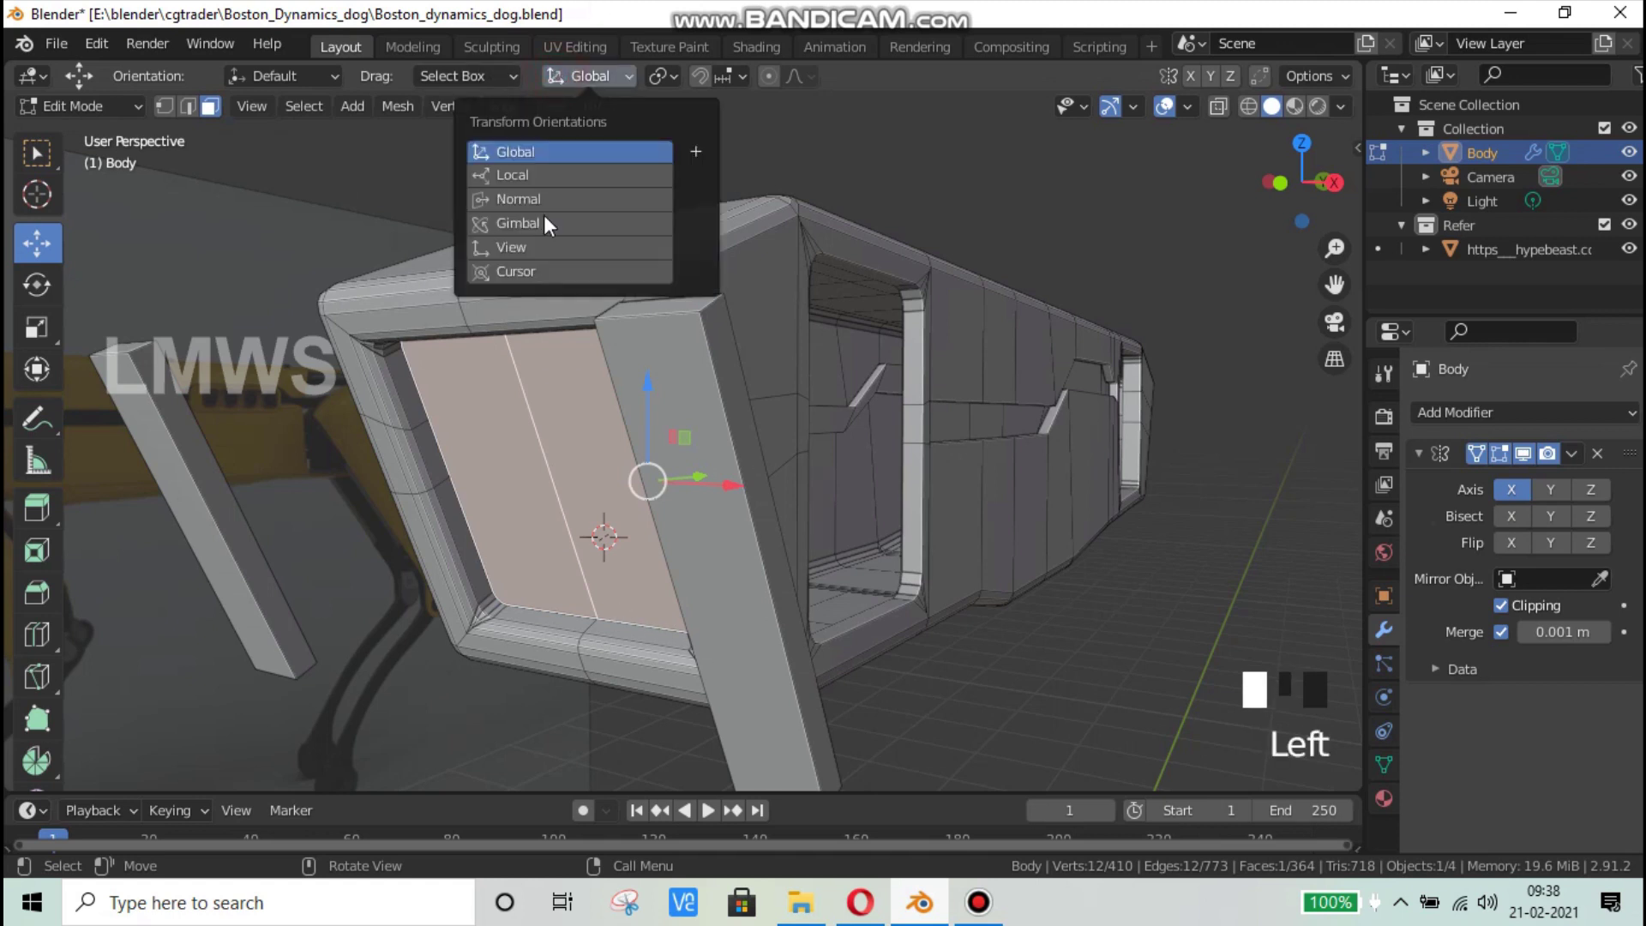
left_click(506, 176)
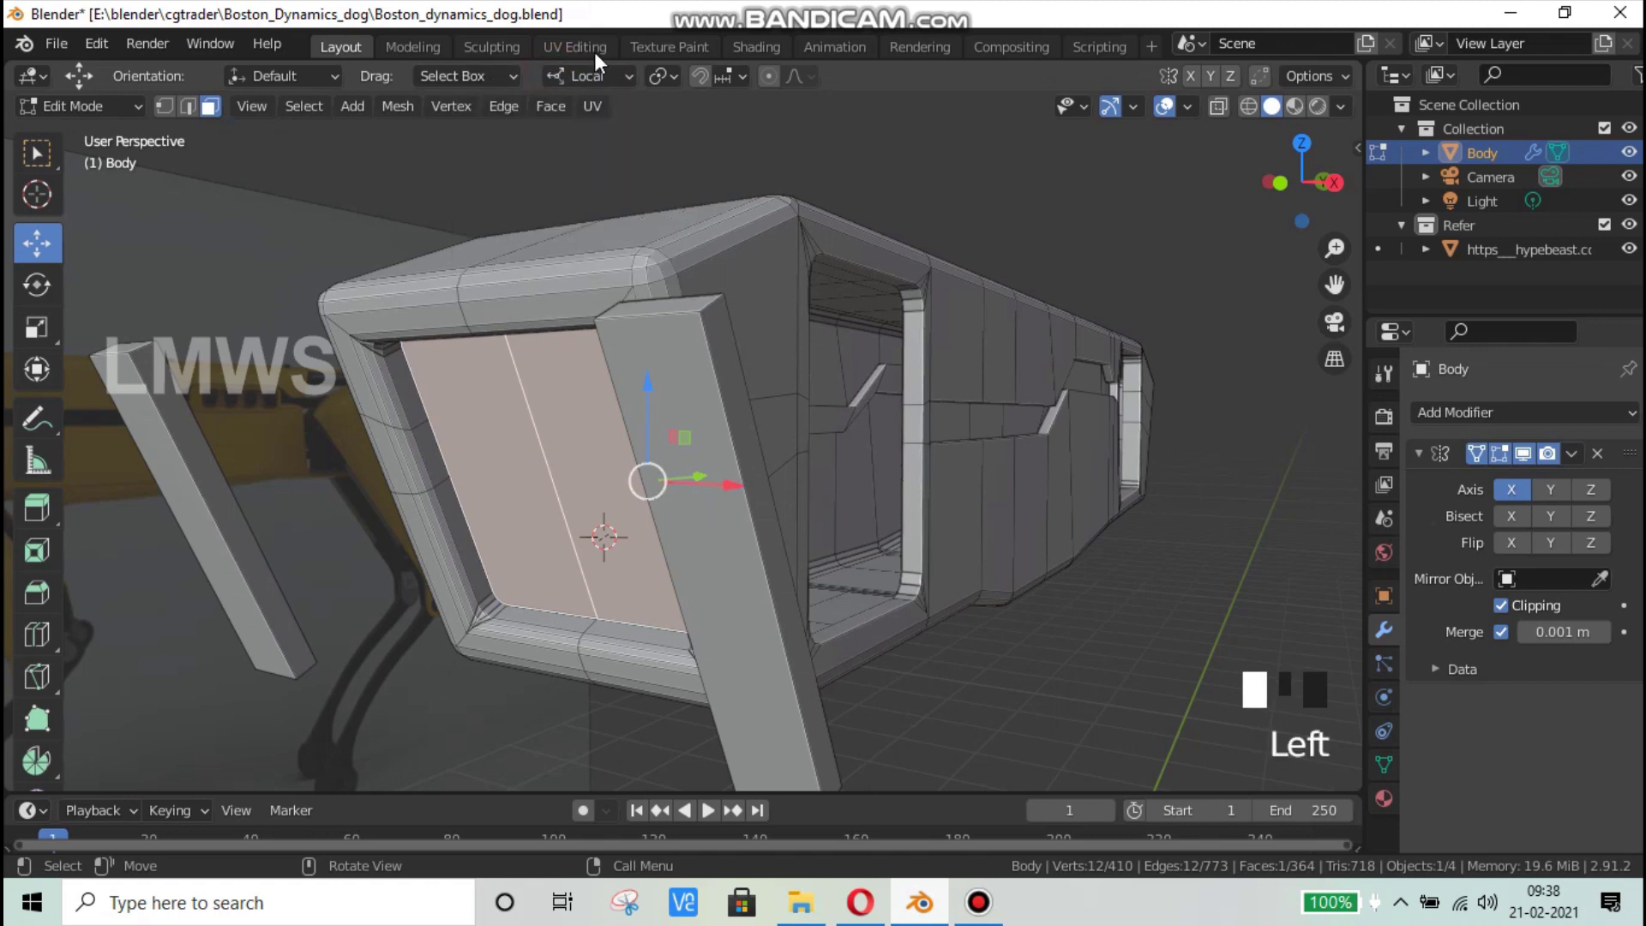
left_click(581, 75)
left_click(542, 198)
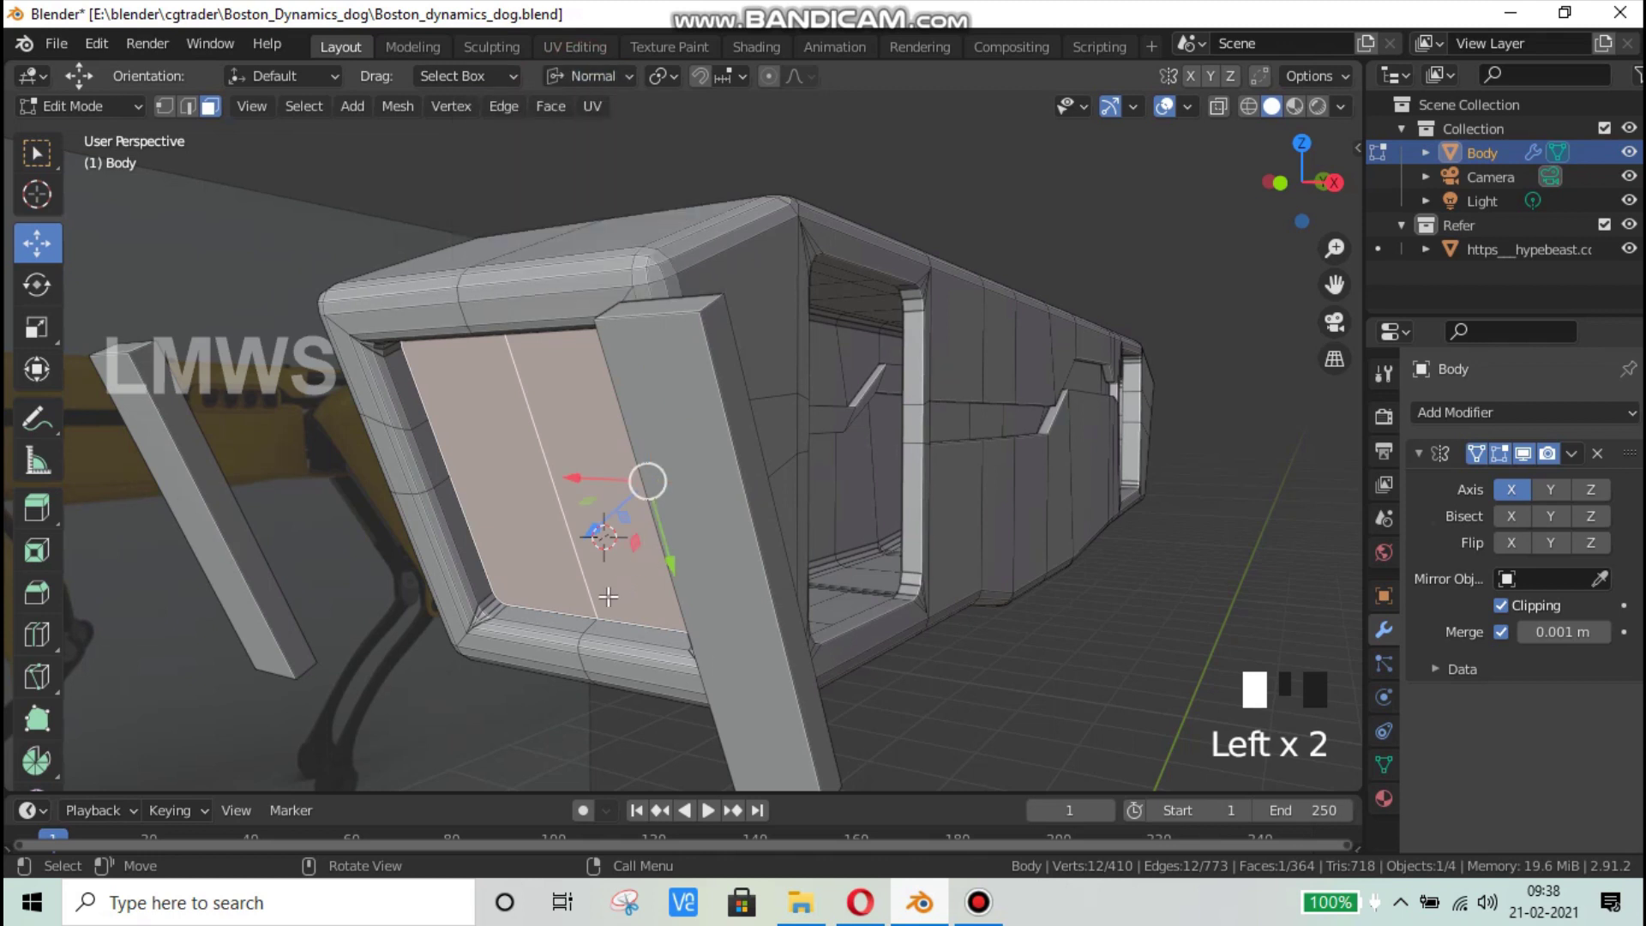
Step: Push the front panel face deeper into the body along its normal, and set the transform orientation back to Global
middle_click_drag(548, 360, 386, 549)
scroll(308, 540, "up", 5)
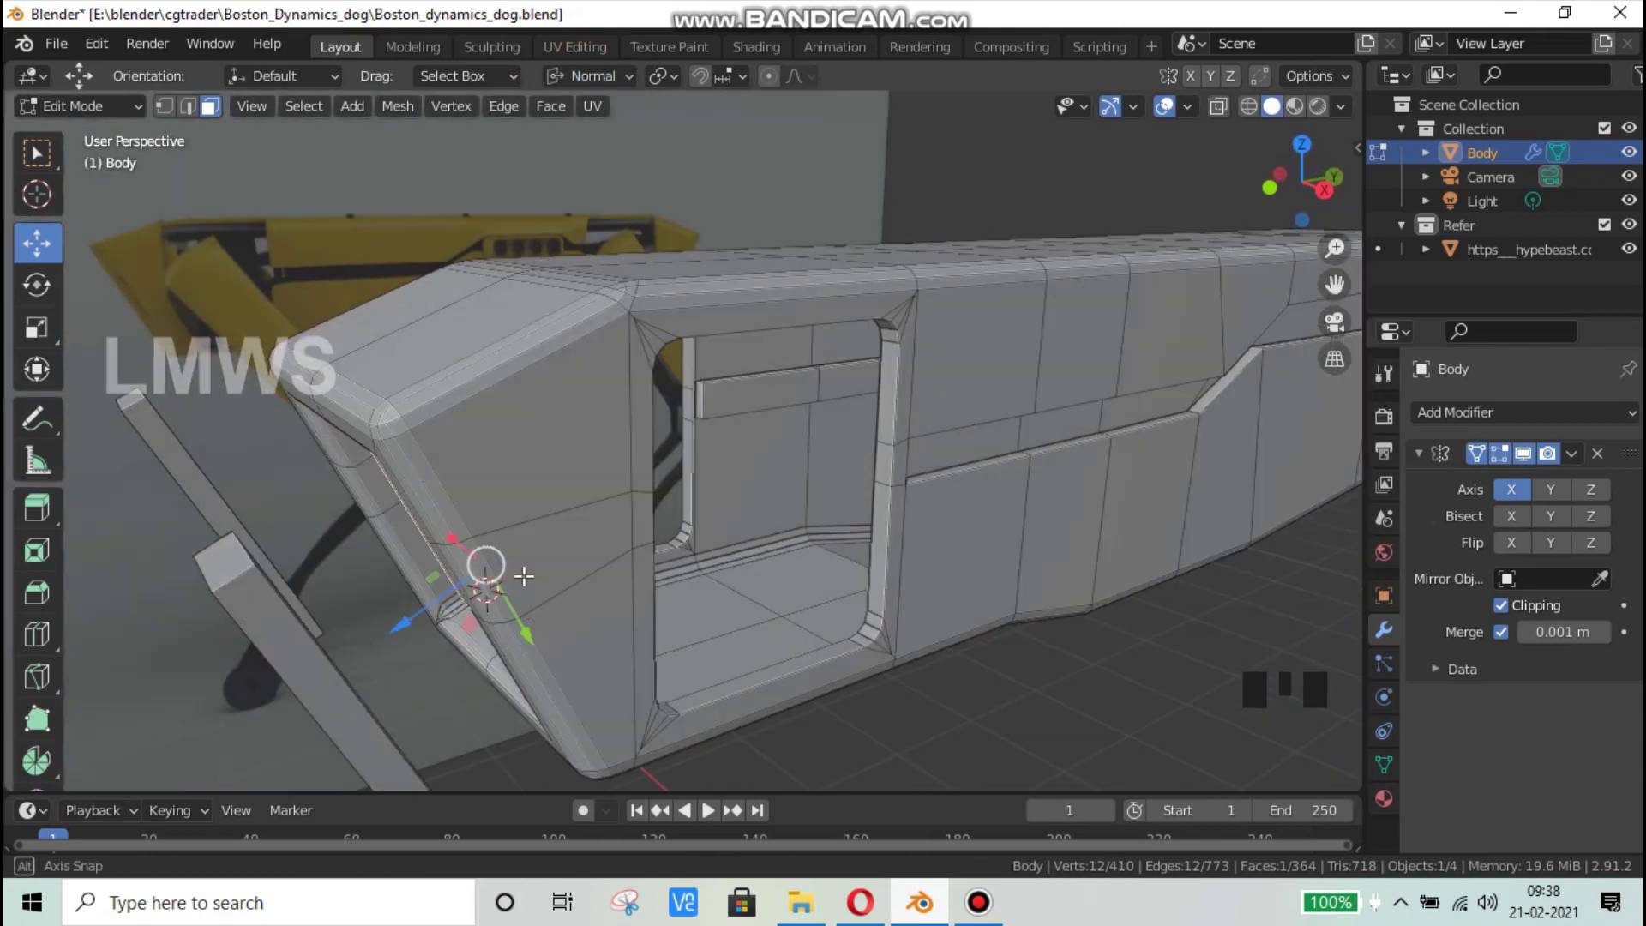
middle_click_drag(490, 509, 359, 554)
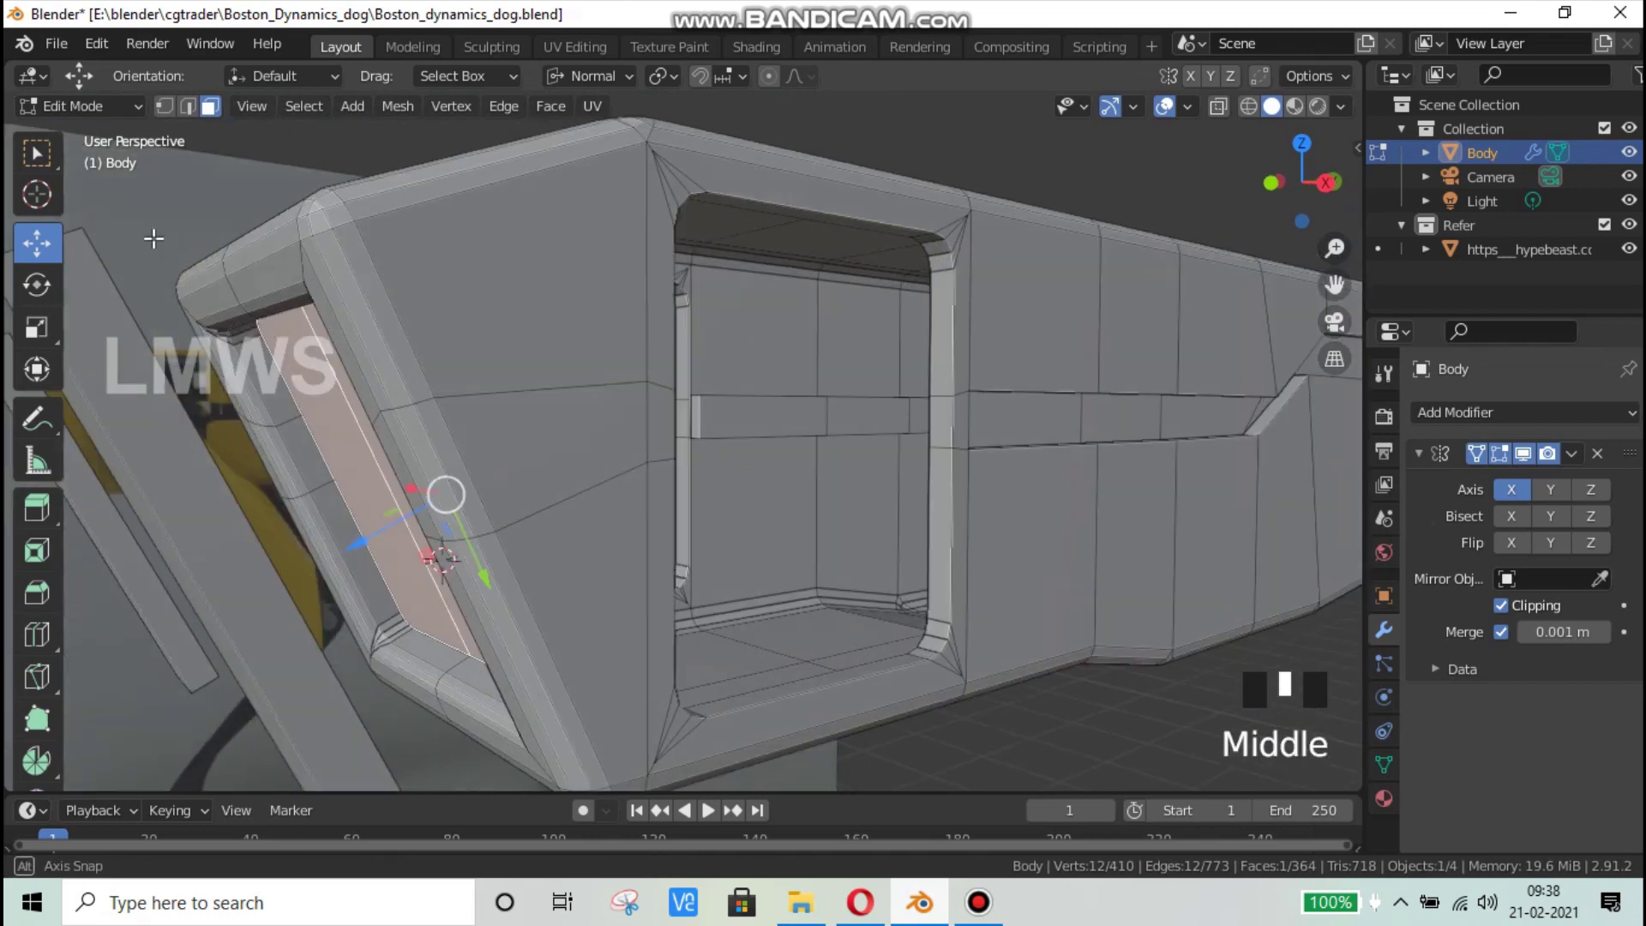
left_click_drag(360, 543, 424, 518)
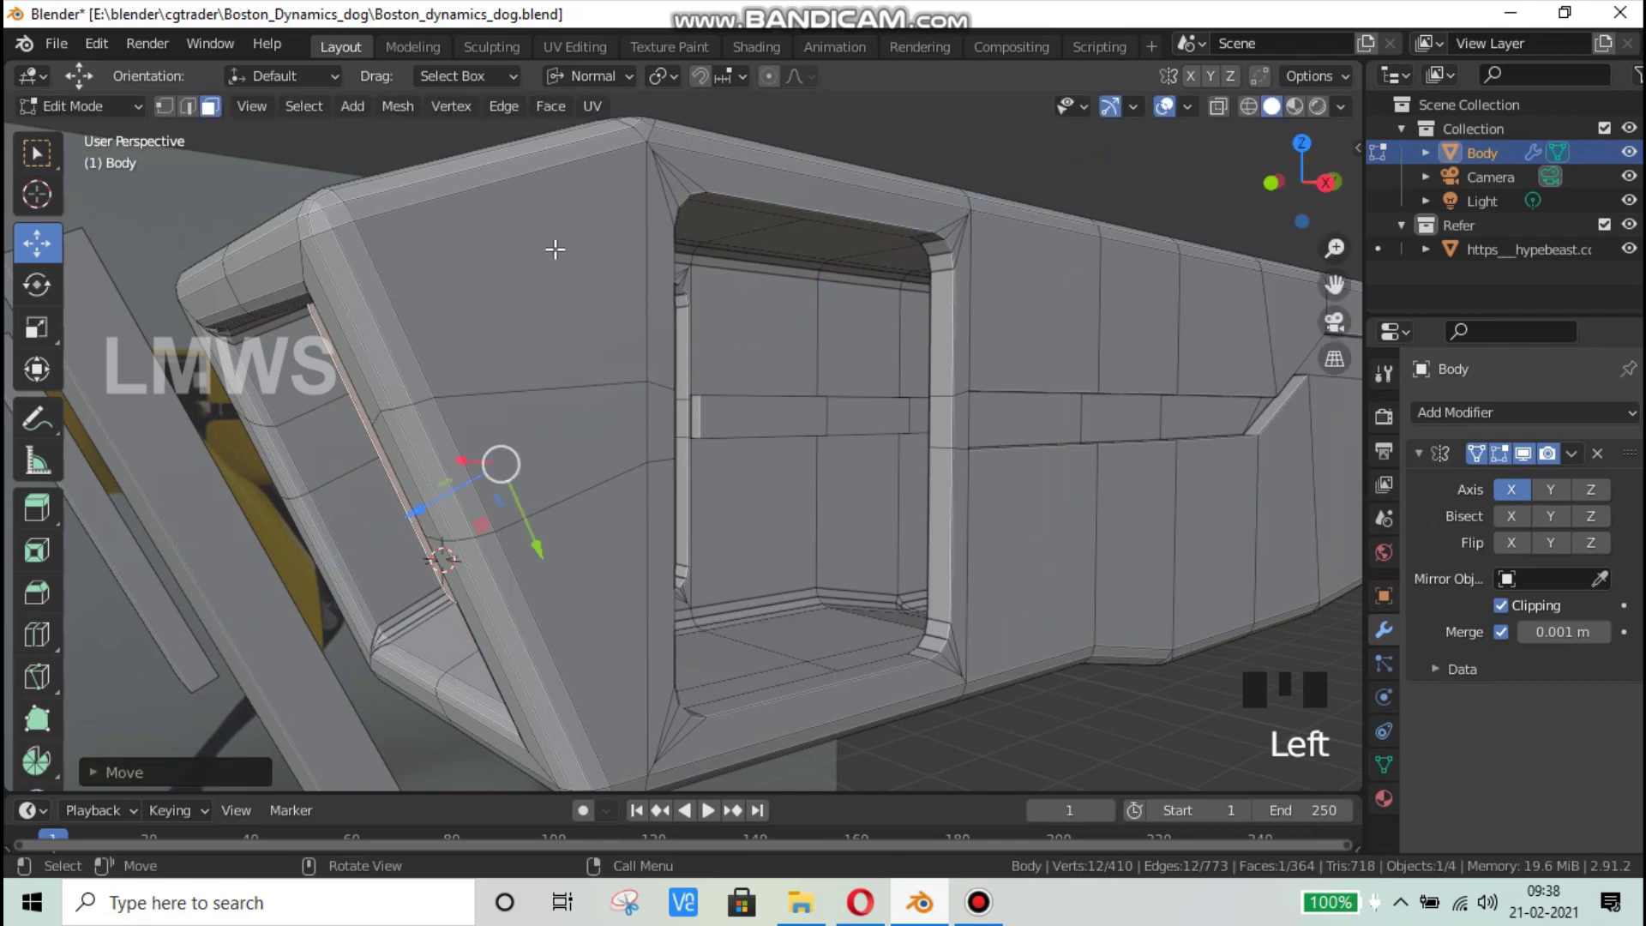
left_click(590, 77)
left_click(548, 151)
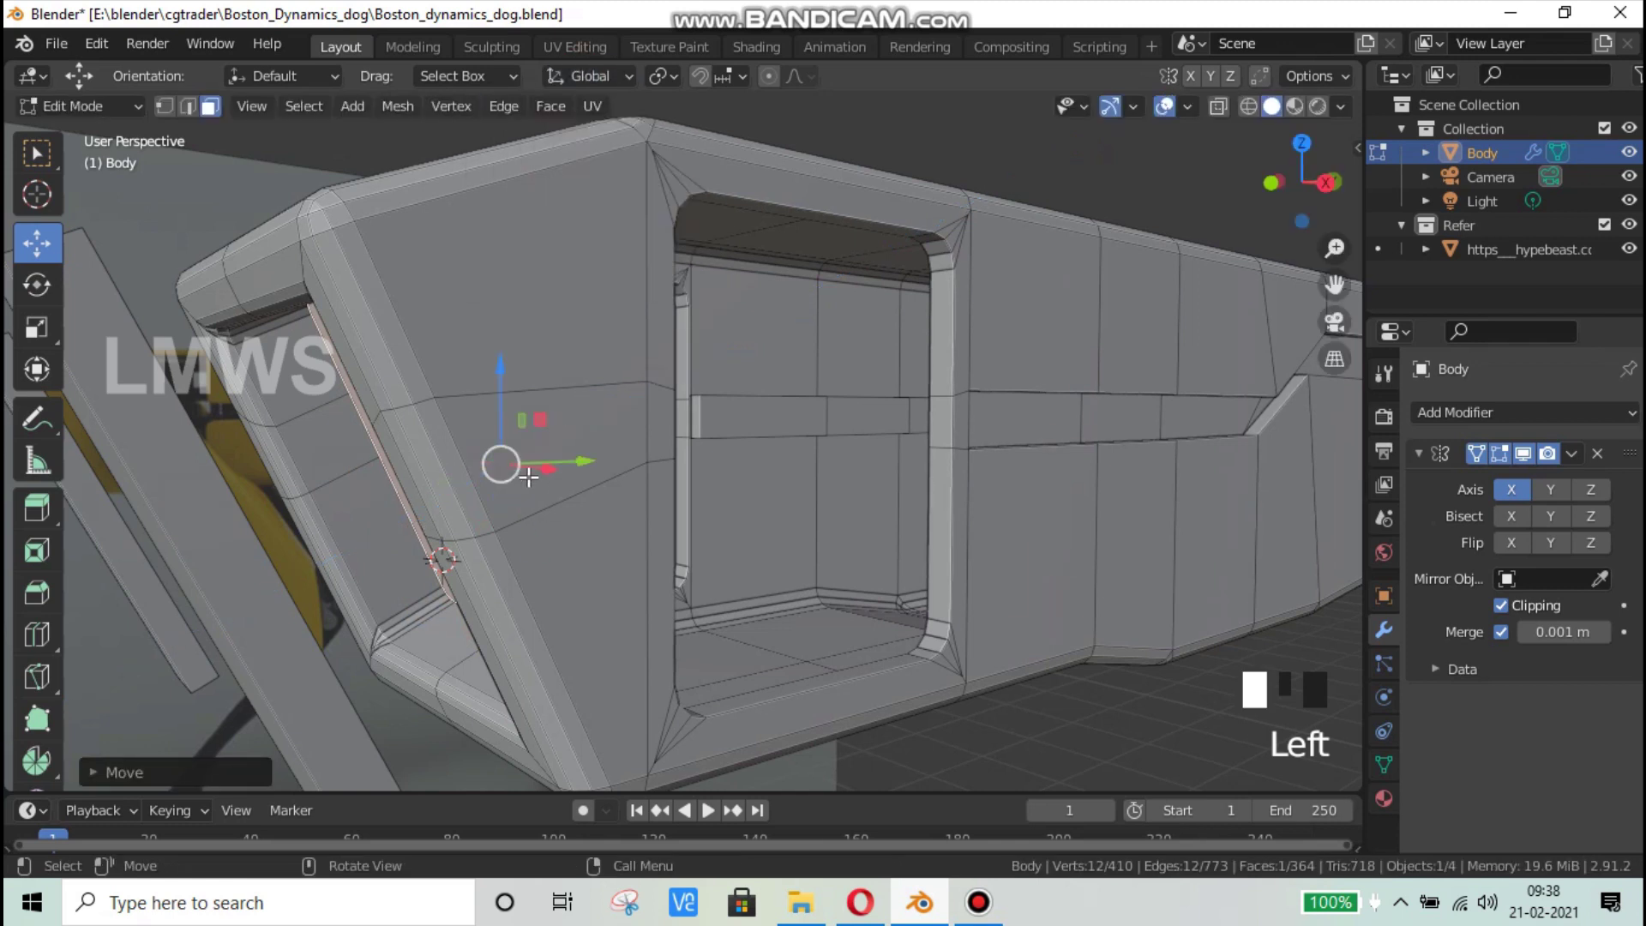
Step: Select the whole slanted bar, set the transform orientation to Normal, and scale the bar thinner along its normal Z axis
middle_click_drag(568, 403, 435, 485)
key("alt+a")
key("alt+a")
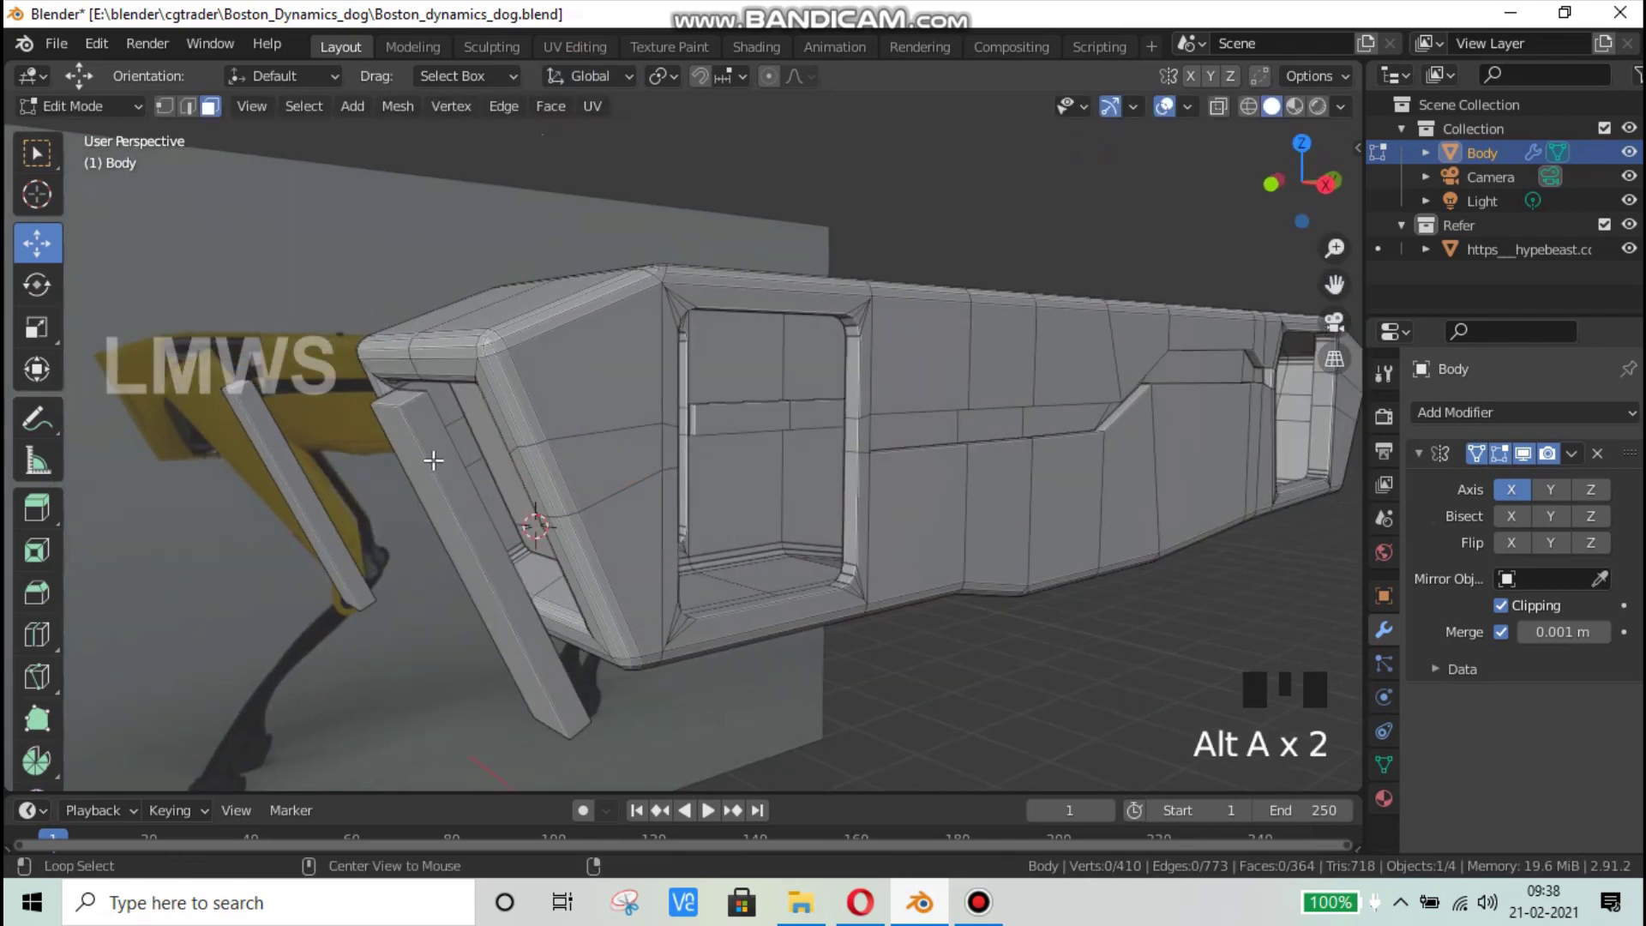
key("l")
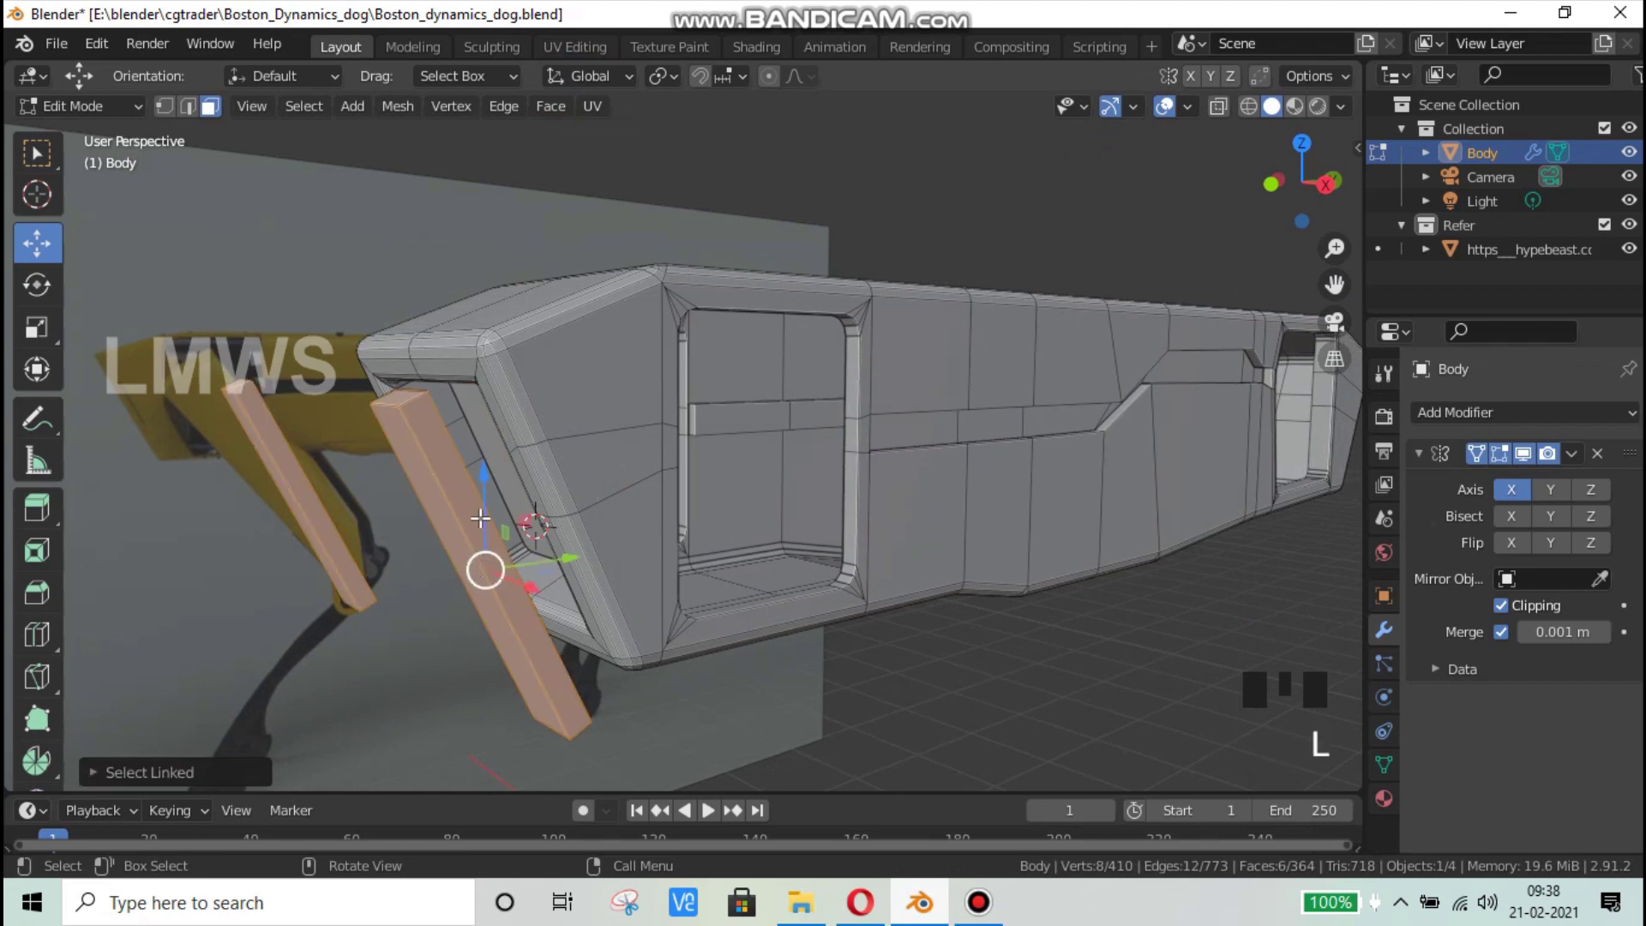
left_click(590, 75)
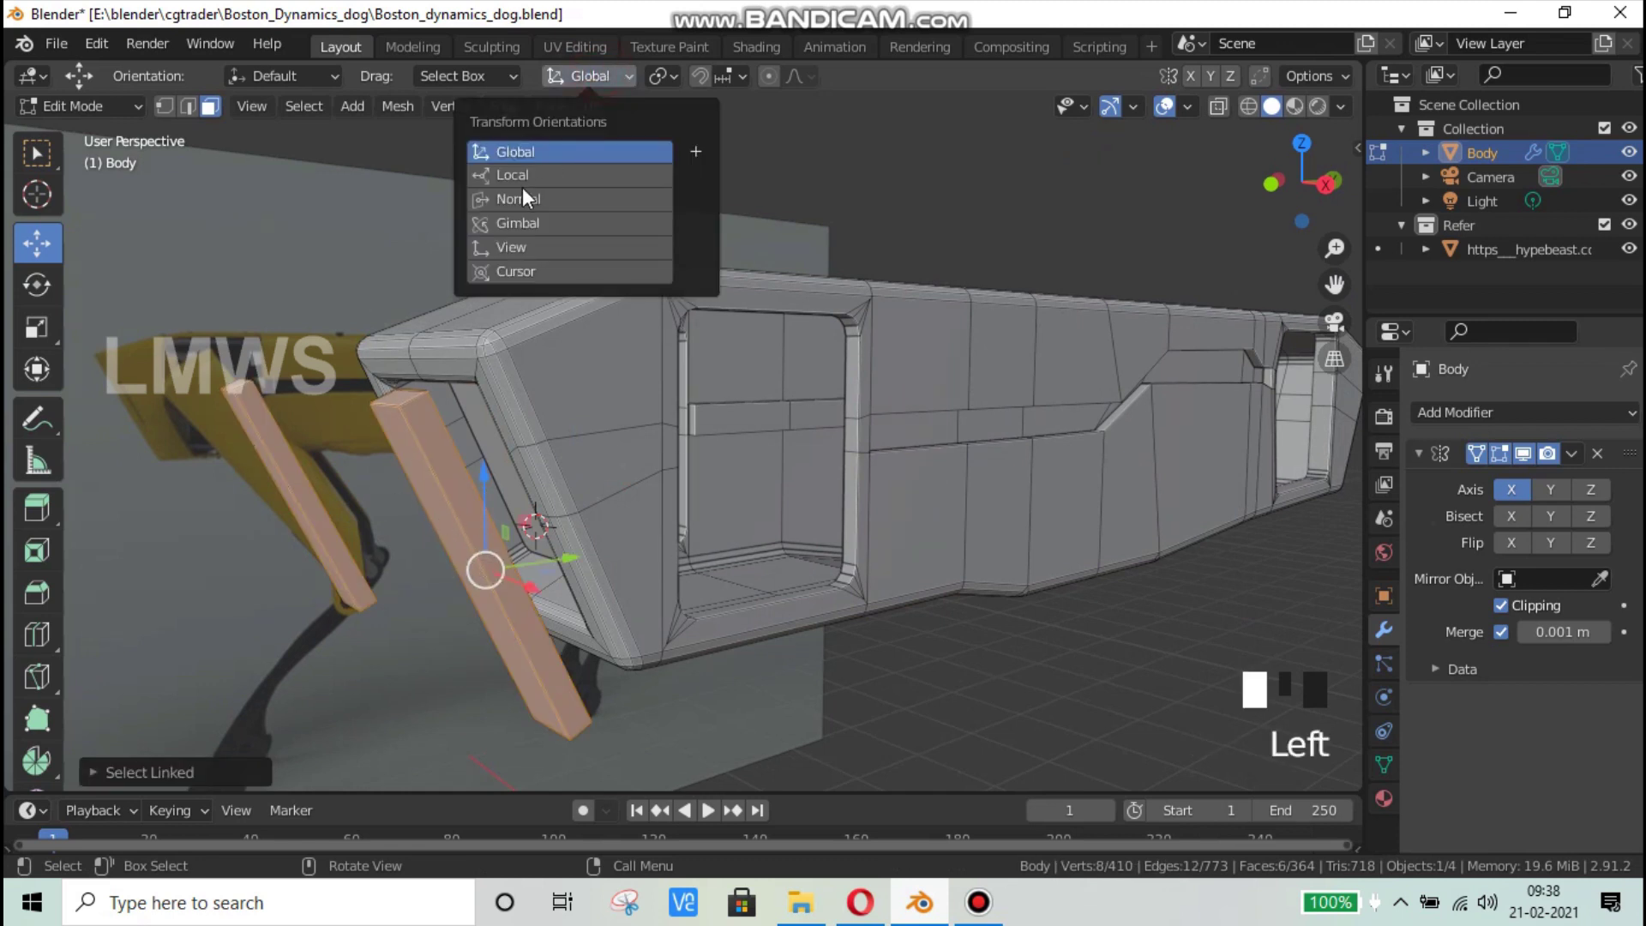
left_click(532, 199)
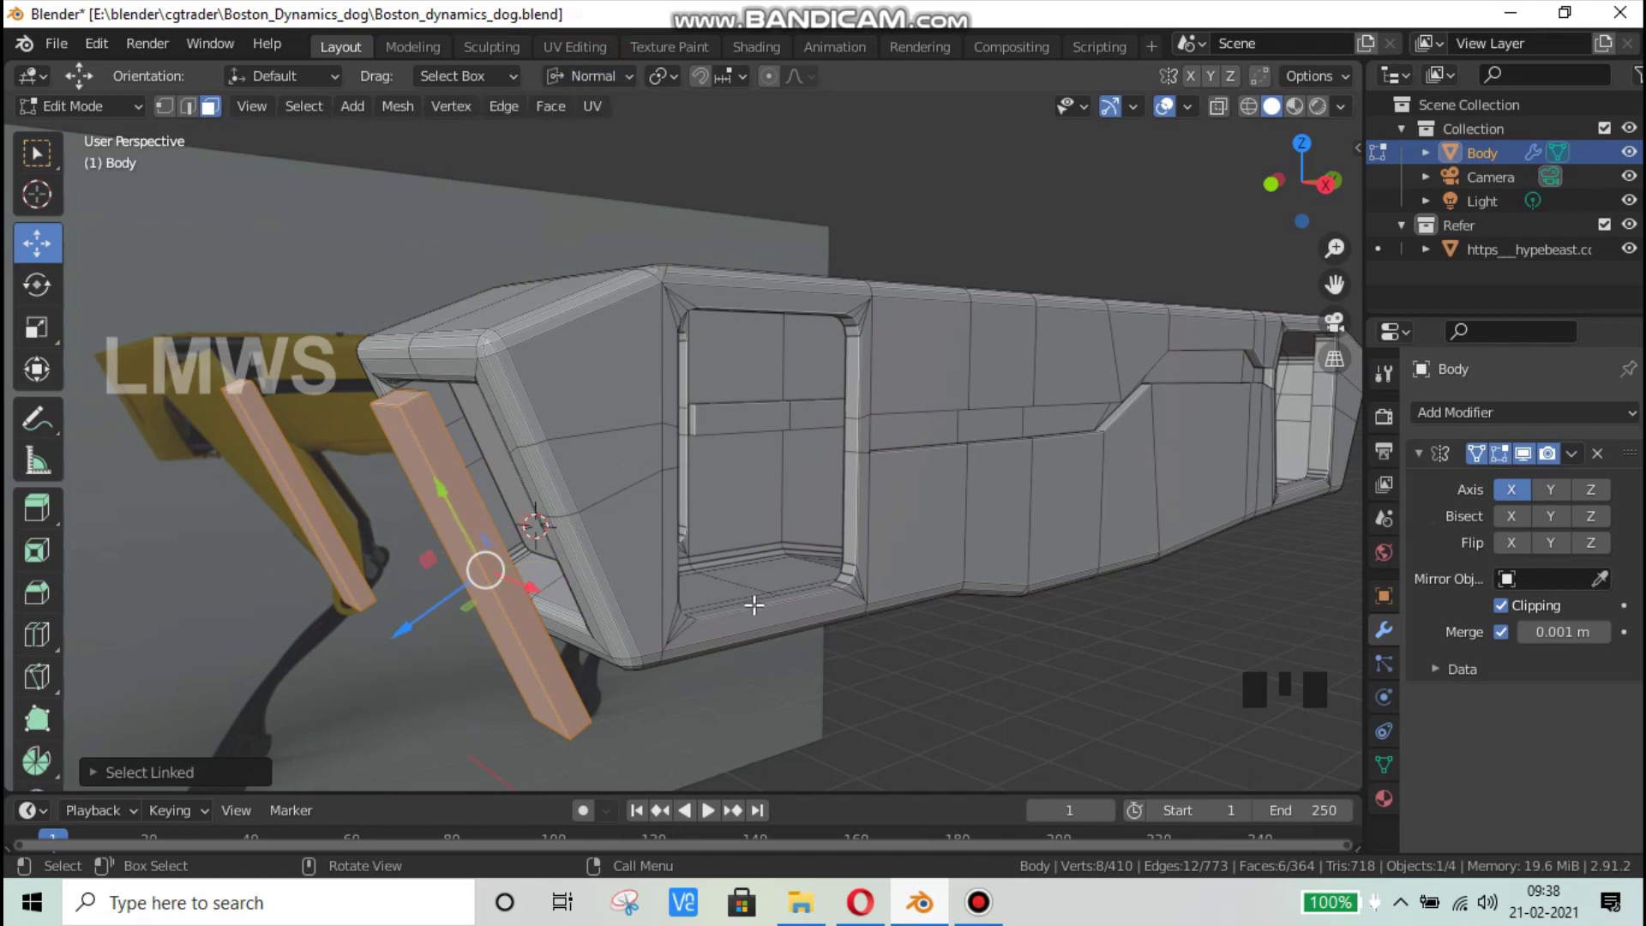
key("s")
key("z")
key("z")
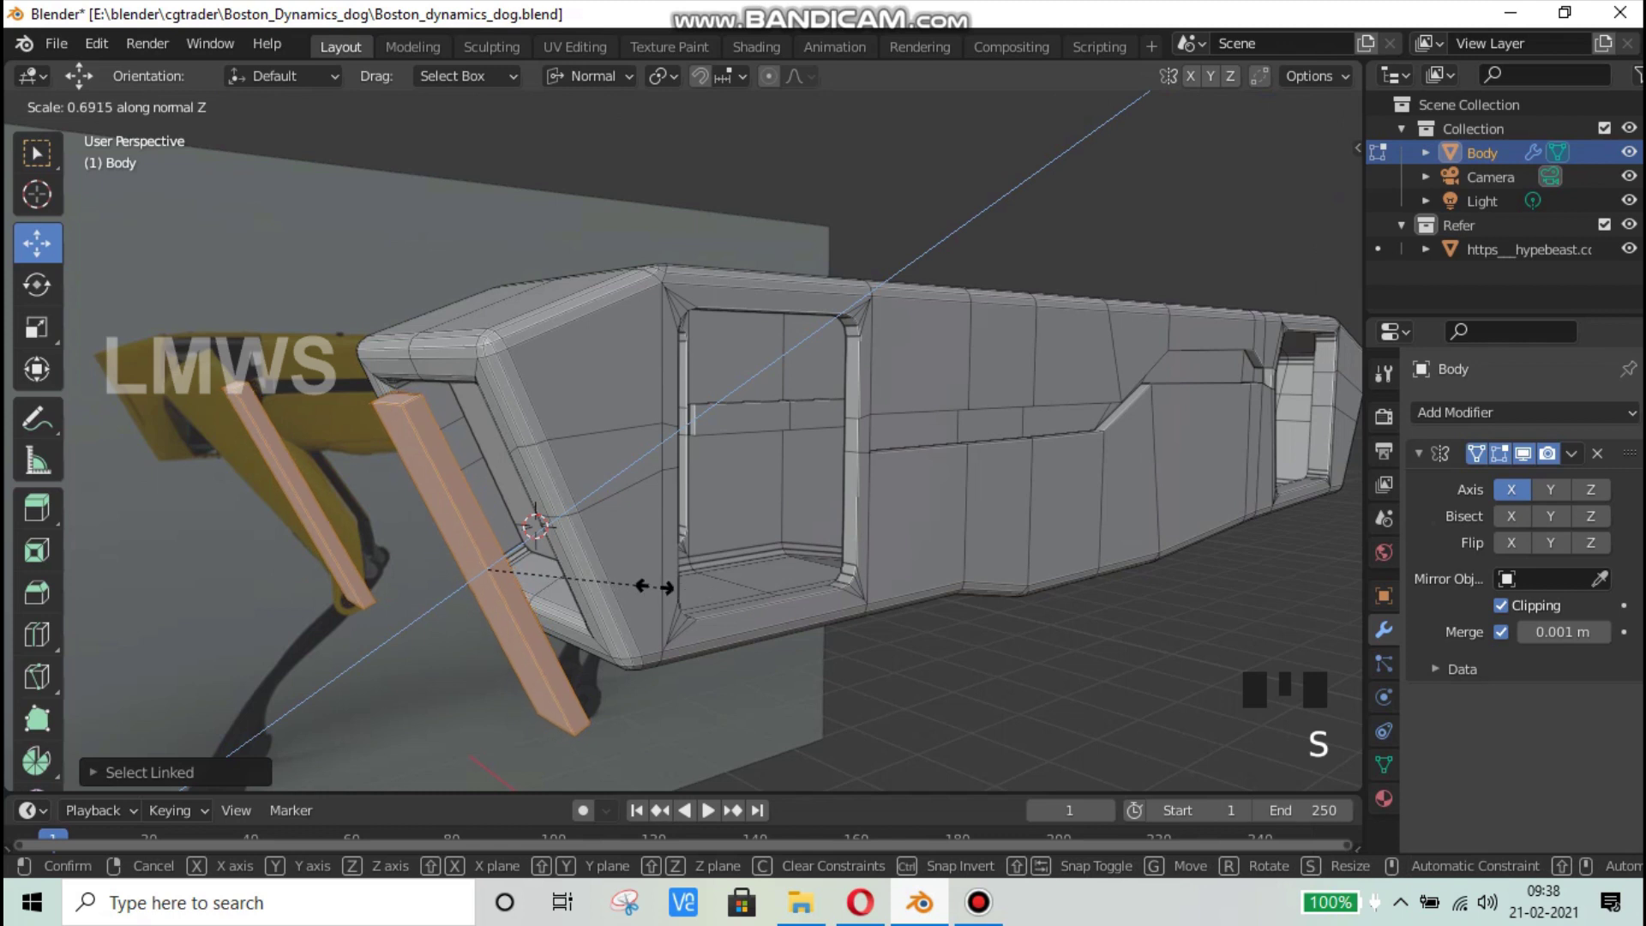
left_click(605, 584)
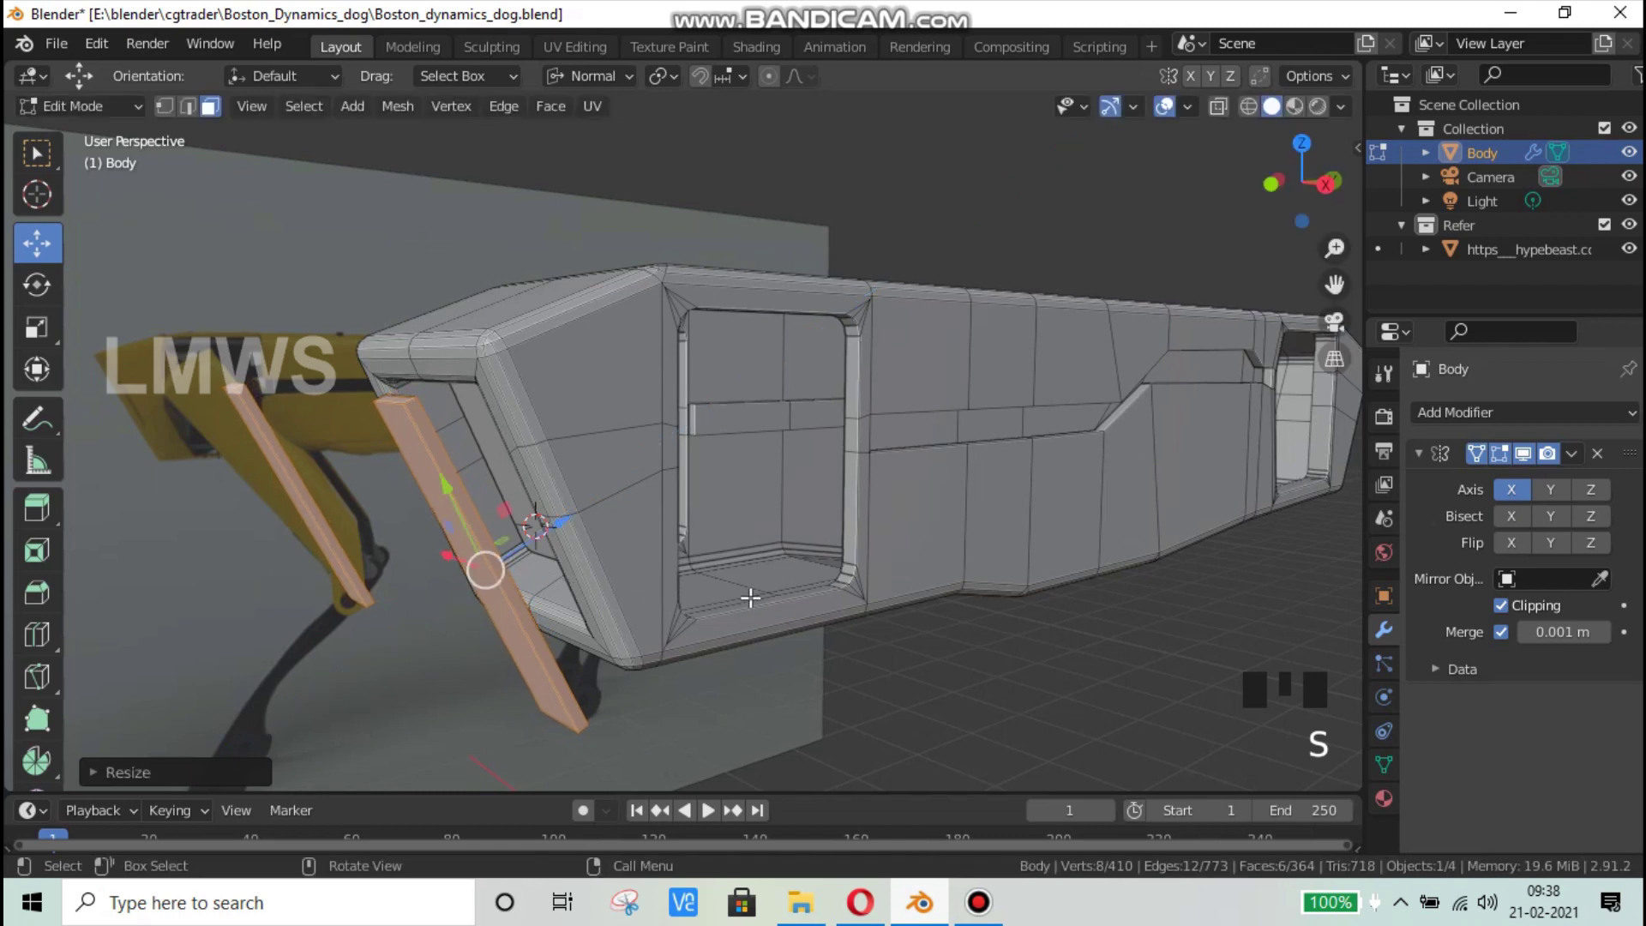
Step: Scale the slanted bar slightly narrower across its width along its normal X axis
middle_click_drag(750, 598, 1054, 614)
key("s")
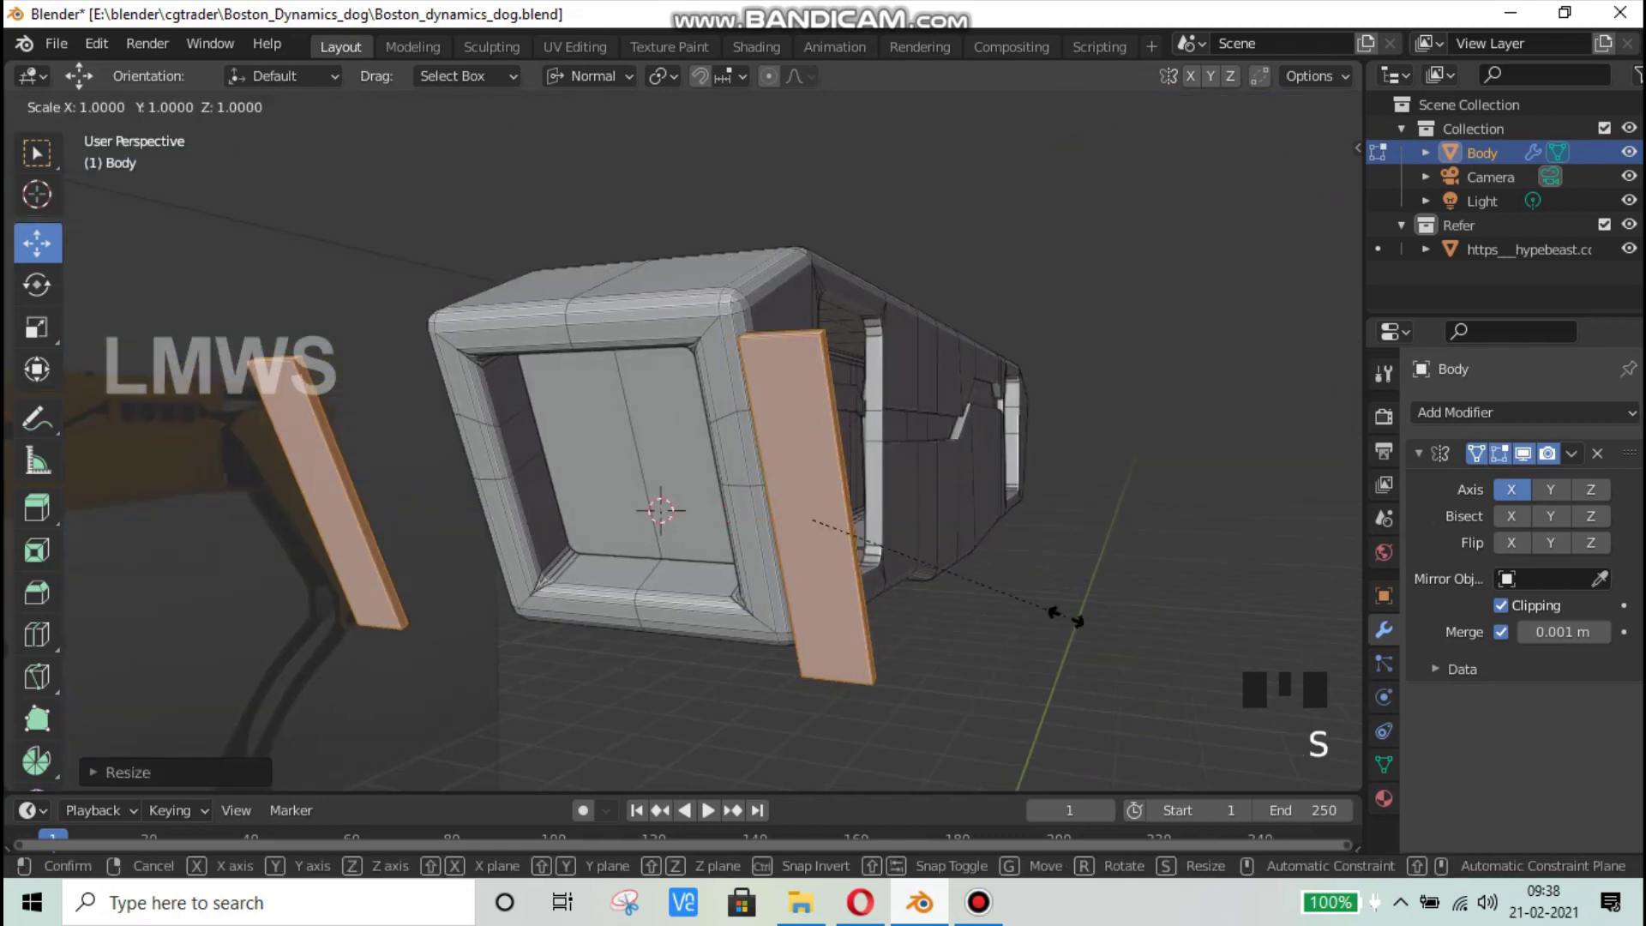
key("x")
right_click(1020, 606)
key("alt+a")
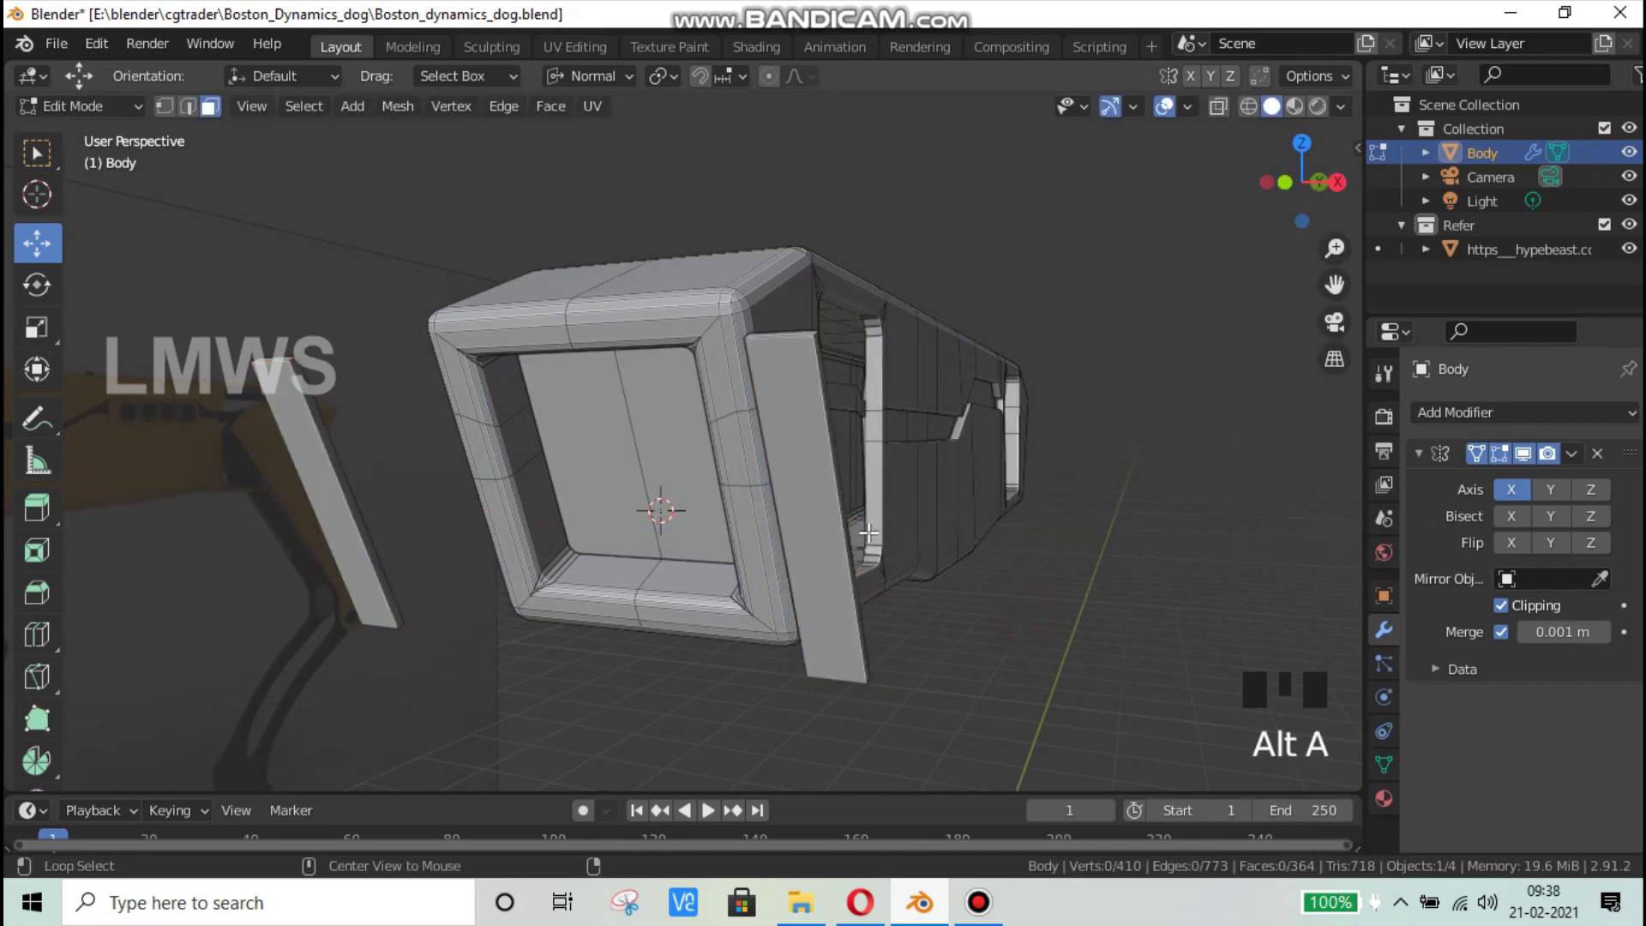
Step: Select the whole linked bar again and shorten it along its length on the normal Y axis
key("l")
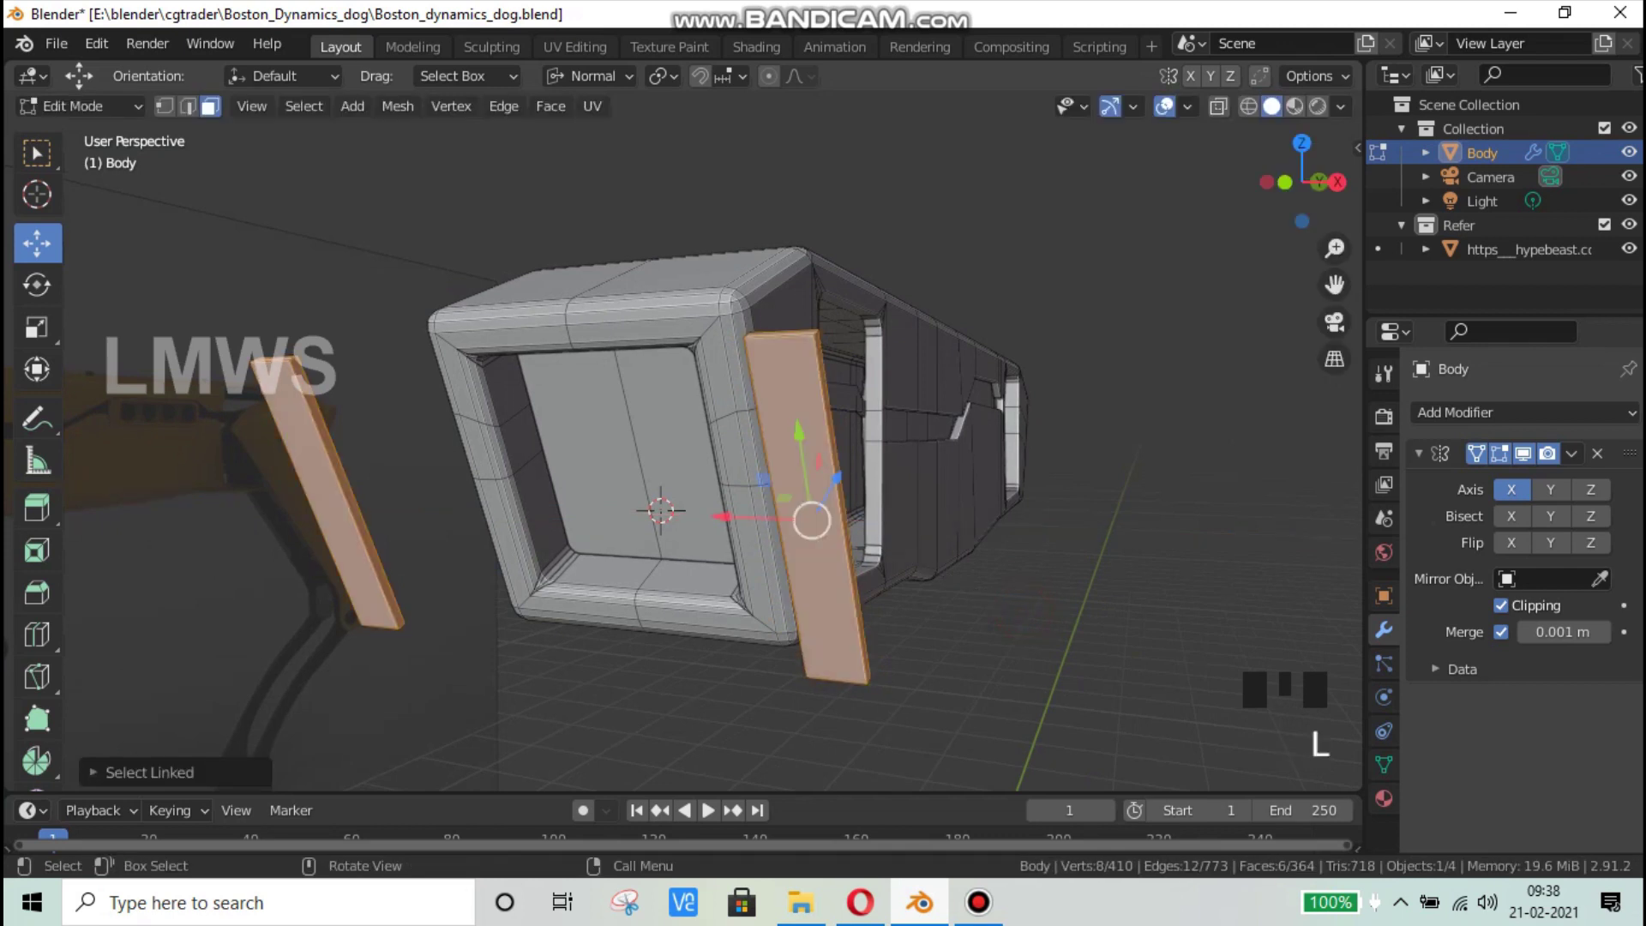
key("s")
key("z")
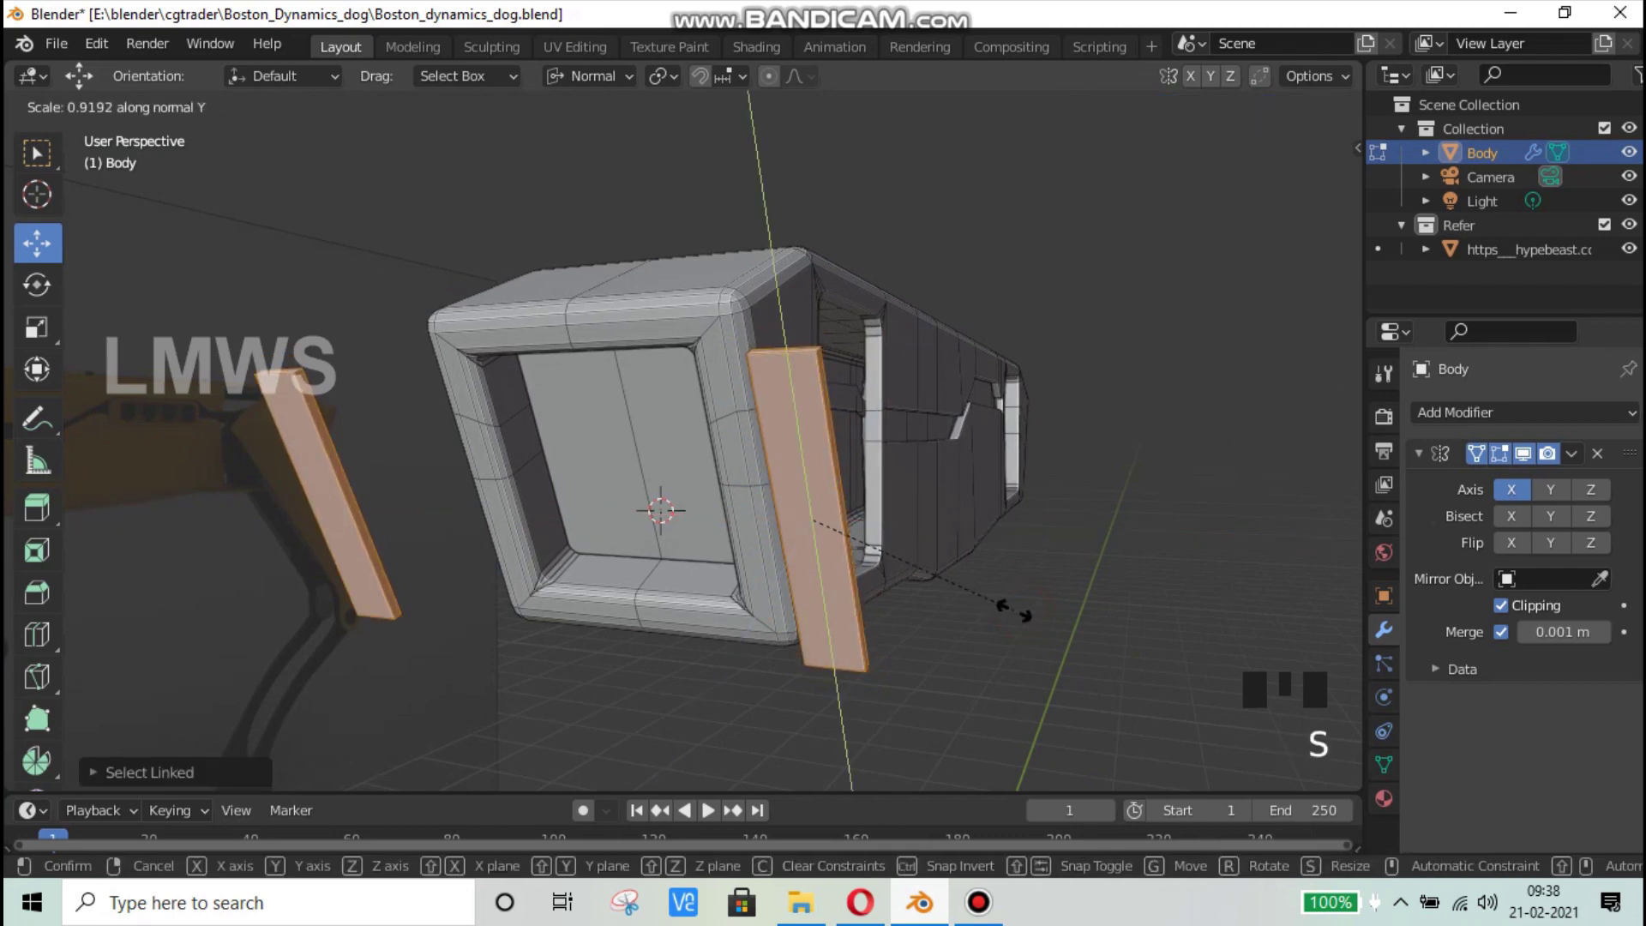
left_click(995, 592)
key("alt+a")
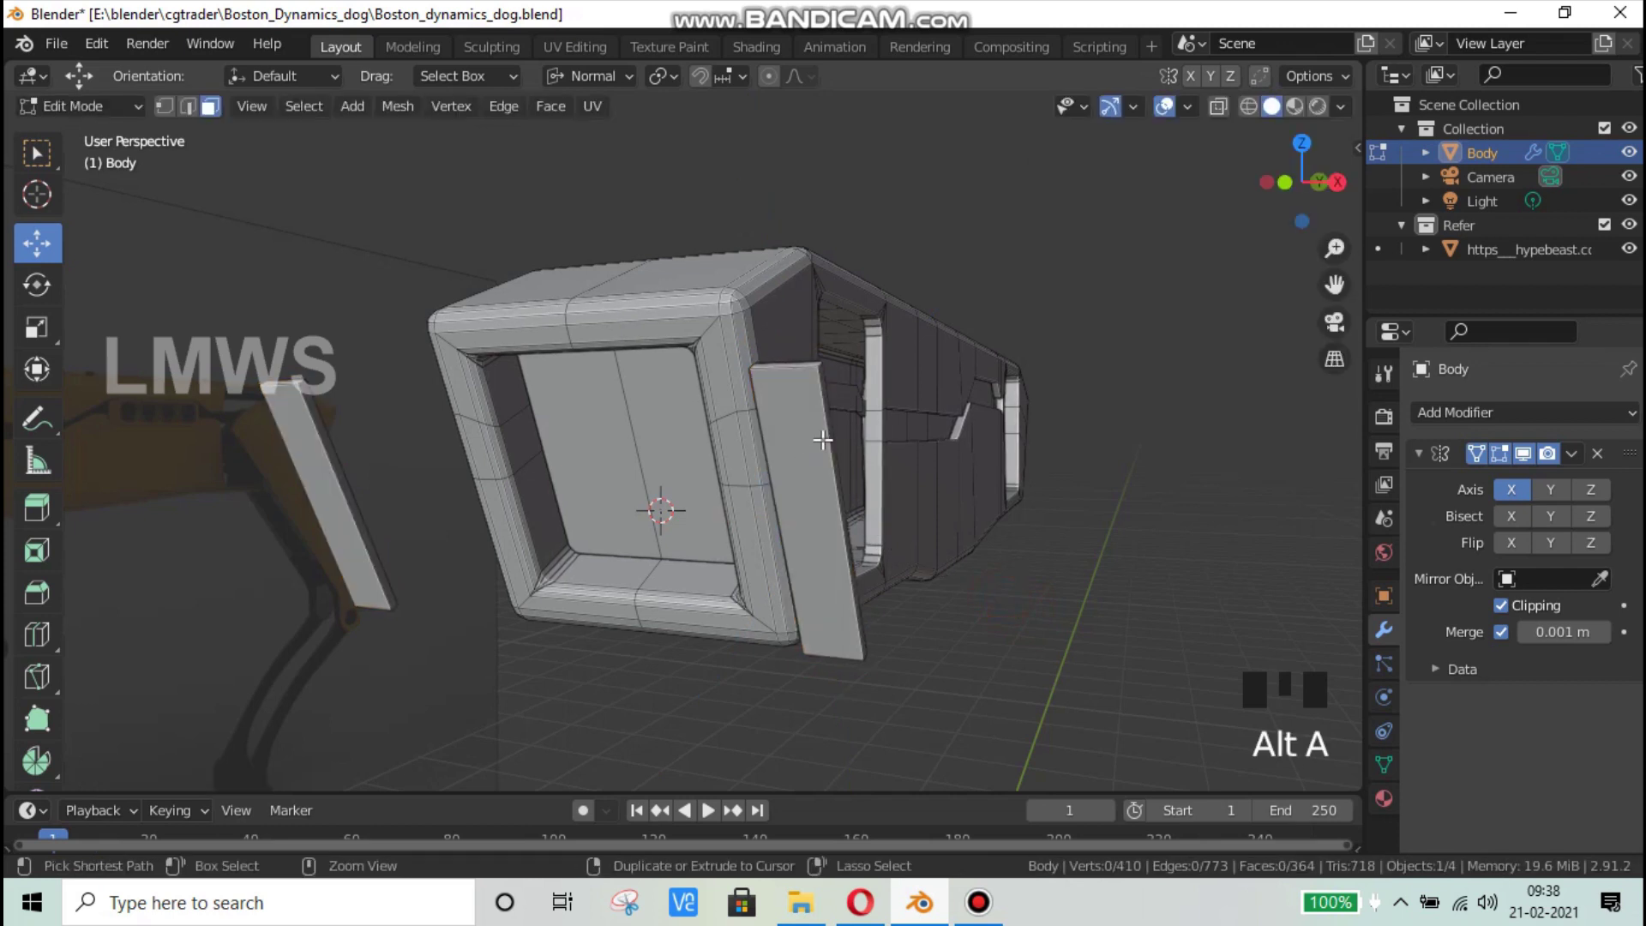
key("ctrl+r")
scroll(823, 439, "up", 2)
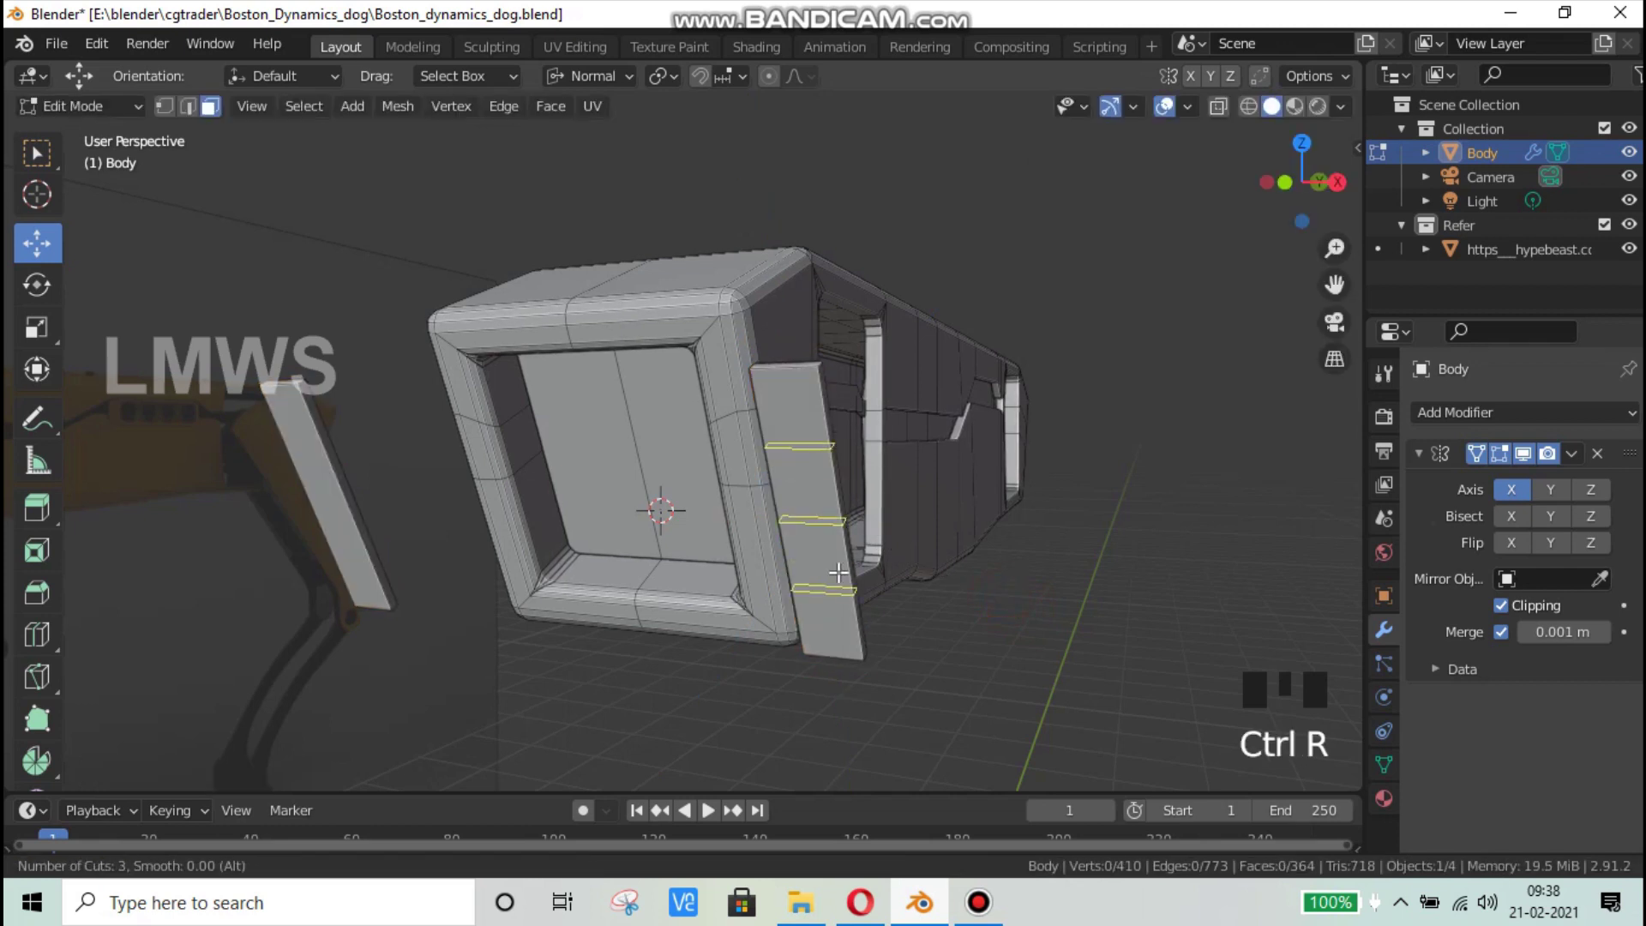
left_click(800, 903)
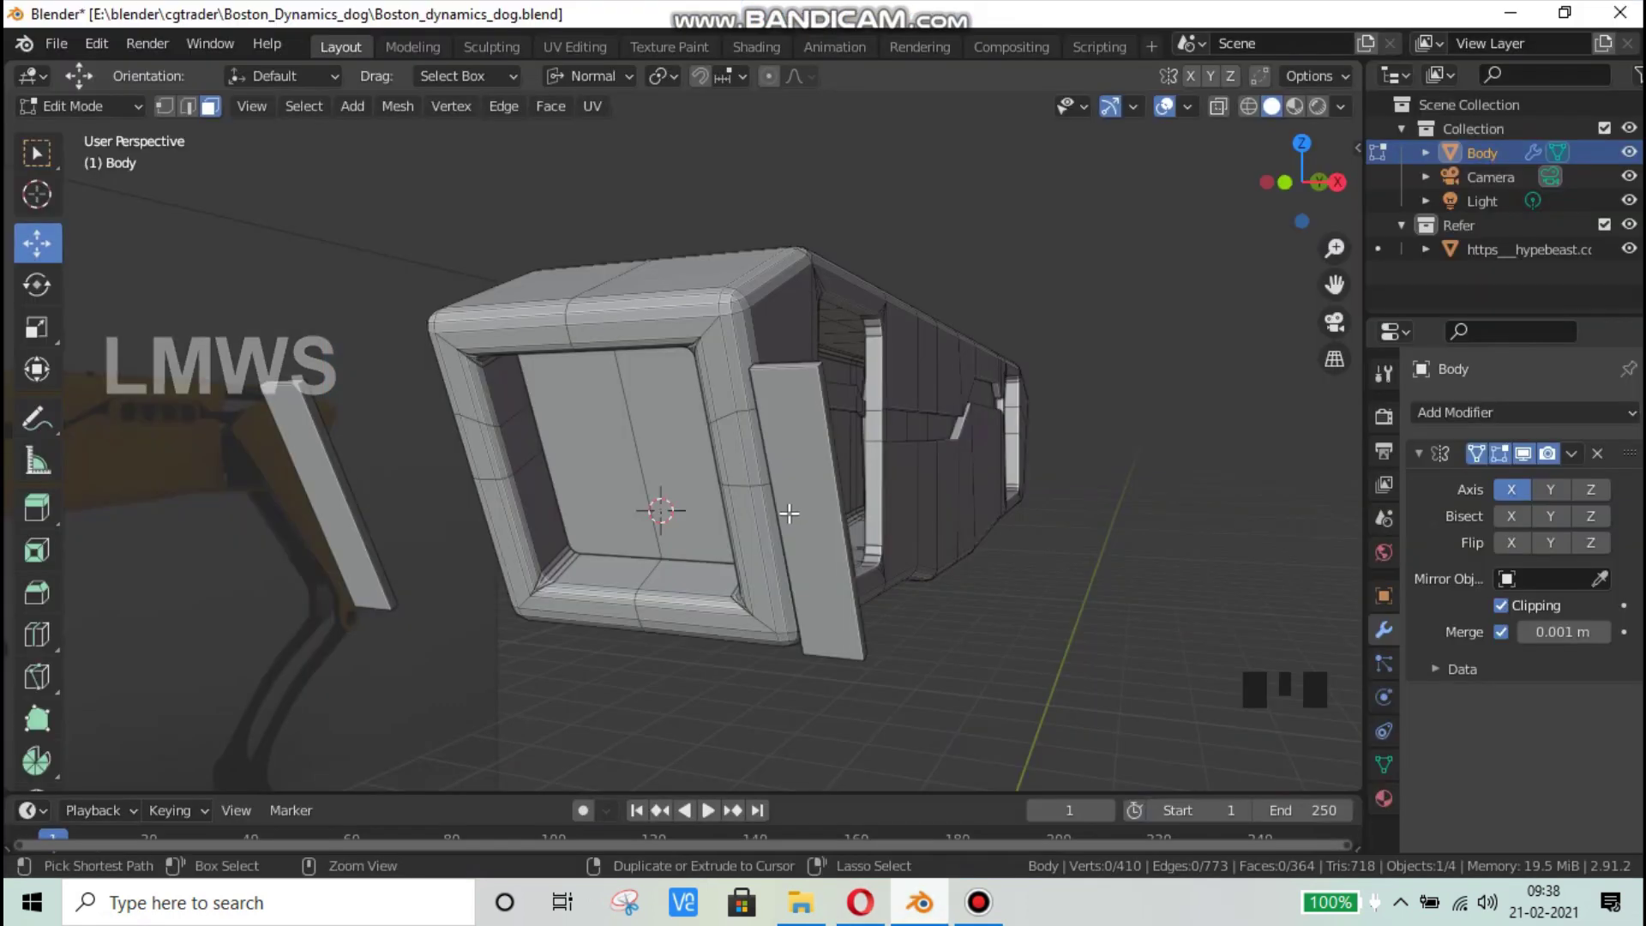
Step: Add two crosswise loop cuts to the bar, one at its middle and one across its upper half
key("ctrl+r")
left_click(816, 499)
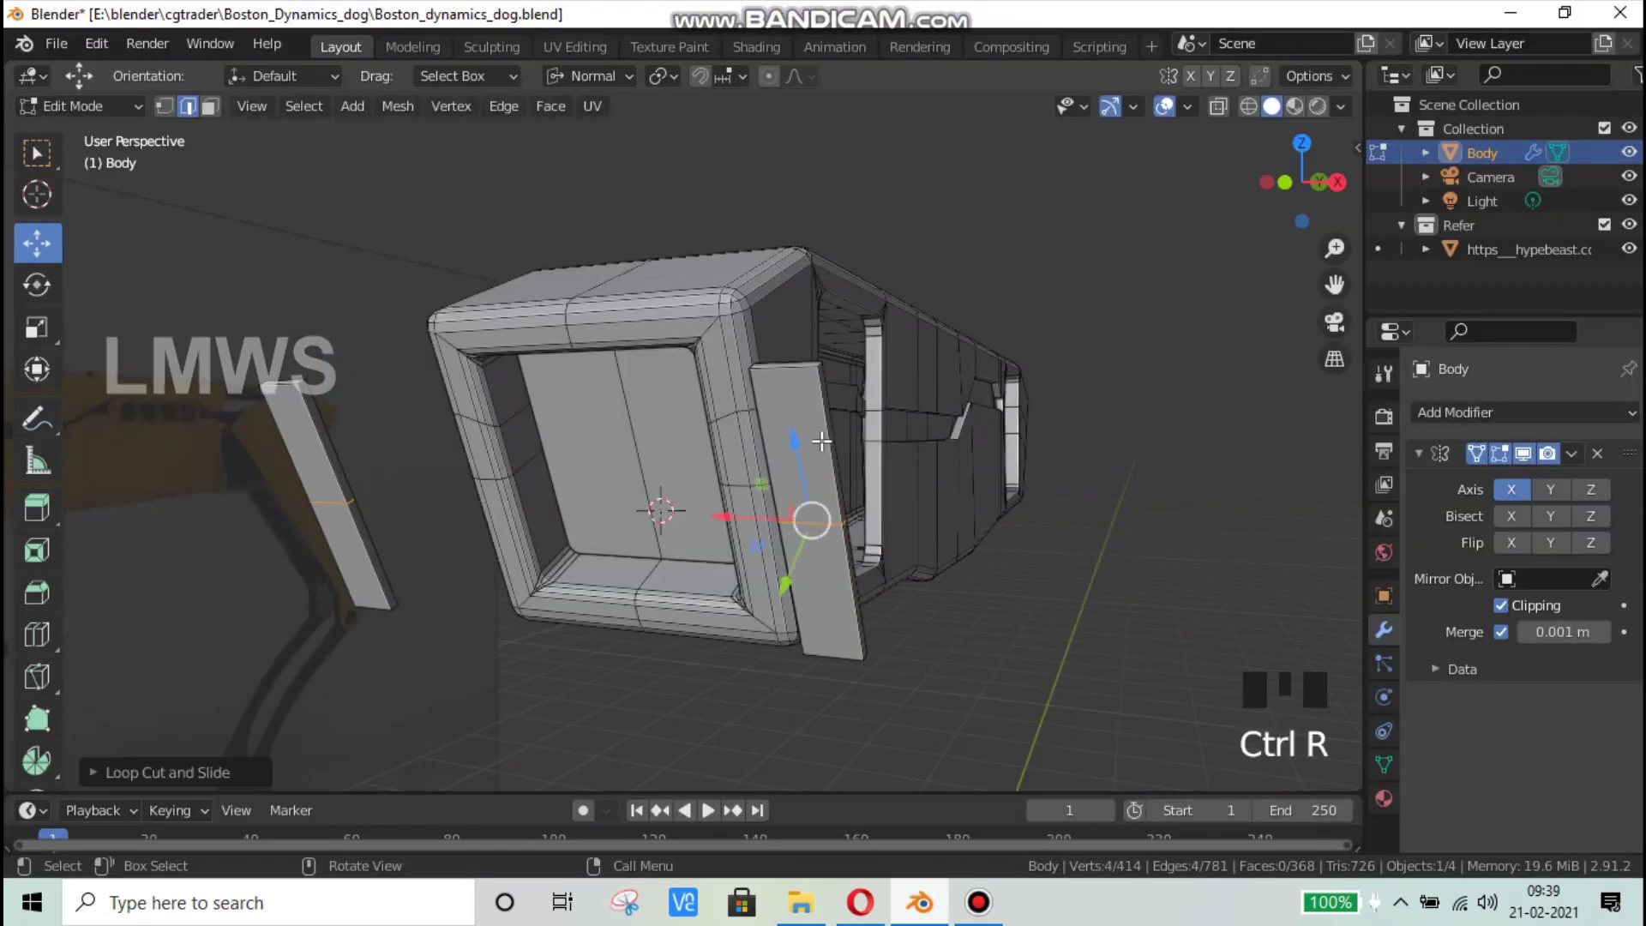
key("ctrl+r")
left_click(815, 415)
scroll(809, 486, "up", 1)
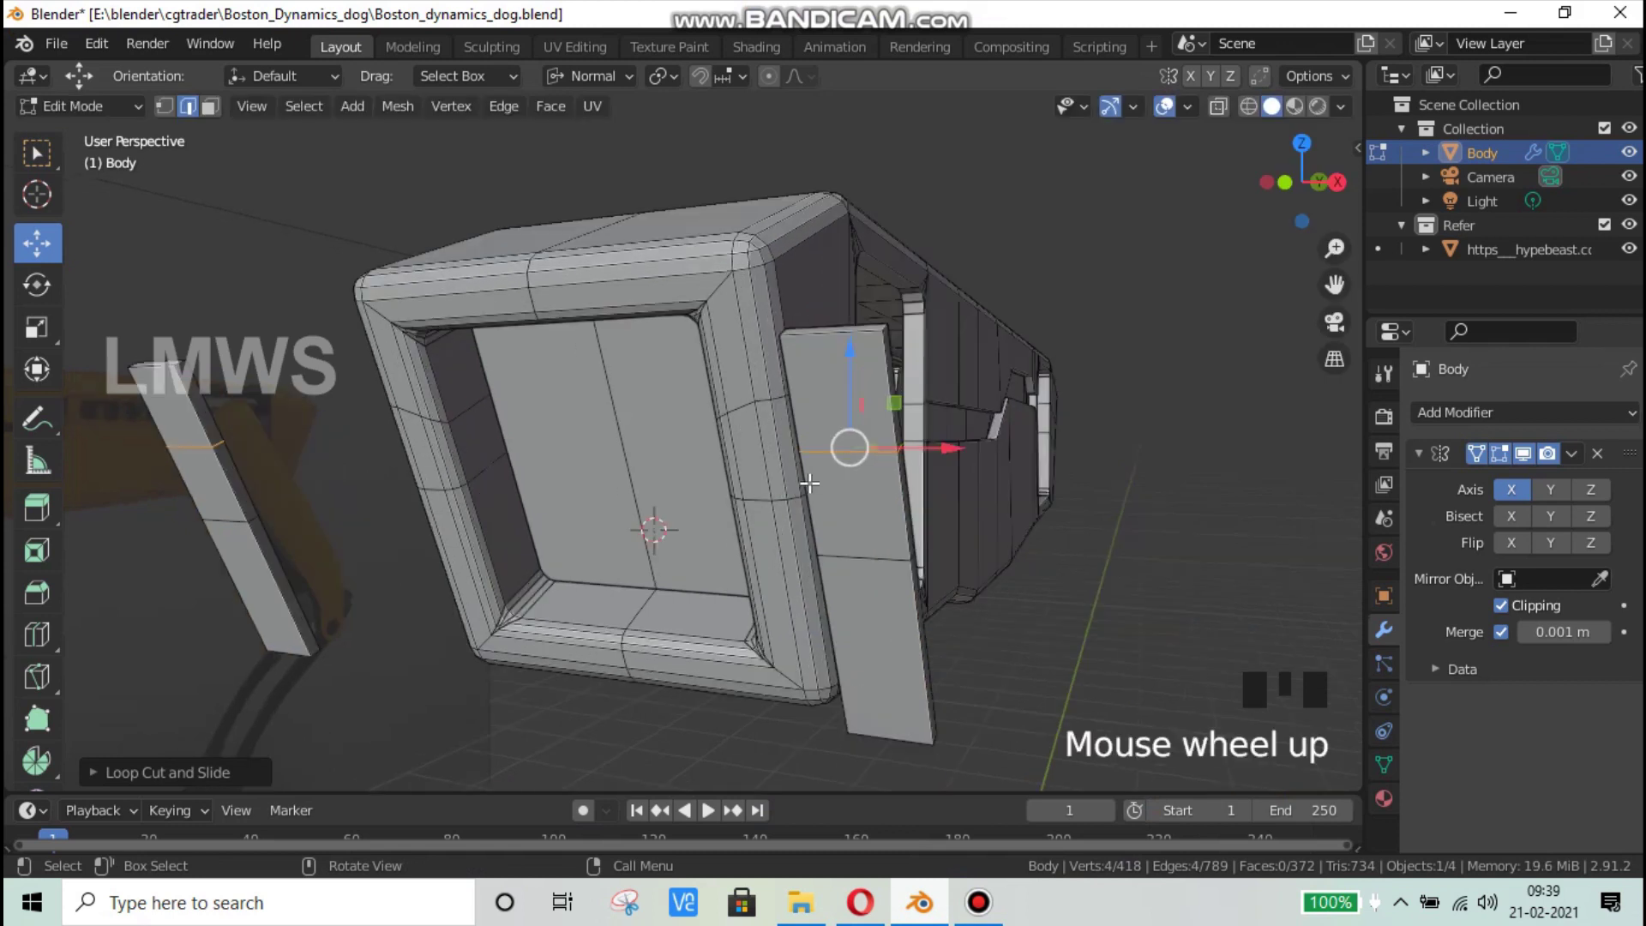
Step: Switch to face selection and select the two upper front faces of the slanted bar
key("alt+a")
left_click(827, 411)
left_click(838, 386)
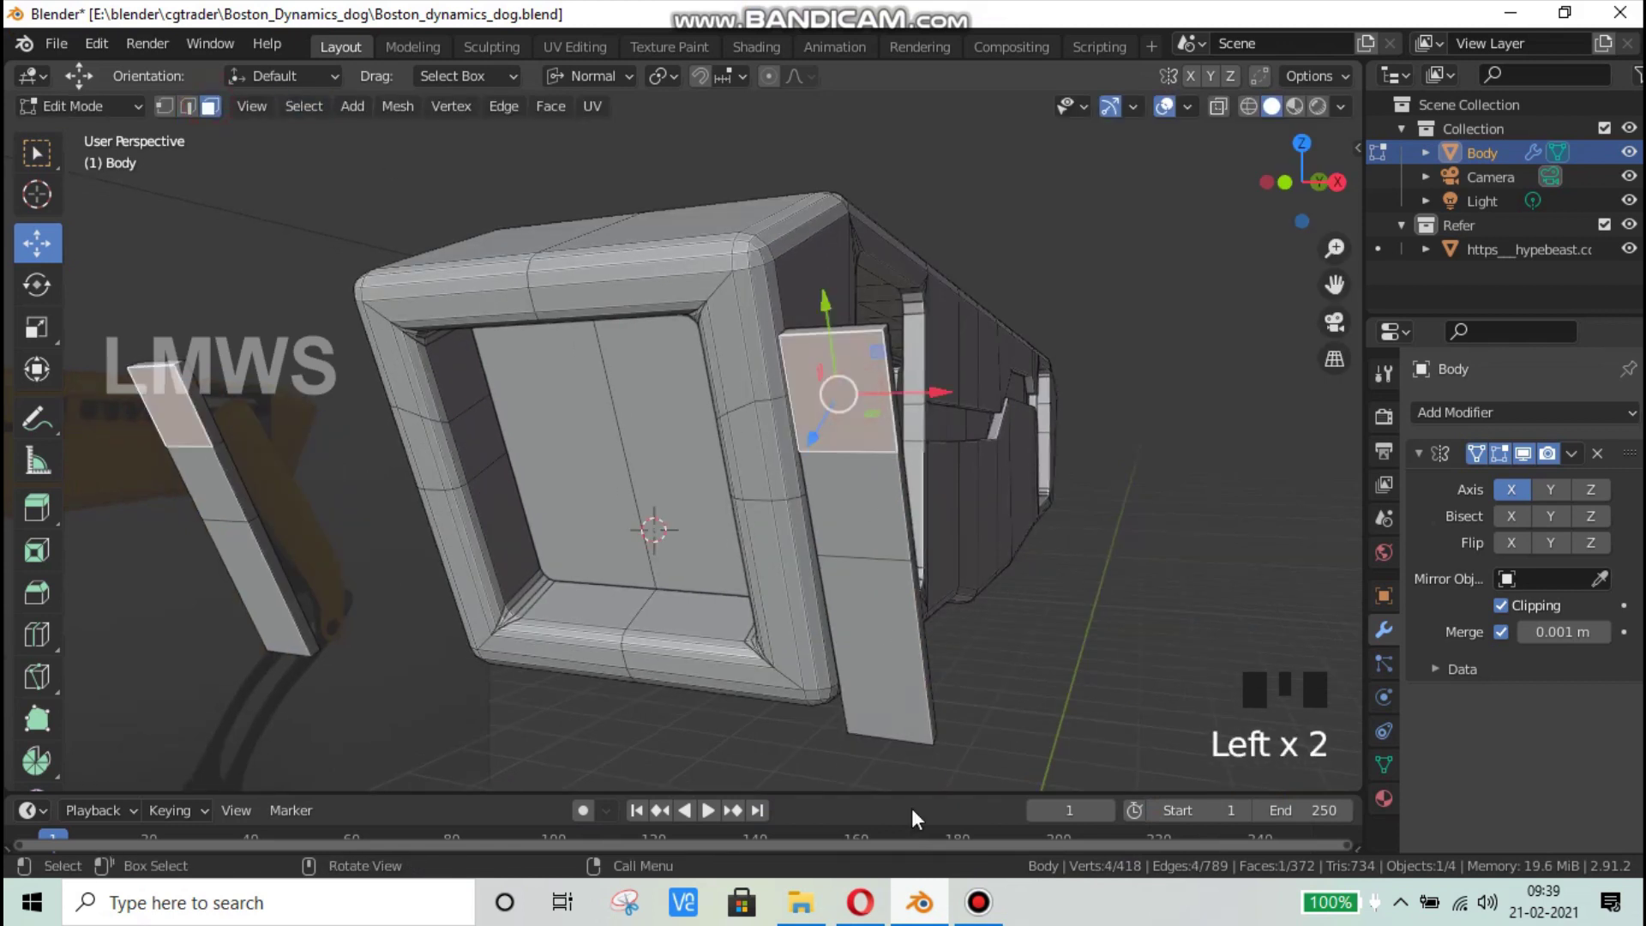
left_click(918, 907)
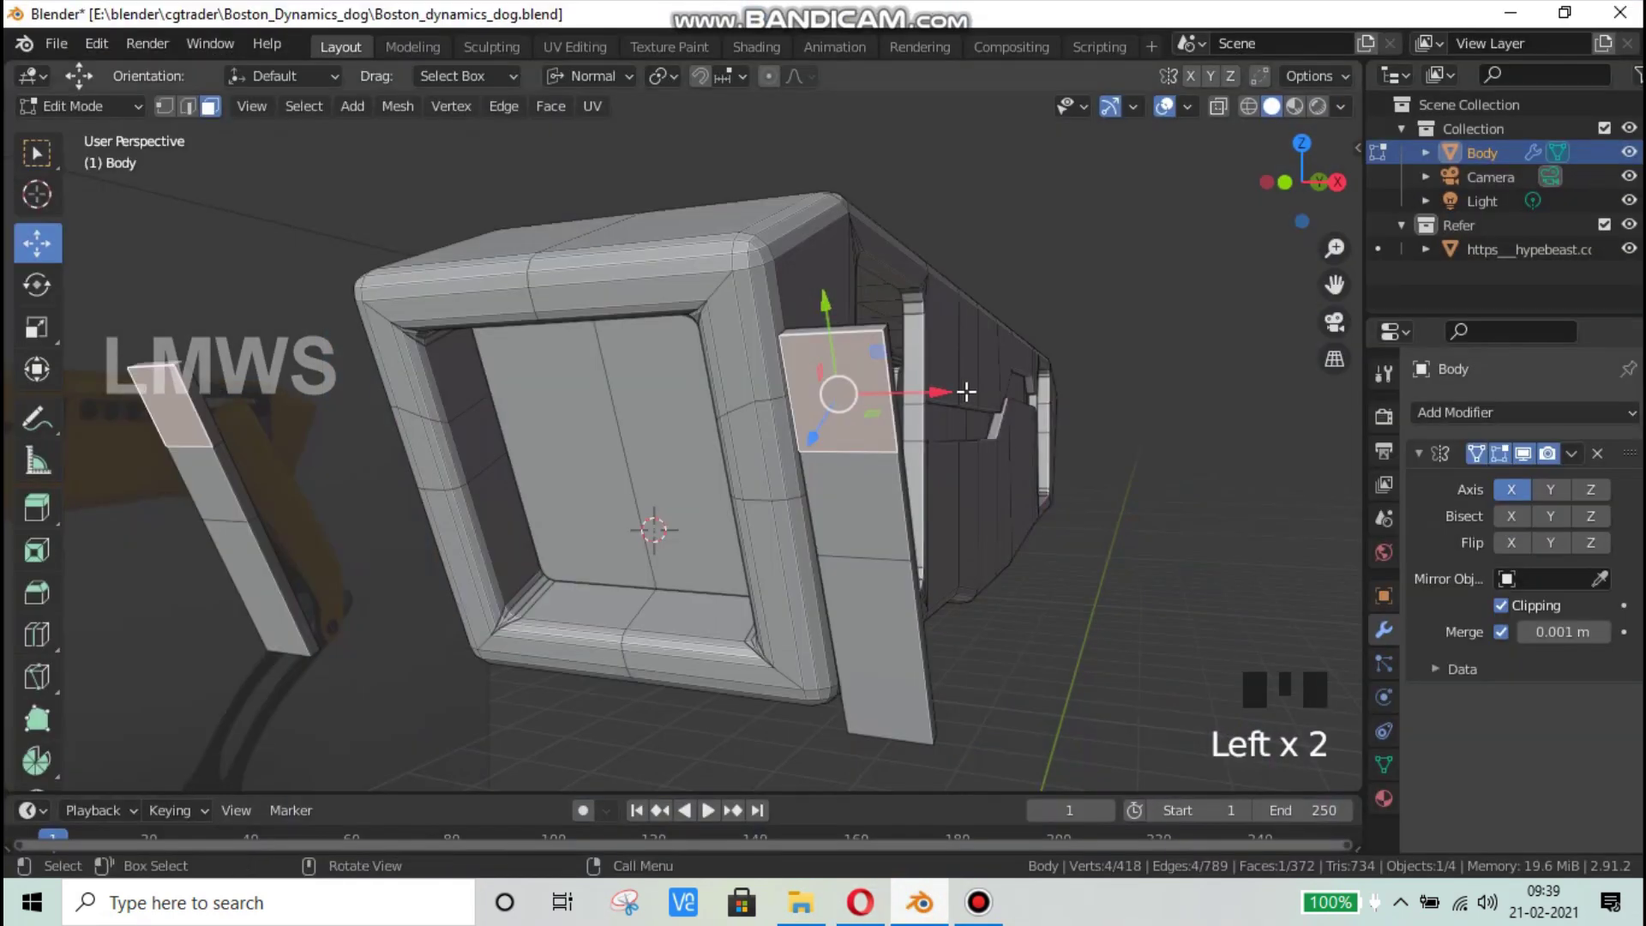
middle_click_drag(930, 420, 753, 478)
scroll(753, 478, "up", 3)
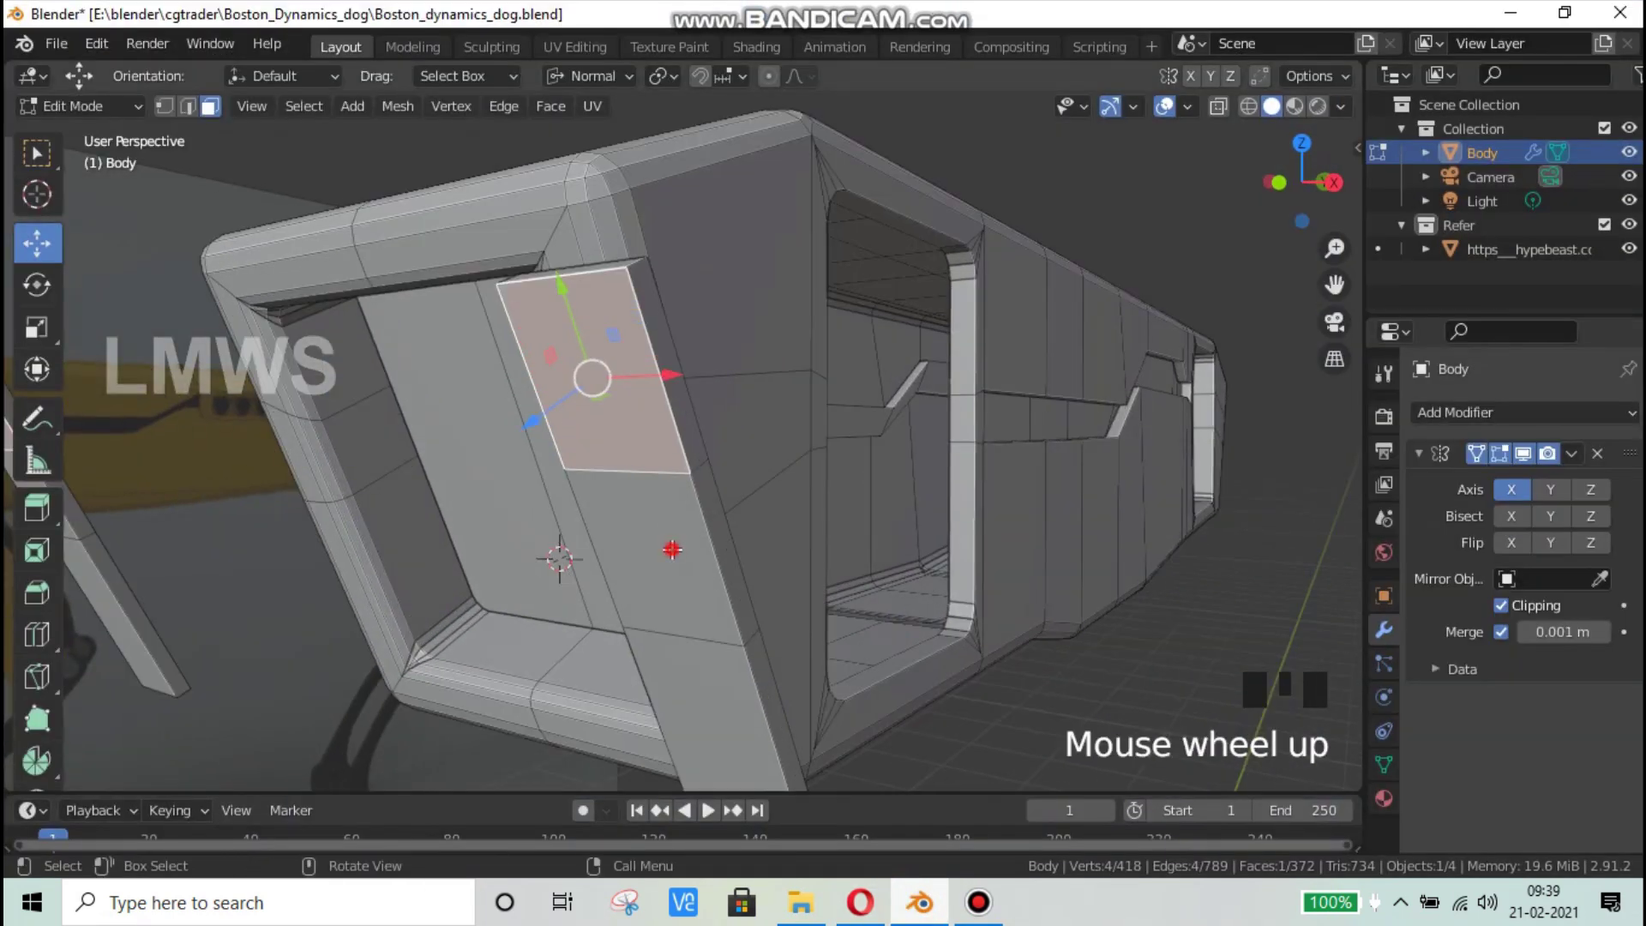
left_click(701, 696, "shift")
left_click(669, 596, "shift")
left_click(632, 393)
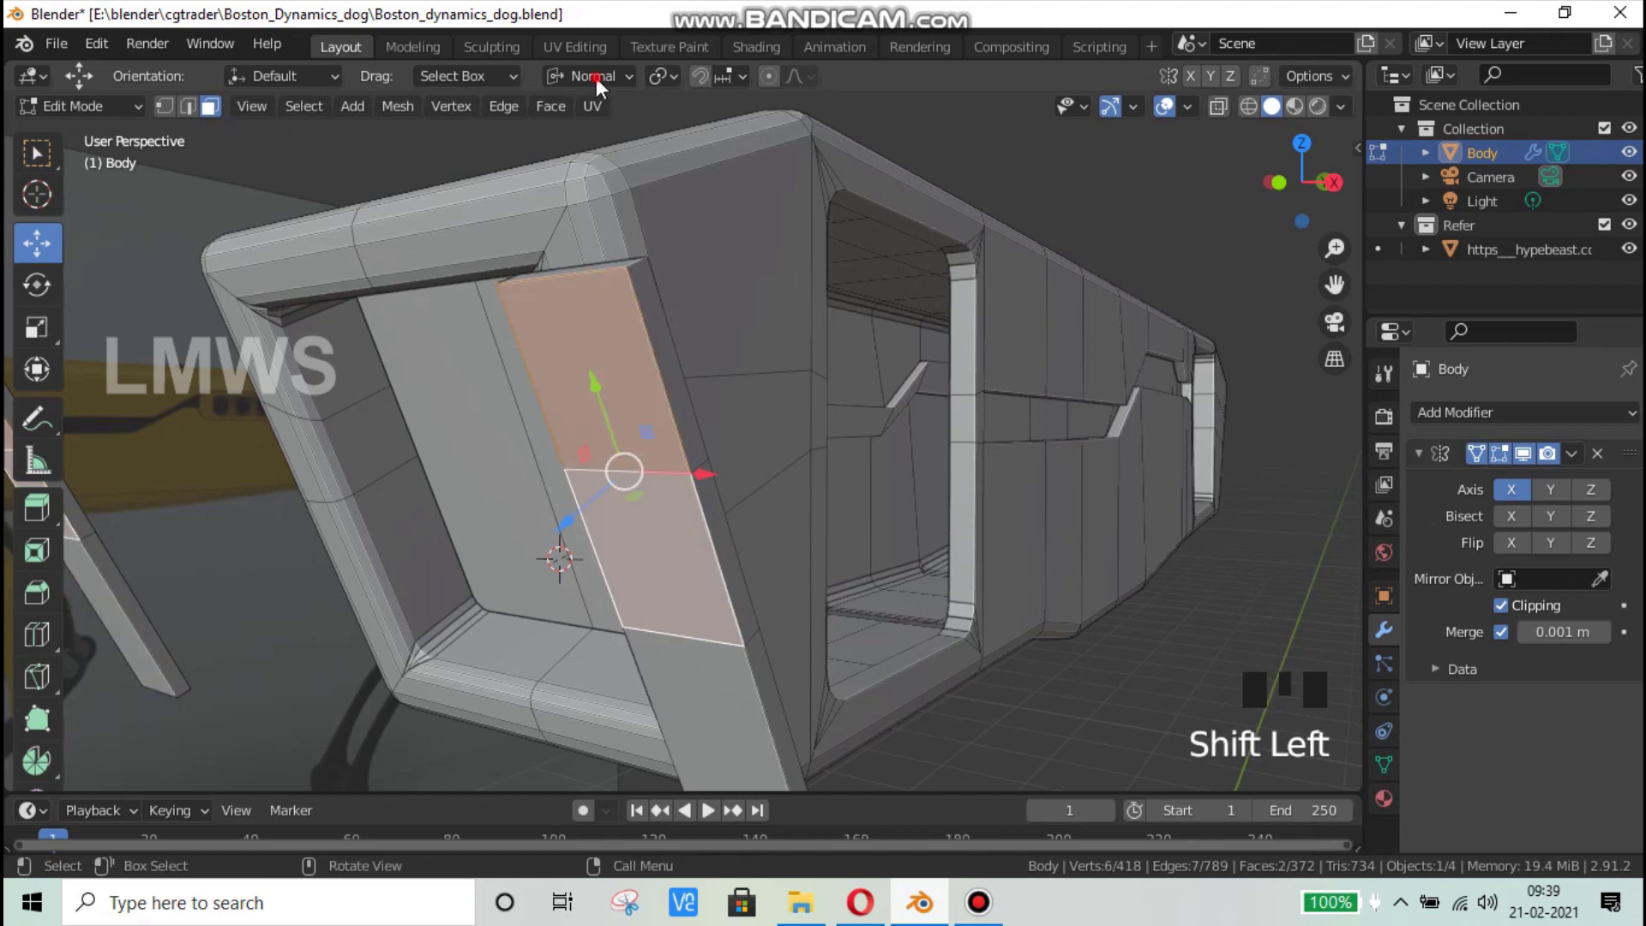
Step: Set the transform pivot point to Individual Origins and extrude the two selected faces individually without offset
left_click(594, 76)
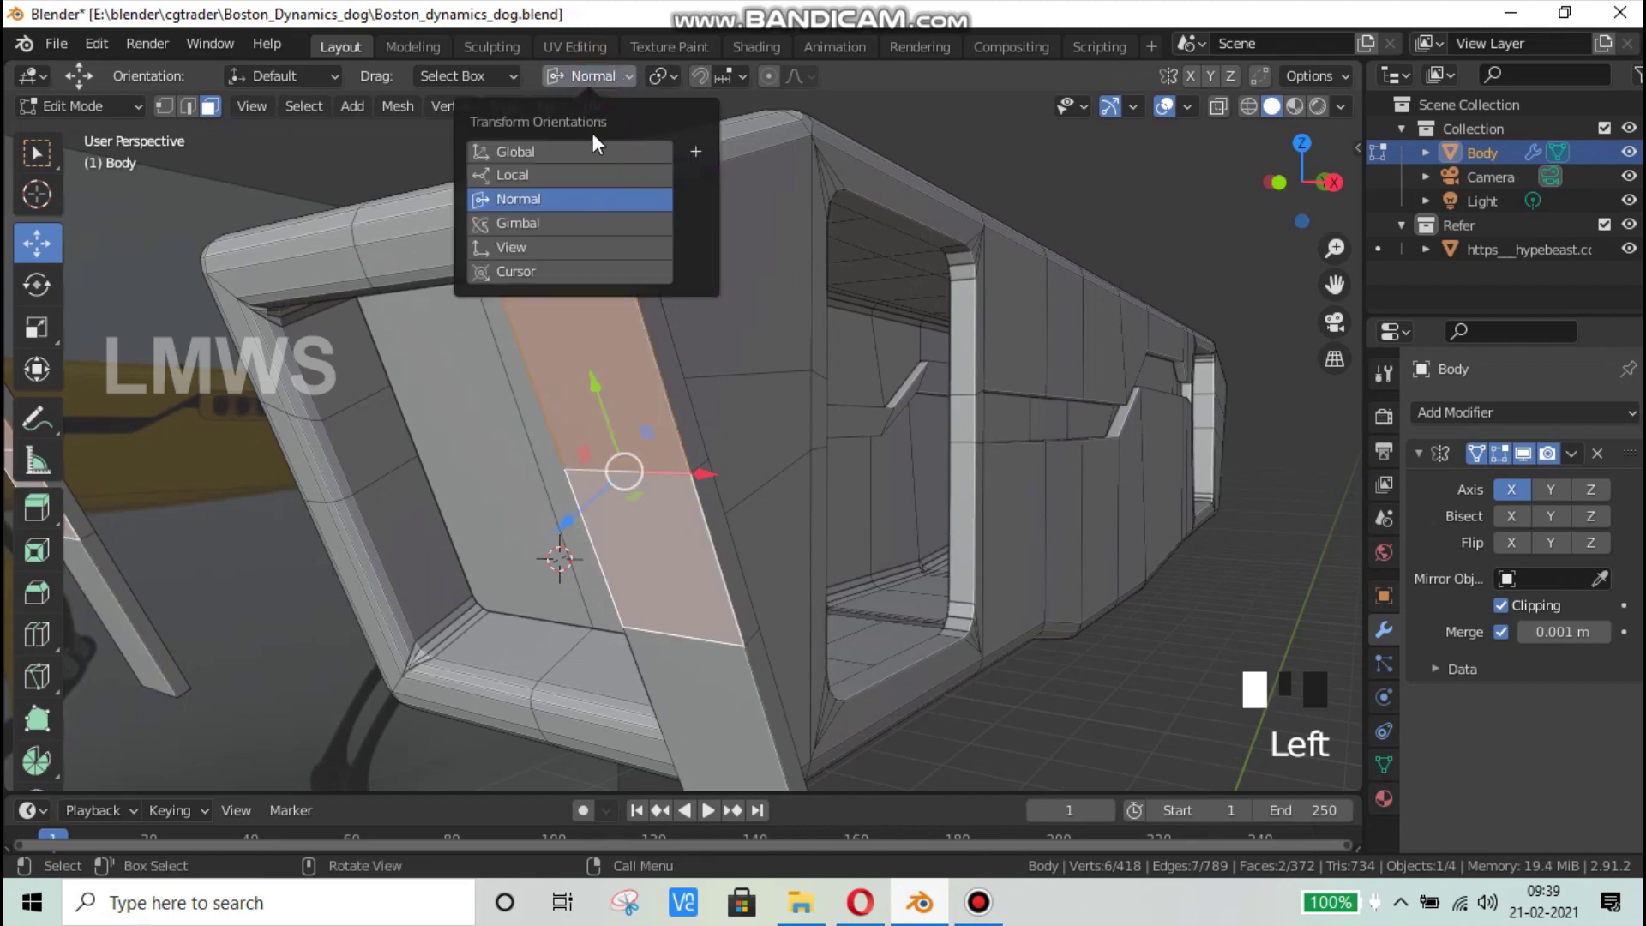
left_click(665, 78)
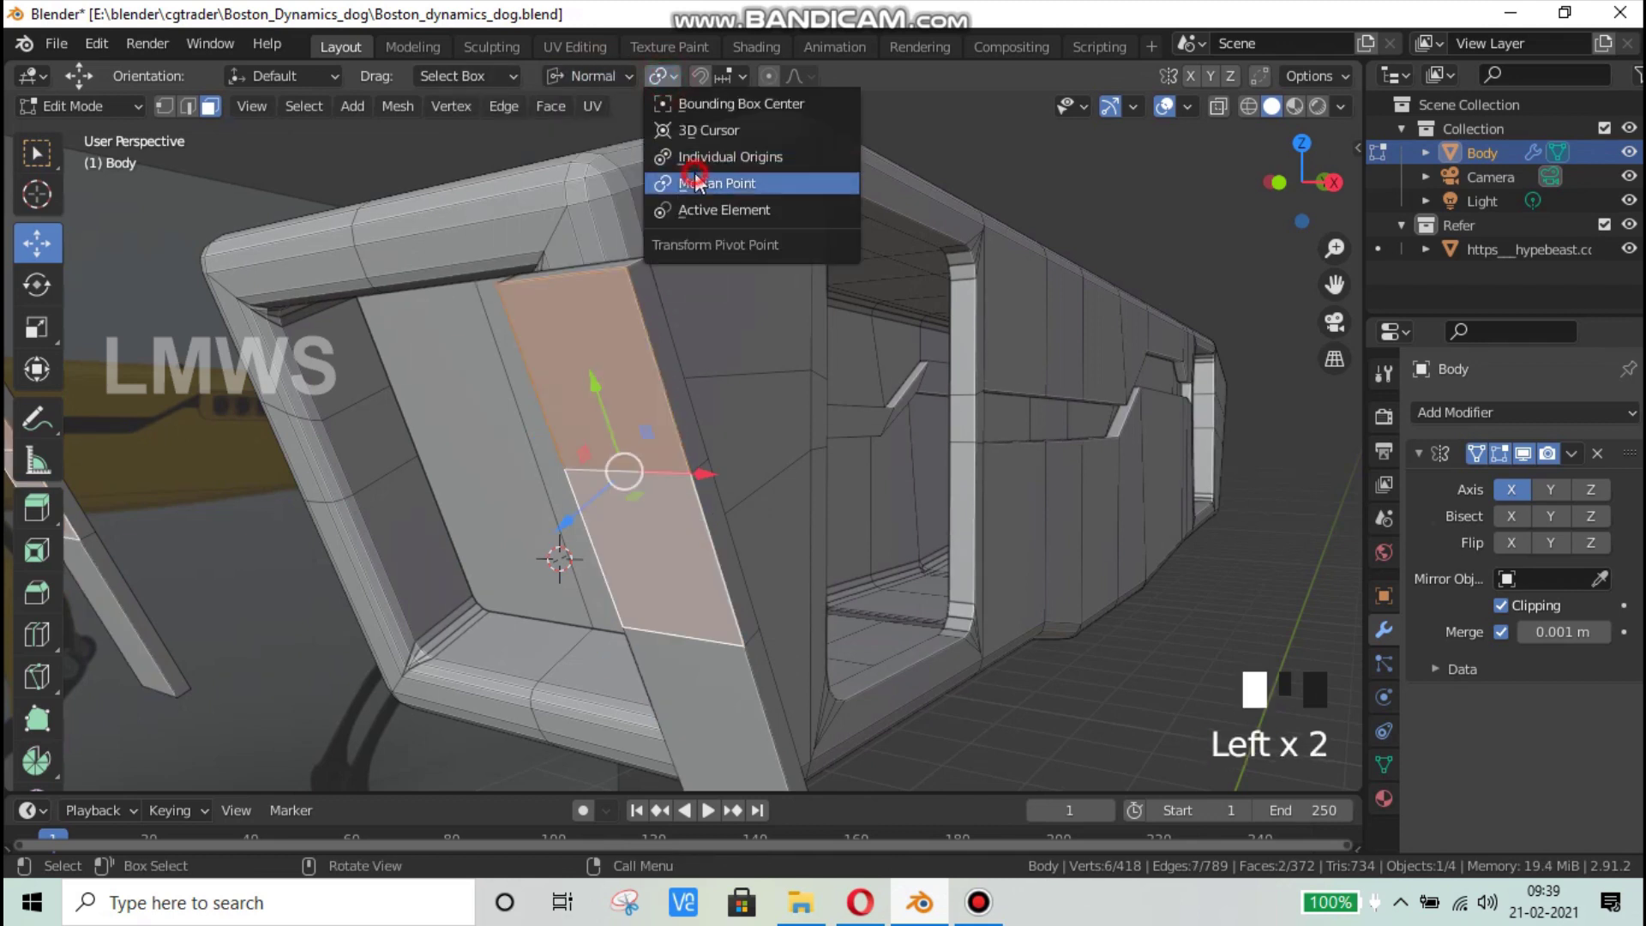
left_click(717, 156)
key("alt+e")
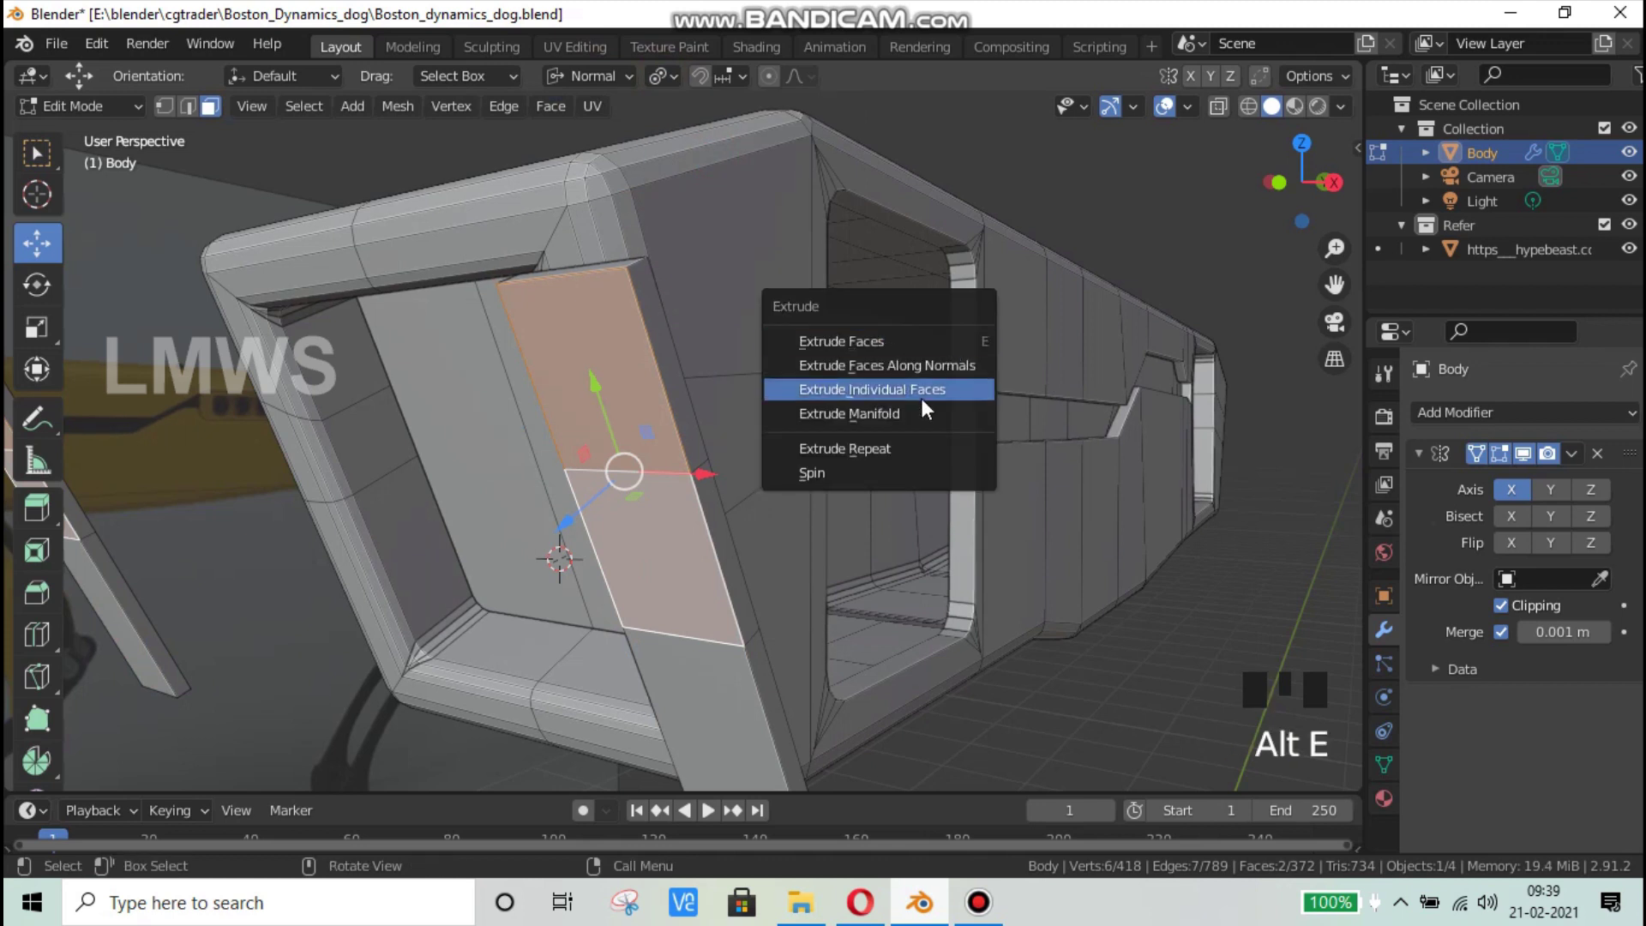
left_click(931, 391)
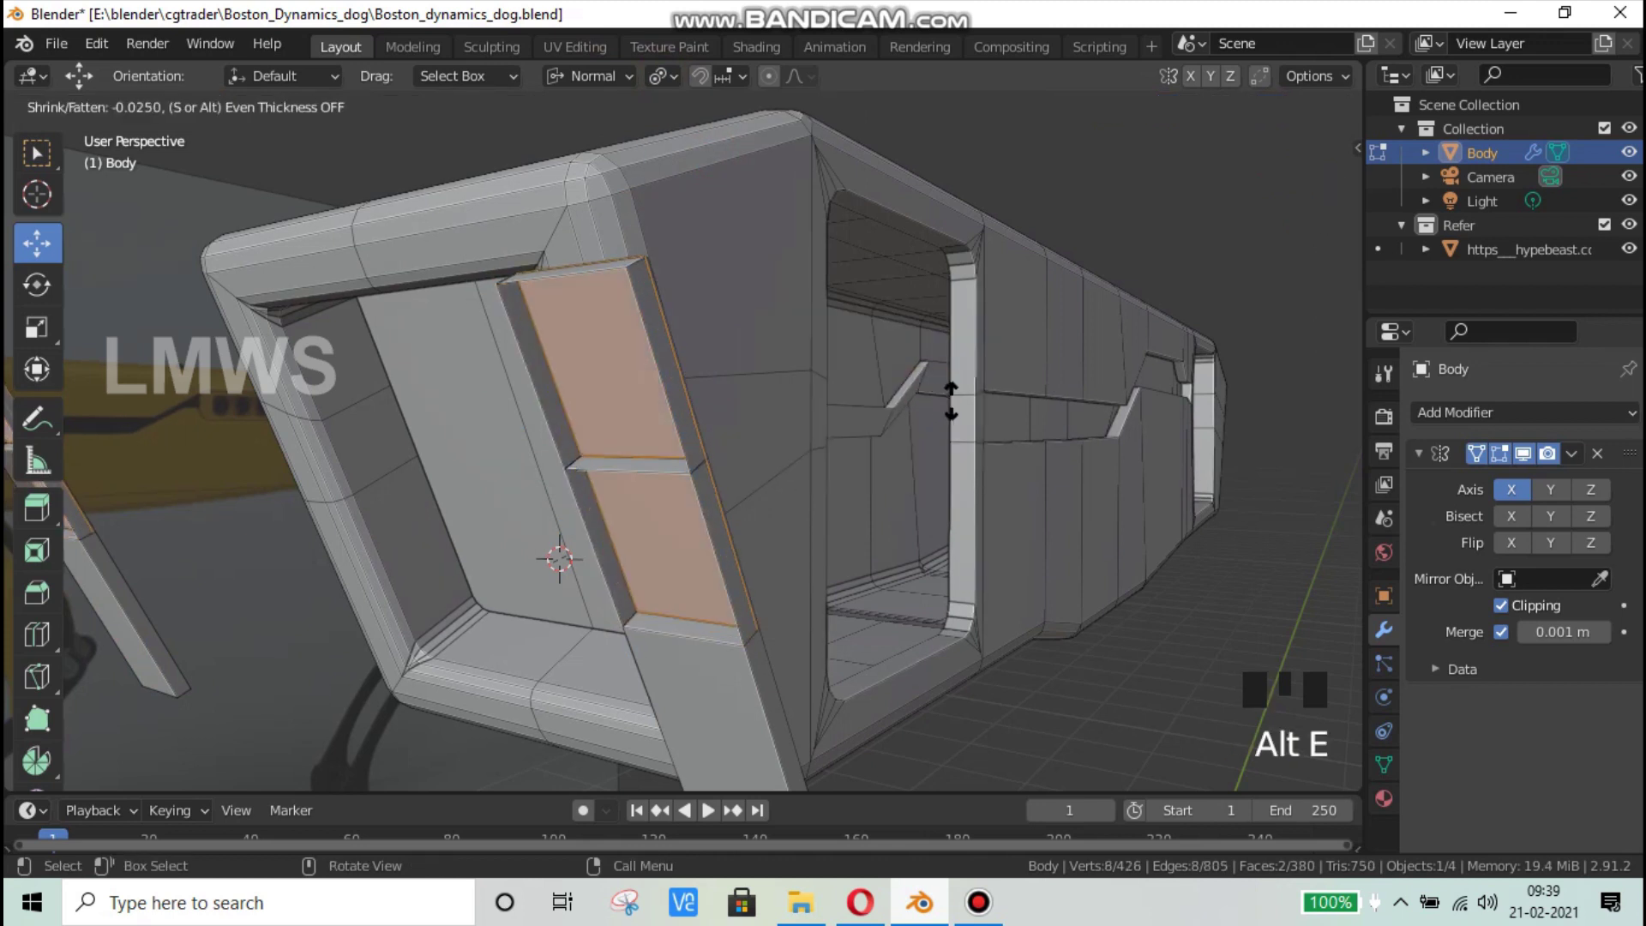
right_click(978, 427)
Step: Scale the two extruded faces down within their borders and extrude them about 0.003 m inward as recesses
key("s")
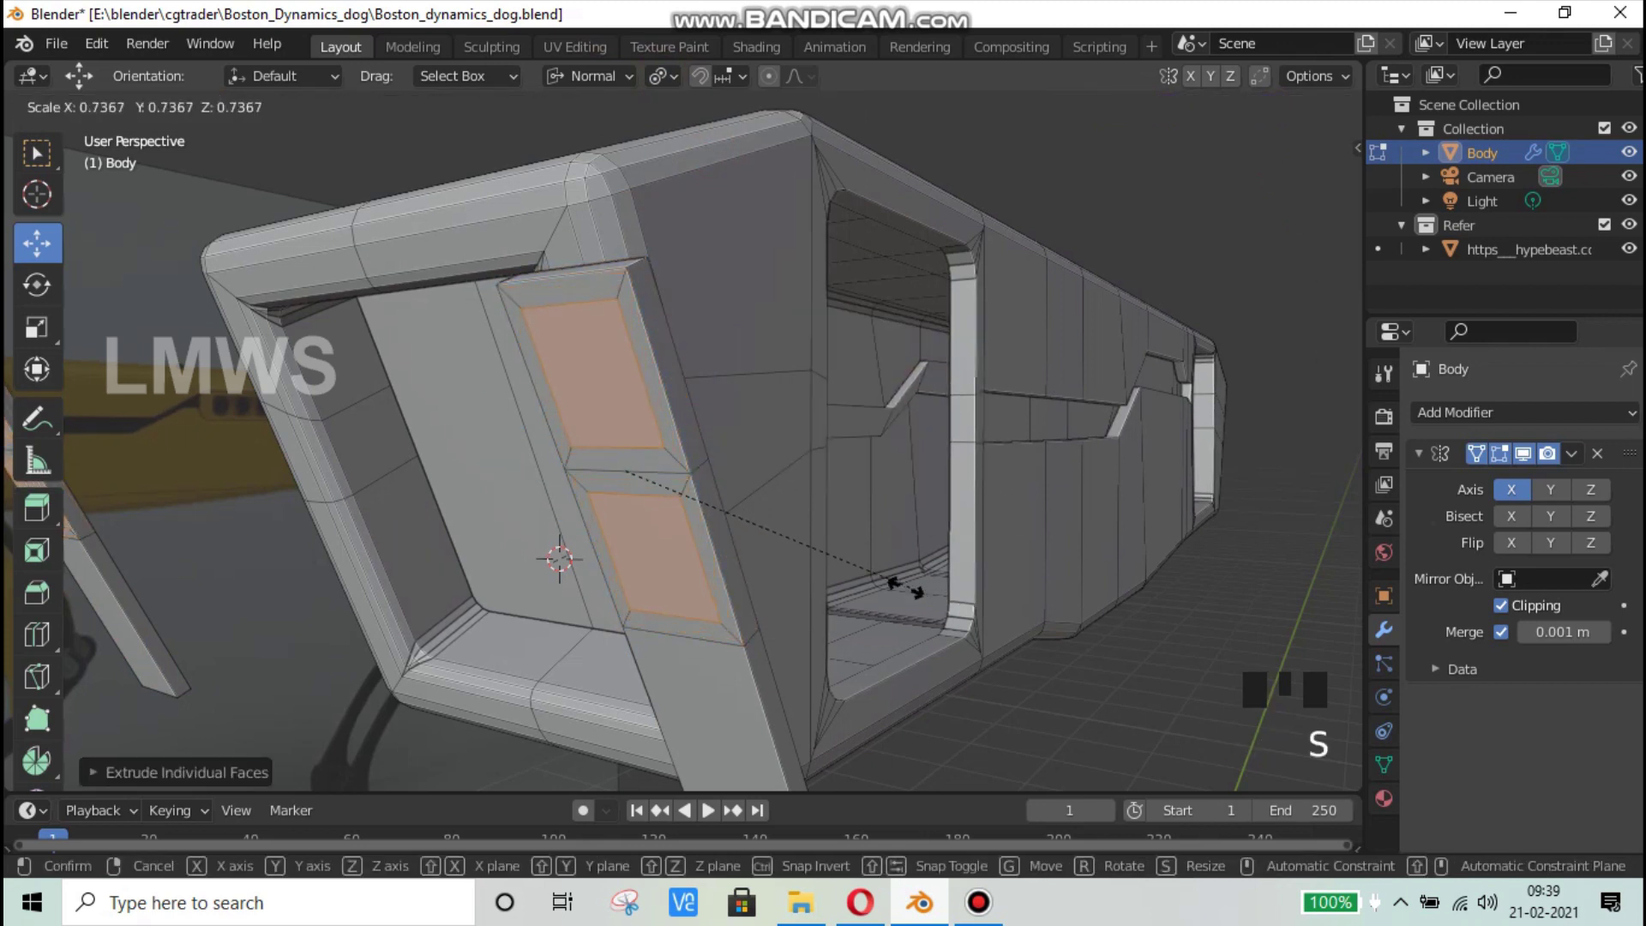
left_click(884, 586)
key("e")
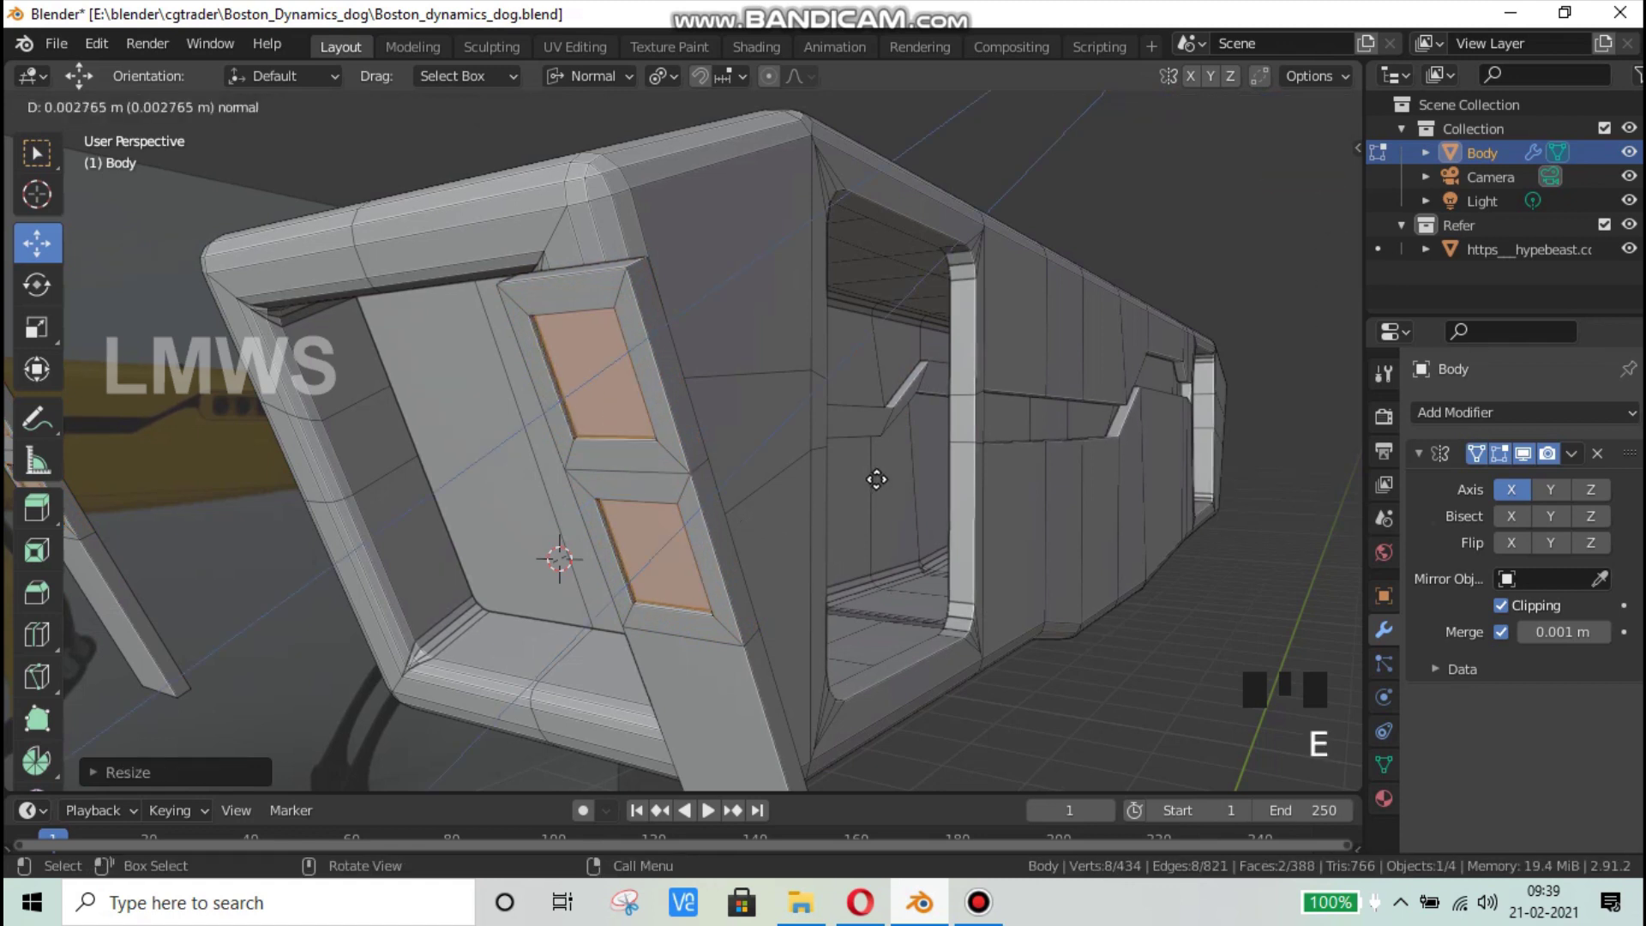
left_click(876, 480)
Step: Extrude the bar's lowest front face in place, scale it to about 0.83, and extrude it inward as a third recess
left_click(715, 699)
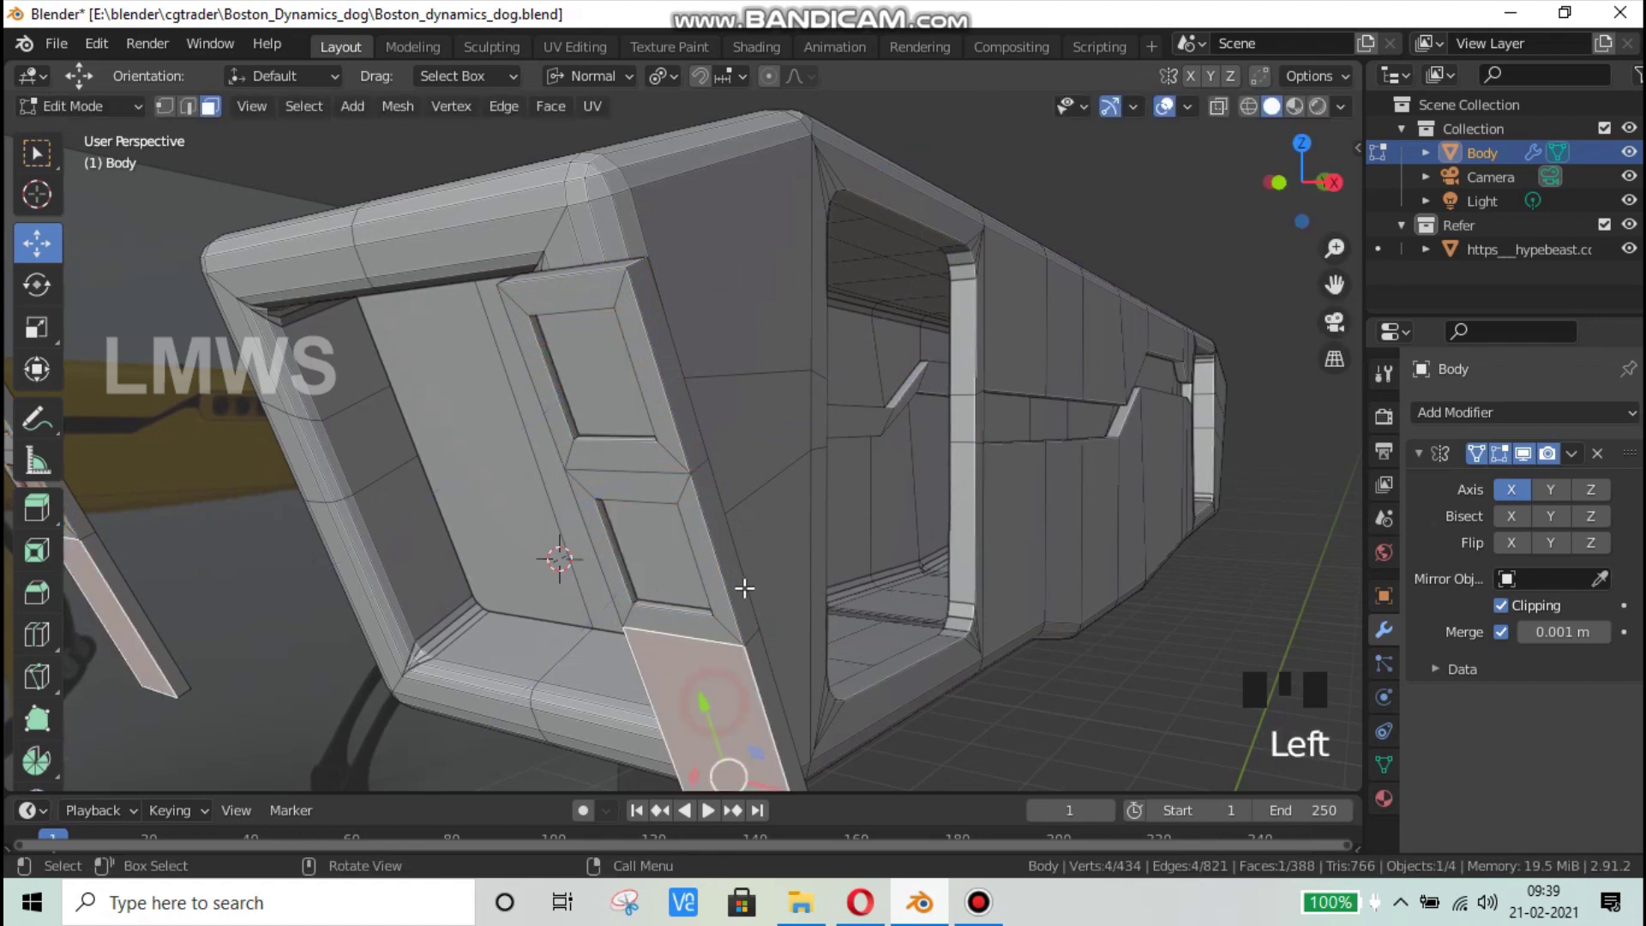
scroll(790, 635, "down", 2)
key("e")
left_click(808, 651)
key("s")
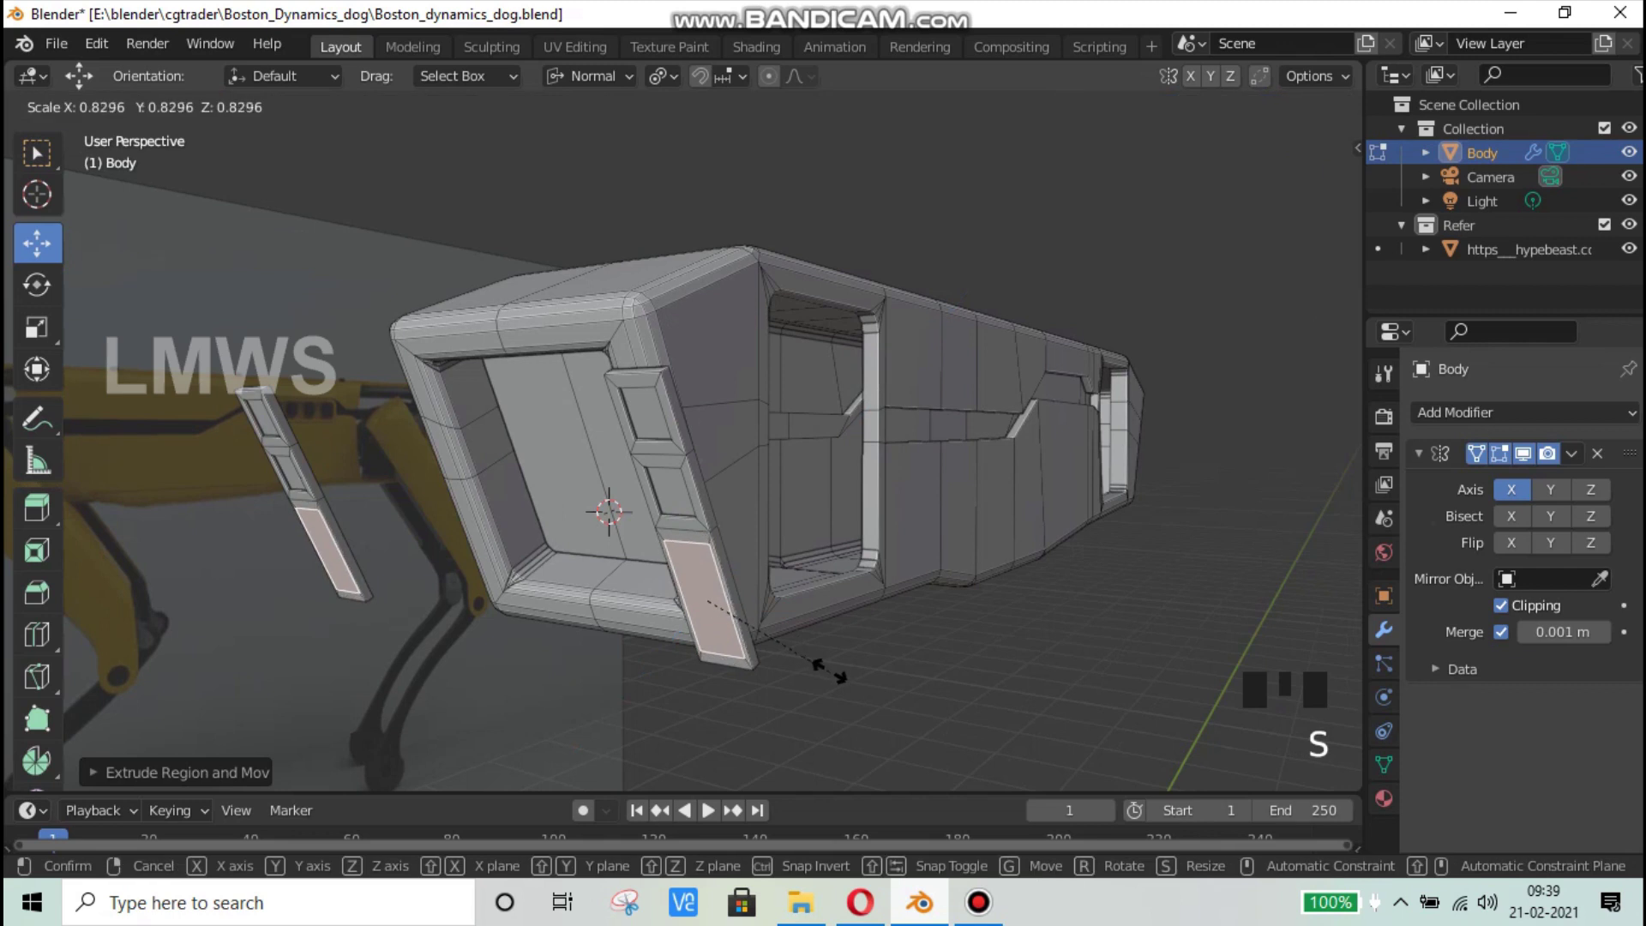
left_click(828, 669)
key("e")
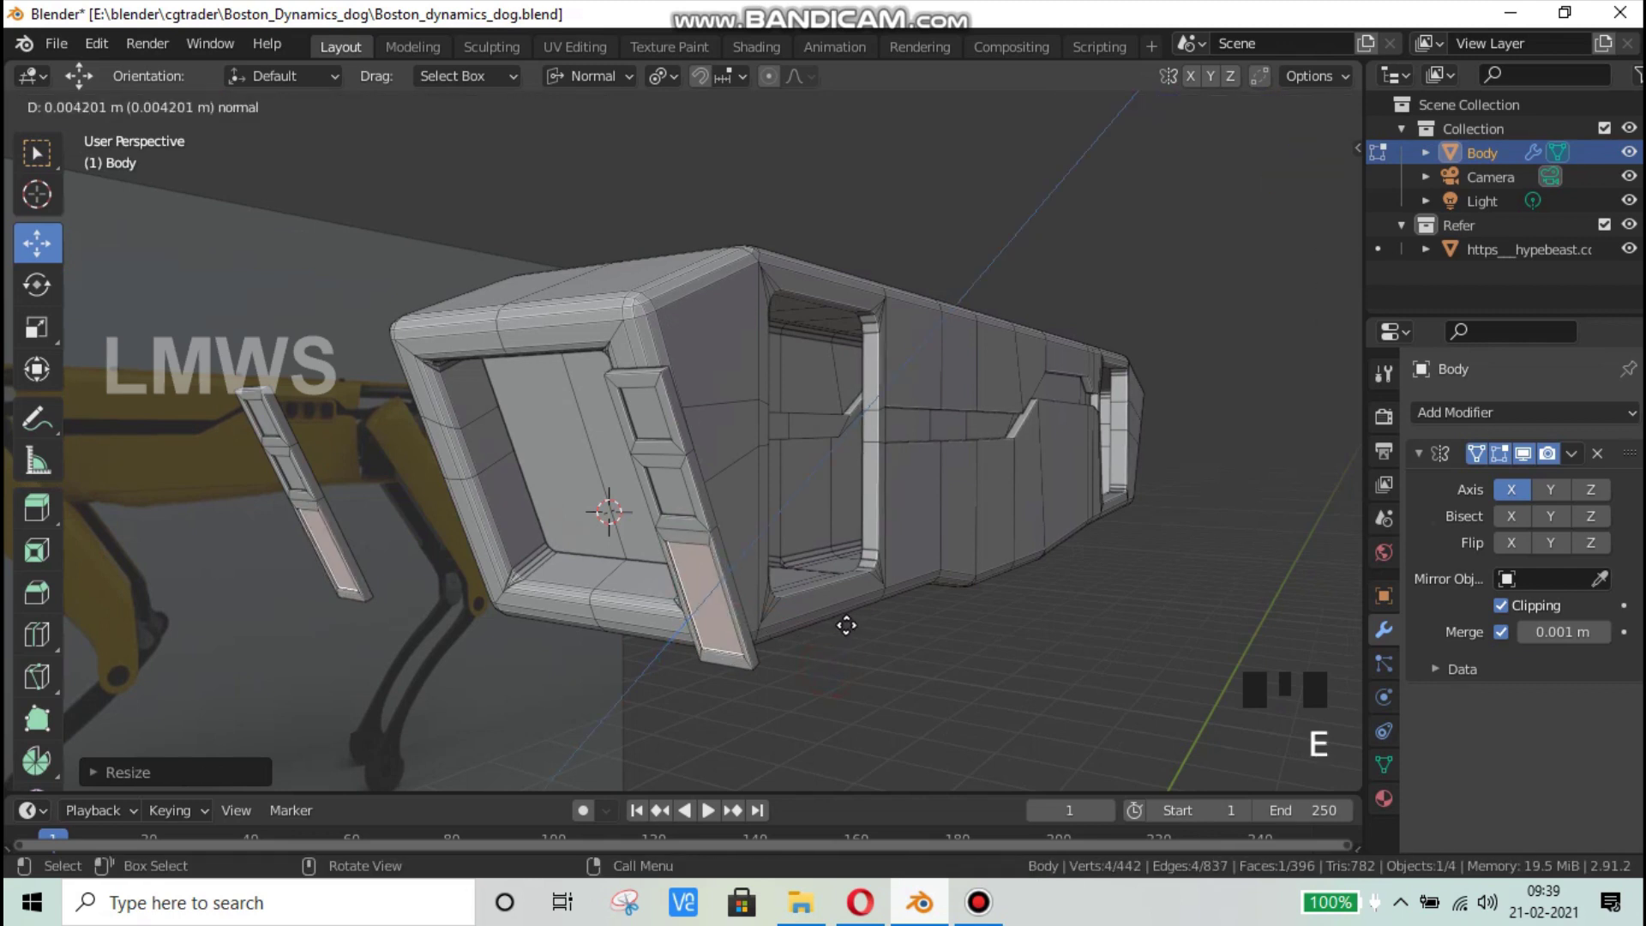
left_click(820, 579)
scroll(665, 397, "up", 2)
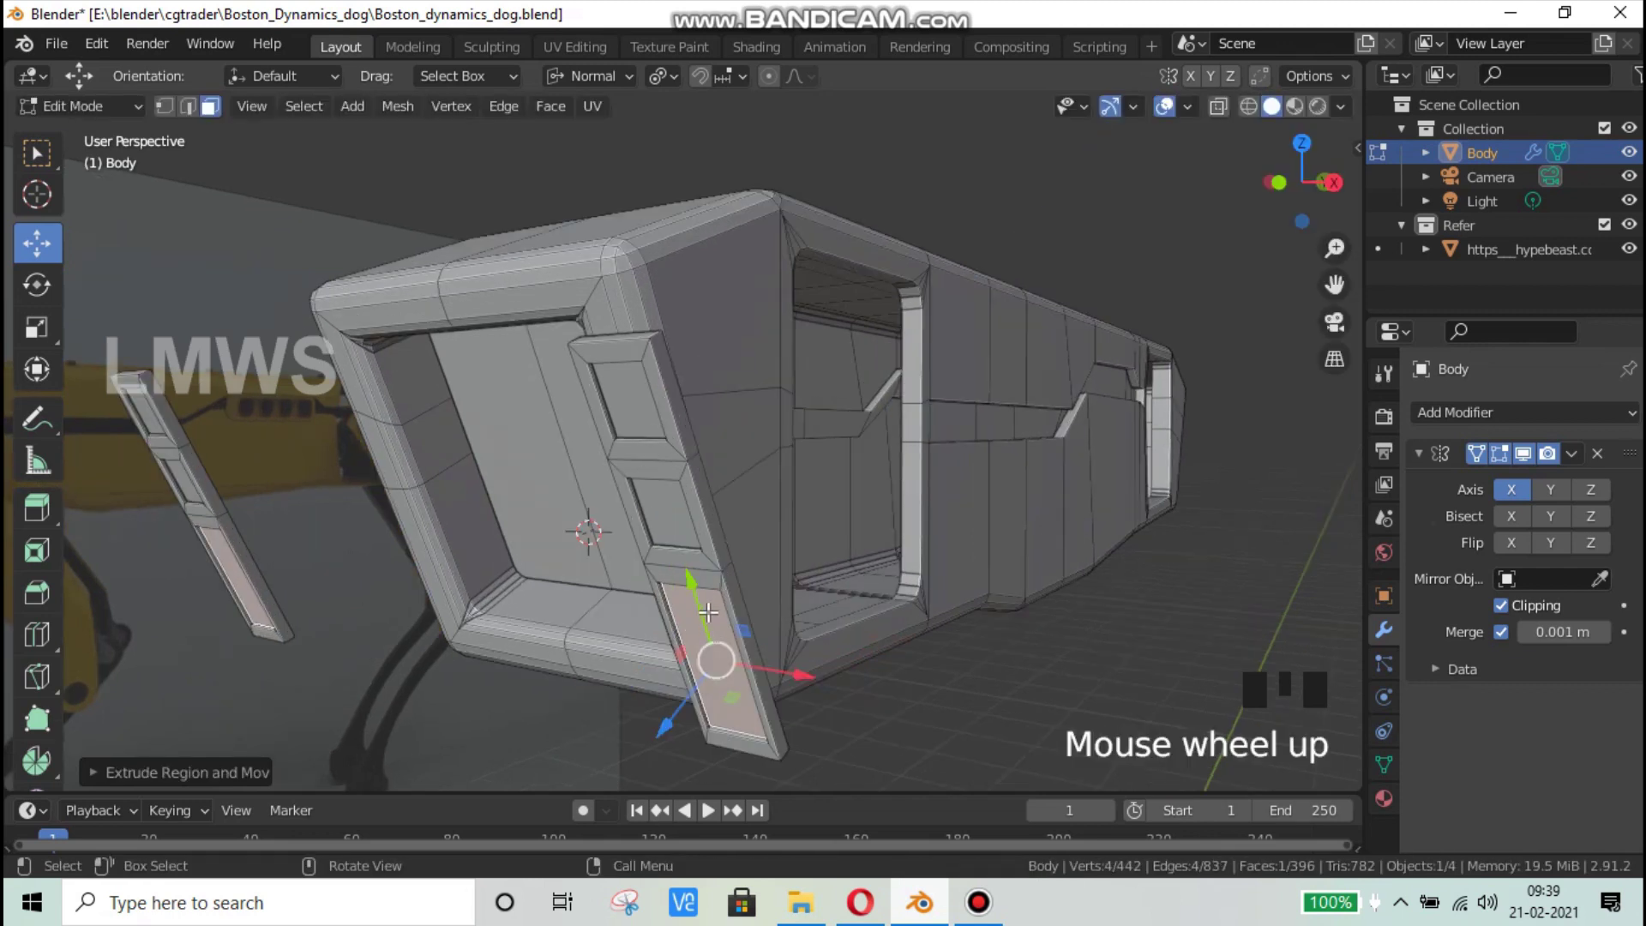
Step: Save the file, then switch to edge selection and select the two corner edges at the bar's upper end
key("ctrl+s")
key("alt+a")
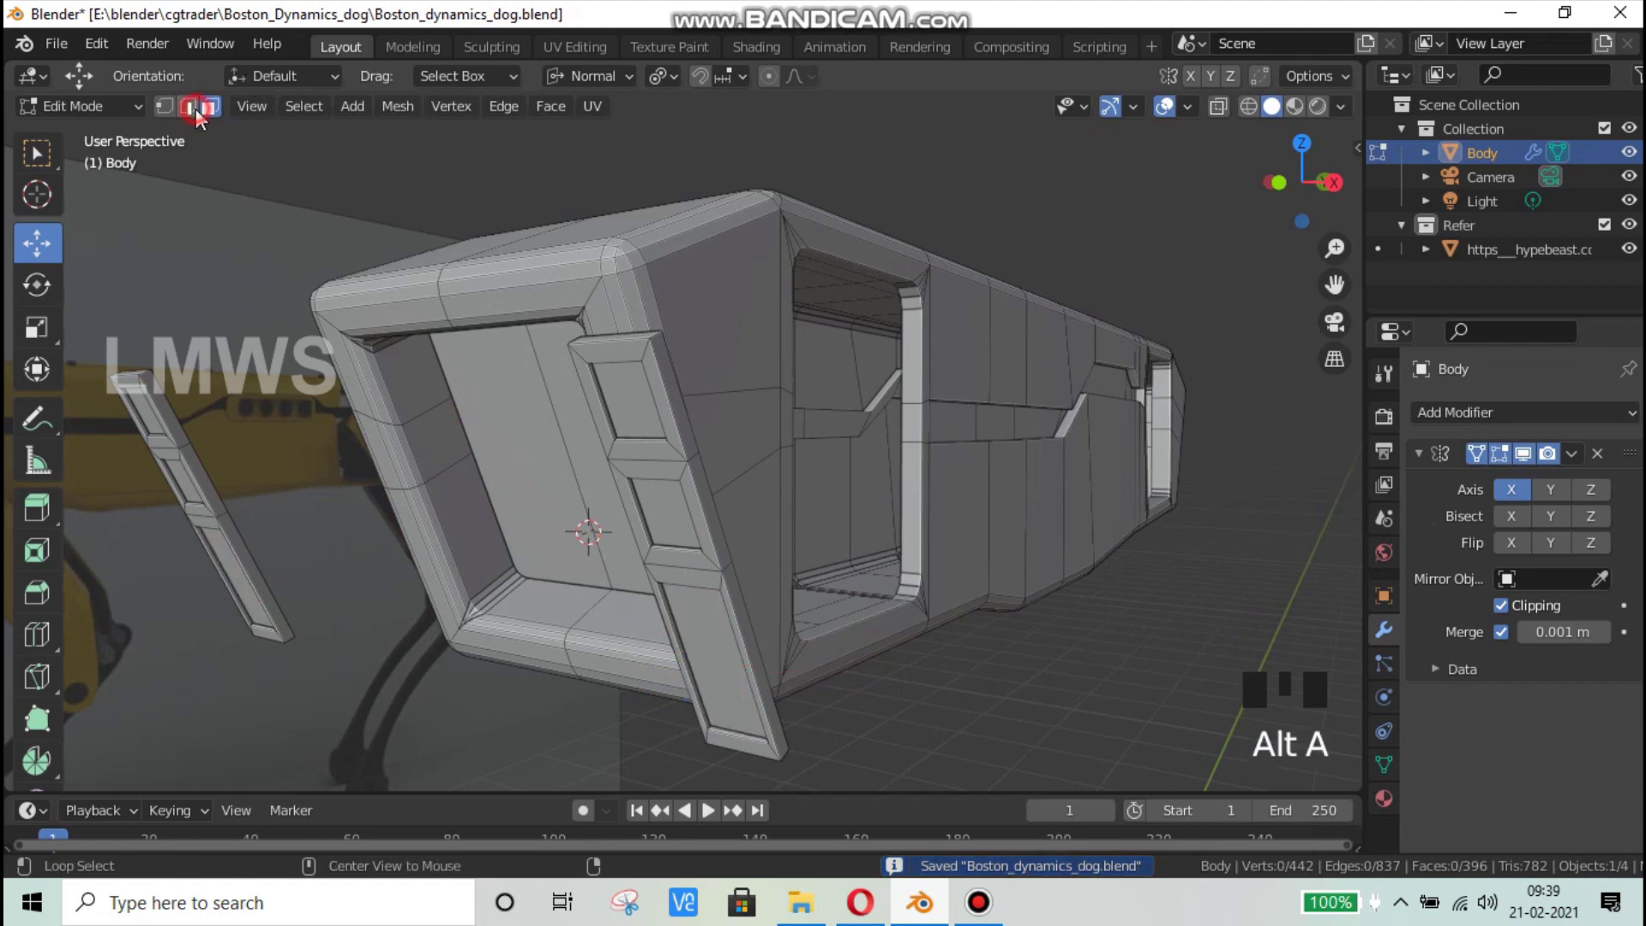
left_click(189, 106)
left_click(653, 337)
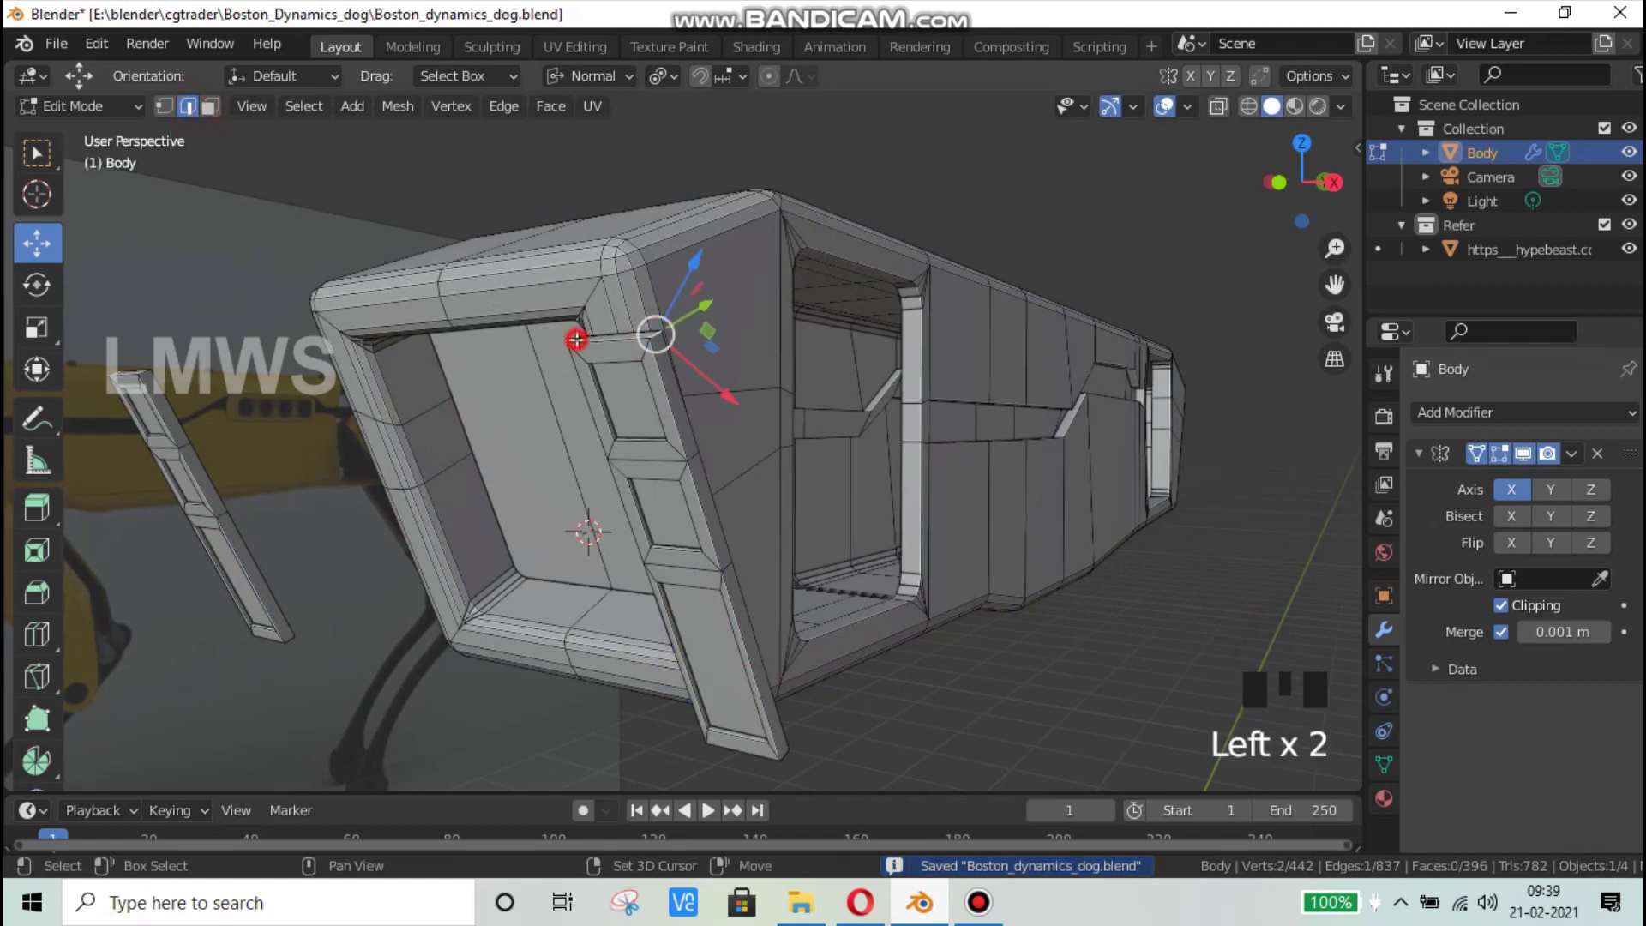
left_click(576, 340, "shift")
Step: Set the transform orientation to Global and add the two corner edges at the bar's lower end to the selection
left_click(596, 76)
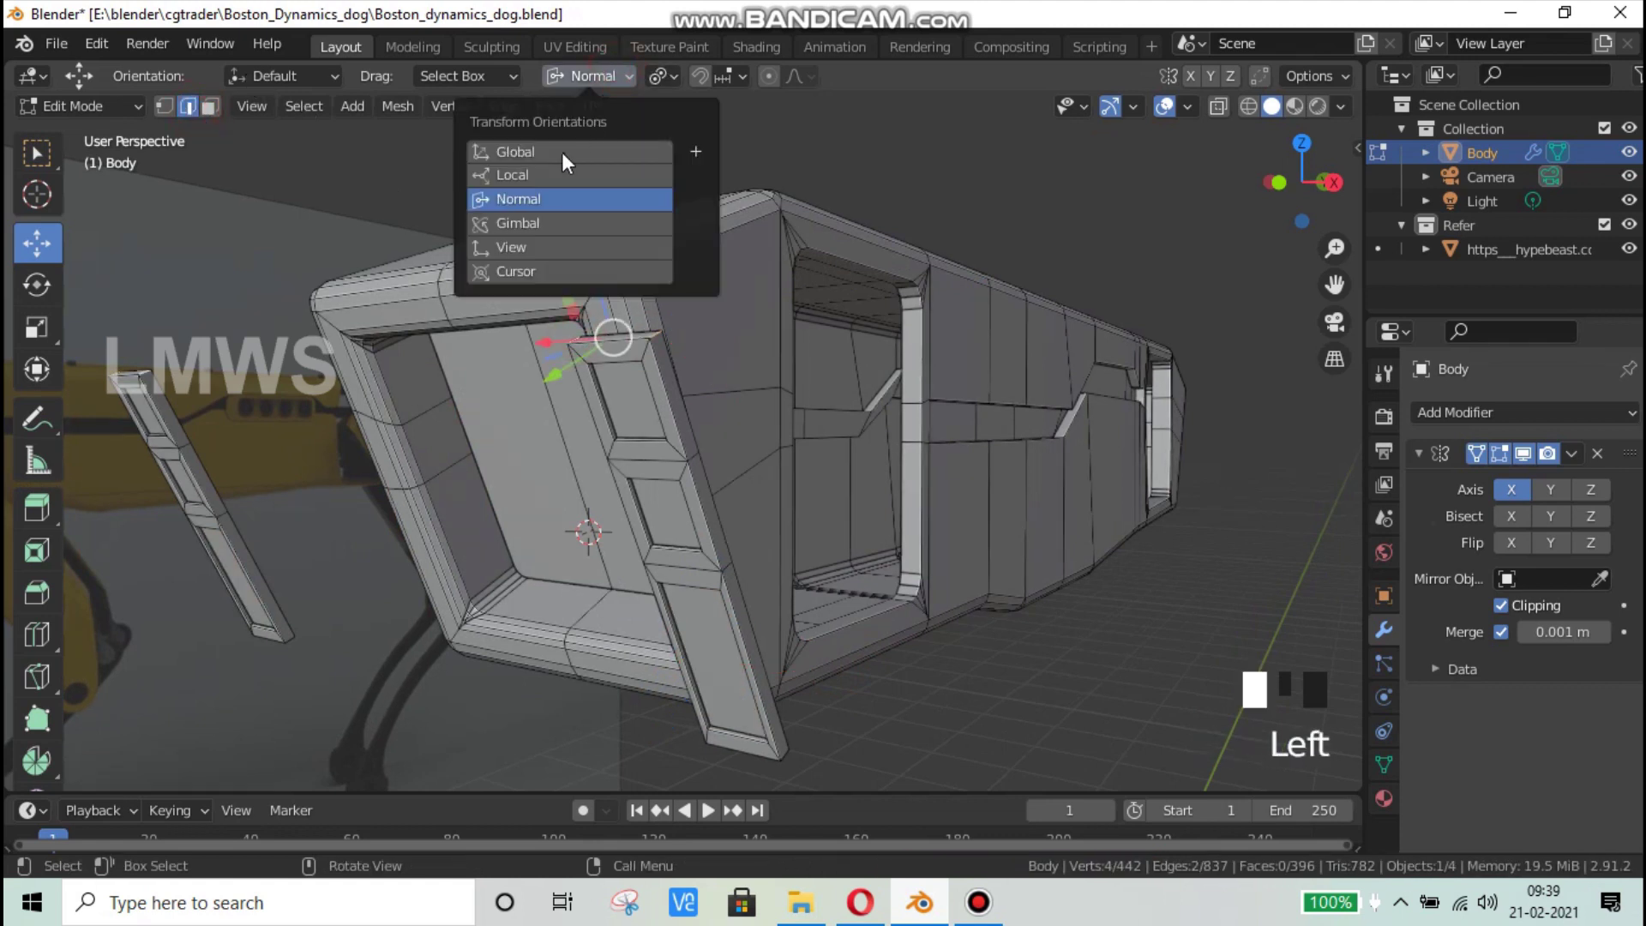
left_click(561, 148)
middle_click_drag(794, 511, 548, 261)
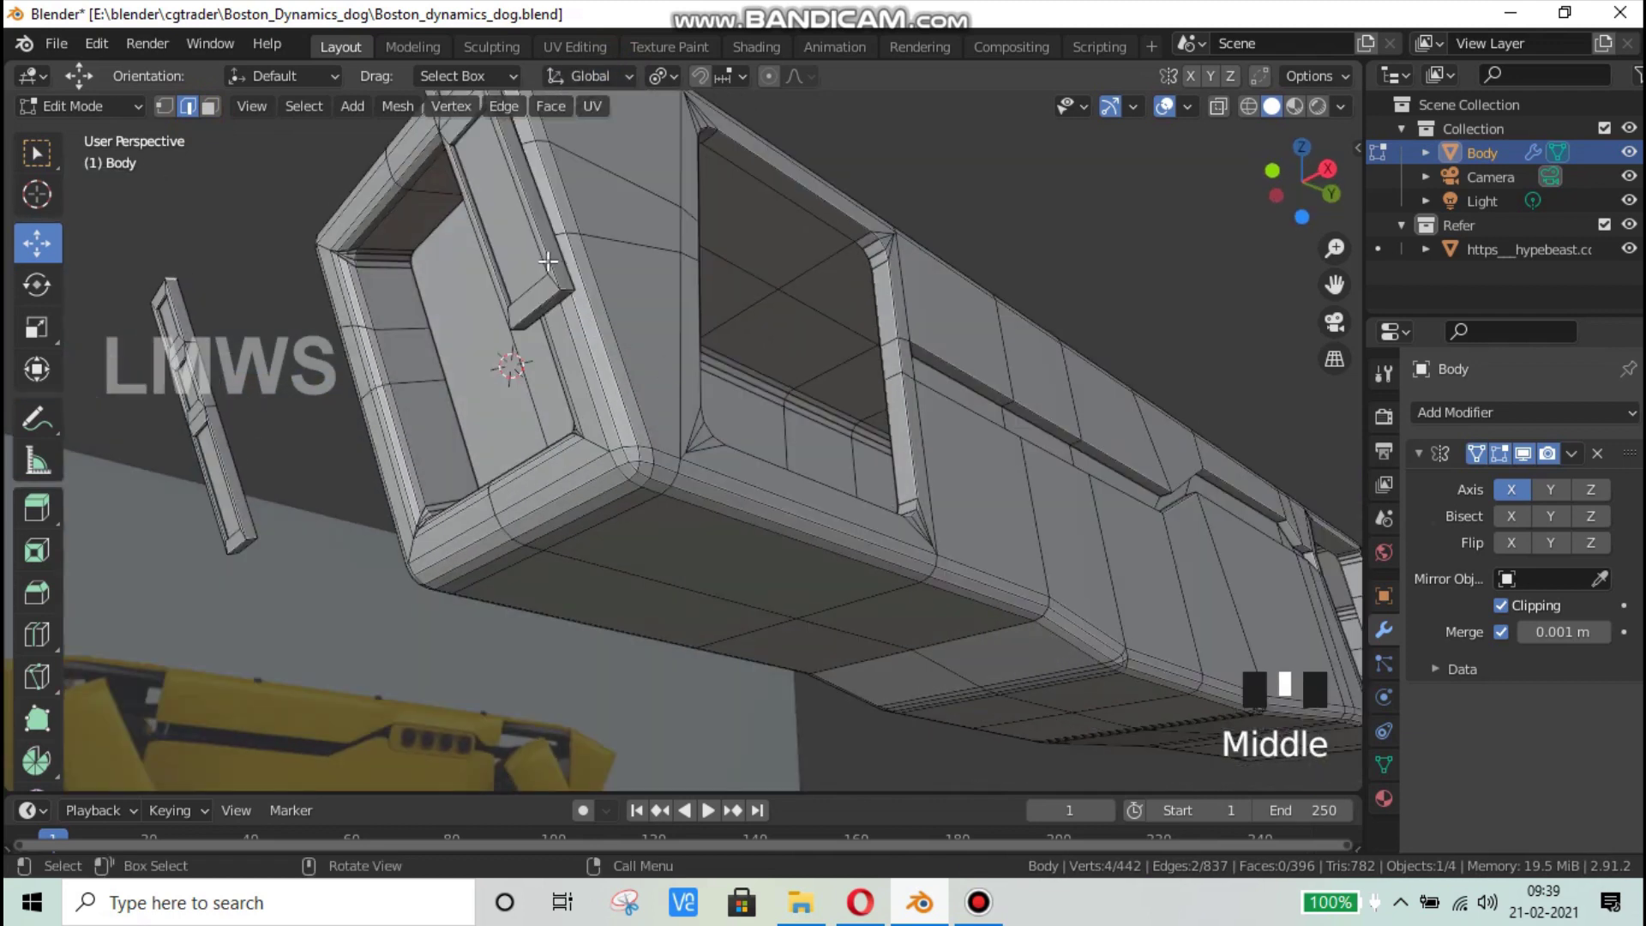
left_click(599, 307, "shift")
middle_click_drag(687, 342, 576, 351)
scroll(754, 710, "up", 5)
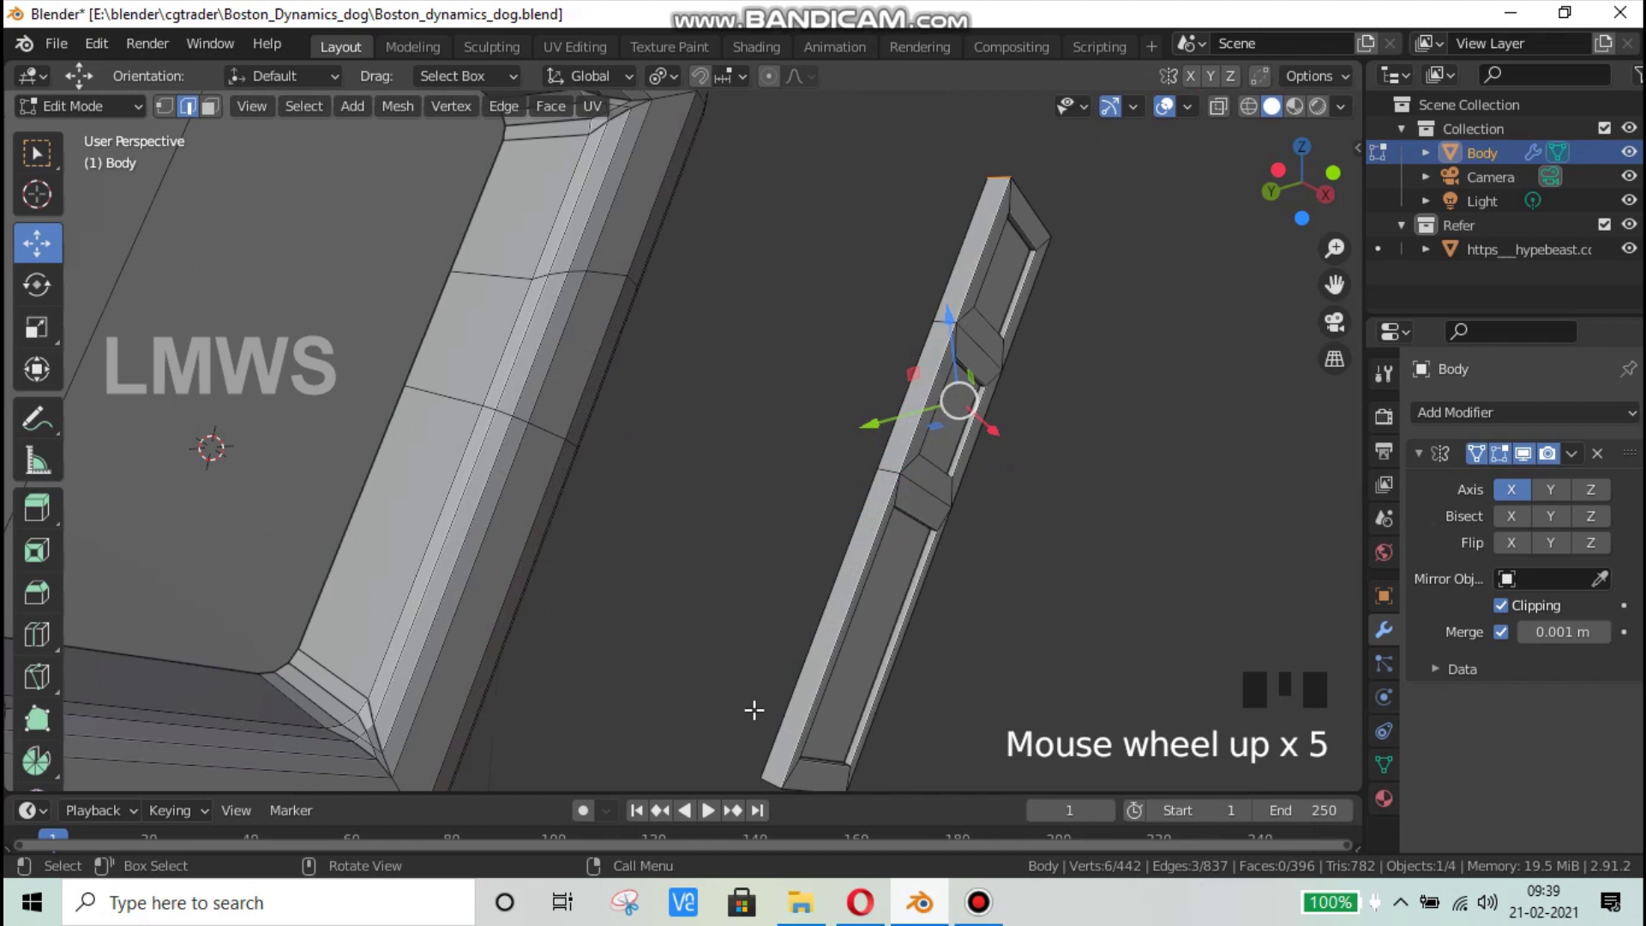
left_click(773, 780, "shift")
Step: Switch to the Opera browser and examine the front camera bar in the robot dog reference photo
middle_click_drag(776, 545, 719, 367, "shift")
scroll(908, 665, "up", 2)
left_click(860, 902)
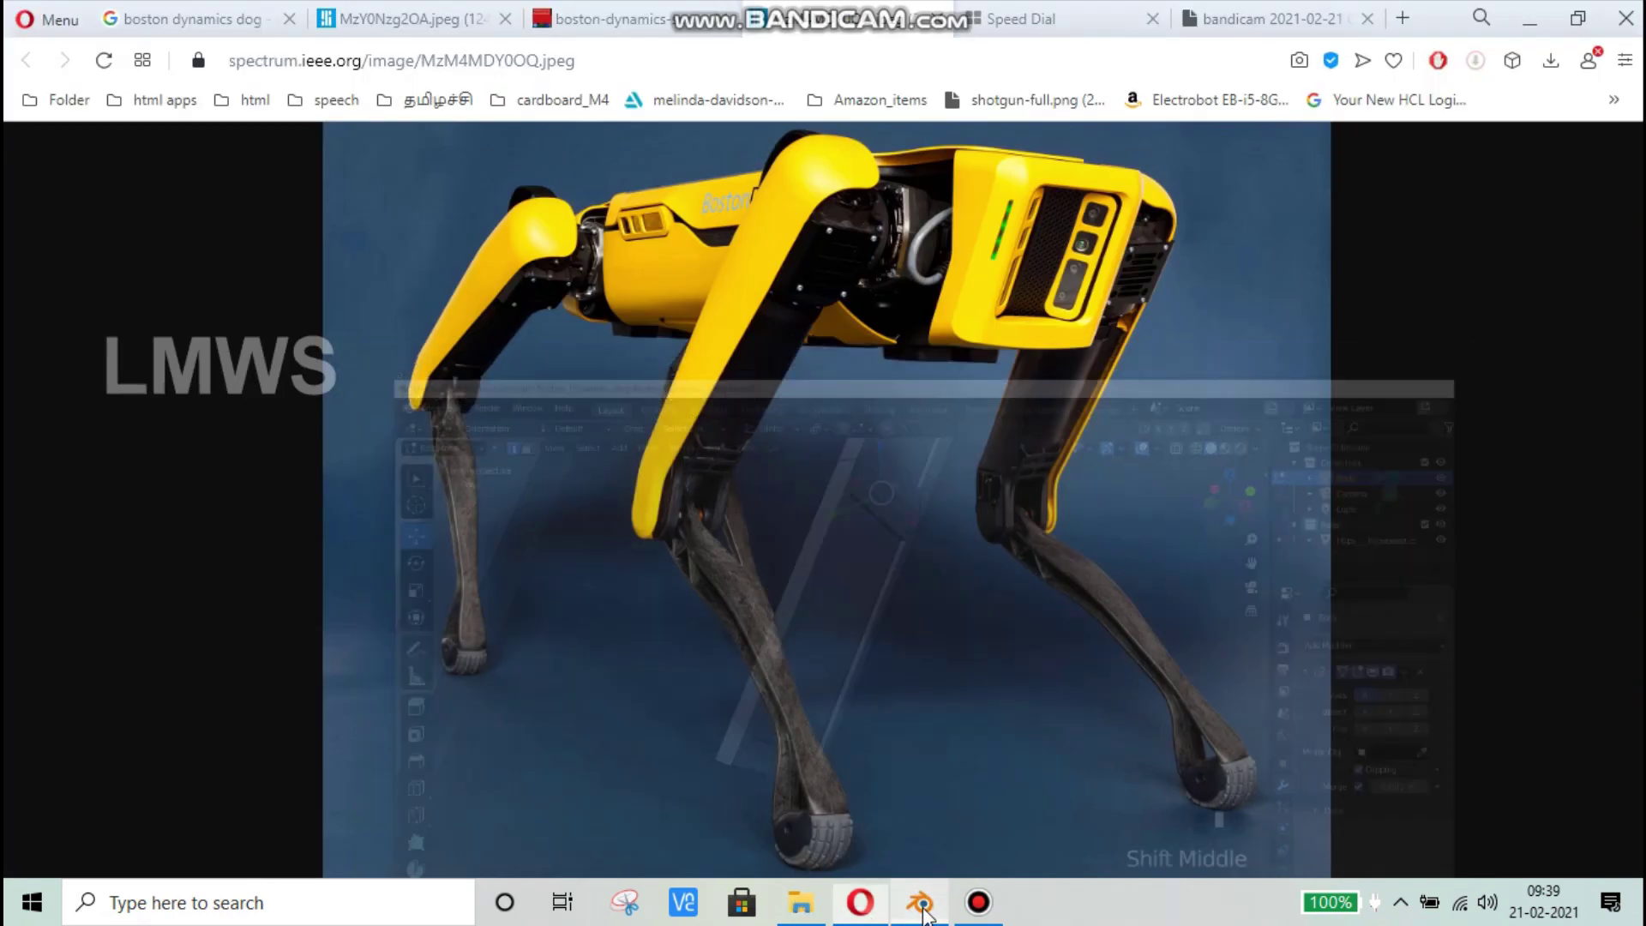
Step: Switch back to Blender and add the two lower corner edges of the bar's lowest recess to the selection
left_click(923, 909)
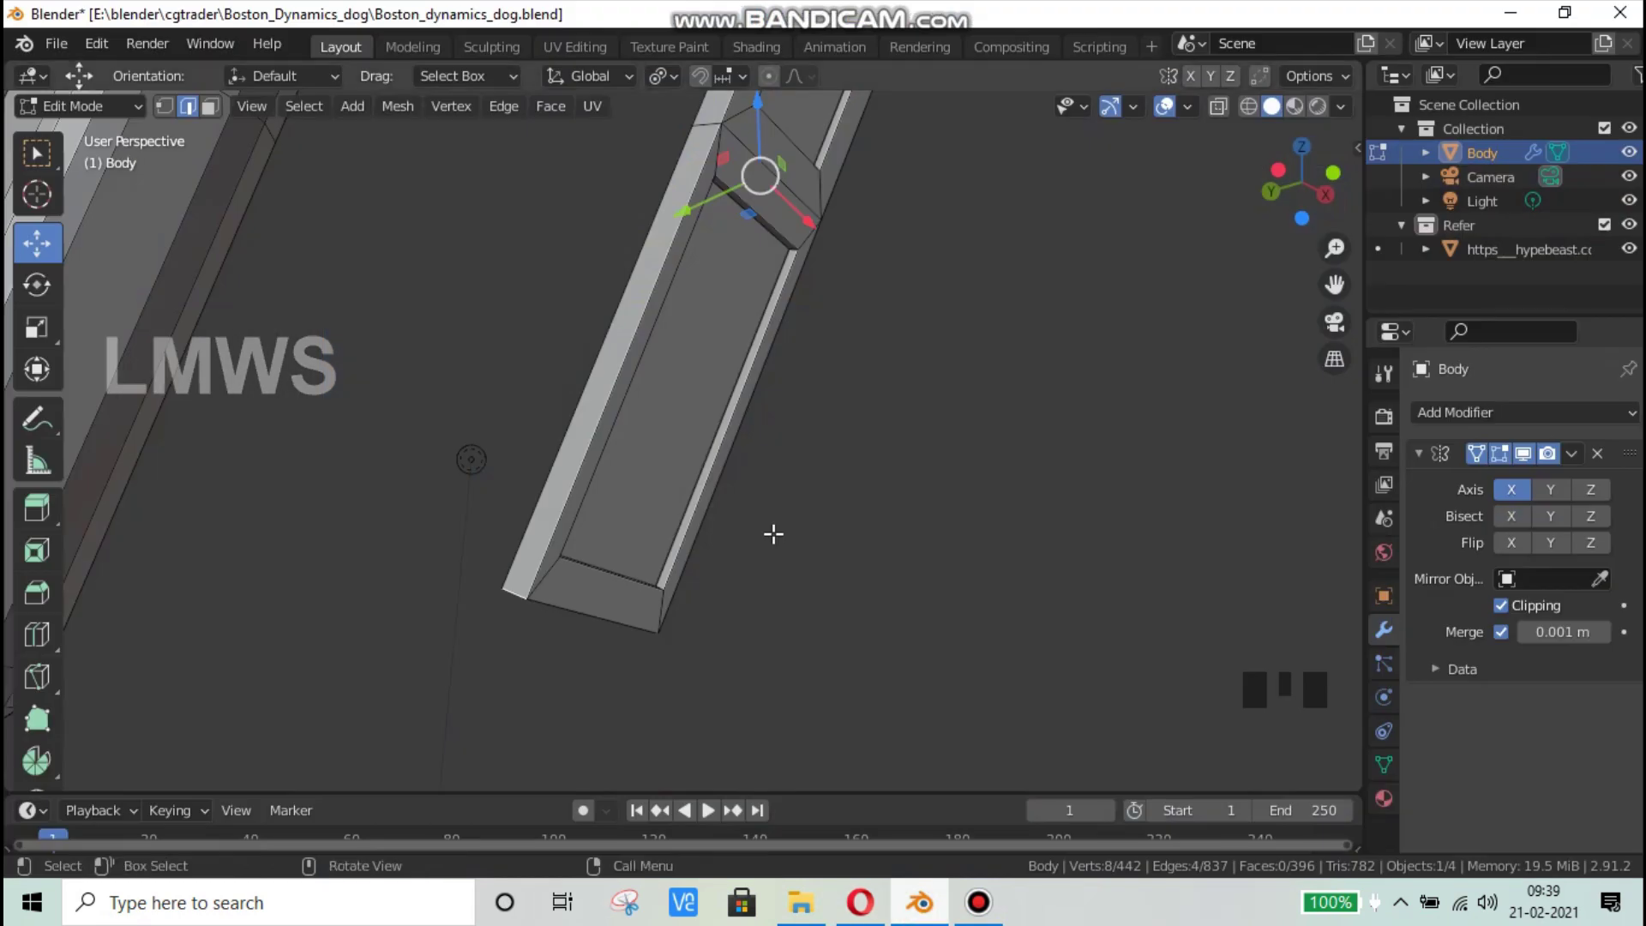
scroll(772, 532, "up", 1)
middle_click(625, 673)
middle_click_drag(625, 674, 496, 691)
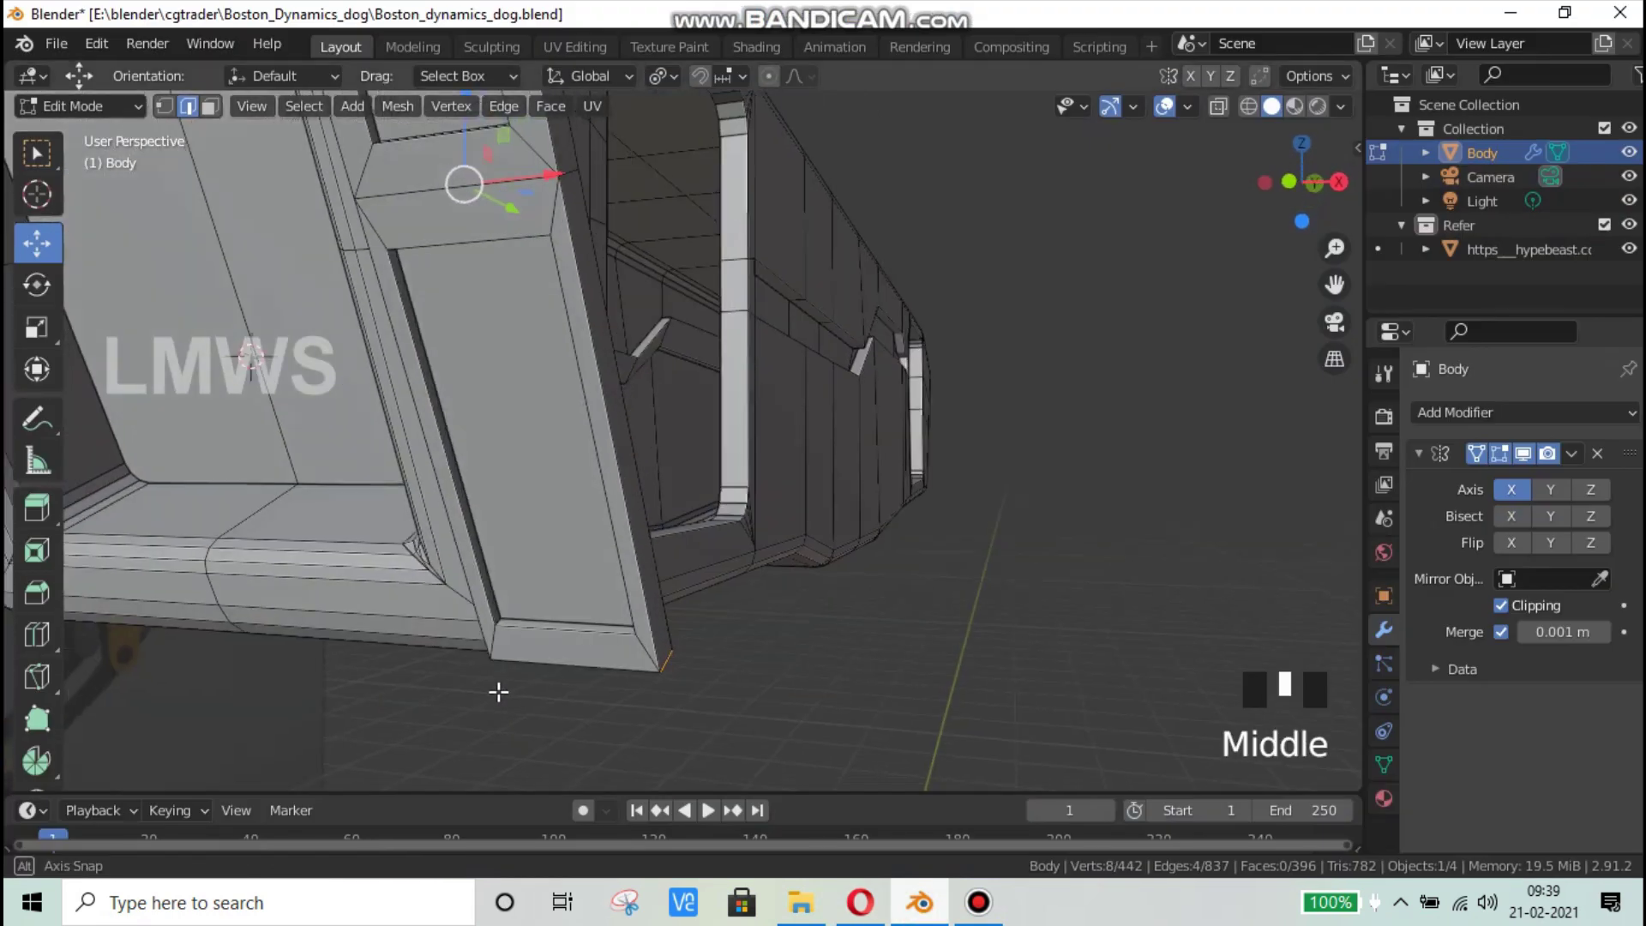
scroll(497, 699, "up", 3)
left_click(283, 150, "shift")
middle_click_drag(283, 150, 631, 765)
middle_click_drag(680, 676, 644, 664, "shift")
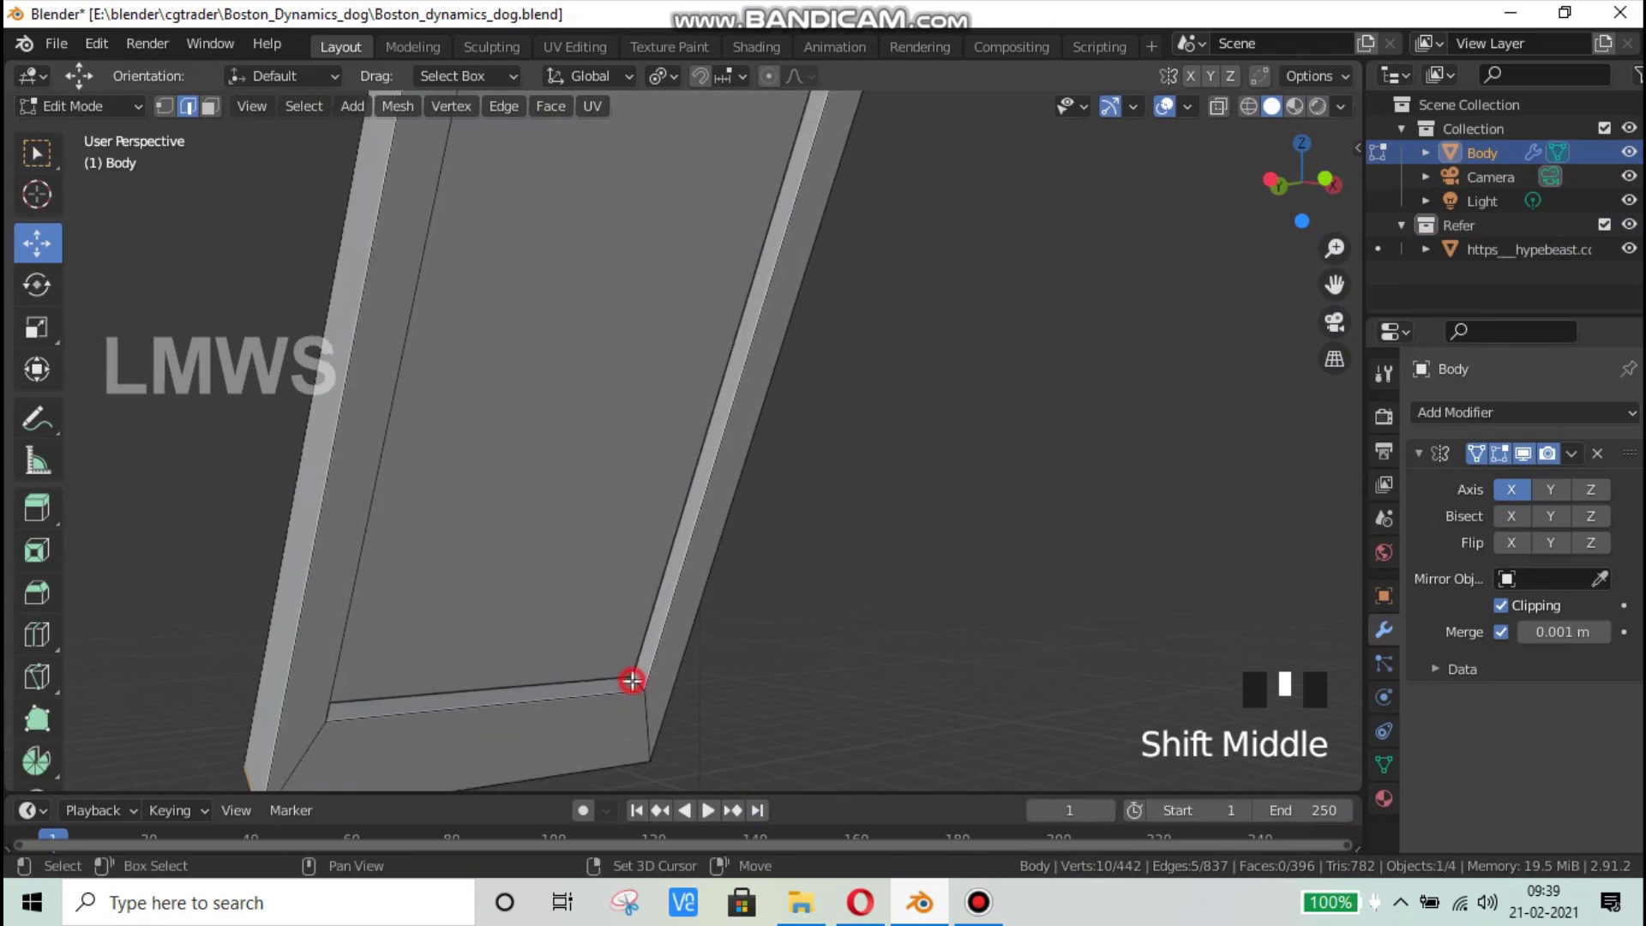
left_click(834, 257, "shift")
Step: Add the two upper corner edges of the bar's lowest recess to the selection
middle_click_drag(831, 617, 906, 458, "shift")
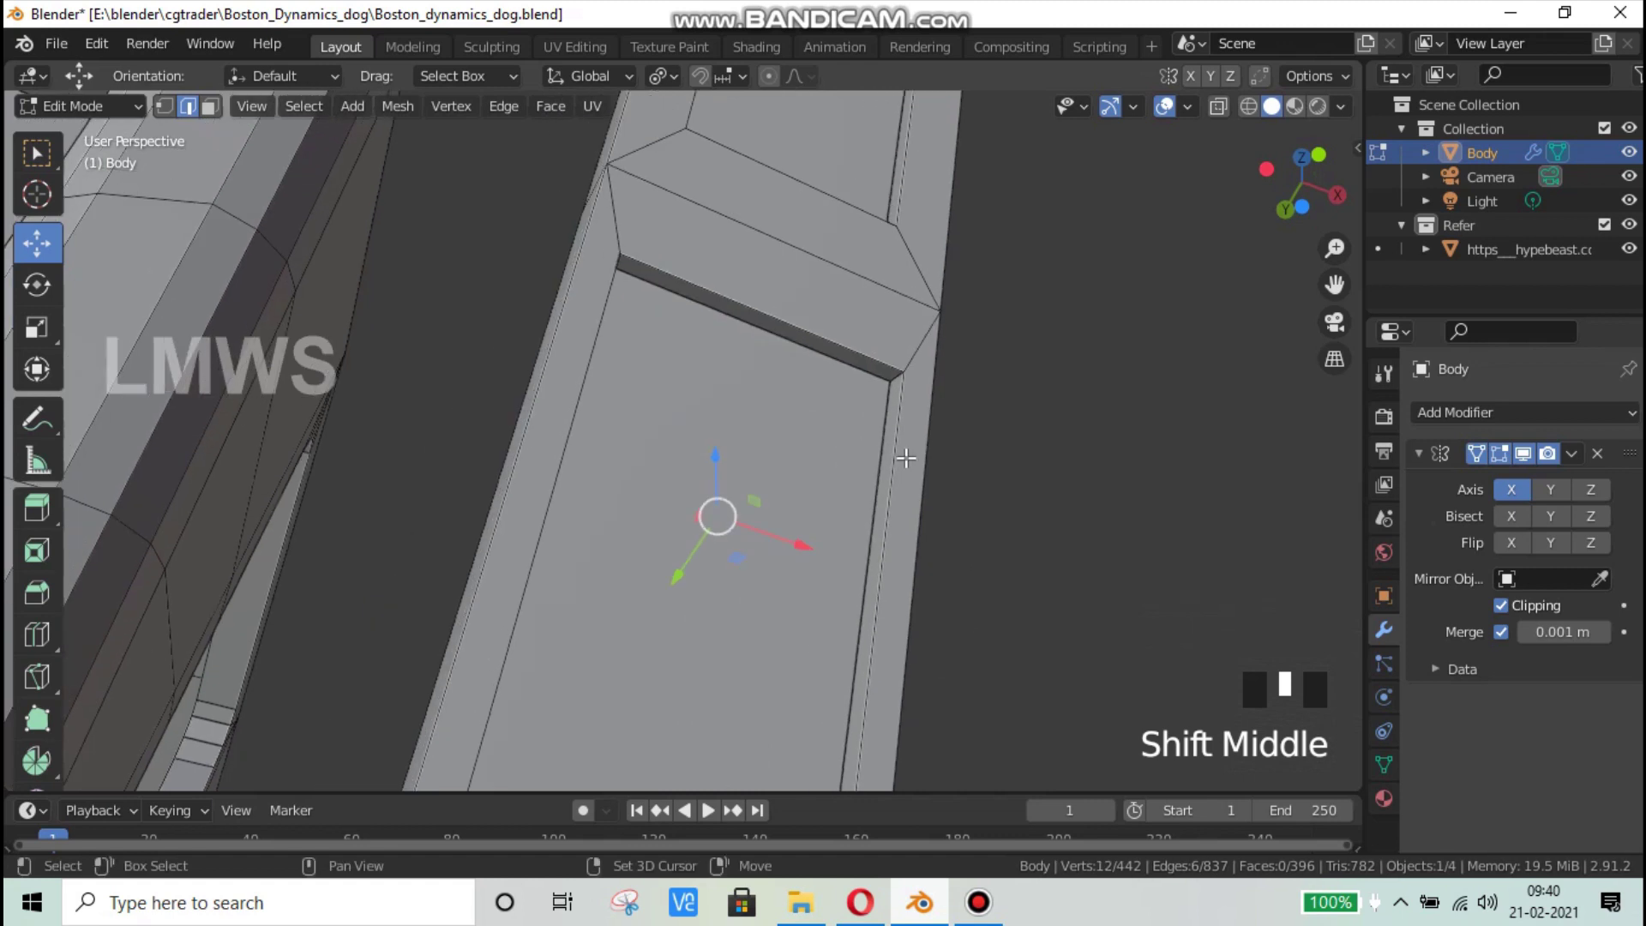
scroll(905, 458, "up", 3)
left_click(1075, 325, "shift")
middle_click_drag(948, 515, 469, 357)
left_click(468, 351, "shift")
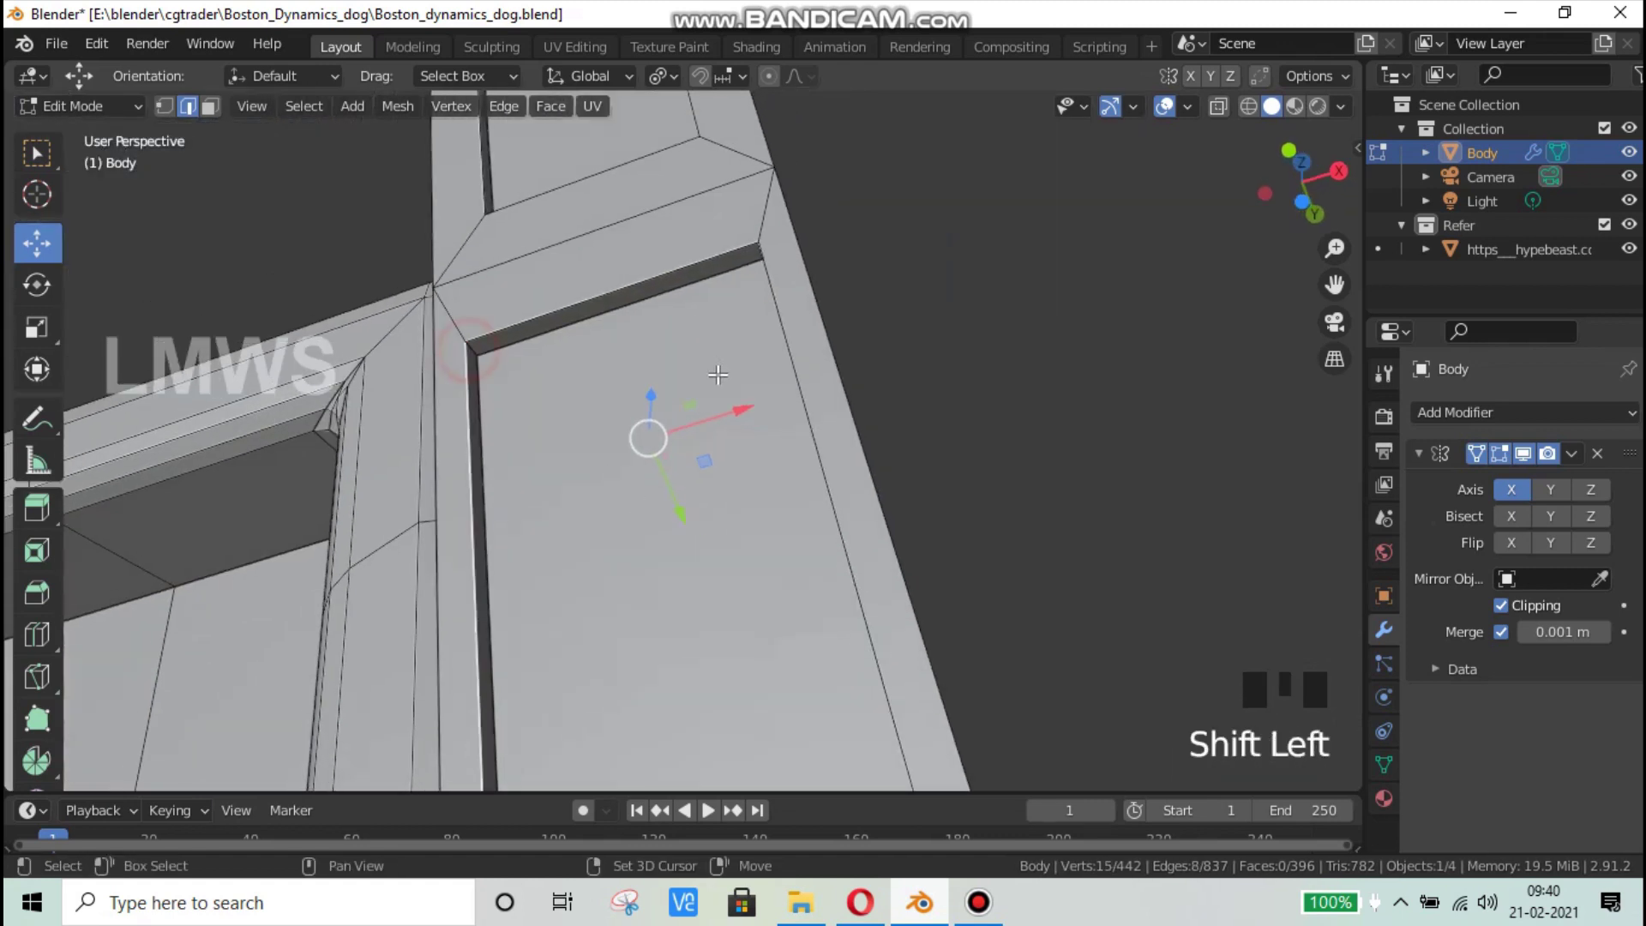
key("ctrl+z")
left_click(475, 353, "shift")
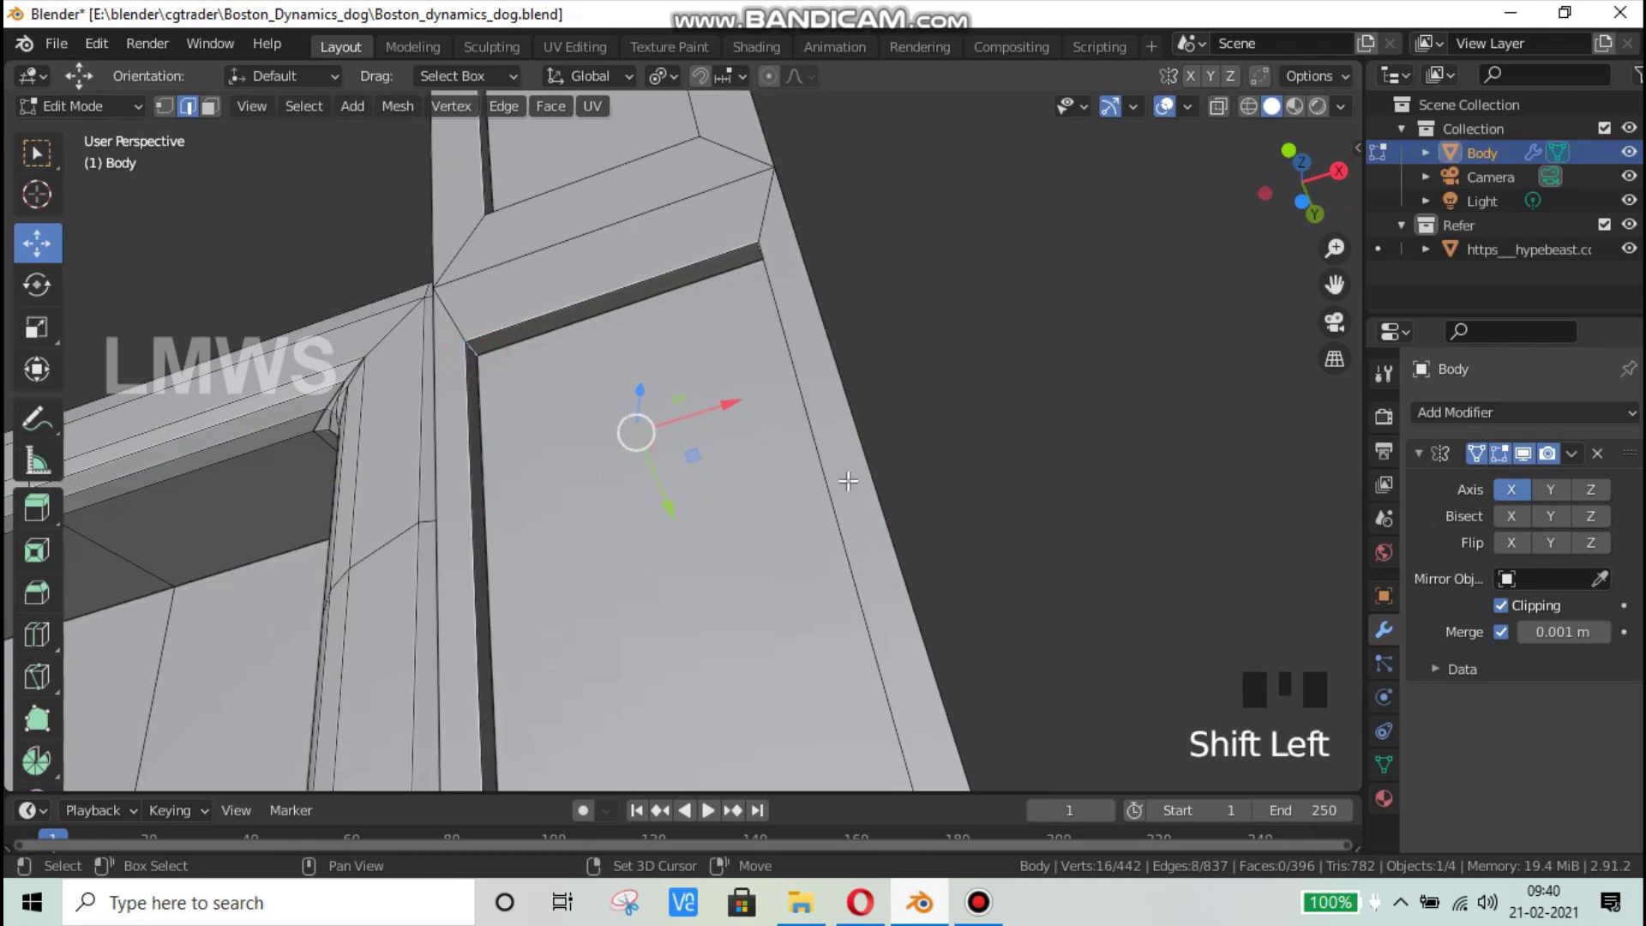
Step: Add the two upper corner edges of the bar's middle recess to the selection
middle_click_drag(848, 481, 922, 360, "shift")
scroll(654, 460, "up", 4)
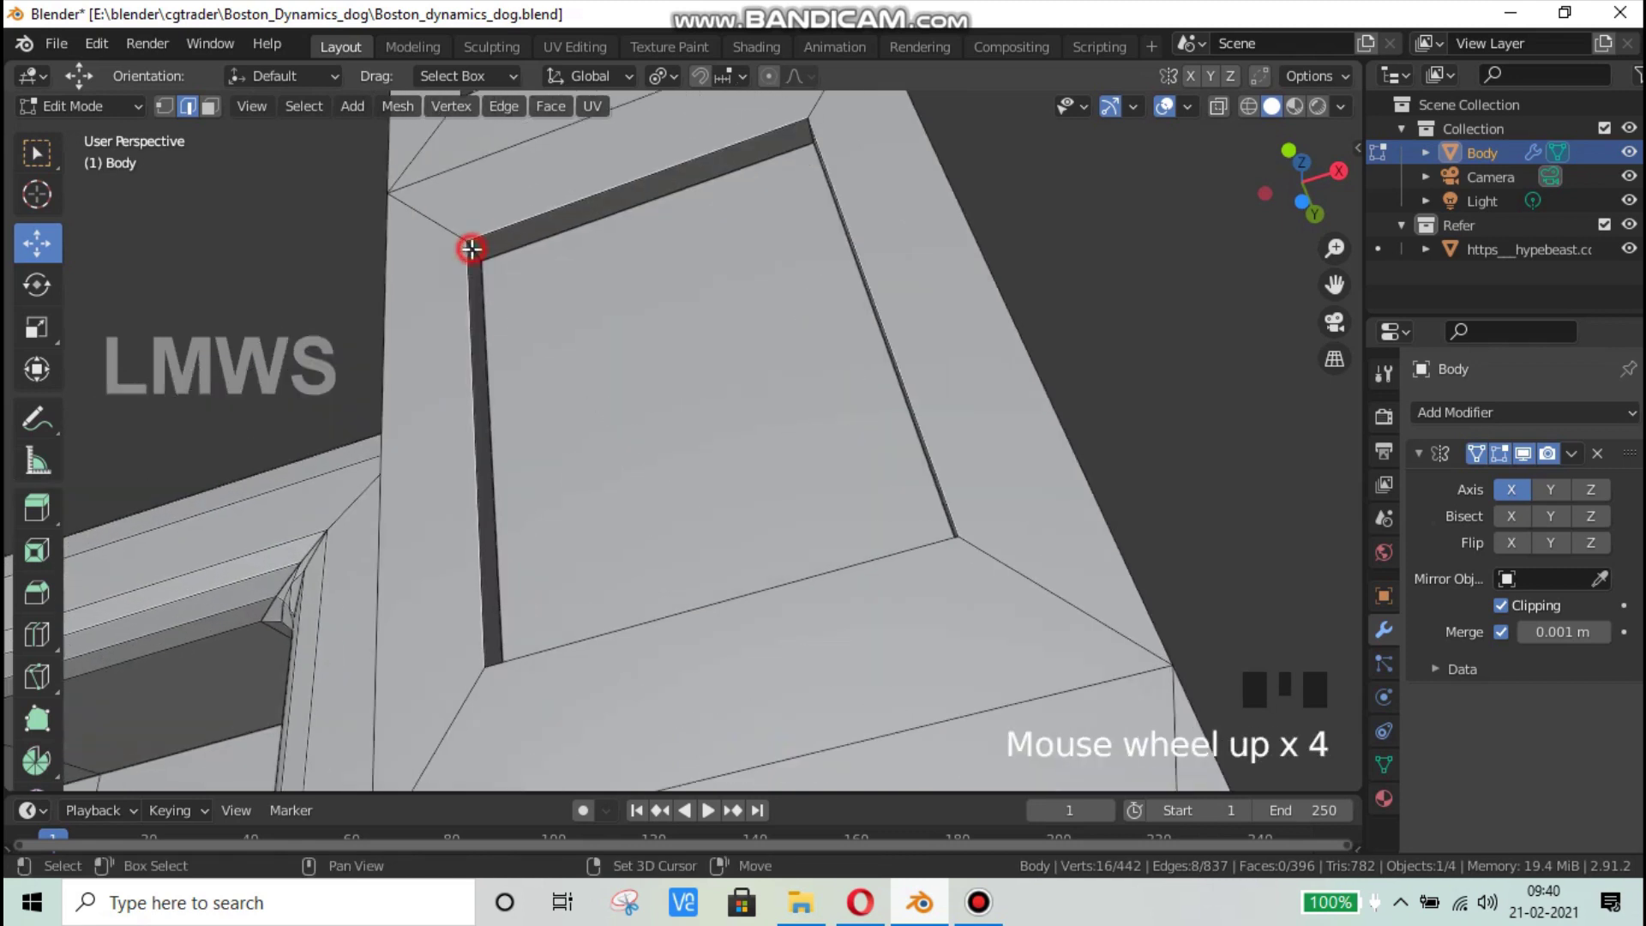
left_click(472, 249, "shift")
middle_click_drag(857, 300, 883, 240)
left_click(886, 238, "shift")
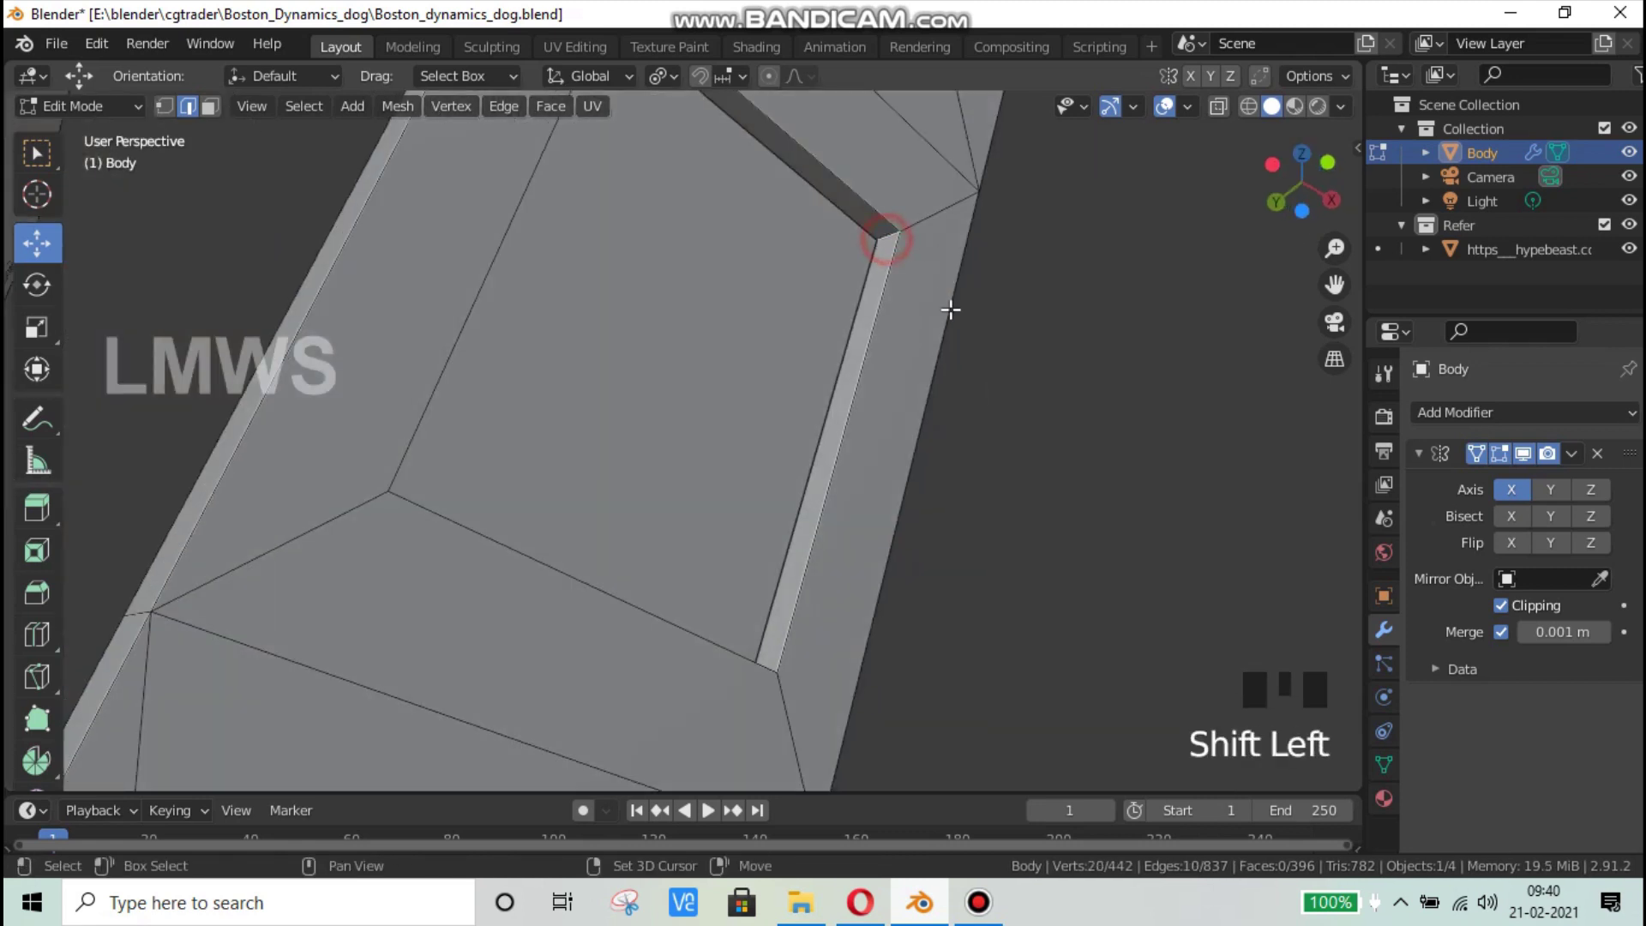
Step: Add the two lower corner edges of the bar's middle recess to the selection and save the file
middle_click_drag(951, 311, 874, 503)
left_click(661, 429, "shift")
left_click(661, 430, "shift")
left_click(661, 430, "shift")
scroll(874, 503, "up", 2)
left_click(815, 530, "shift")
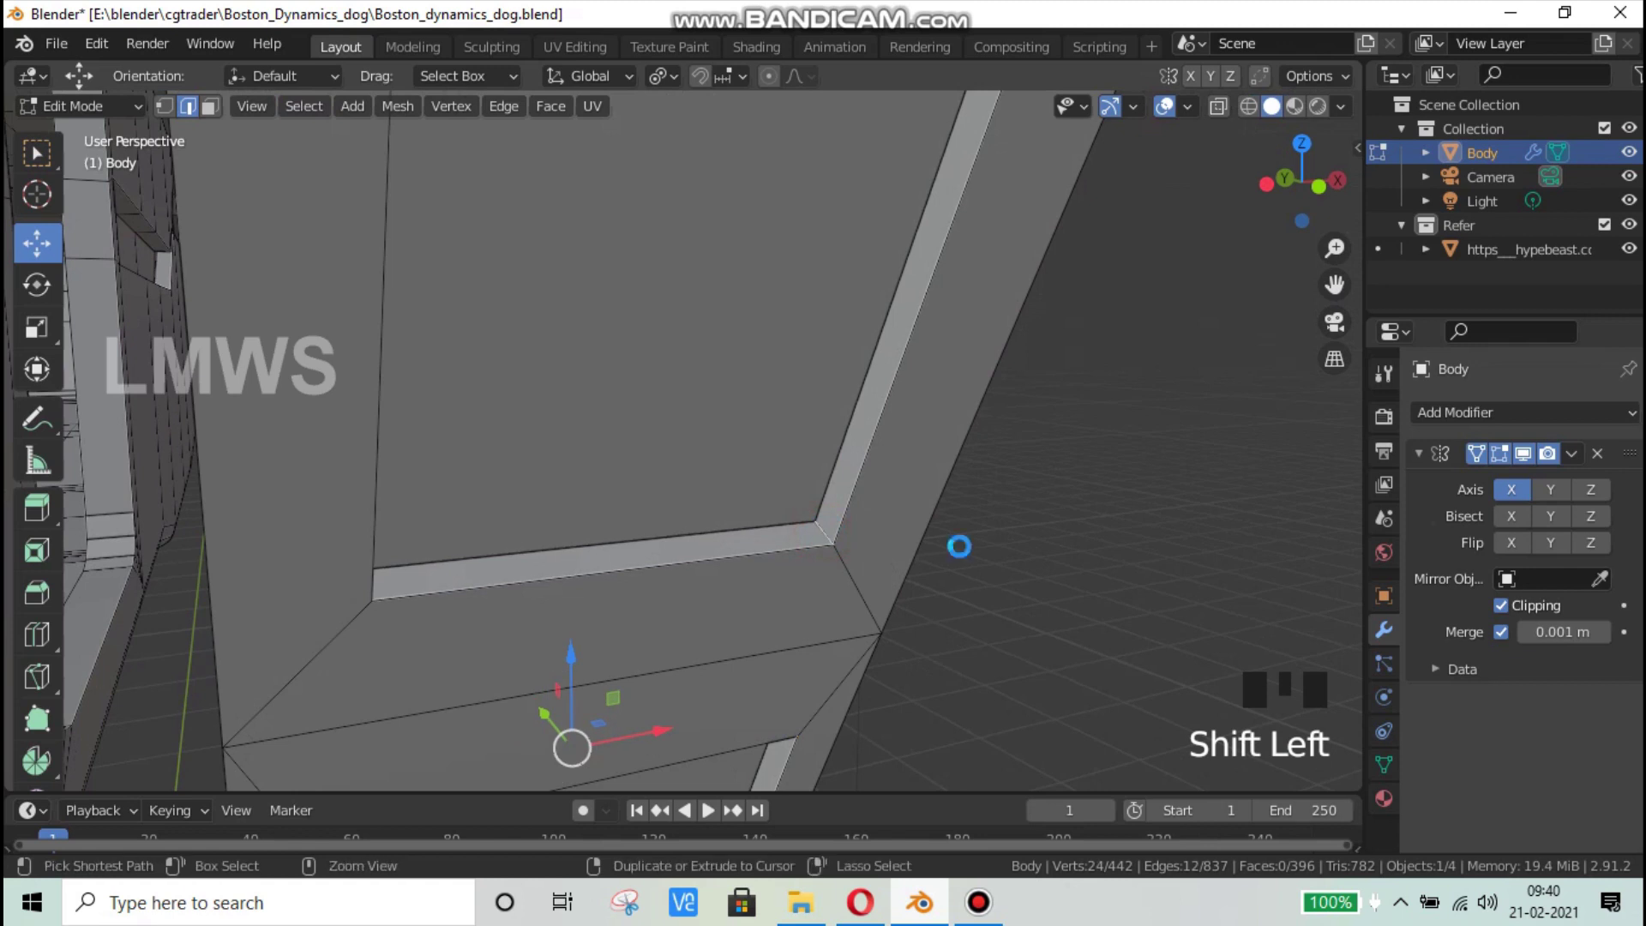
key("ctrl+s")
Step: Change the viewport to wireframe shading and add the two lower corner edges of the bar's topmost recess to the selection
scroll(944, 563, "down", 6)
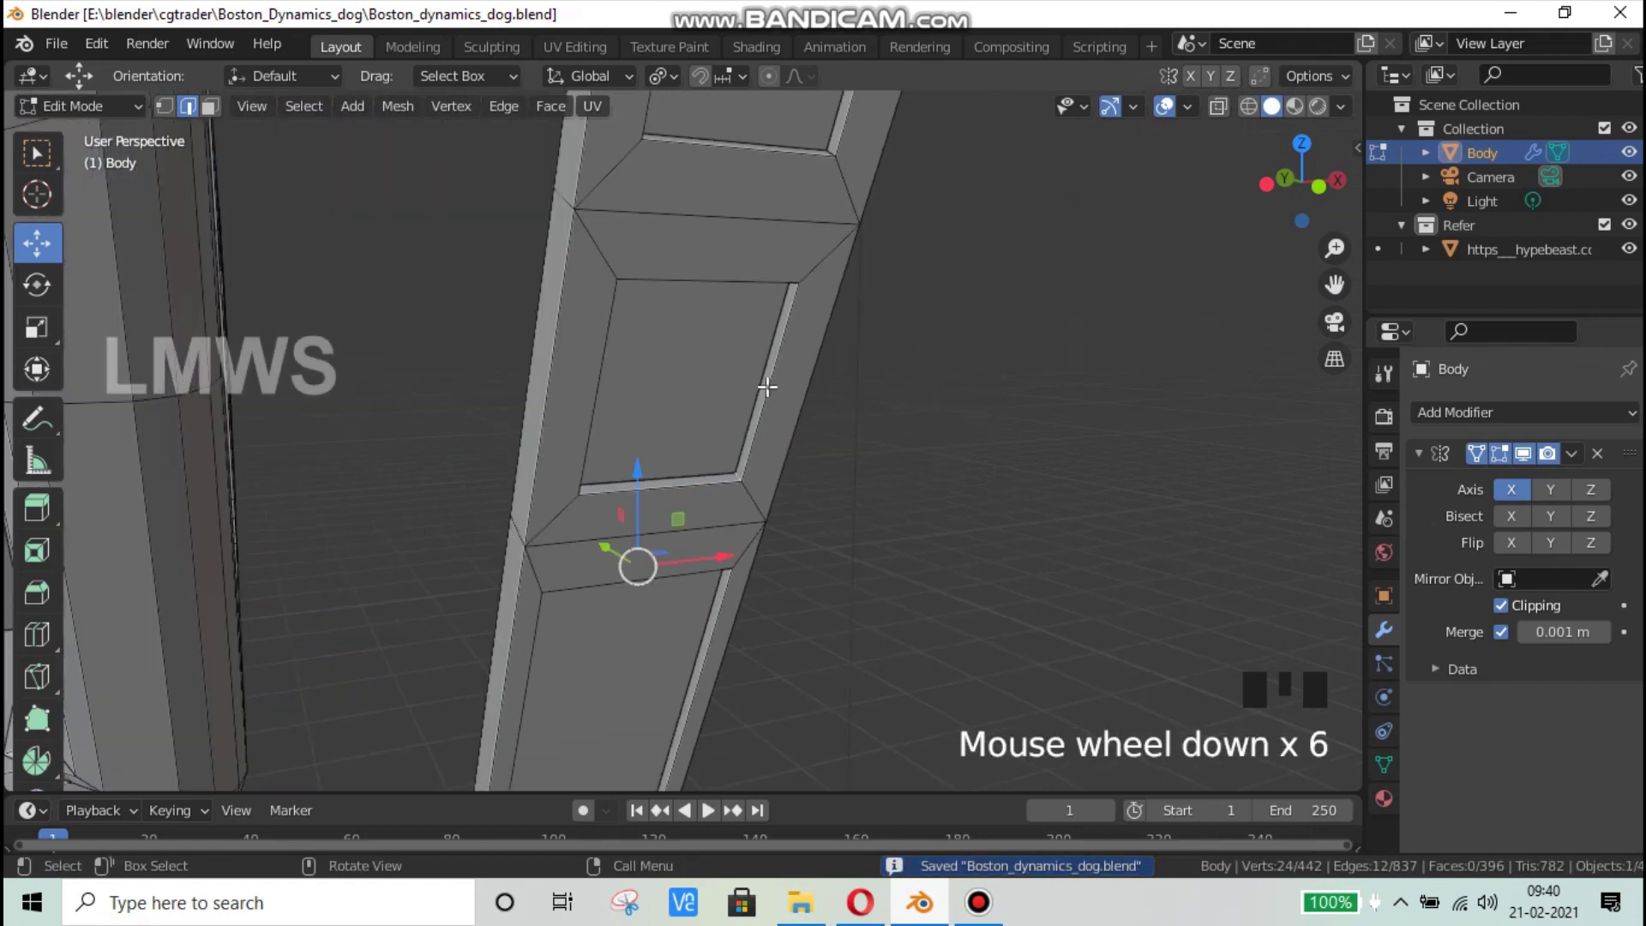
middle_click_drag(767, 386, 823, 412)
left_click(1250, 106)
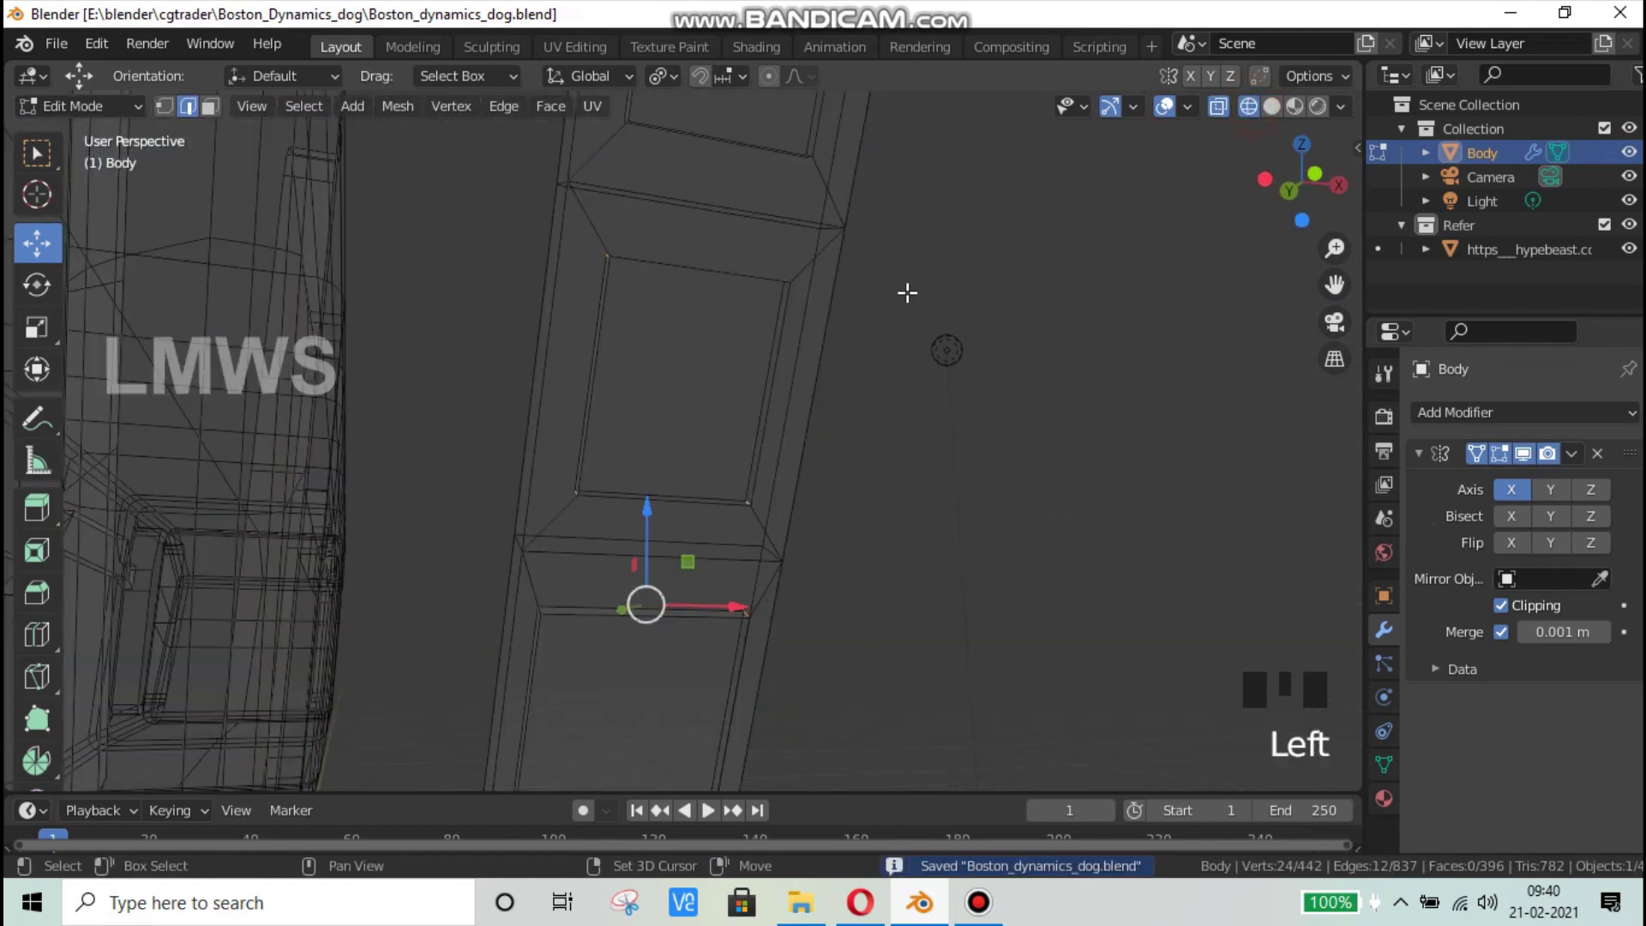
middle_click_drag(907, 293, 864, 478, "shift")
scroll(838, 609, "up", 4)
middle_click_drag(838, 610, 743, 614)
middle_click_drag(862, 664, 900, 654)
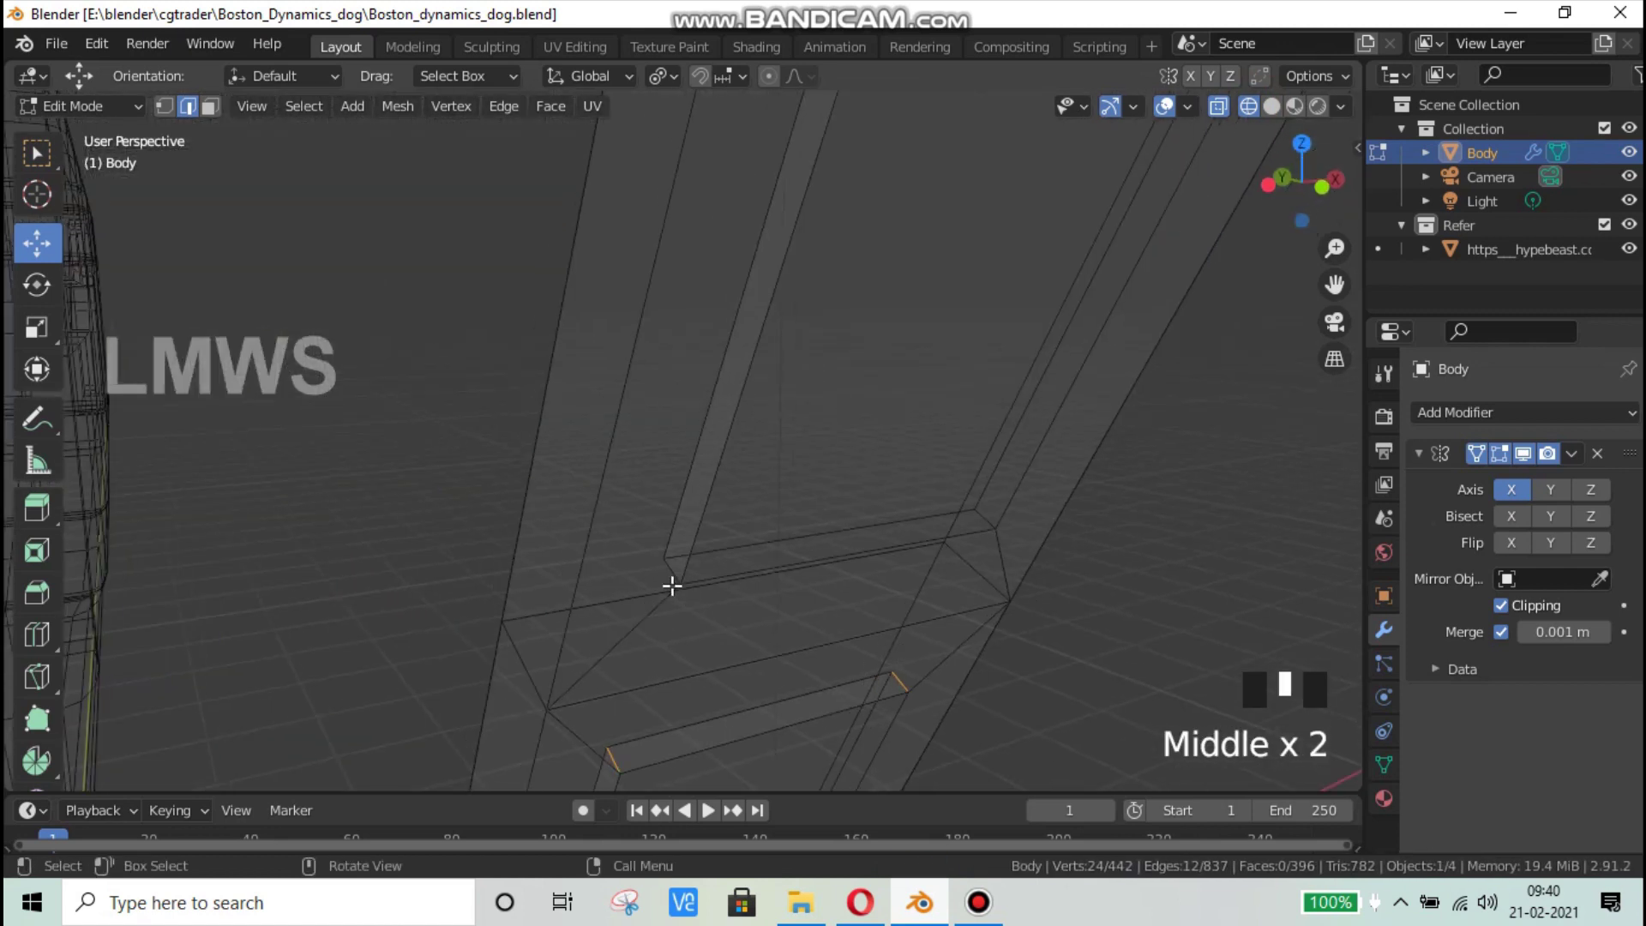
left_click(985, 506, "shift")
left_click(987, 511, "shift")
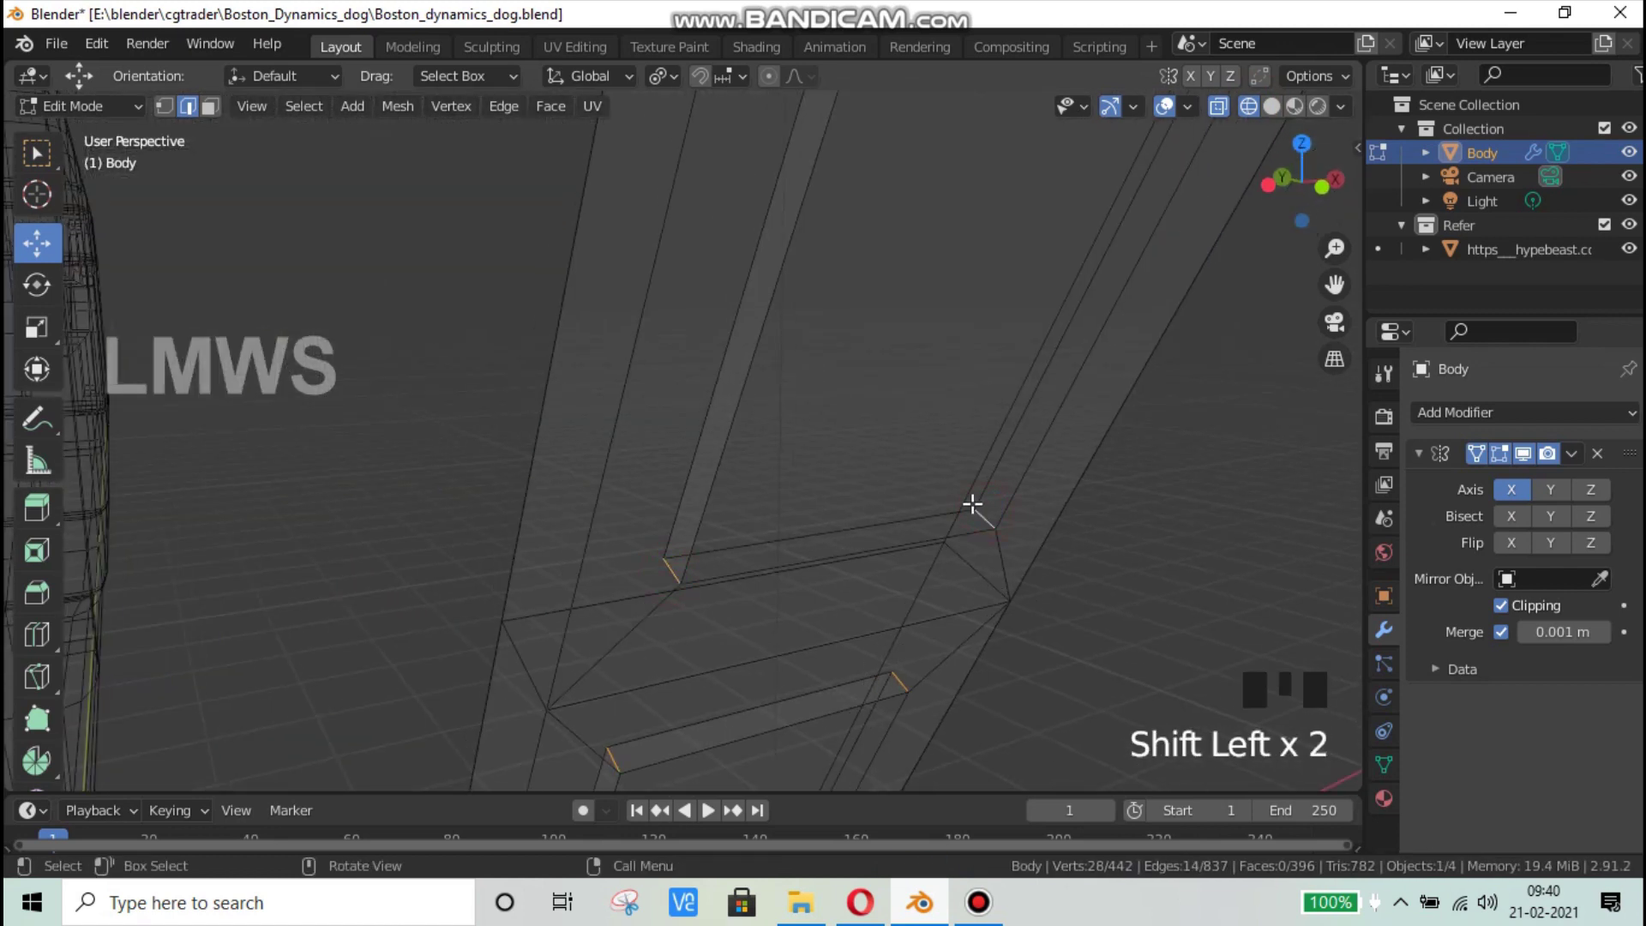
Step: Add the two upper corner edges of the topmost recess to the selection and return the viewport to solid shading
middle_click_drag(972, 505, 1020, 279)
left_click(1113, 415, "shift")
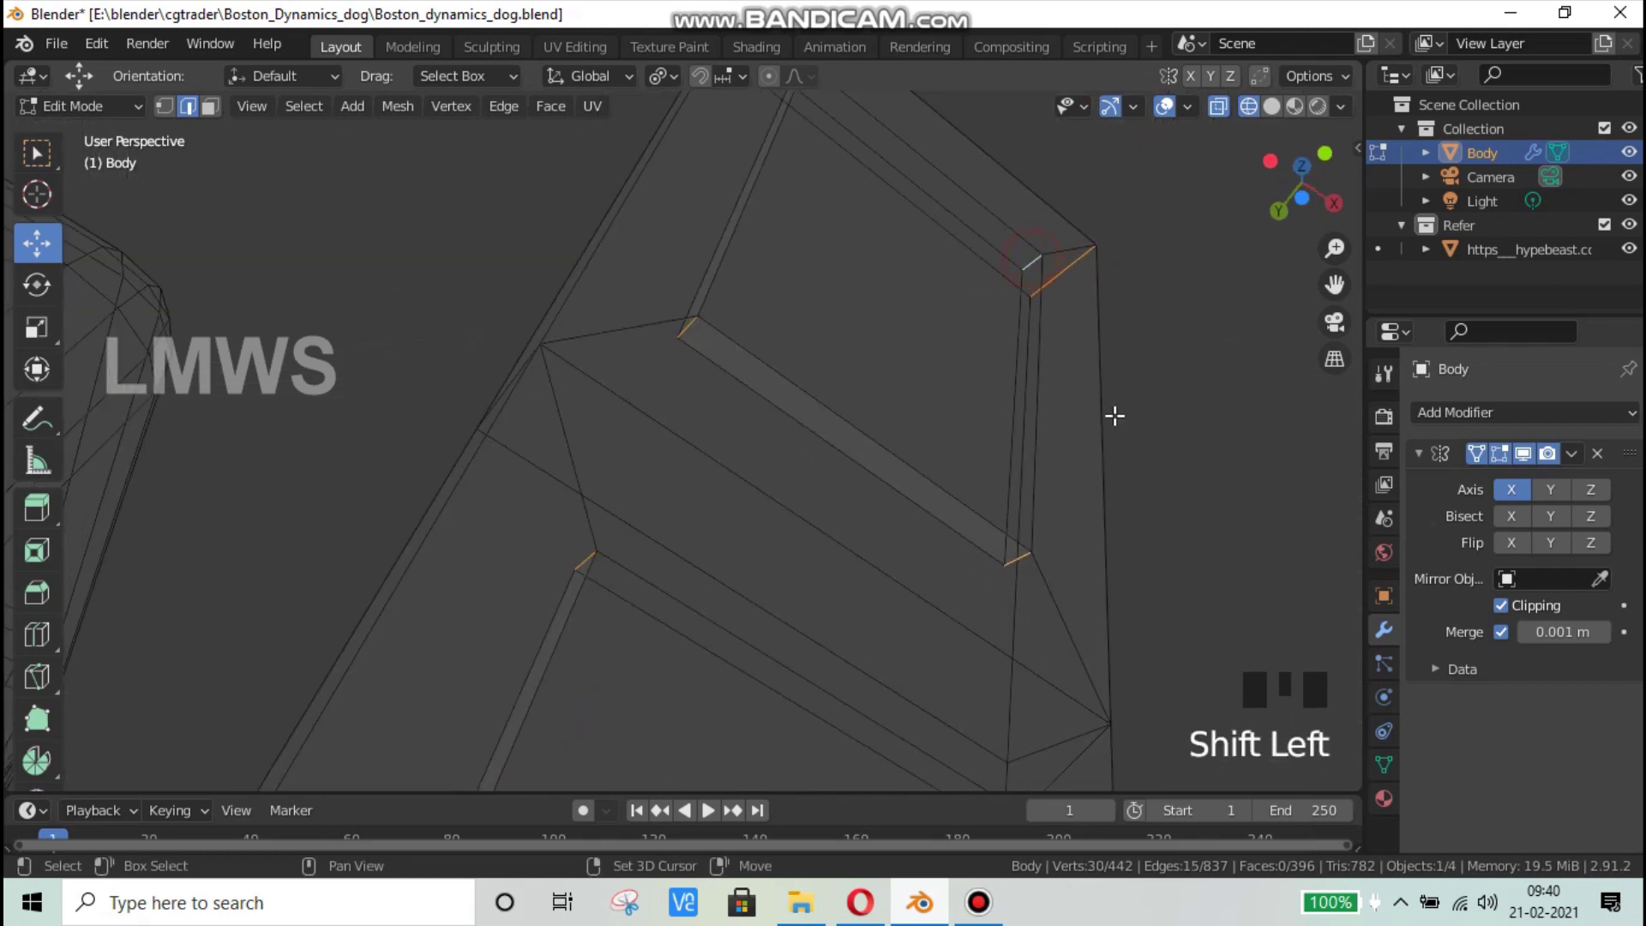
middle_click_drag(1113, 415, 978, 500)
scroll(931, 388, "down", 3)
middle_click_drag(931, 387, 869, 636, "shift")
scroll(746, 471, "up", 3)
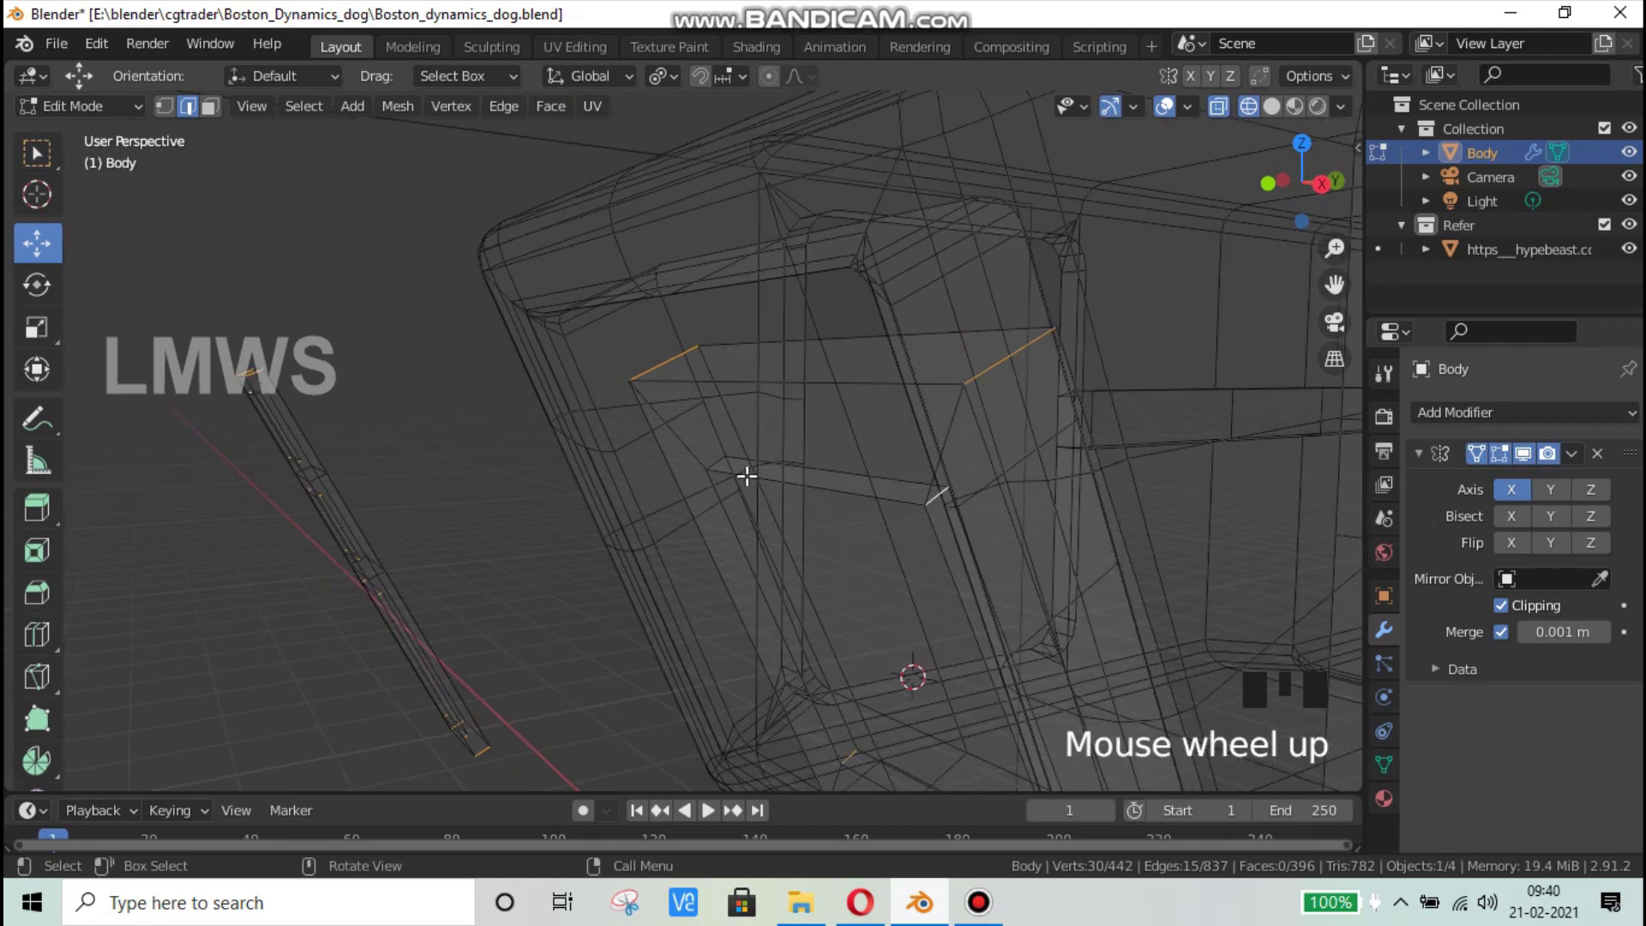
left_click(823, 511, "shift")
scroll(823, 511, "down", 6)
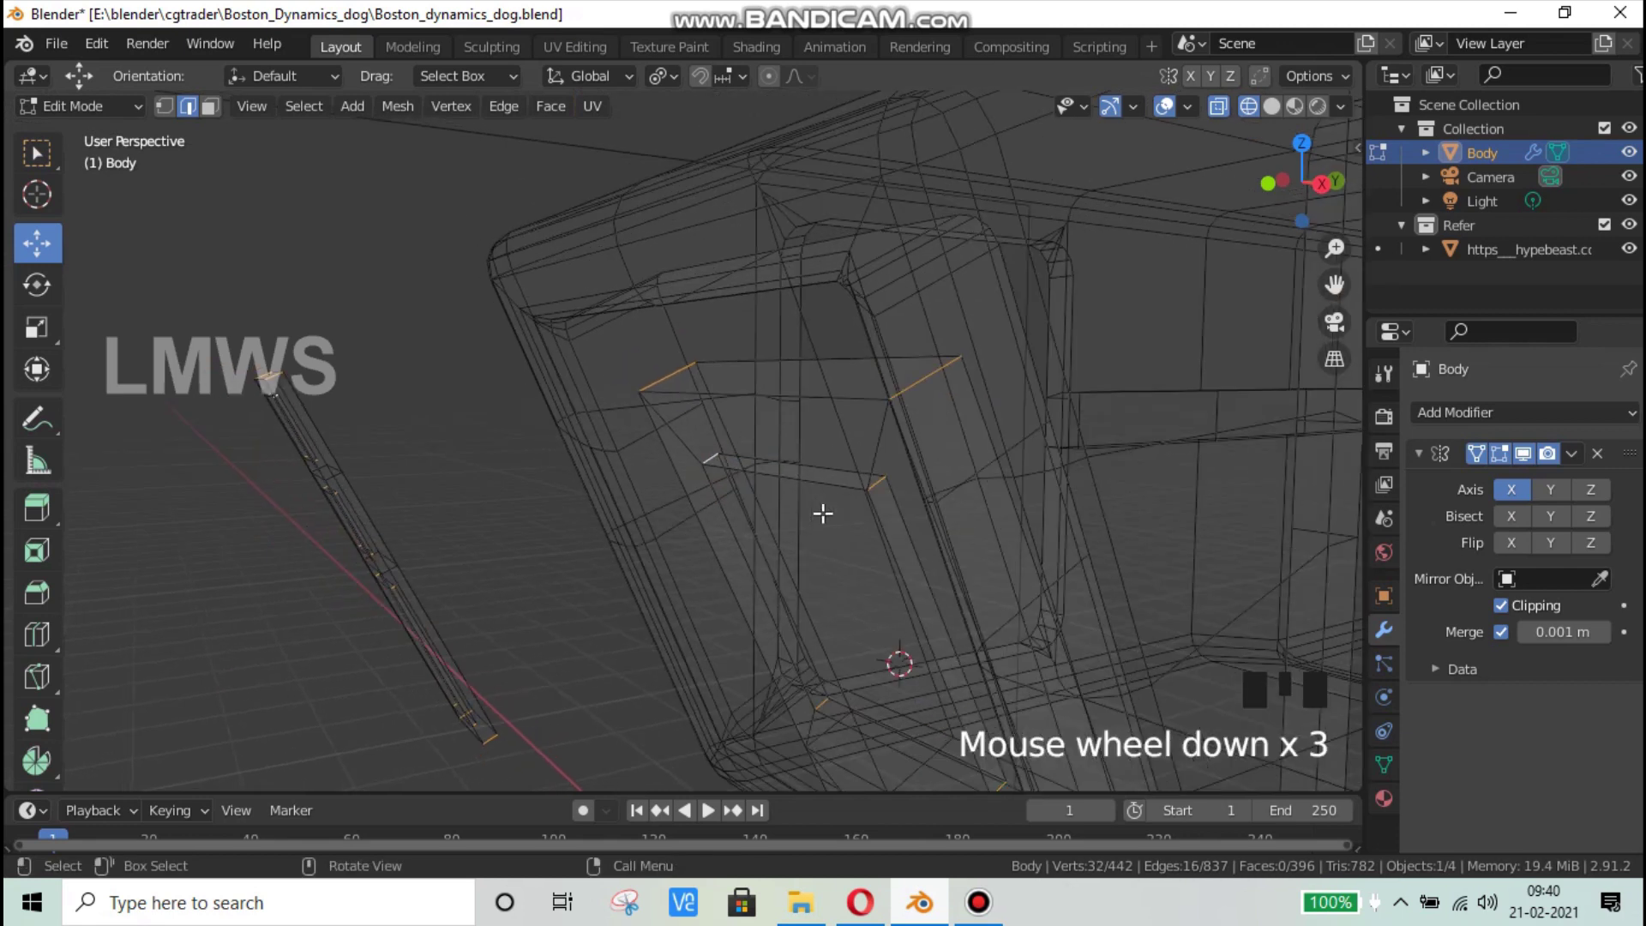
left_click(1272, 105)
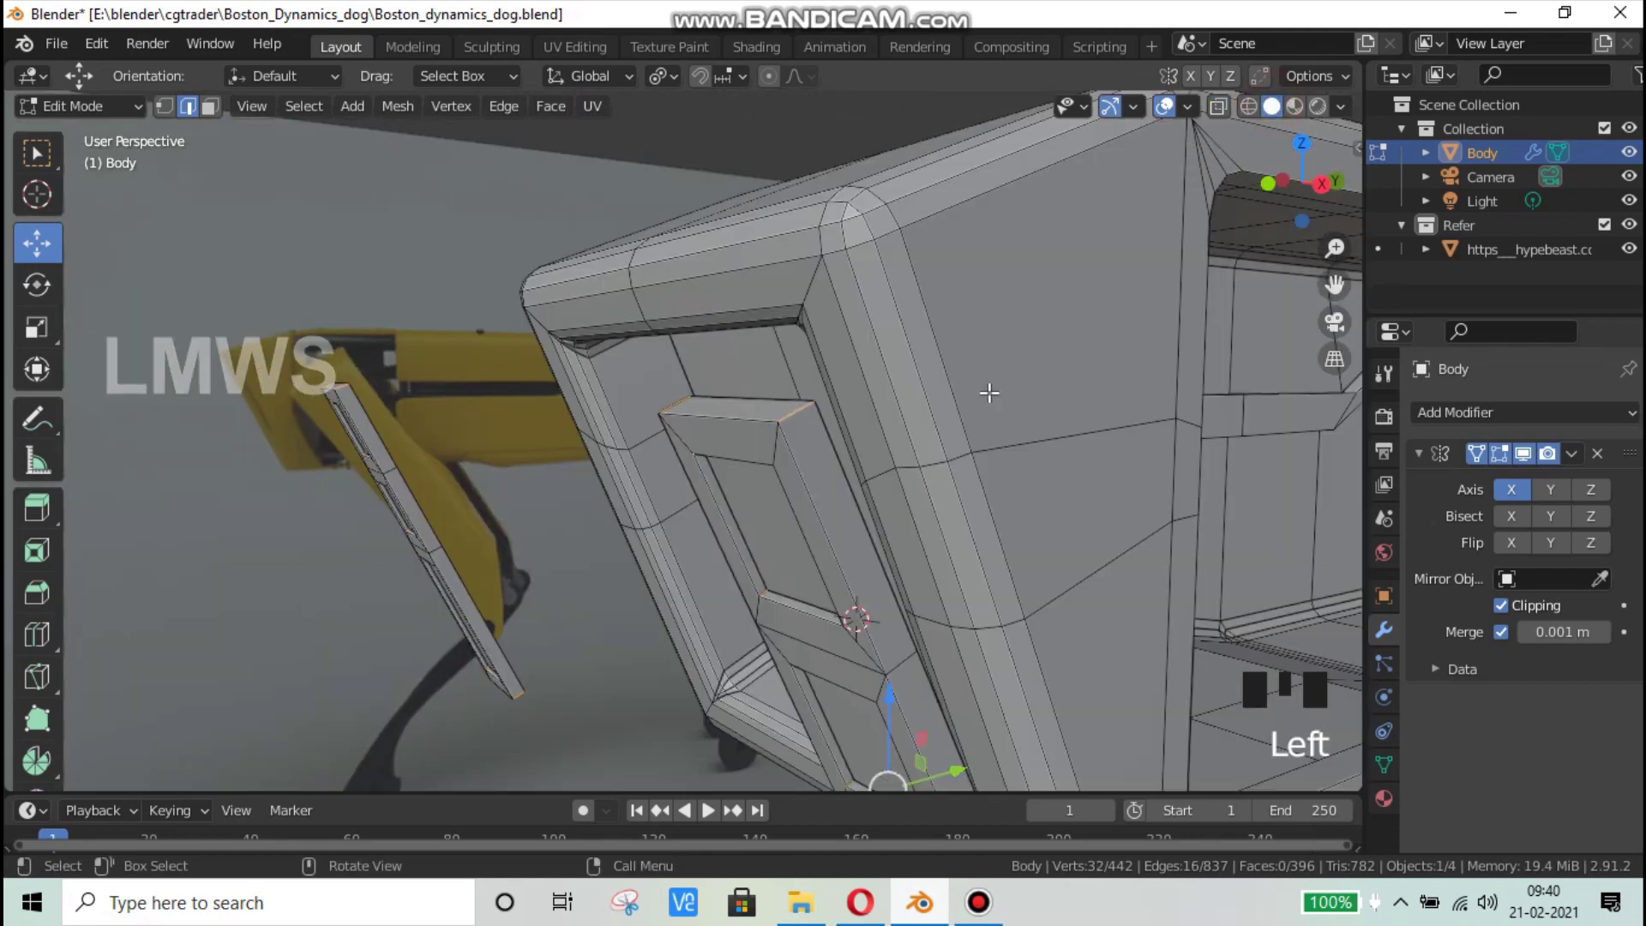
Step: Bevel the selected bar and recess corner edges by about 0.017 m with three segments, clear the selection, and save the file
scroll(869, 547, "down", 4)
middle_click_drag(868, 547, 770, 266, "shift")
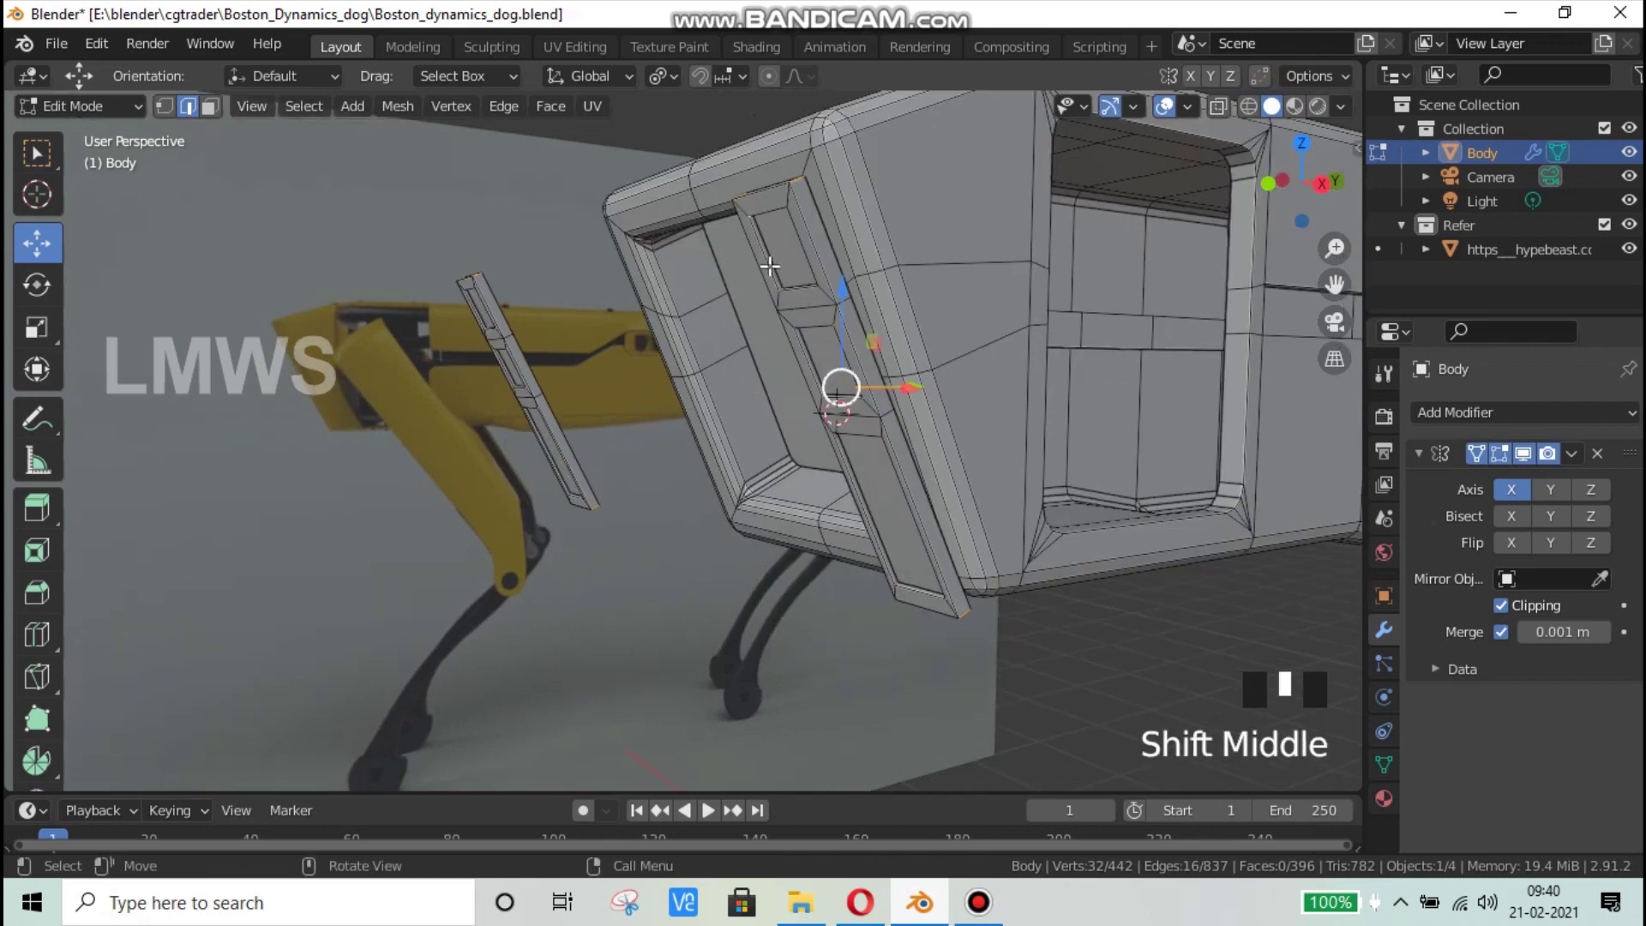
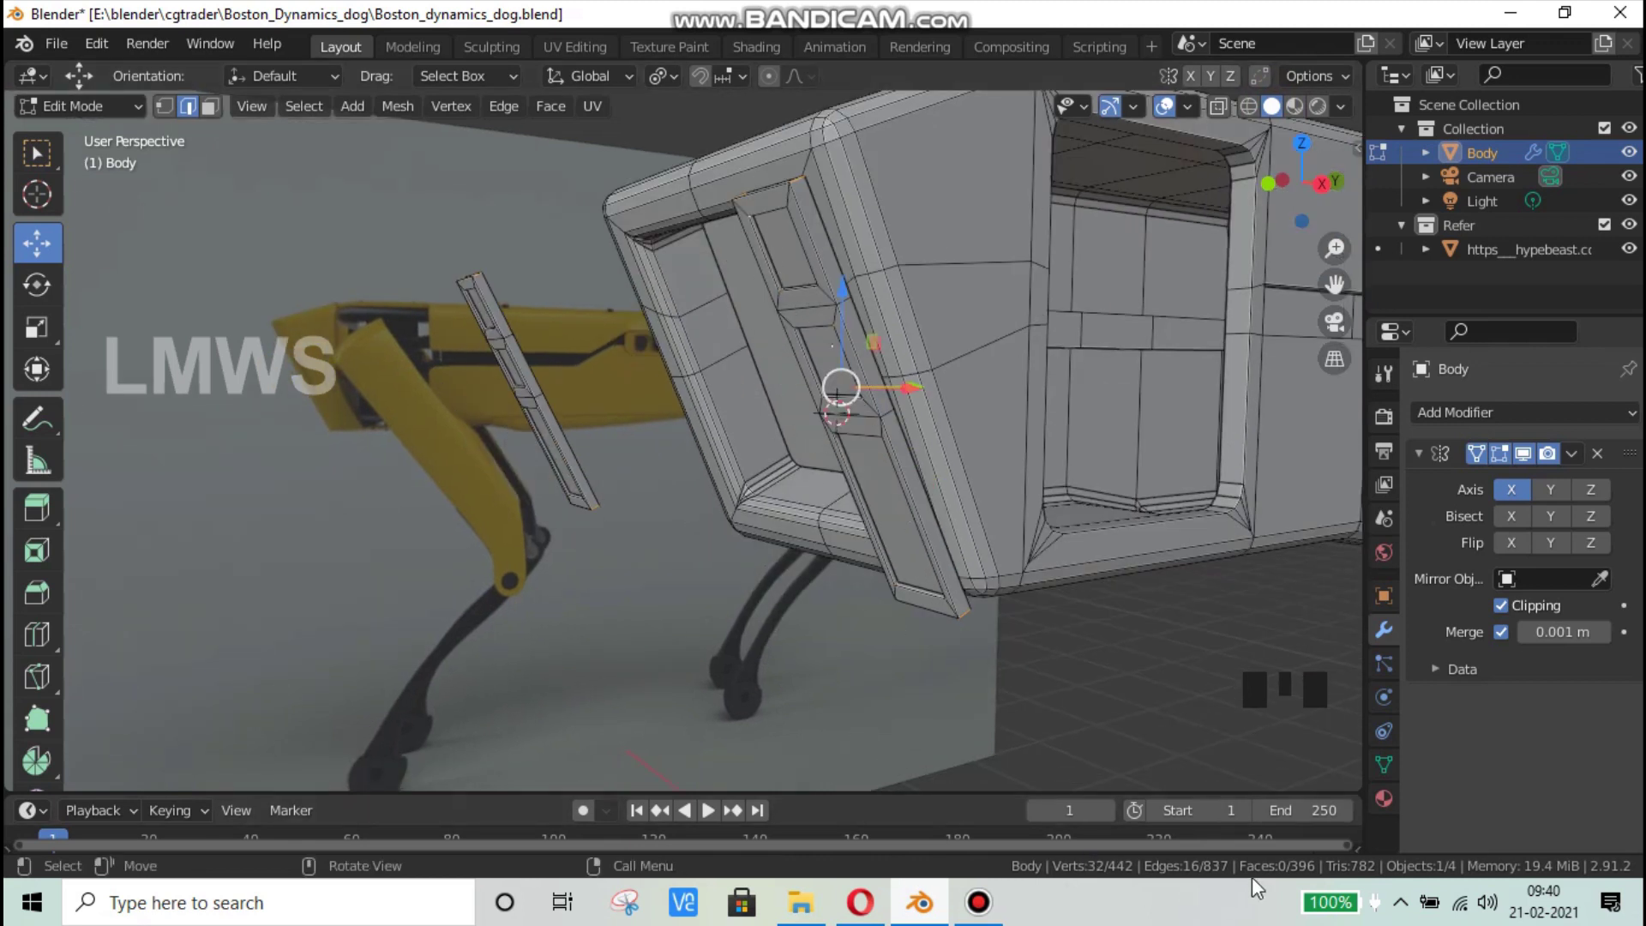
middle_click_drag(885, 524, 926, 569)
scroll(898, 610, "up", 3)
scroll(1061, 642, "up", 3)
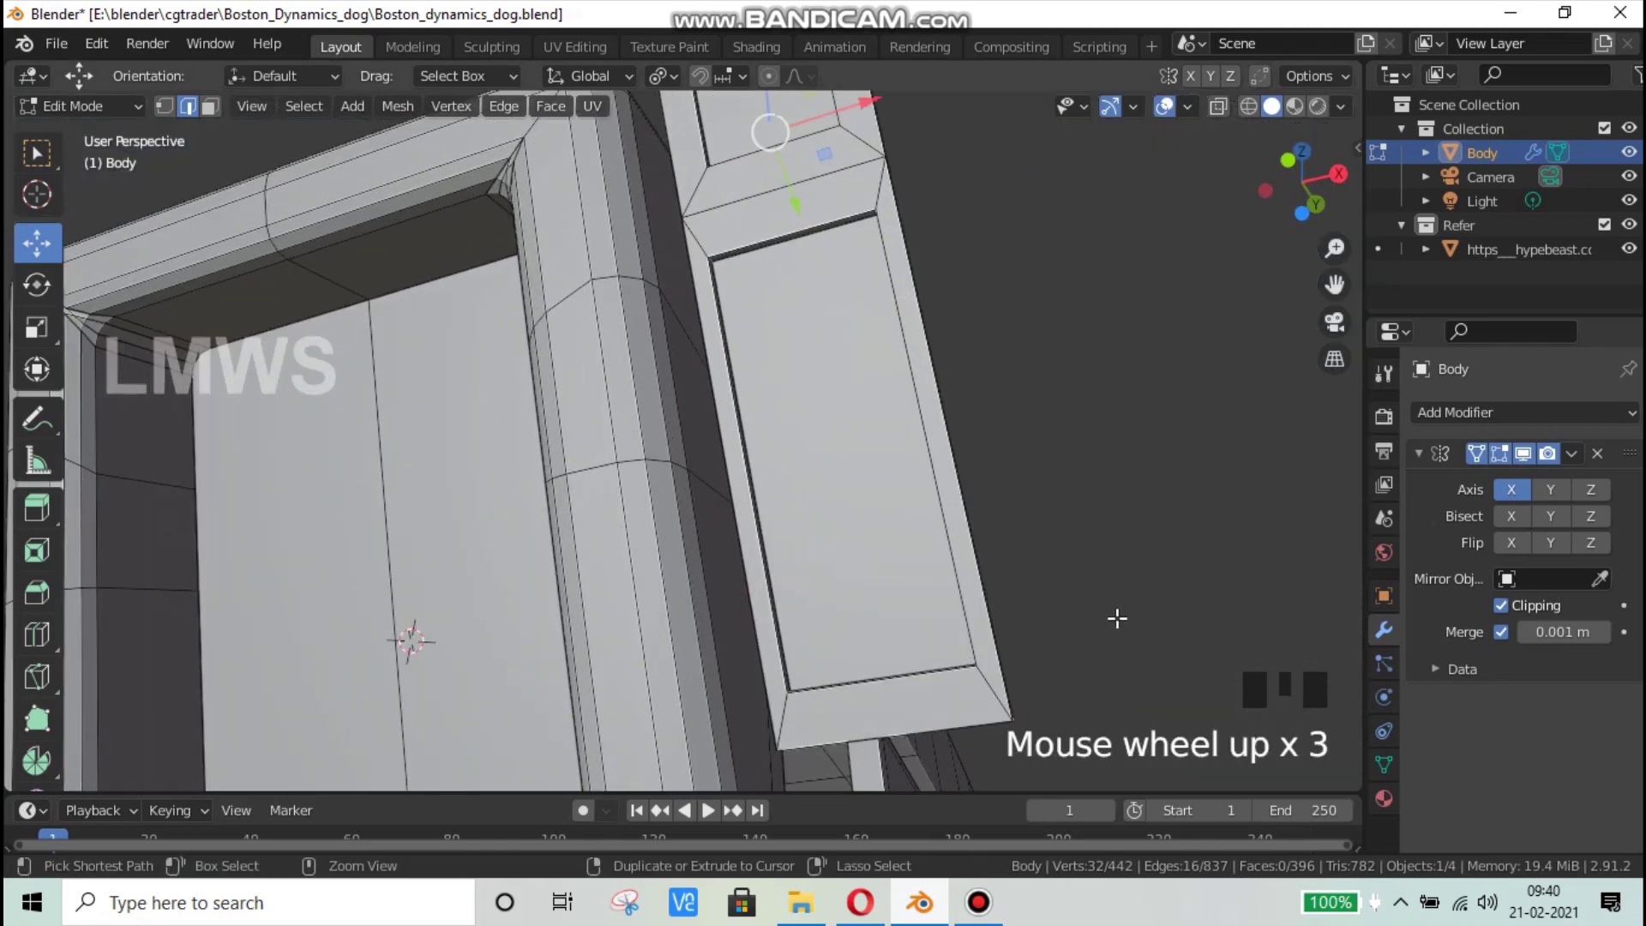
key("ctrl+b")
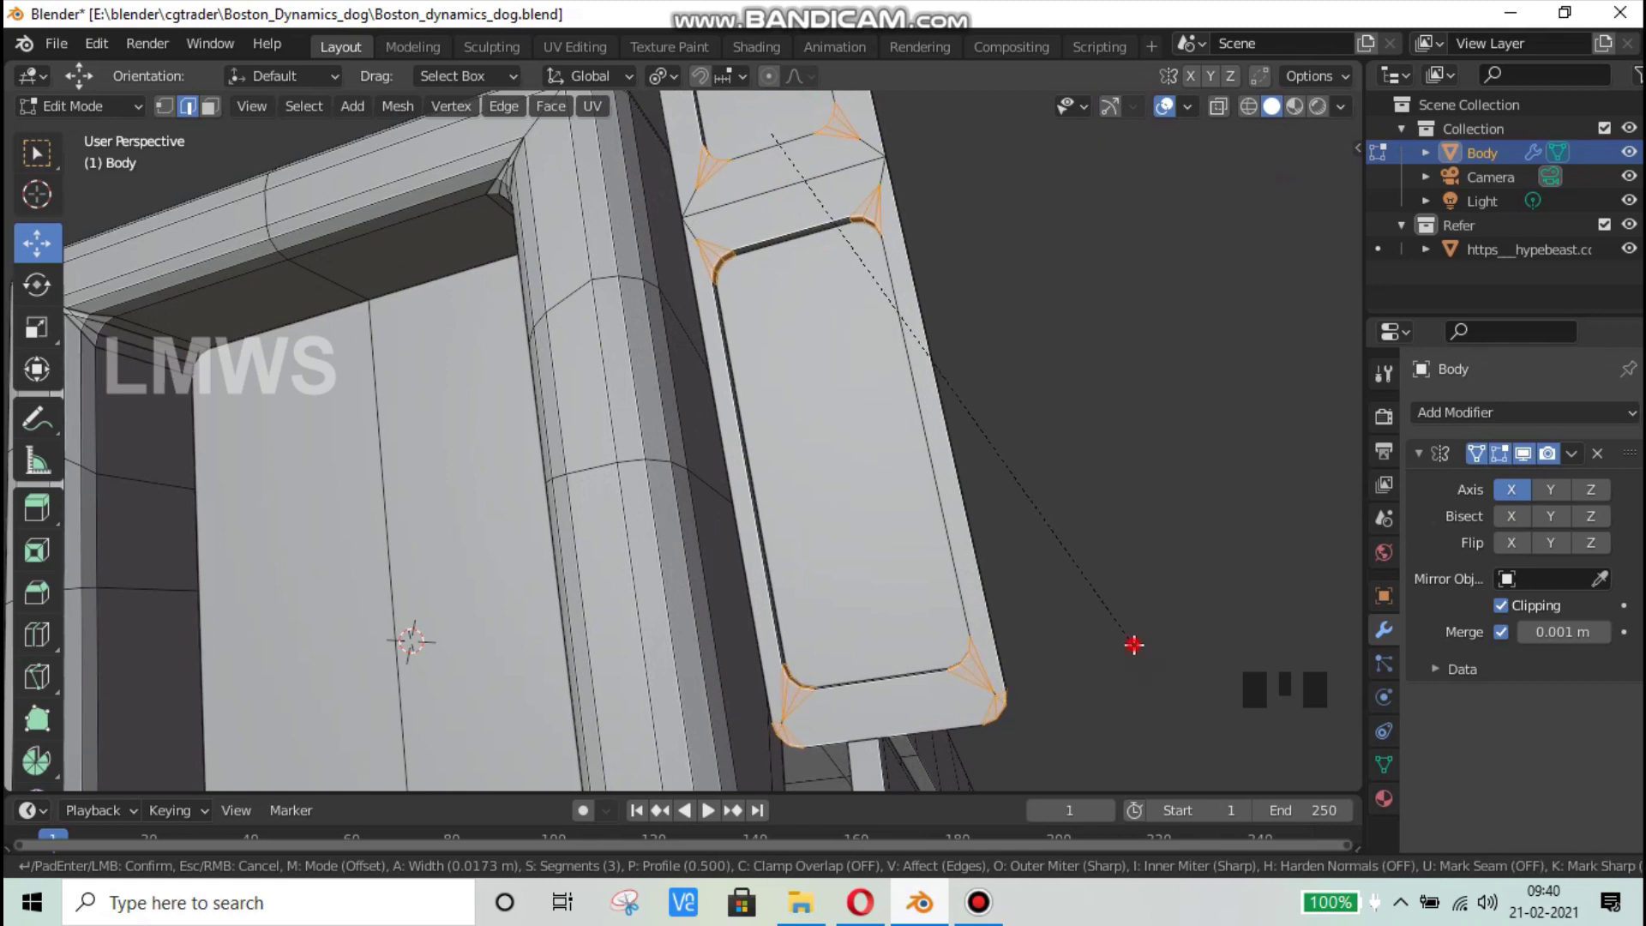
left_click(1134, 645)
scroll(1055, 639, "down", 3)
key("alt+a")
scroll(1021, 323, "down", 2)
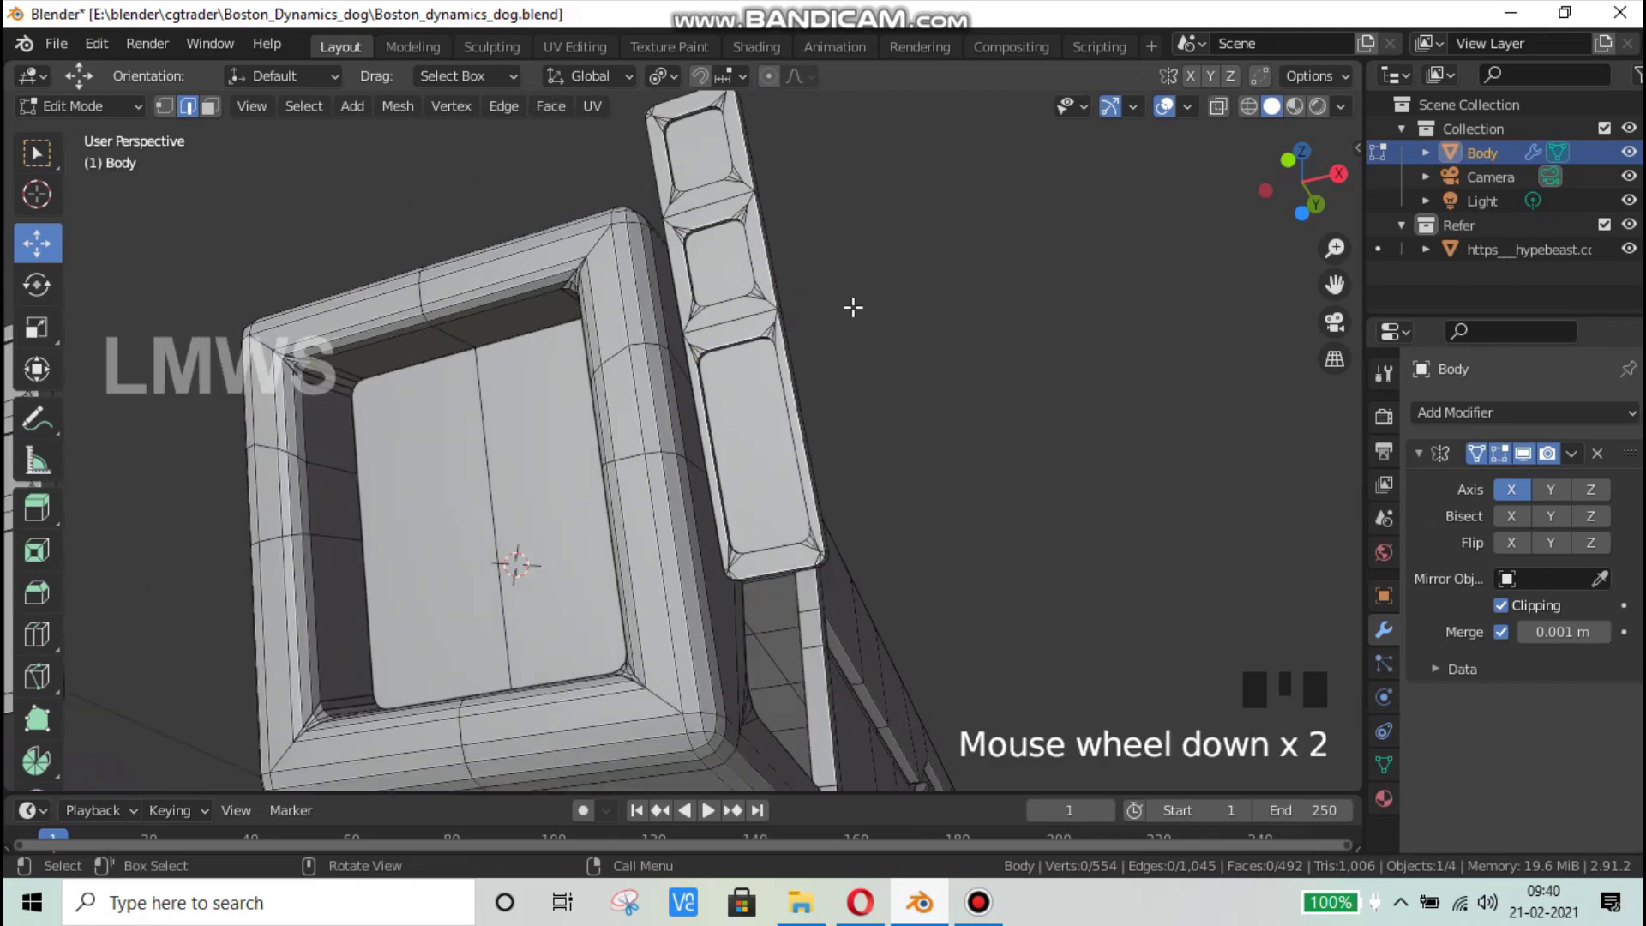
key("ctrl+s")
Step: Select the whole linked bar and move it inward along the global X axis, in front of the body's front opening
middle_click_drag(845, 235, 791, 302)
scroll(792, 301, "down", 3)
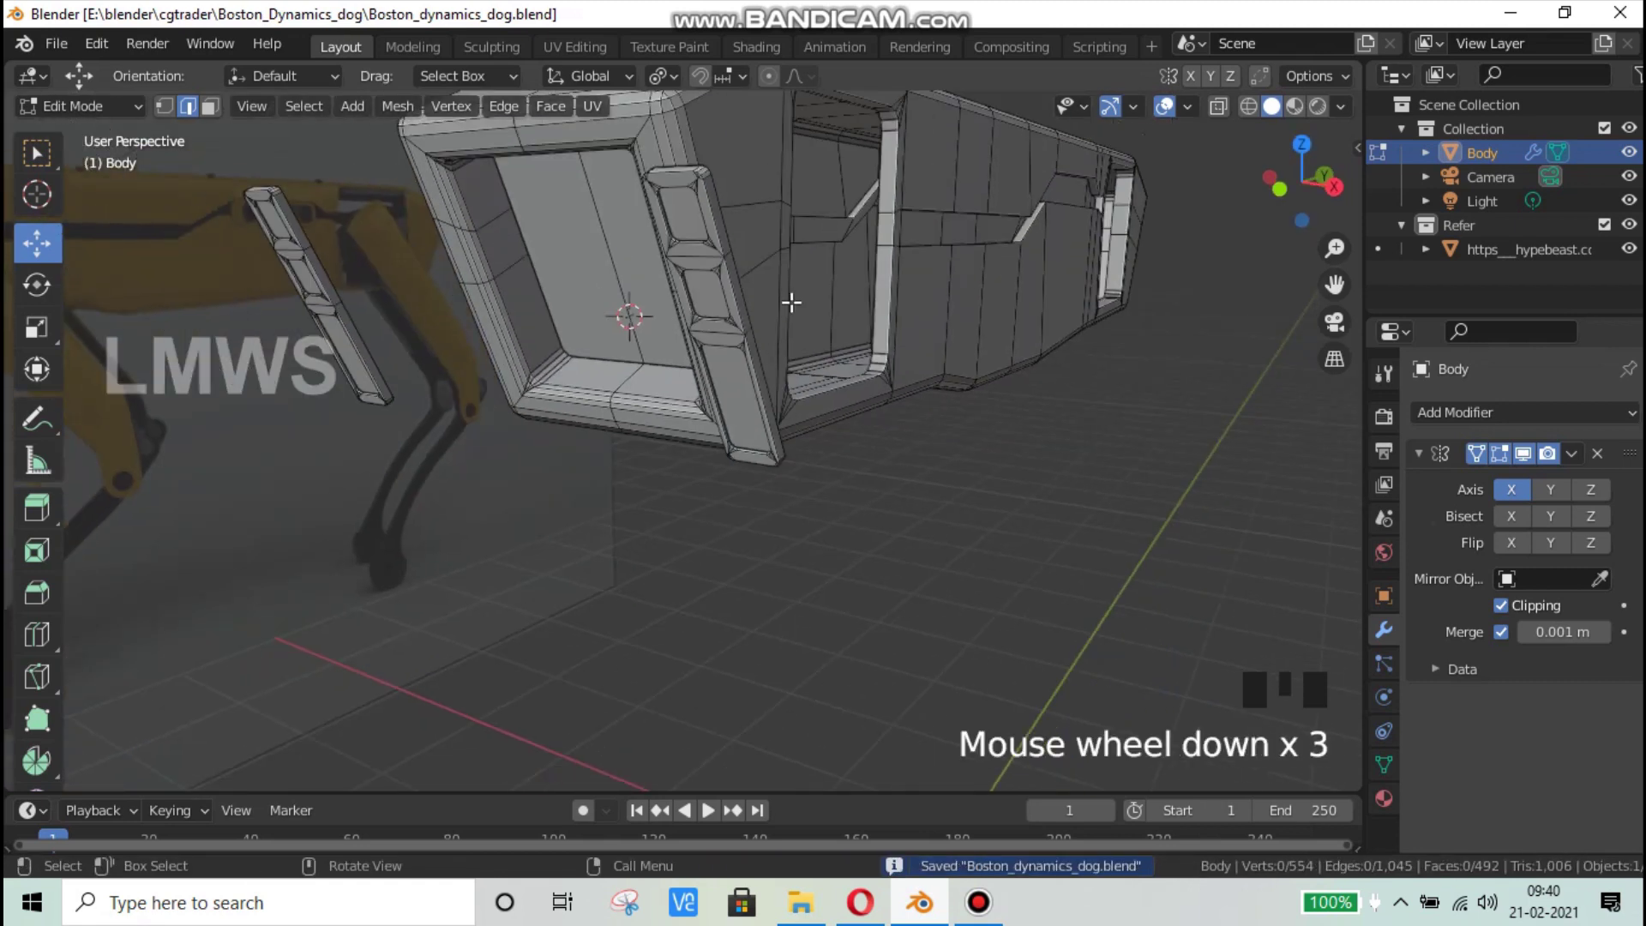
middle_click_drag(858, 515, 815, 503, "shift")
scroll(816, 503, "up", 2)
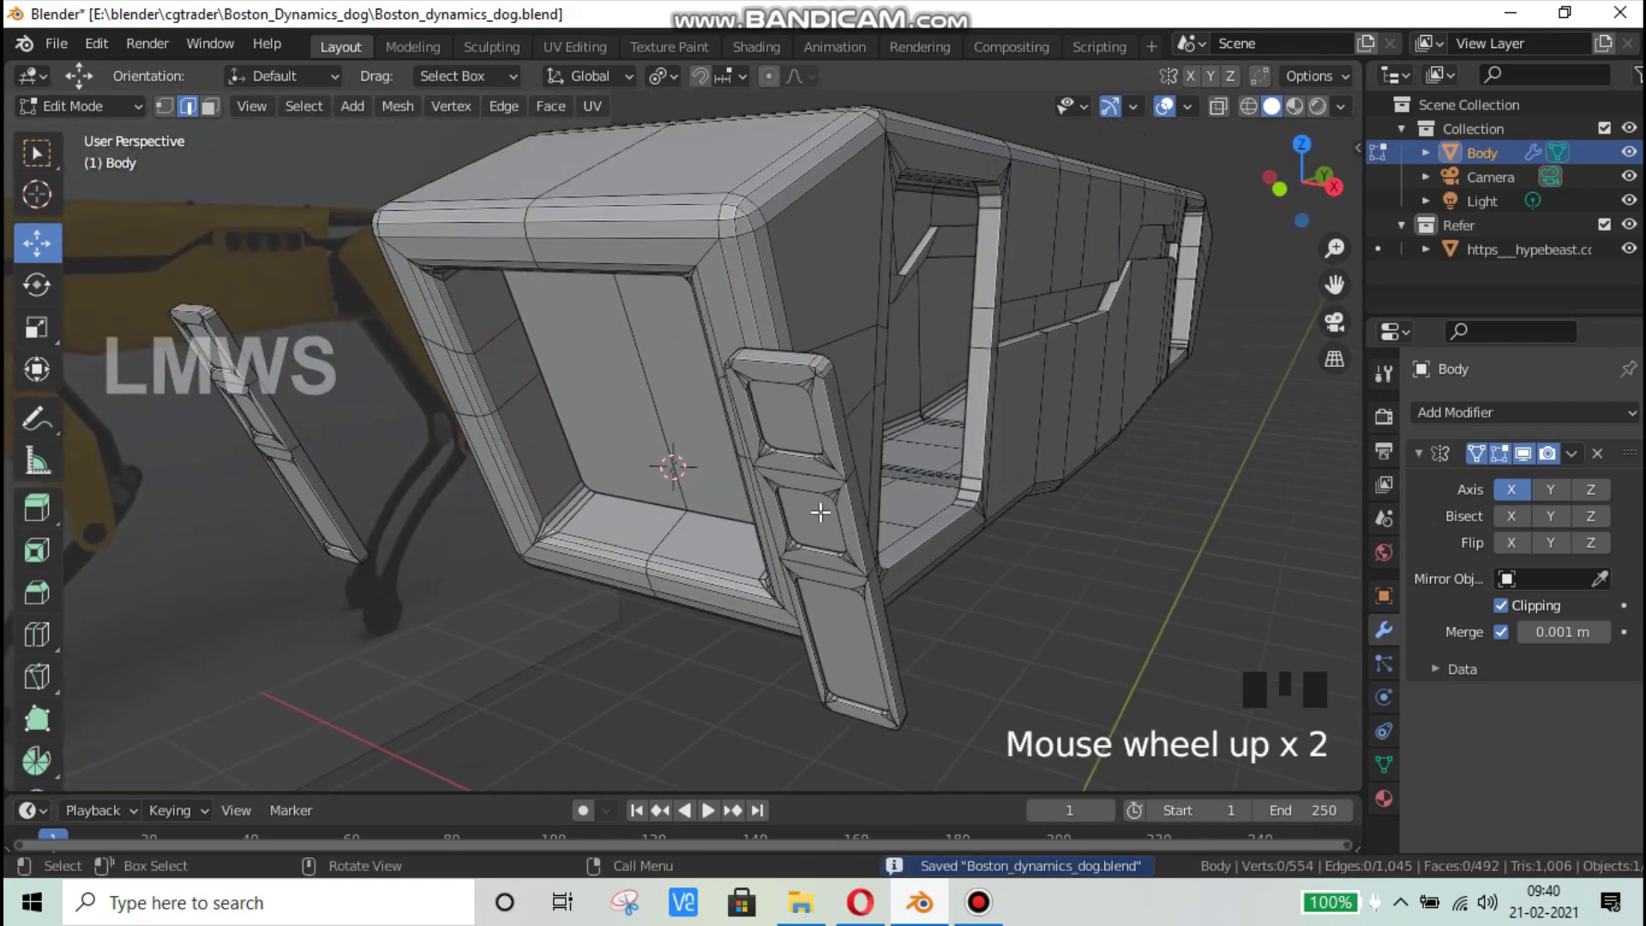
key("l")
key("g")
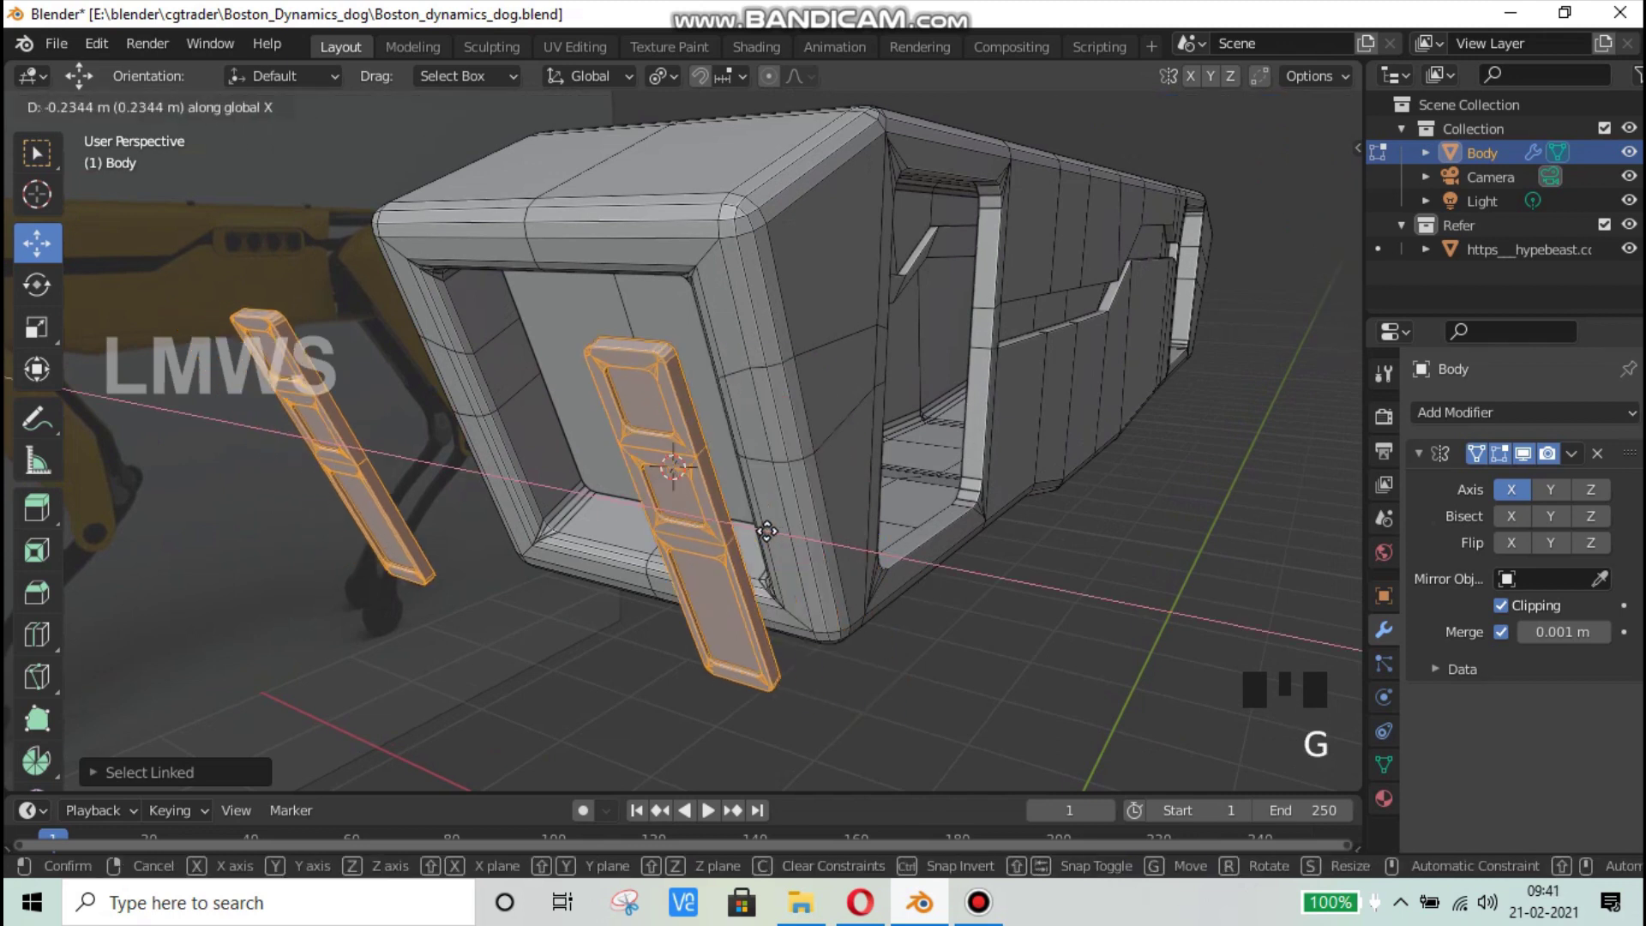
left_click(804, 566)
Step: Set the transform orientation to Normal and the transform pivot point to Median Point
middle_click_drag(804, 566, 857, 549)
left_click(601, 76)
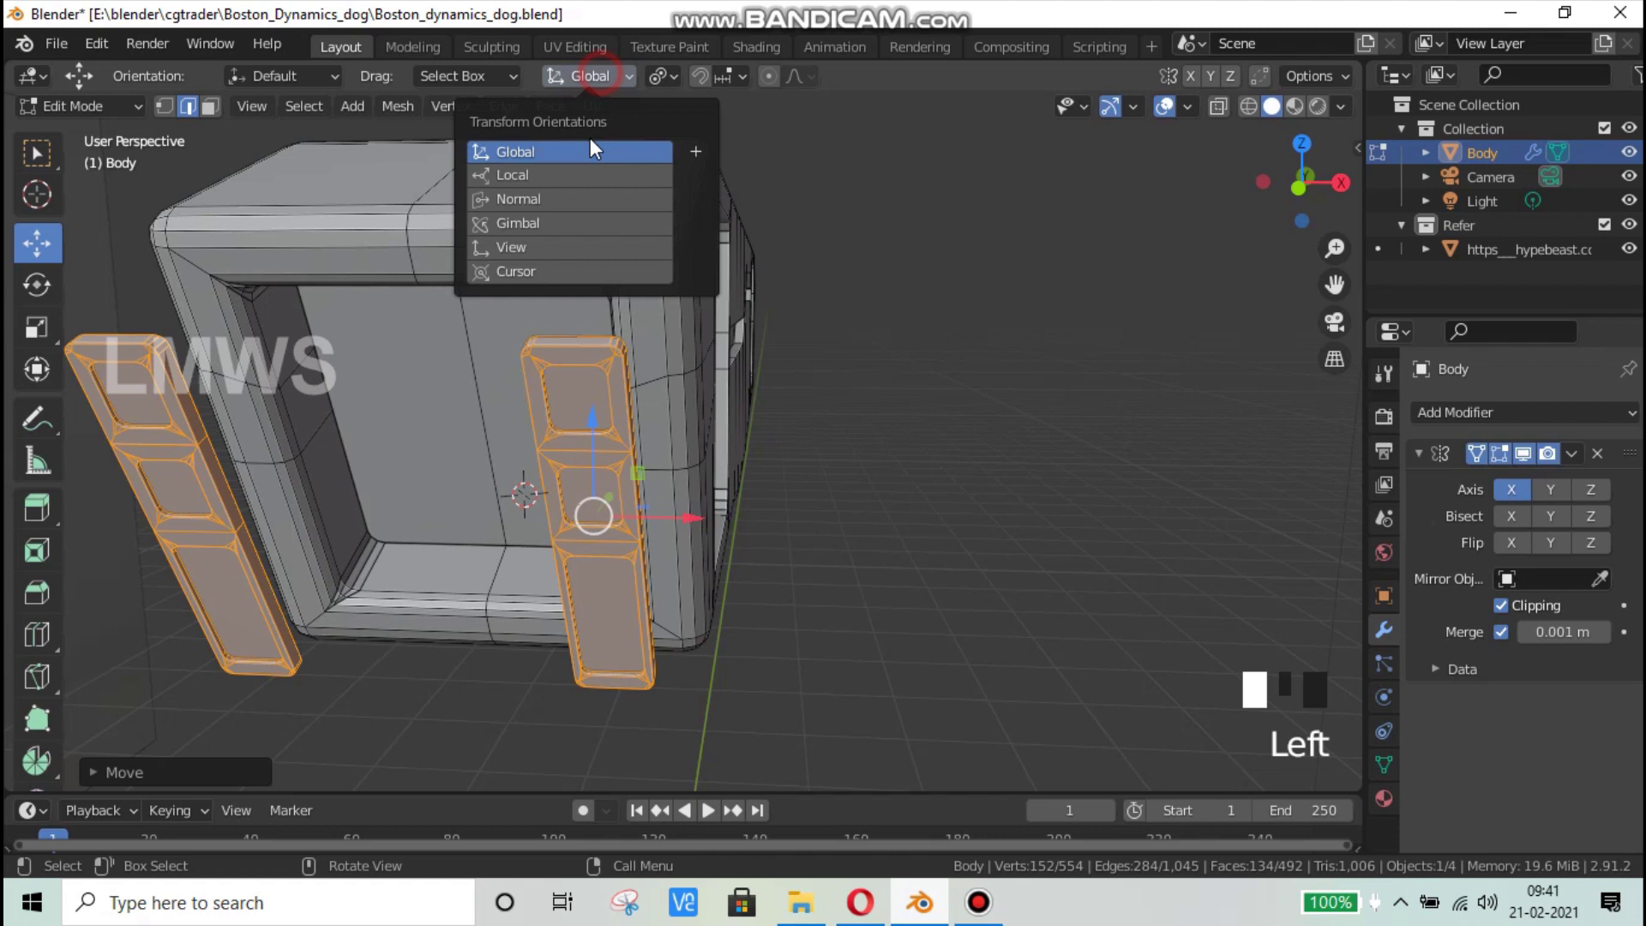
left_click(528, 199)
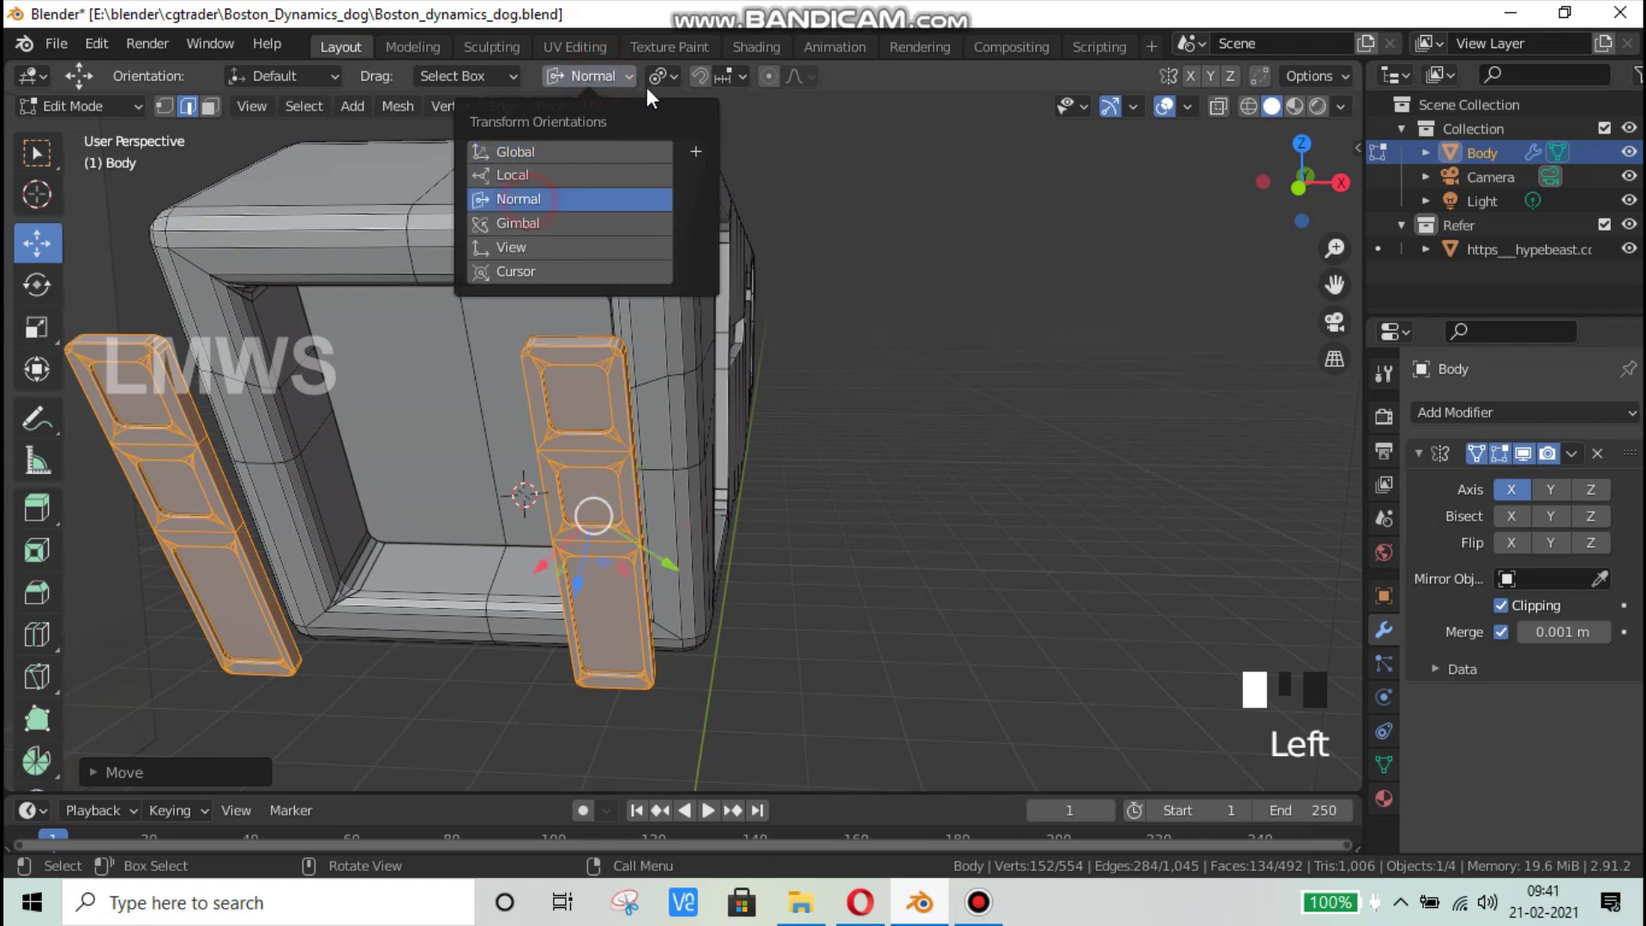
left_click(667, 75)
left_click(662, 74)
left_click(662, 74)
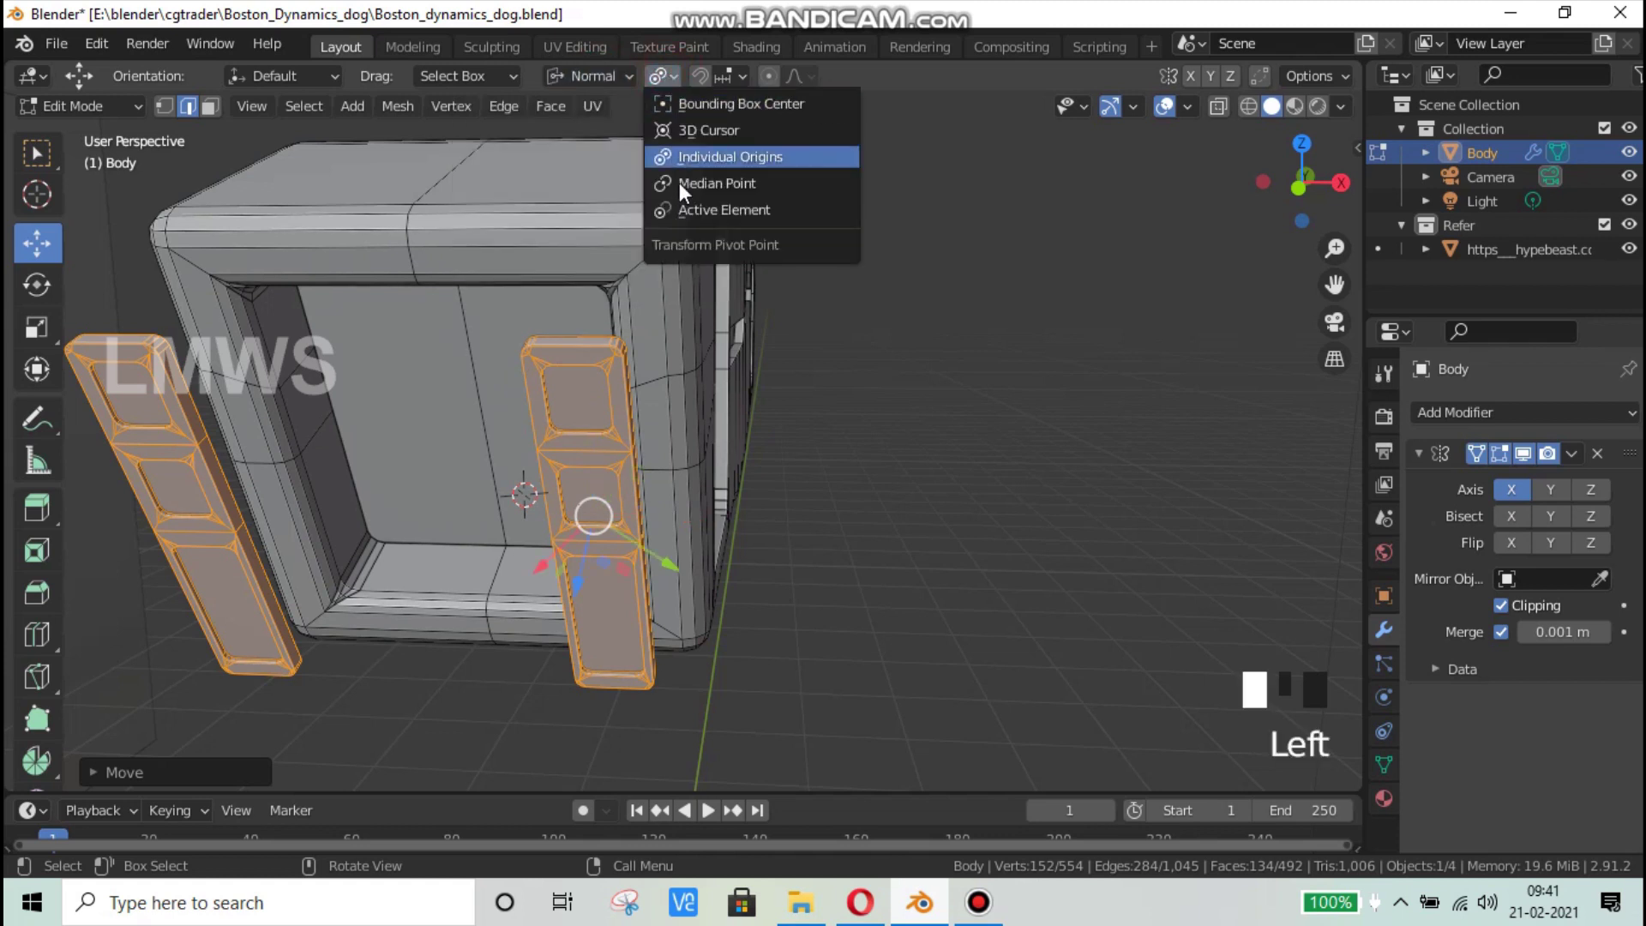
left_click(677, 181)
Step: Move the bar back along its normal directions into the body's front opening, beside the frame's inner side wall
middle_click_drag(764, 586, 649, 459)
middle_click_drag(730, 538, 462, 322)
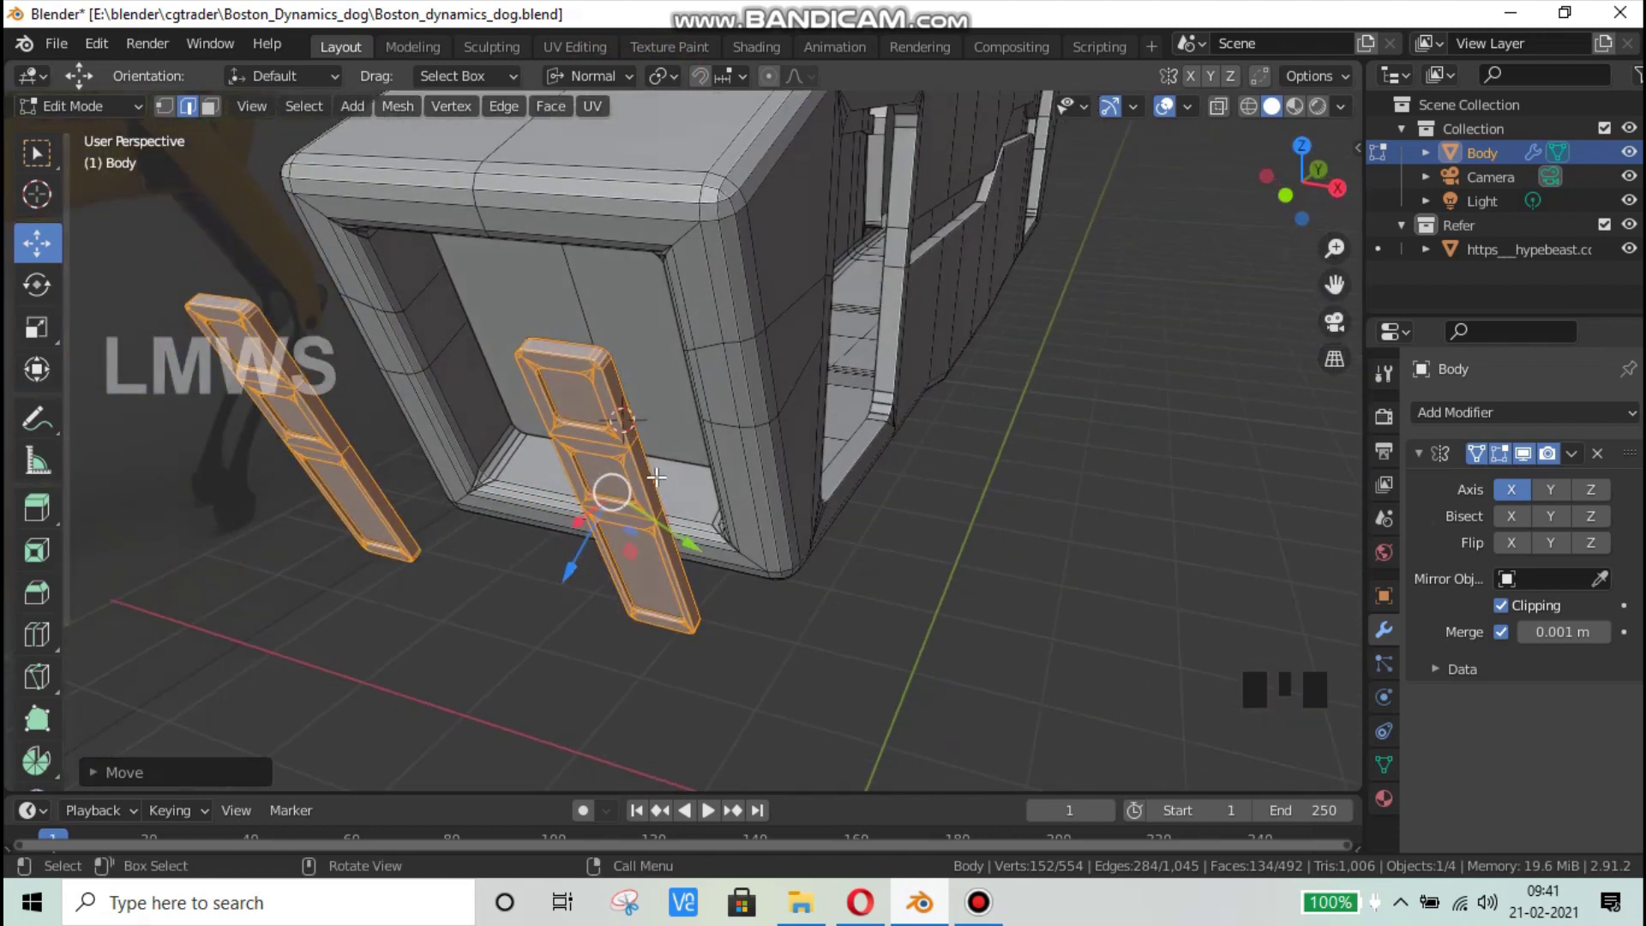
left_click_drag(603, 499, 778, 418)
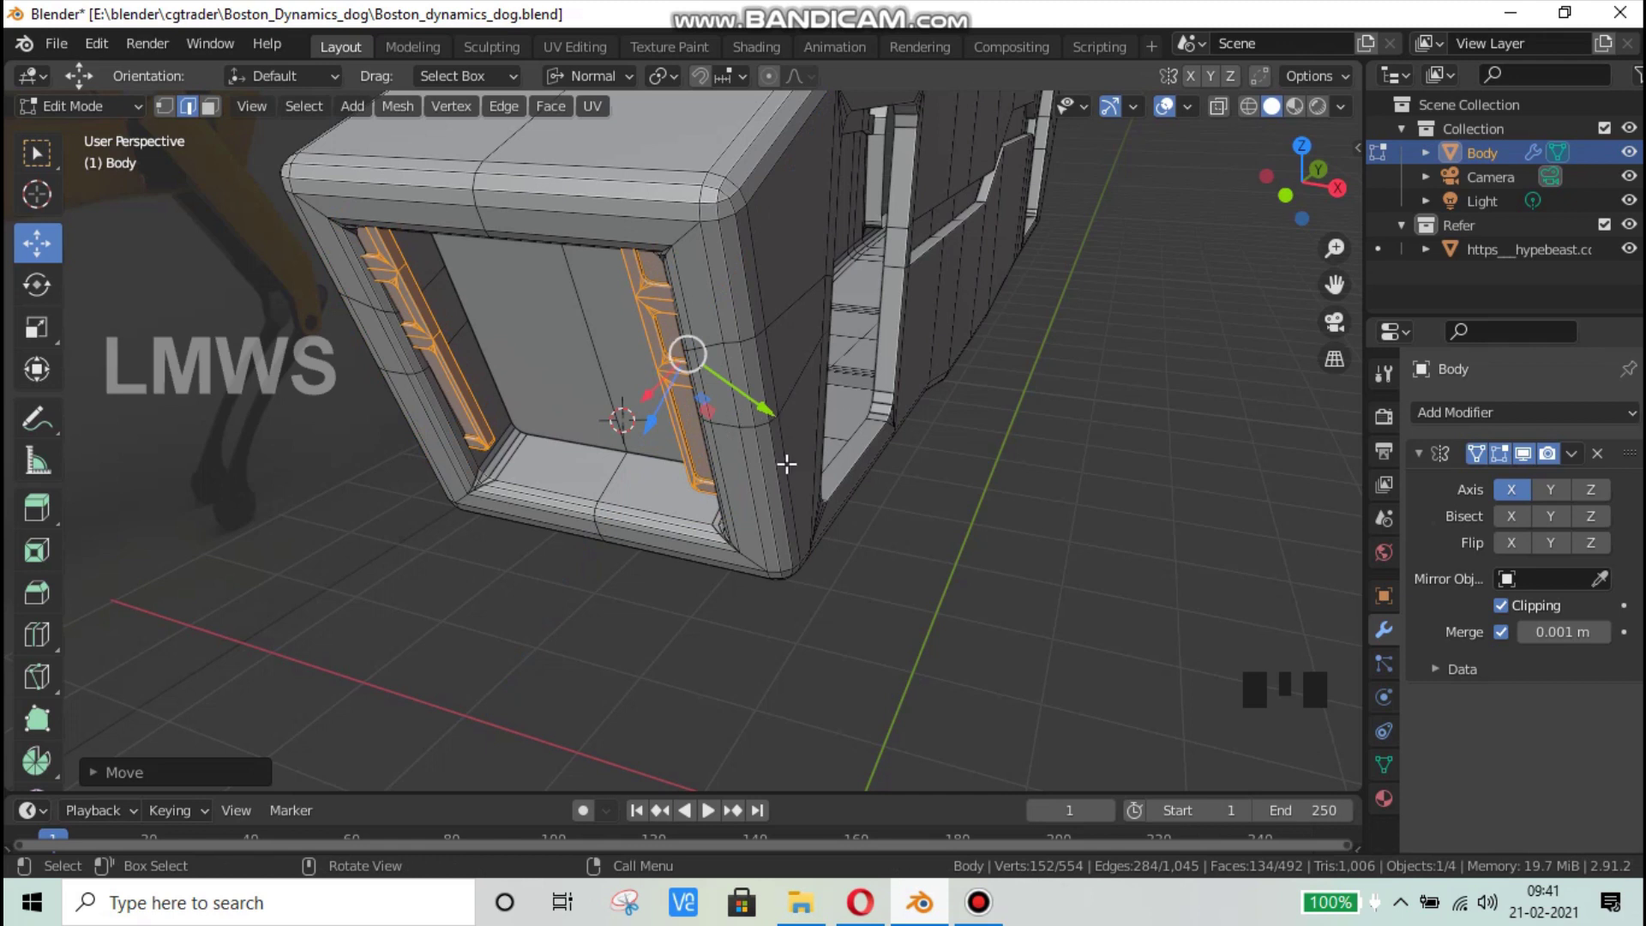
Step: Set the transform orientation to Global and move the bar slightly toward the centre along the X axis
left_click(600, 75)
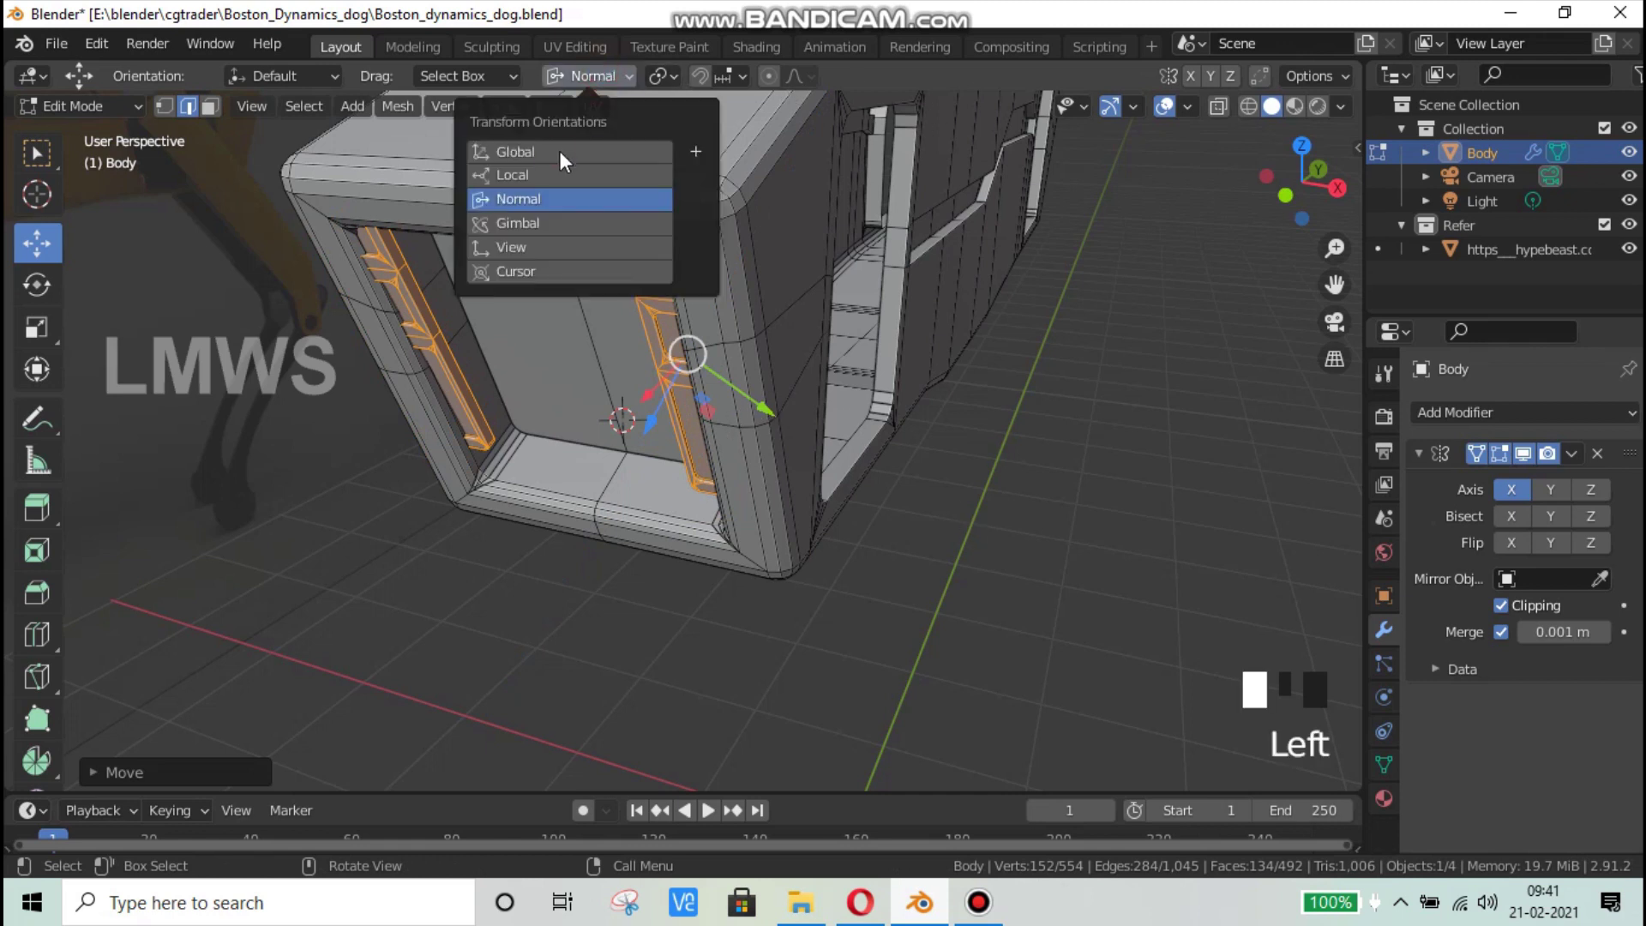
left_click(553, 151)
key("g")
middle_click_drag(1017, 524, 966, 518)
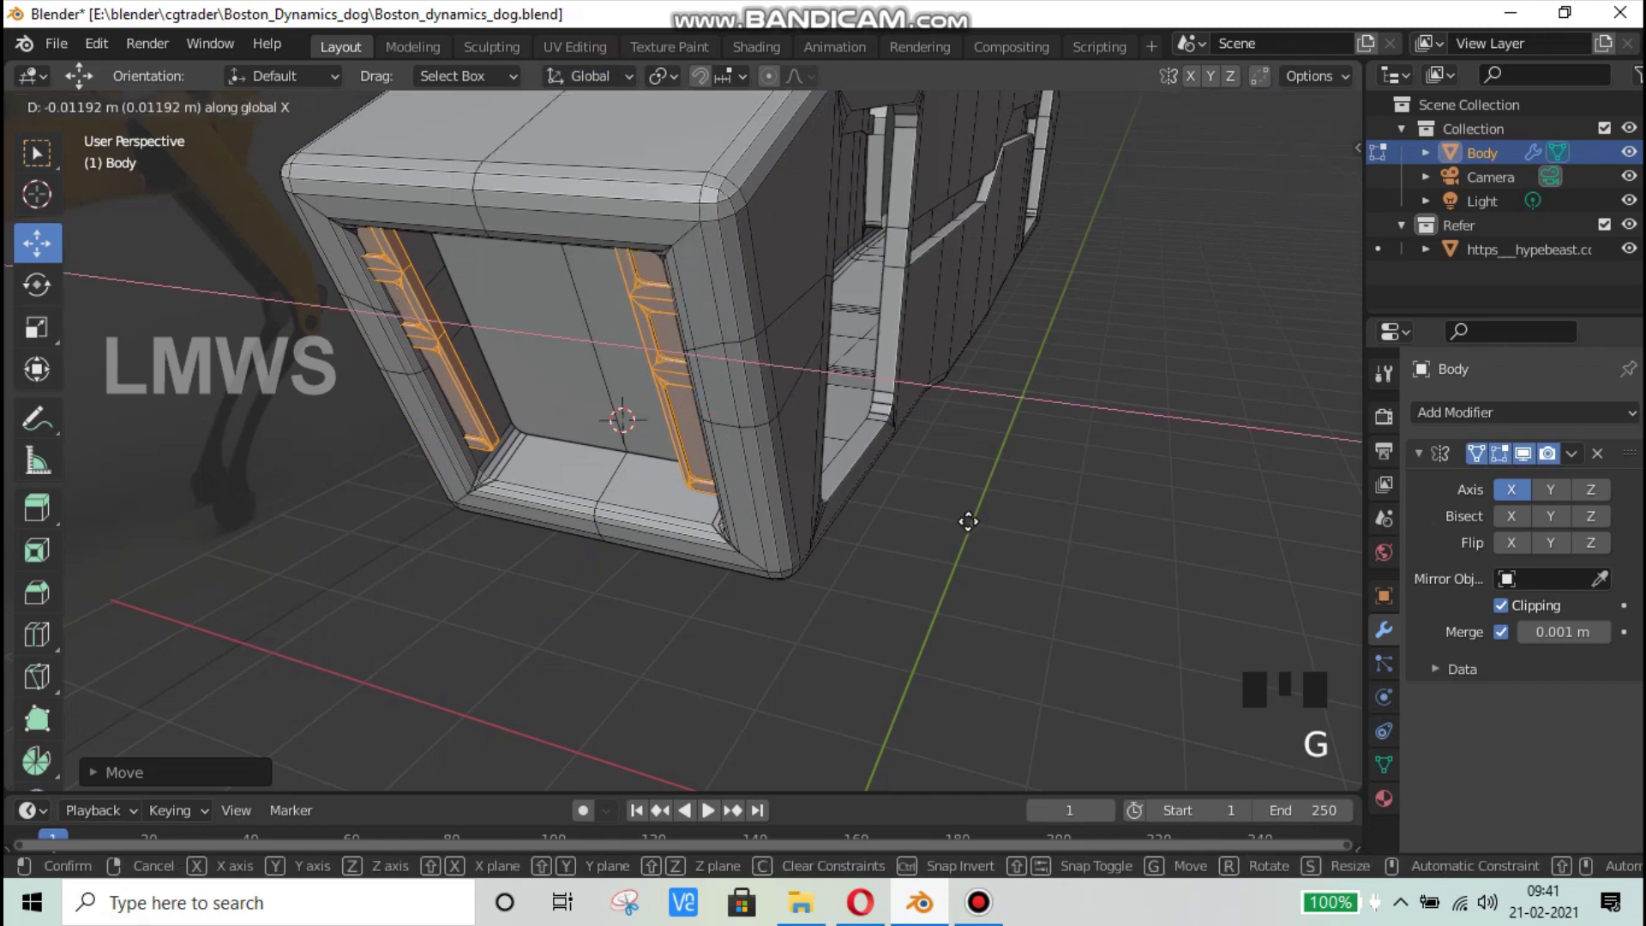
left_click(888, 489)
Step: Move the bar down along the global Z axis toward the lower inner edge of the front opening
middle_click_drag(884, 397, 864, 448)
scroll(865, 447, "up", 2)
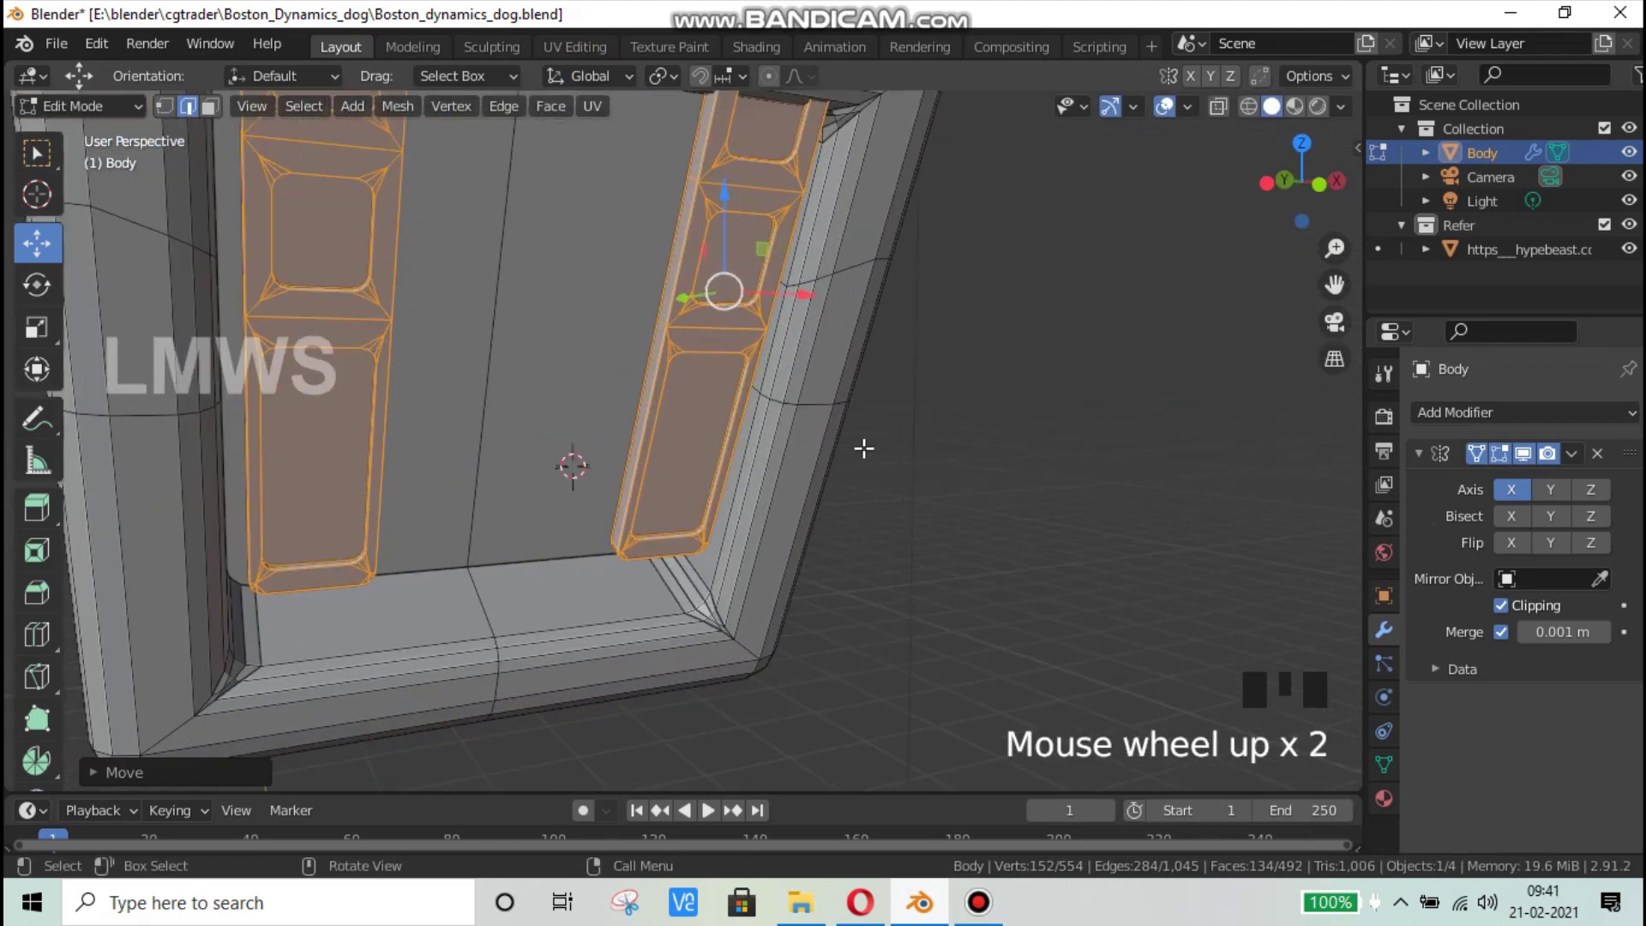
key("g")
key("z")
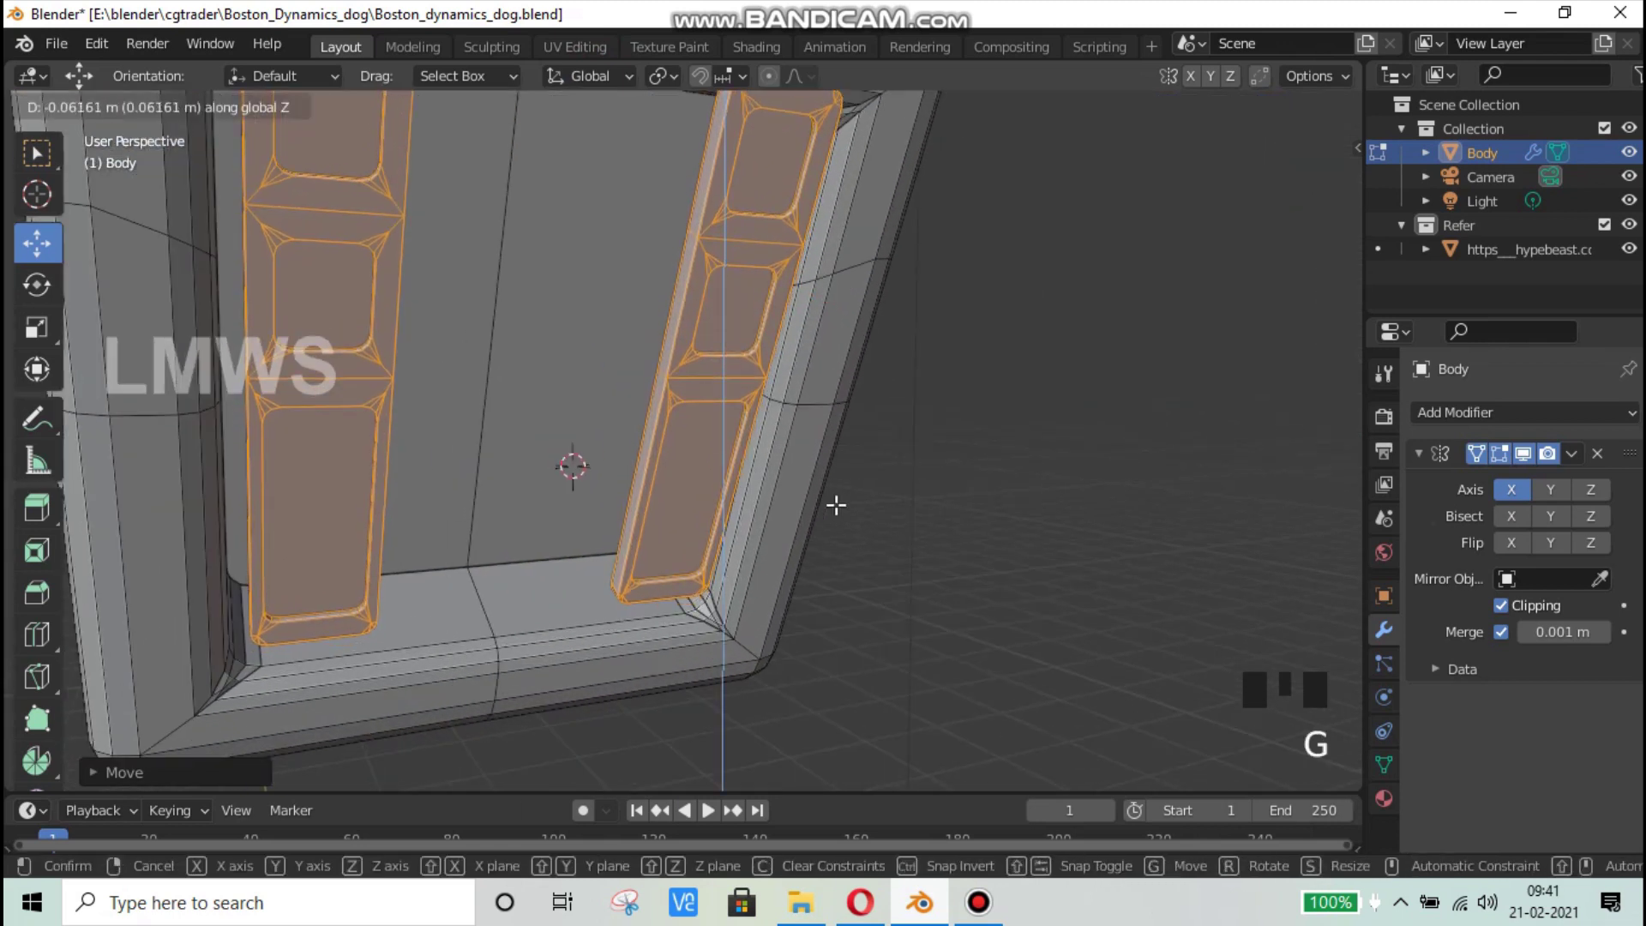
left_click(825, 558)
middle_click_drag(883, 564, 571, 62)
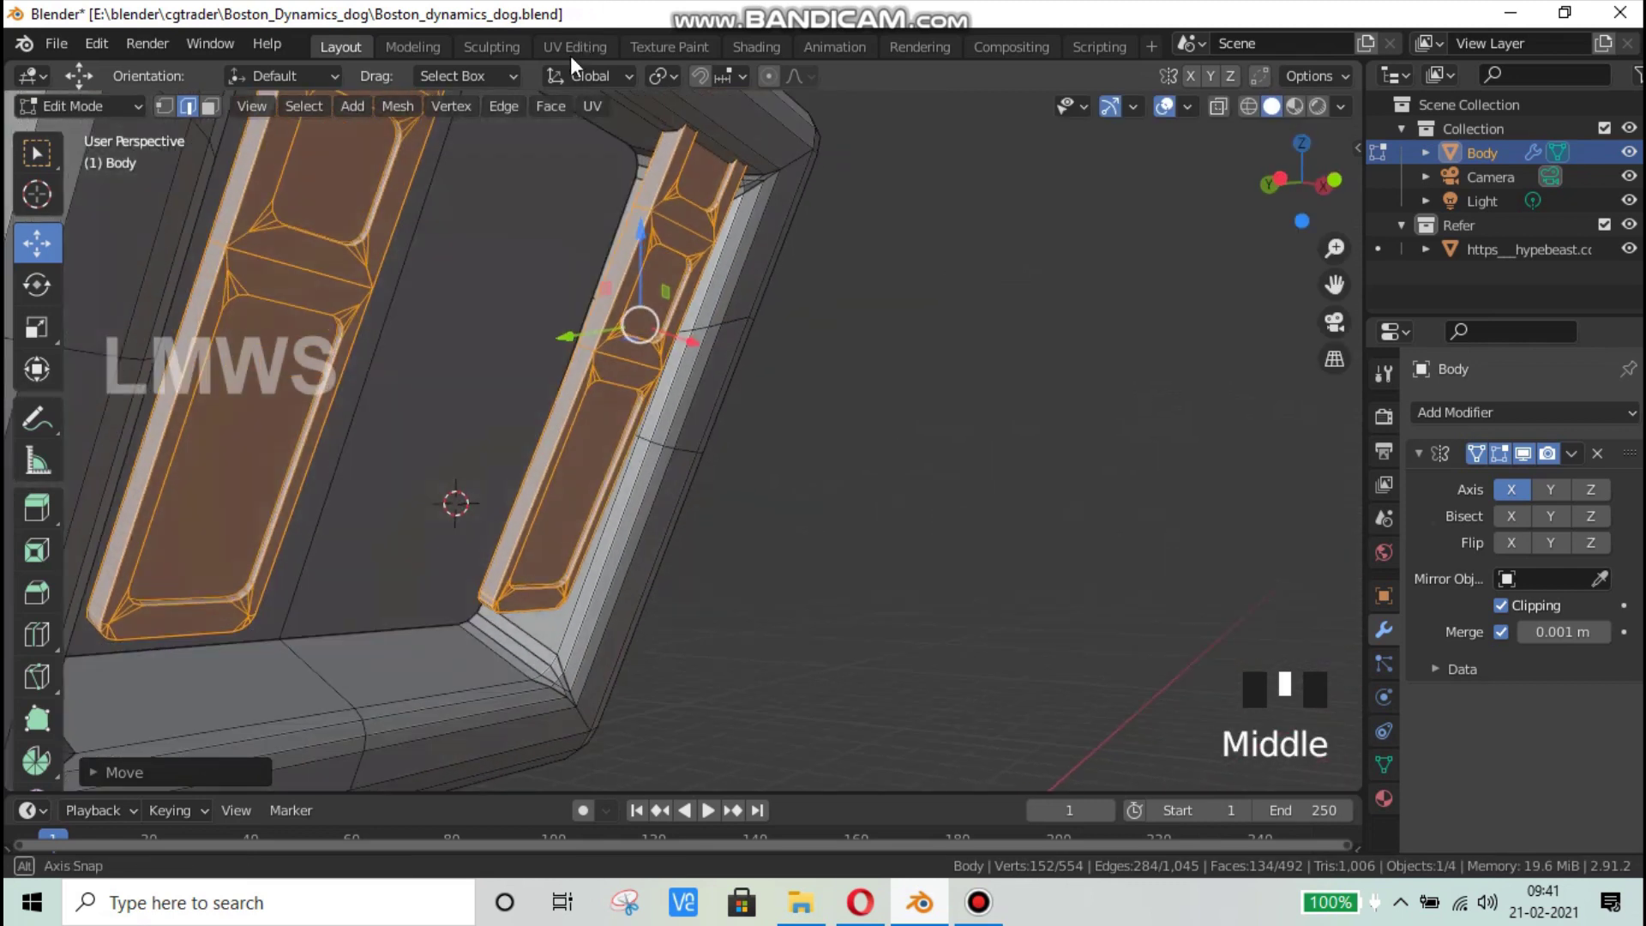
Step: Set the orientation to Normal and slide the bar down the front slope along its normal X axis in the wireframe right view
left_click(590, 76)
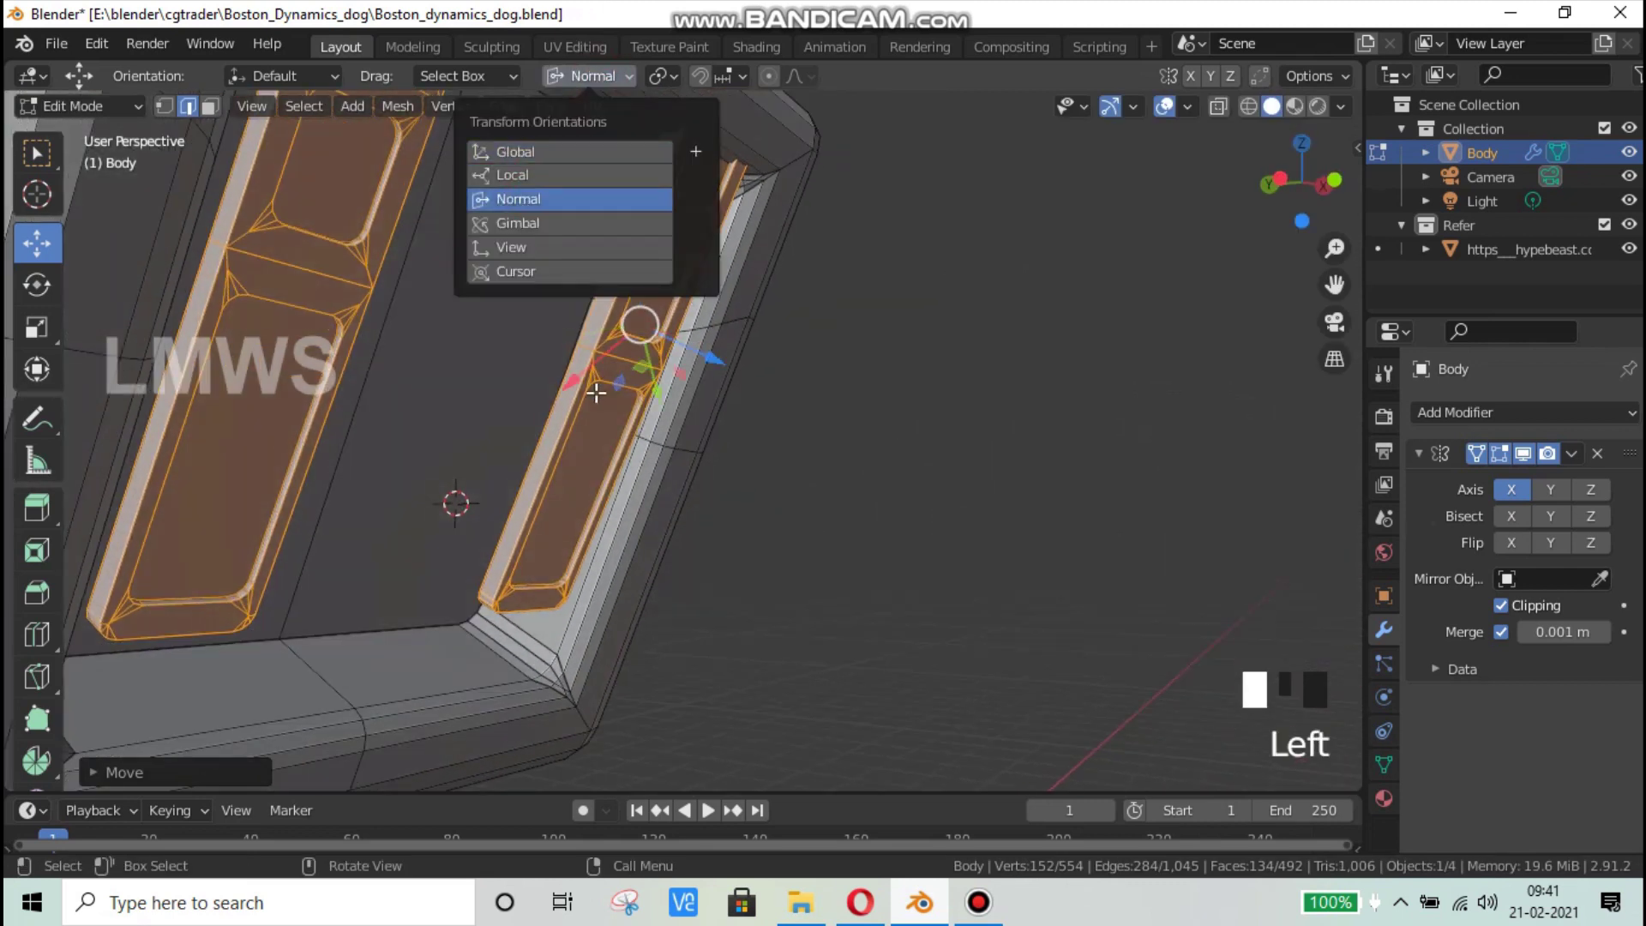
left_click(562, 195)
middle_click_drag(699, 427, 728, 430)
key("KP_3")
scroll(754, 342, "down", 3)
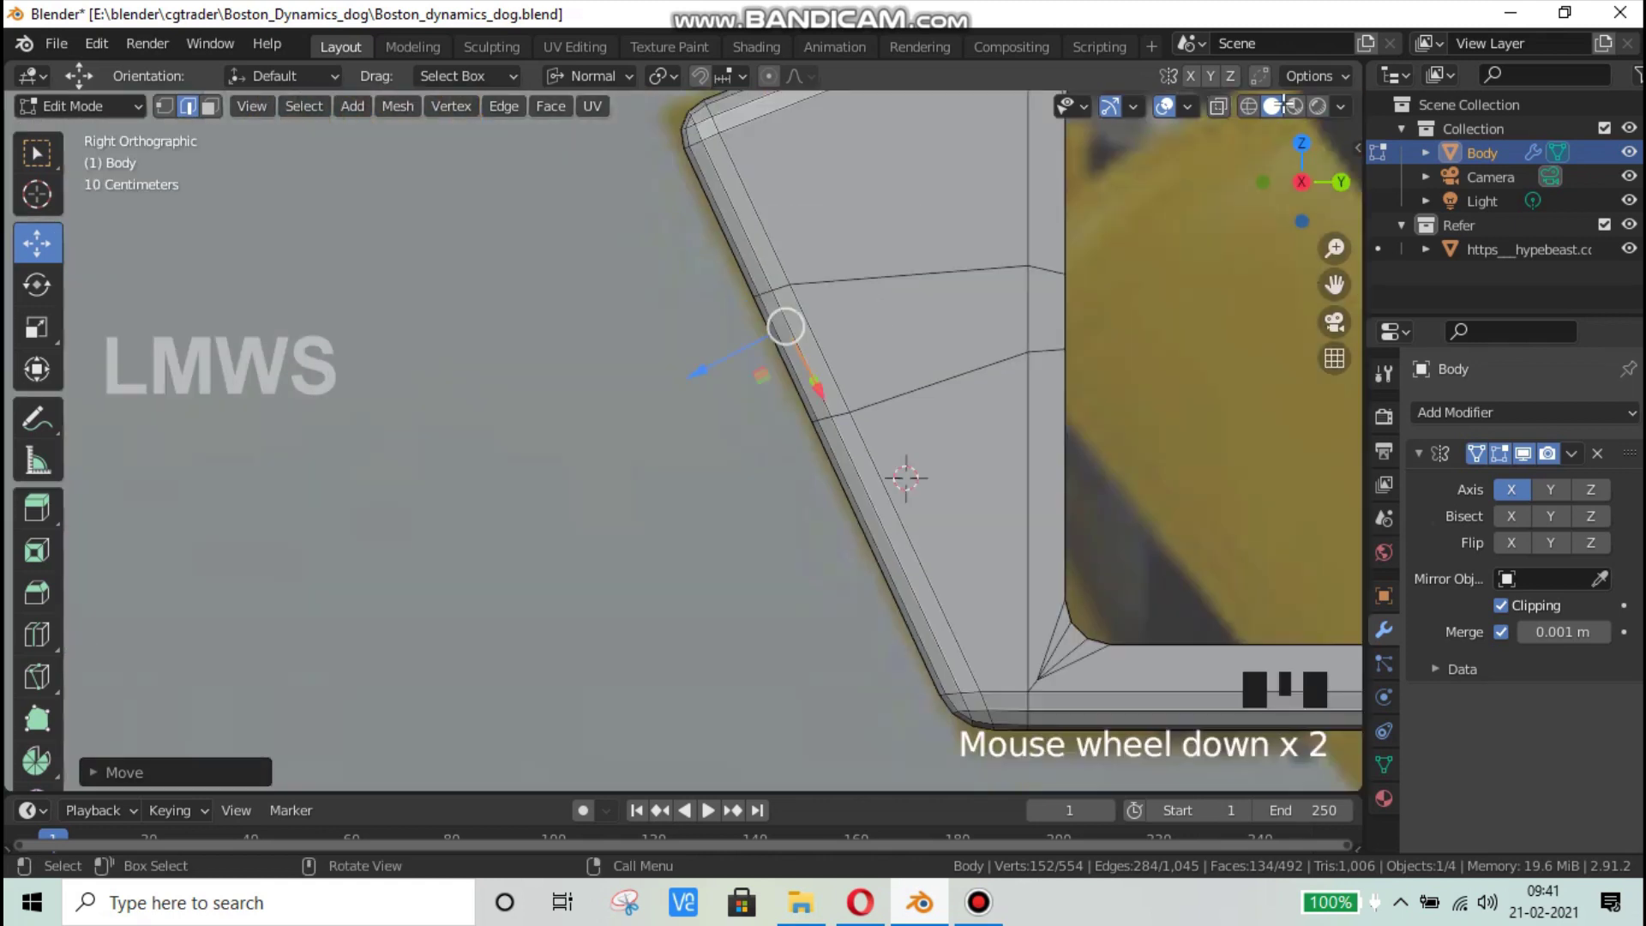
key("alt+z")
middle_click_drag(897, 312, 844, 400, "shift")
scroll(790, 530, "up", 1)
key("g")
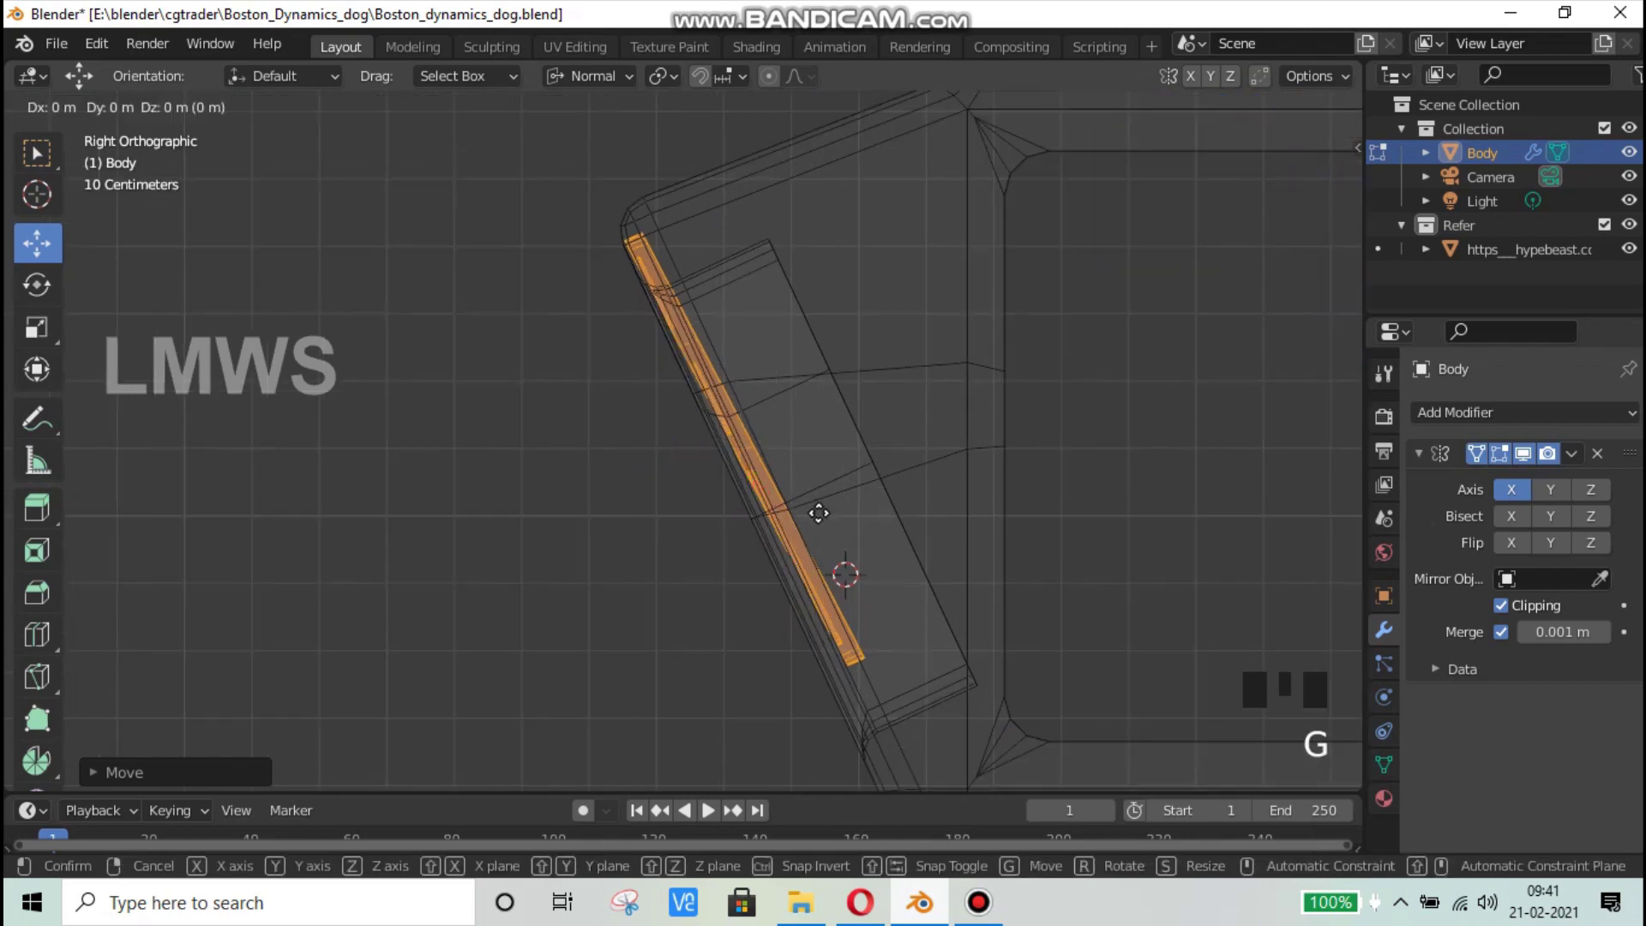
key("x")
left_click(819, 550)
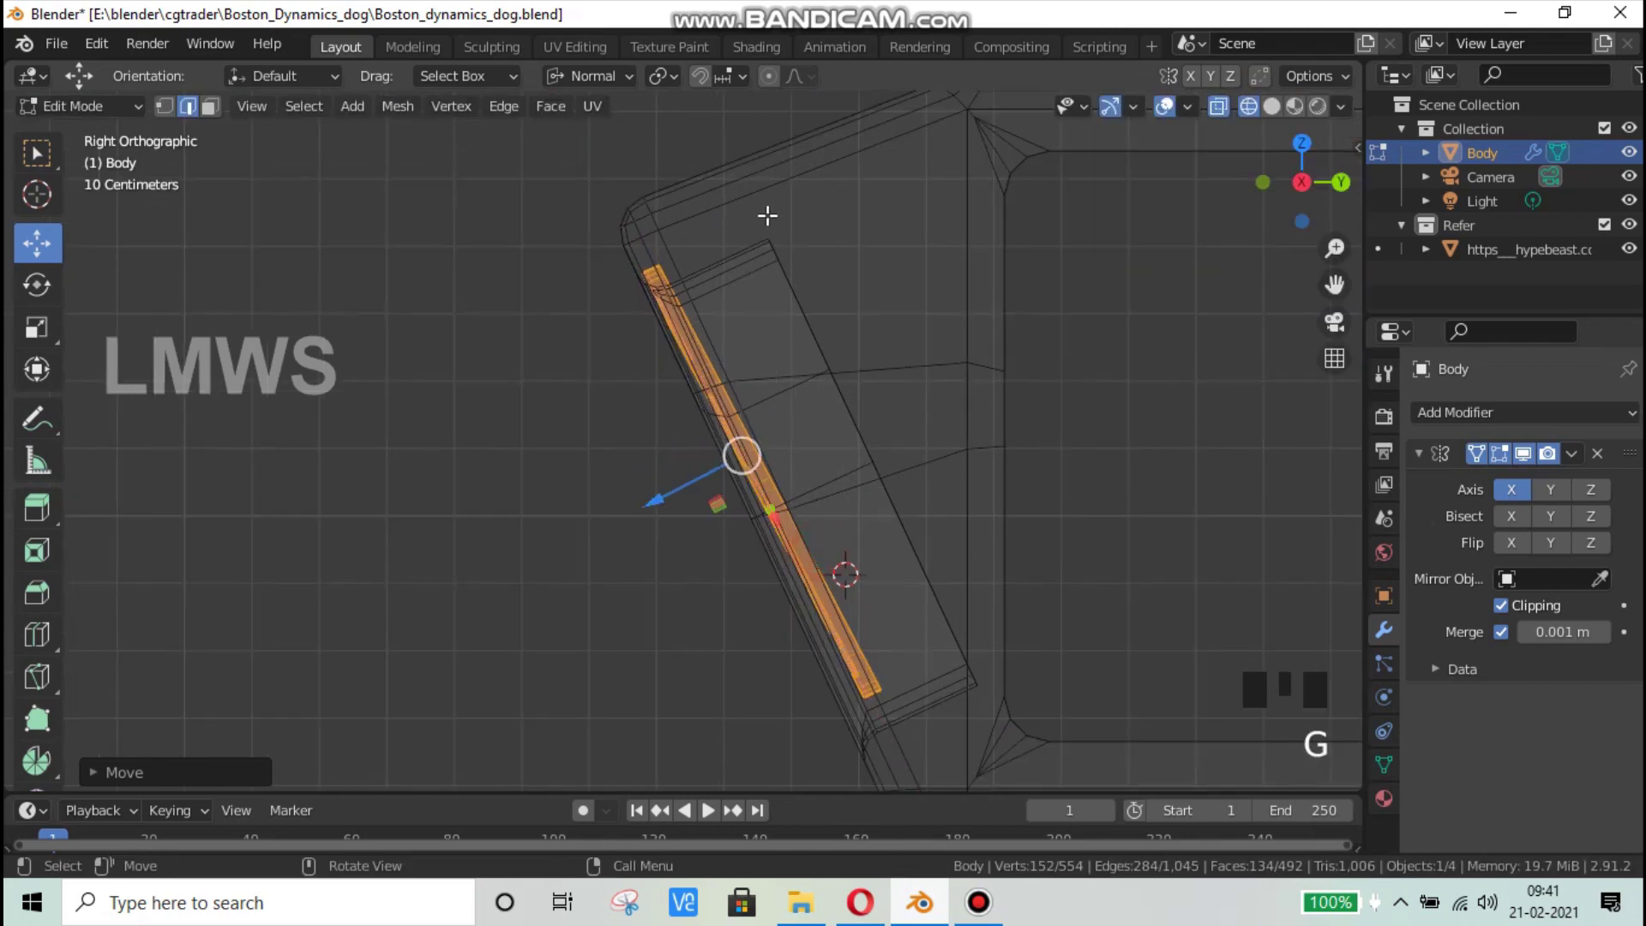
Step: Set the transform orientation to Global and move the bar about 0.023 m outward along the X axis
middle_click_drag(736, 439, 620, 75)
left_click(592, 75)
left_click(552, 154)
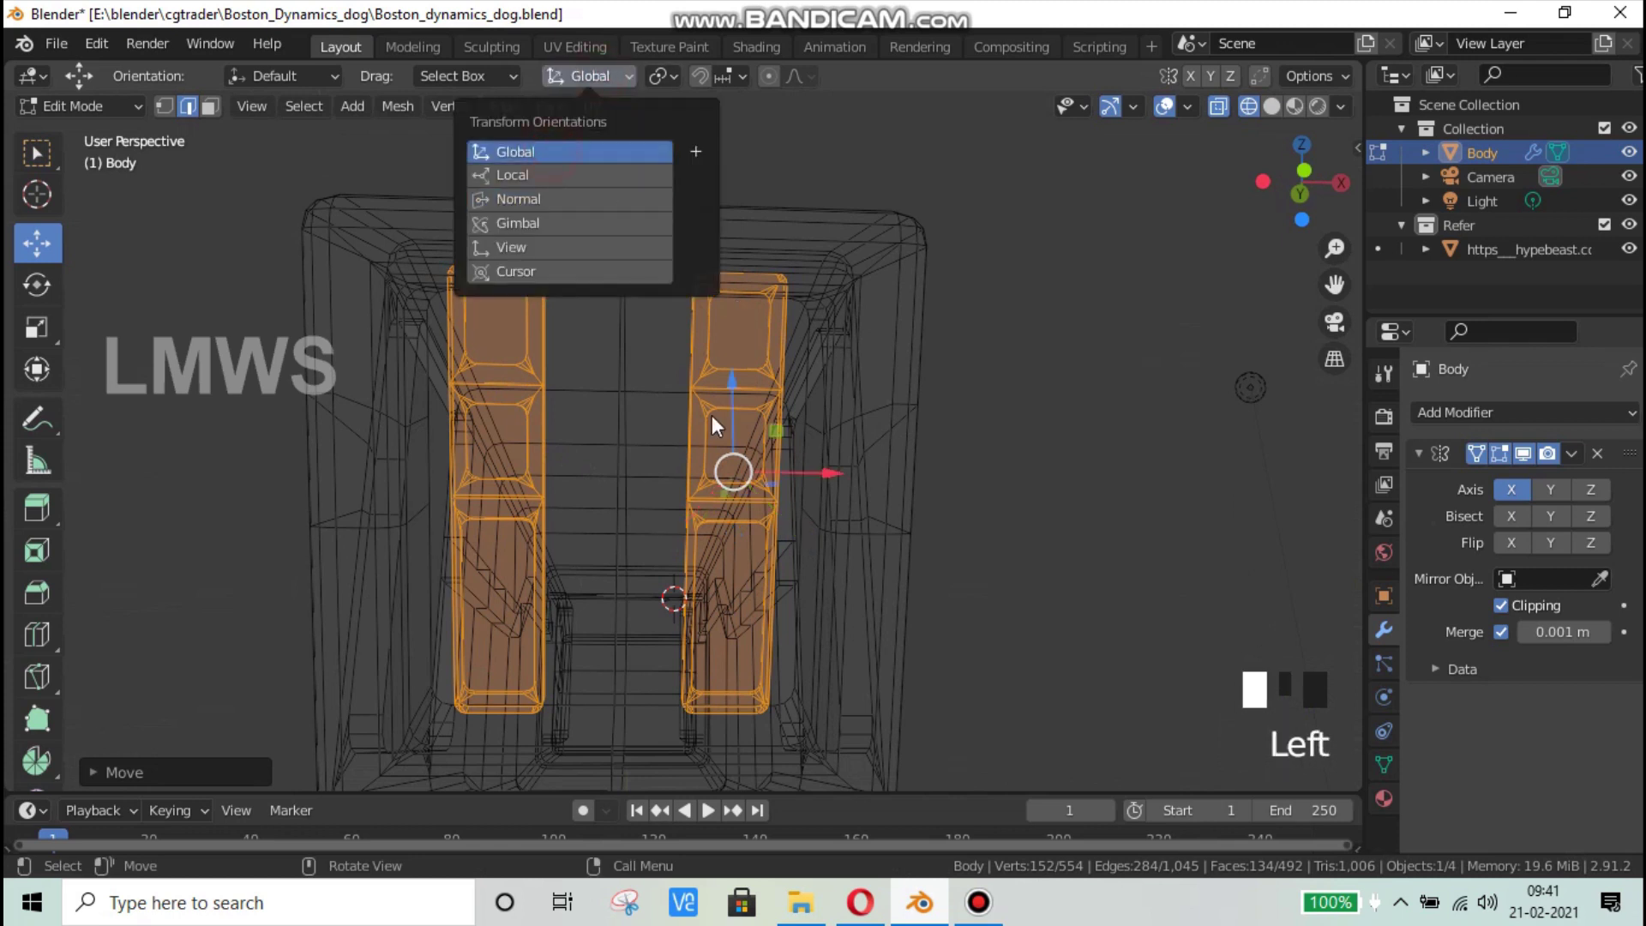
key("g")
key("x")
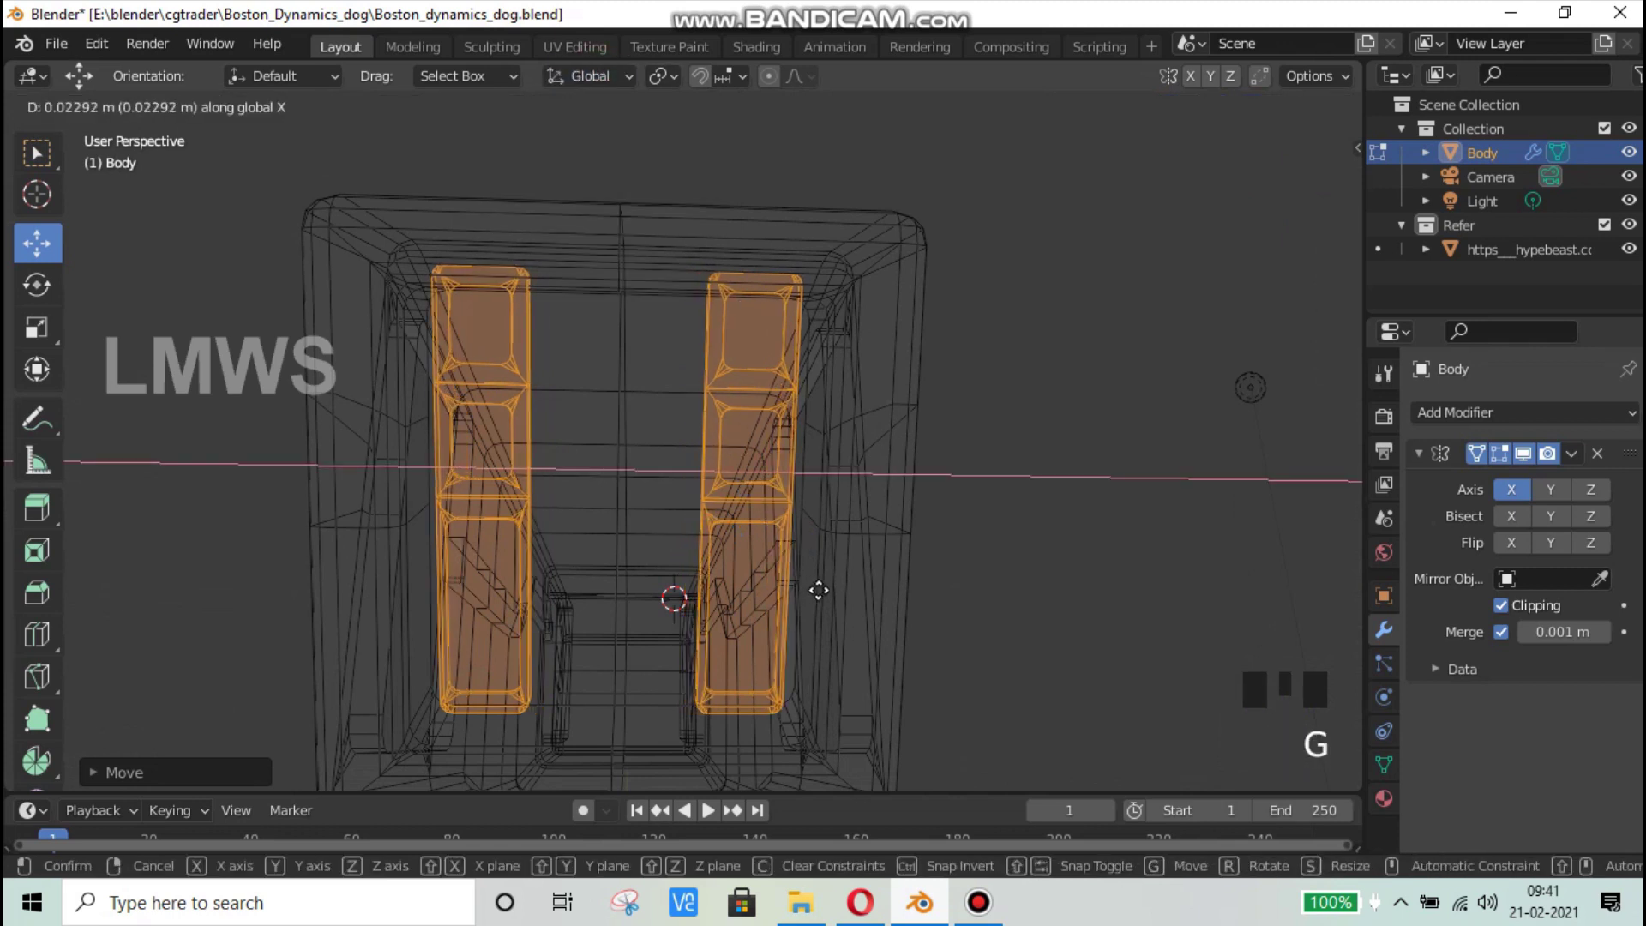
left_click(815, 589)
middle_click_drag(875, 561, 756, 543)
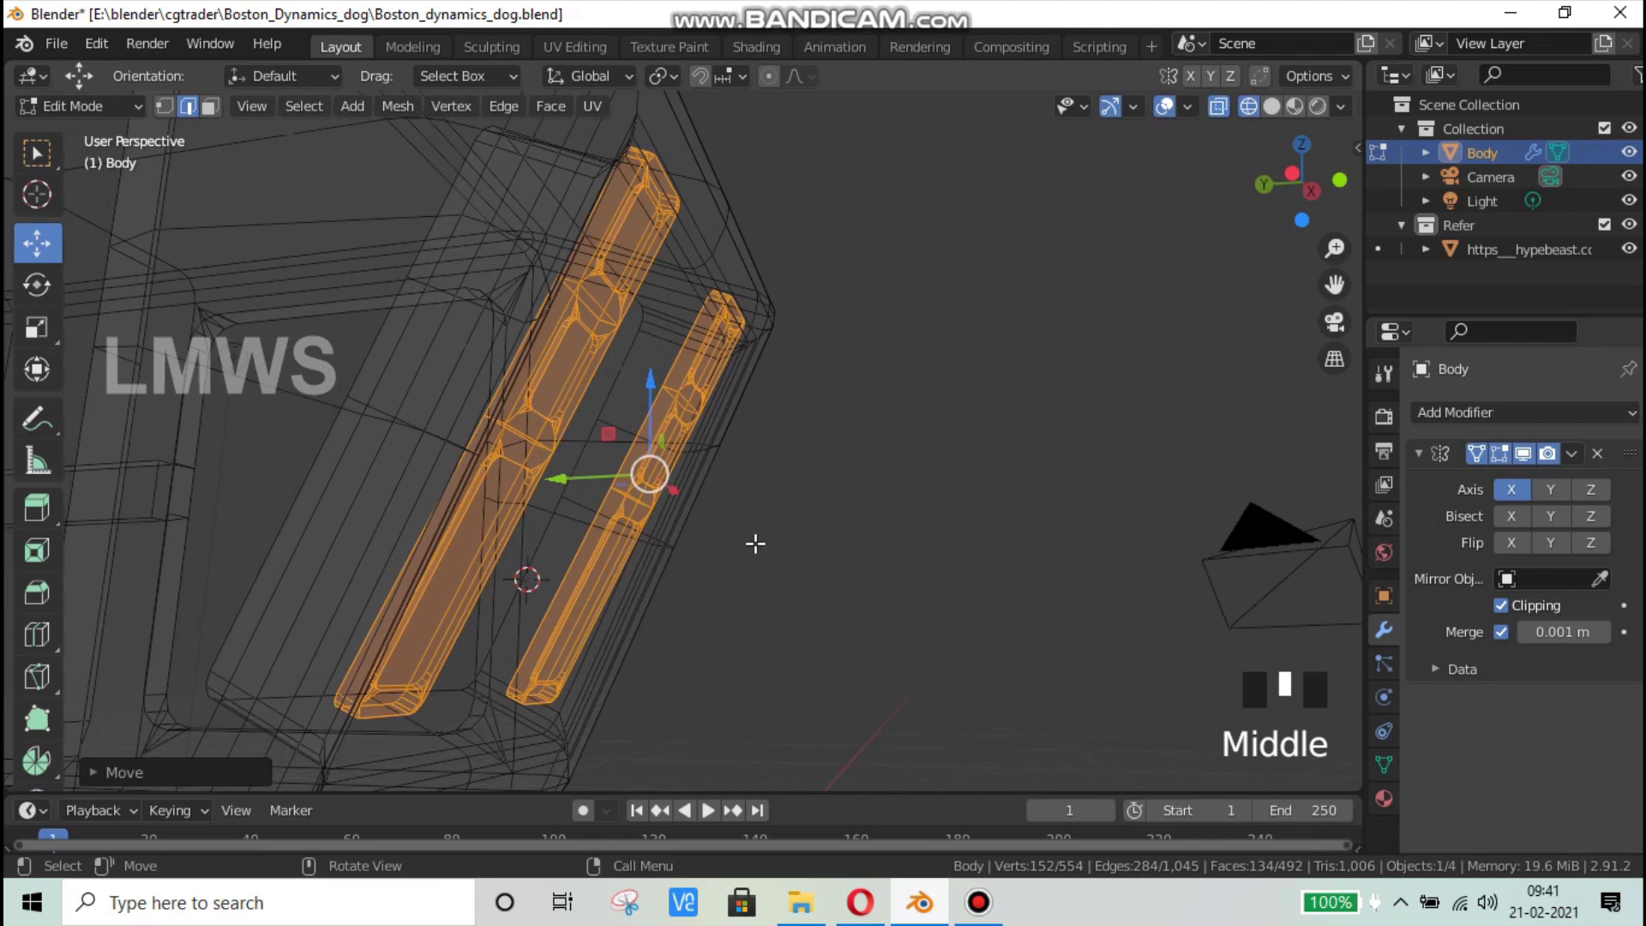
Step: Return to solid shading and move the bar about 0.075 m deeper into the front opening with the global X axis locked
scroll(1273, 146, "down", 2)
left_click(1272, 105)
middle_click_drag(912, 503, 809, 514)
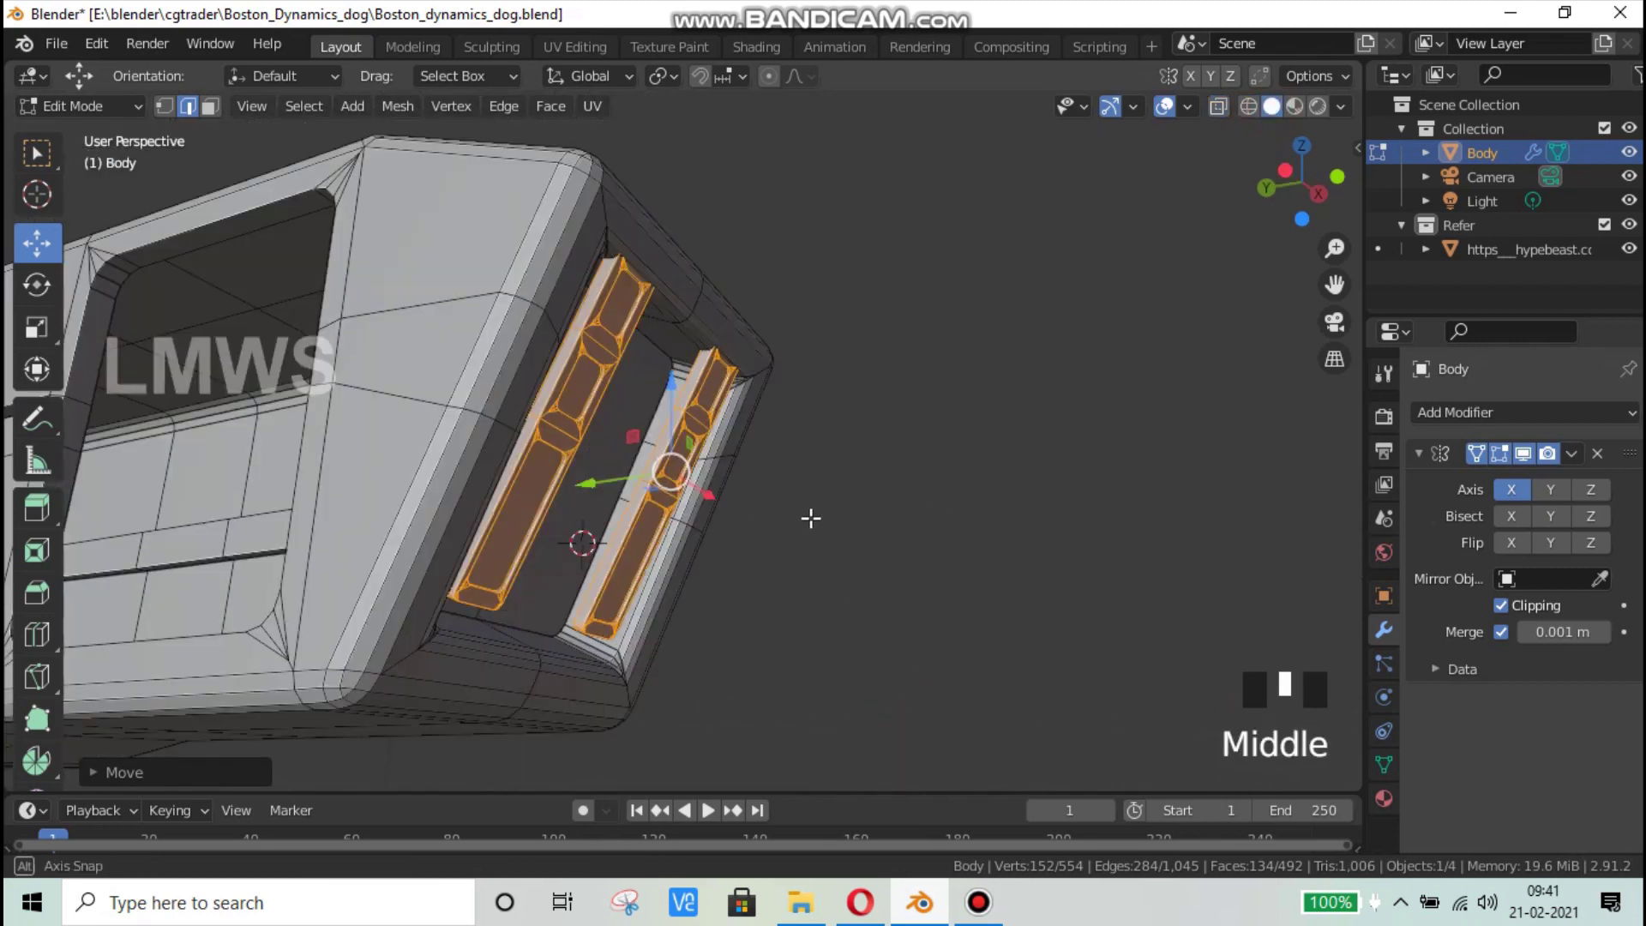
scroll(815, 542, "up", 3)
scroll(836, 555, "up", 1)
key("g")
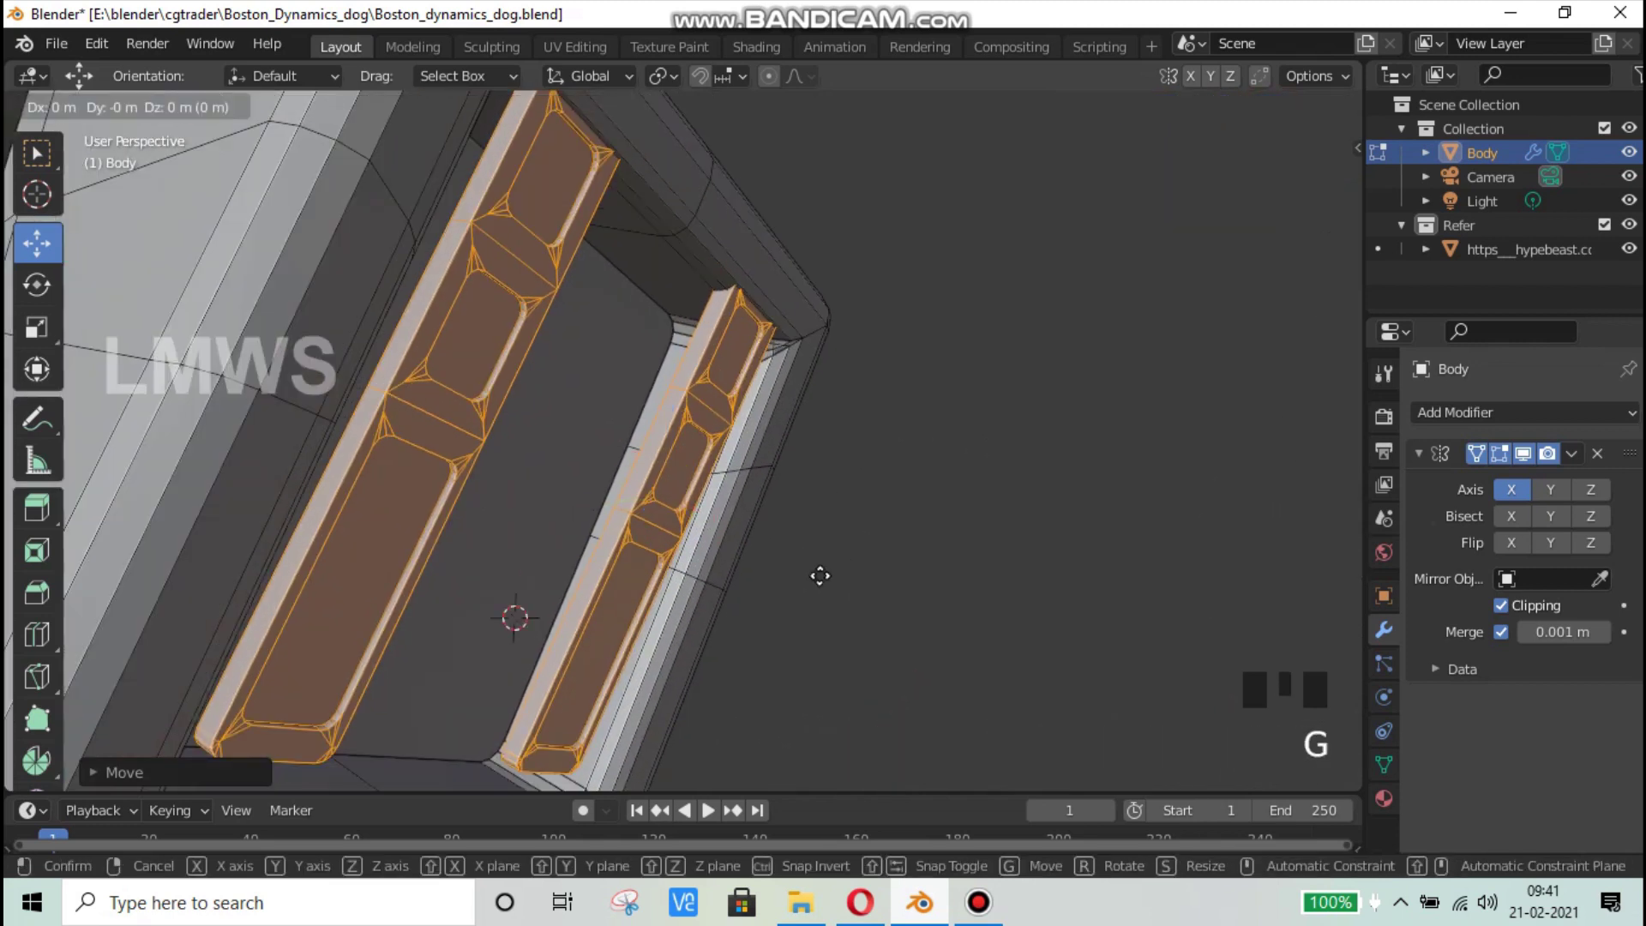
key("shift+x")
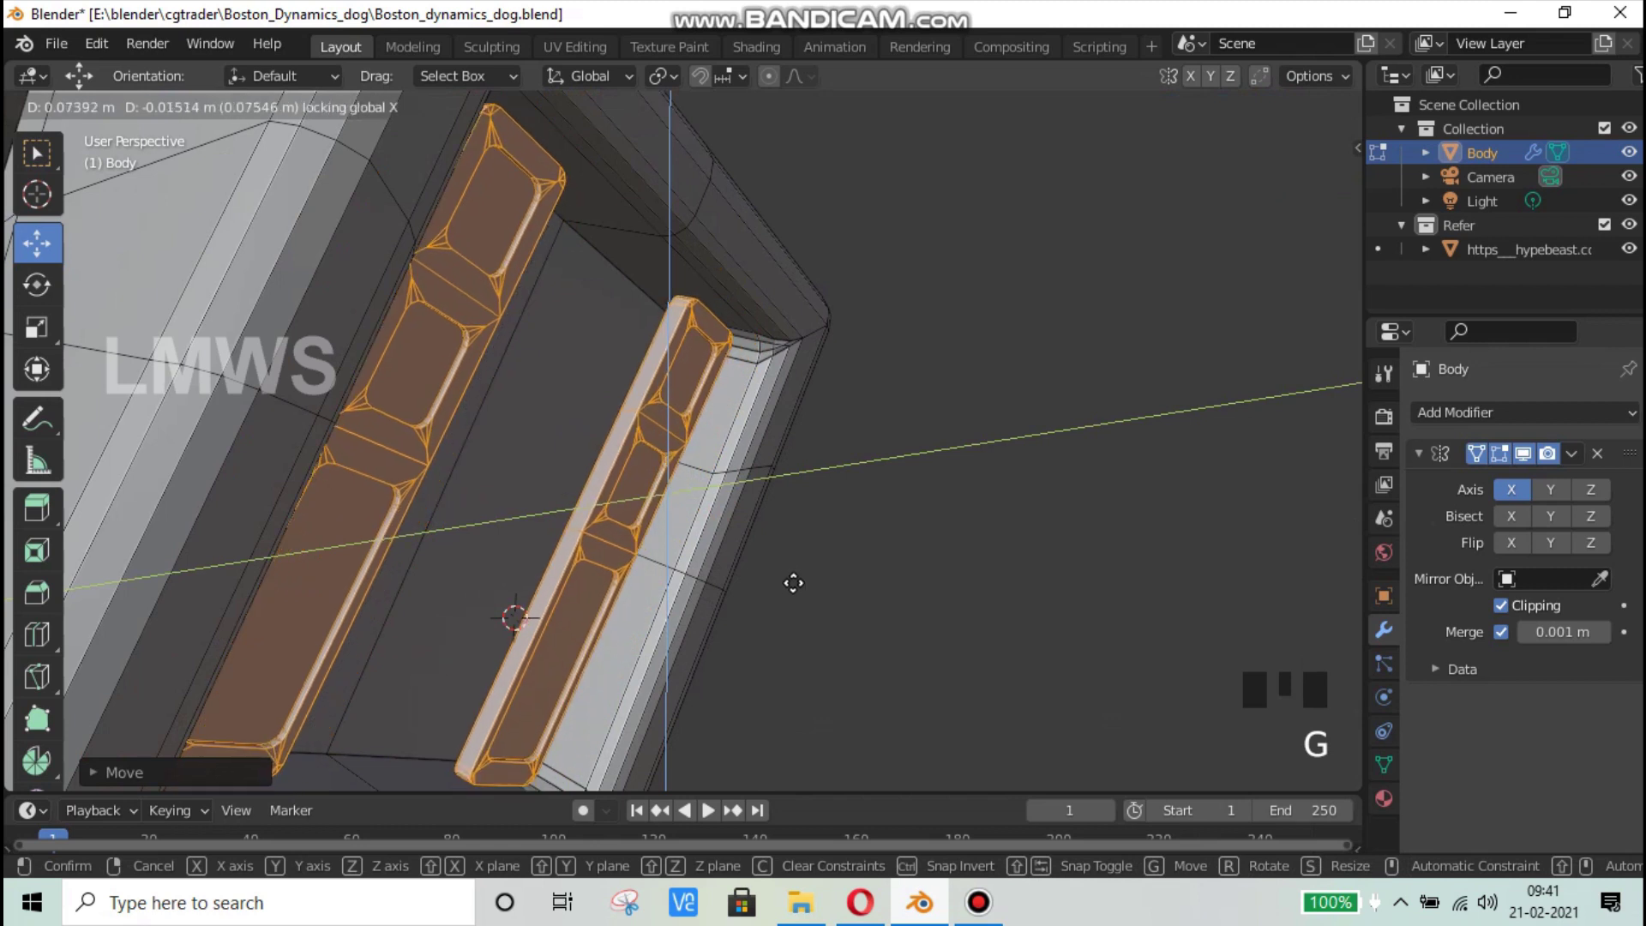
left_click(794, 582)
Step: Compare the bars' placement with the robot's front face in the Opera reference photo, and return to Blender
middle_click_drag(886, 611, 851, 919)
scroll(678, 653, "down", 2)
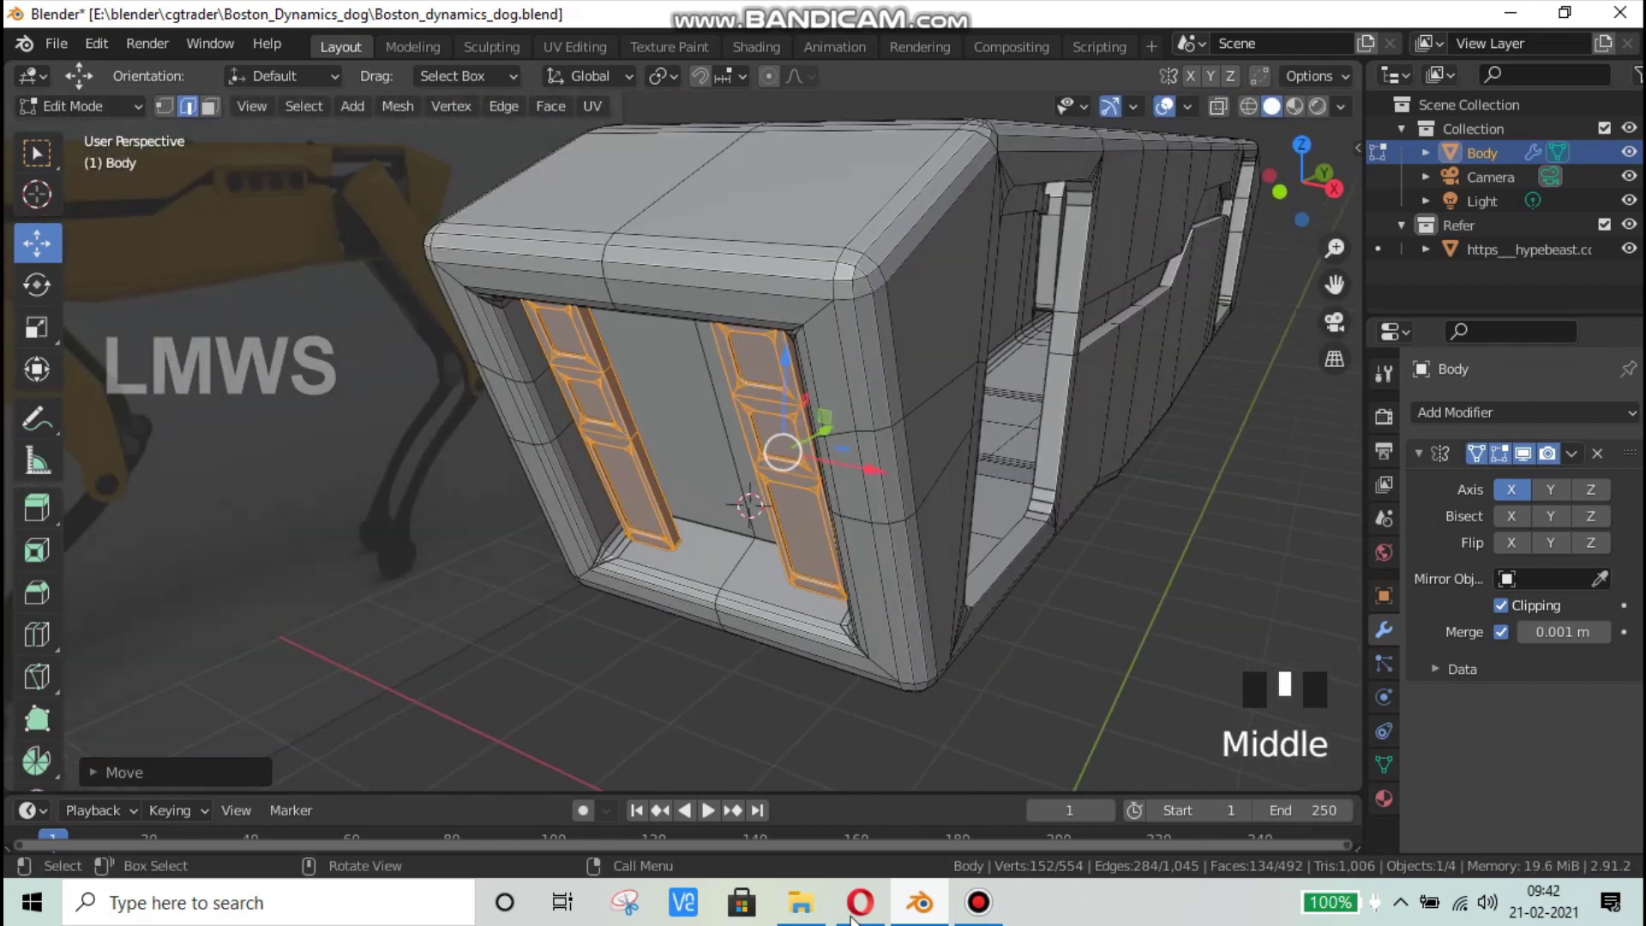
left_click(866, 914)
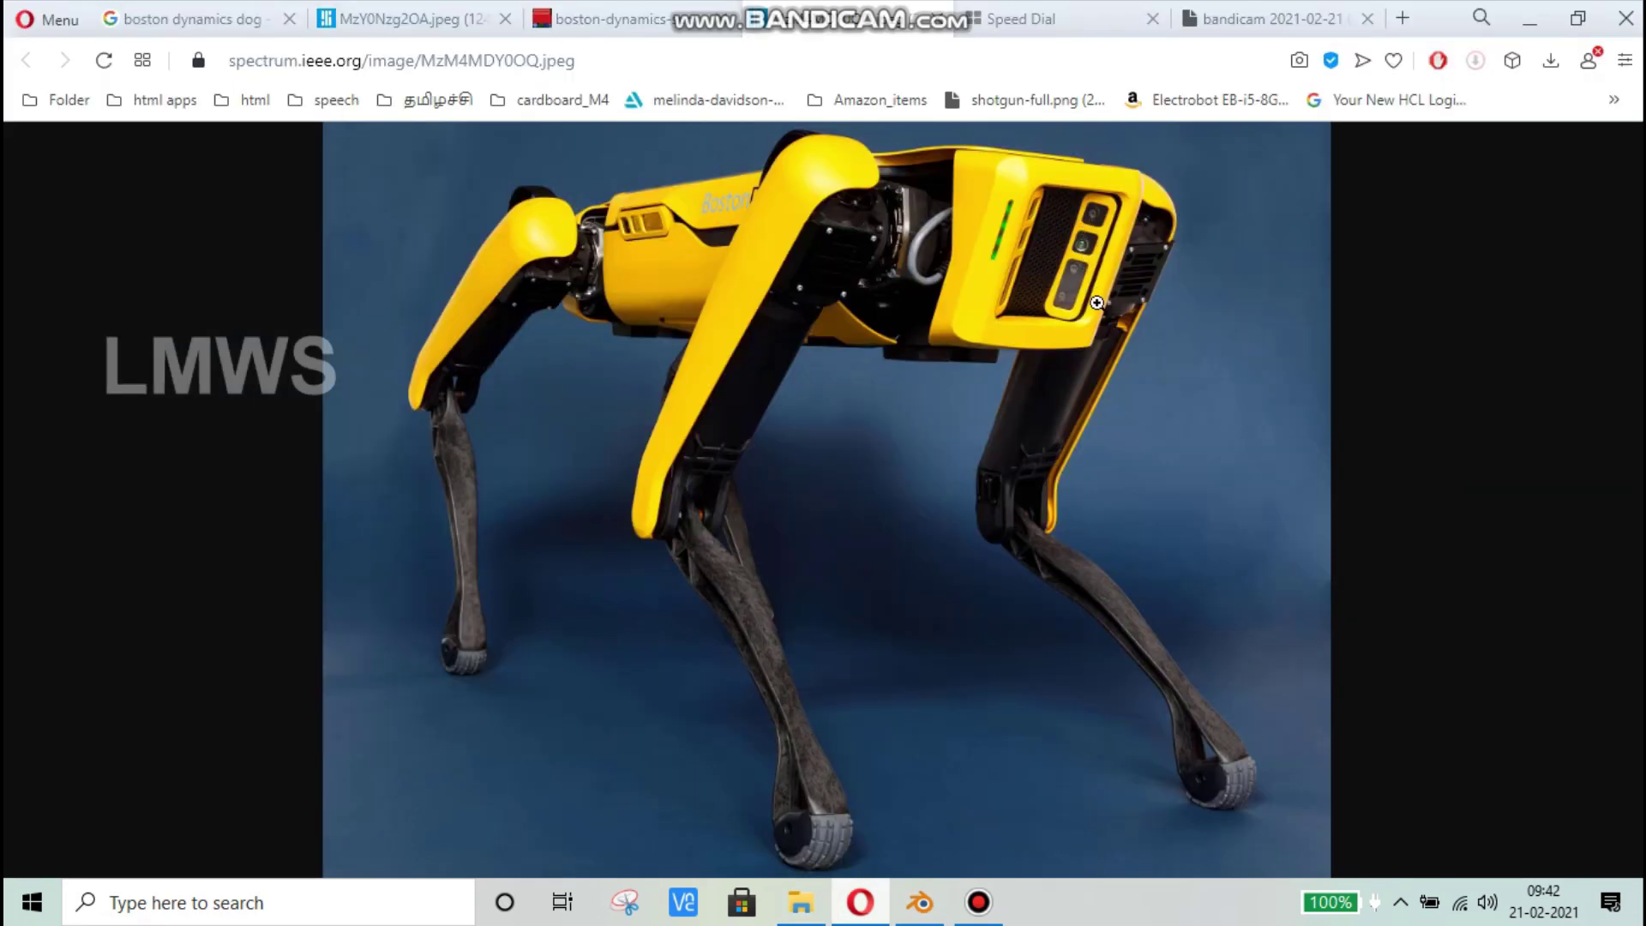
left_click(914, 903)
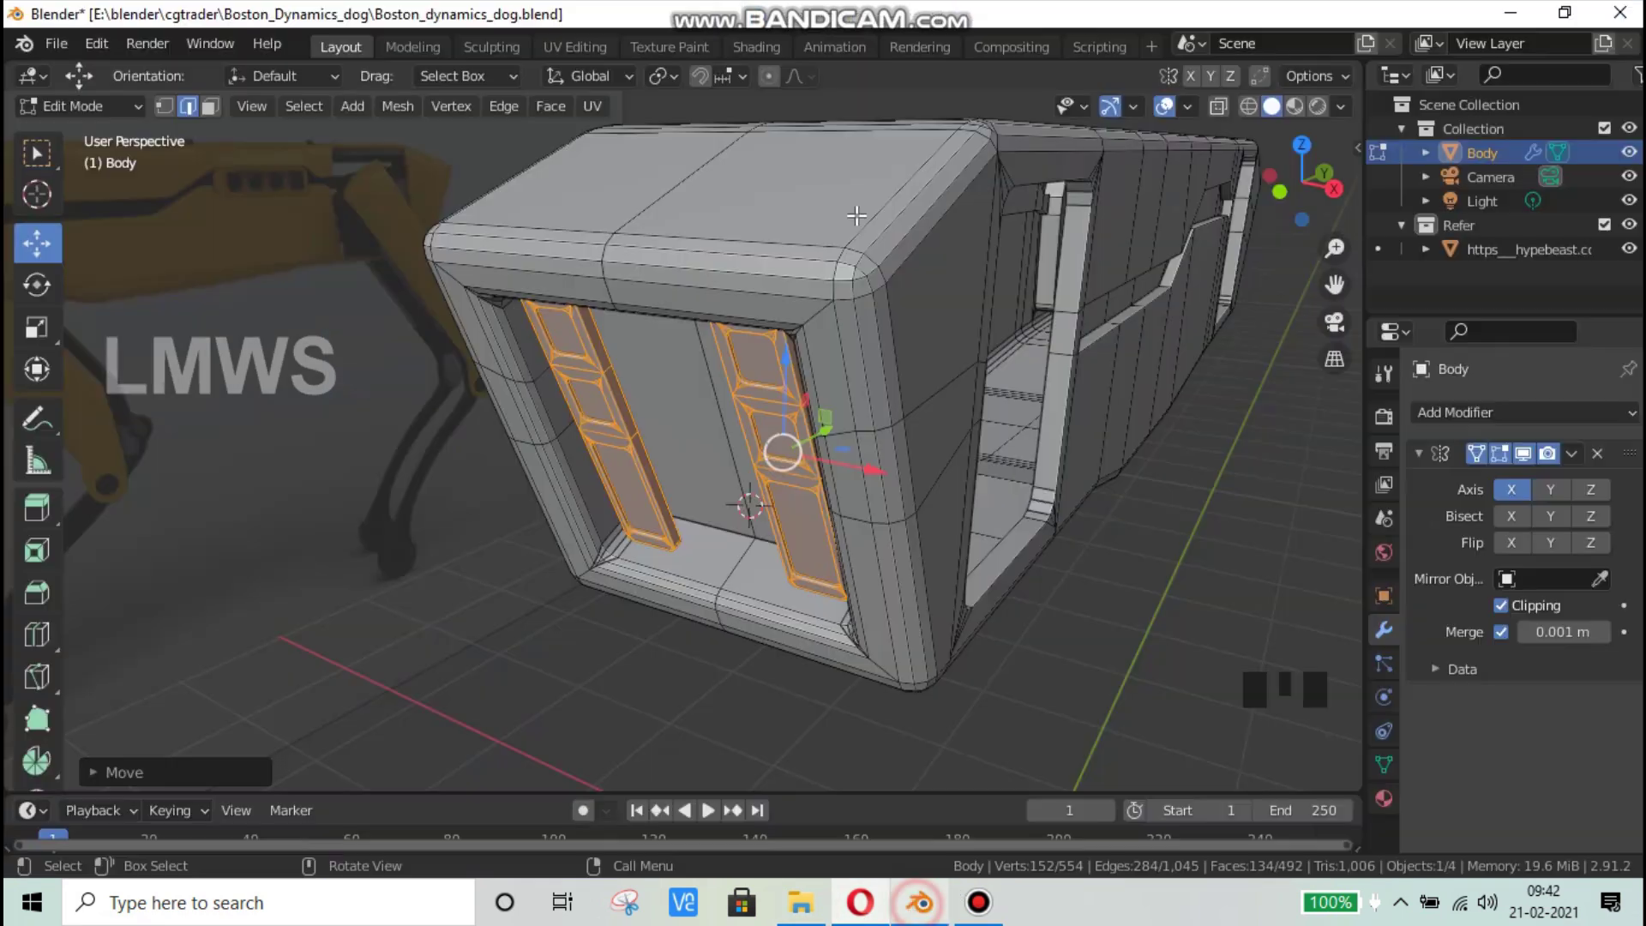
left_click(593, 75)
left_click(539, 196)
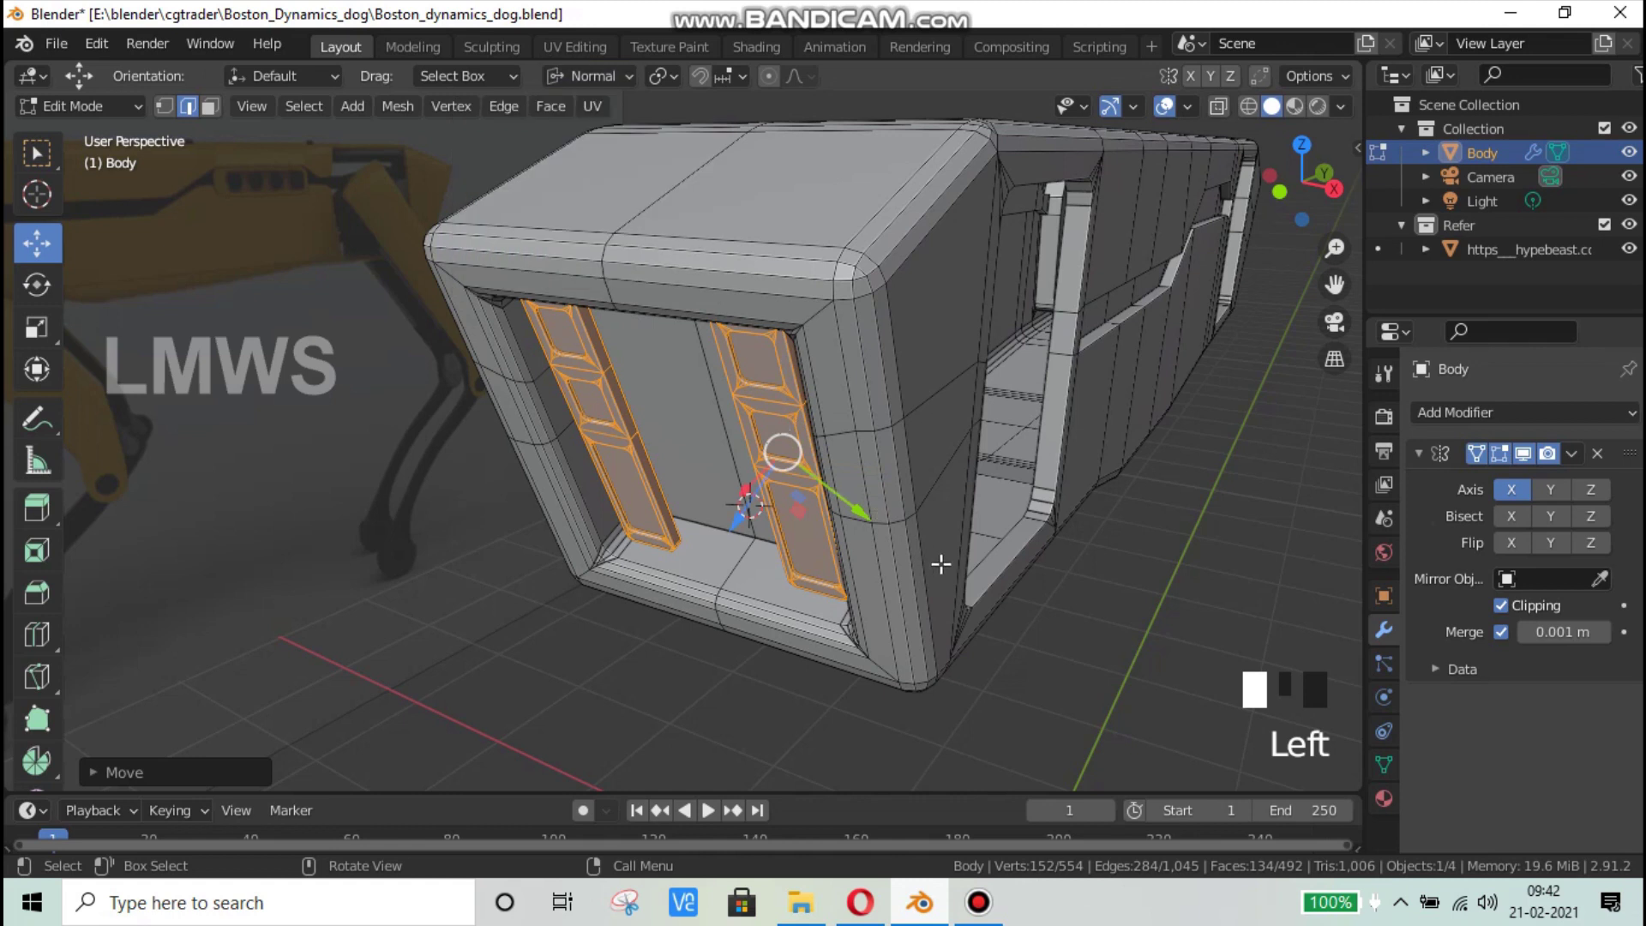
middle_click_drag(941, 563, 886, 543)
scroll(861, 542, "up", 2)
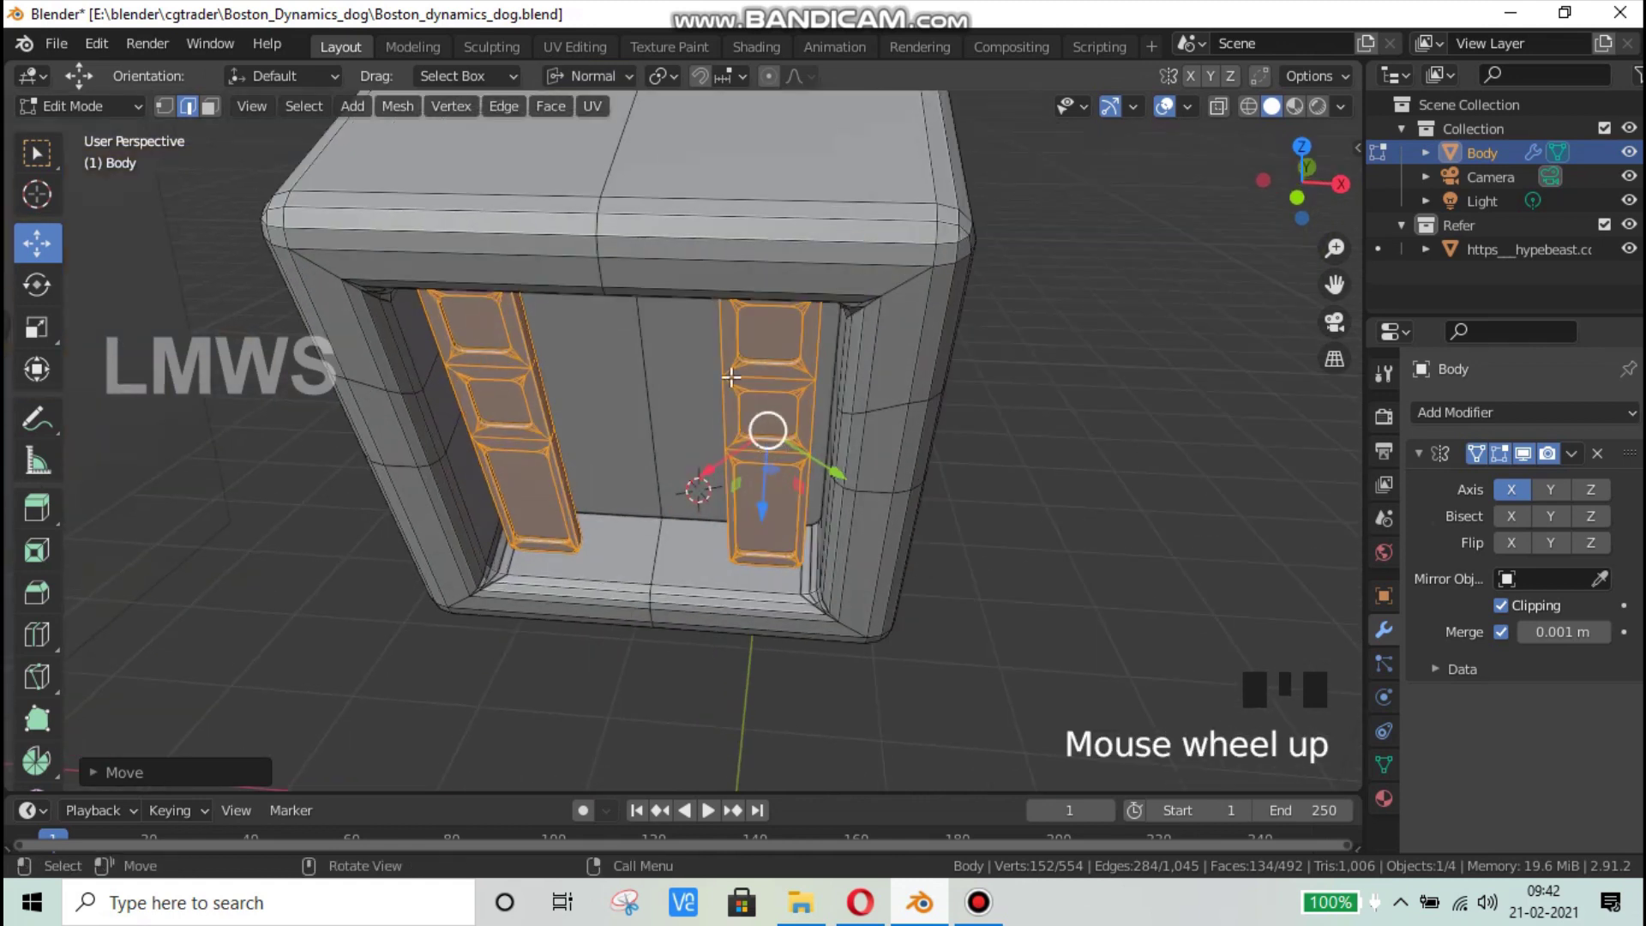
left_click(600, 78)
left_click(585, 77)
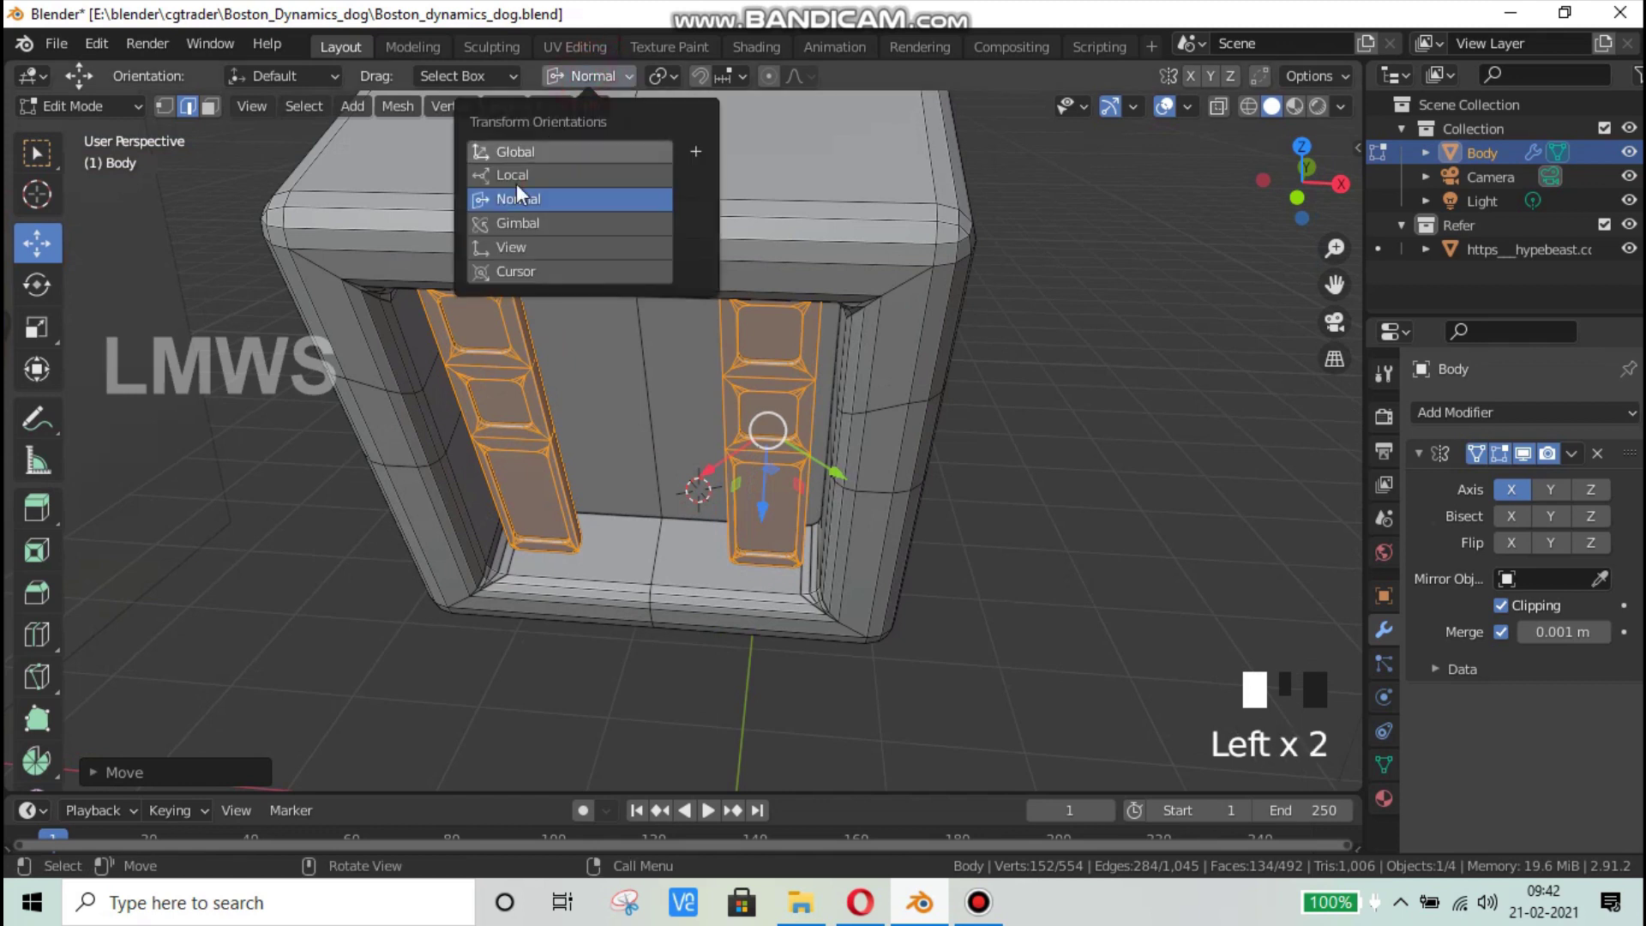
left_click(523, 152)
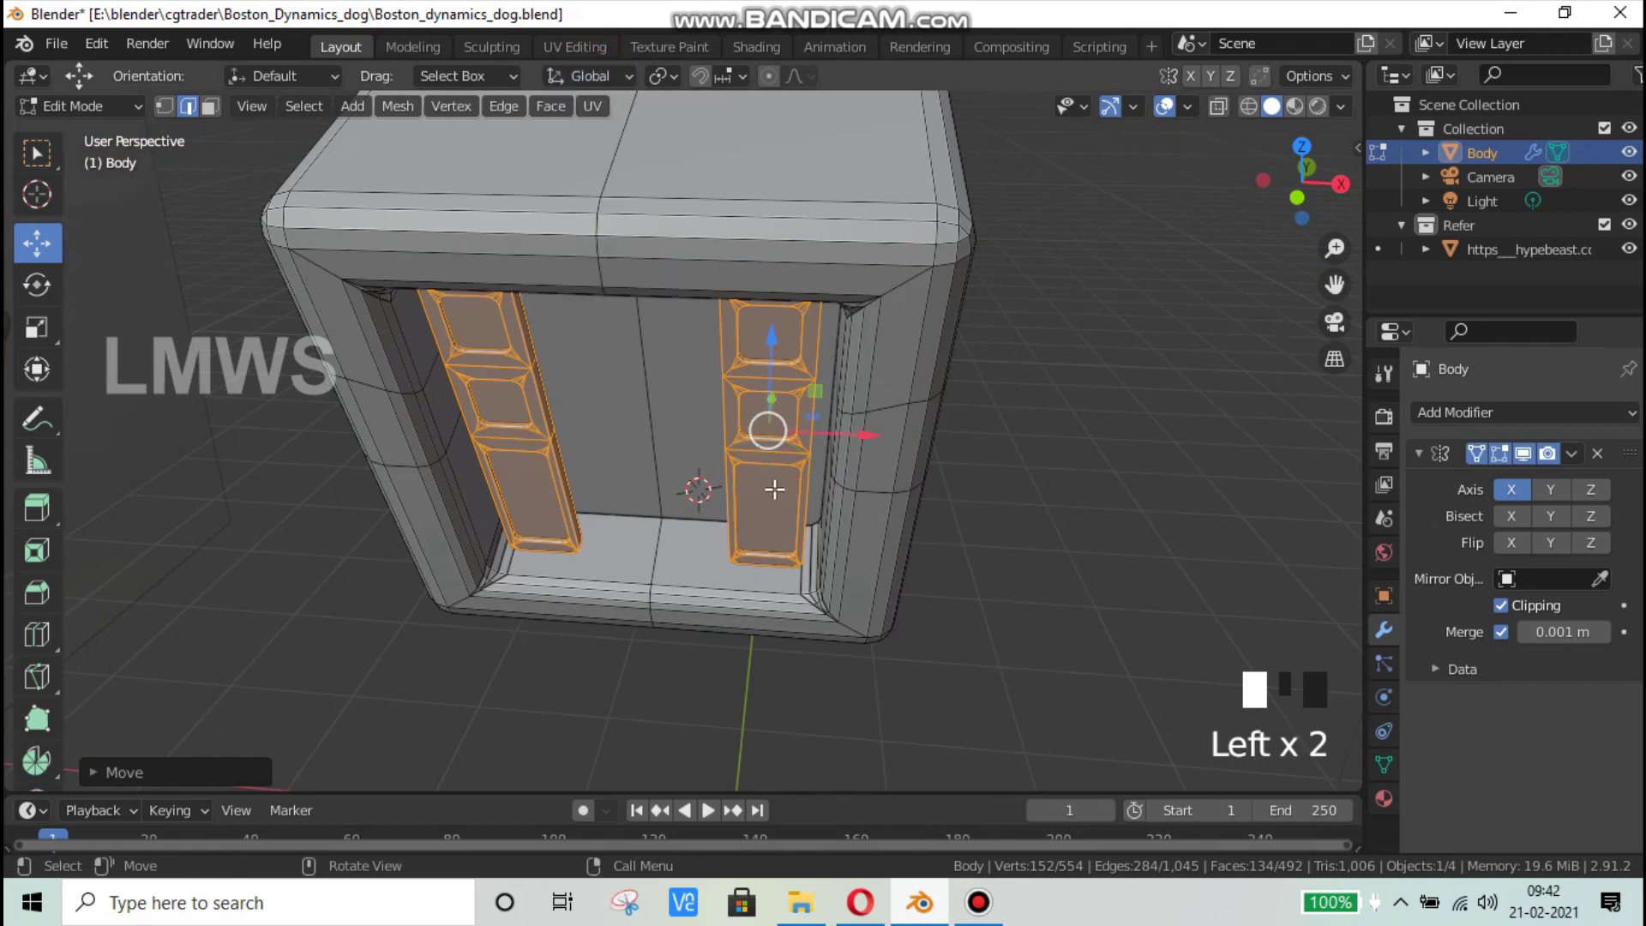
Step: Rotate the bar about -29° around the global Z axis and tilt it around the Y axis to align with the frame's side wall
middle_click_drag(774, 489, 838, 477)
scroll(1007, 558, "up", 3)
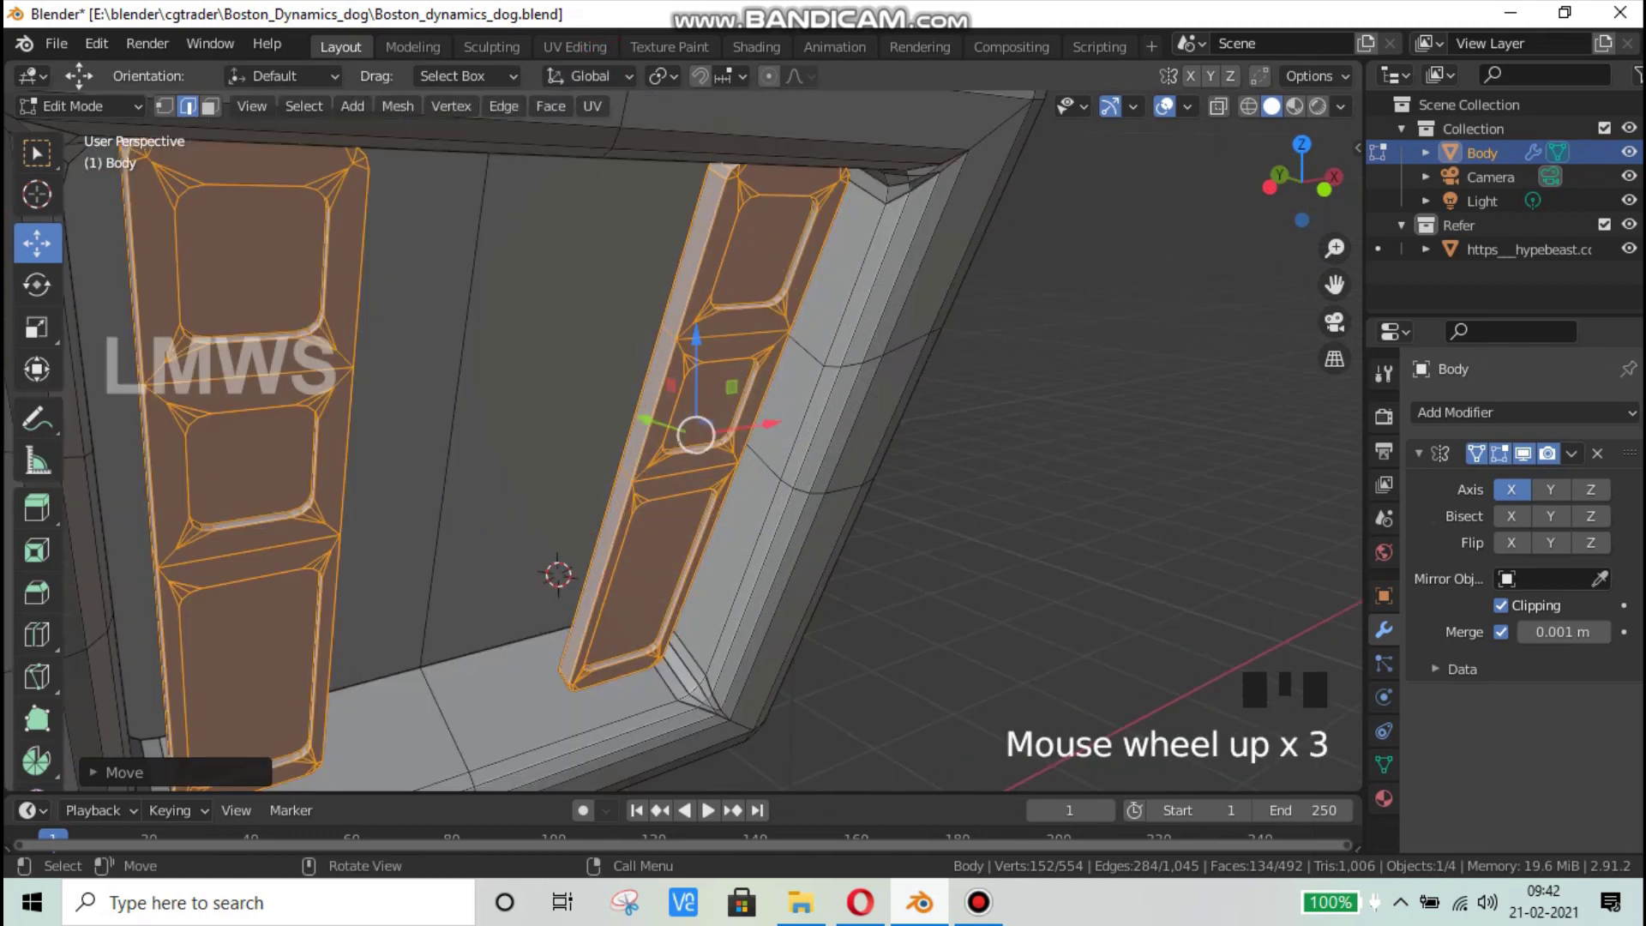
key("r")
key("z")
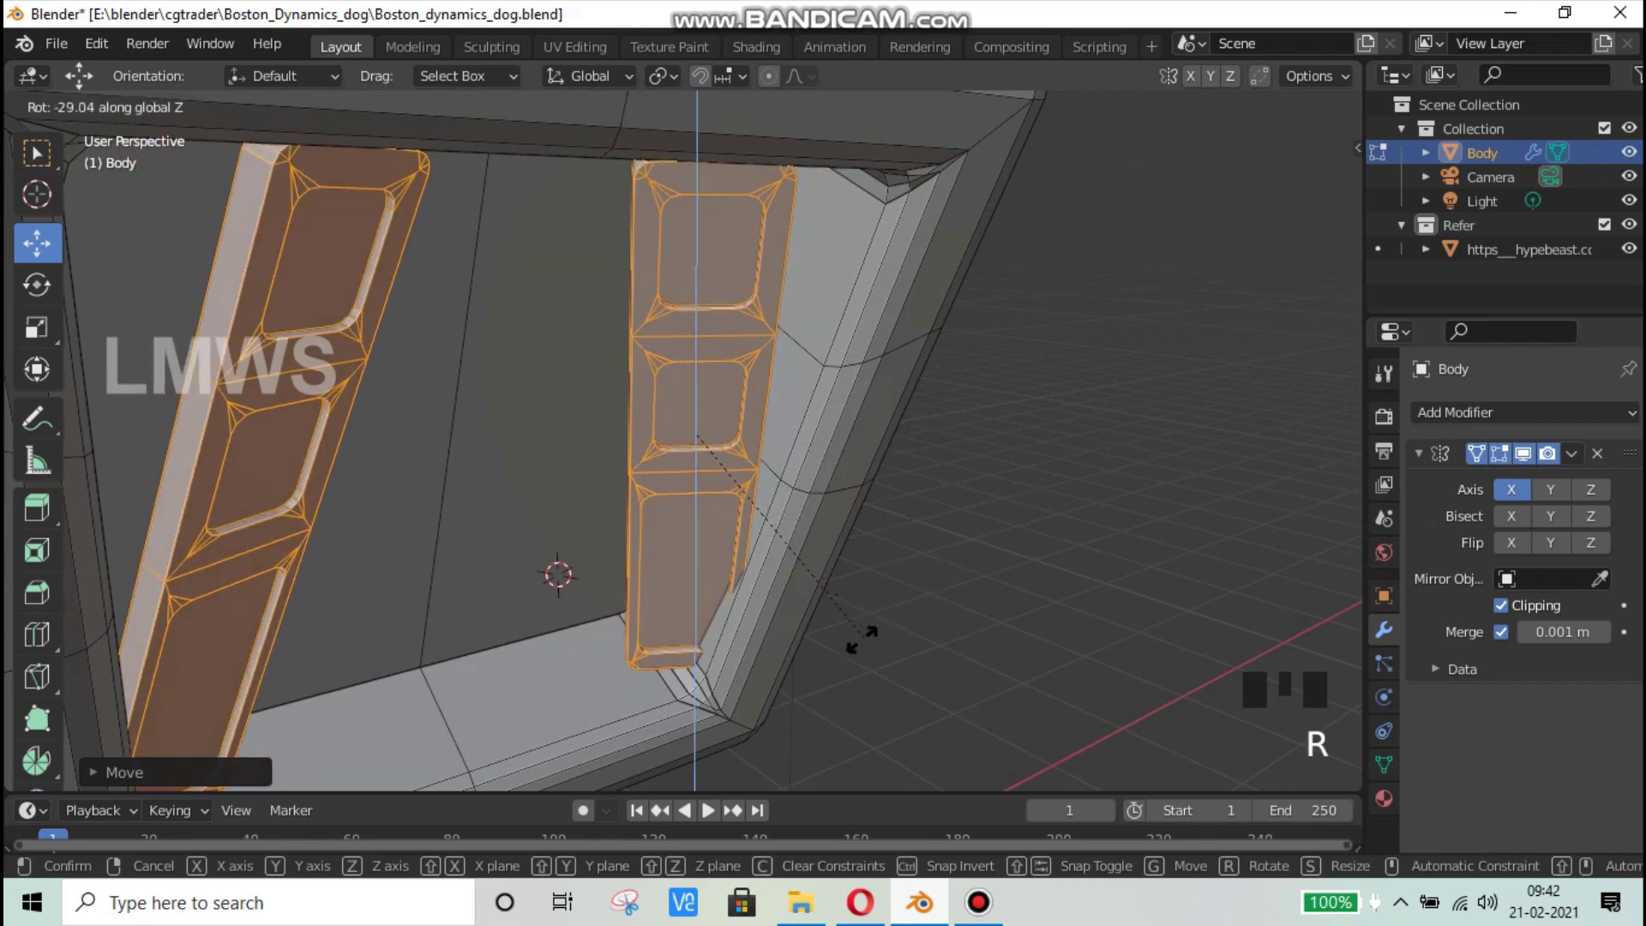
left_click(861, 639)
key("r")
key("y")
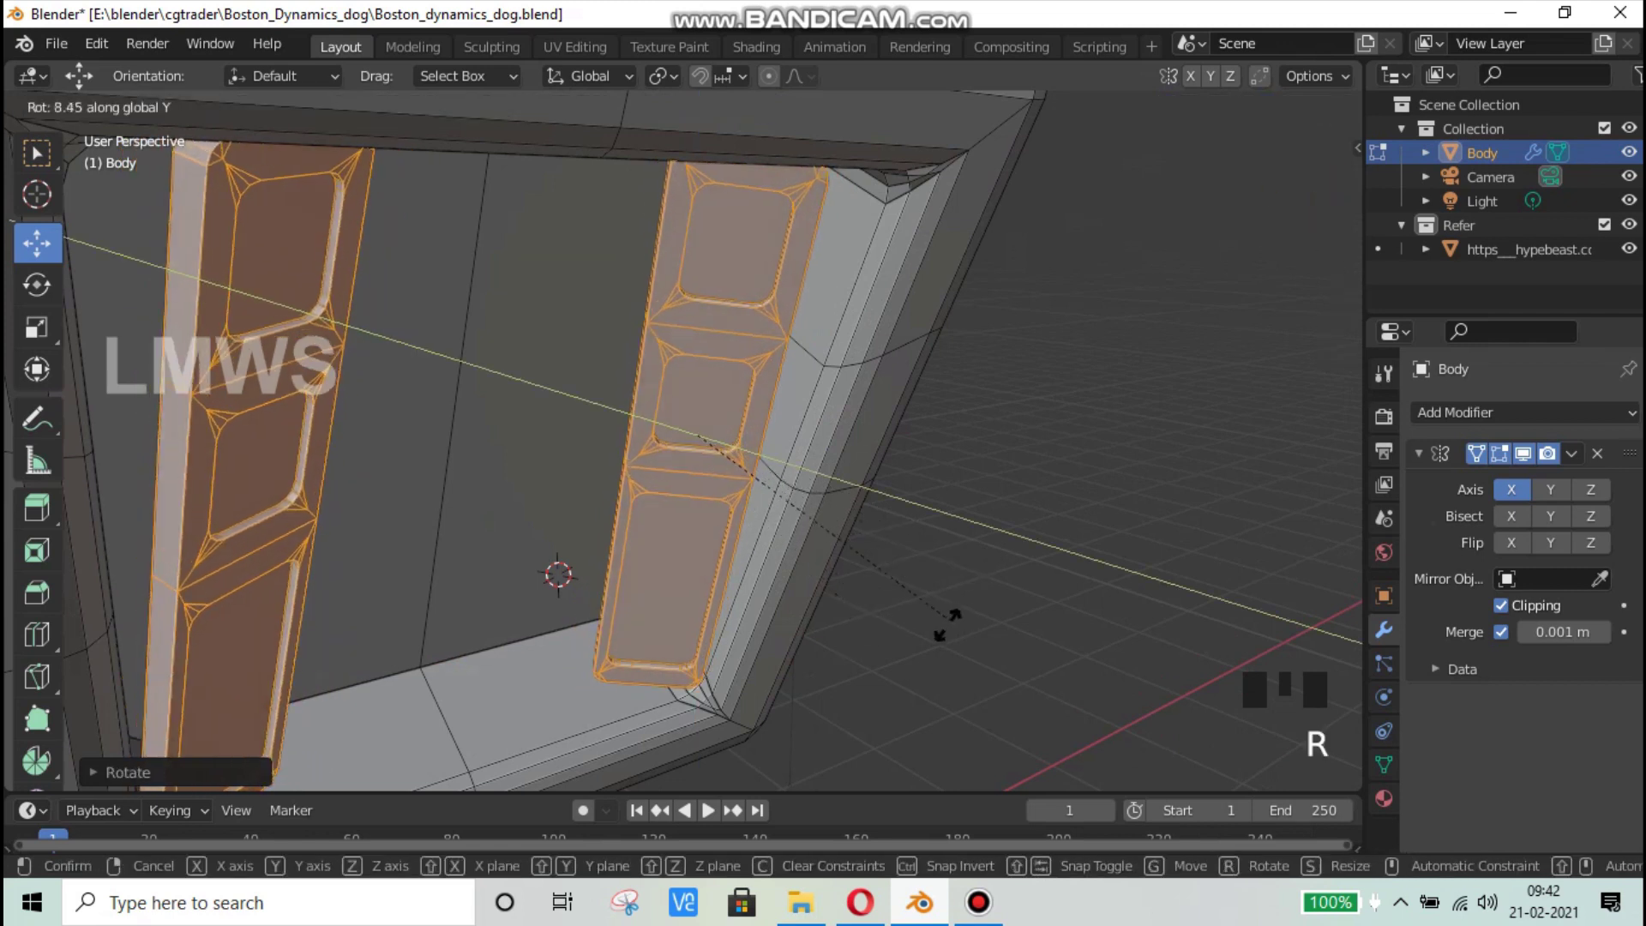
left_click(930, 638)
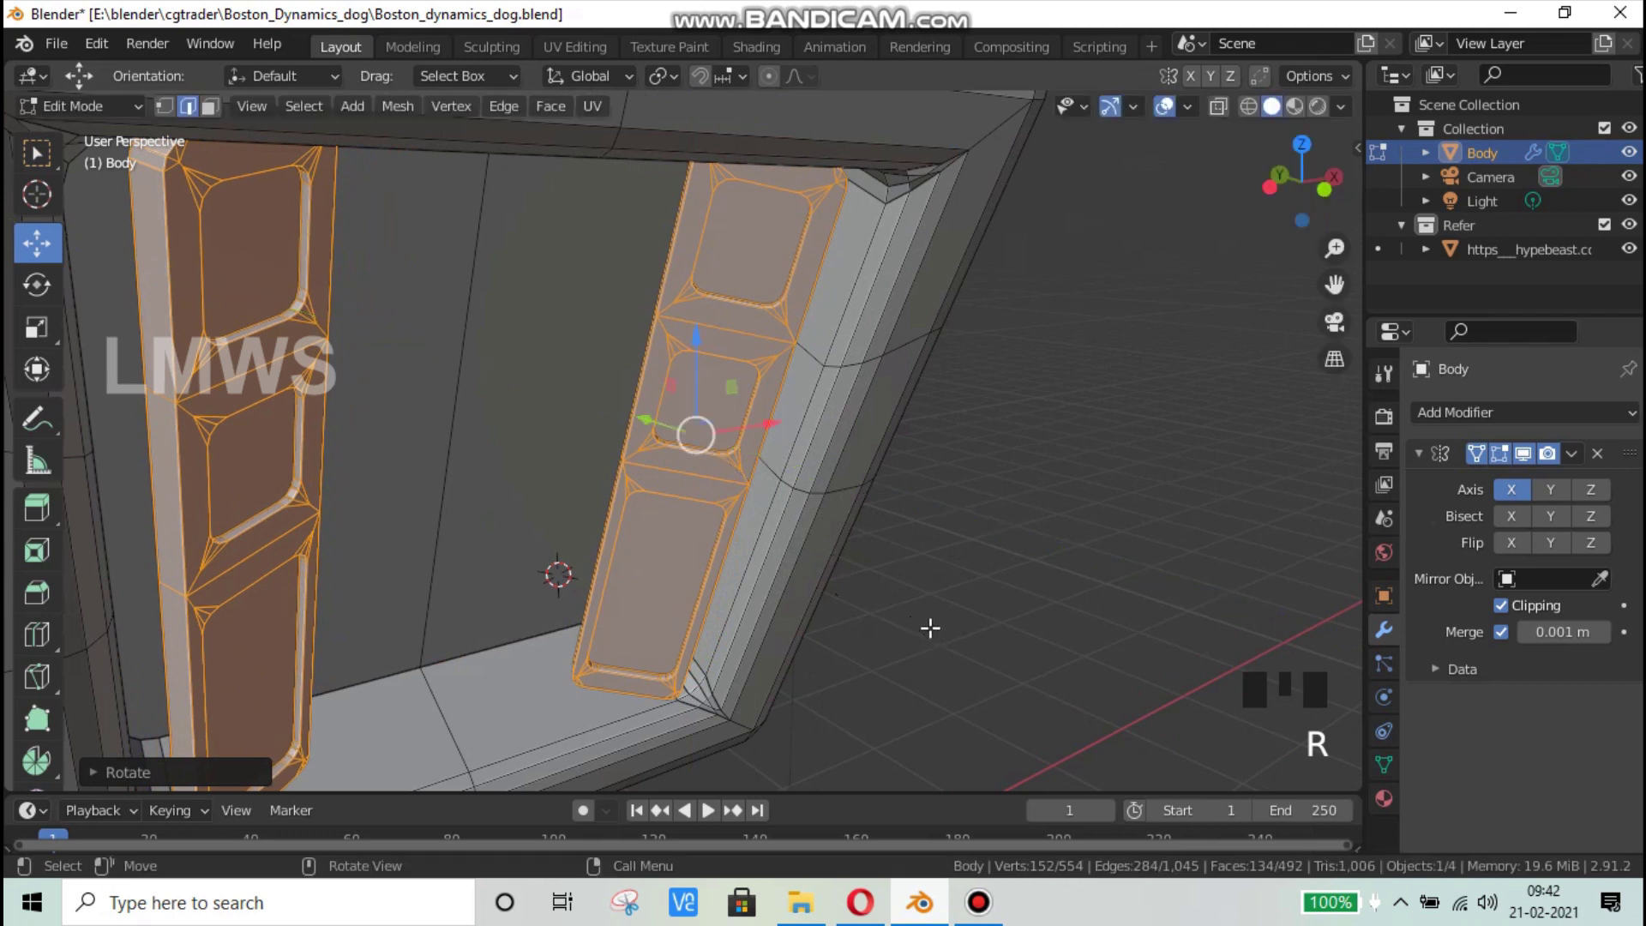
Step: Save the robot dog's blend file
scroll(783, 588, "down", 3)
middle_click_drag(783, 588, 742, 477)
scroll(760, 547, "down", 4)
scroll(761, 547, "down", 3)
key("ctrl+s")
scroll(743, 477, "up", 2)
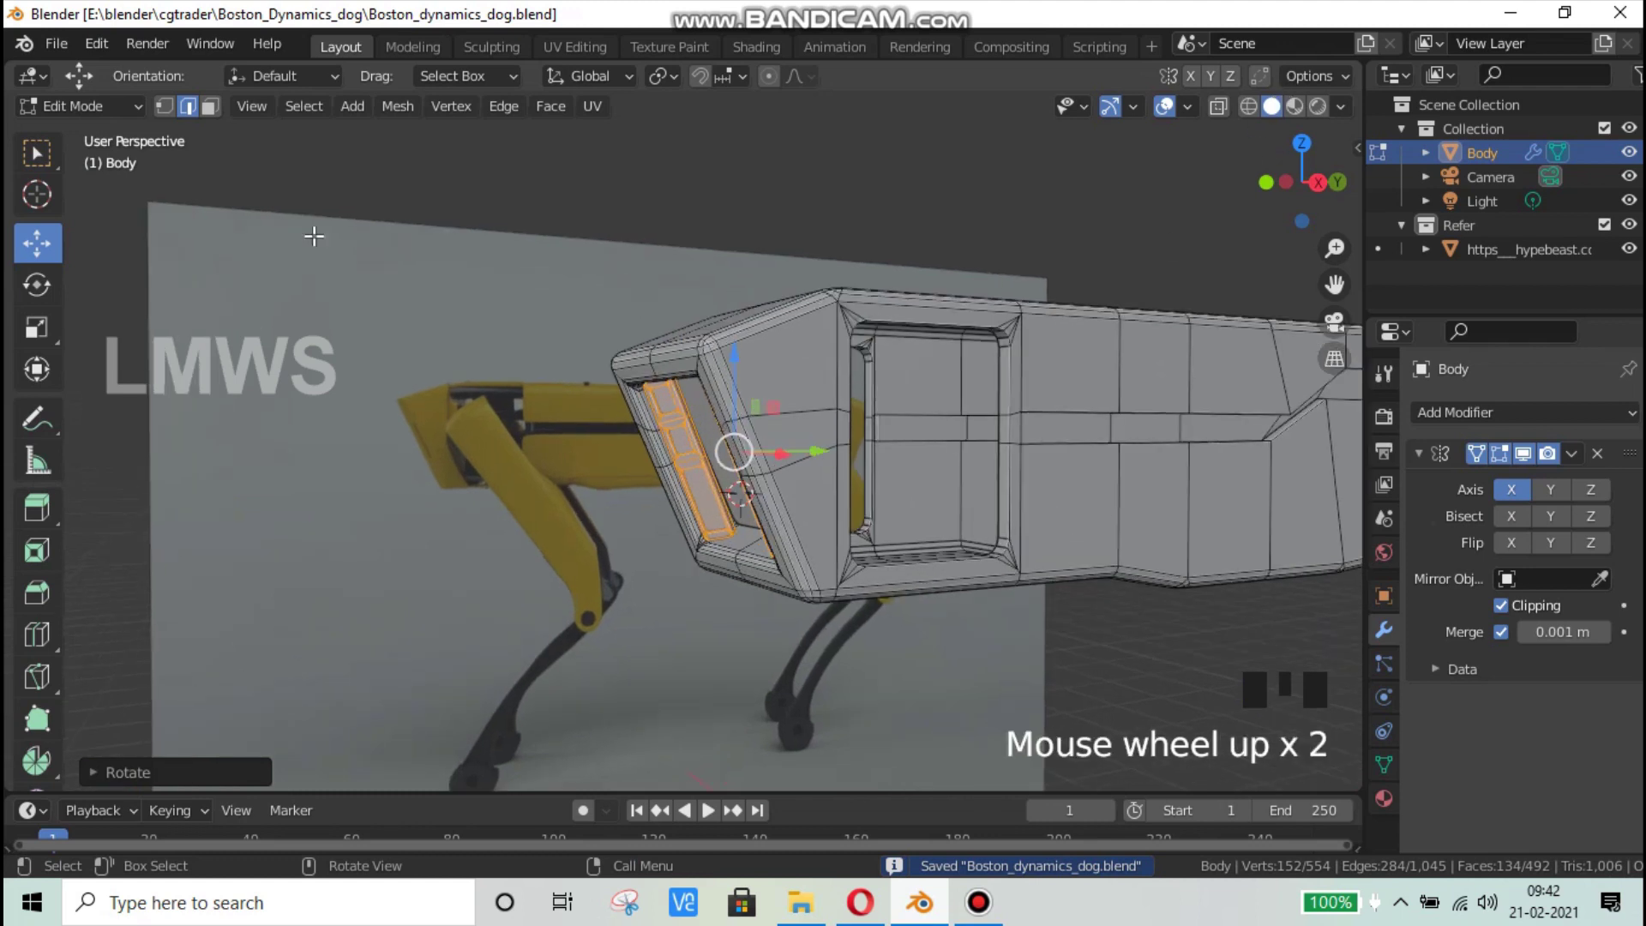
Step: Deselect everything, switch the body to Object Mode and save the file again
key("alt+a")
left_click(99, 107)
left_click(86, 131)
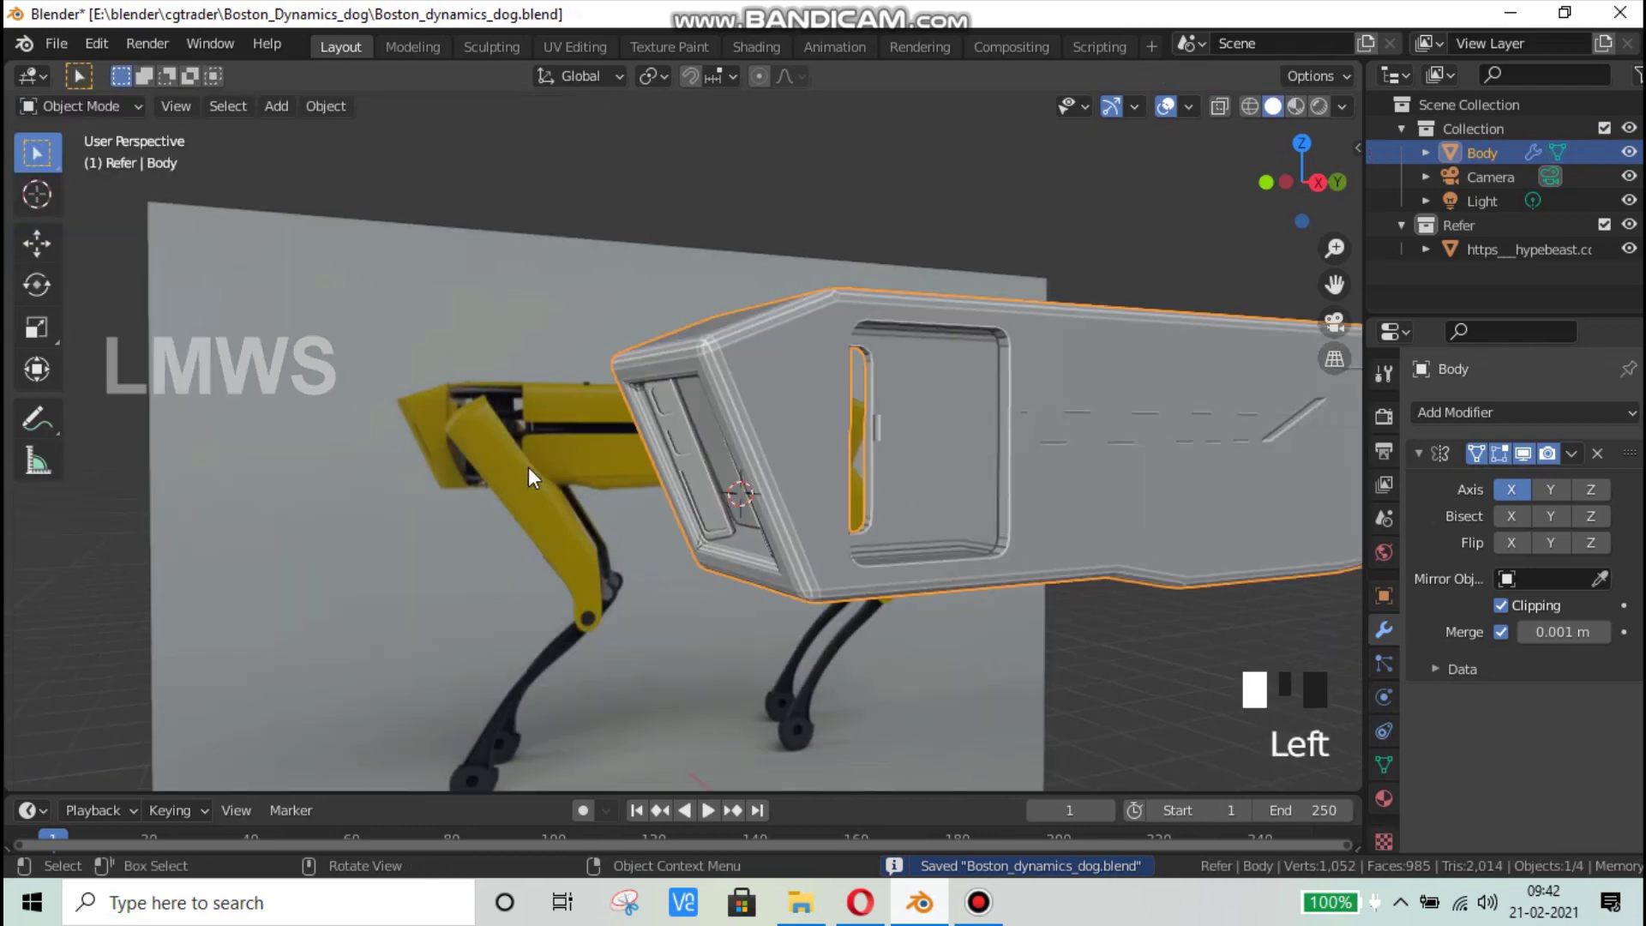
middle_click_drag(528, 467, 772, 695)
key("ctrl+s")
scroll(691, 511, "up", 4)
scroll(727, 493, "down", 5)
Step: Compare the body's front with the reference photo in Opera, and return to Blender to examine the side and front
left_click(870, 905)
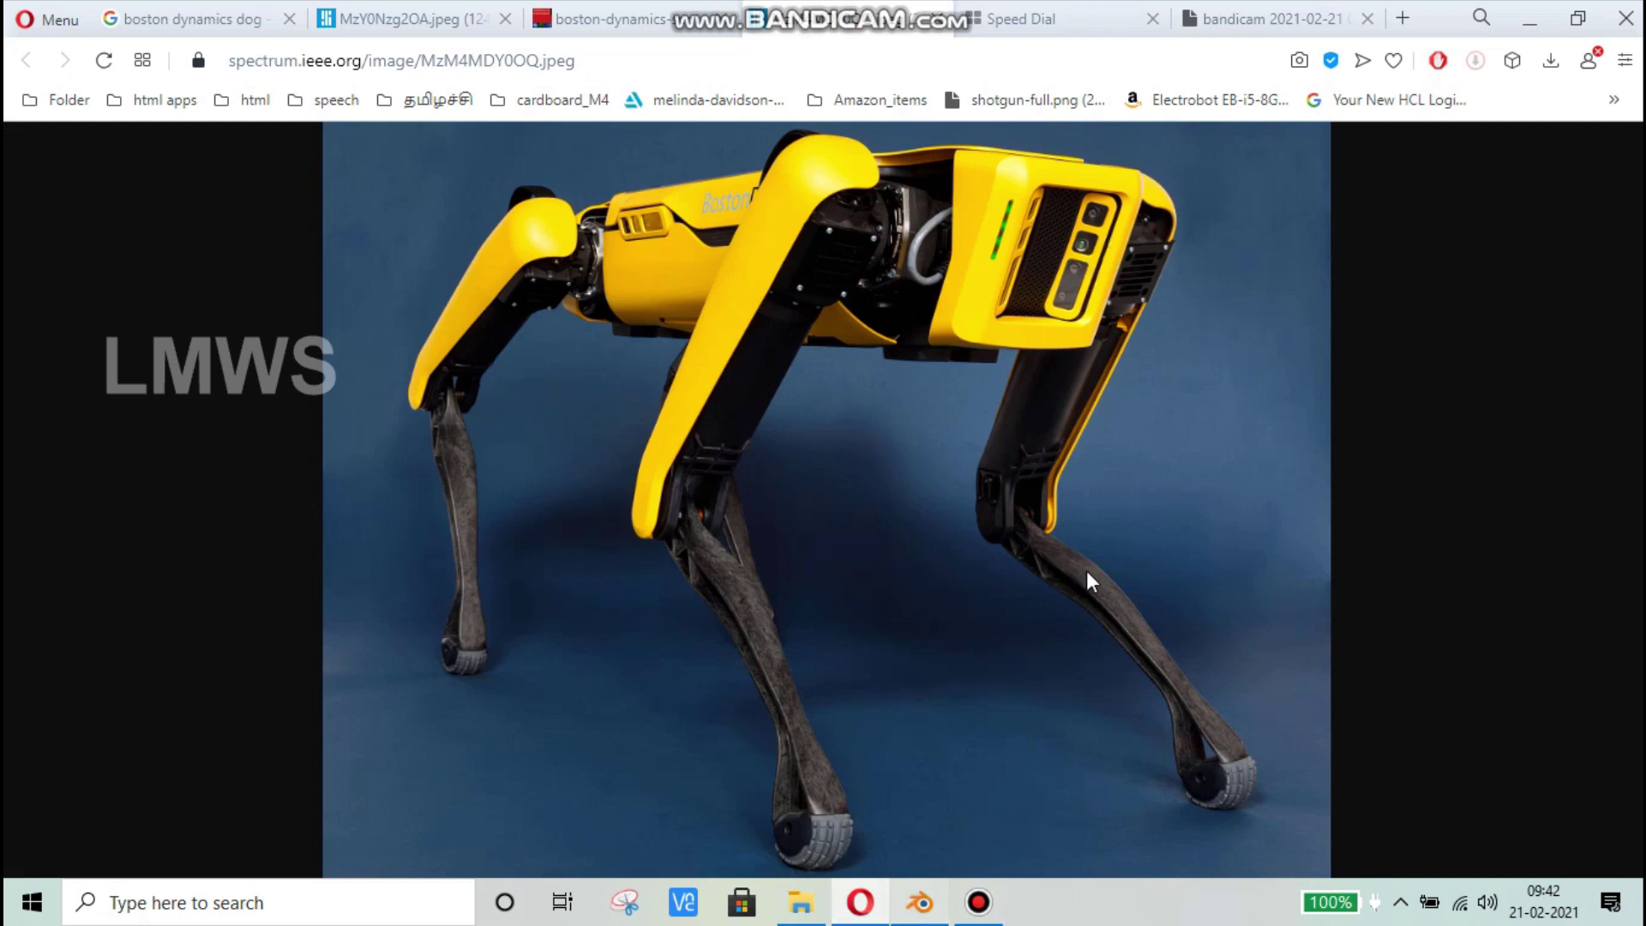
left_click(920, 902)
middle_click_drag(1053, 300, 895, 578)
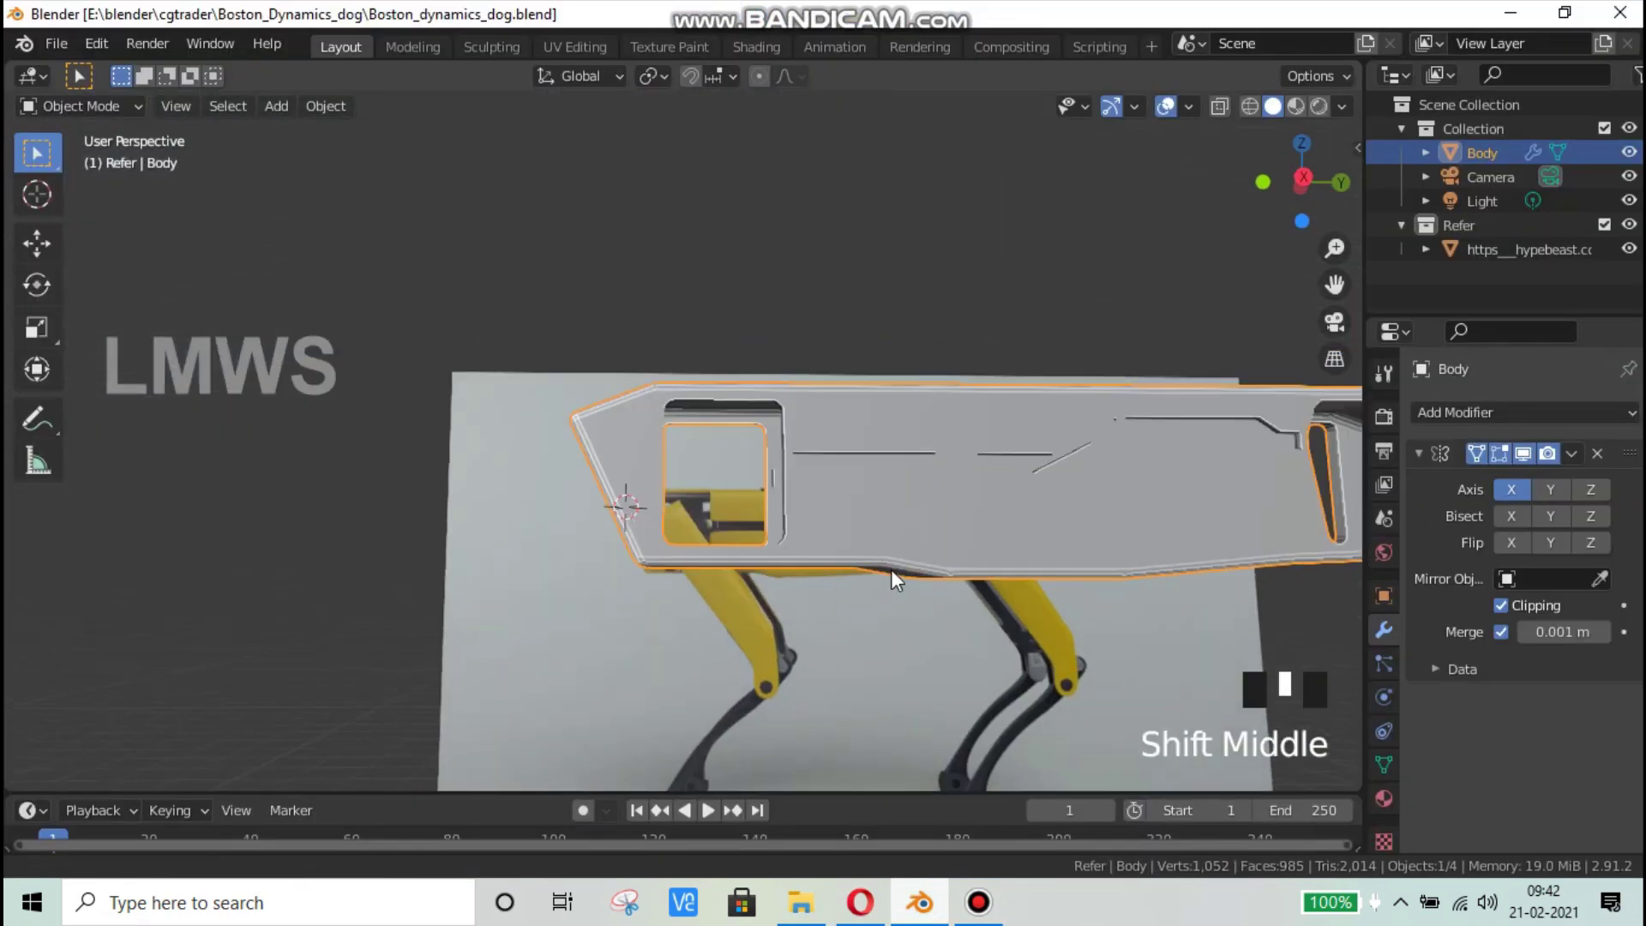
scroll(879, 561, "up", 2, "shift")
scroll(897, 537, "up", 1)
scroll(647, 600, "down", 2)
middle_click_drag(646, 600, 694, 542)
Step: Duplicate the whole linked sensor bar in Edit Mode and place the copy outside the body along the X axis
key("Tab")
scroll(641, 598, "up", 2)
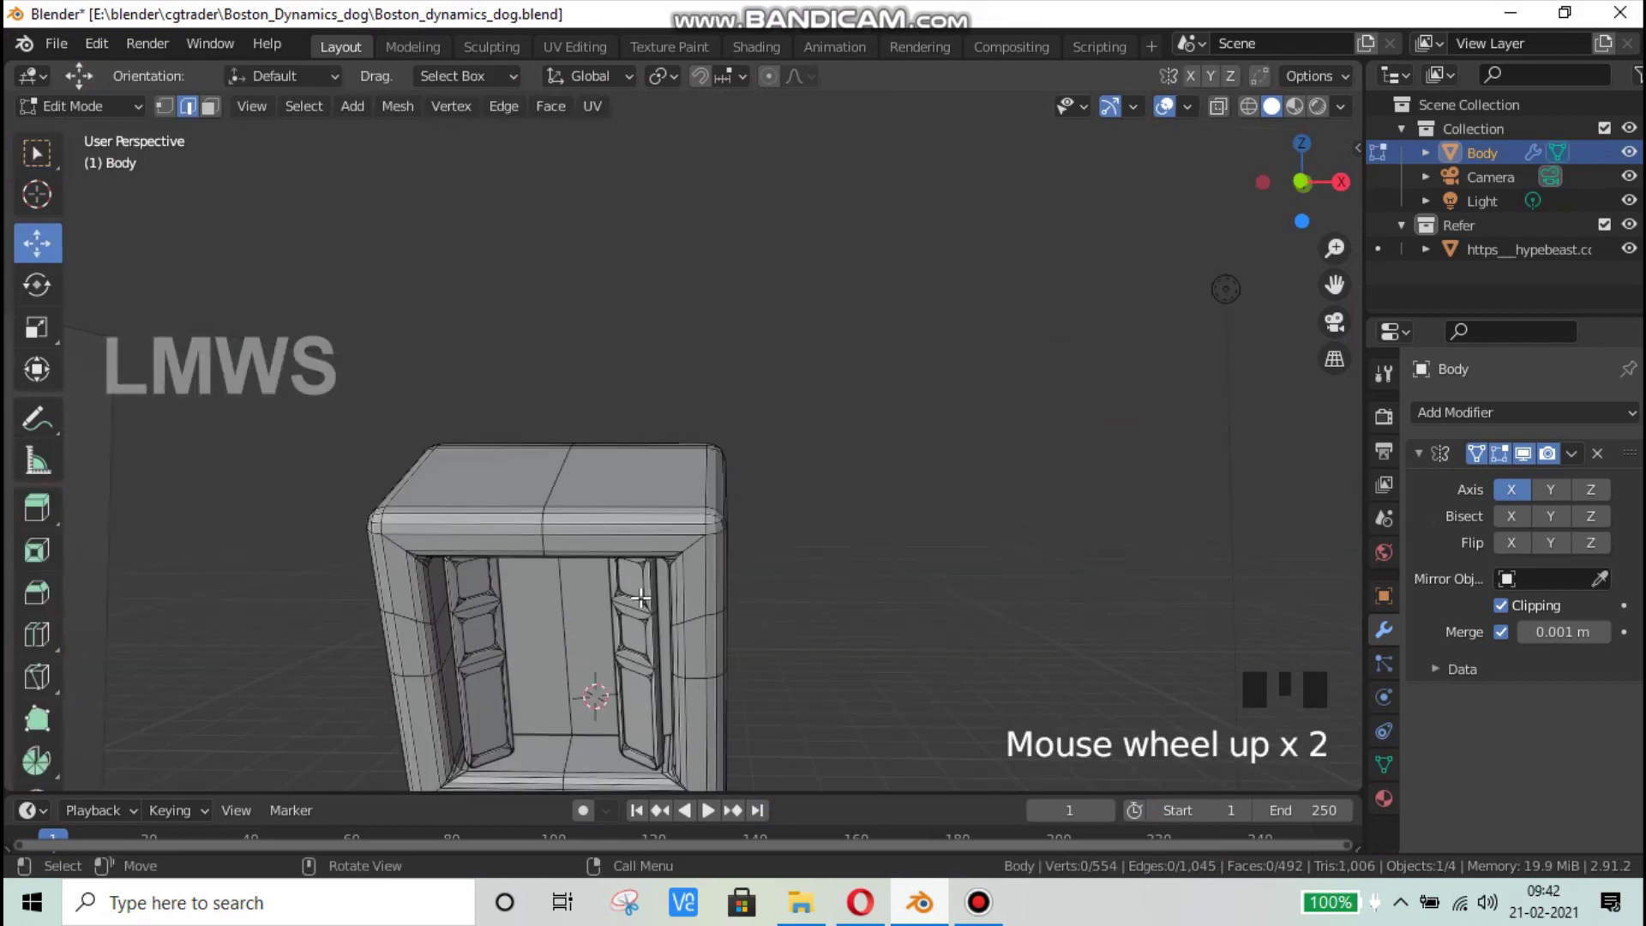
key("l")
key("shift+d")
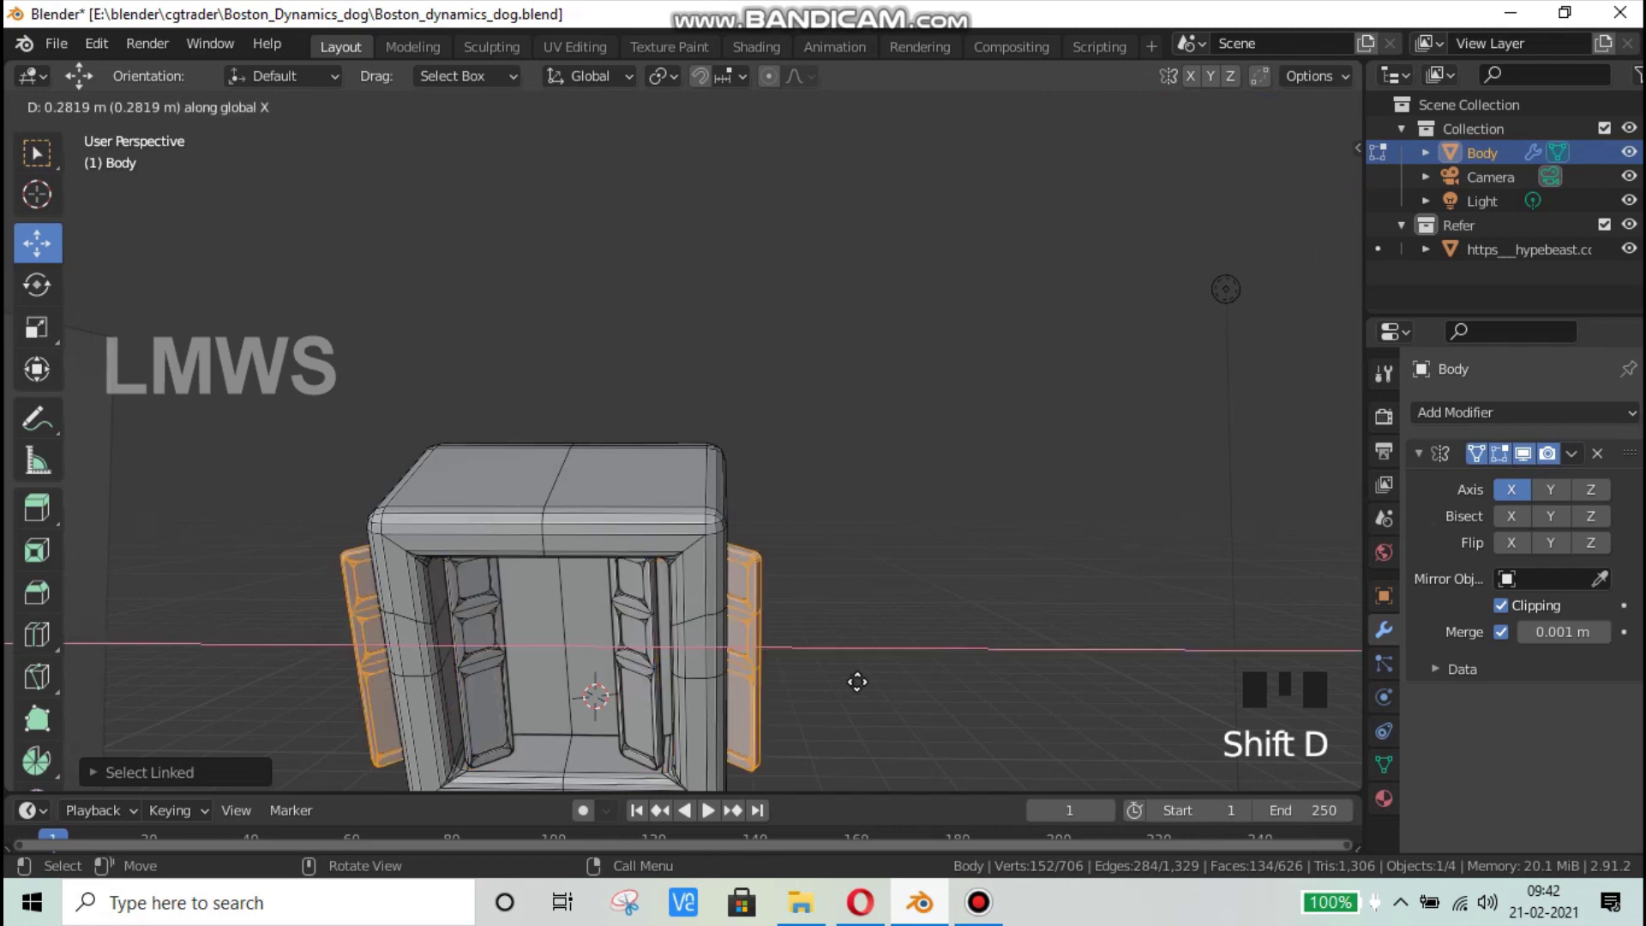
left_click(1026, 651)
Step: Rotate the duplicated bar around the global Z axis and tilt it around the global Y axis to face forward
middle_click_drag(1042, 742, 990, 647)
key("r")
key("z")
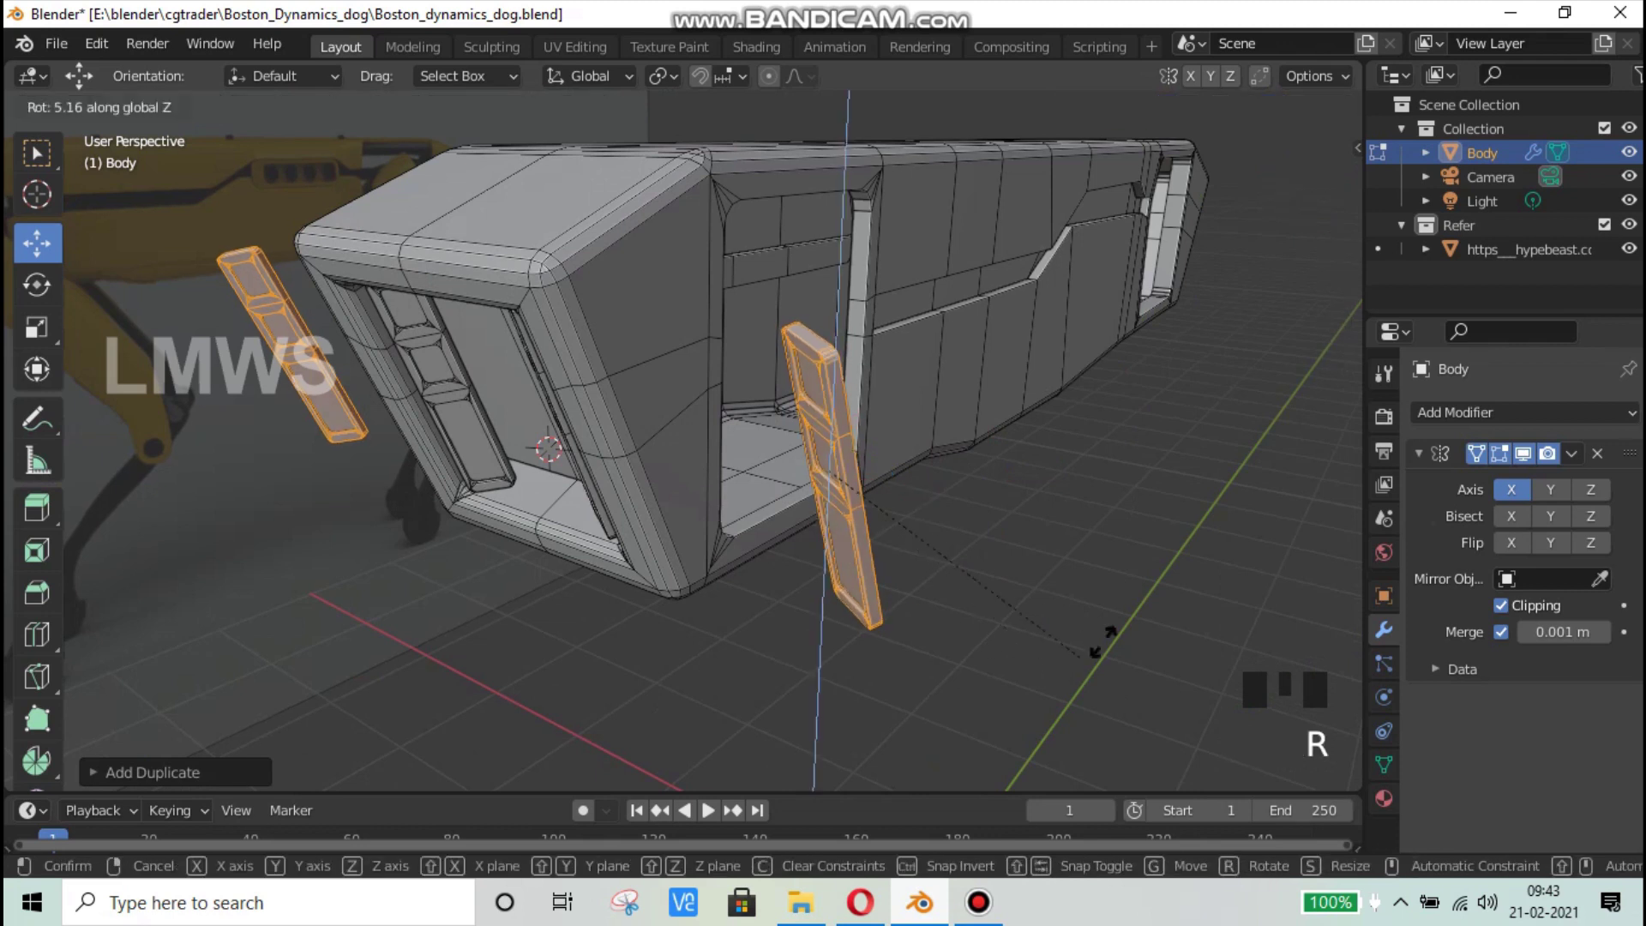
left_click(1250, 512)
key("r")
key("y")
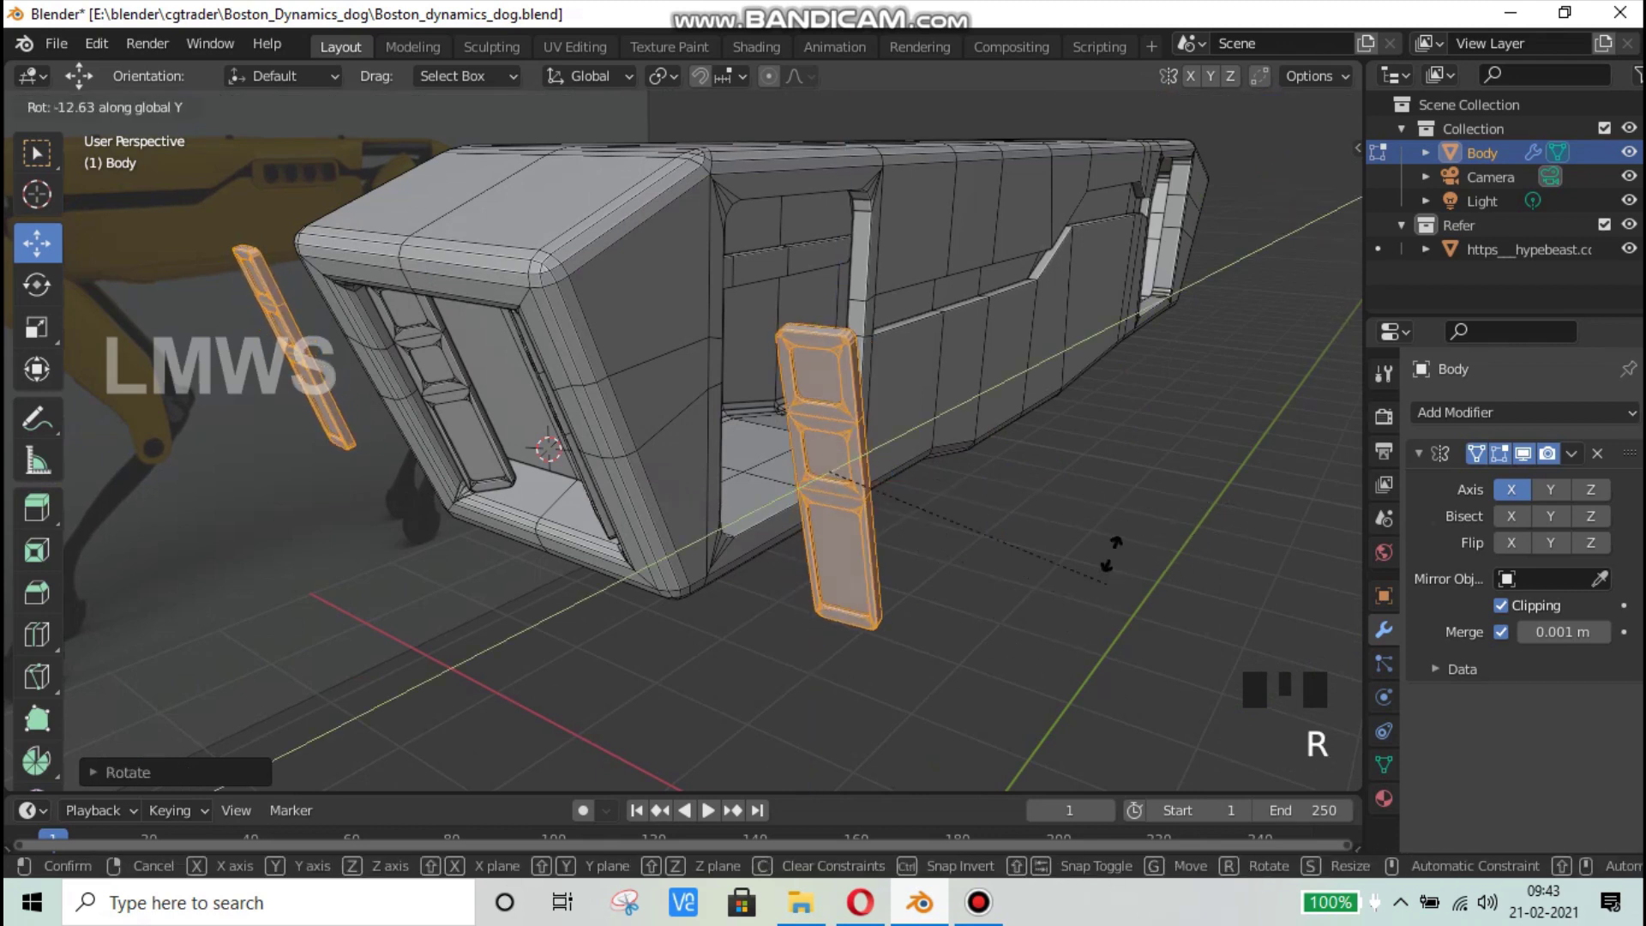
Step: Rotate the duplicated bar 90° to lie sideways and fine-tune its tilt toward horizontal
type("r")
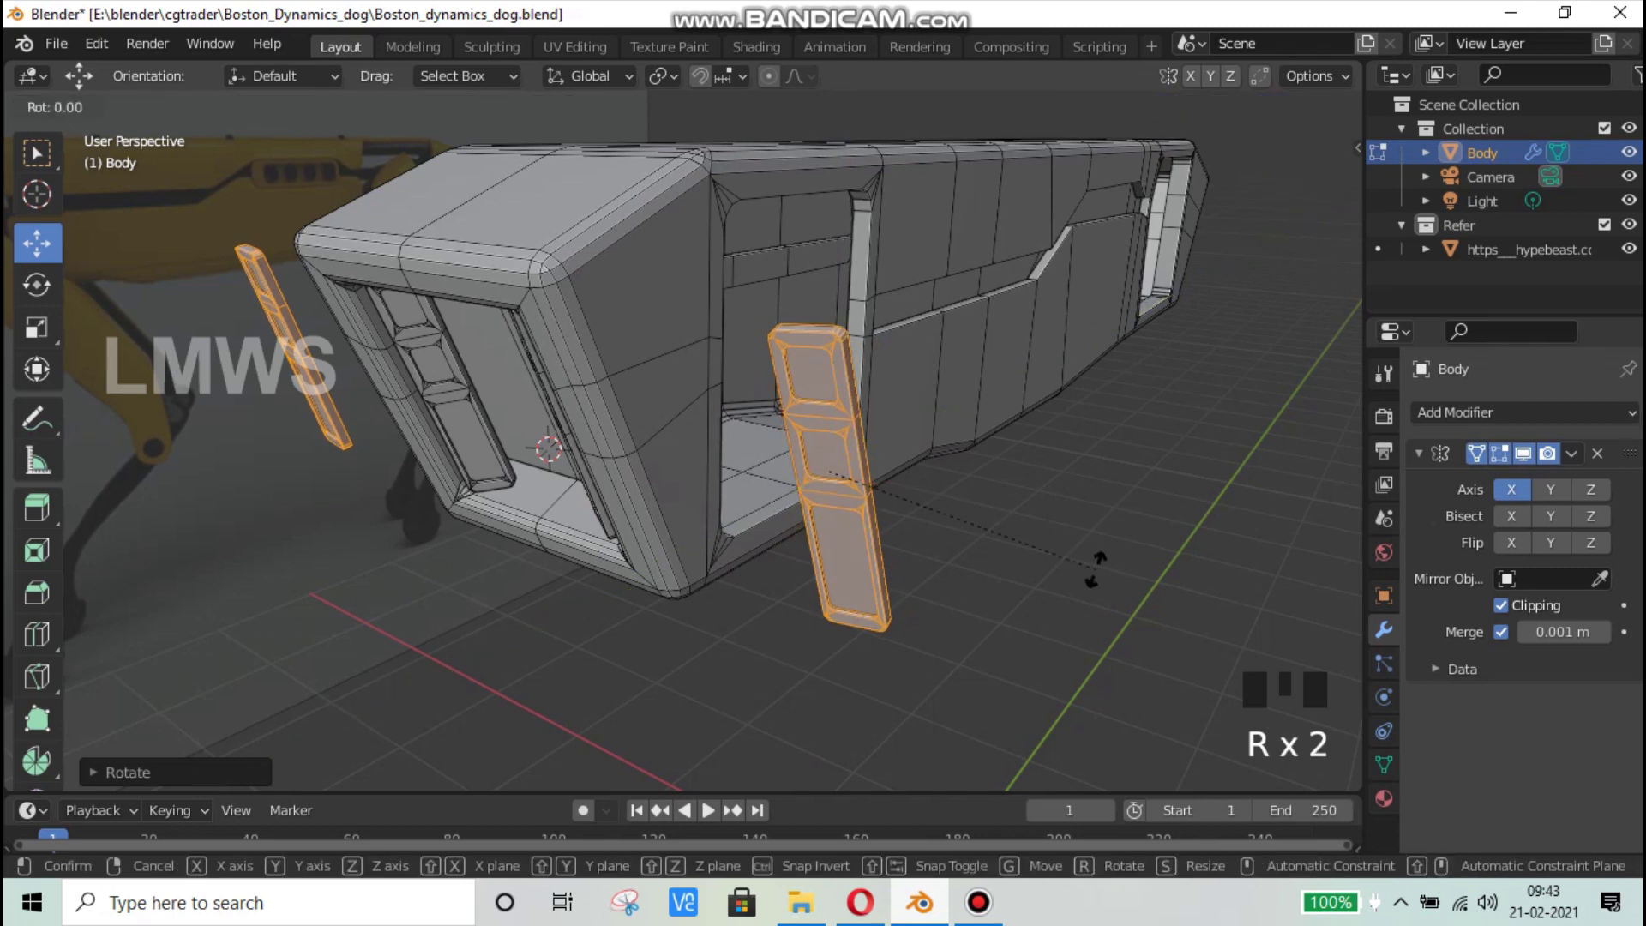
type("90")
left_click(1097, 570)
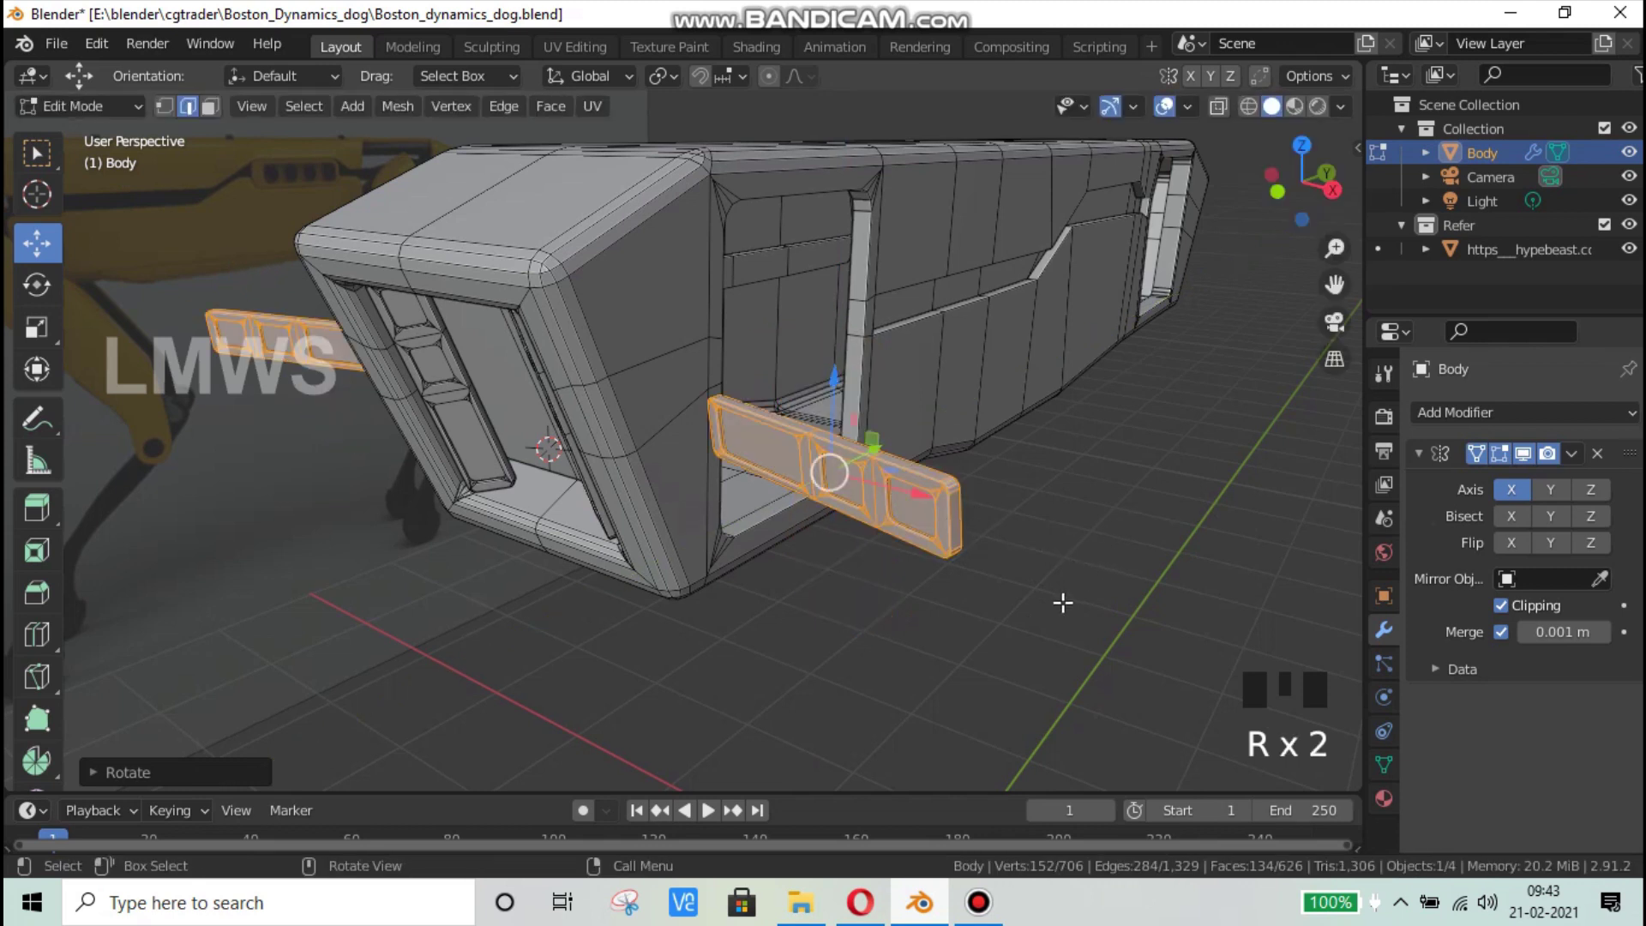
key("r")
left_click(1135, 555)
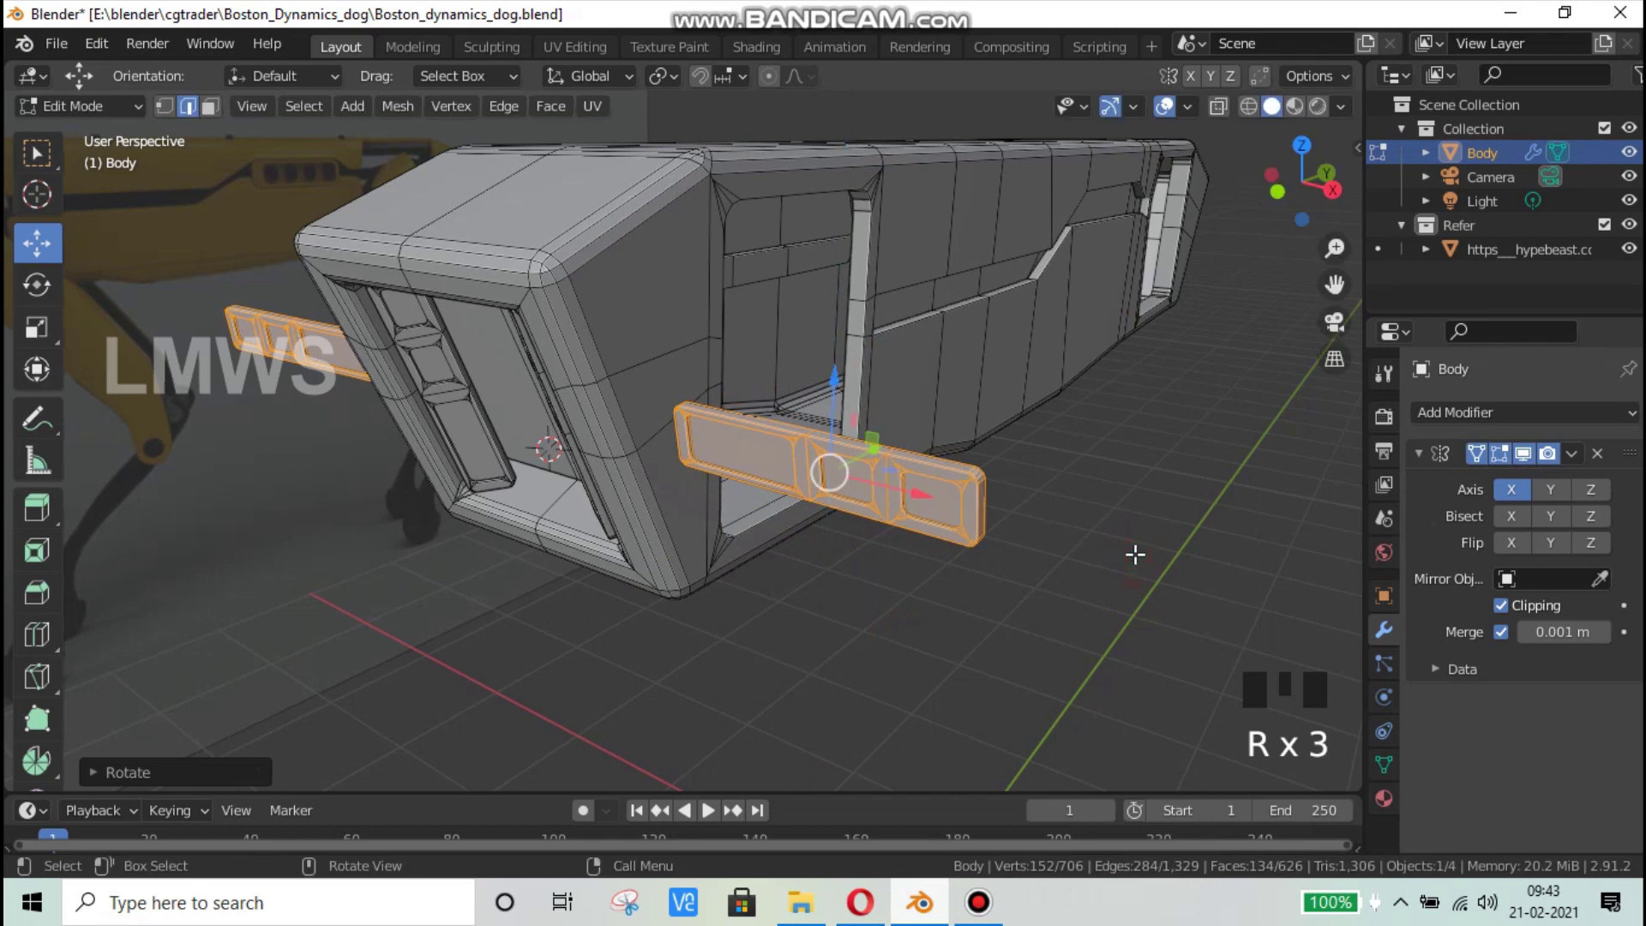
Step: Rotate the duplicated bar about 4.39° around the global Z axis to square it up in the right view
key("KP_3")
scroll(1135, 555, "up", 5)
middle_click_drag(498, 478, 1158, 684, "shift")
scroll(688, 489, "up", 2)
scroll(688, 489, "down", 2)
key("r")
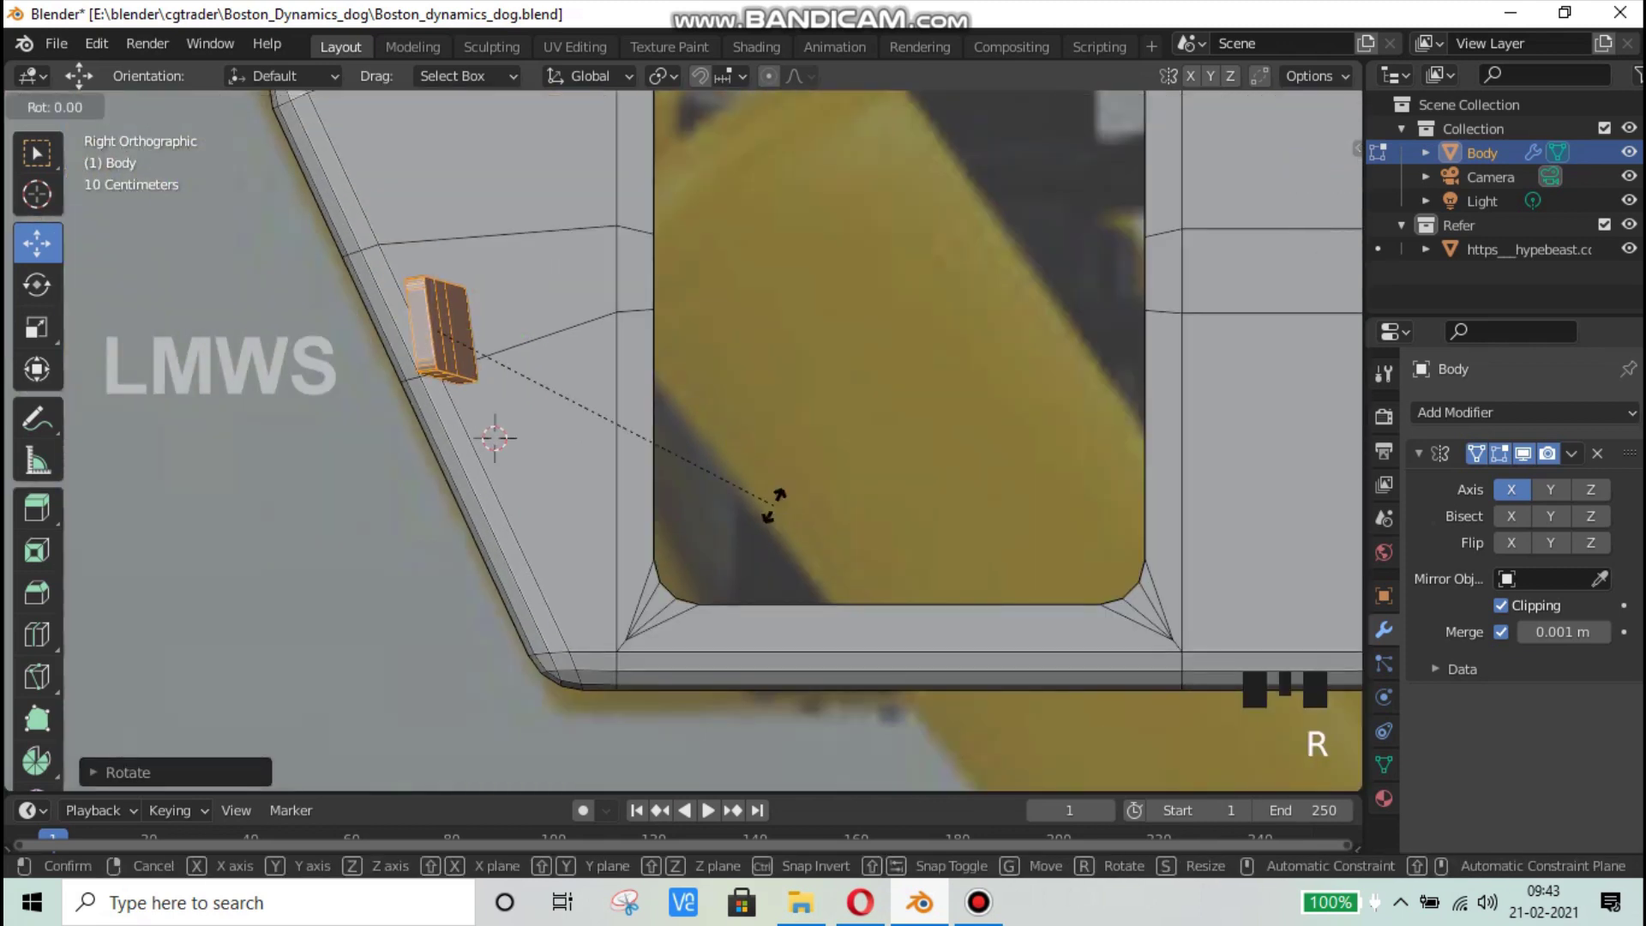
left_click(762, 547)
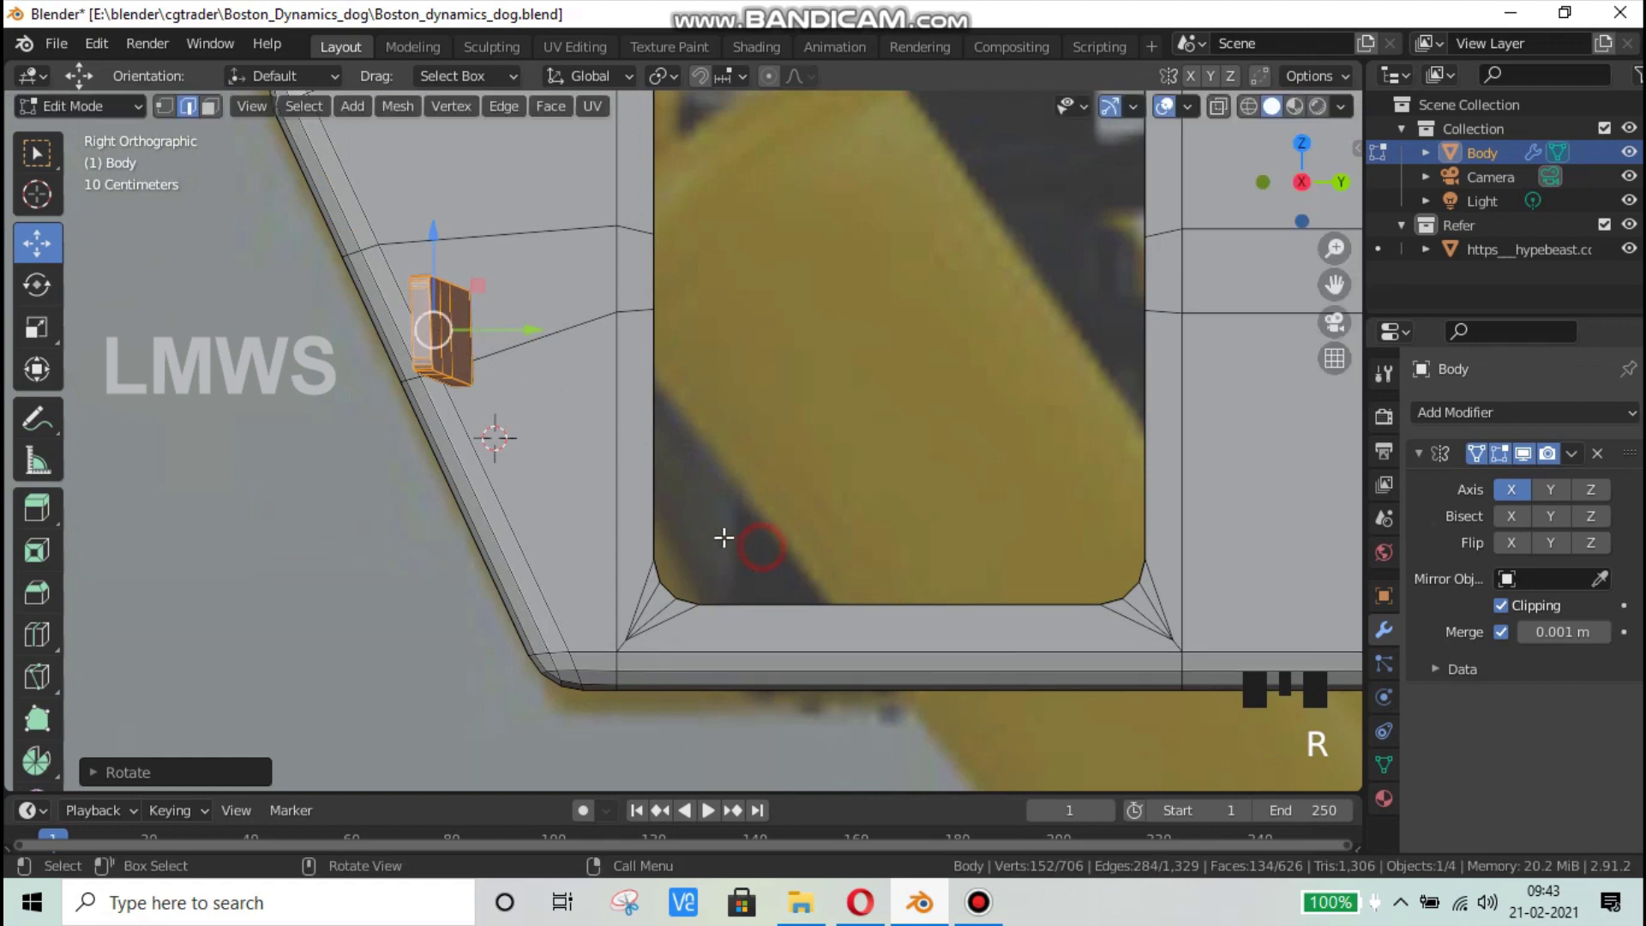
key("r")
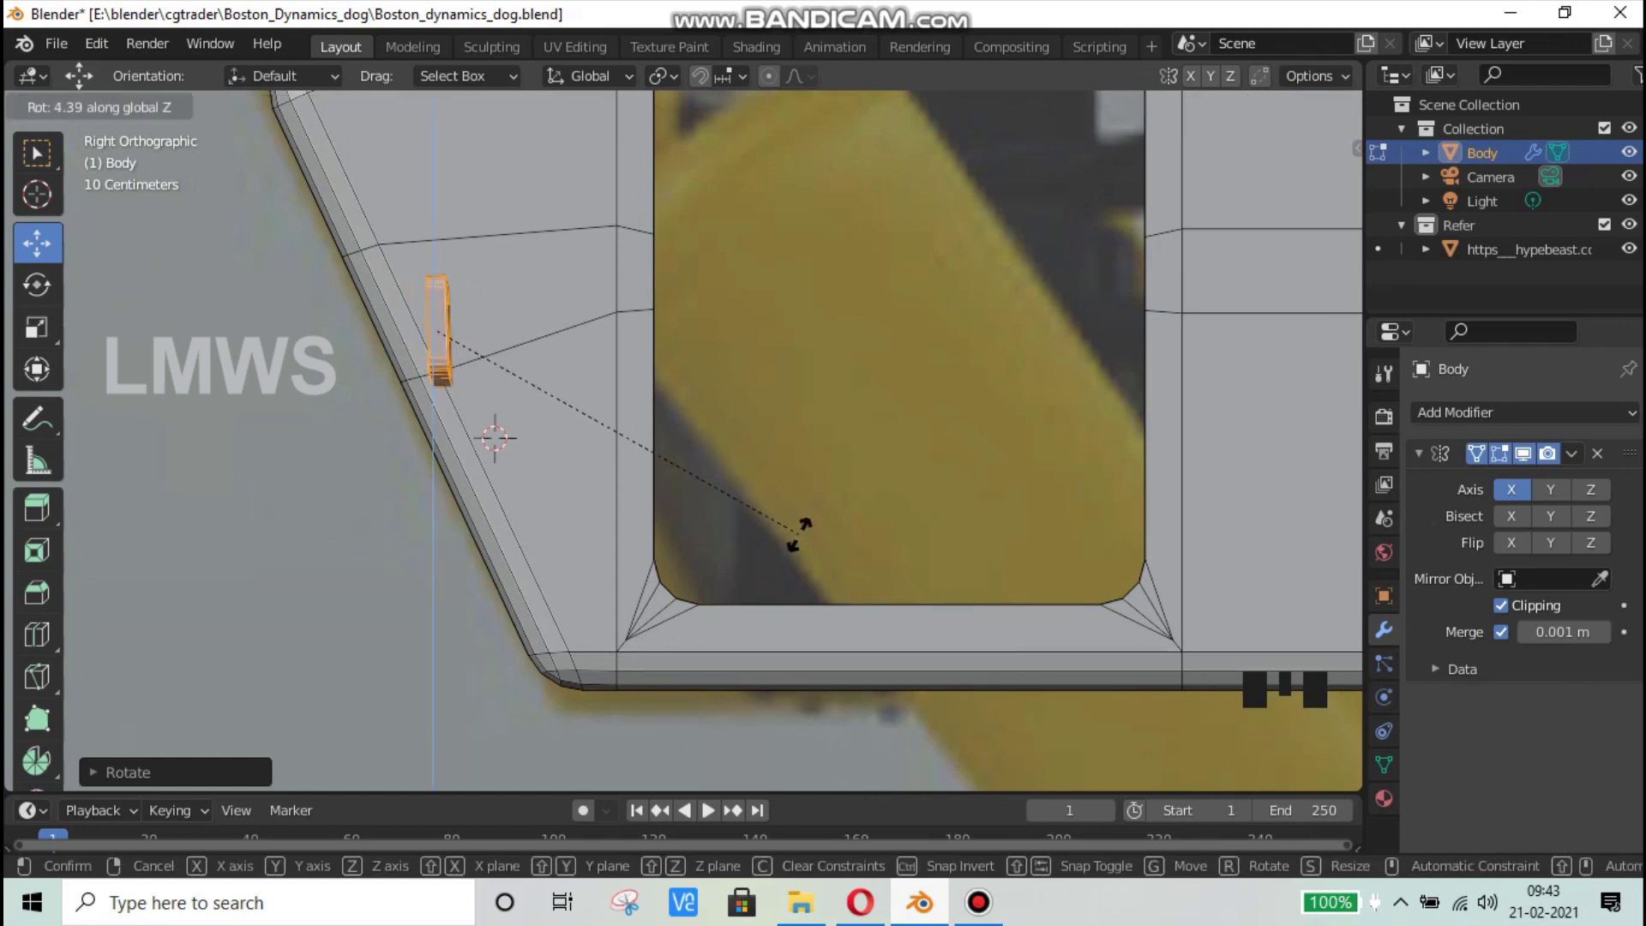
left_click(806, 535)
Step: Rotate the duplicated bar about 1.7° around the global Y axis to level it in the front view
key("KP_1")
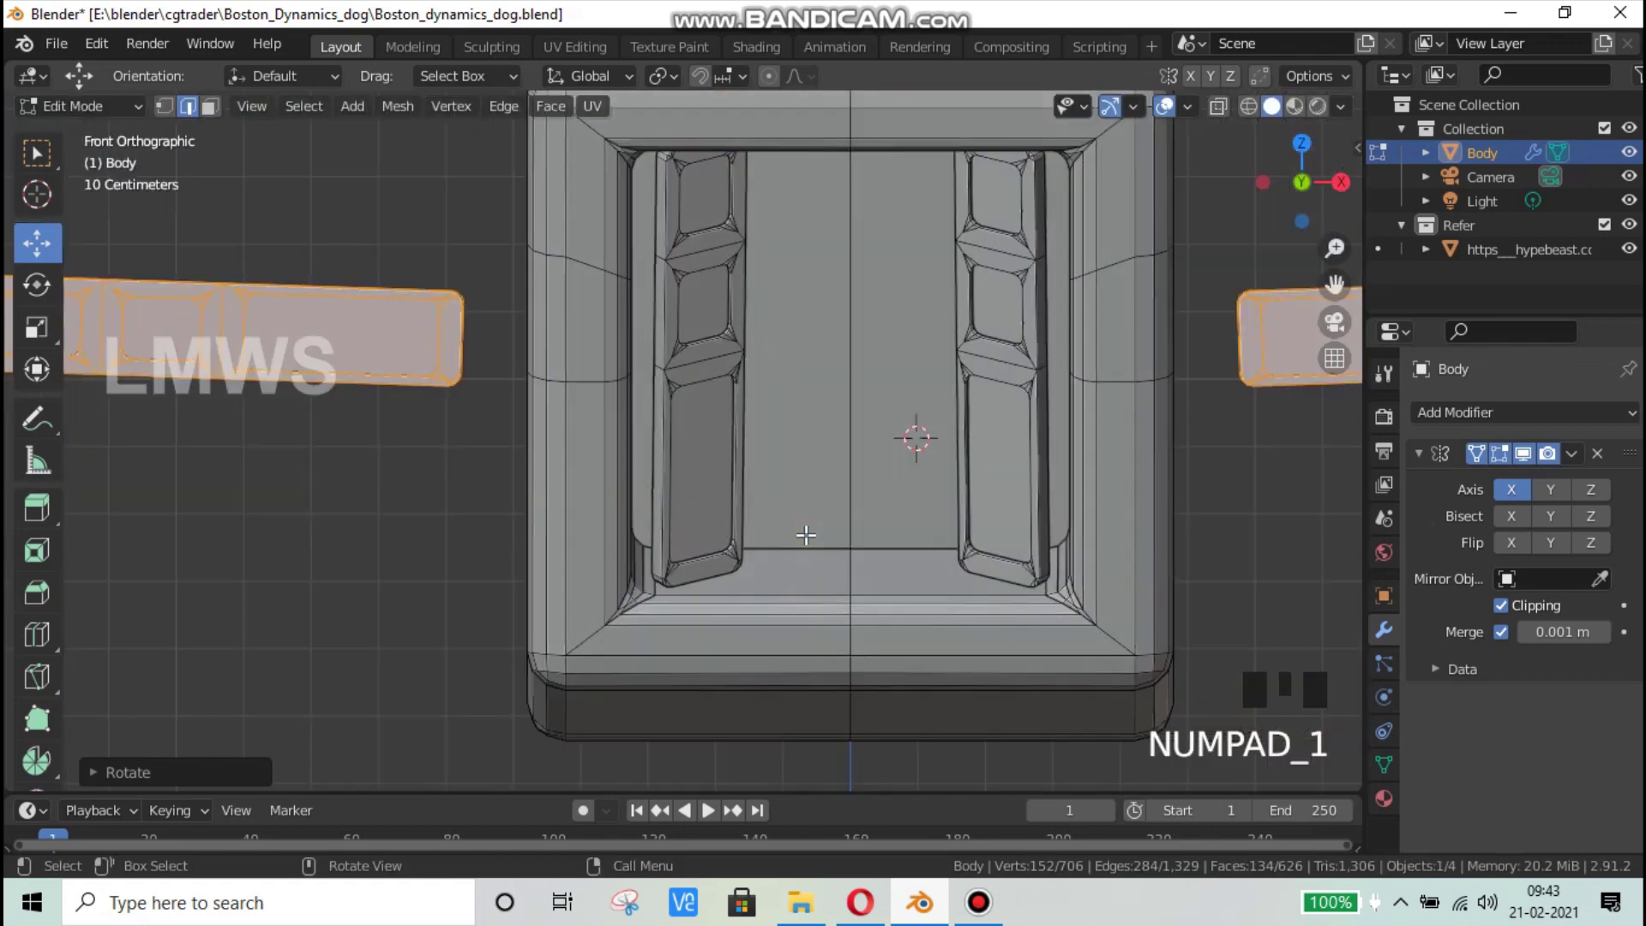
scroll(806, 514, "down", 3)
middle_click_drag(995, 489, 599, 489, "shift")
scroll(758, 548, "up", 5)
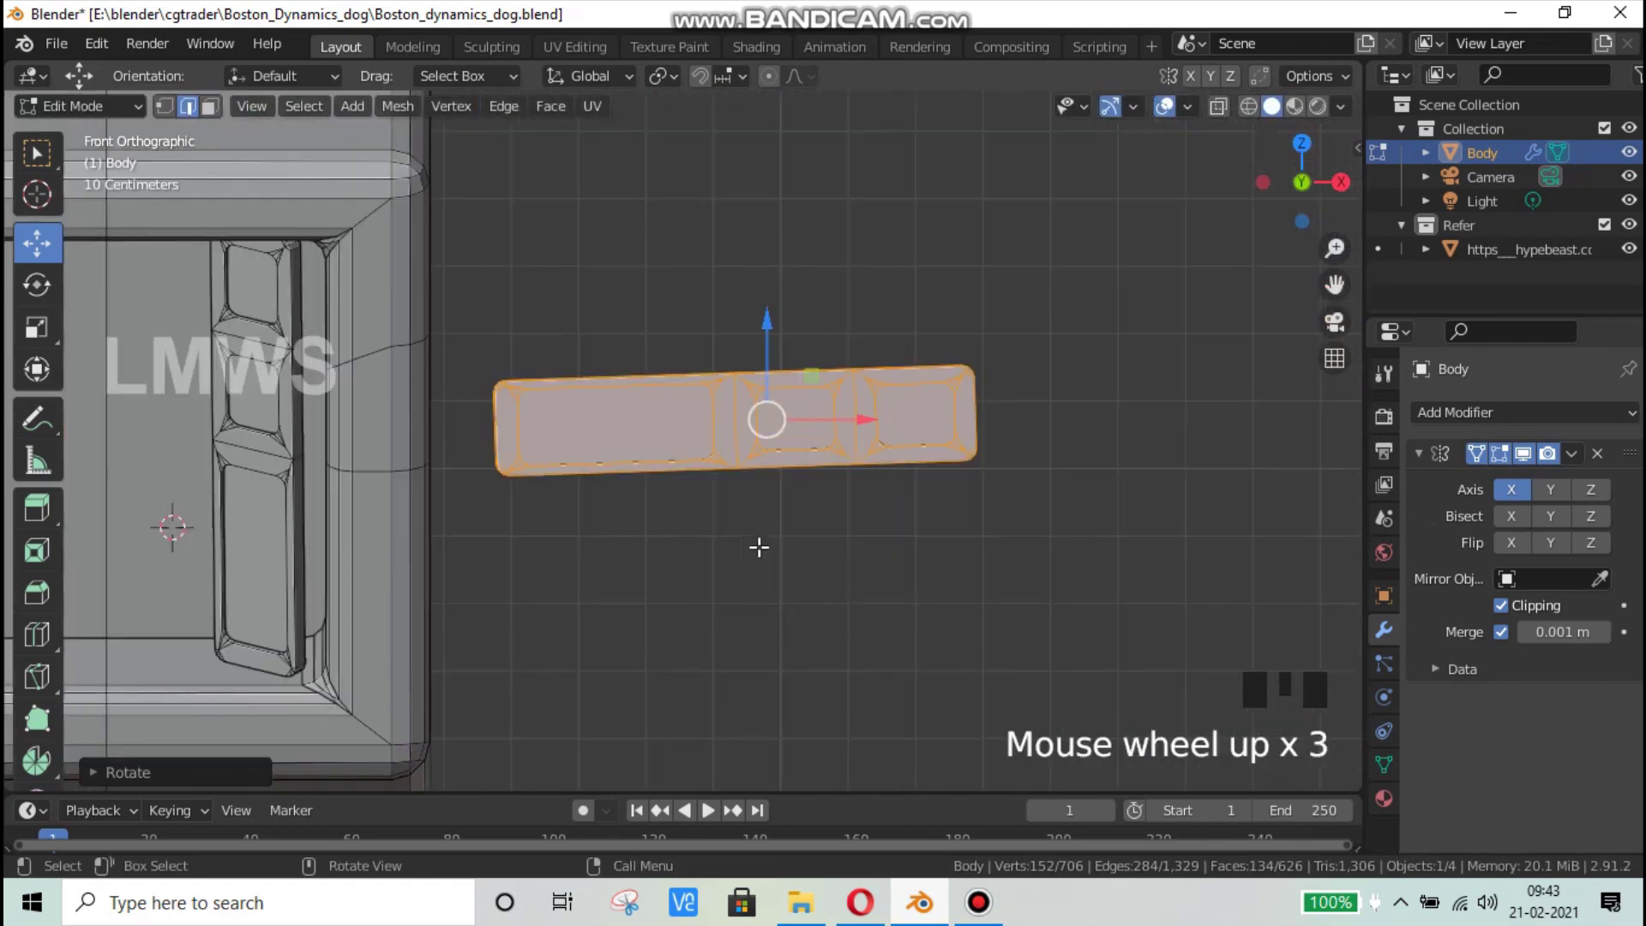
key("r")
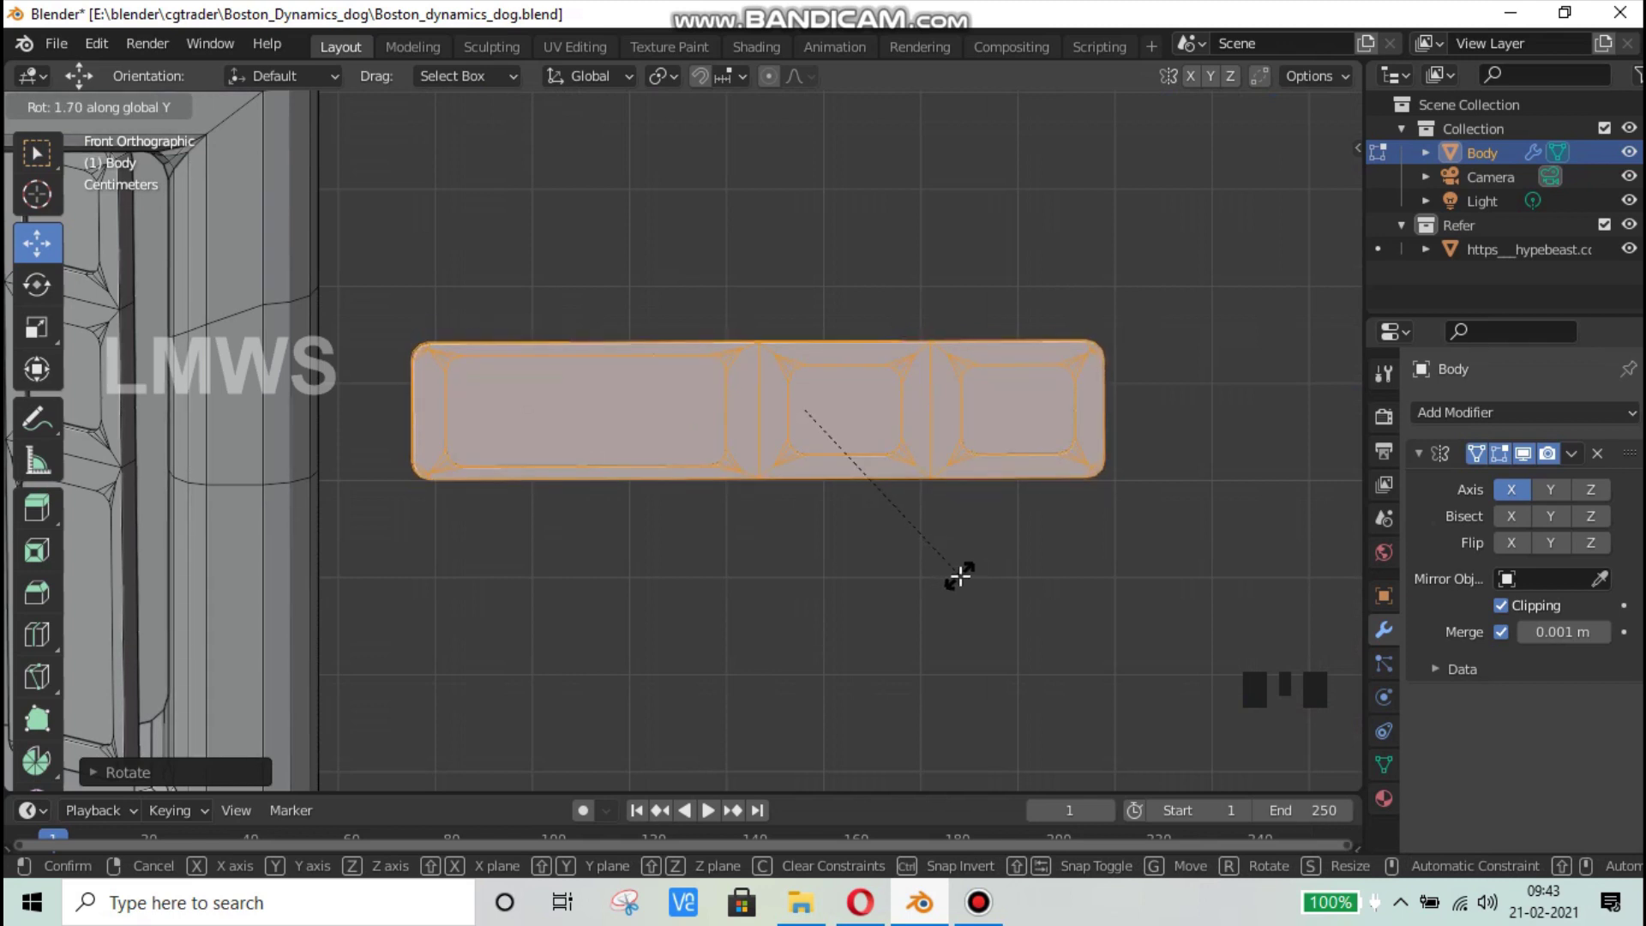
left_click(960, 577)
scroll(967, 557, "down", 3)
middle_click_drag(957, 588, 759, 604)
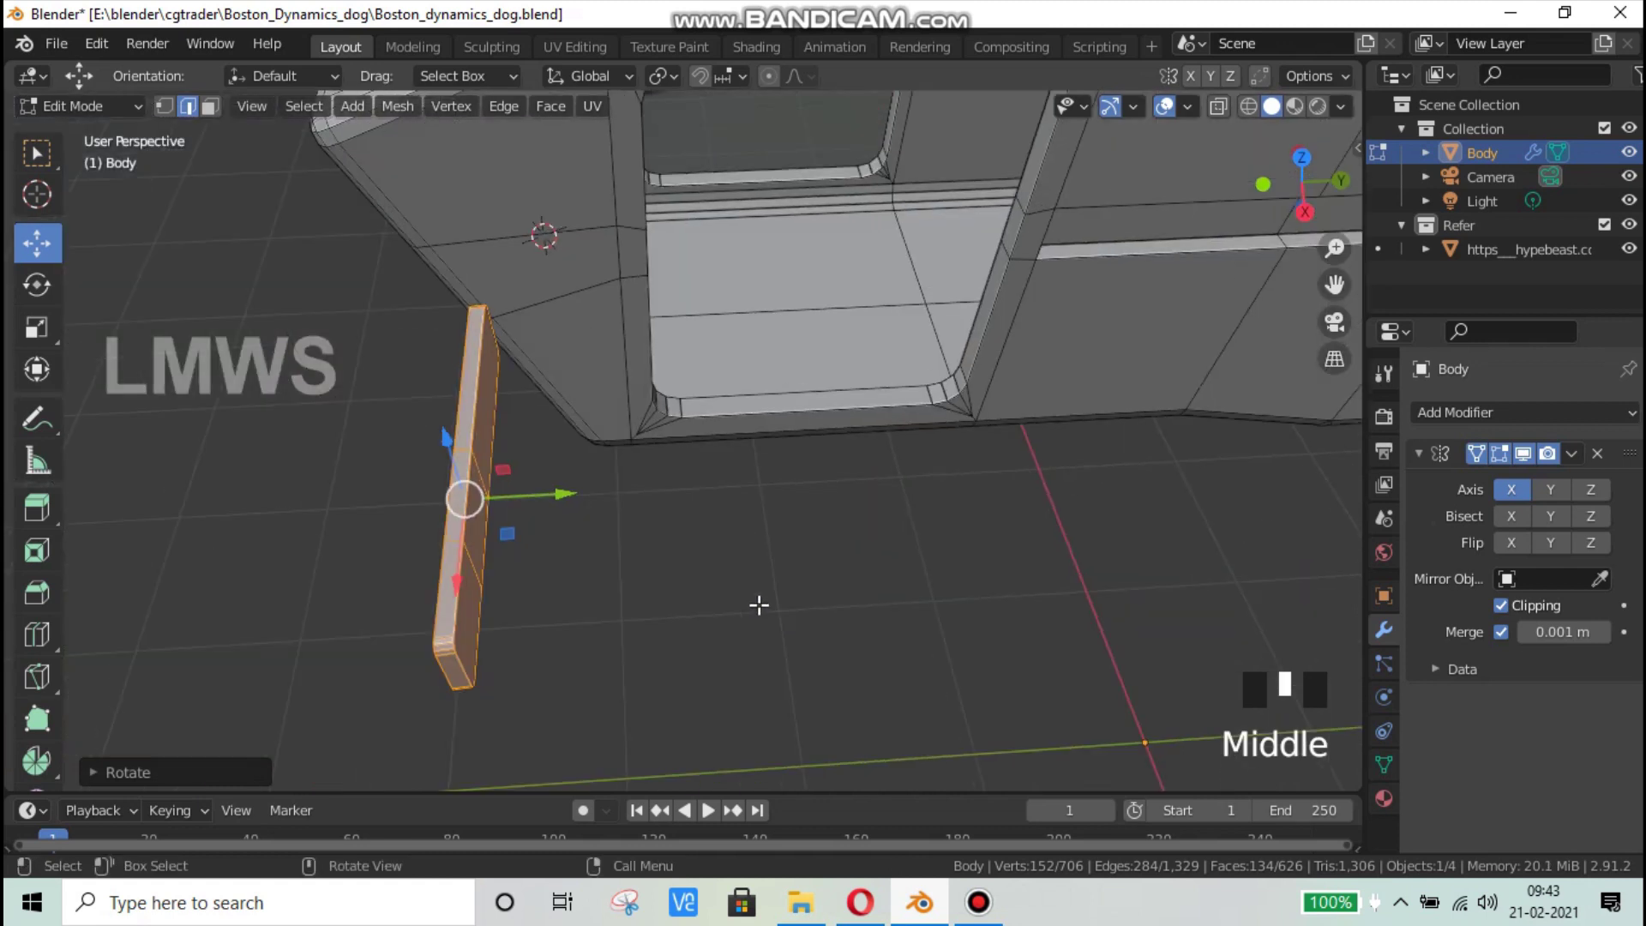
Step: Save the file and rotate the duplicated bar 90° so it runs lengthwise along the body's side
key("KP_3")
scroll(760, 603, "up", 6)
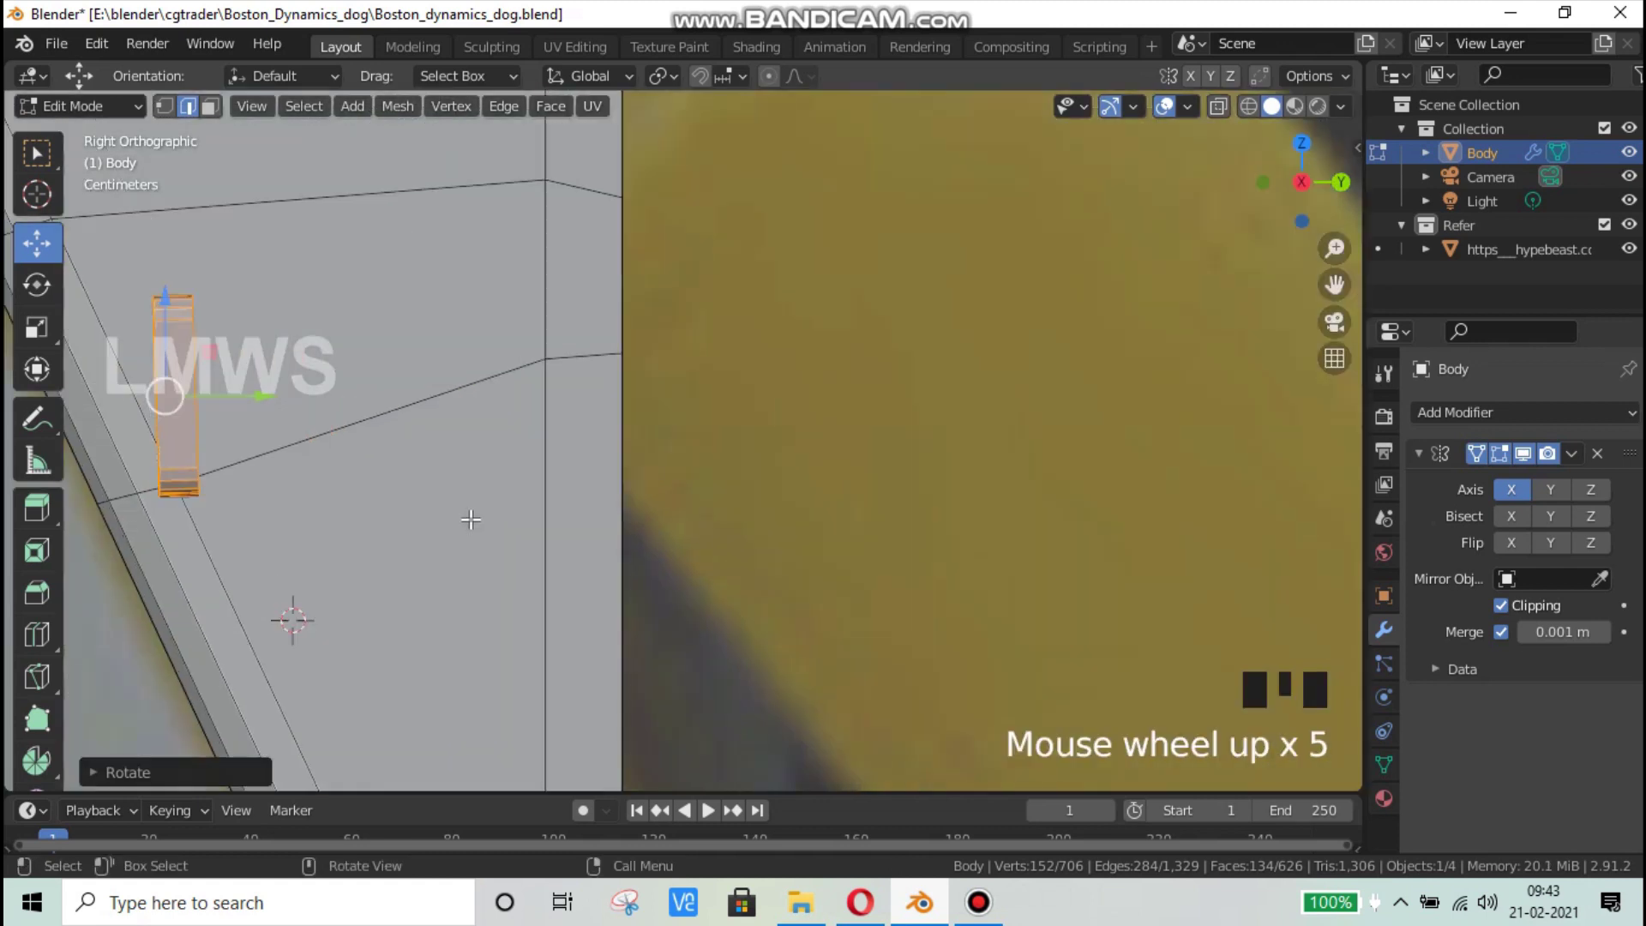
middle_click_drag(403, 562, 606, 577, "shift")
scroll(588, 570, "up", 3)
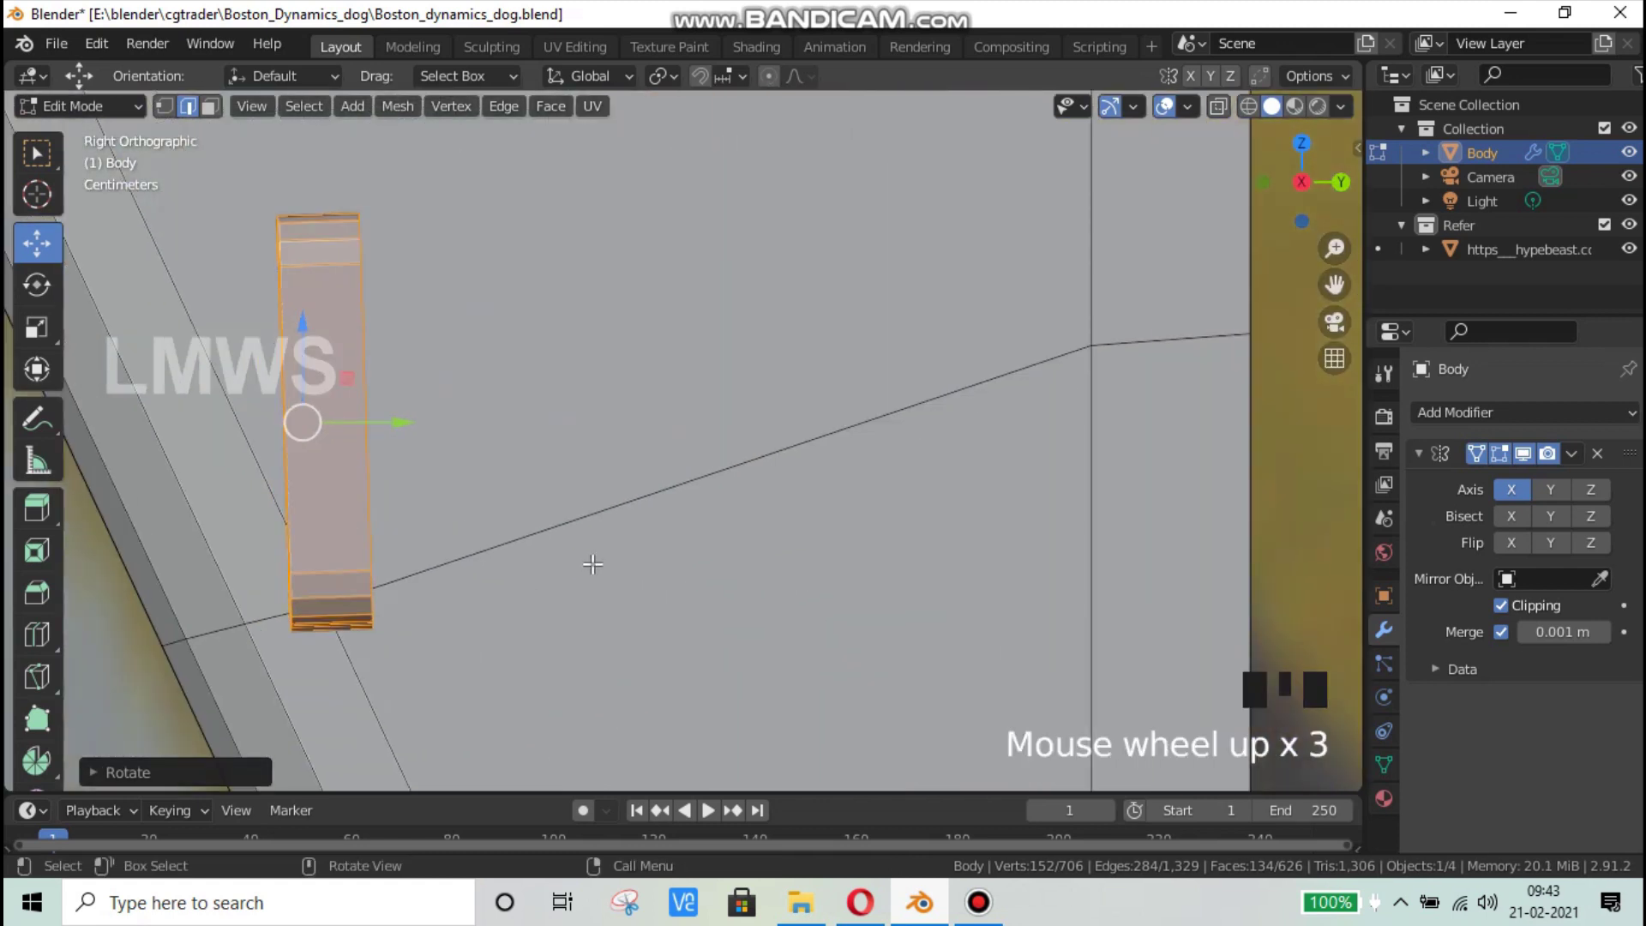
key("ctrl+s")
scroll(592, 562, "down", 13)
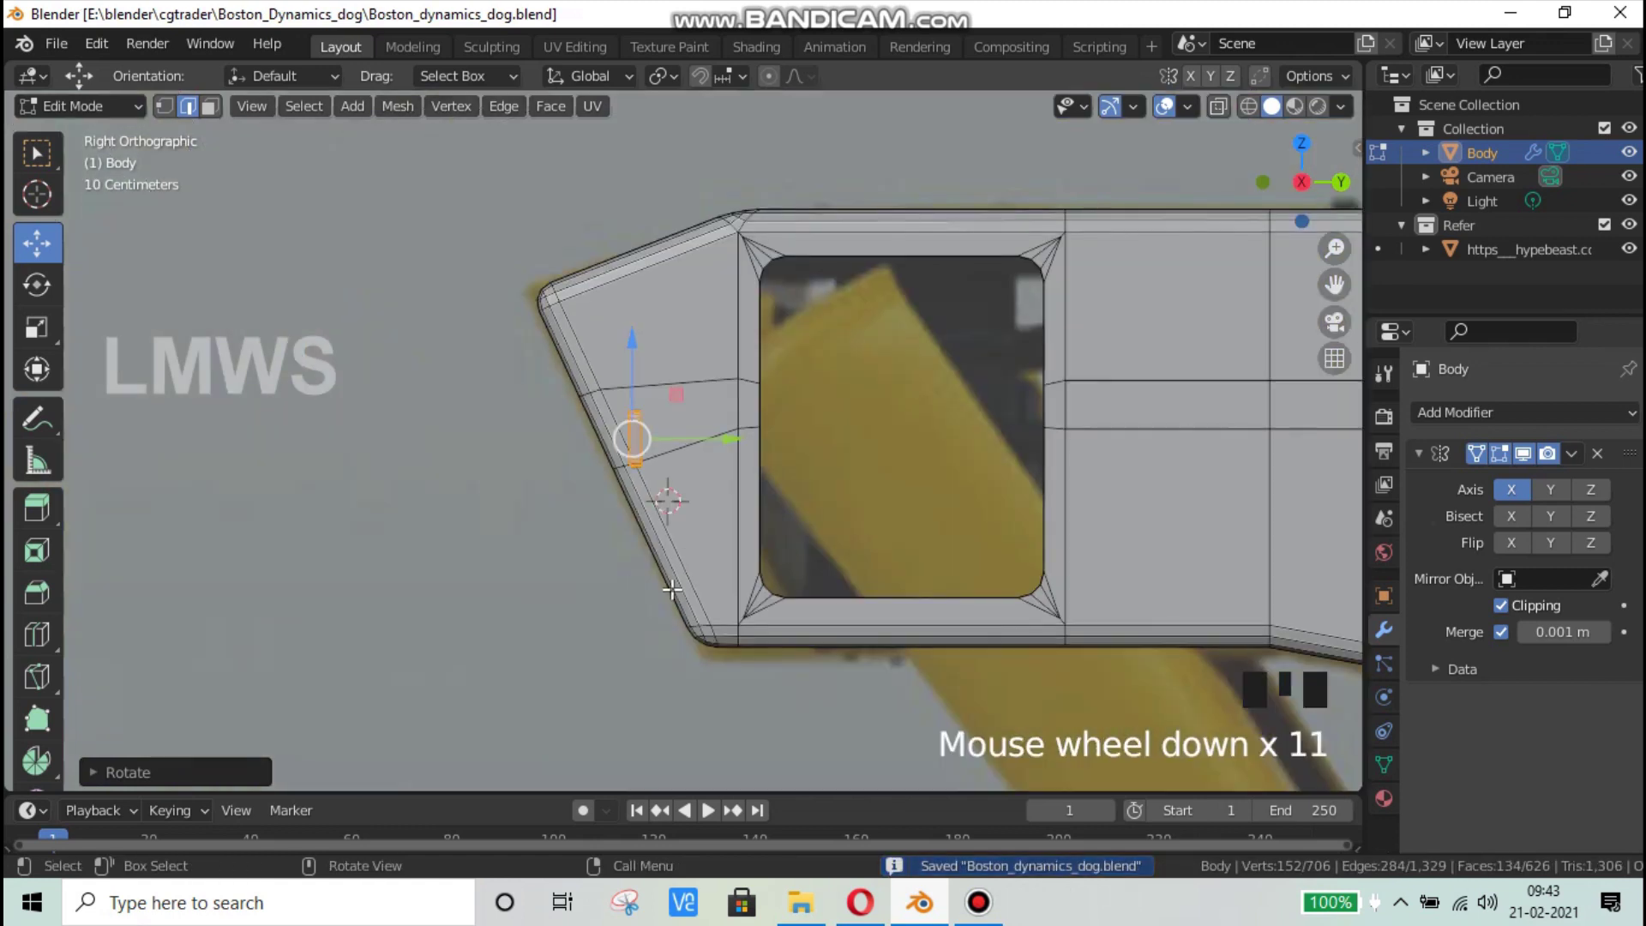
type("r90")
key("Return")
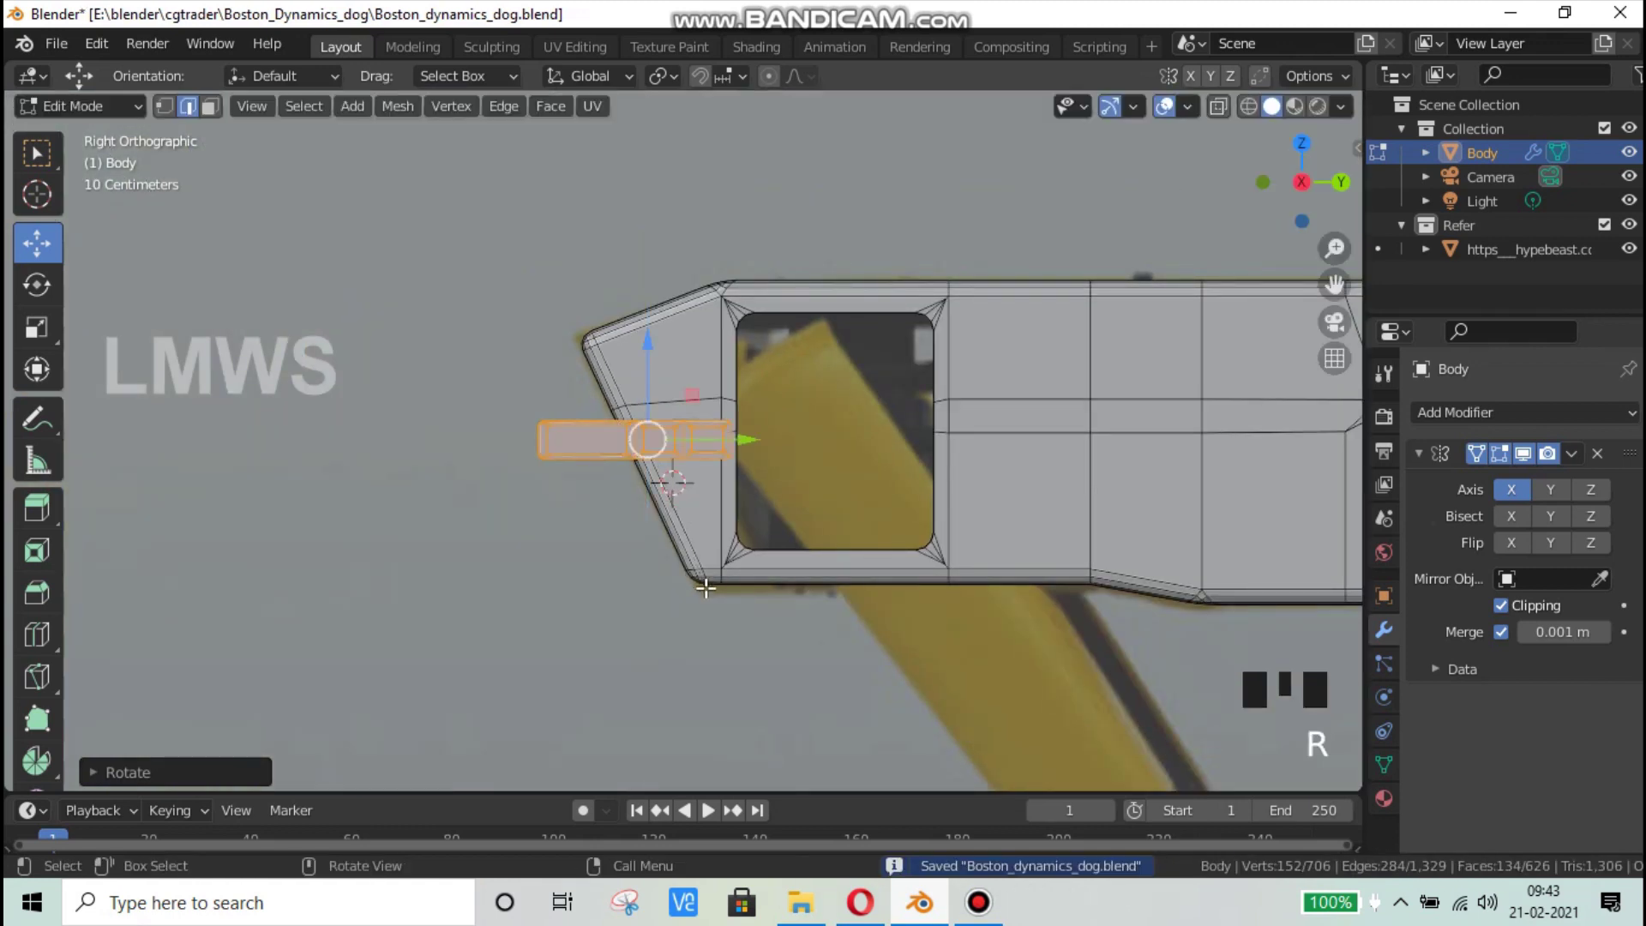
Step: Move the bar along the Y axis toward the rear leg opening and raise it about 0.3 m to the side's recessed strip
scroll(438, 559, "down", 3)
middle_click_drag(439, 559, 507, 716)
left_click_drag(764, 435, 1162, 308)
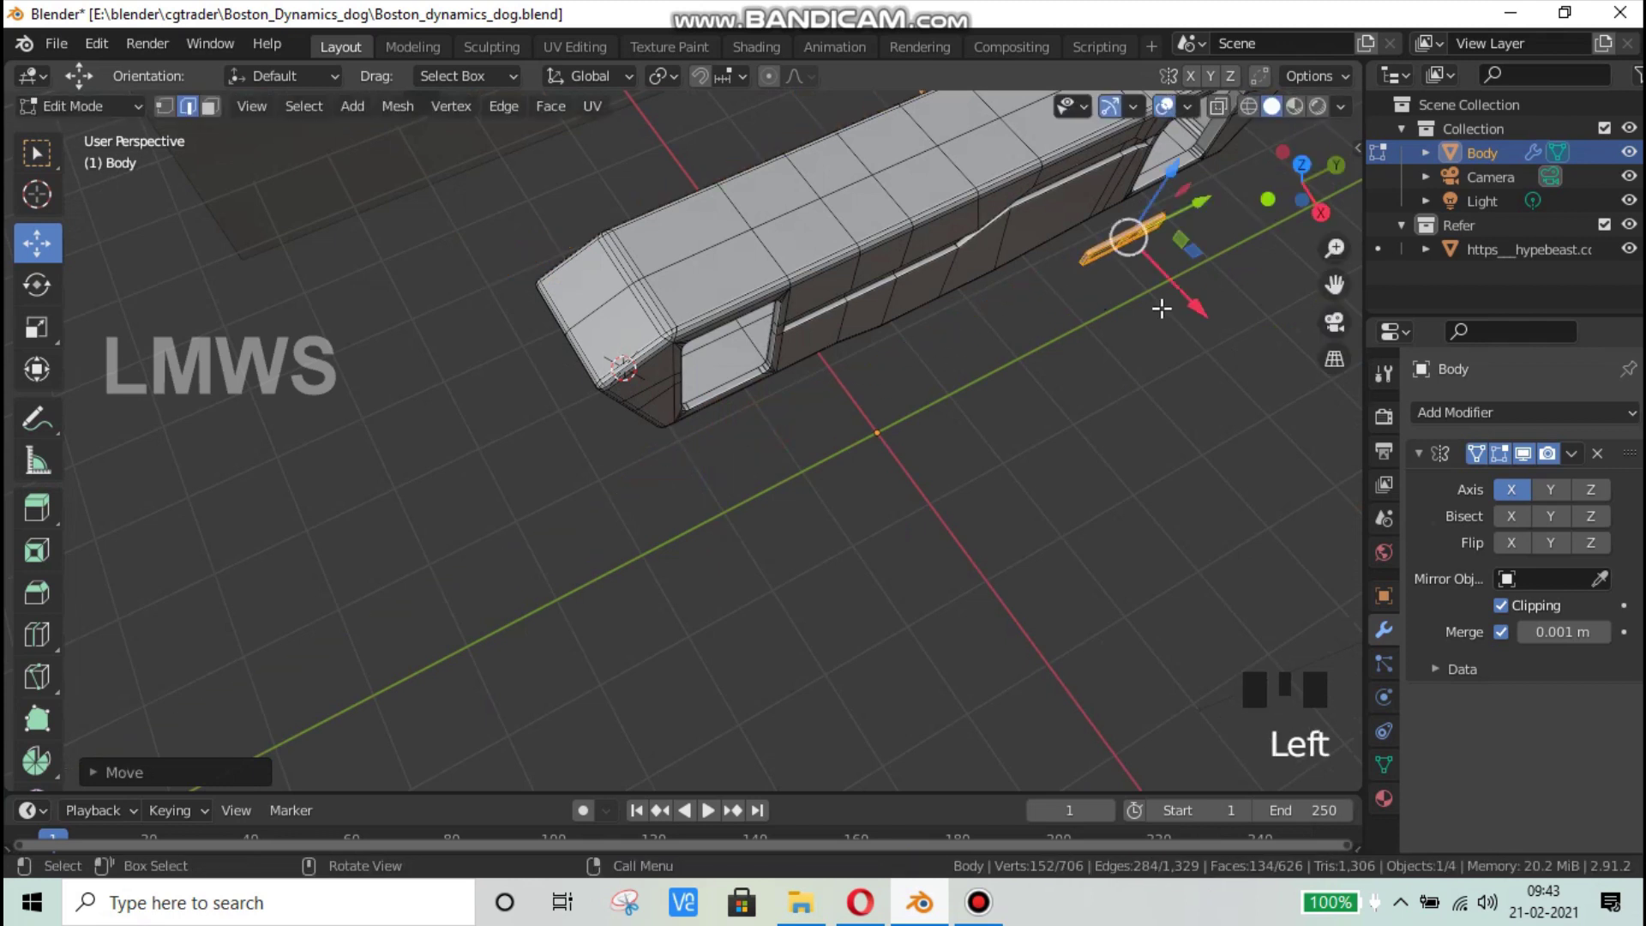
key("KP_3")
middle_click_drag(820, 477, 246, 559, "shift")
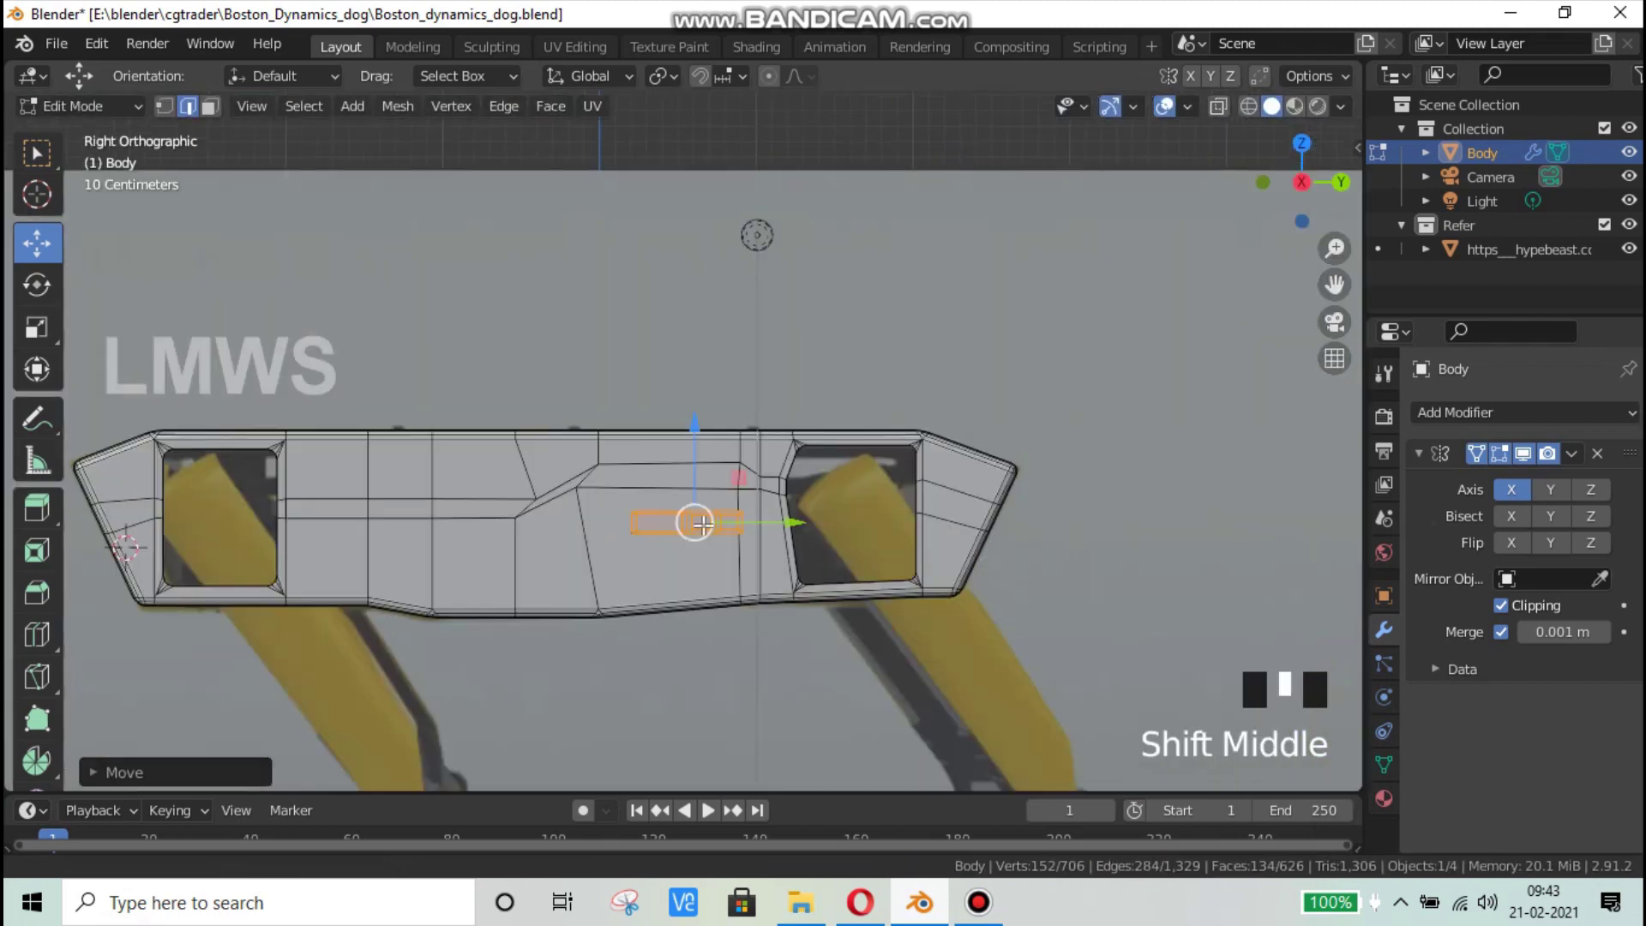
scroll(654, 523, "up", 5)
left_click_drag(649, 536, 692, 362)
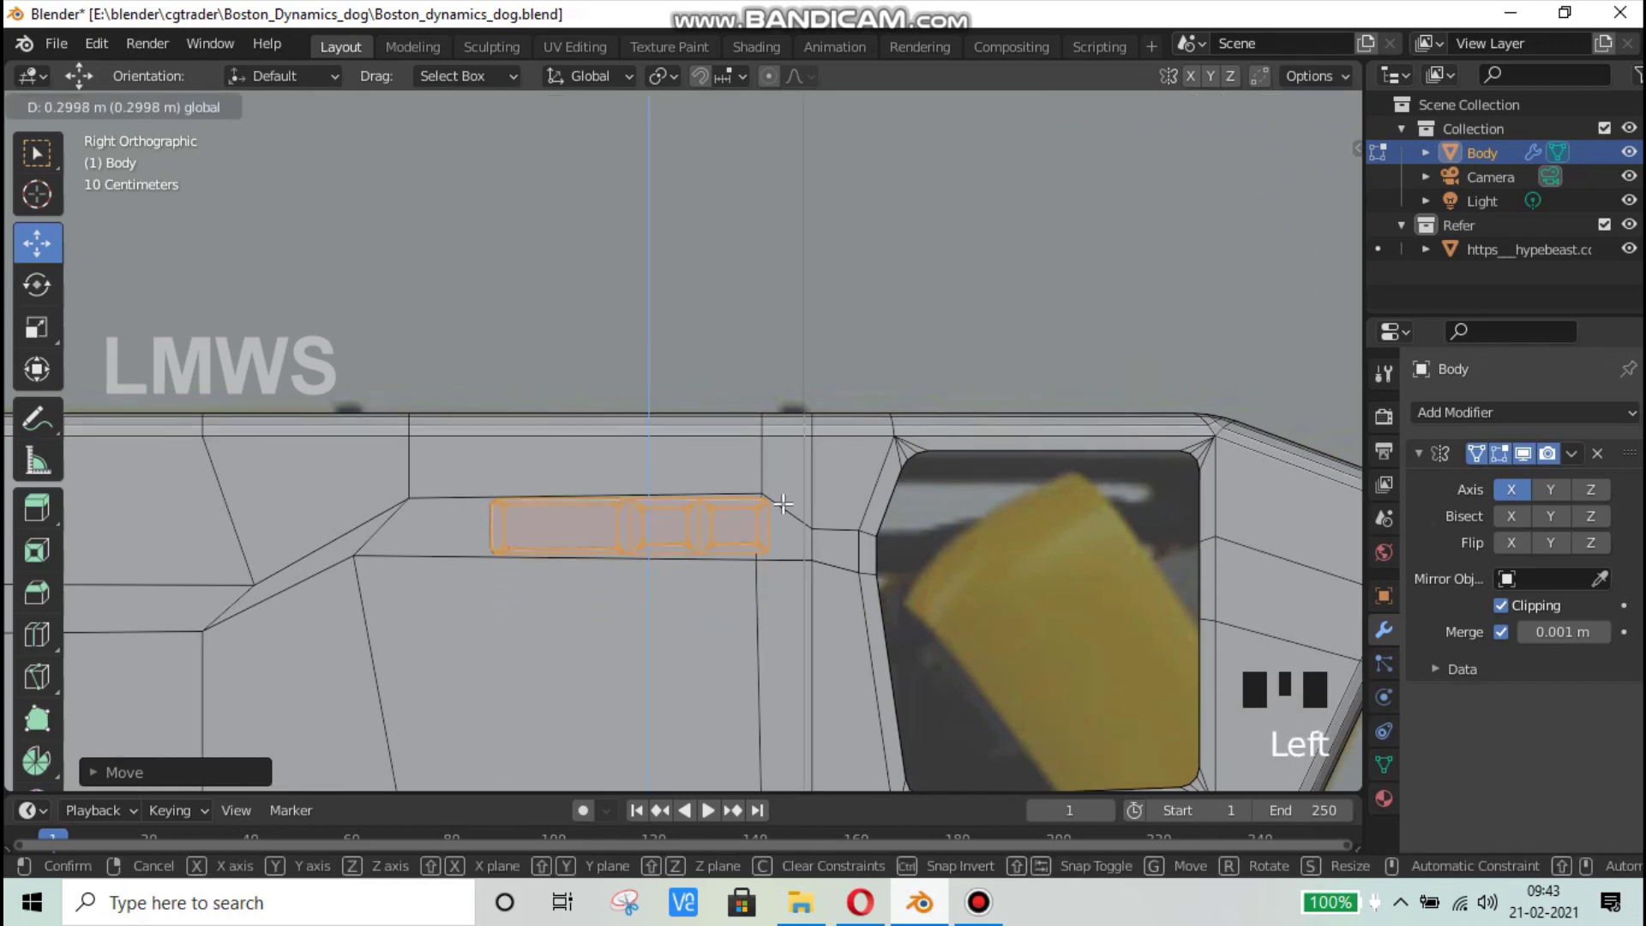
left_click_drag(783, 505, 783, 506)
Step: Move the bar along the X axis into the body's side recess, return to Object Mode and save the file
scroll(687, 606, "up", 3)
middle_click_drag(613, 645, 794, 783)
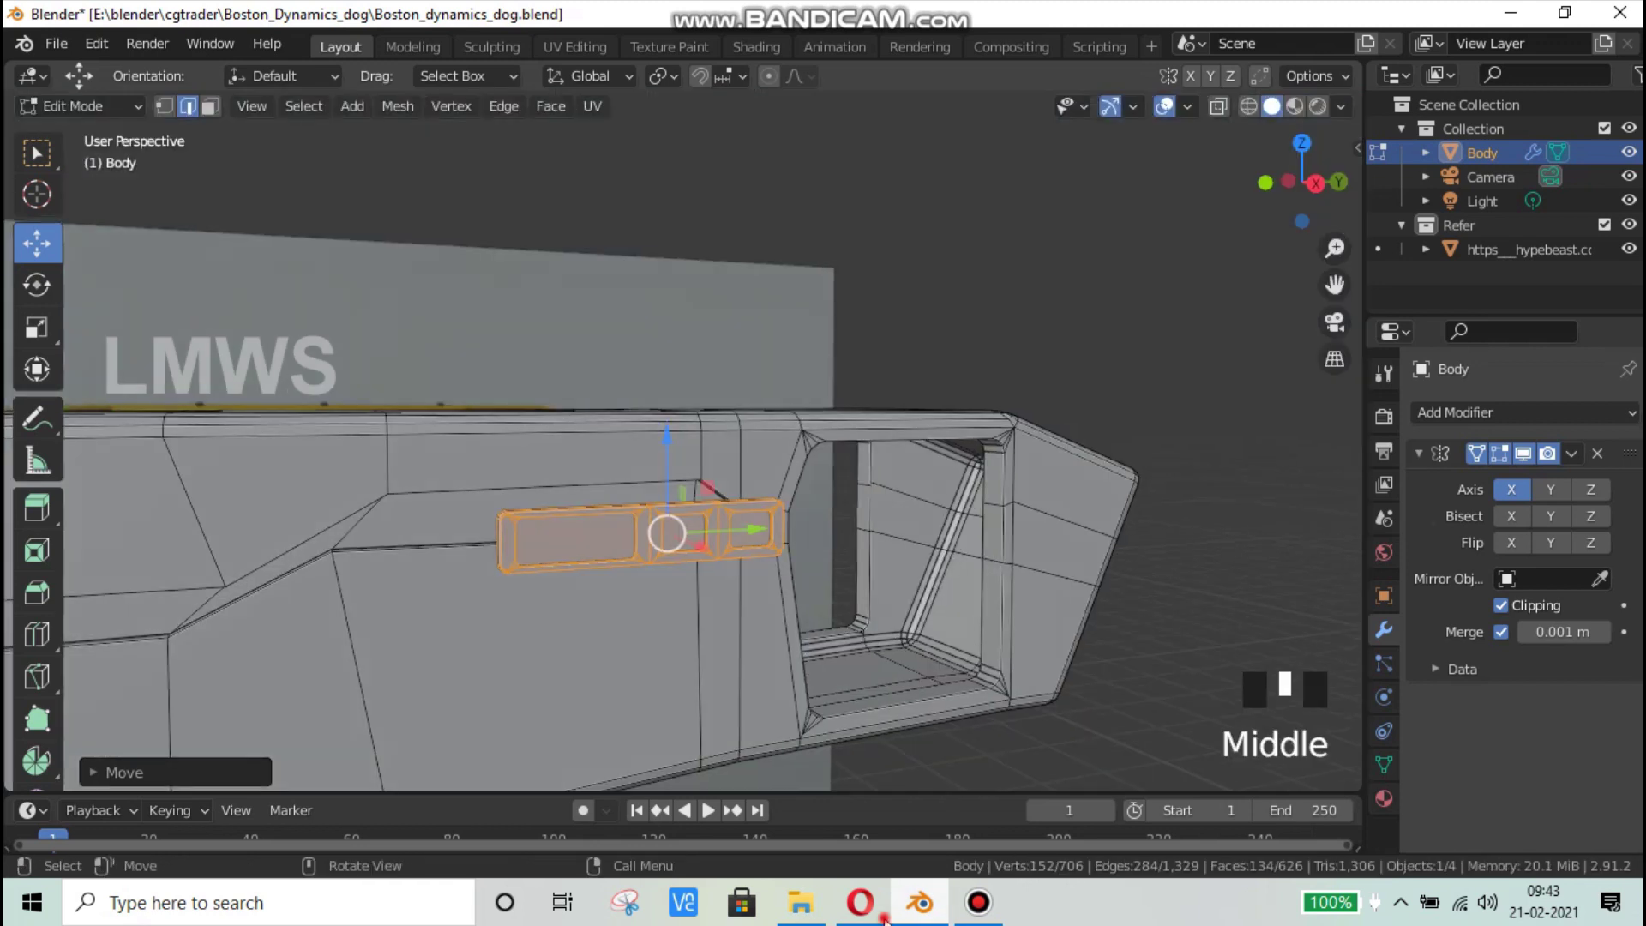
key("alt+Tab")
left_click(922, 905)
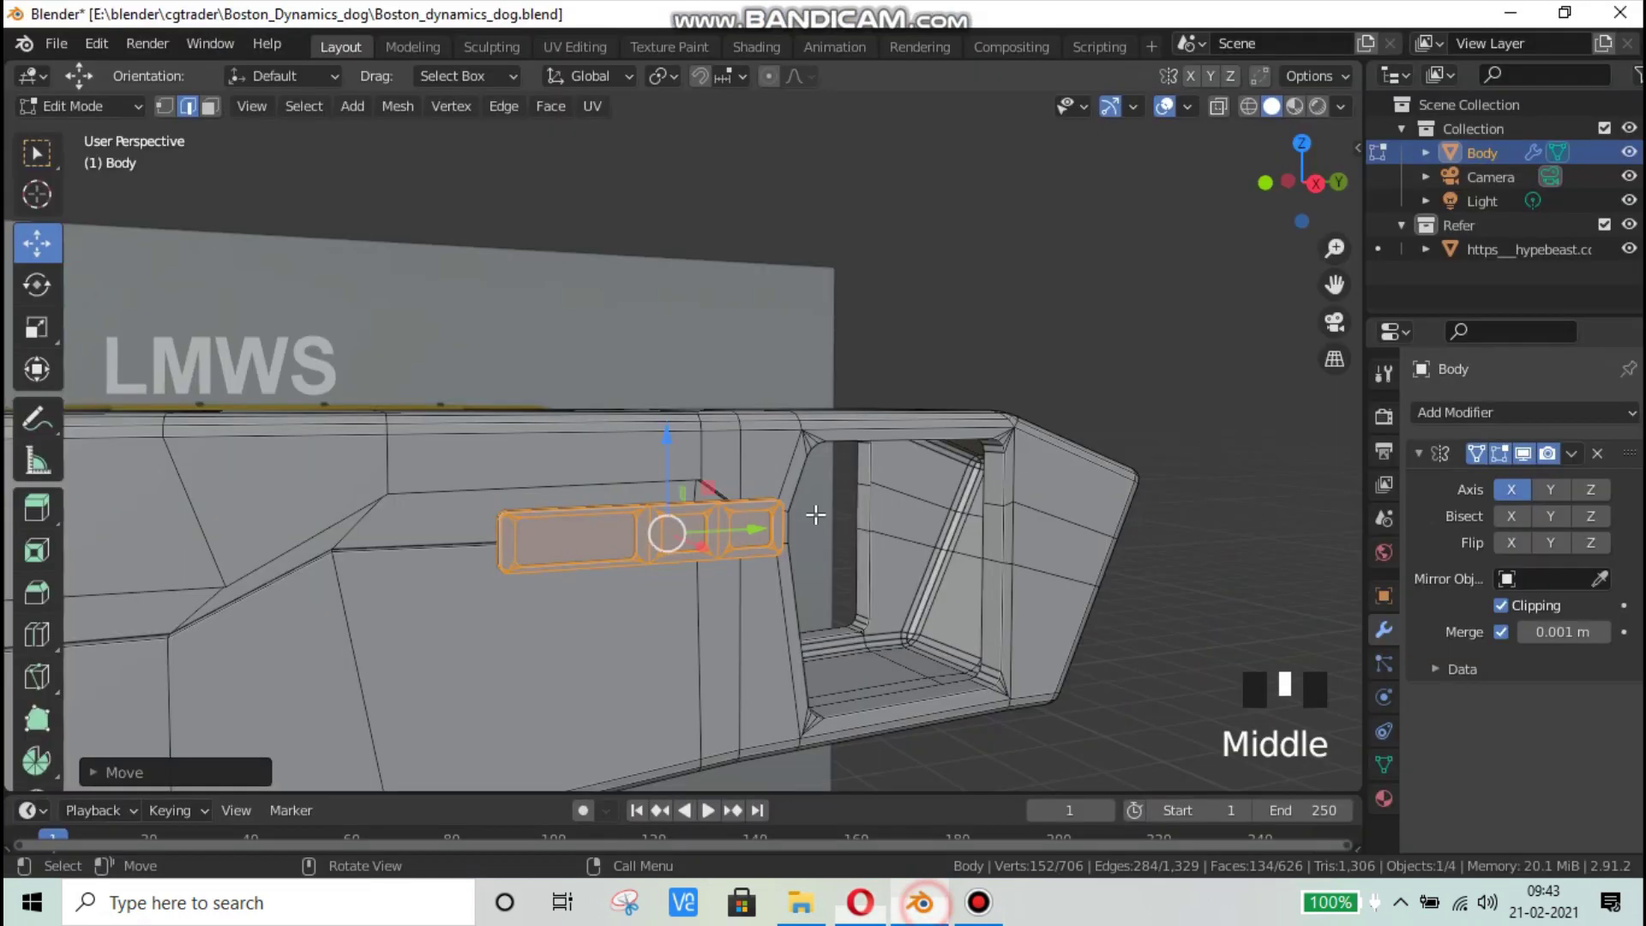
middle_click_drag(694, 598, 820, 581)
left_click_drag(819, 580, 588, 584)
middle_click_drag(625, 595, 826, 488)
scroll(826, 488, "down", 3)
key("Tab")
middle_click_drag(722, 564, 812, 577)
scroll(812, 577, "down", 5)
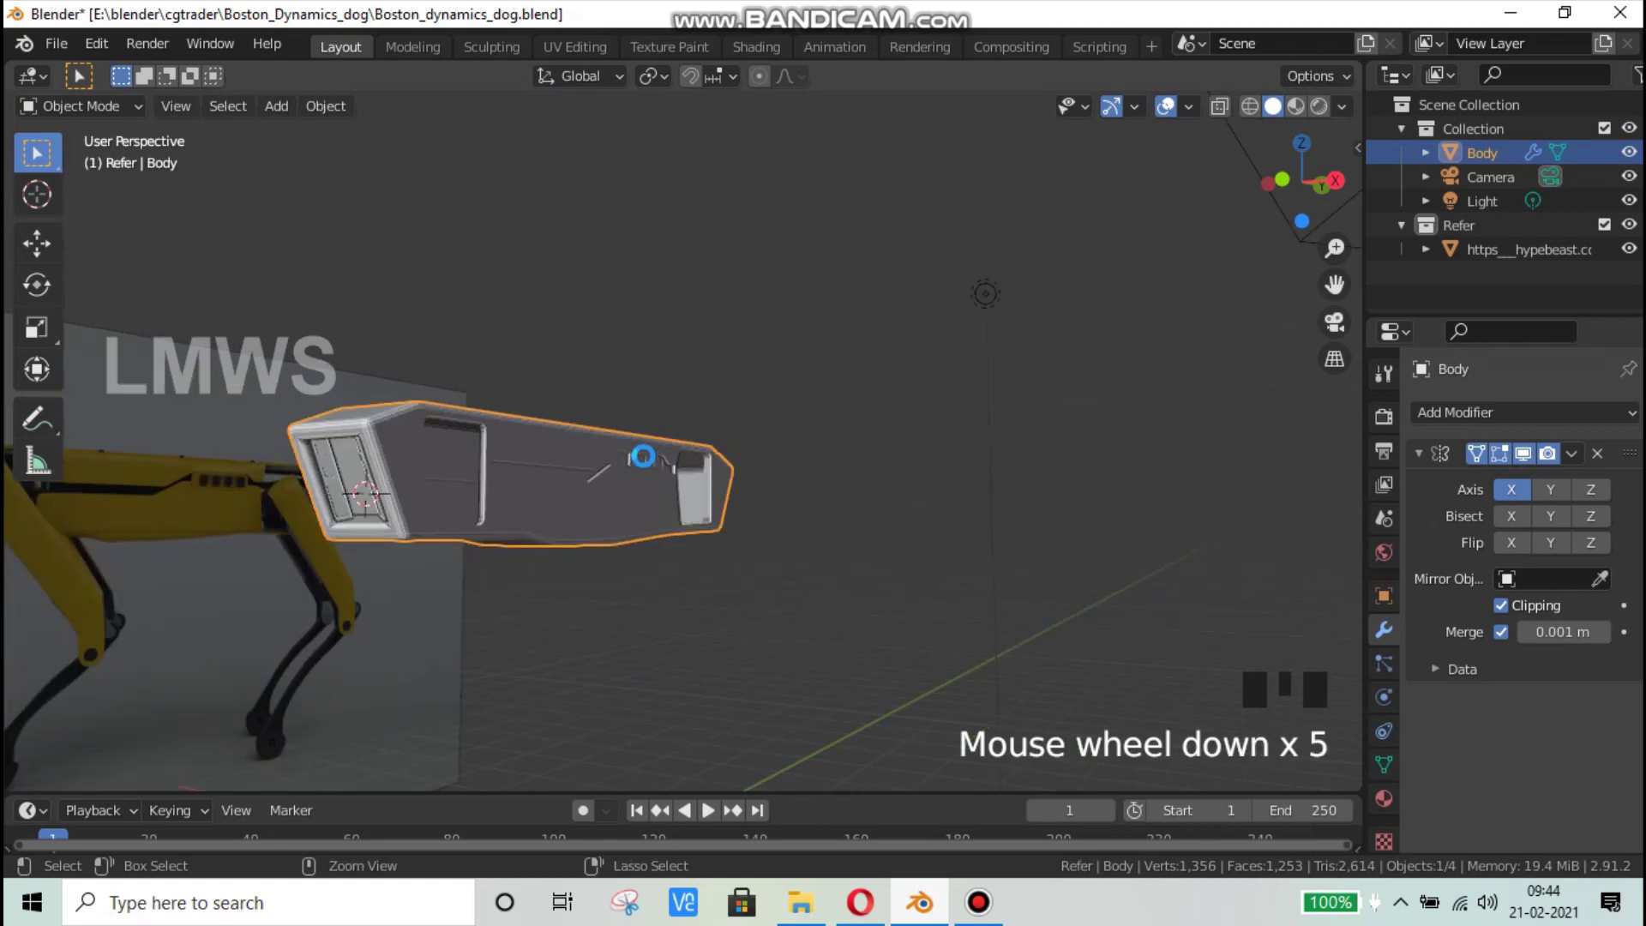
key("ctrl+s")
Step: Examine the body's side and front details from several angles in Object Mode and save the file
middle_click(642, 529)
middle_click_drag(480, 521, 391, 587)
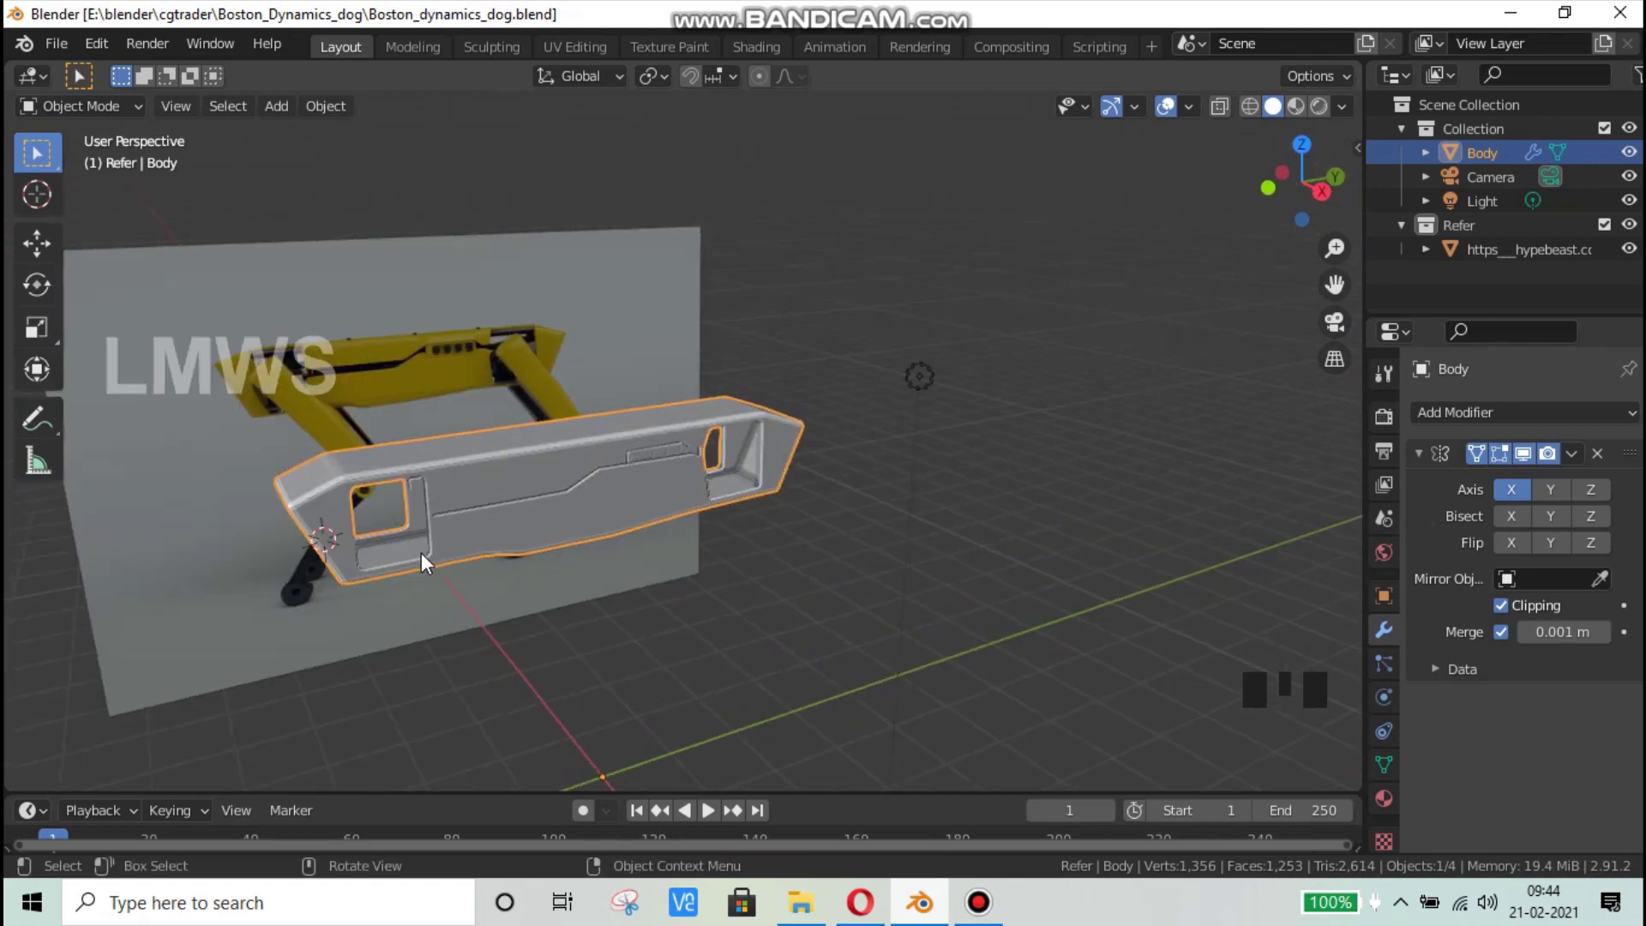
scroll(427, 554, "up", 2)
middle_click_drag(492, 535, 551, 459, "shift")
key("ctrl+s")
middle_click_drag(404, 440, 226, 409)
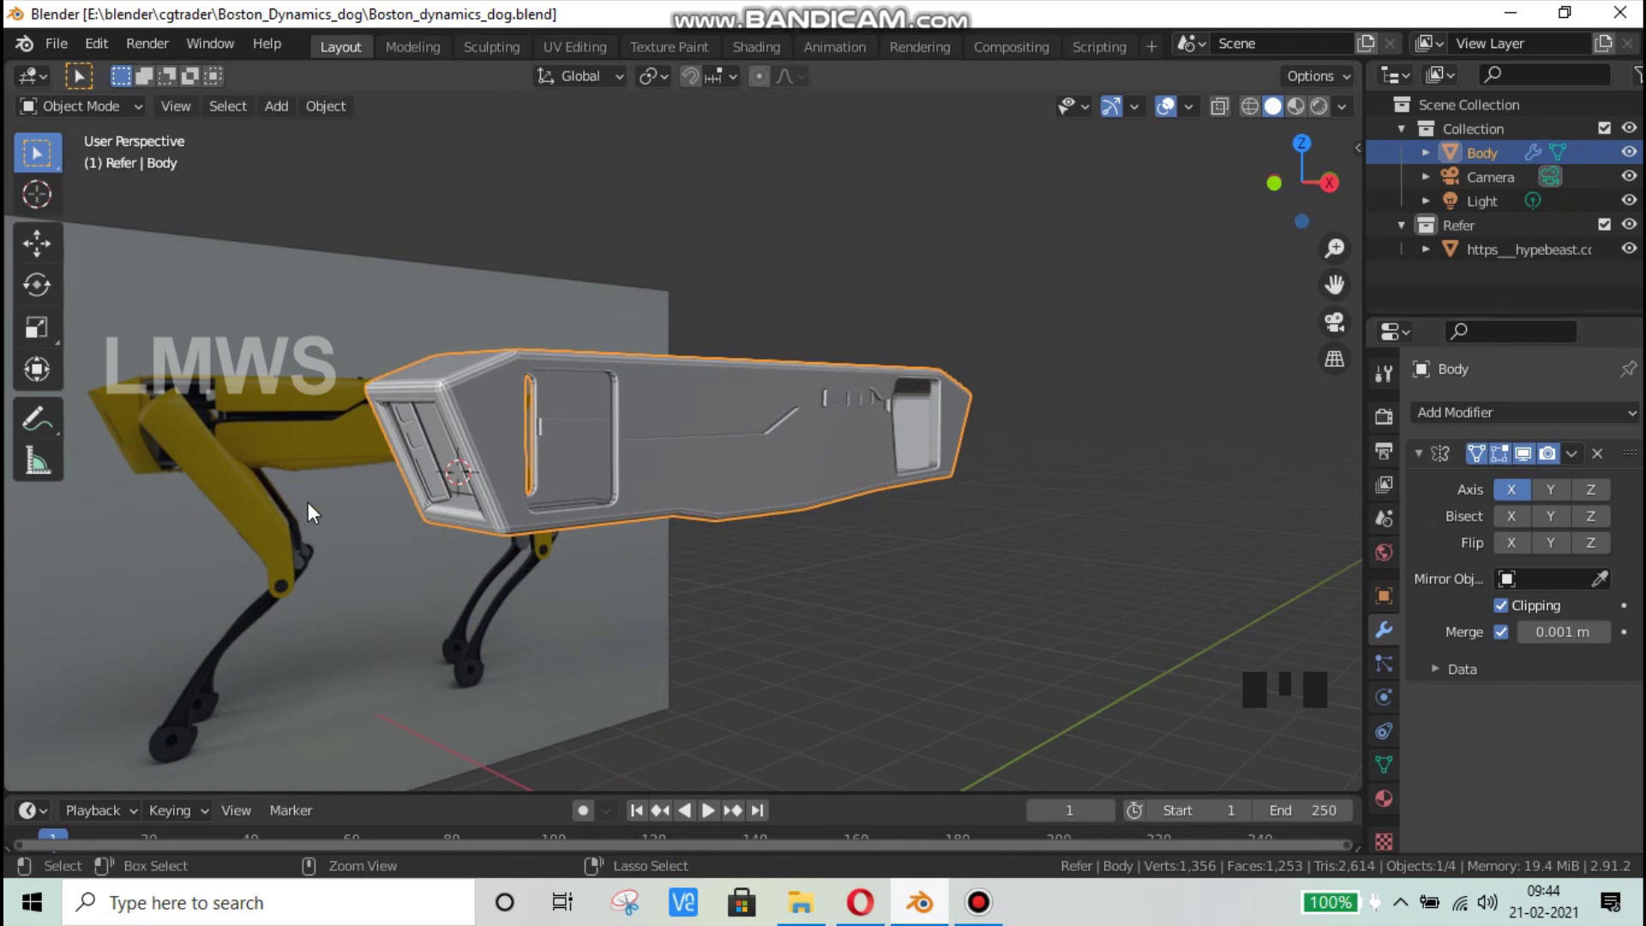
key("ctrl+s")
scroll(465, 492, "down", 2)
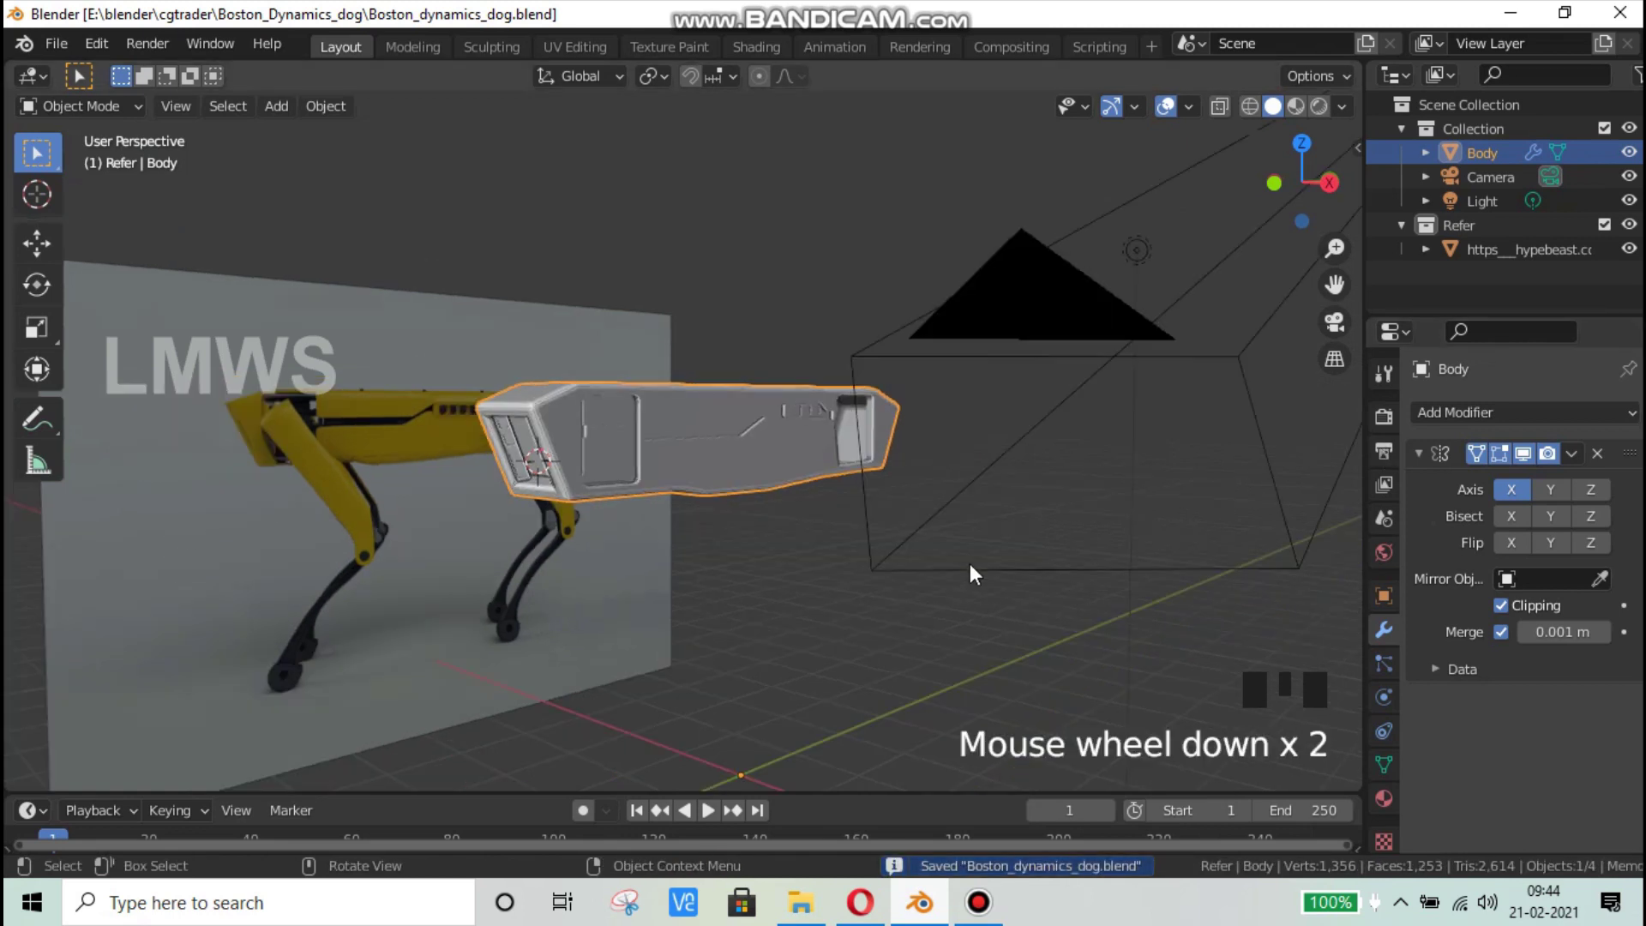
Step: Reset the 3D cursor to the world origin, deselect everything and save the file
key("shift+s")
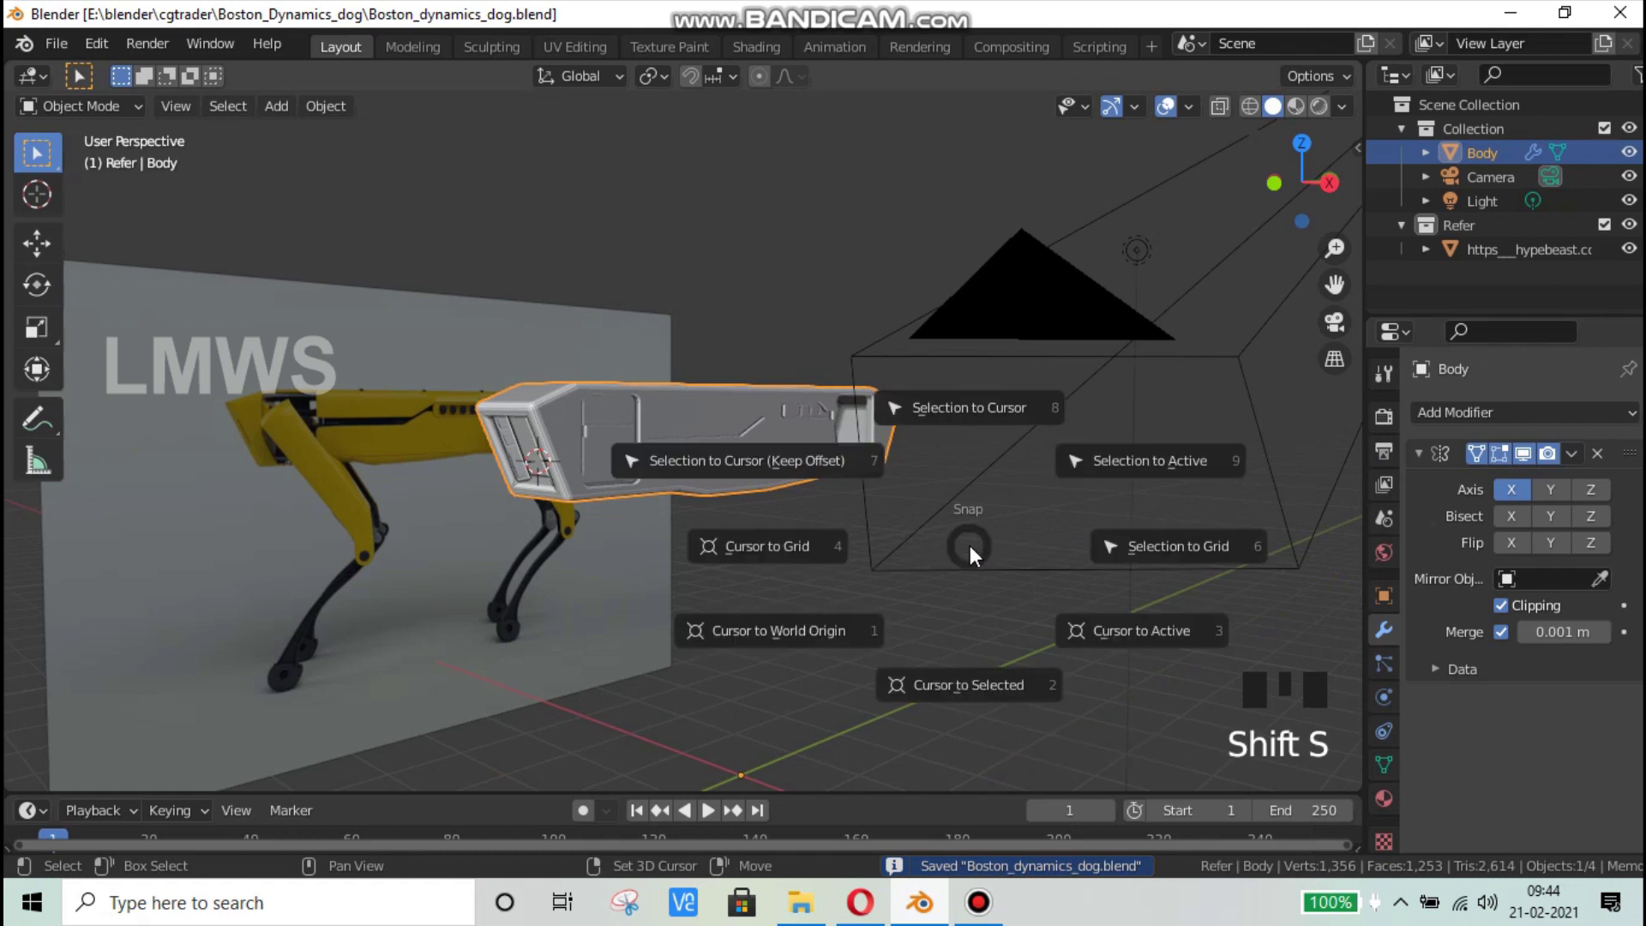
left_click(799, 631)
scroll(739, 619, "down", 2)
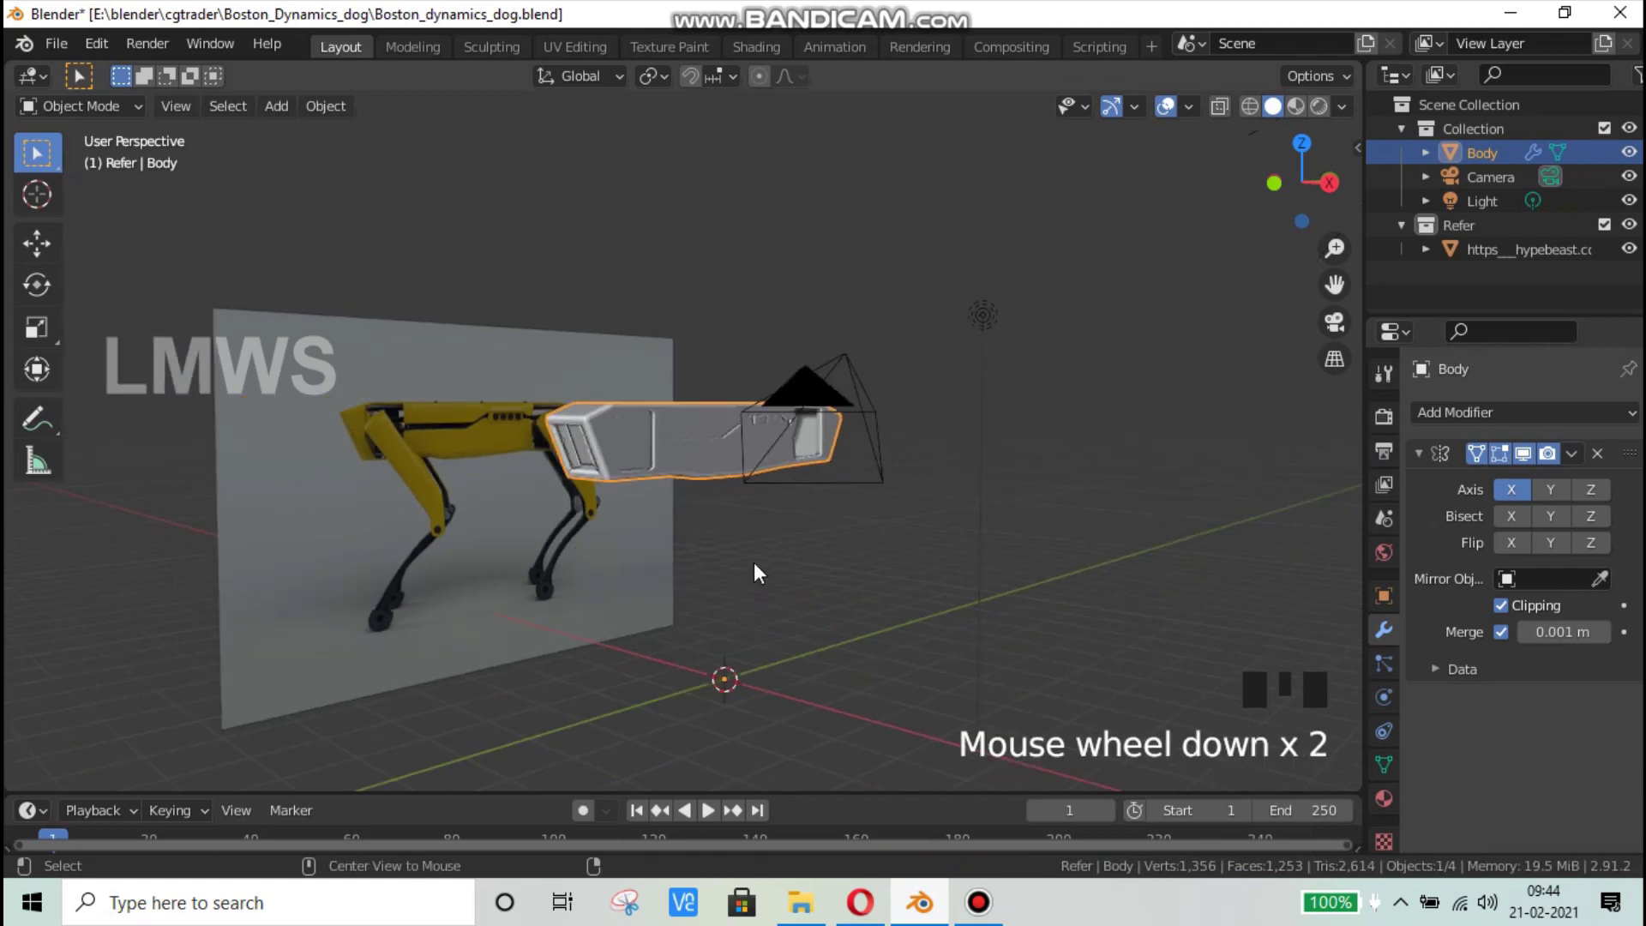
key("alt+a")
key("ctrl+s")
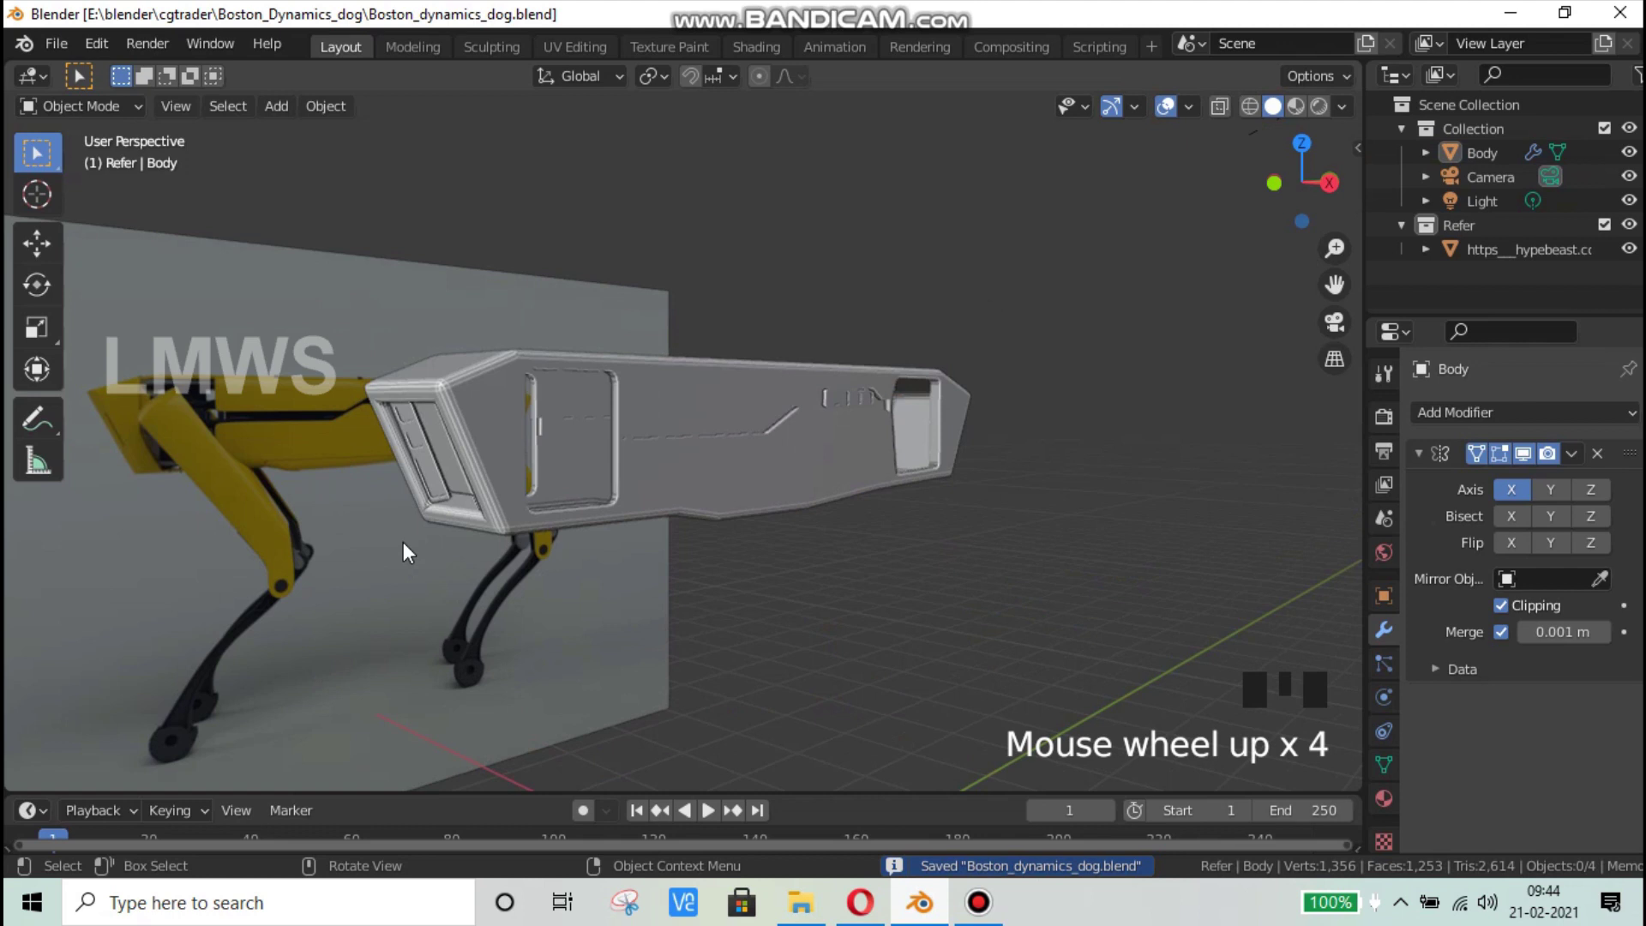
Step: Compare the body with the robot dog's reference photo in Opera, and return to Blender
left_click(859, 902)
left_click(645, 26)
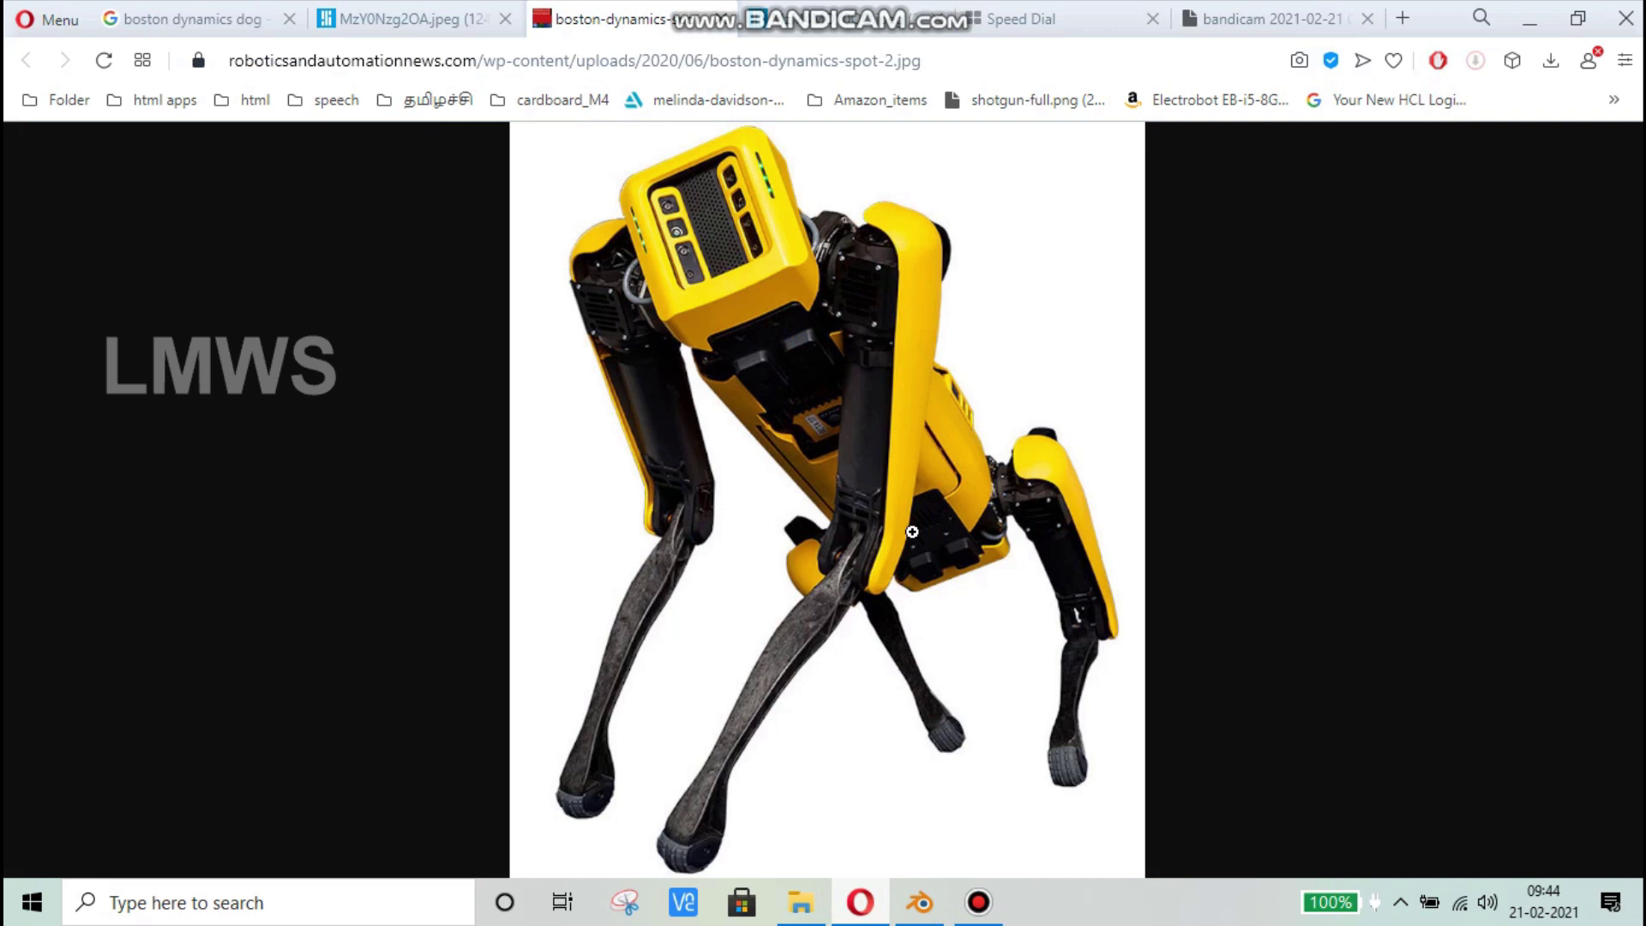
left_click(919, 902)
scroll(674, 415, "down", 3)
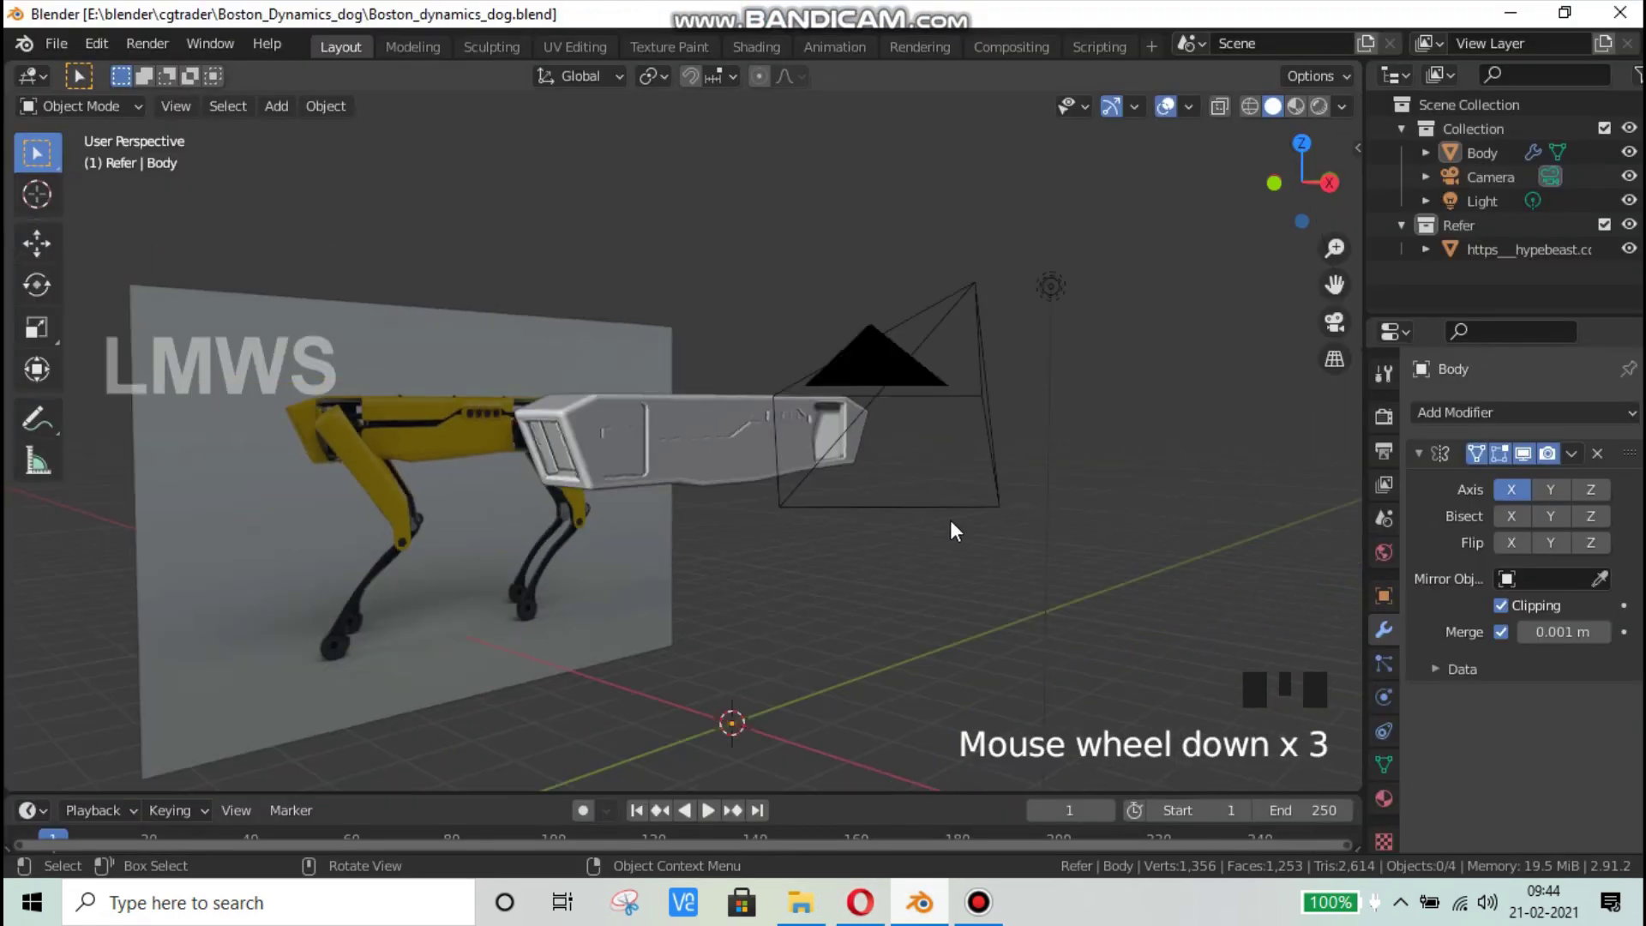
middle_click_drag(950, 520, 950, 900)
Step: Switch to Bandicam, open its Introduction-to-3d modelling output folder and check the recorded clips
left_click(979, 902)
left_click(1369, 375)
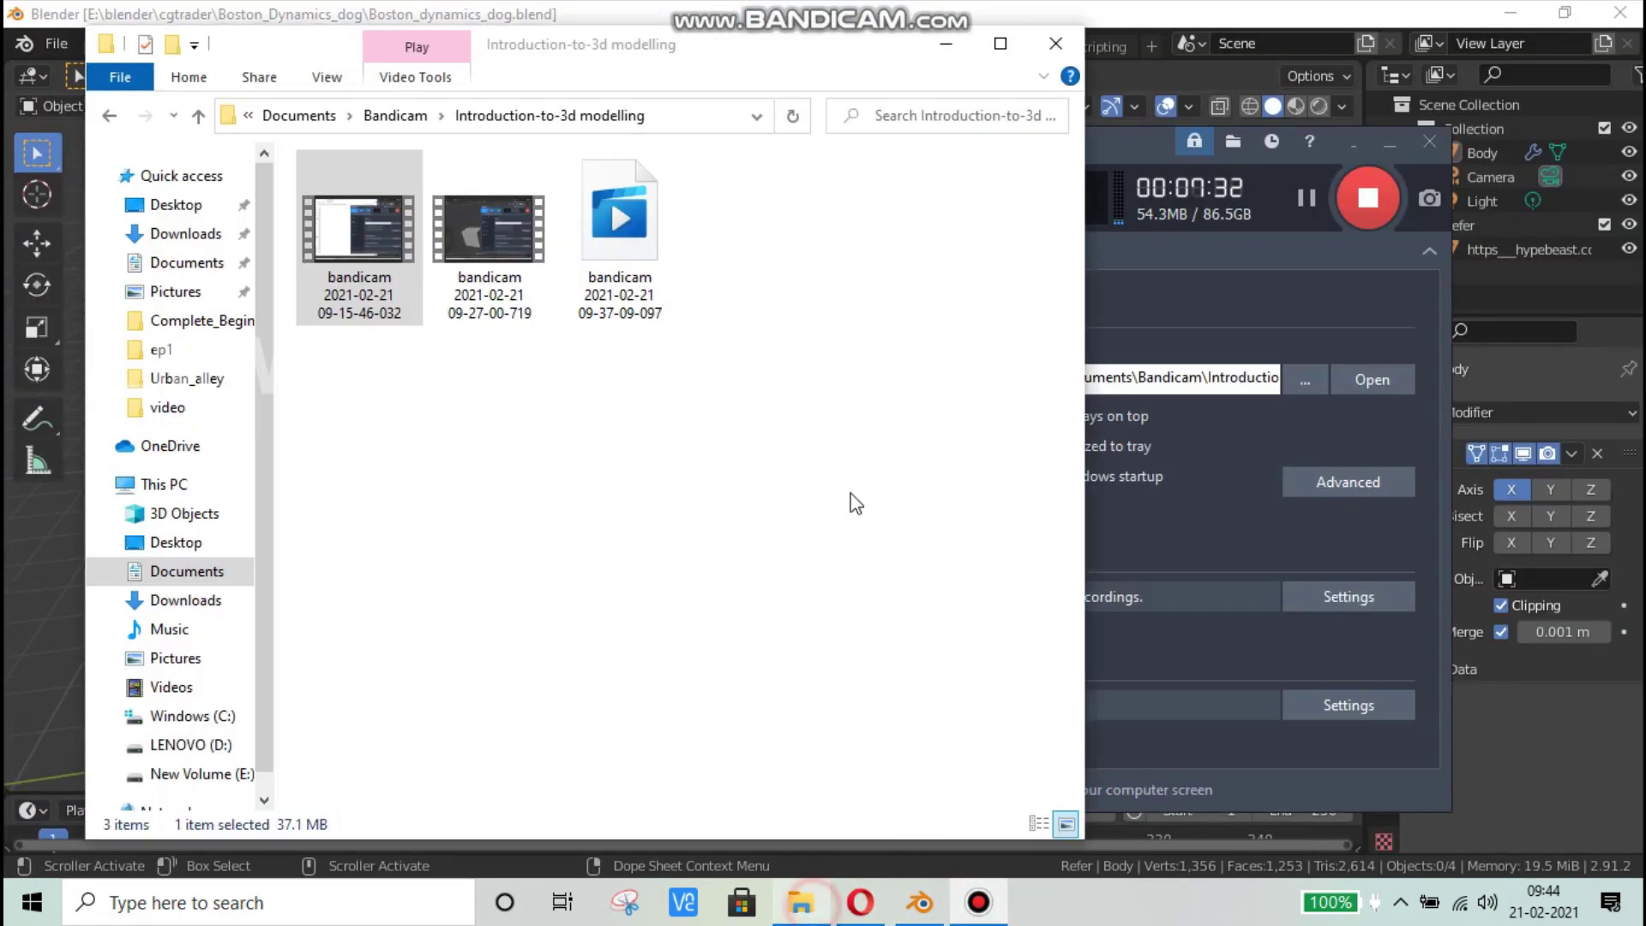
left_click(489, 226)
left_click(631, 219)
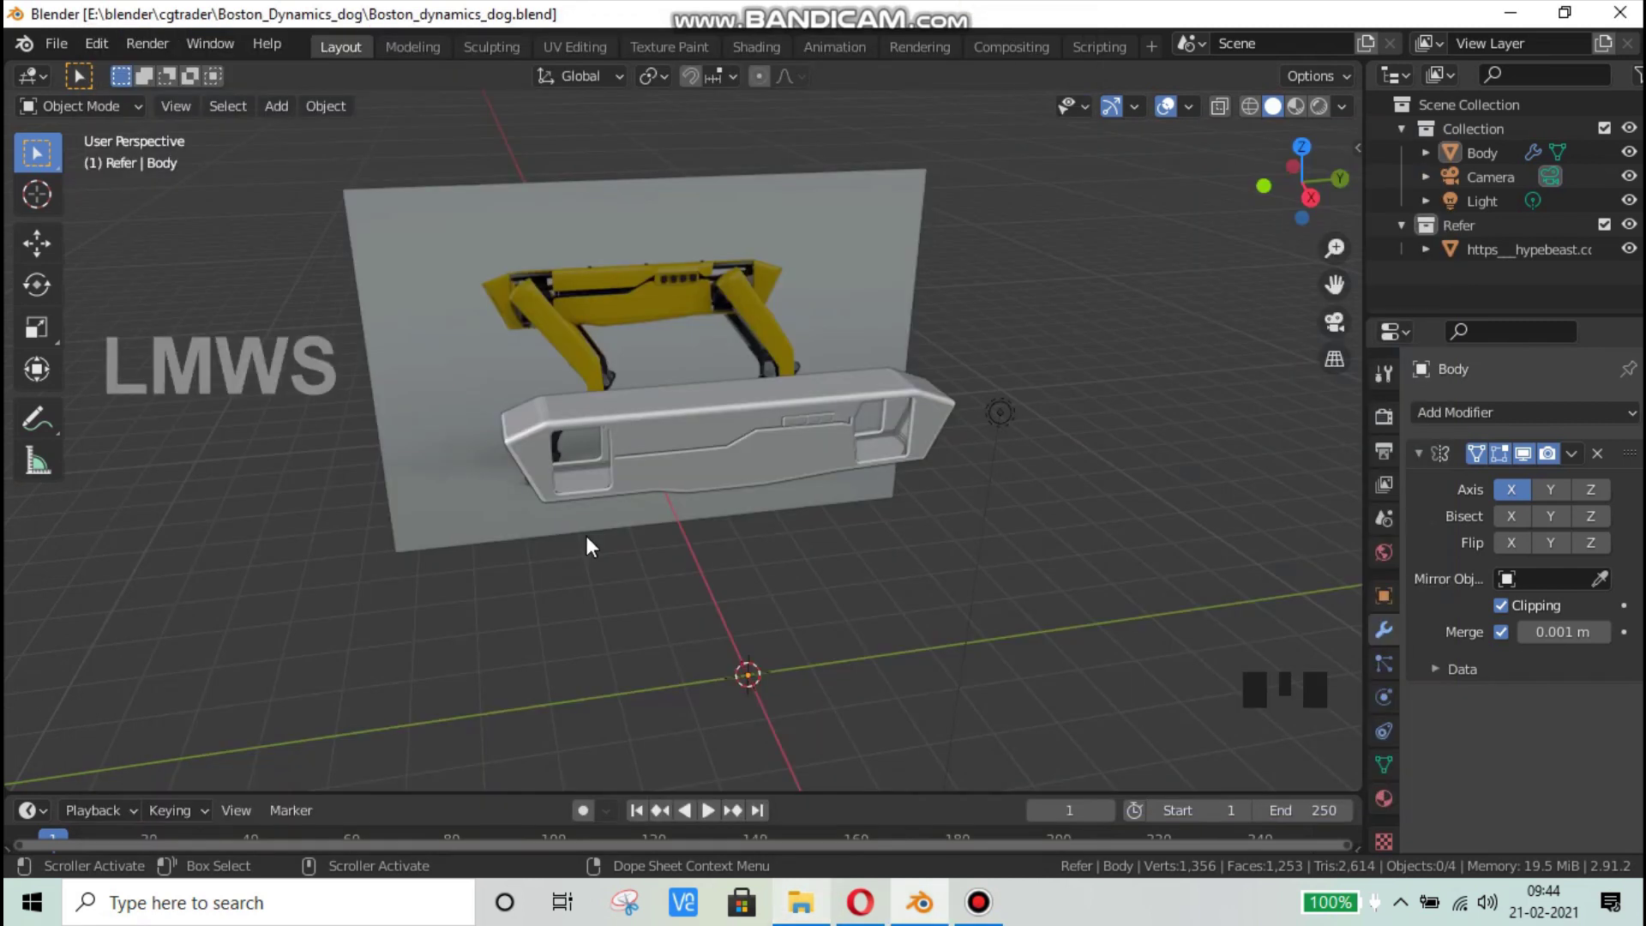
Step: Add a cube at the world origin, move it from the Refer collection into Collection, and save the file
key("ctrl+s")
middle_click_drag(741, 610, 817, 506)
scroll(815, 496, "up", 2)
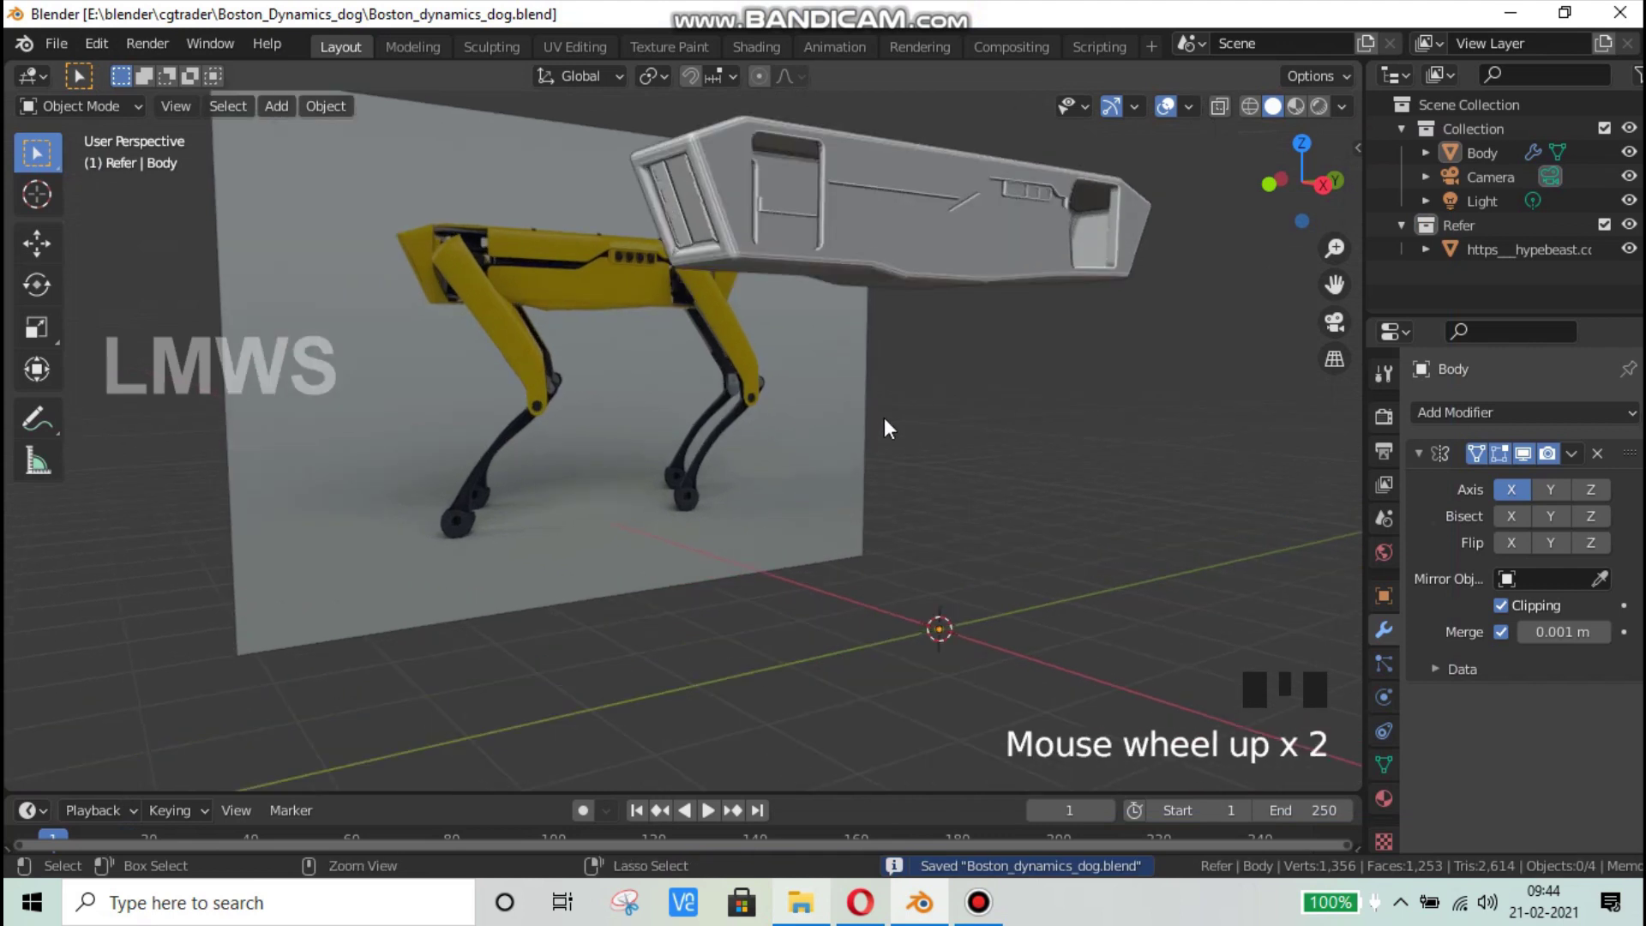
key("shift+a")
left_click(886, 382)
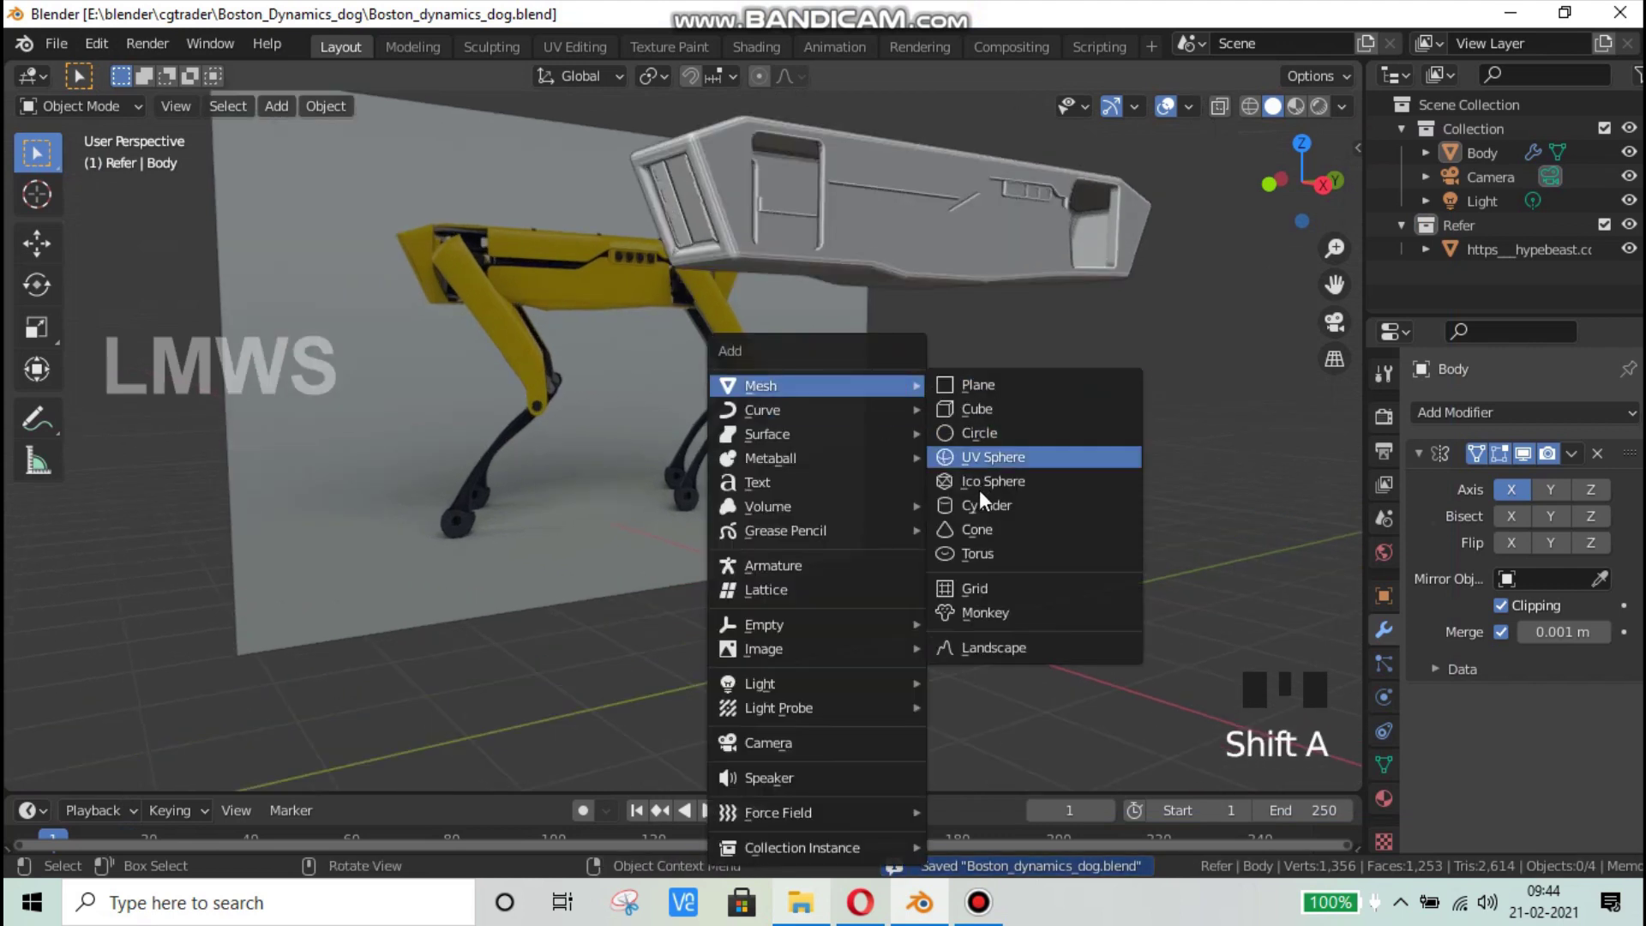
left_click(997, 412)
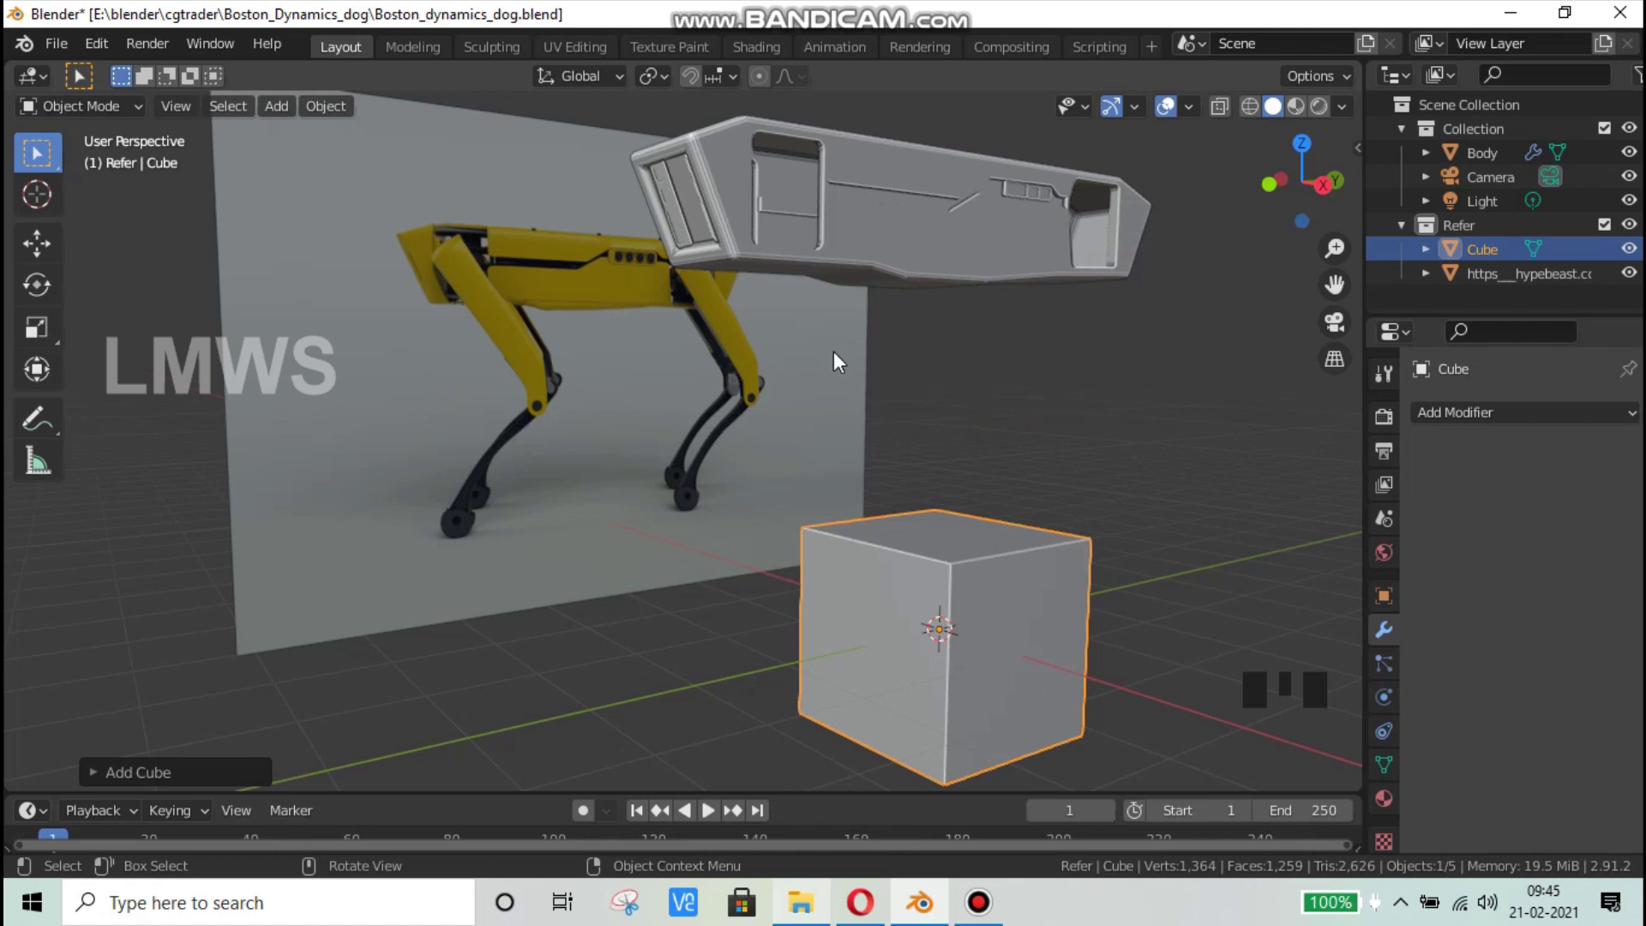
left_click_drag(1479, 250, 1496, 161)
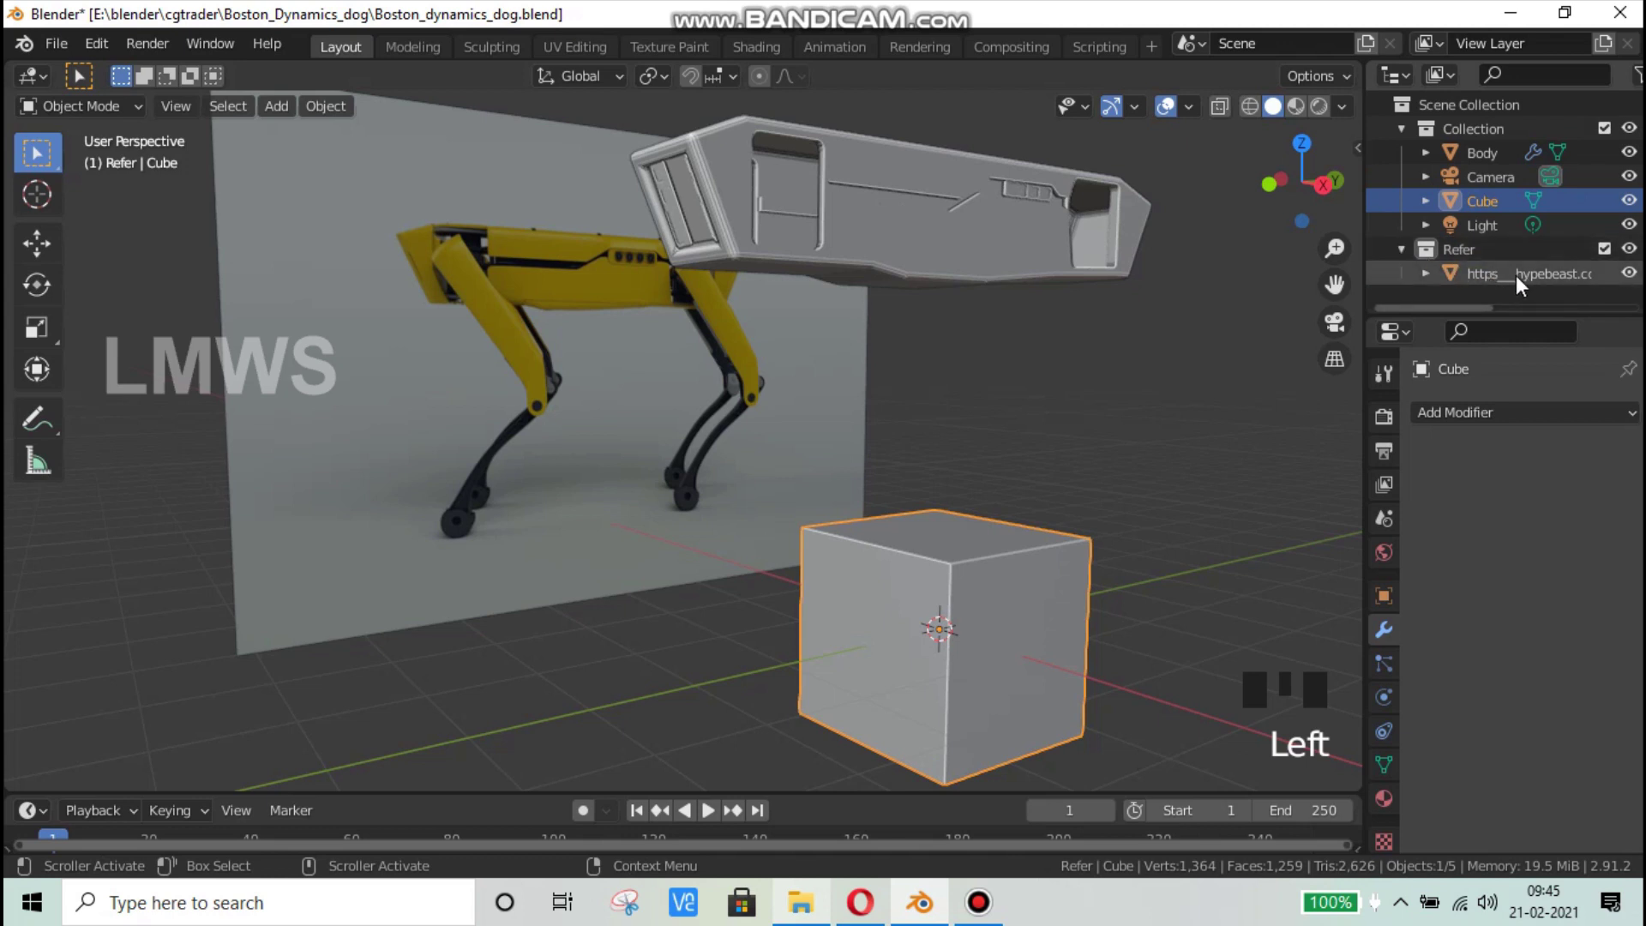
left_click(1032, 615)
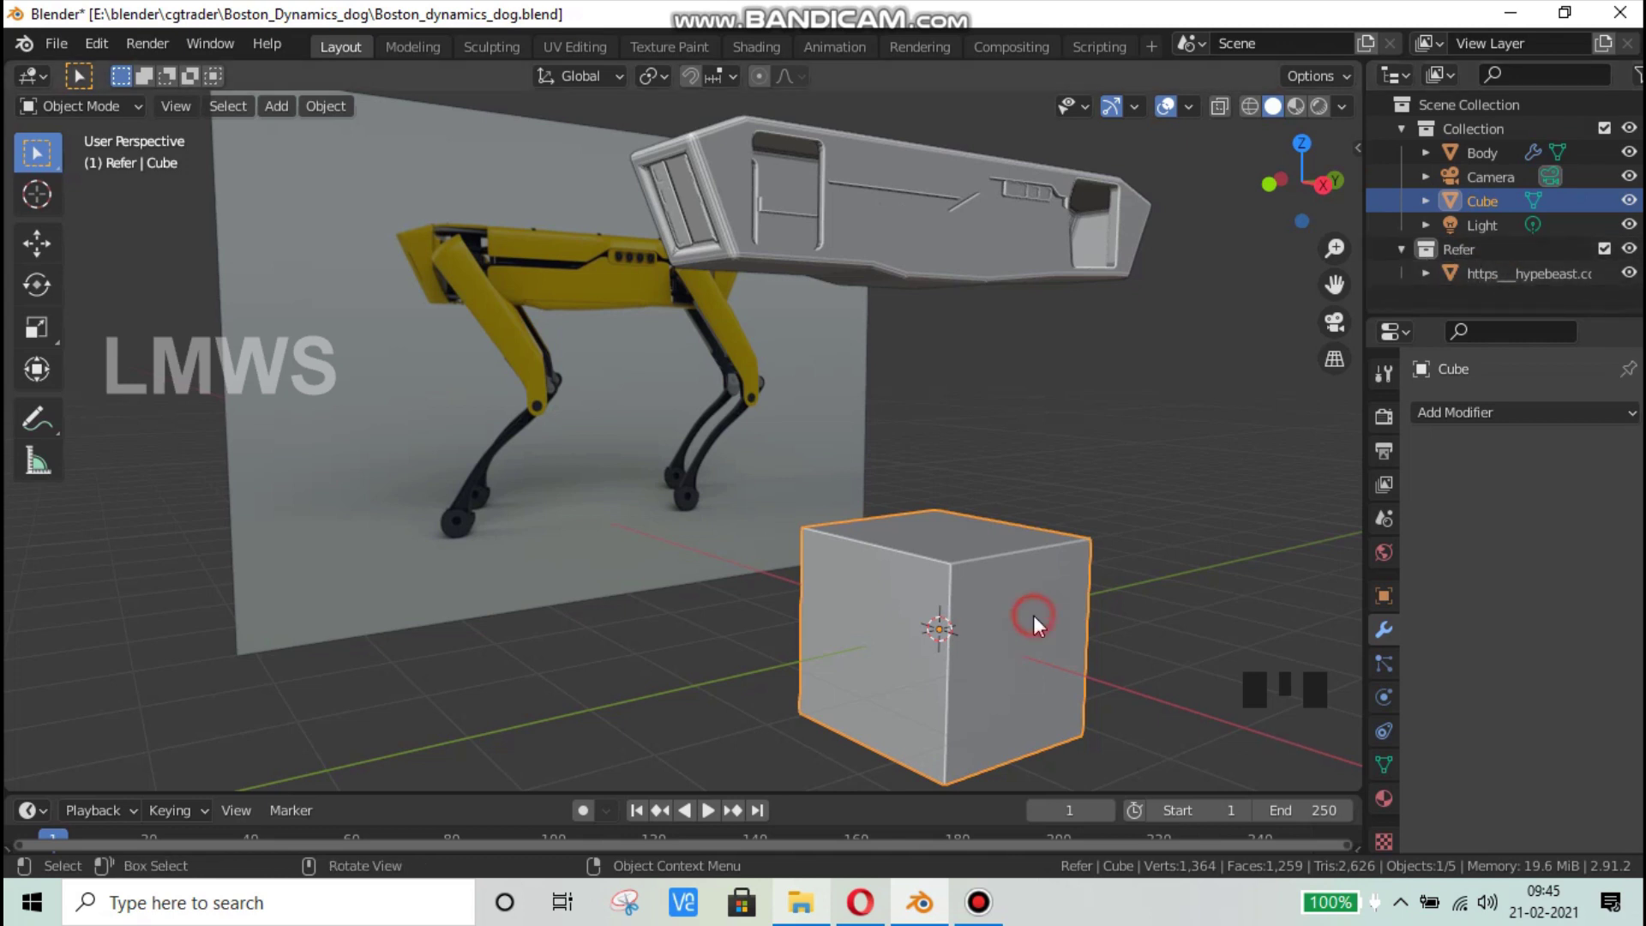
key("ctrl+s")
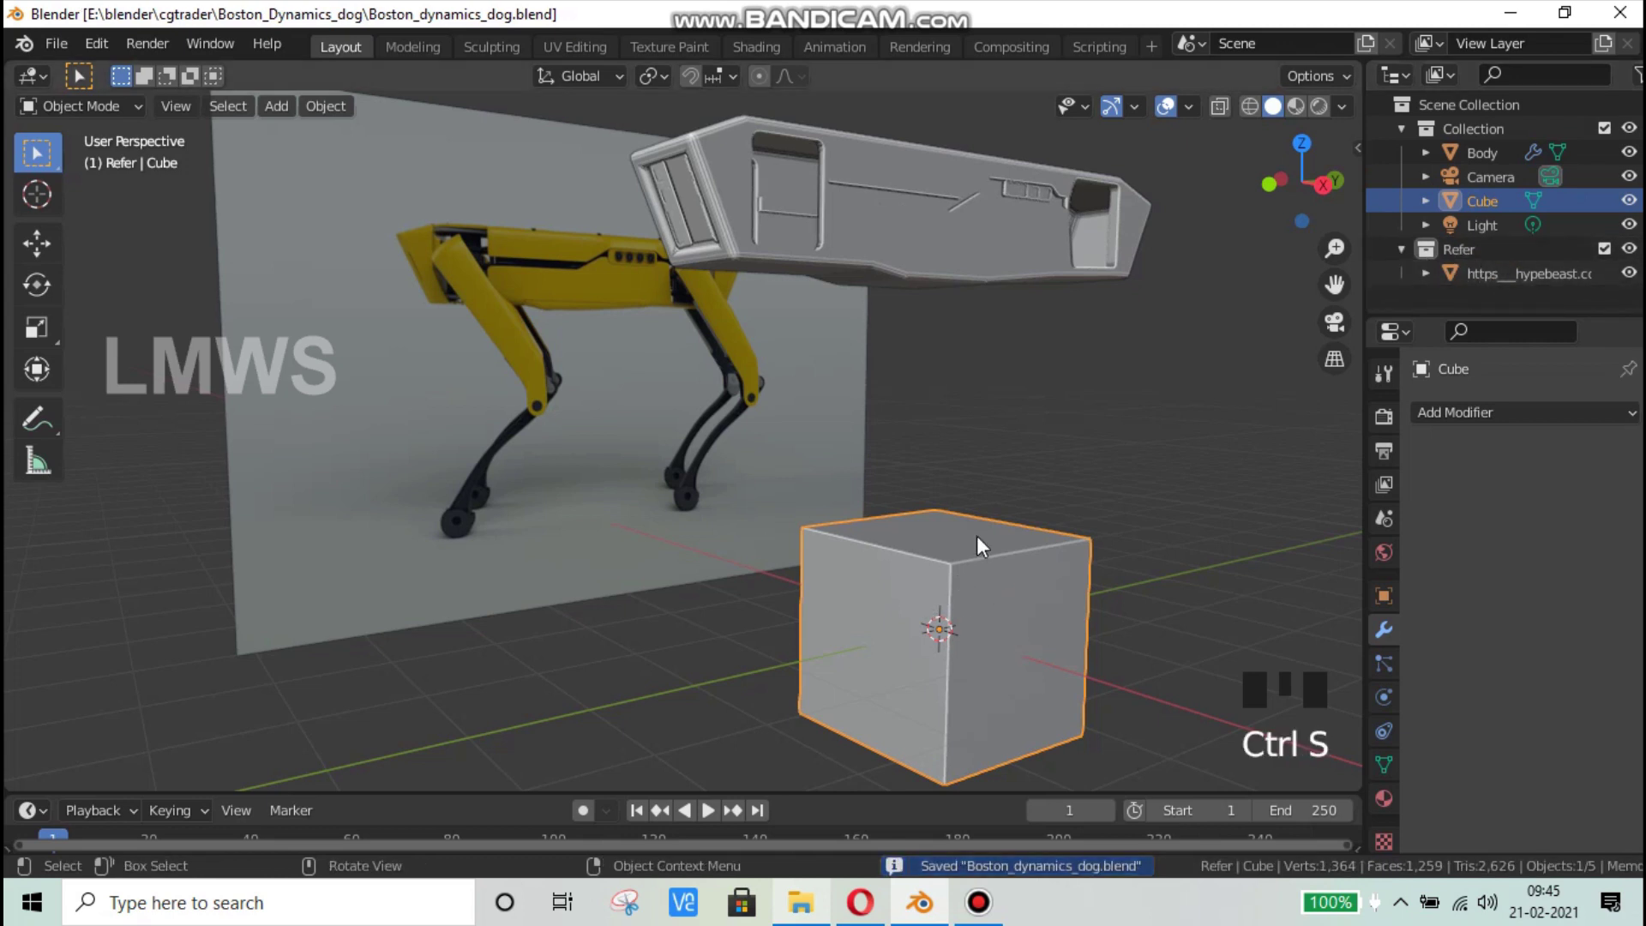
Step: Hide the body in the right side view, save the file and make the cube the selected object
key("KP_3")
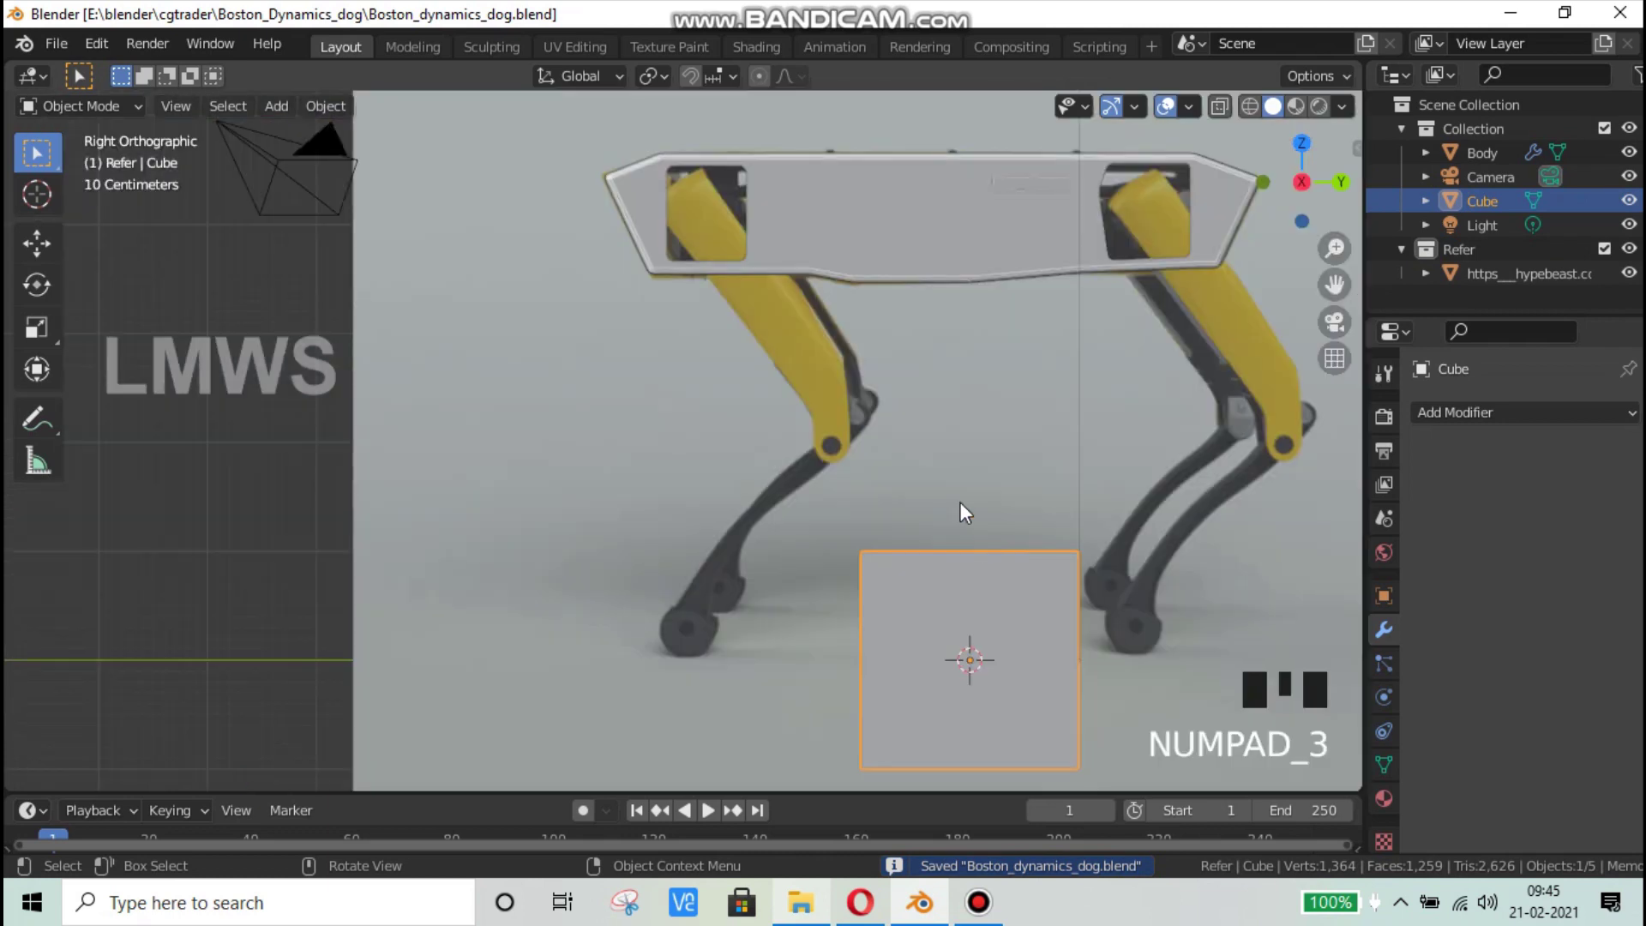
scroll(923, 300, "down", 2)
left_click(882, 282)
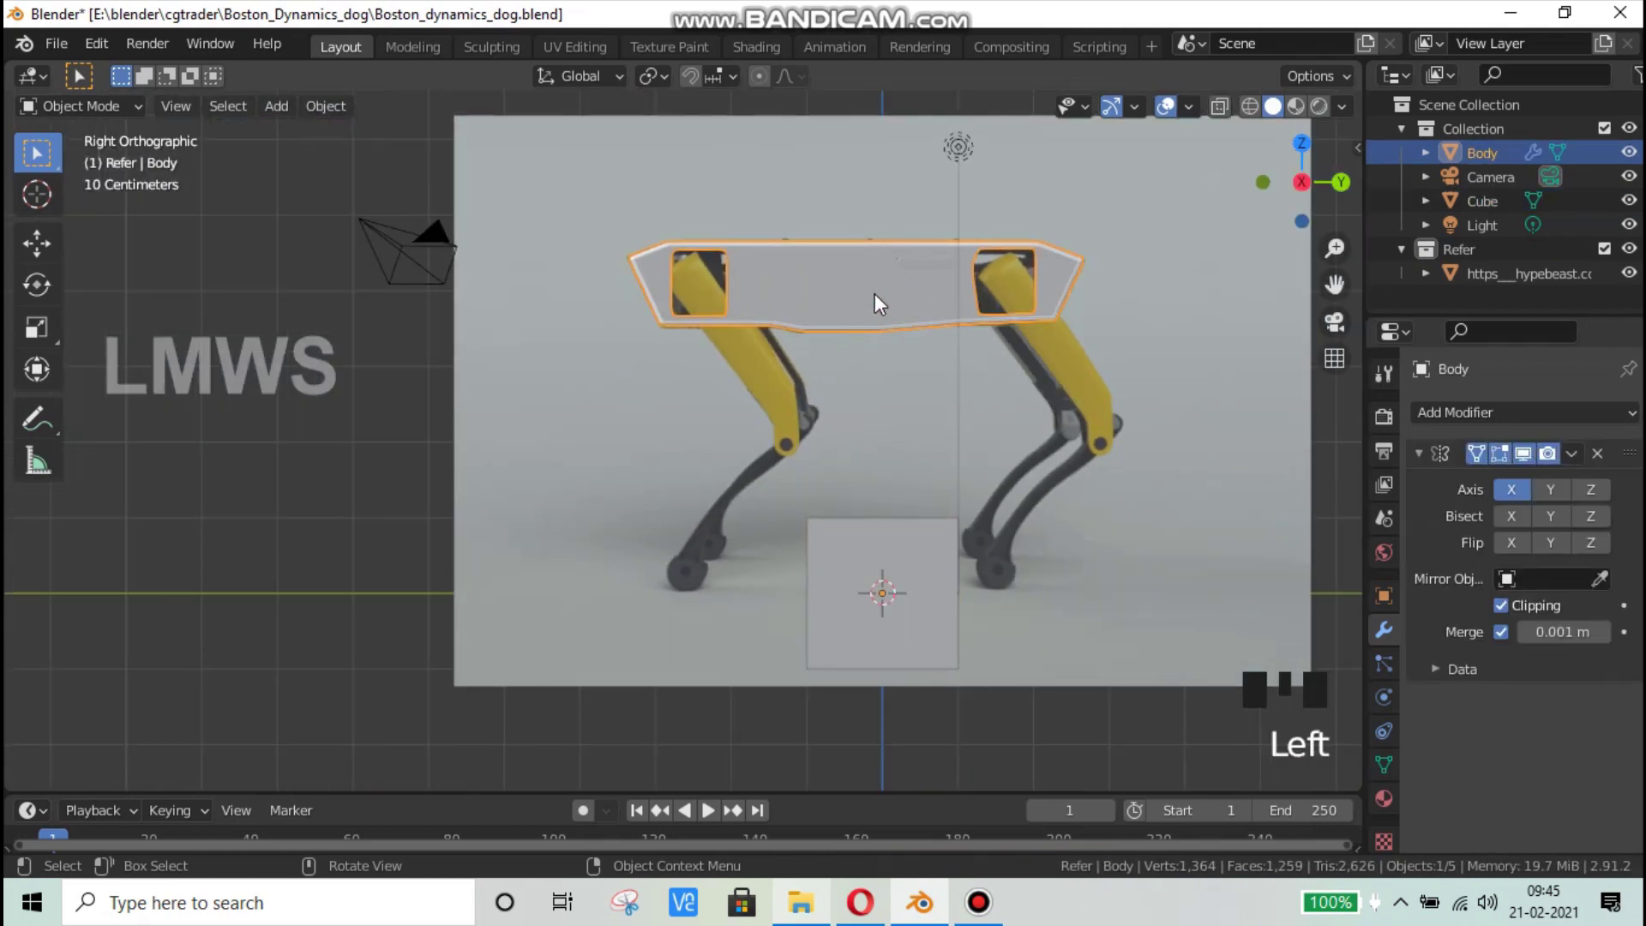
key("h")
key("ctrl+s")
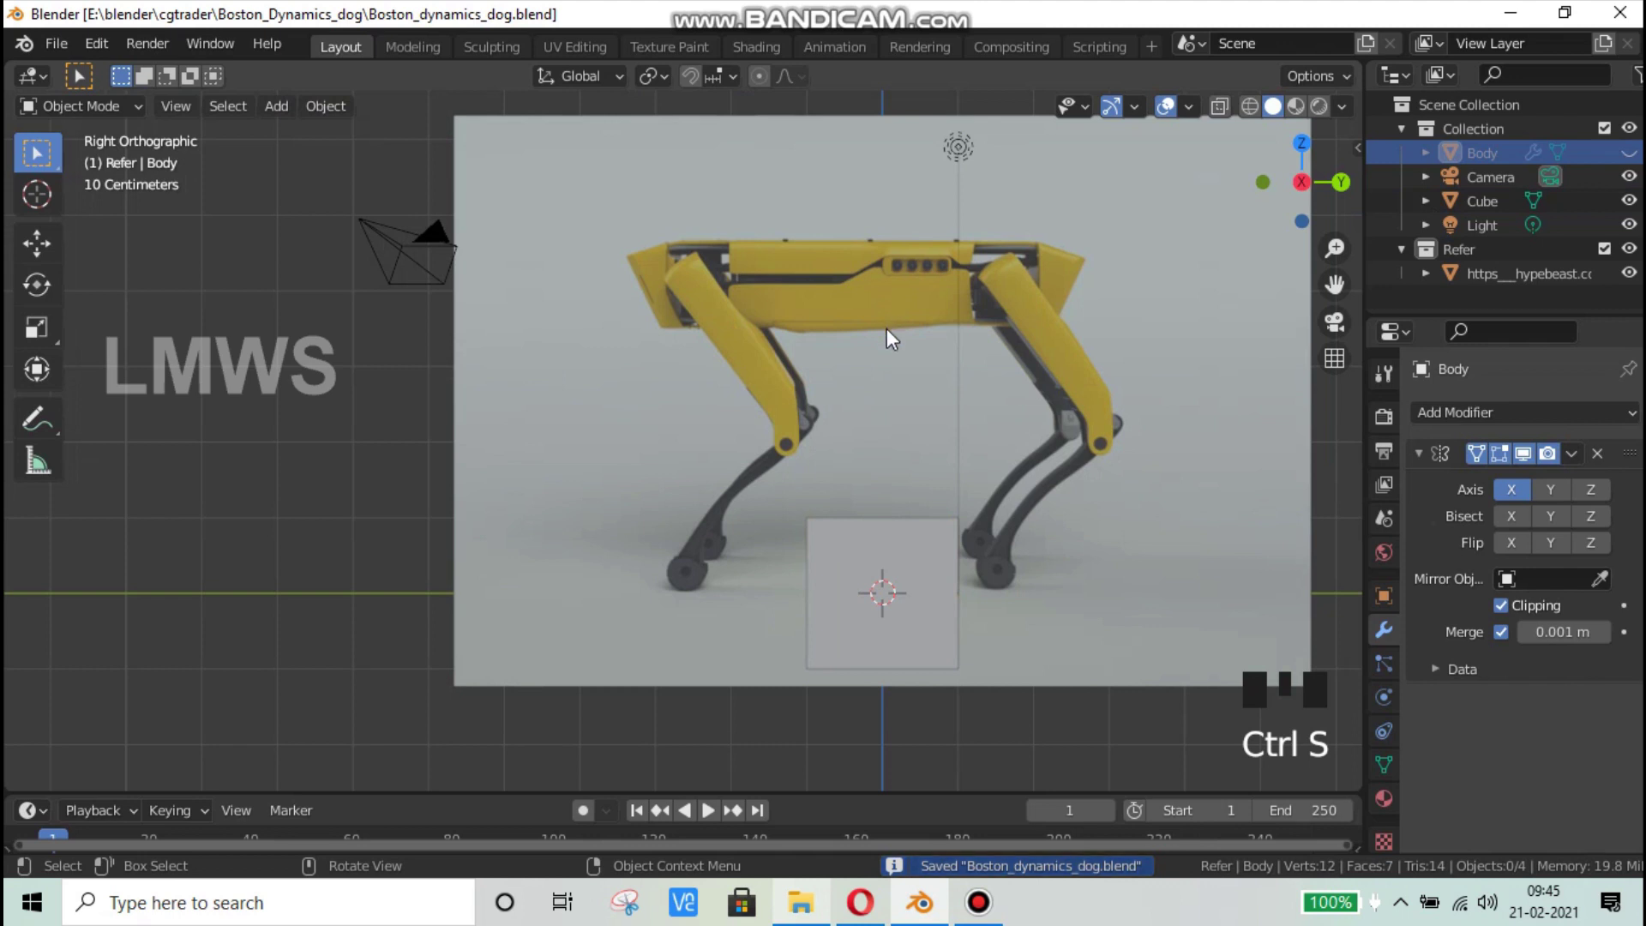
left_click(850, 588)
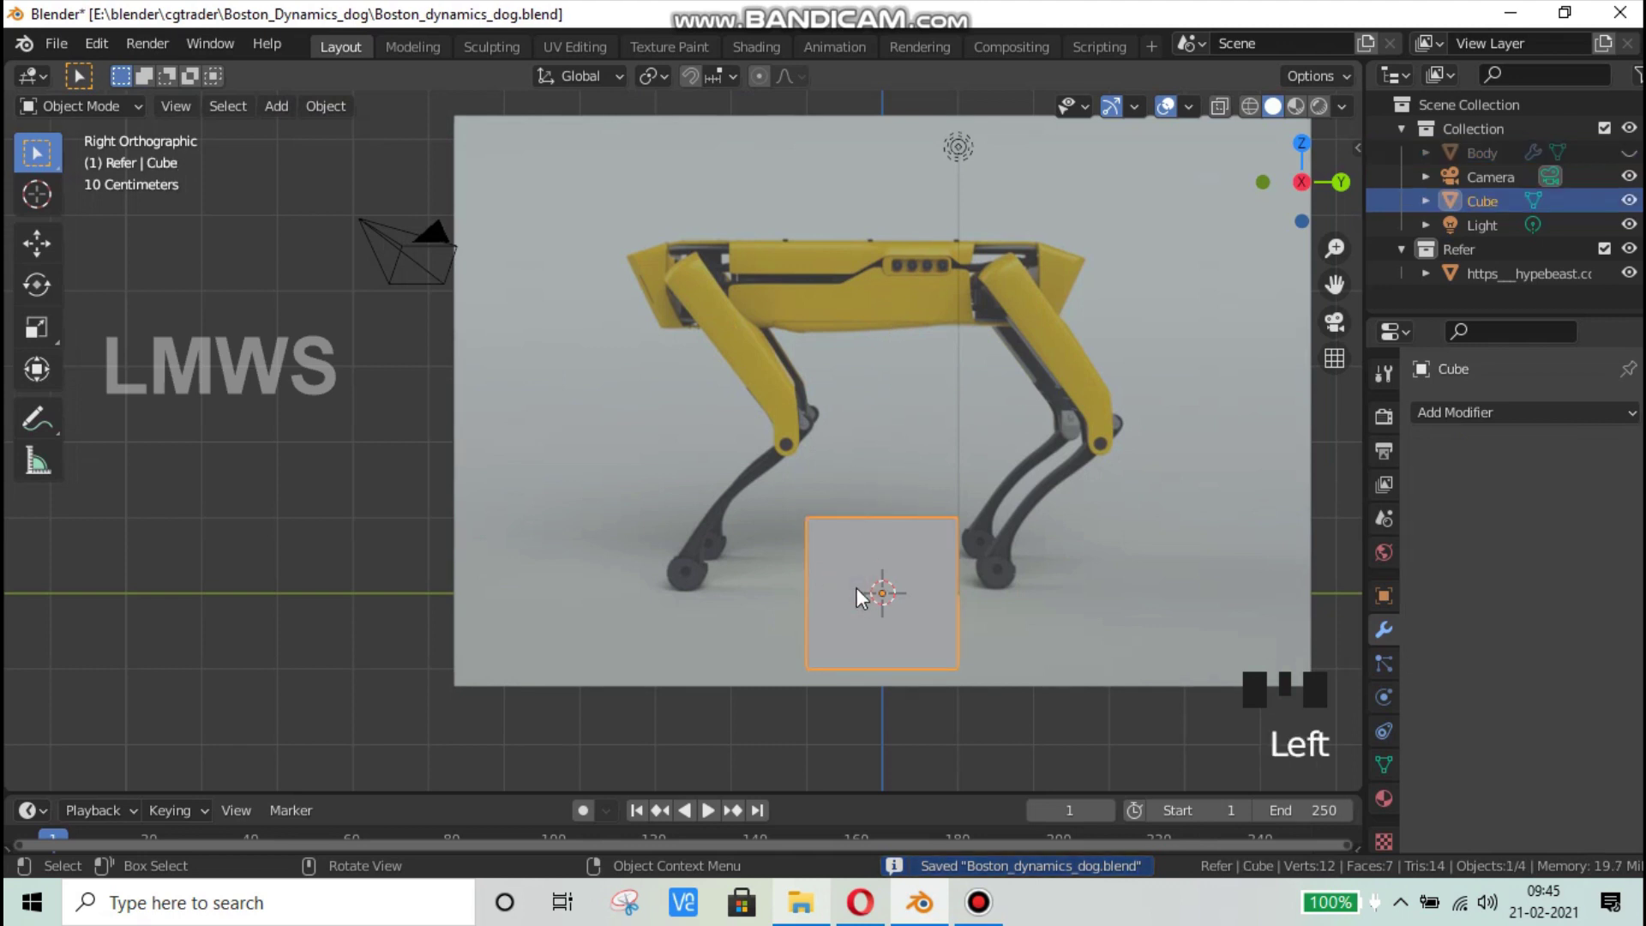
key("g")
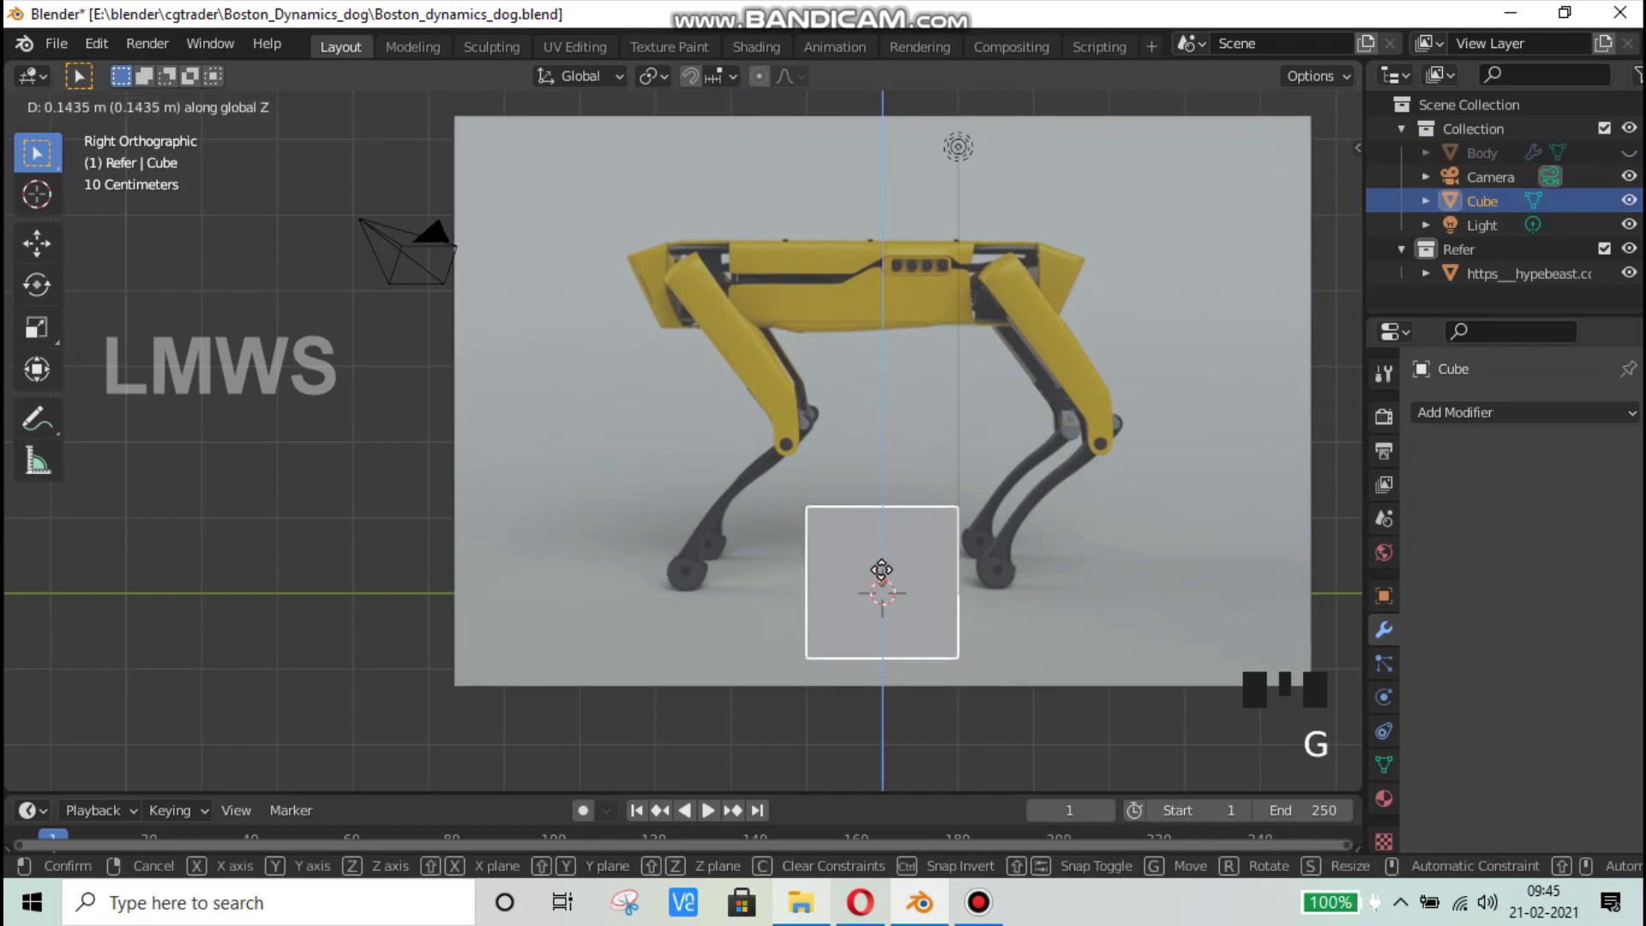
right_click(952, 572)
key("Tab")
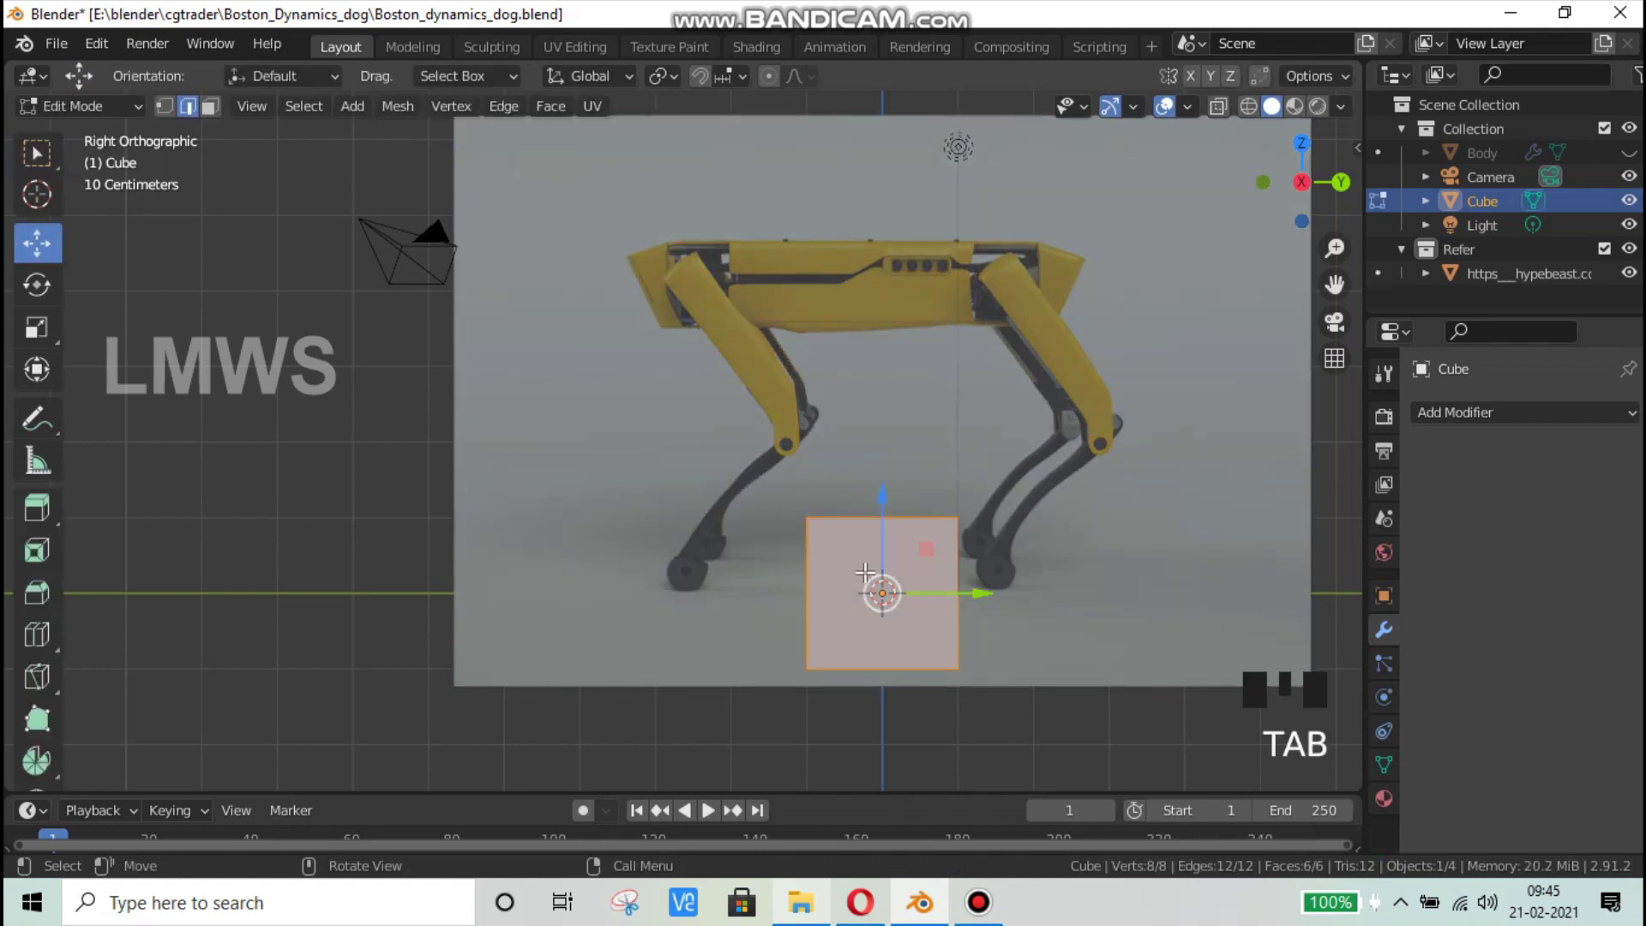
key("Tab")
scroll(908, 601, "up", 2)
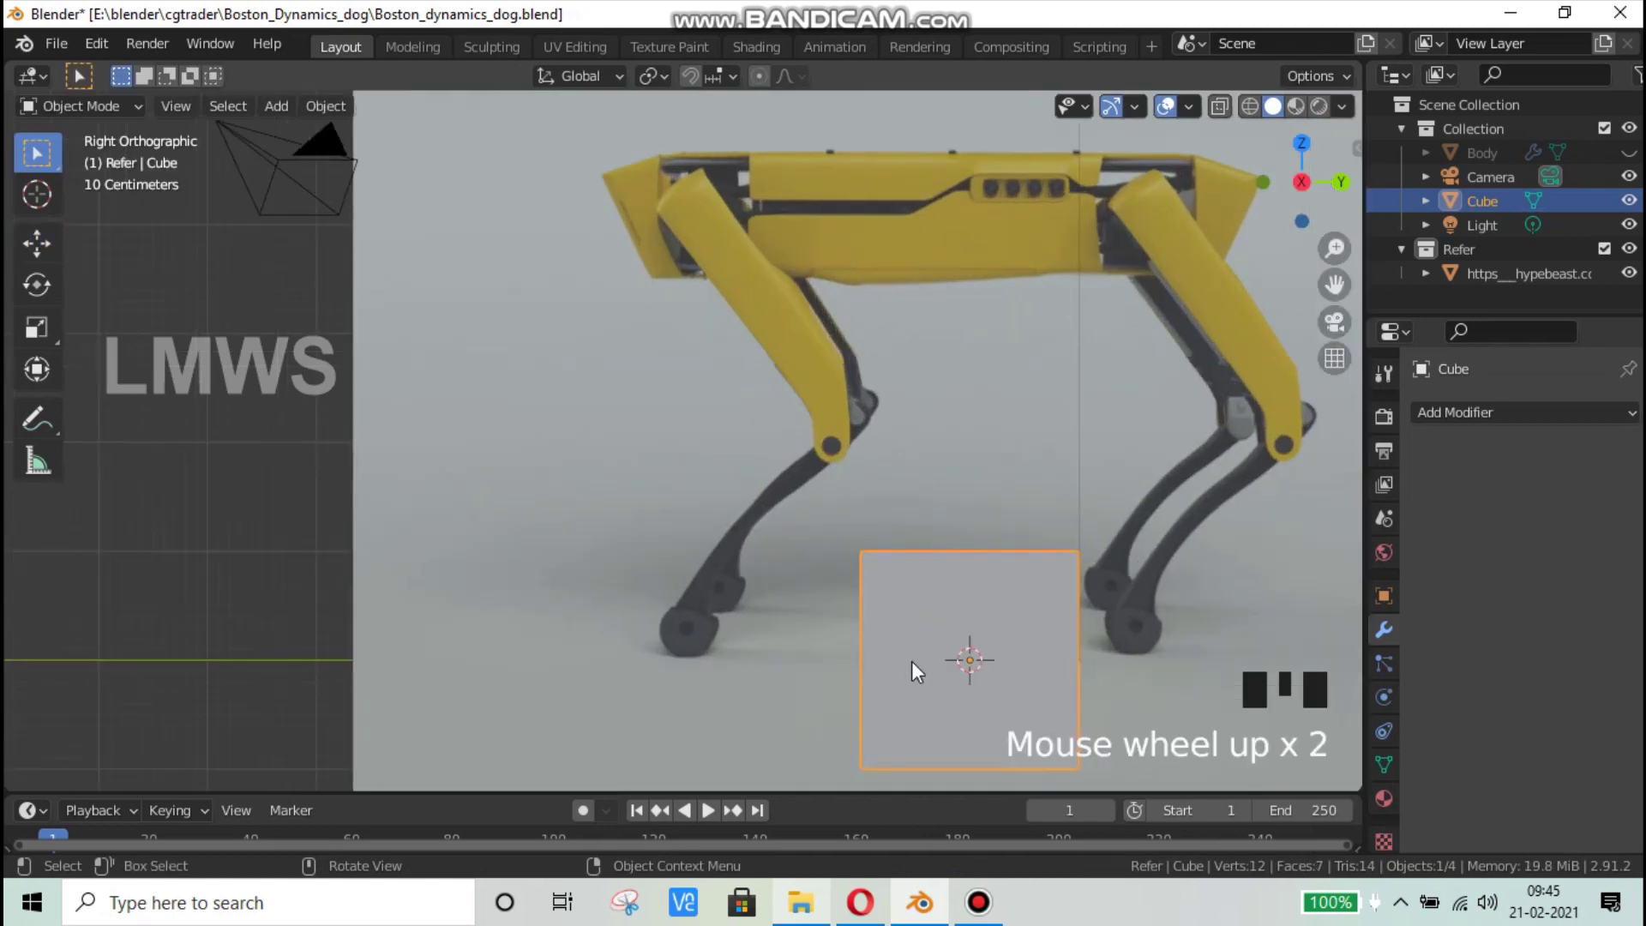
scroll(915, 662, "down", 2)
Step: Raise the cube about 3.6 m along Z to the height of the robot dog's body in the reference
key("g")
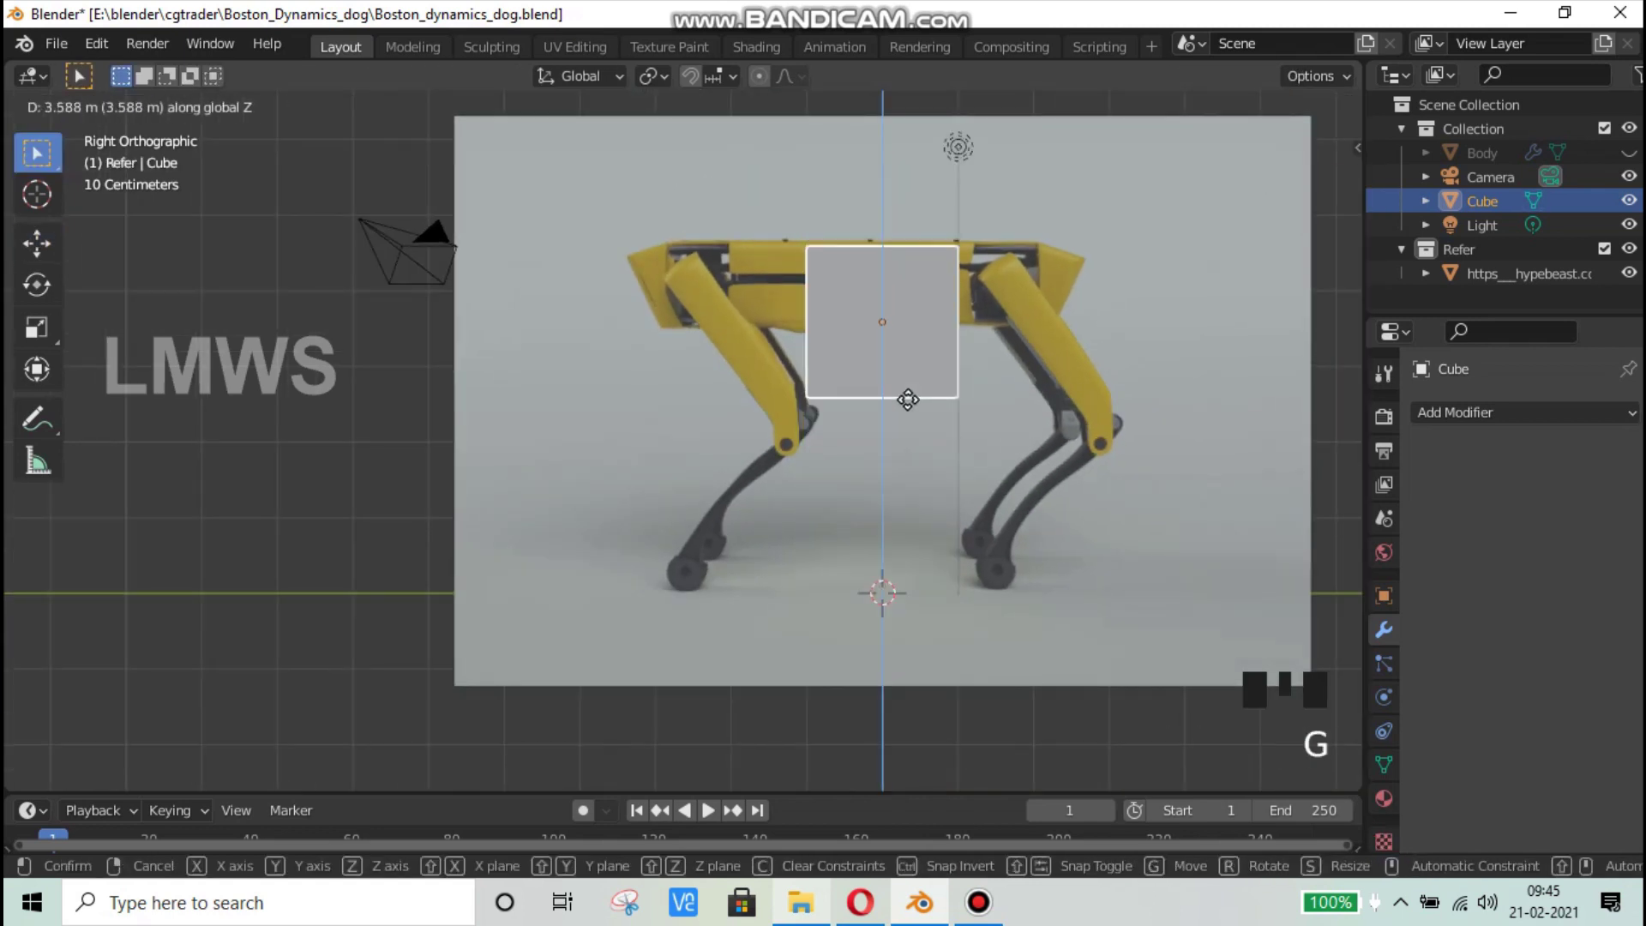
left_click(909, 399)
scroll(927, 377, "up", 2)
Step: Scale the cube's mesh down on X and Y only into a narrow upright block, and save the file
key("Tab")
scroll(922, 382, "down", 3)
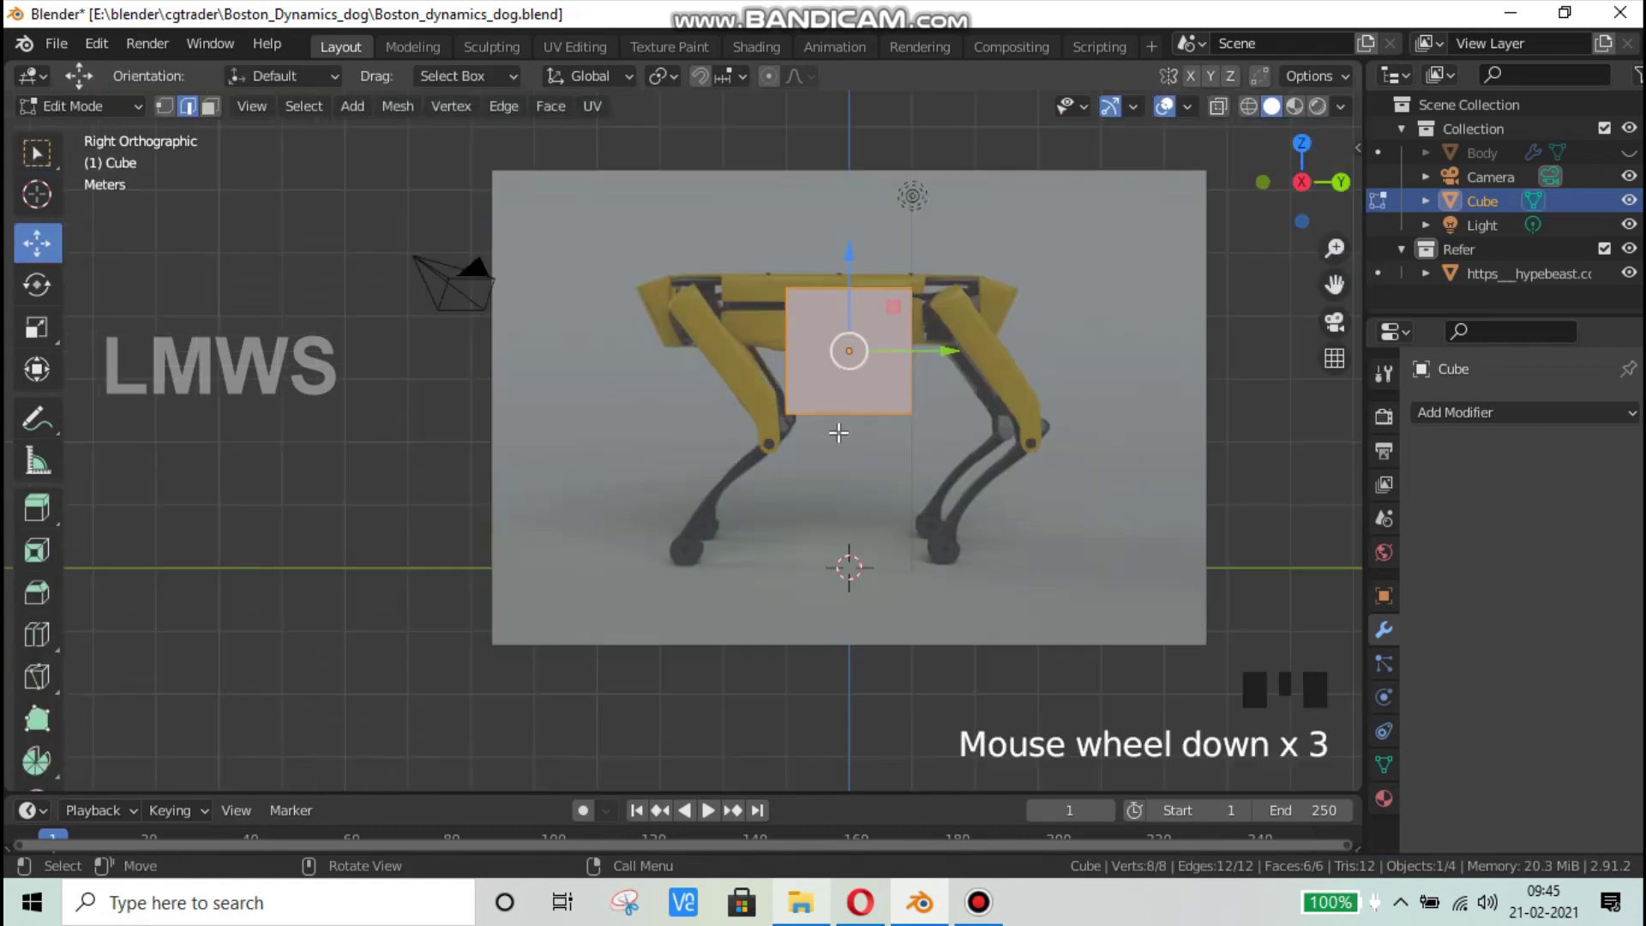
middle_click_drag(844, 429, 994, 463)
key("s")
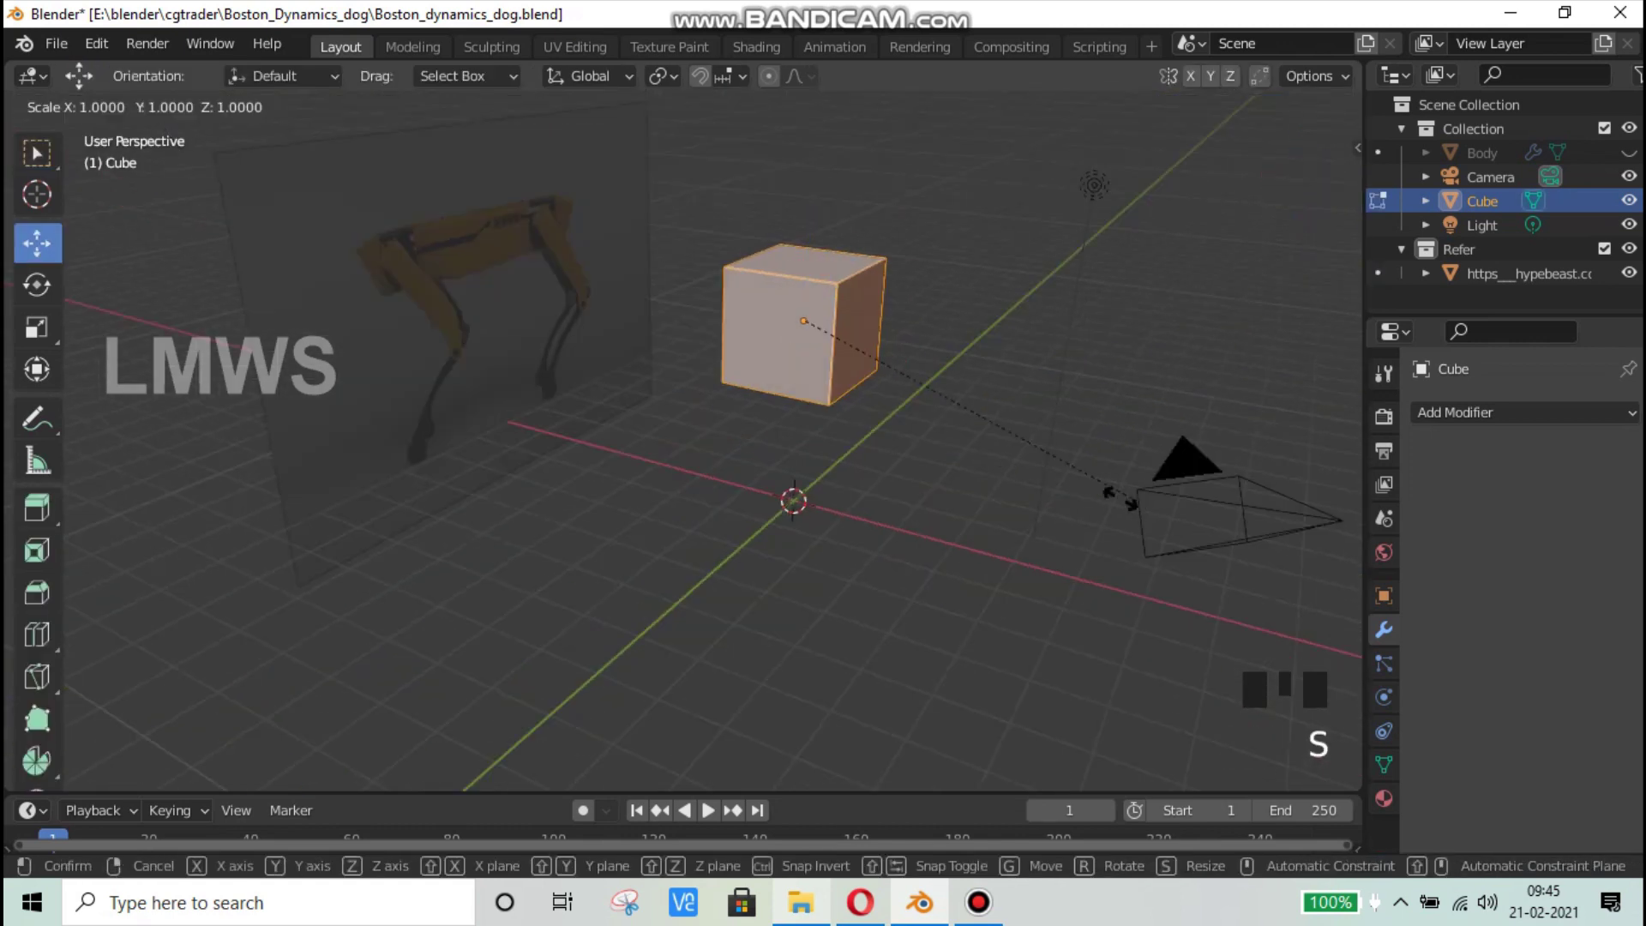
key("shift+z")
left_click(790, 358)
key("s")
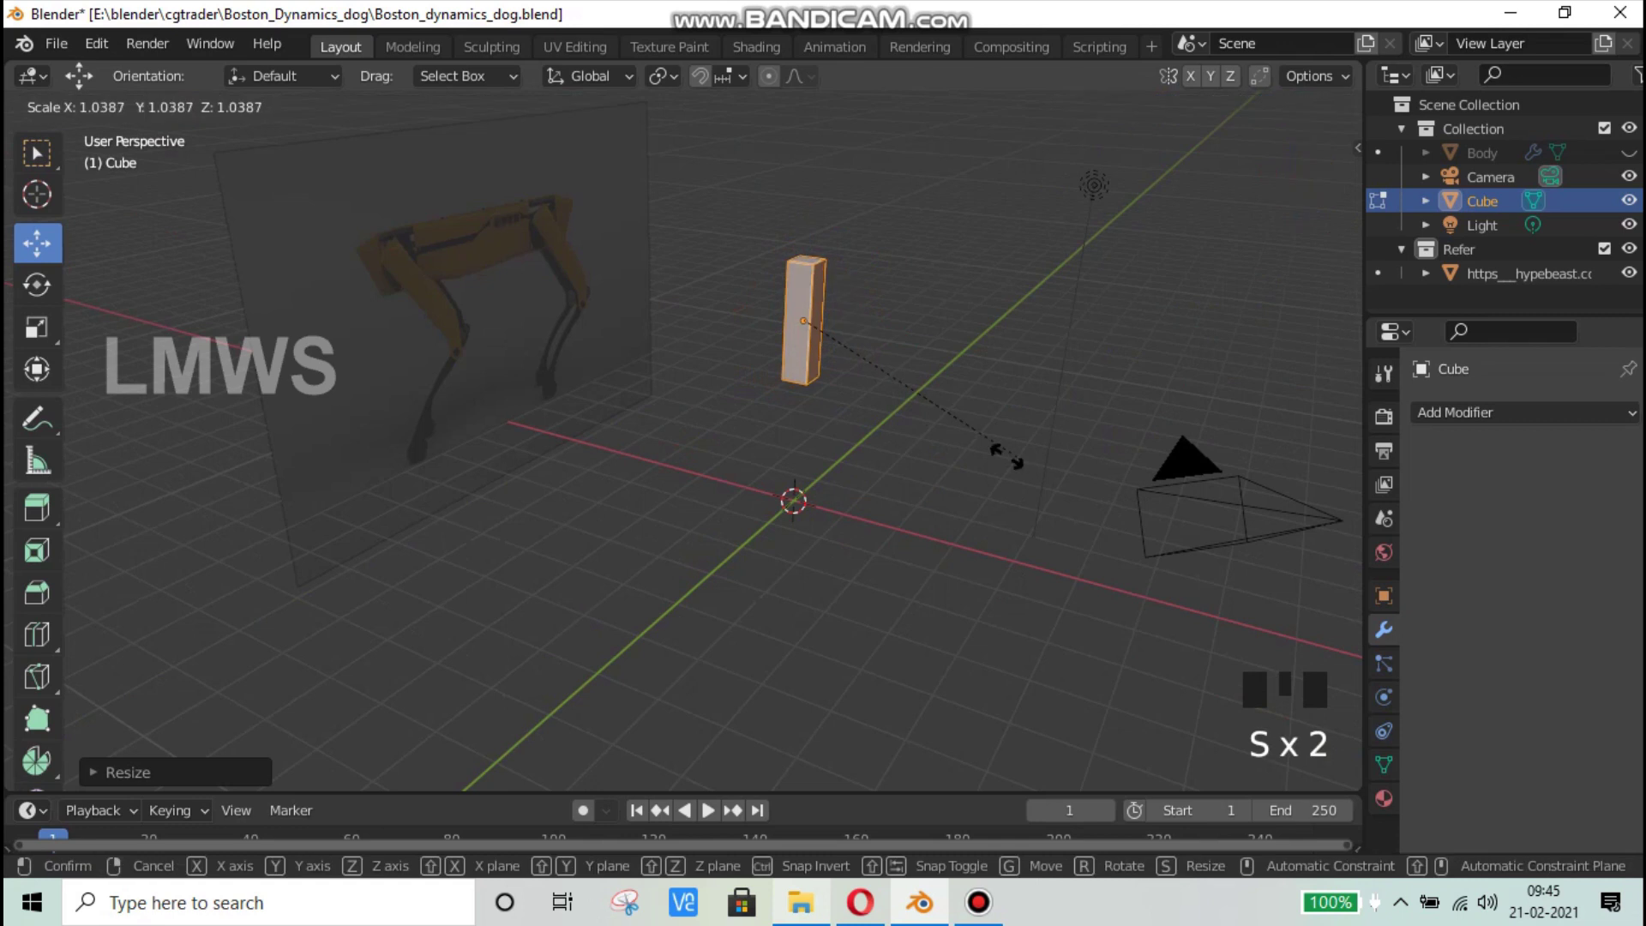
key("shift+z")
left_click(939, 436)
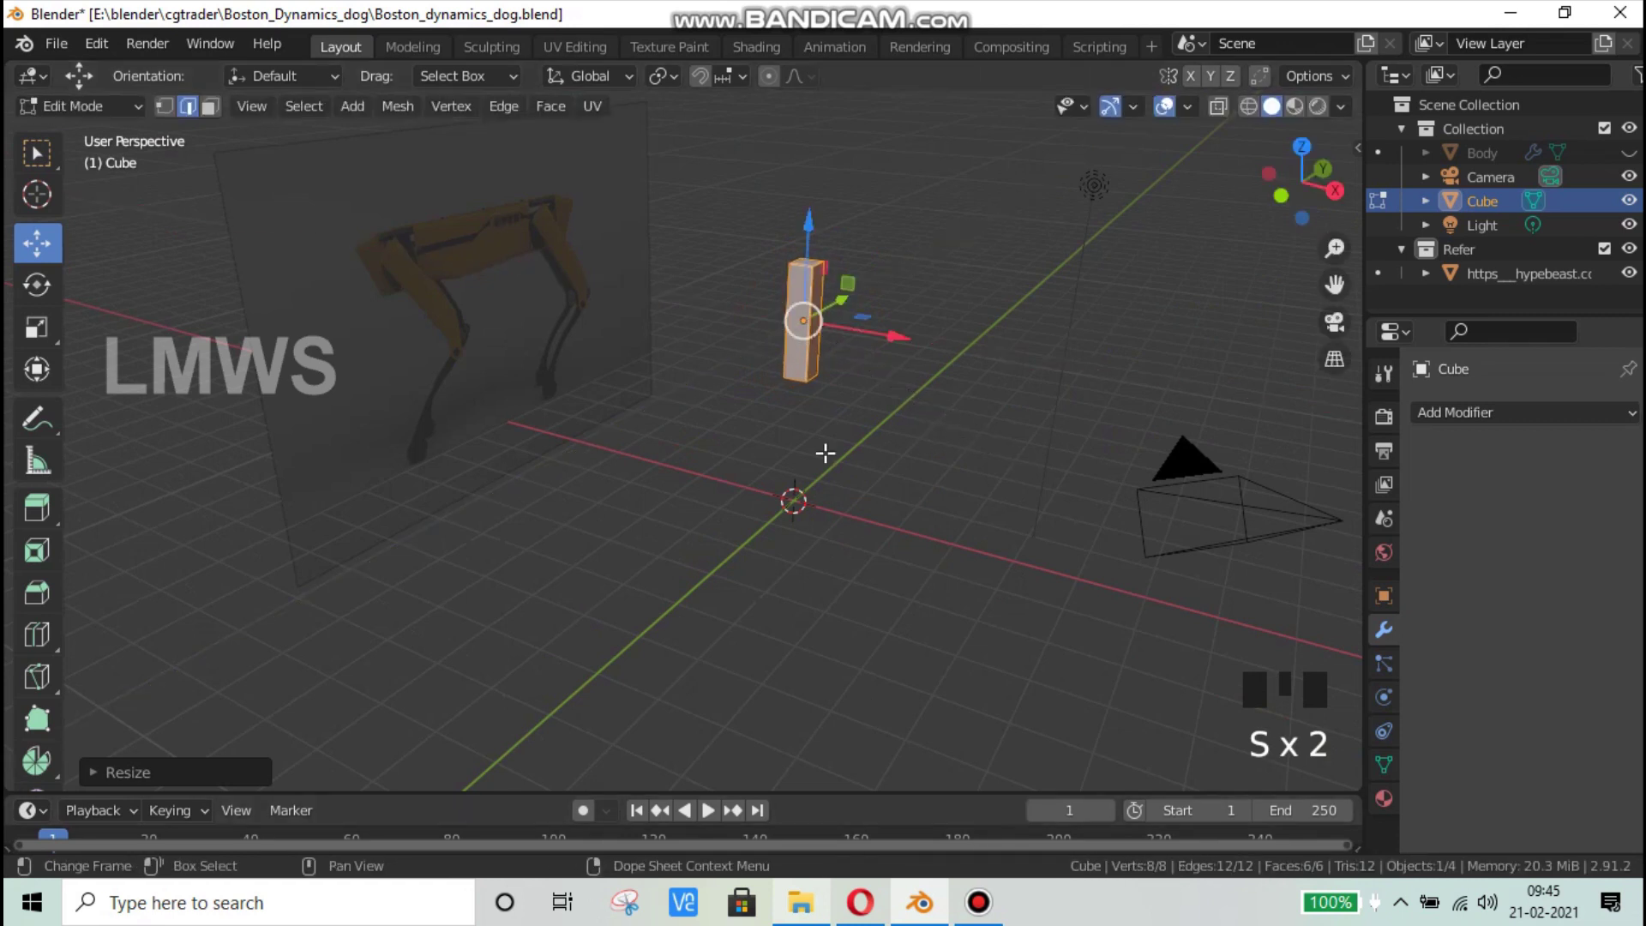
scroll(828, 421, "up", 3)
scroll(995, 423, "up", 2)
scroll(1012, 378, "down", 2)
middle_click_drag(1021, 333, 849, 514, "shift")
key("ctrl+s")
Step: Add a Subdivision Surface modifier to the block with viewport and render levels of 2, and save the file
key("Tab")
scroll(849, 515, "up", 2)
left_click(1499, 410)
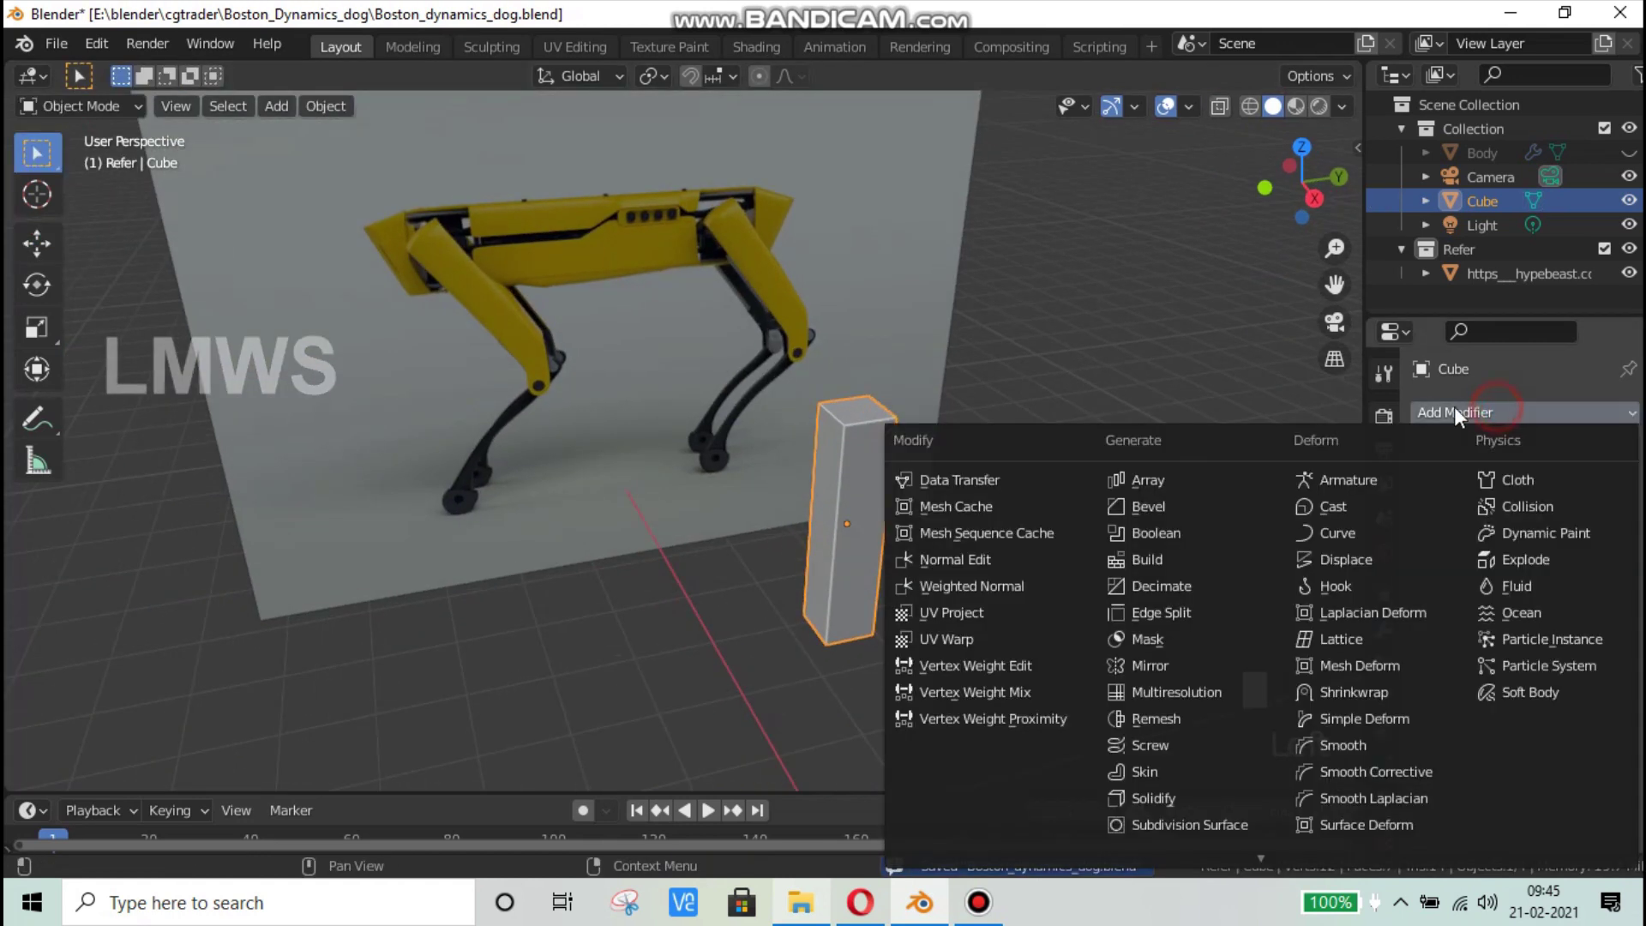
left_click(1183, 821)
scroll(938, 614, "up", 3)
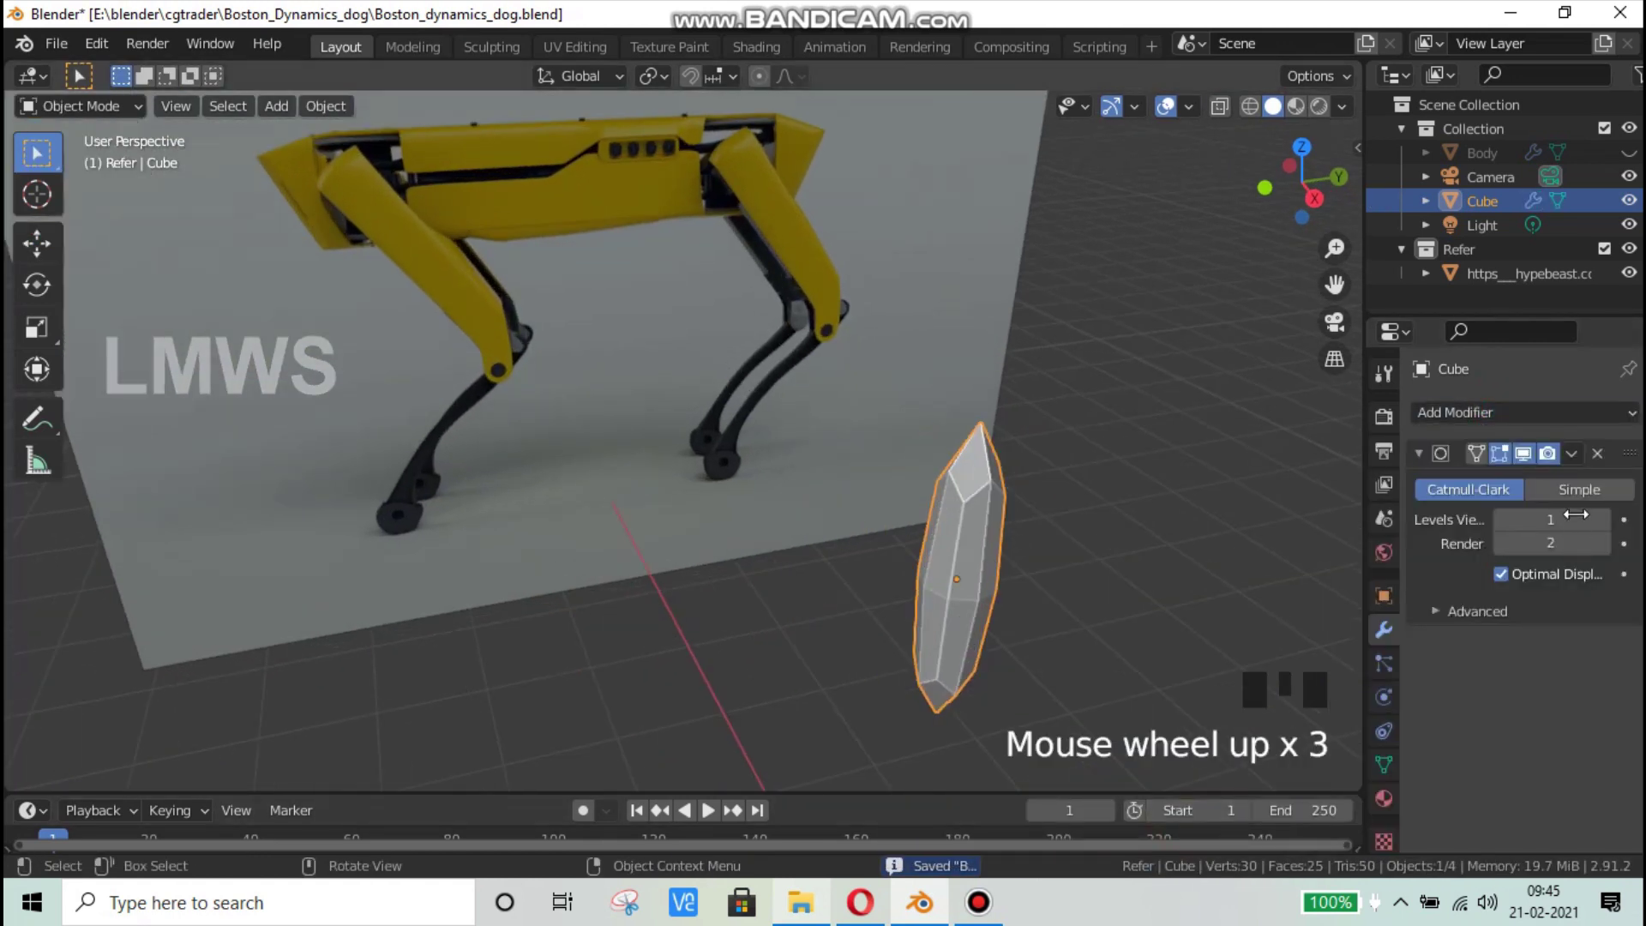
left_click(1502, 543)
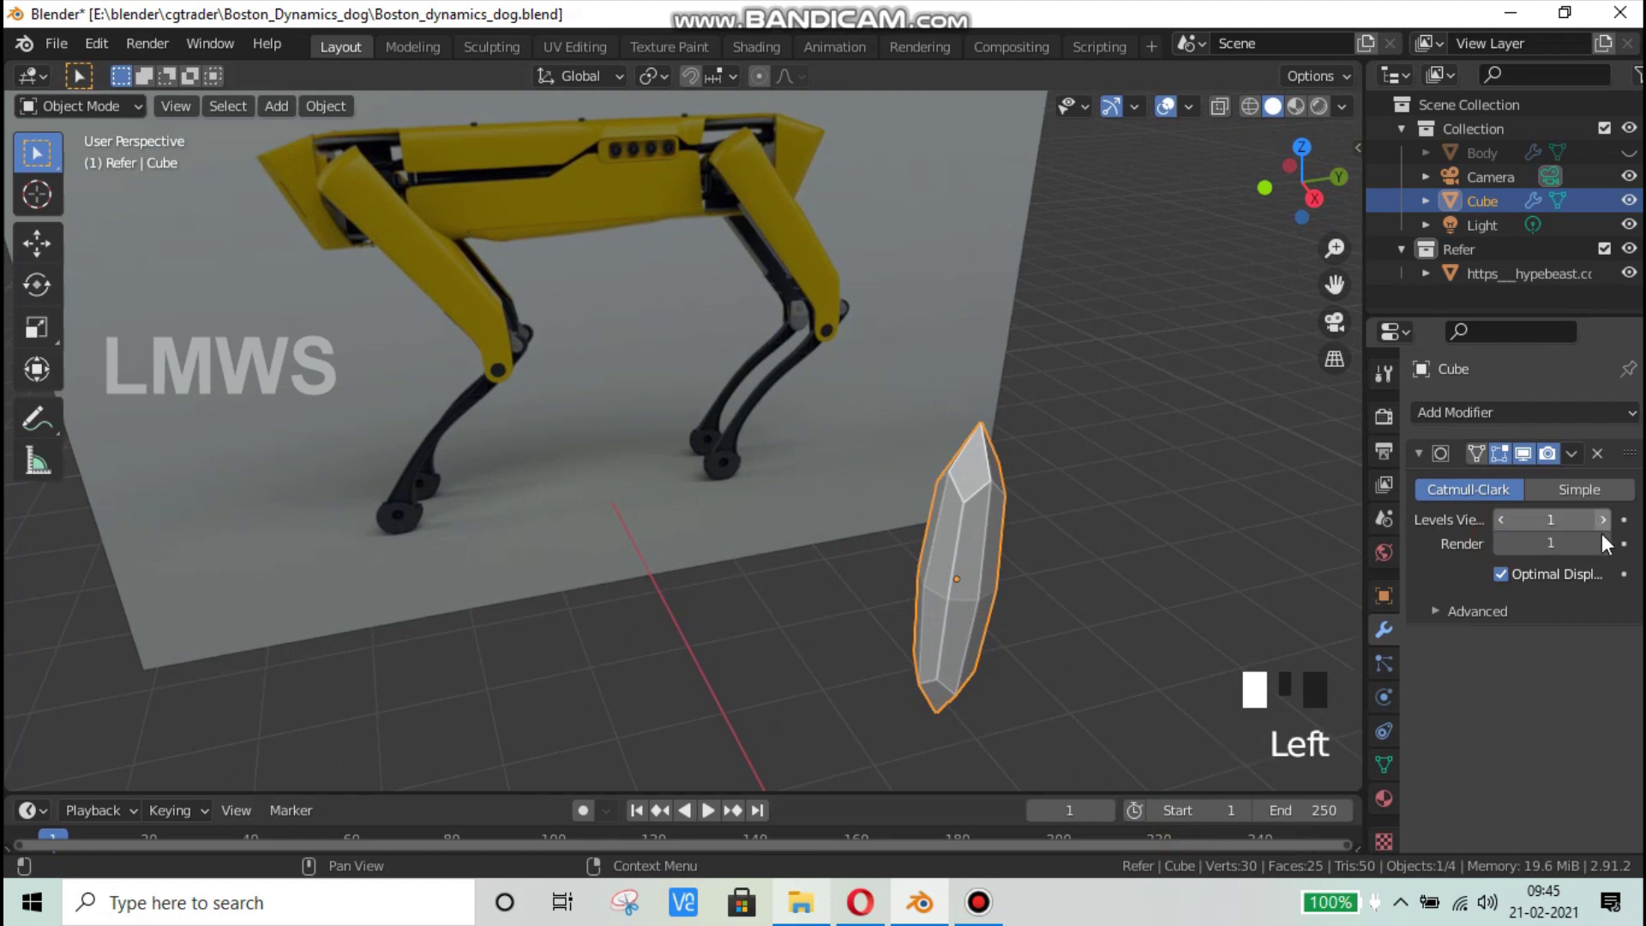
left_click(1603, 520)
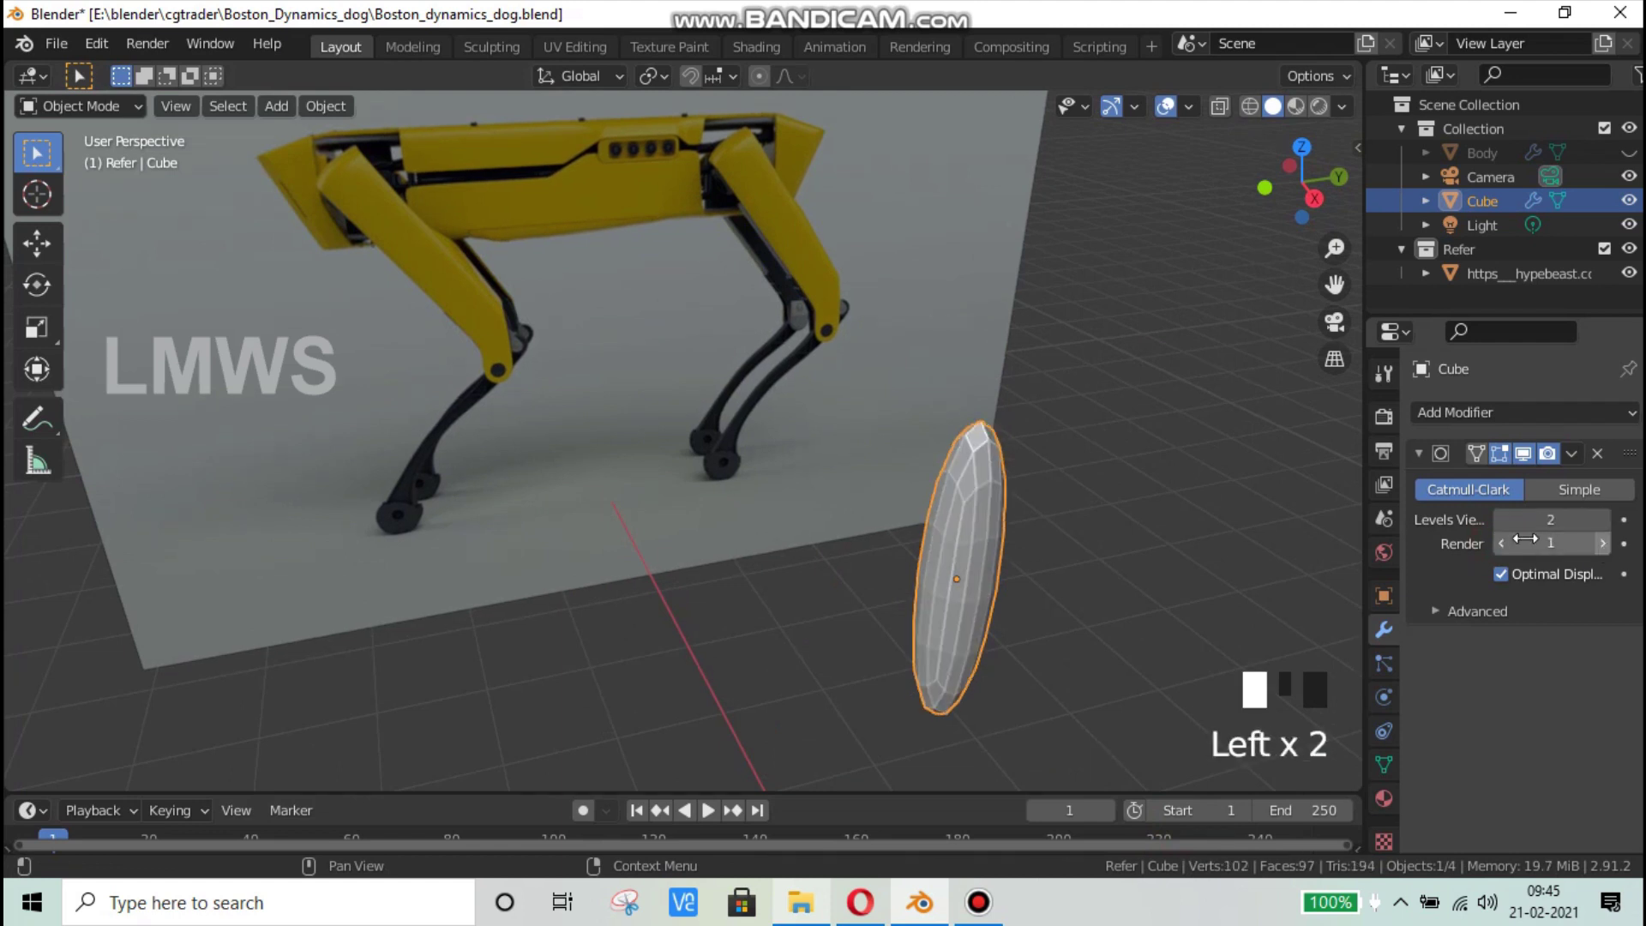
left_click(1606, 549)
middle_click_drag(979, 573, 981, 583)
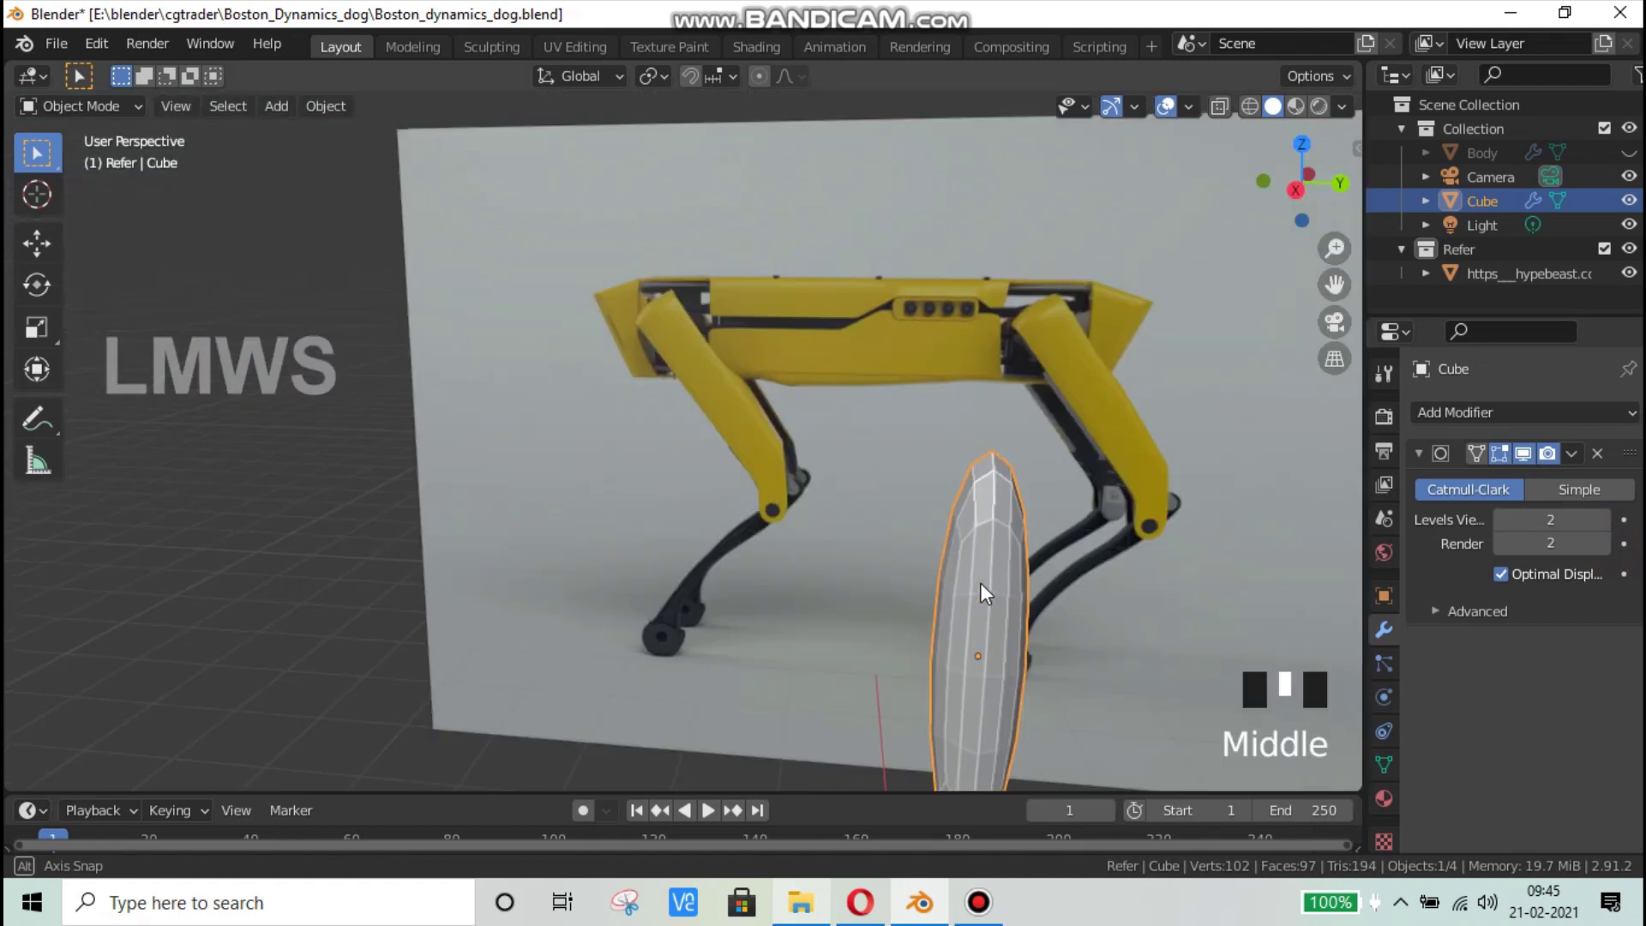
scroll(988, 589, "down", 1)
key("ctrl+s")
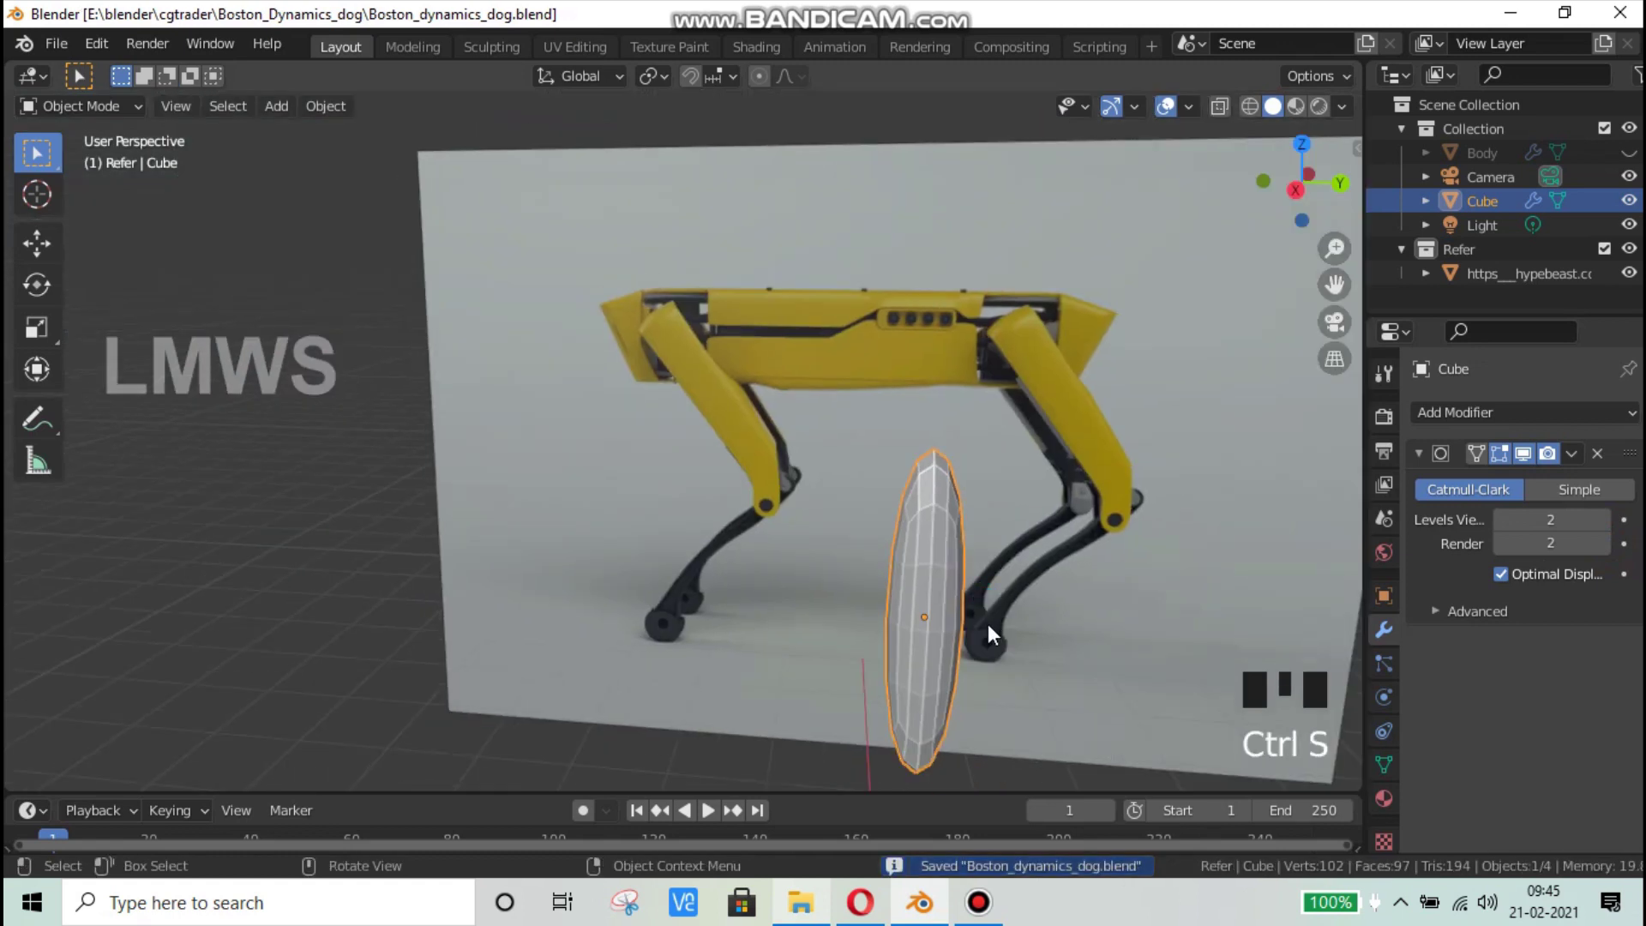
Step: Try subdivision level 1 for viewport and render on the block, and restore both levels to 2
middle_click_drag(1026, 555, 1079, 540)
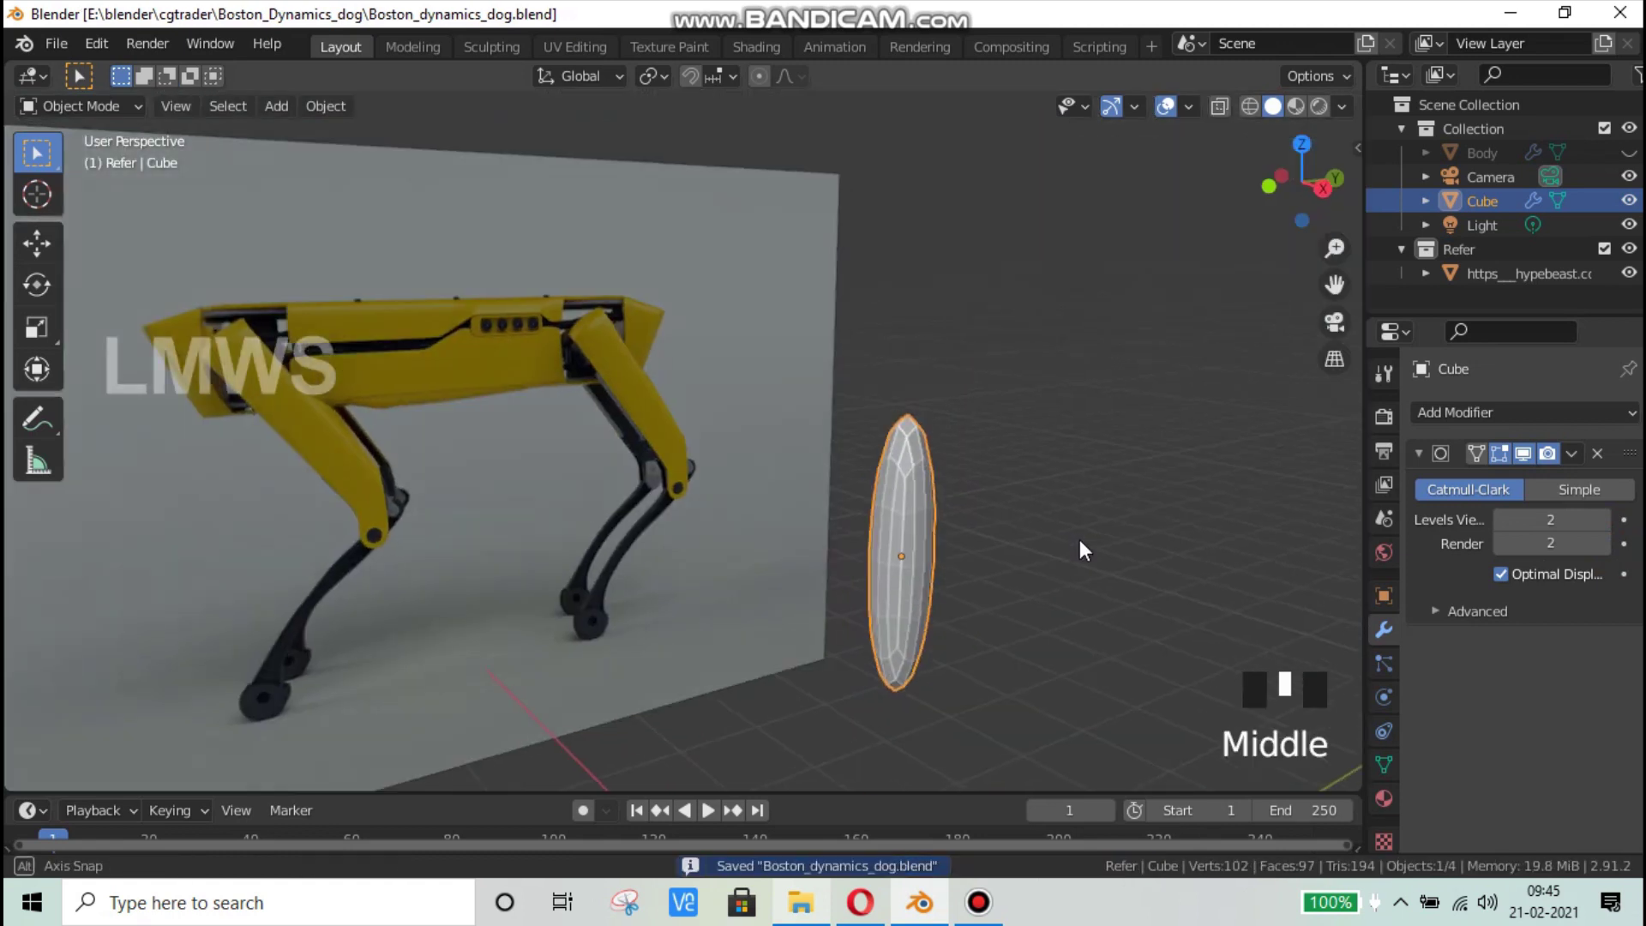
scroll(991, 602, "up", 2)
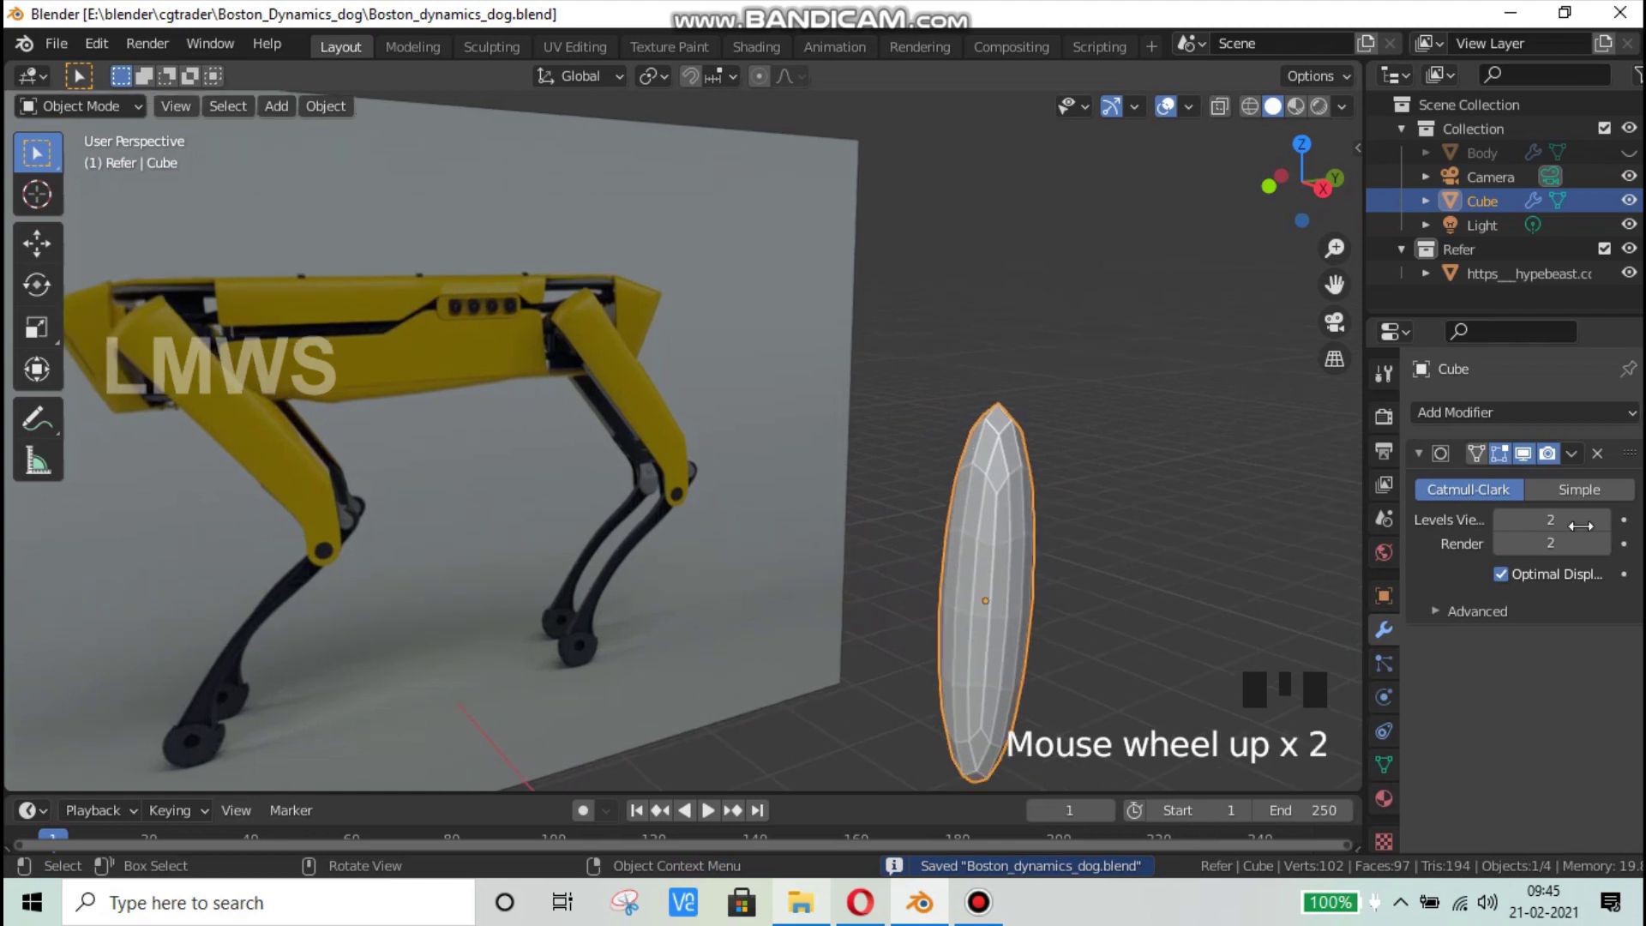
left_click(1503, 520)
left_click(1502, 543)
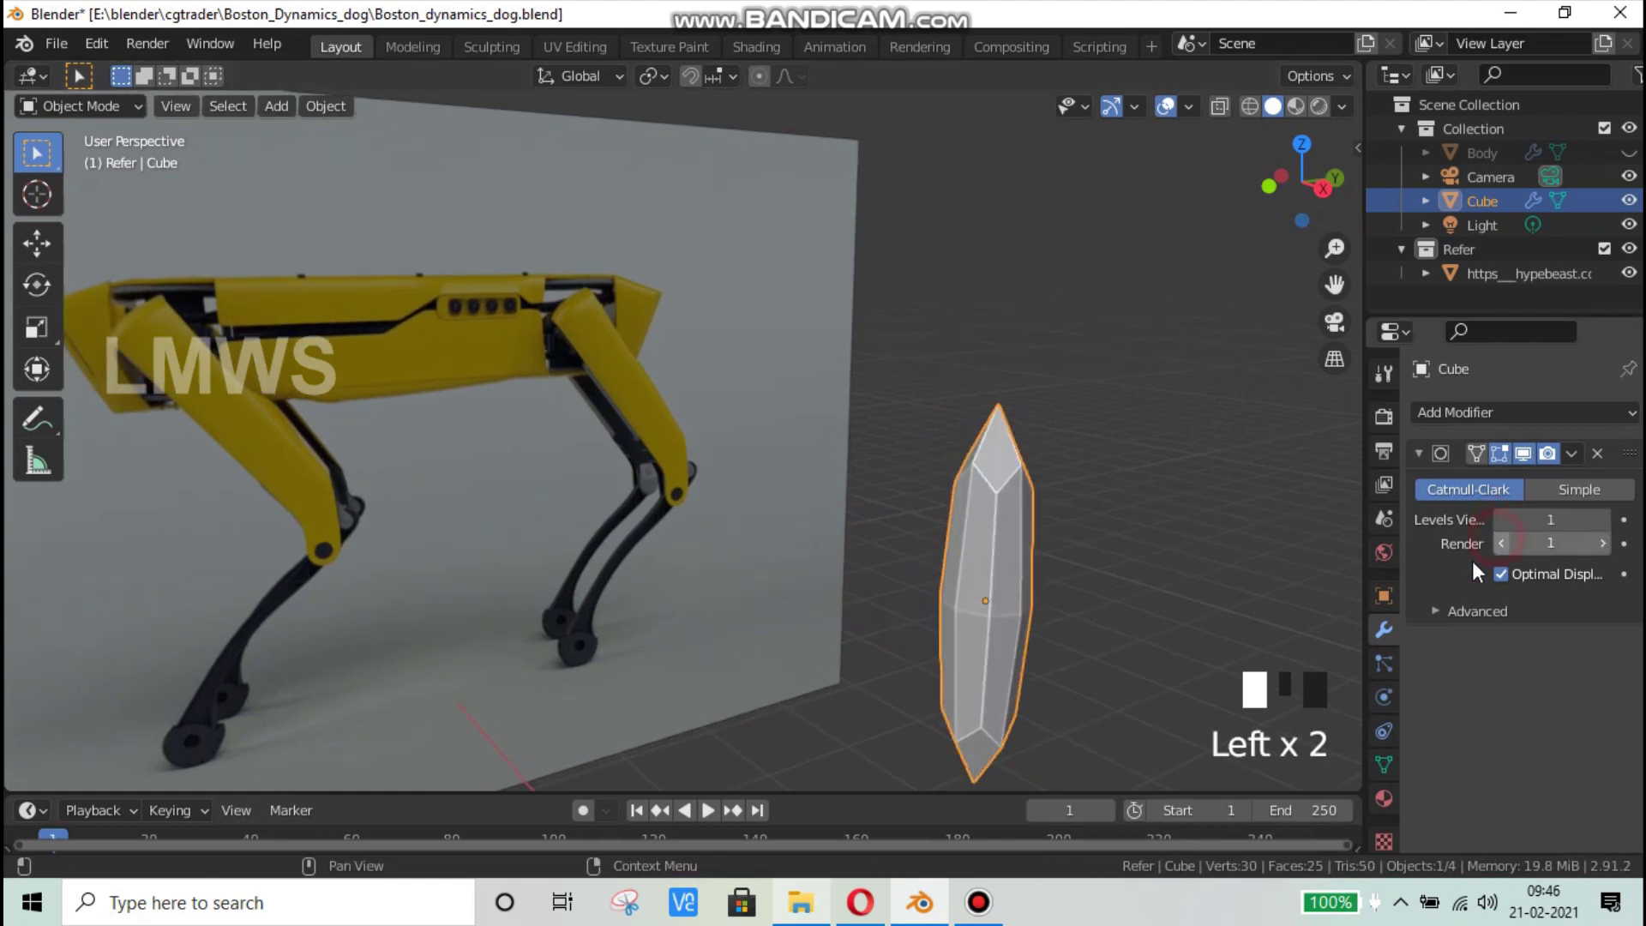
left_click(1604, 520)
left_click(1605, 544)
left_click(1006, 499)
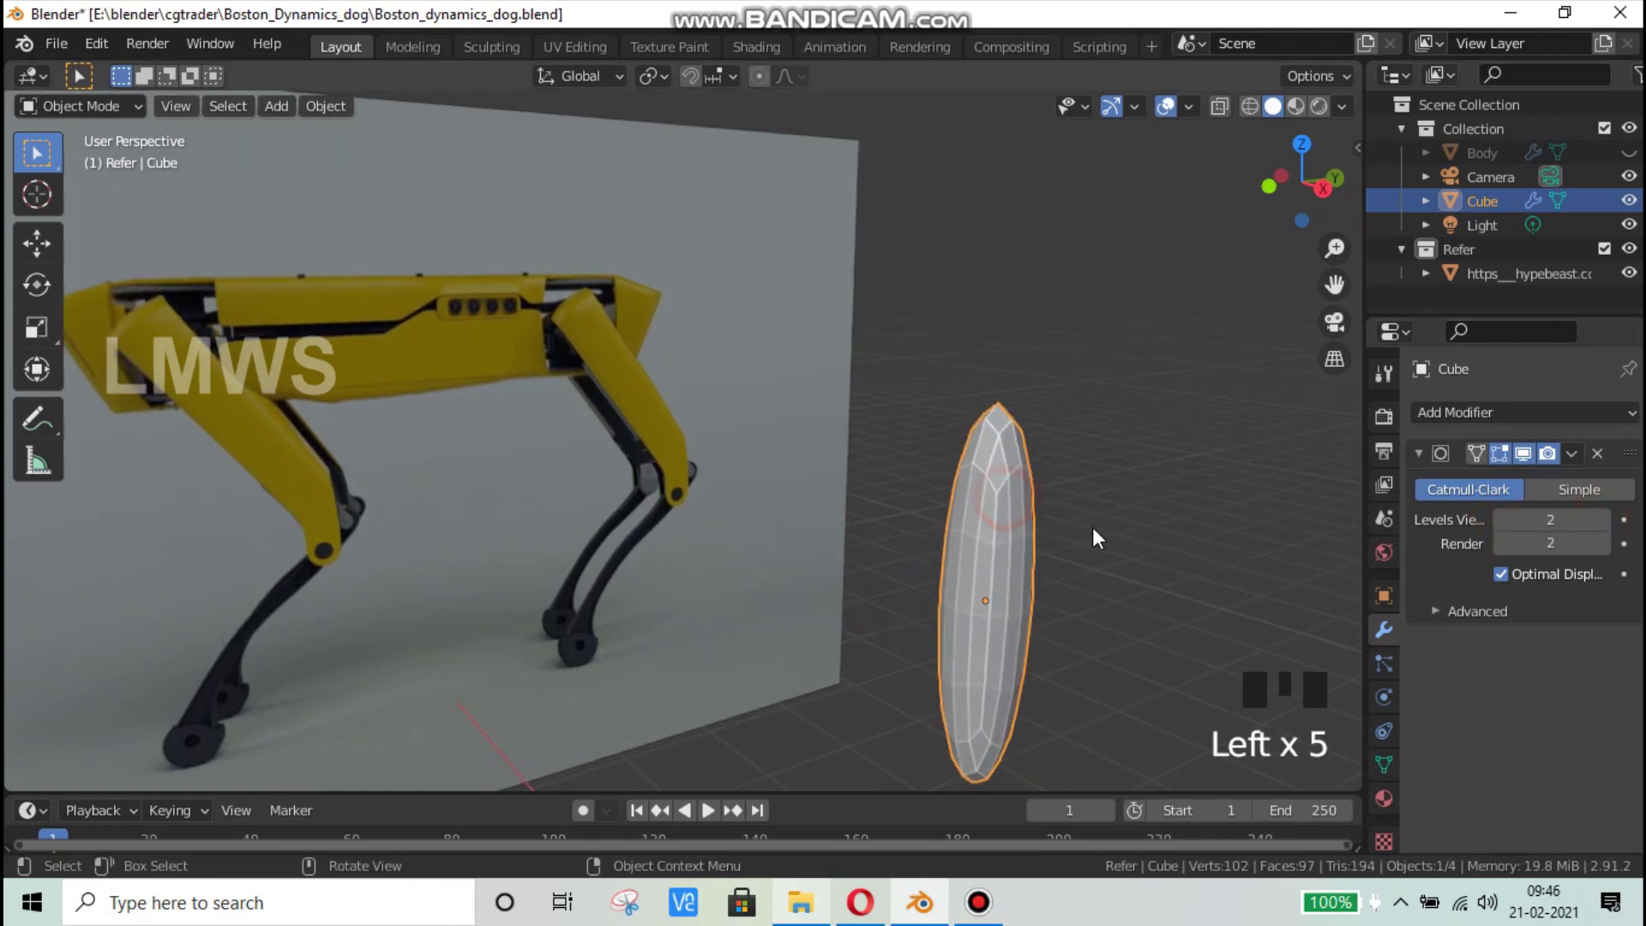
Step: Open the block's mesh for editing, check the robot dog's leg shape in Opera's reference photo, and return to Blender
key("Tab")
middle_click_drag(1080, 535, 1060, 533)
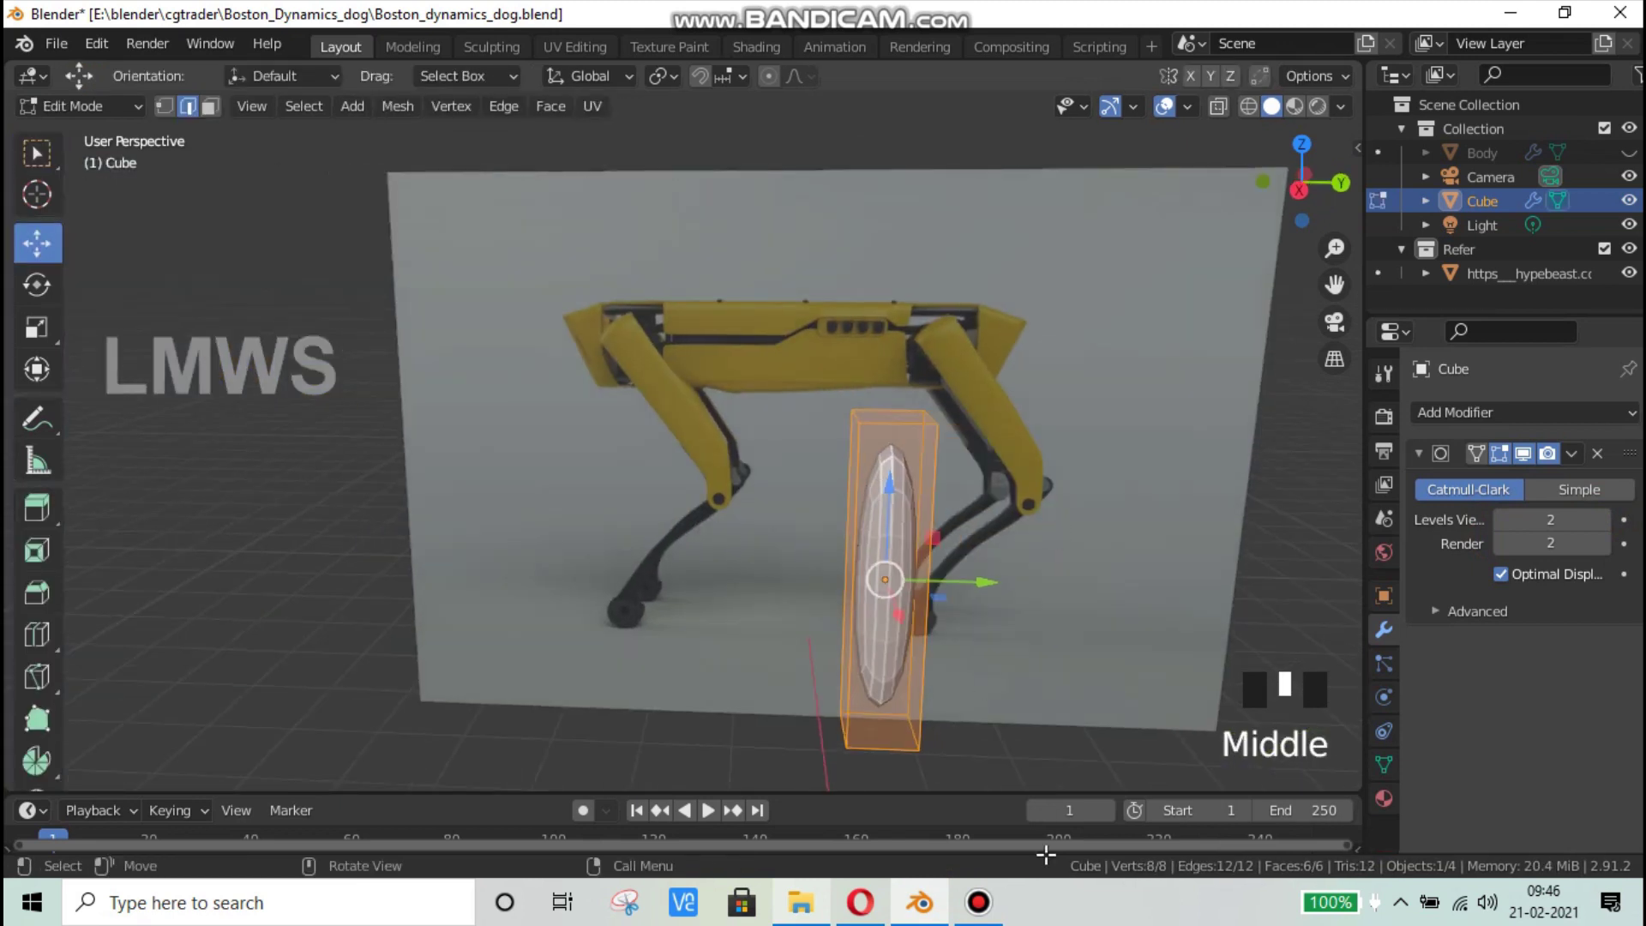
left_click(860, 902)
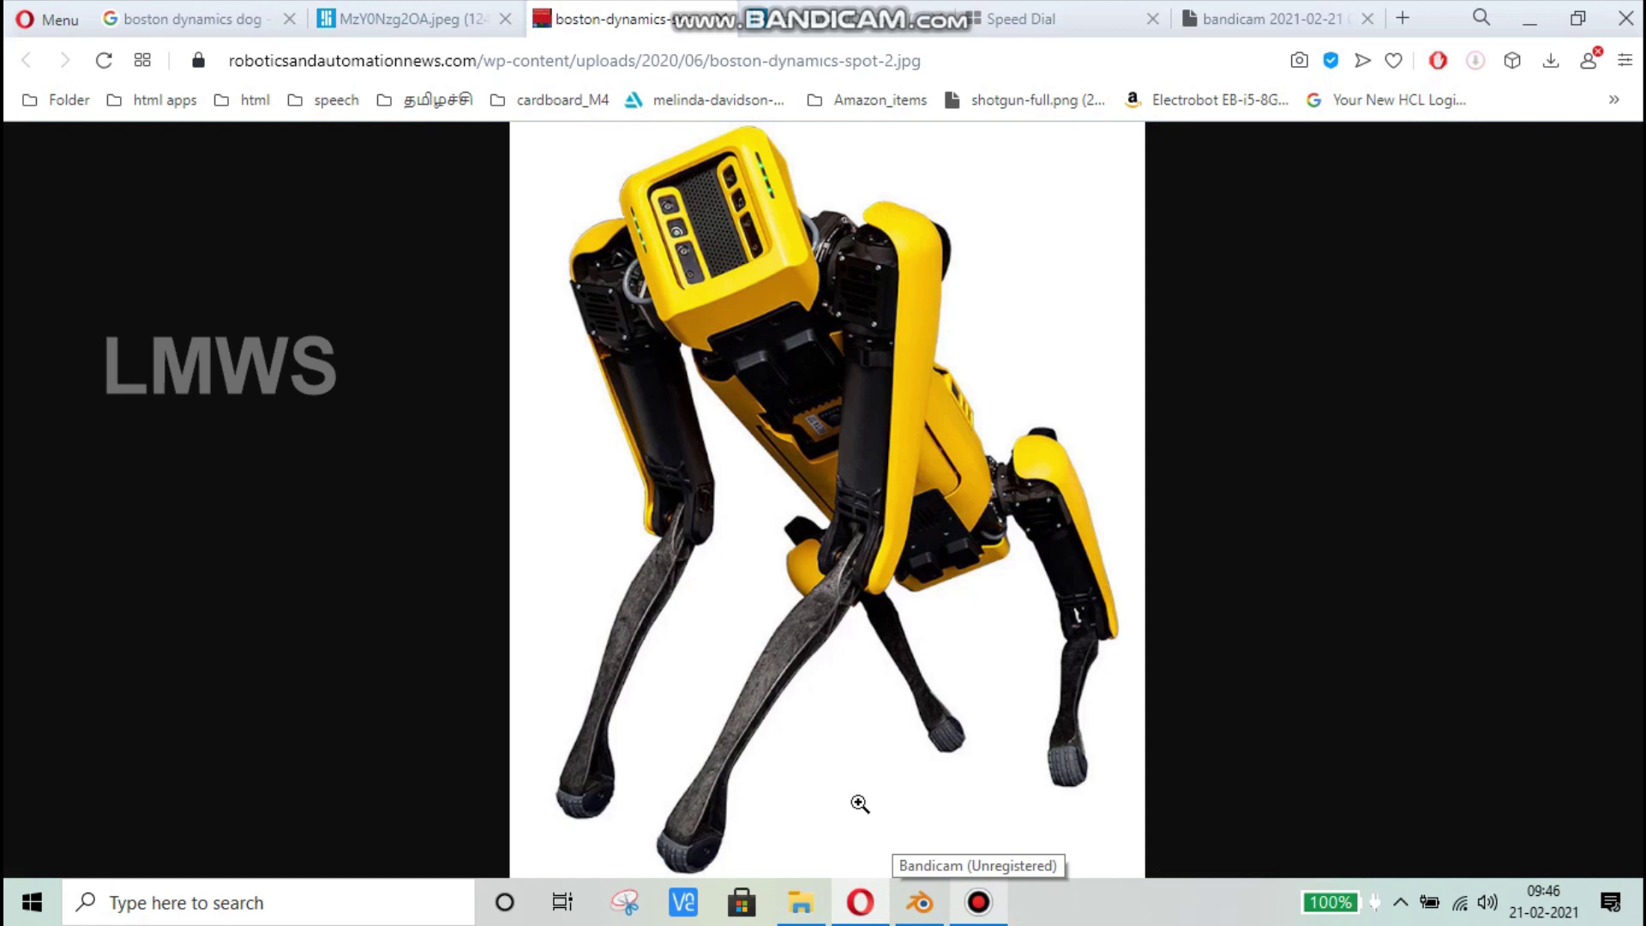
left_click(920, 902)
Step: Deselect the block's mesh and examine its smoothed shape from several sides against the reference image
middle_click_drag(1012, 518, 986, 532)
scroll(935, 557, "up", 2)
key("alt+a")
scroll(879, 466, "down", 1)
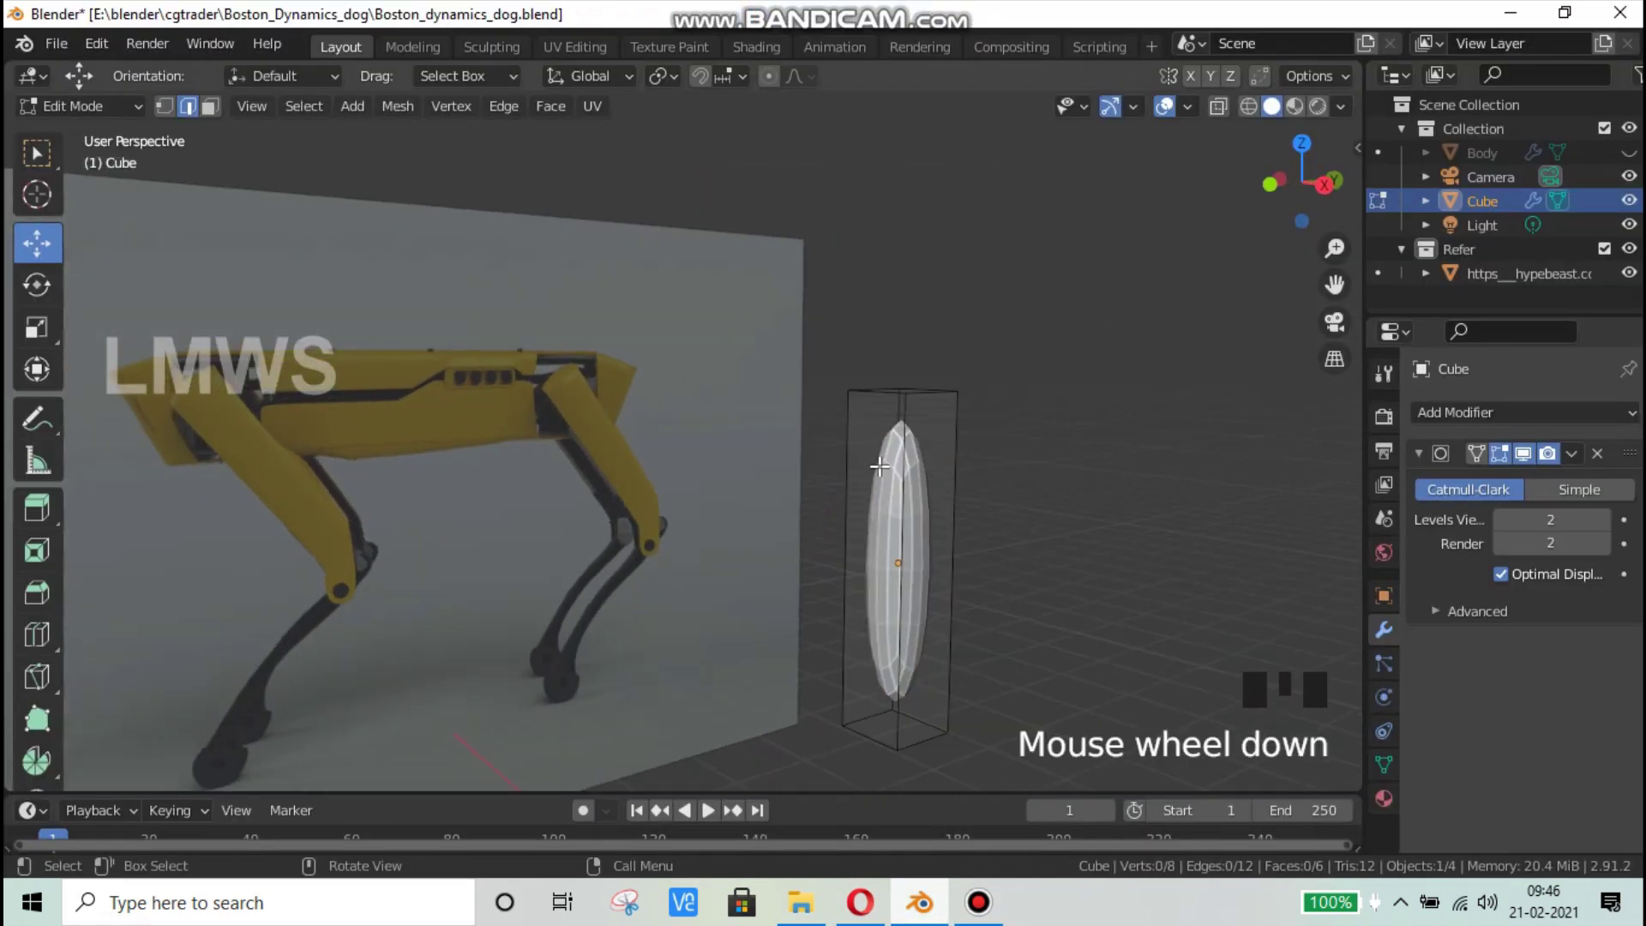
middle_click_drag(880, 466, 584, 404)
scroll(622, 378, "up", 2)
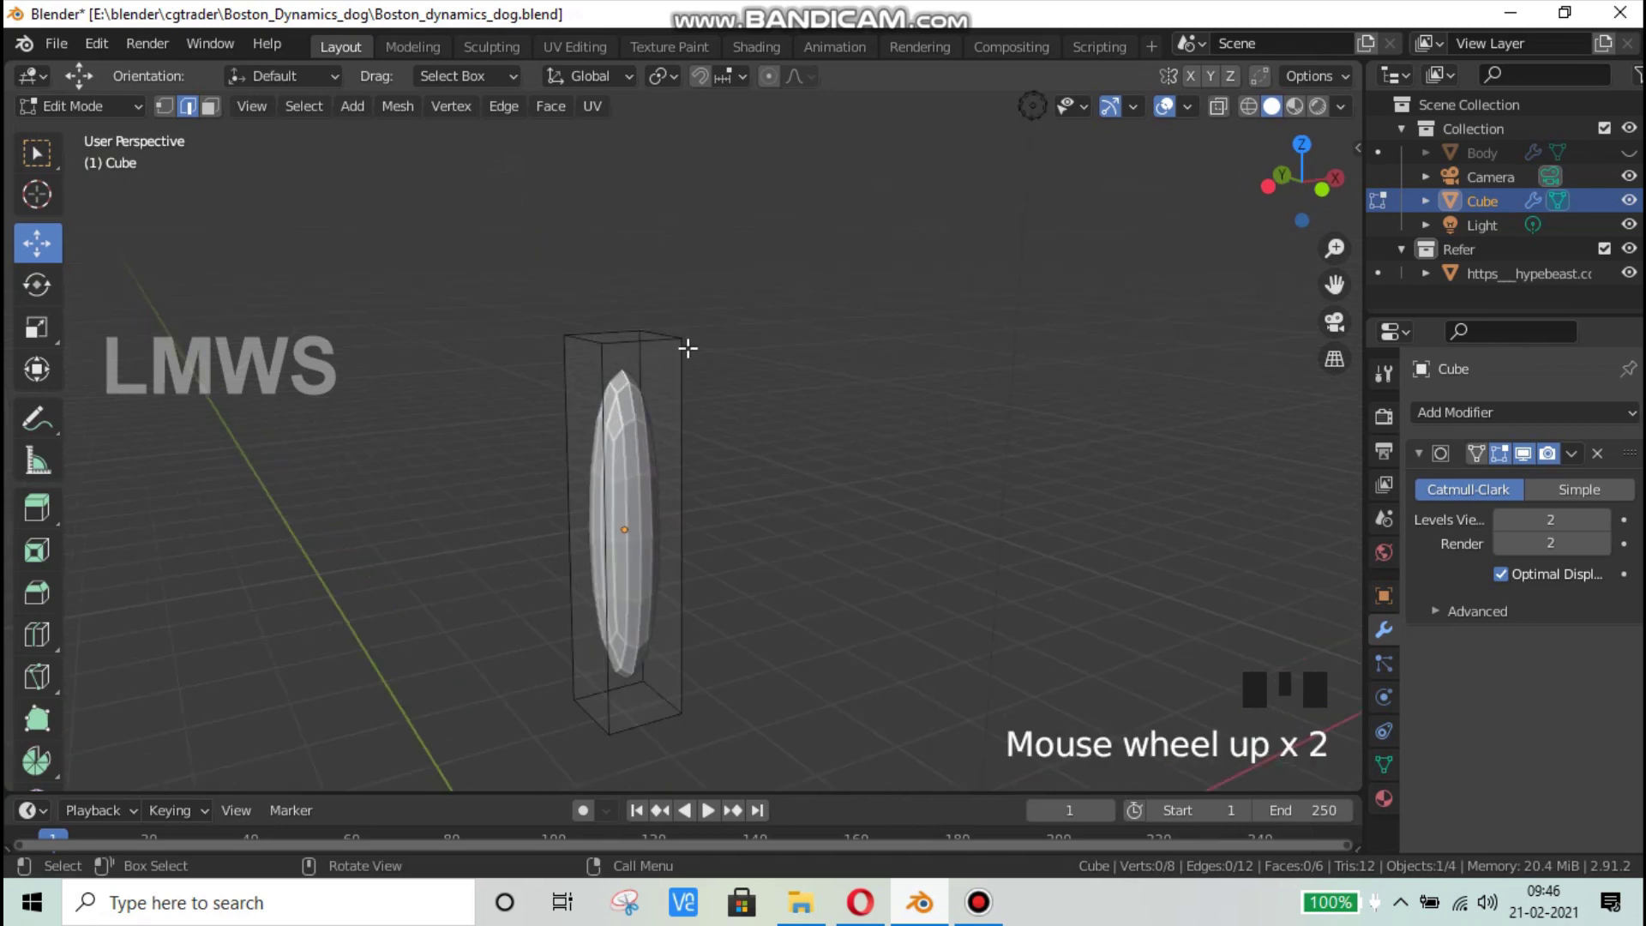
middle_click_drag(686, 482, 606, 471)
scroll(624, 351, "down", 2)
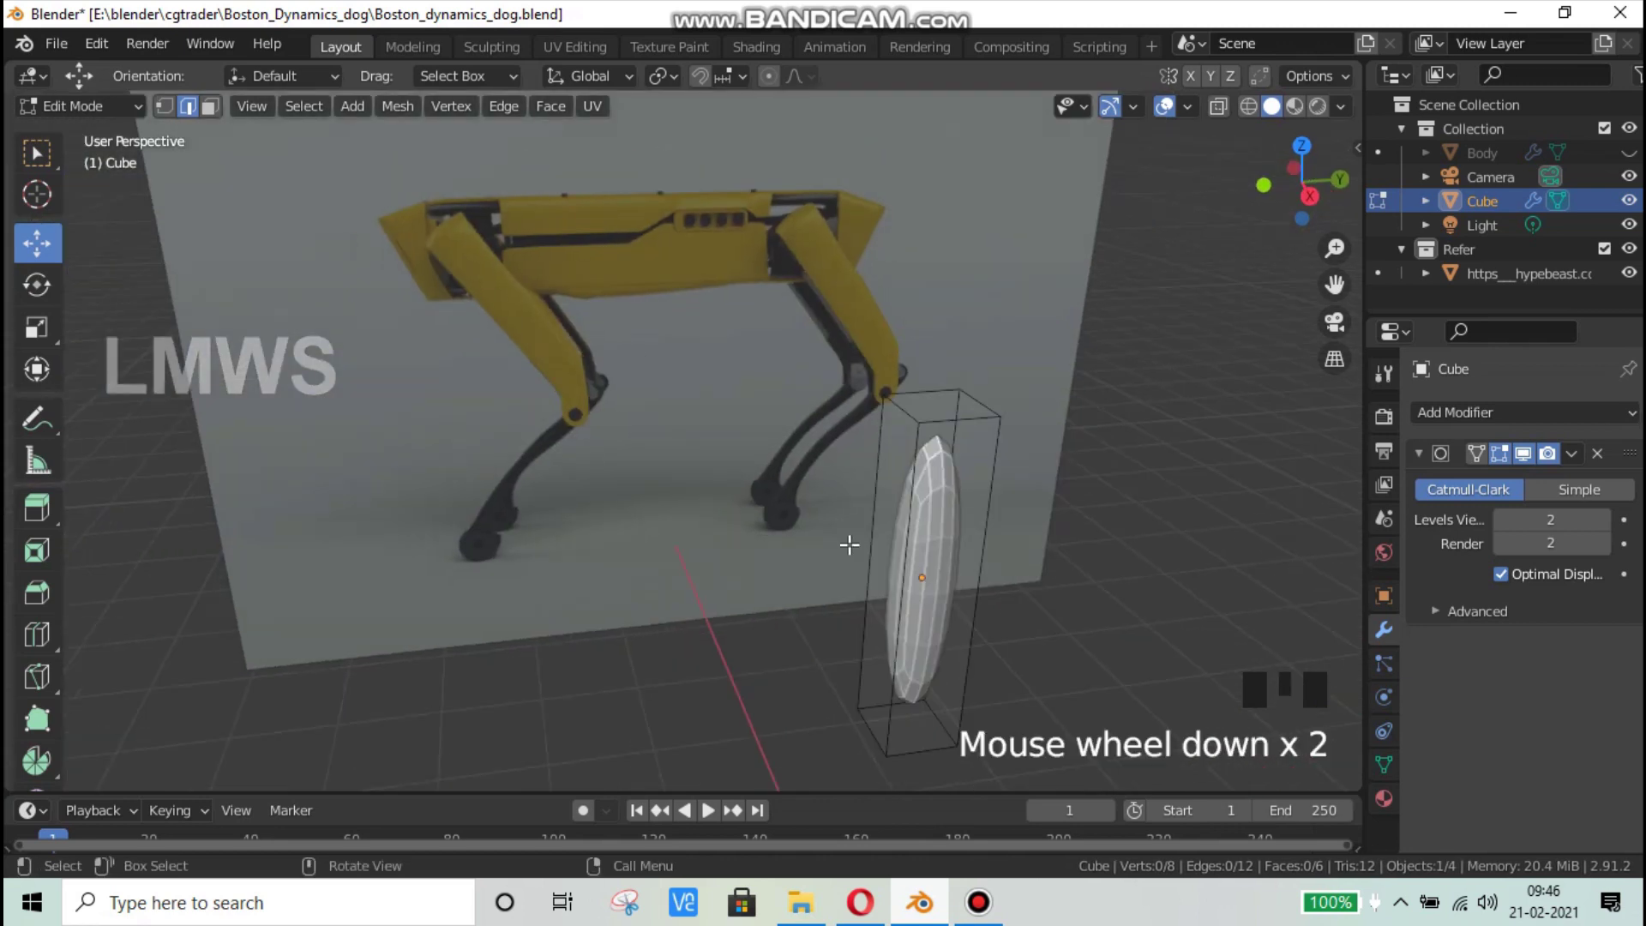
Step: Try moving the block's whole mesh along negative Y in the right side view, and undo the move
key("KP_3")
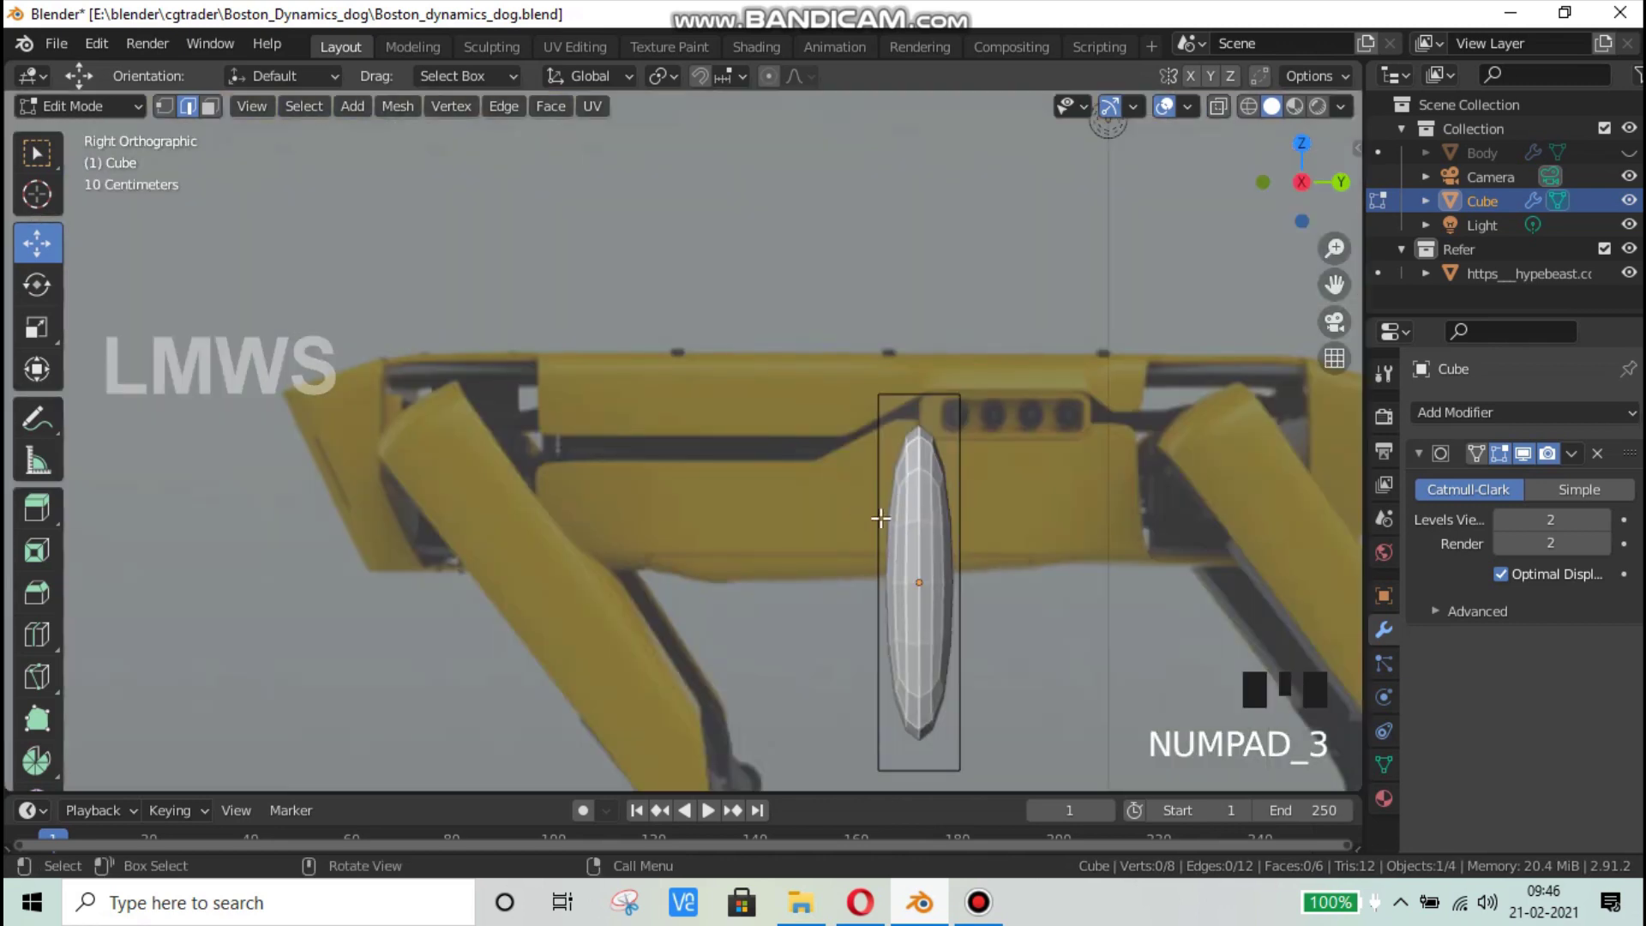
scroll(881, 518, "down", 3)
key("a")
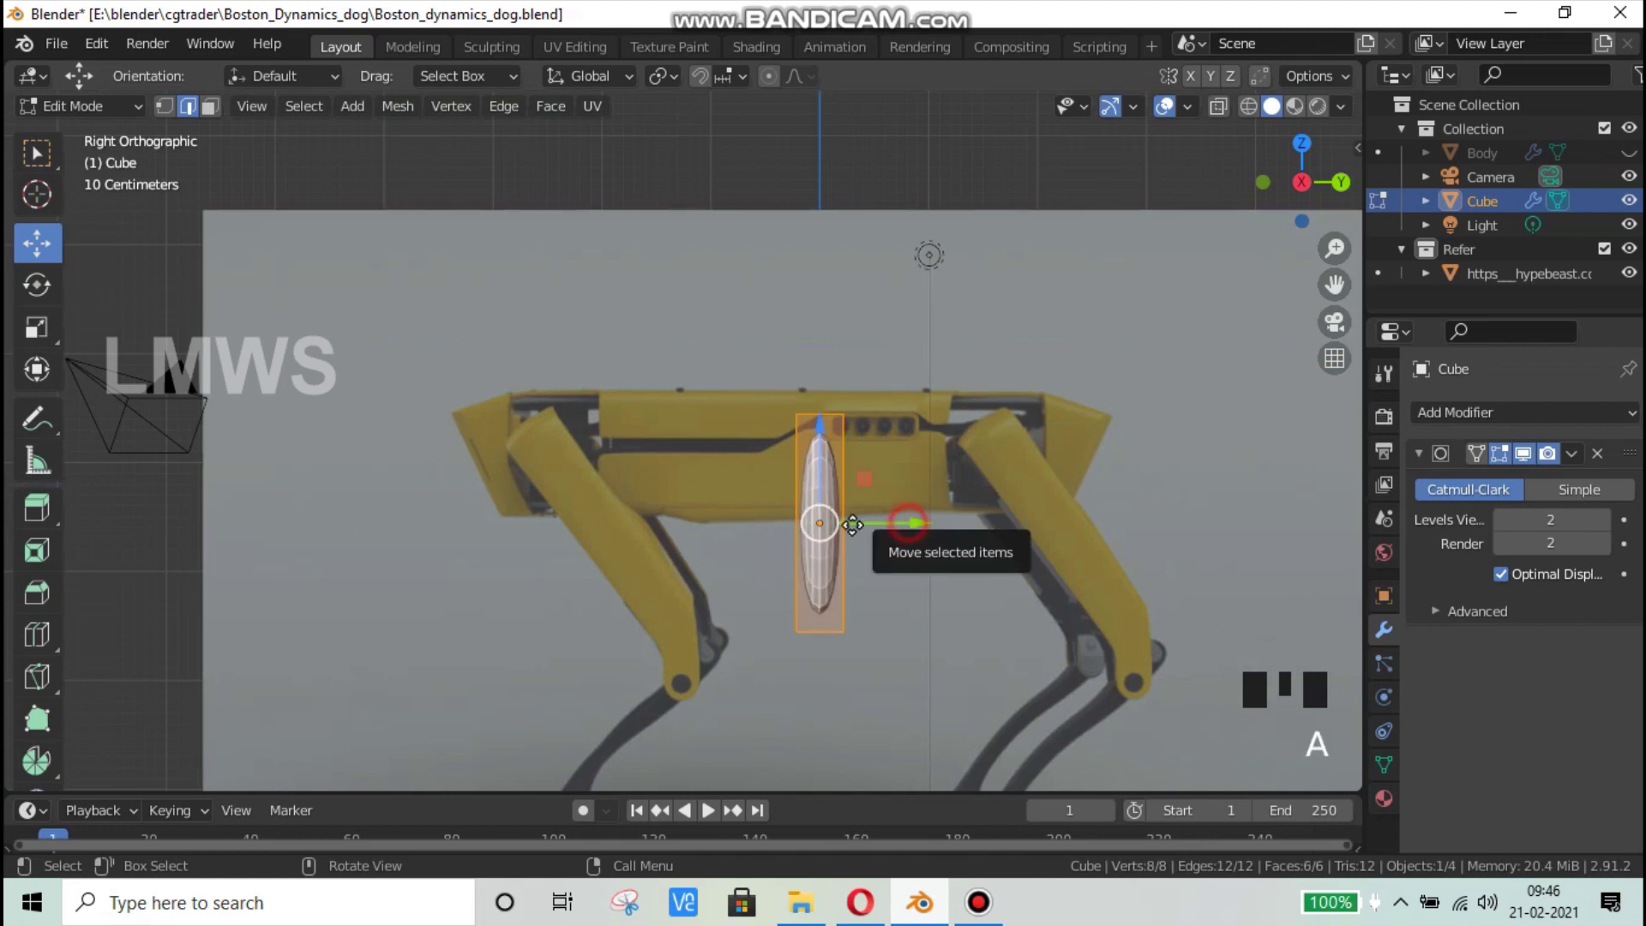
left_click_drag(905, 523, 638, 545)
key("ctrl+z")
Step: Move the block object about 2 m along negative Y onto the reference's upper leg and lower it slightly
key("Tab")
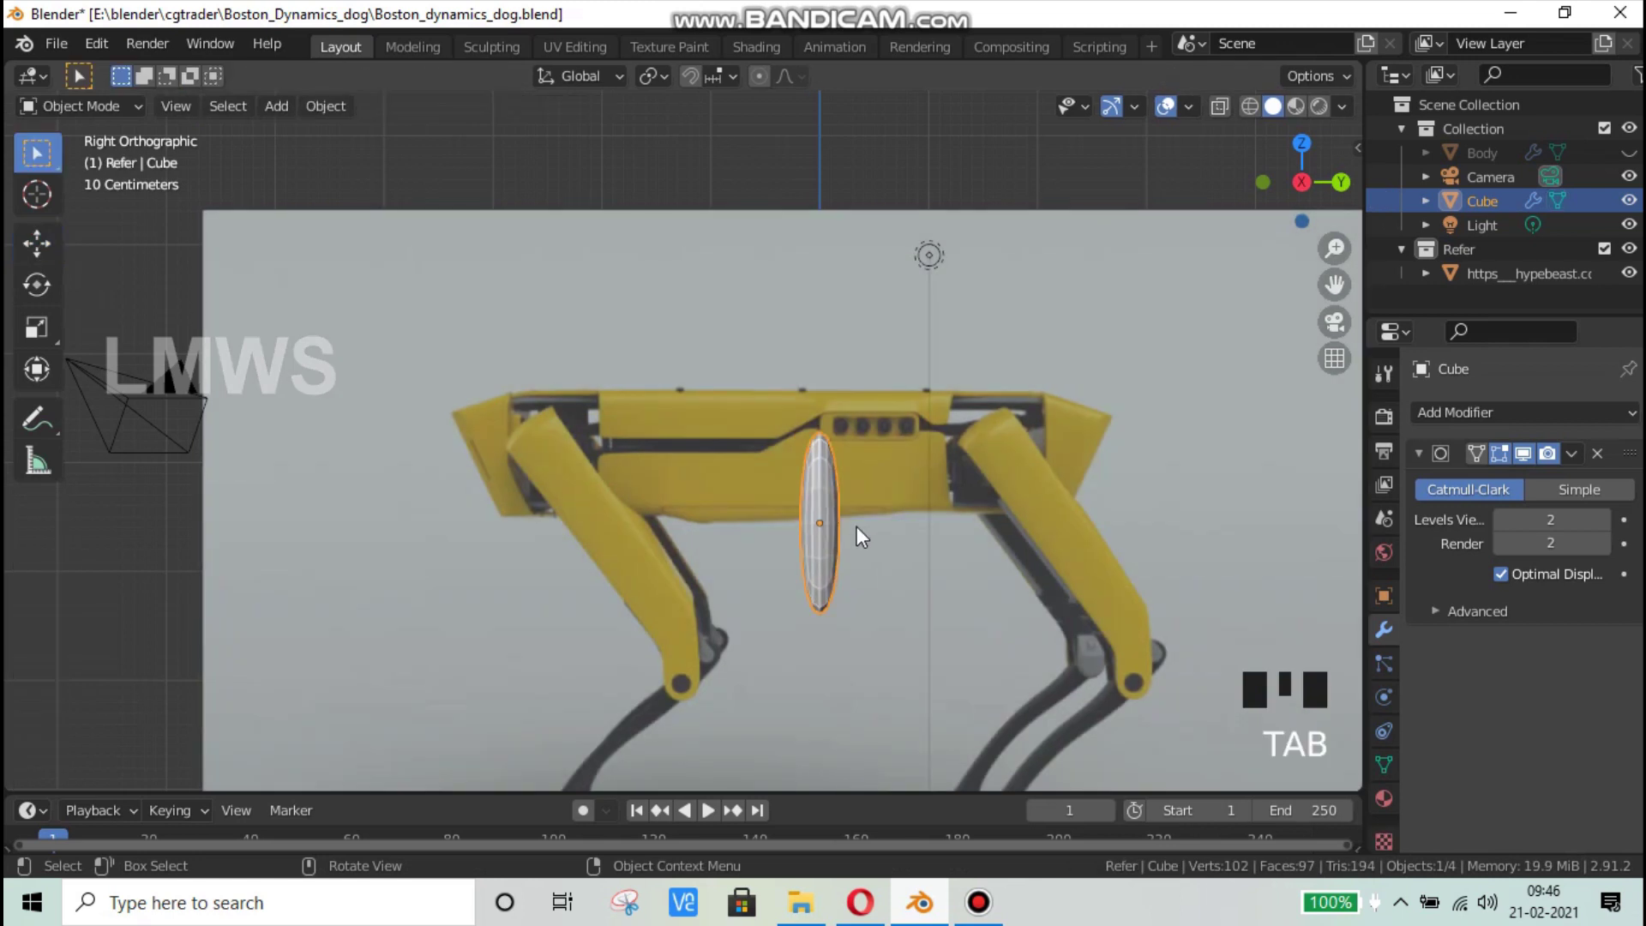
key("g")
key("y")
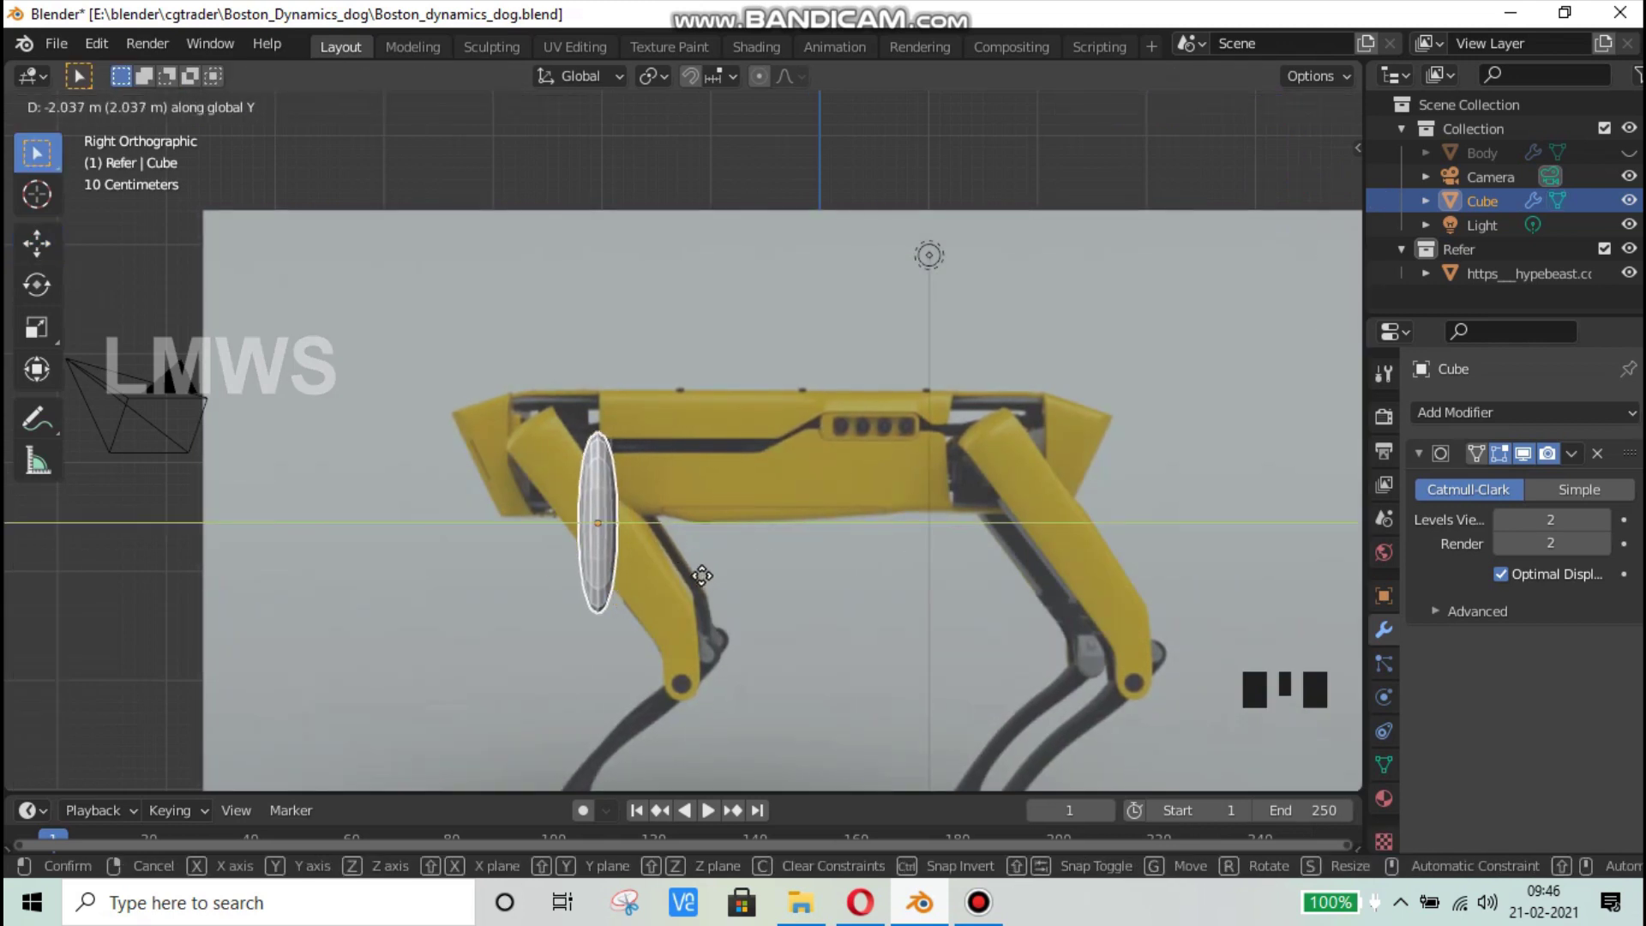
left_click(686, 575)
scroll(618, 549, "up", 1)
scroll(626, 549, "up", 1)
key("g")
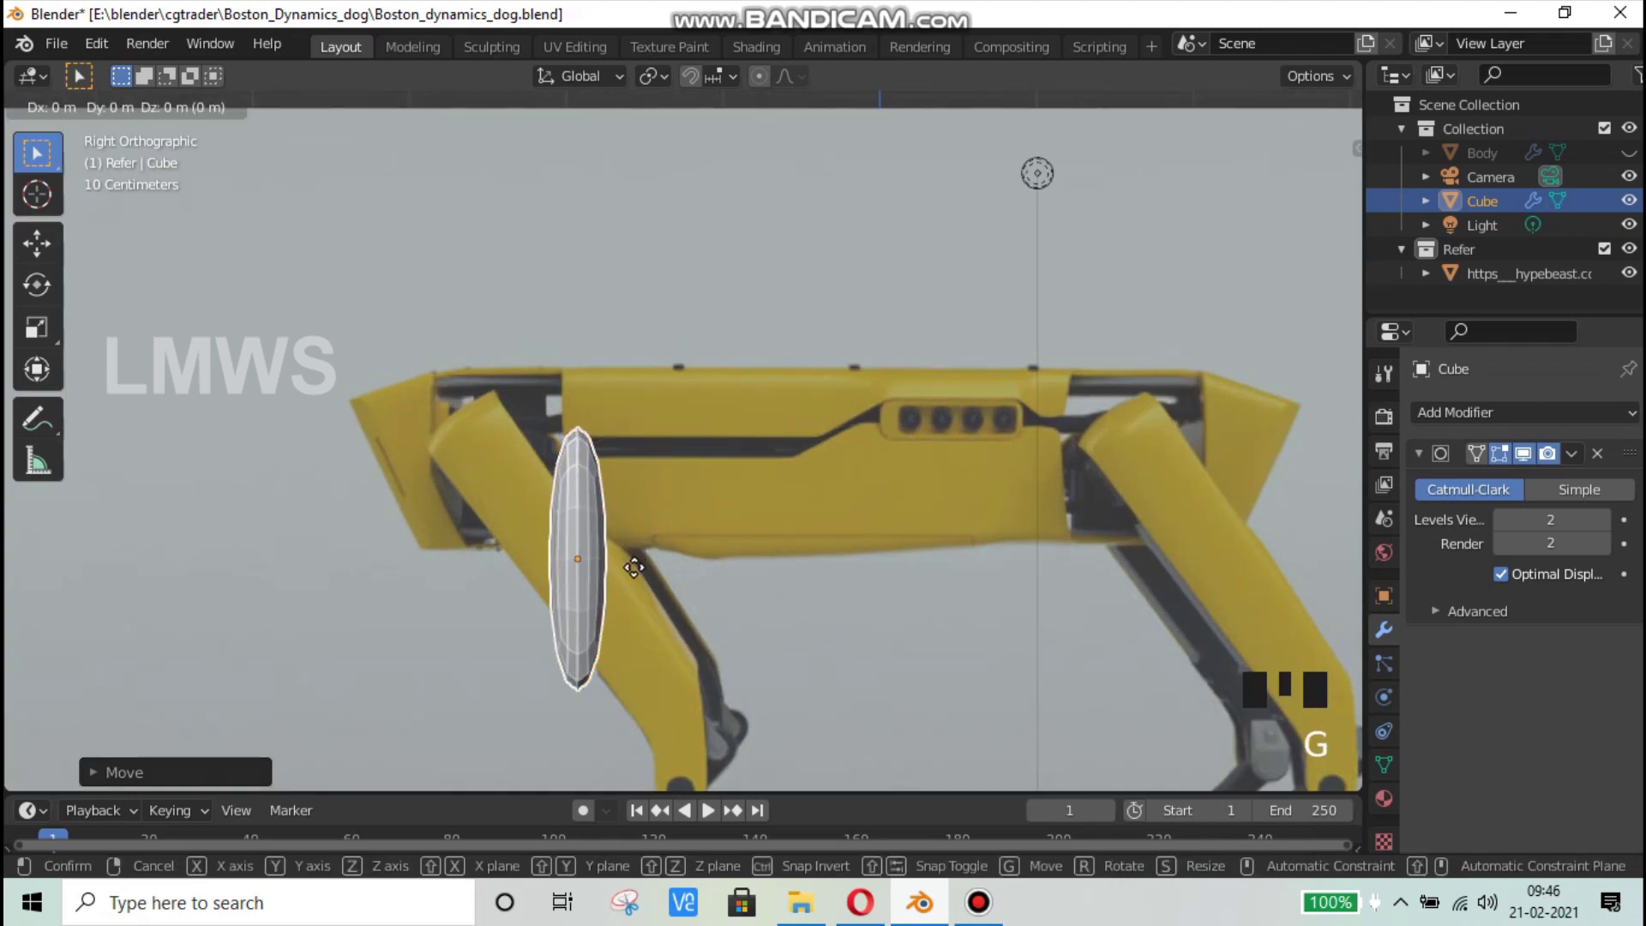
left_click(645, 582)
key("Tab")
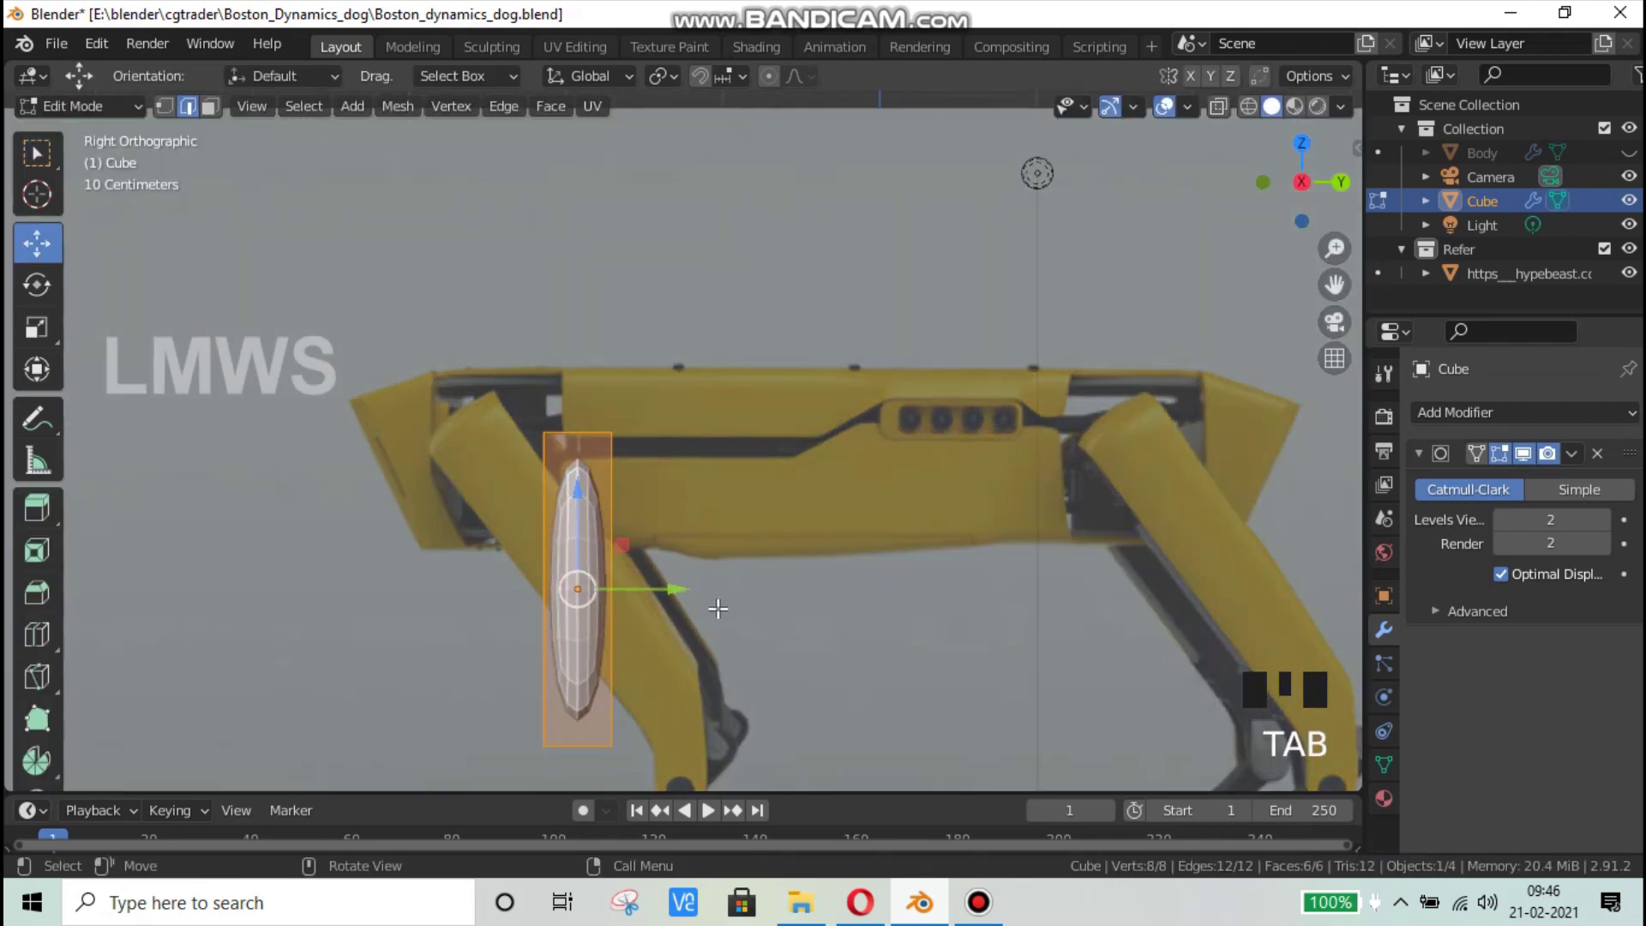
key("r")
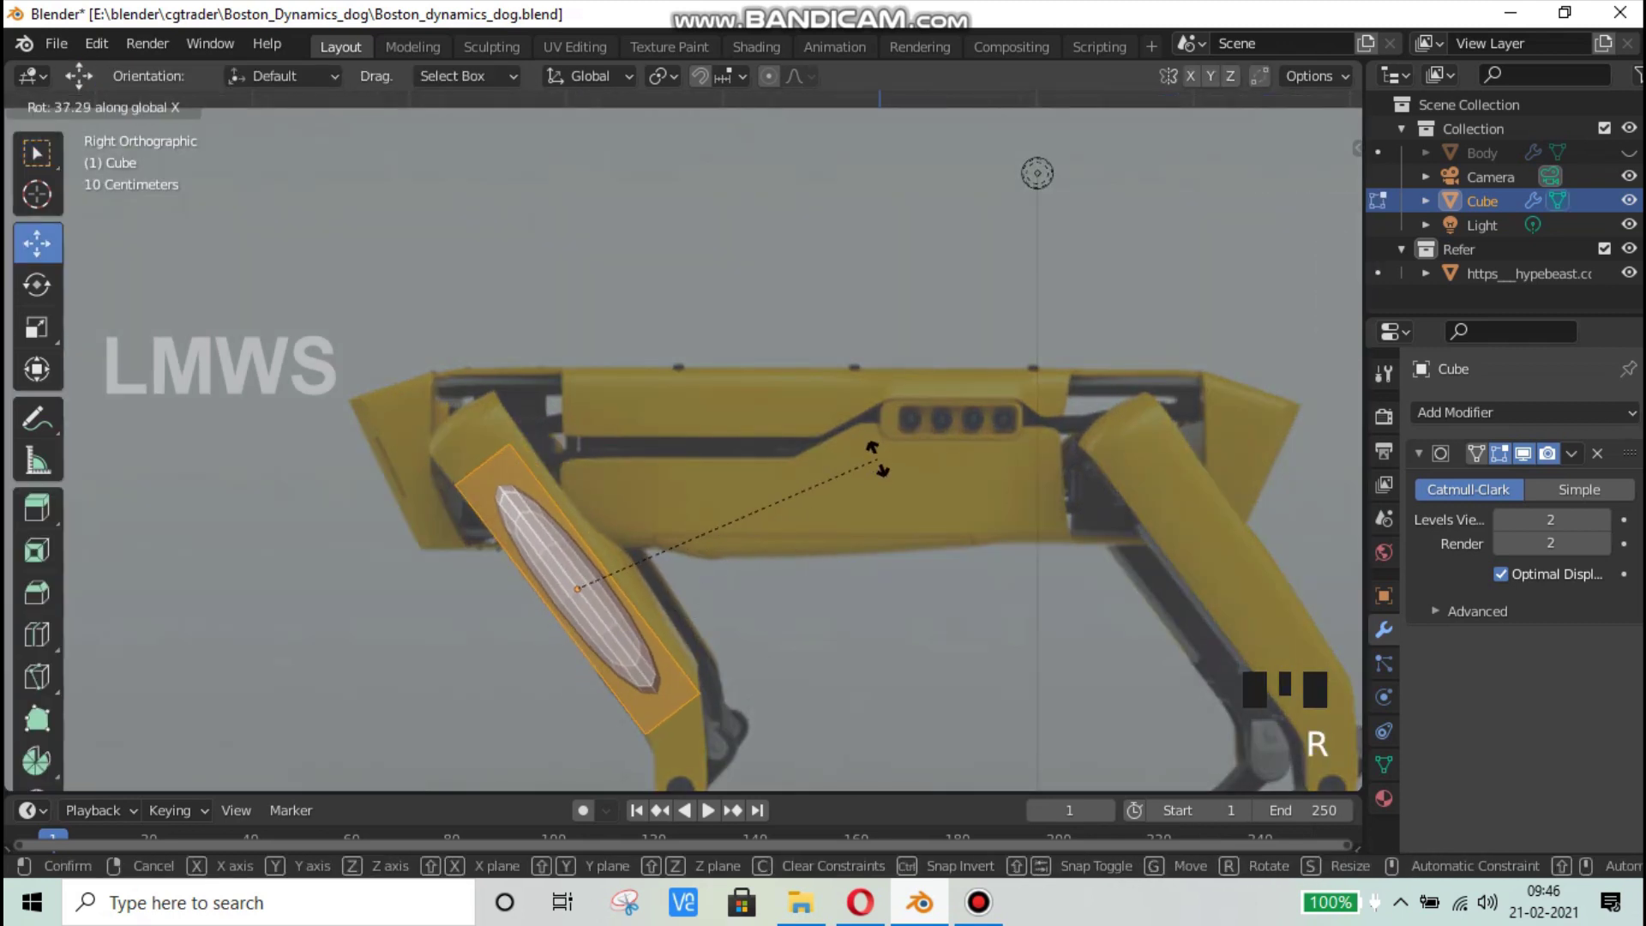
right_click(818, 608)
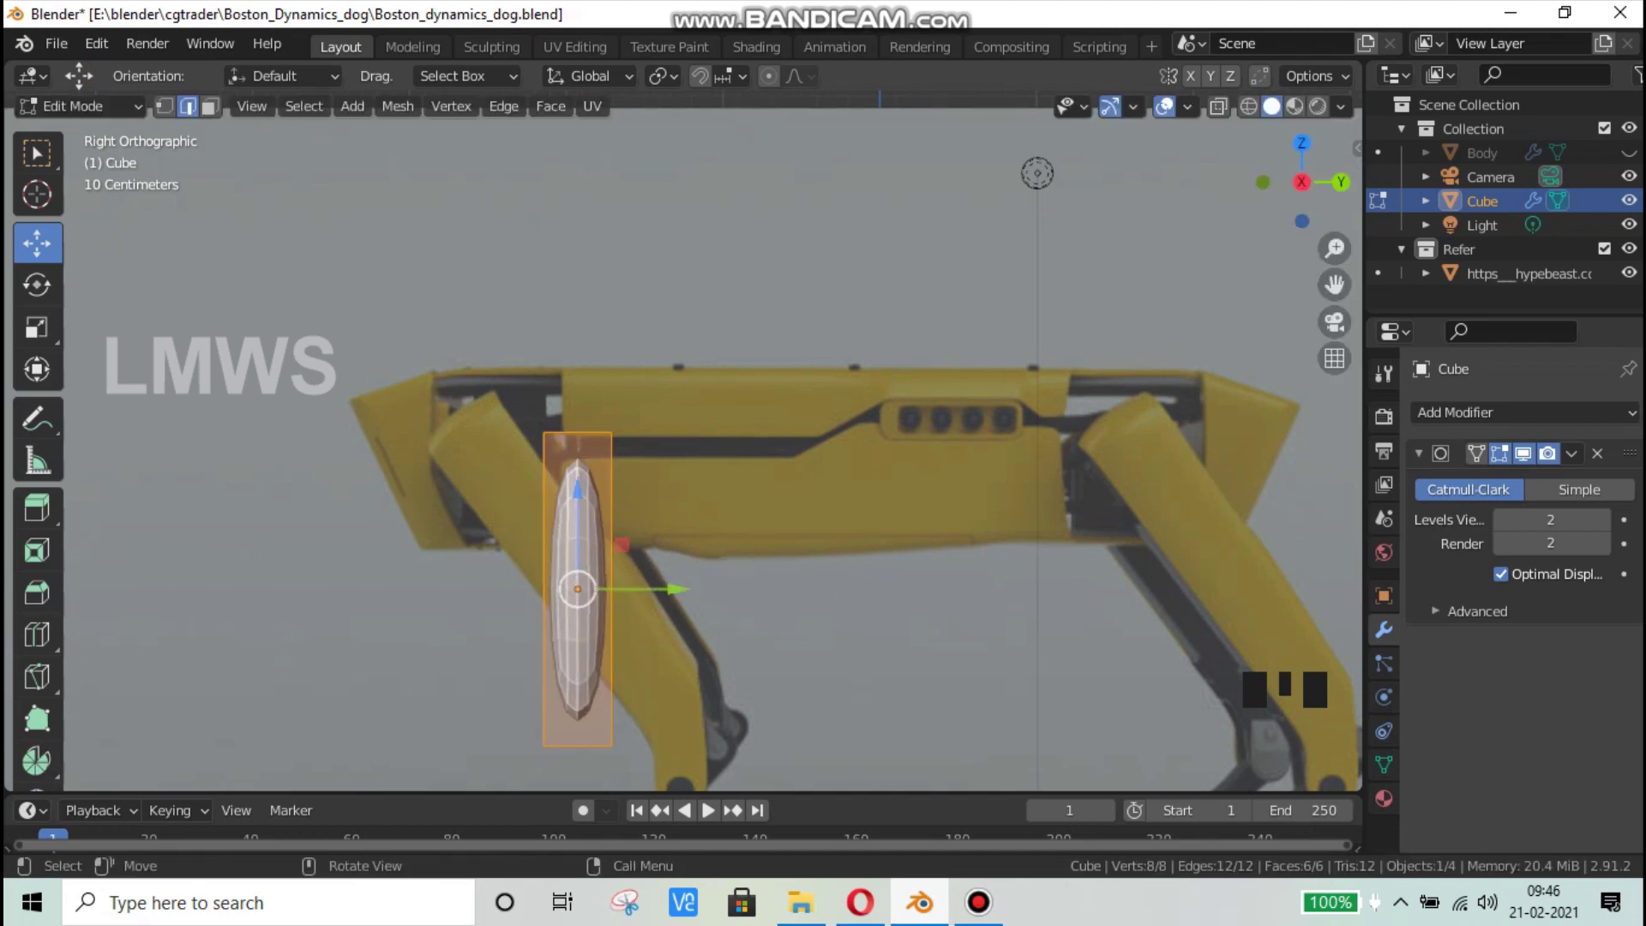
Step: Rotate the block's whole mesh about 37° around X and shift it onto the tilted upper leg in the reference
key("r")
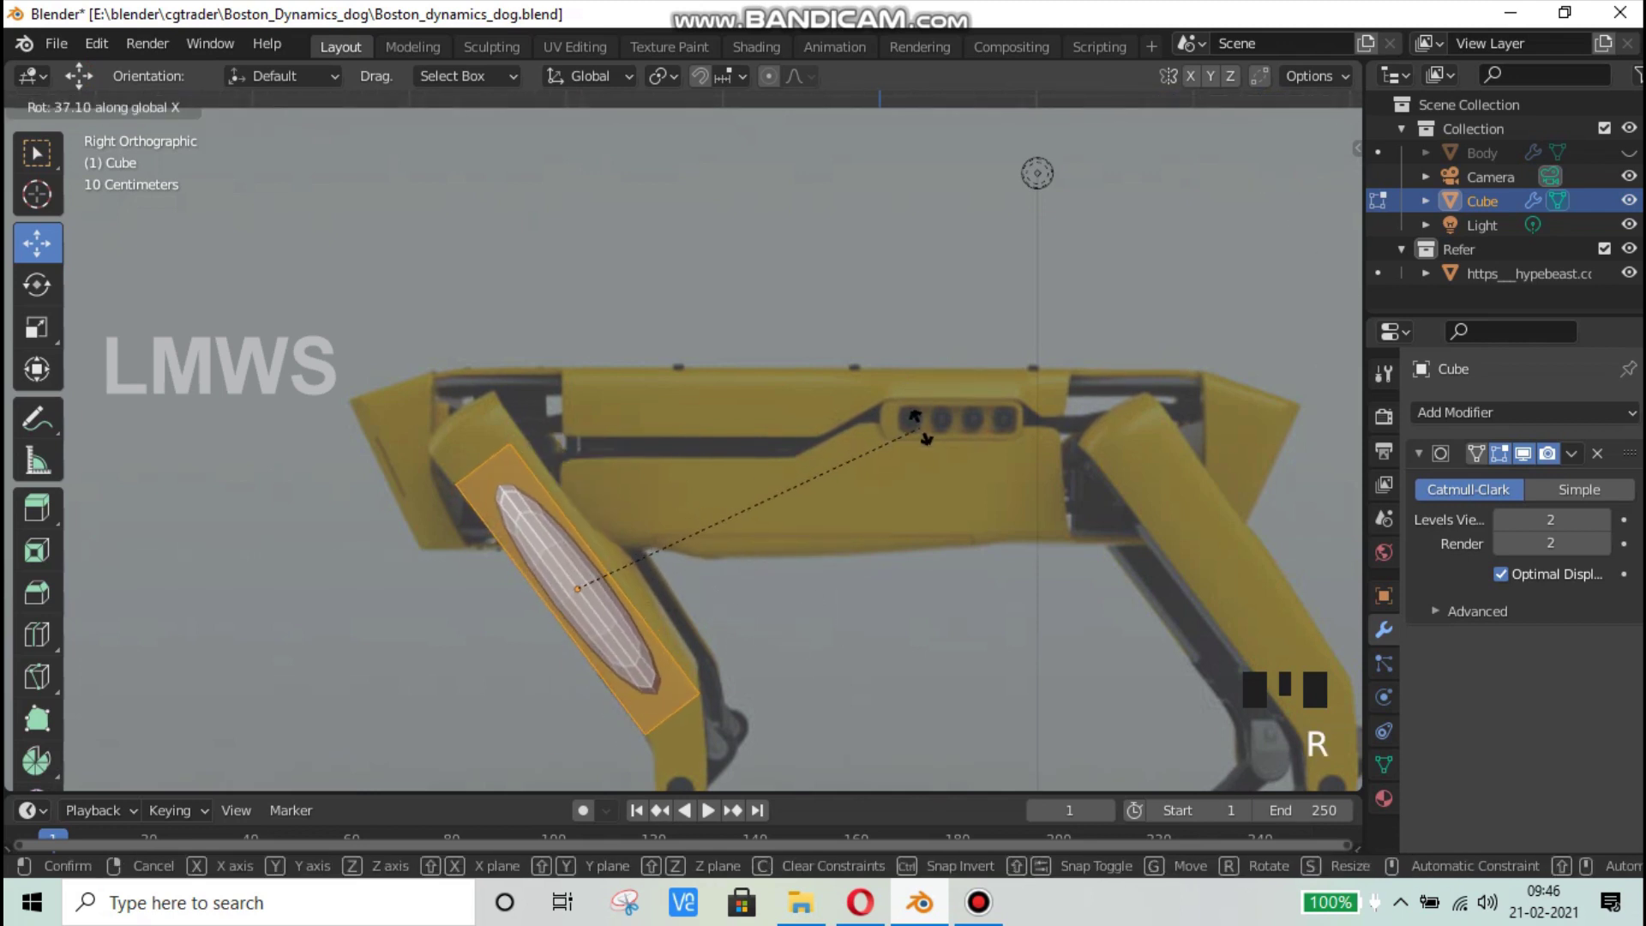
left_click(921, 426)
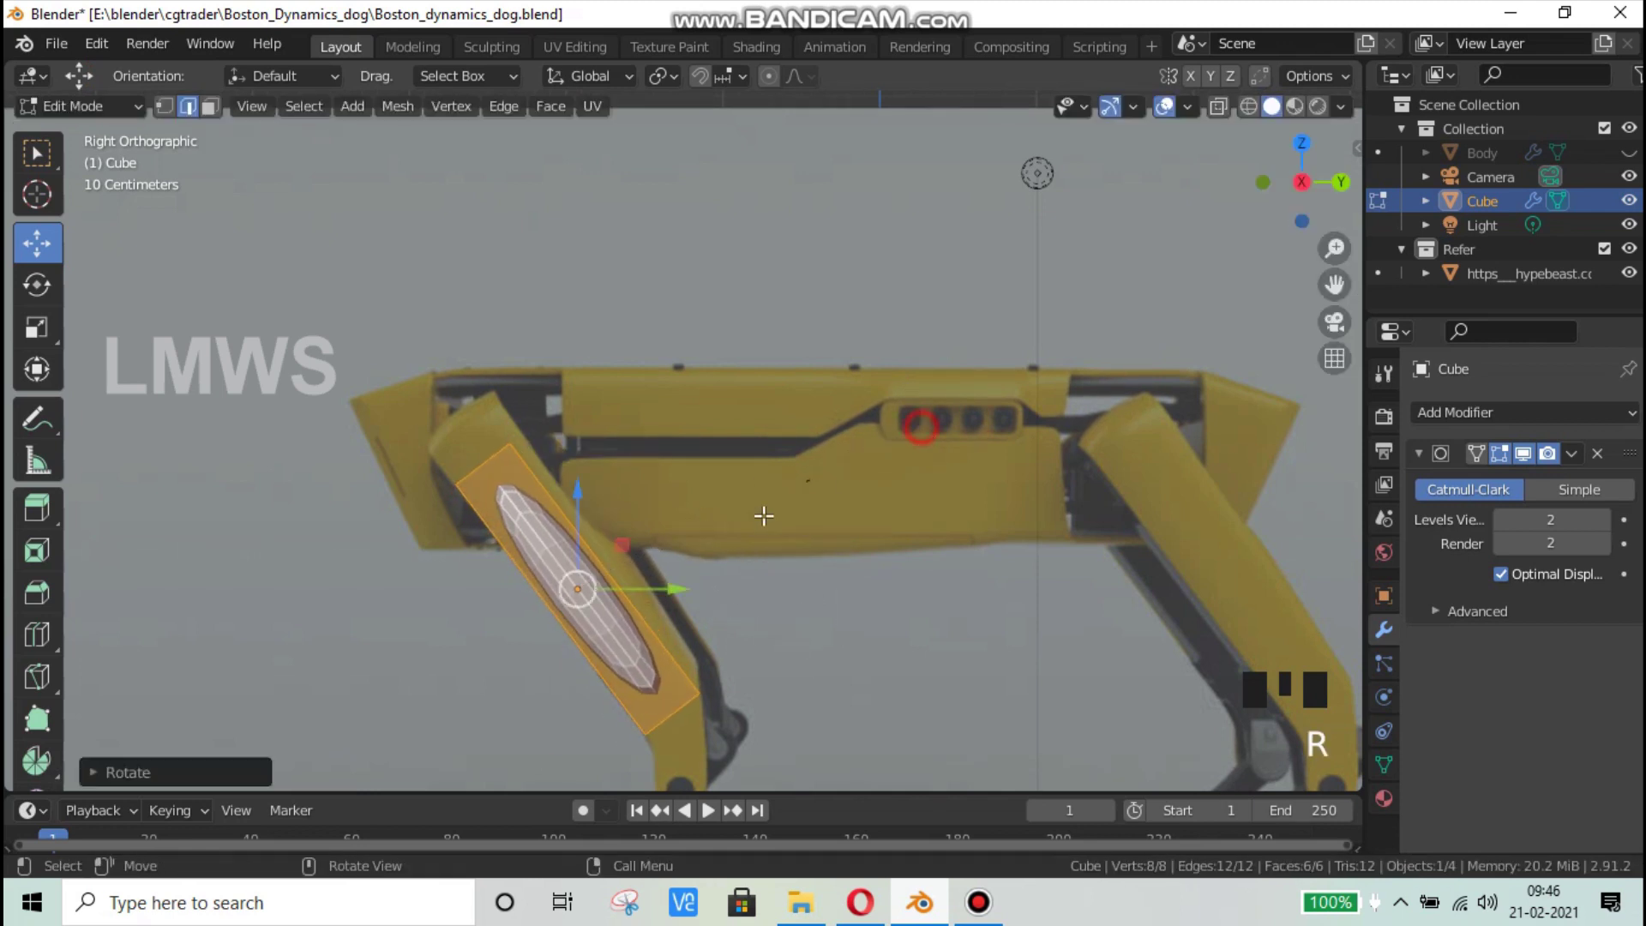
key("g")
left_click(637, 587)
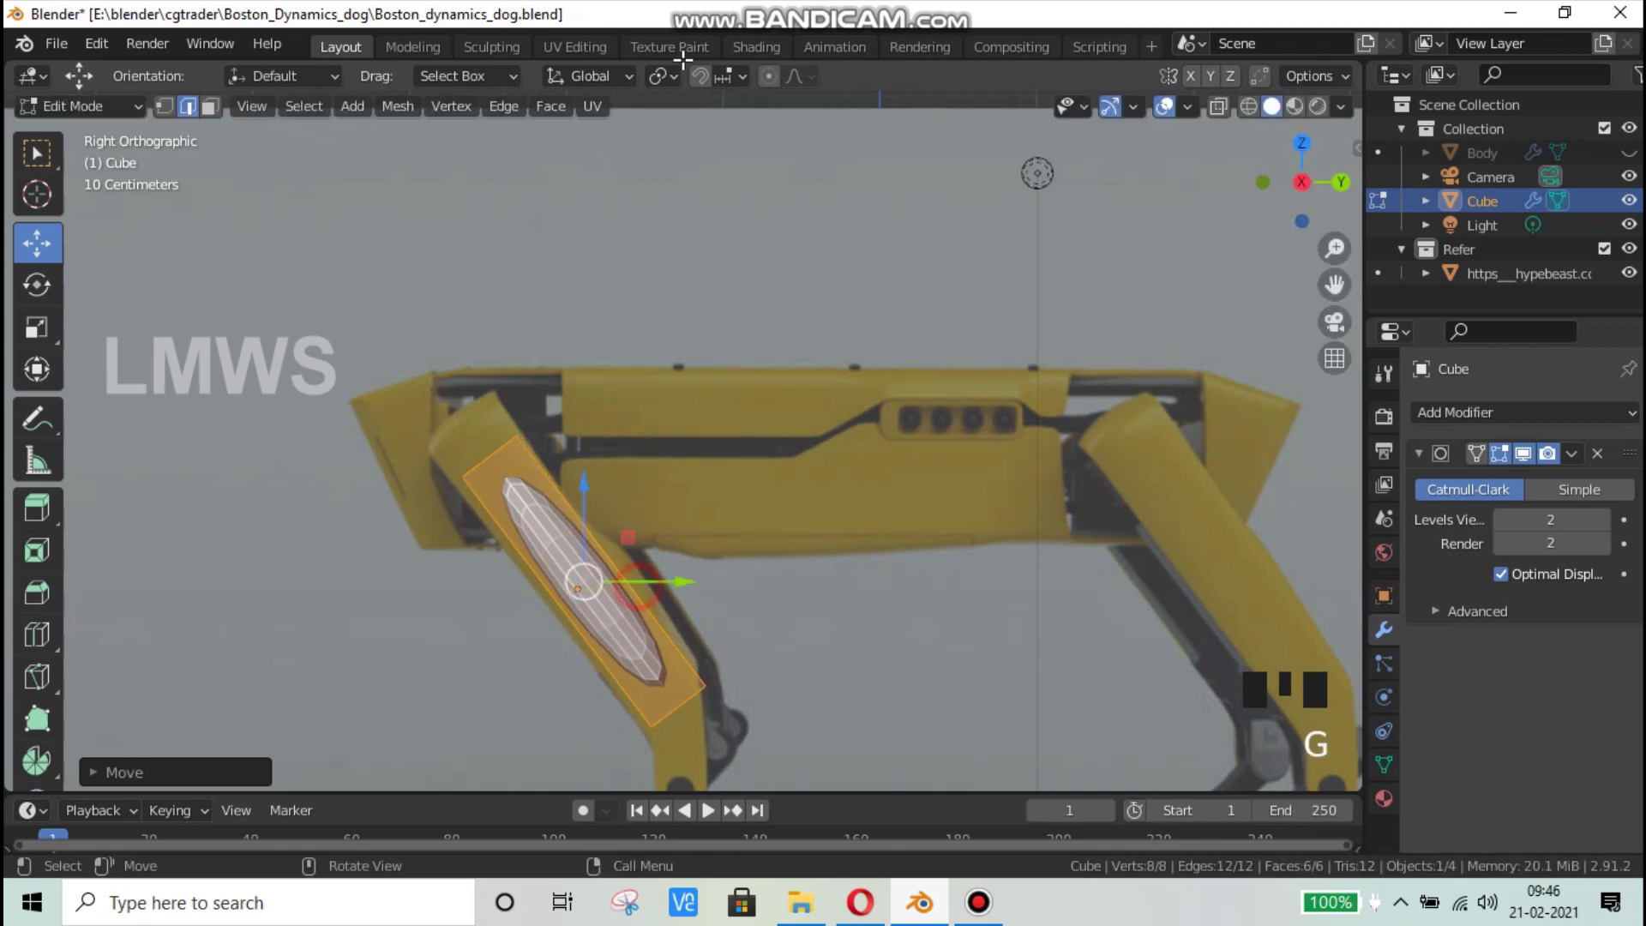
Step: Set the transform orientation to Normal and move the block's upper end face outward along its normal to the leg's top
left_click(634, 78)
left_click(556, 198)
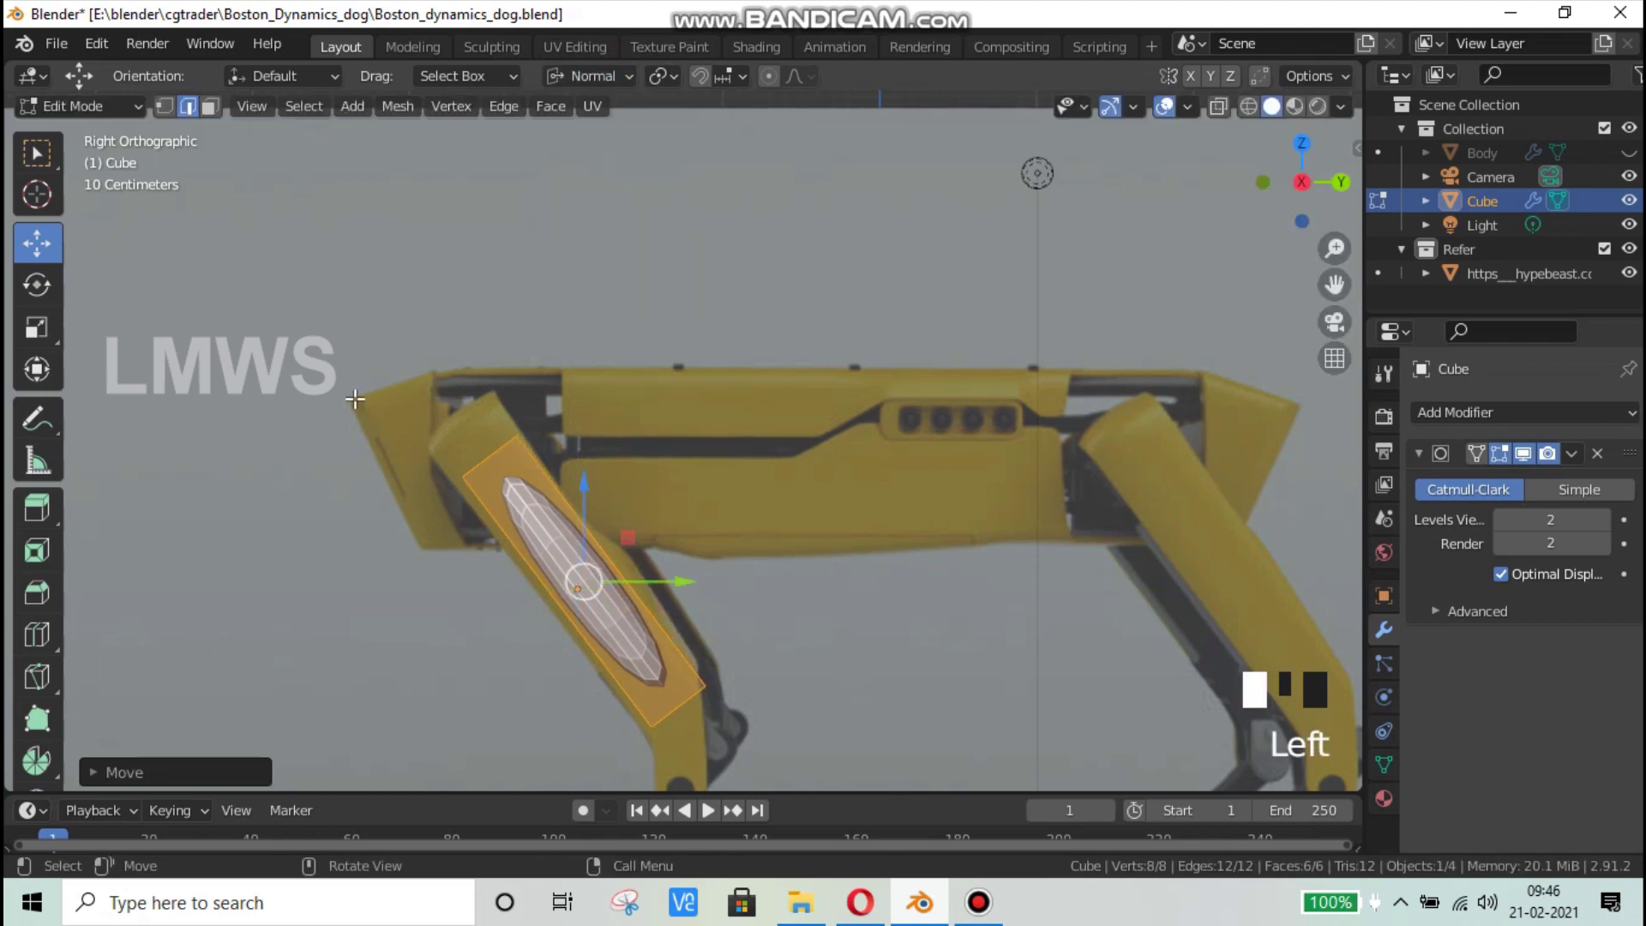
middle_click_drag(635, 557, 746, 554)
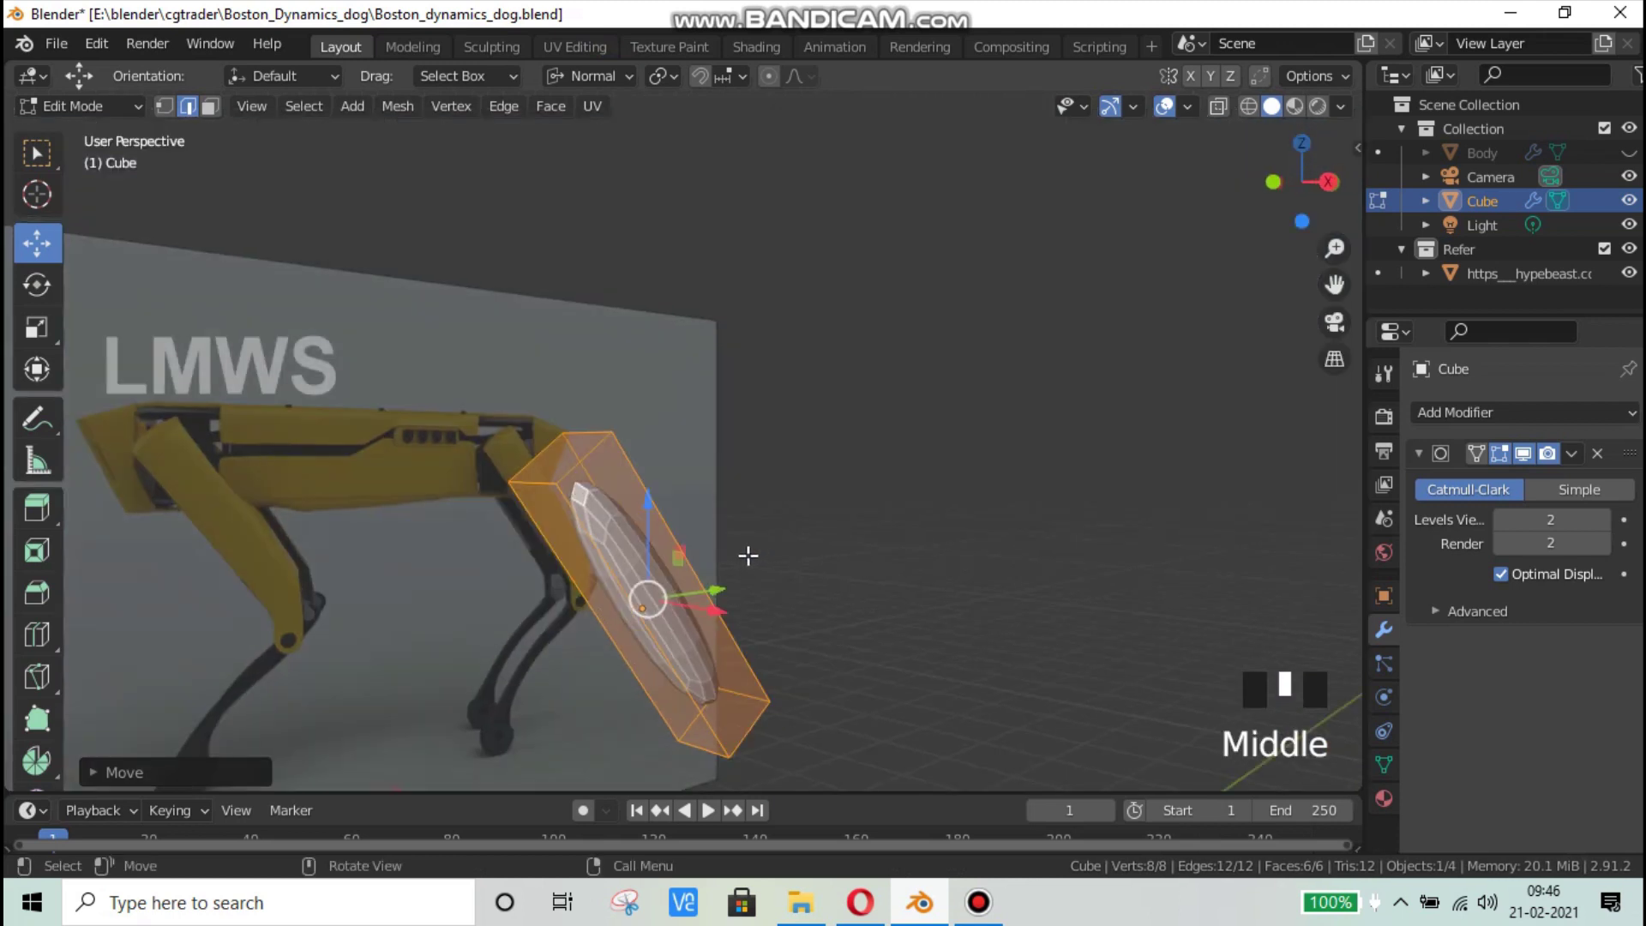
key("alt+a")
key("a")
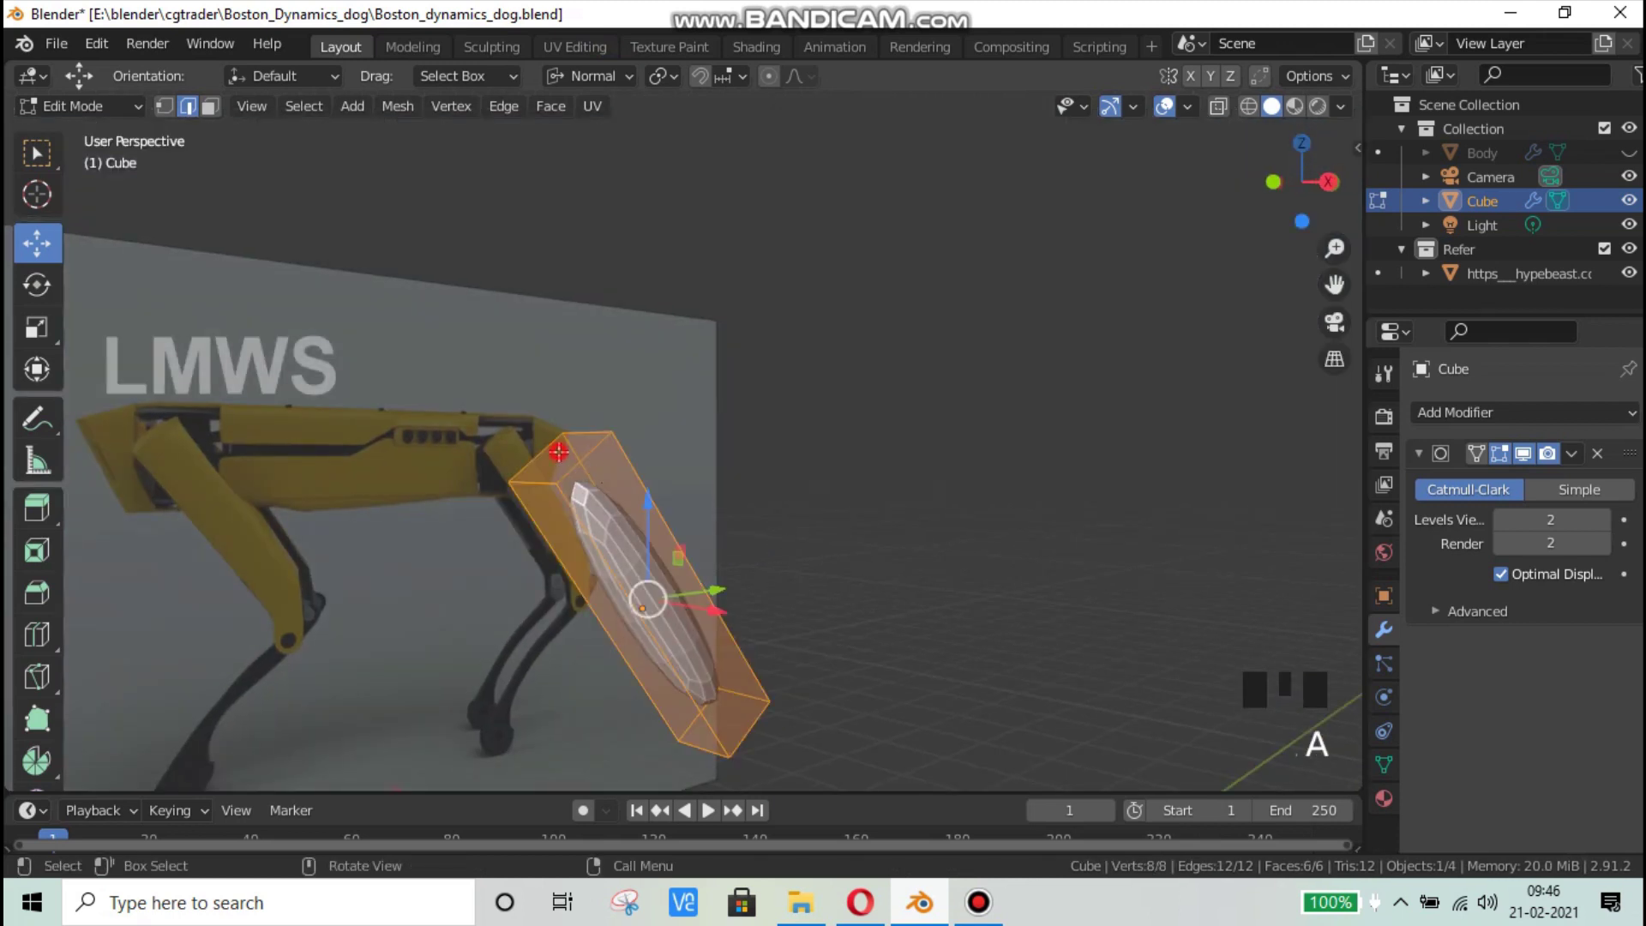
left_click(577, 471)
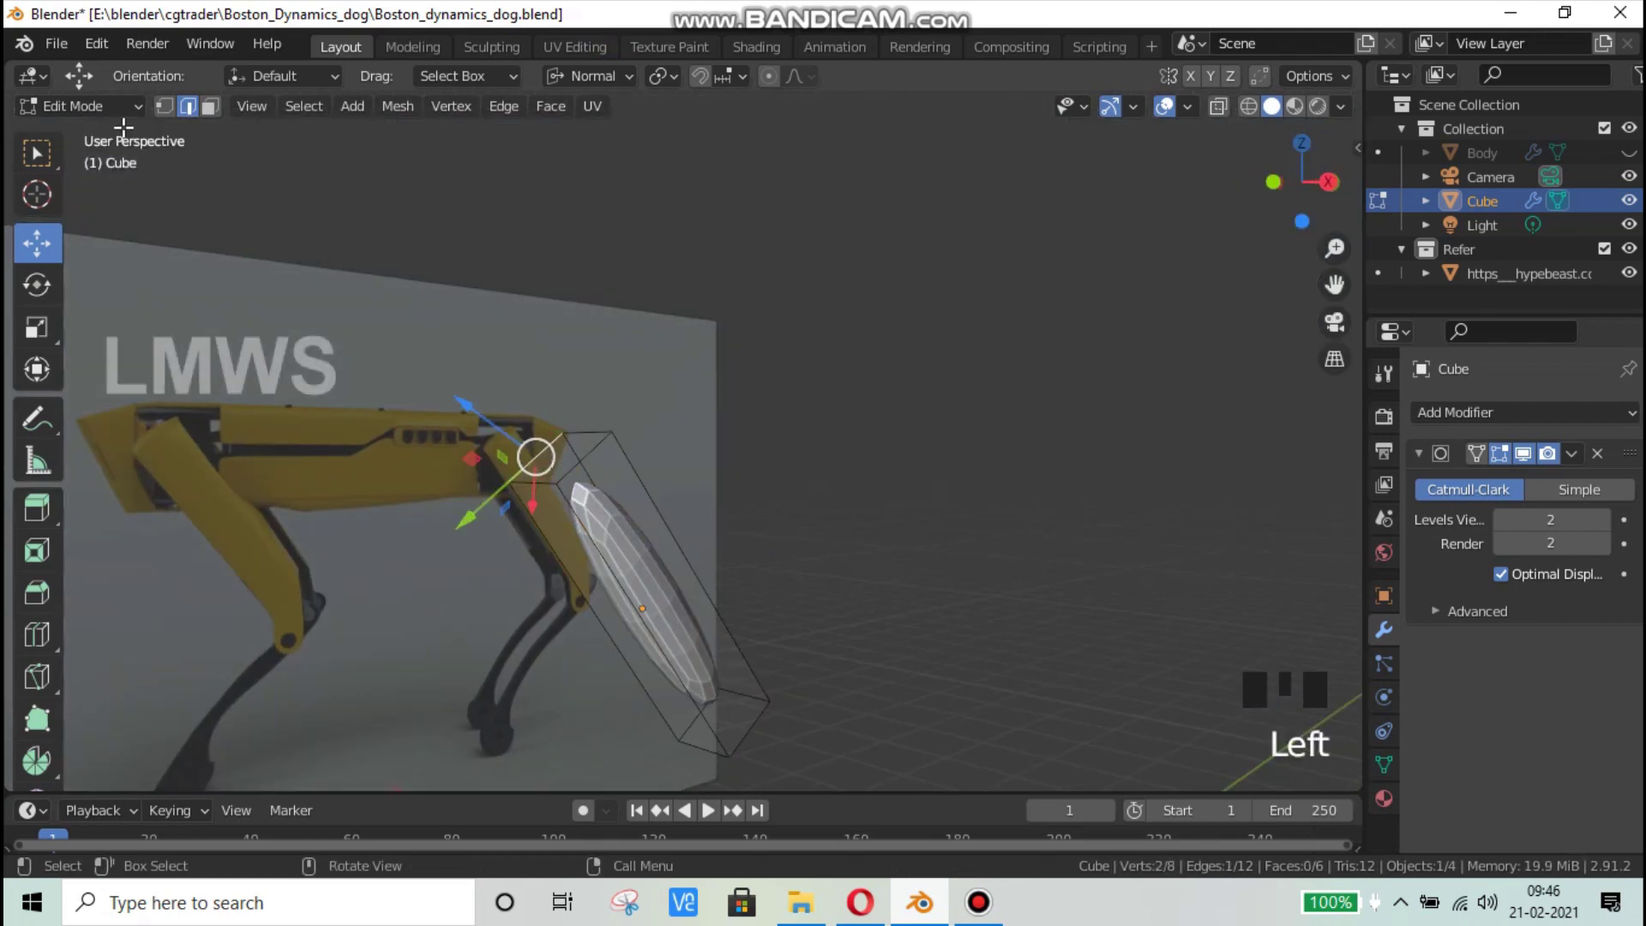
left_click(211, 108)
left_click(570, 459)
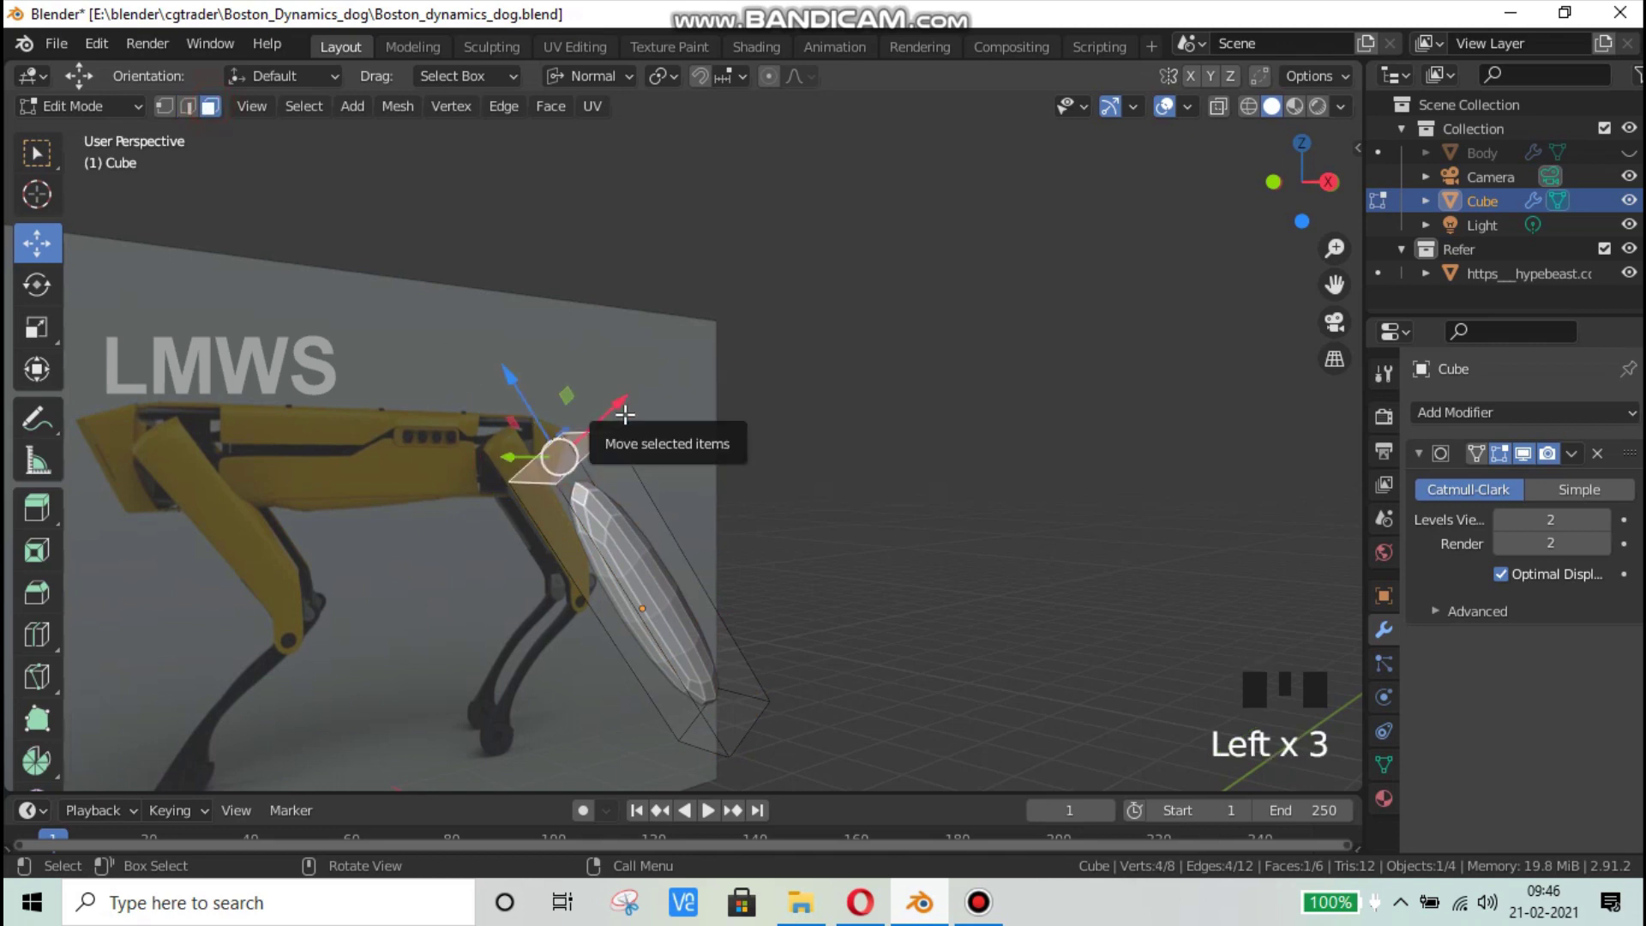
key("KP_3")
left_click_drag(441, 385, 600, 480)
Step: Turn on X-ray and pull the block's lower end face inward about 0.15 m along its normal
middle_click_drag(705, 637, 682, 531, "shift")
left_click(661, 570)
left_click(717, 581)
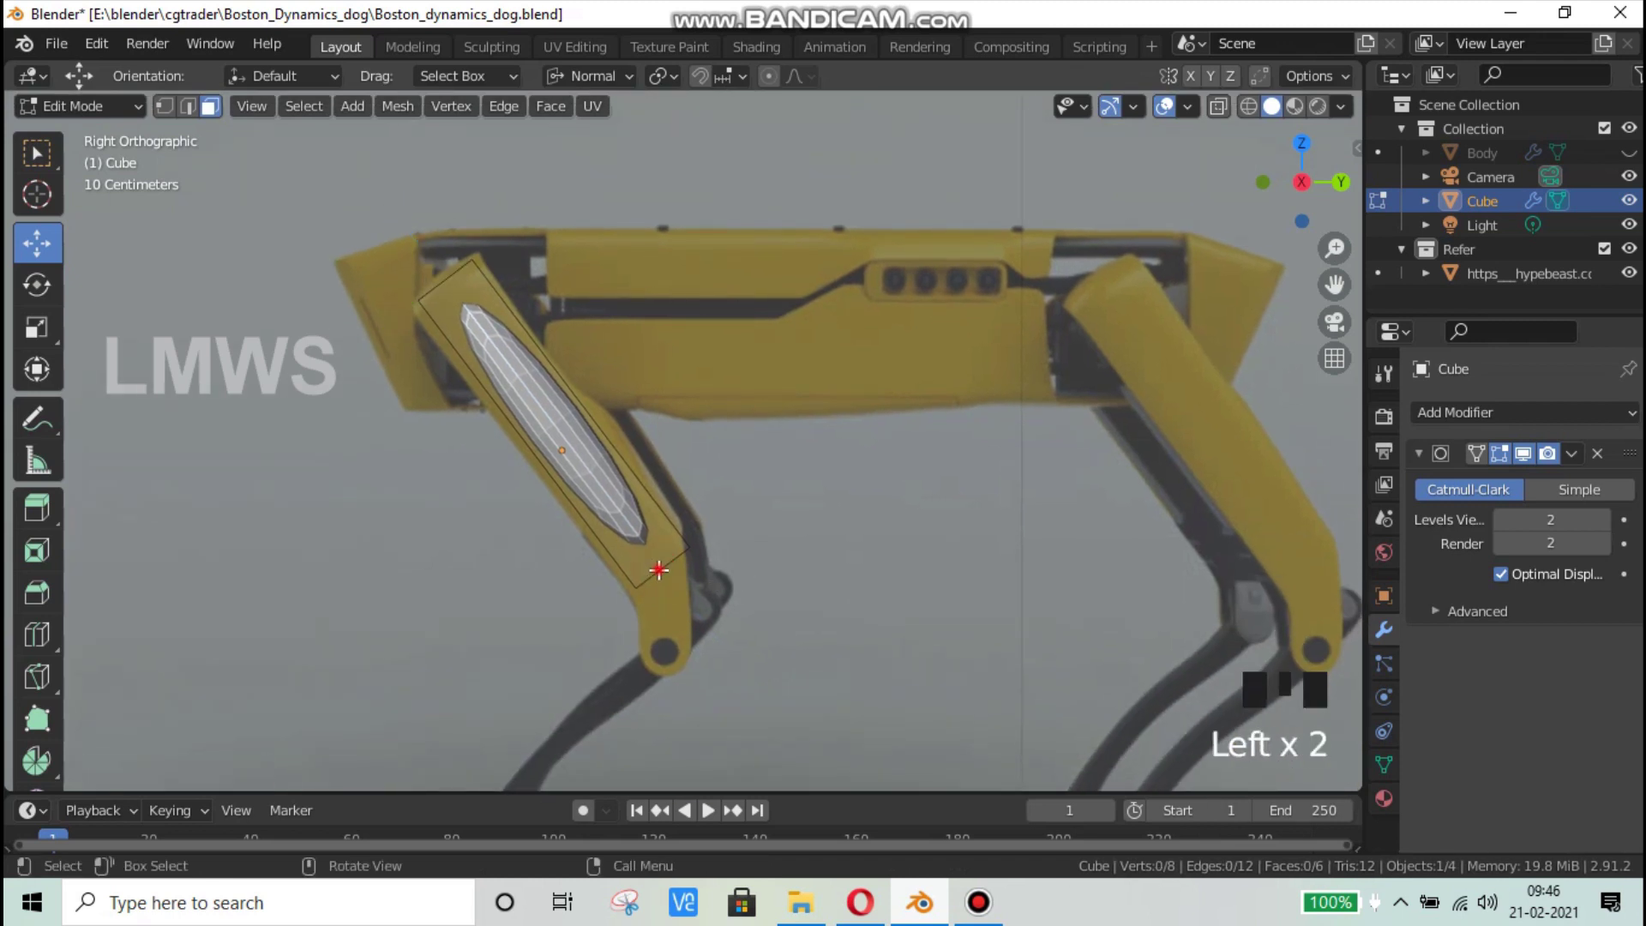
left_click(689, 585)
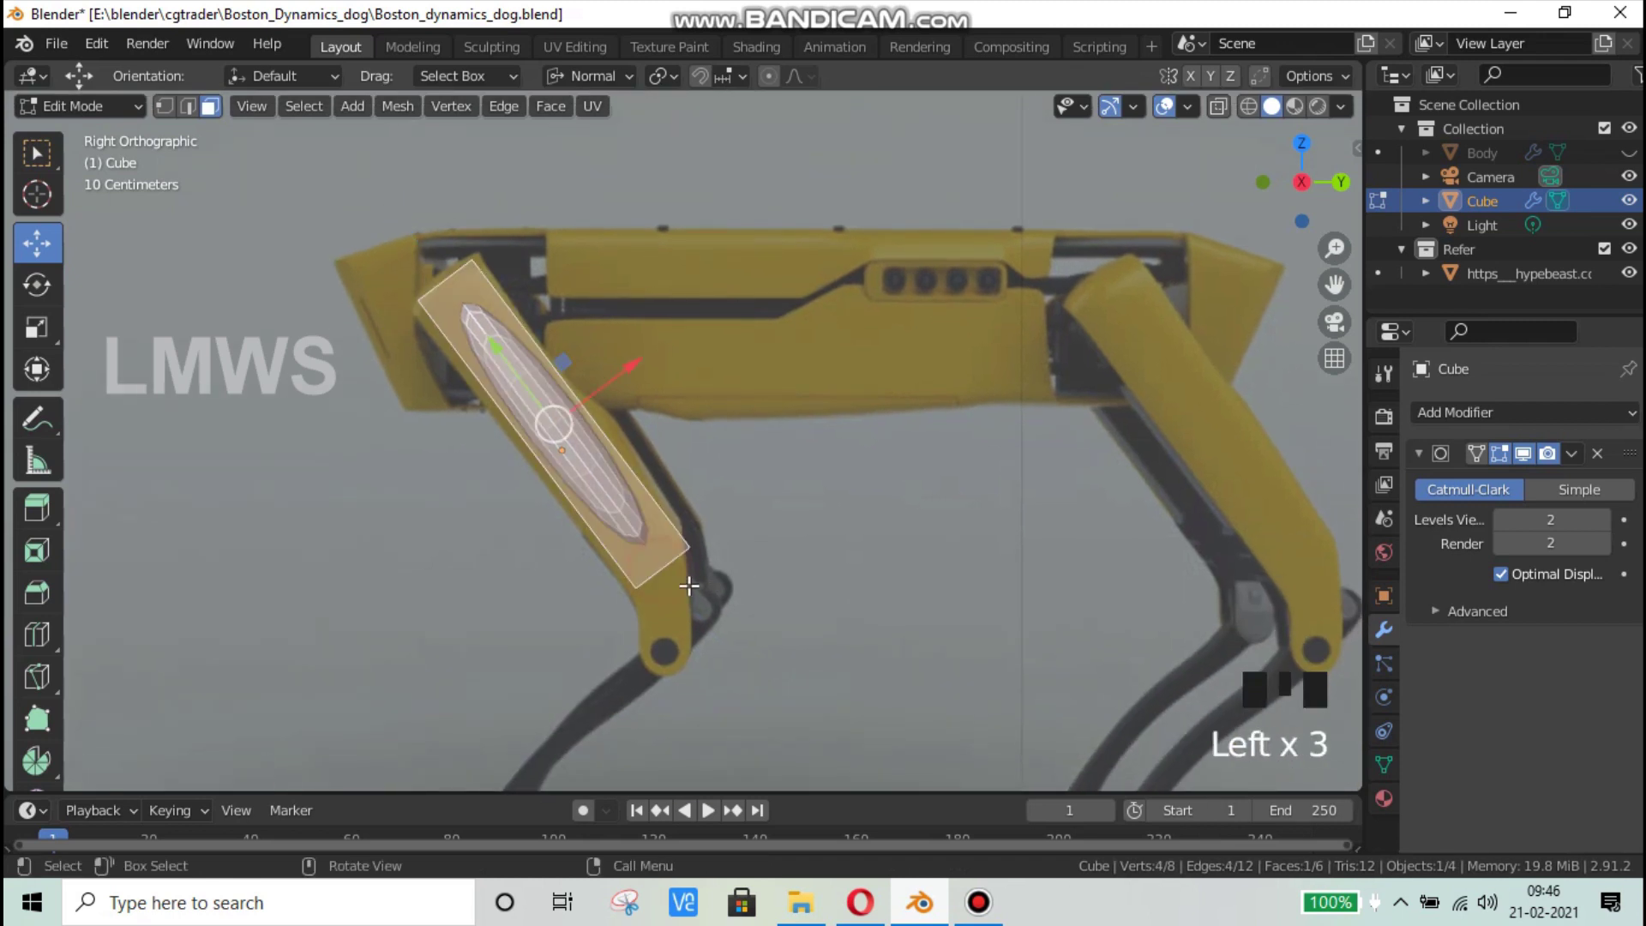
left_click(1221, 104)
key("alt+a")
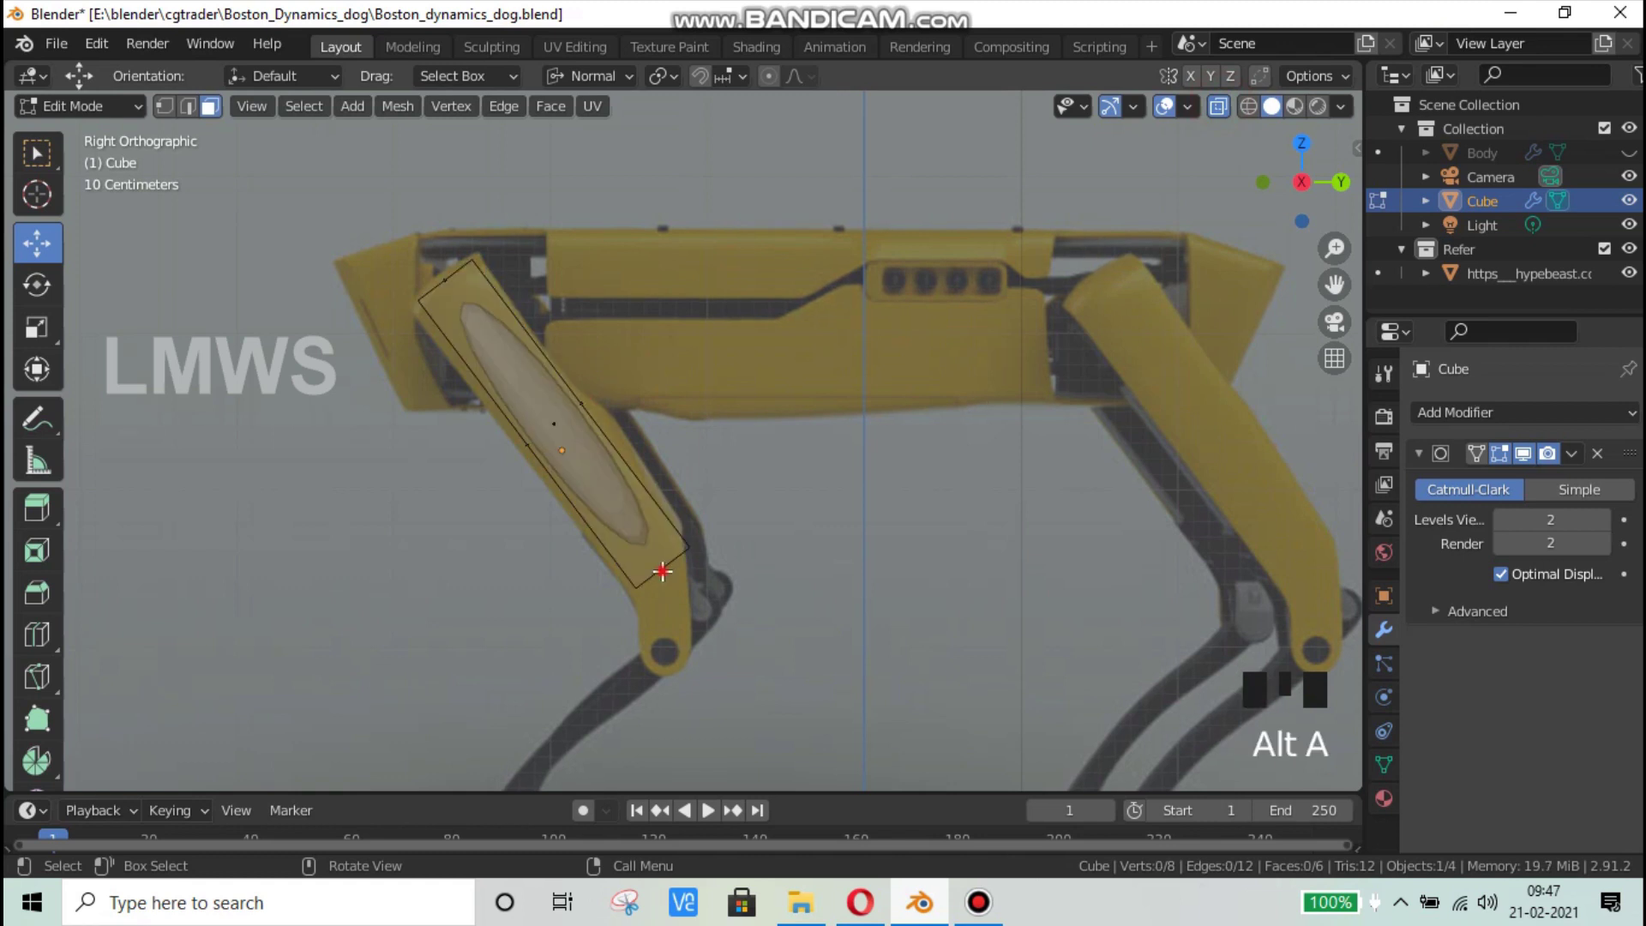
left_click(678, 565)
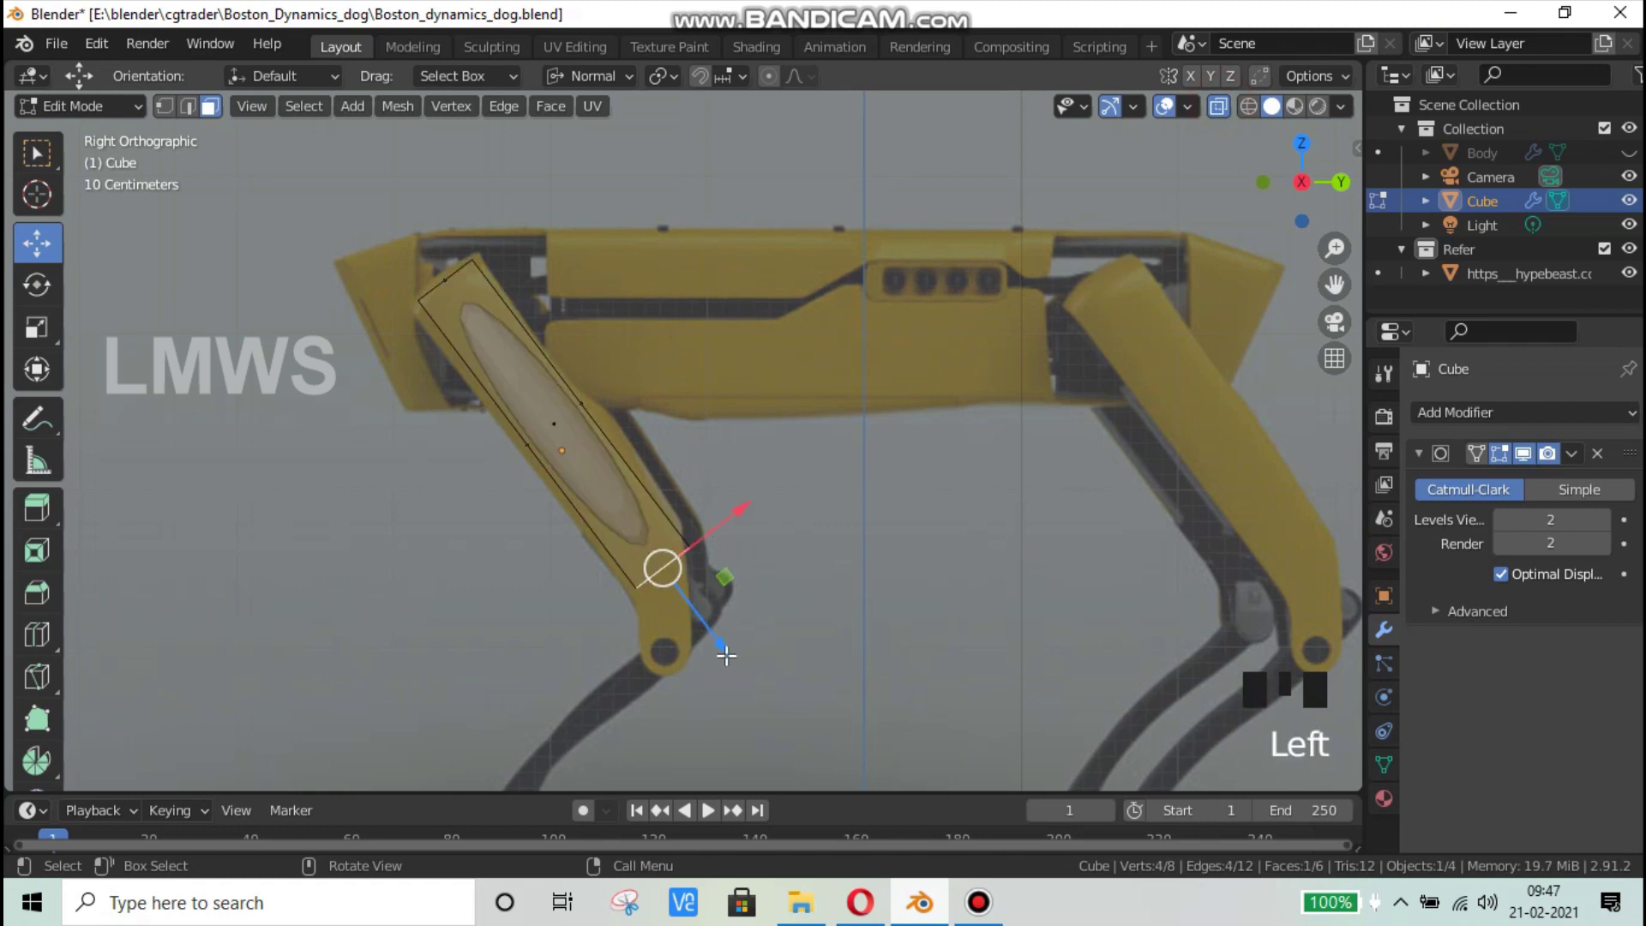
left_click_drag(727, 656, 706, 619)
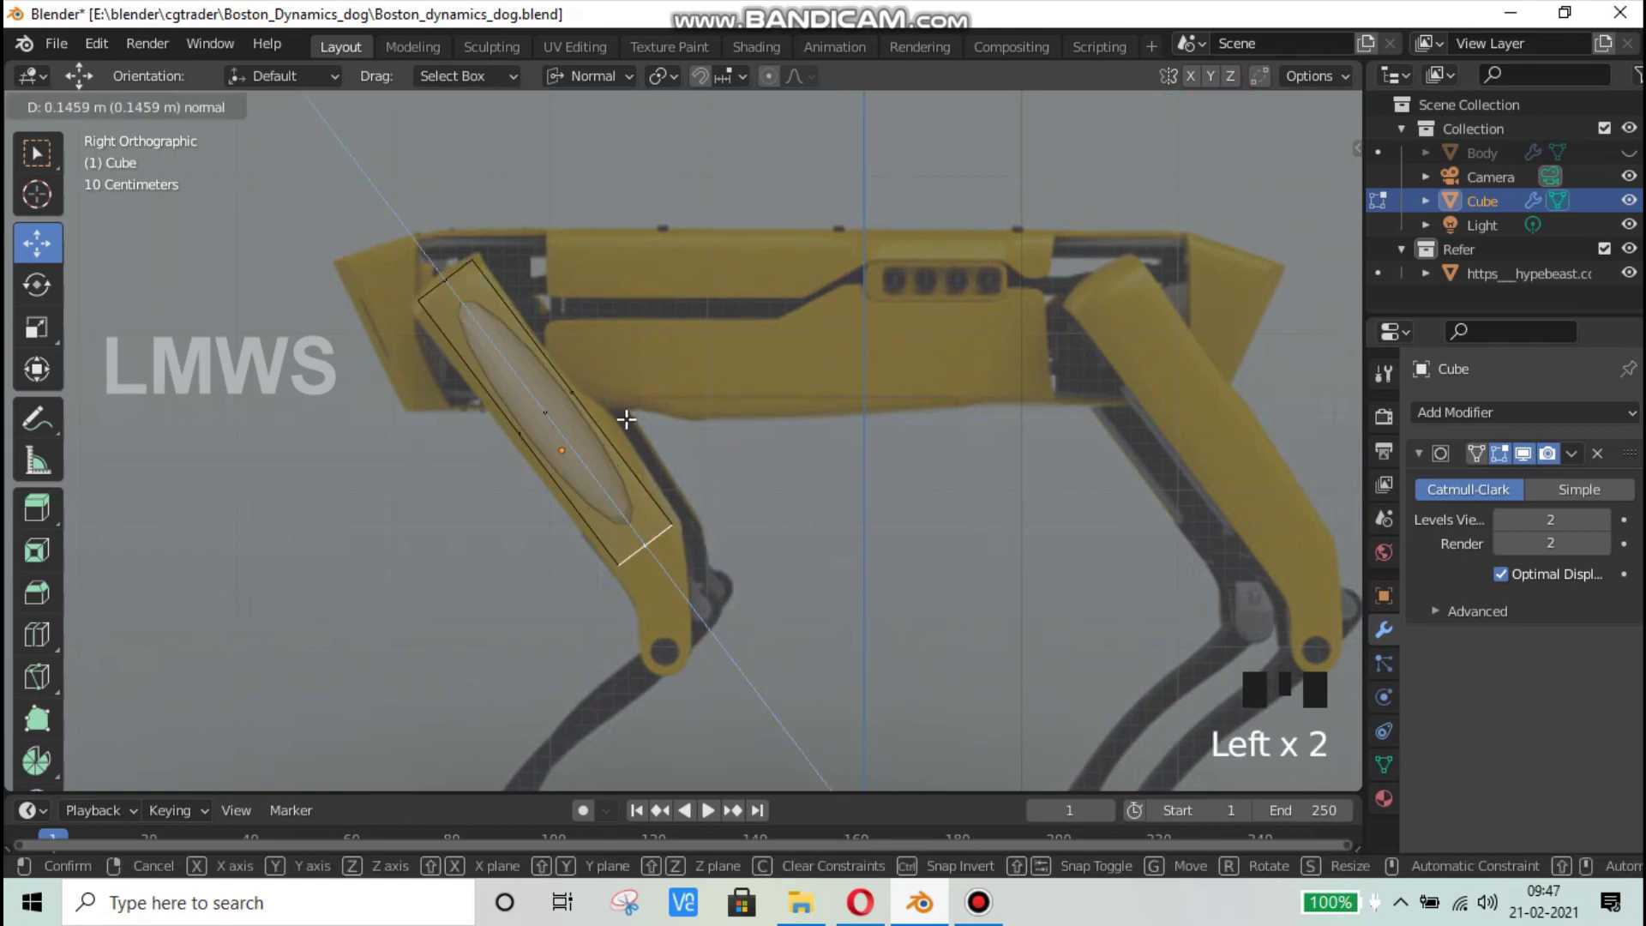
left_click_drag(627, 418, 627, 418)
Step: Widen the block slightly by moving both long side faces outward along their normals to the leg's outline
left_click(569, 393)
left_click(654, 336)
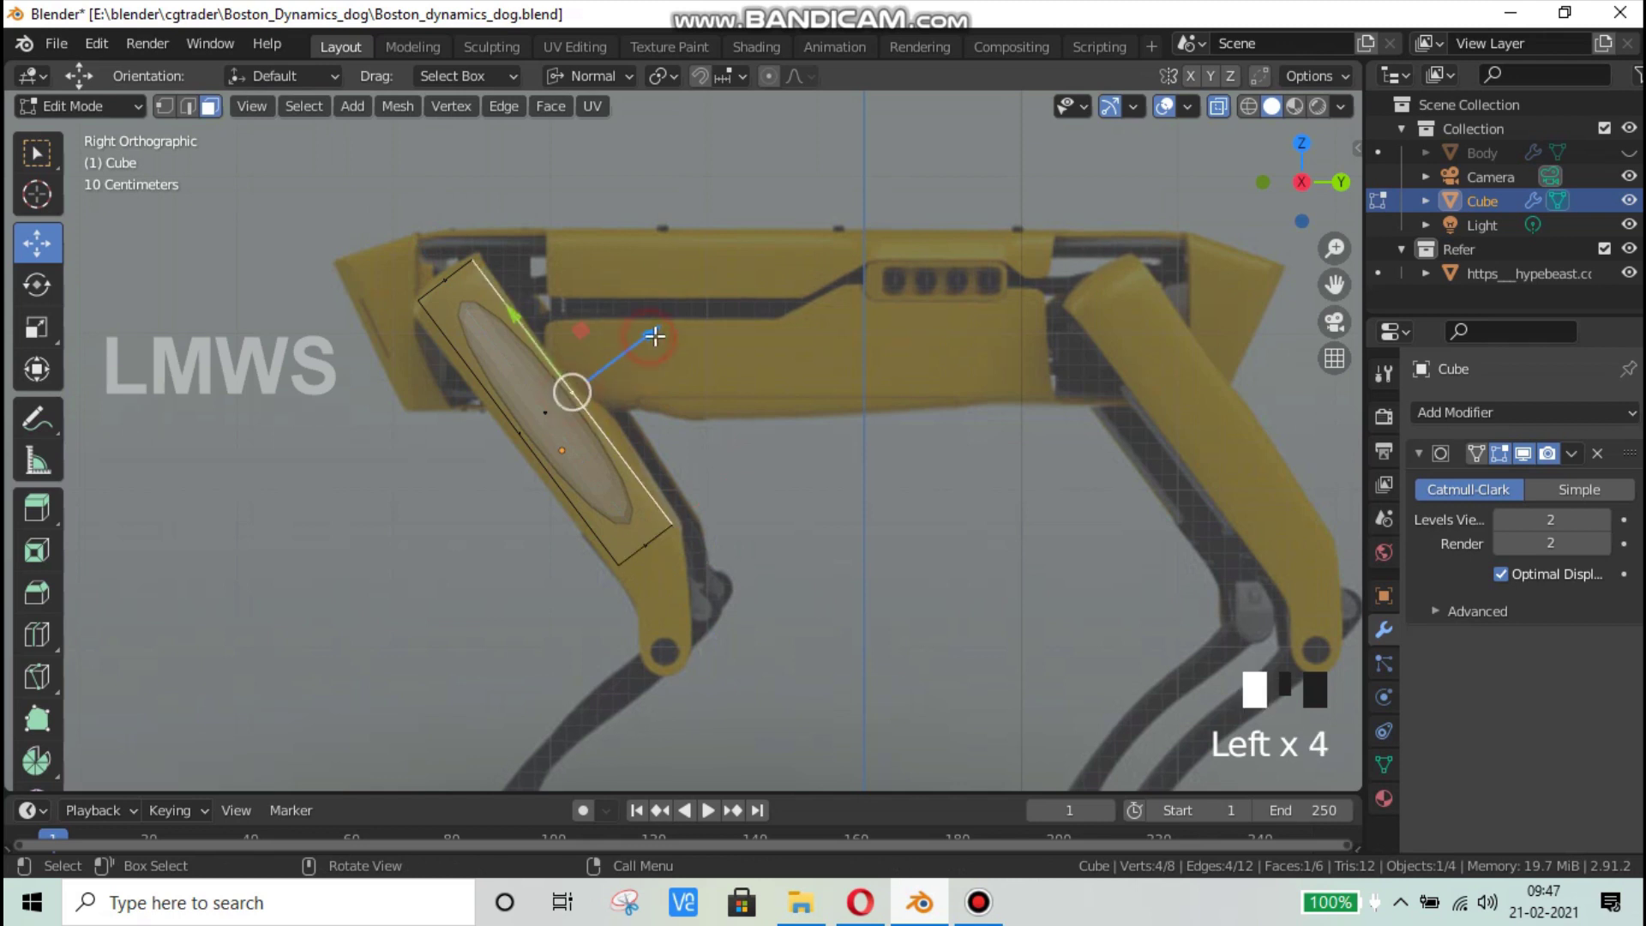
left_click_drag(654, 336, 659, 334)
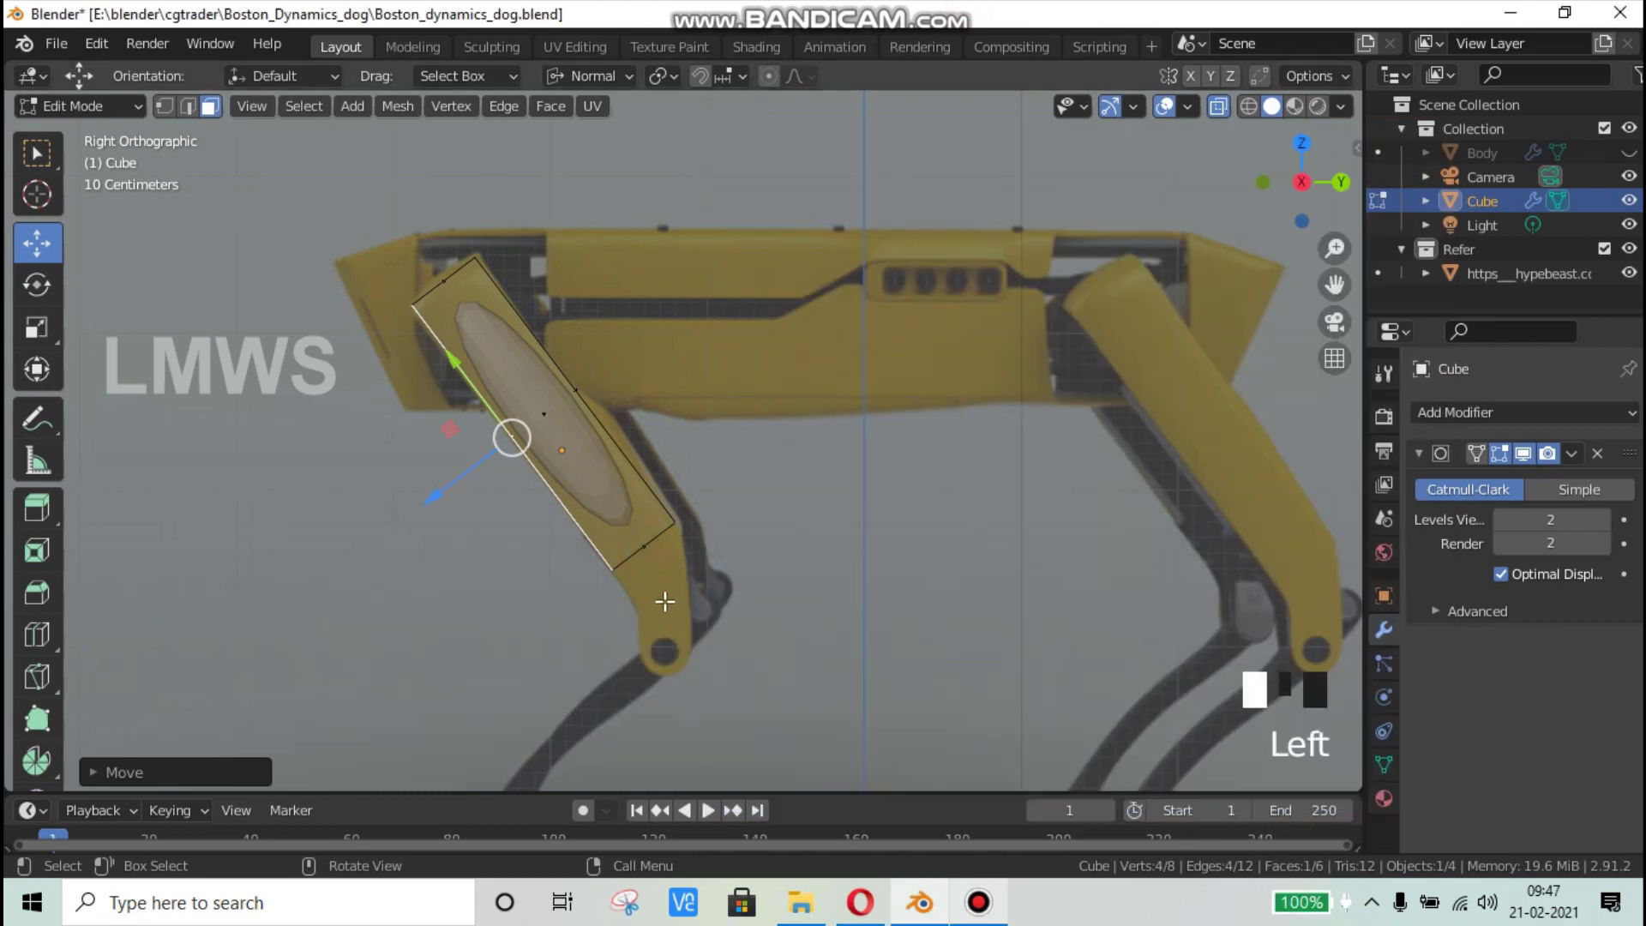
Step: Extrude the block's lower end face a short distance along its normal towards the knee
left_click(676, 595)
key("e")
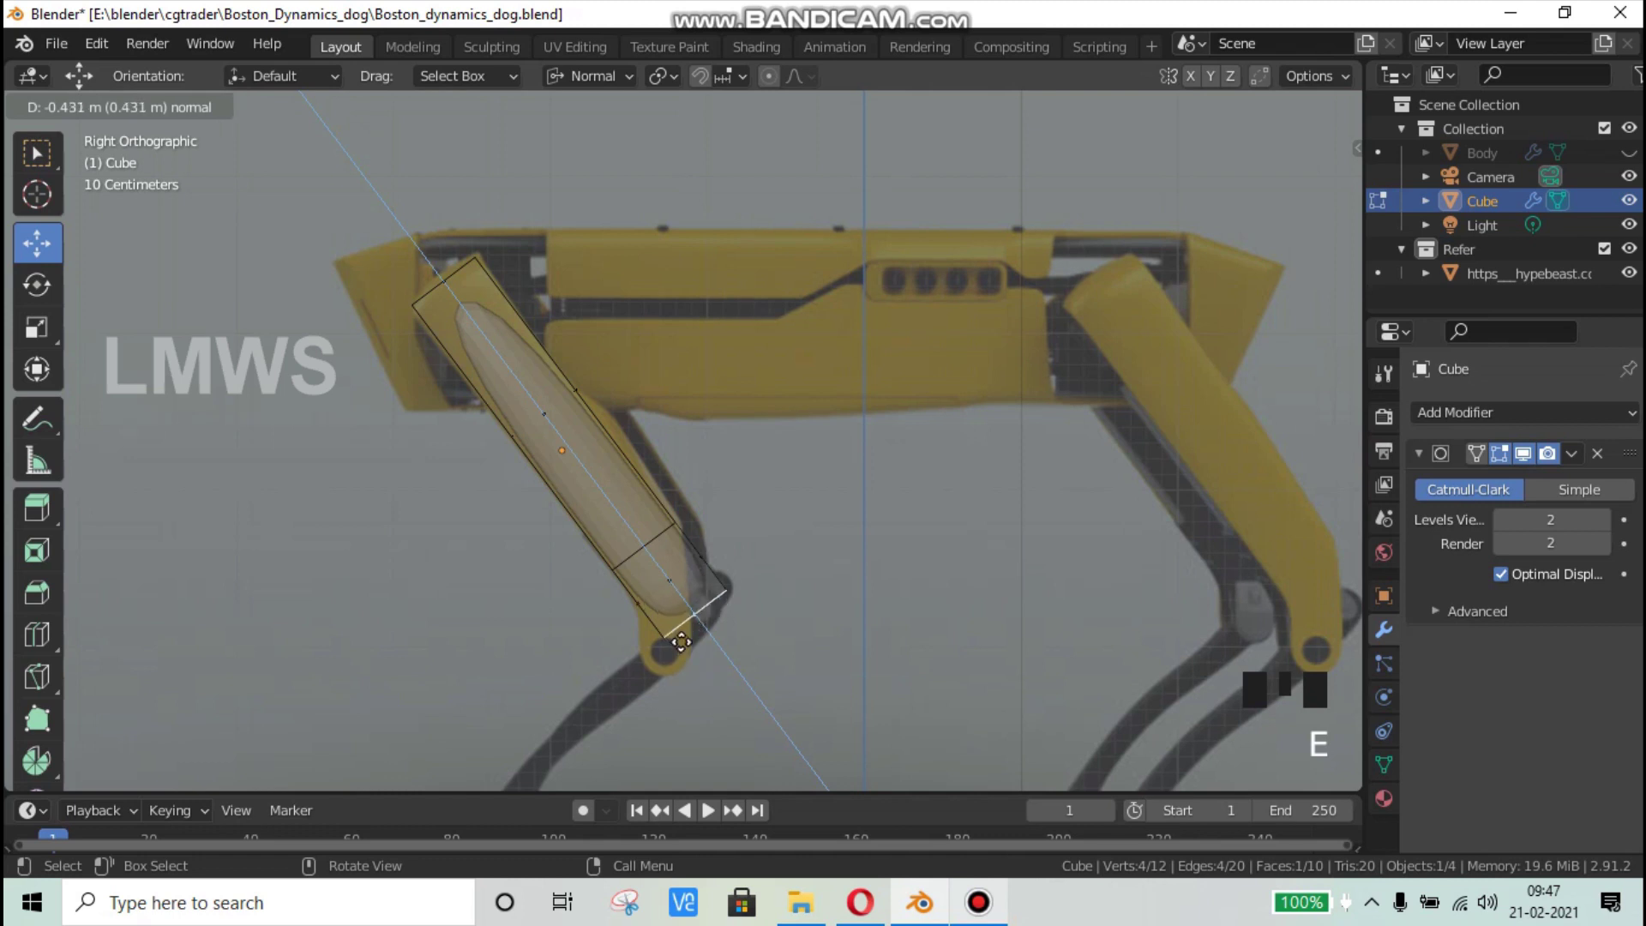
left_click(838, 665)
key("r")
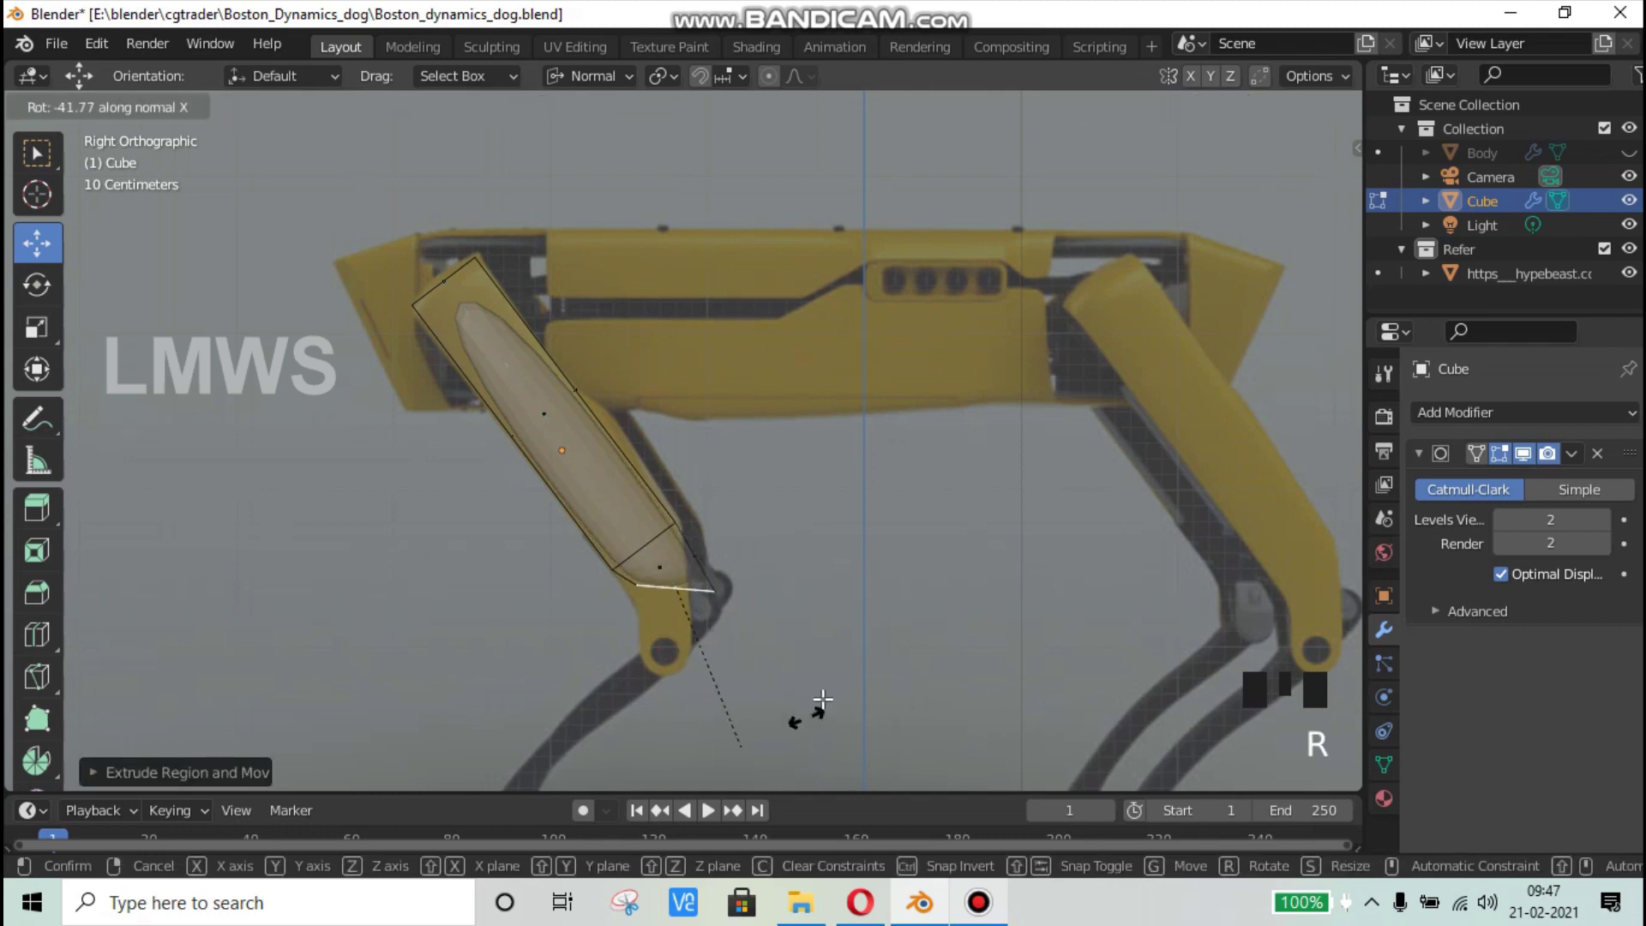
right_click(815, 694)
key("s")
key("Escape")
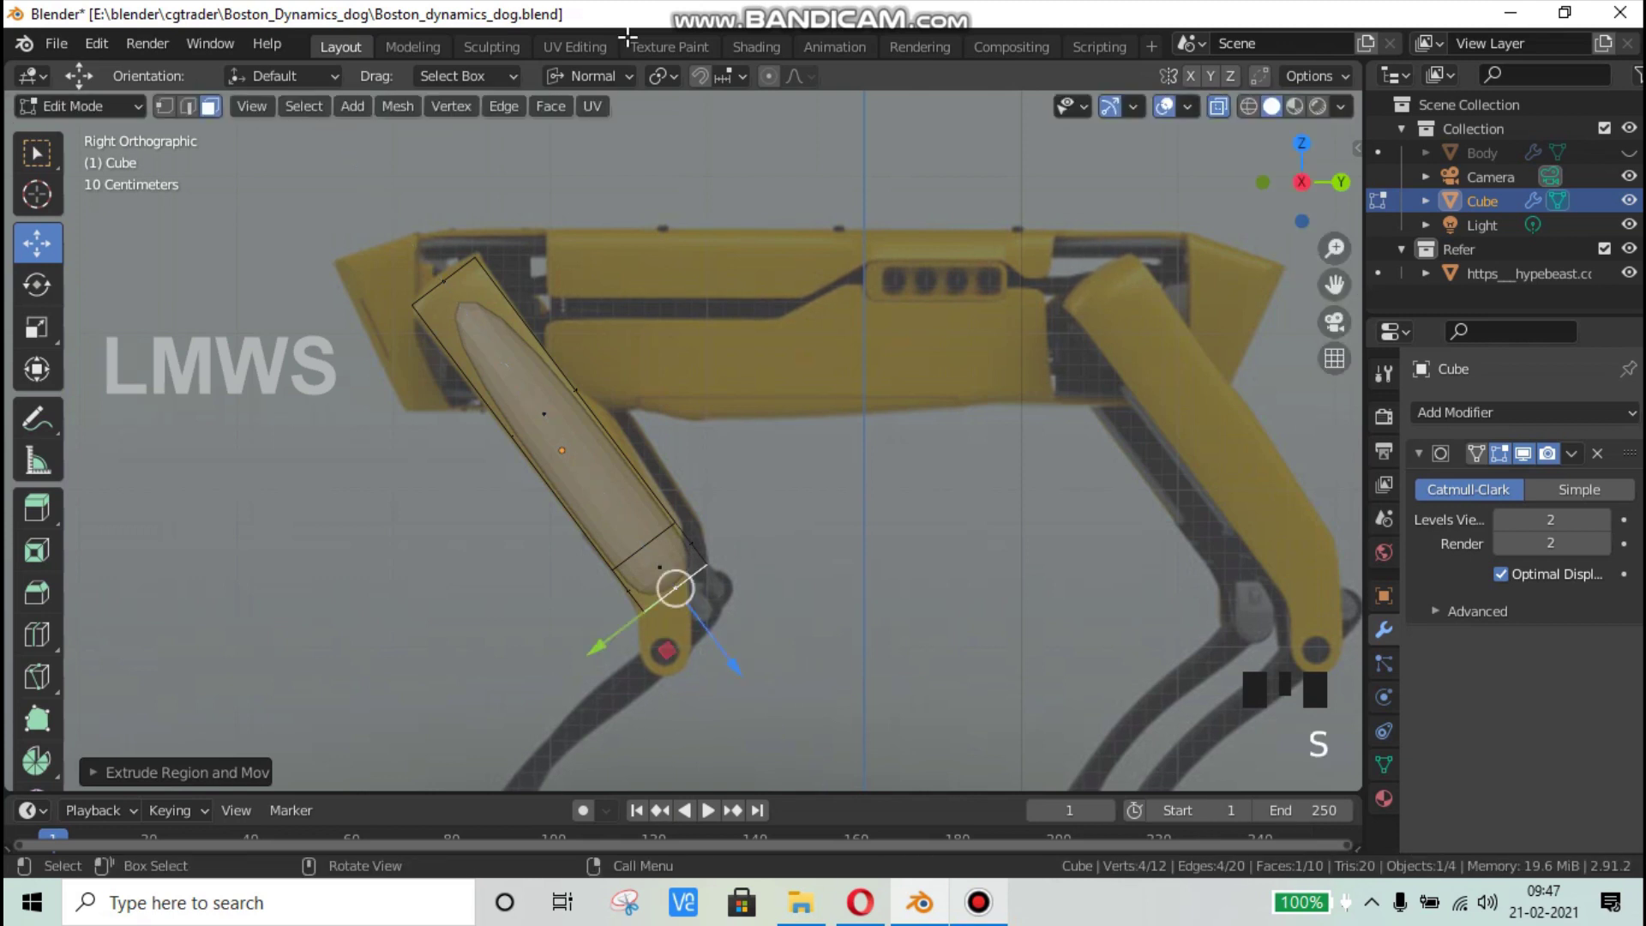
Step: Set the transform orientation to Global and scale the extruded end face flat along Z so it lies horizontal
left_click(590, 75)
left_click(600, 152)
key("s")
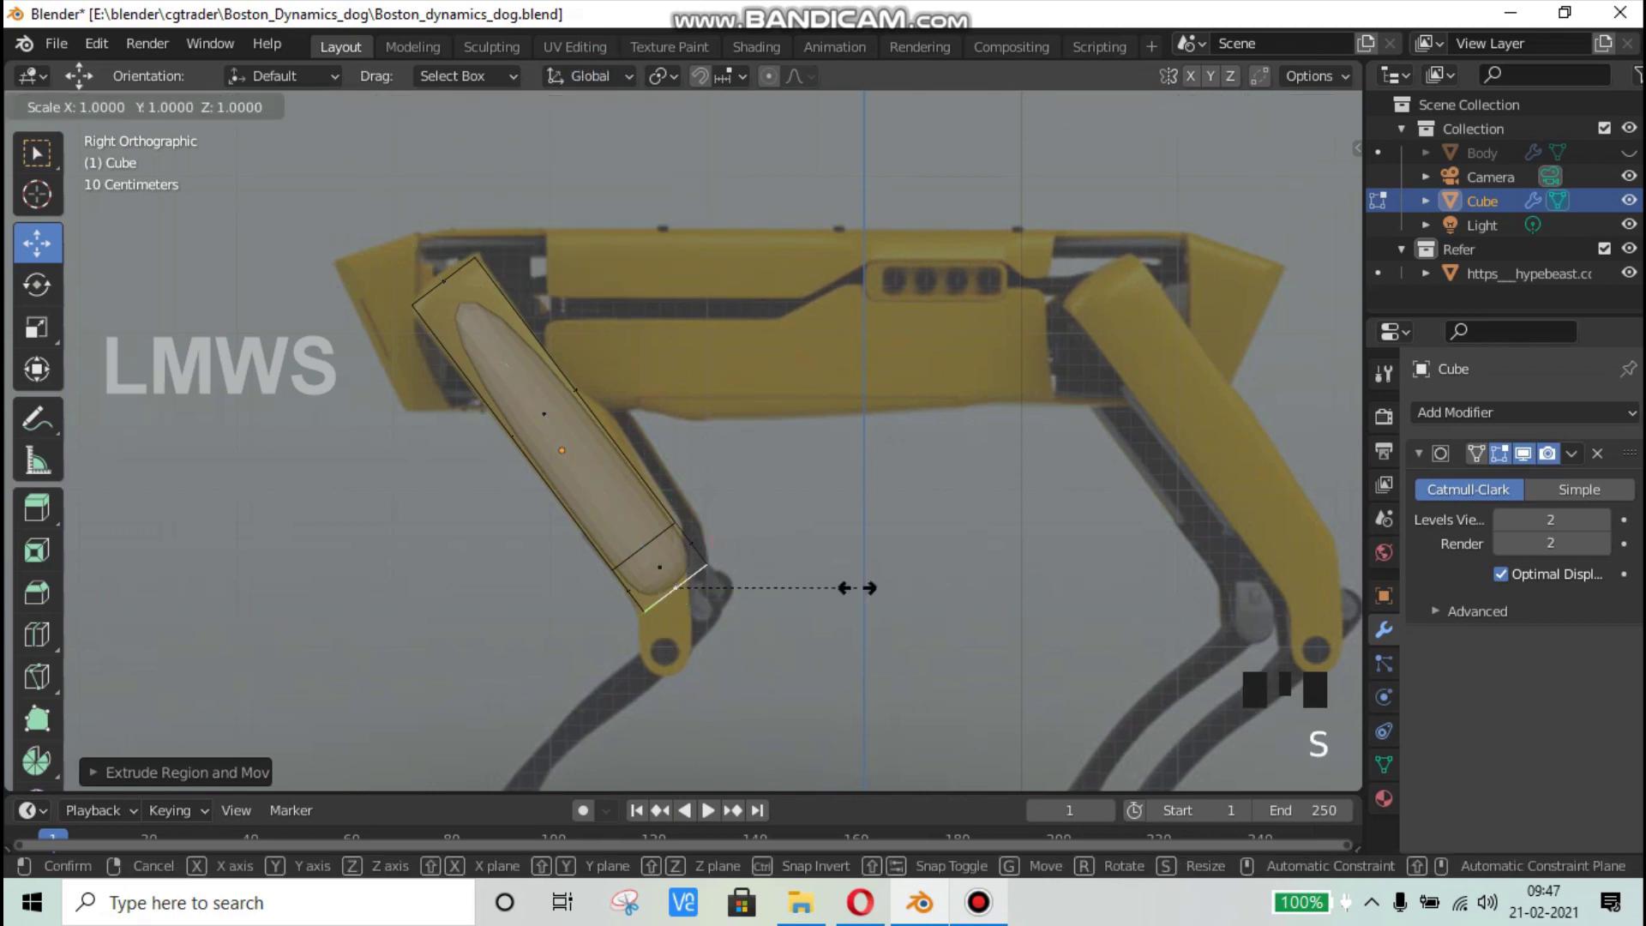
left_click(857, 589)
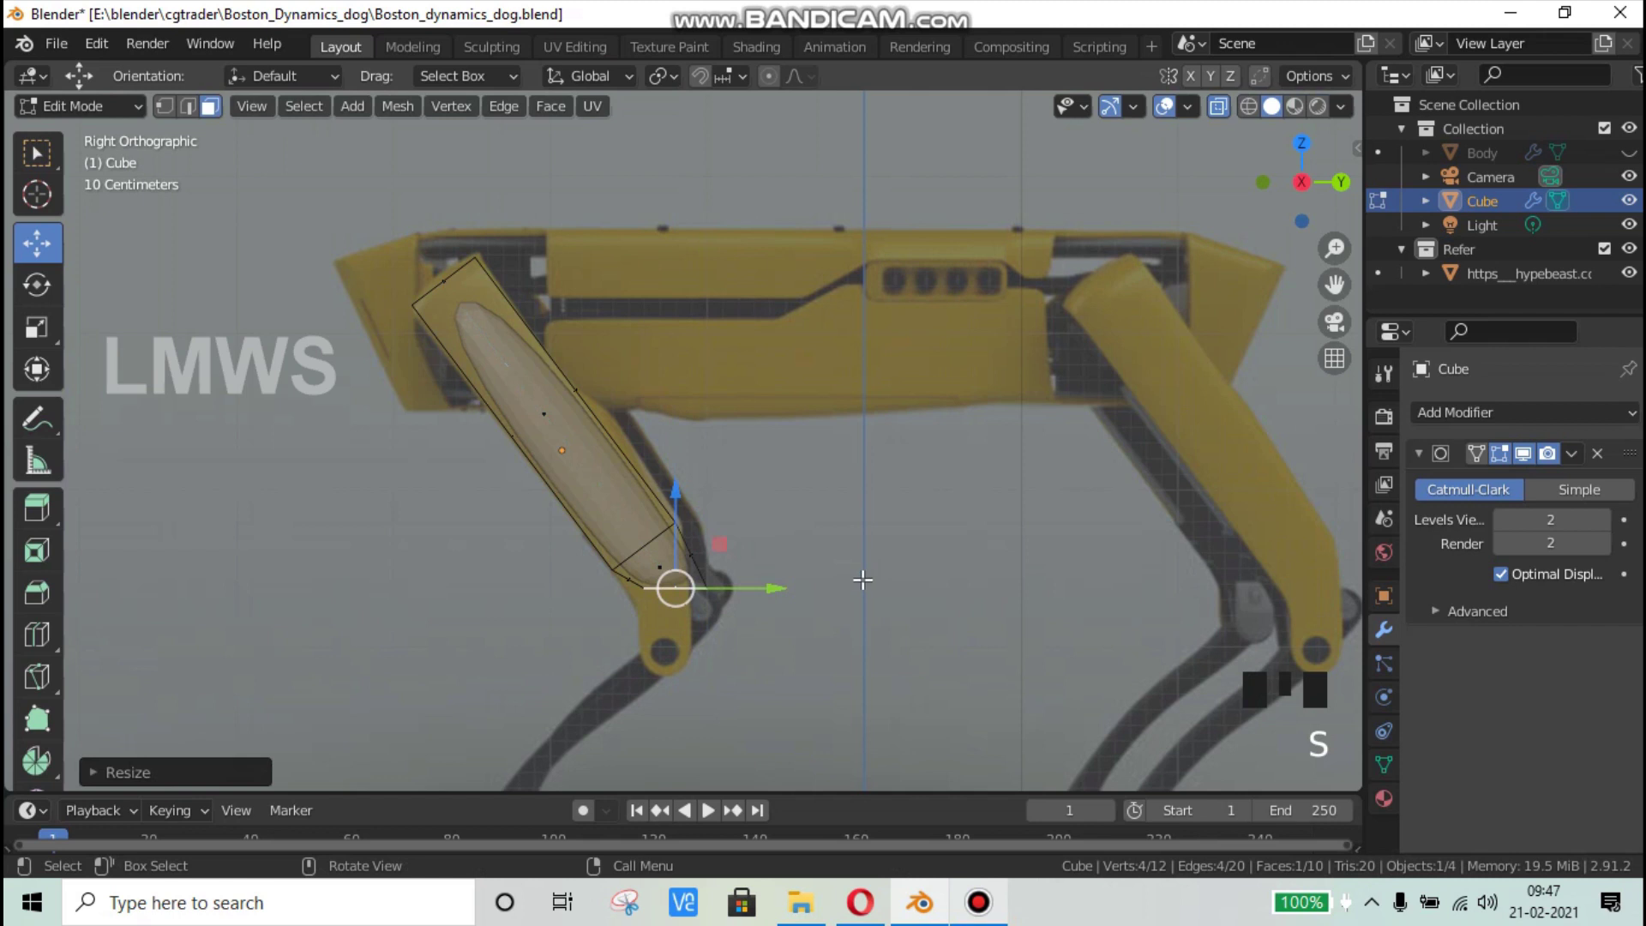
Step: Box-select the vertices at the bottom end's negative Y corner and move them along negative Y to the leg's outline
scroll(786, 634, "up", 5)
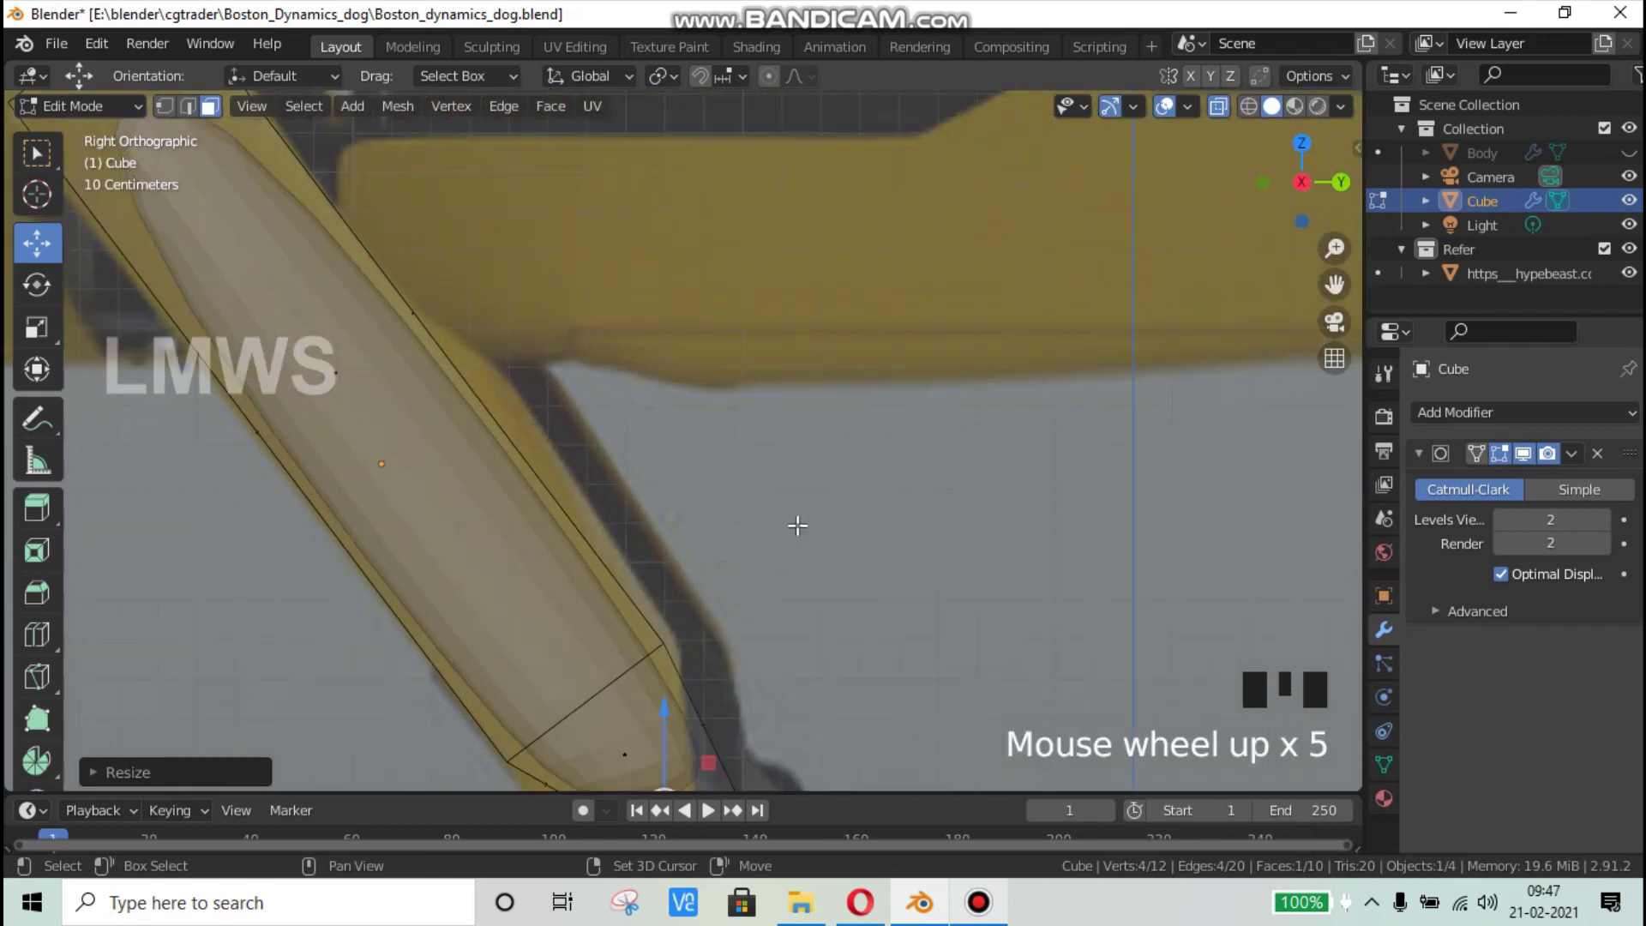
middle_click_drag(797, 526, 823, 466, "shift")
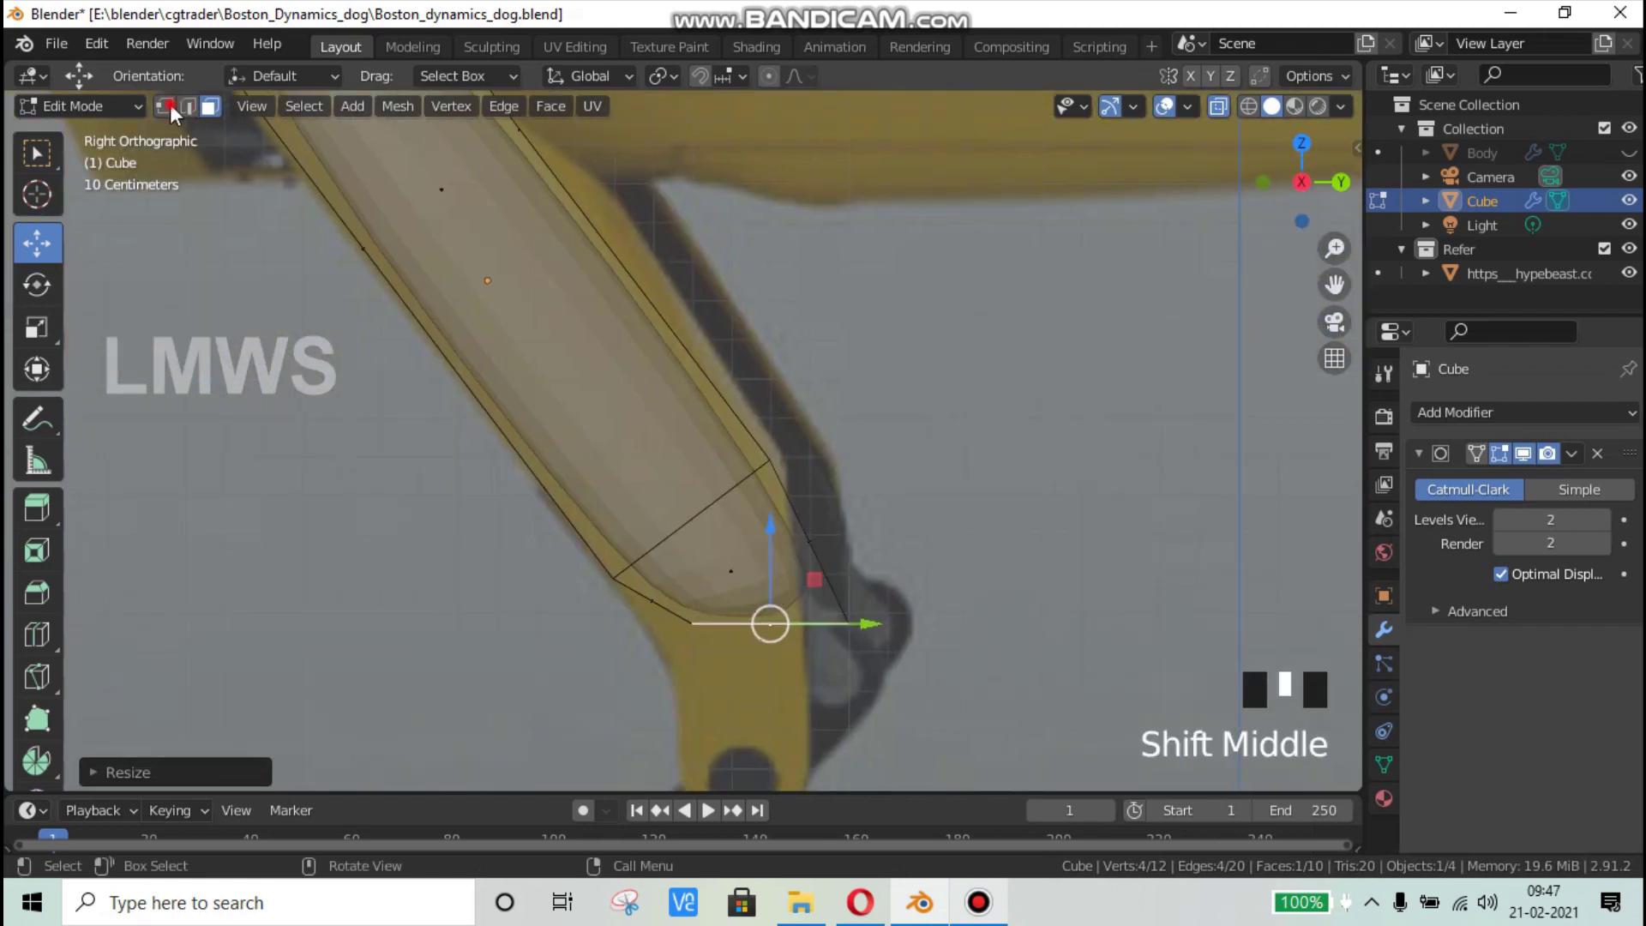
left_click(164, 106)
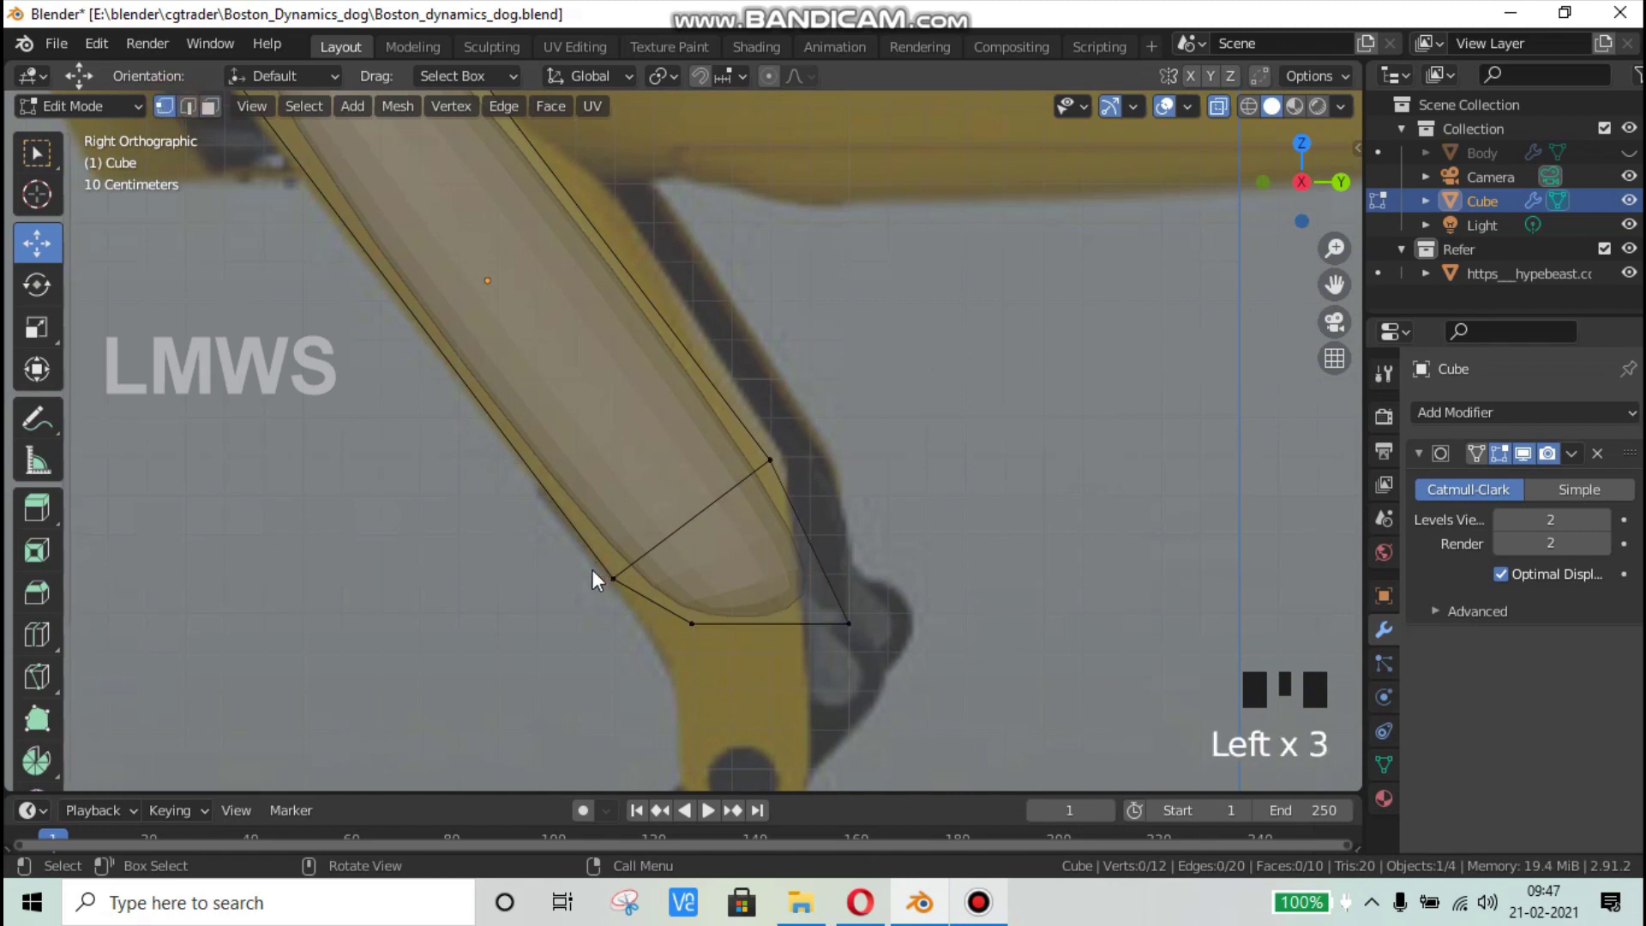
left_click(731, 600)
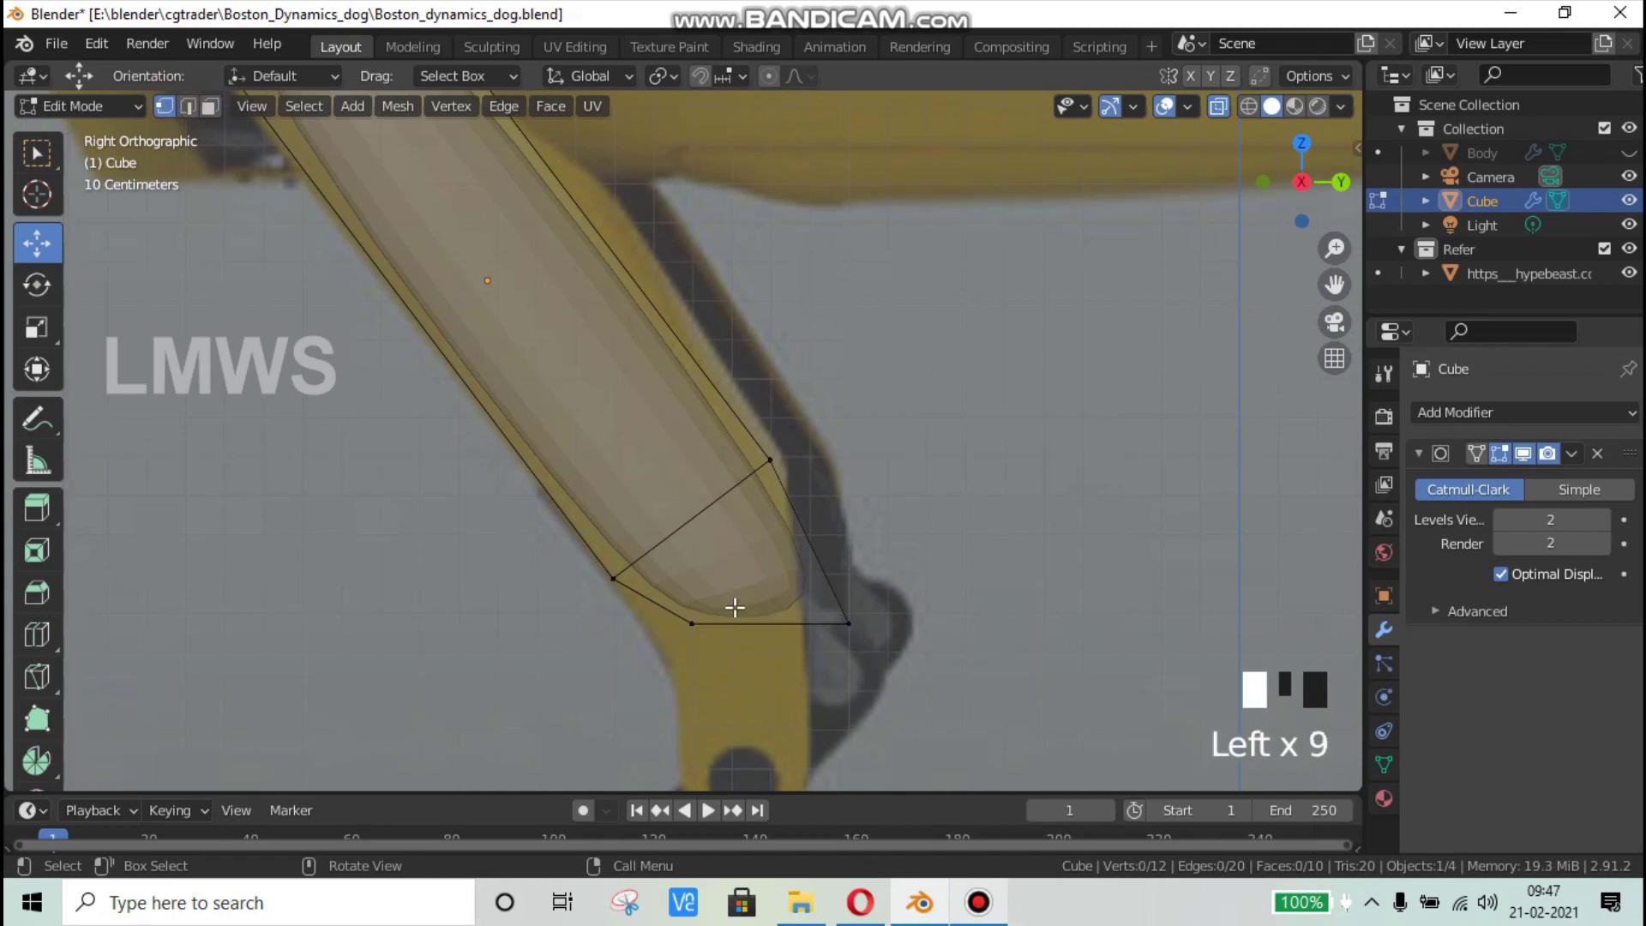
left_click(688, 650)
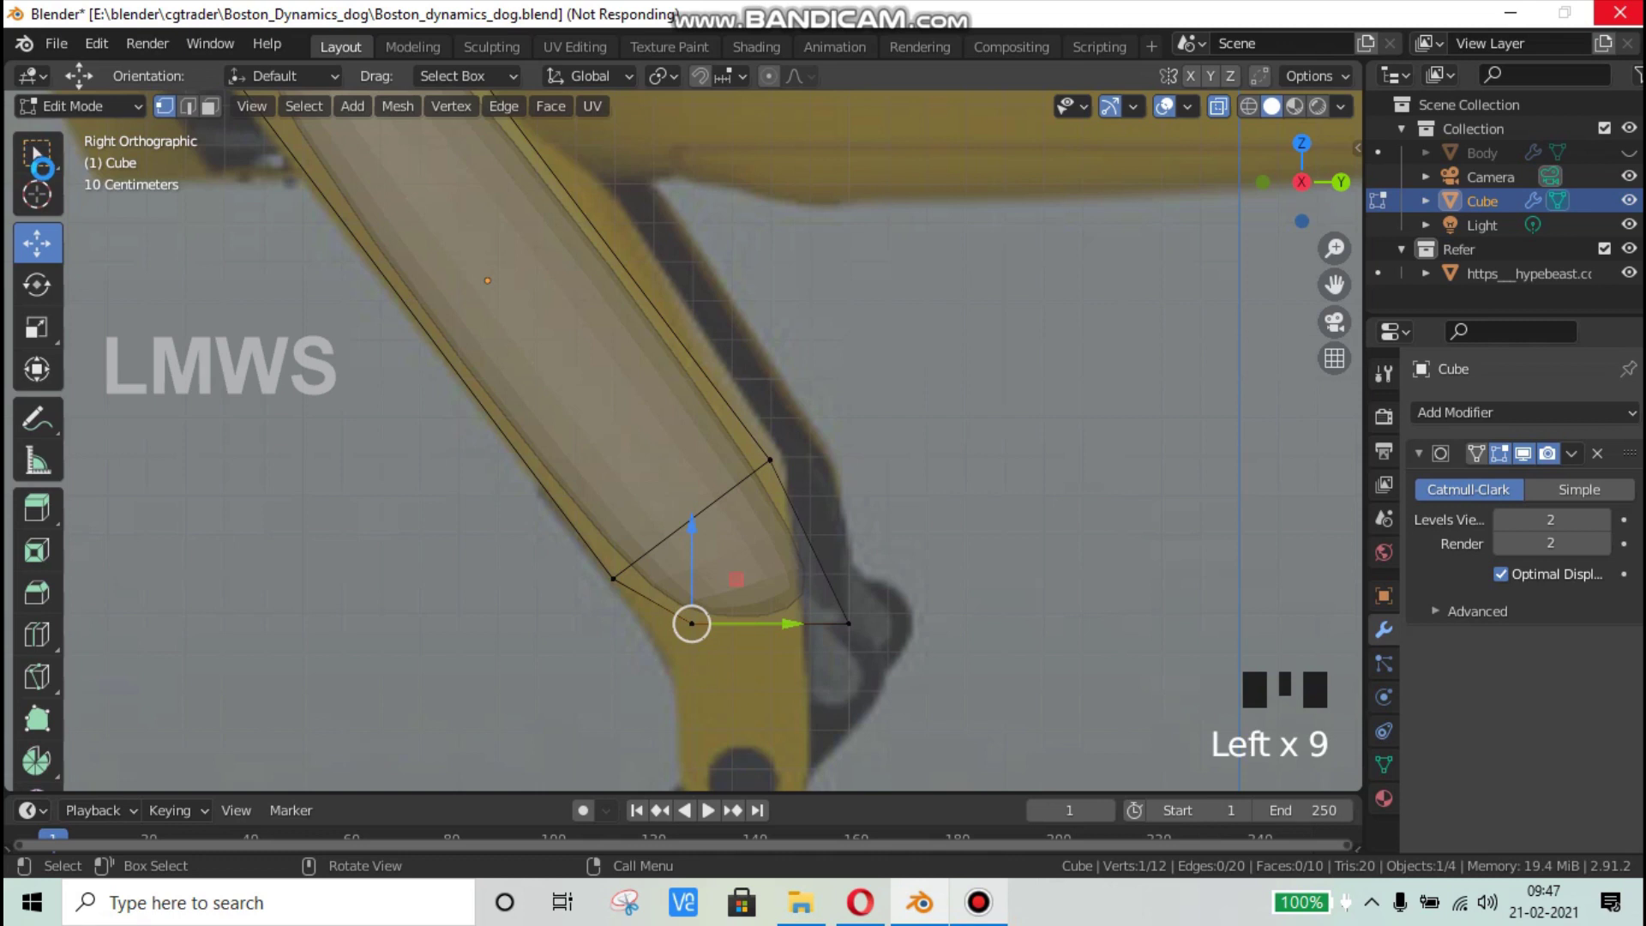
left_click(41, 158)
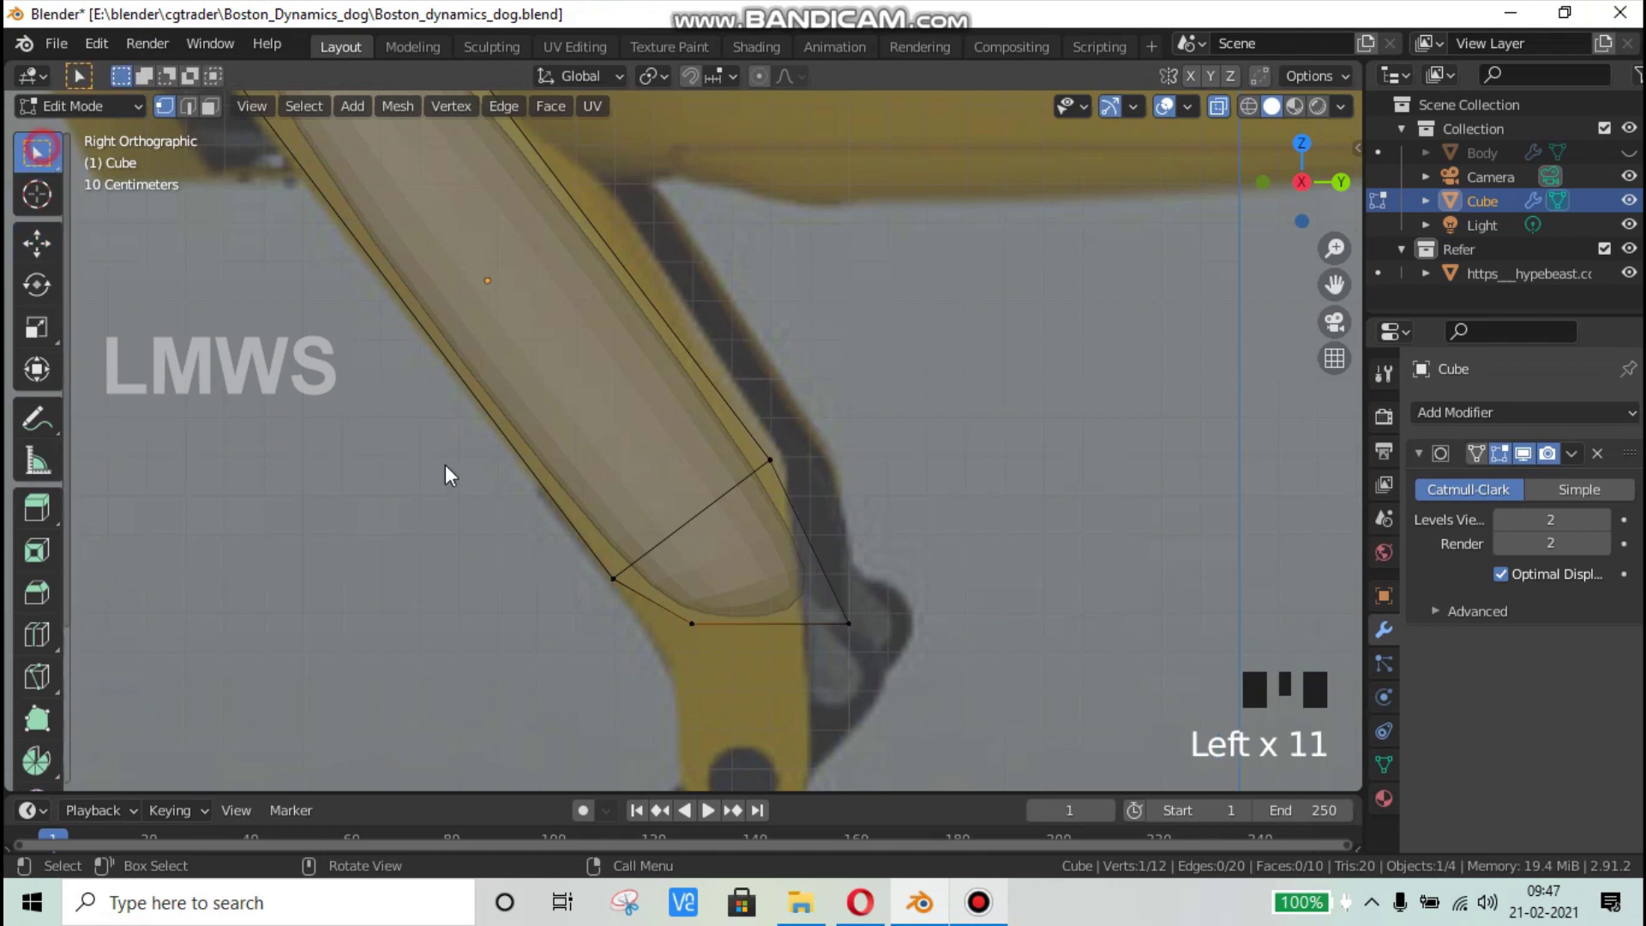
left_click_drag(625, 686, 790, 629)
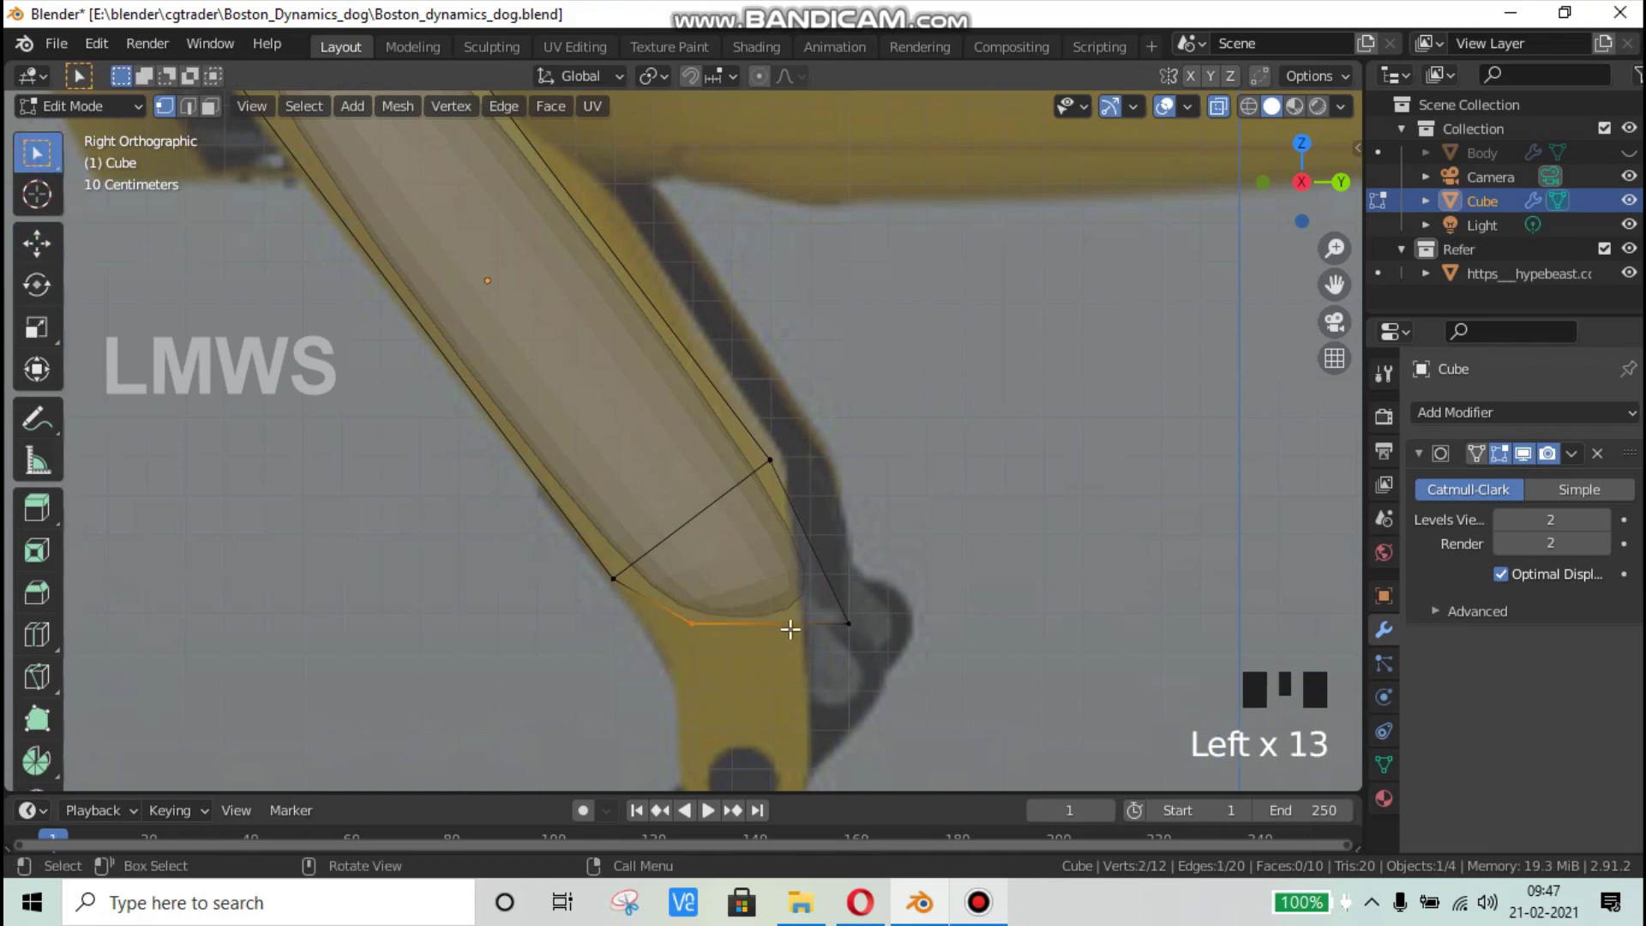
key("g")
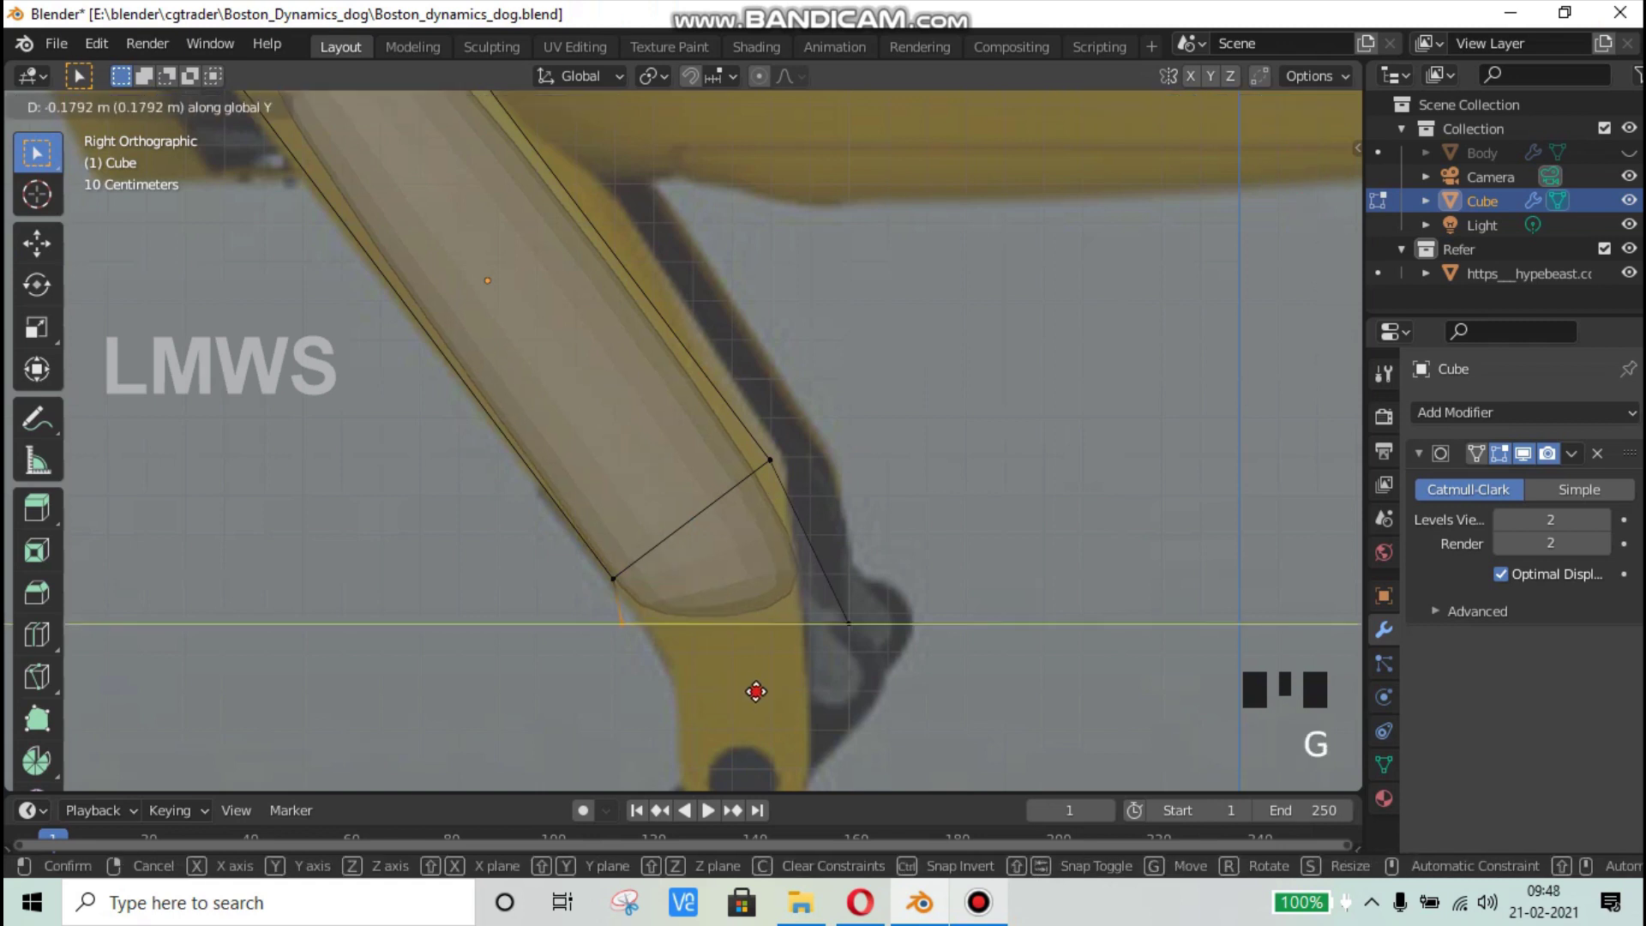
left_click(904, 593)
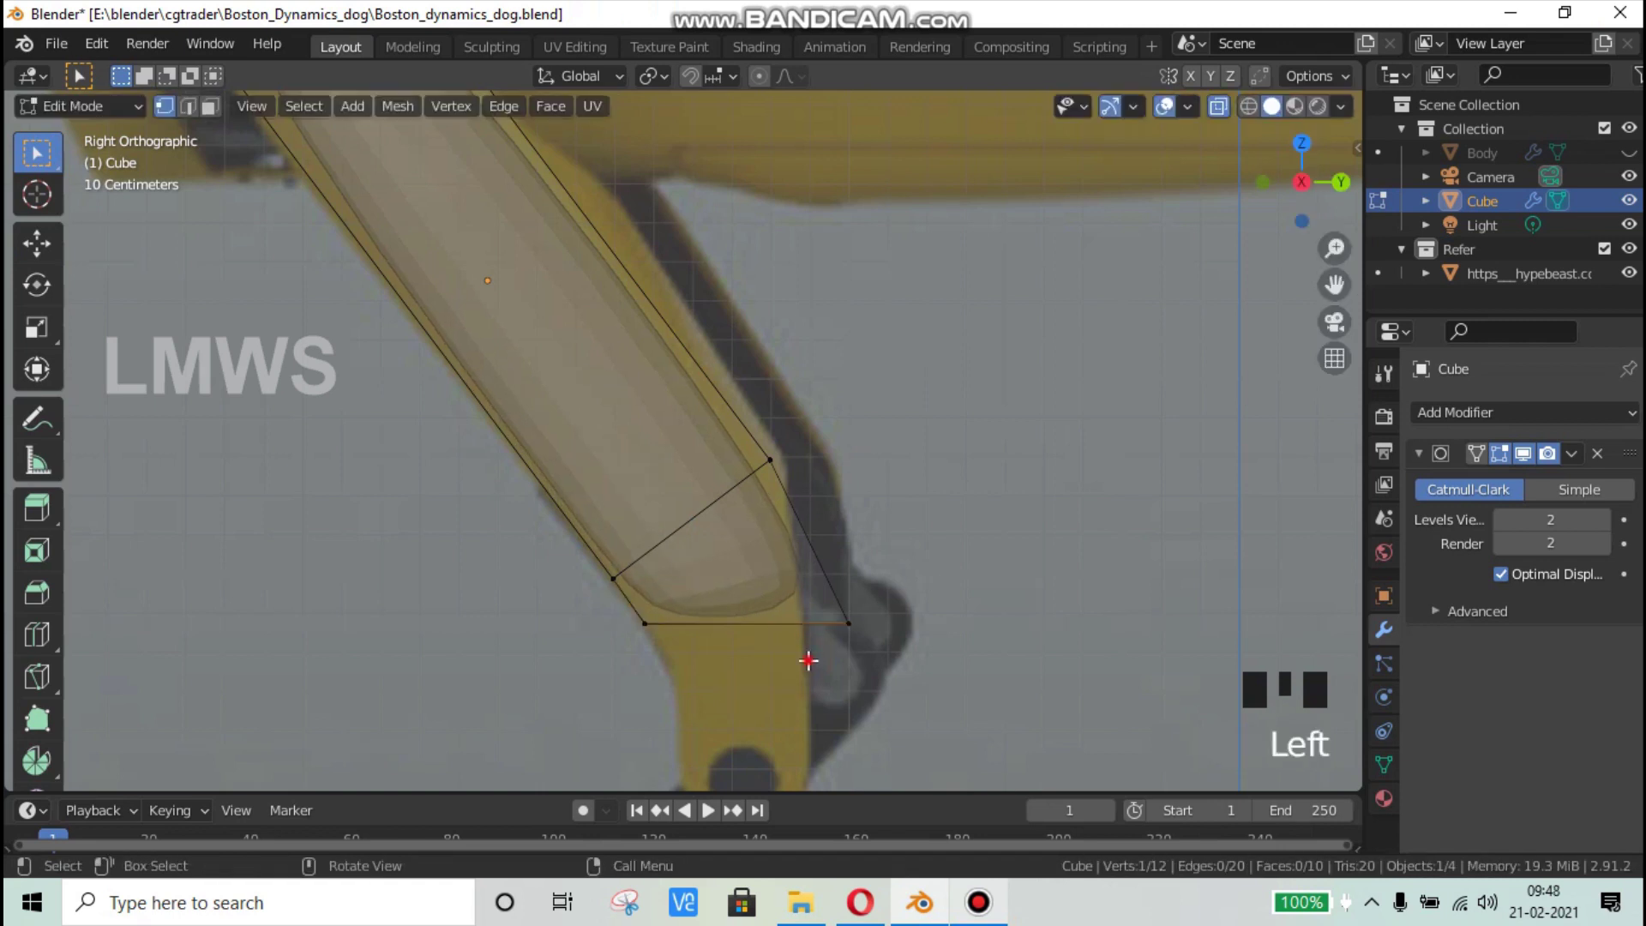
Step: Move the vertices at the bottom end's positive Y corner about 0.11 m along negative Y to the leg's outline
left_click(892, 632)
left_click_drag(759, 579, 874, 639)
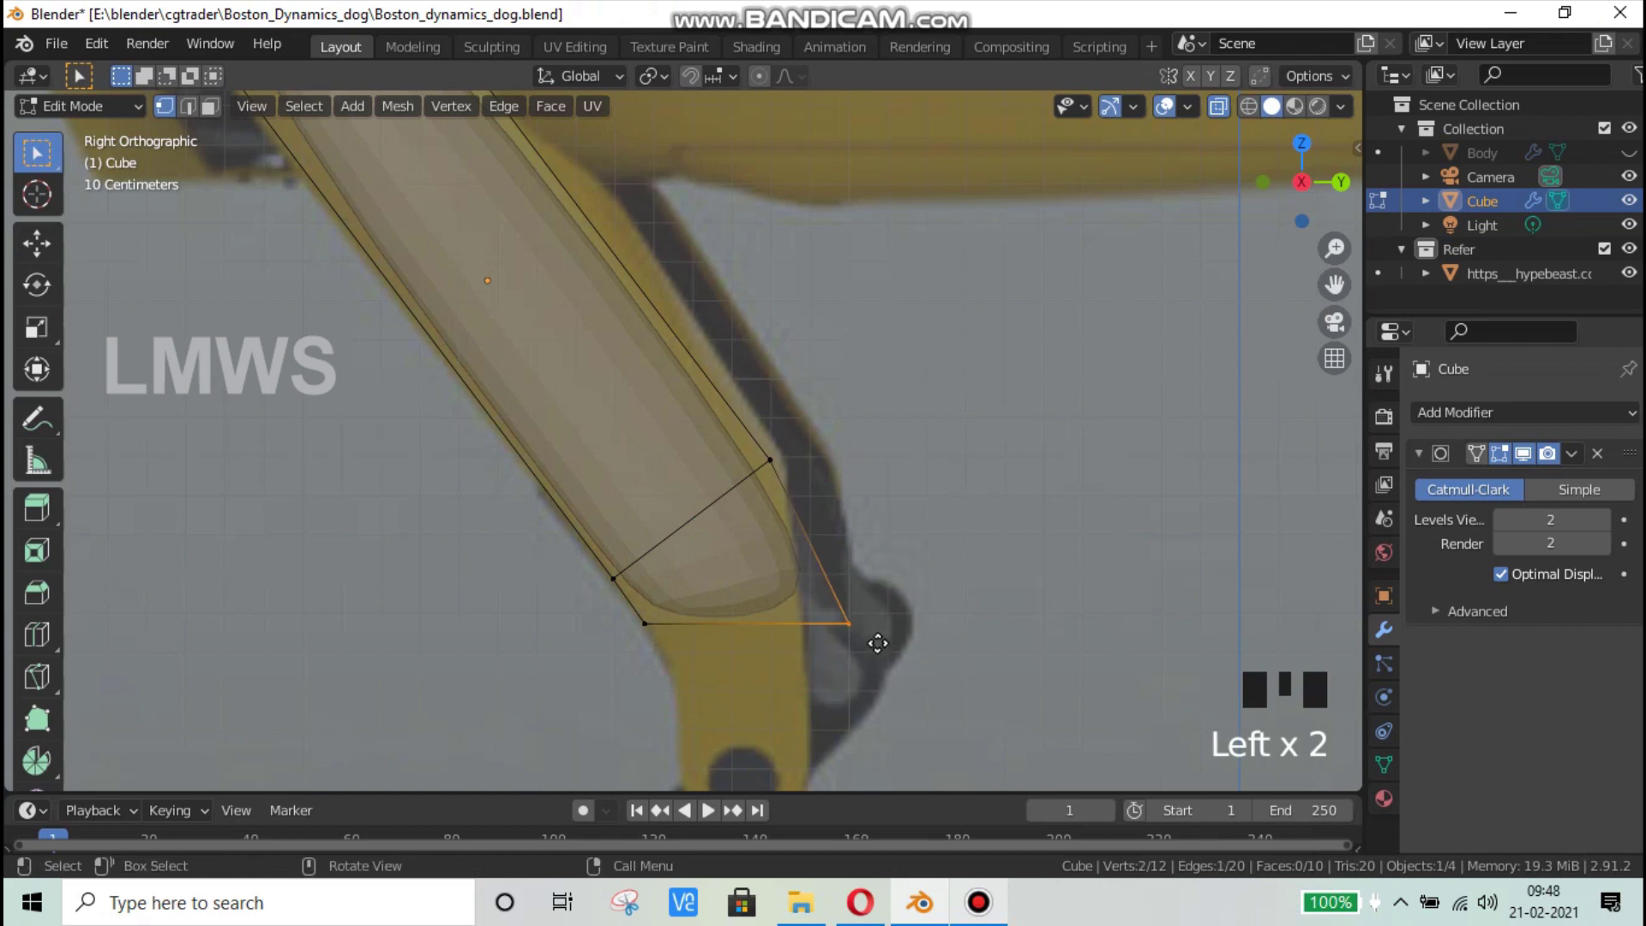
key("g")
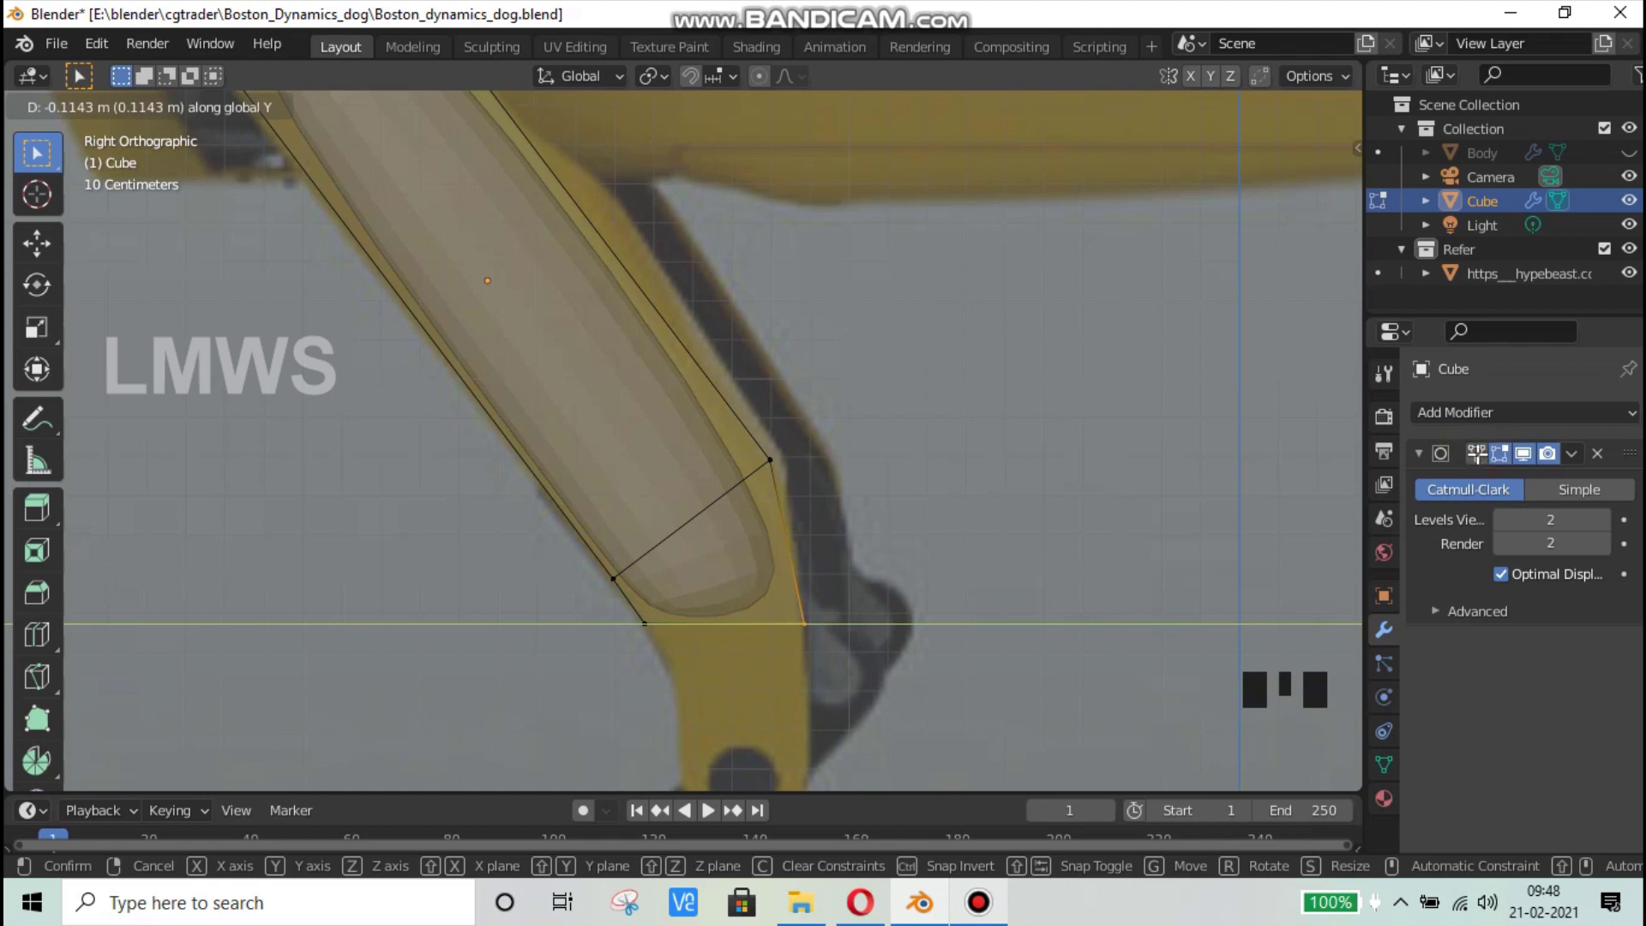
left_click(1477, 449)
Step: Show the edit cage on the smoothed surface to compare the leg with the reference, and turn it off again
left_click(1476, 454)
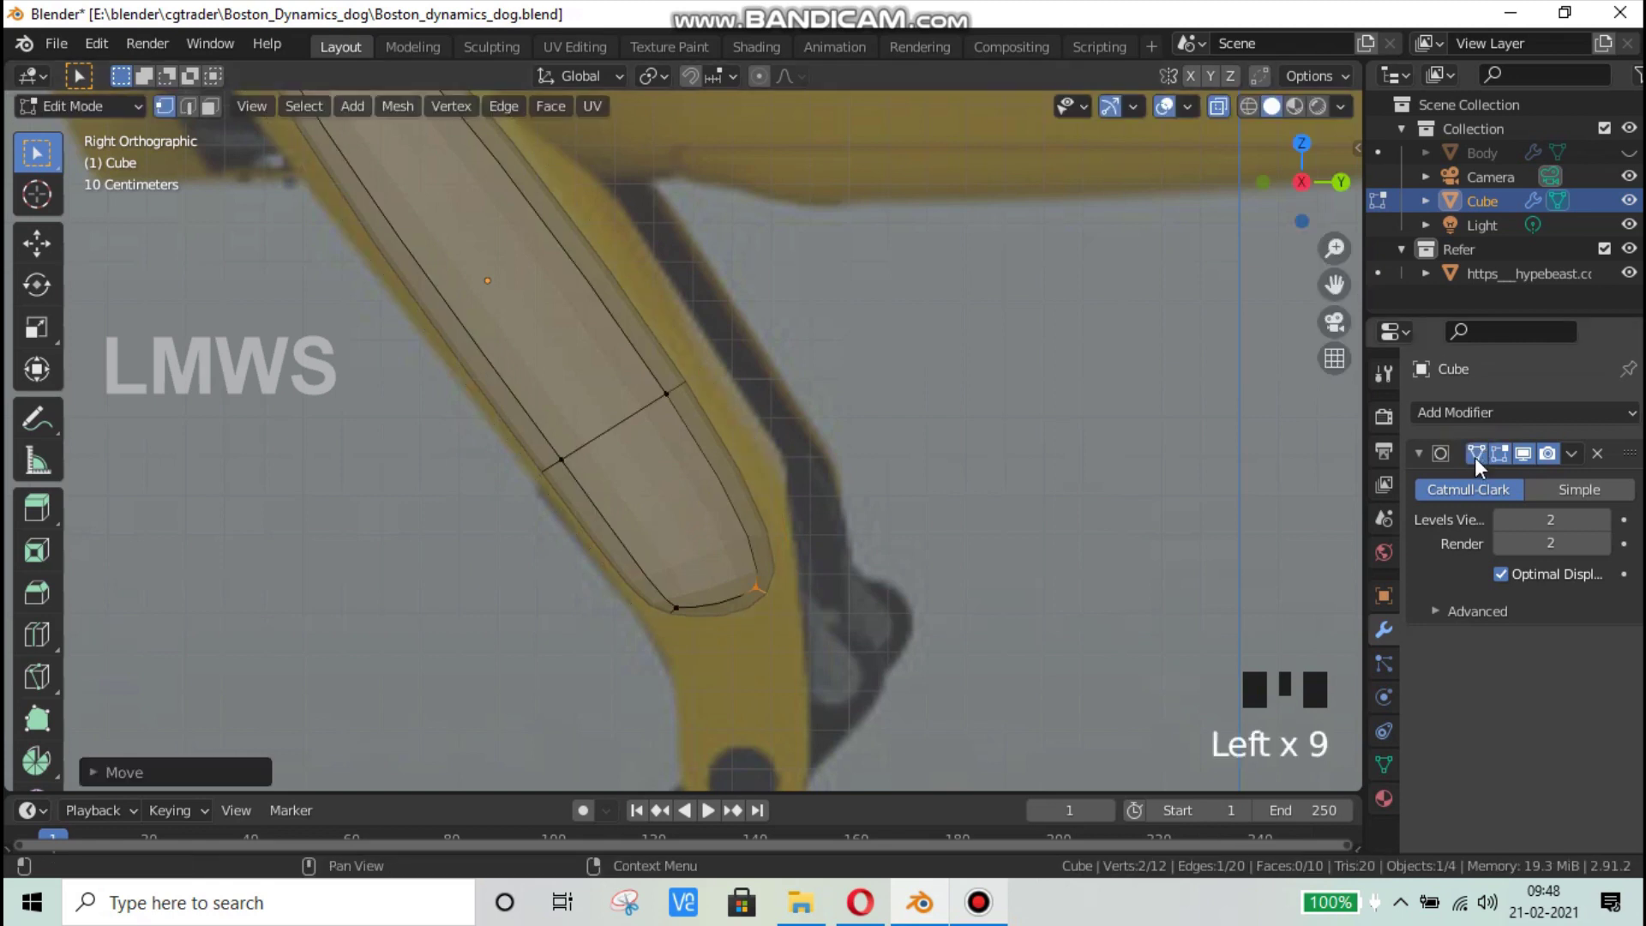
scroll(781, 438, "down", 5)
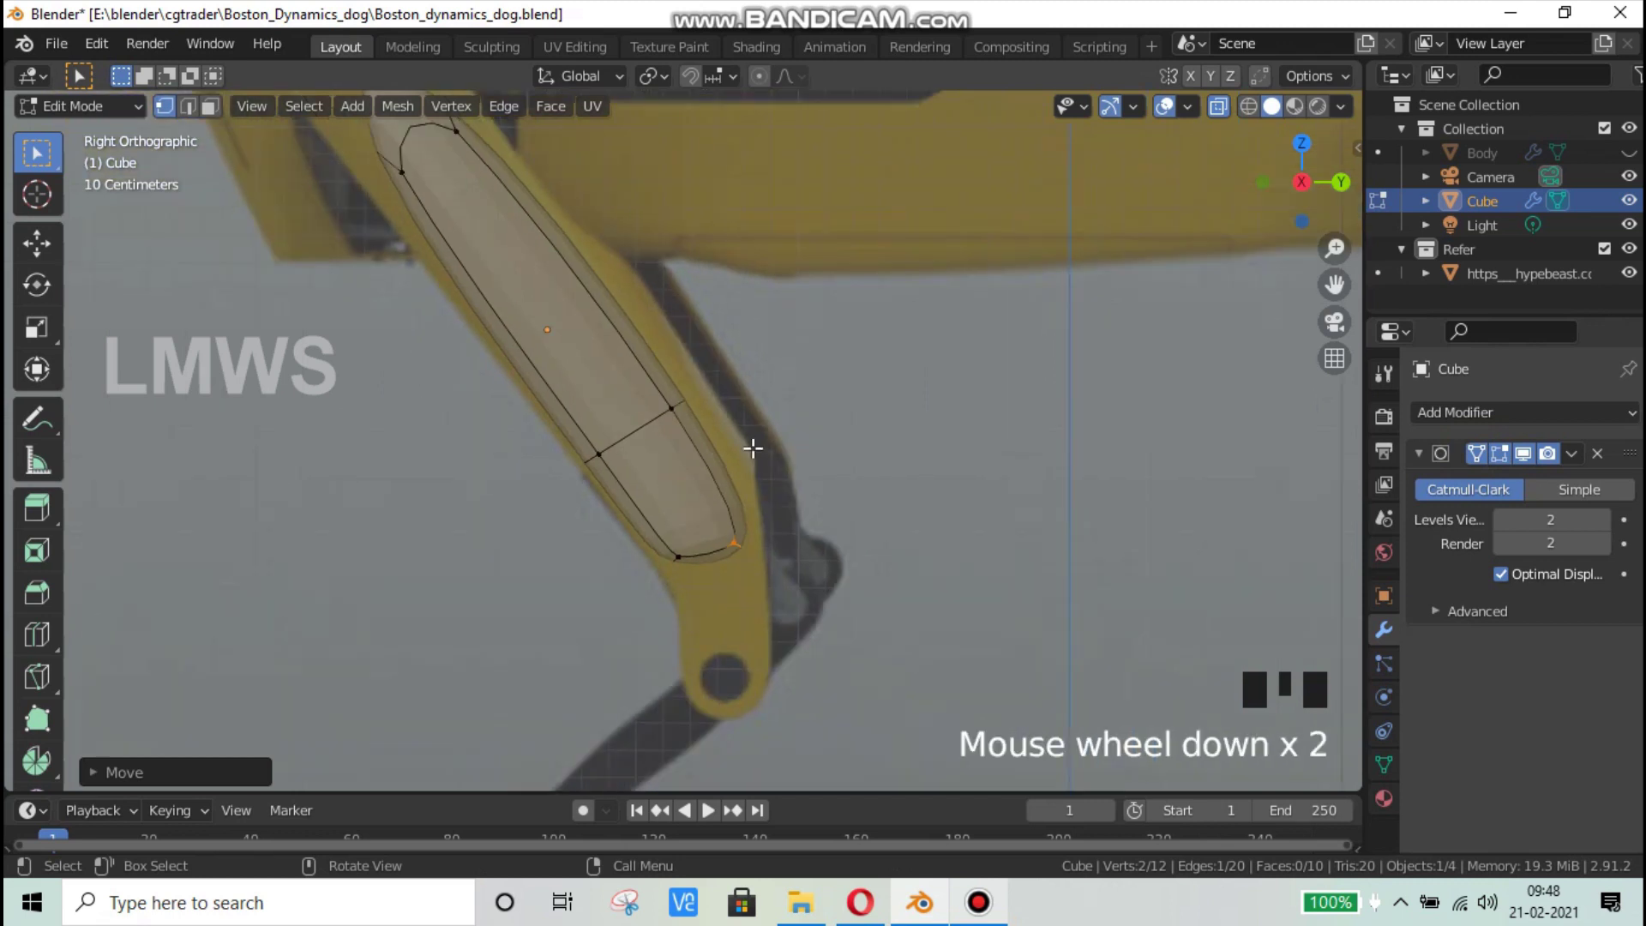
scroll(569, 360, "up", 2)
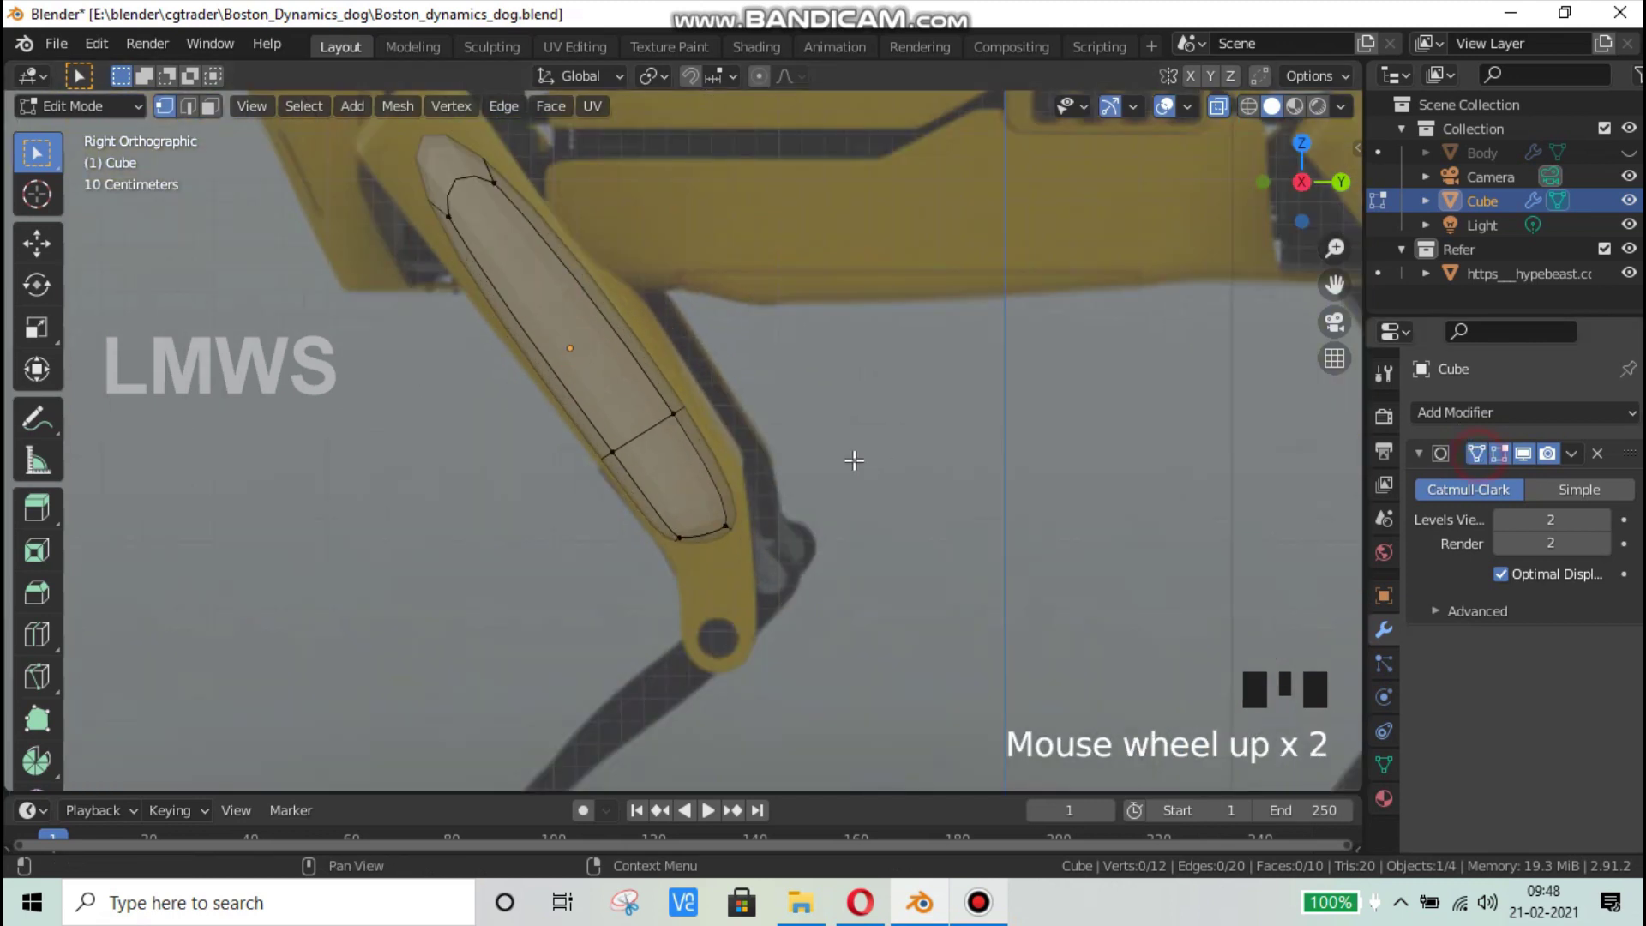
left_click(1477, 454)
Step: Save the Blender file with the leg mesh in its current shape
middle_click_drag(721, 508, 686, 455, "shift")
scroll(684, 466, "down", 2, "ctrl")
key("ctrl+s")
scroll(682, 468, "down", 2)
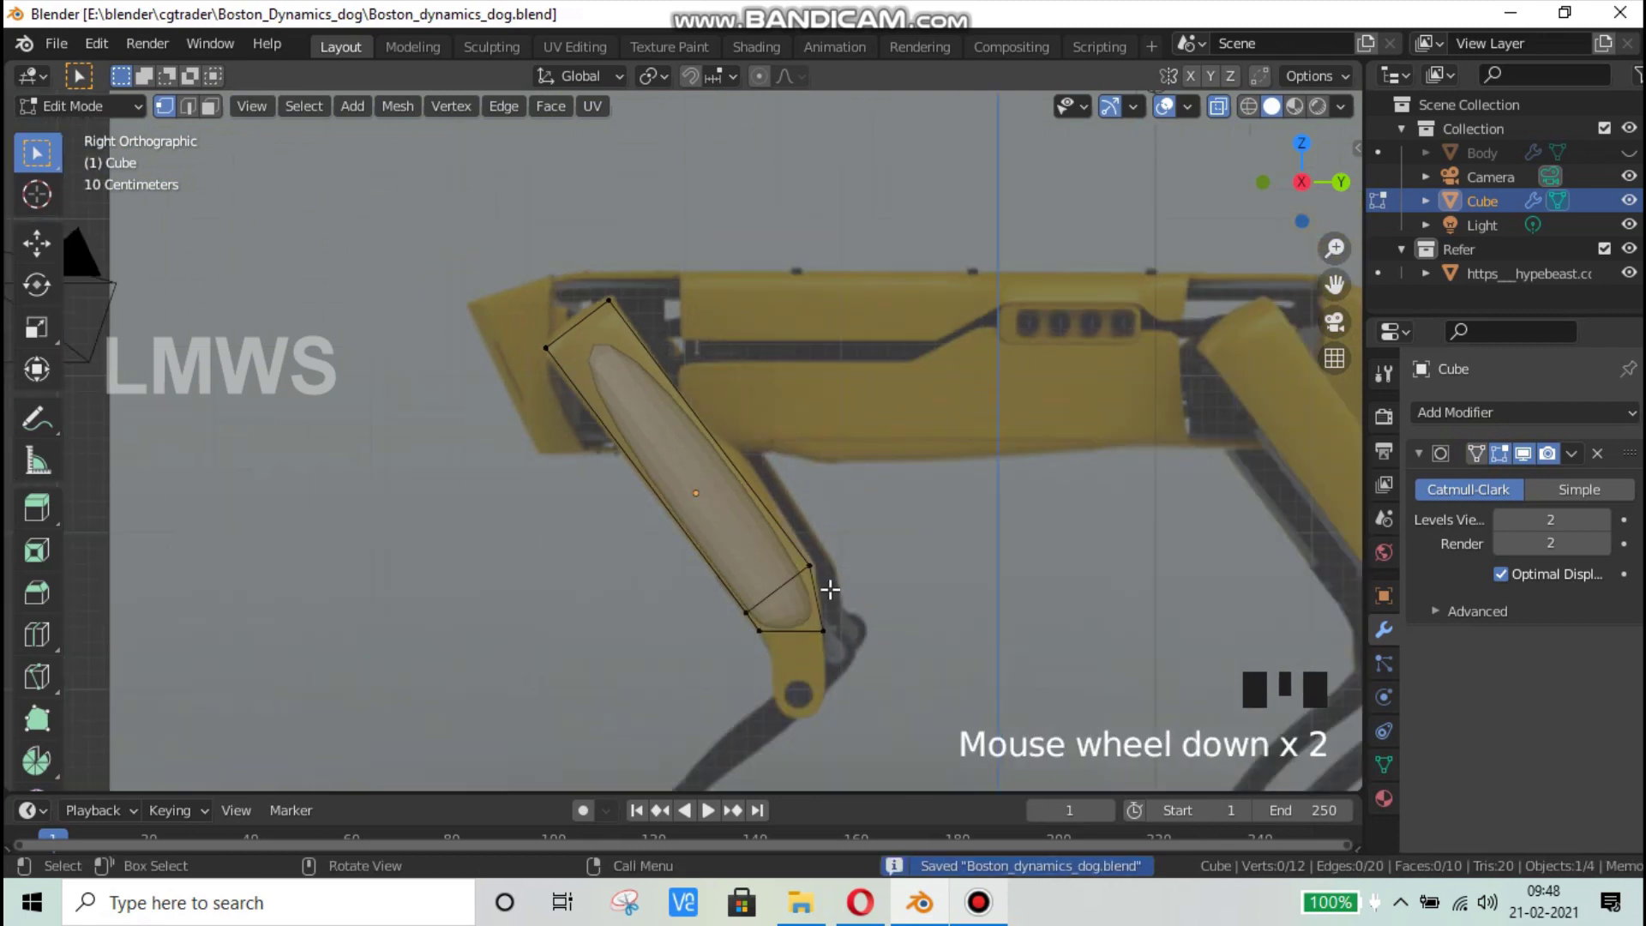
Step: Add an edge loop around the leg block, slid by a factor of about 0.59 toward its upper end
scroll(814, 605, "up", 2)
scroll(785, 588, "down", 2)
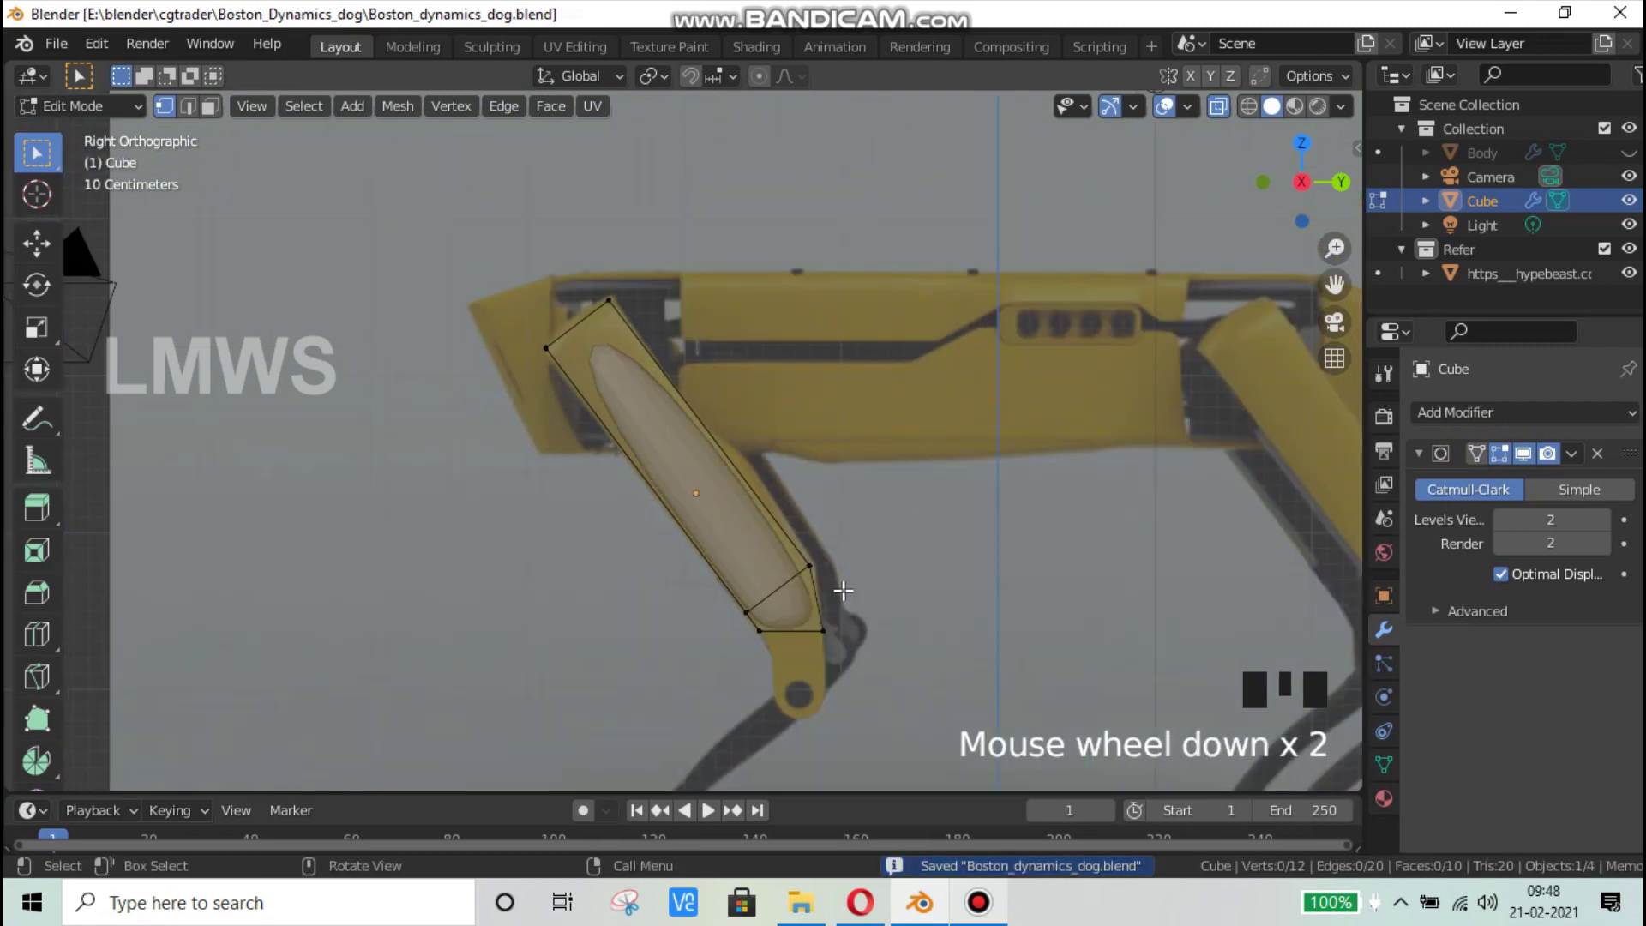
middle_click_drag(785, 587, 775, 556)
scroll(690, 466, "up", 2)
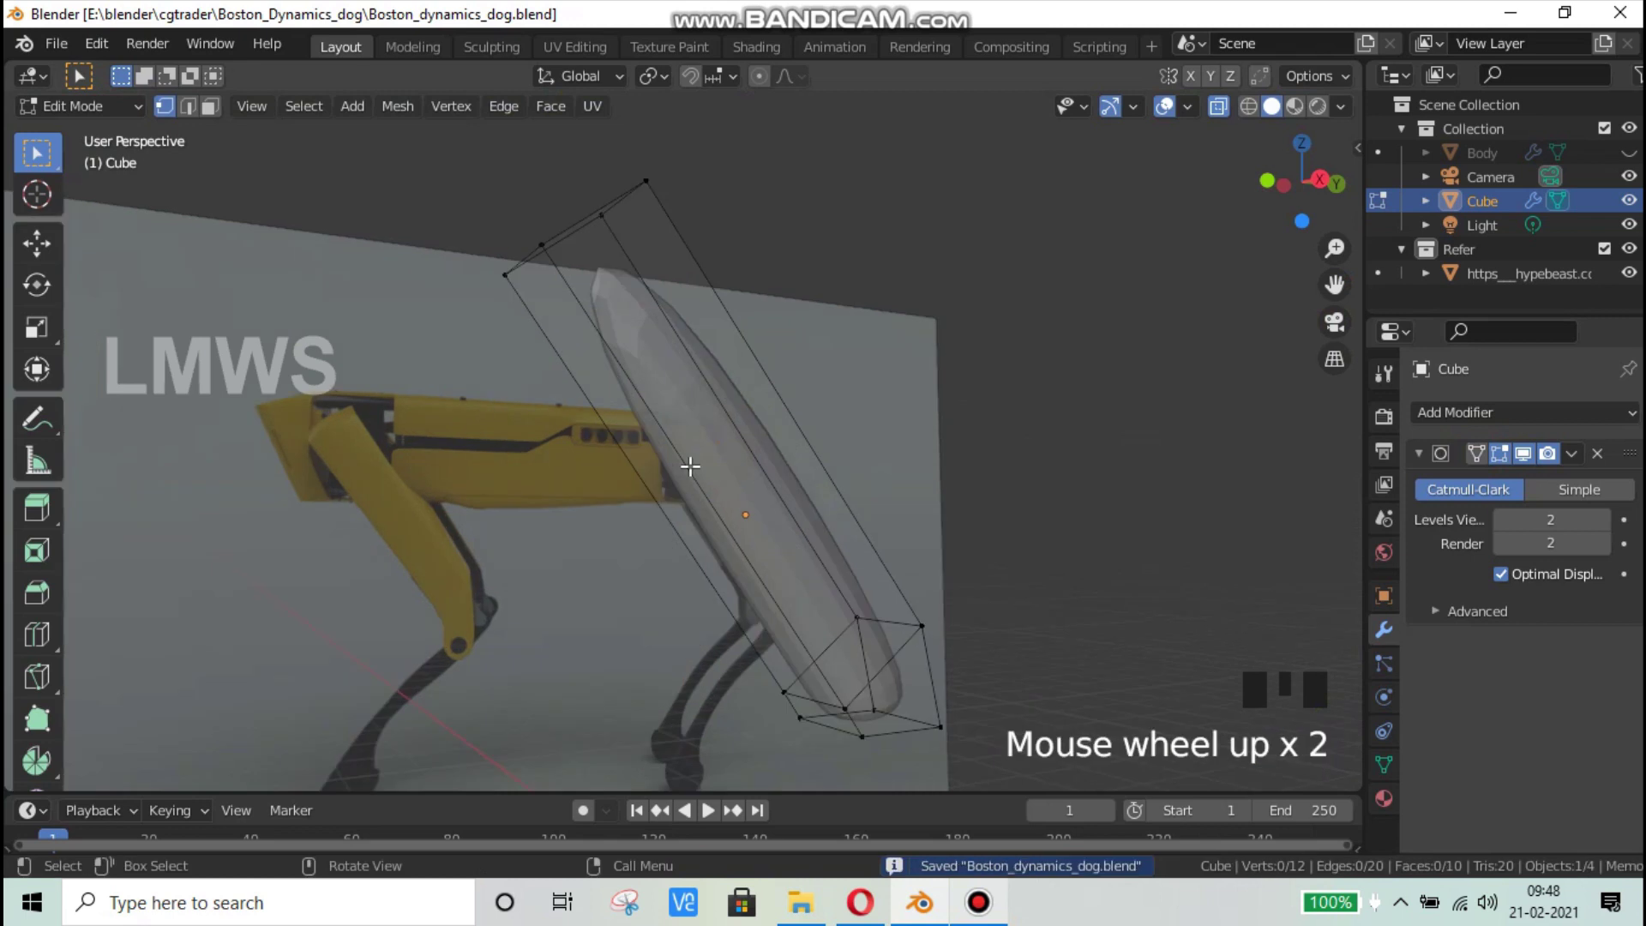
key("ctrl+r")
left_click(643, 422)
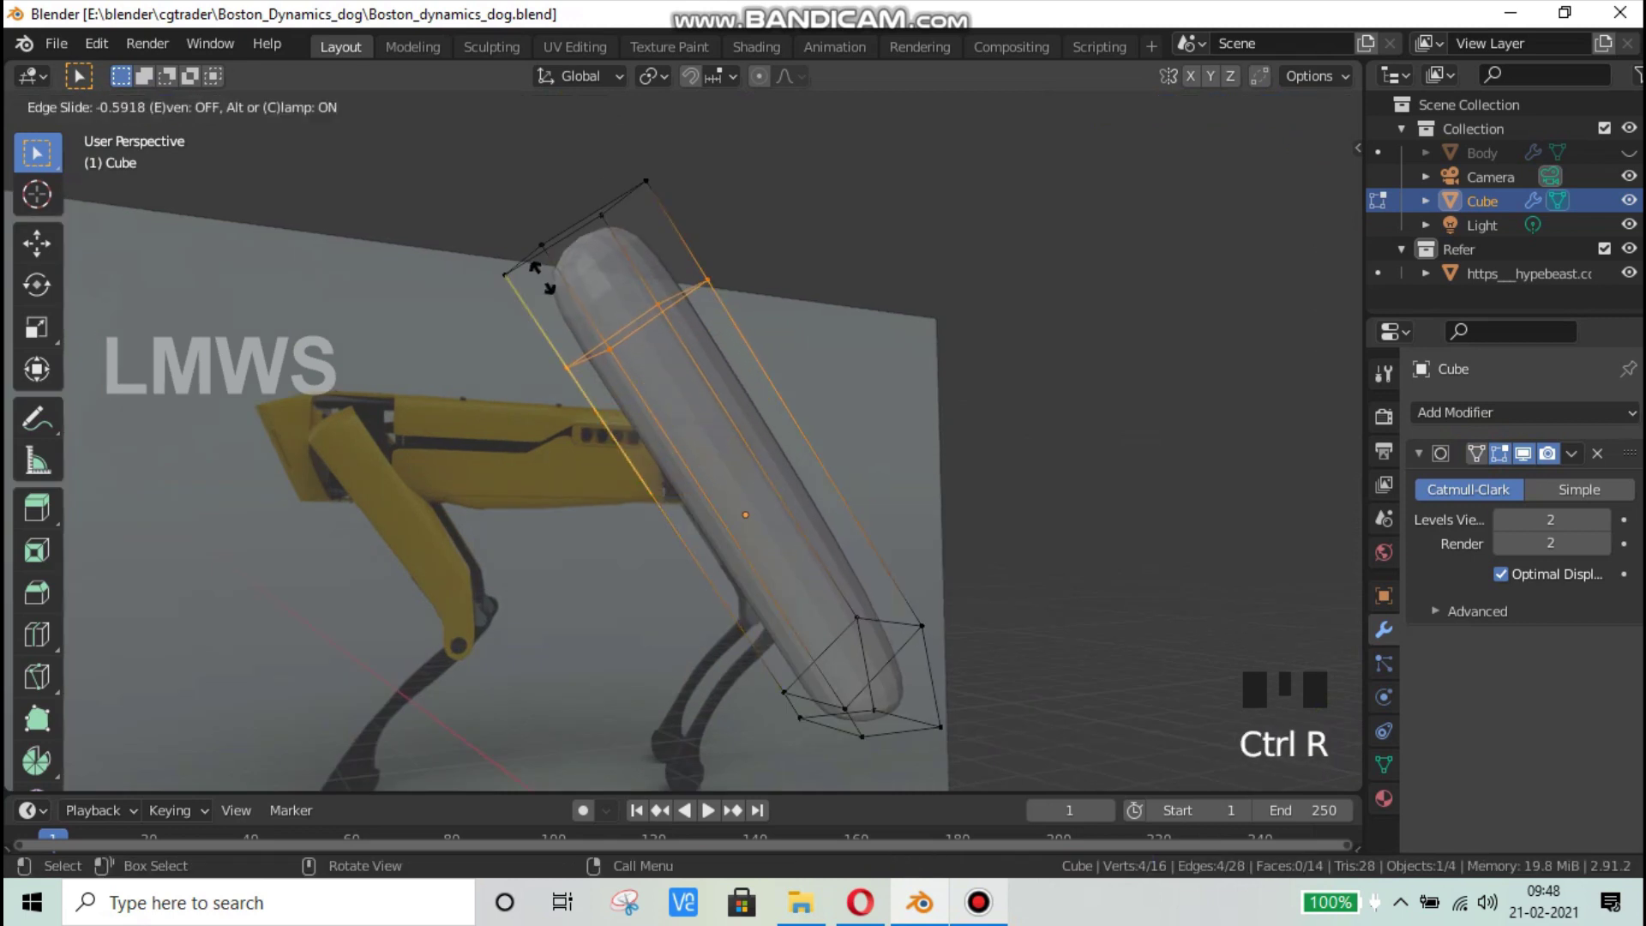
left_click(542, 276)
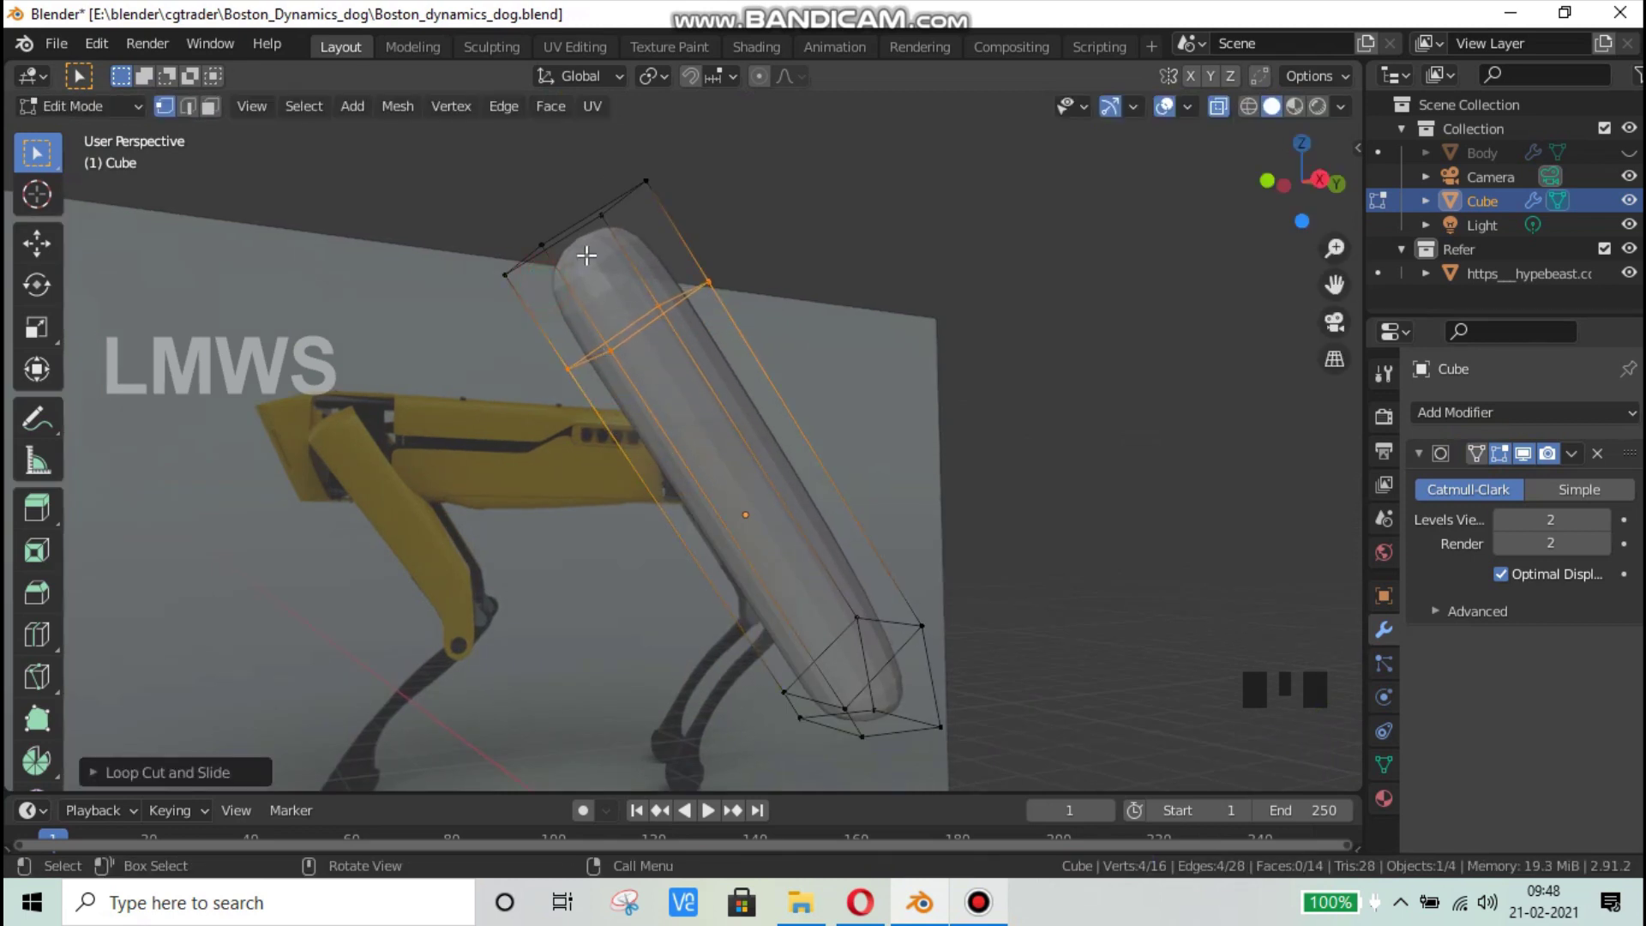
Step: Clear the selection and add another edge loop across the leg block, slid down close to the existing loop near the bottom end
key("KP_3")
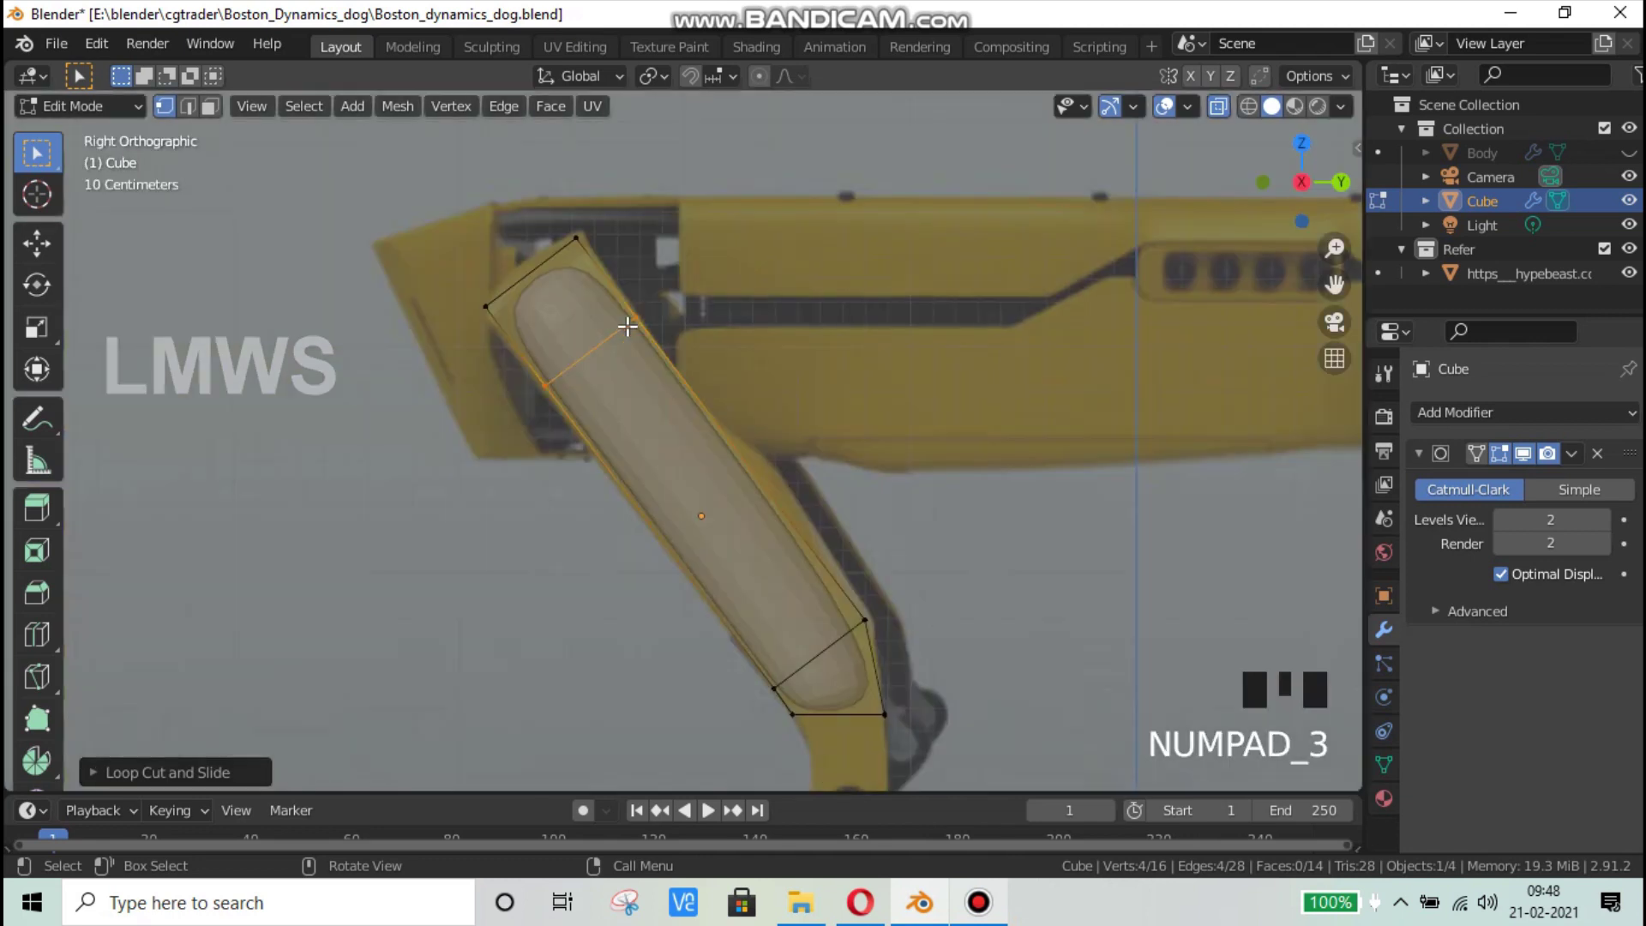
scroll(658, 517, "down", 2)
scroll(694, 489, "up", 2)
key("alt+a")
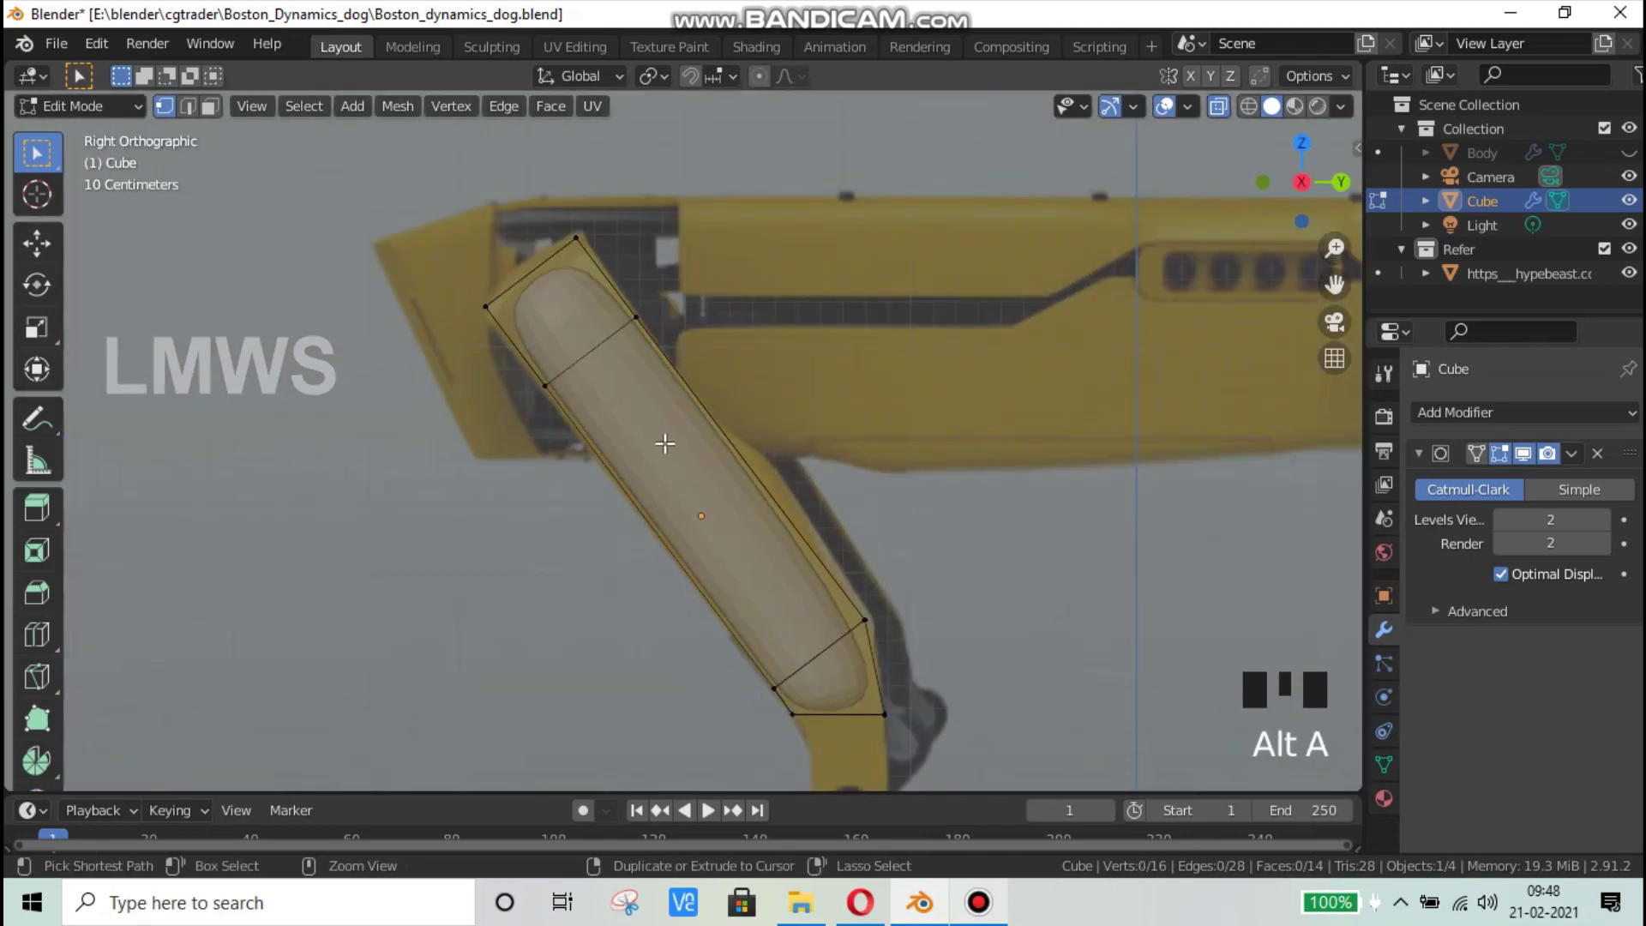
key("ctrl+r")
left_click(618, 479)
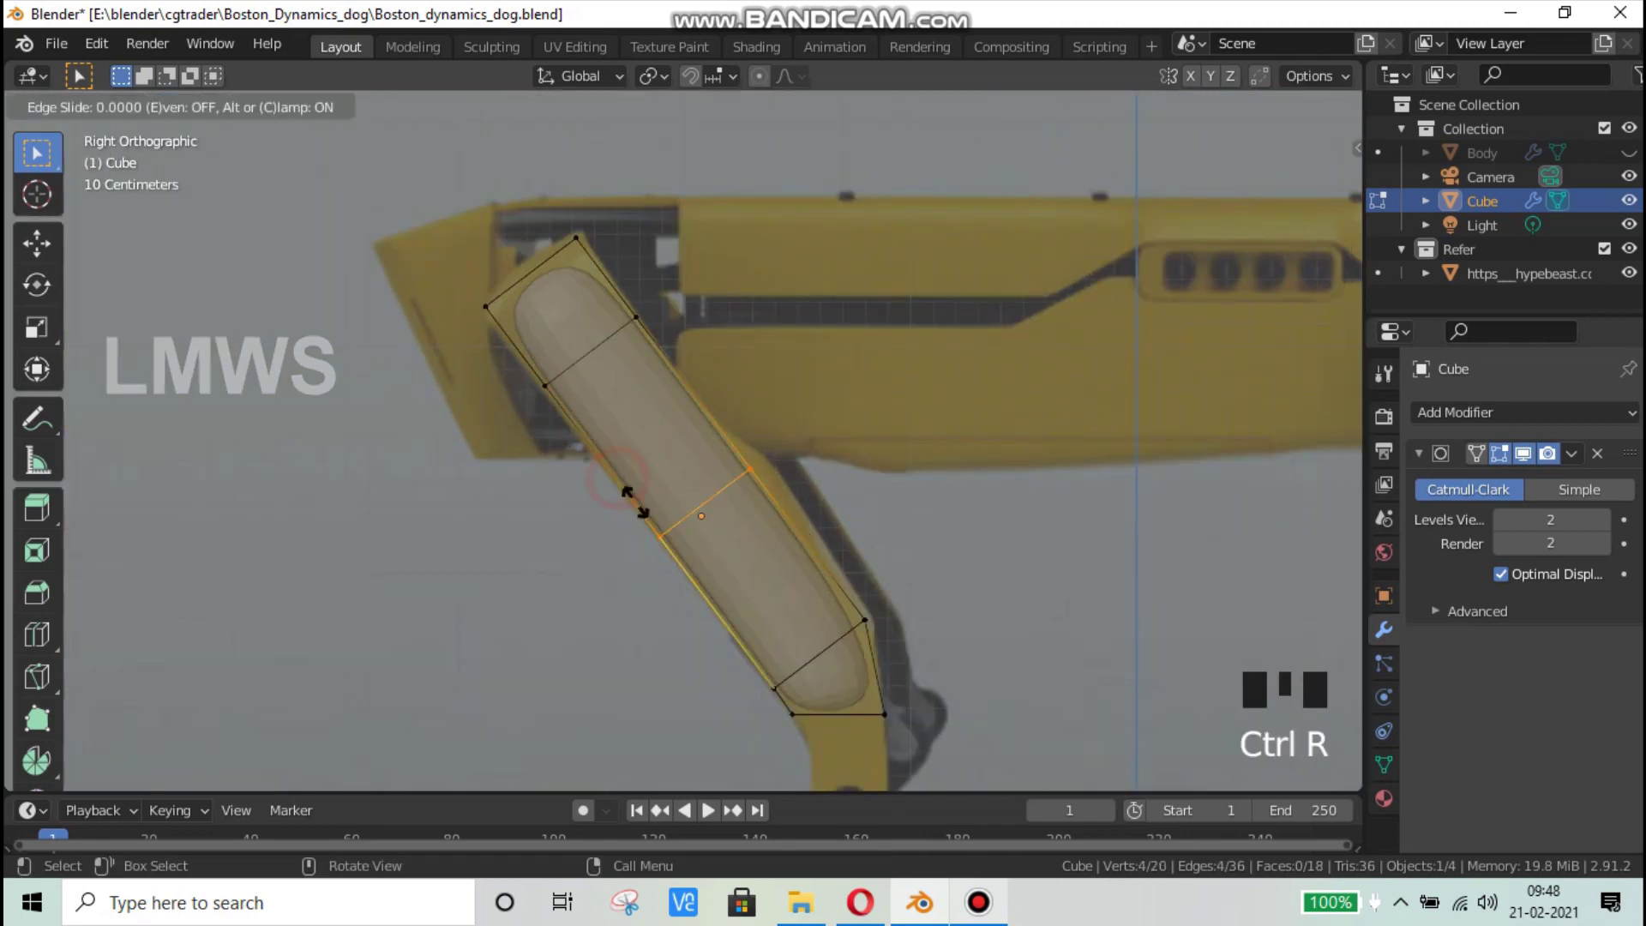
left_click(692, 602)
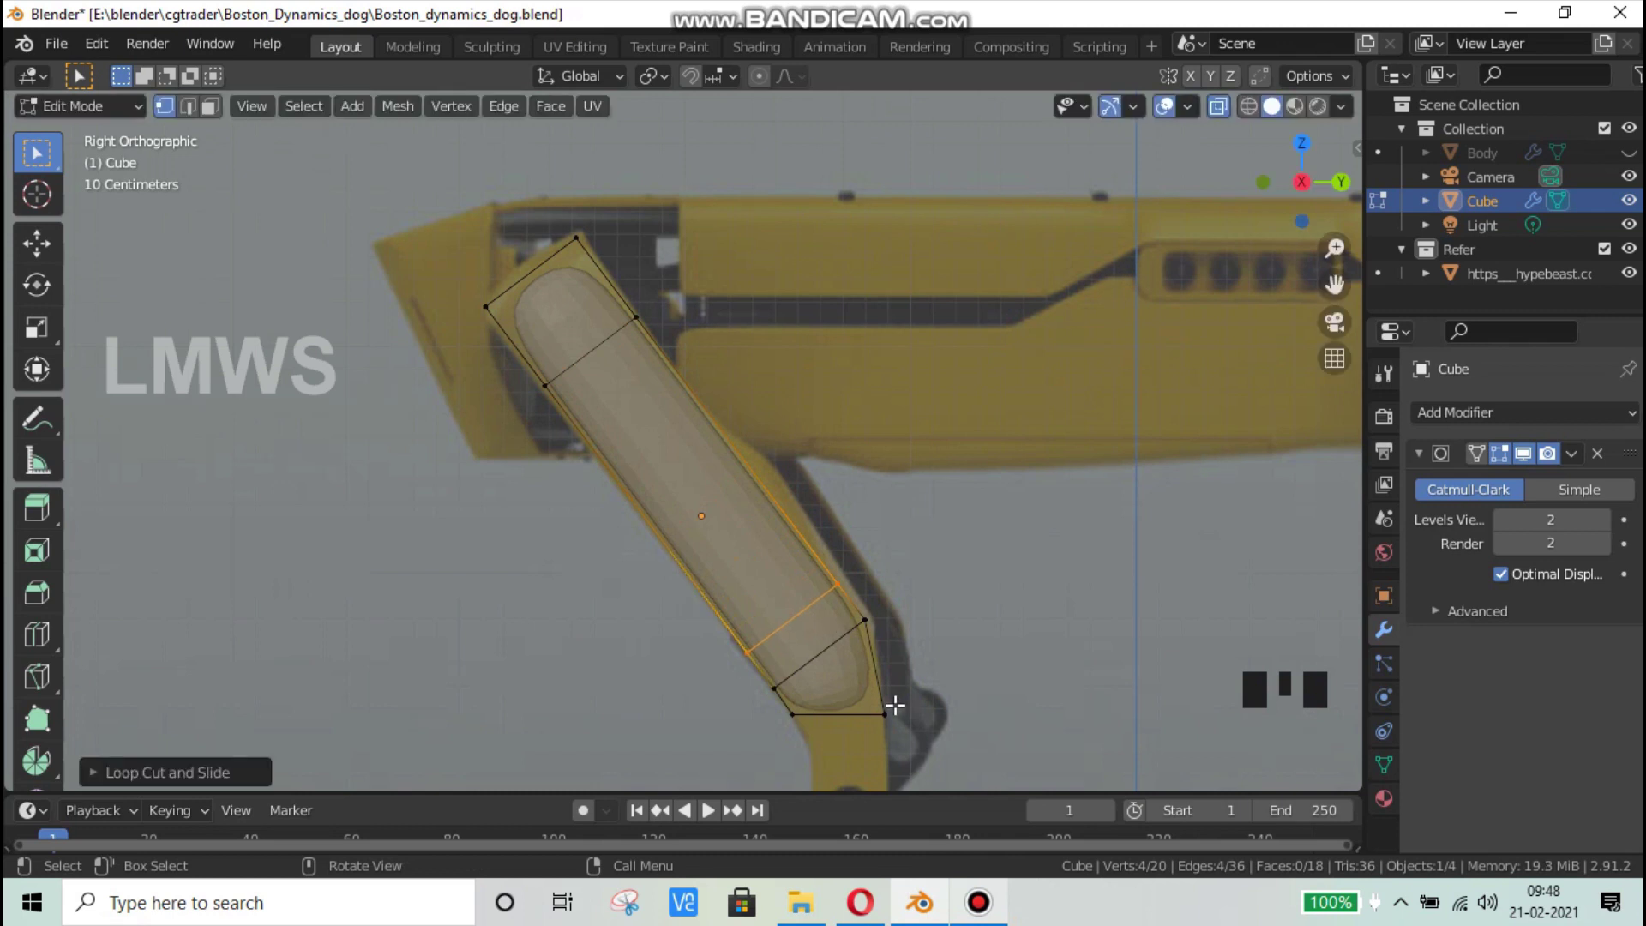
middle_click_drag(904, 624, 915, 529, "shift")
scroll(754, 577, "down", 2)
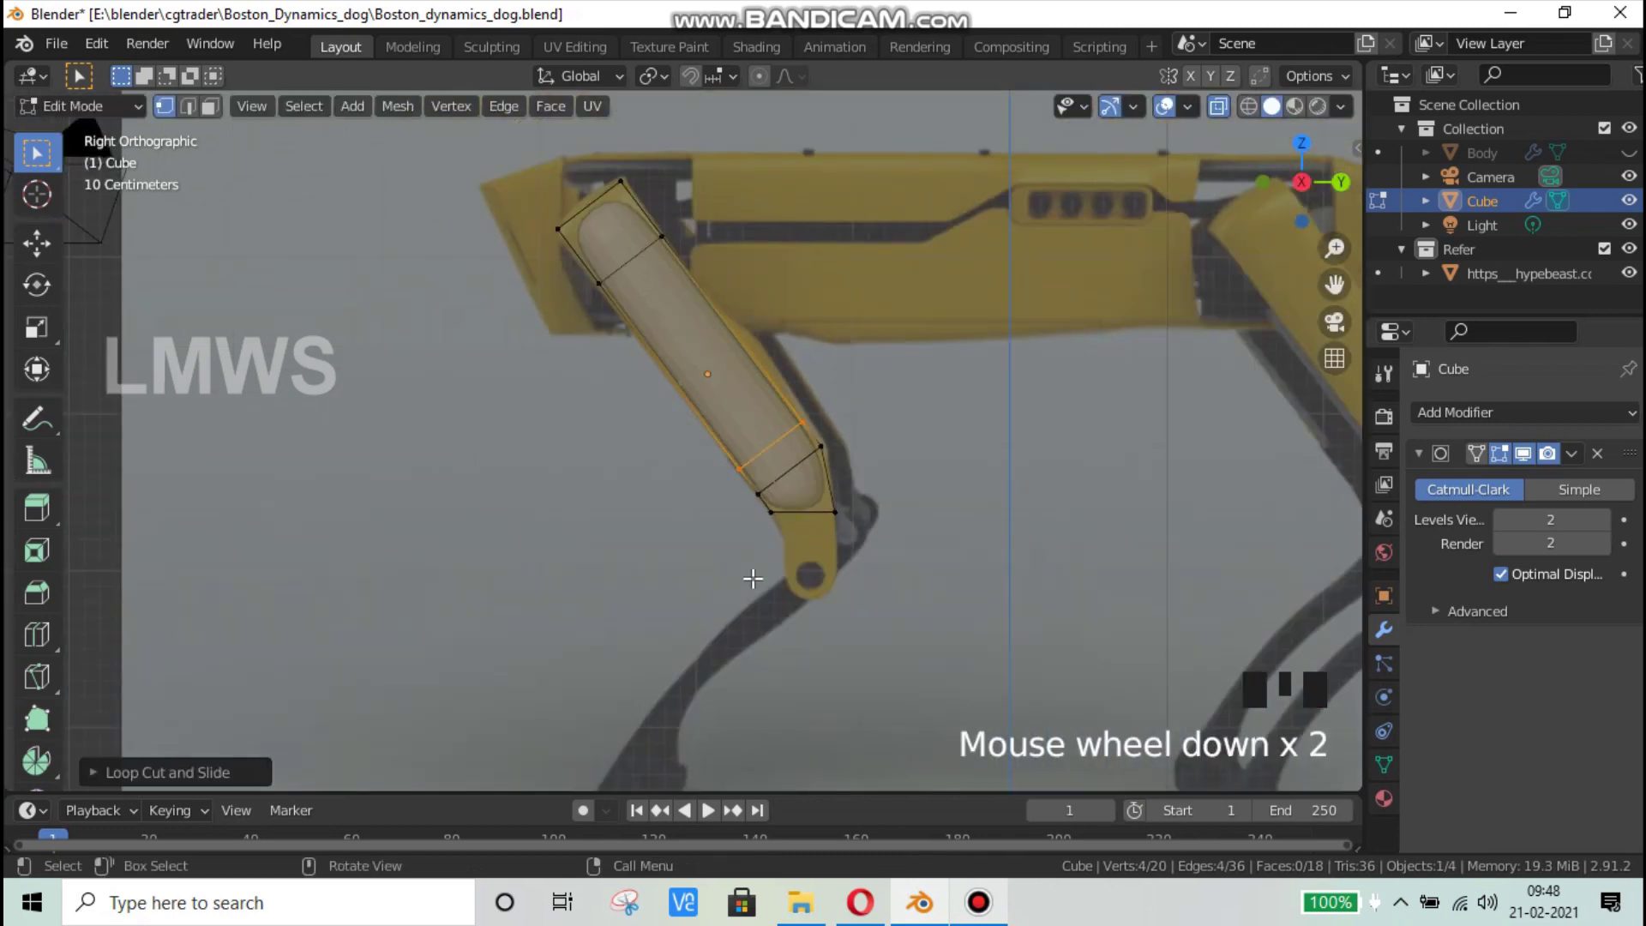
Step: Check the leg's shape in the robot photo in Opera, return to Blender and set the mesh to face selection
middle_click_drag(753, 577, 933, 554)
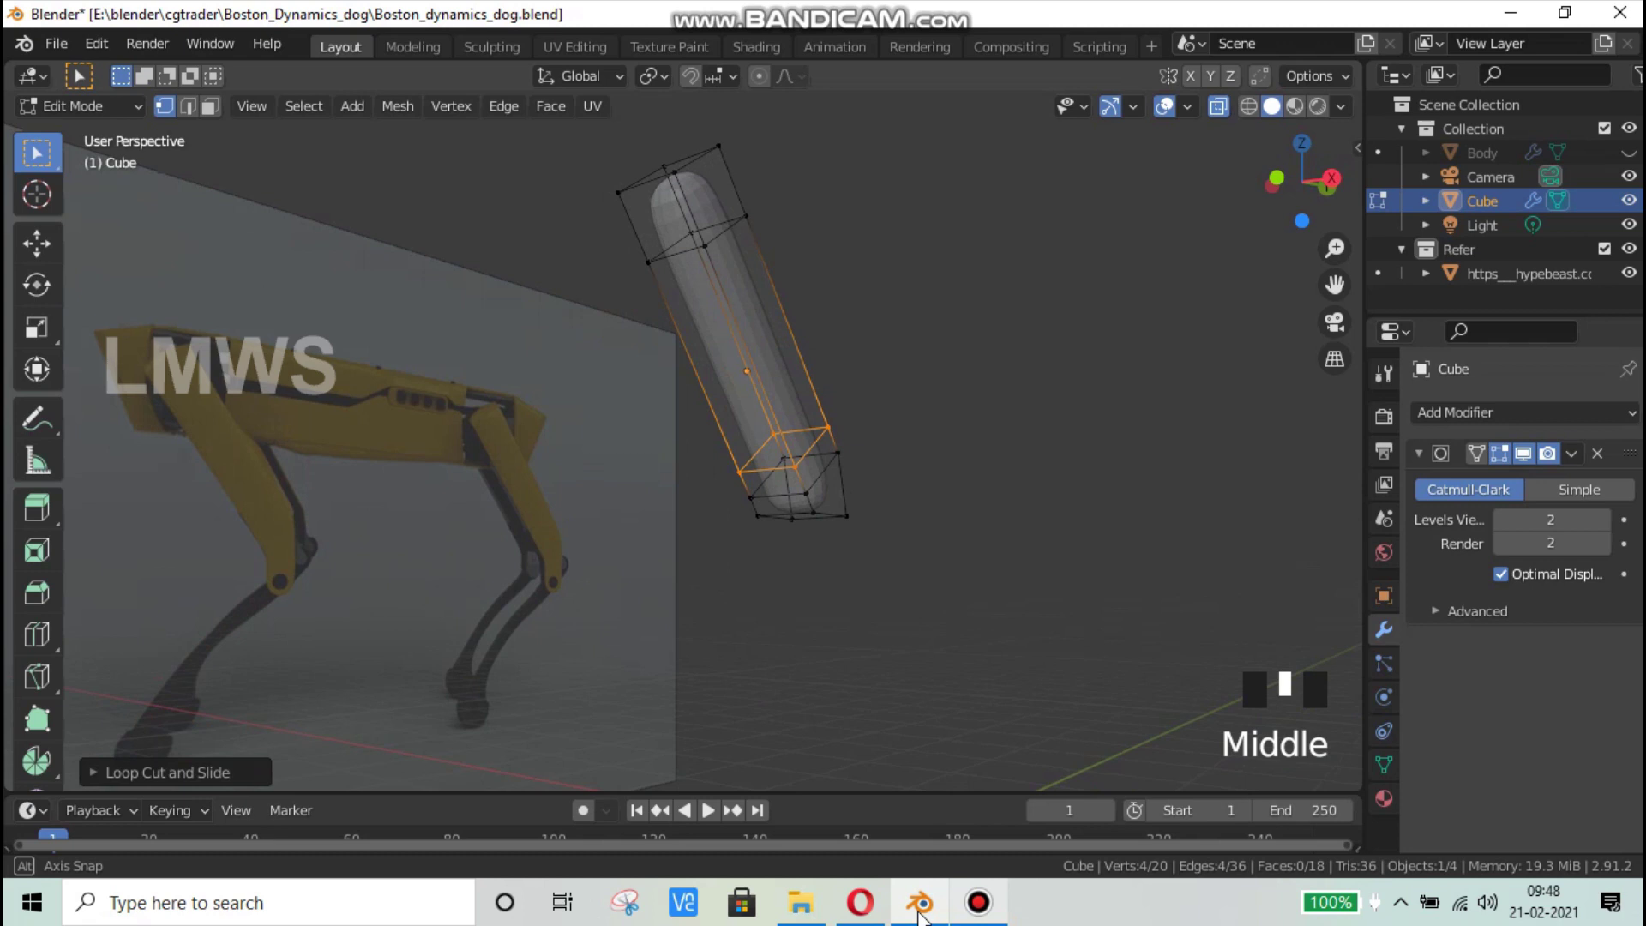
left_click(854, 906)
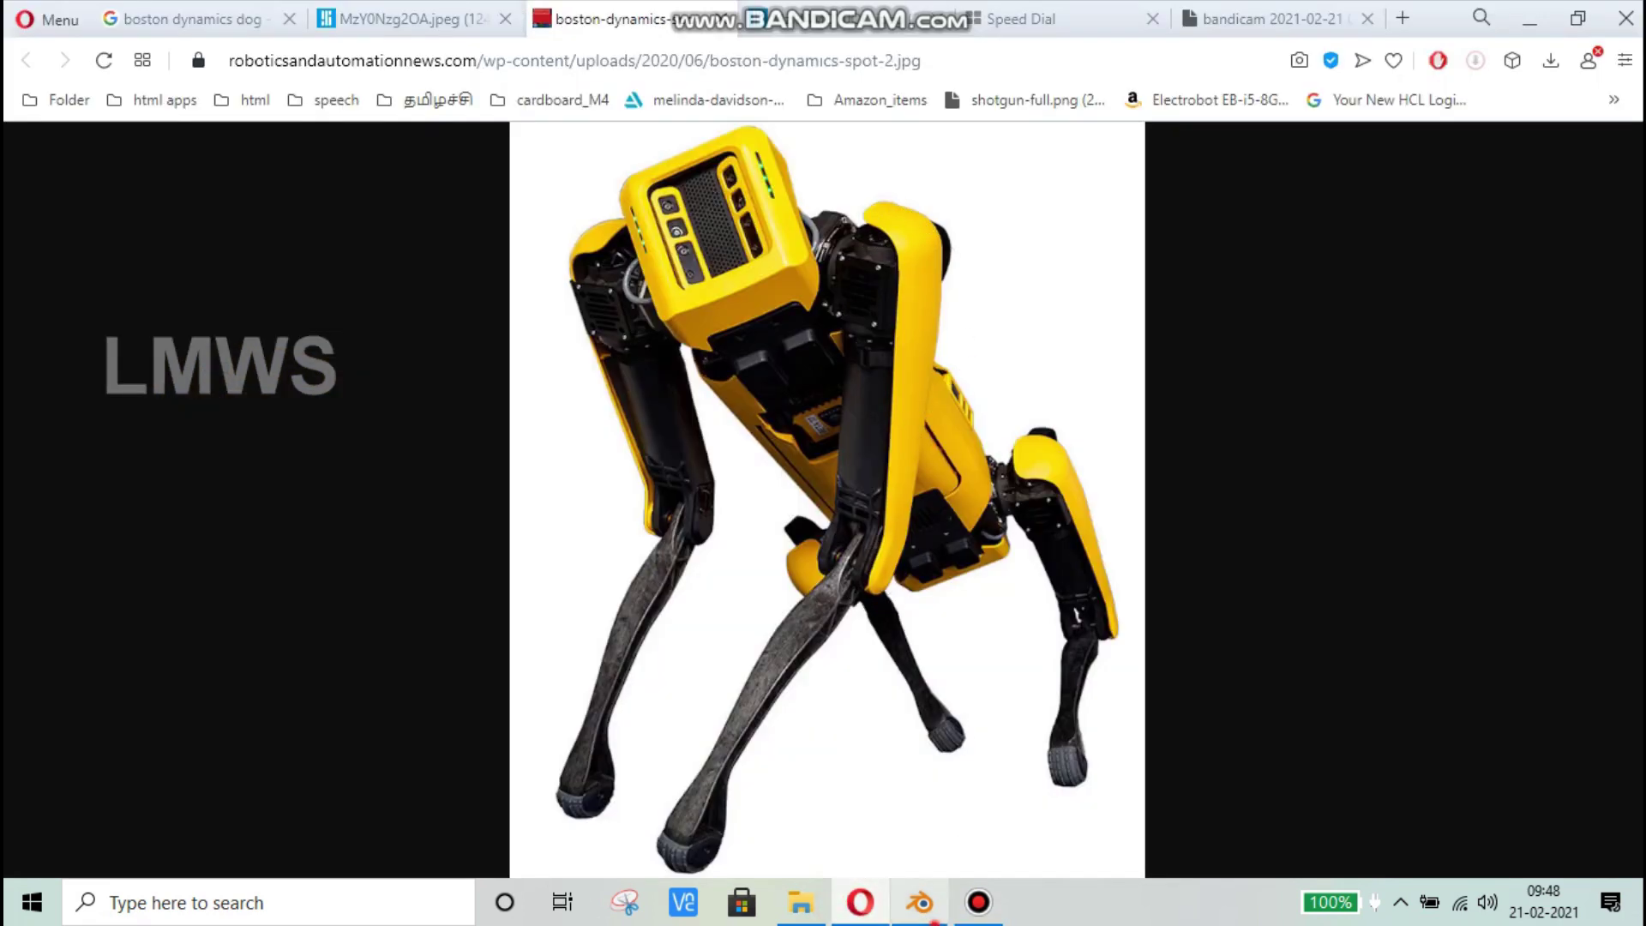
key("alt+Tab")
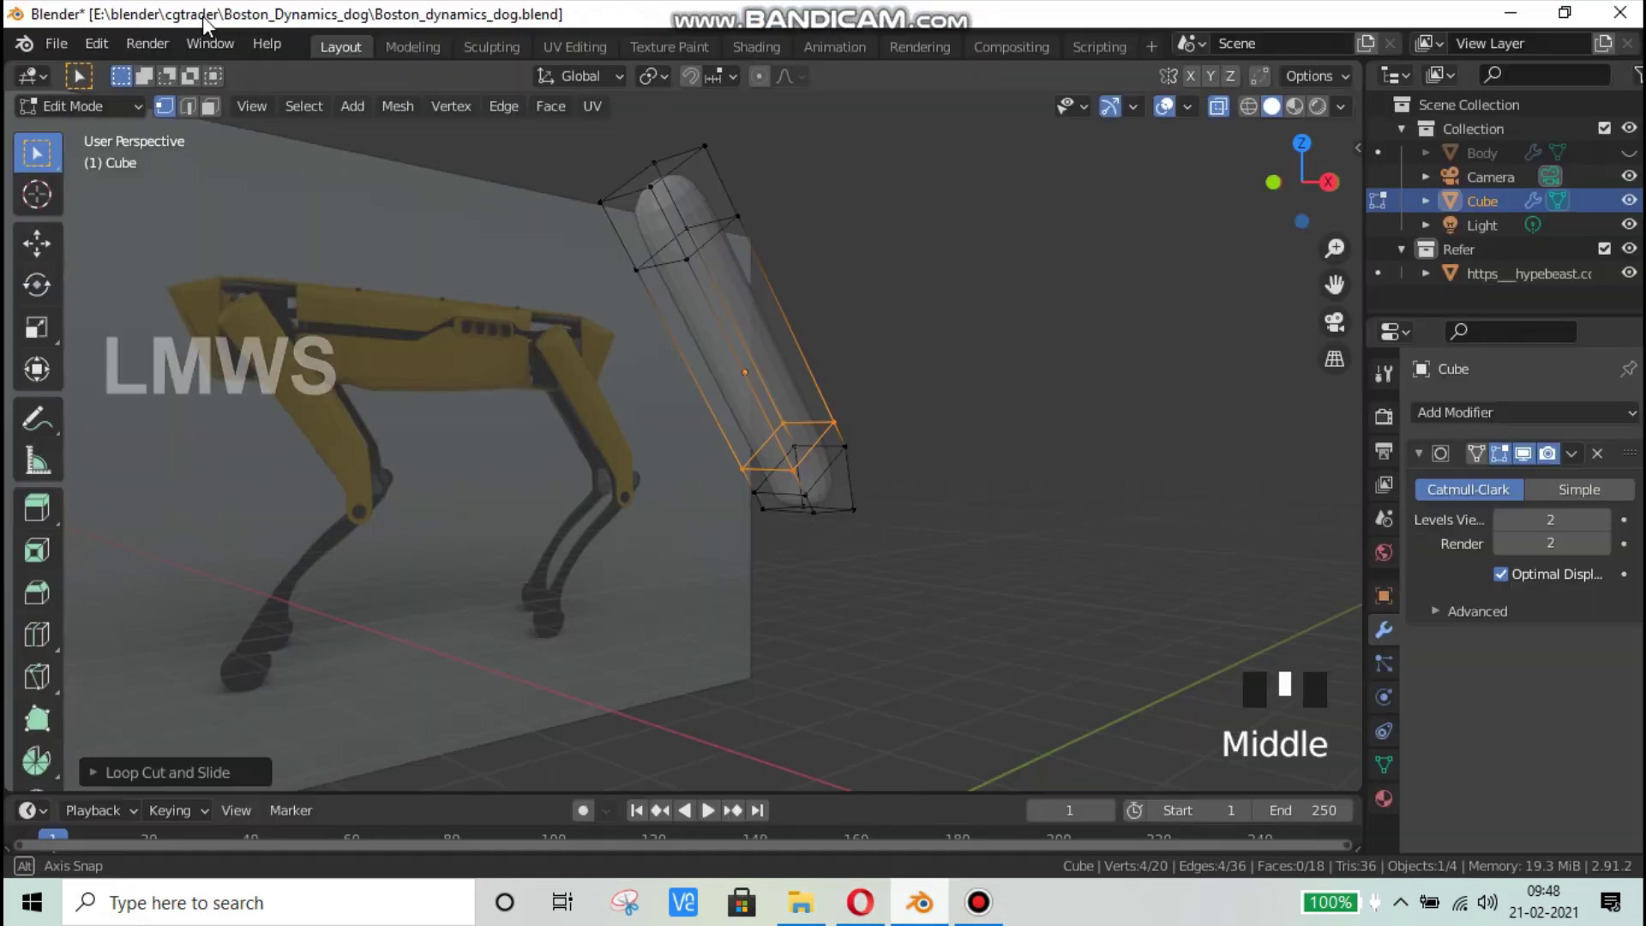
left_click(210, 105)
middle_click_drag(600, 480, 774, 625)
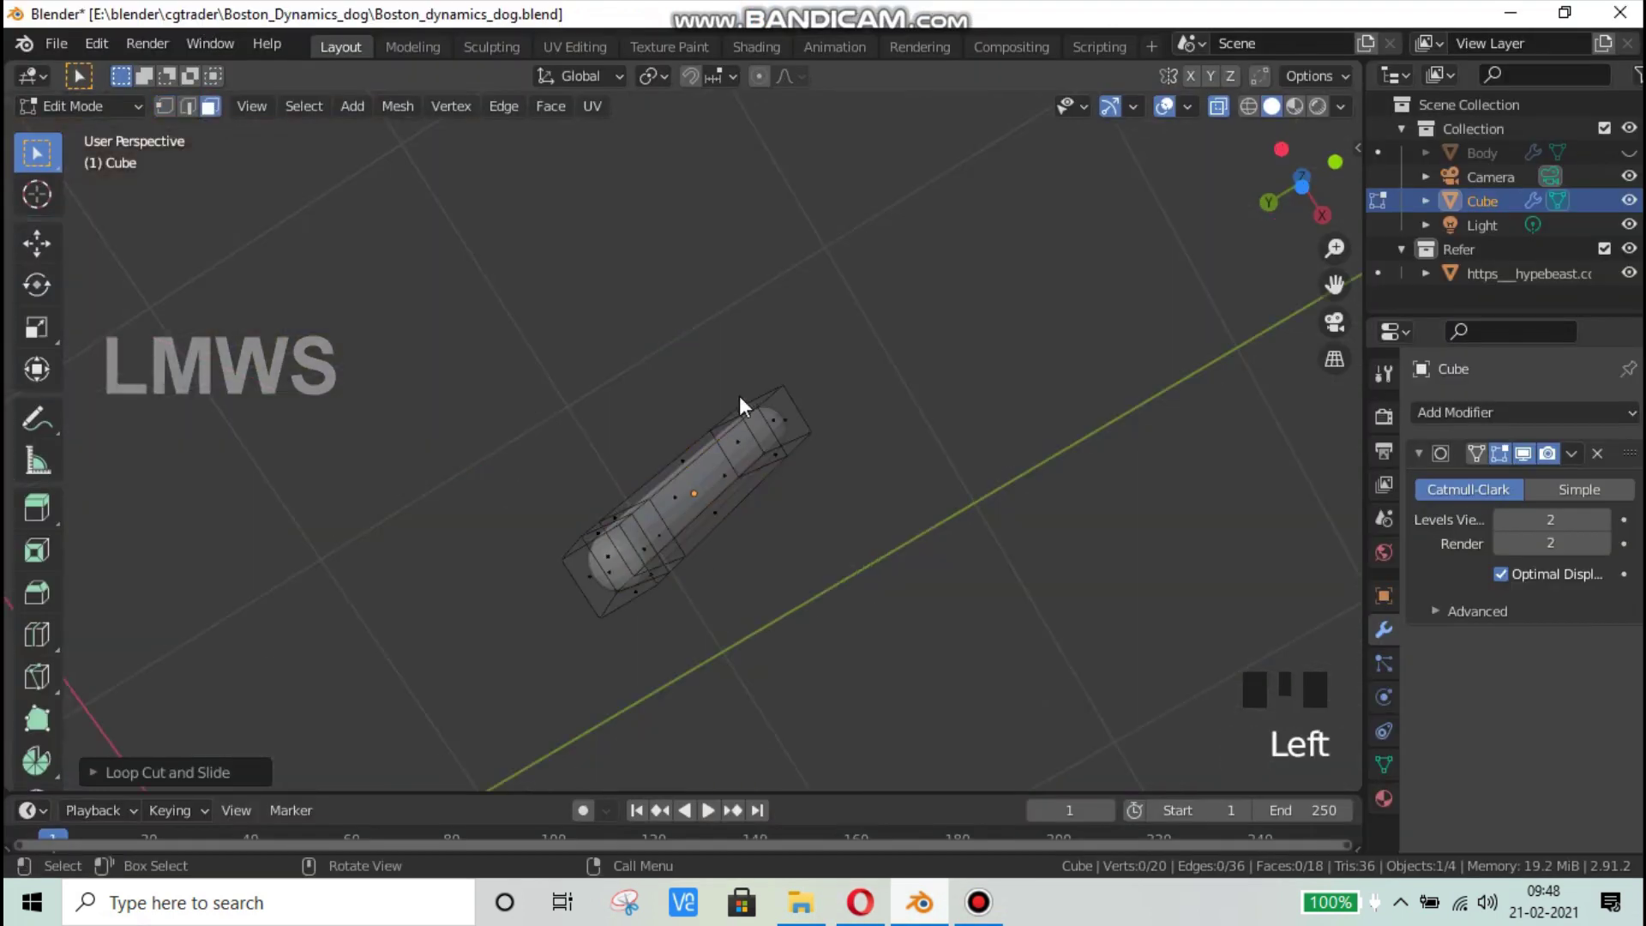
scroll(1062, 308, "down", 2)
left_click_drag(1301, 185, 736, 345)
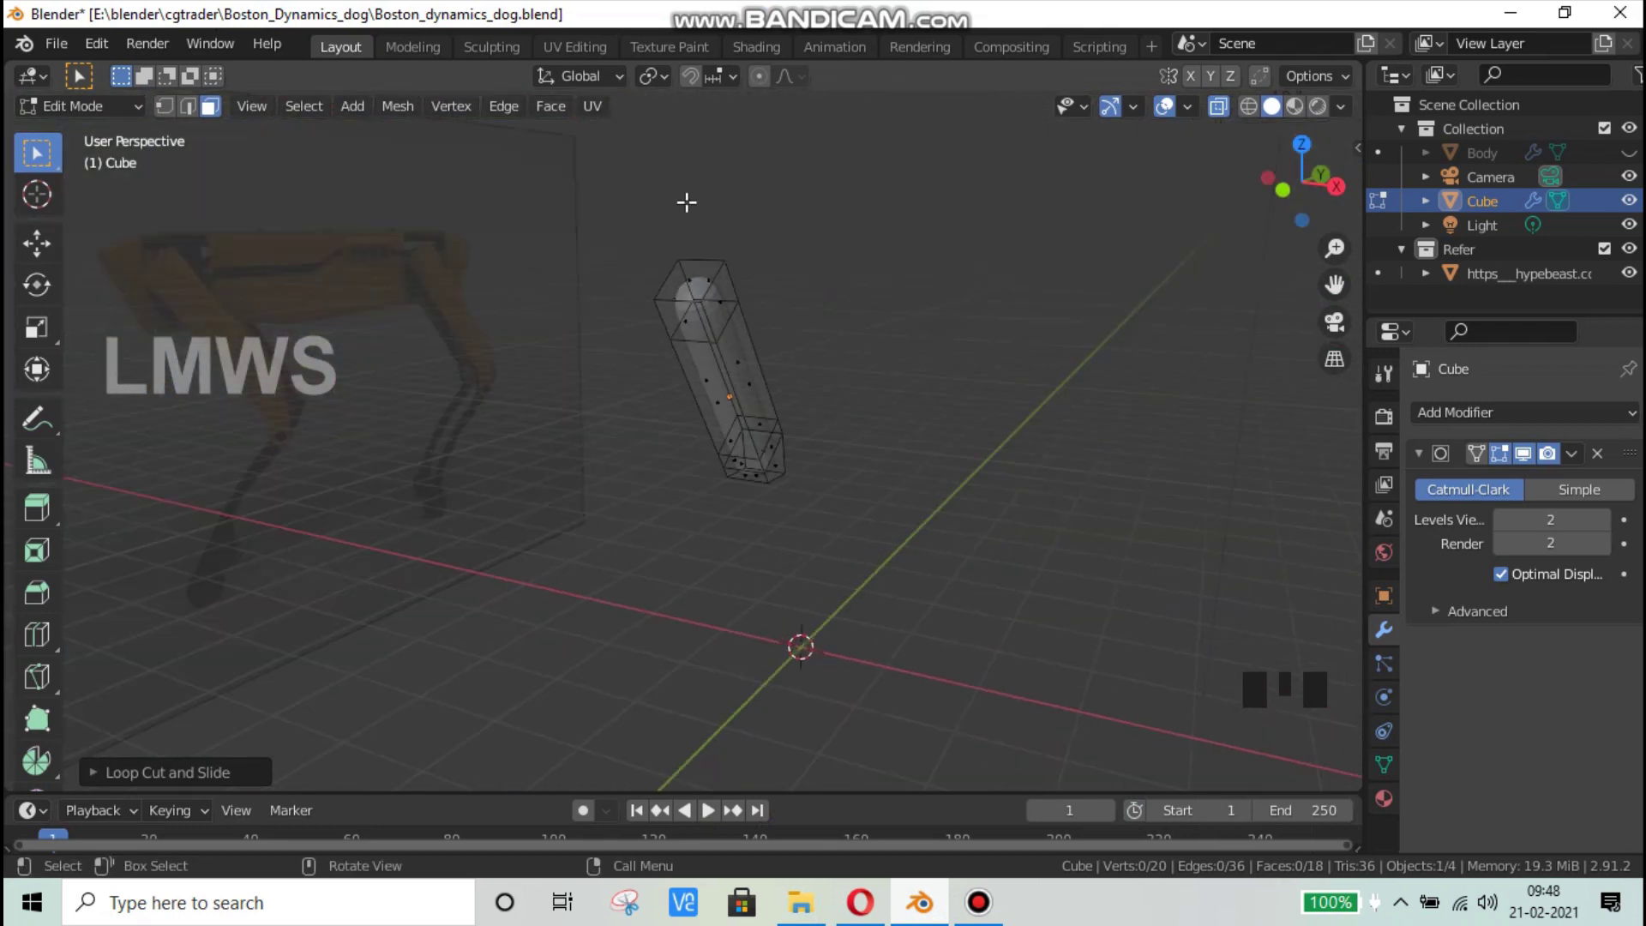
Step: Turn off X-ray and delete the four faces along the leg block's negative Y side, from the upper to the bottom end
scroll(687, 203, "up", 3)
left_click(679, 210)
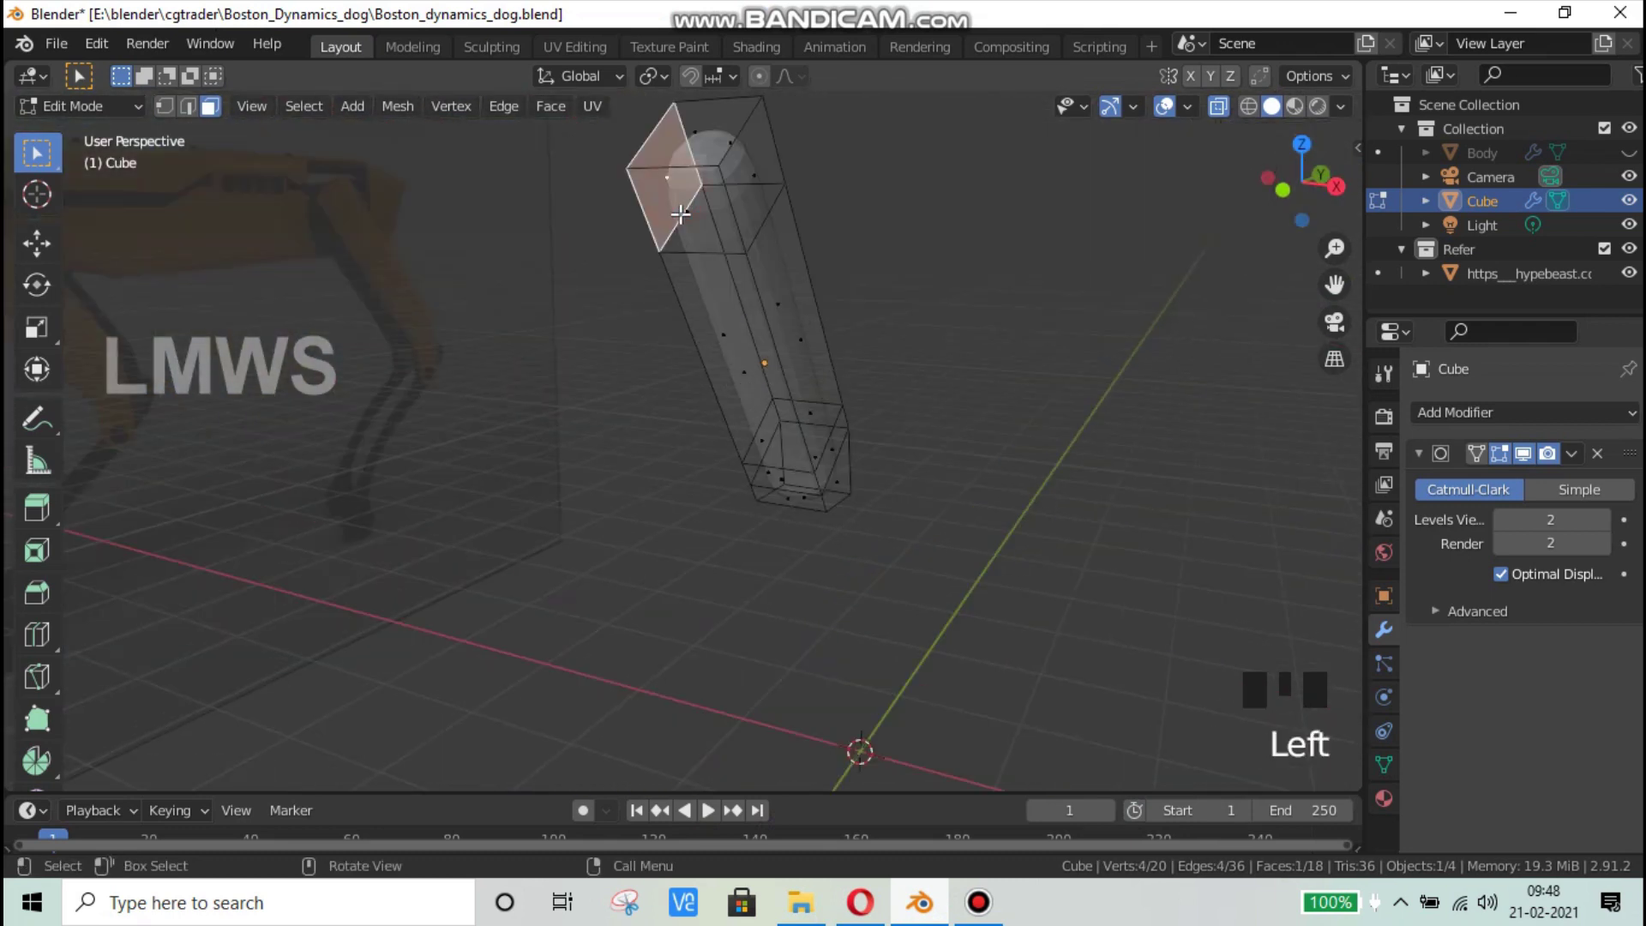
left_click(1218, 106)
left_click(776, 470, "shift")
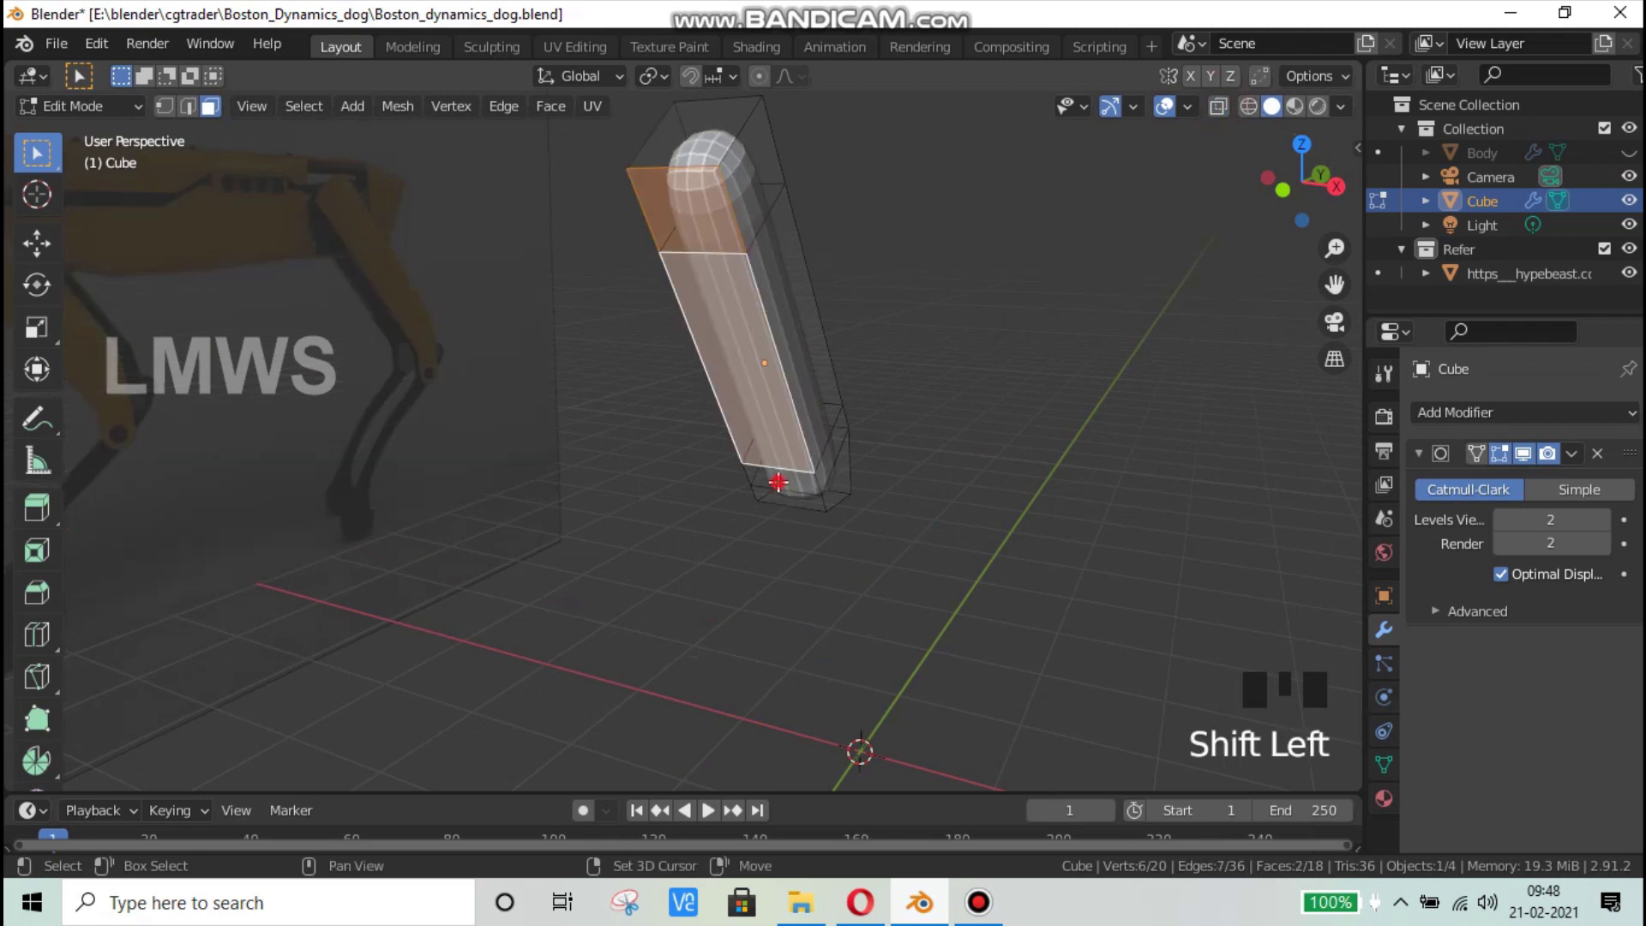
left_click(824, 468, "shift")
middle_click_drag(831, 467, 827, 512)
left_click(825, 511, "shift")
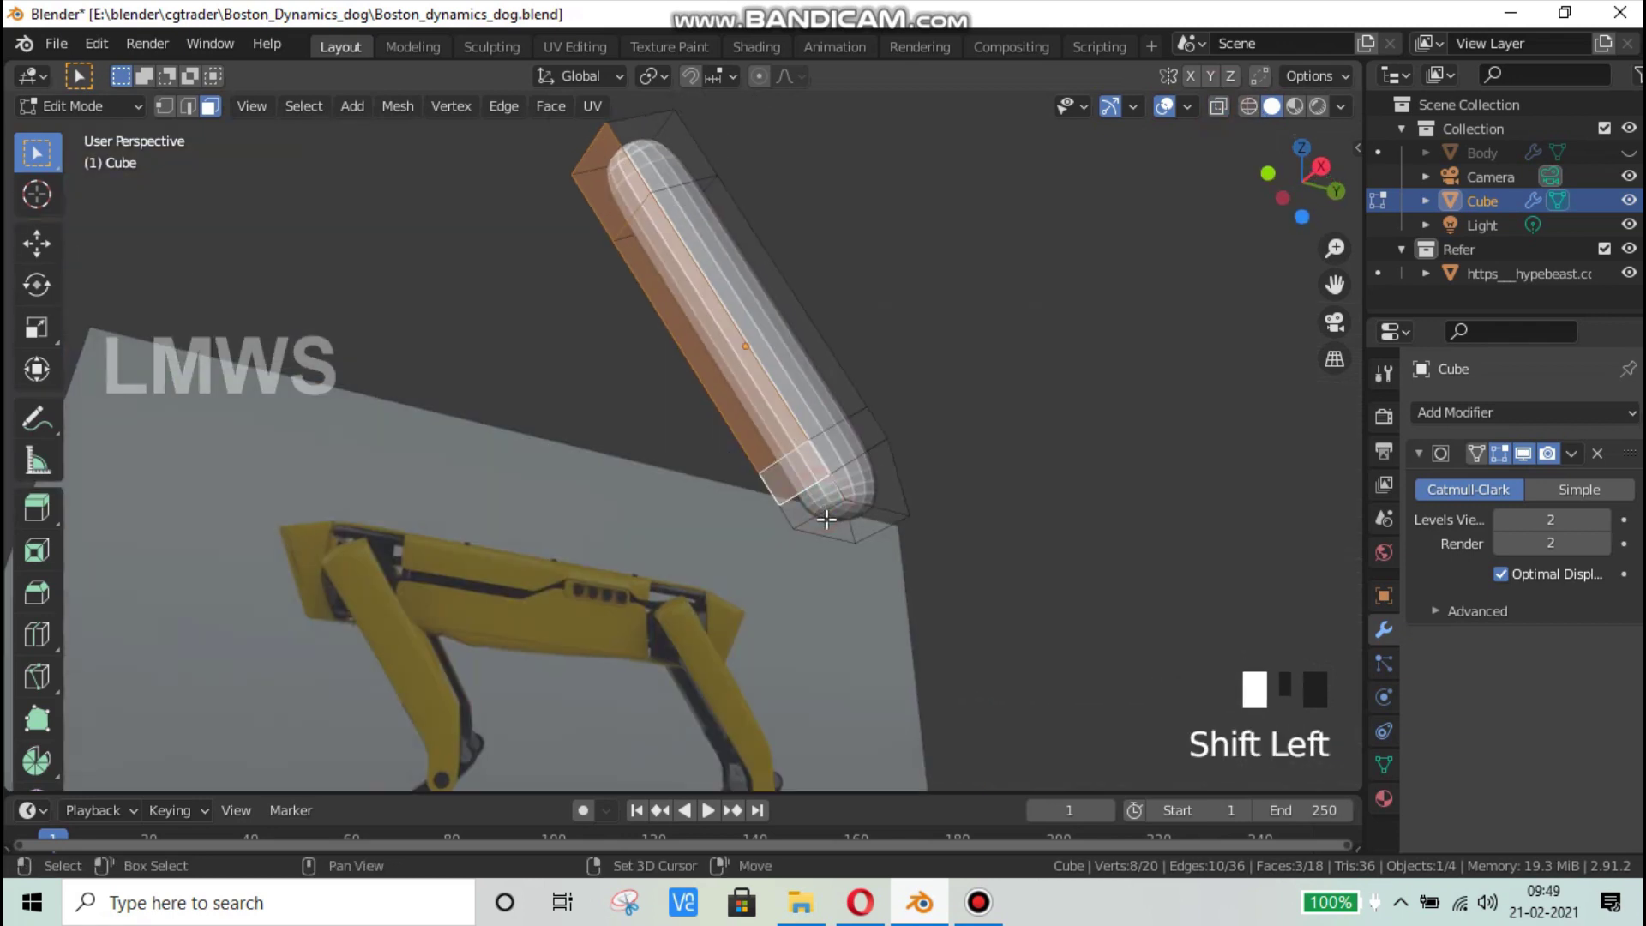
key("x")
left_click(989, 439)
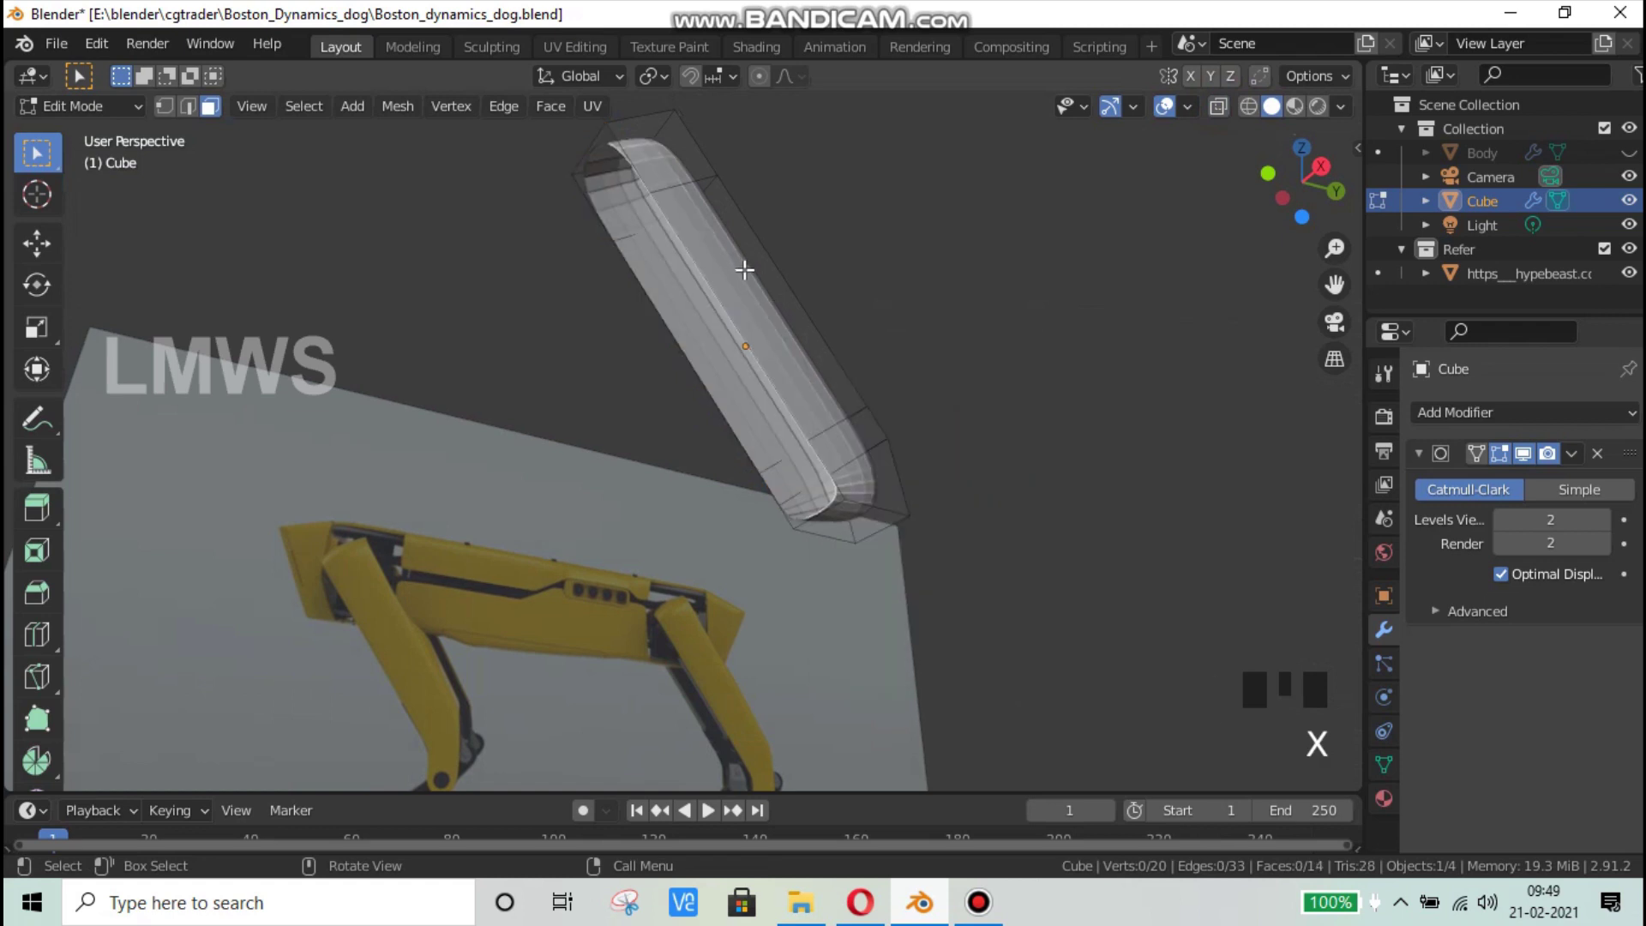
Step: Check the robot photo and delete the four faces along the leg block's inner side, facing negative X
middle_click_drag(746, 269, 1144, 355)
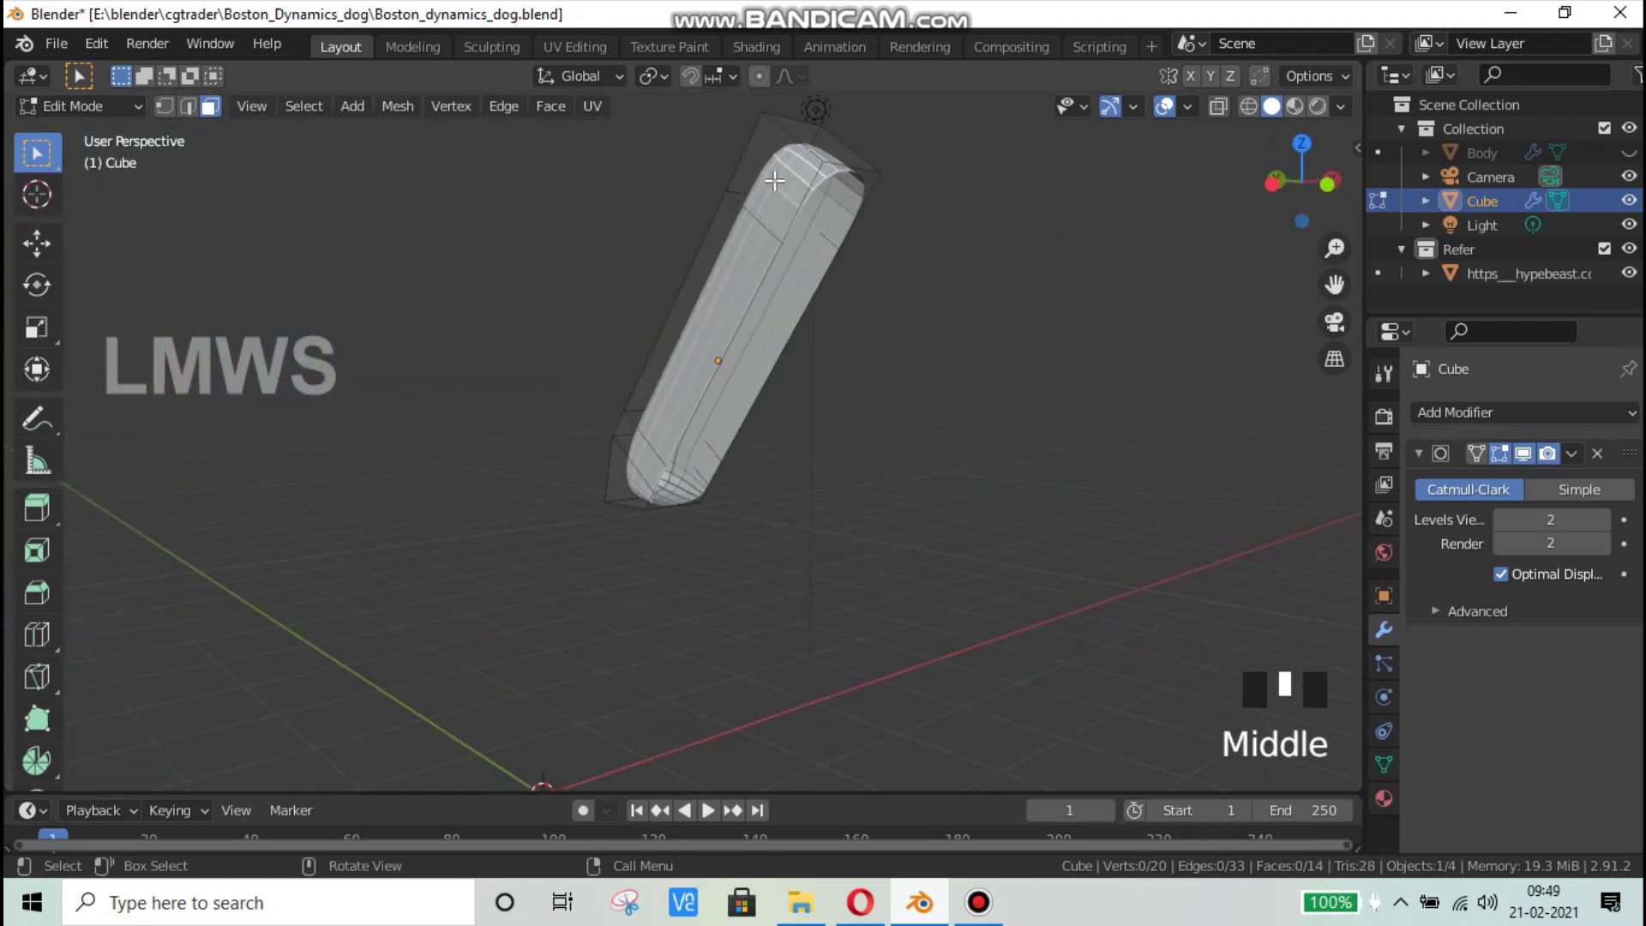
left_click(774, 181)
left_click(725, 304, "shift")
left_click(666, 471, "shift")
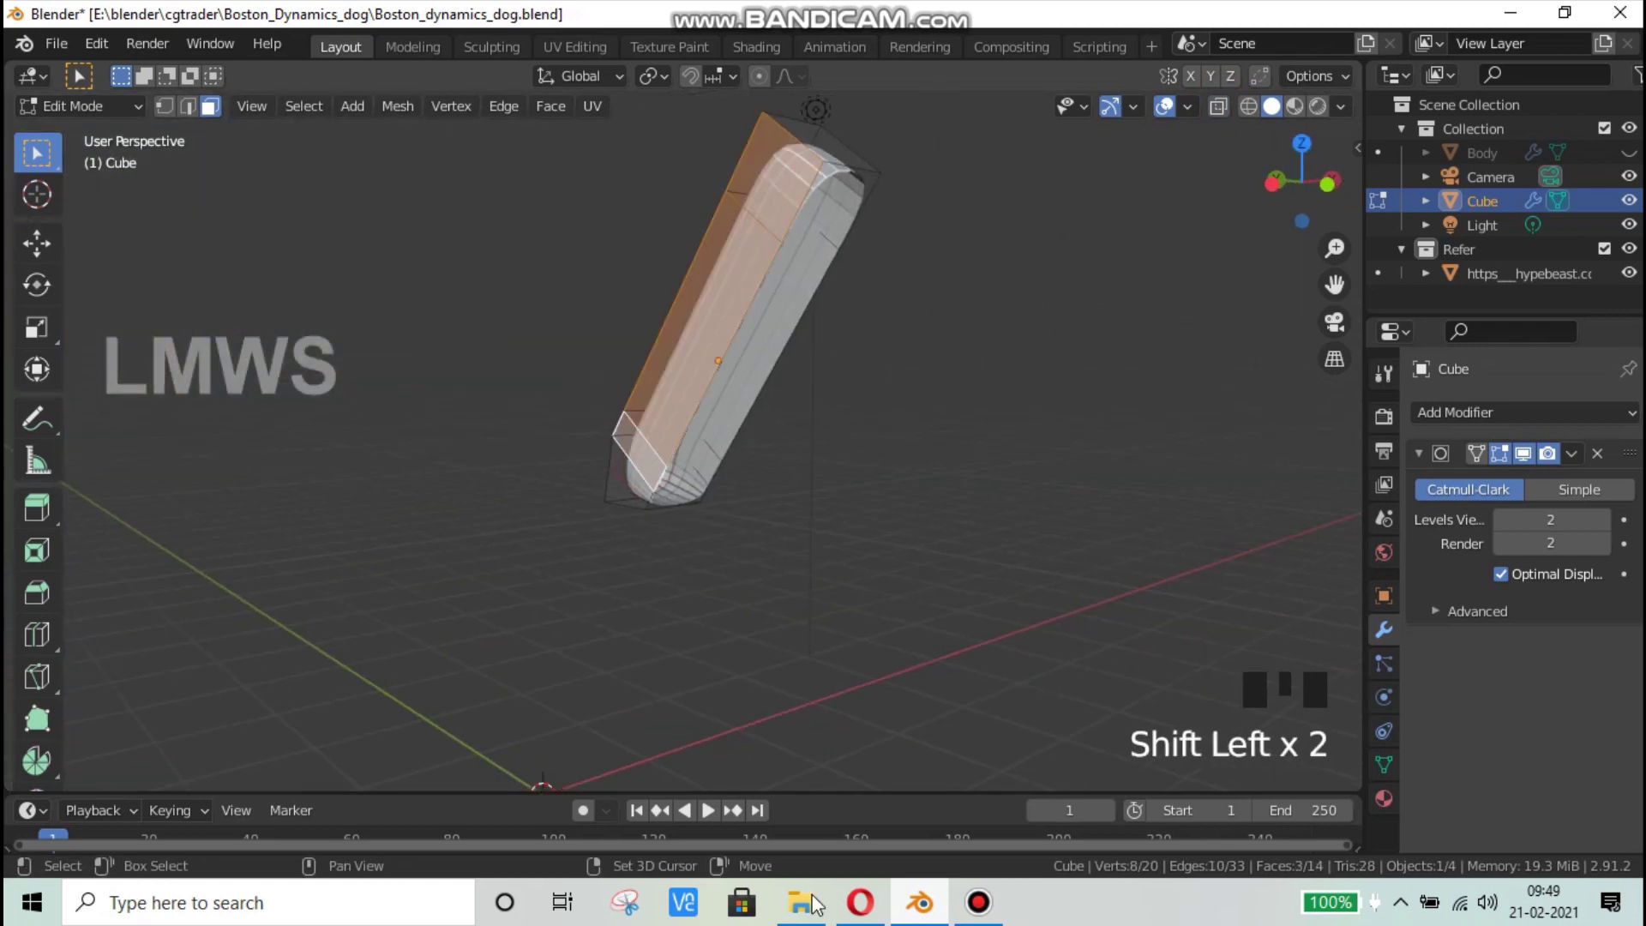
key("alt+Tab")
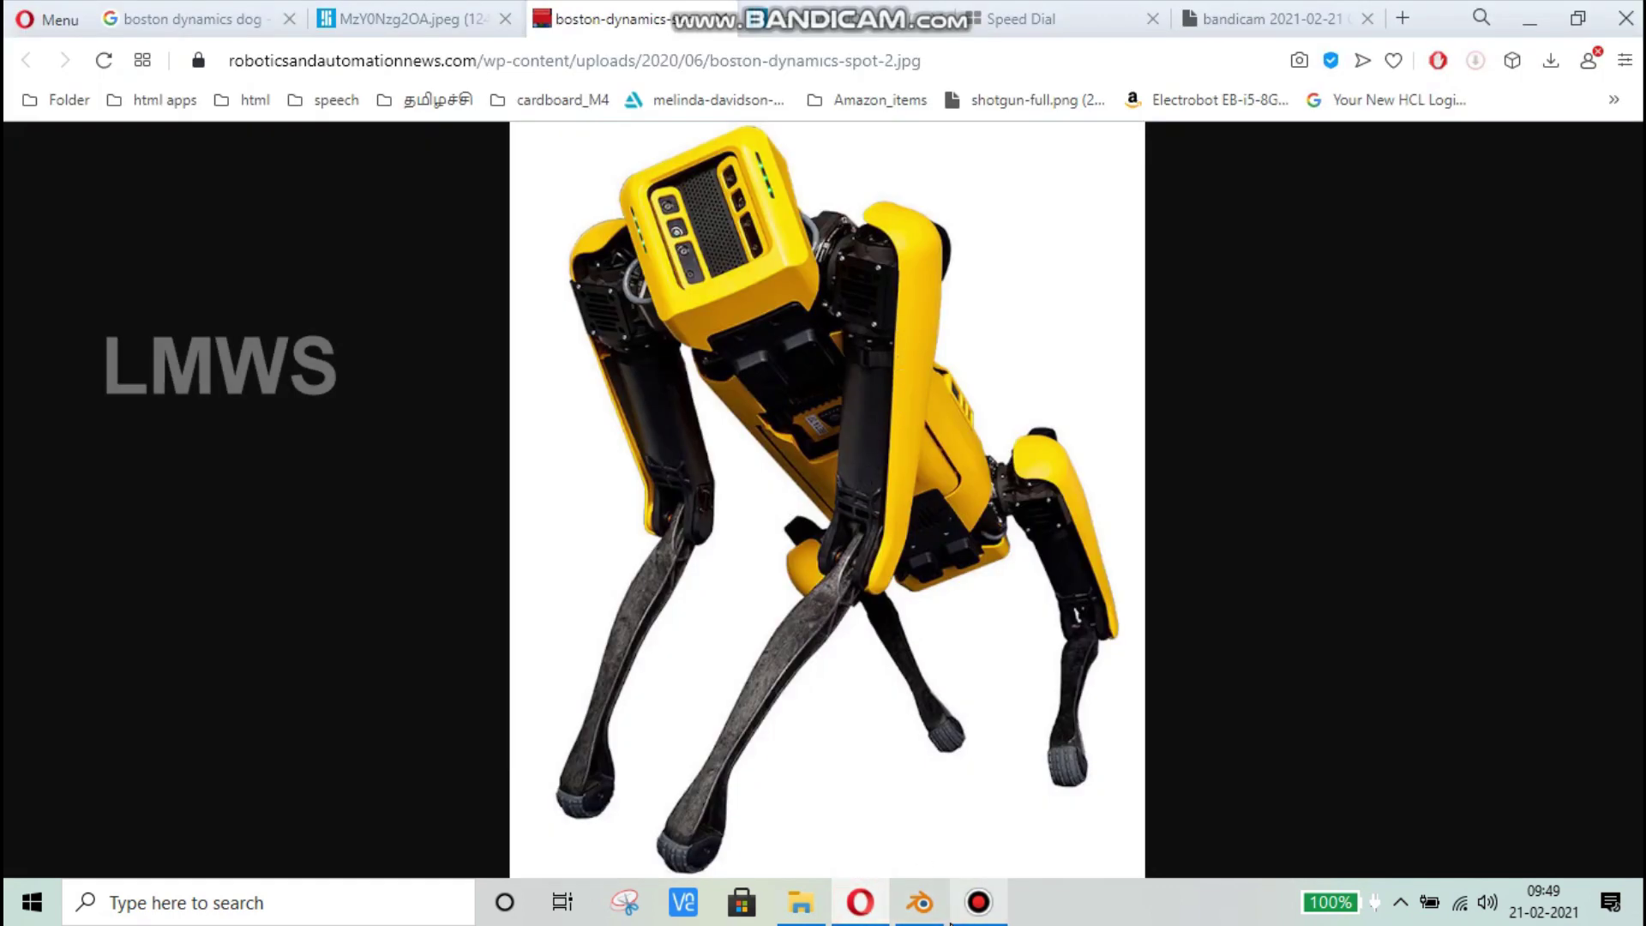
key("alt+Tab")
middle_click_drag(981, 434, 666, 489)
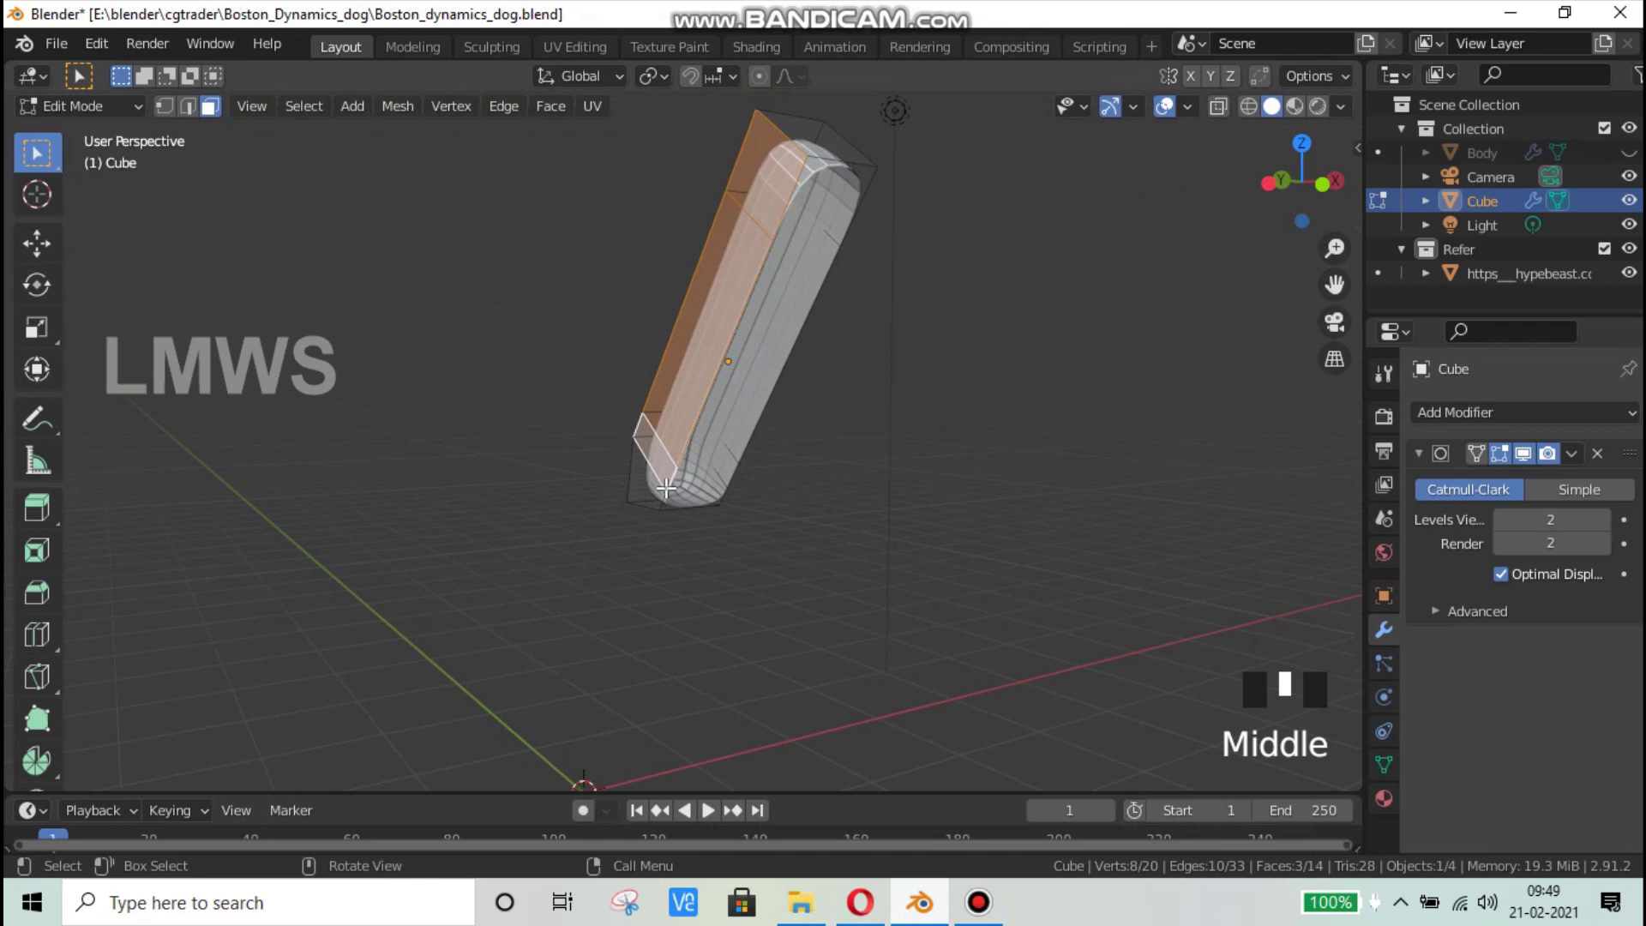
key("x")
left_click(944, 460)
Step: Leave Edit Mode and apply Shade Smooth to the leg shell
middle_click_drag(866, 502, 854, 413)
key("Tab")
scroll(818, 252, "up", 2)
scroll(816, 252, "down", 2)
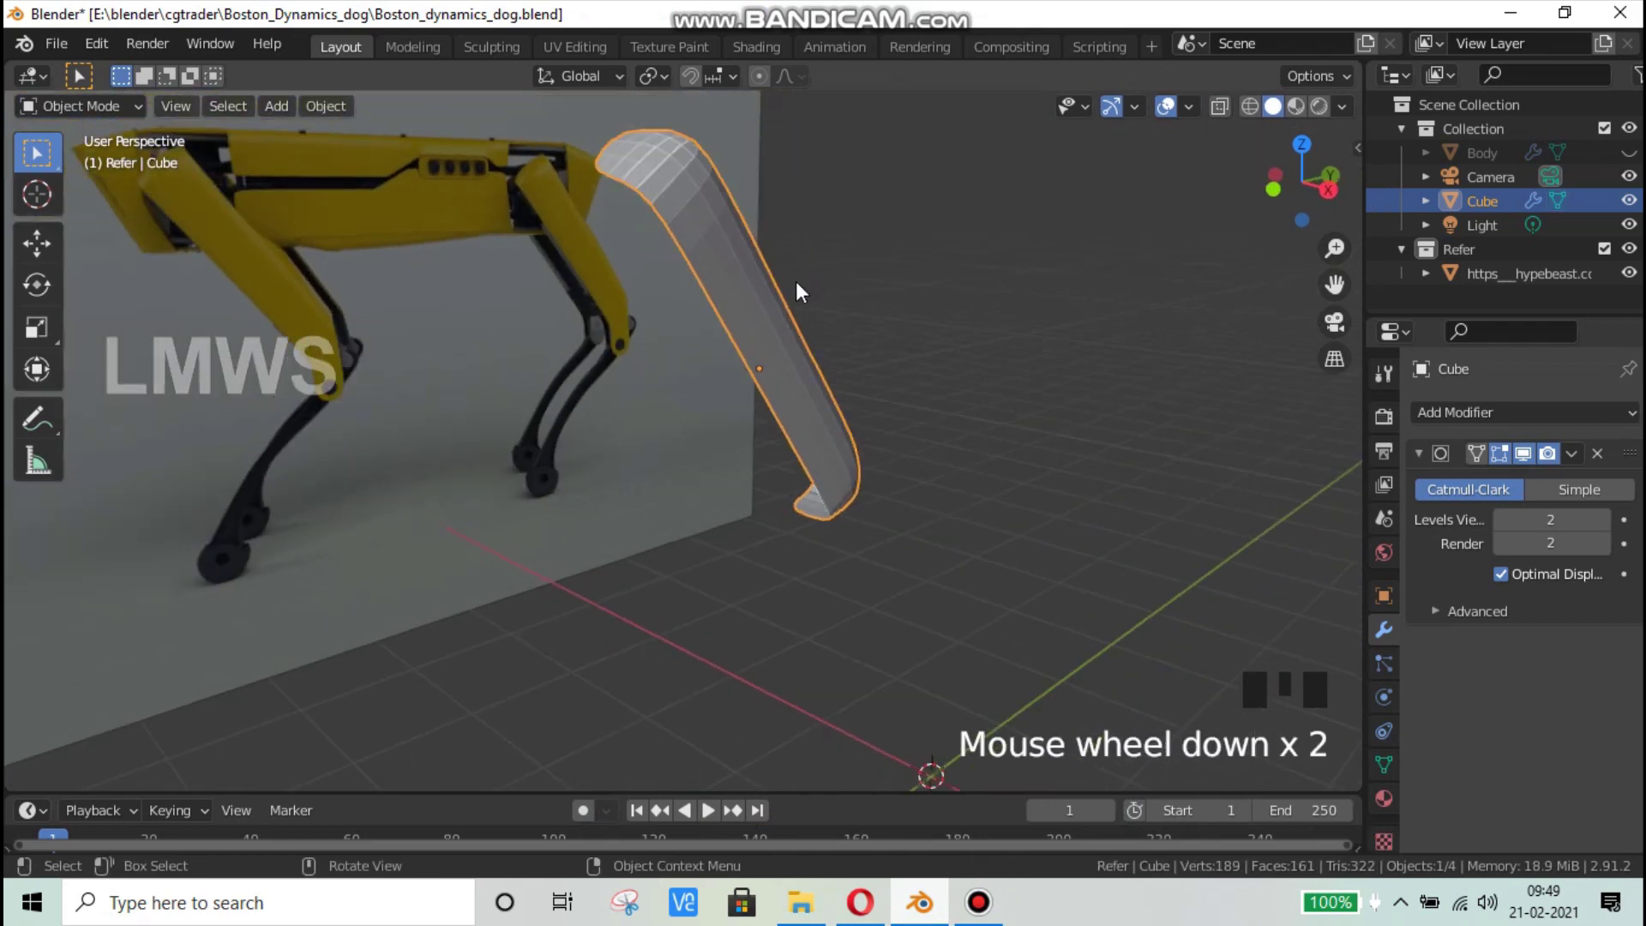
right_click(777, 293)
left_click(781, 295)
Step: Compare the leg shell with the robot photos in Opera and delete the face closing the shell's bottom end in Blender
middle_click_drag(863, 337, 914, 815, "shift")
left_click(860, 902)
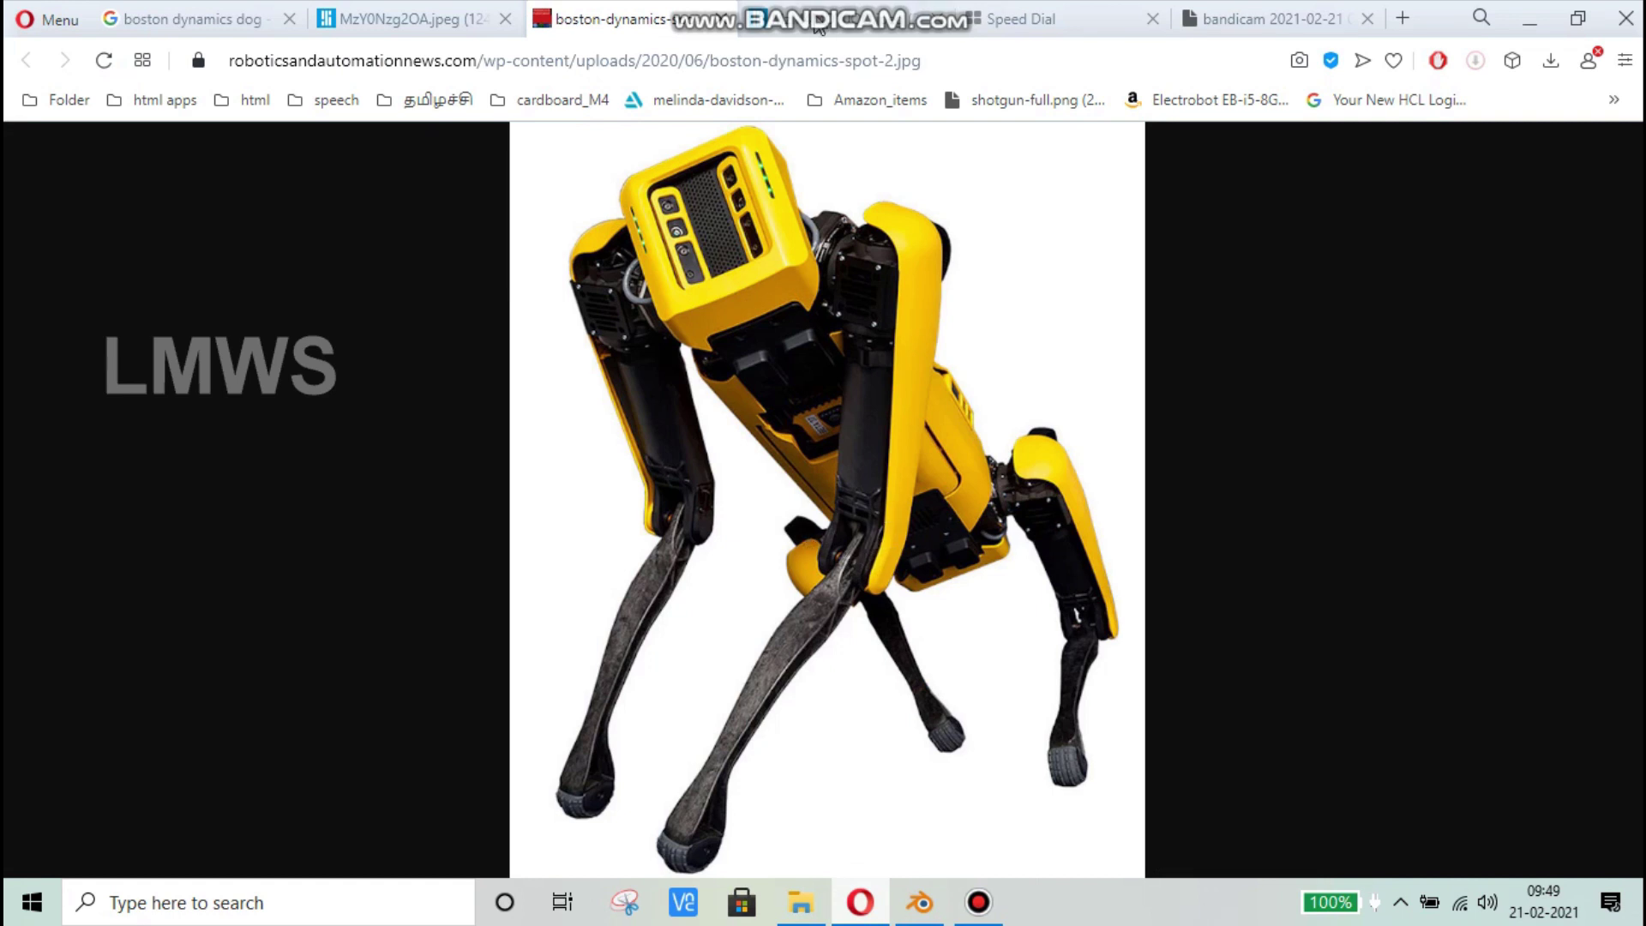
left_click(817, 26)
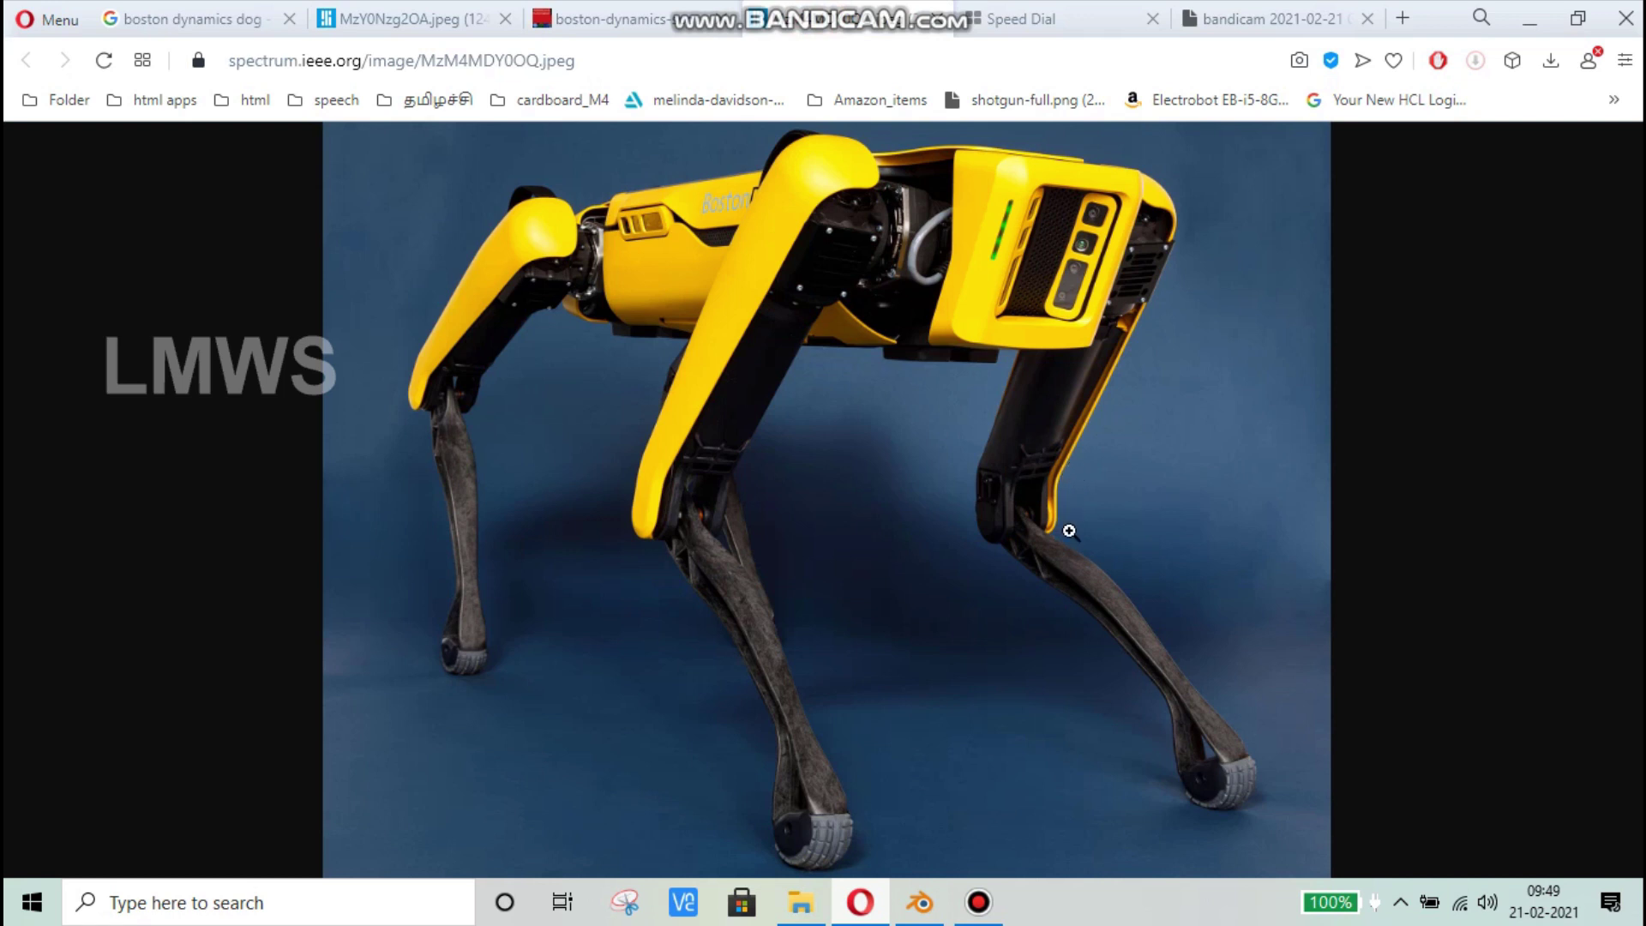
left_click(919, 902)
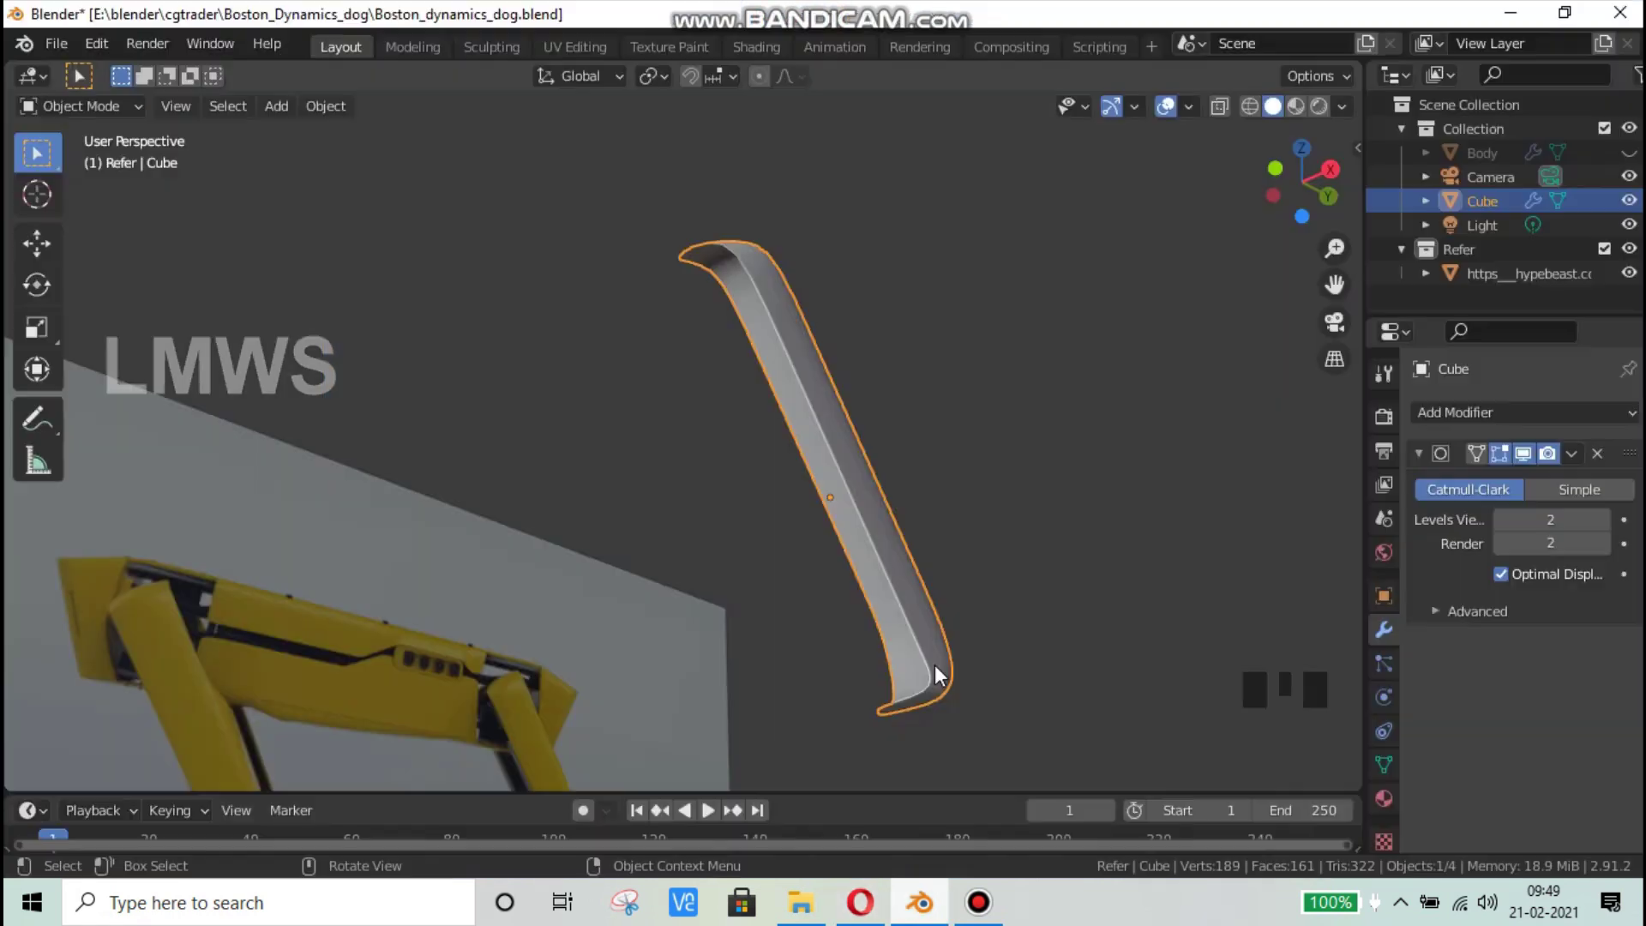
middle_click_drag(885, 653, 847, 650)
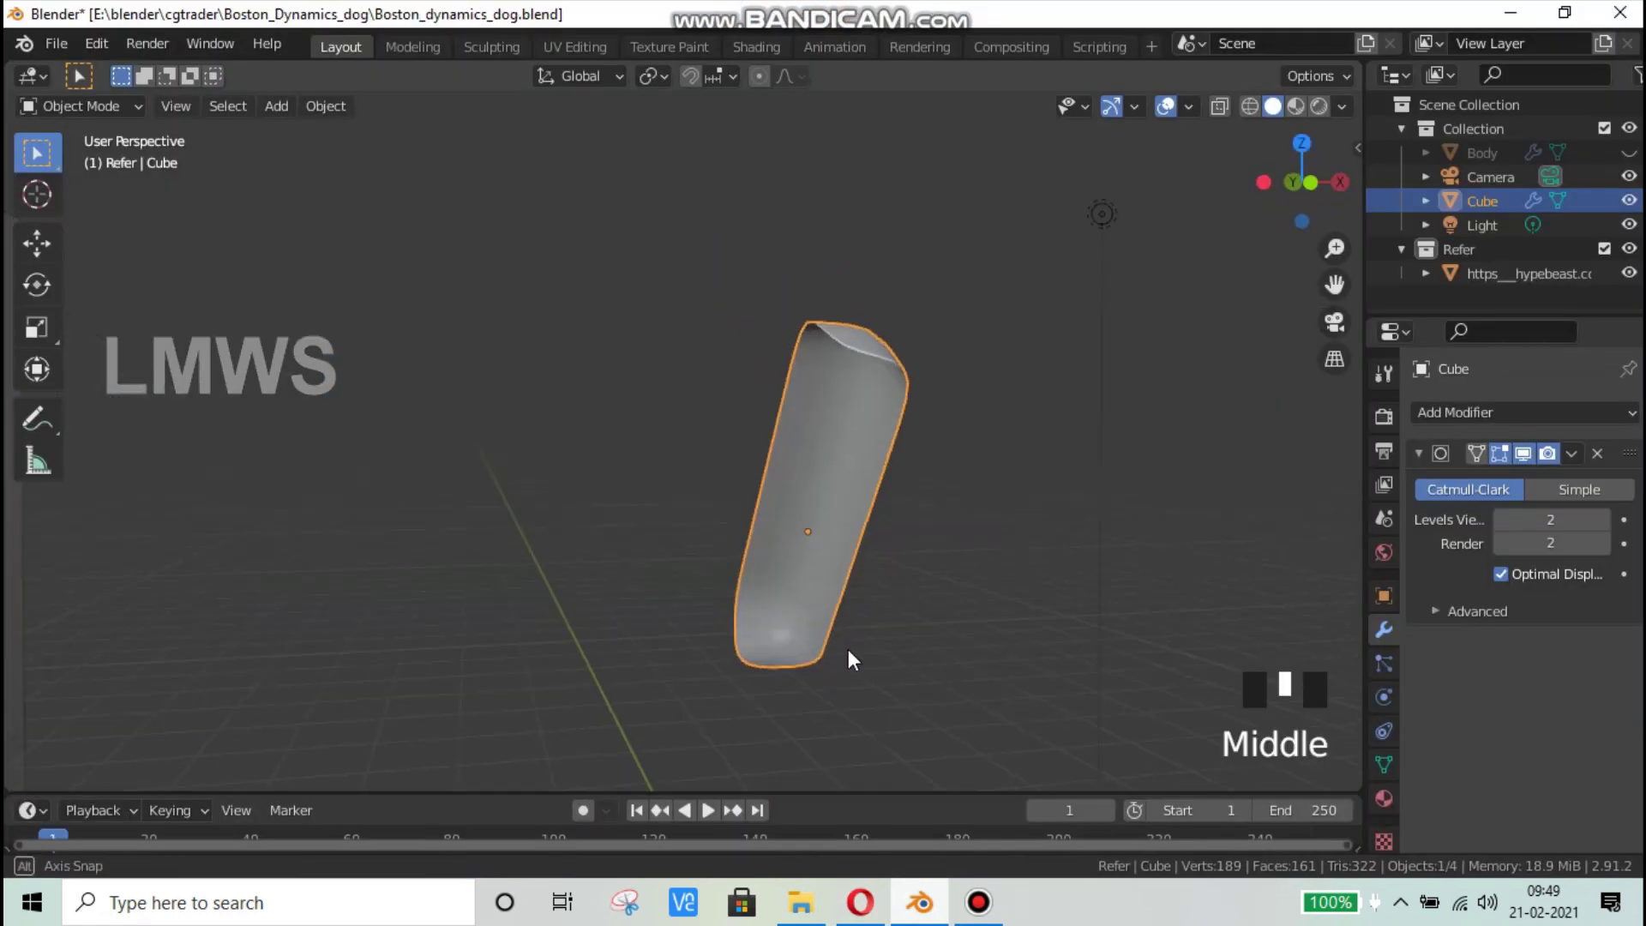
key("Tab")
left_click(767, 656)
key("x")
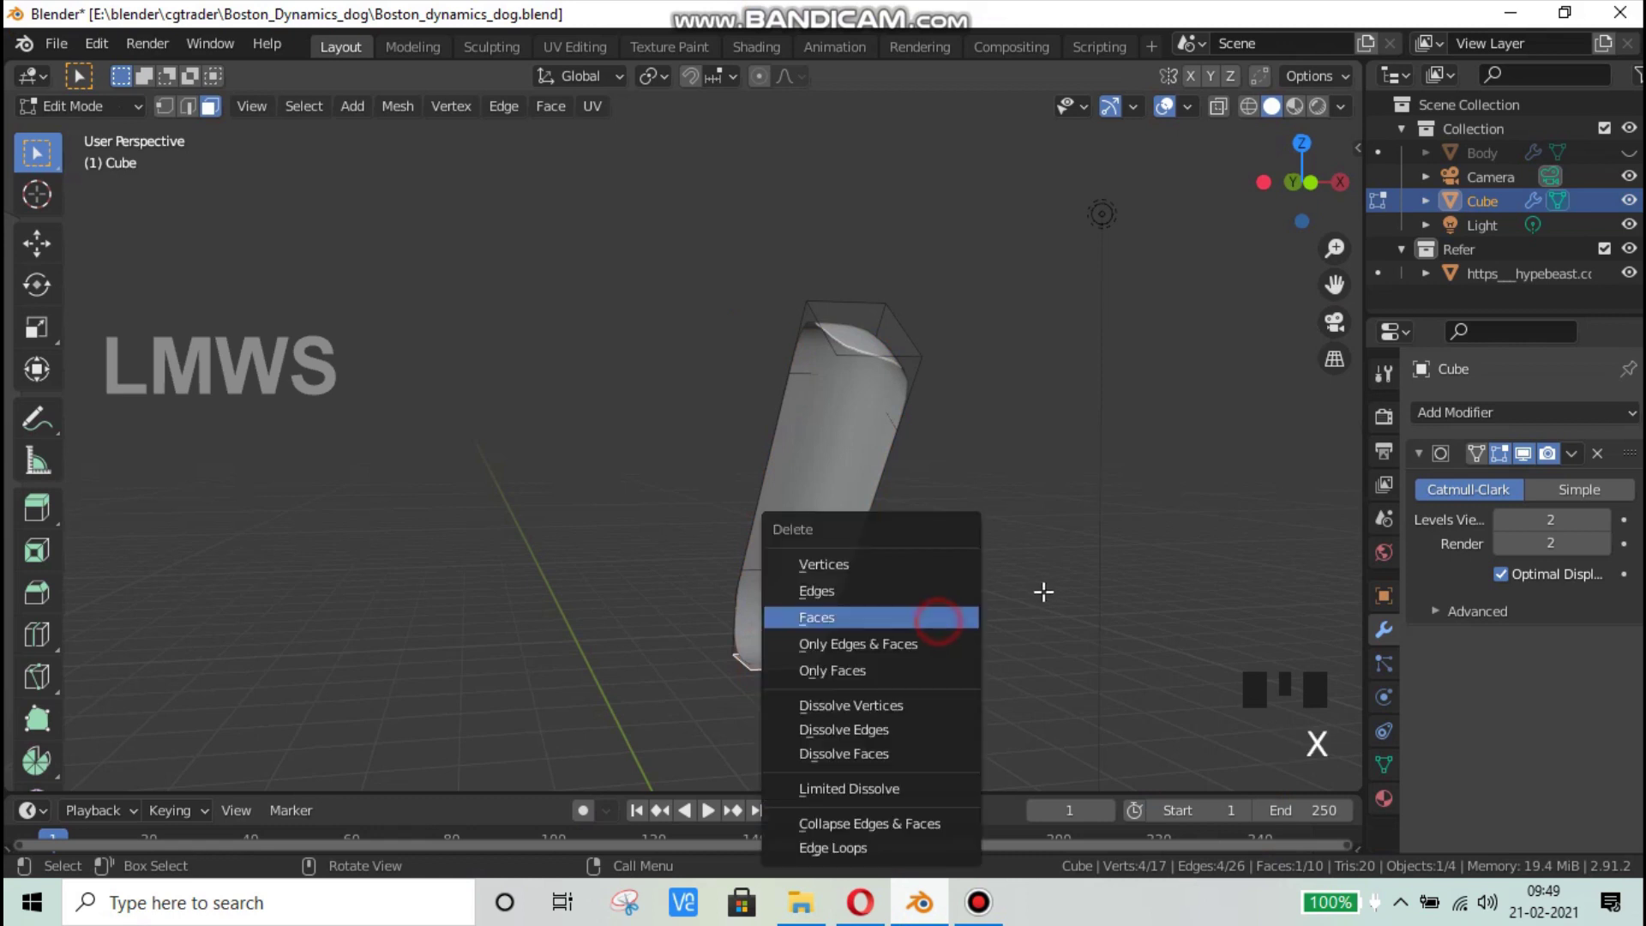
left_click(960, 617)
Step: Save the Blender file with the leg shell open at its bottom end
middle_click_drag(938, 665, 903, 637)
key("Tab")
left_click(908, 592)
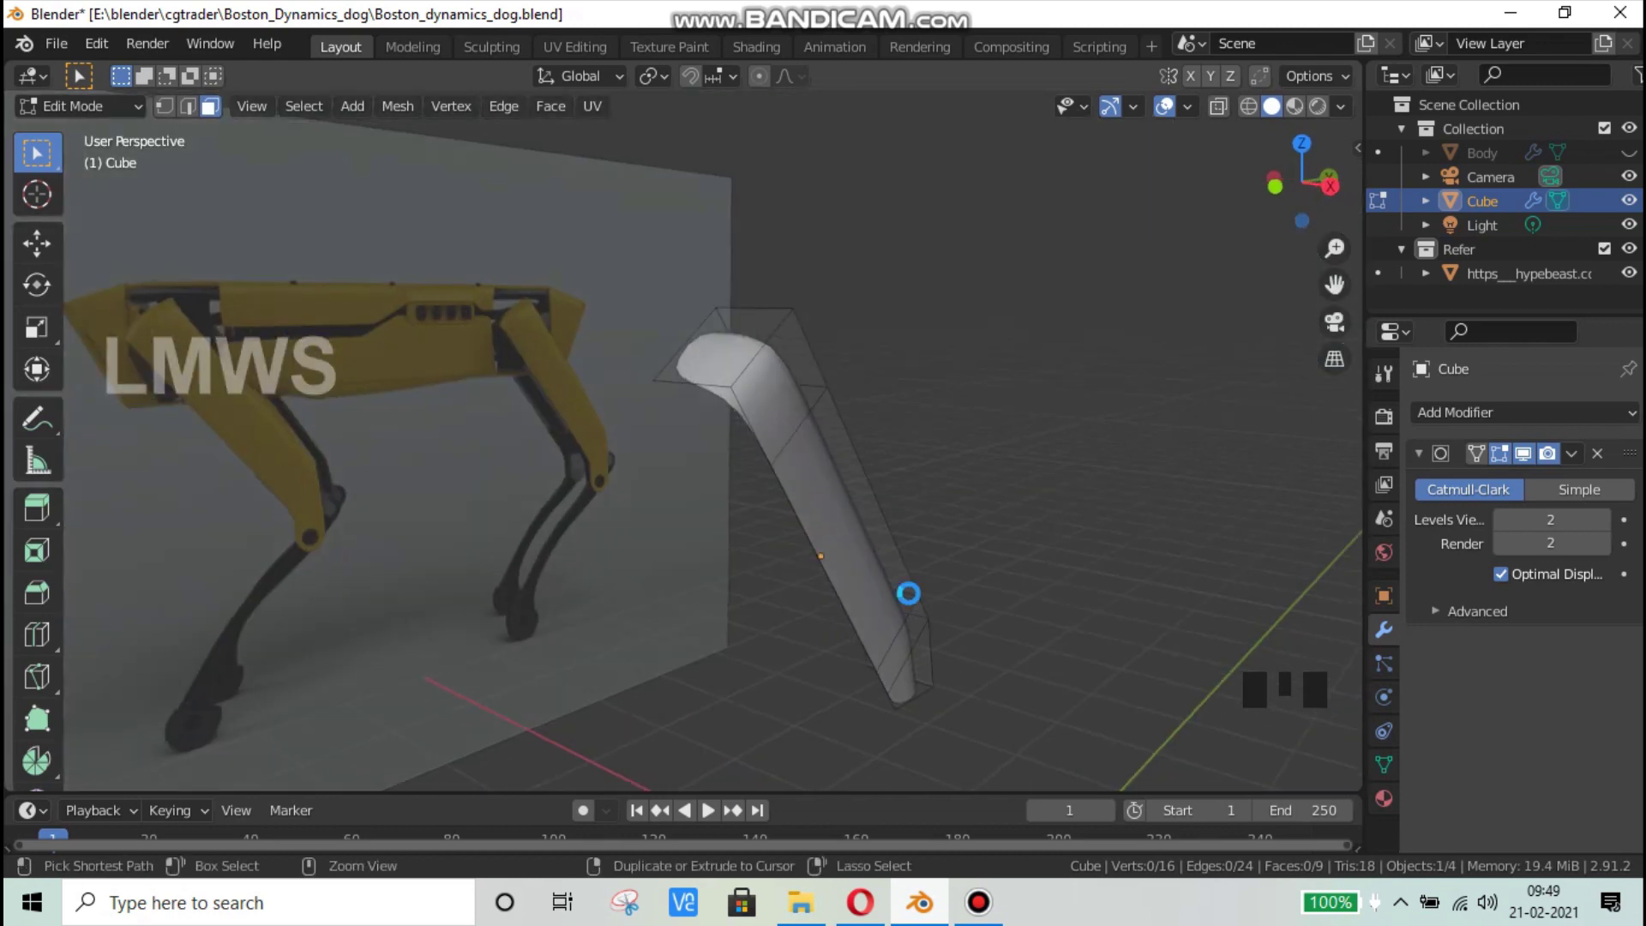
key("ctrl+s")
Step: Apply Shade Flat to the leg shell in Object Mode
scroll(780, 430, "up", 2)
scroll(794, 442, "up", 1)
middle_click_drag(908, 471, 776, 550)
right_click(686, 455)
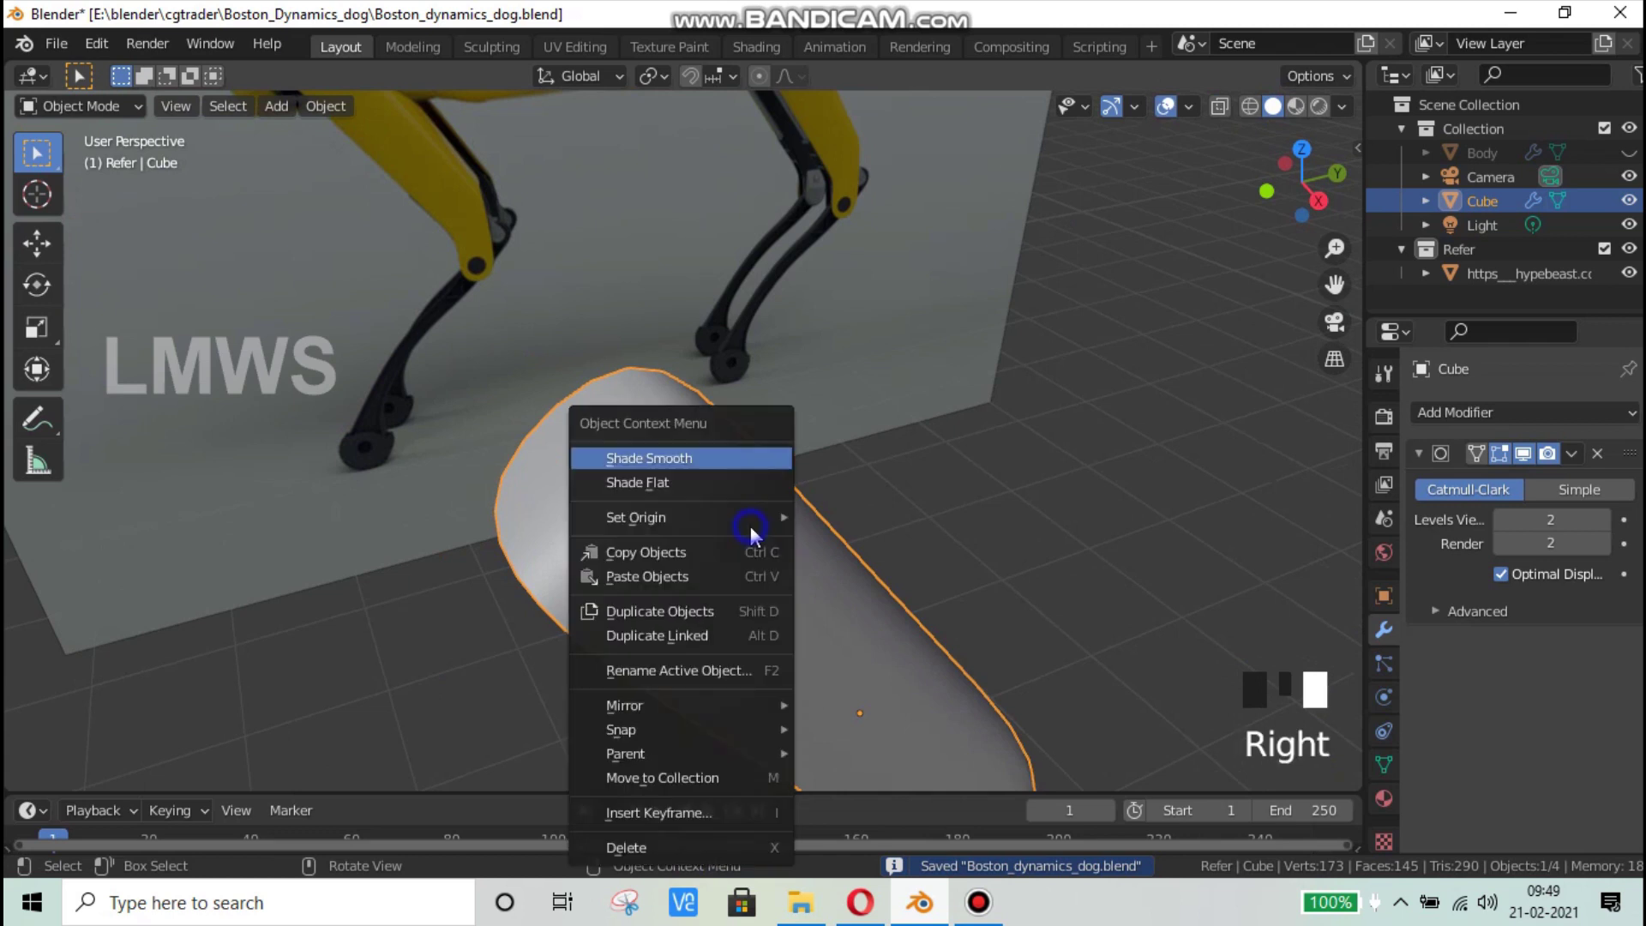
left_click(710, 475)
middle_click_drag(779, 486, 720, 409)
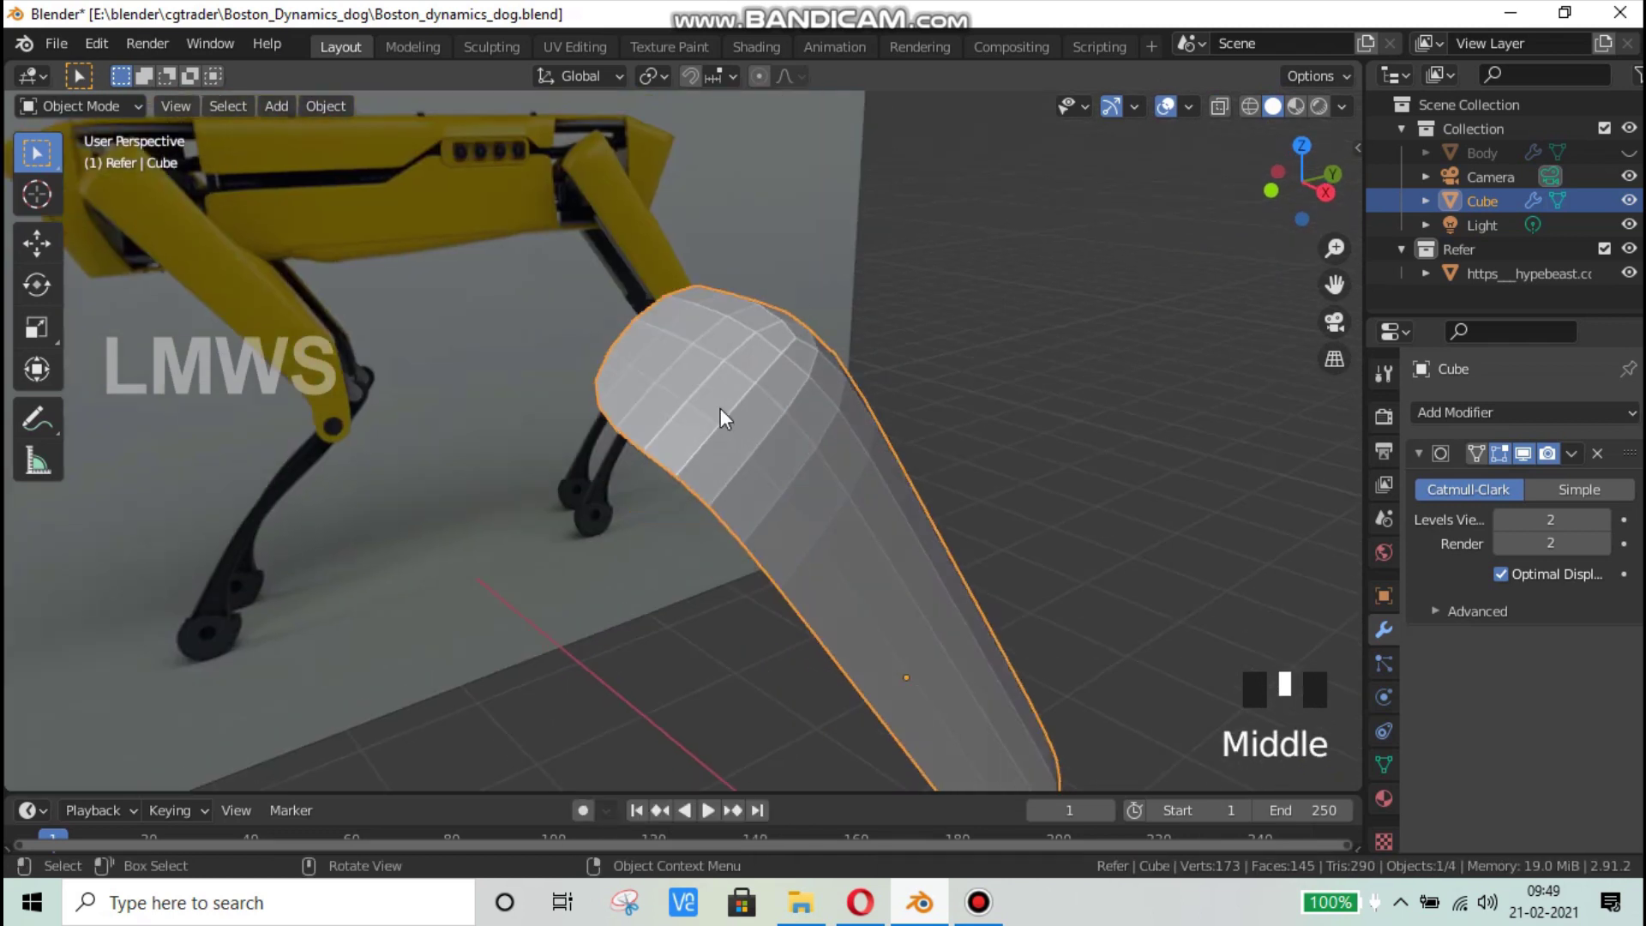
scroll(944, 639, "down", 2)
Step: Inspect the flat-shaded leg shell, save the Blender file and show the shell in the right side view
middle_click_drag(944, 638, 705, 520)
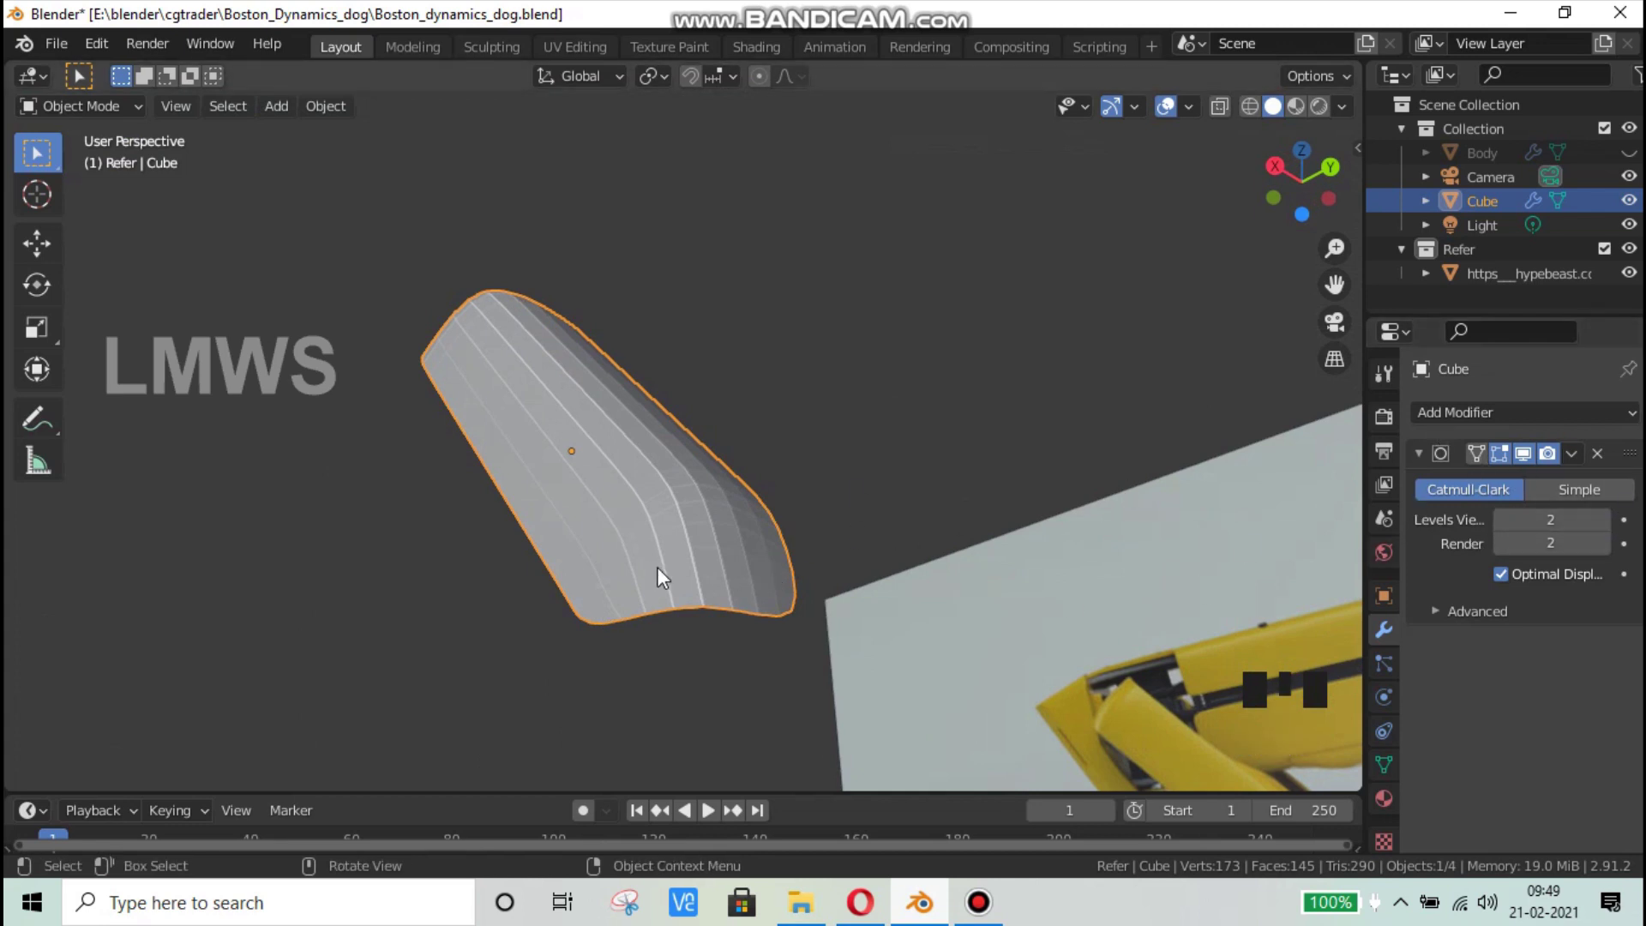
middle_click_drag(713, 449, 918, 558)
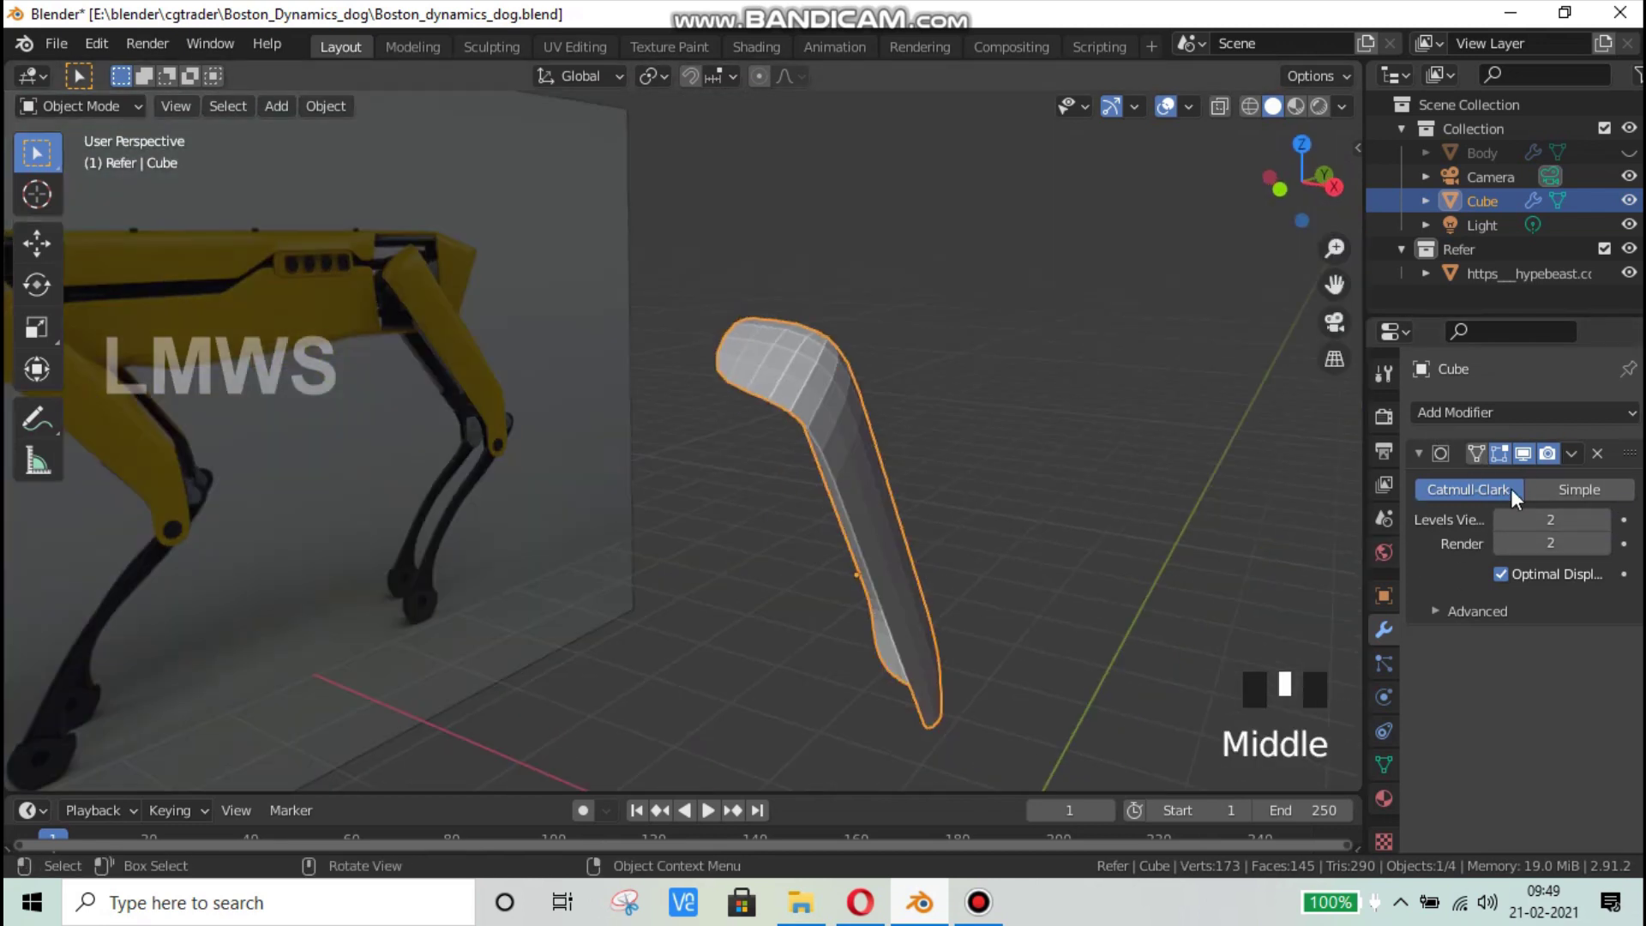
left_click(843, 466)
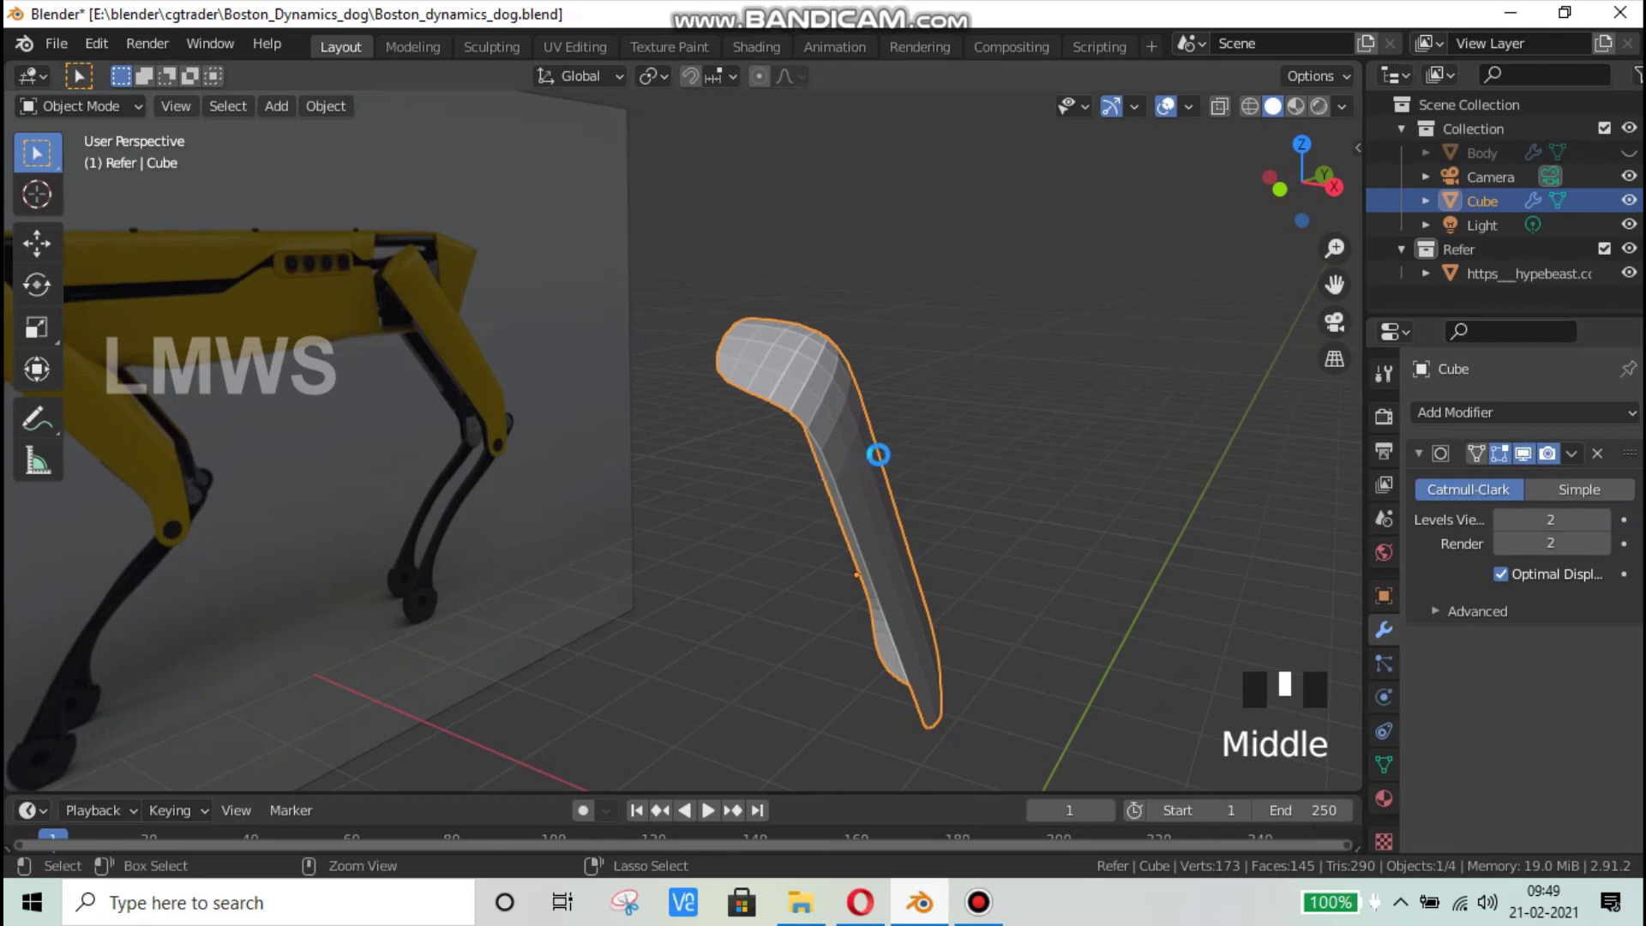
key("KP_3")
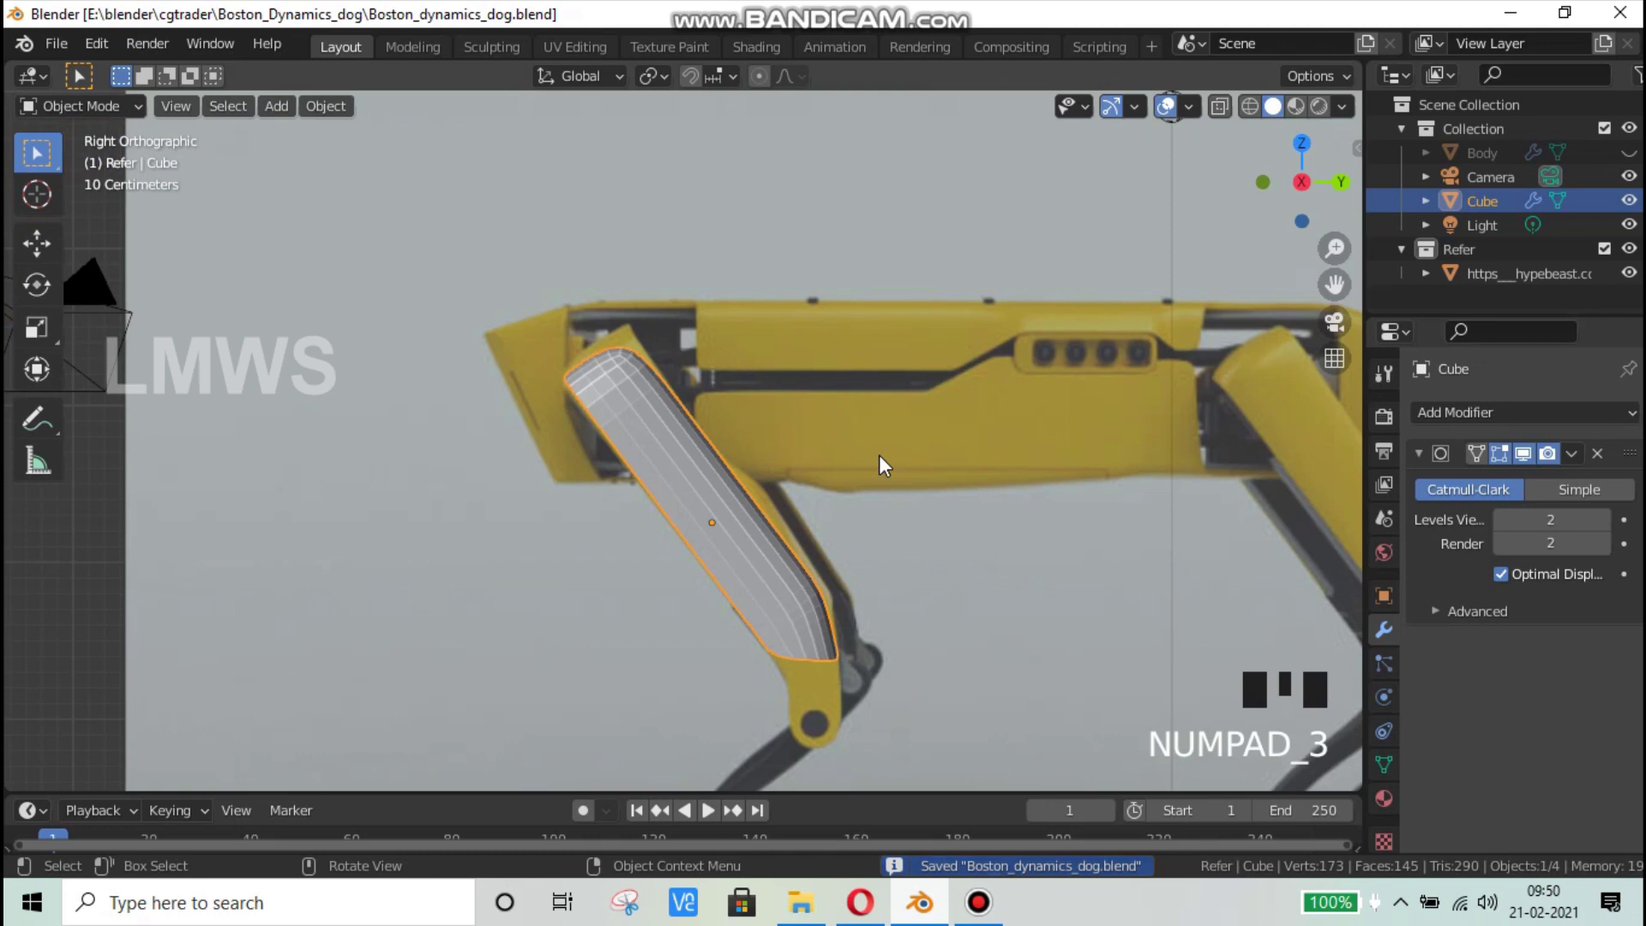
Step: Extrude the outer side's bottom edge of the leg shell straight down by about 0.18 m
key("Tab")
scroll(857, 606, "up", 2)
middle_click_drag(875, 643, 870, 377, "shift")
scroll(876, 540, "up", 2)
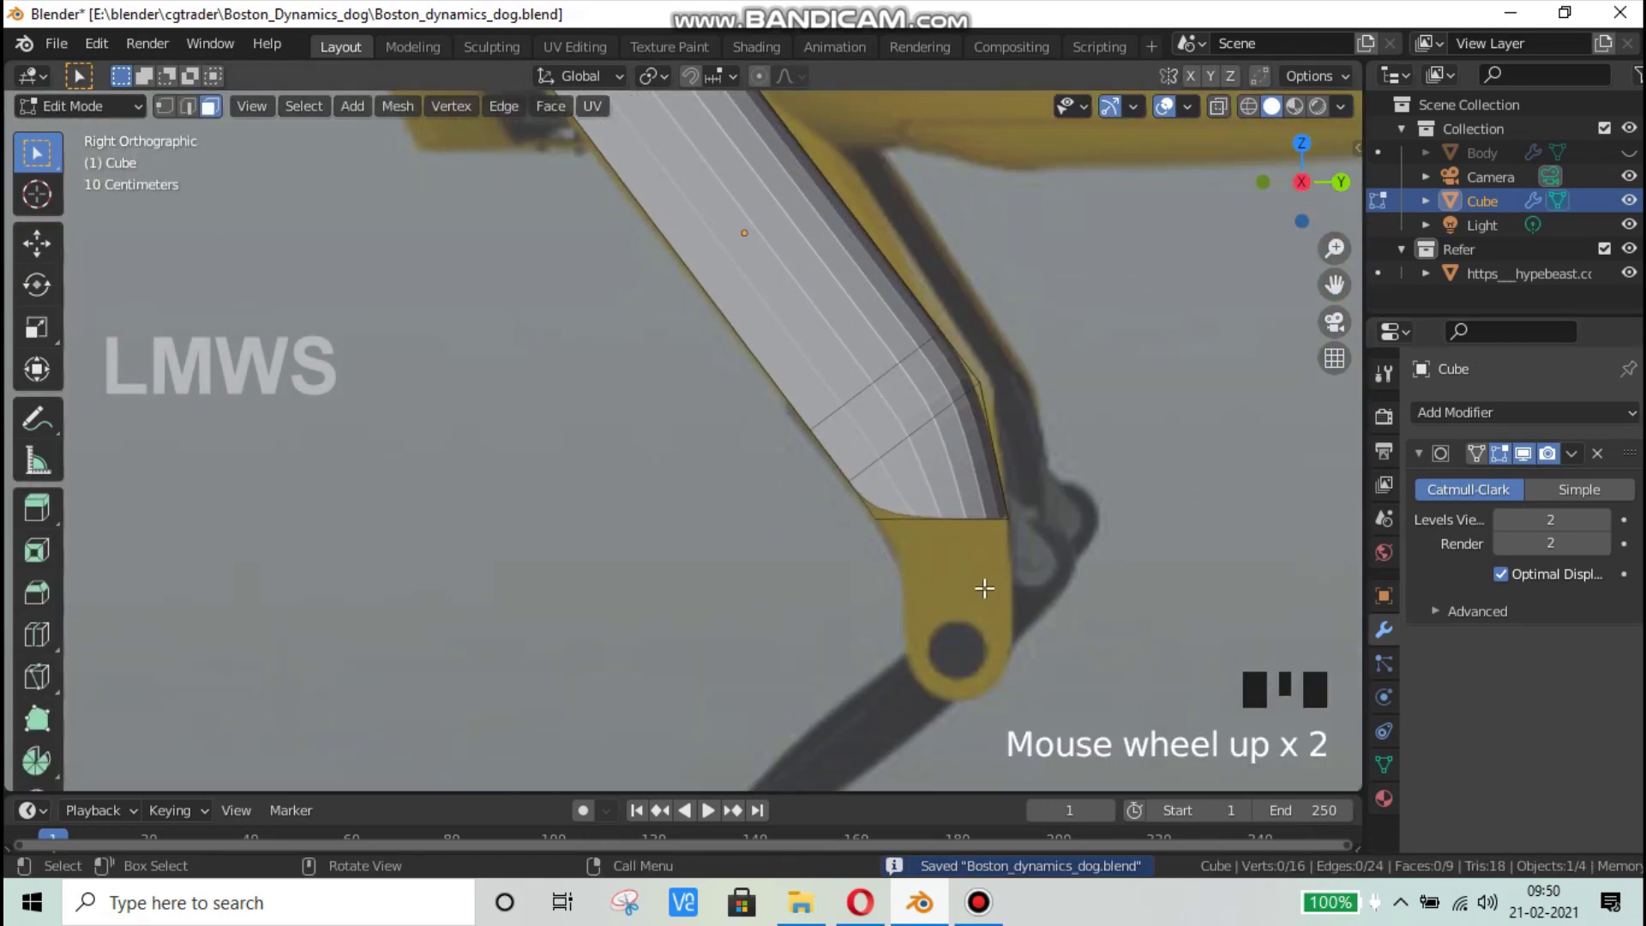
middle_click_drag(985, 588, 827, 511)
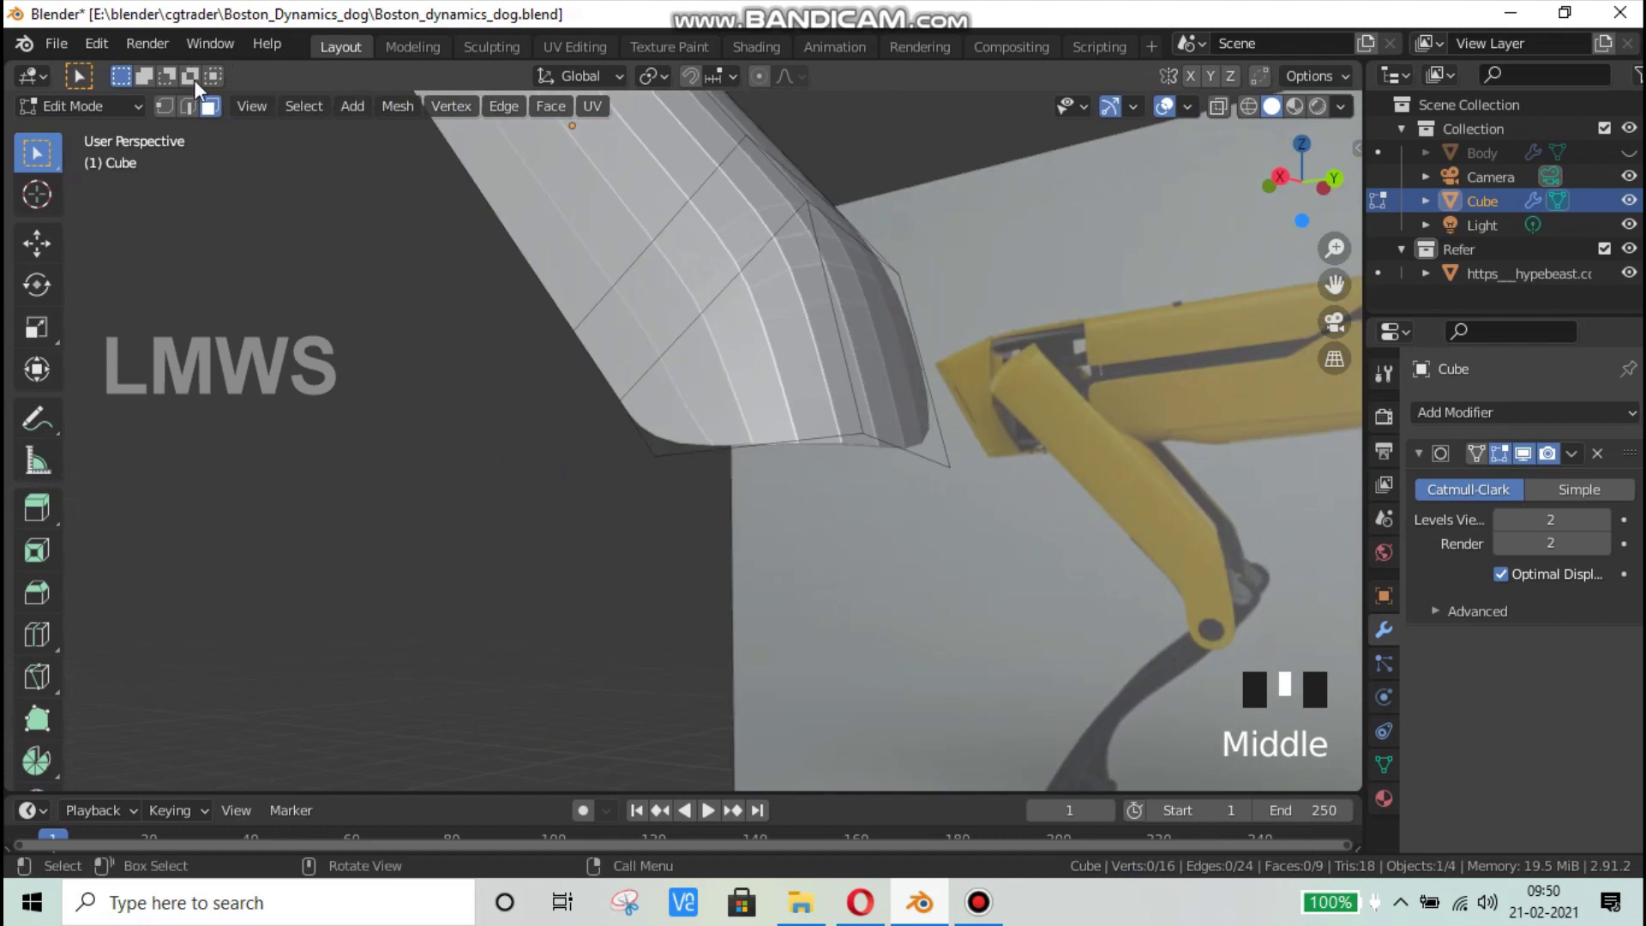
left_click(698, 443)
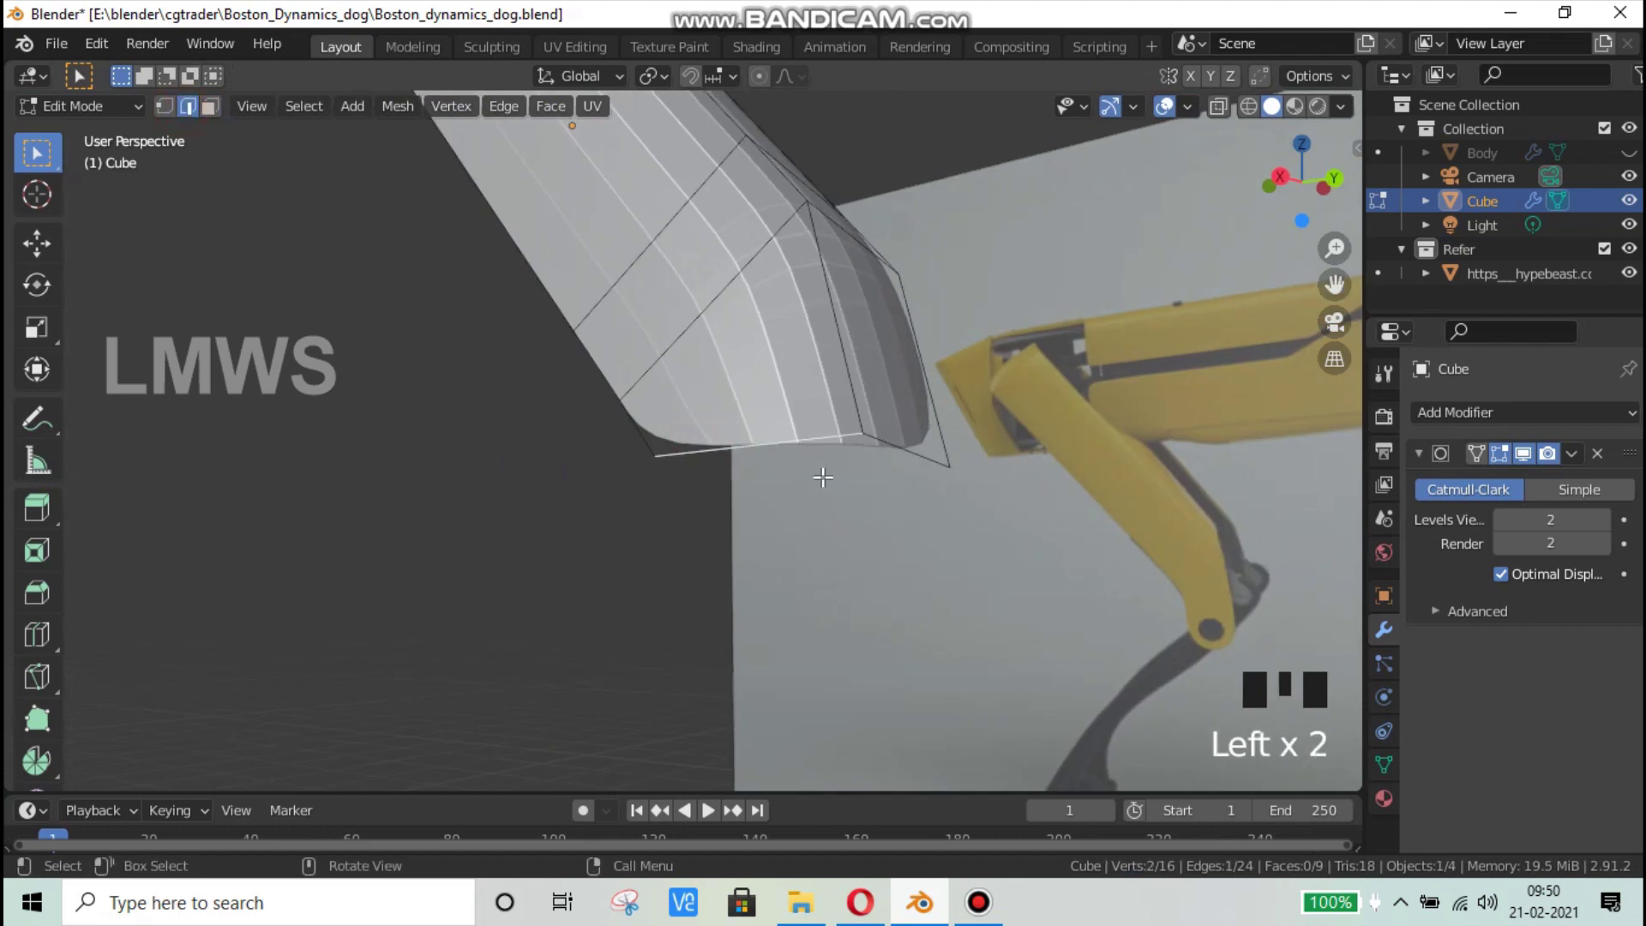
key("KP_3")
scroll(823, 477, "up", 1)
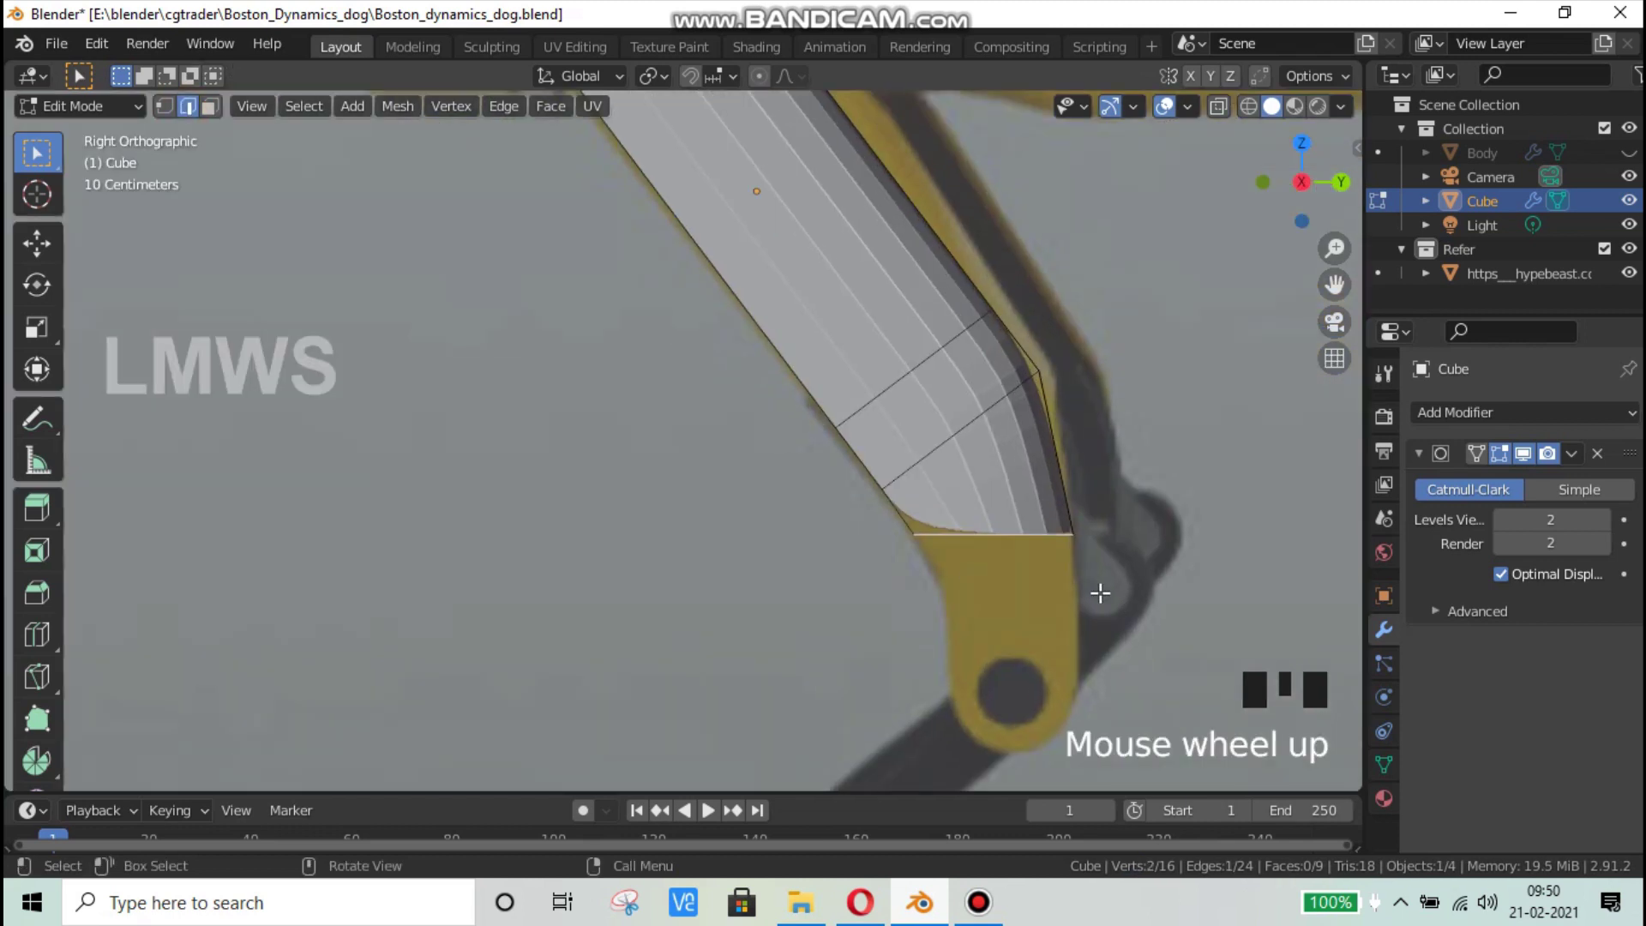
key("e")
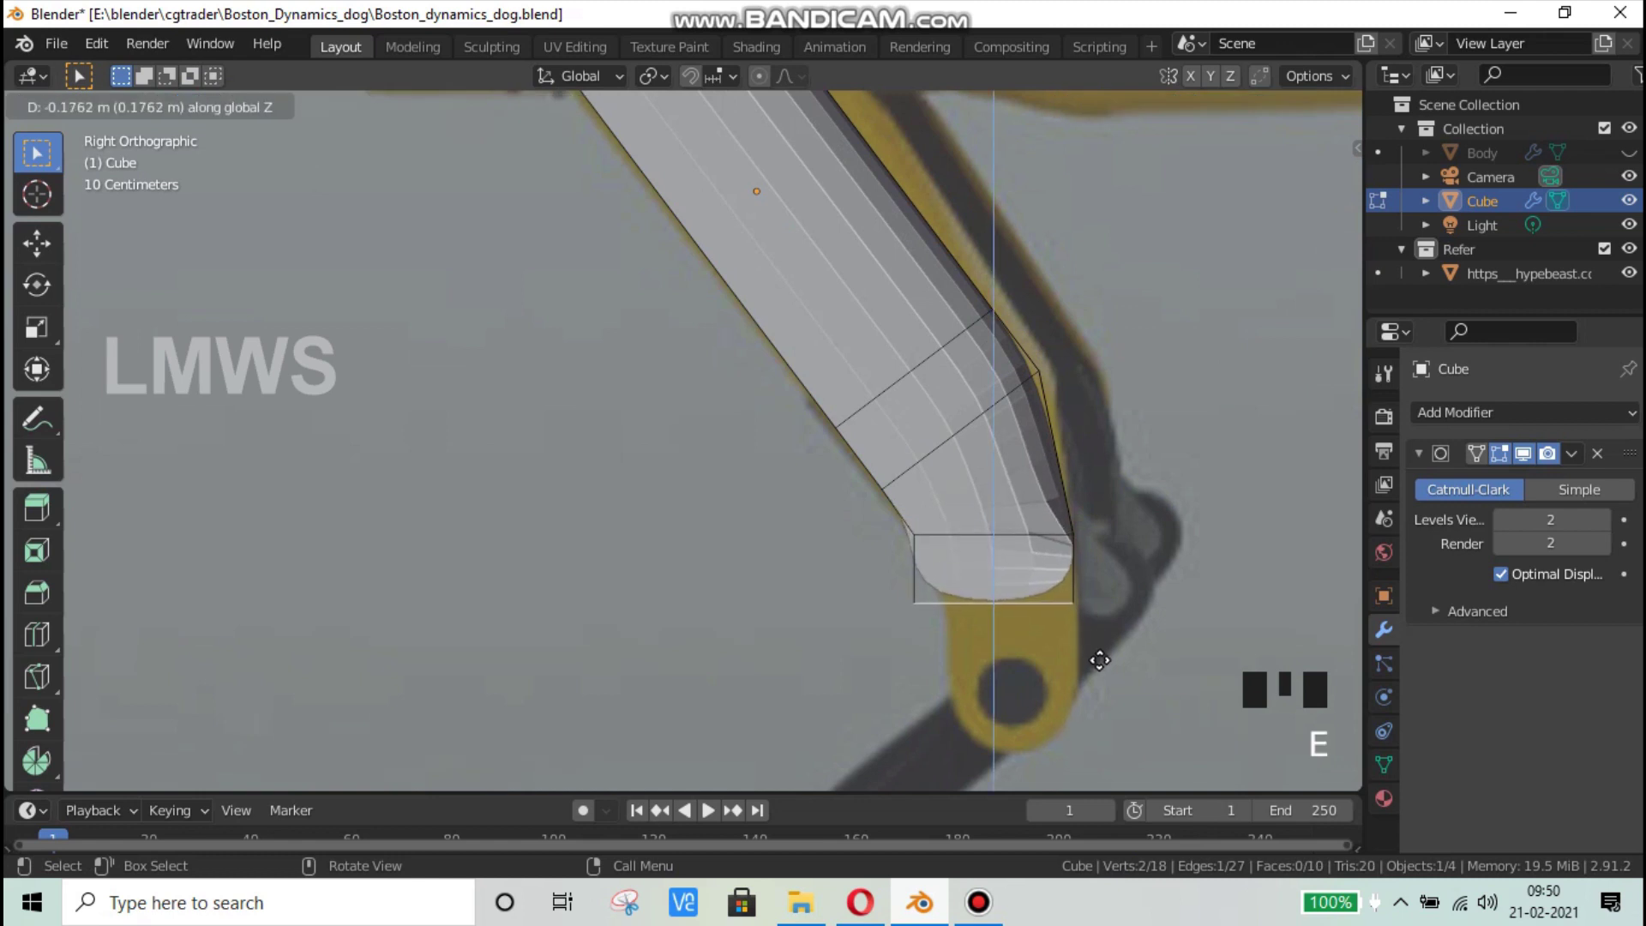
left_click(1100, 661)
scroll(1098, 660, "up", 2)
middle_click_drag(1098, 660, 1012, 600, "shift")
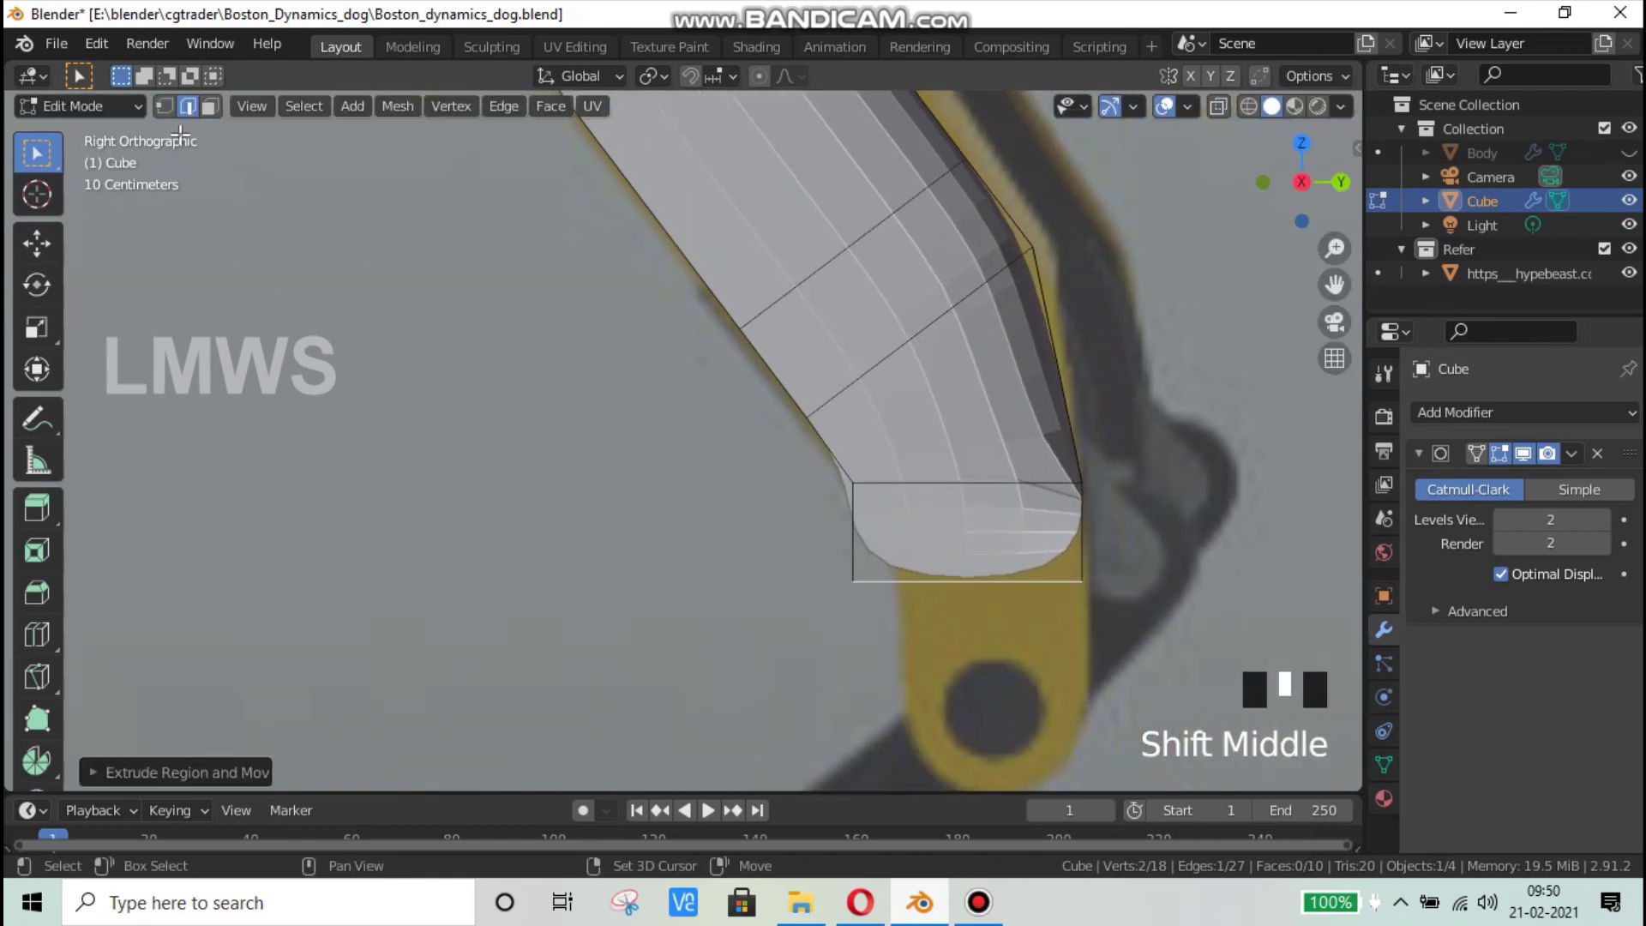
Step: Move the front vertex of the extruded edge along Y to the yellow leg outline, with X-ray turned on
left_click(163, 106)
left_click(1248, 105)
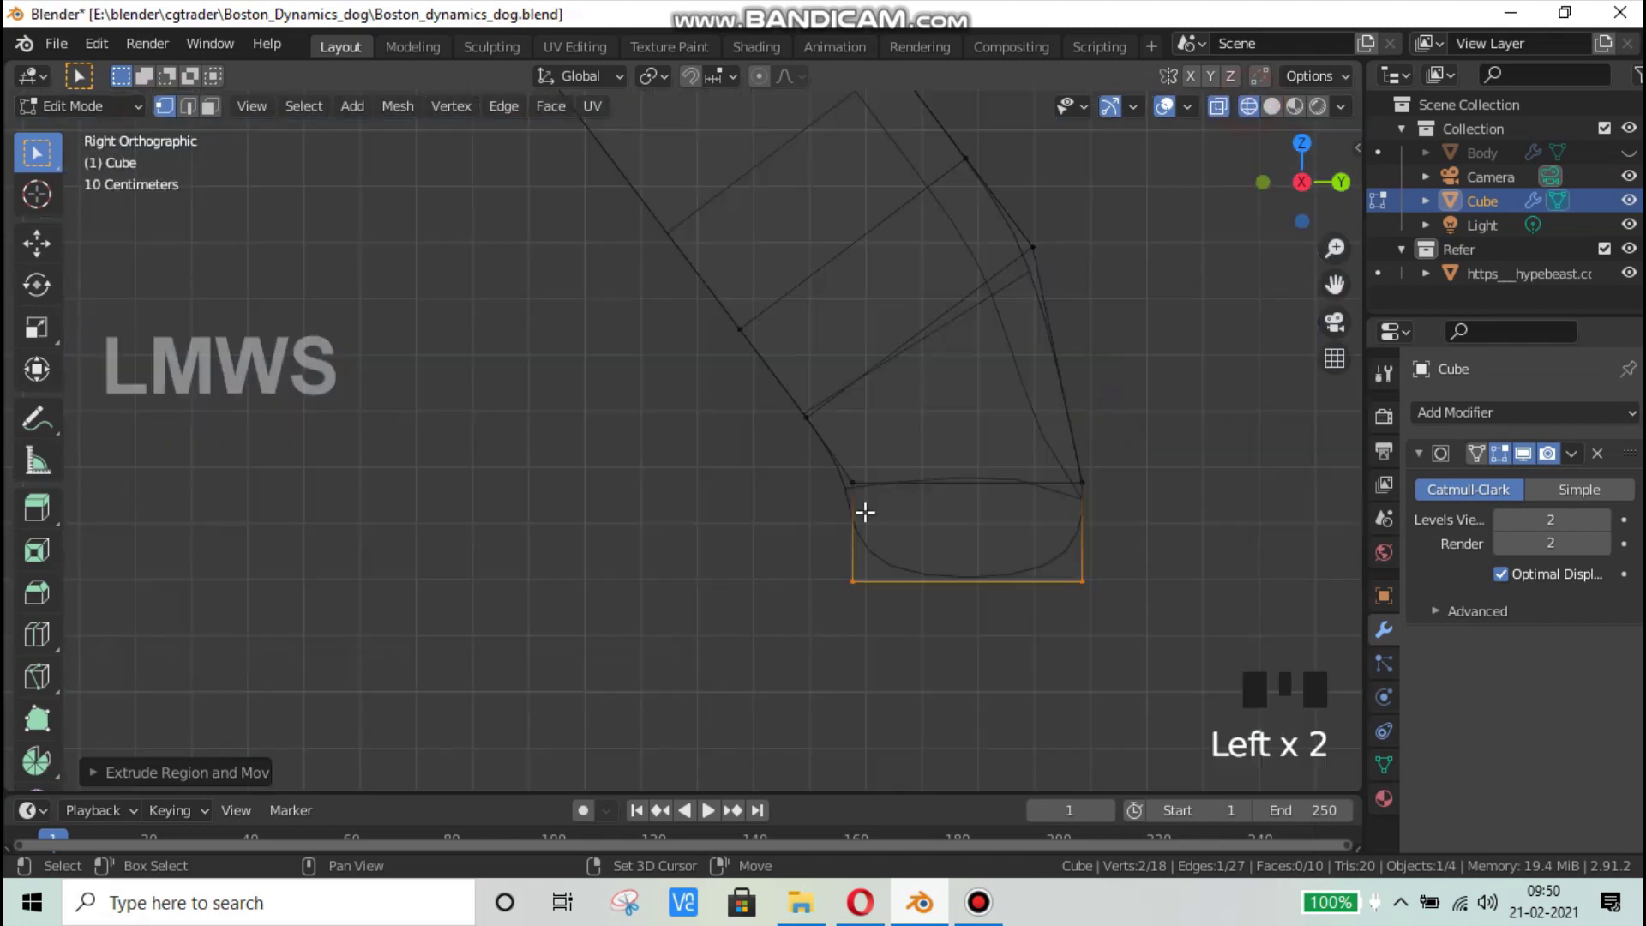
left_click(880, 618)
left_click(1221, 107)
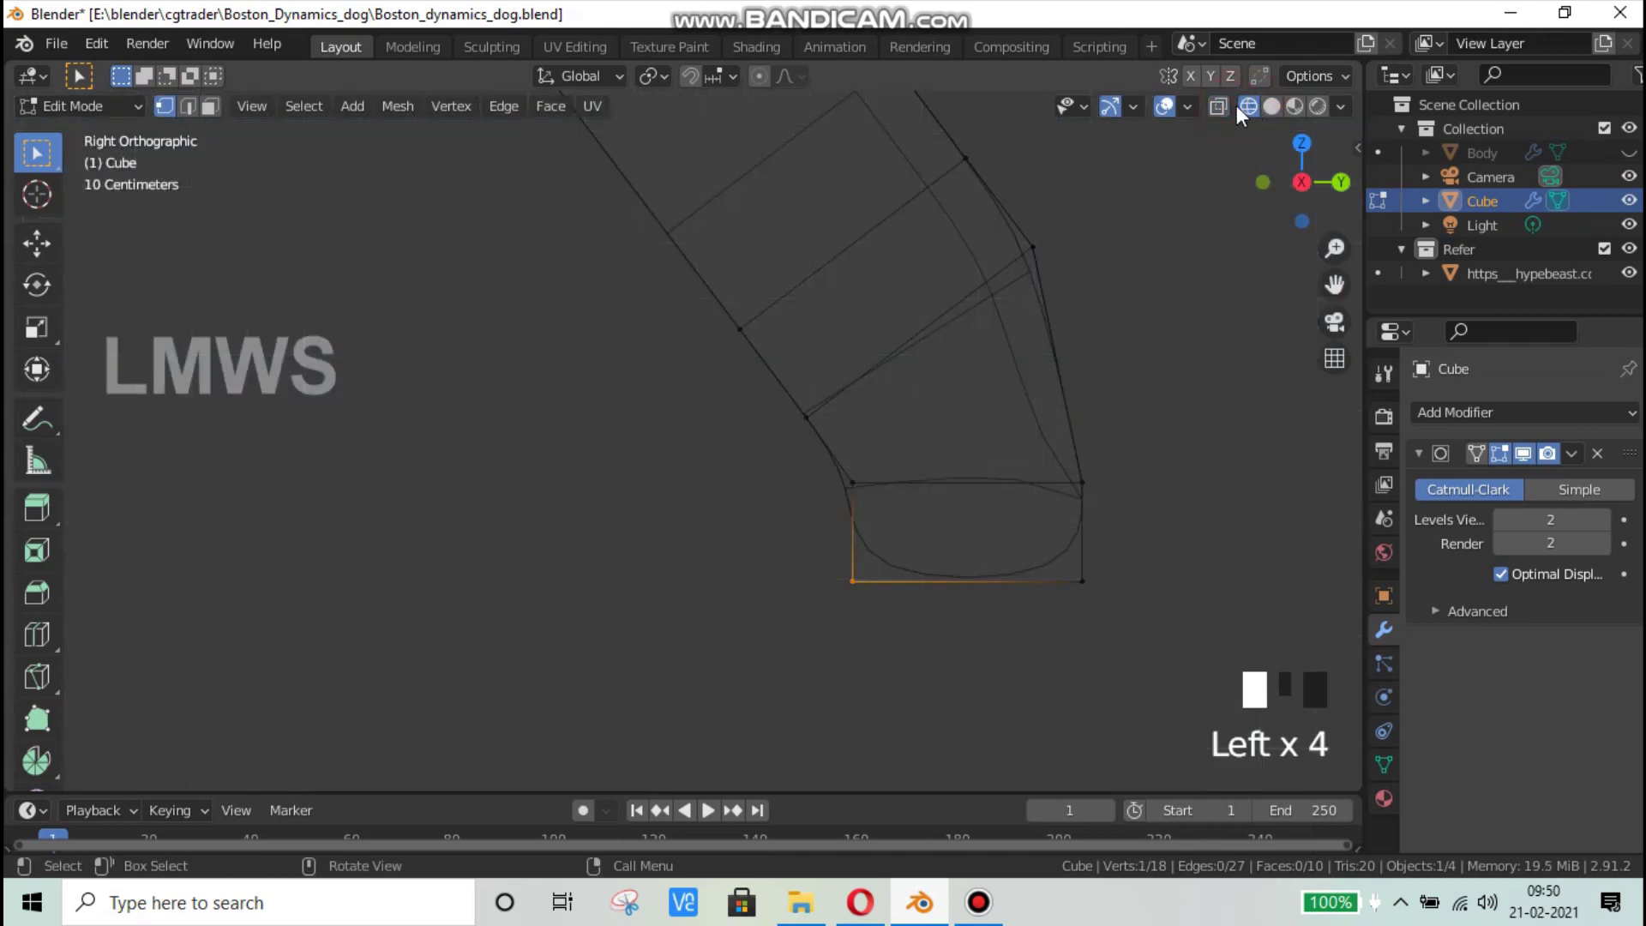
left_click(1269, 101)
double_click(1271, 105)
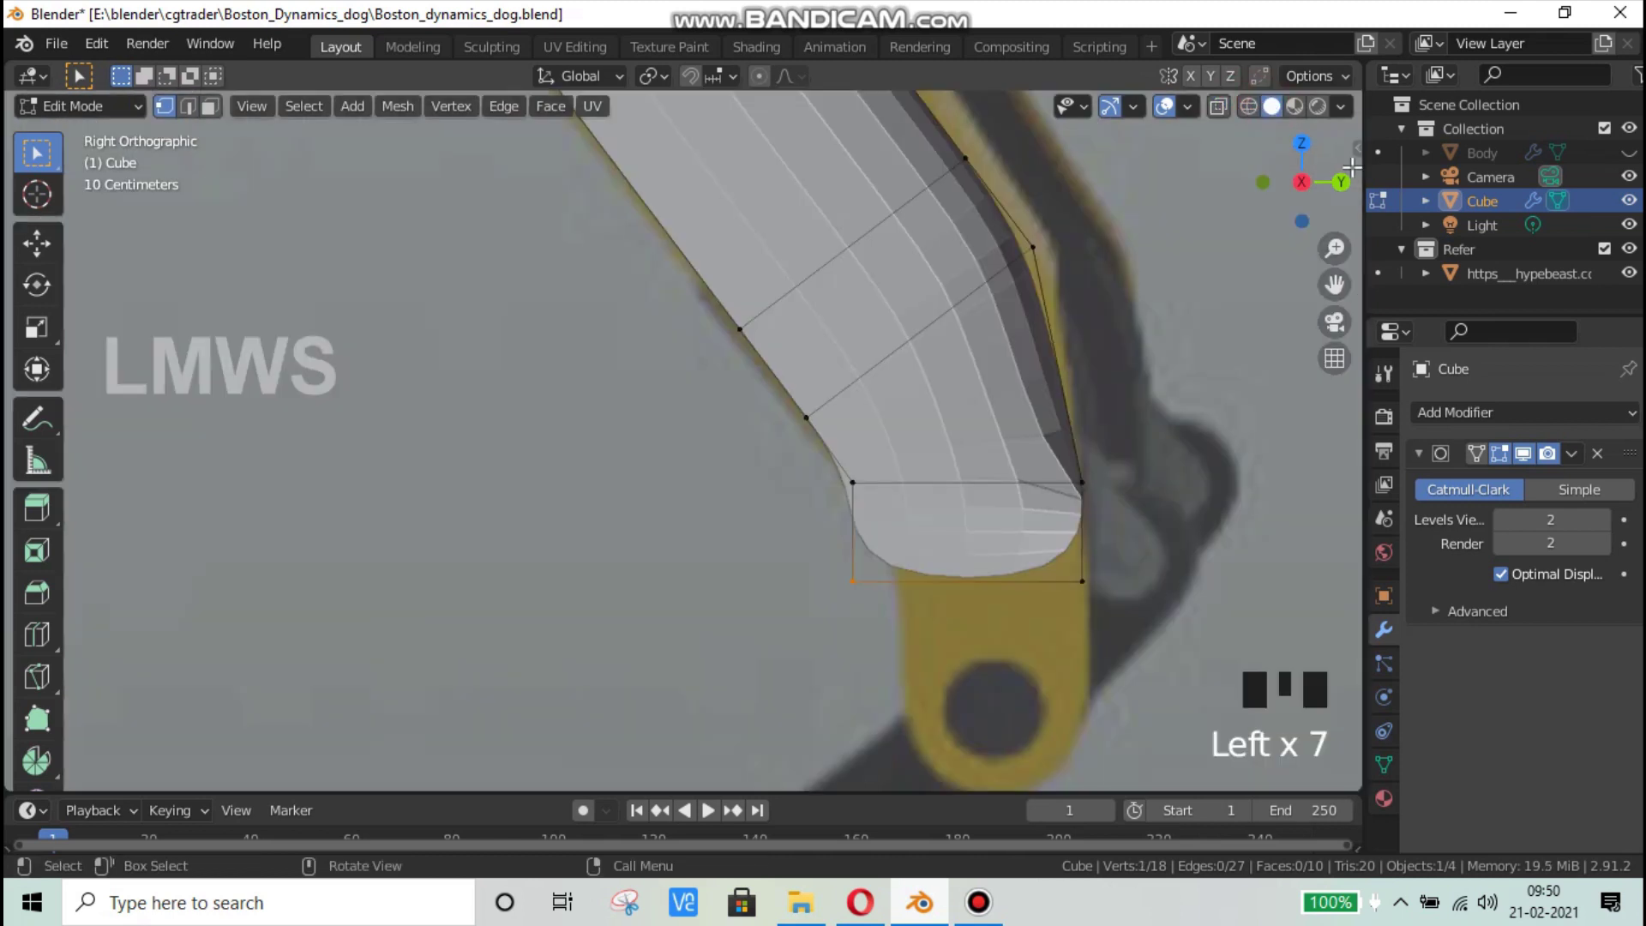
left_click(1216, 108)
left_click(779, 530)
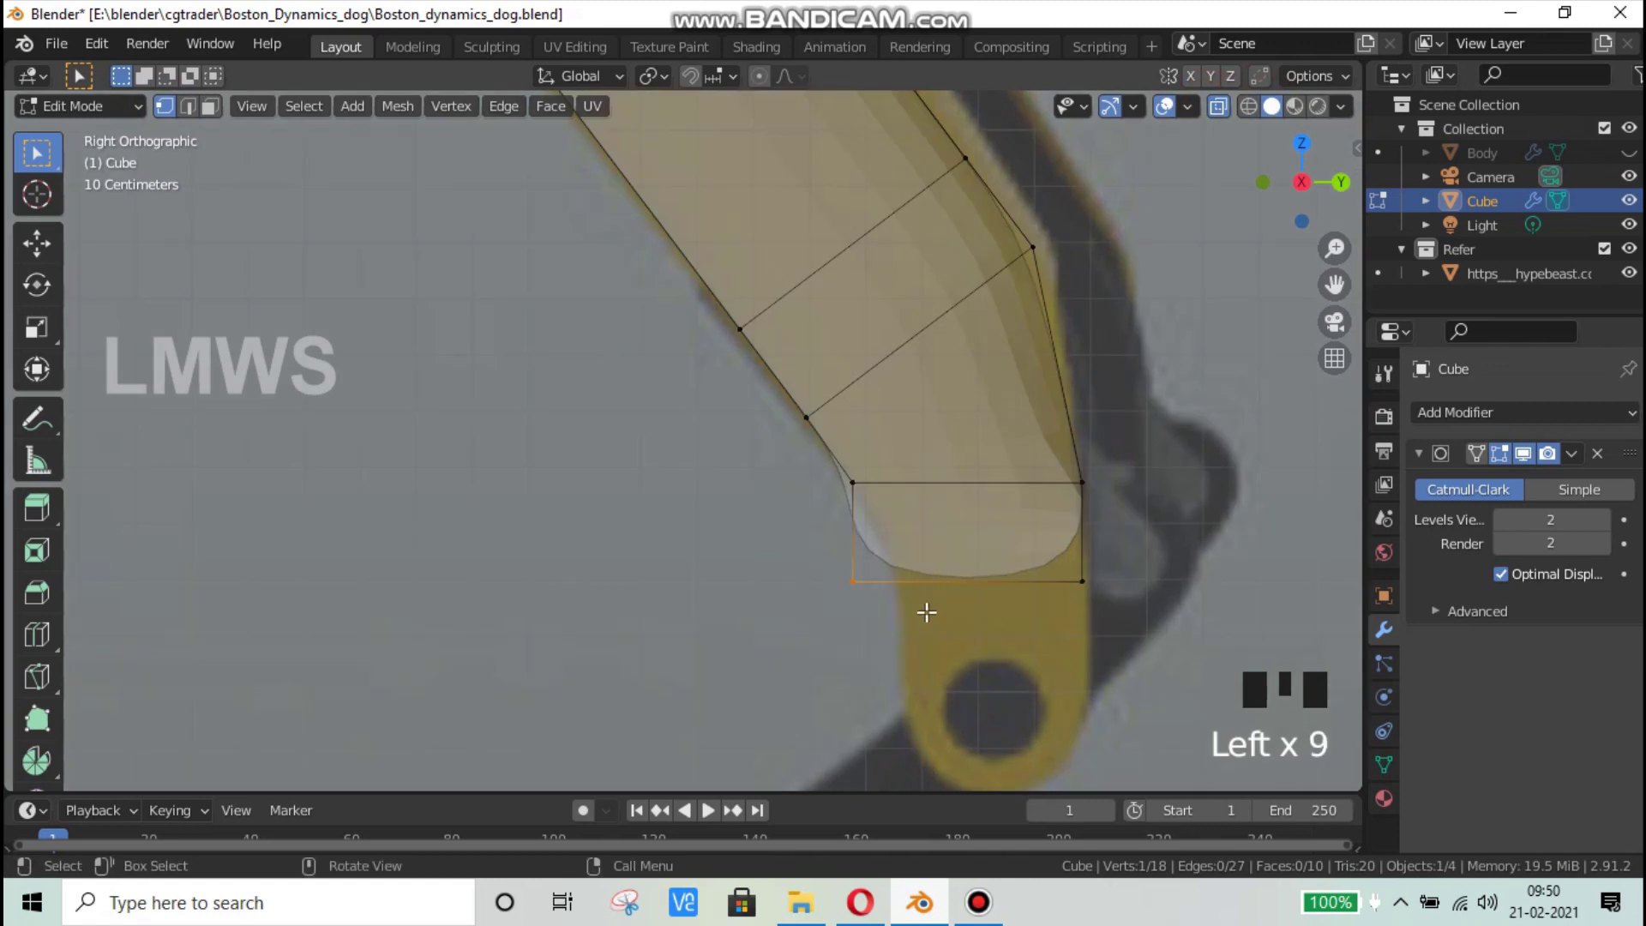
key("g")
key("y")
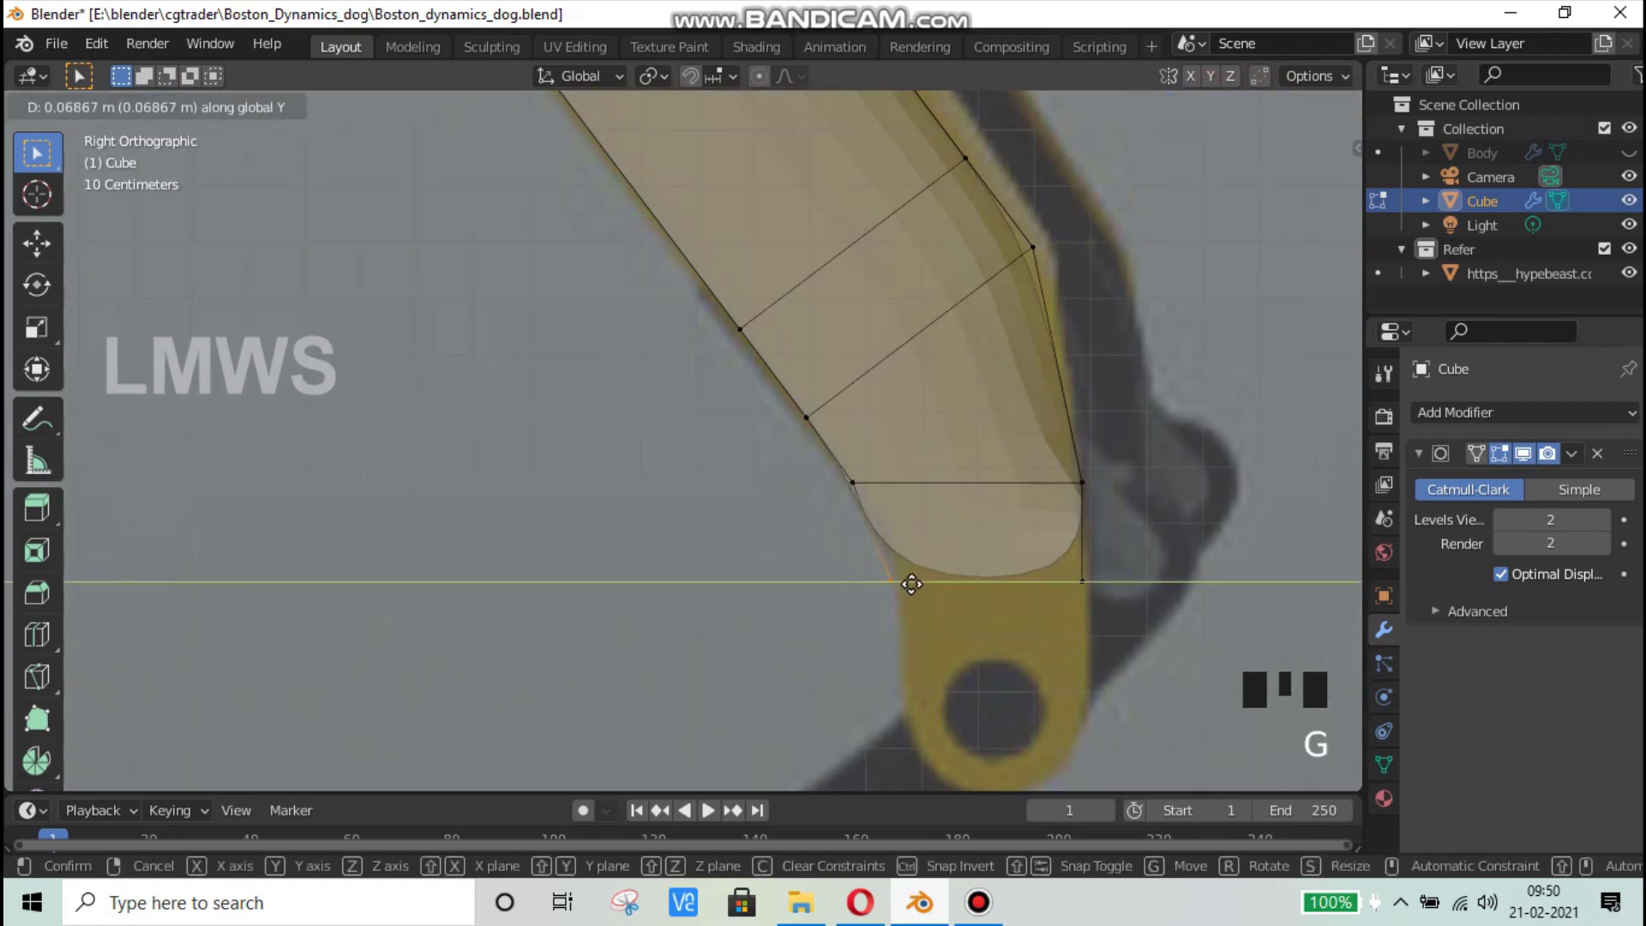
left_click(924, 579)
Step: Add a horizontal loop cut to the extruded section, slid close to its bottom edge
key("ctrl+r")
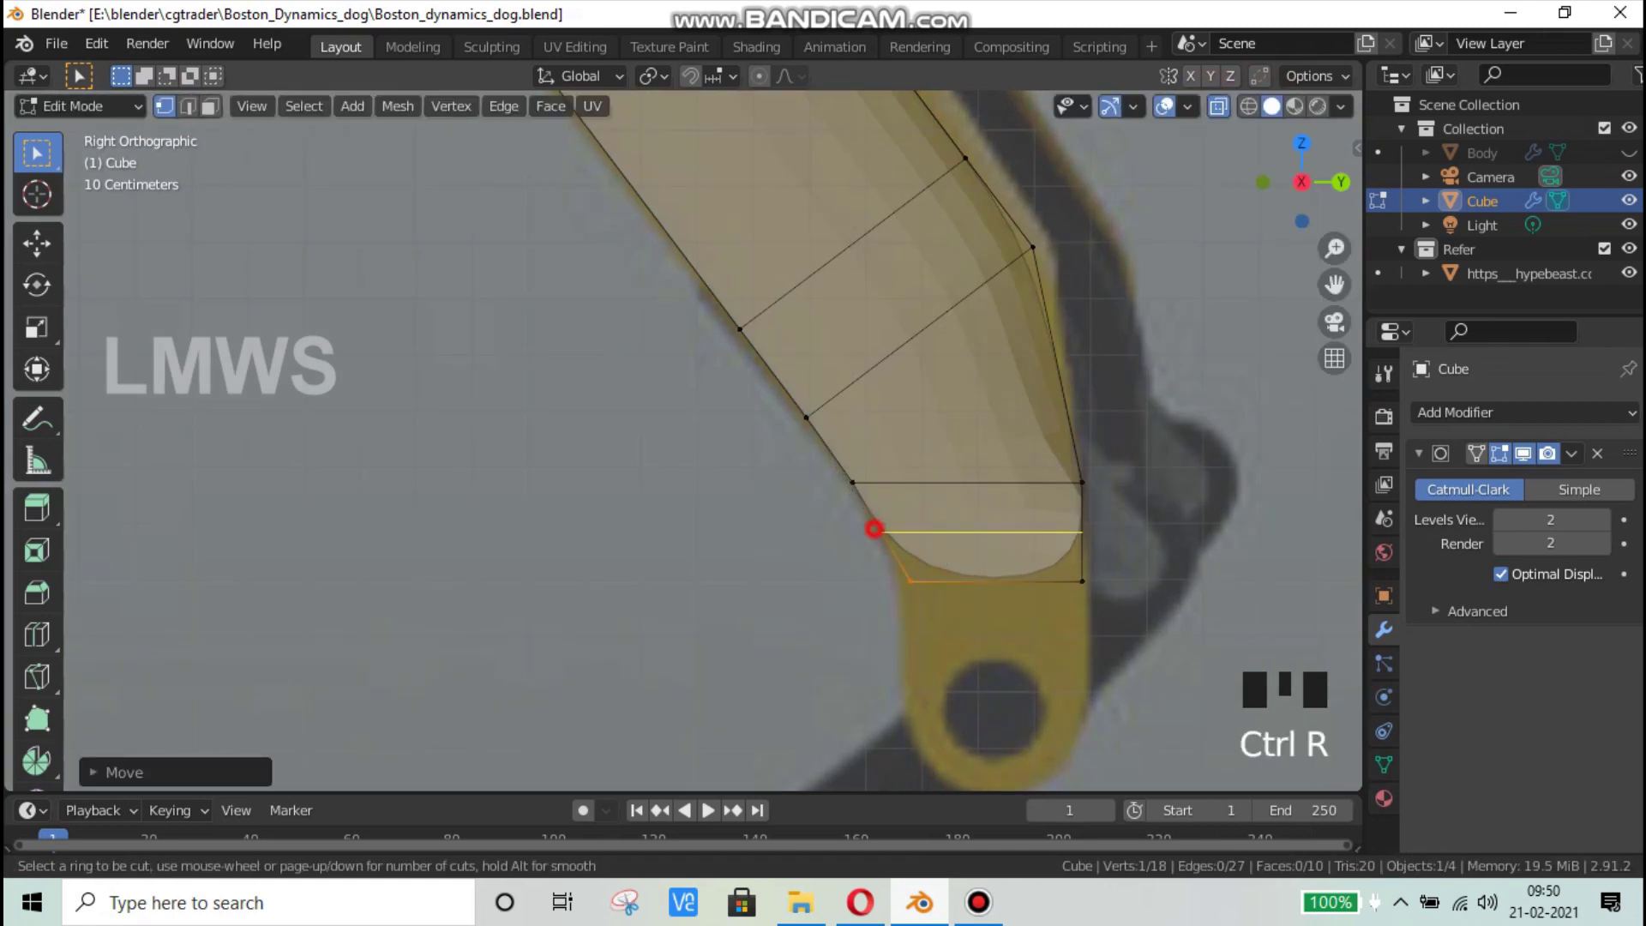
left_click(875, 533)
left_click(873, 578)
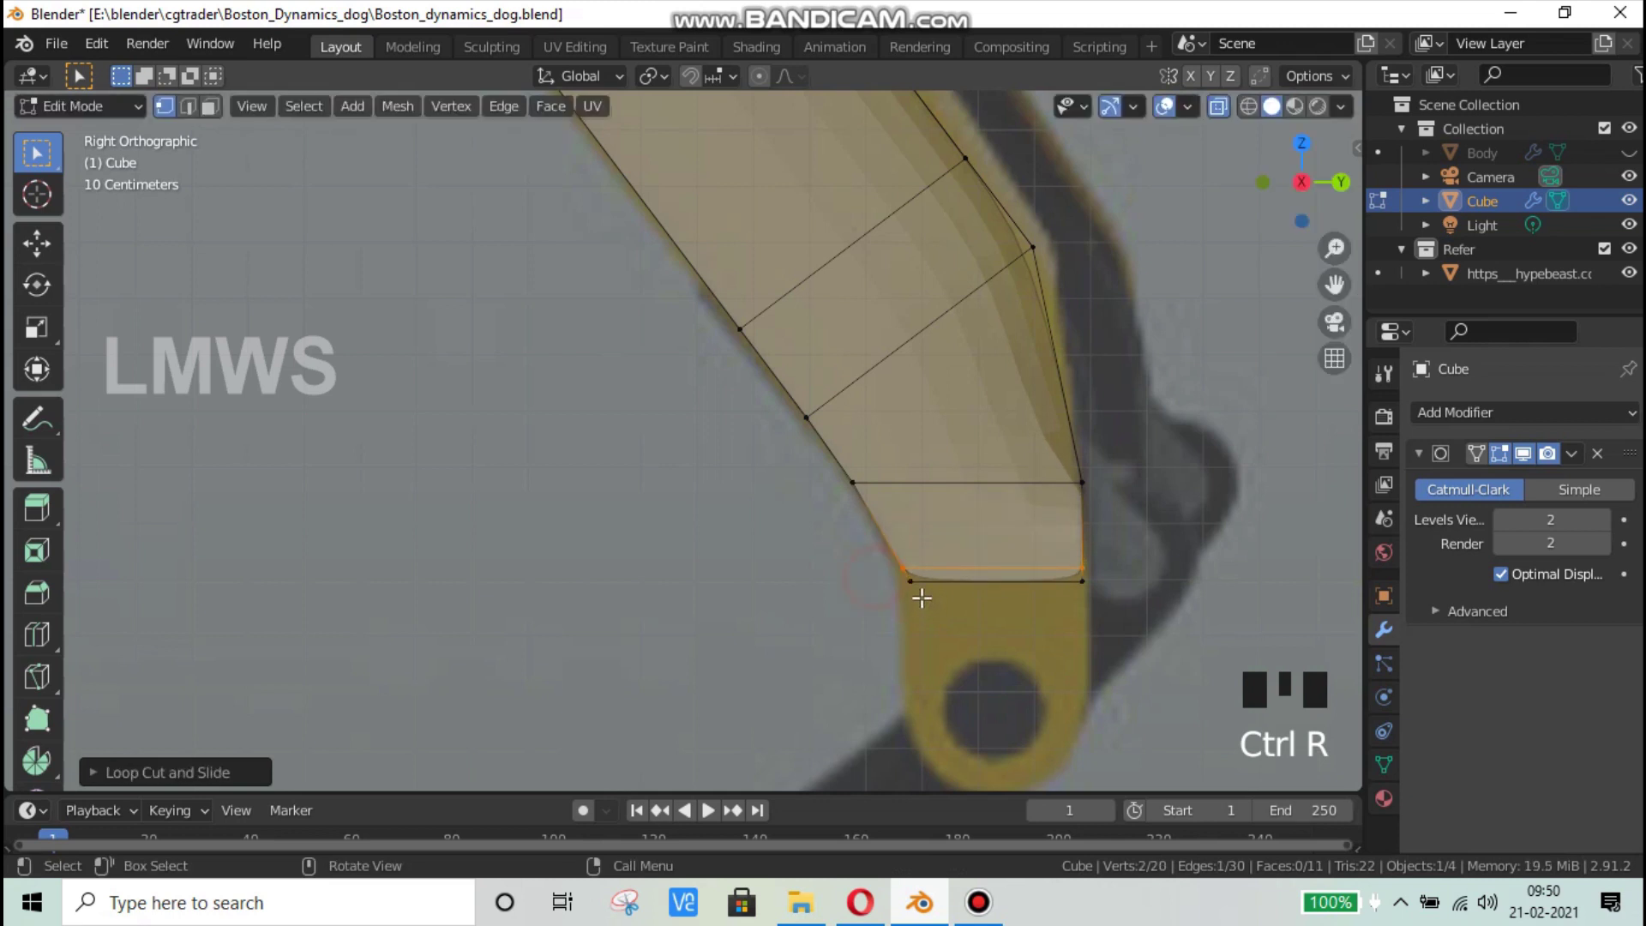
Step: Extrude the shell's bottom edge straight down in two segments to cover the knee joint in the reference
key("alt+a")
left_click(904, 569)
left_click(1083, 570, "shift")
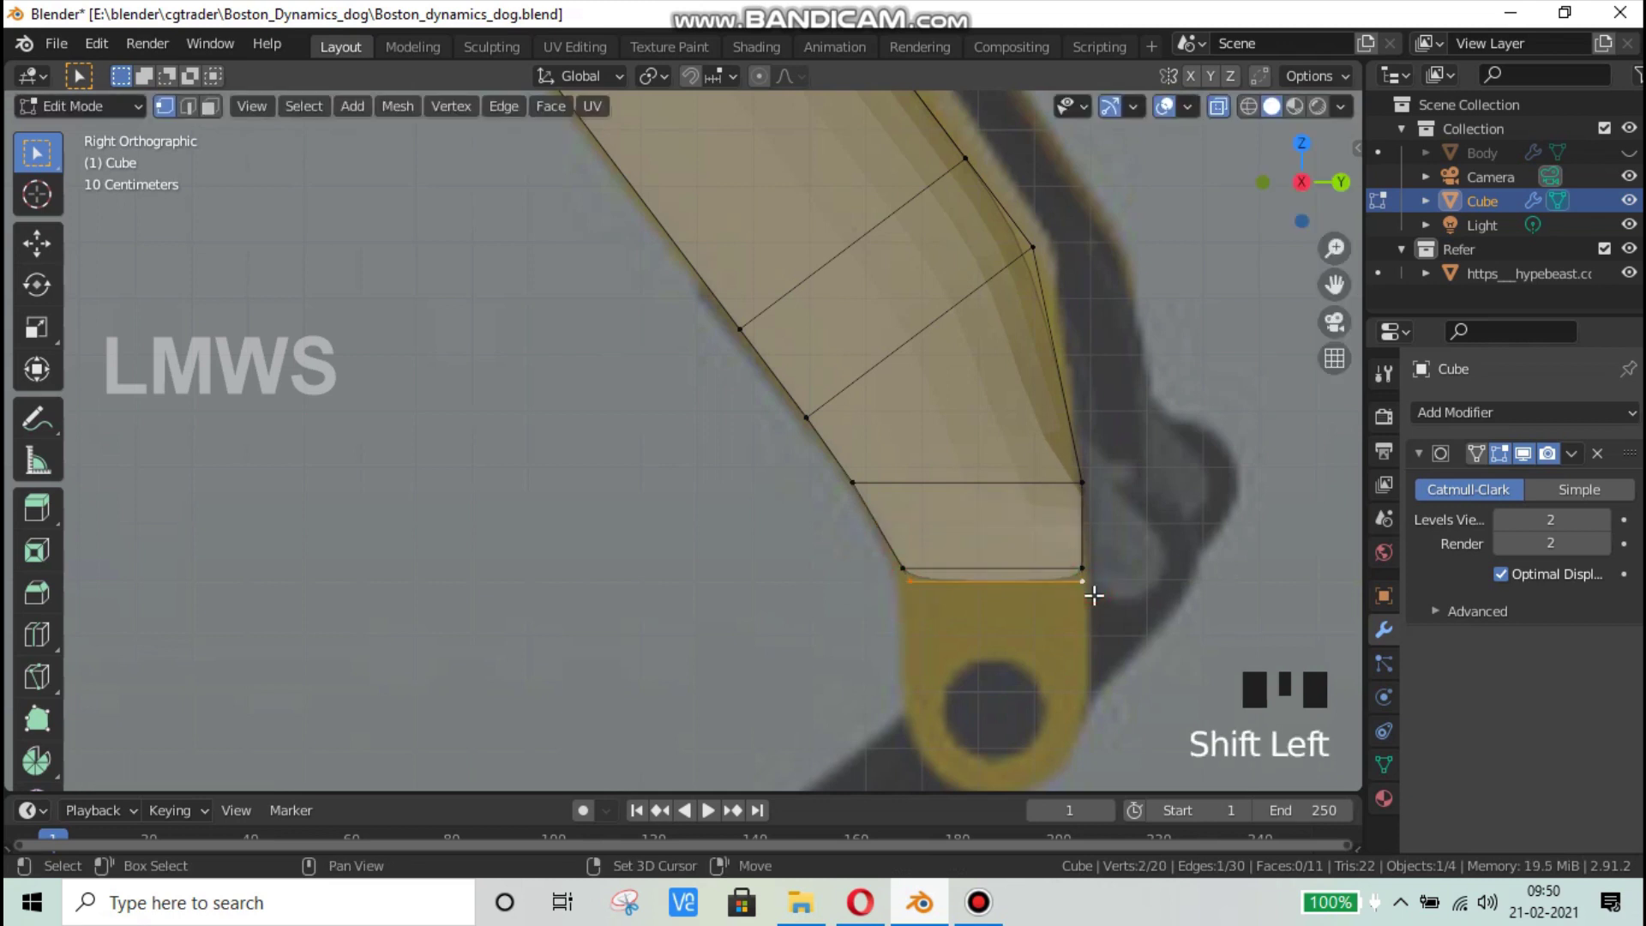
scroll(1081, 602, "down", 2)
key("e")
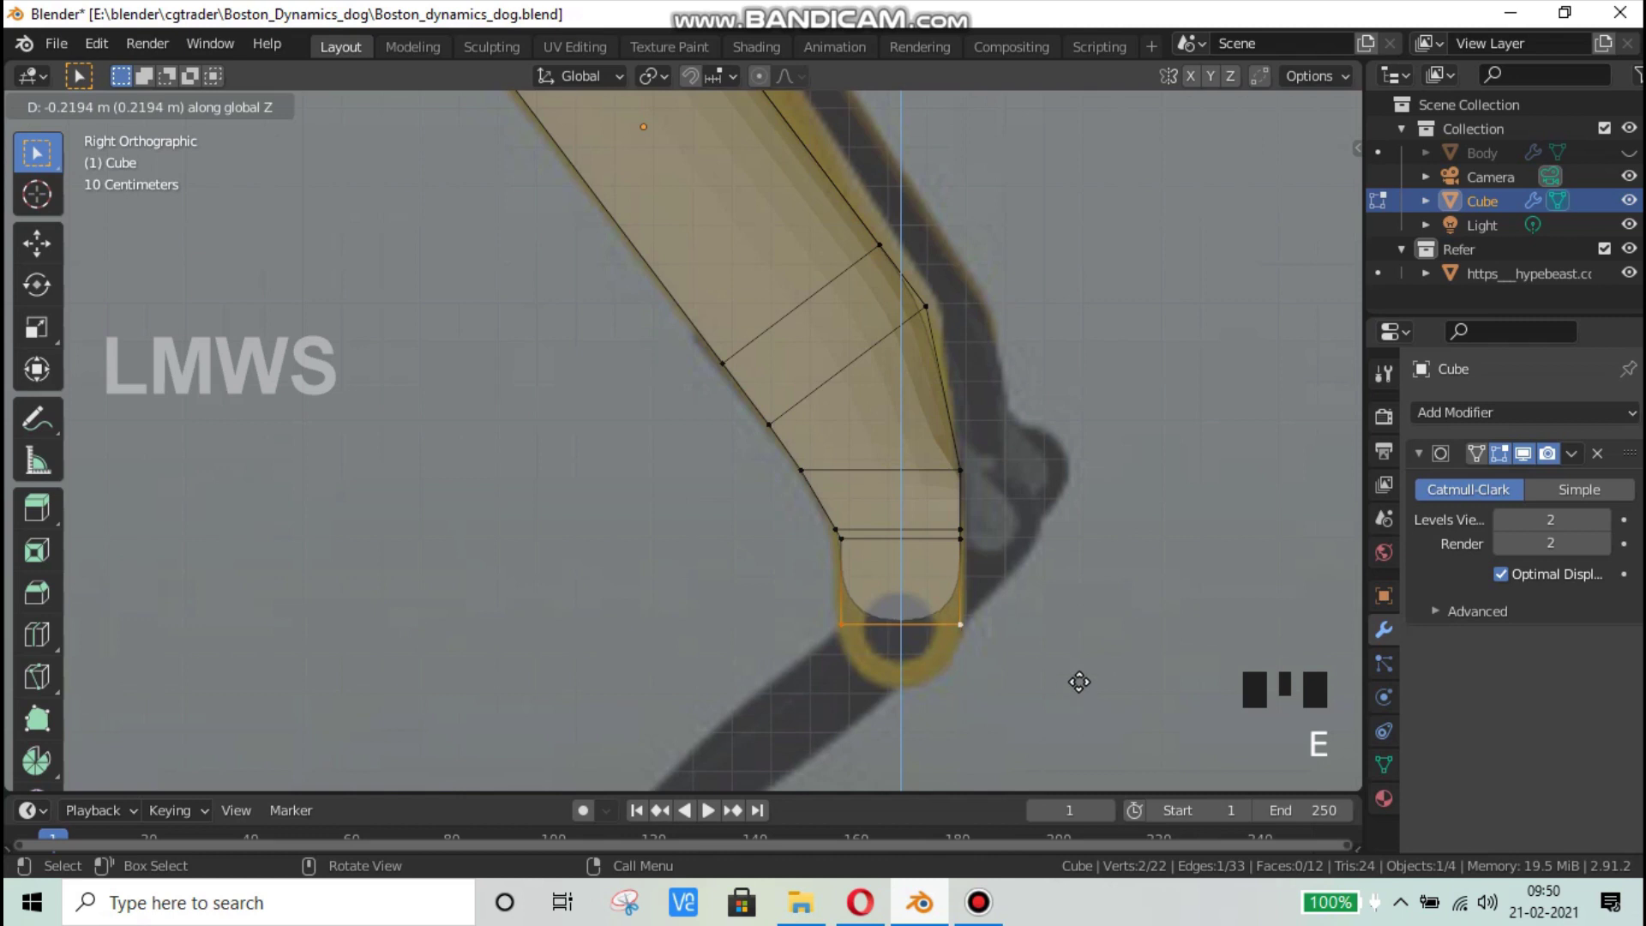
left_click(1078, 682)
key("e")
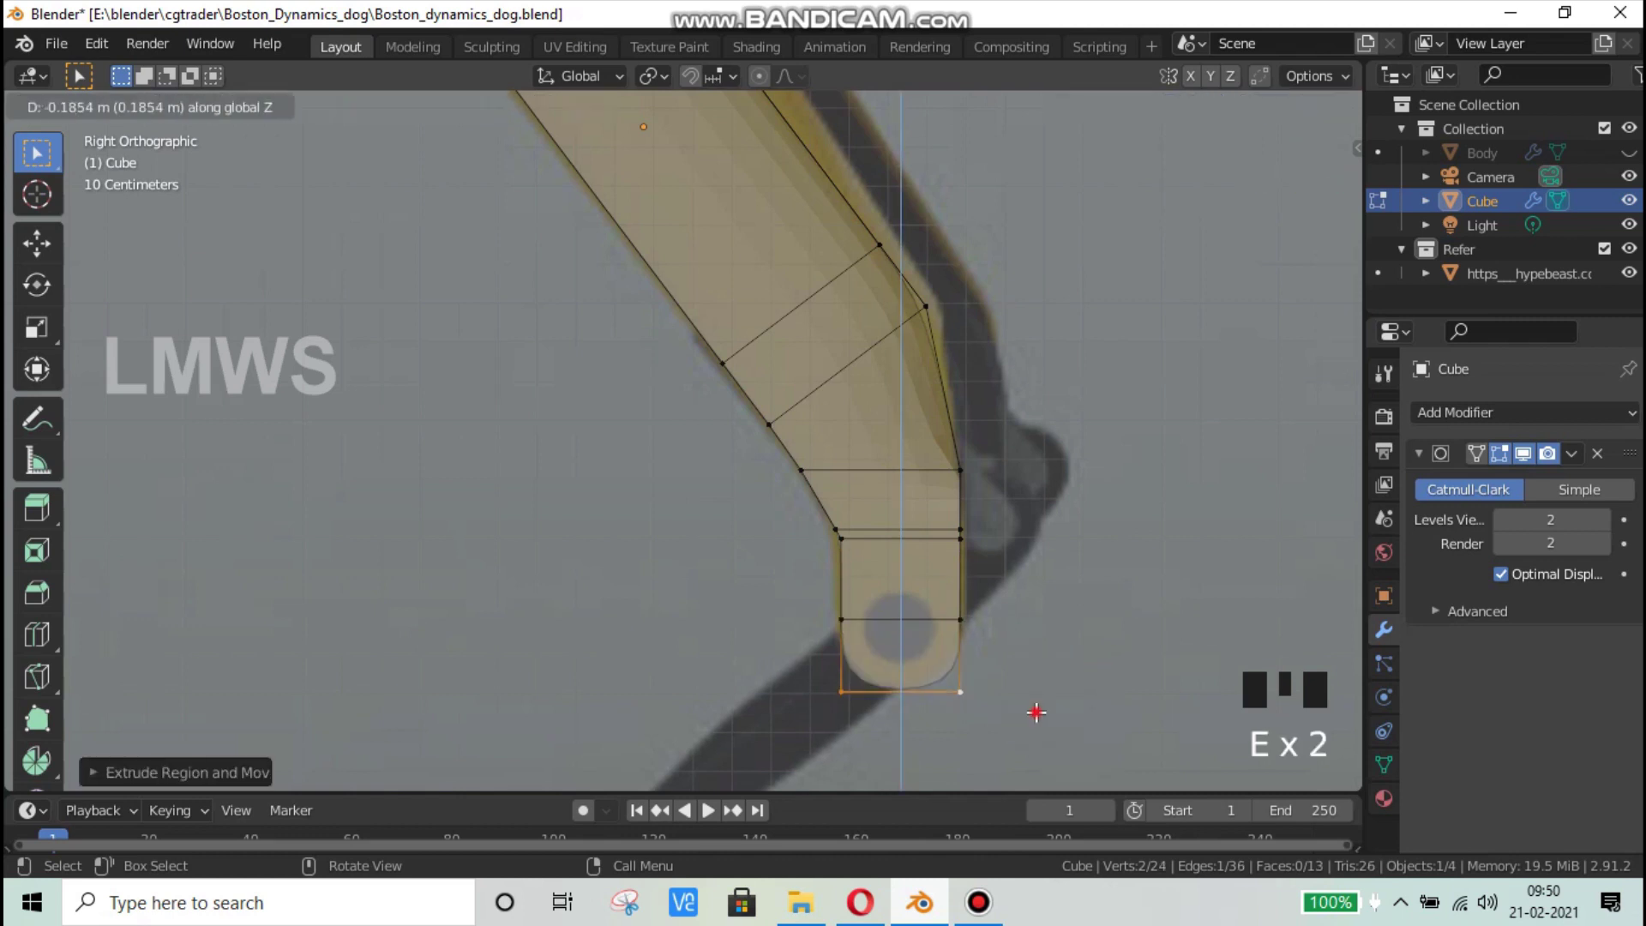
left_click(969, 683)
scroll(998, 680, "up", 2)
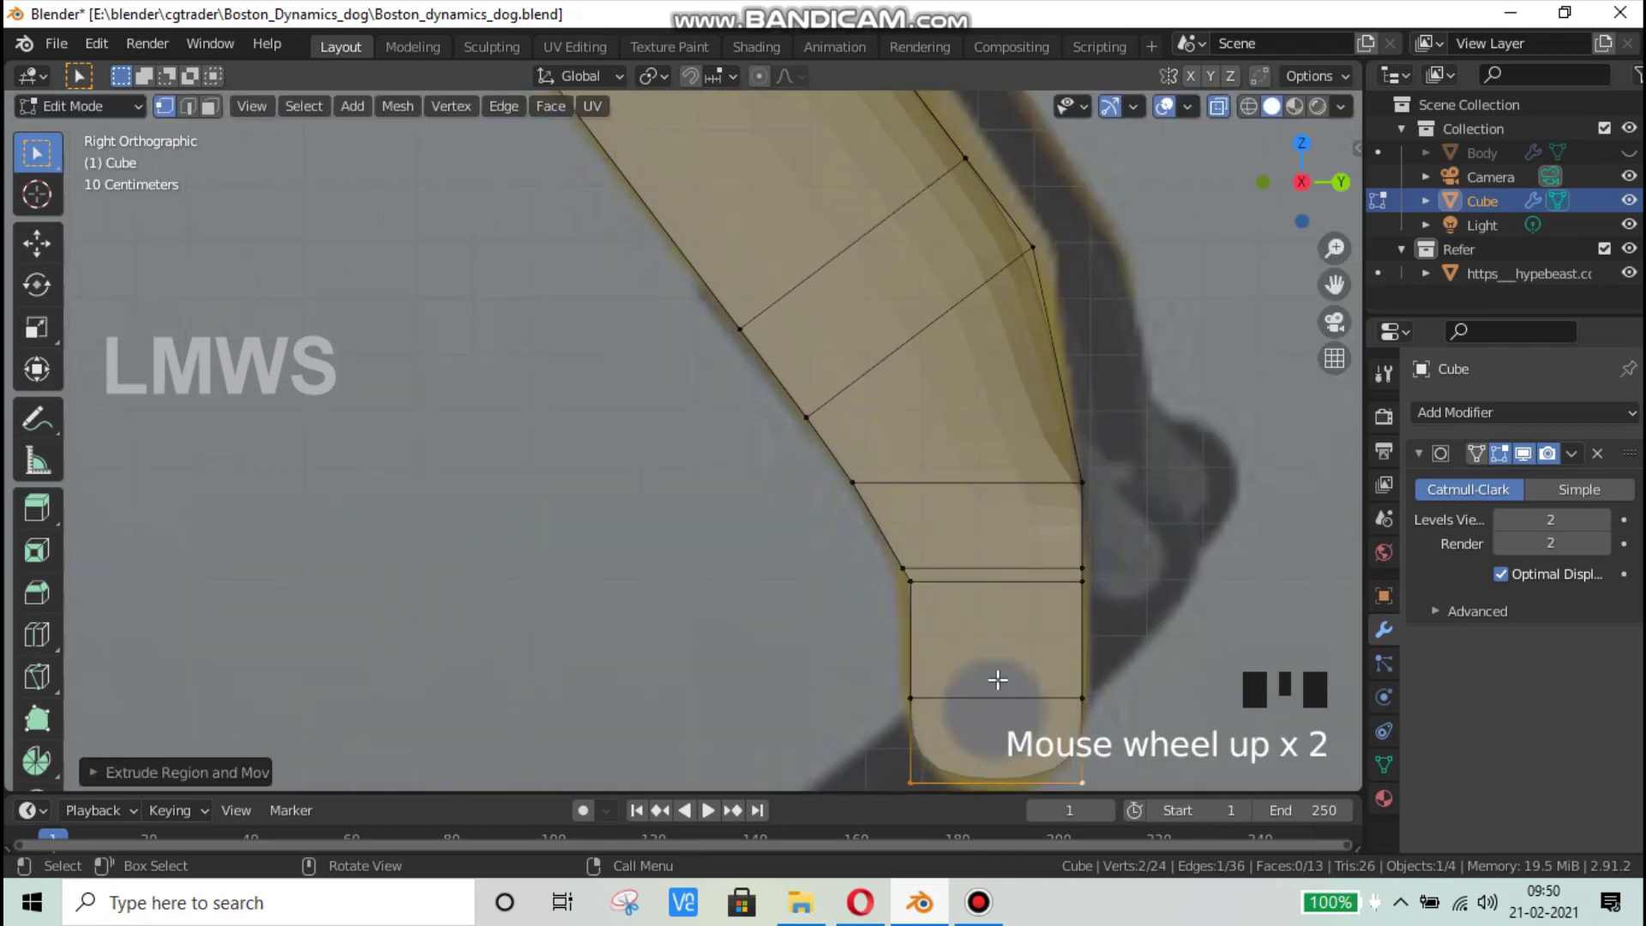
Step: Try to lower and bevel the bottom edge of the knee tab
scroll(1053, 708, "down", 1)
key("g")
left_click(1055, 716)
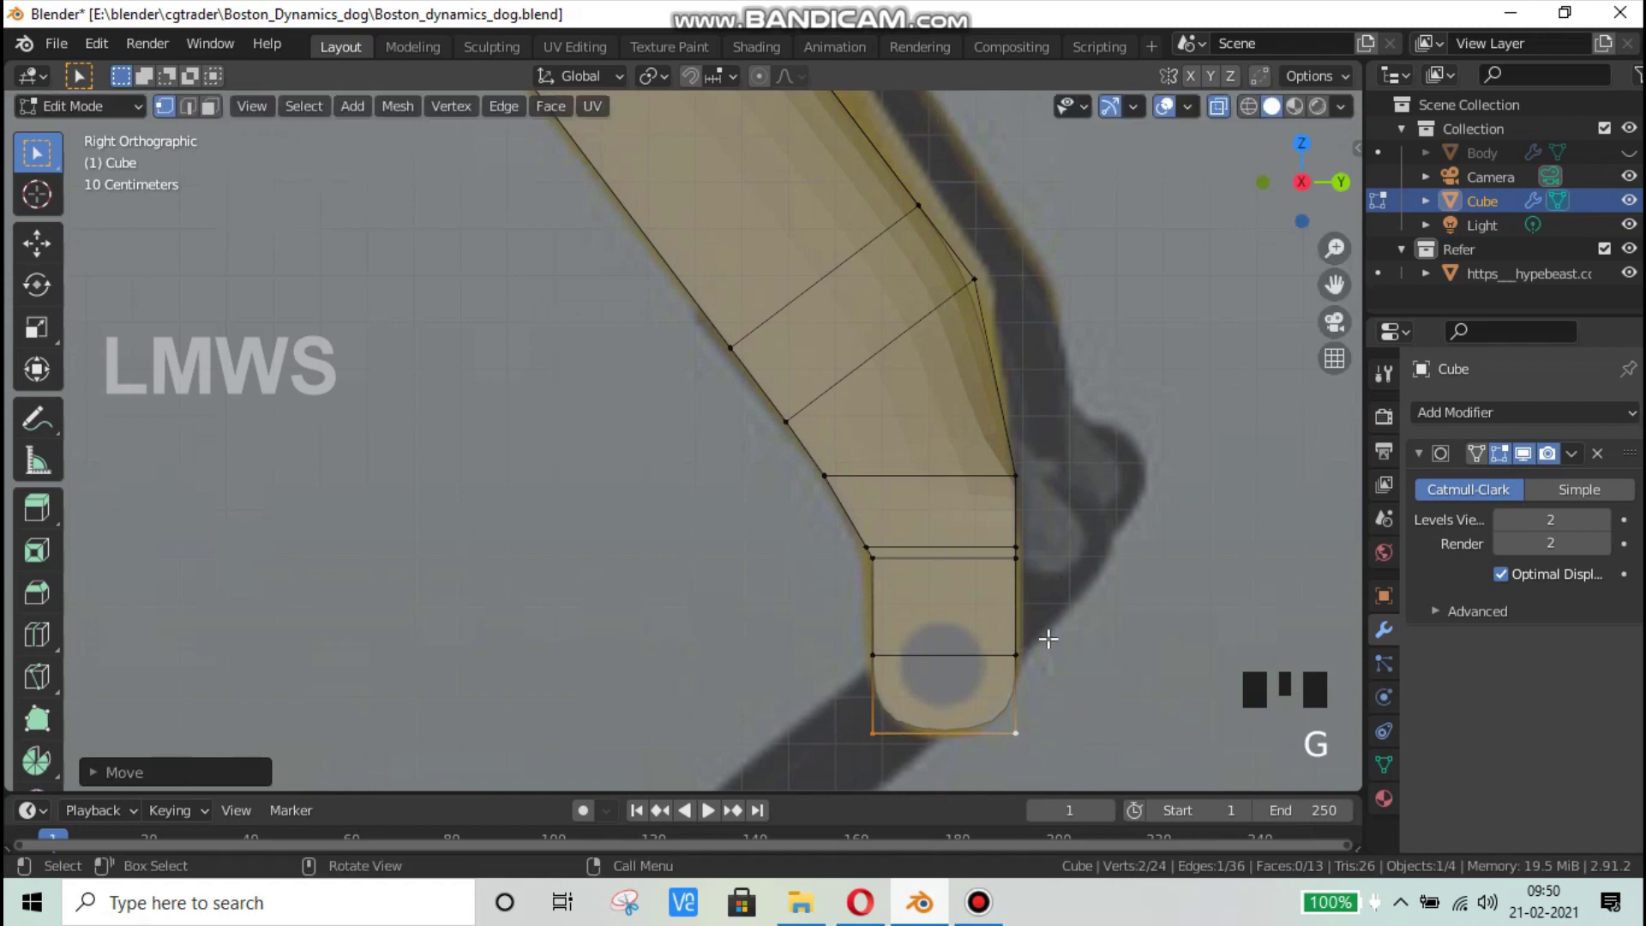
middle_click_drag(1048, 638, 1128, 654, "shift")
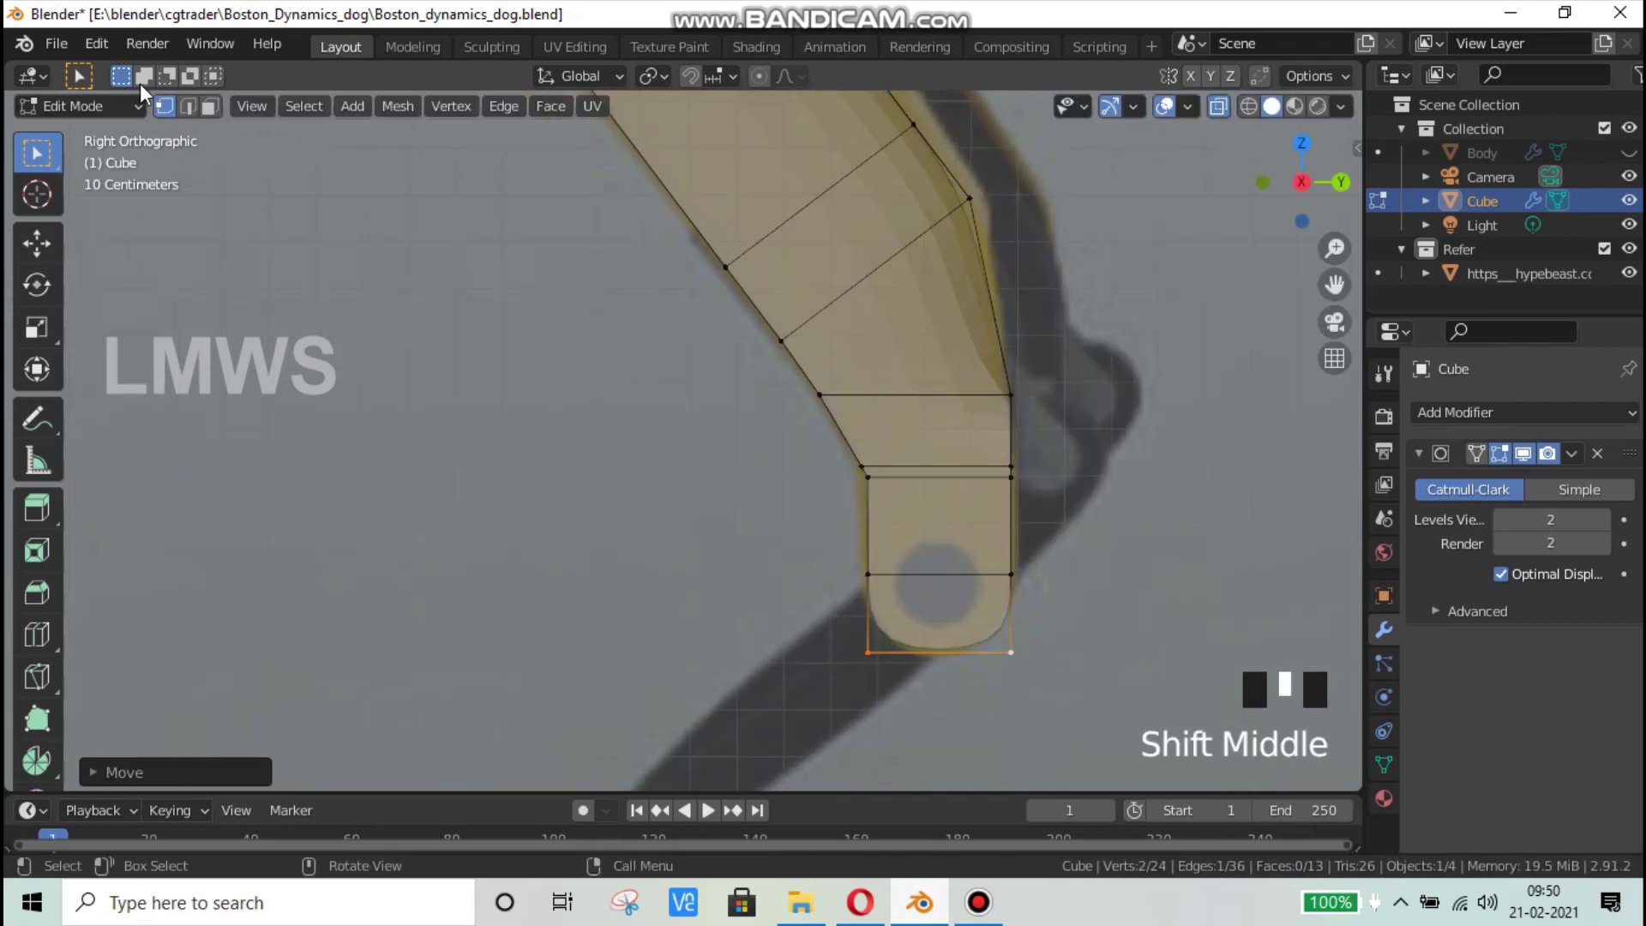
key("ctrl+b")
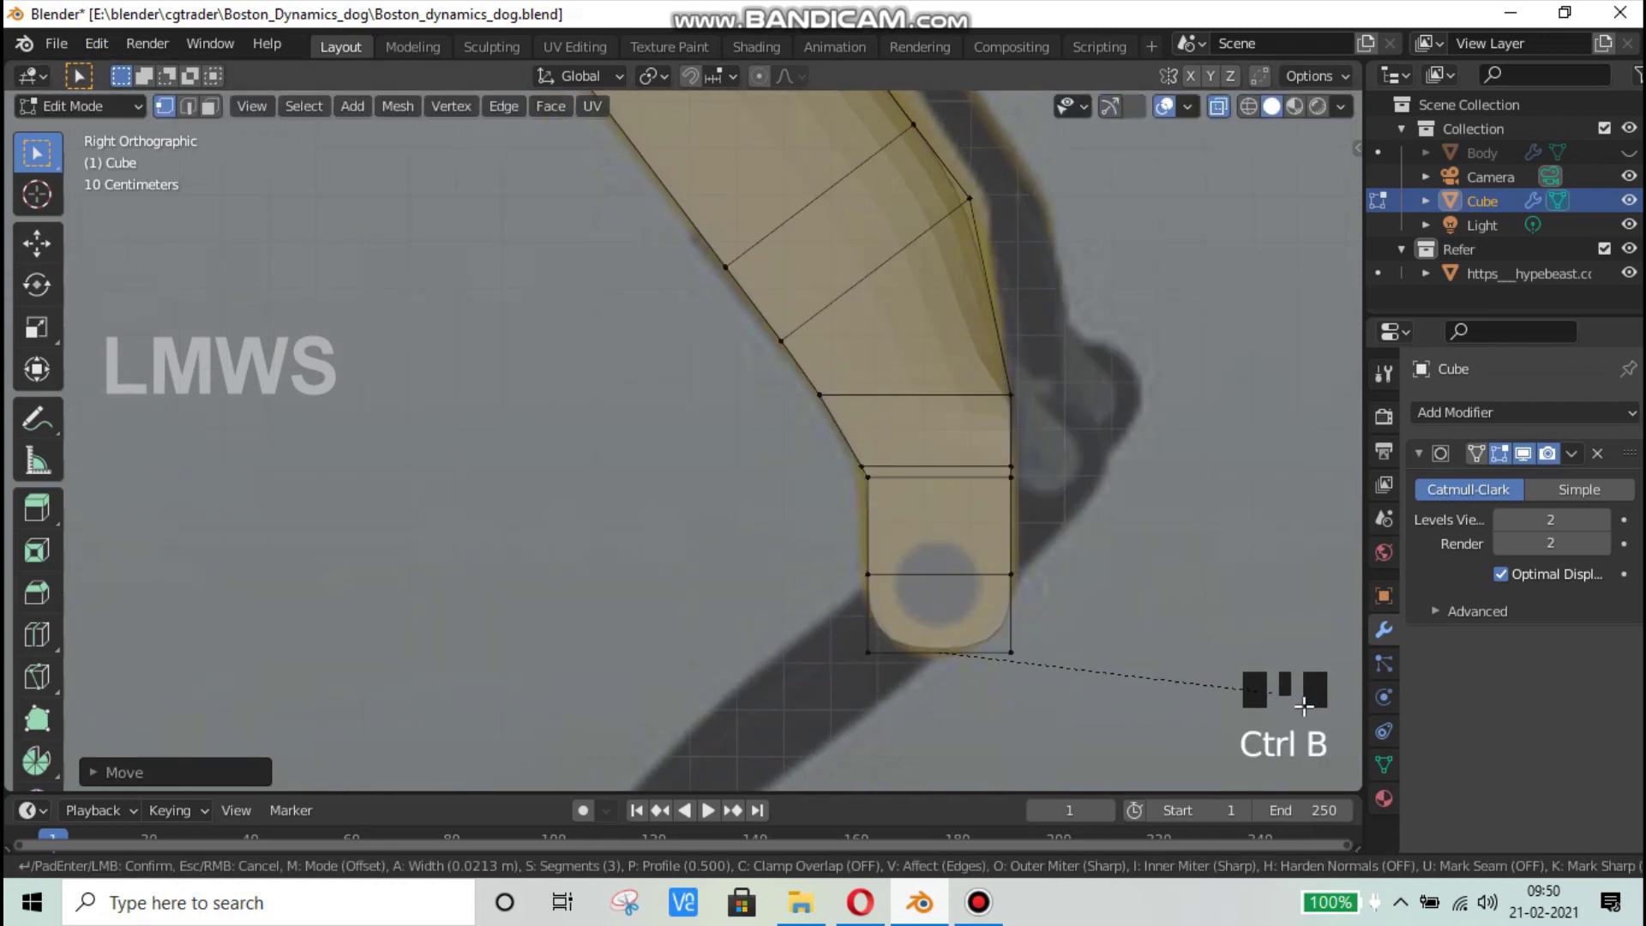
left_click(1167, 644)
key("ctrl+z")
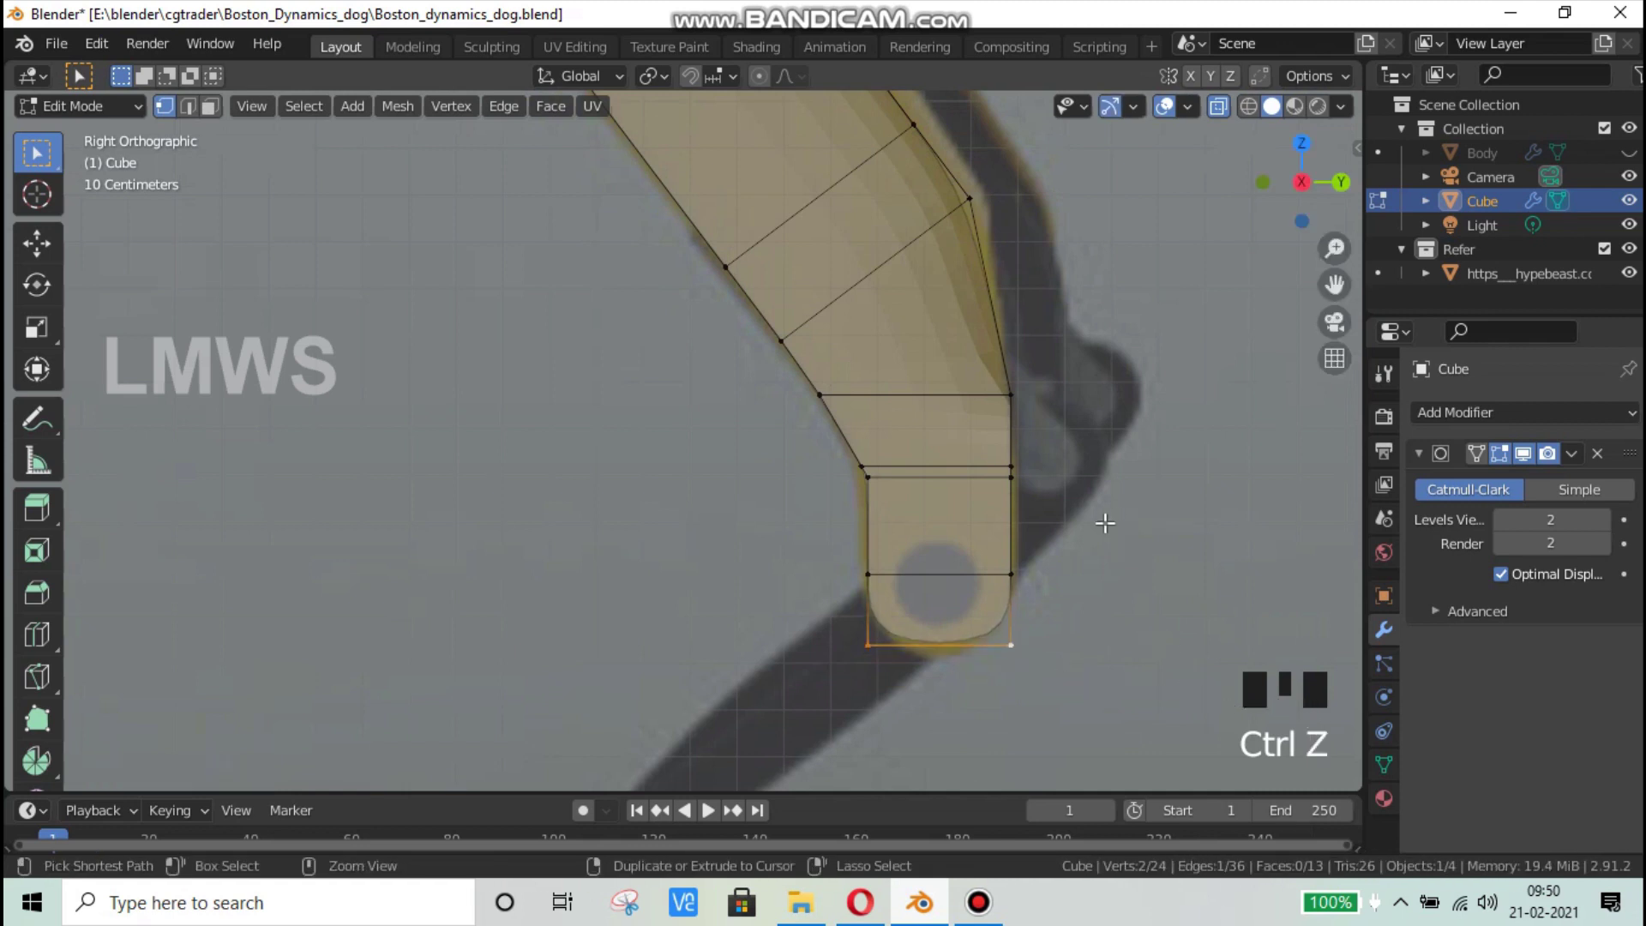
Step: Deselect the mesh, return to Object Mode and save the Blender file with the knee tab added
scroll(938, 614, "down", 2)
middle_click_drag(937, 614, 1089, 556)
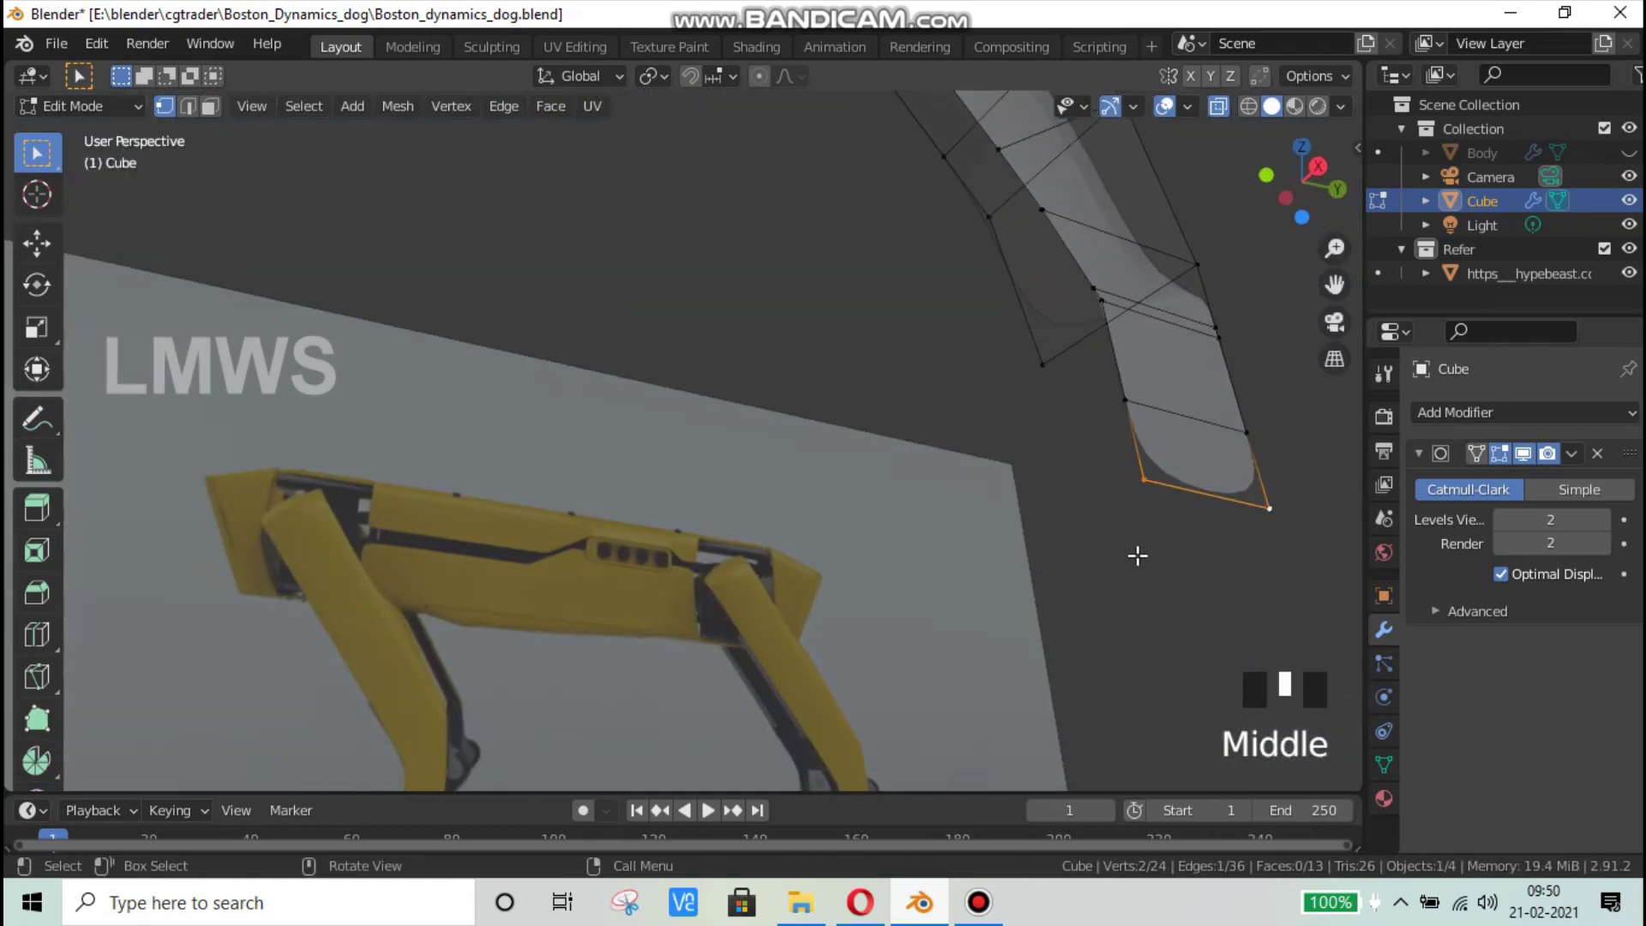
key("alt+a")
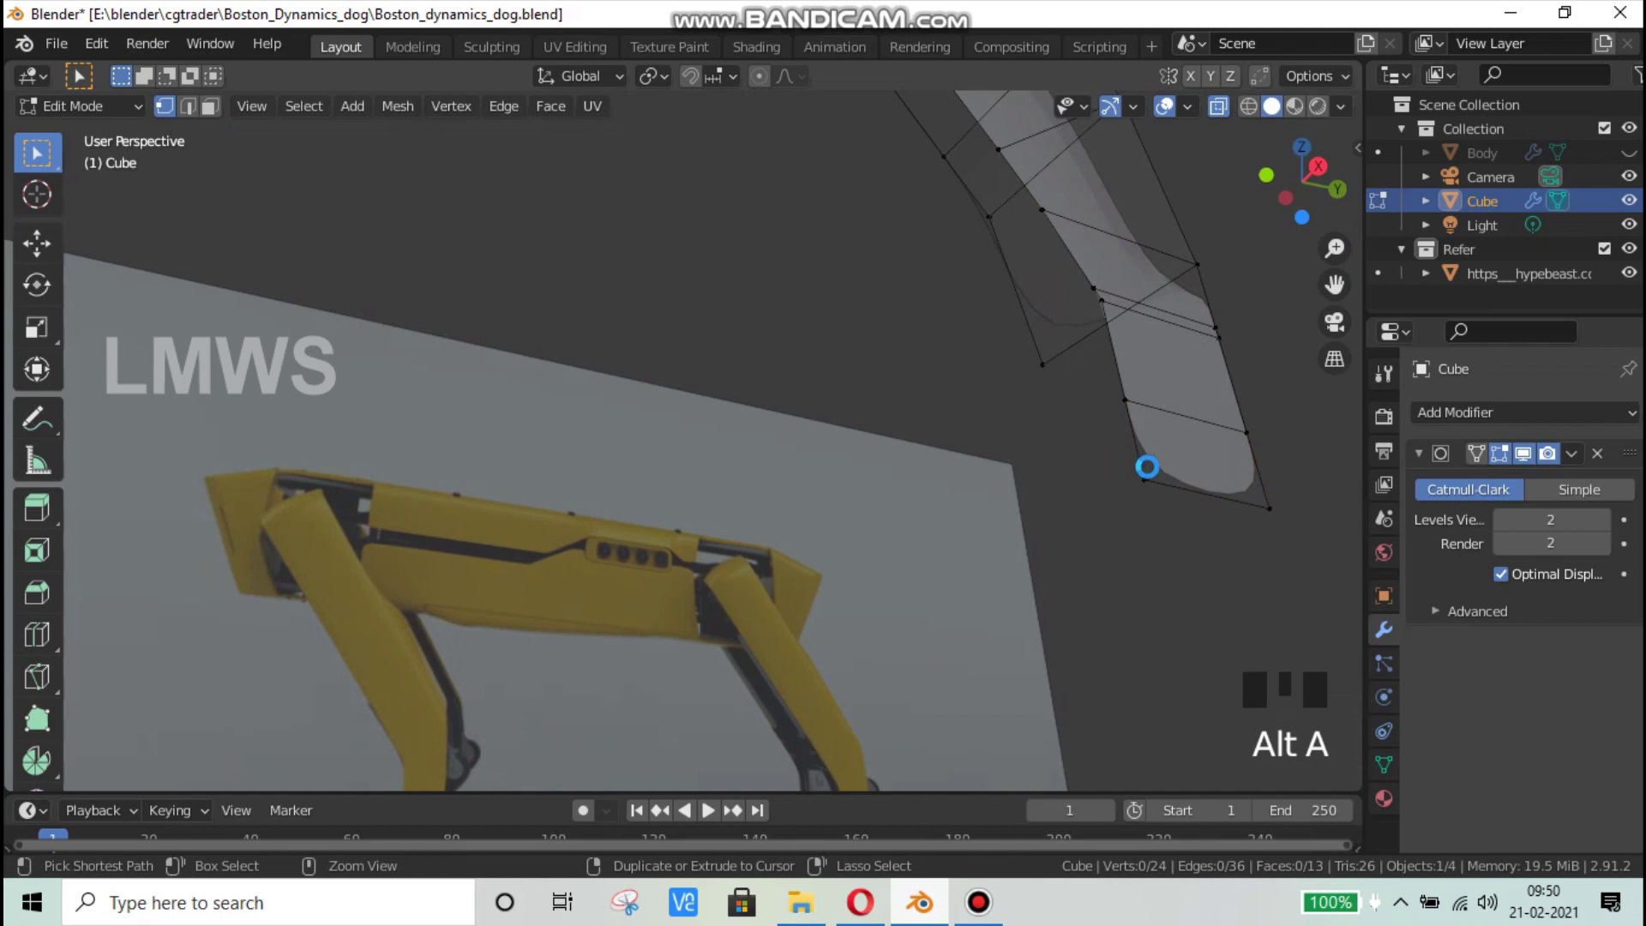
key("Tab")
key("ctrl+s")
Step: Inspect the leg shell and its knee tab from several sides and save the Blender file again
scroll(1276, 291, "down", 3)
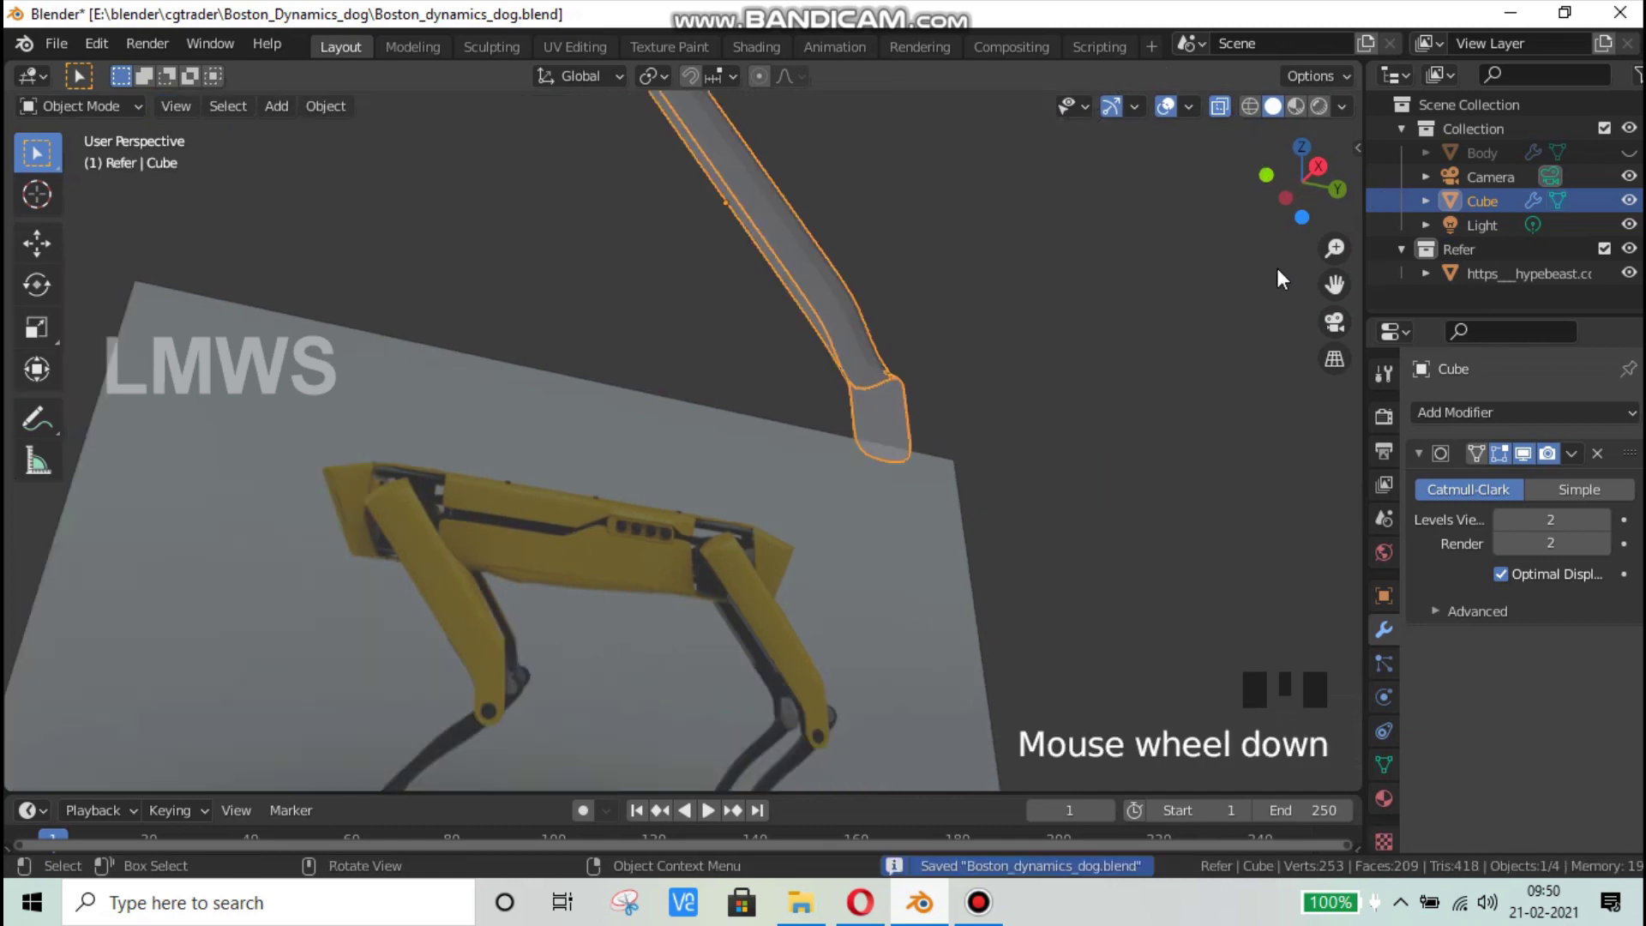
left_click_drag(1286, 182, 1289, 185)
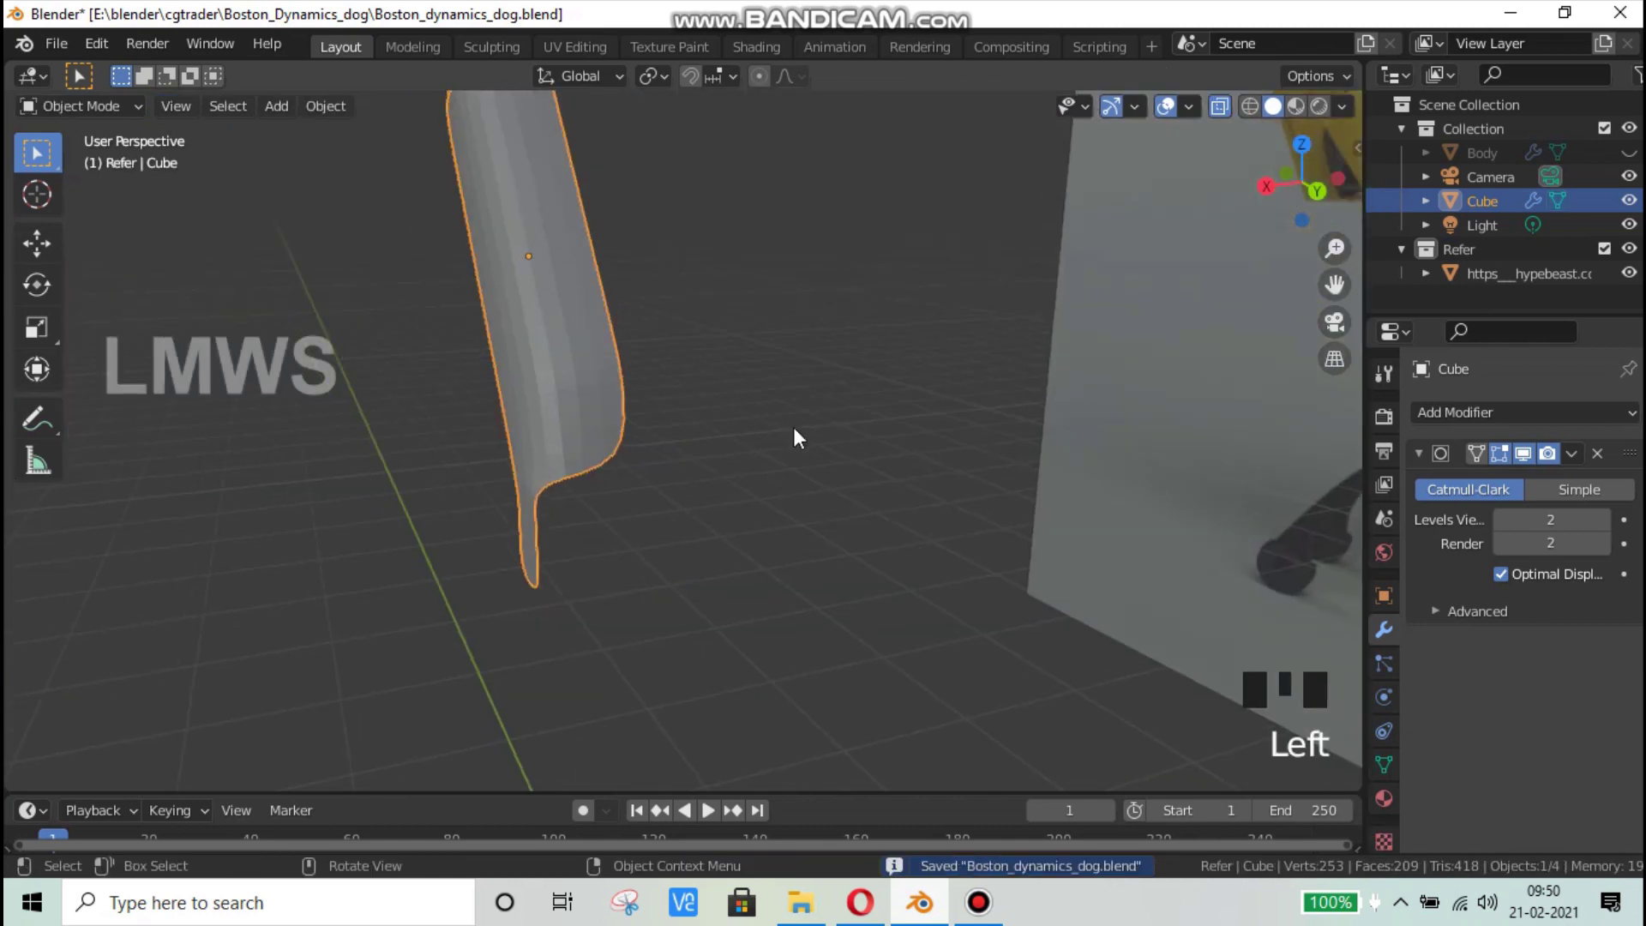
scroll(424, 491, "up", 2)
middle_click_drag(424, 492, 1165, 511)
scroll(631, 424, "up", 2)
scroll(624, 435, "down", 2)
key("ctrl+s")
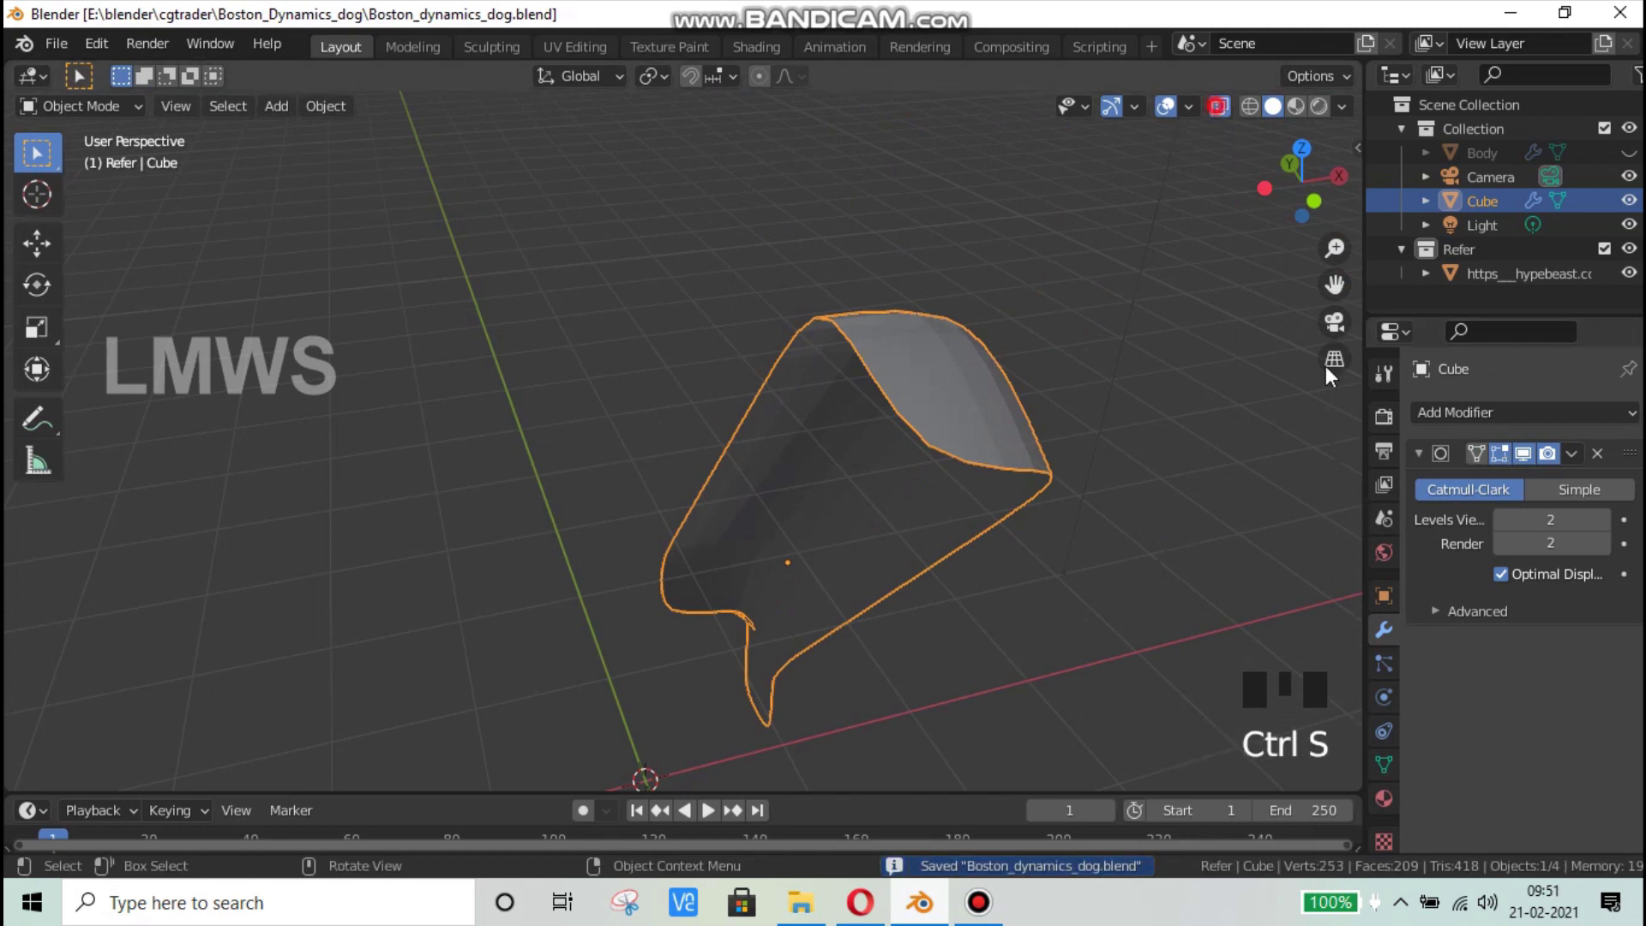
Step: Turn off X-ray and add a Solidify modifier to the leg shell
left_click(1219, 106)
left_click(1455, 412)
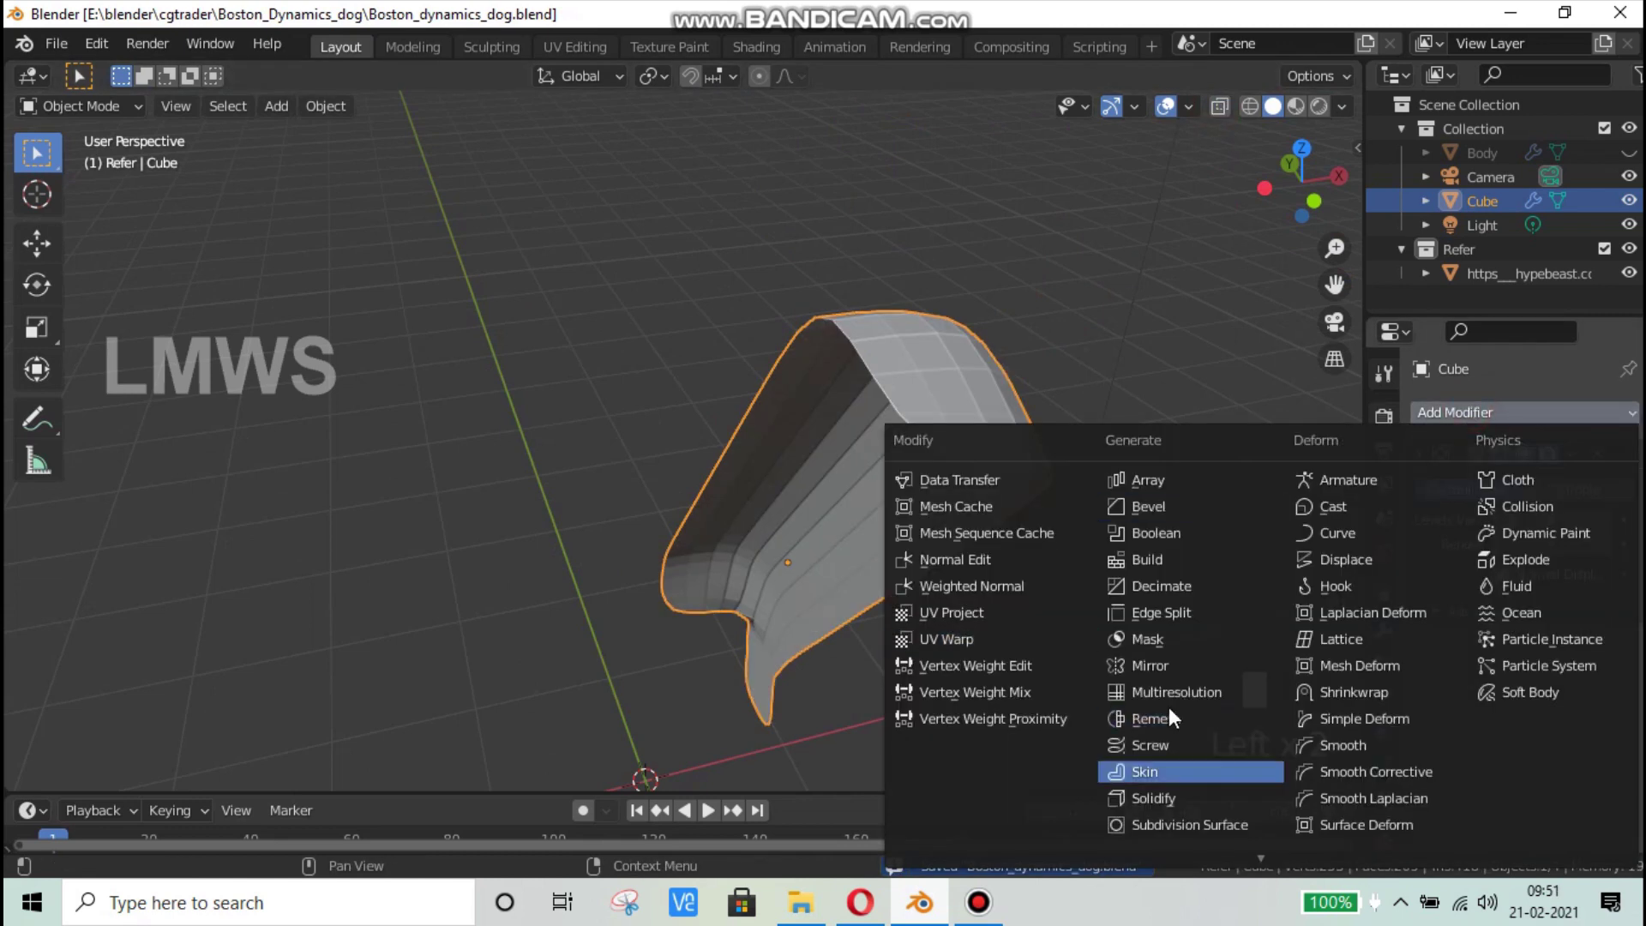
left_click(1161, 794)
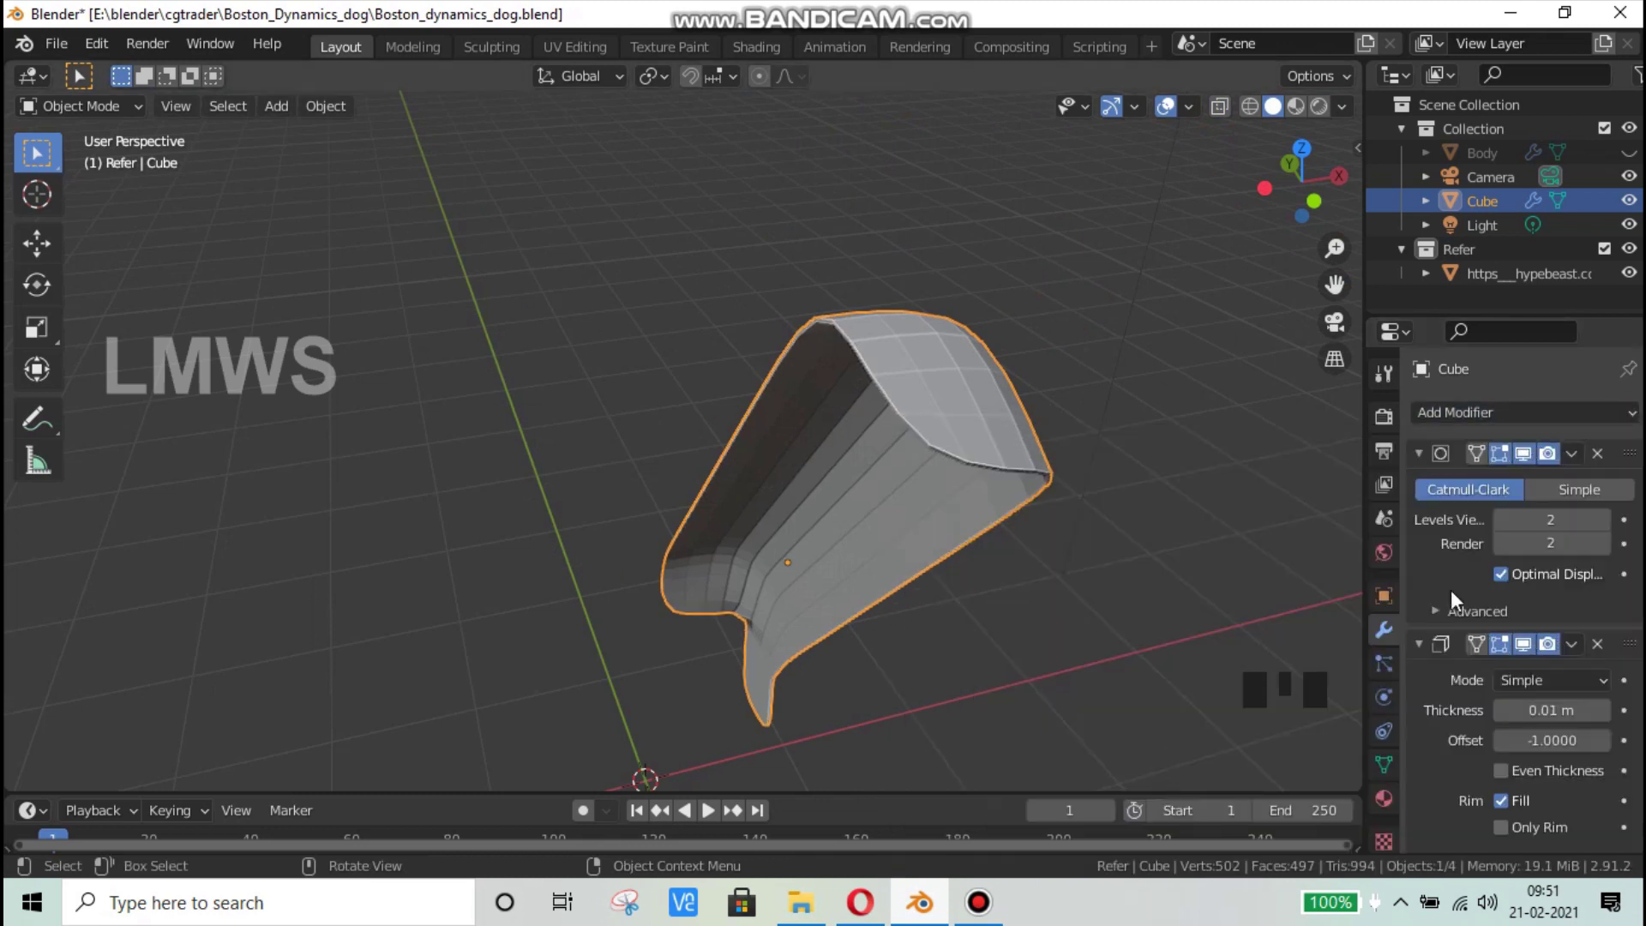
Step: Set the leg shell's subdivision levels to 1 for both viewport and render
left_click(1501, 519)
left_click(1501, 543)
middle_click_drag(1176, 555, 715, 490)
scroll(715, 492, "down", 2)
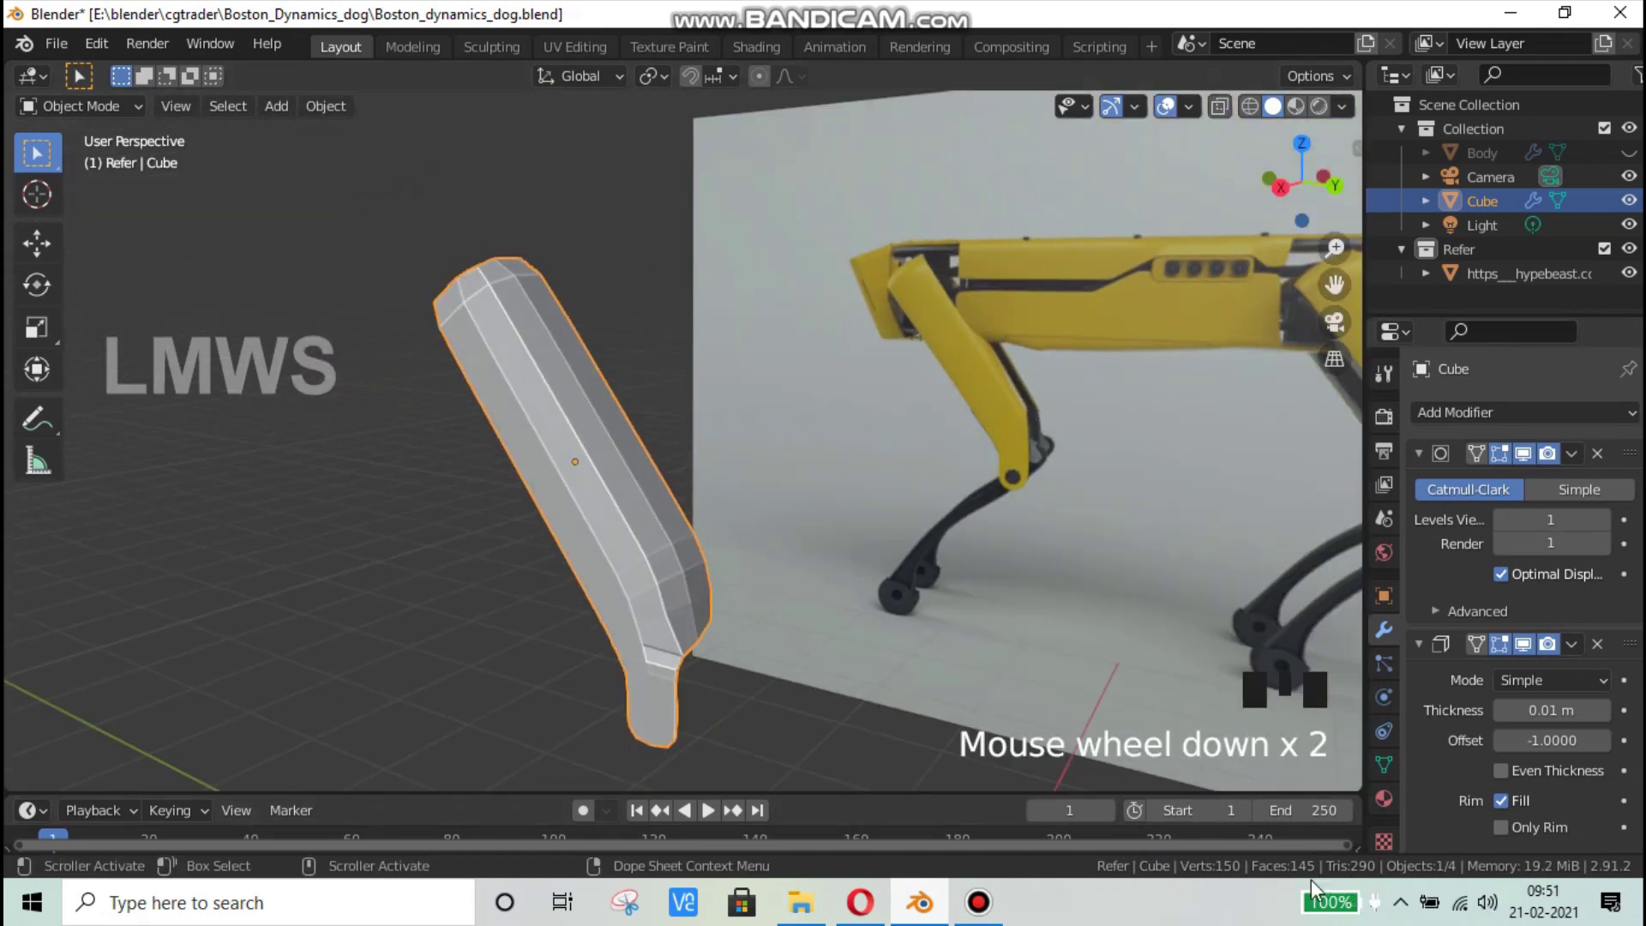
Step: Set the leg shell's Solidify thickness to 0.03 m
middle_click_drag(541, 622, 952, 518)
left_click_drag(1557, 710, 1586, 710)
left_click_drag(1552, 711, 1551, 711)
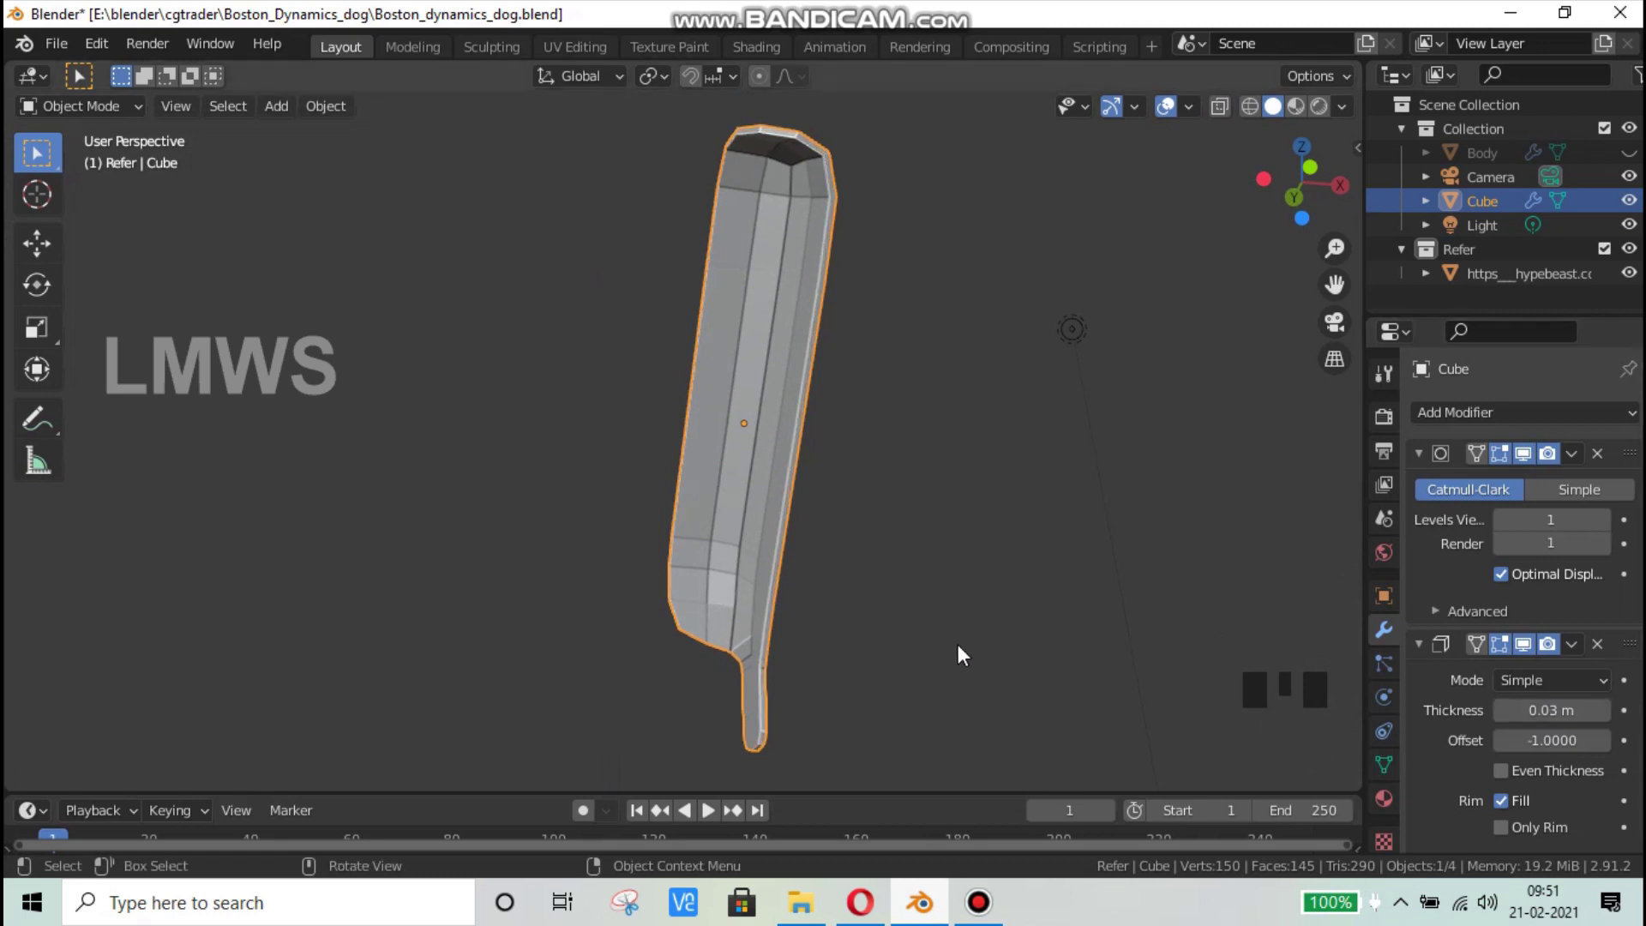
Step: Check the thickened leg shell from several sides against the reference and save the Blender file
middle_click_drag(958, 648, 576, 374)
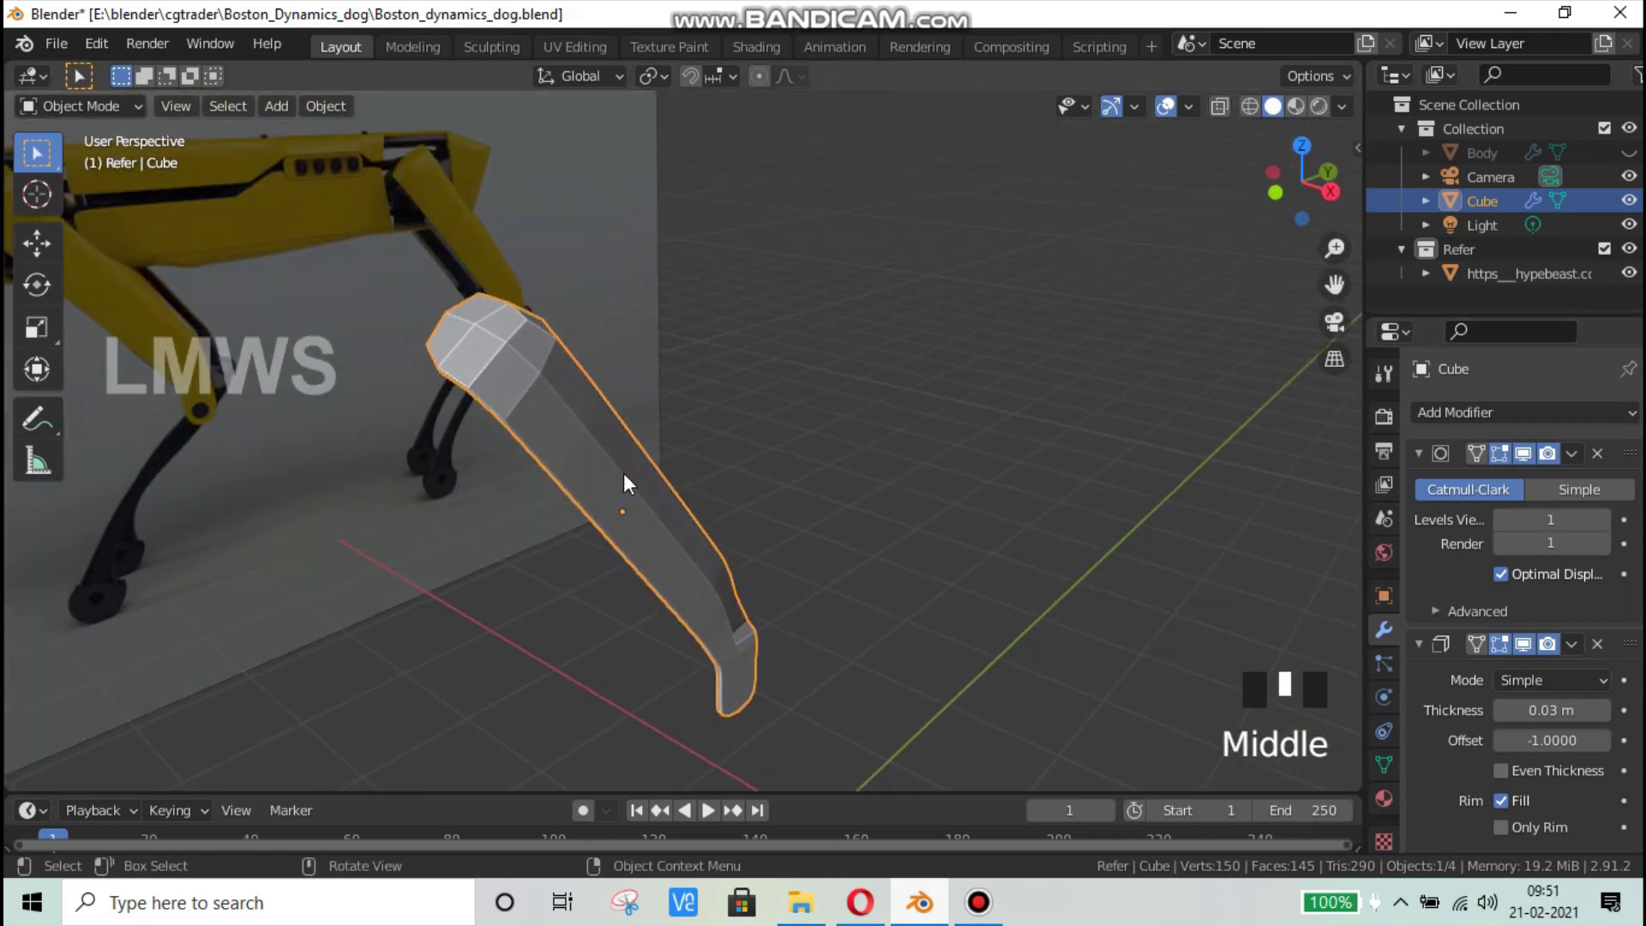
middle_click_drag(795, 617, 898, 585)
scroll(588, 614, "down", 4)
key("ctrl+s")
scroll(635, 537, "up", 2)
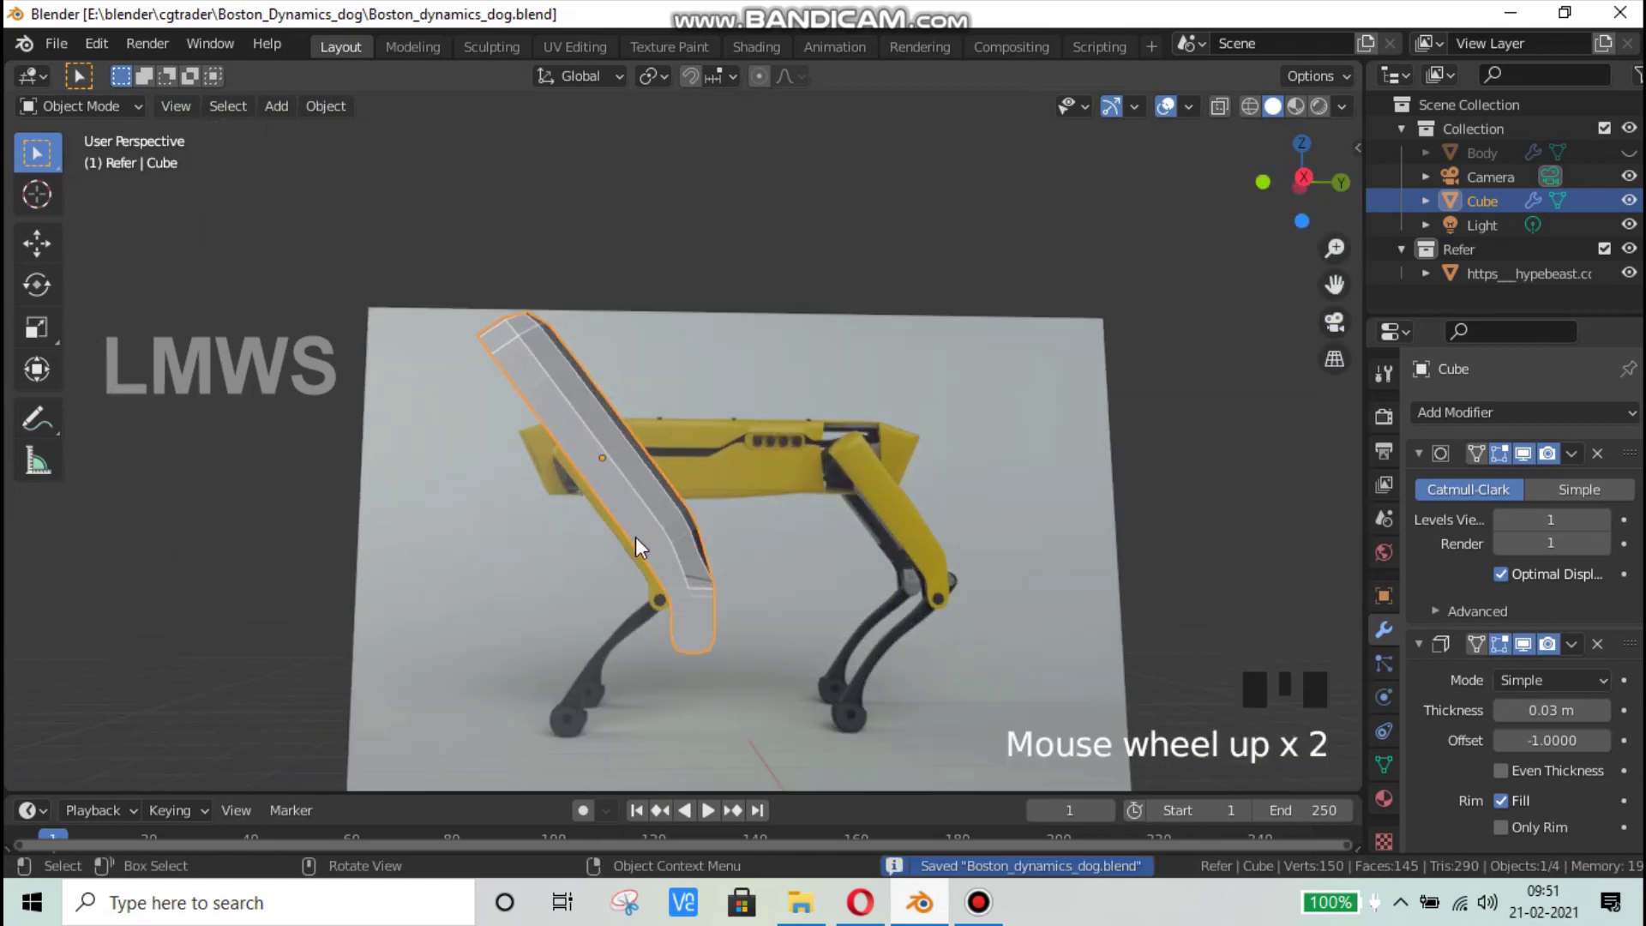
Step: Set the leg shell's subdivision levels to 2 for viewport and render and check the smoother shape
middle_click_drag(741, 518, 662, 511)
scroll(636, 445, "down", 1)
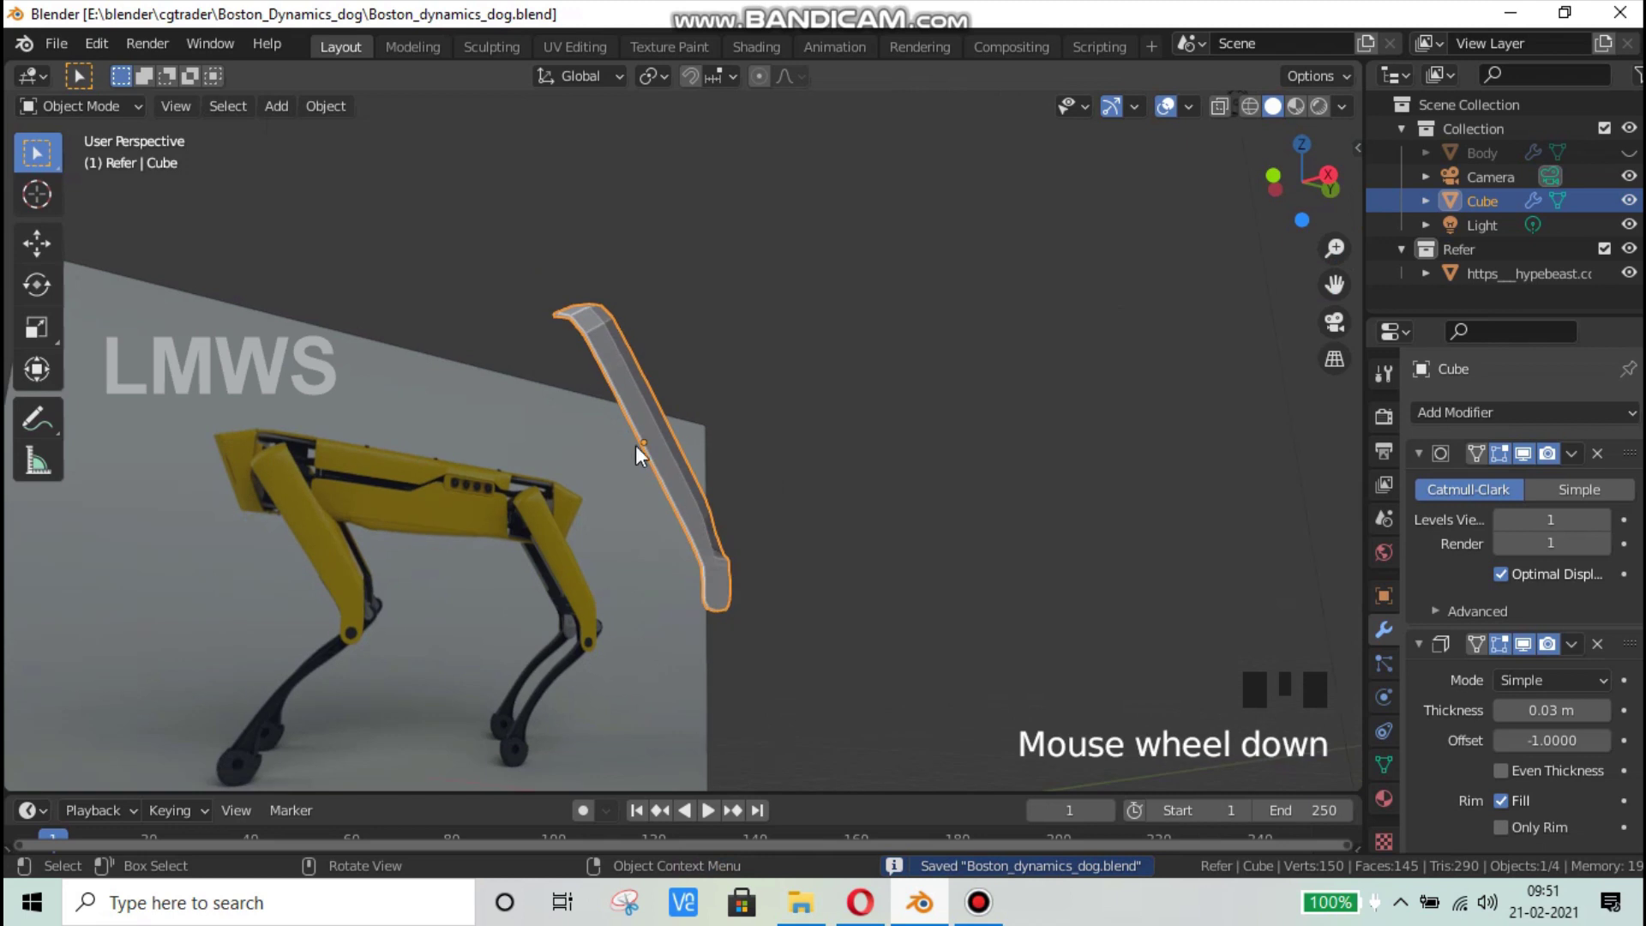
middle_click_drag(636, 445, 738, 446)
scroll(686, 496, "up", 5)
left_click(1601, 520)
left_click(1601, 542)
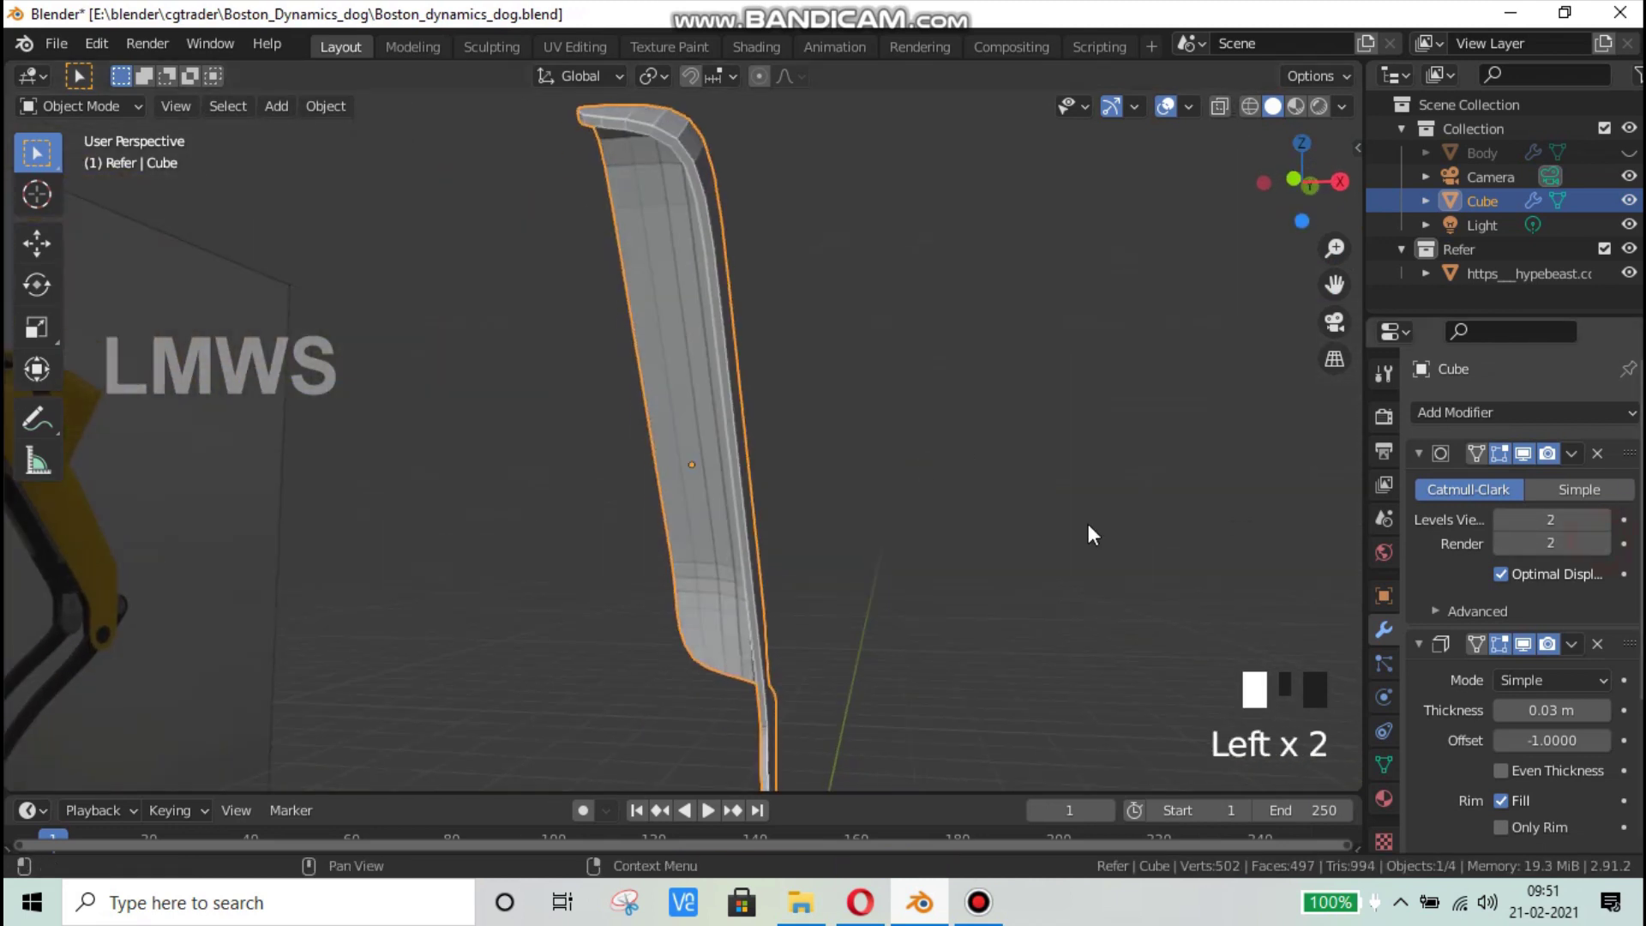
middle_click_drag(912, 541, 892, 729)
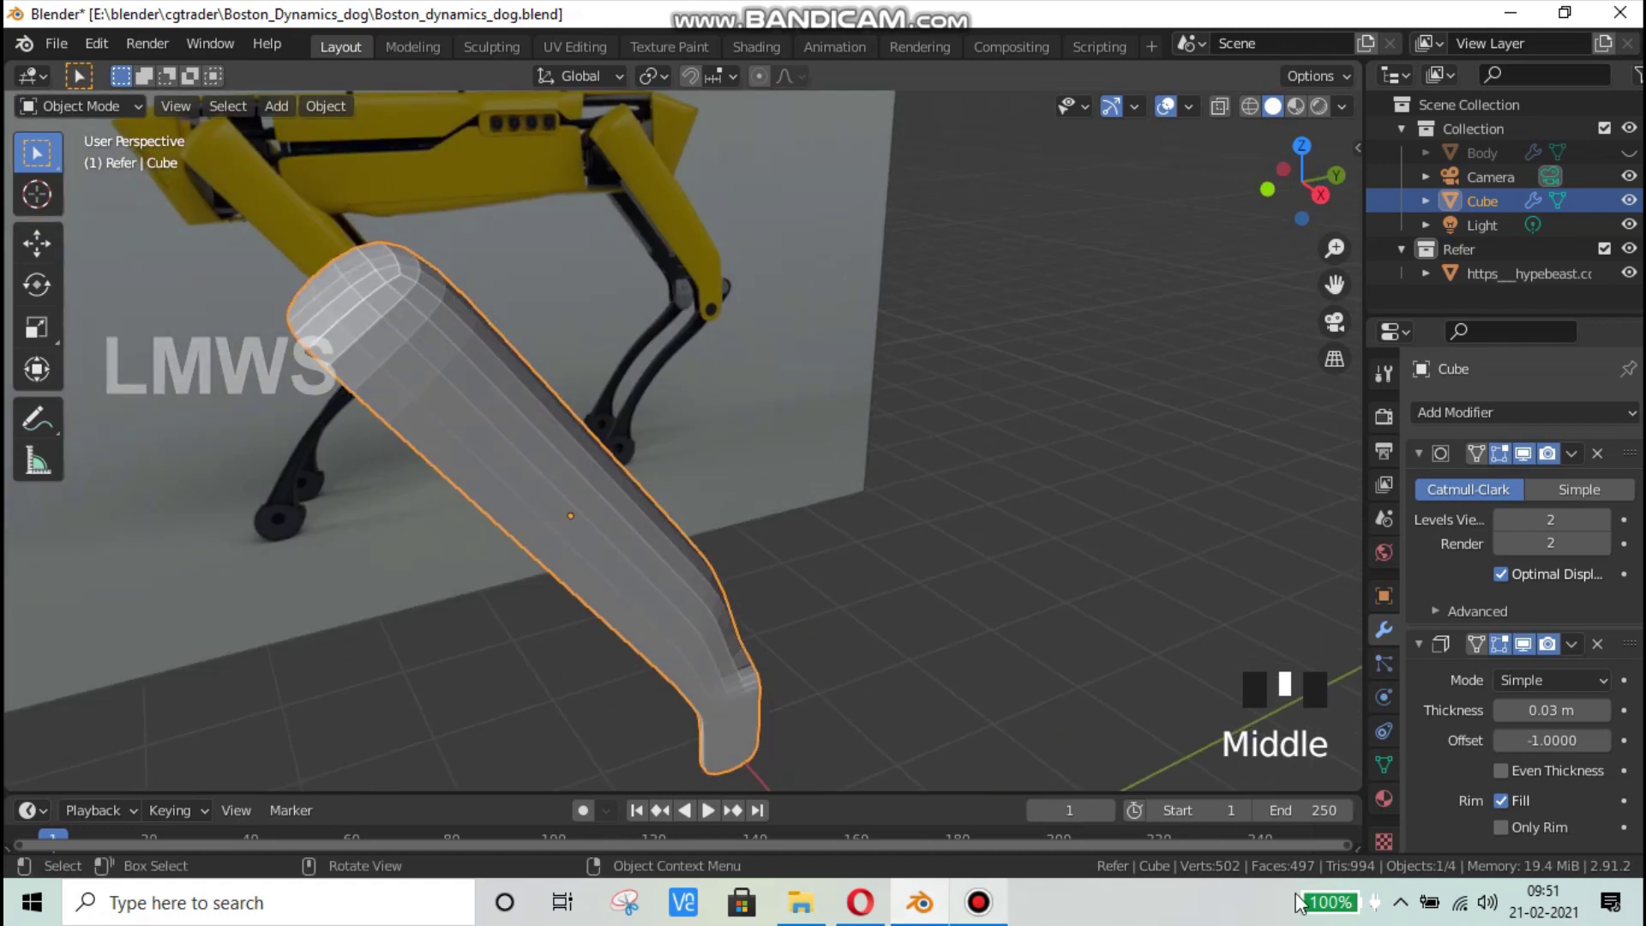
Step: Unhide the Body object and compare it with the leg shell from both sides
left_click(1628, 152)
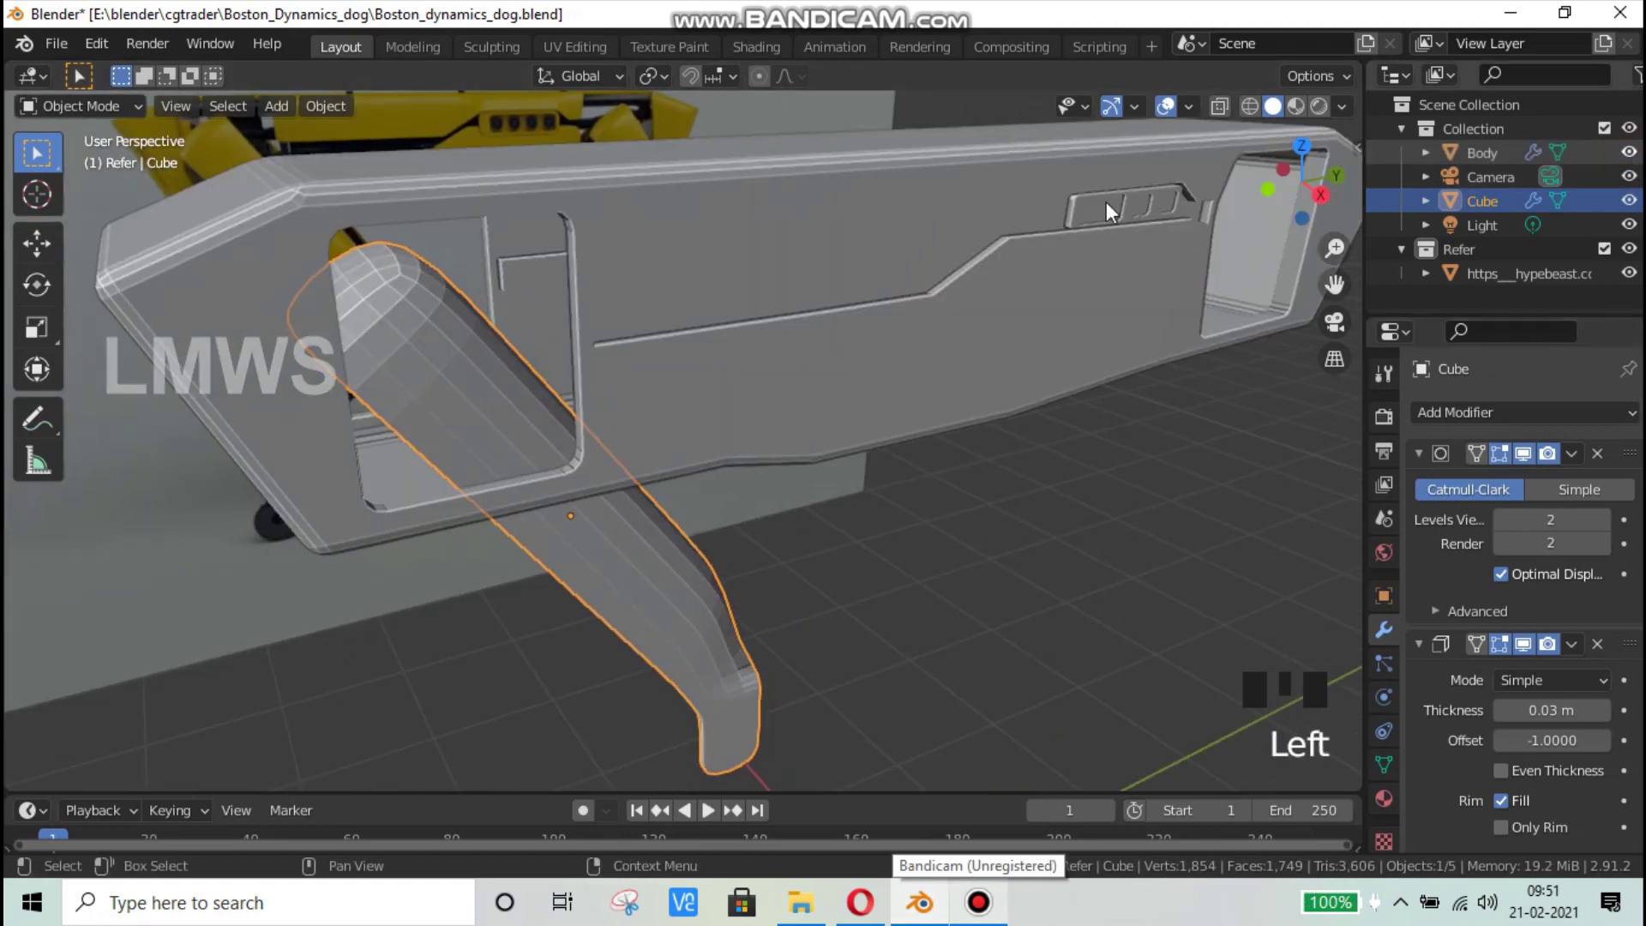
scroll(547, 288, "down", 1)
middle_click_drag(988, 506, 793, 487)
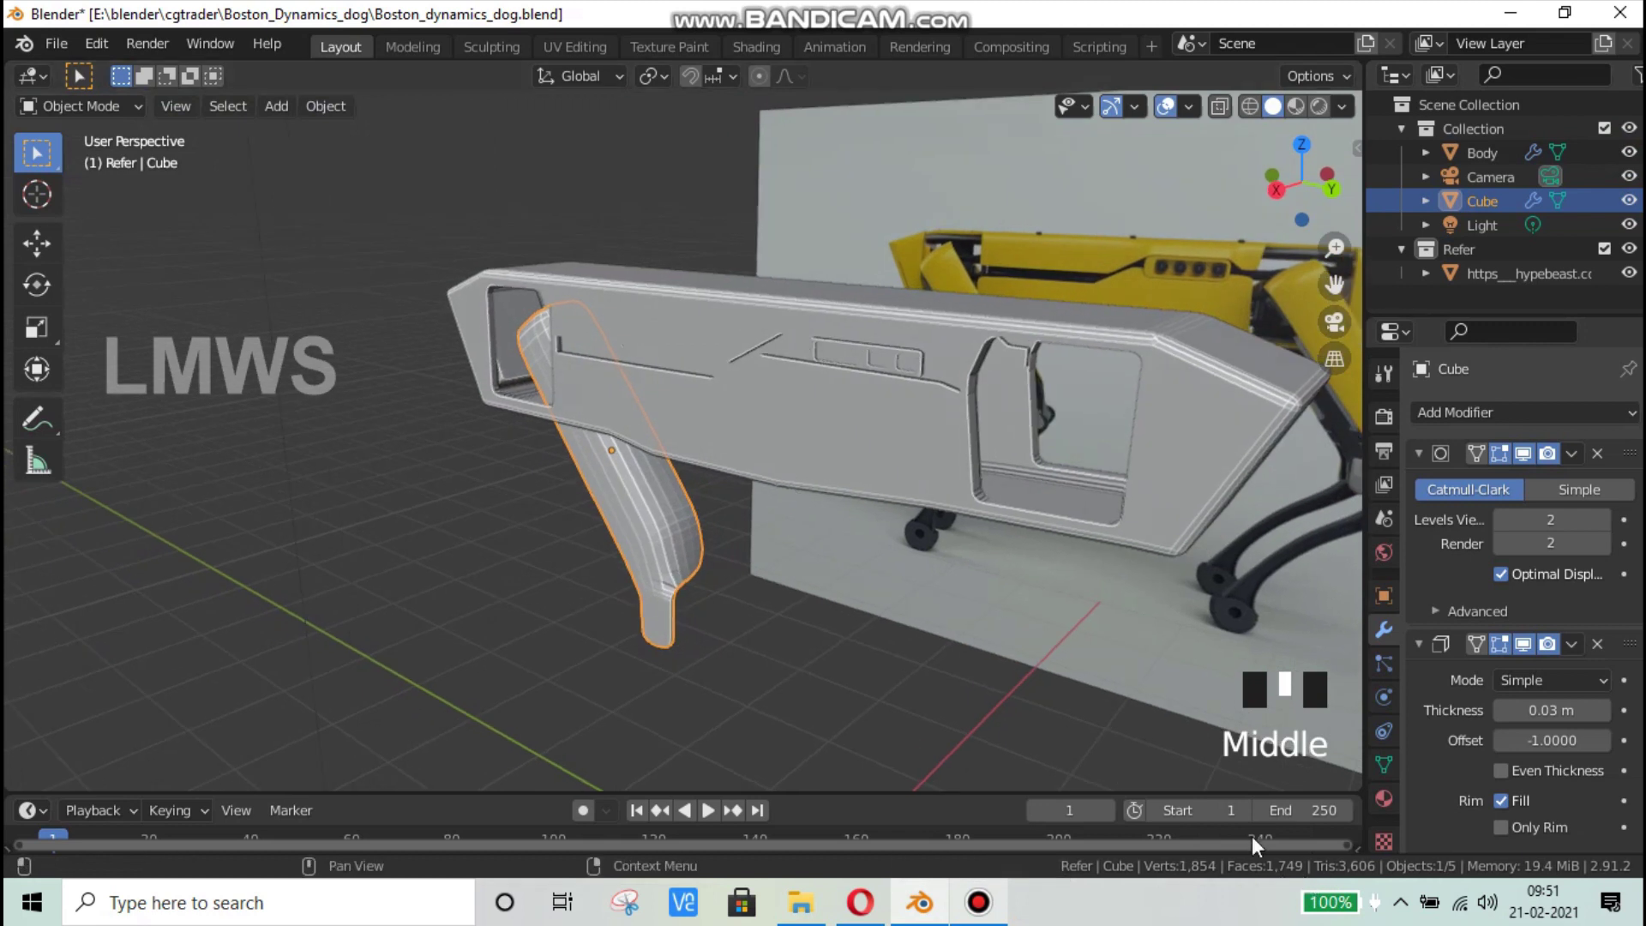
middle_click_drag(713, 522, 1605, 532)
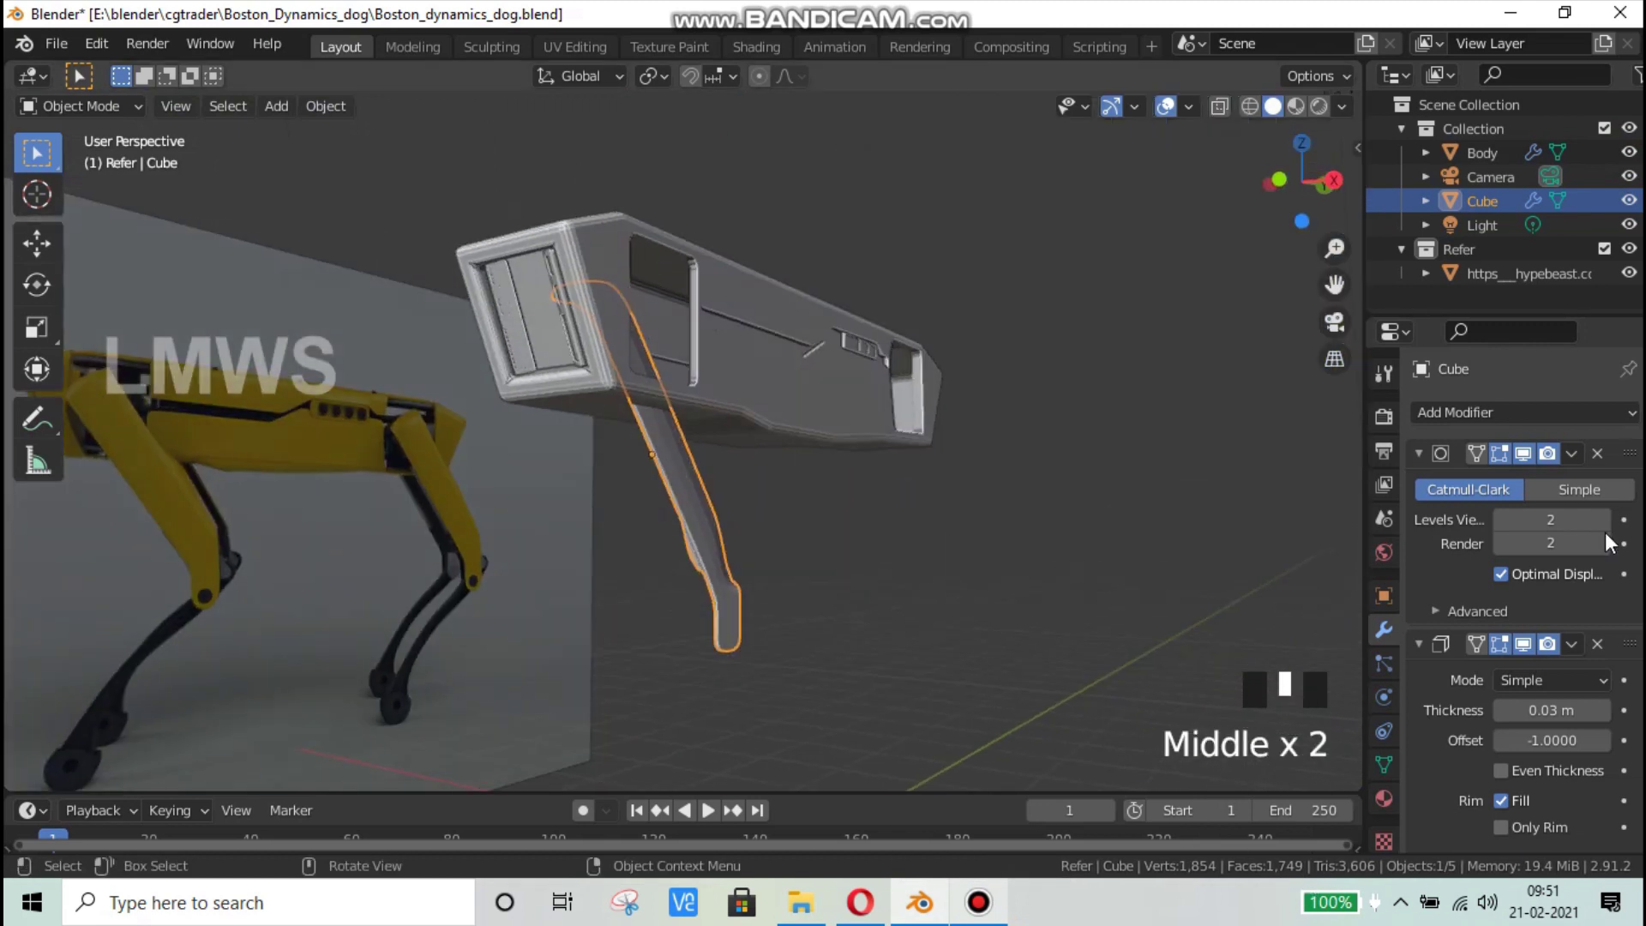
Step: Collapse the settings of the leg shell's Subdivision and Solidify modifiers
left_click(1419, 452)
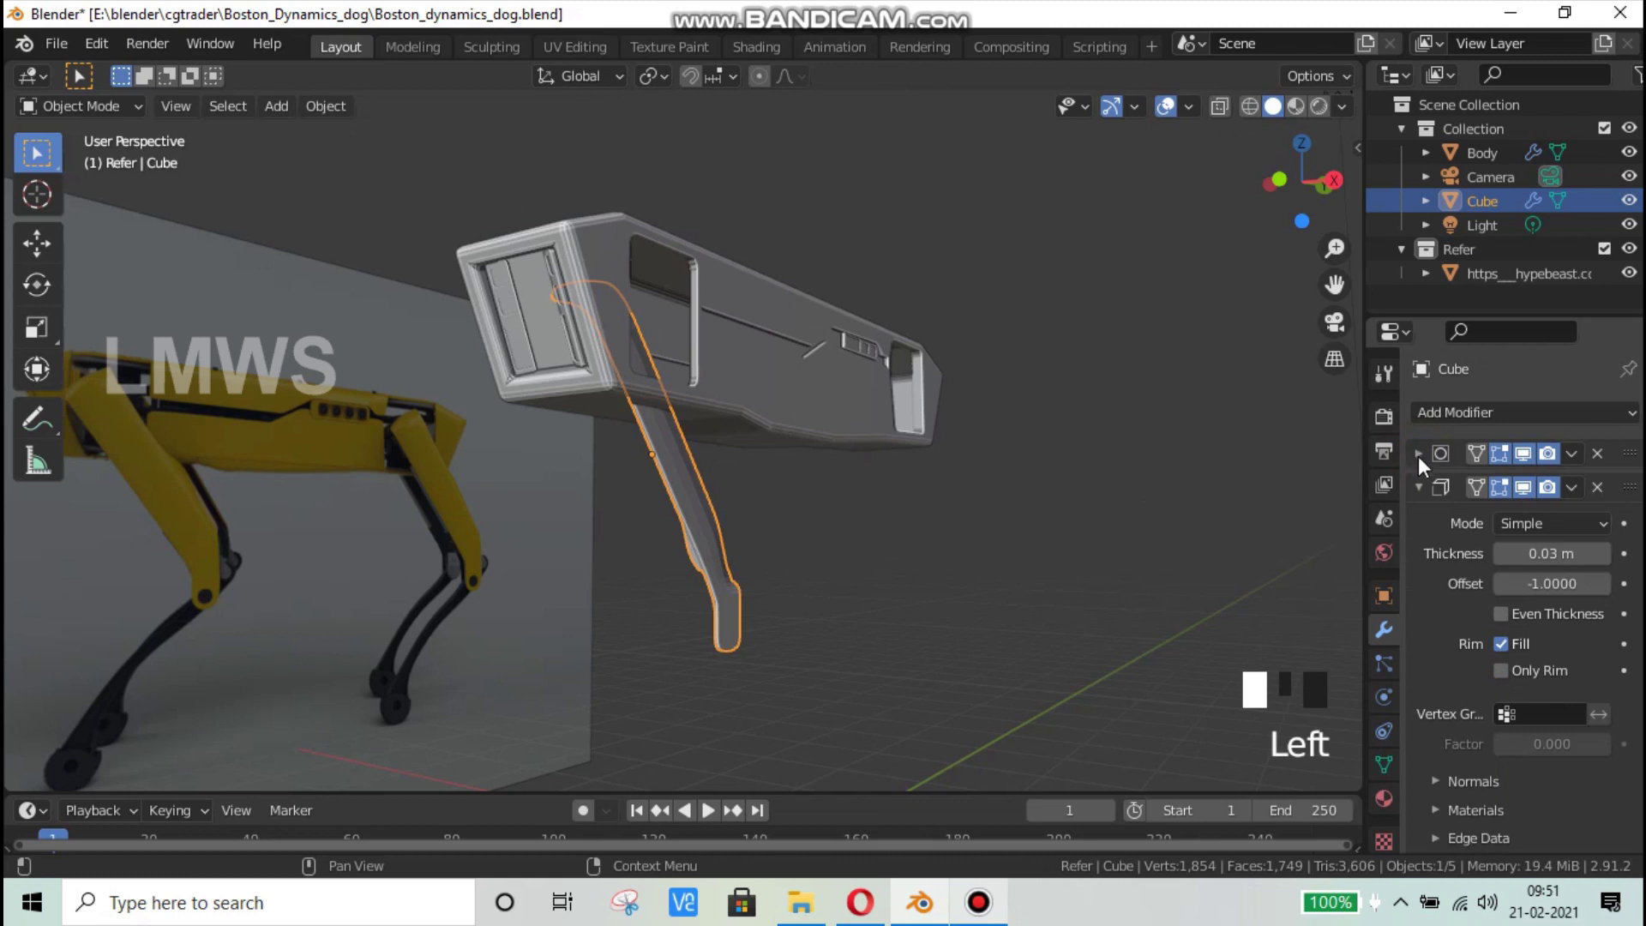
left_click(1419, 452)
left_click(1416, 453)
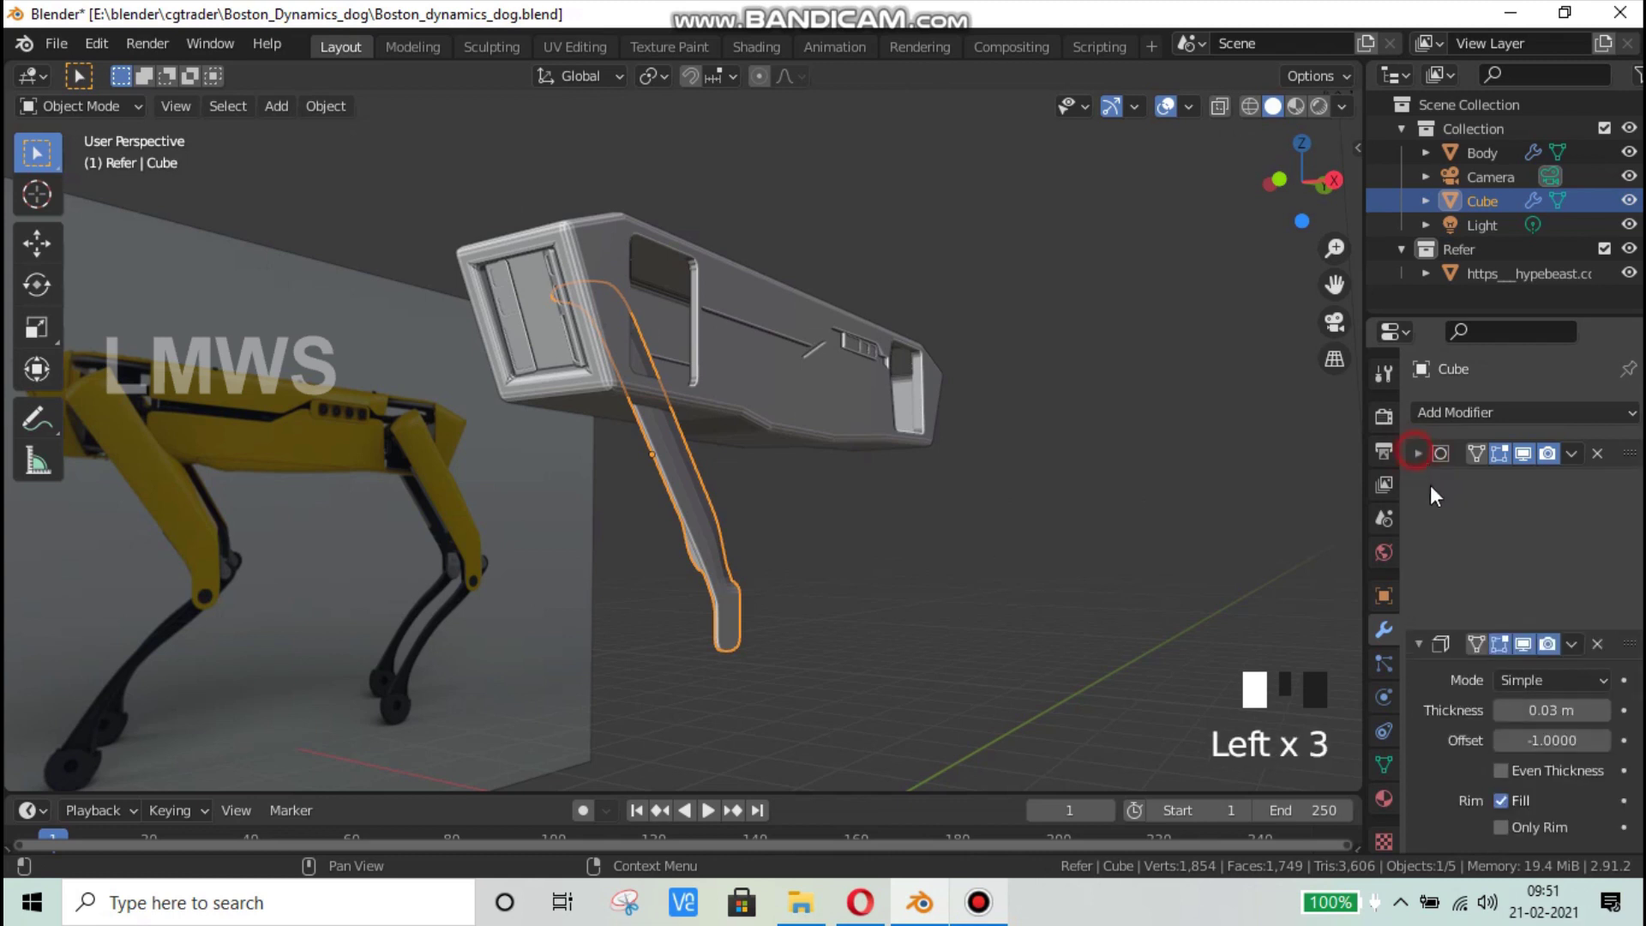
left_click(1420, 487)
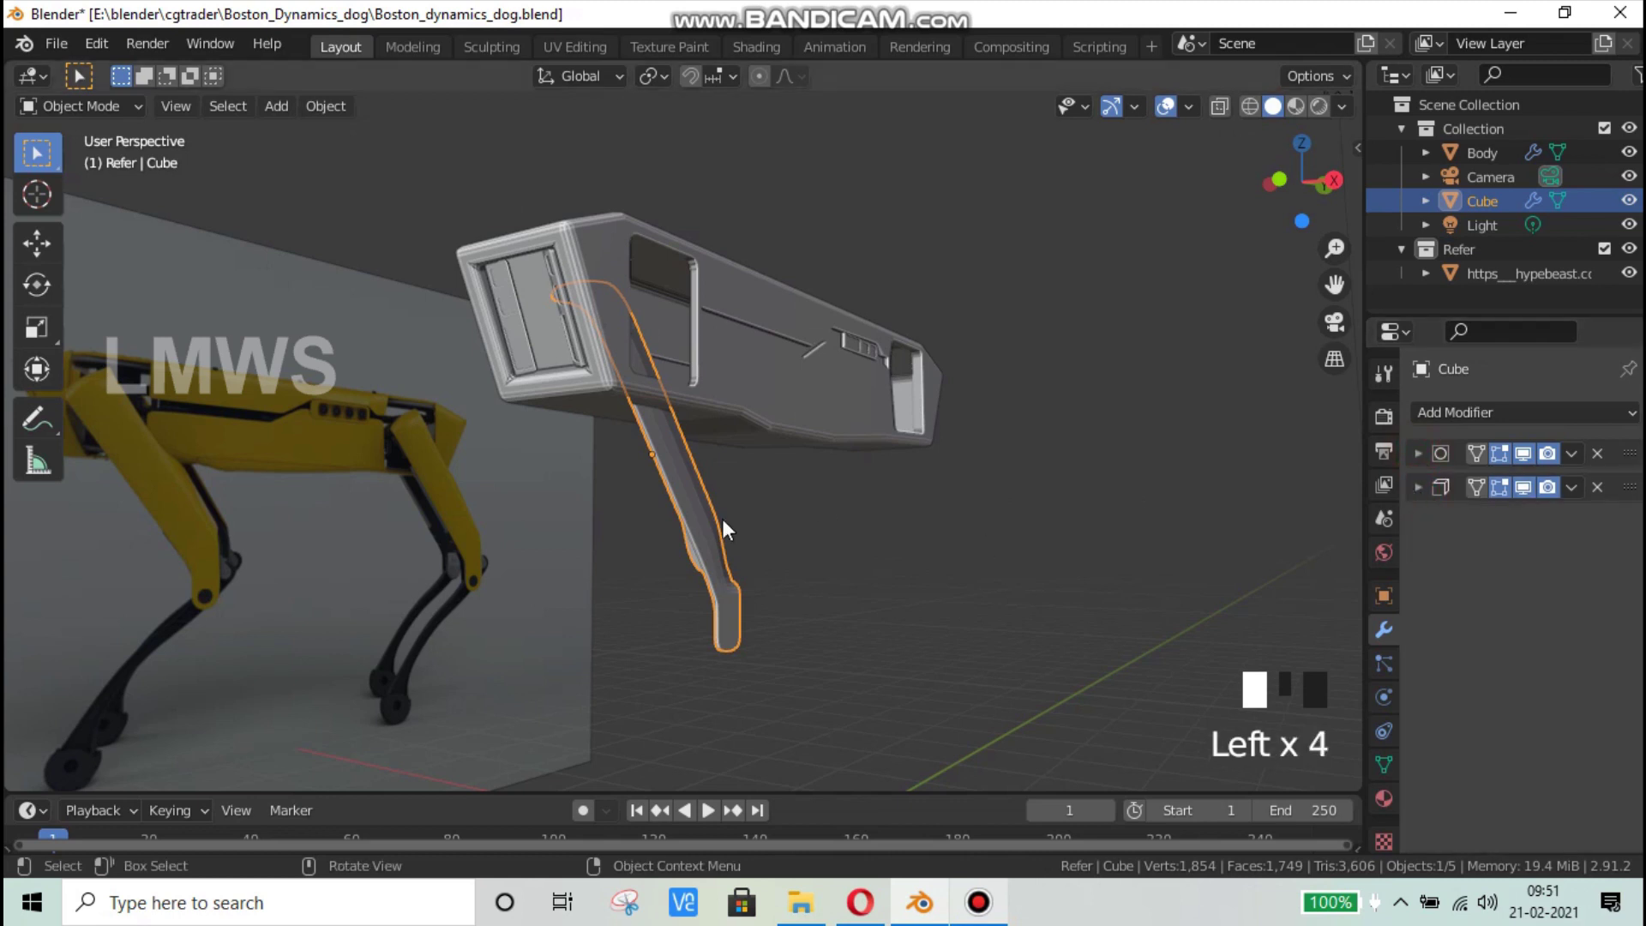
Step: Move the leg shell along the X axis out beside the body and save the Blender file
middle_click_drag(647, 612, 754, 599)
scroll(754, 599, "up", 1)
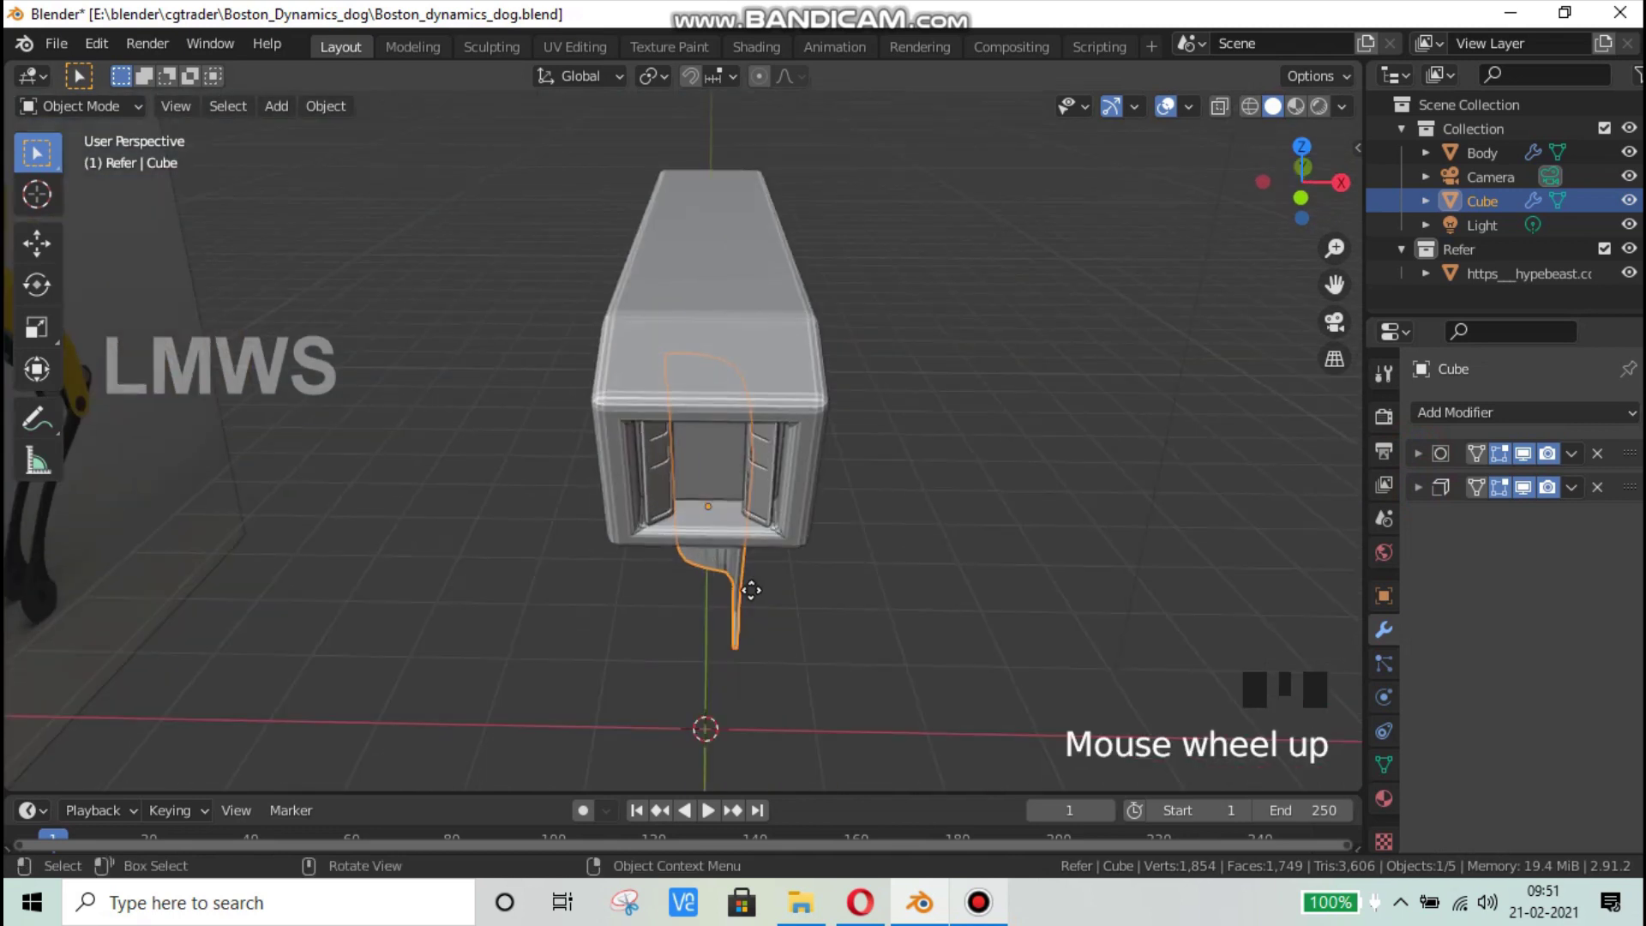
key("g")
key("x")
left_click(918, 616)
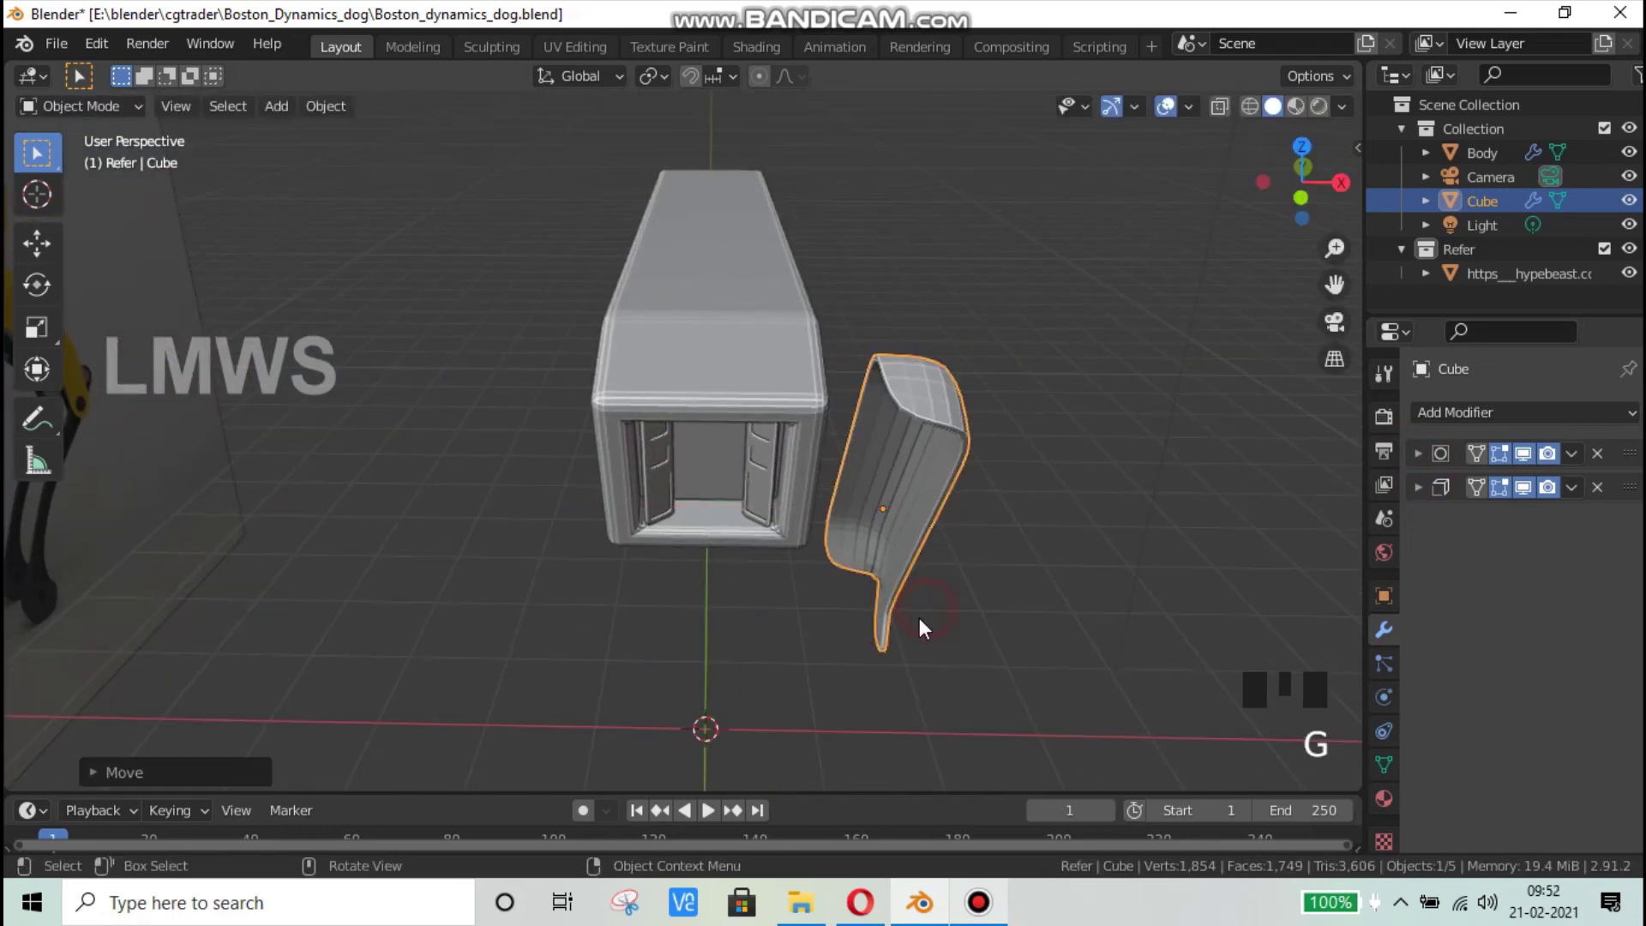
middle_click_drag(918, 615, 712, 559)
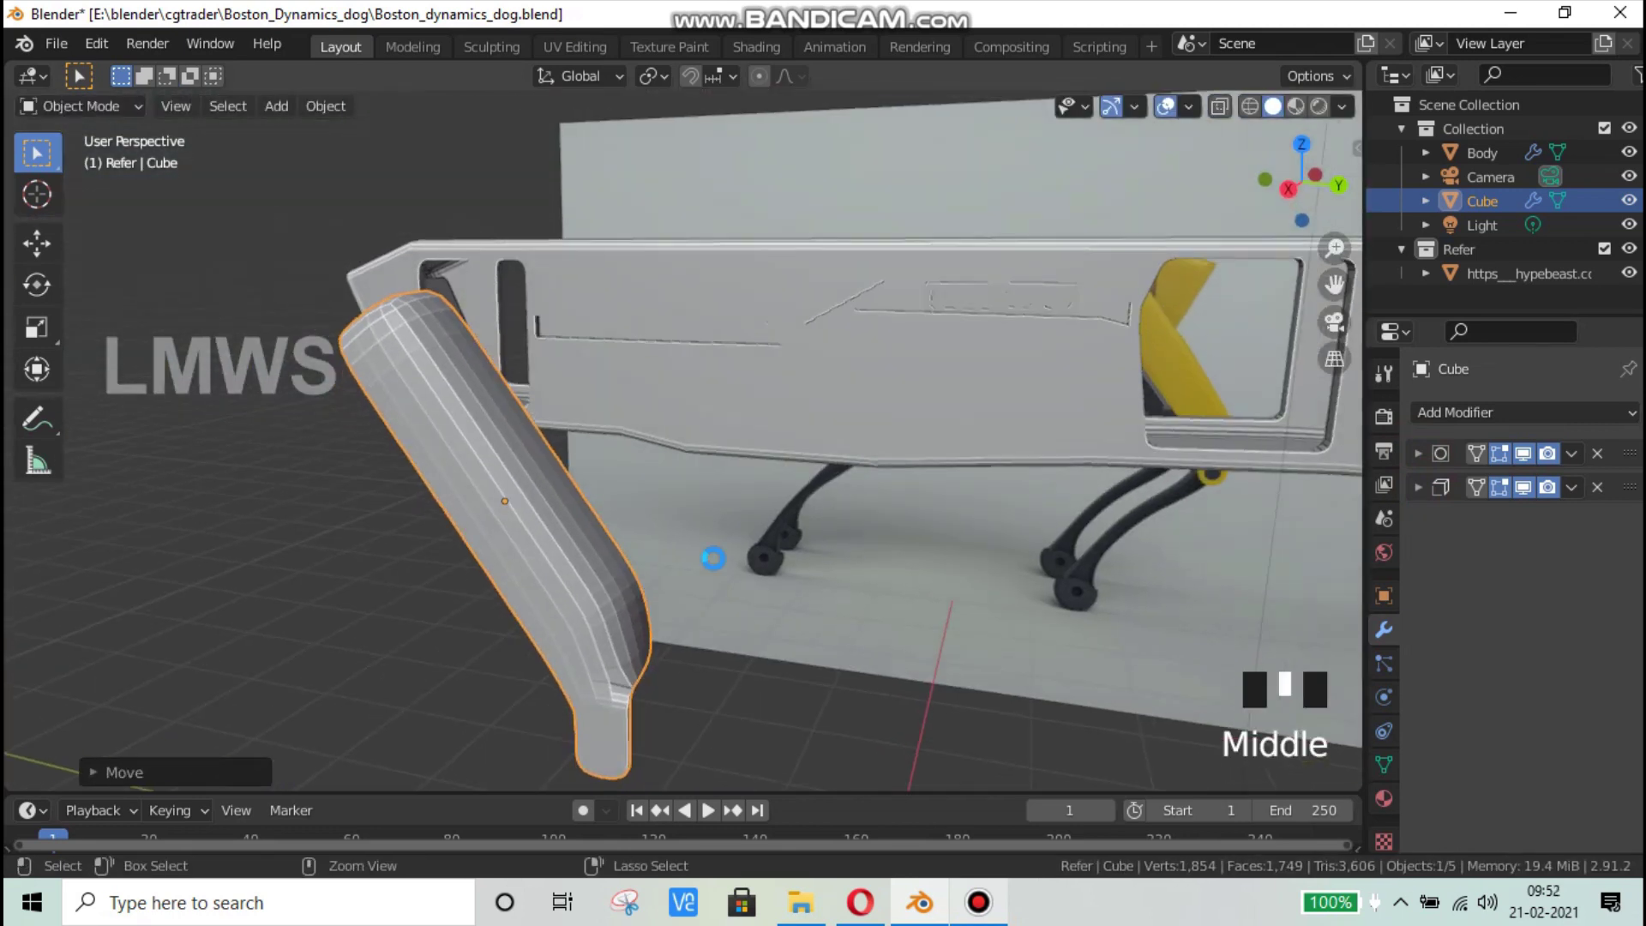
key("ctrl+s")
Step: Check the leg shell against the body and reference image in the right orthographic view and save the file
key("KP_3")
scroll(713, 548, "down", 2)
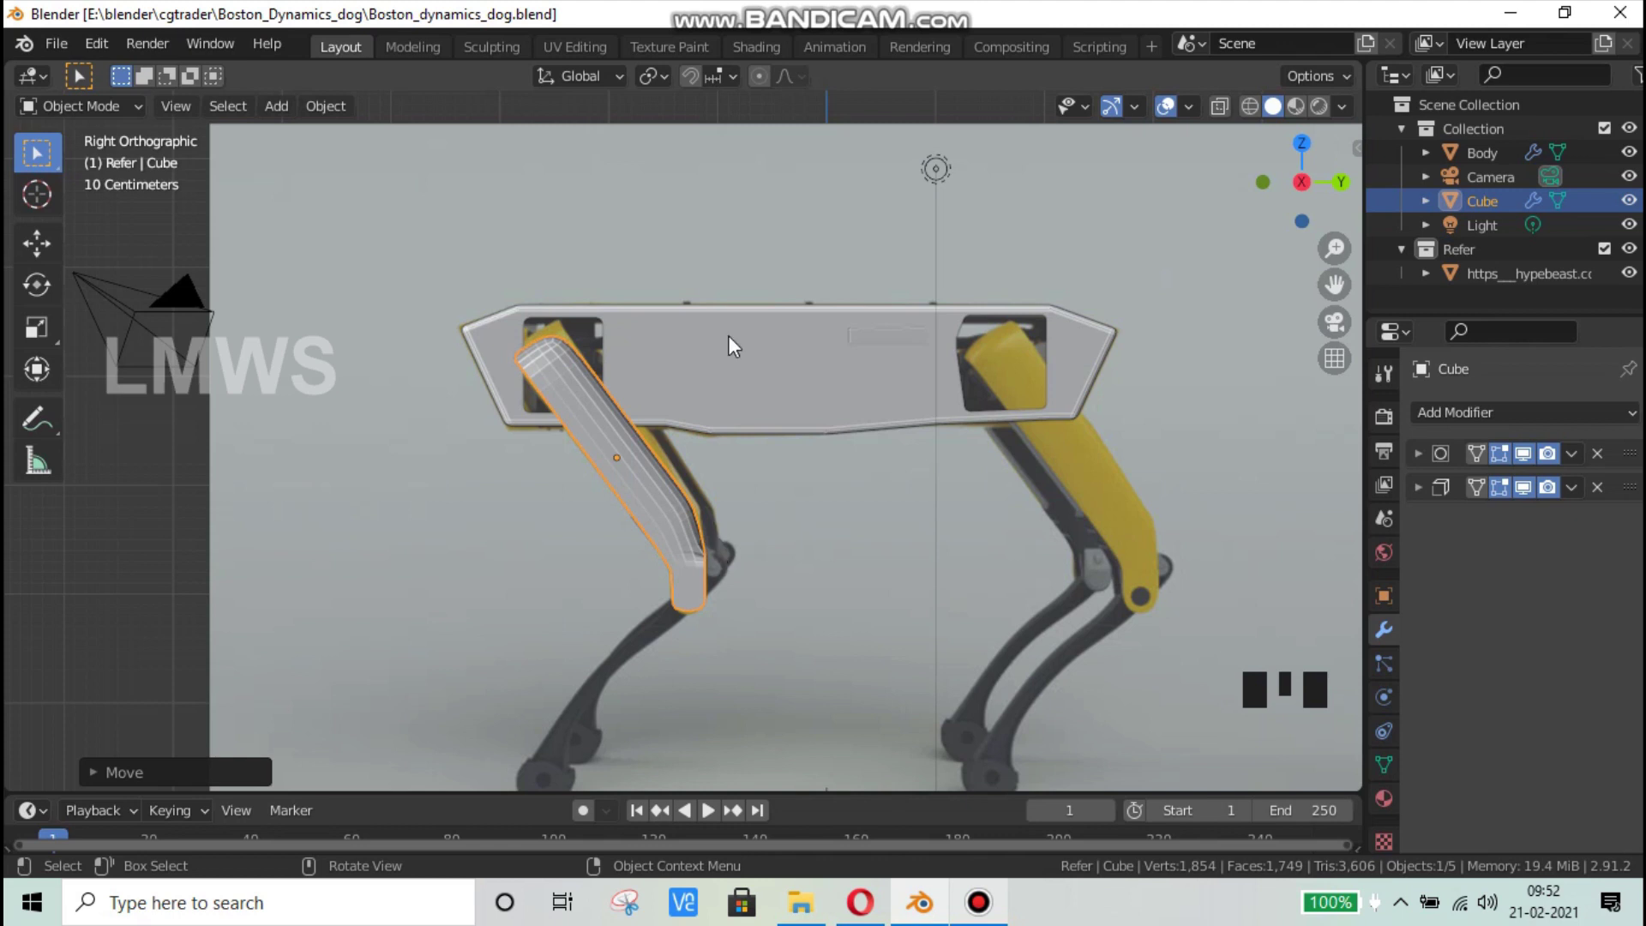
scroll(730, 377, "down", 1)
scroll(732, 451, "up", 3)
key("ctrl+s")
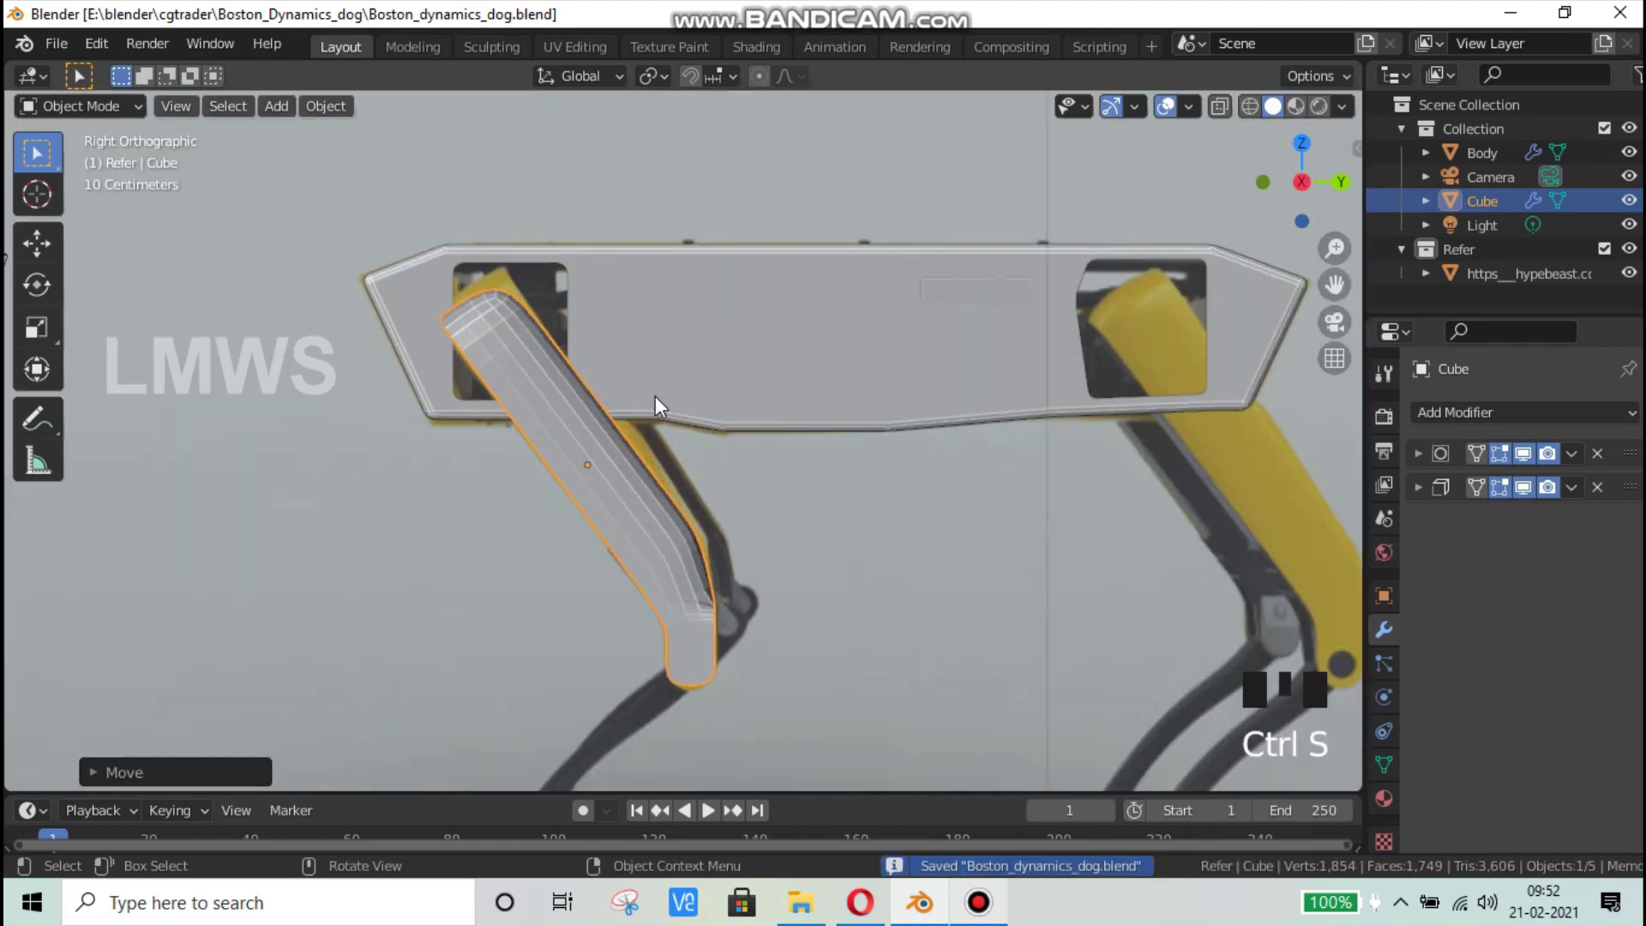
Step: Try smooth shading on the Body object and return it to flat shading
middle_click_drag(599, 472, 738, 408)
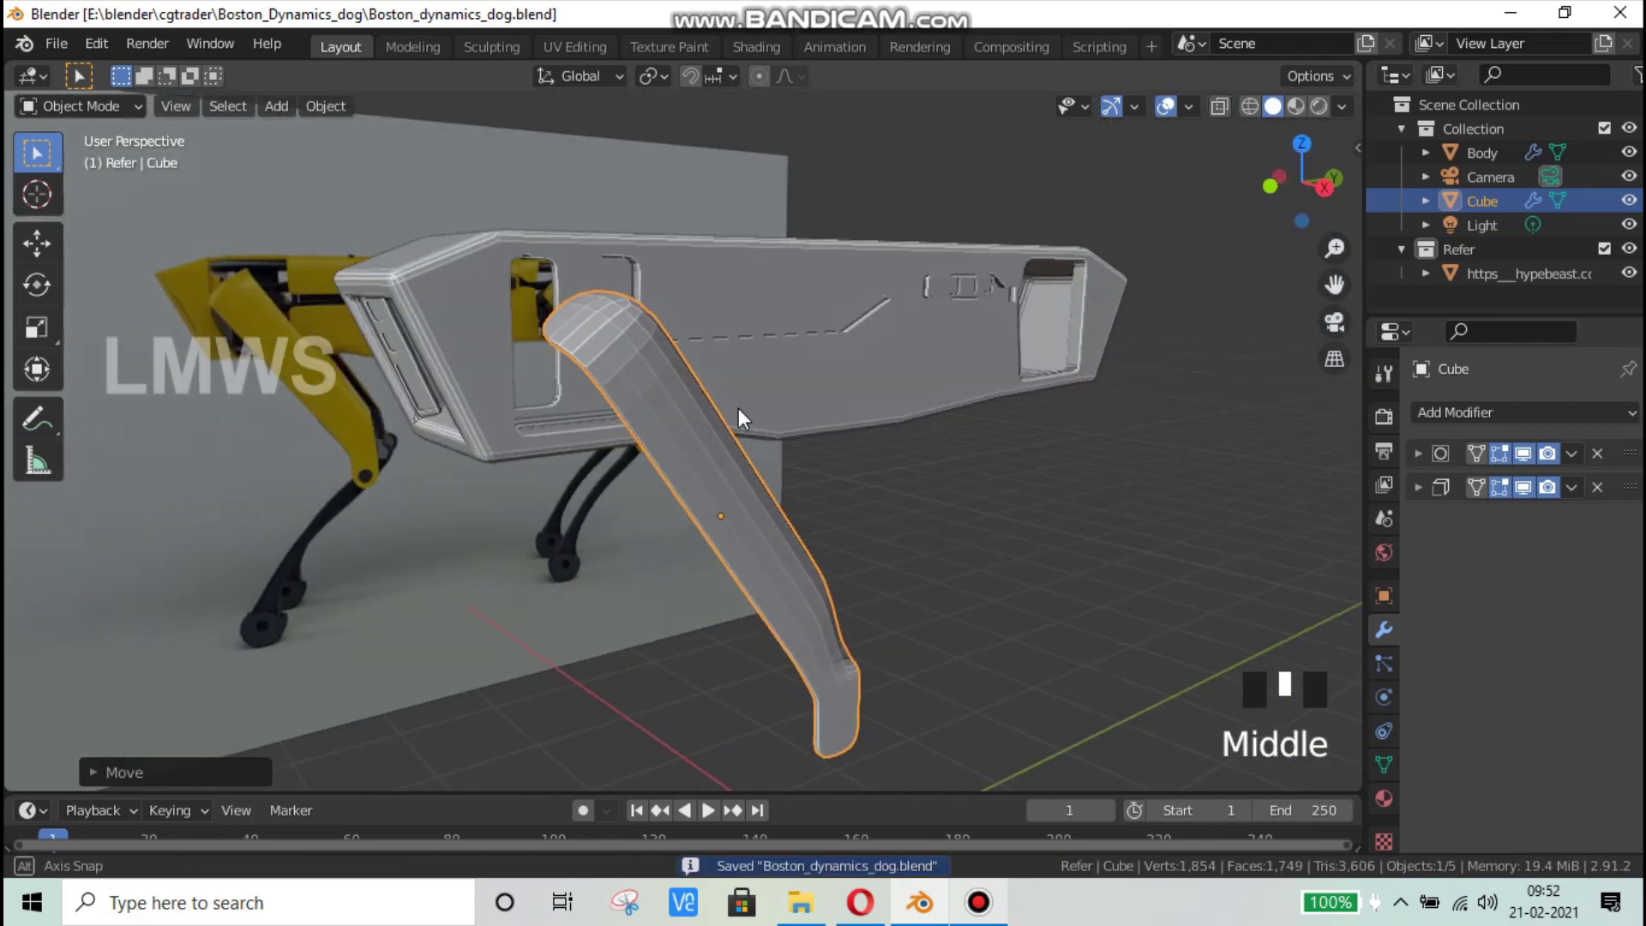
left_click(780, 281)
right_click(781, 281)
right_click(748, 255)
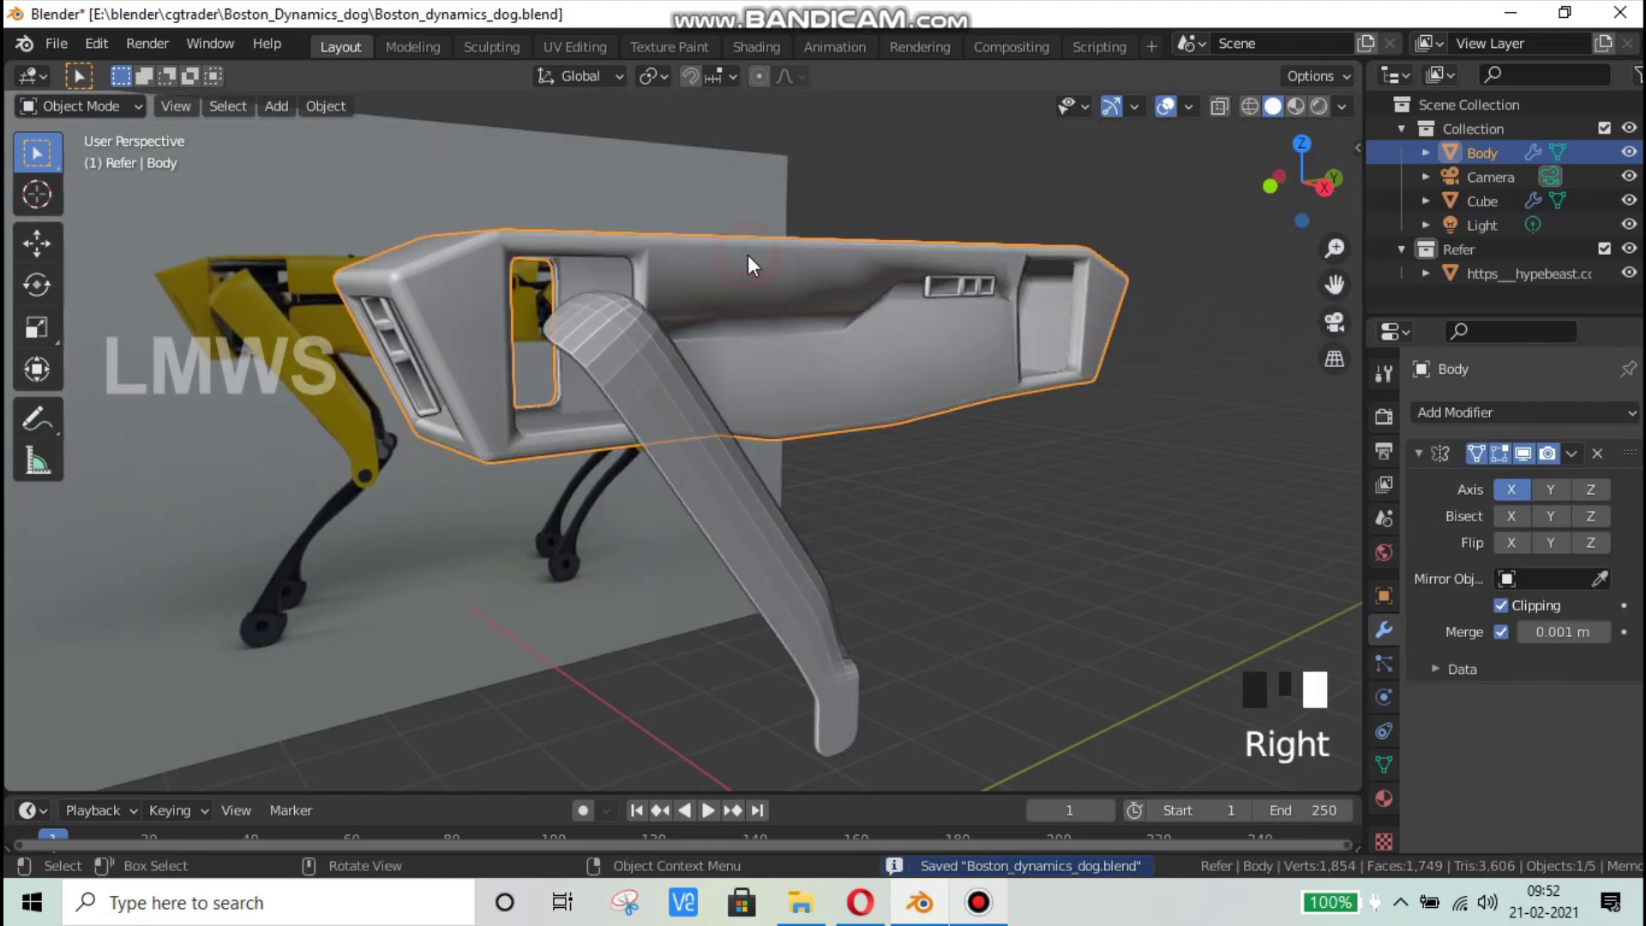
right_click(854, 276)
left_click(851, 296)
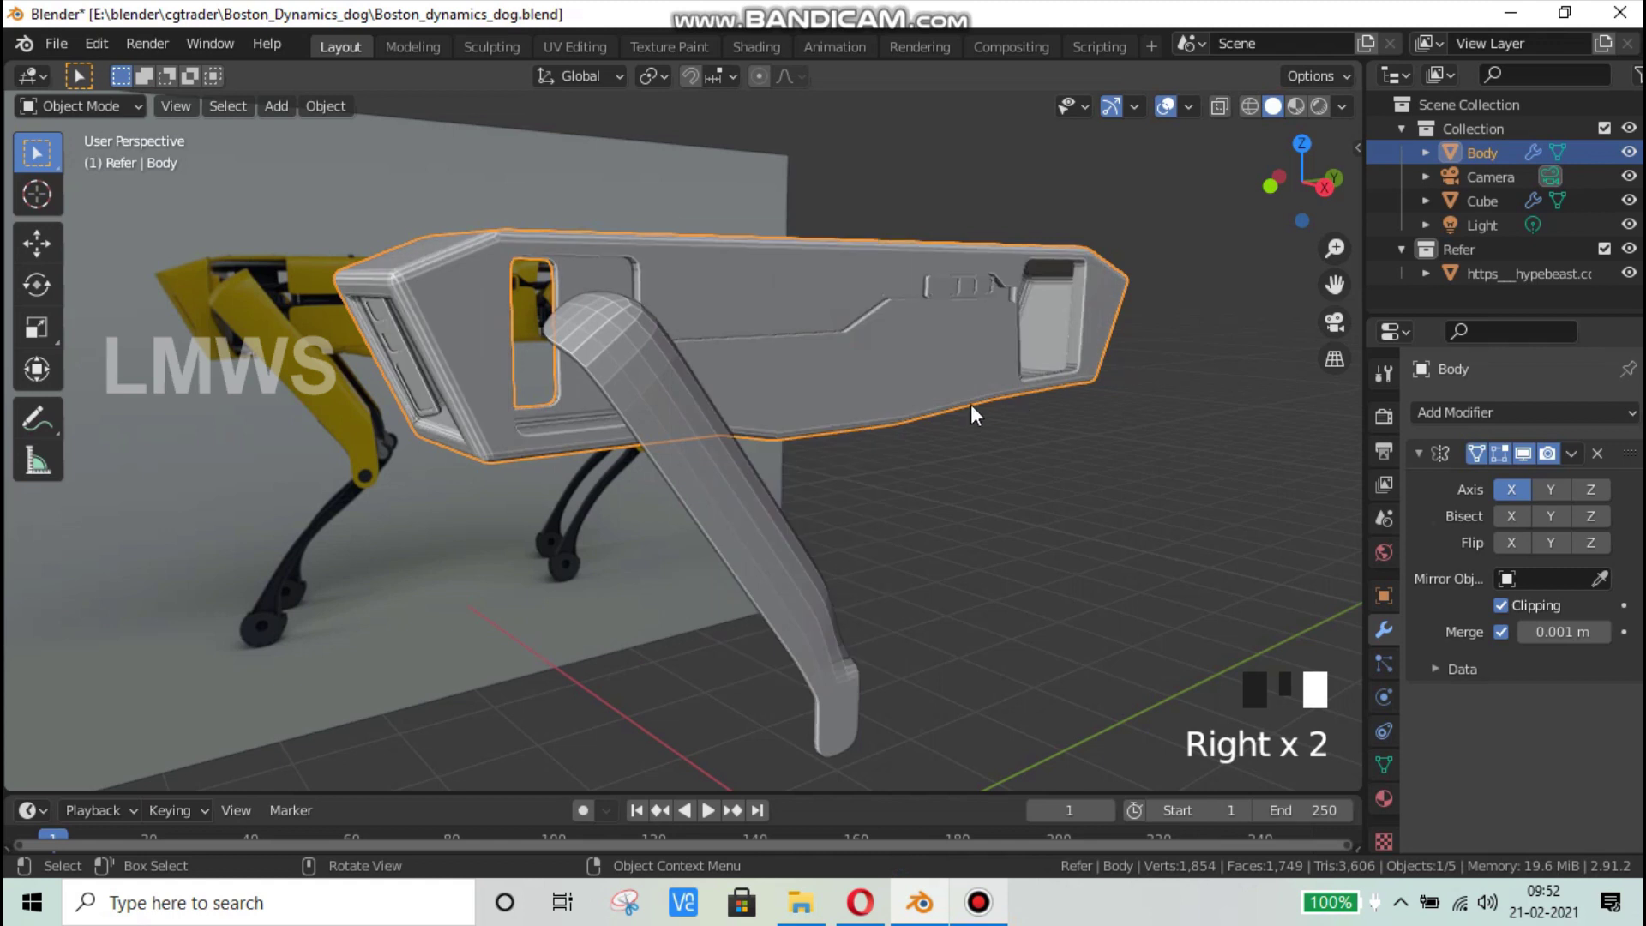
Step: Inspect the body and leg shell from several angles, save the Blender file and deselect all objects
middle_click_drag(971, 404, 655, 445)
key("ctrl+s")
scroll(528, 531, "down", 2)
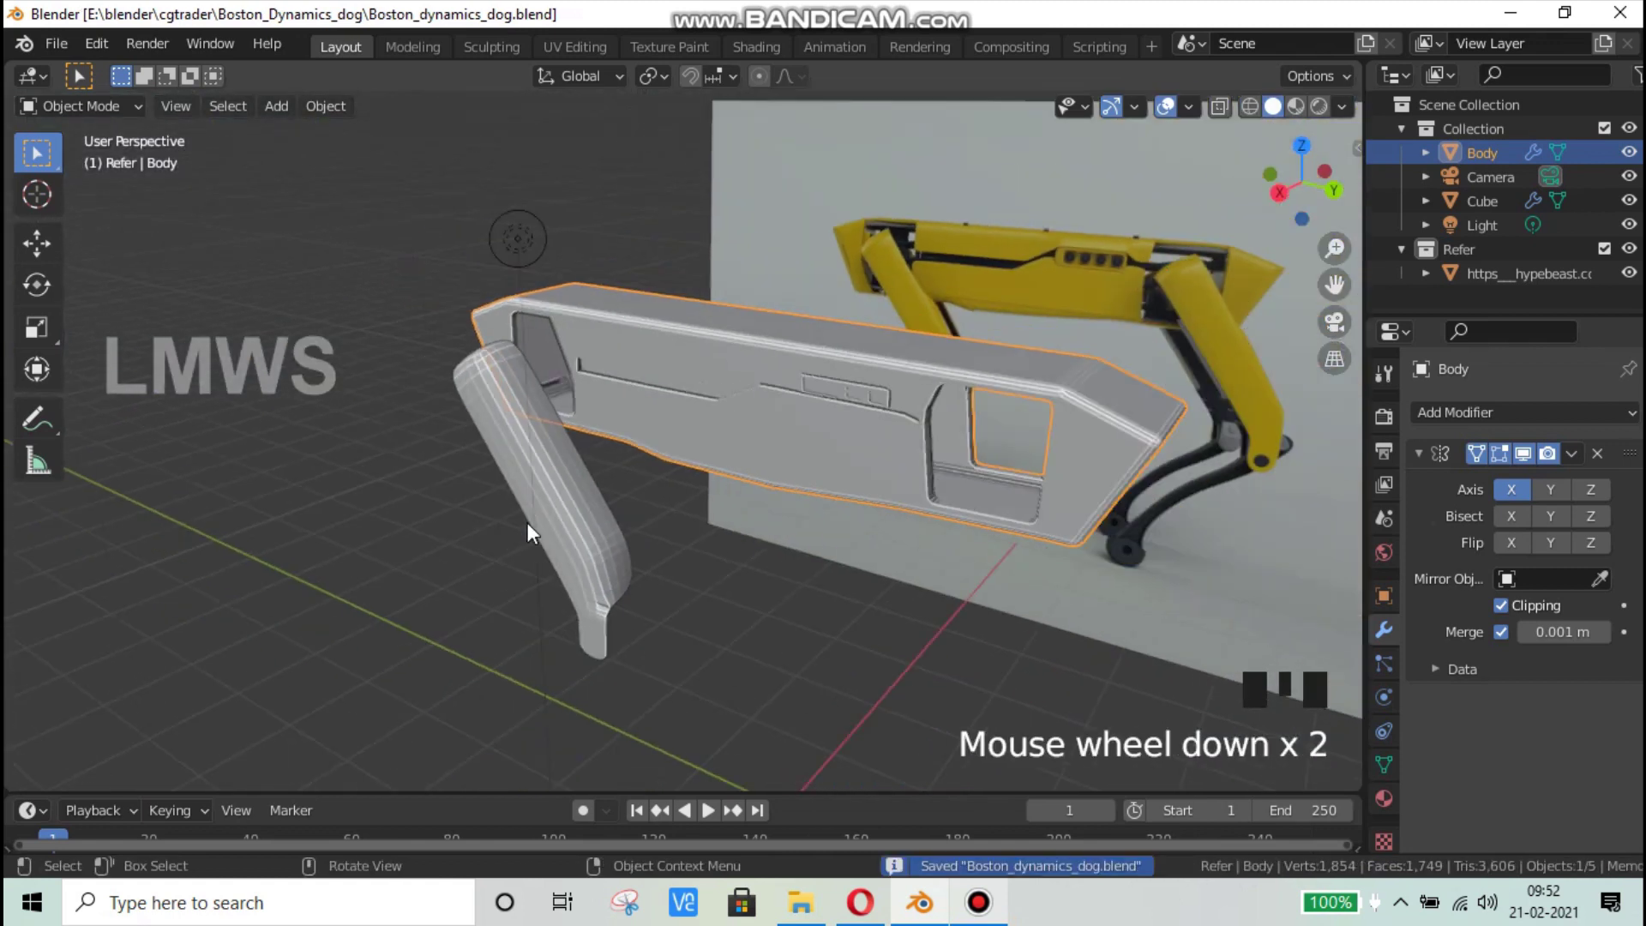
middle_click_drag(580, 491, 604, 594)
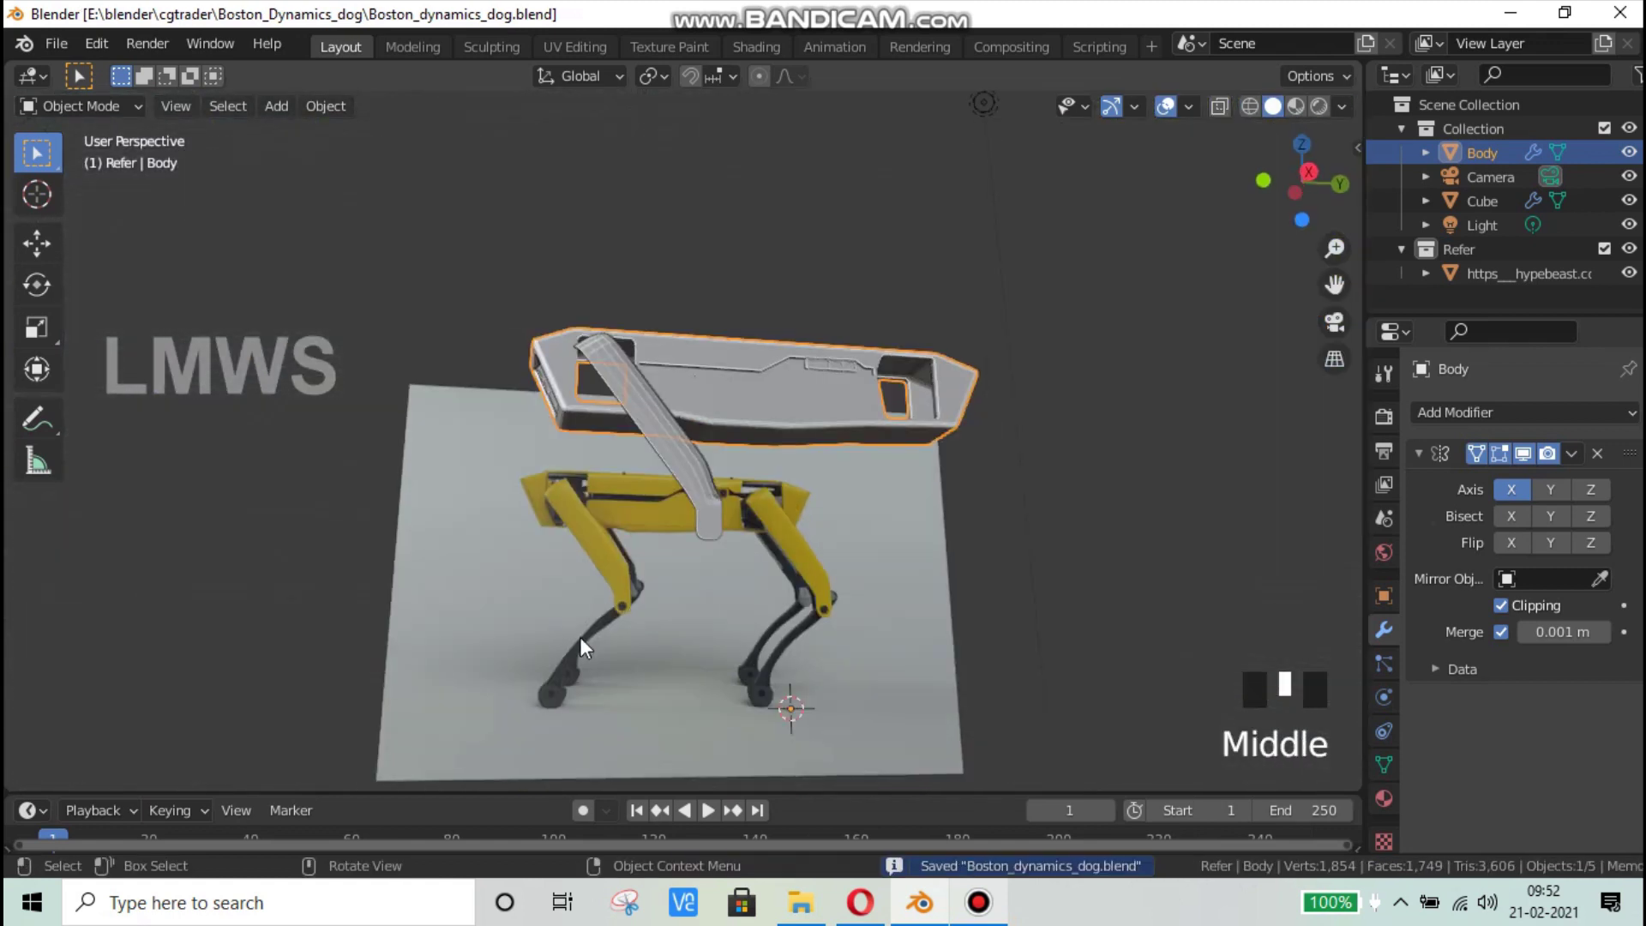
scroll(729, 574, "up", 2)
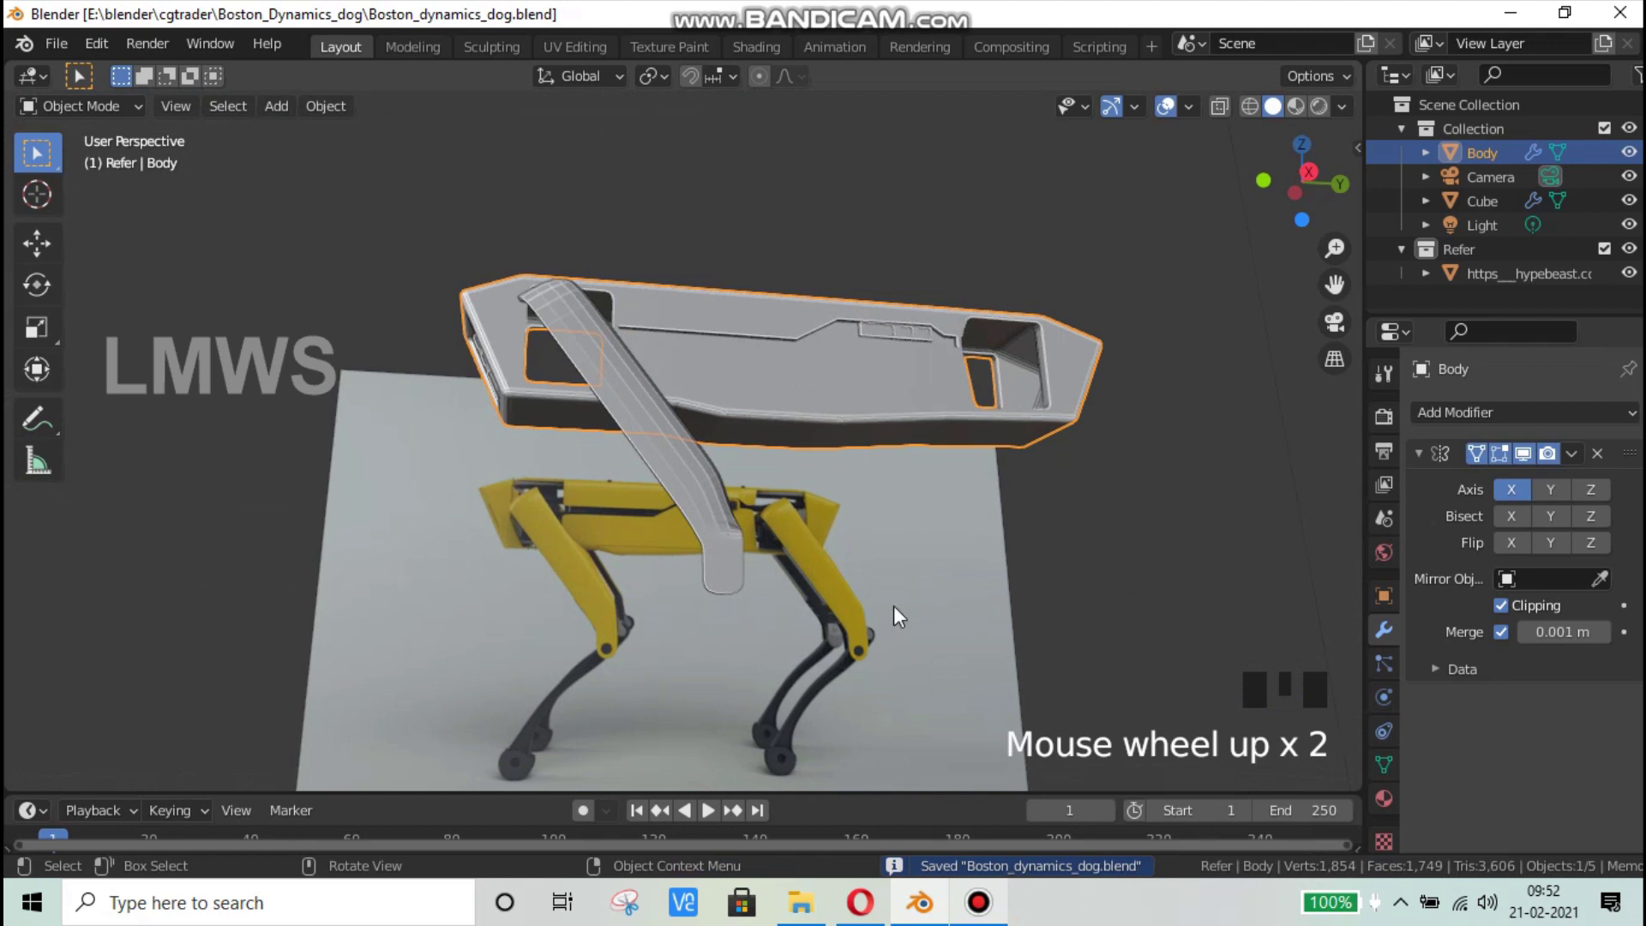
middle_click_drag(869, 544, 780, 597)
key("ctrl+s")
key("alt+a")
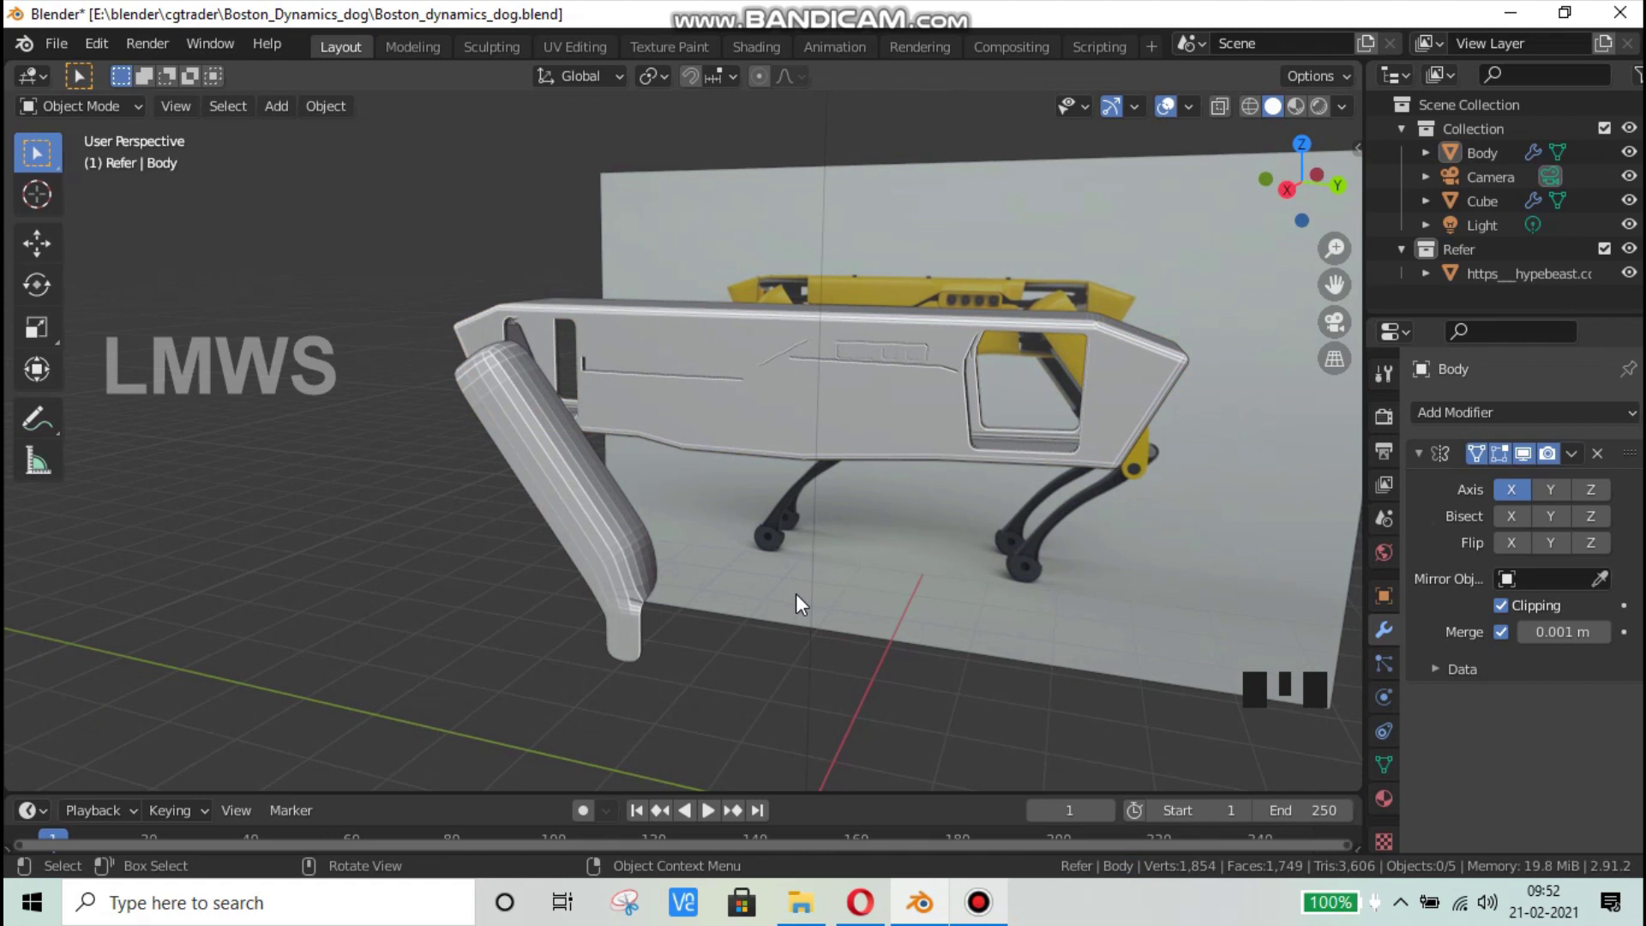
scroll(847, 564, "down", 2)
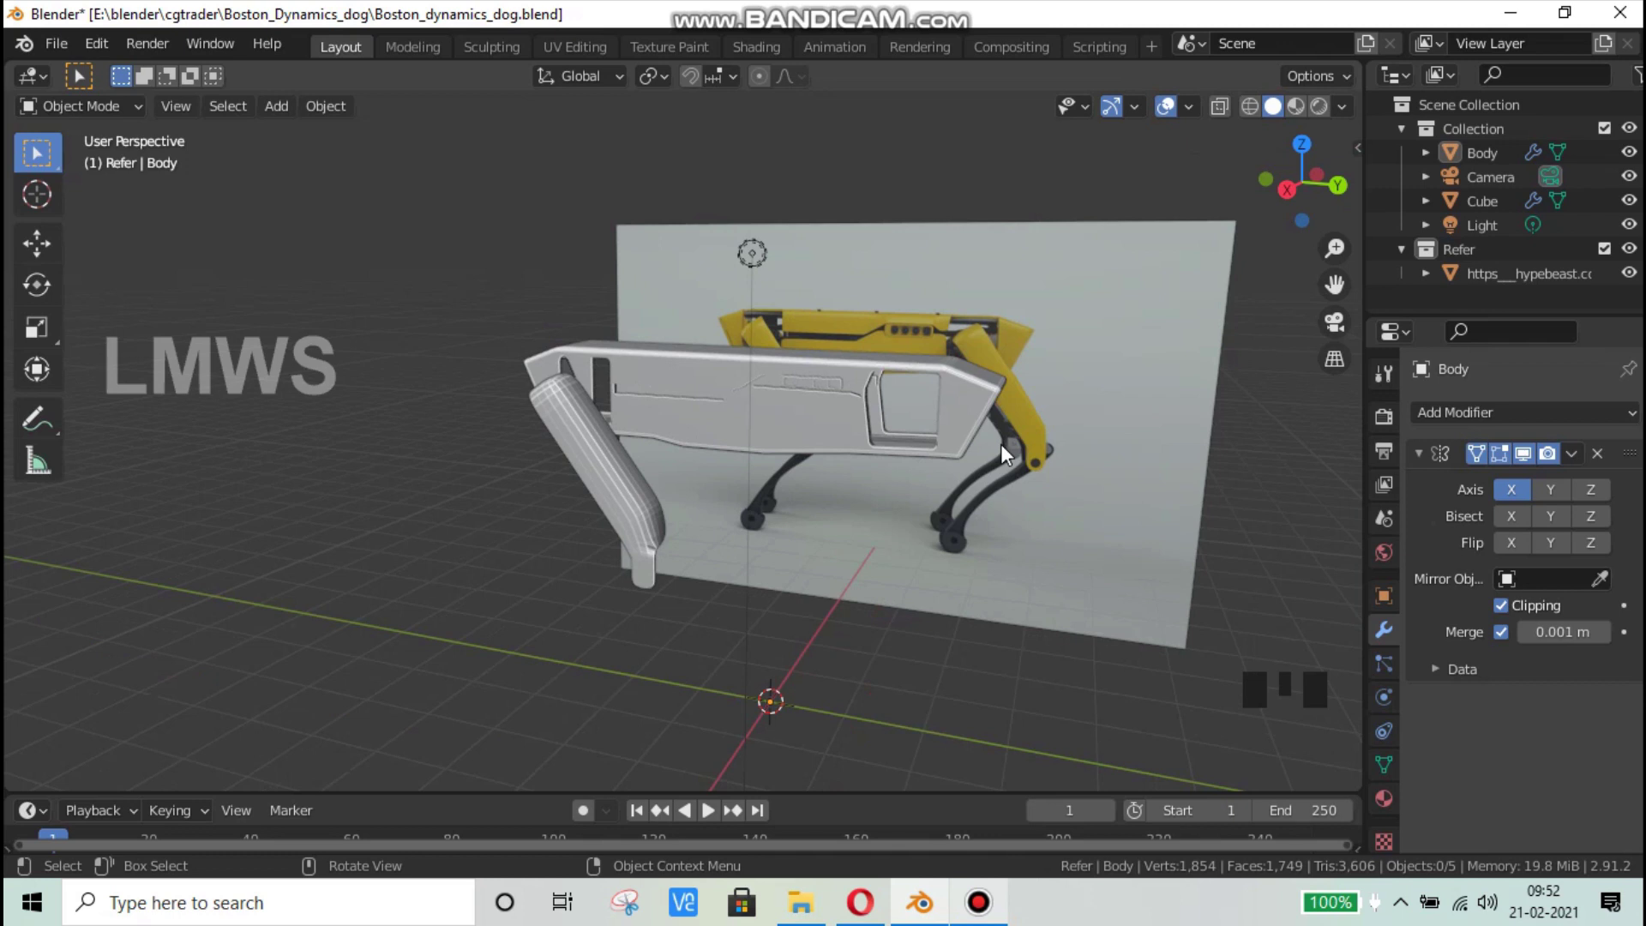
scroll(959, 506, "down", 1)
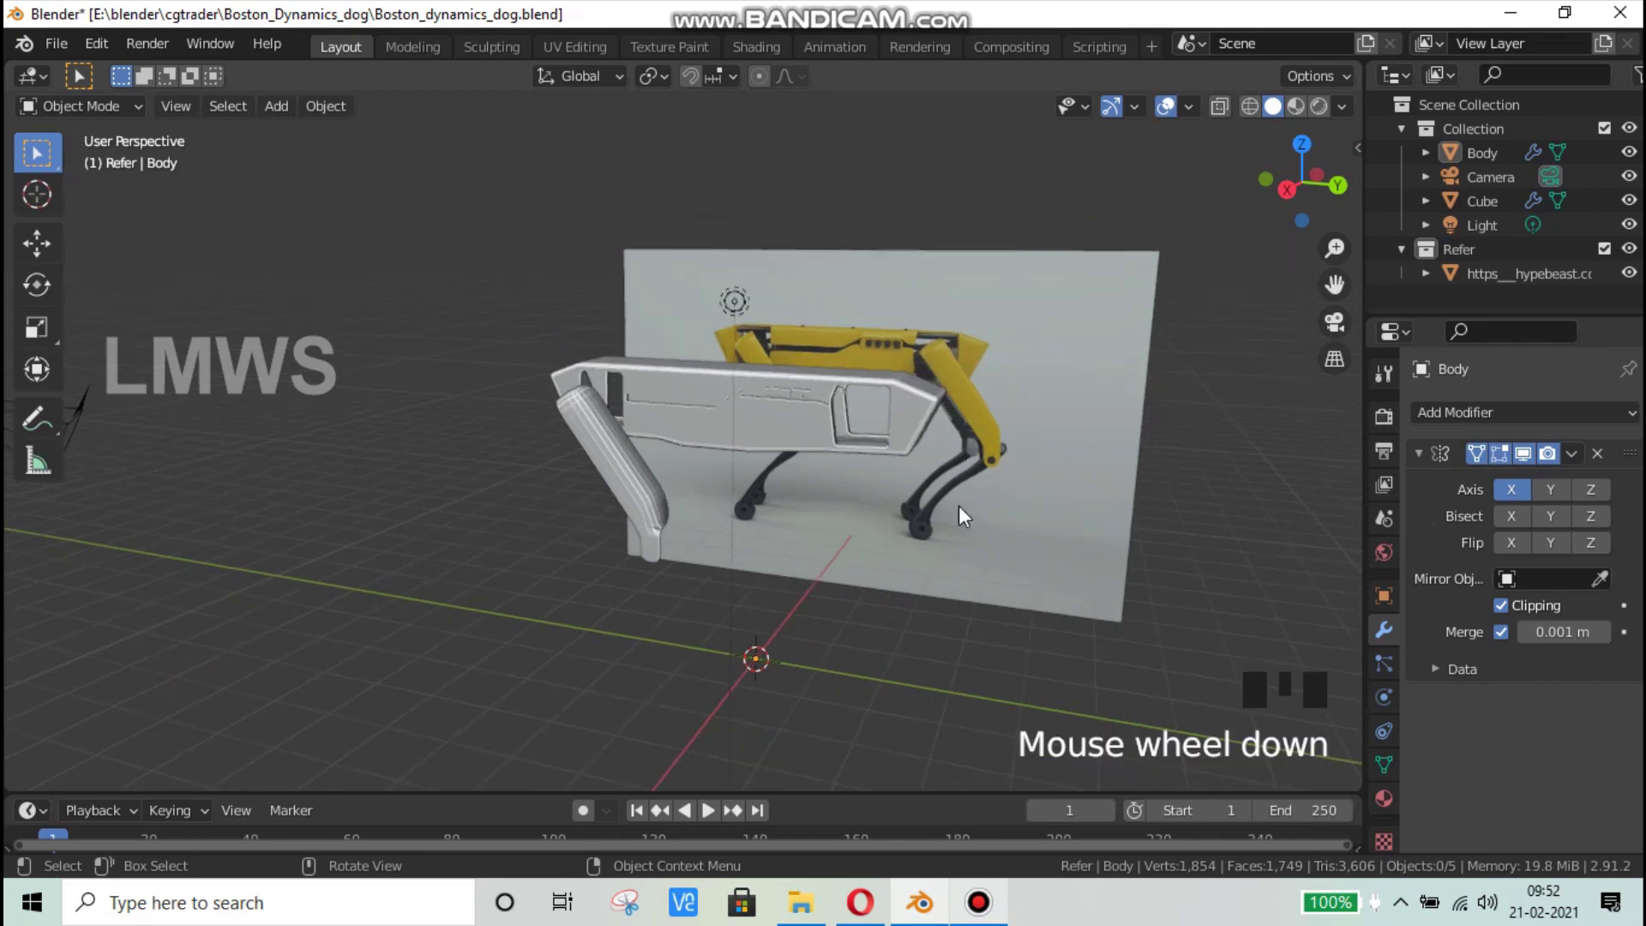
middle_click_drag(959, 506, 853, 440)
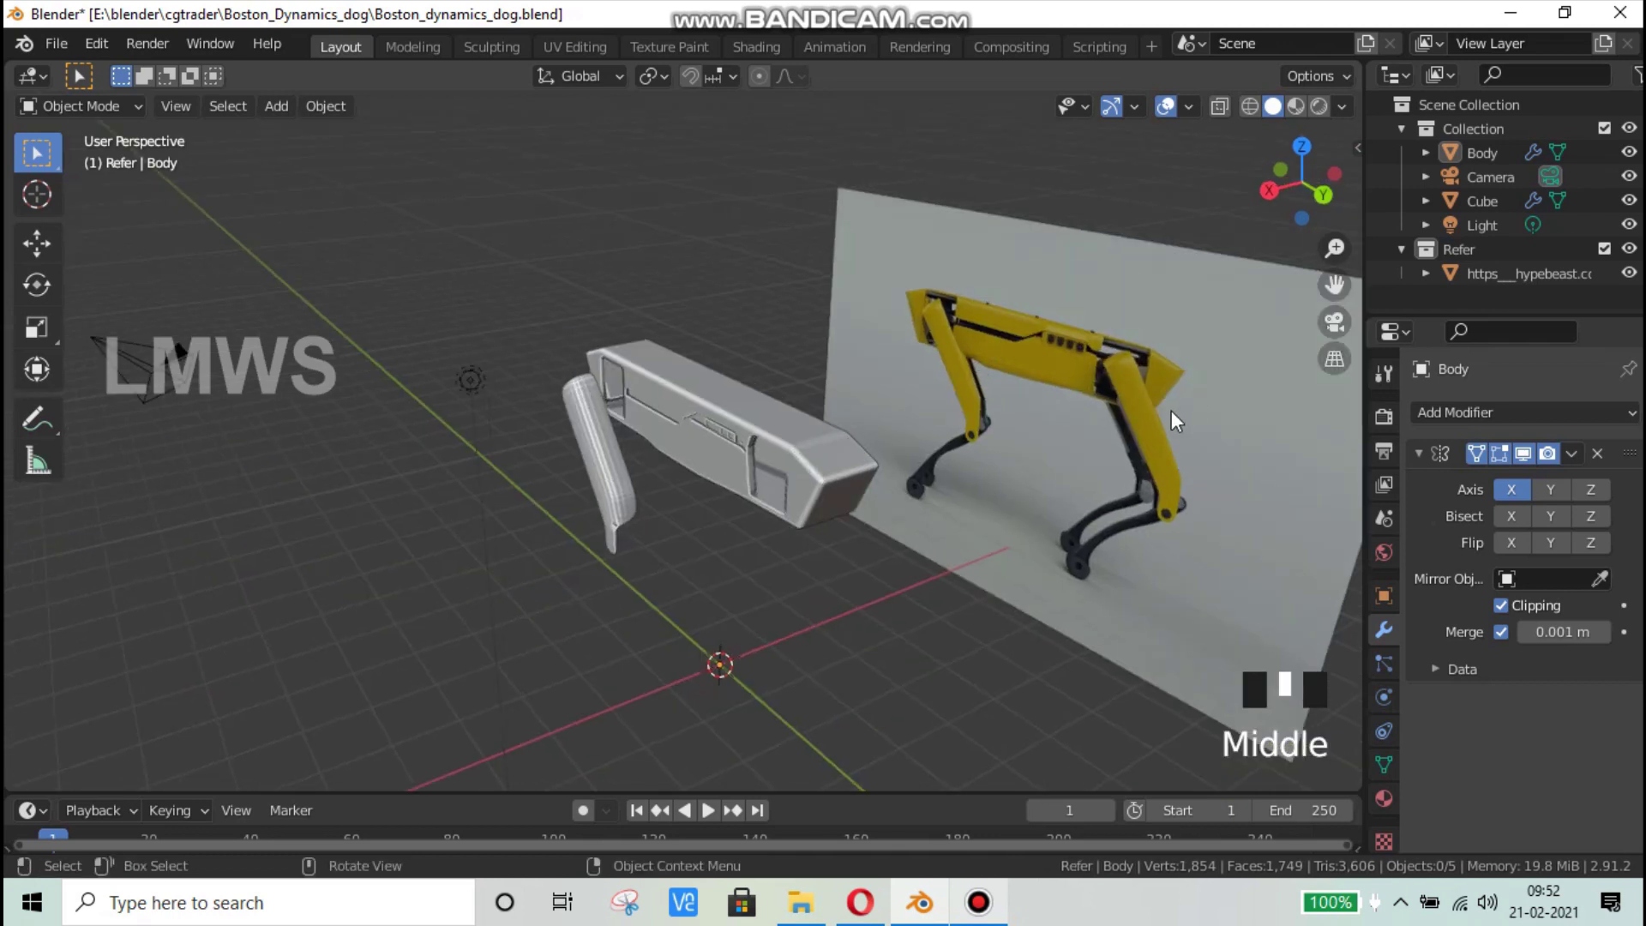
middle_click_drag(660, 461, 1401, 486)
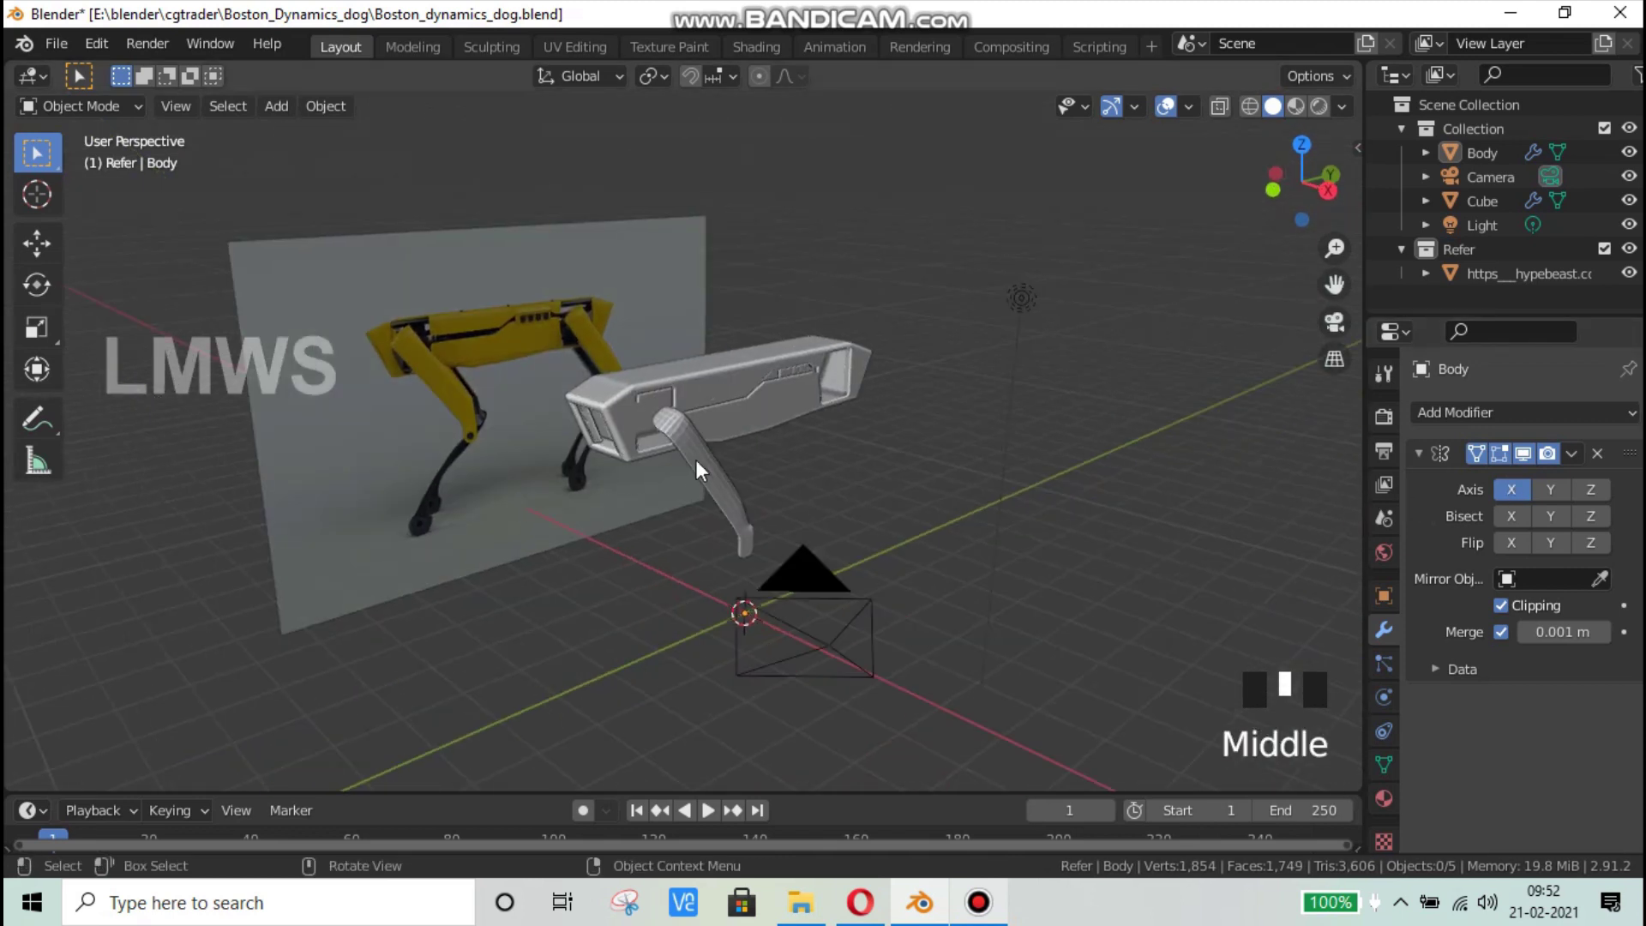
scroll(697, 460, "up", 3)
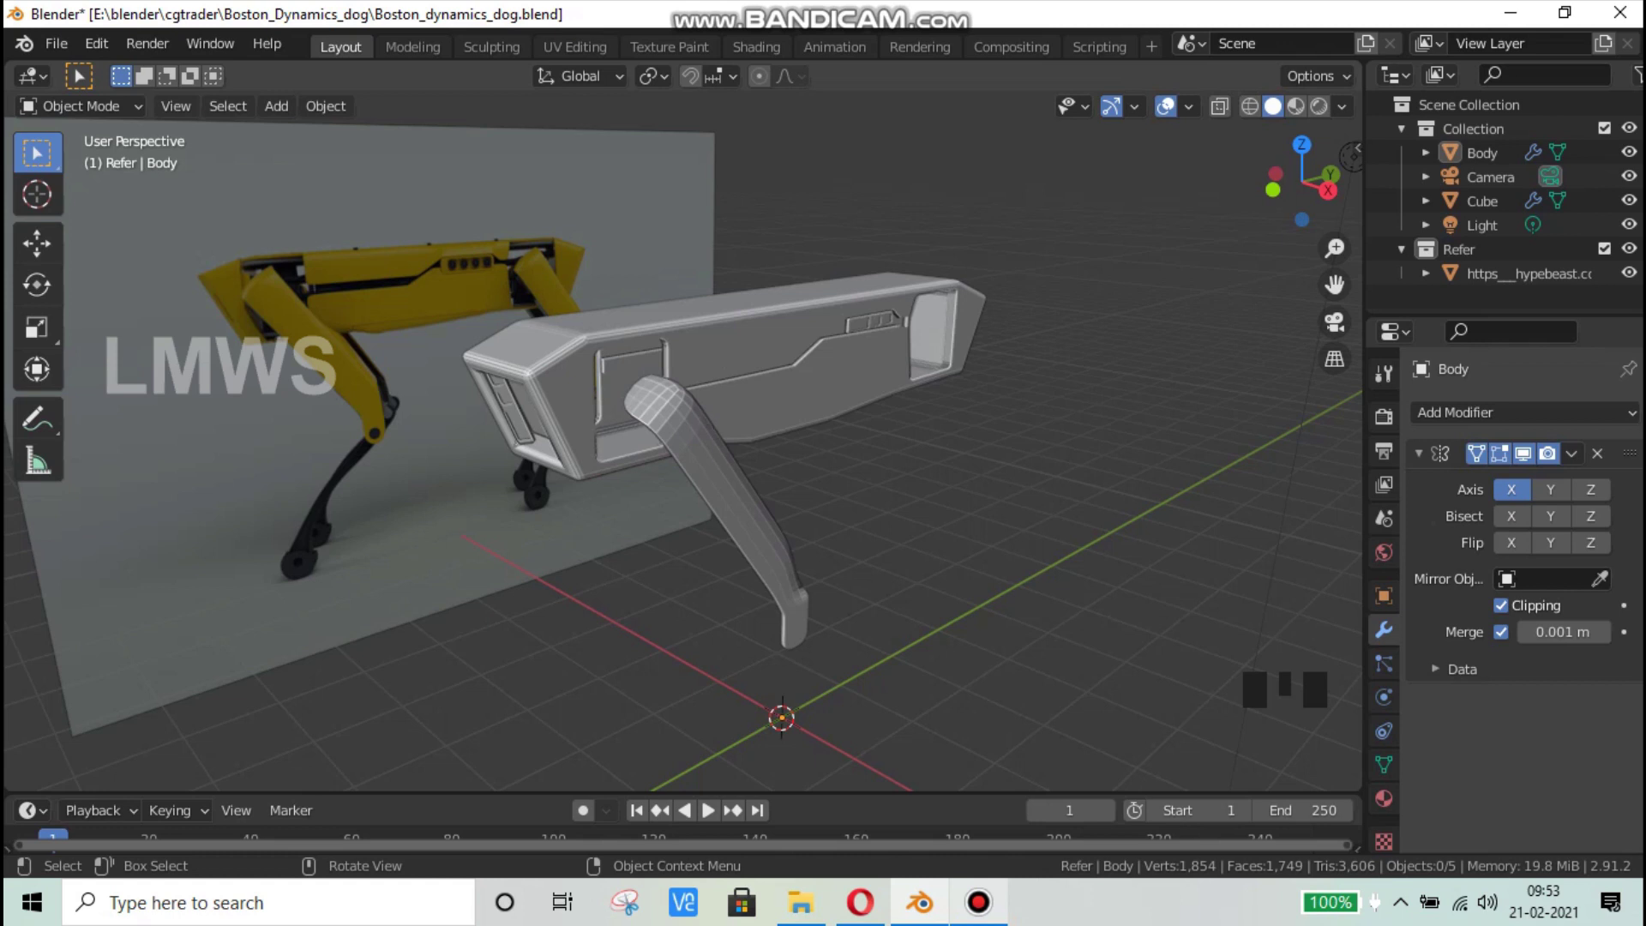
left_click(978, 902)
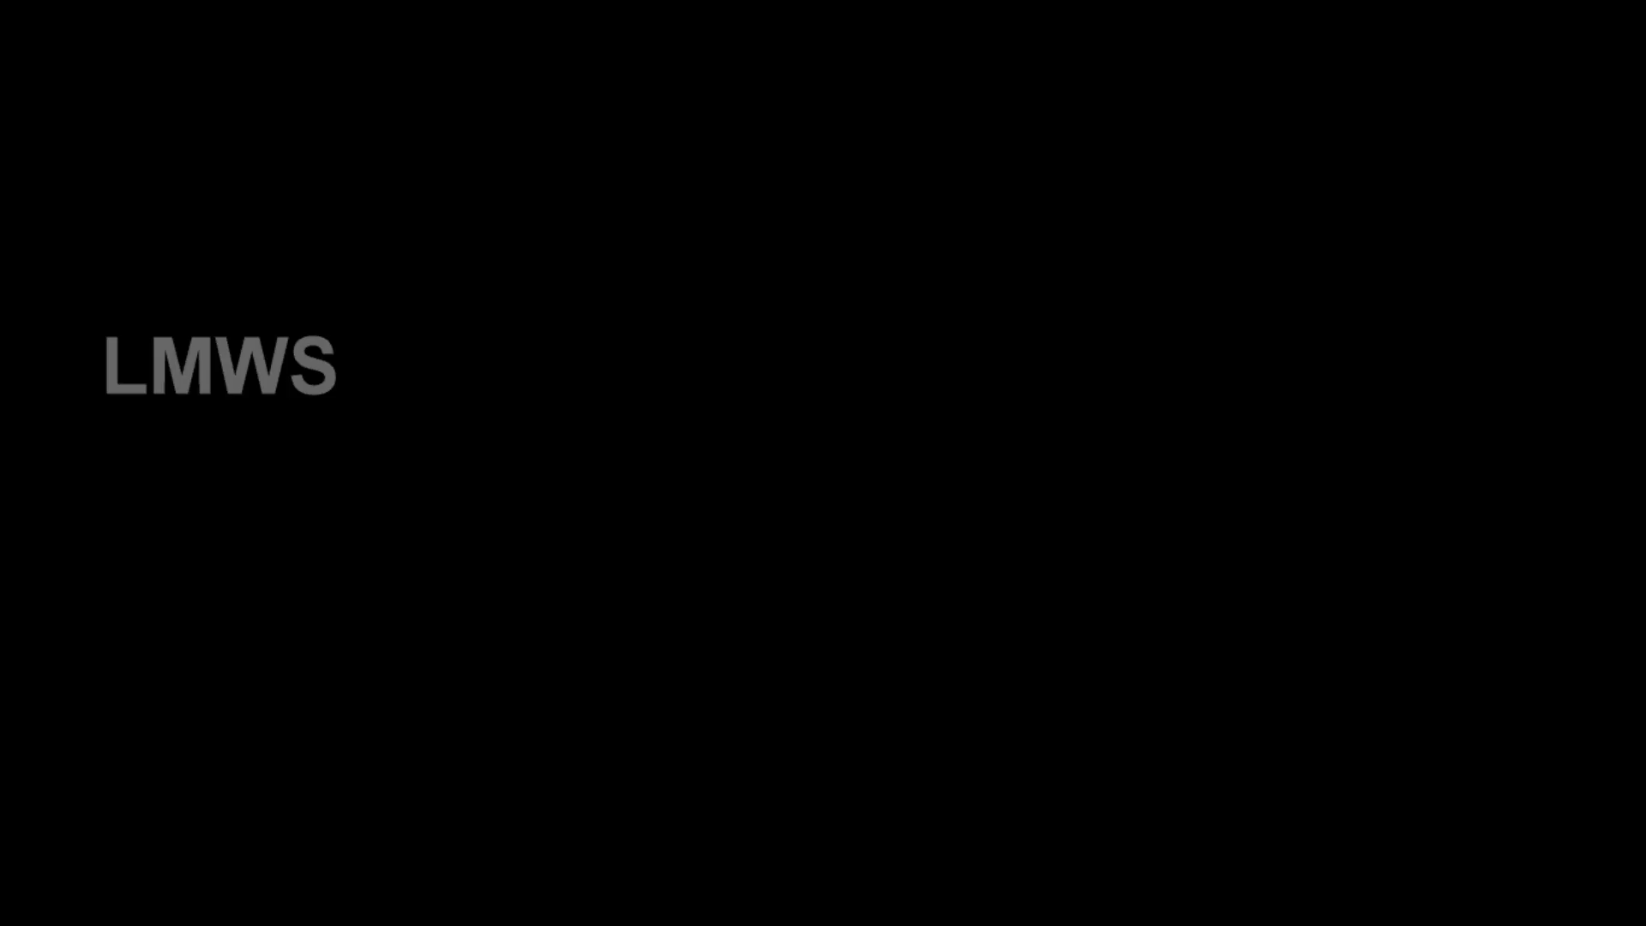